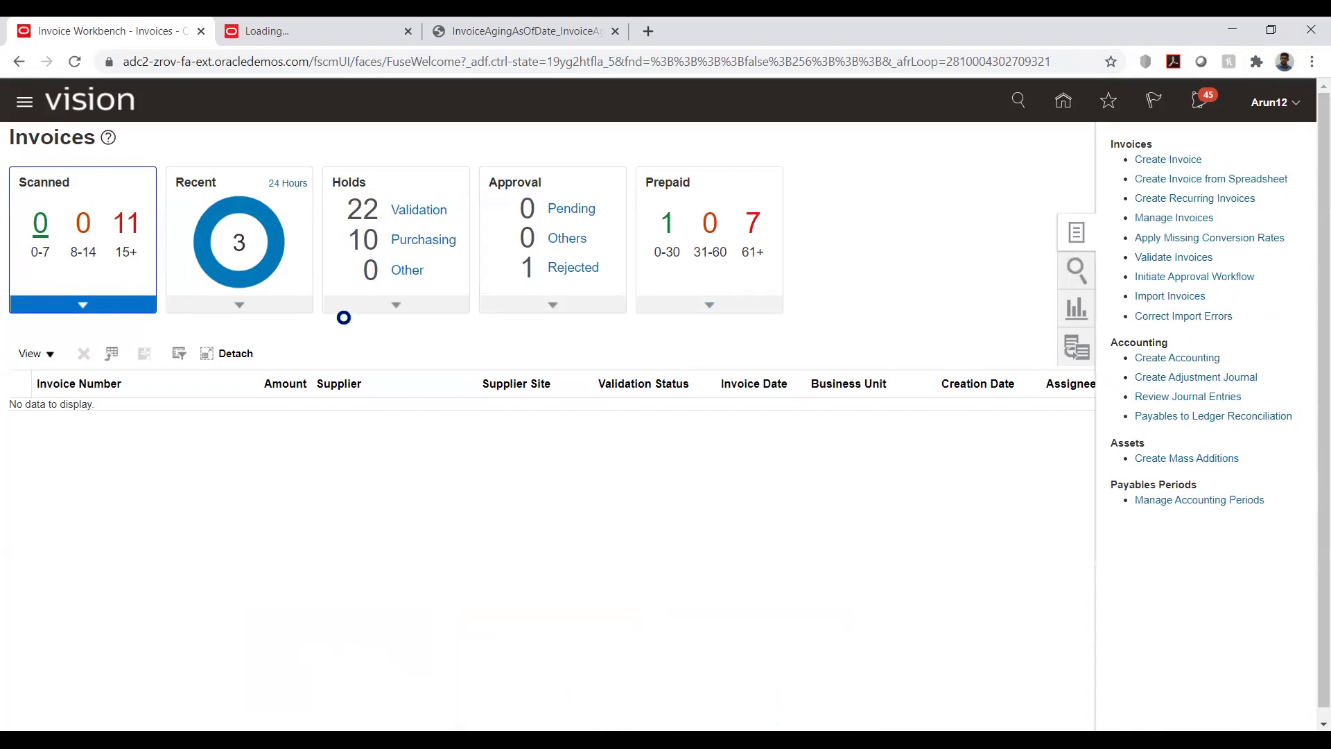
# Copy the business unit name TATA_AUTO_03_BU from a new invoice's header and cancel the invoice.
pyautogui.click(295, 290)
pyautogui.write('tata')
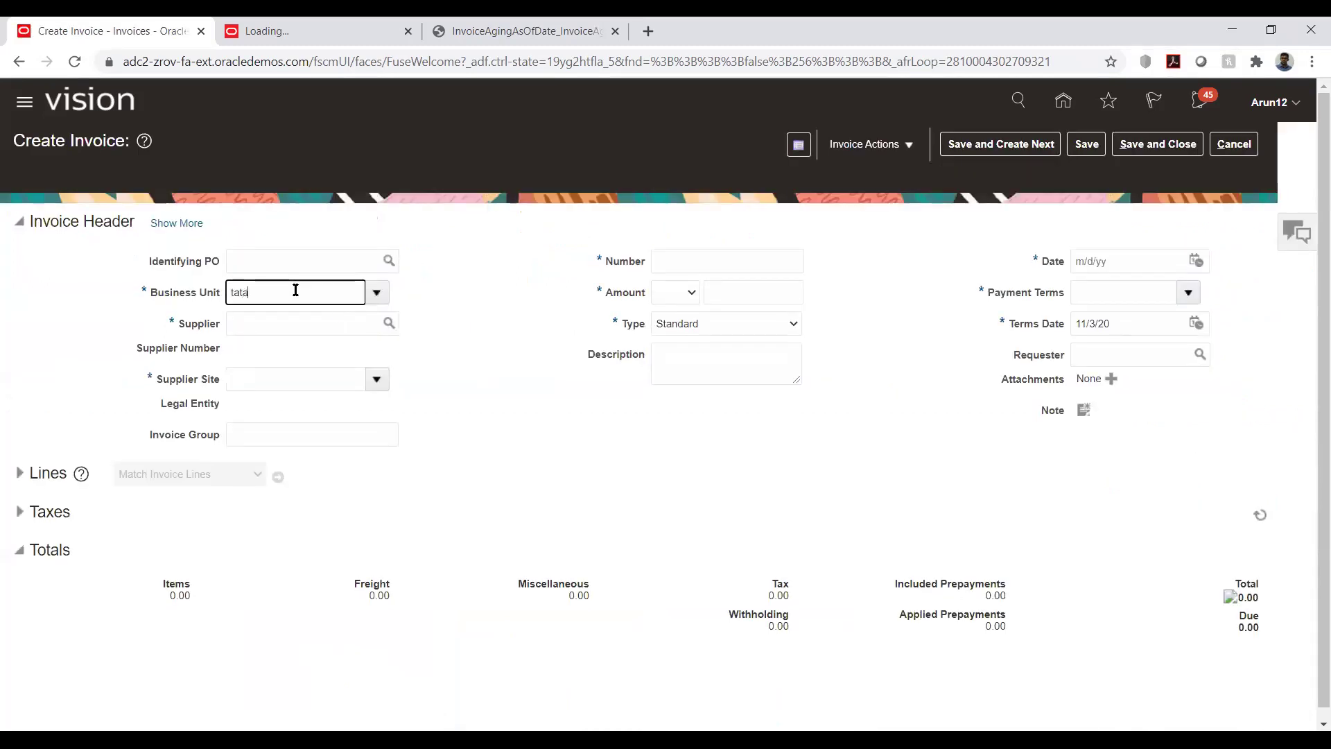
pyautogui.click(253, 427)
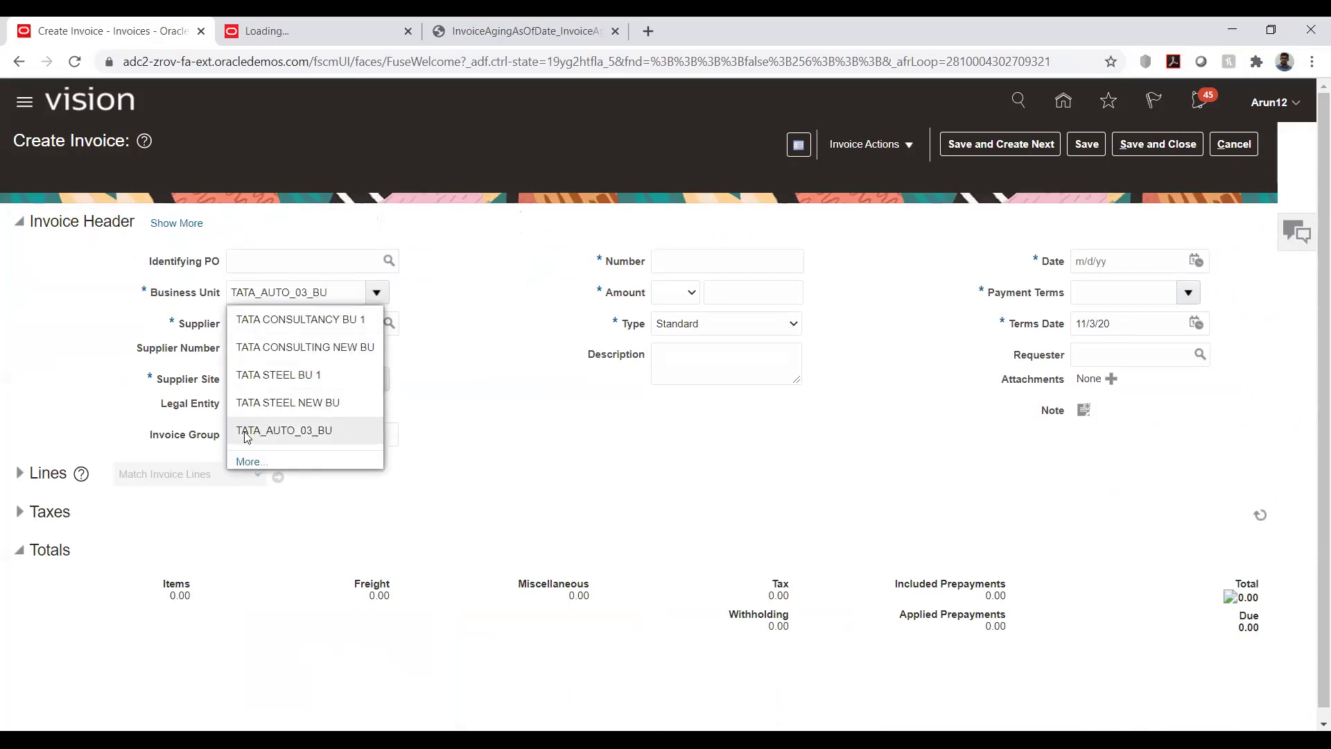
pyautogui.doubleClick(340, 291)
pyautogui.hotkey('ctrl', 'c')
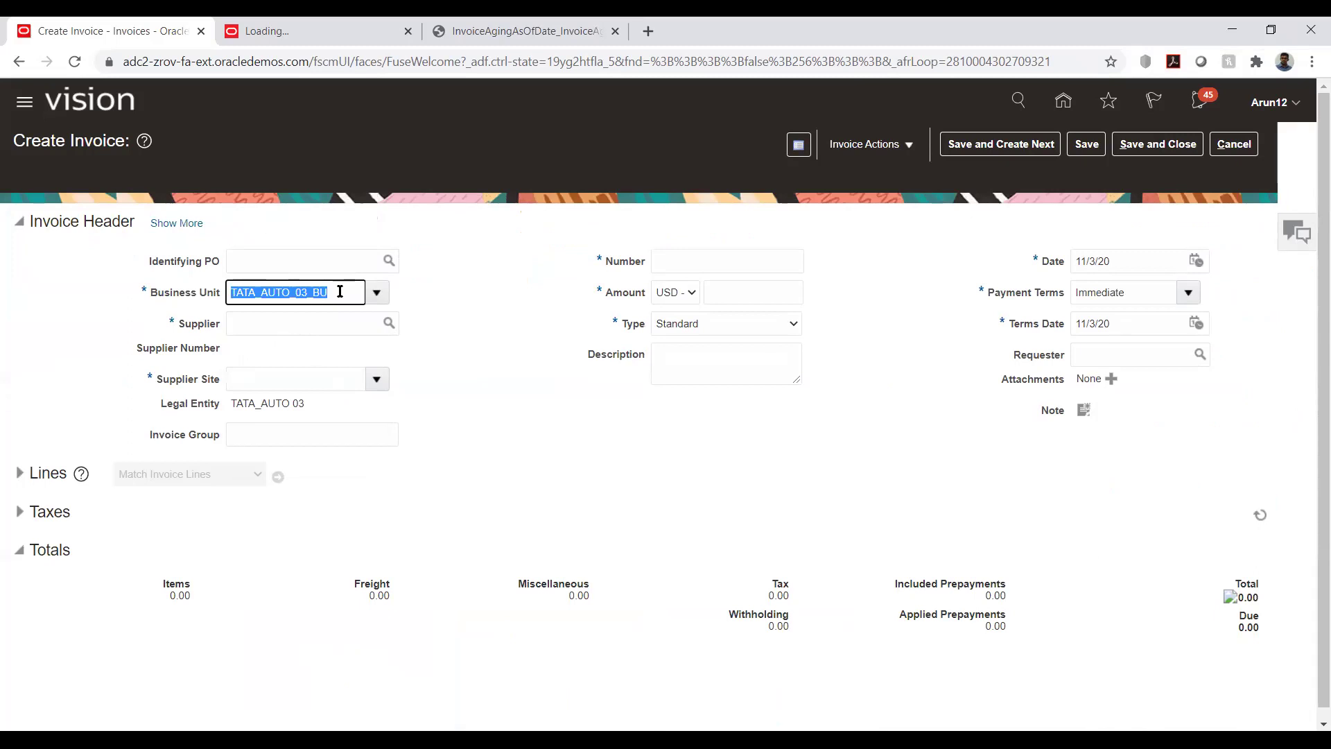
pyautogui.click(1234, 143)
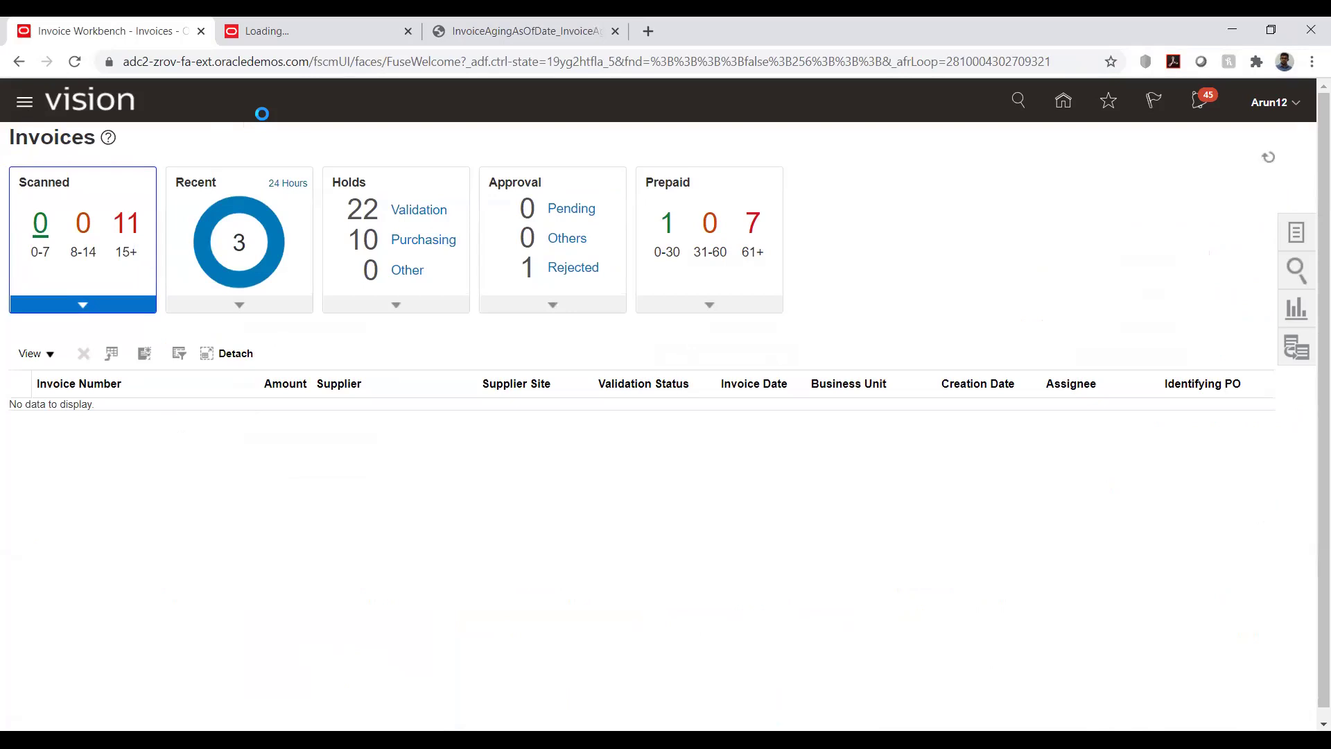
# Go to the Scheduled Processes overview and start scheduling a new process.
pyautogui.scroll(-1, 221, 317)
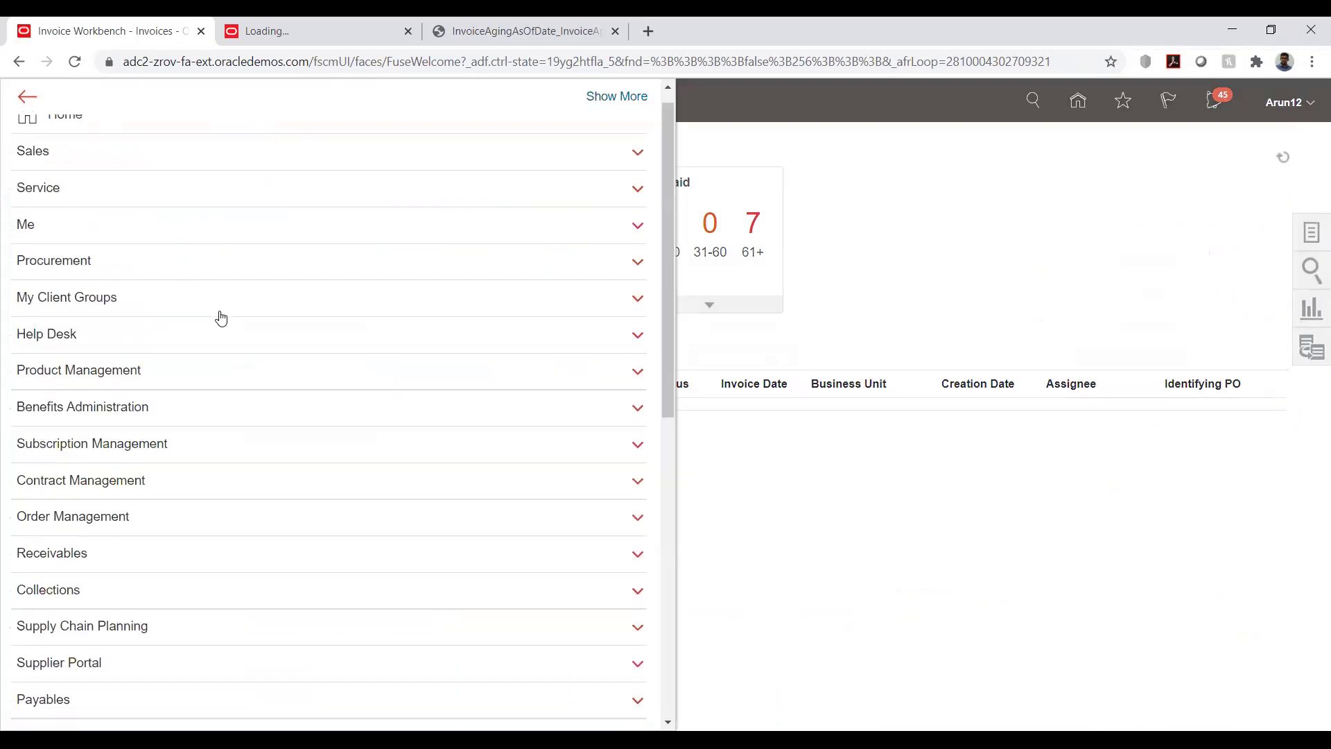
pyautogui.scroll(-8, 221, 317)
pyautogui.click(520, 482)
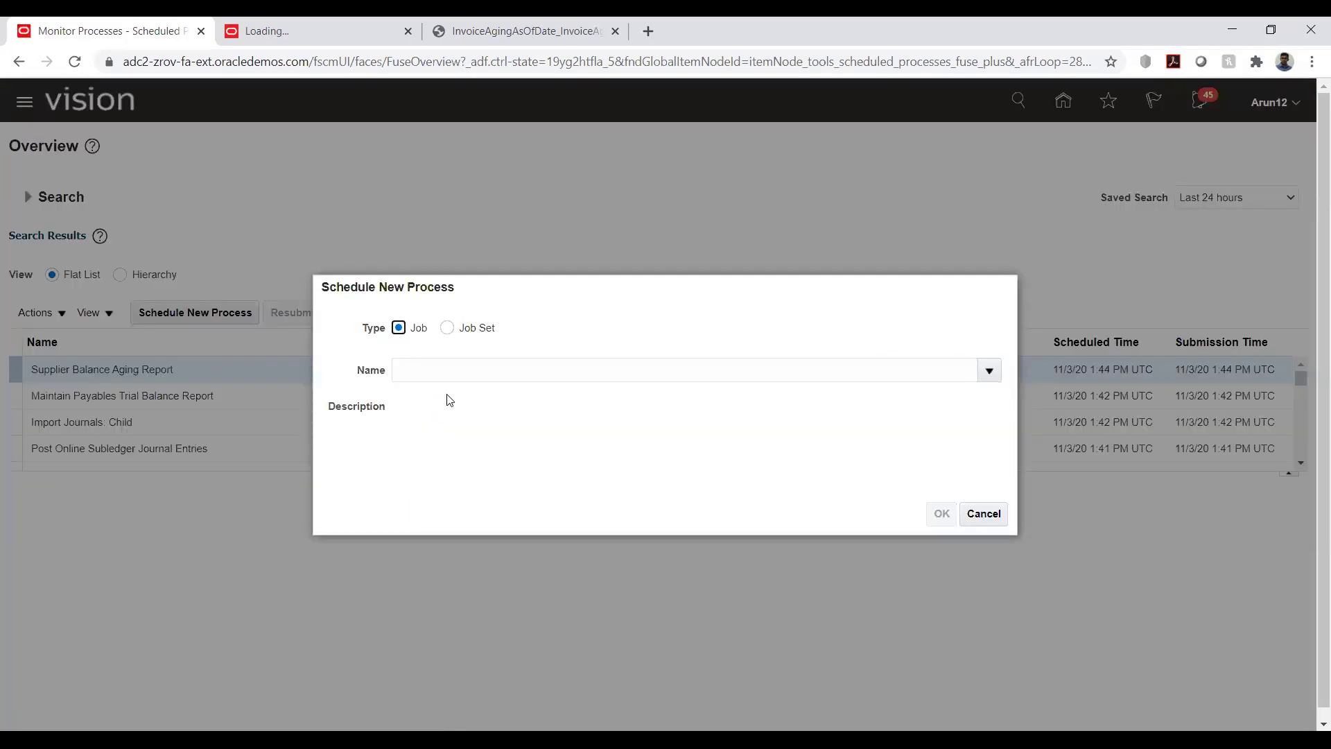
# Find the Supplier Balance Aging Report job with the name pattern %supp%baln% and open its process details.
pyautogui.click(452, 374)
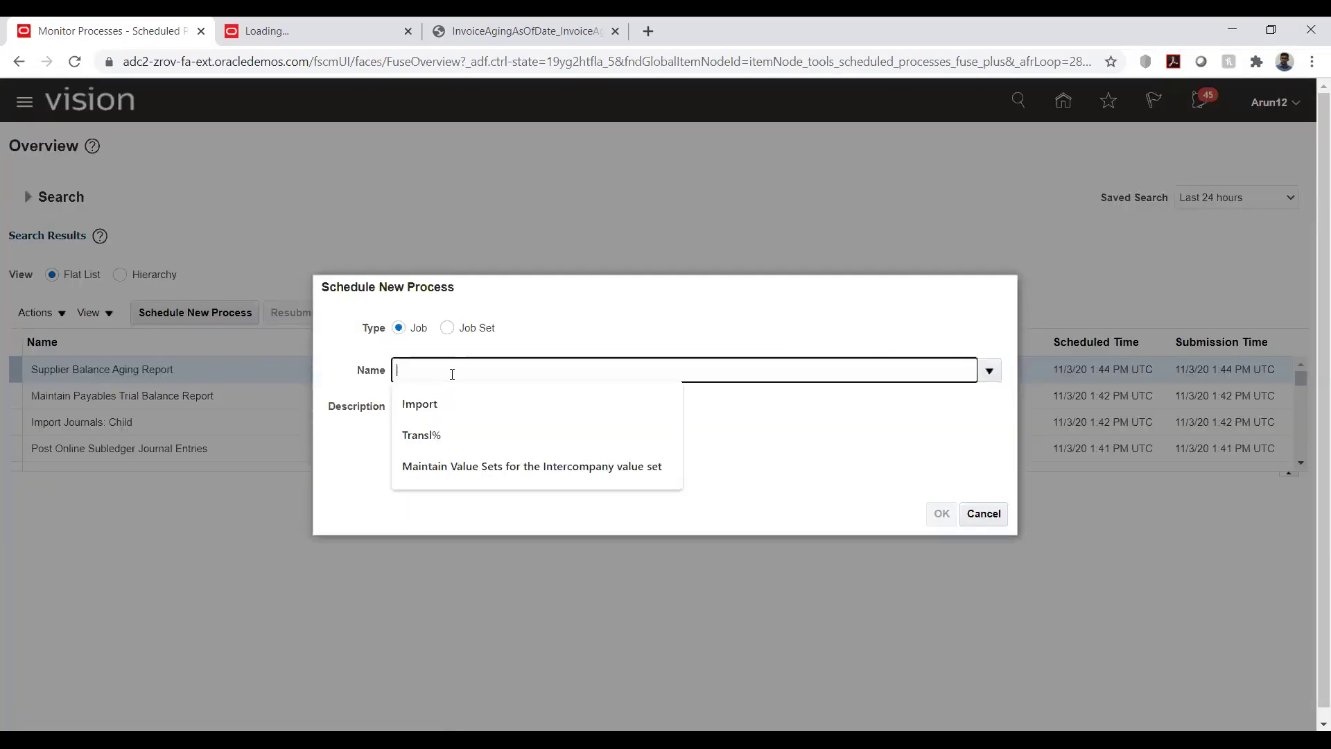
pyautogui.write('%su')
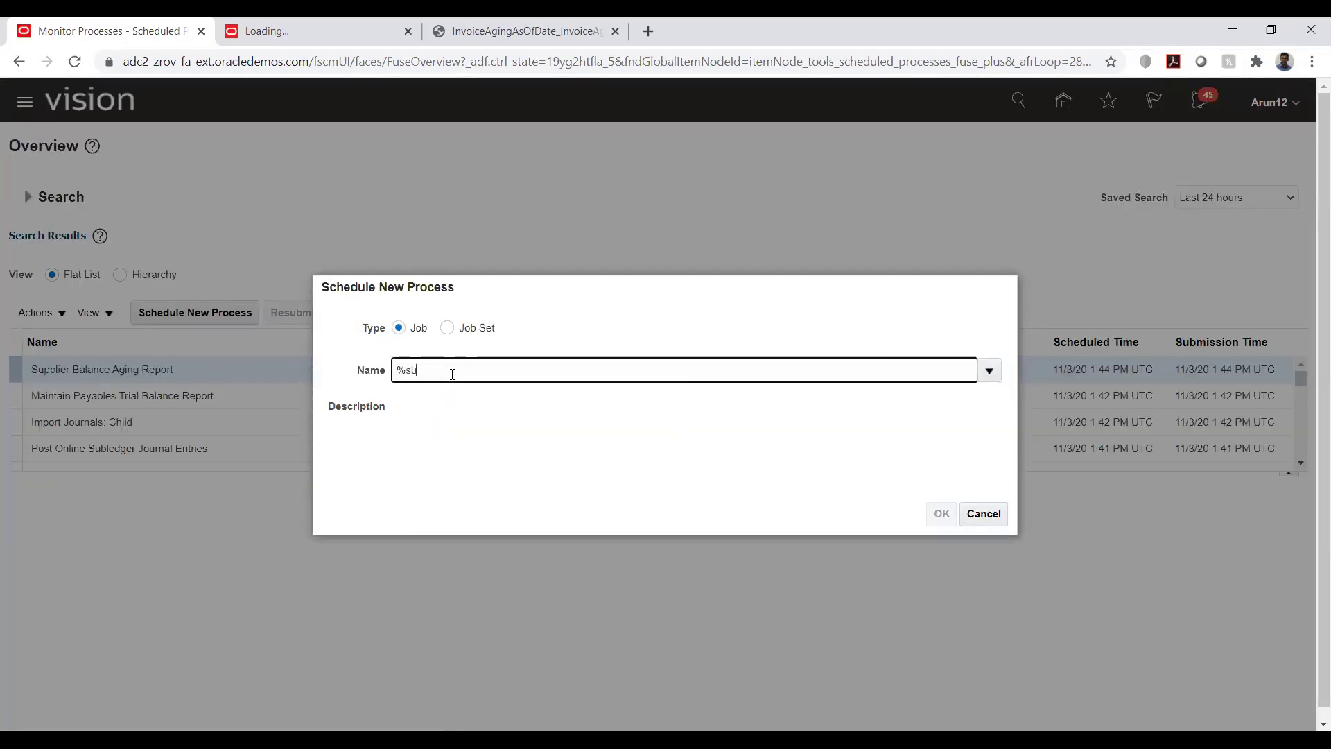
pyautogui.write('pp%bal%')
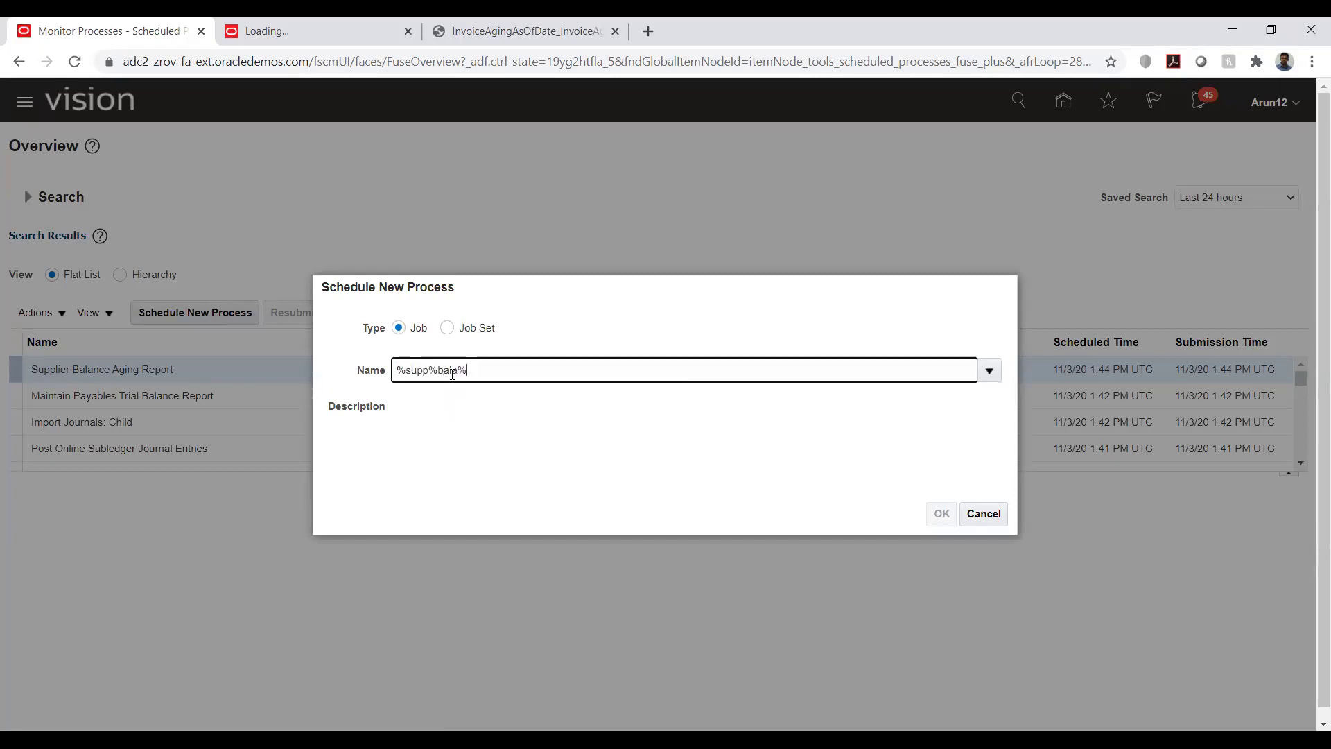
pyautogui.press('Tab')
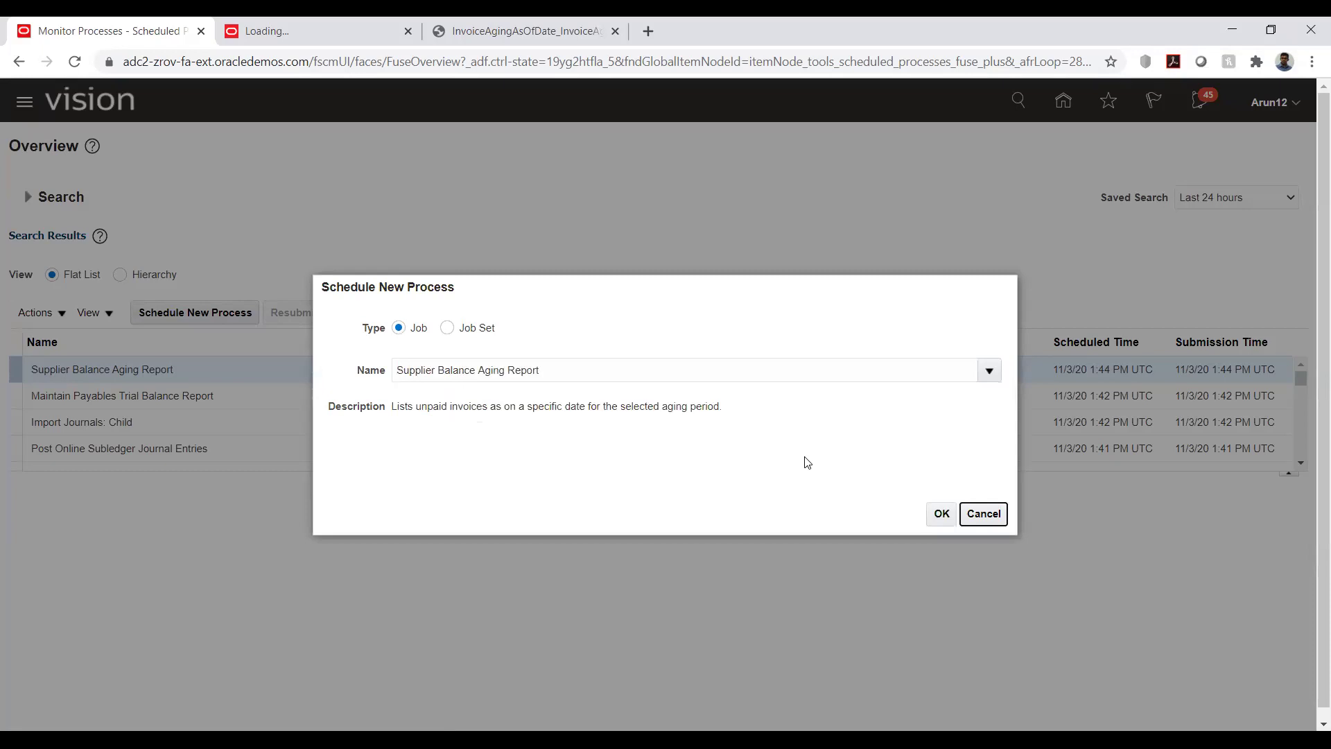
pyautogui.click(938, 513)
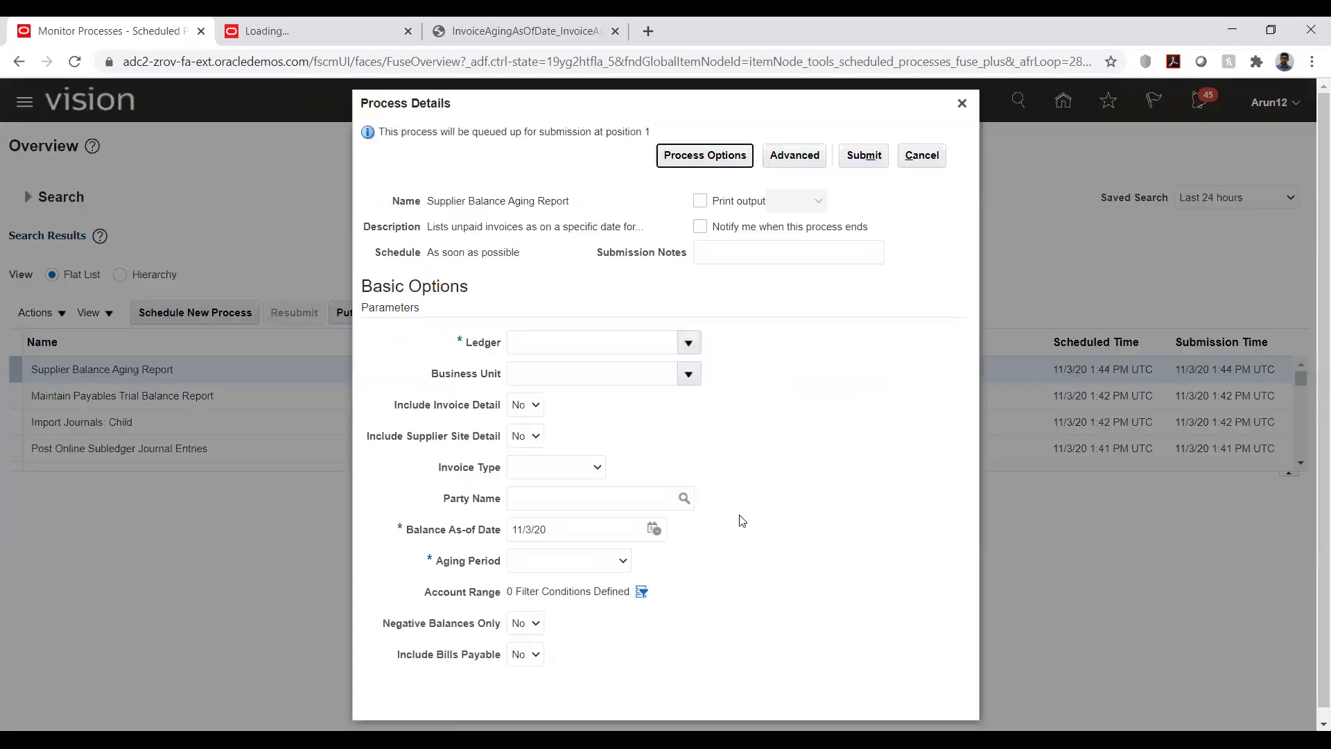
# Search the ledgers for TATA and set the report's ledger to TATA_AUTO_PL.
pyautogui.click(688, 342)
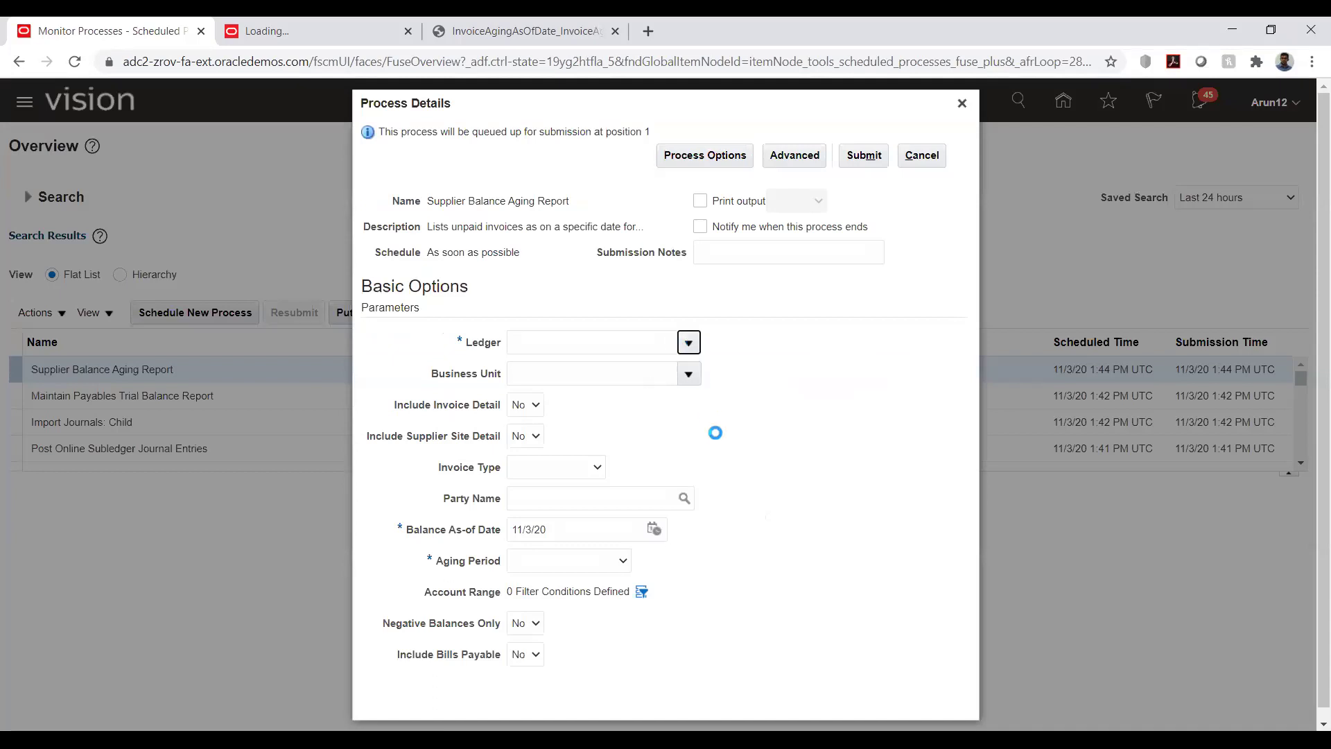
pyautogui.click(537, 645)
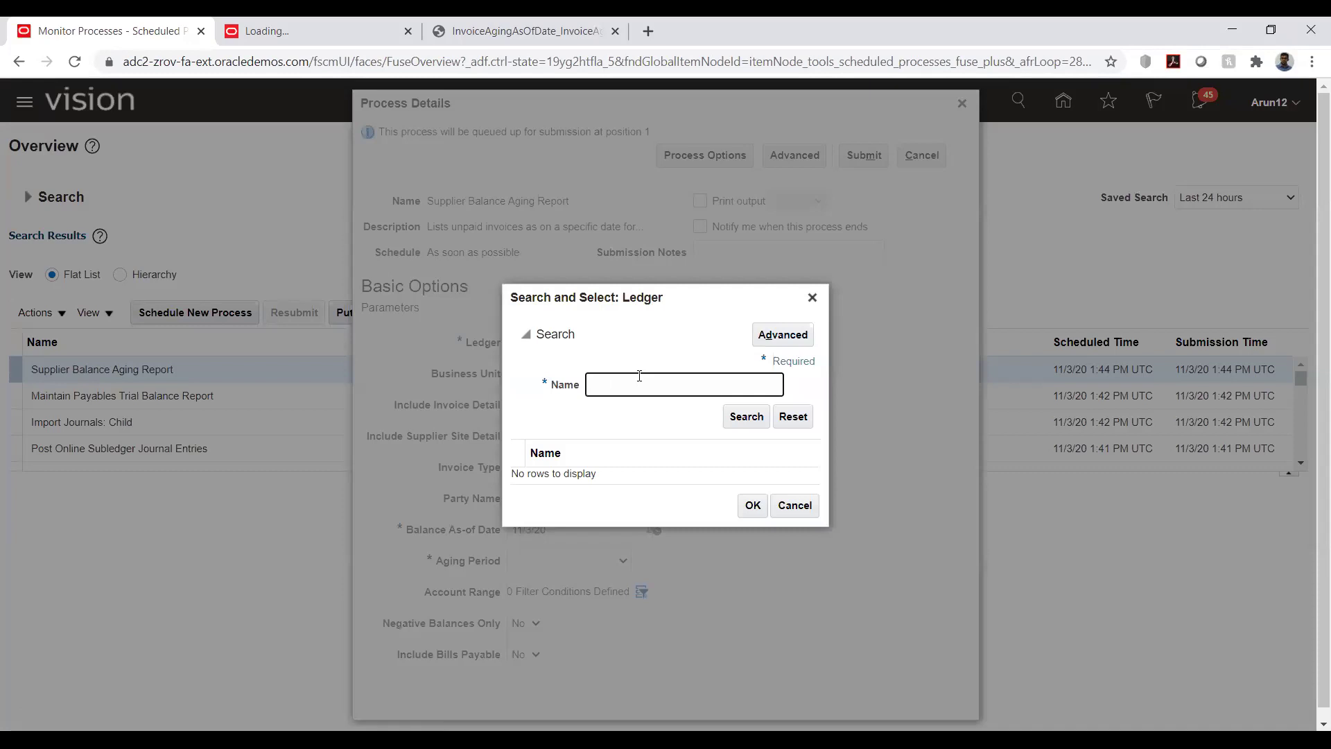
pyautogui.write('TATA')
pyautogui.click(744, 415)
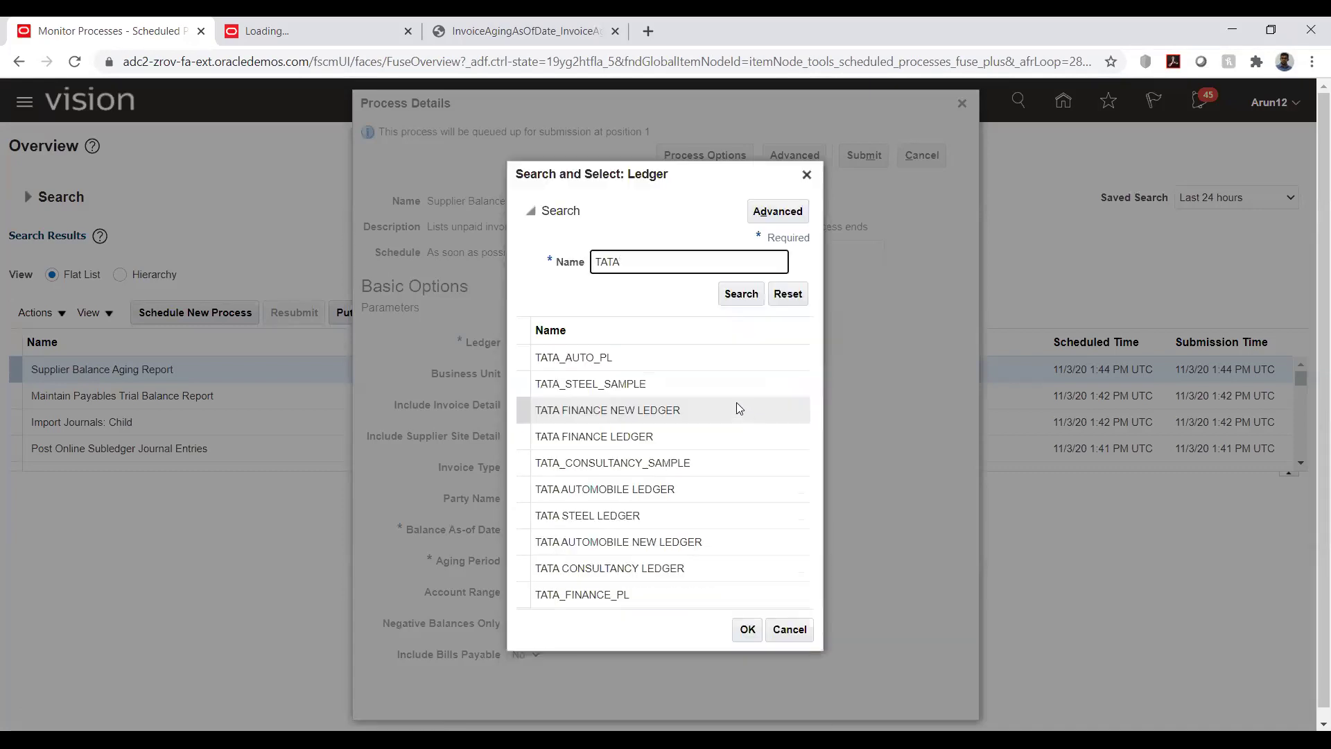
pyautogui.click(687, 364)
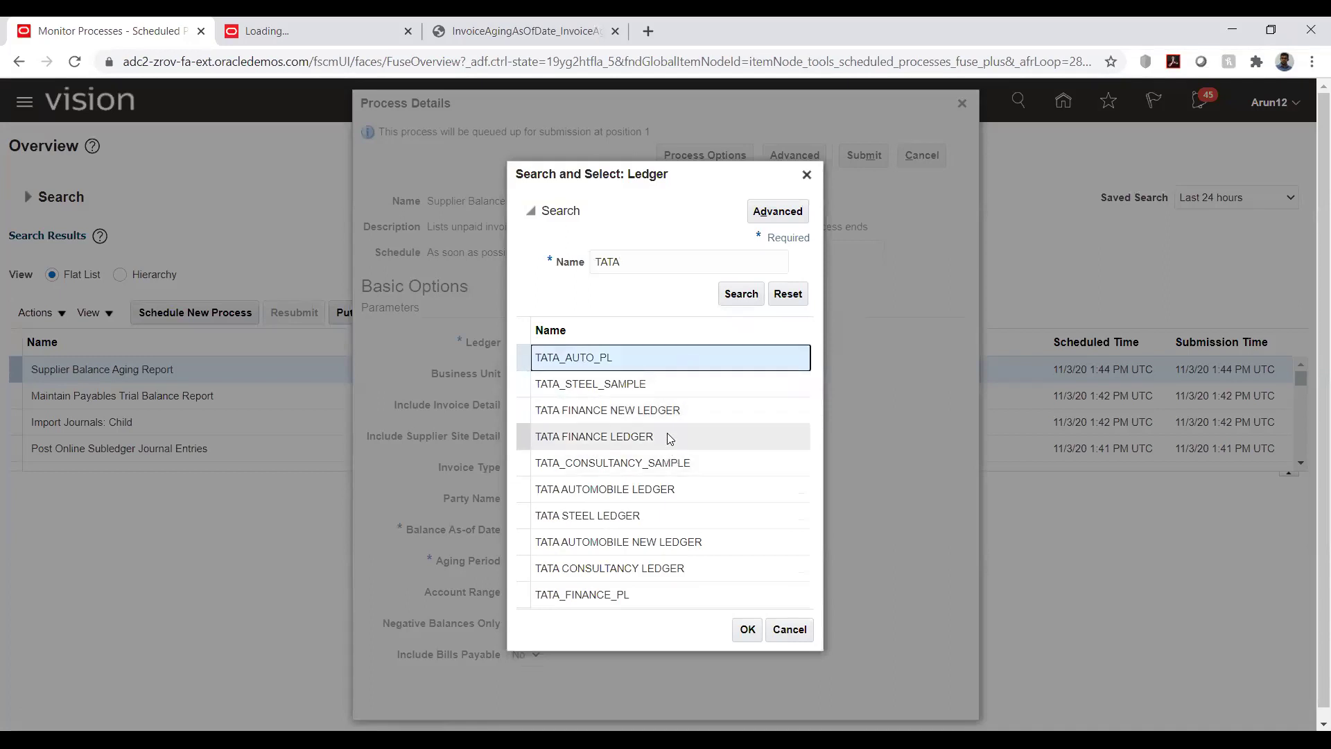
pyautogui.scroll(-2, 669, 439)
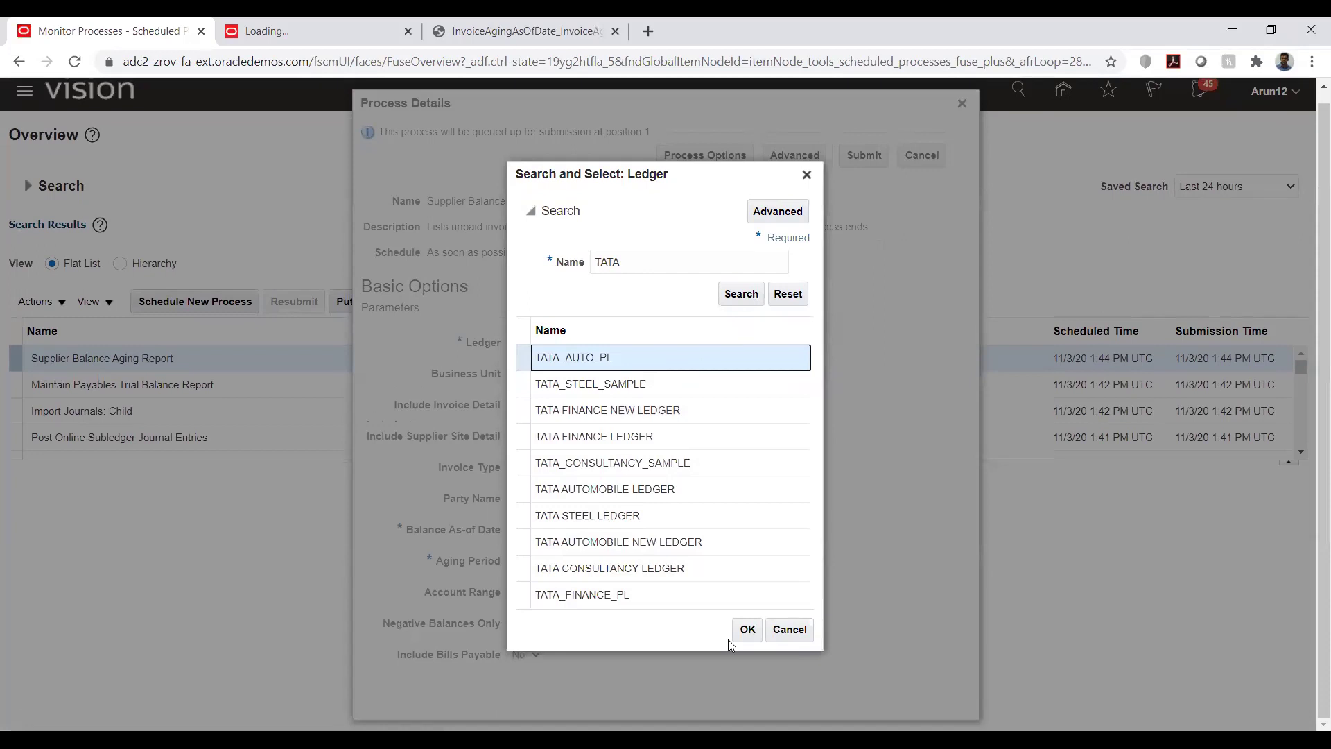
pyautogui.click(746, 629)
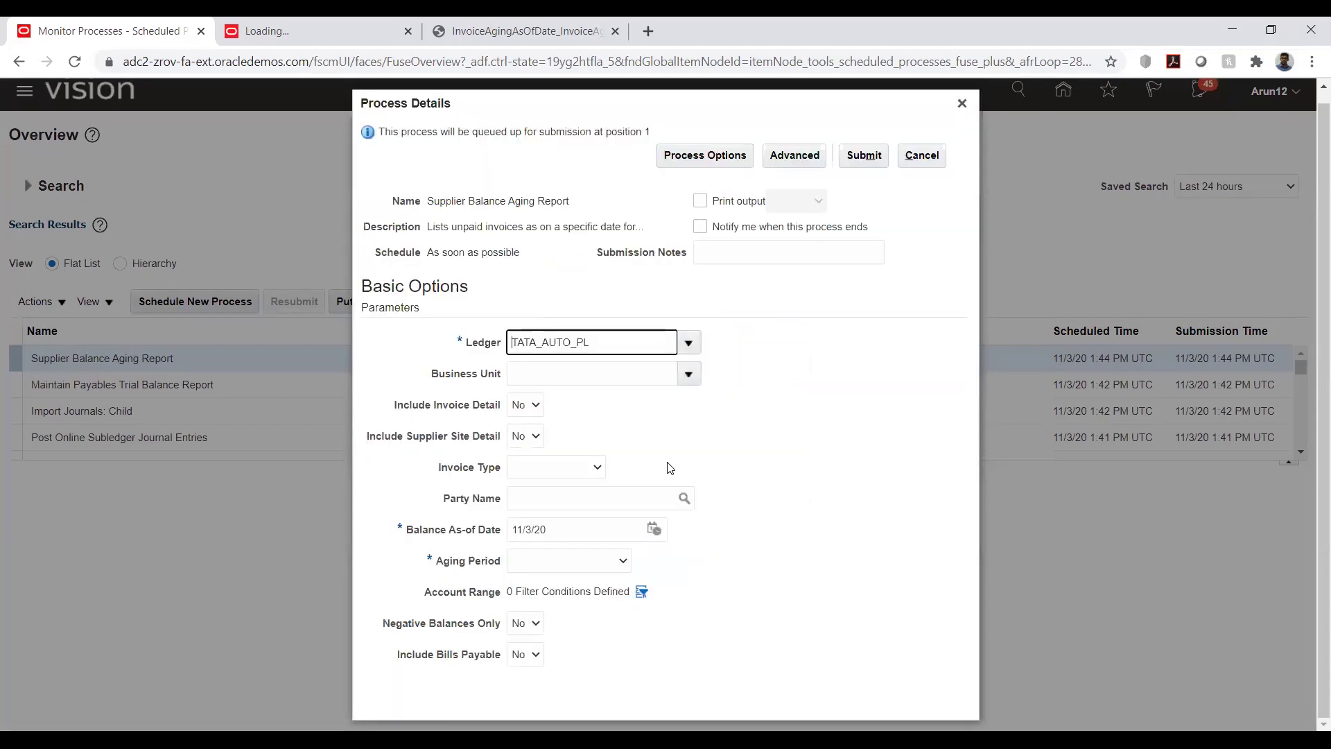
# Search for the copied business unit name and set the report's business unit to TATA_AUTO_03_BU.
pyautogui.click(689, 374)
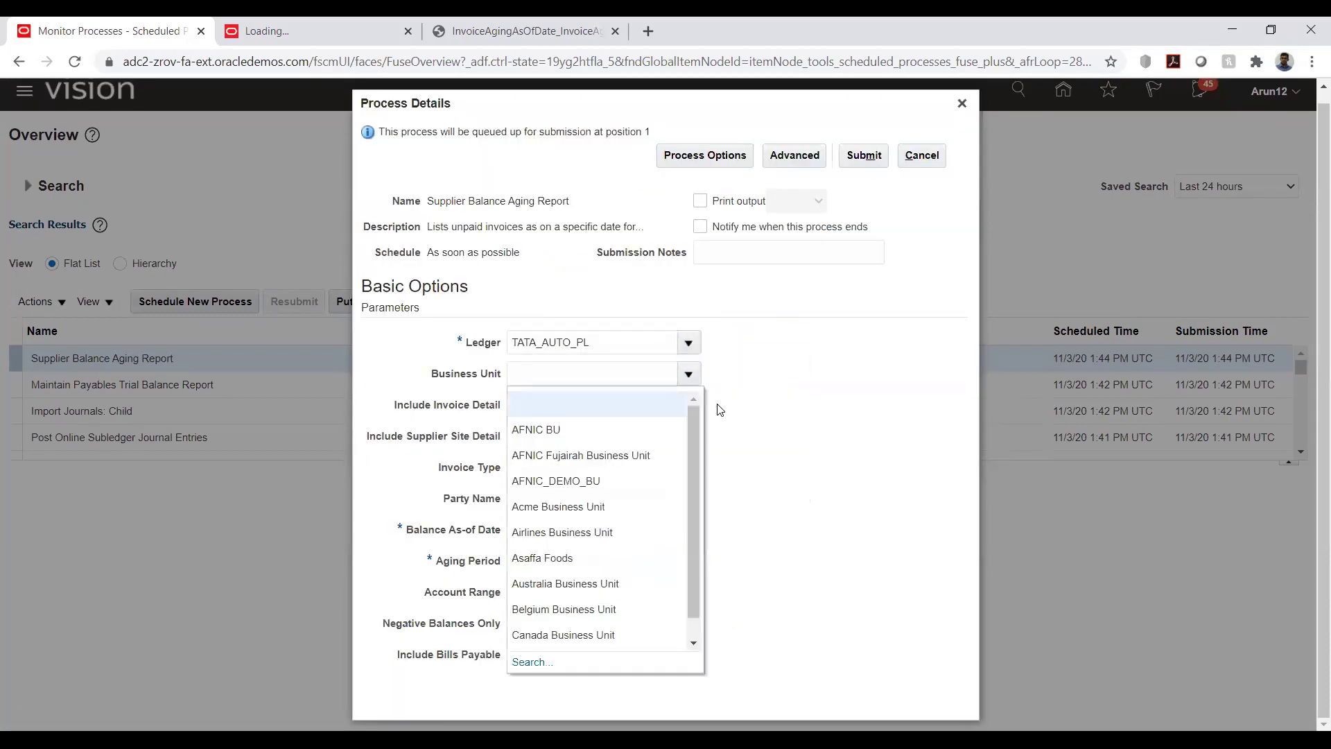
pyautogui.click(534, 662)
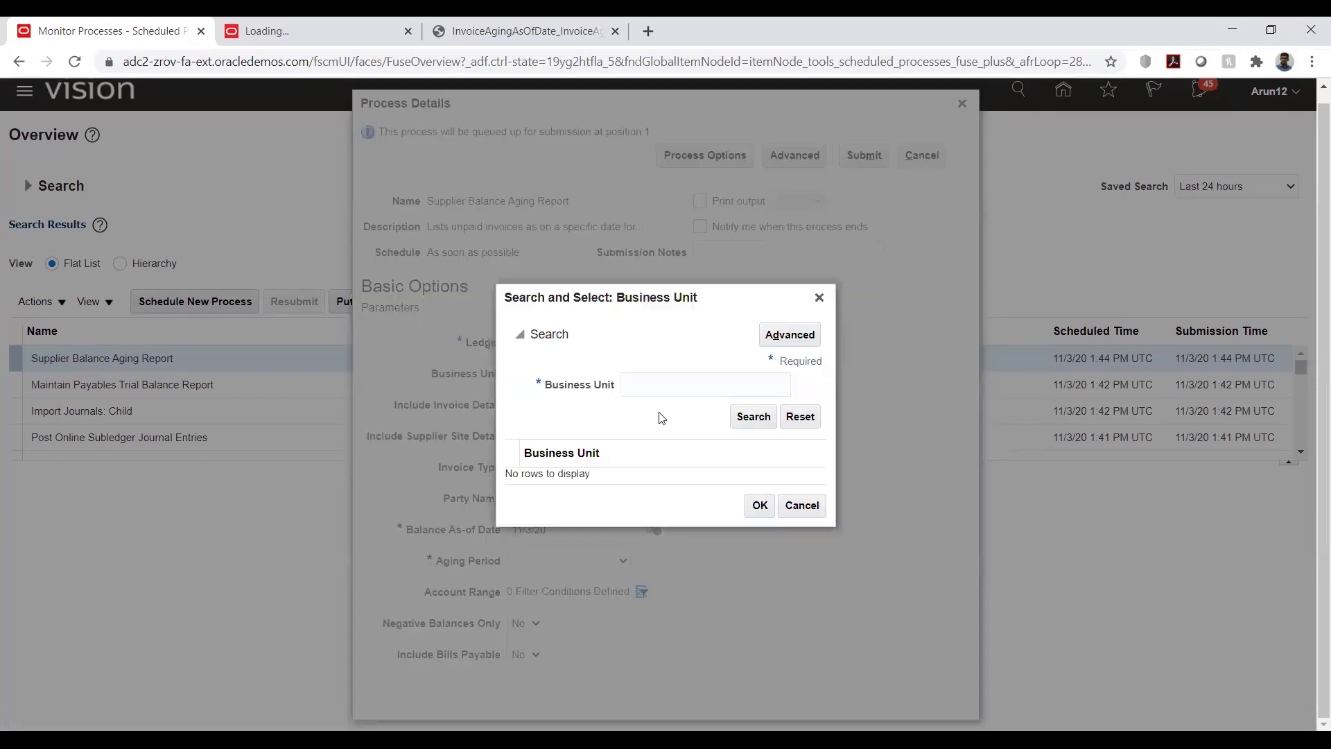
pyautogui.click(644, 390)
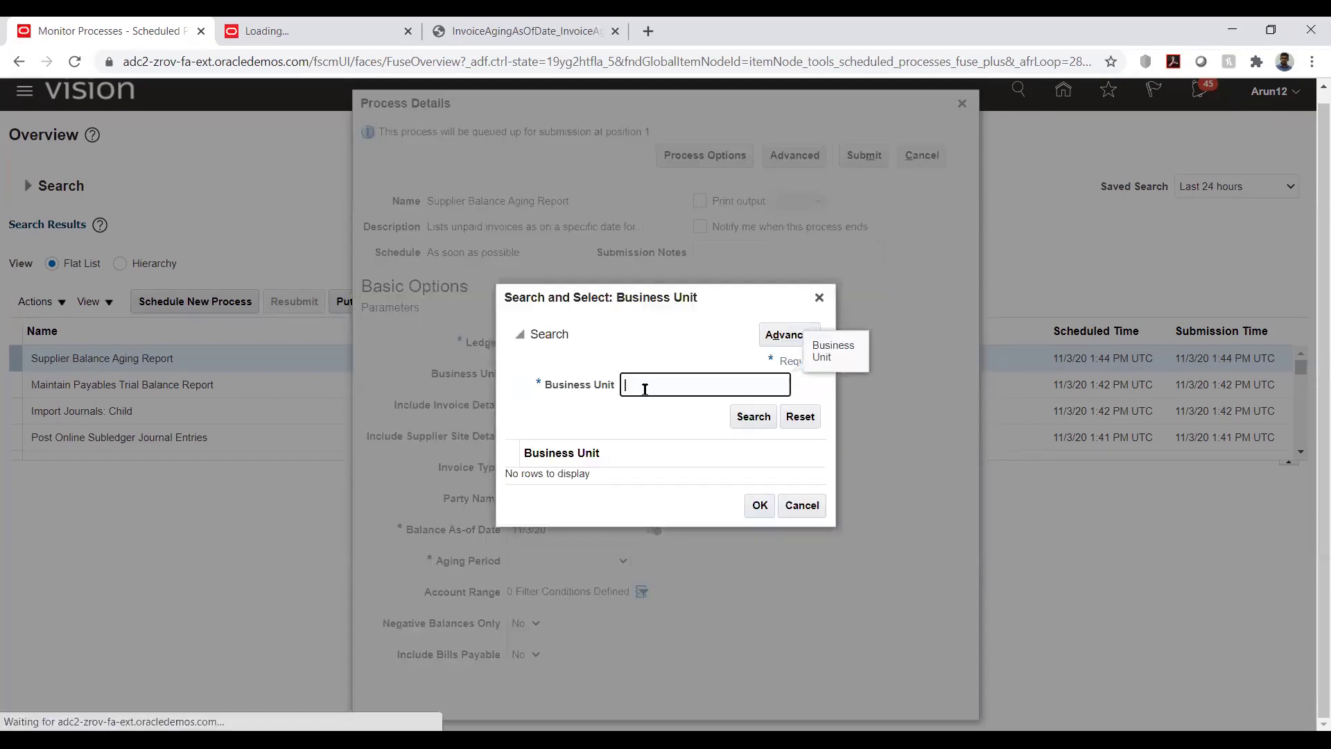
pyautogui.hotkey('ctrl', 'v')
pyautogui.click(741, 416)
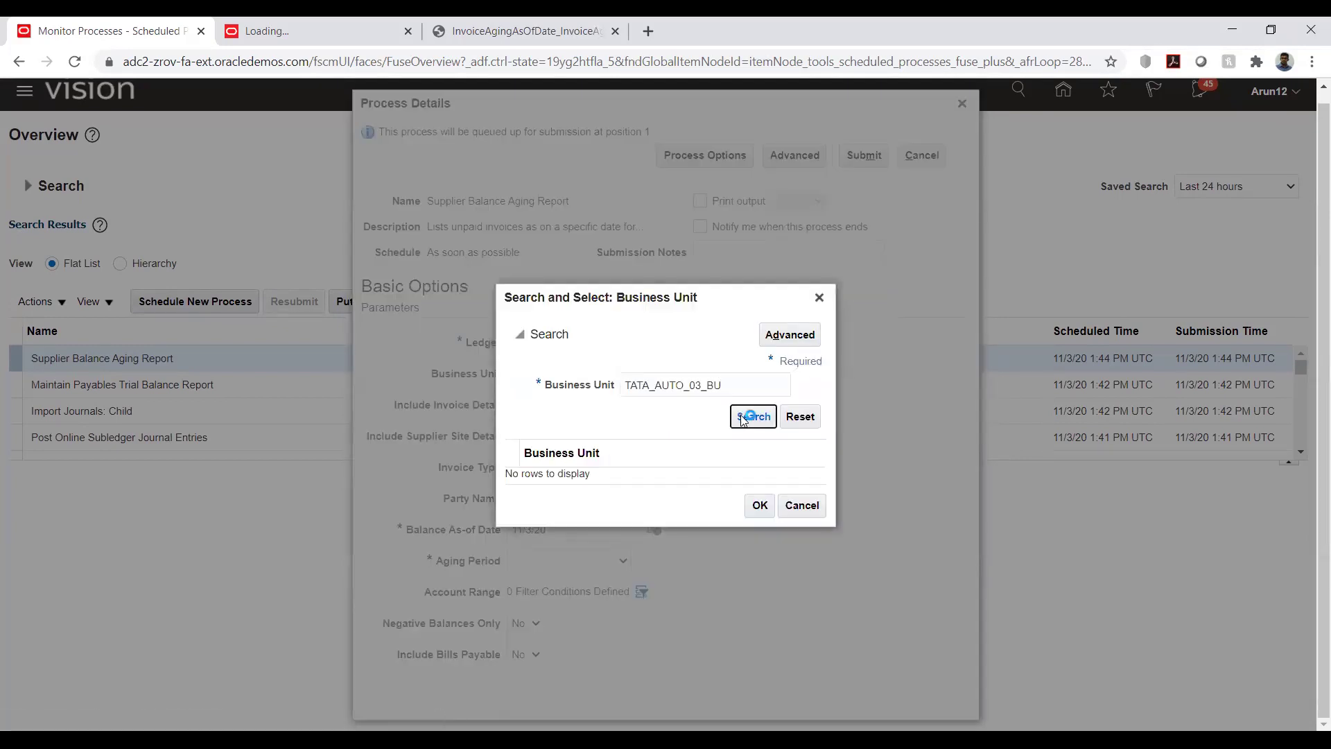
pyautogui.click(672, 470)
pyautogui.click(759, 513)
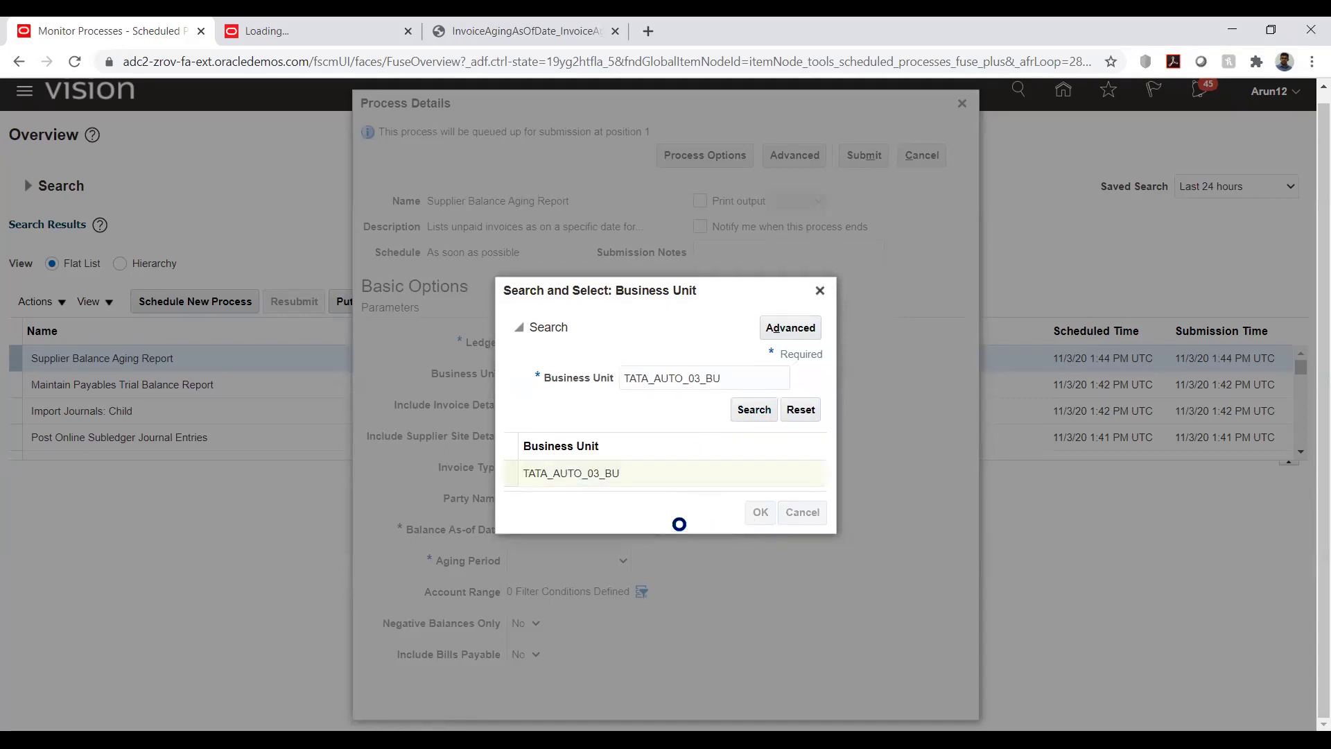
# Set Include Invoice Detail and Include Supplier Site Detail to Yes, with Monthly Aging Periods as the aging period.
pyautogui.click(526, 404)
pyautogui.click(522, 436)
pyautogui.click(522, 436)
pyautogui.click(522, 464)
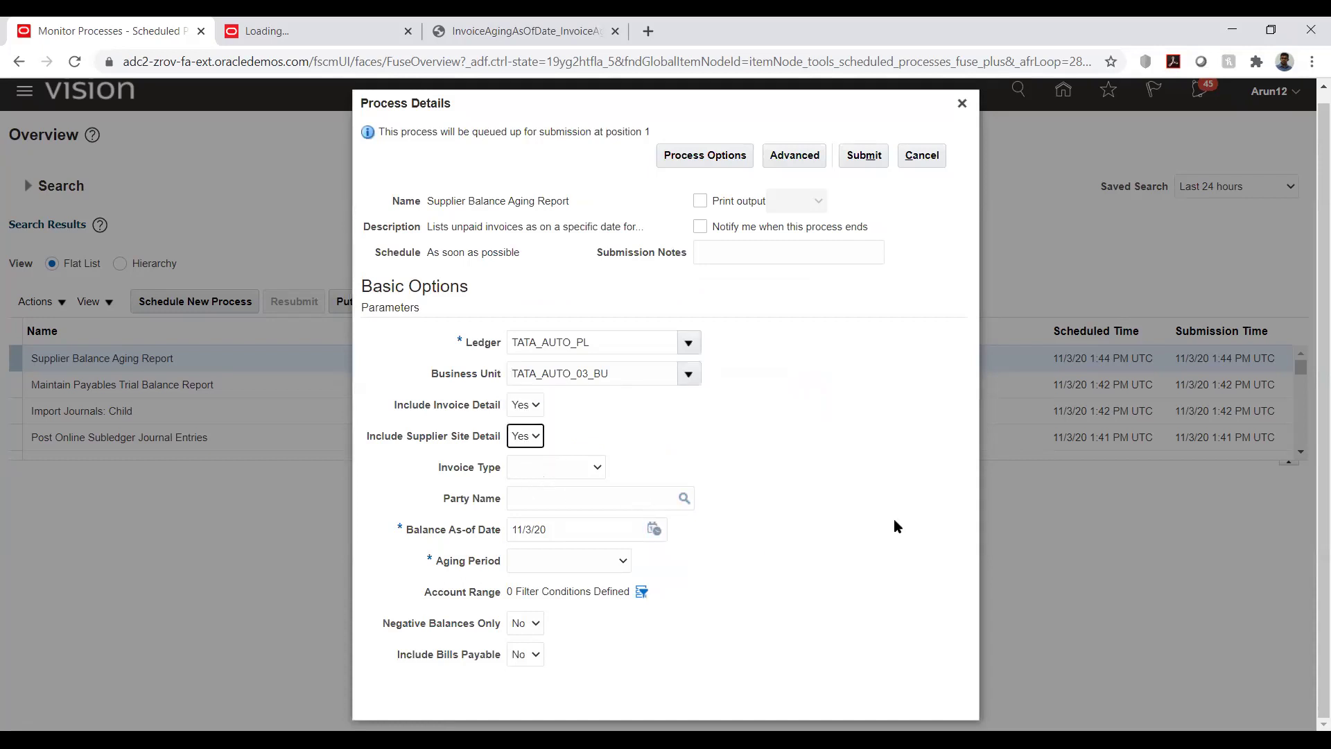
pyautogui.click(551, 557)
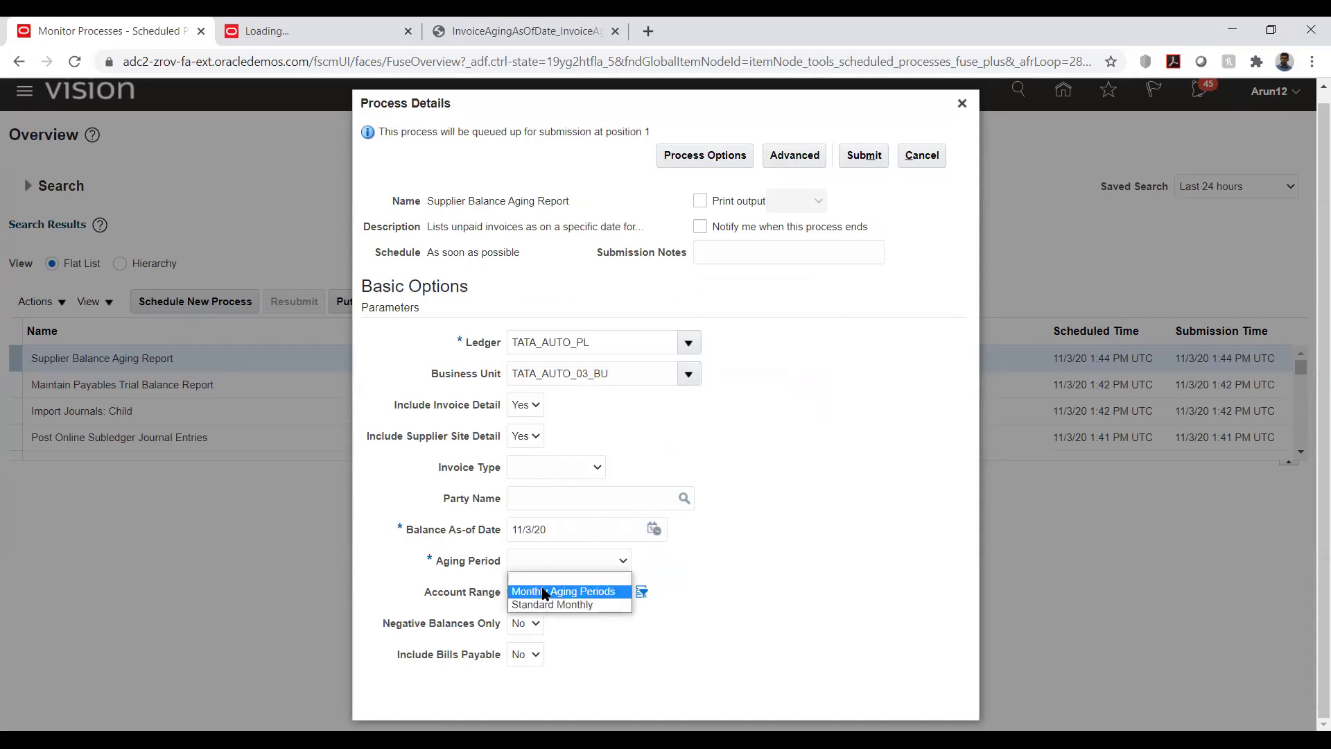
pyautogui.click(547, 588)
pyautogui.click(801, 471)
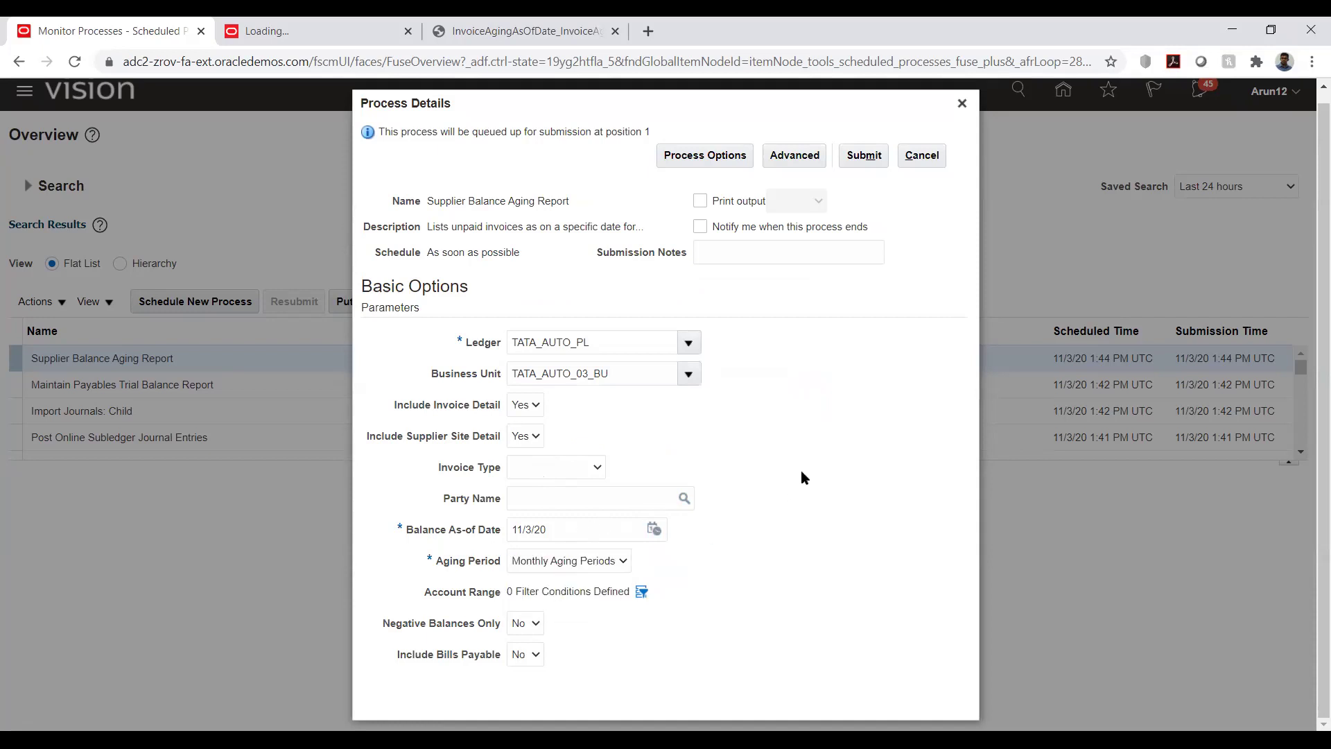
# Submit the Supplier Balance Aging Report process and refresh the process list to update its status.
pyautogui.click(864, 155)
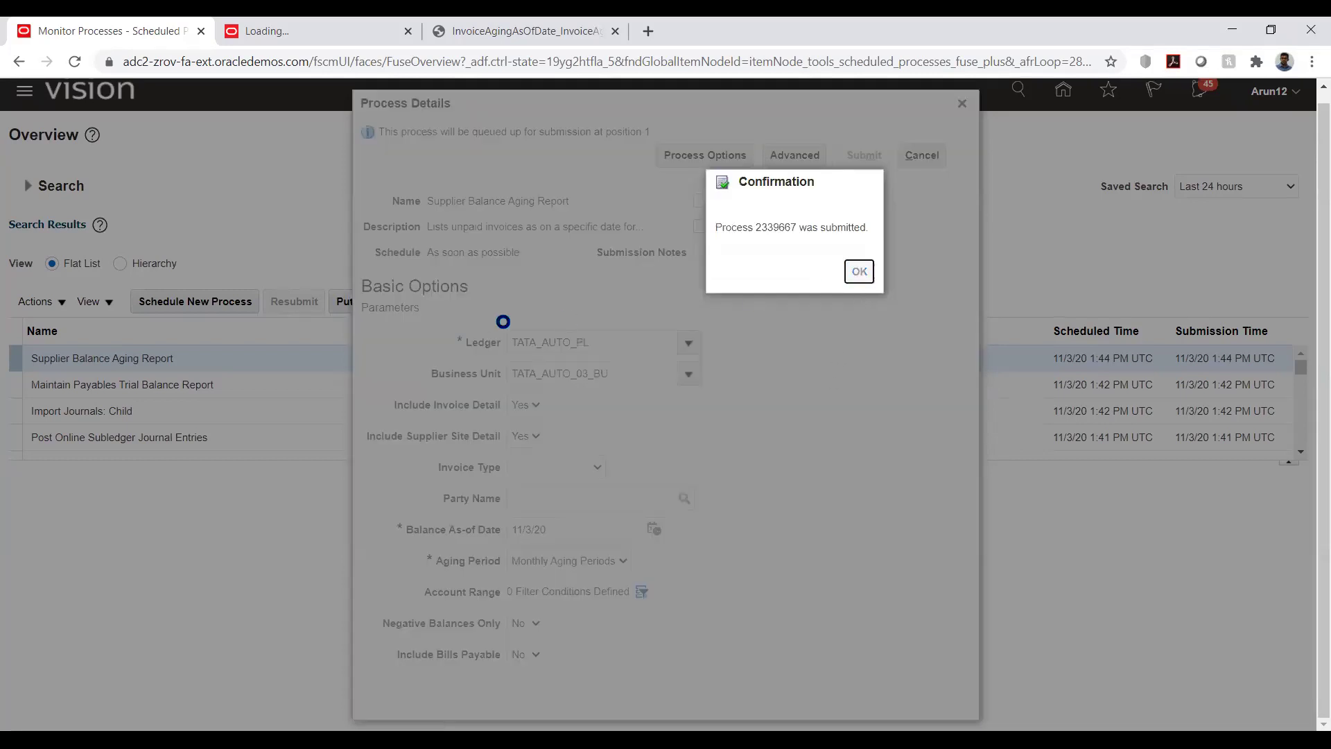
pyautogui.press('Return')
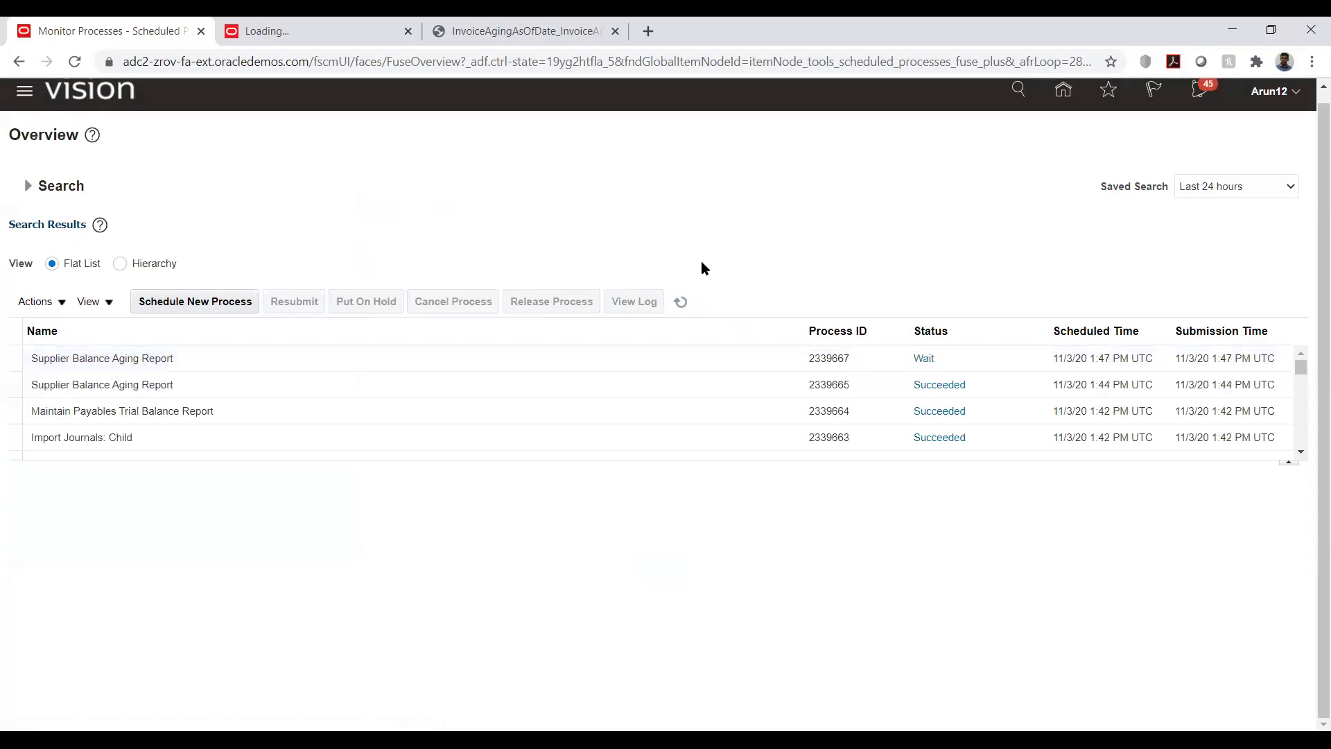
pyautogui.click(672, 309)
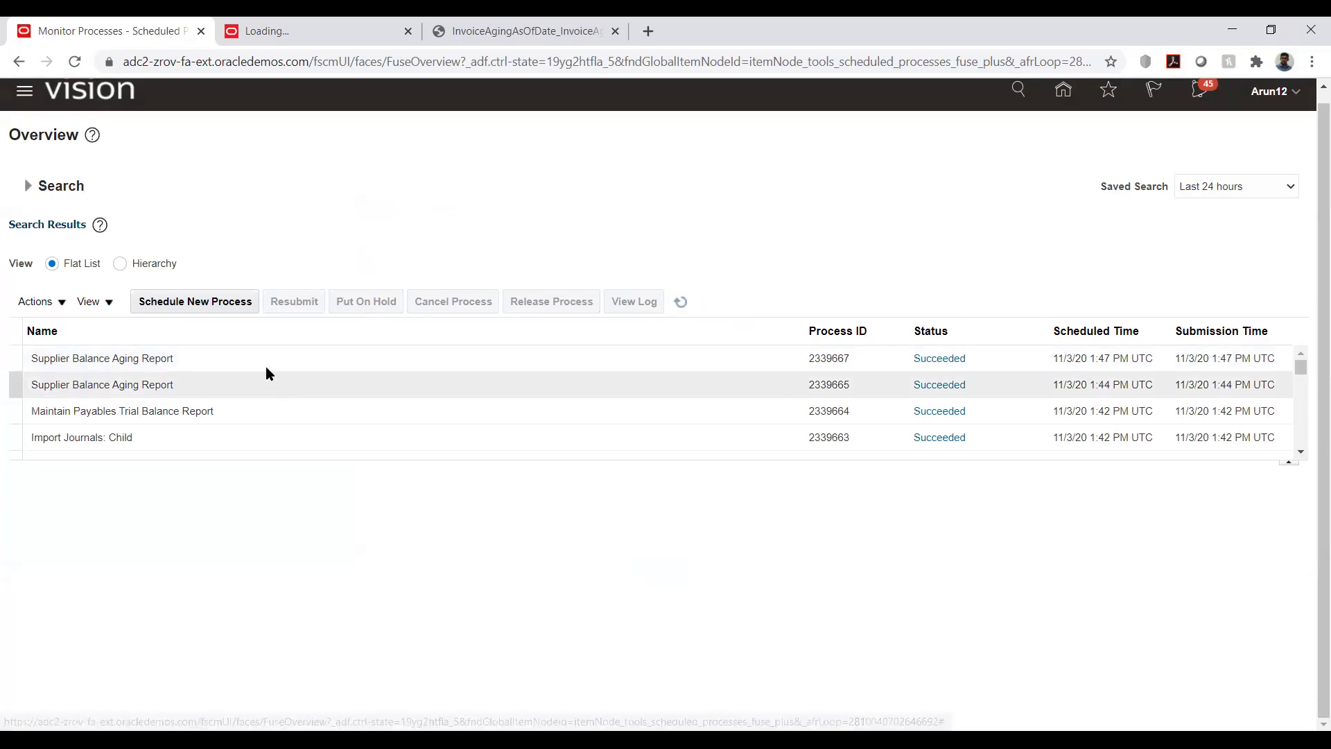
# Republish the output of the newest Supplier Balance Aging Report and open the downloaded PDF at the supplier's invoice aging table.
pyautogui.click(248, 358)
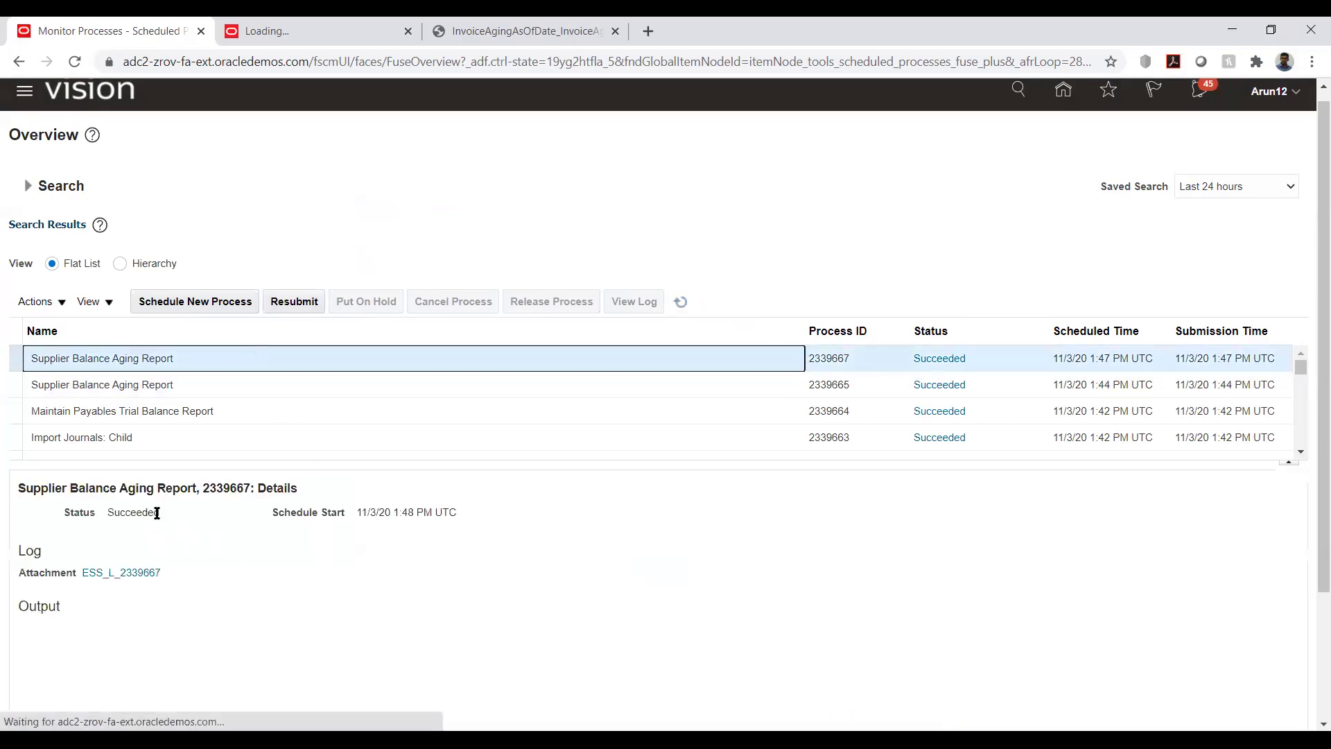
pyautogui.scroll(-2, 2, 554)
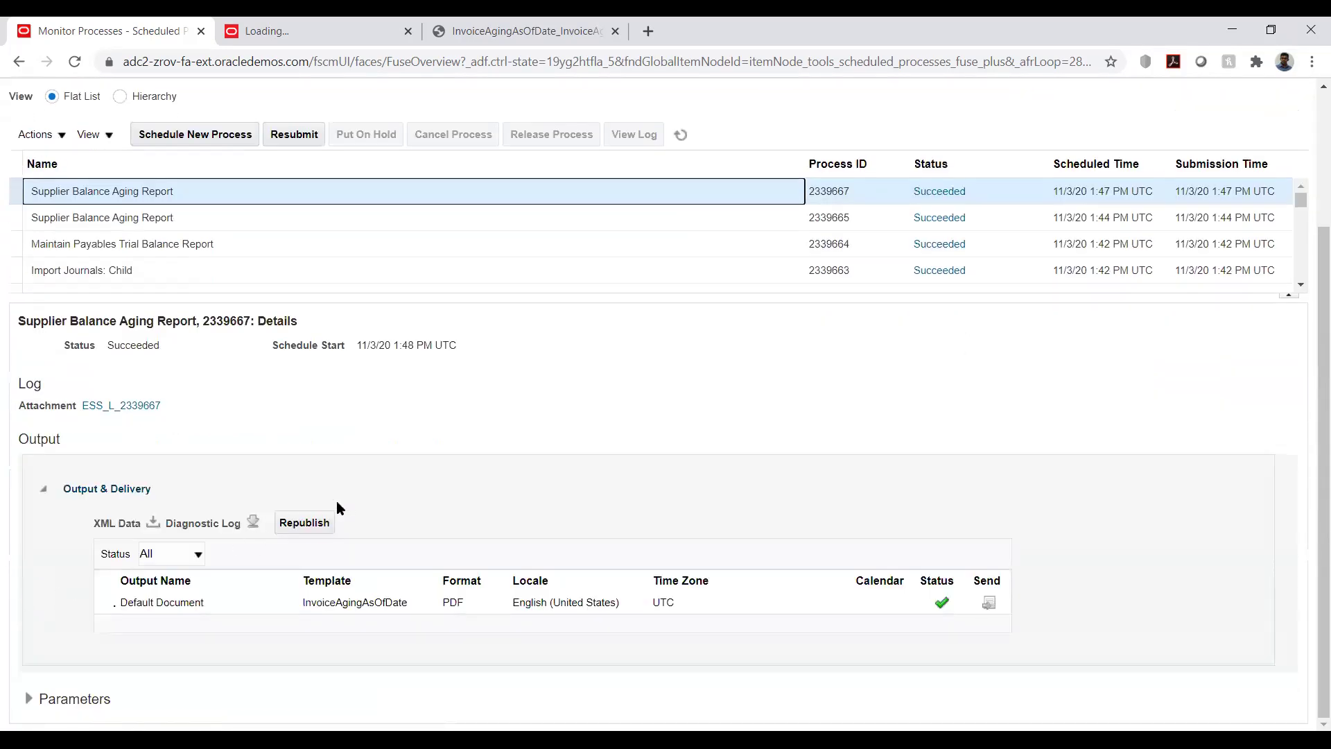
pyautogui.click(319, 527)
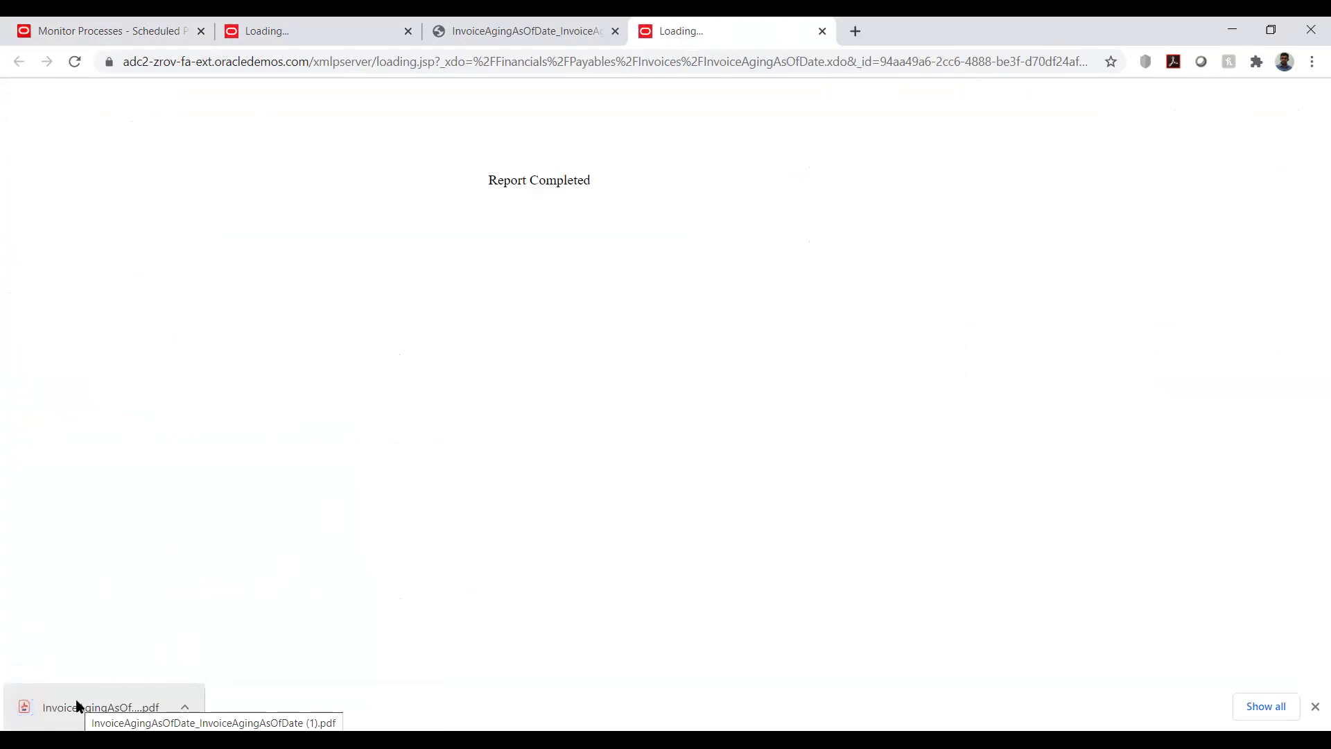
pyautogui.click(77, 705)
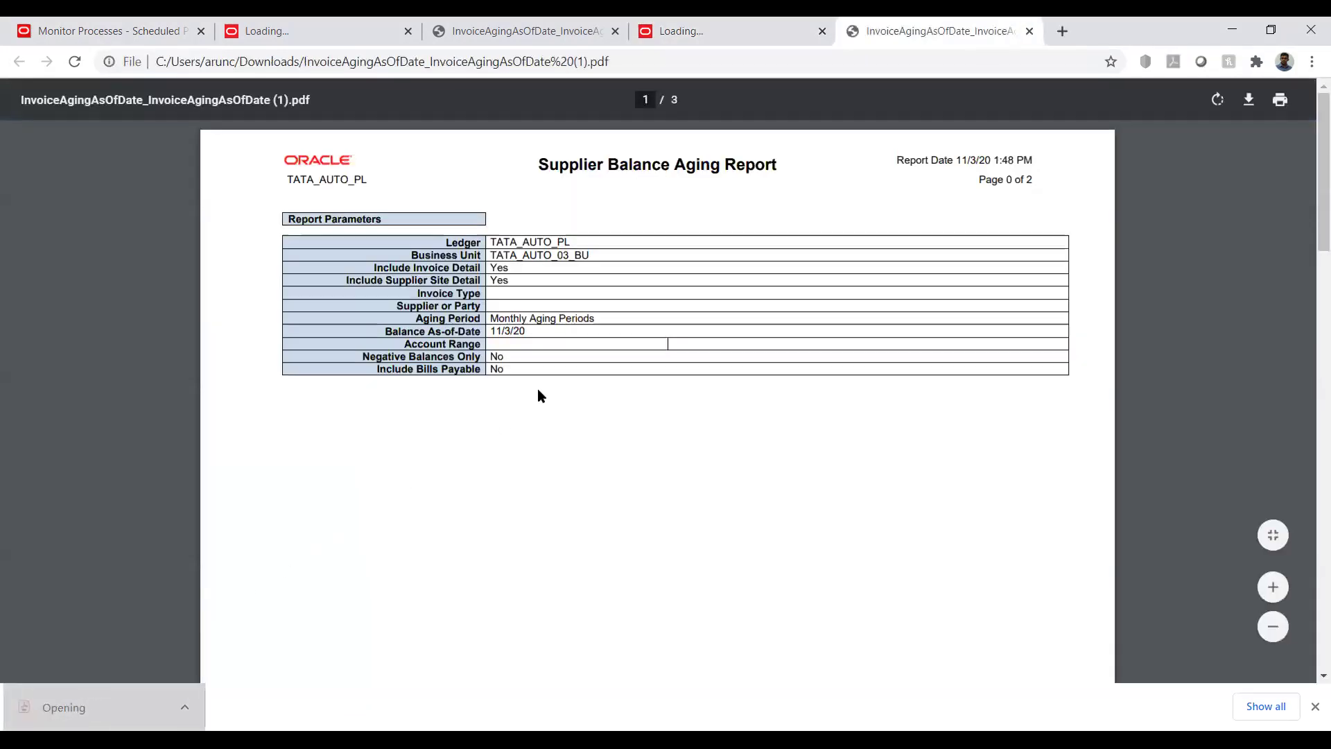
pyautogui.scroll(-5, 538, 388)
pyautogui.scroll(-6, 539, 392)
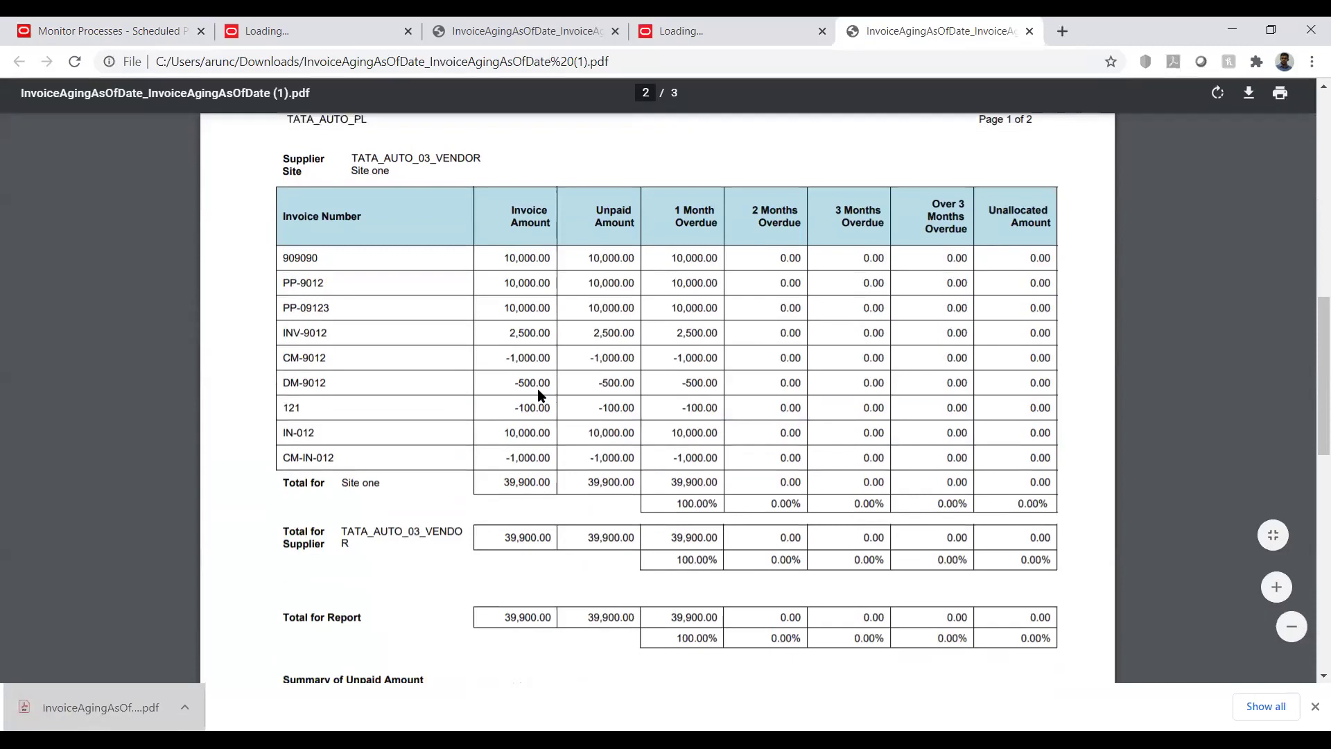
pyautogui.scroll(1, 538, 394)
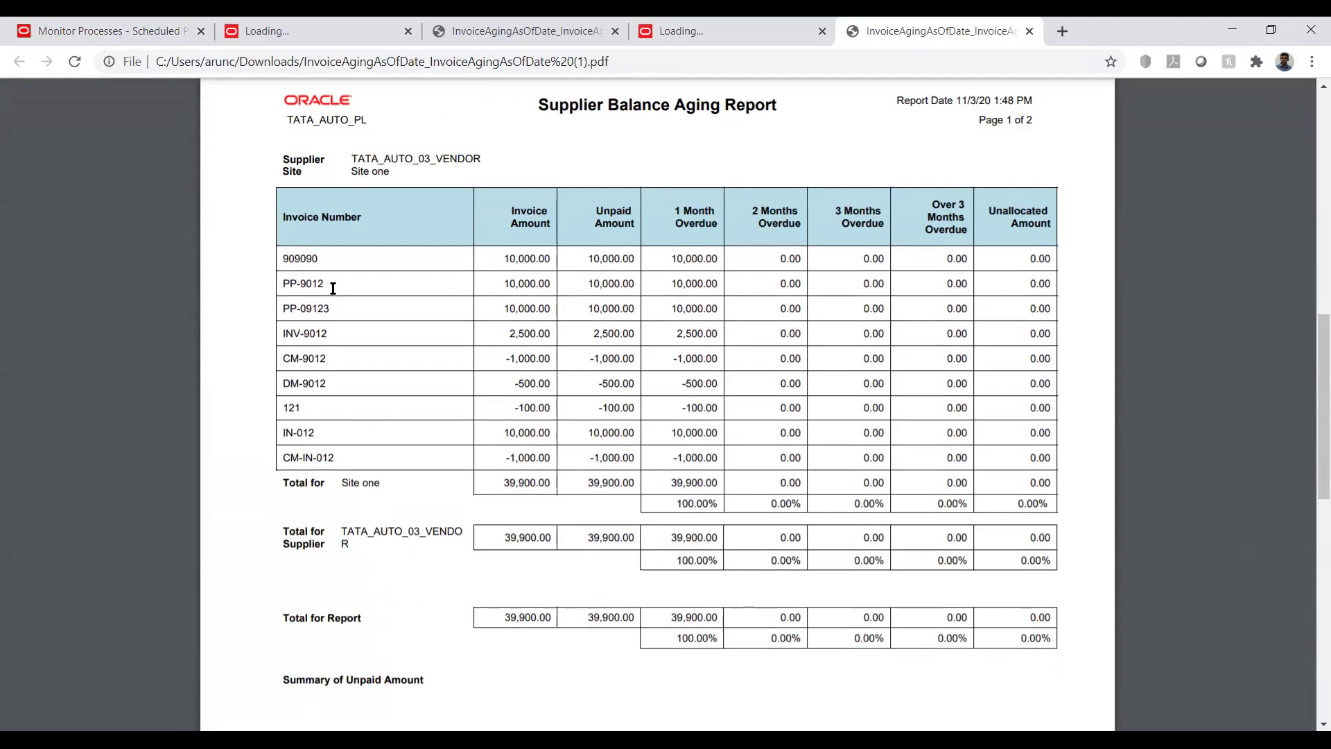
pyautogui.click(743, 739)
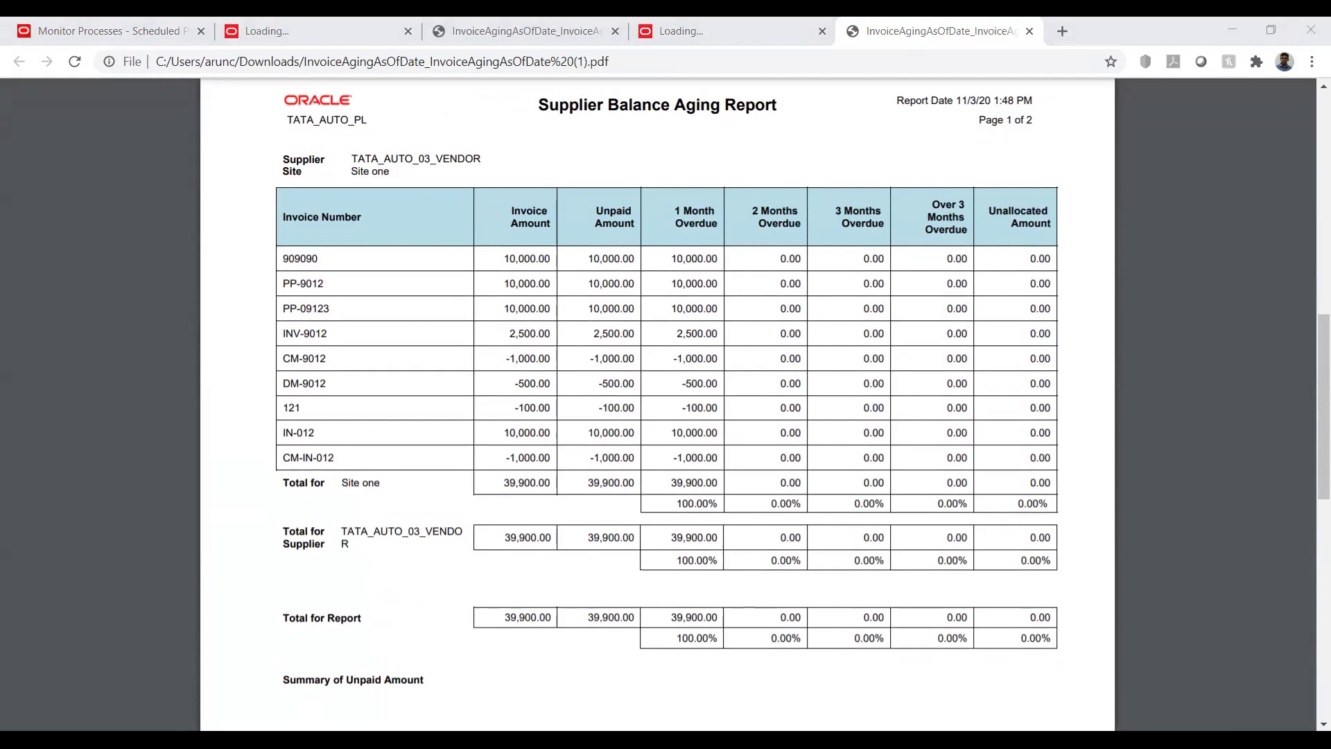
# Review the aging report PDF's invoice amounts by overdue period, its unpaid amount summary by account, and the report parameters page.
pyautogui.click(240, 493)
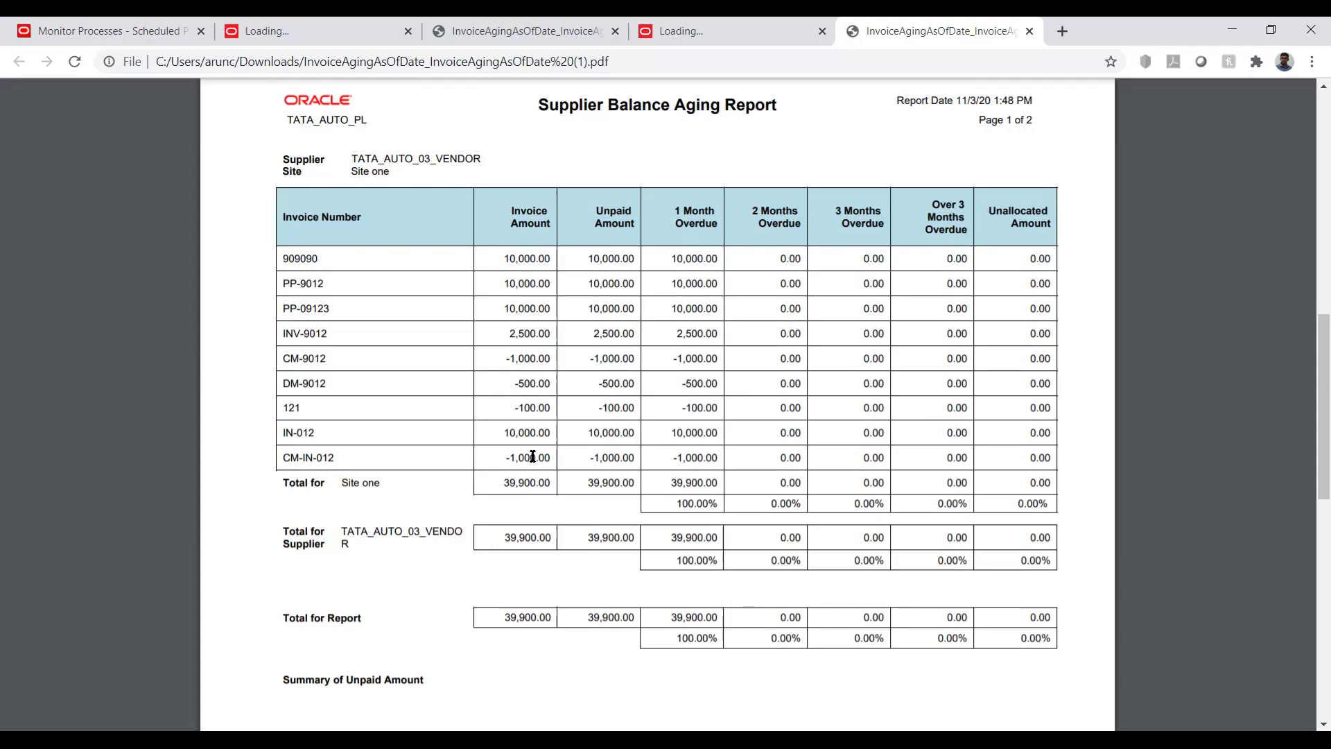
pyautogui.scroll(-1, 567, 377)
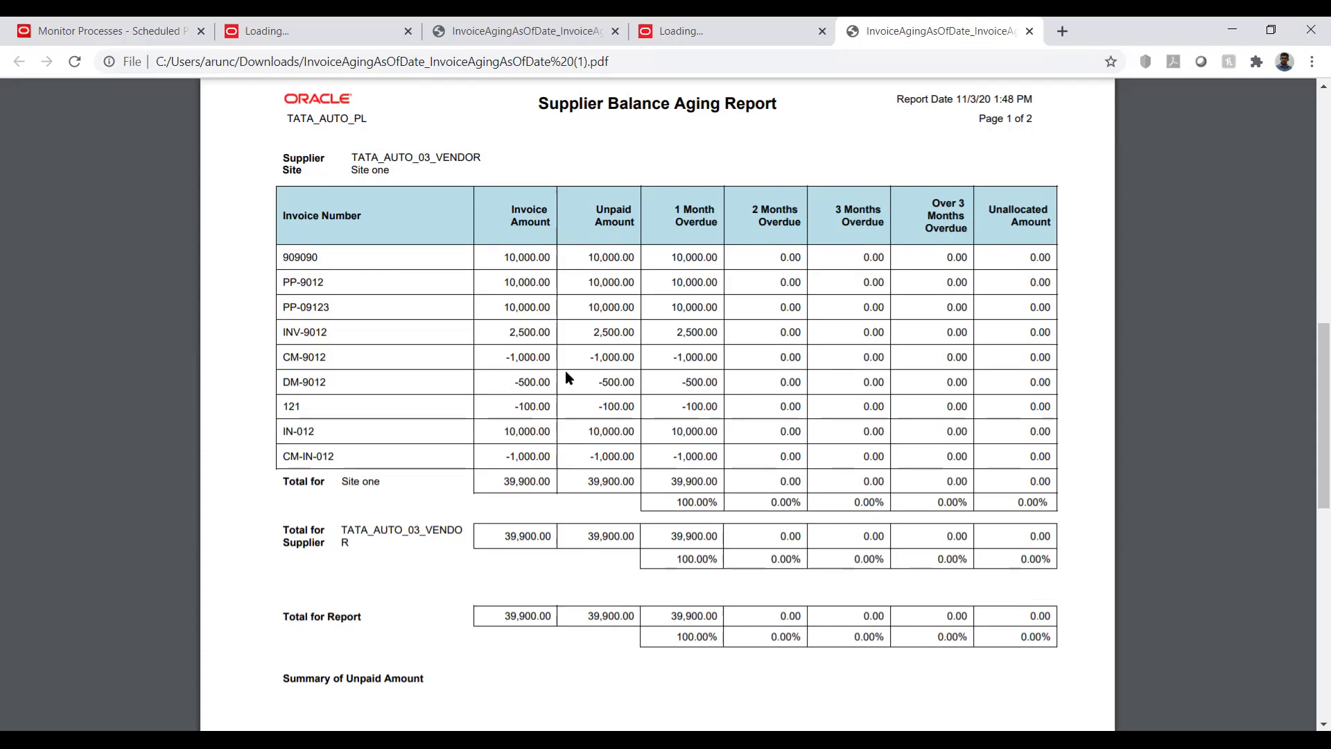
pyautogui.scroll(-6, 567, 377)
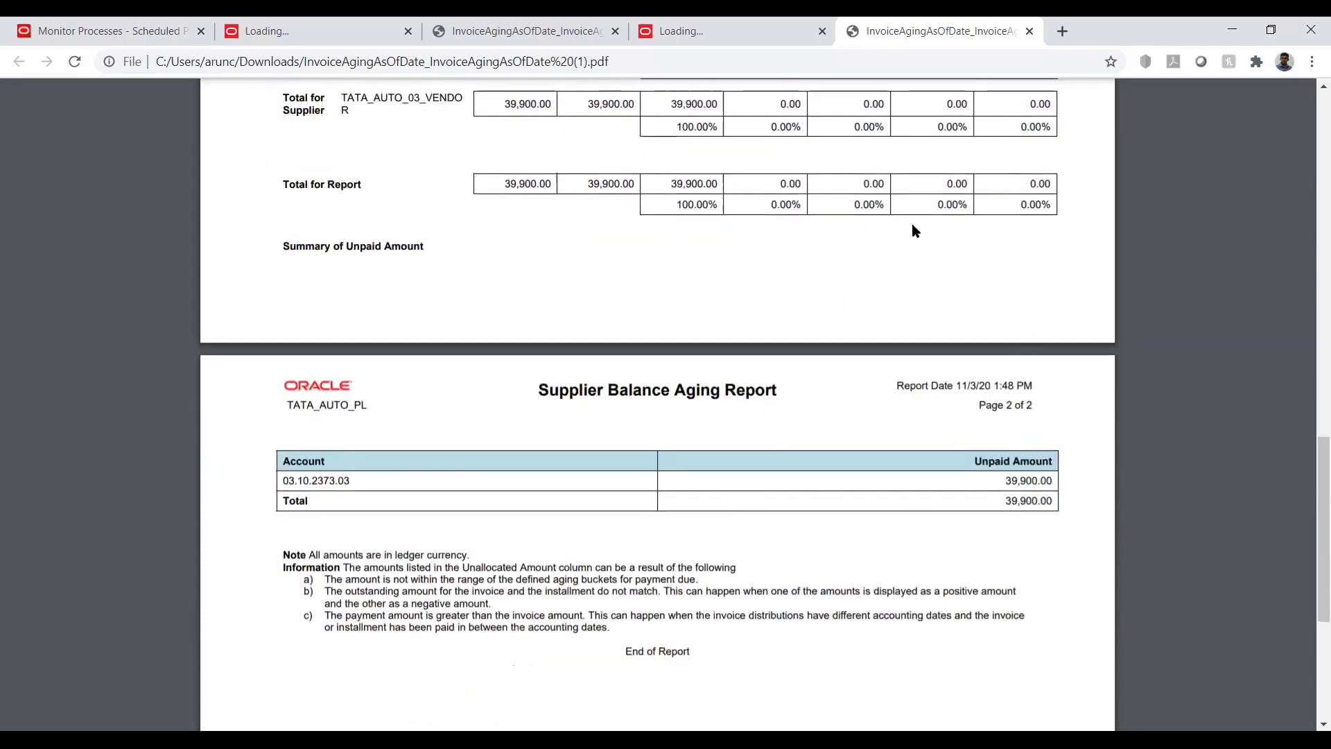
pyautogui.scroll(5, 912, 224)
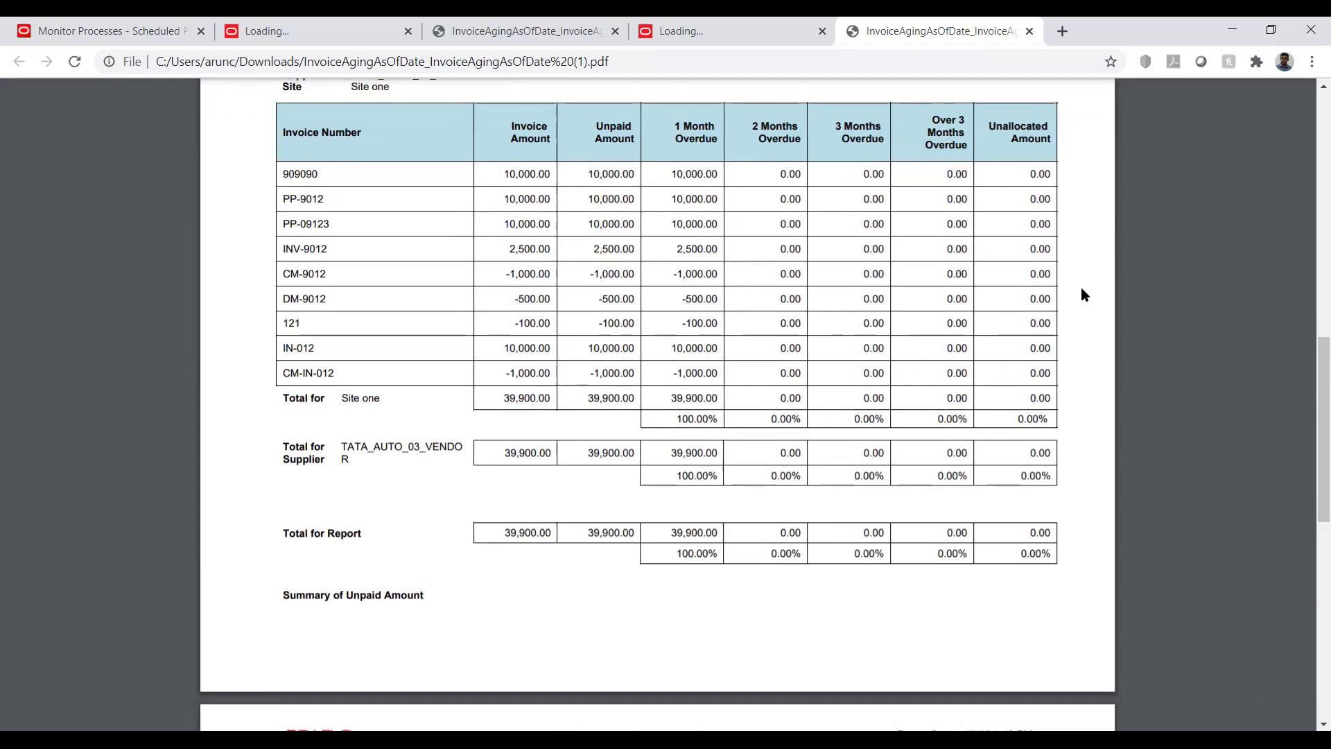
pyautogui.scroll(3, 1081, 288)
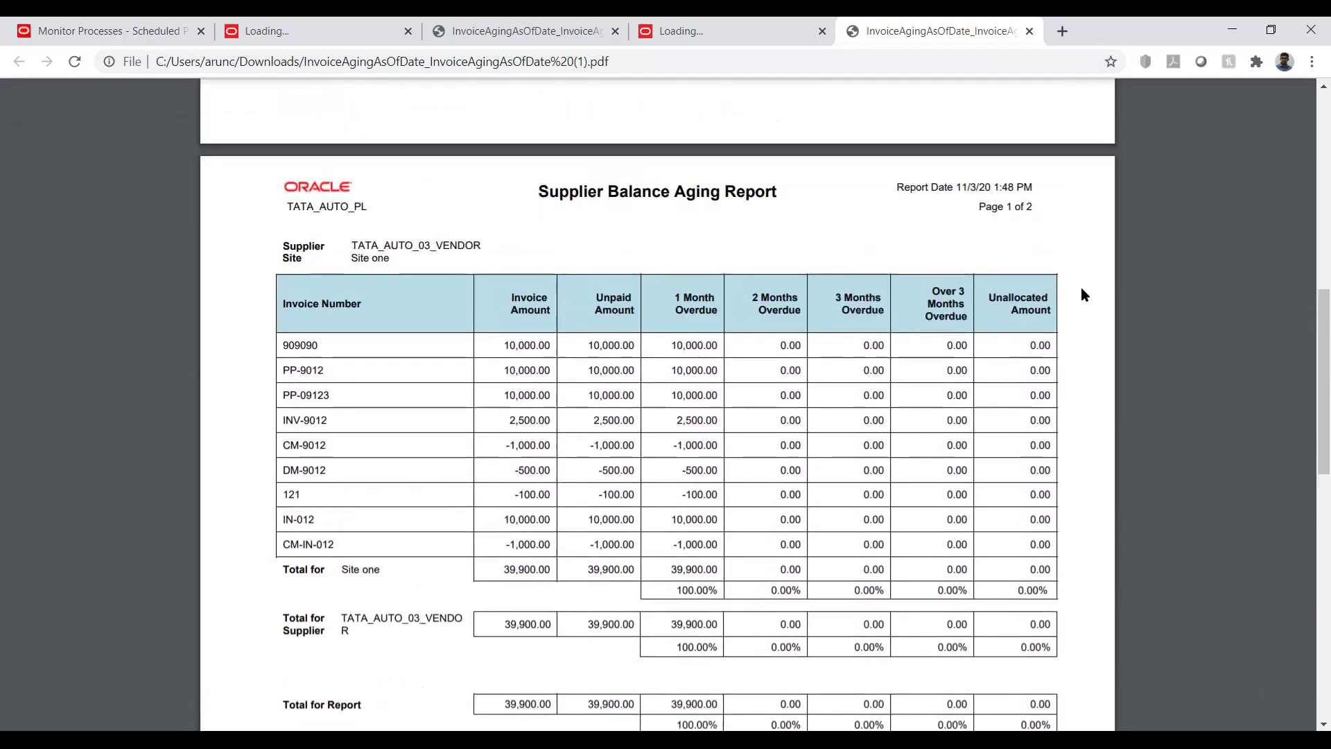
pyautogui.scroll(3, 1081, 288)
pyautogui.scroll(8, 1084, 294)
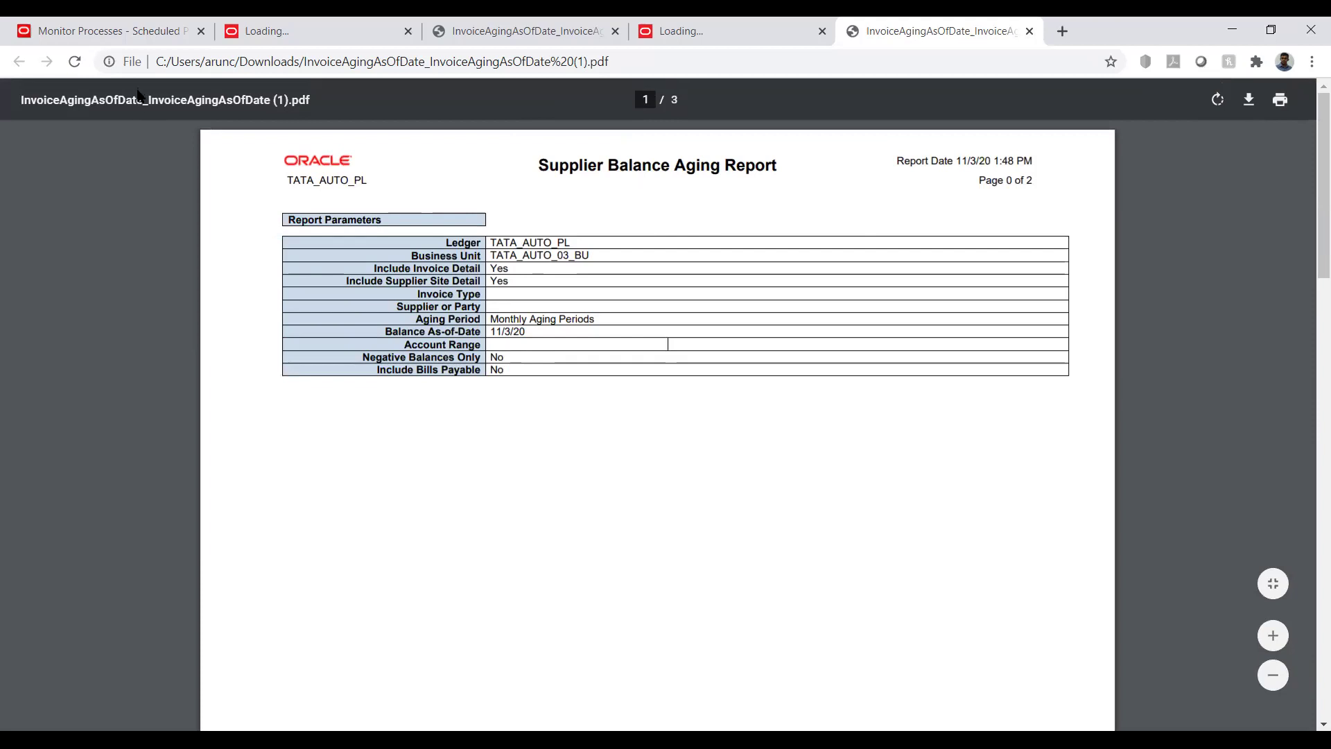
# Return to the Oracle application and open the Payables to Ledger Reconciliation report from the Payables Invoices work area.
pyautogui.click(123, 28)
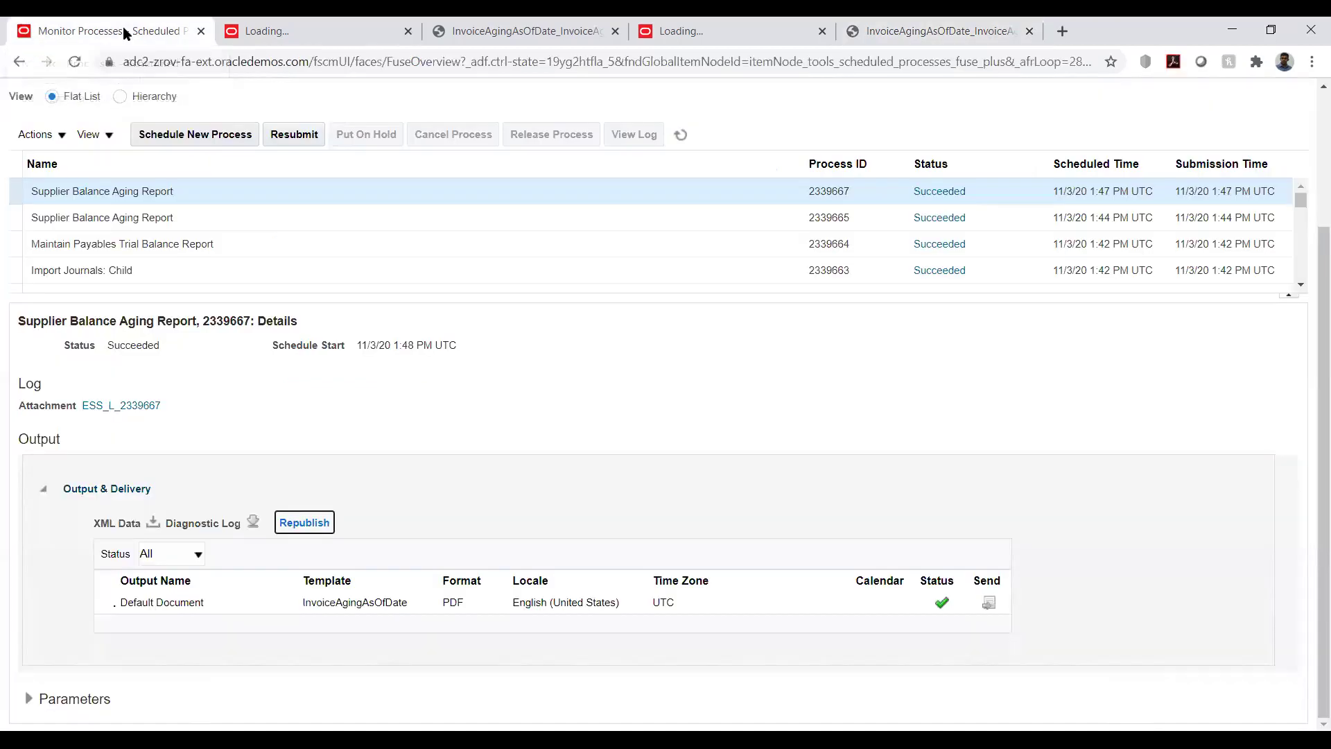
pyautogui.scroll(3, 1053, 311)
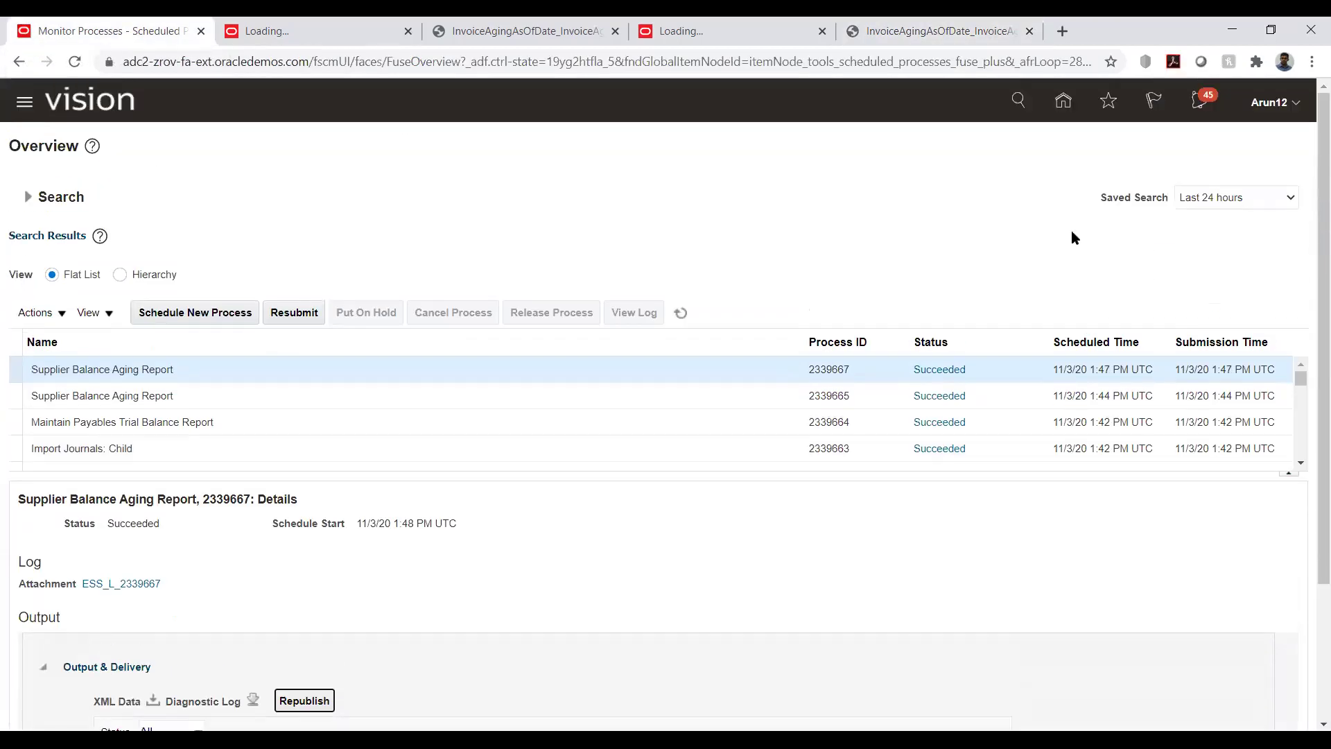
pyautogui.click(1064, 104)
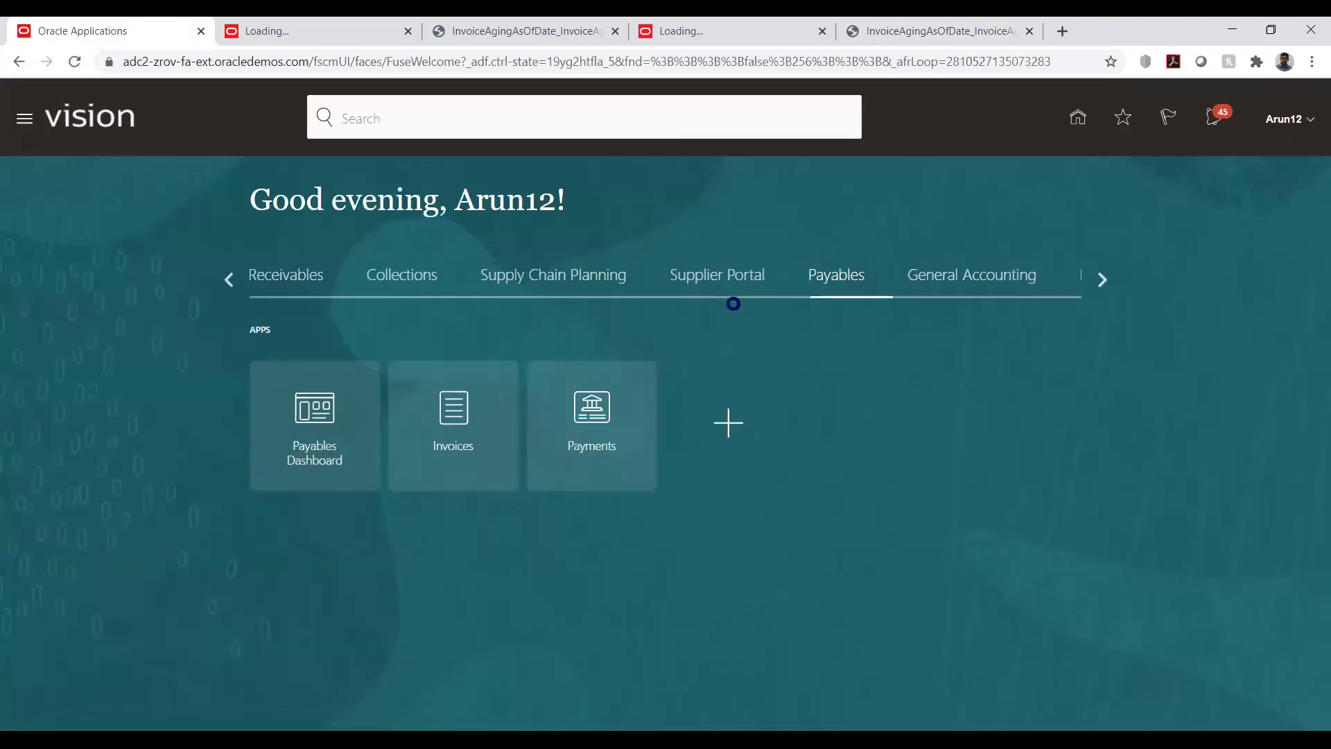
pyautogui.click(433, 420)
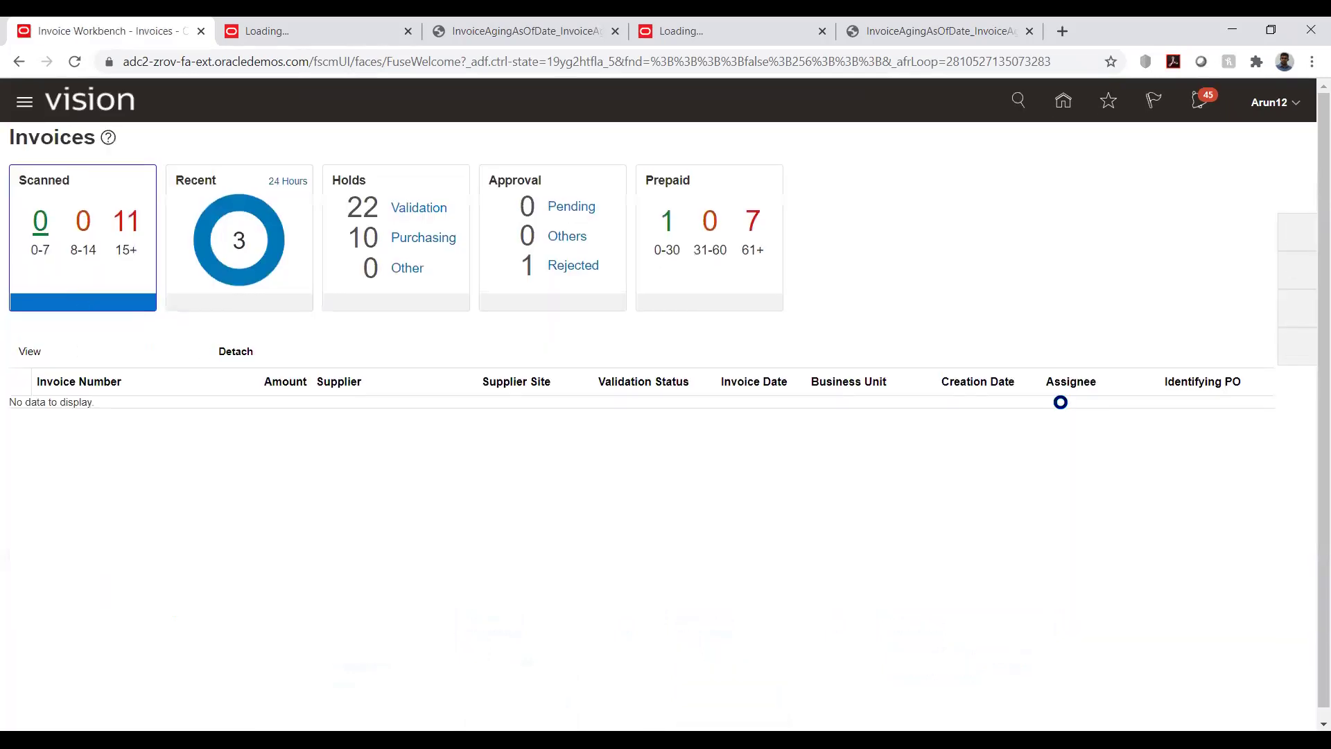
pyautogui.click(1296, 231)
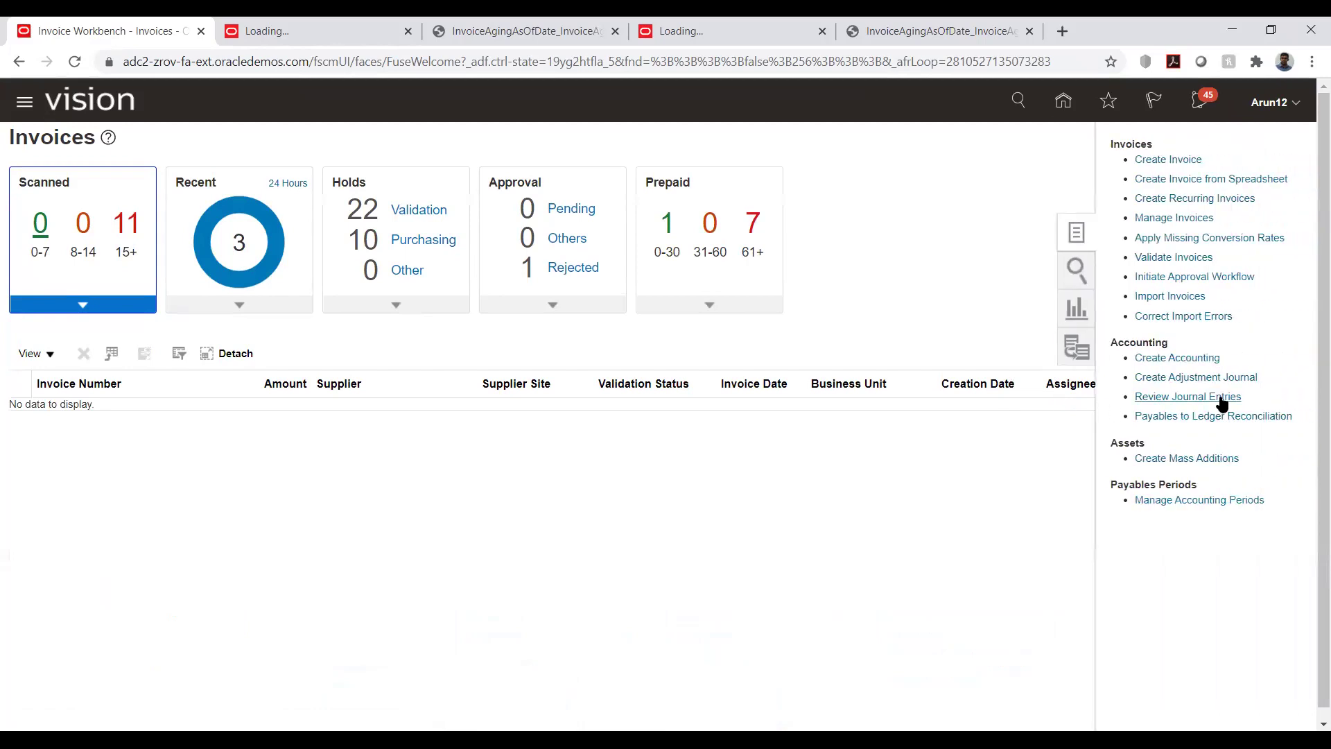
pyautogui.click(1158, 419)
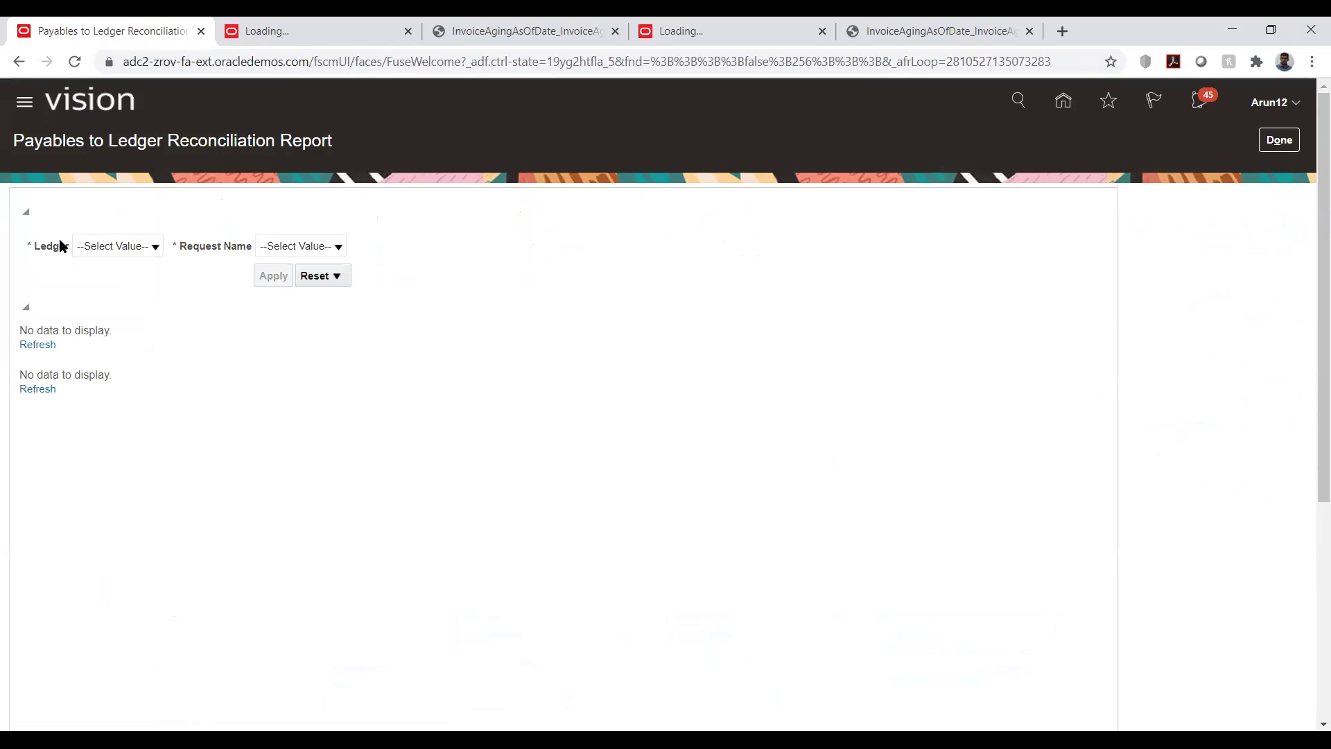
pyautogui.click(28, 218)
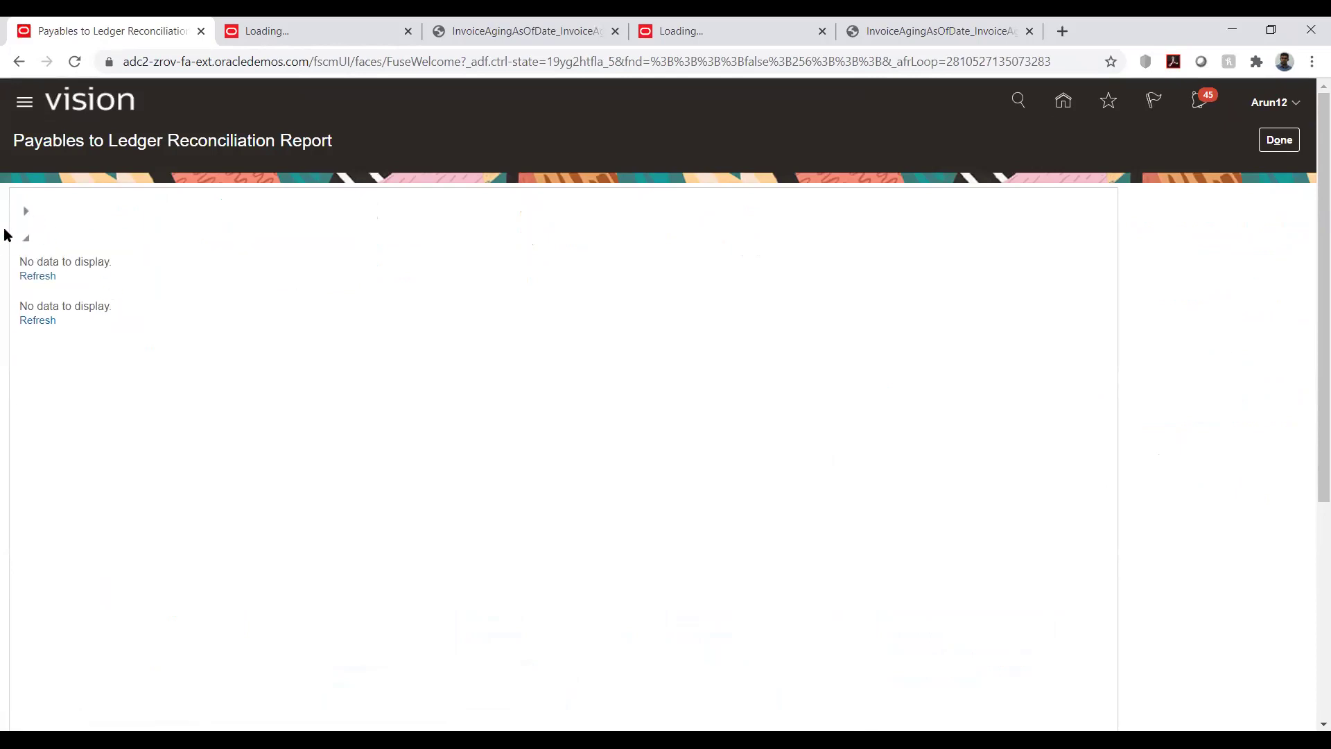
pyautogui.click(28, 216)
pyautogui.click(125, 250)
pyautogui.click(155, 248)
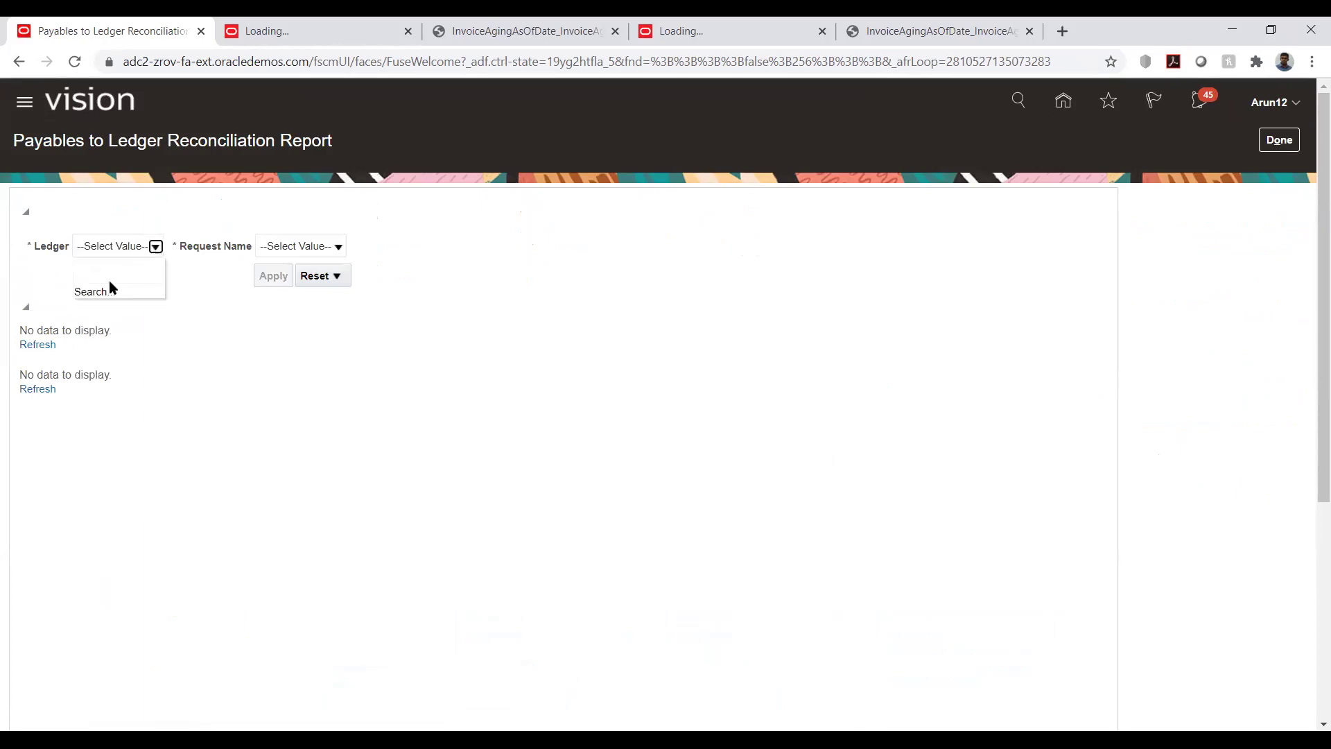
pyautogui.click(90, 291)
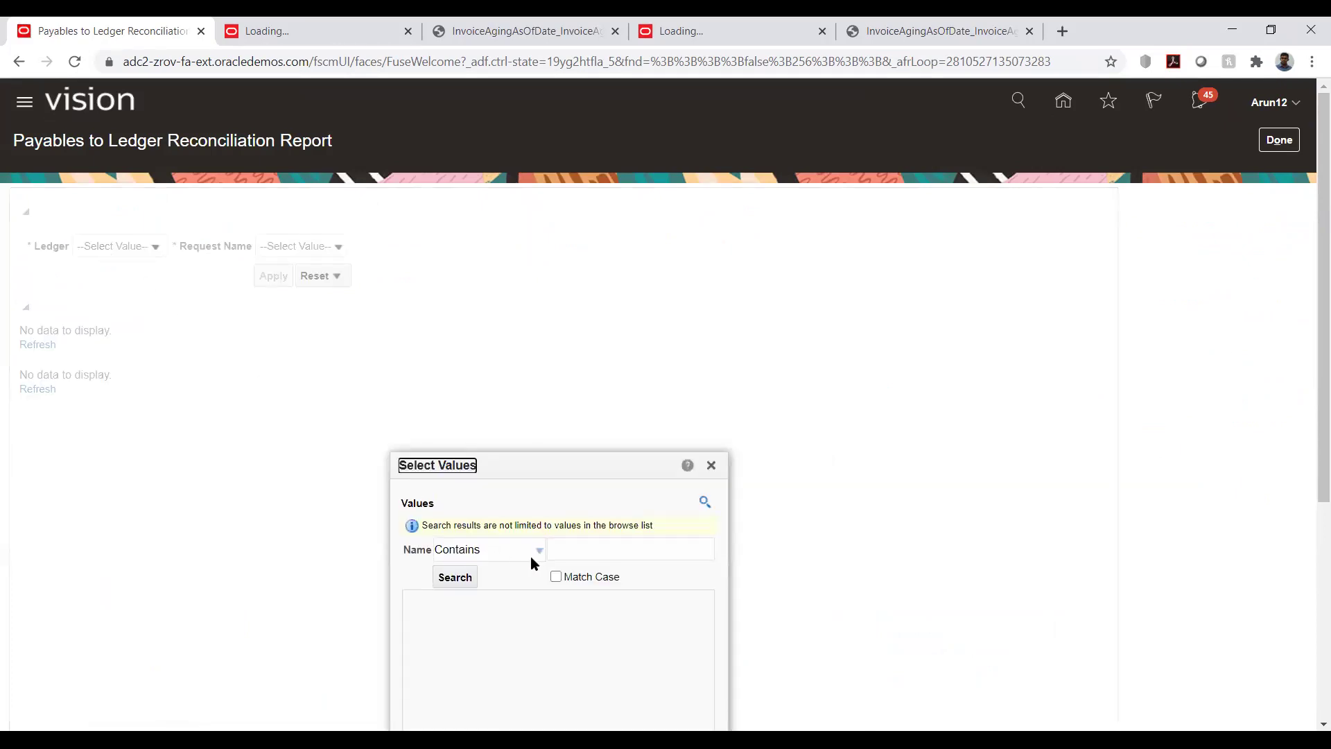
pyautogui.click(710, 466)
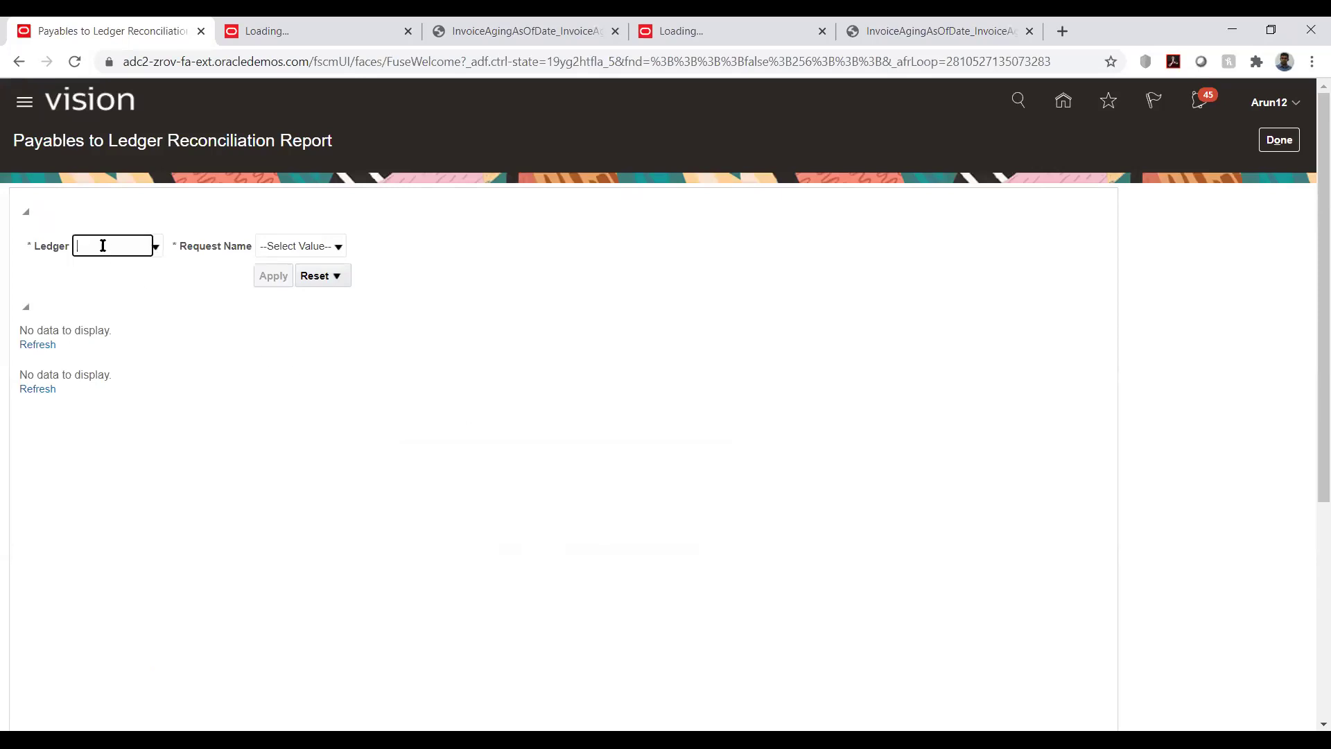
# Try to set the reconciliation report's Ledger to TATA.
pyautogui.write('TATA')
pyautogui.click(155, 248)
pyautogui.click(110, 271)
# Search the available ledger values for names containing TATA.
pyautogui.click(156, 248)
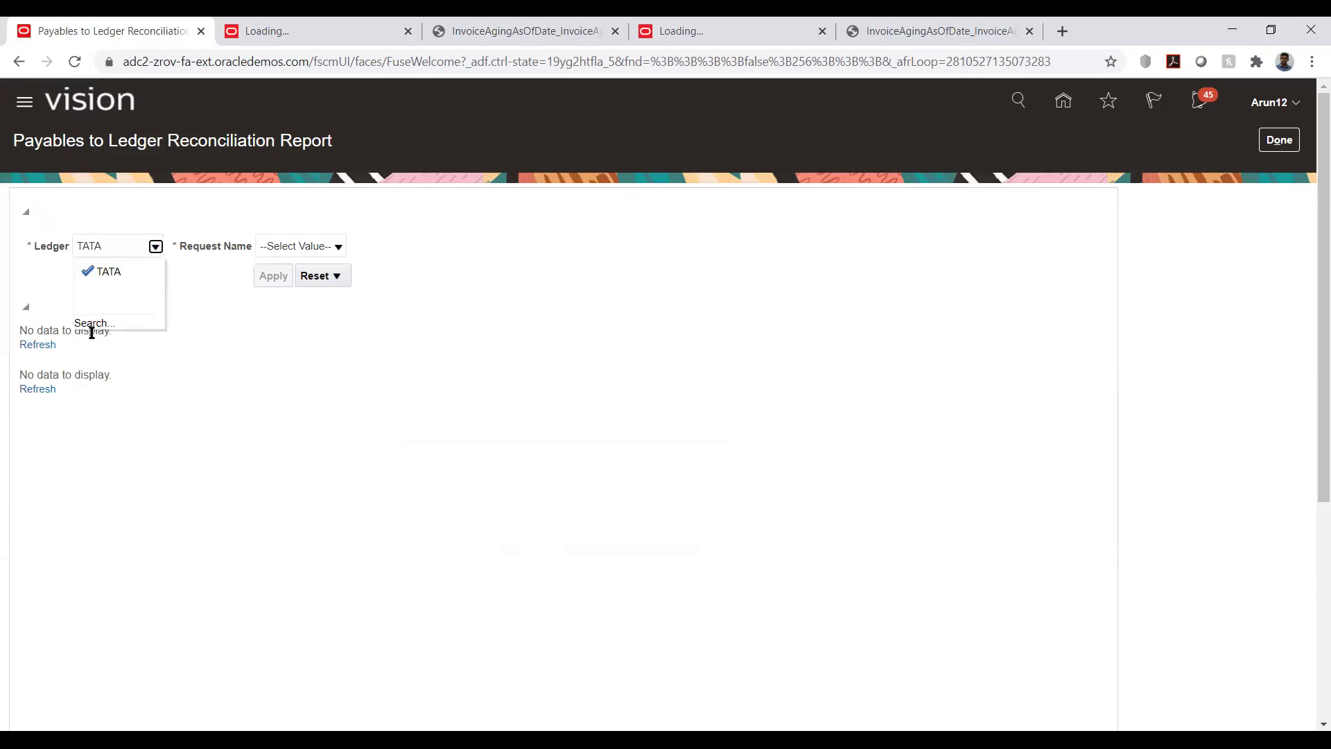
pyautogui.click(92, 324)
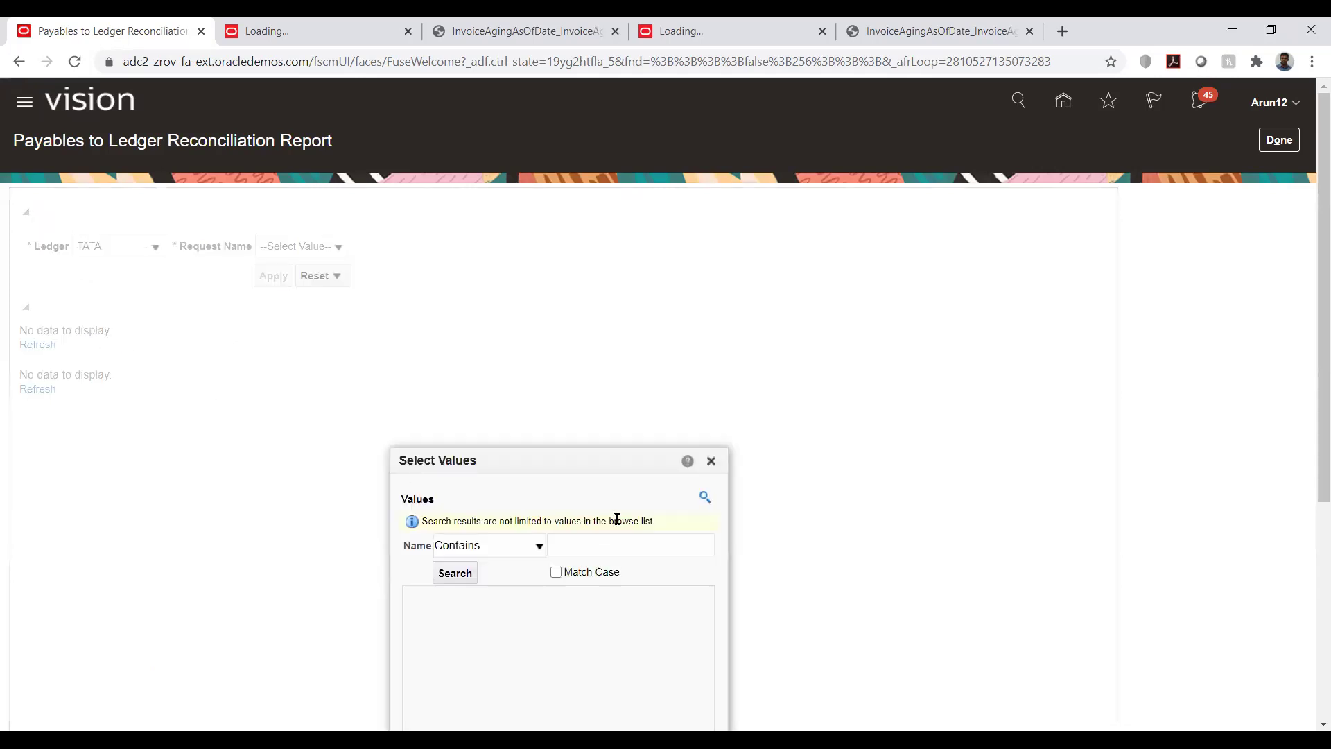
pyautogui.click(596, 545)
pyautogui.write('TATA')
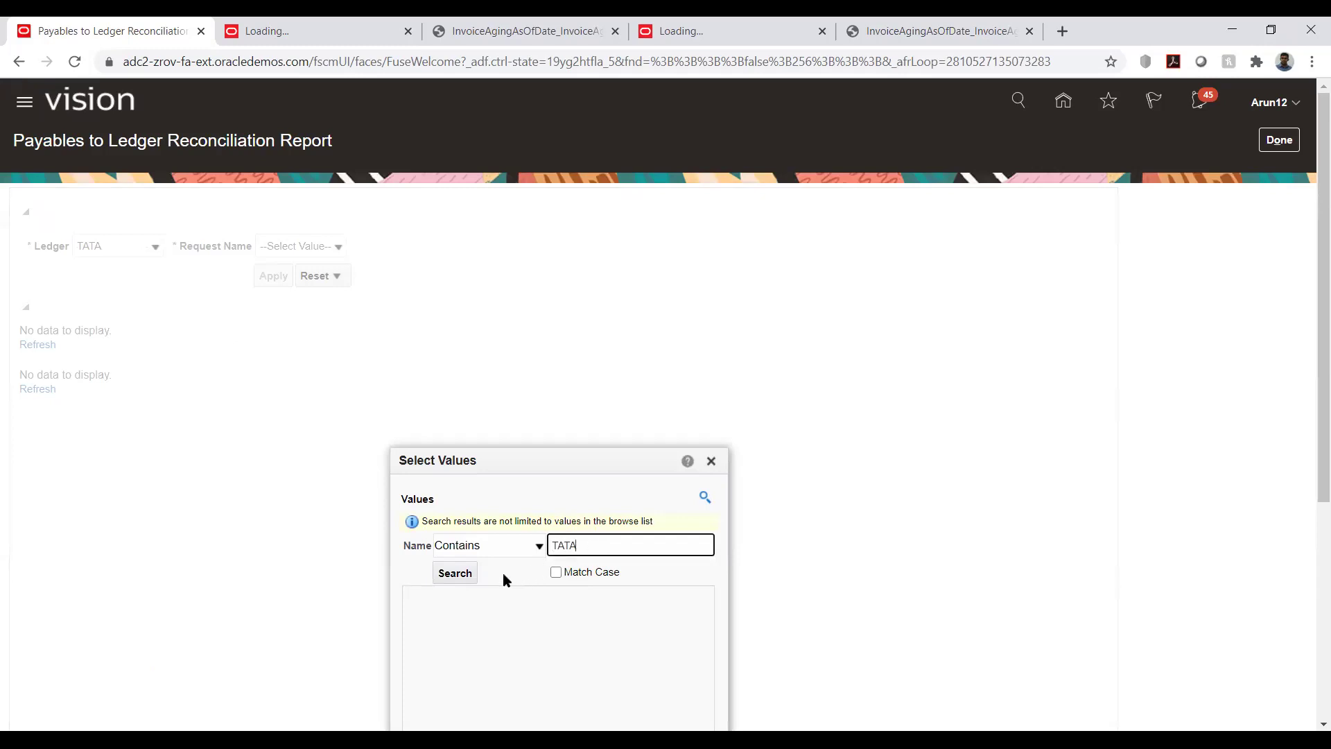
pyautogui.click(454, 573)
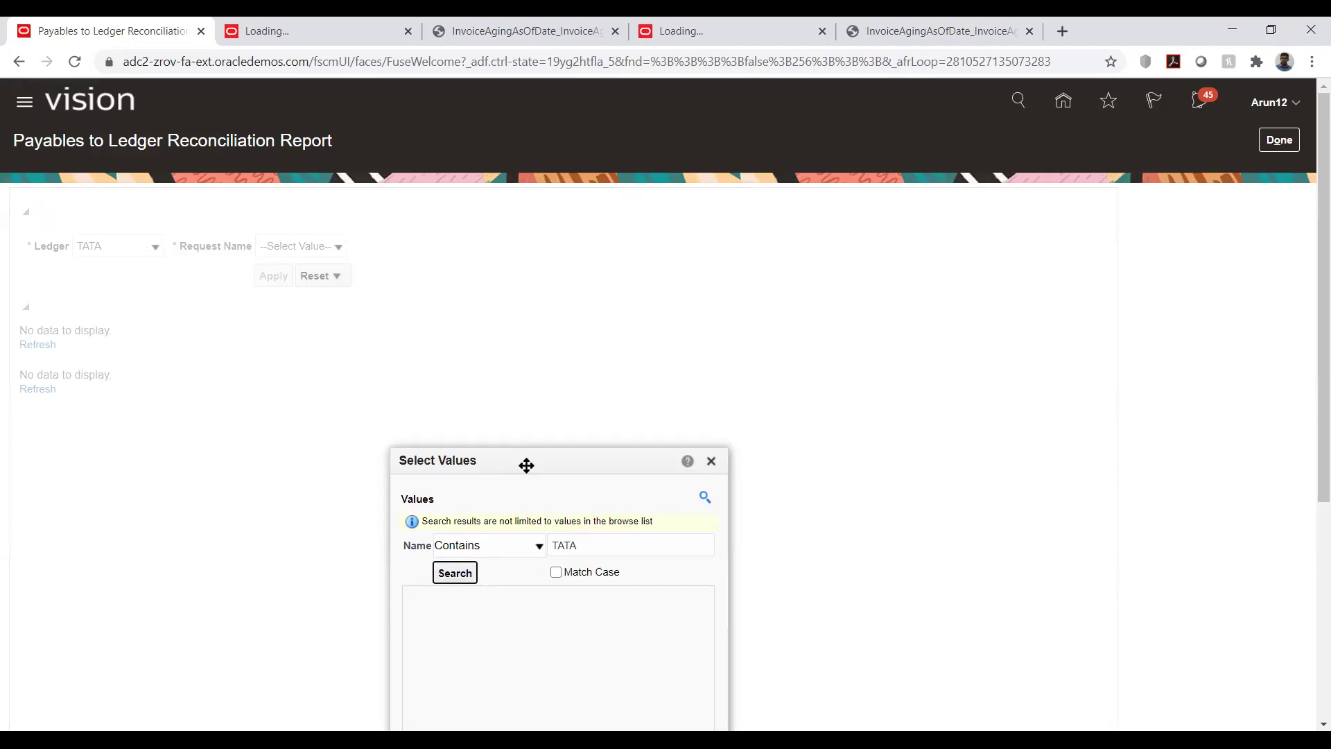
# Search the ledger values for names that start with TATA, and cancel the value selection.
pyautogui.moveTo(532, 451); pyautogui.dragTo(603, 312)
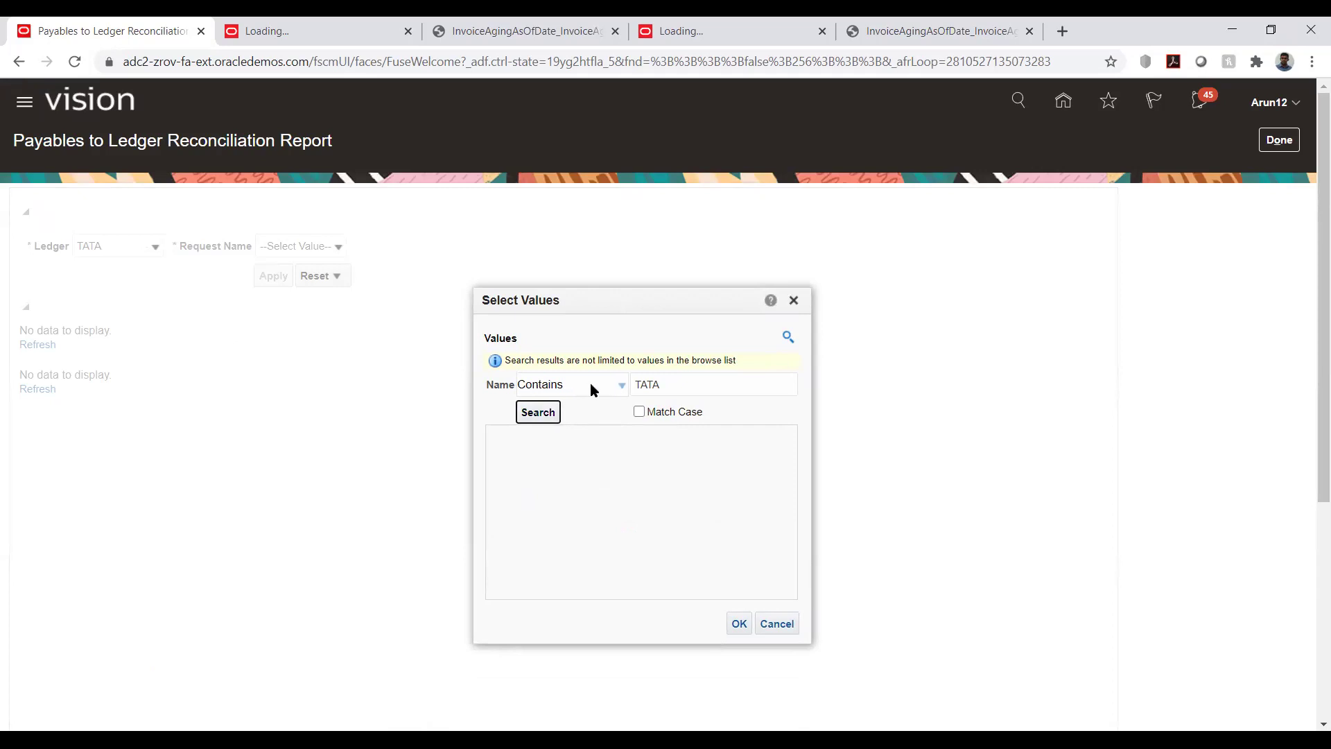
pyautogui.doubleClick(679, 381)
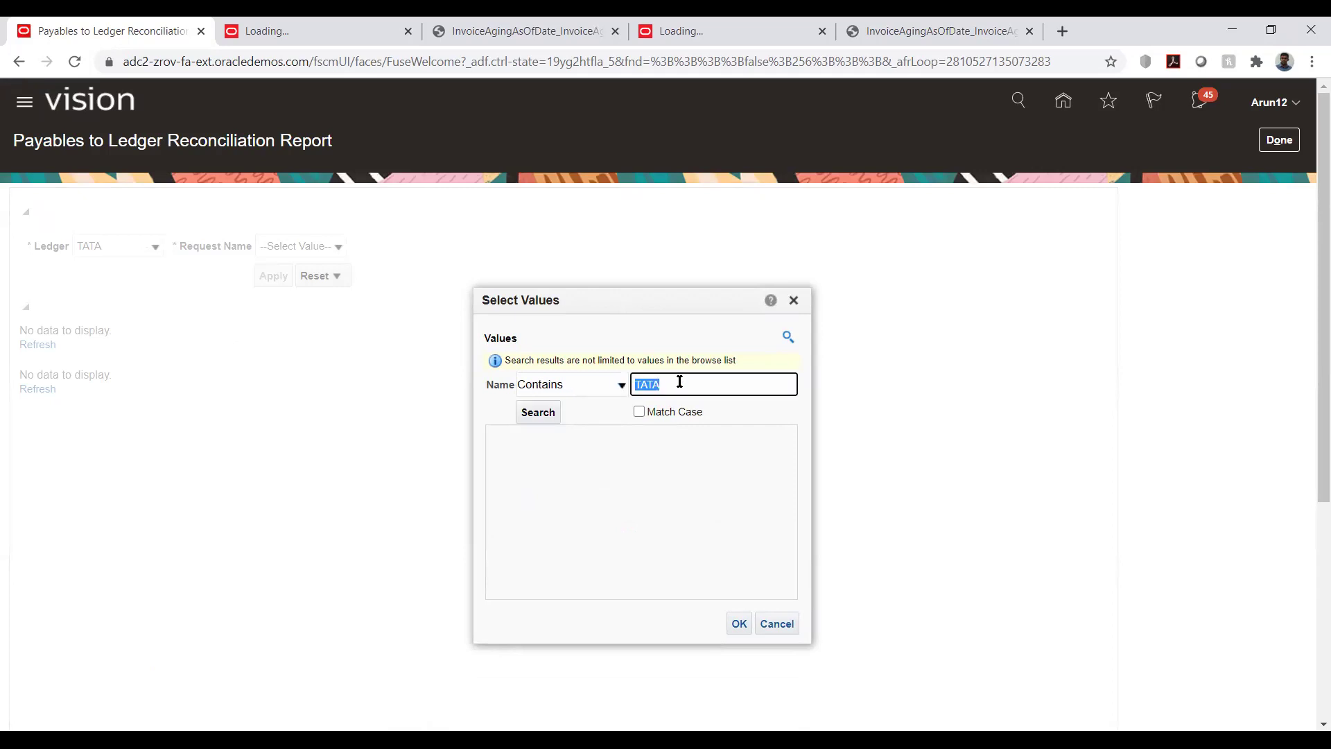
pyautogui.click(592, 386)
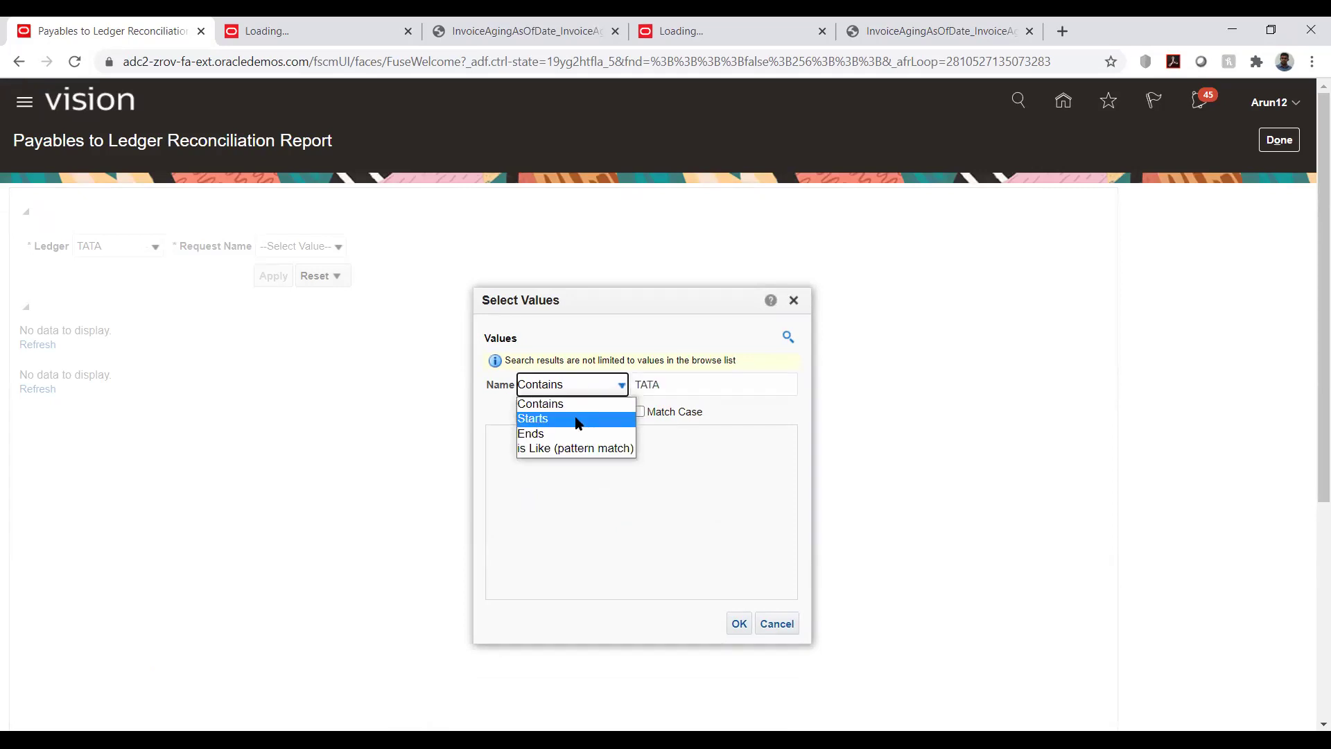
pyautogui.click(577, 420)
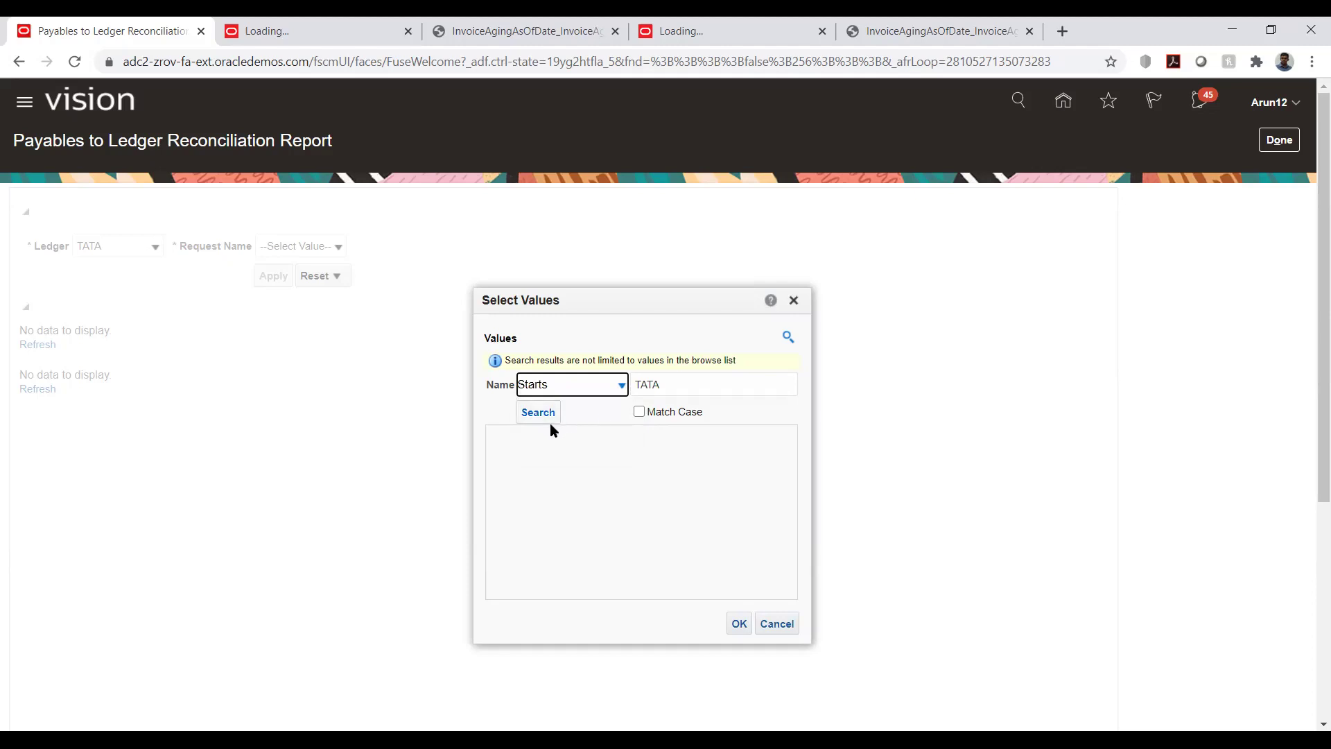
pyautogui.click(532, 415)
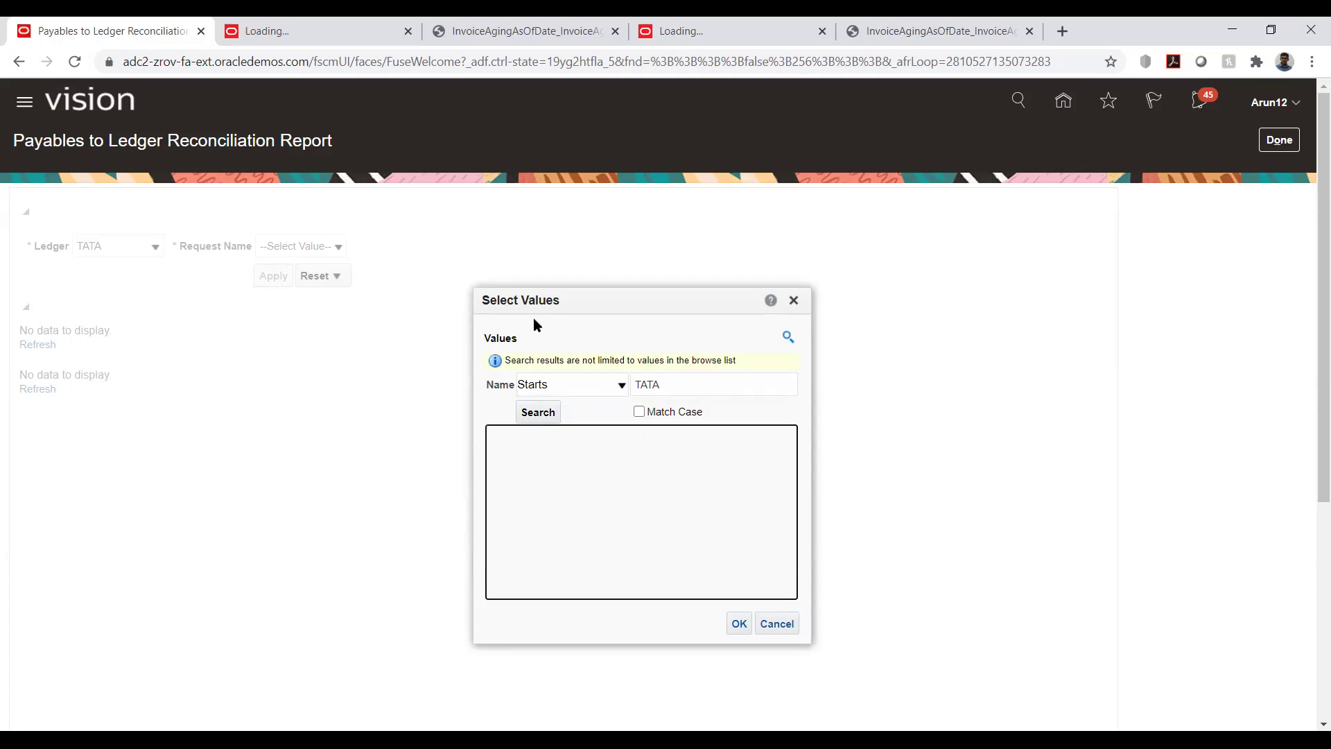
pyautogui.click(776, 623)
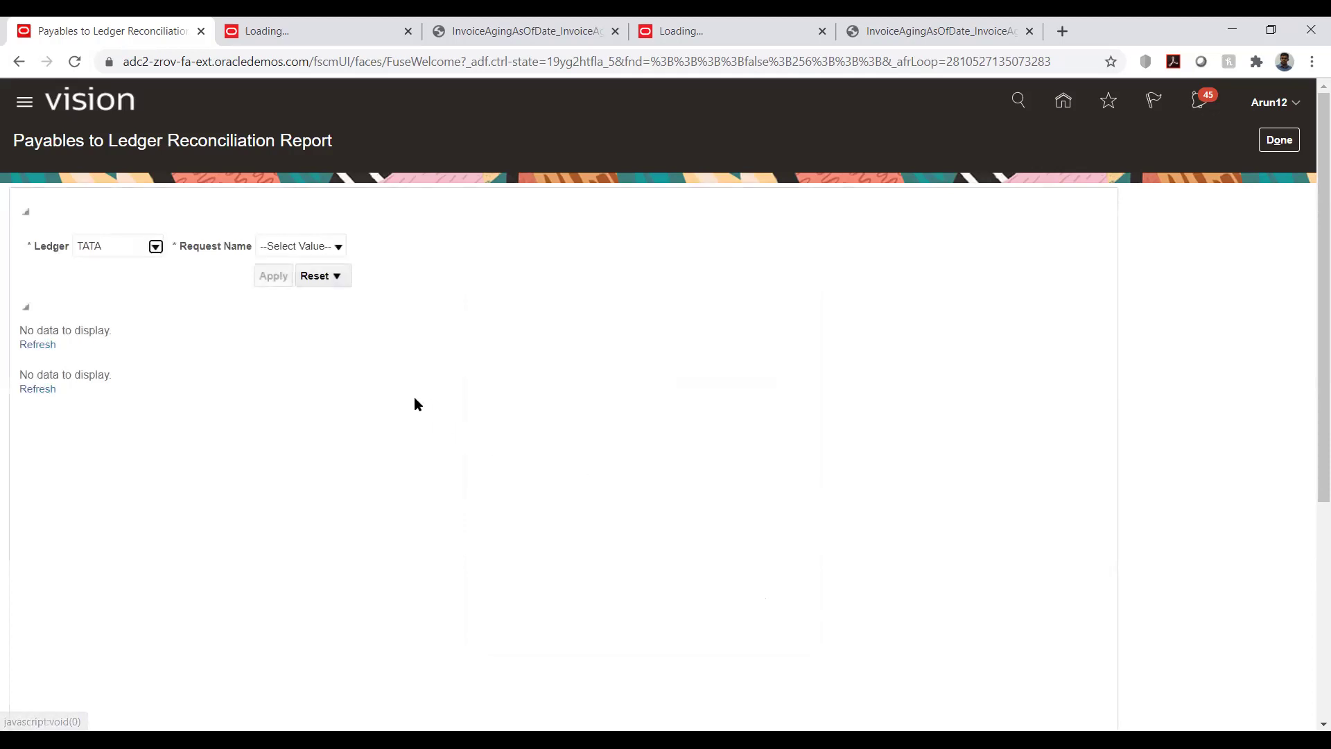
# Close the reconciliation report and reopen Payables to Ledger Reconciliation from the Invoices work area.
pyautogui.click(1279, 141)
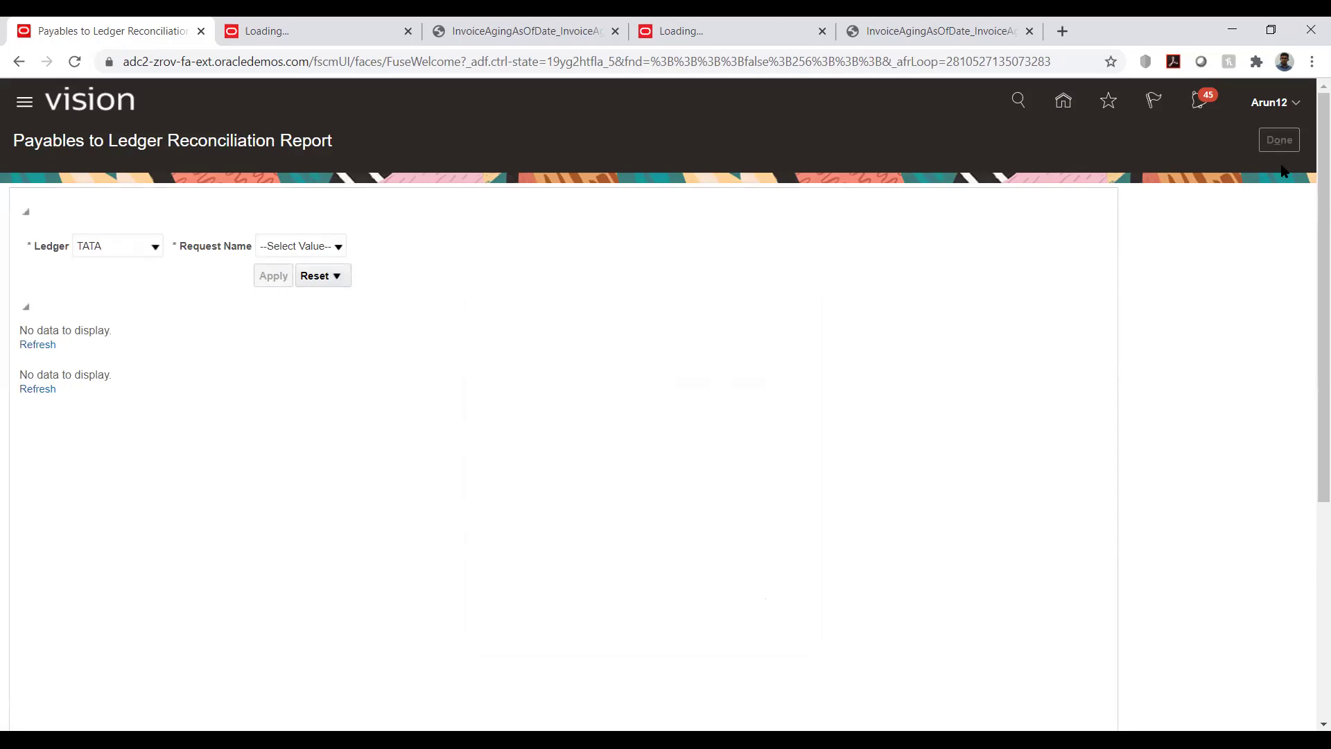
pyautogui.click(1280, 141)
pyautogui.click(1295, 233)
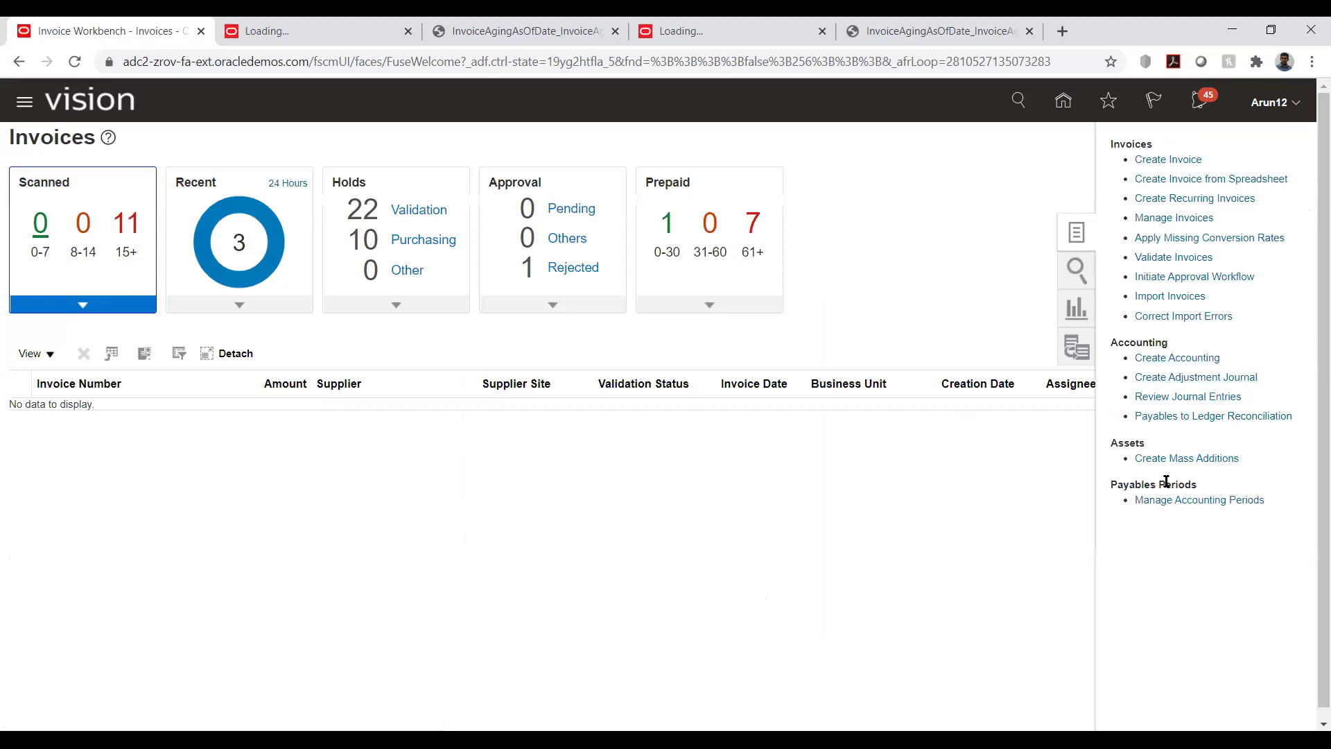
pyautogui.click(1203, 416)
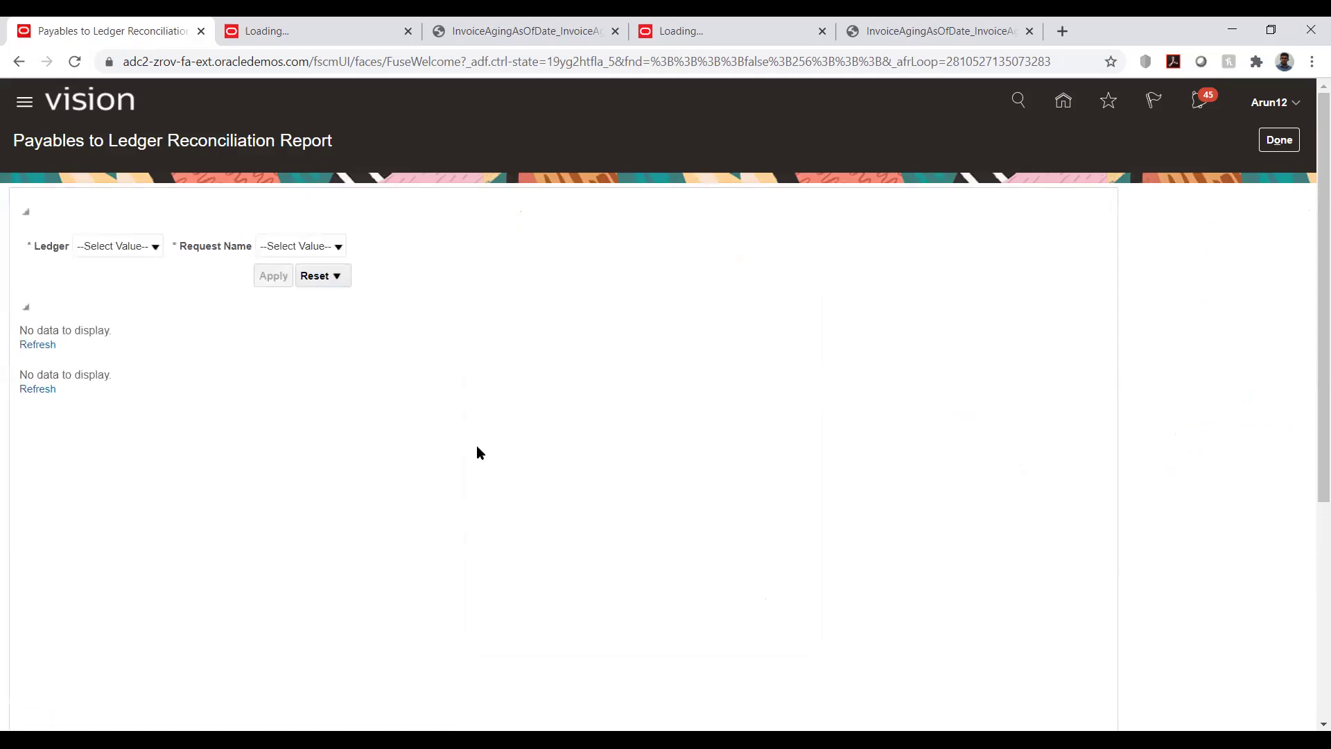
# Set the reconciliation report's Request Name to 123456 and refresh the first results section.
pyautogui.click(297, 247)
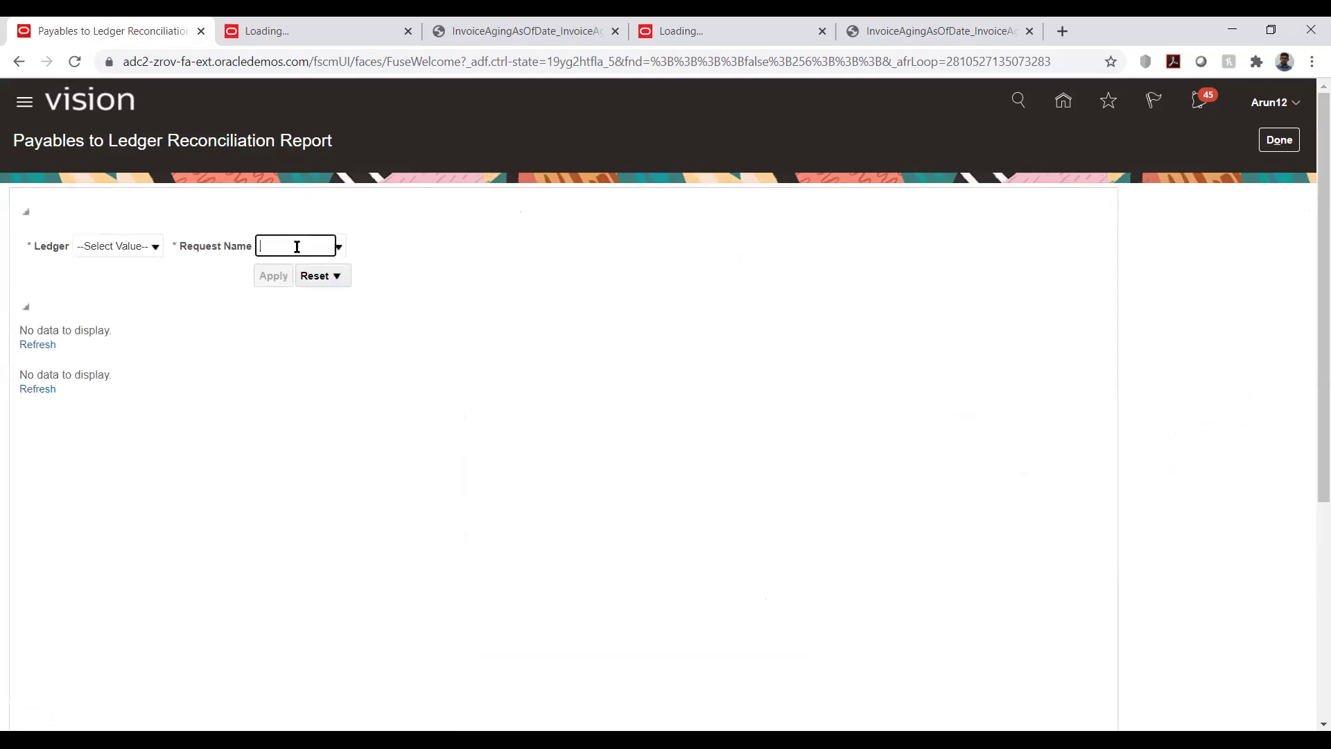
pyautogui.click(338, 247)
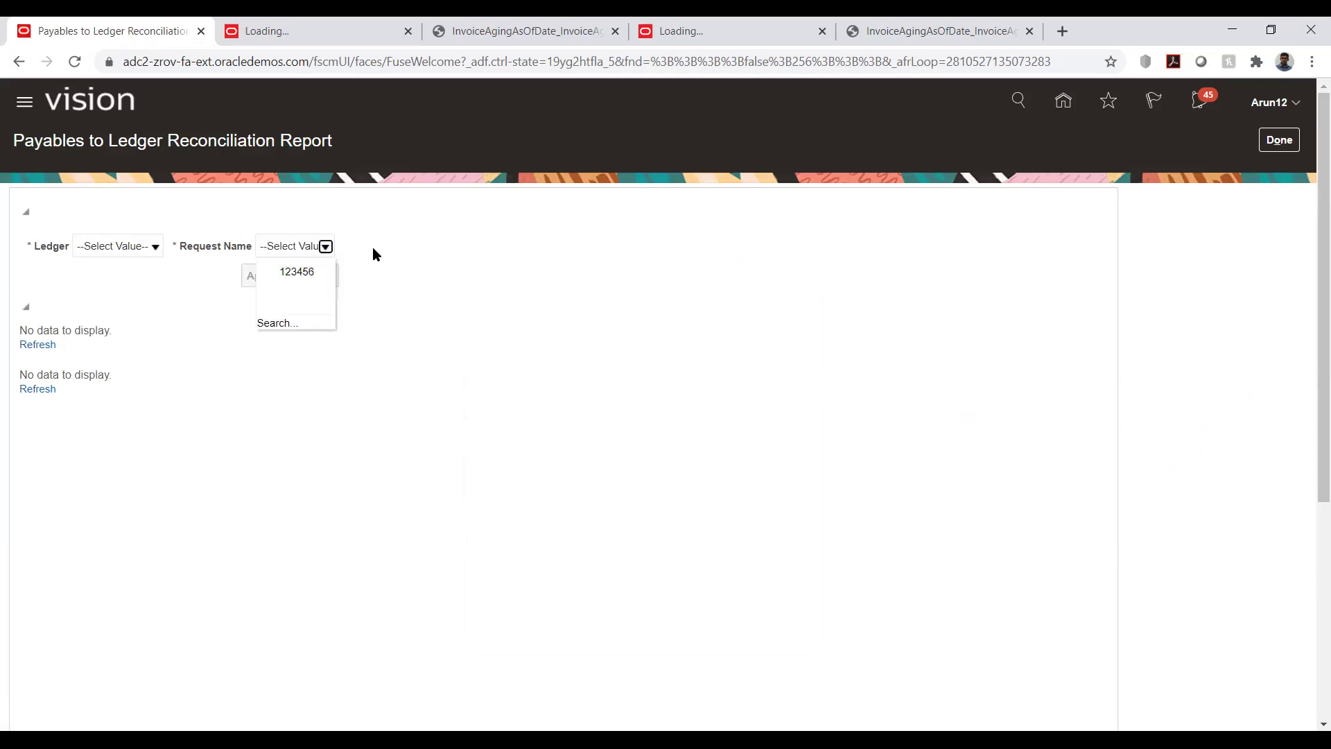
pyautogui.click(280, 323)
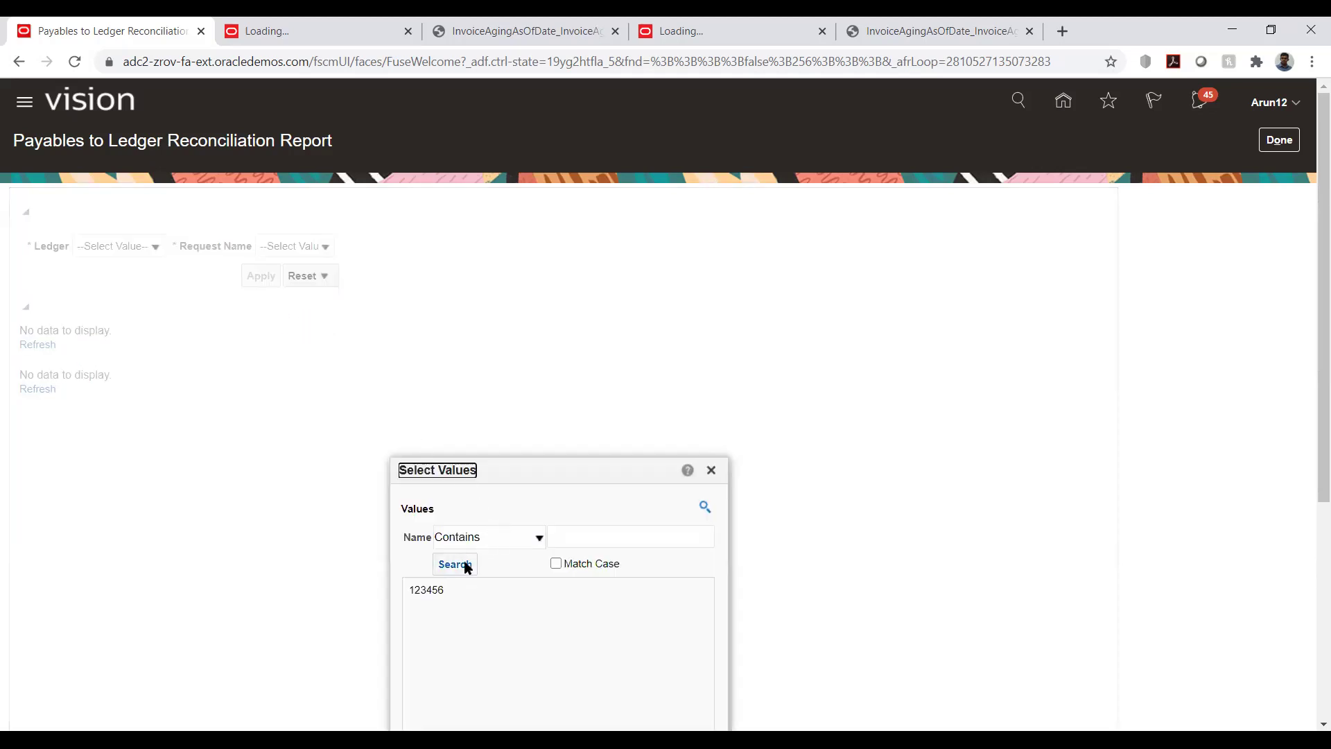
pyautogui.click(463, 567)
pyautogui.click(441, 590)
pyautogui.scroll(-4, 883, 498)
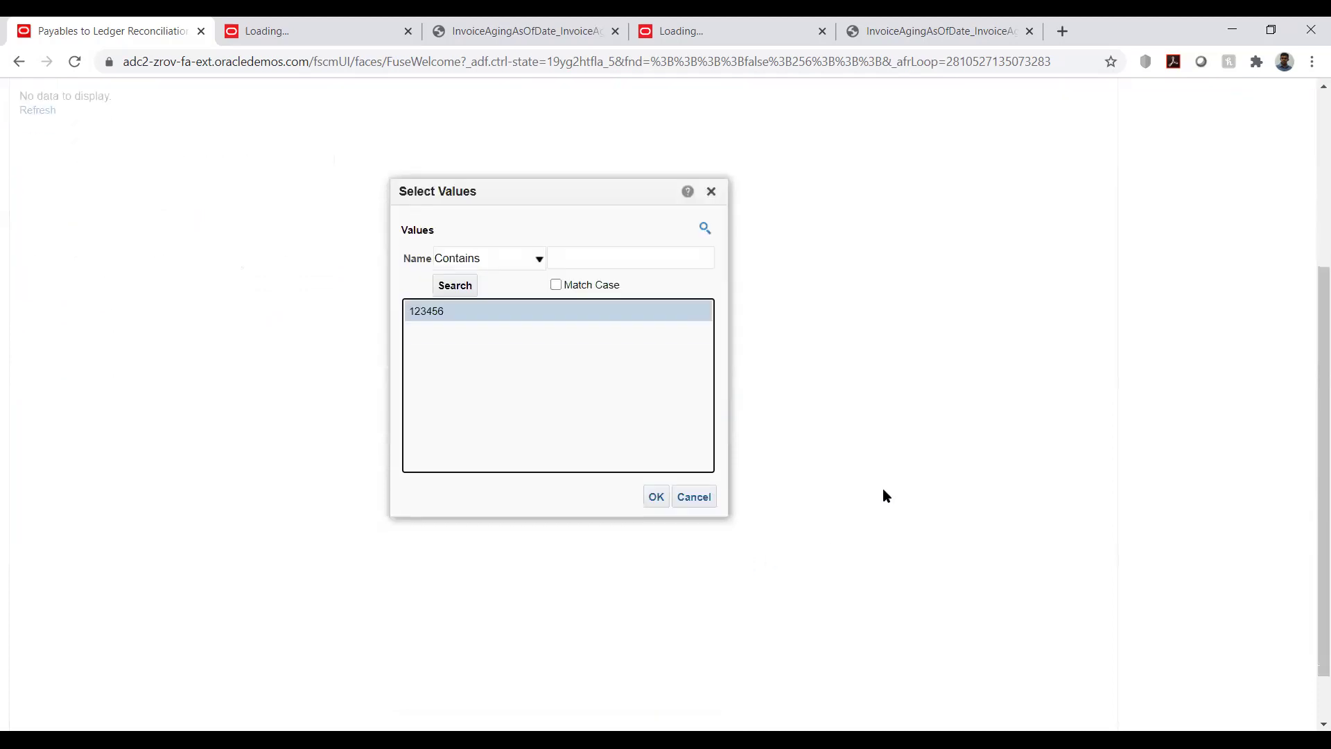
pyautogui.click(656, 492)
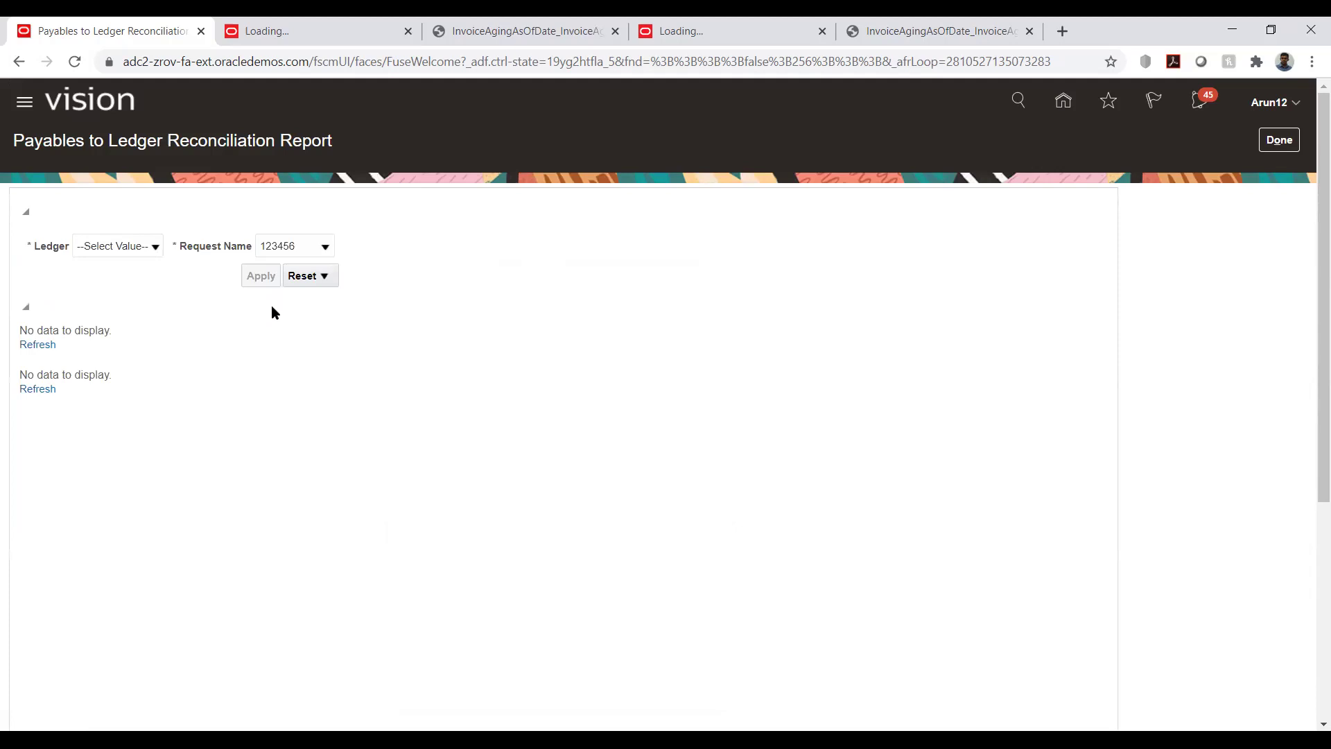
pyautogui.click(39, 345)
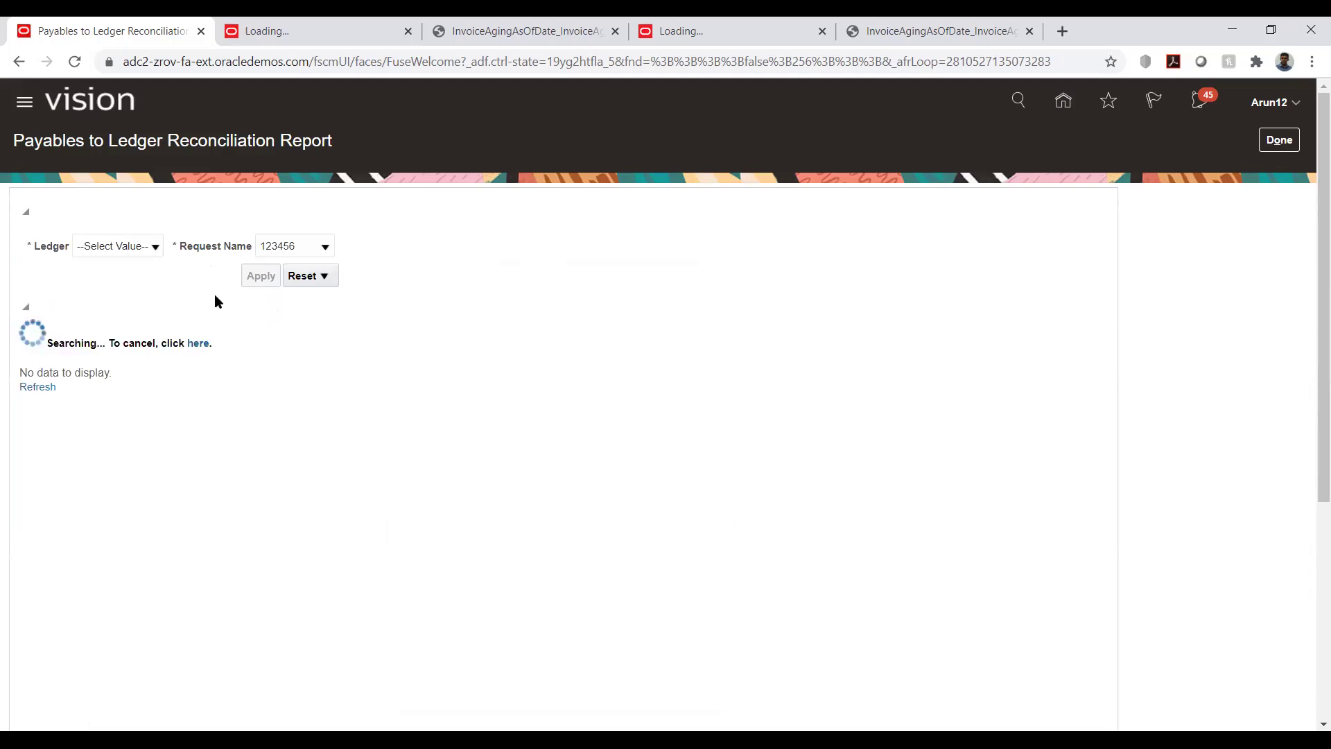
# Set the Payables to Ledger Reconciliation Report's Ledger prompt to TATA_AUTO_03.
pyautogui.click(138, 249)
pyautogui.write('TATA_AU')
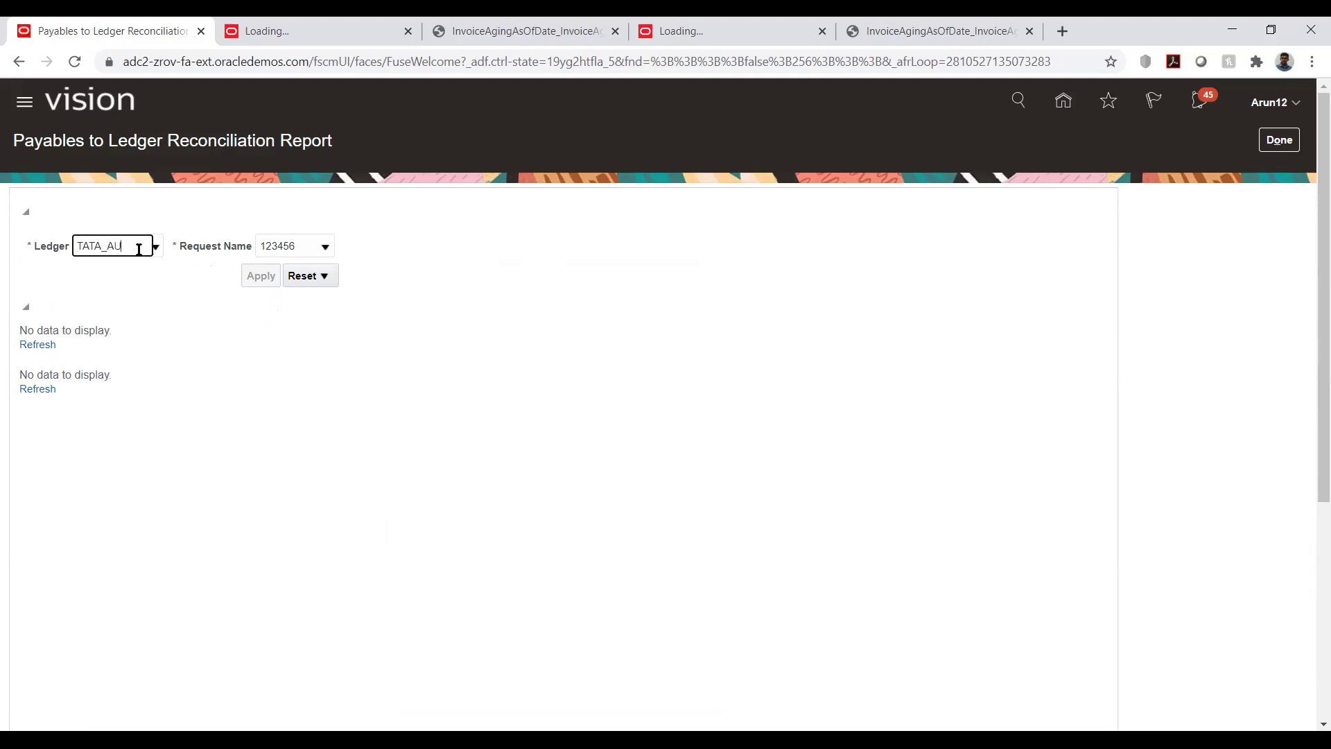
pyautogui.write('TO_03')
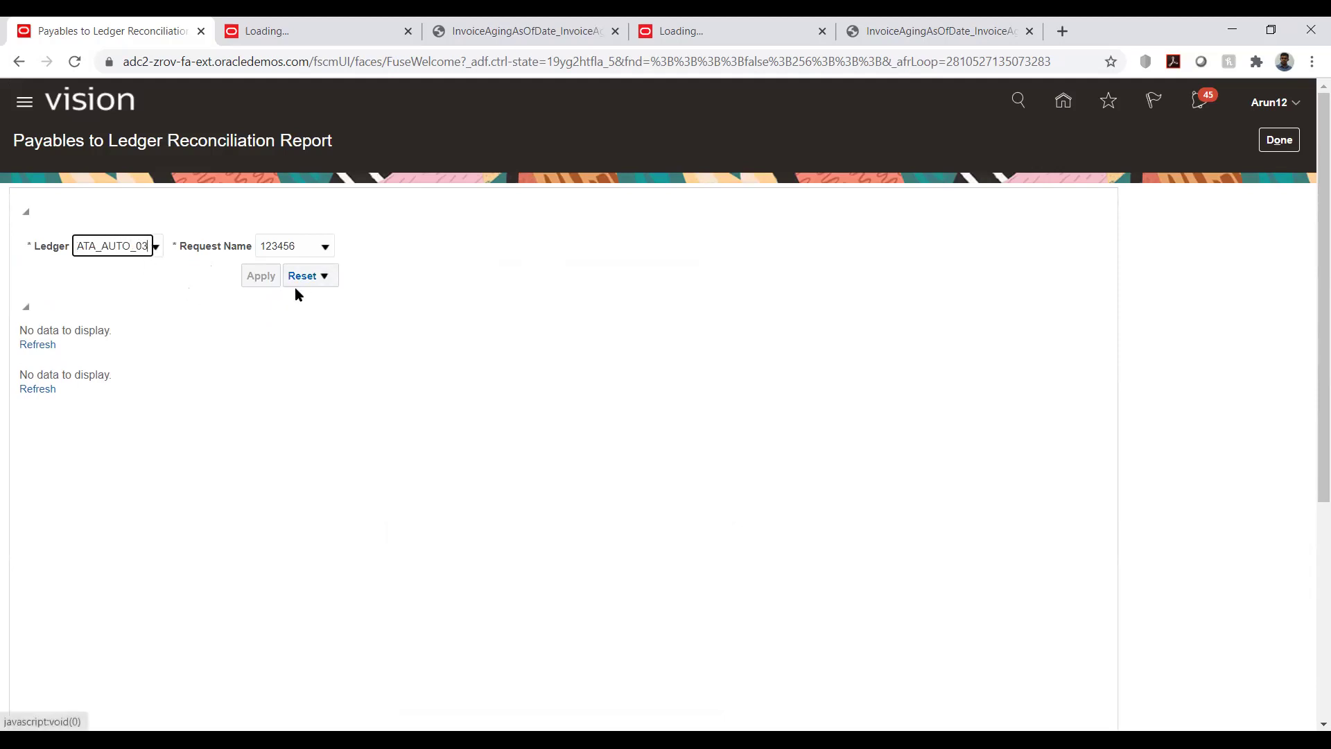
pyautogui.click(160, 274)
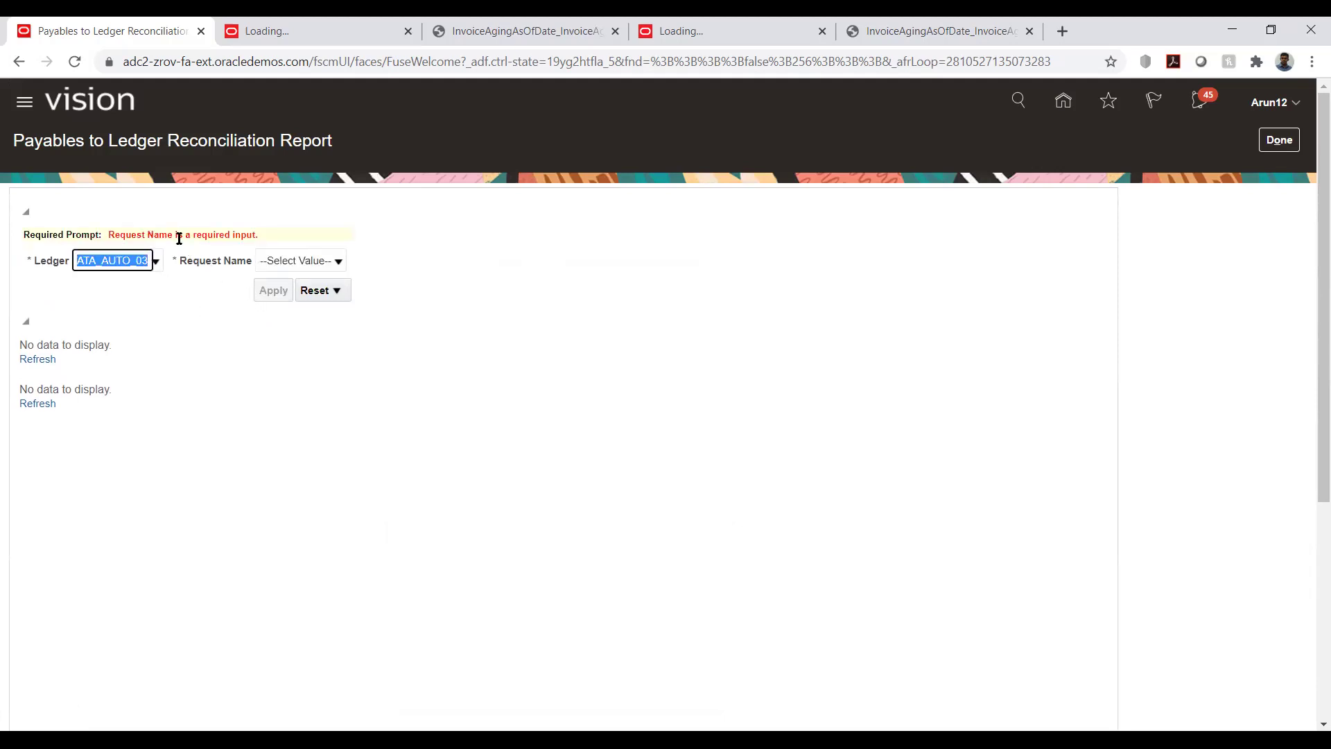
# Check the available Request Name values in the reconciliation report and refresh the first results section.
pyautogui.click(292, 258)
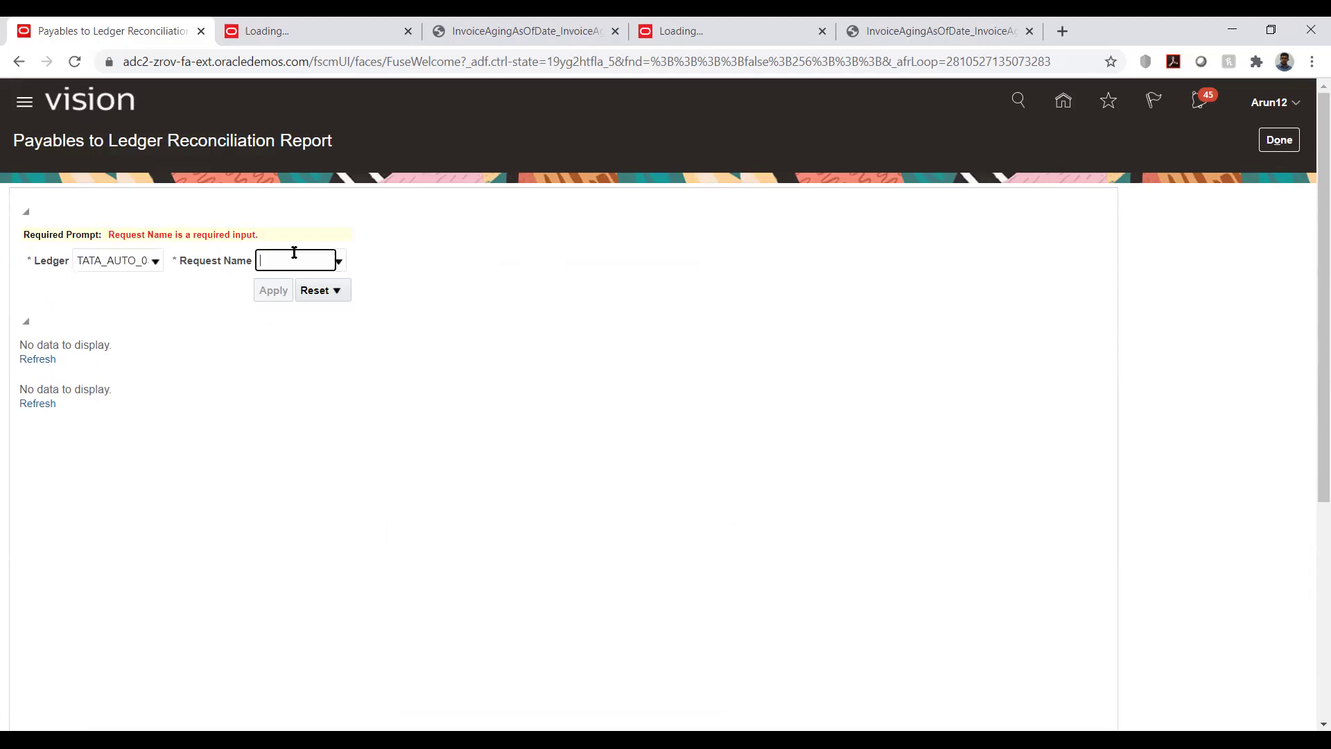
pyautogui.click(338, 262)
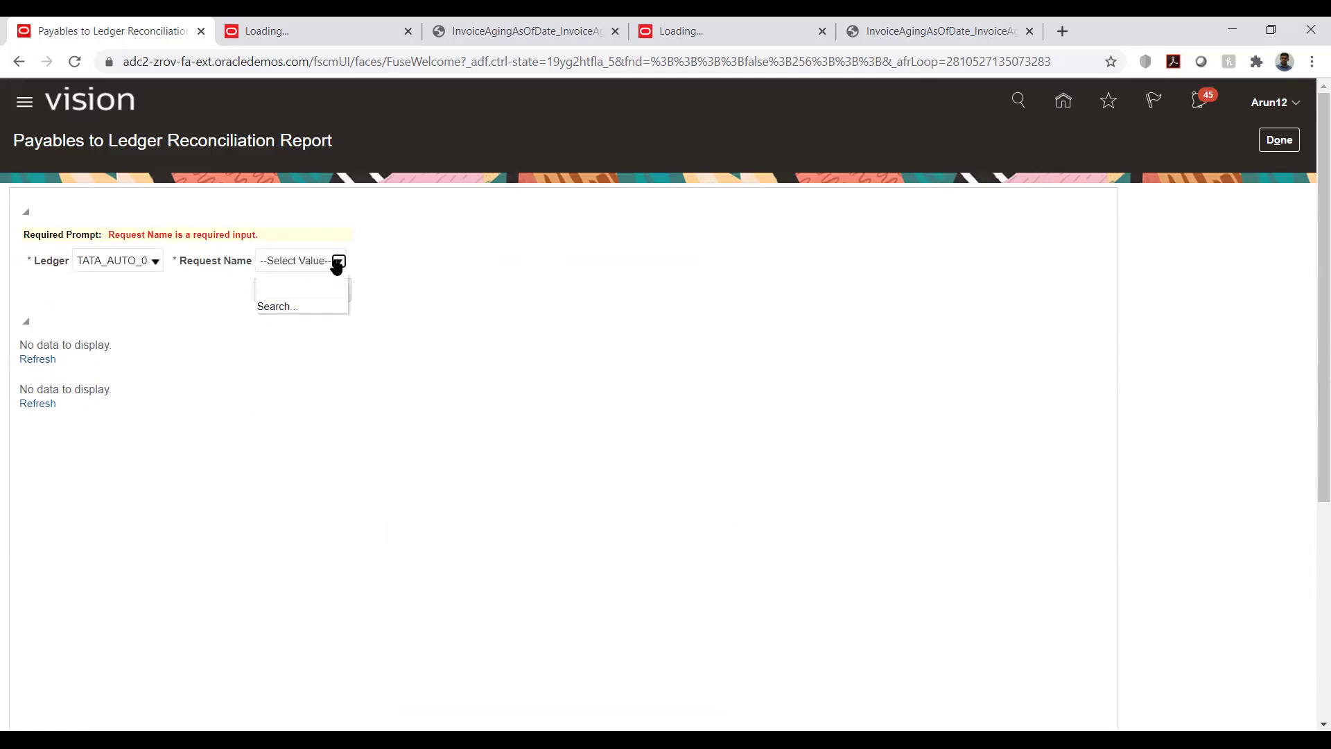
pyautogui.click(311, 260)
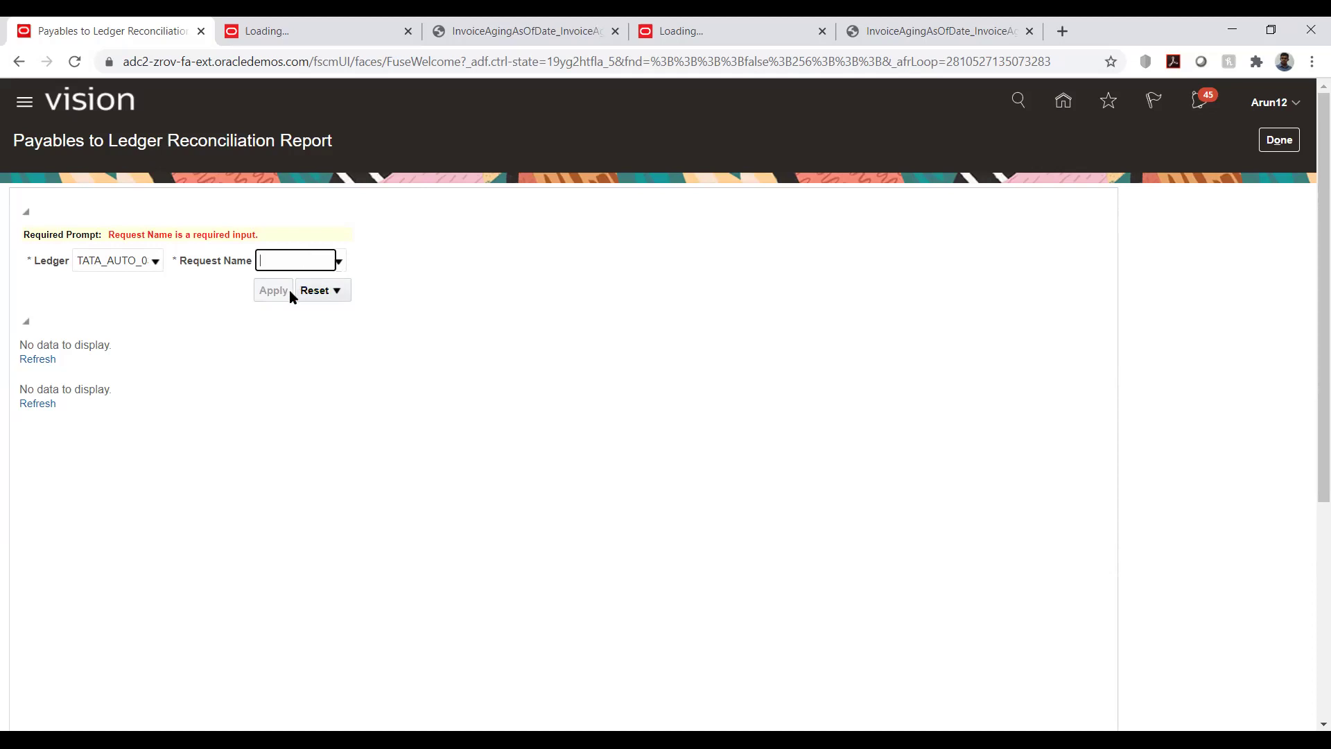
pyautogui.click(32, 360)
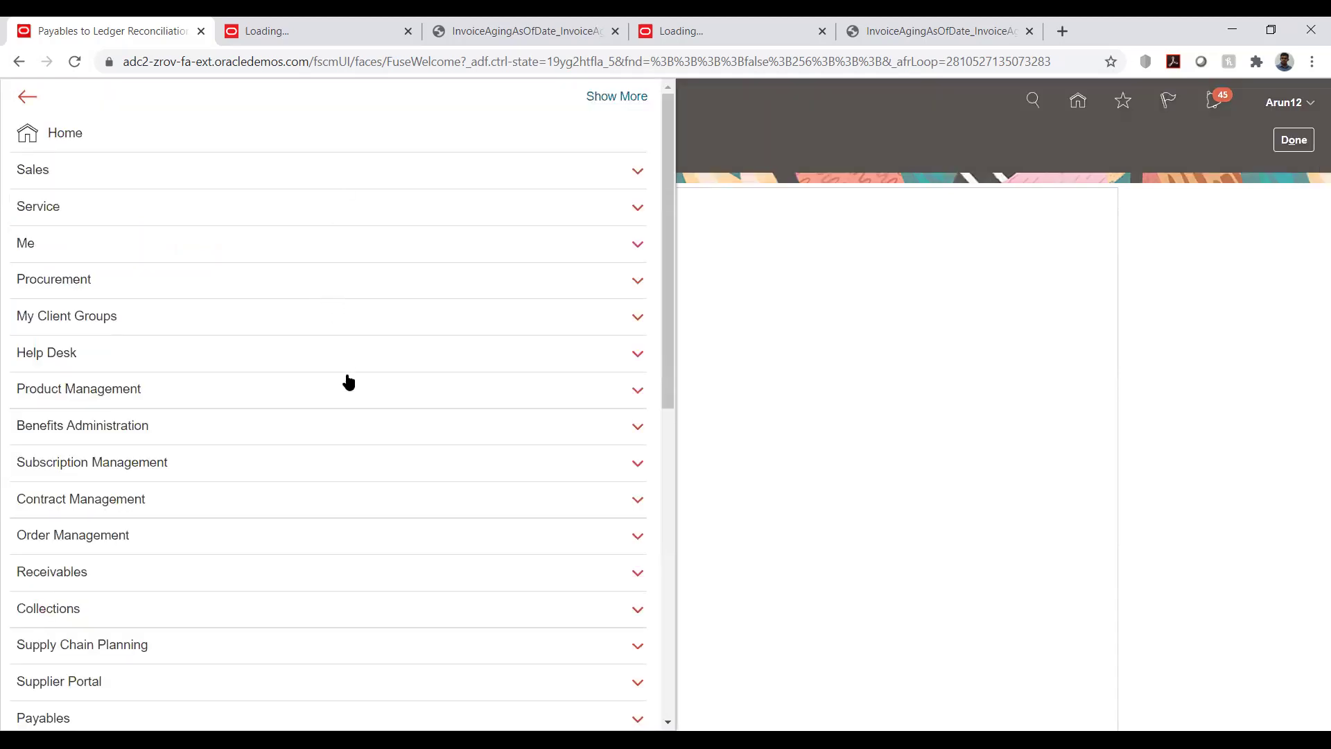
# Open Scheduled Processes and start a new job for the Payables Trial Balance Report, finding it with %paya%tri%.
pyautogui.scroll(-8, 344, 381)
pyautogui.click(511, 593)
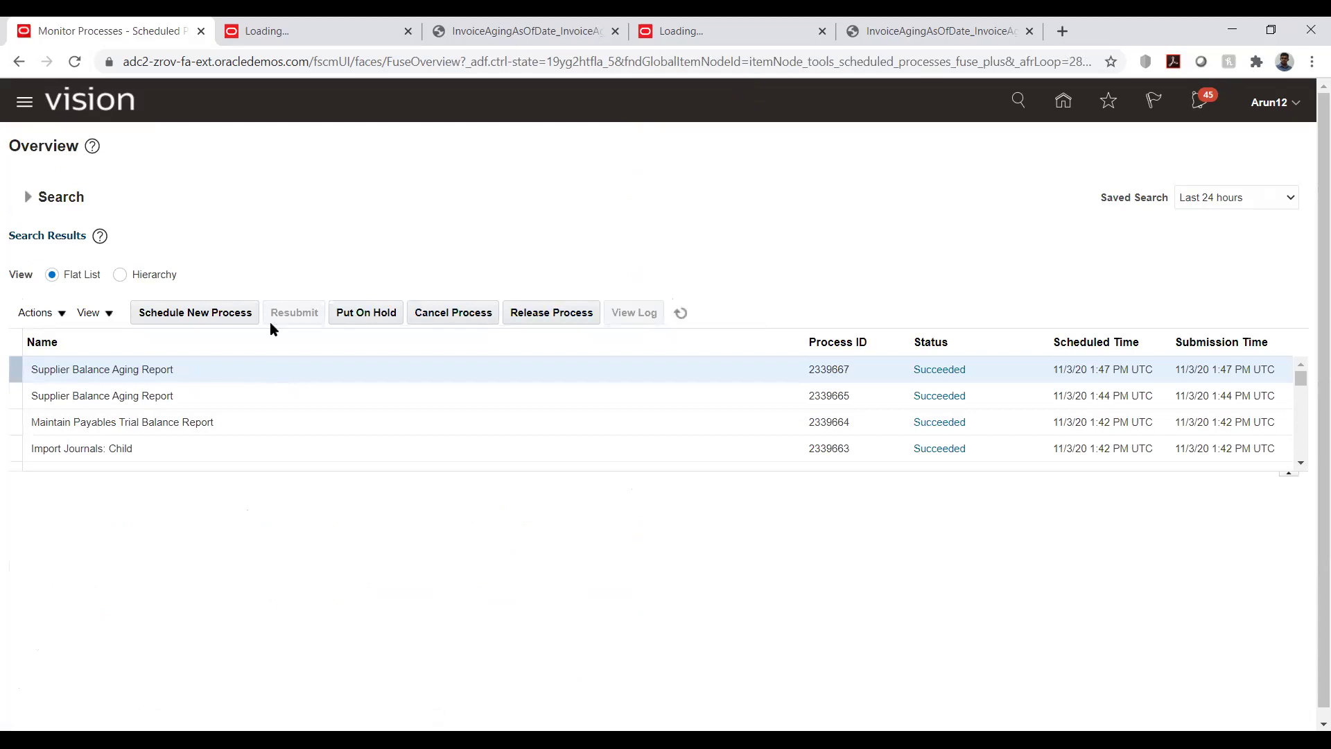
pyautogui.click(227, 313)
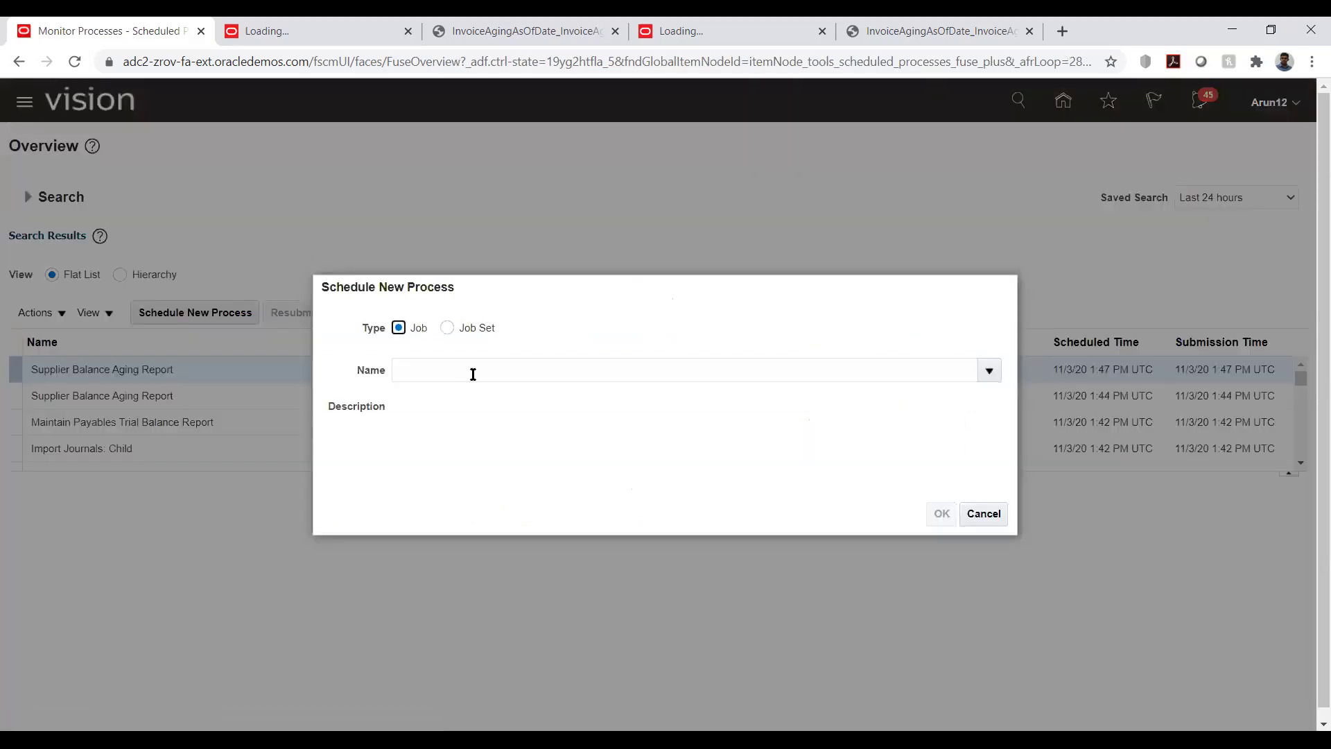
pyautogui.click(466, 367)
pyautogui.write('%paya%tri%')
pyautogui.press('Tab')
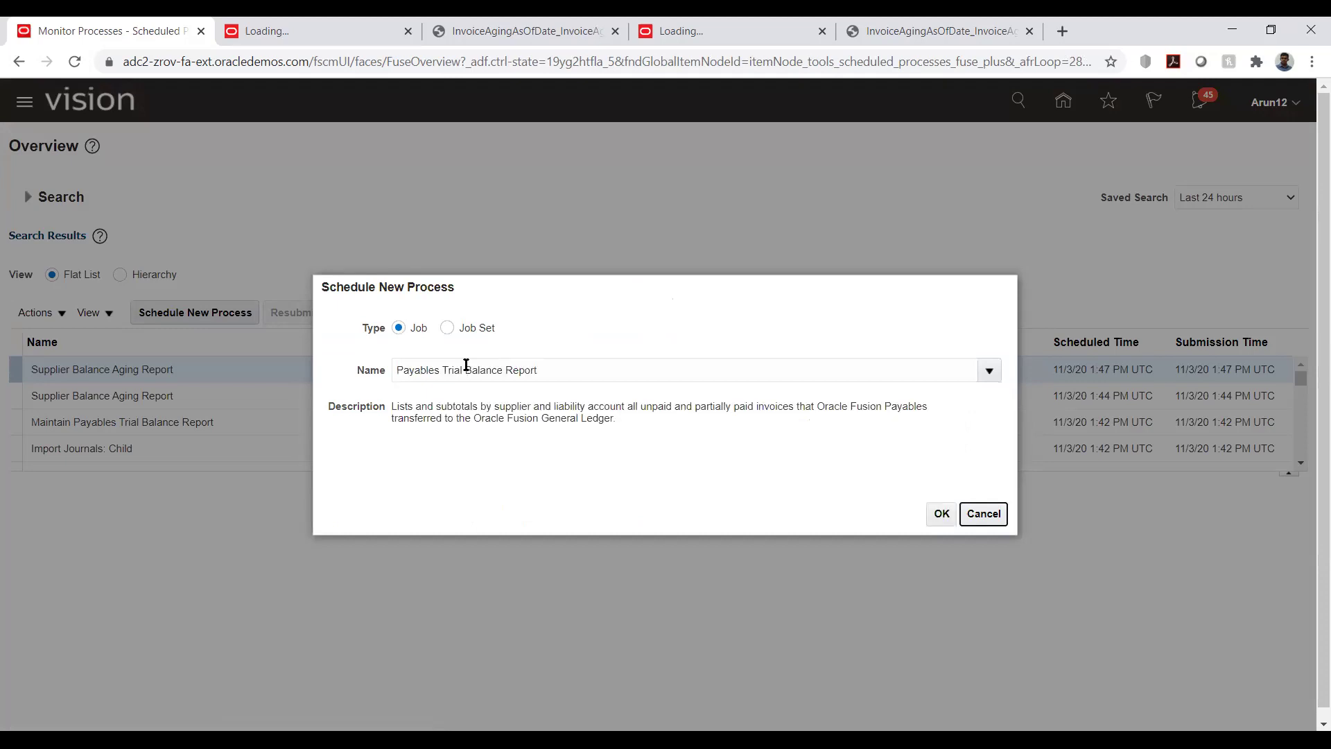
pyautogui.click(940, 511)
pyautogui.click(941, 513)
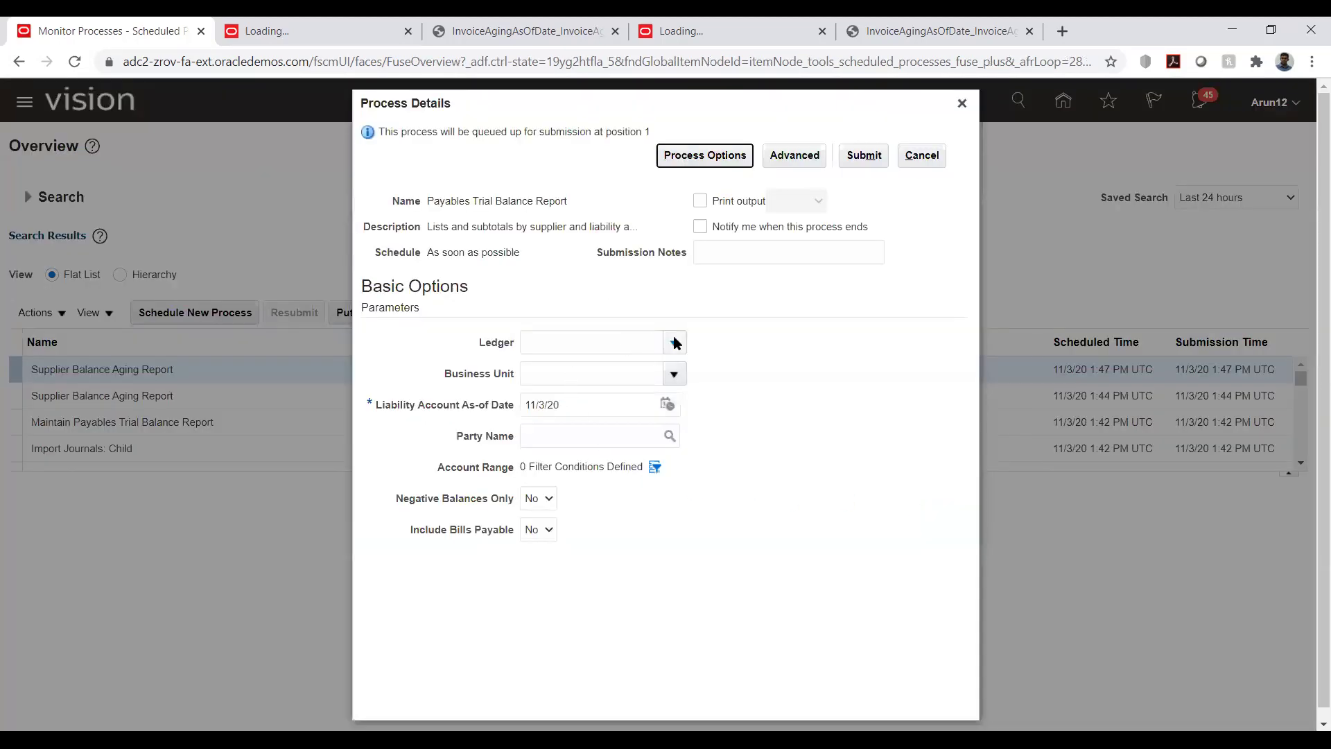
# Search the ledgers for TATA and set the process's Ledger parameter to TATA_AUTO_PL.
pyautogui.click(675, 342)
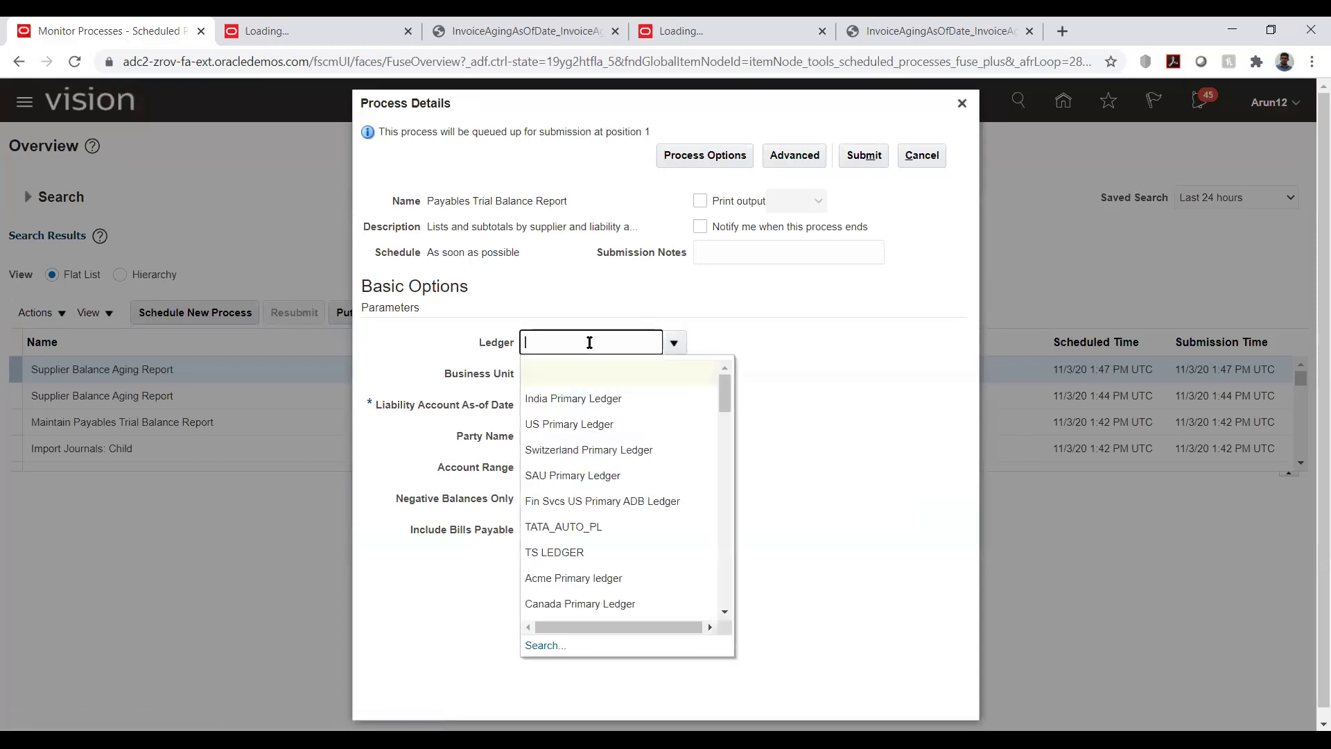
pyautogui.click(540, 646)
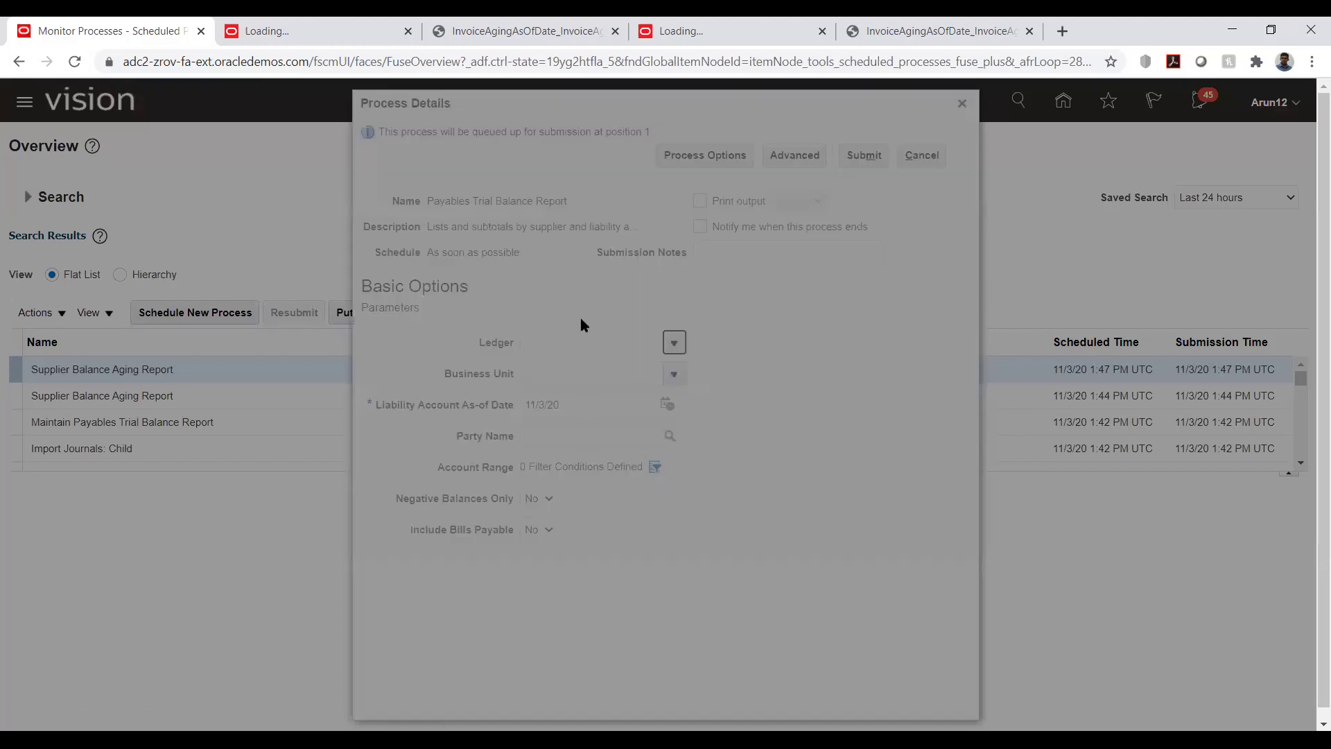
pyautogui.click(615, 383)
pyautogui.write('TATA')
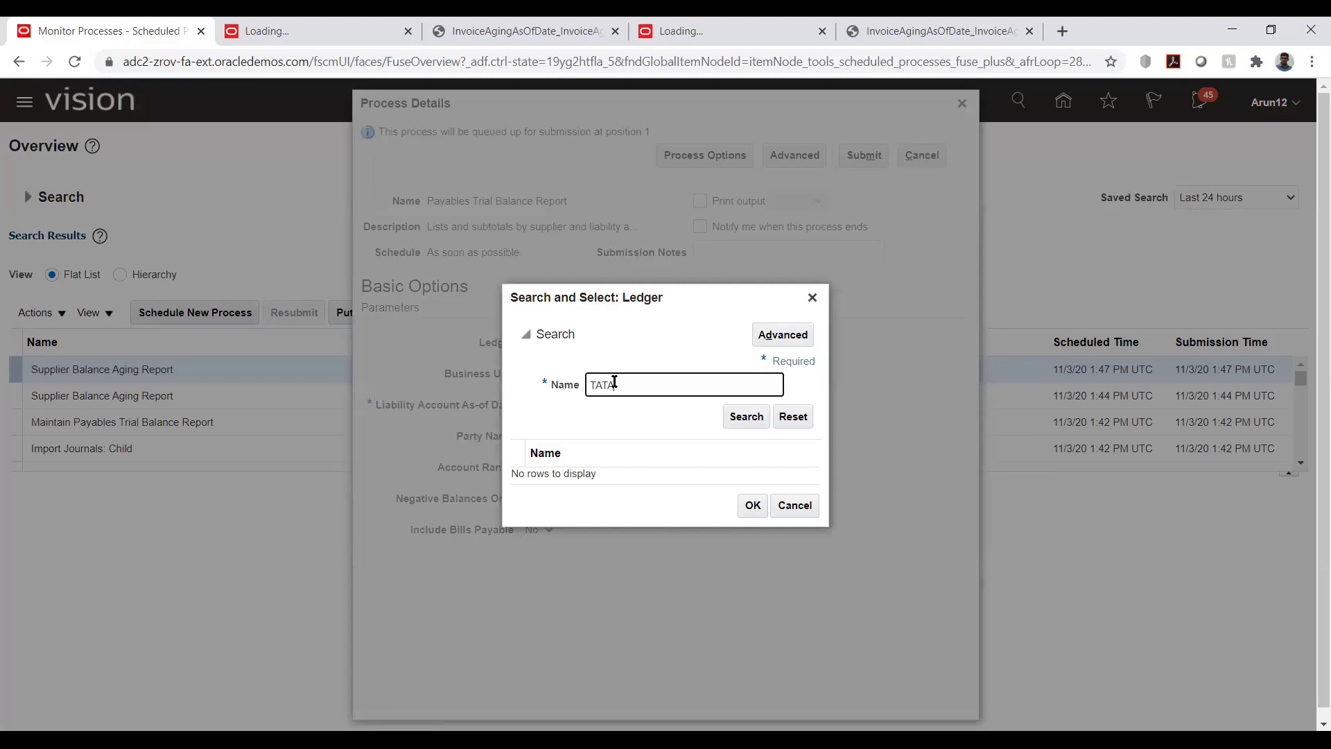
pyautogui.click(743, 416)
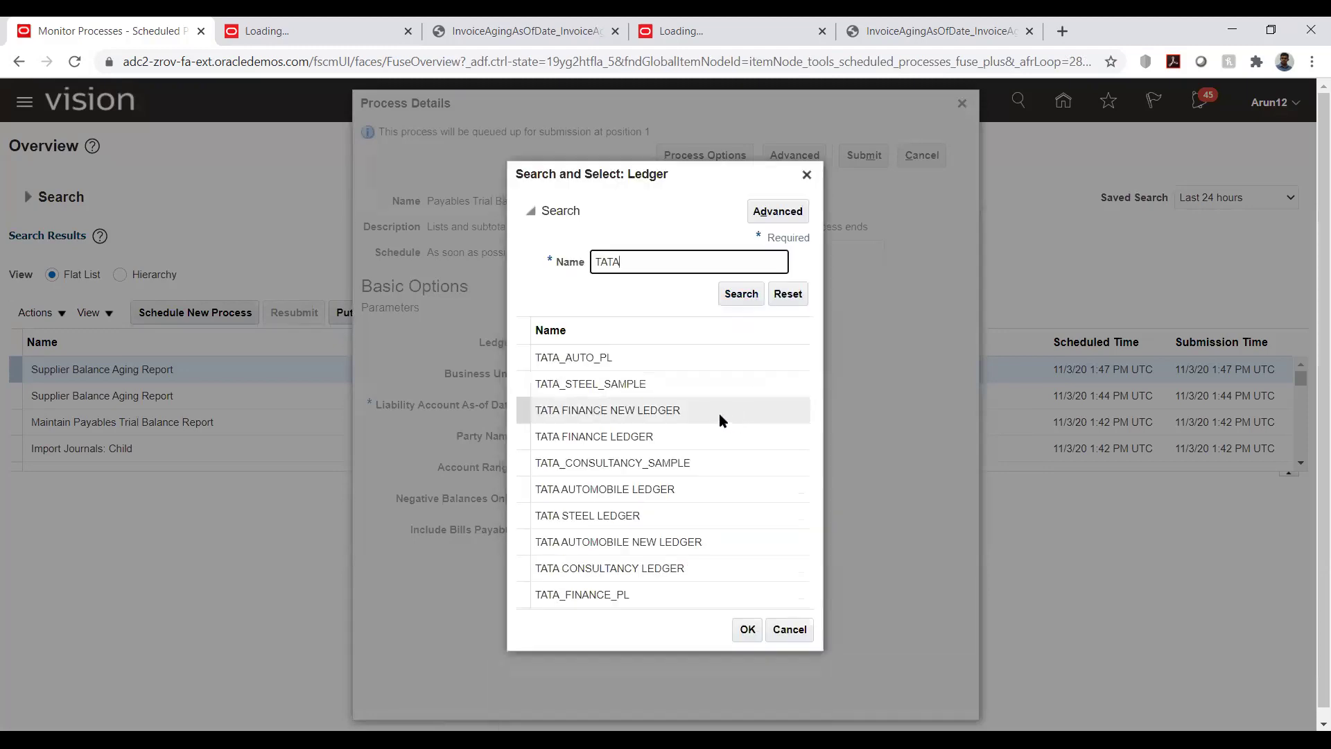
pyautogui.click(663, 366)
pyautogui.click(746, 627)
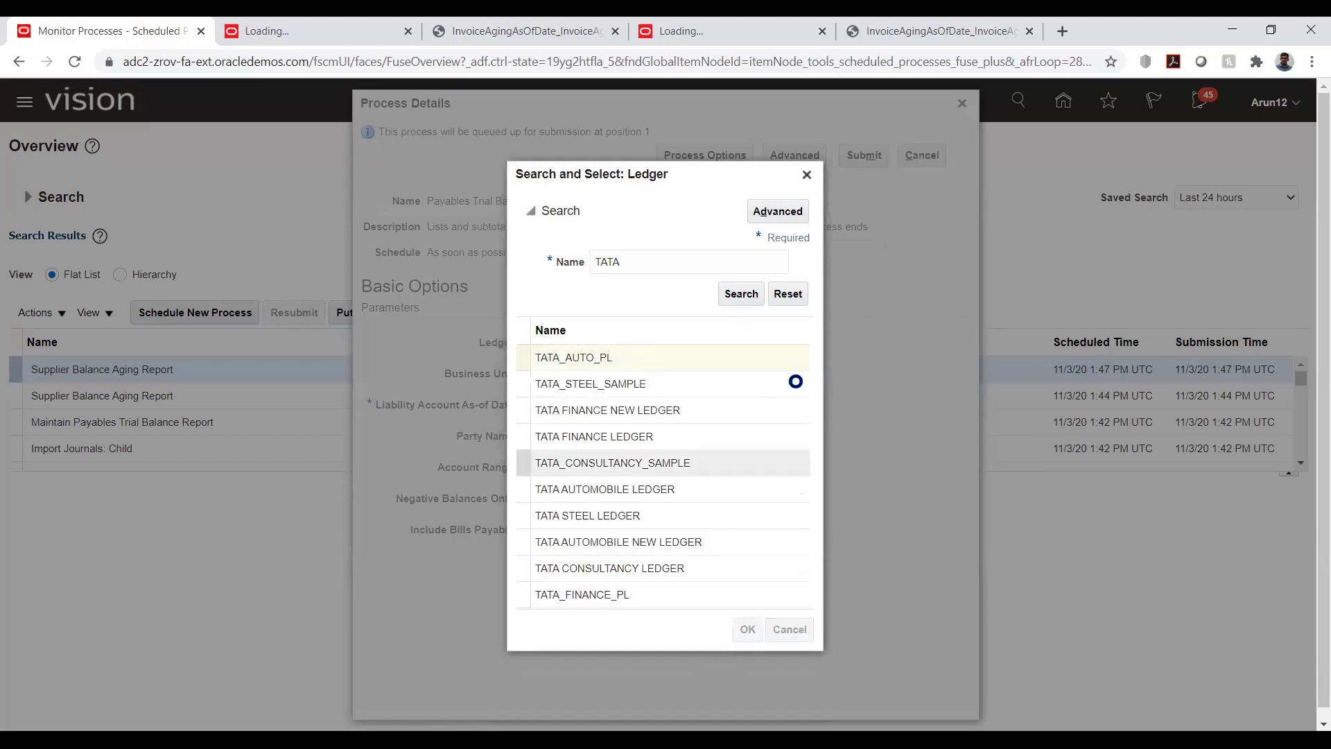
# Set the Business Unit to TATA_AUTO_03_BU and submit the Payables Trial Balance Report process.
pyautogui.click(675, 374)
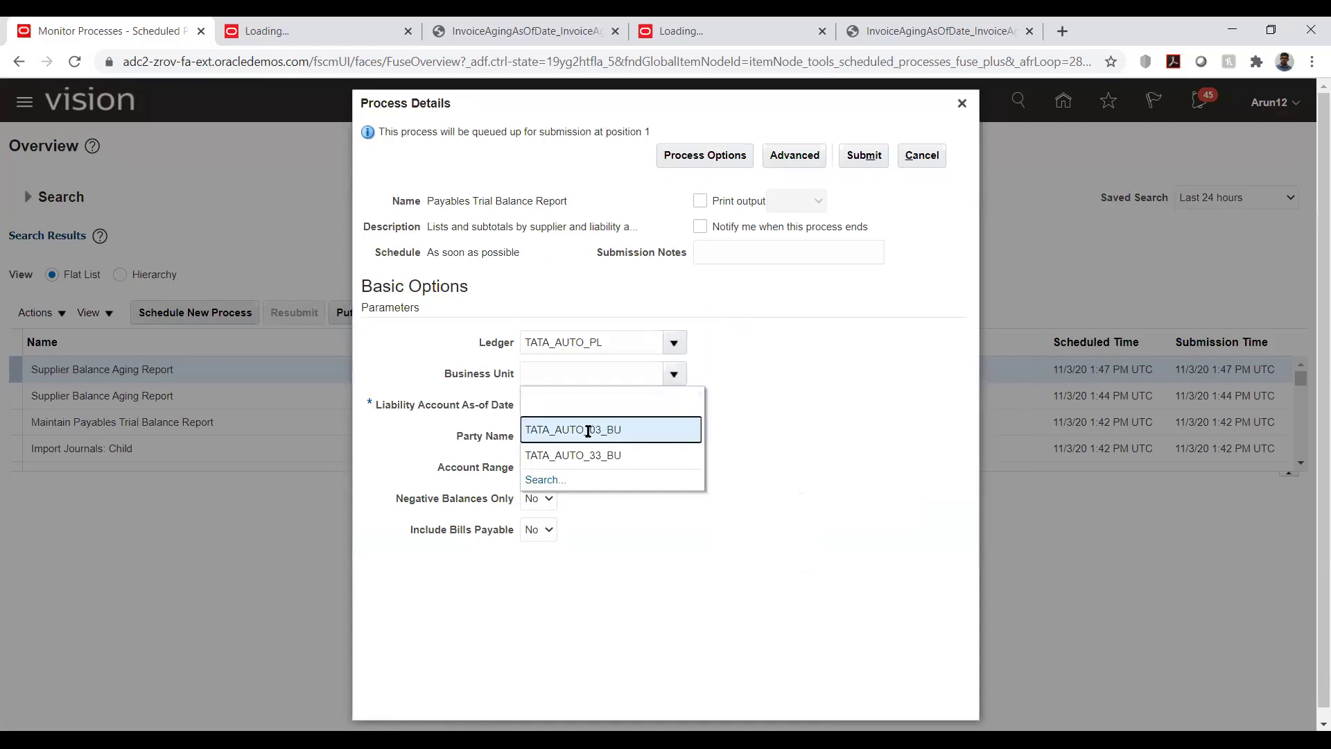
pyautogui.click(588, 430)
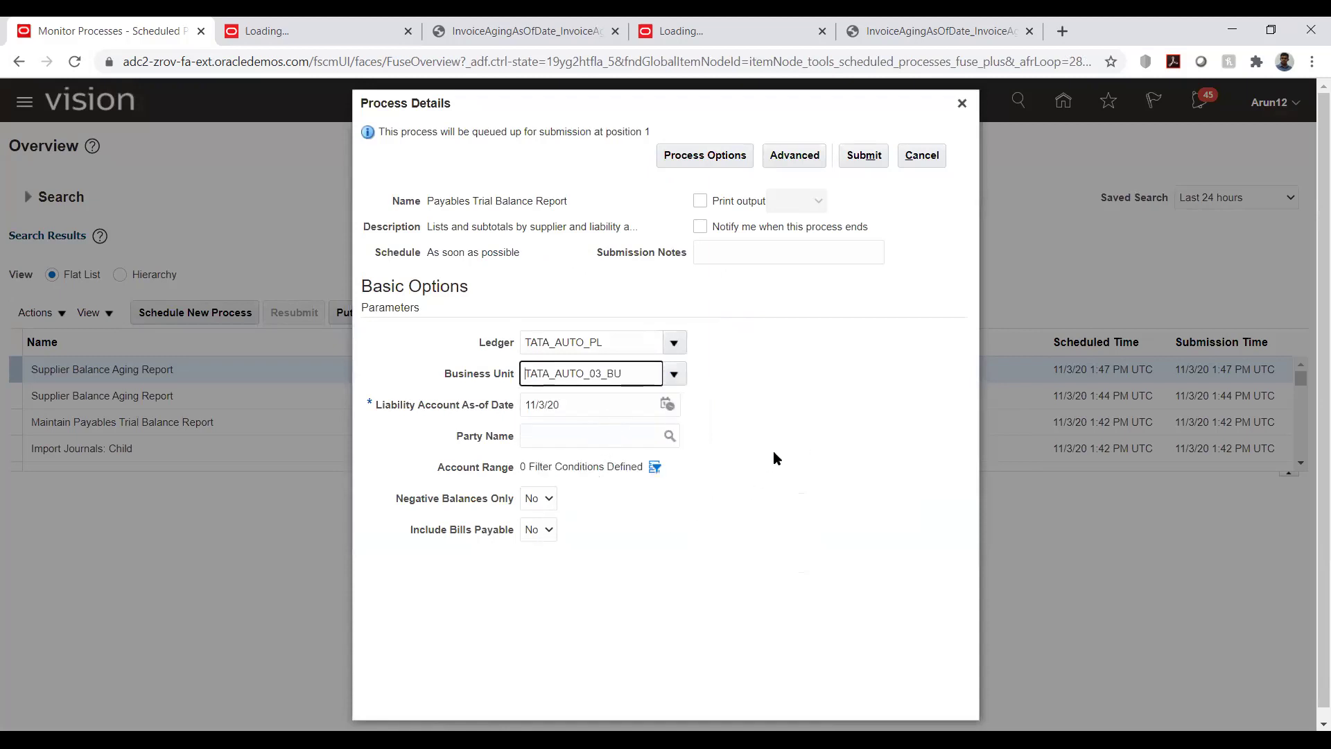
pyautogui.click(859, 155)
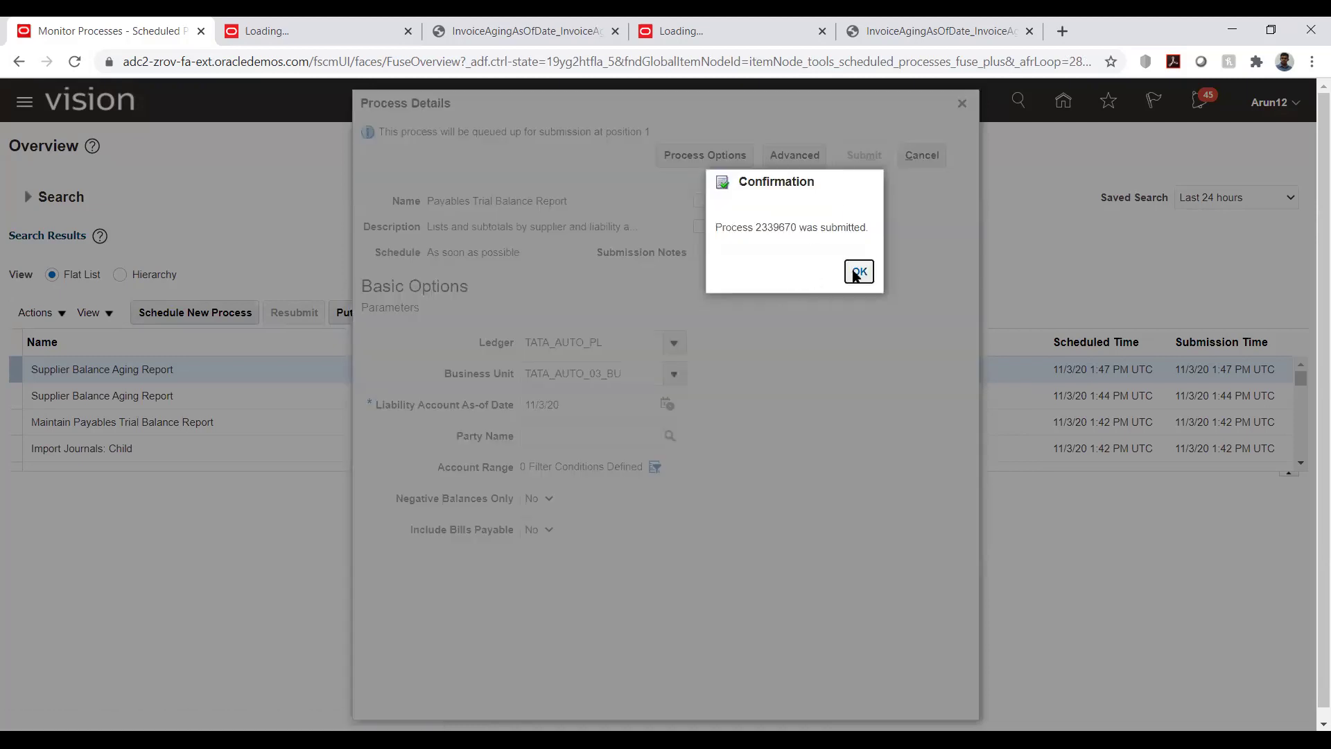
pyautogui.click(858, 270)
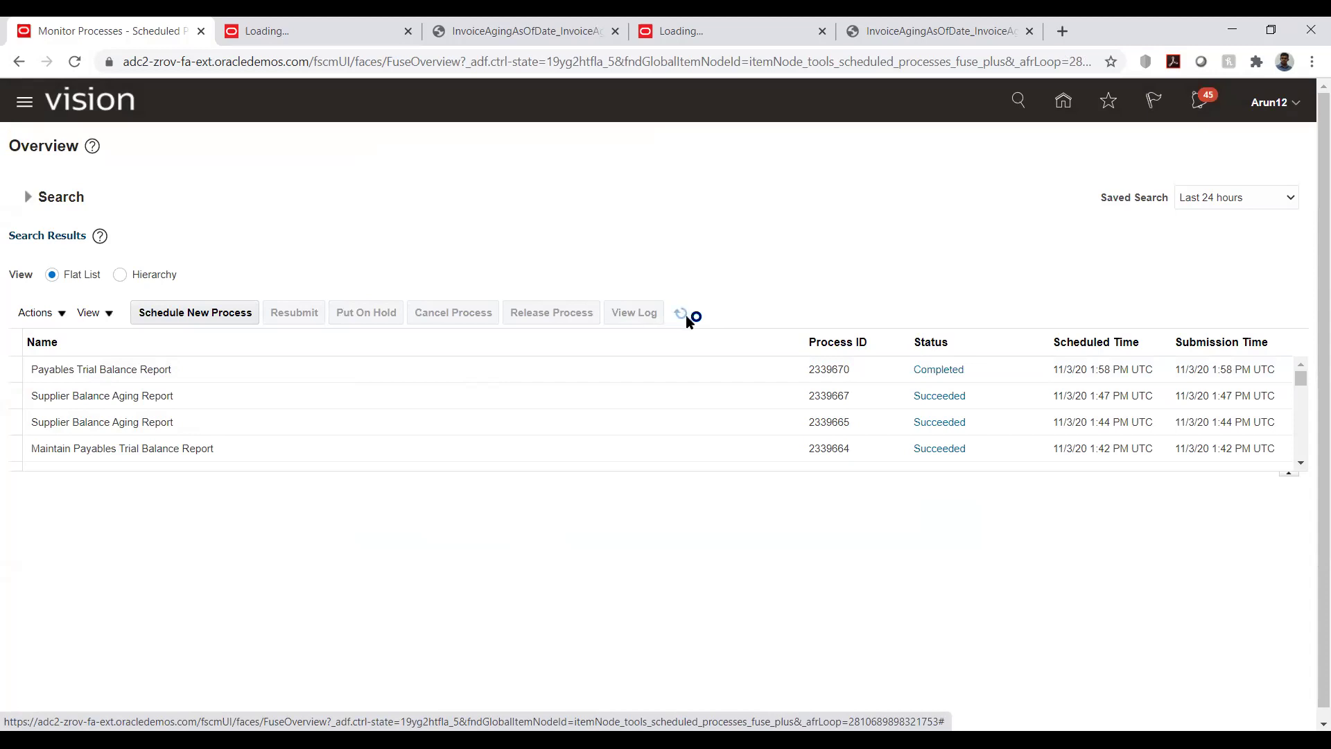
# Republish the output of the latest Payables Trial Balance Report process and open the downloaded PDF.
pyautogui.click(380, 370)
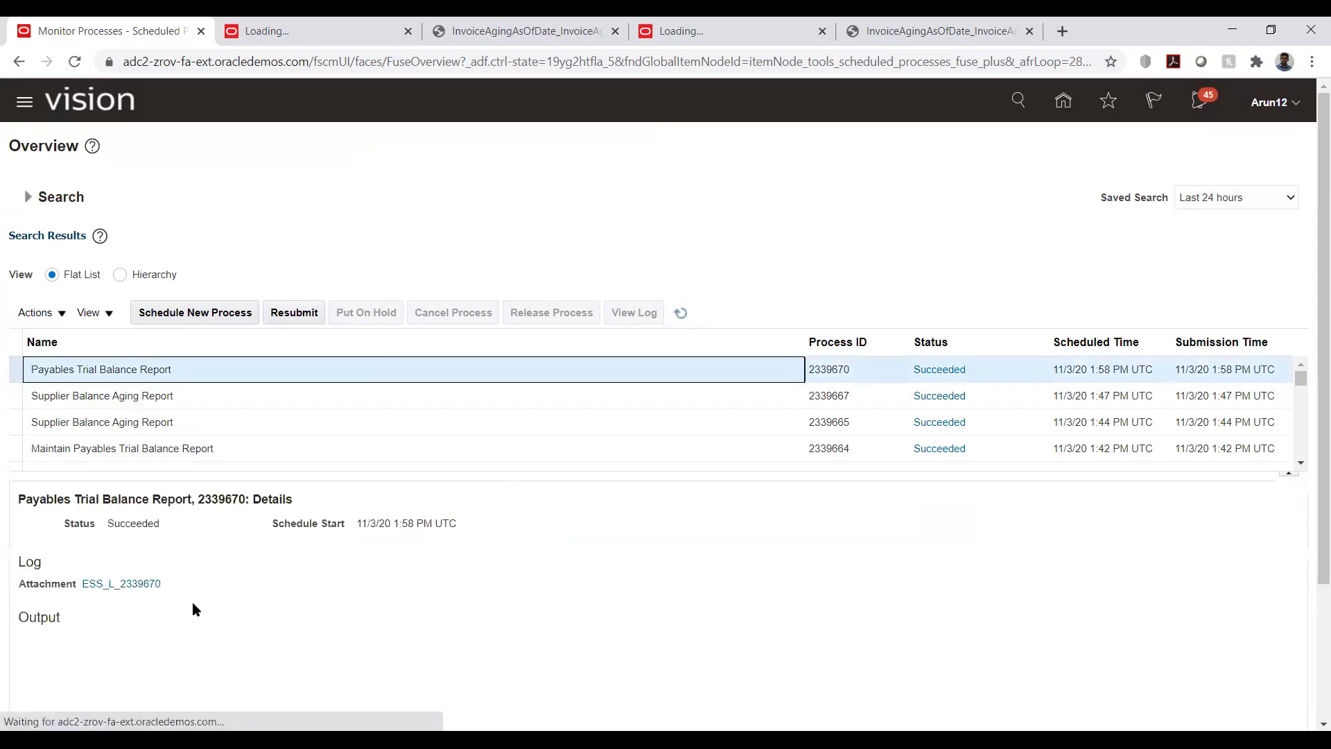
pyautogui.scroll(-3, 18, 538)
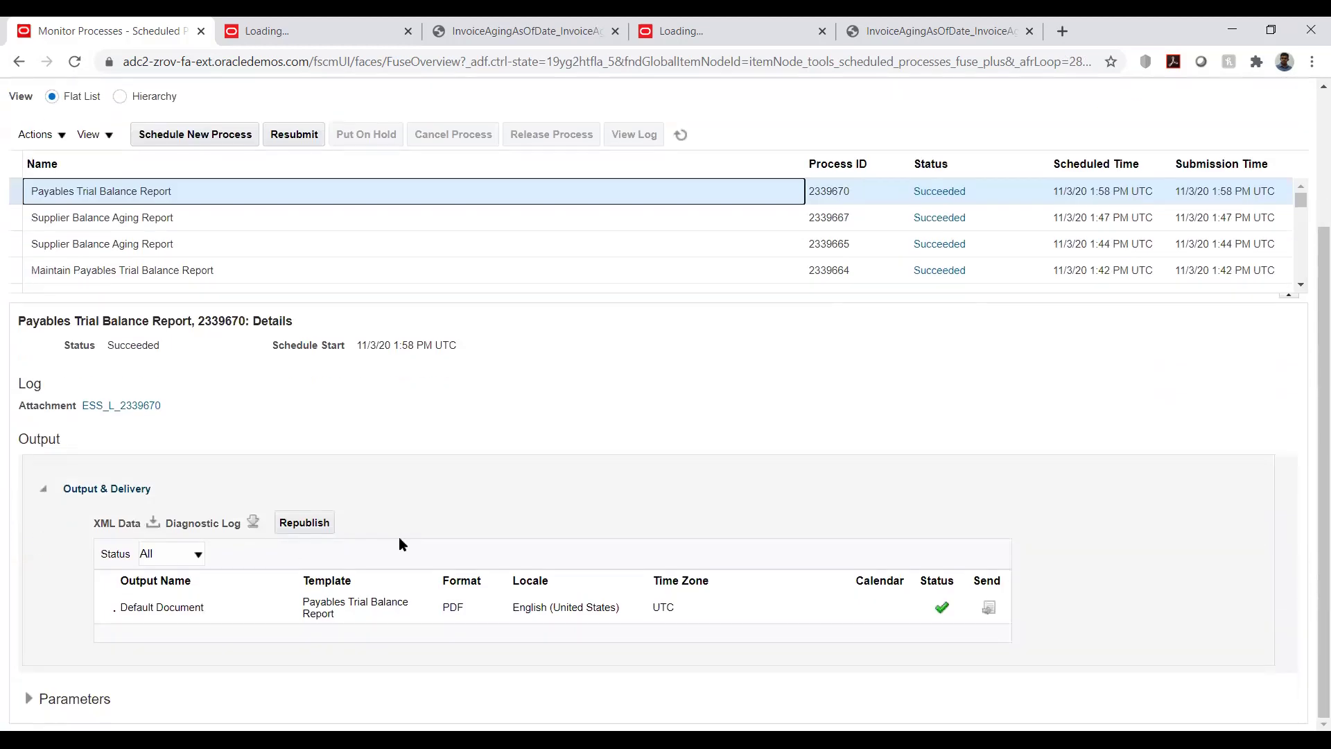
pyautogui.click(323, 523)
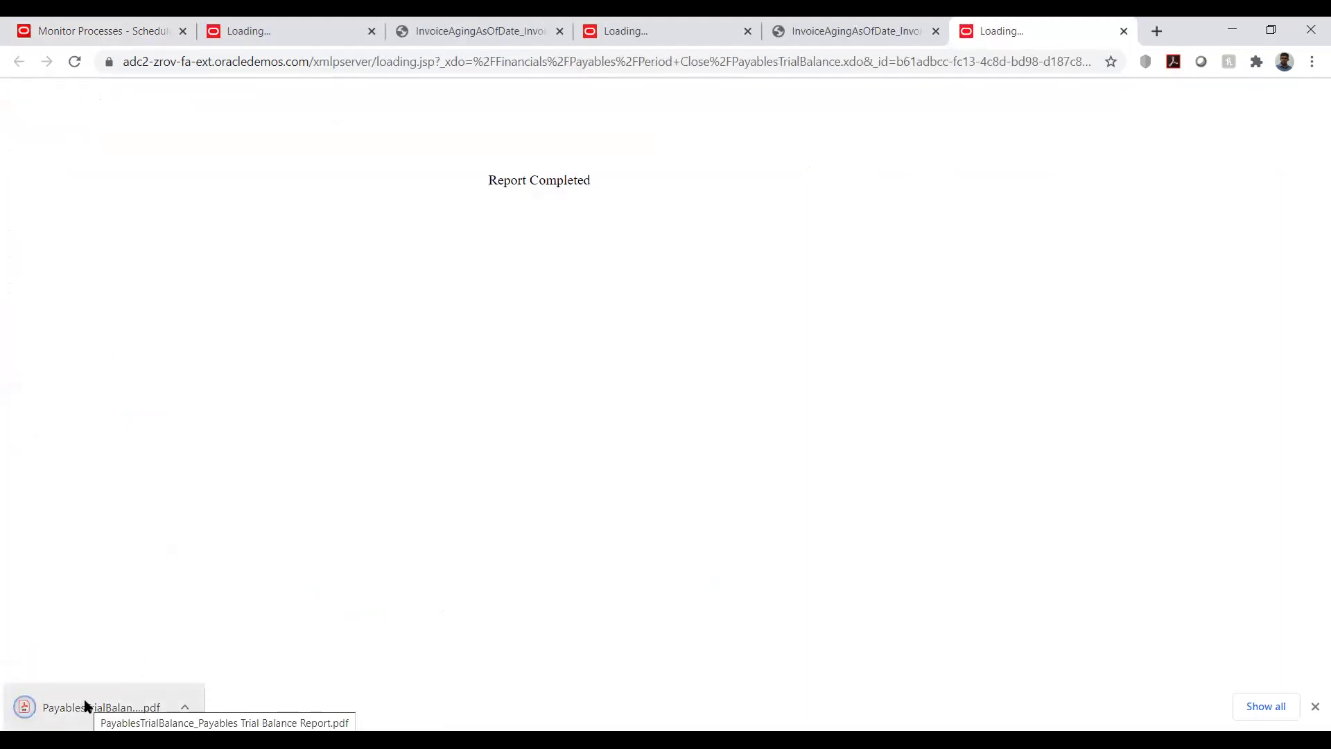
pyautogui.click(84, 705)
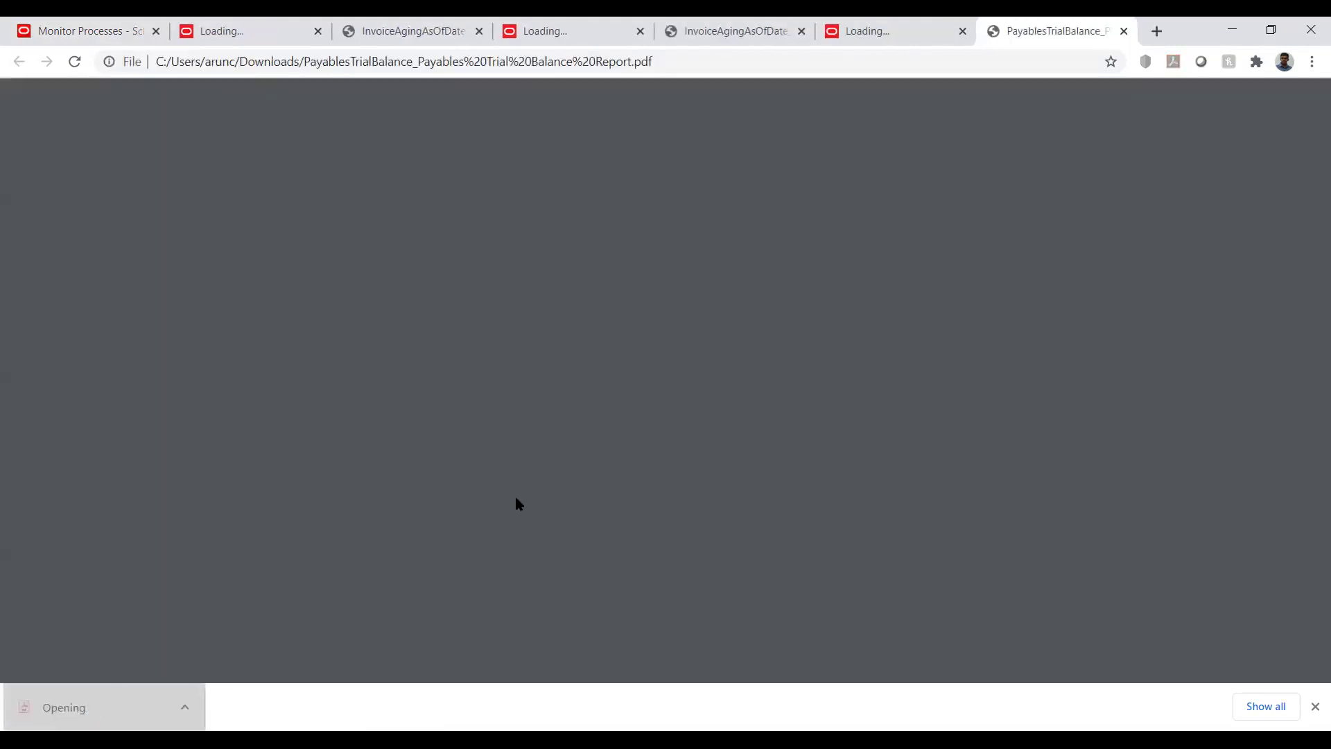
# Examine the liability account and original amount in the Accounts Payable Trial Balance Report PDF.
pyautogui.scroll(-15, 740, 369)
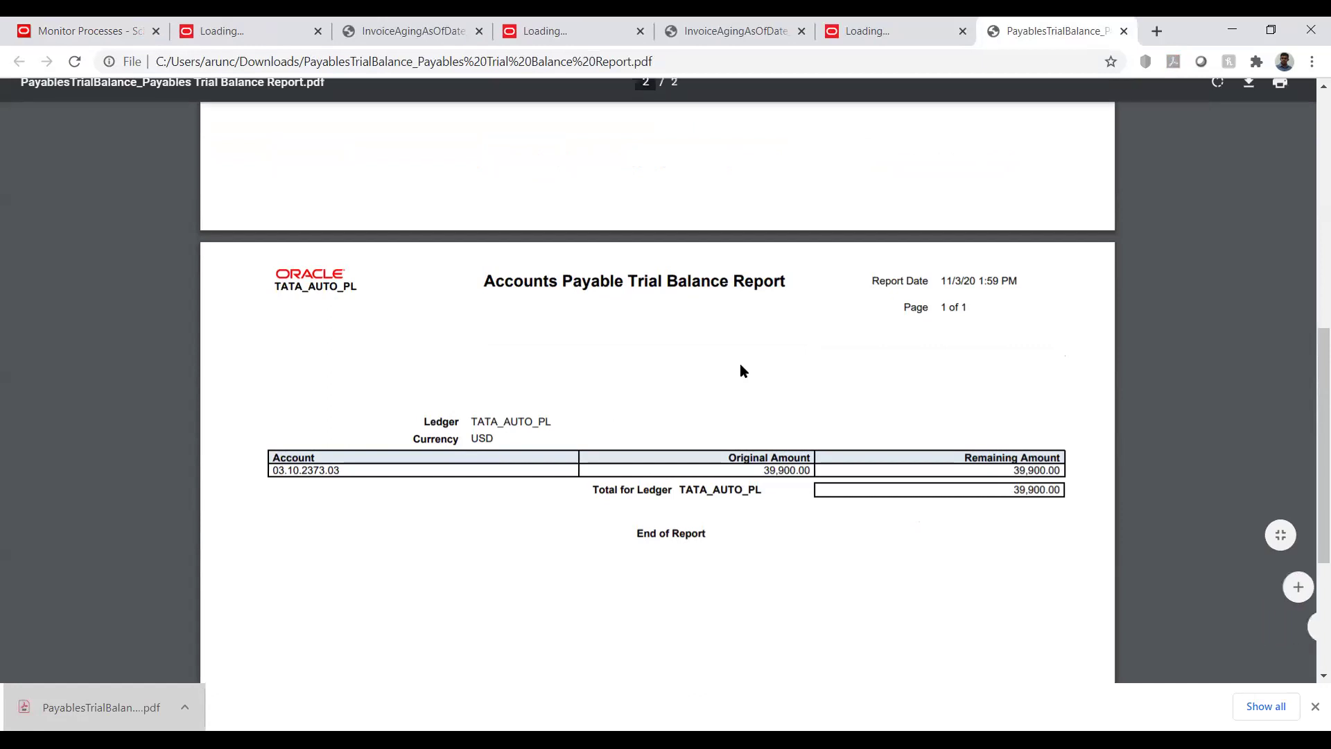
pyautogui.scroll(-3, 741, 368)
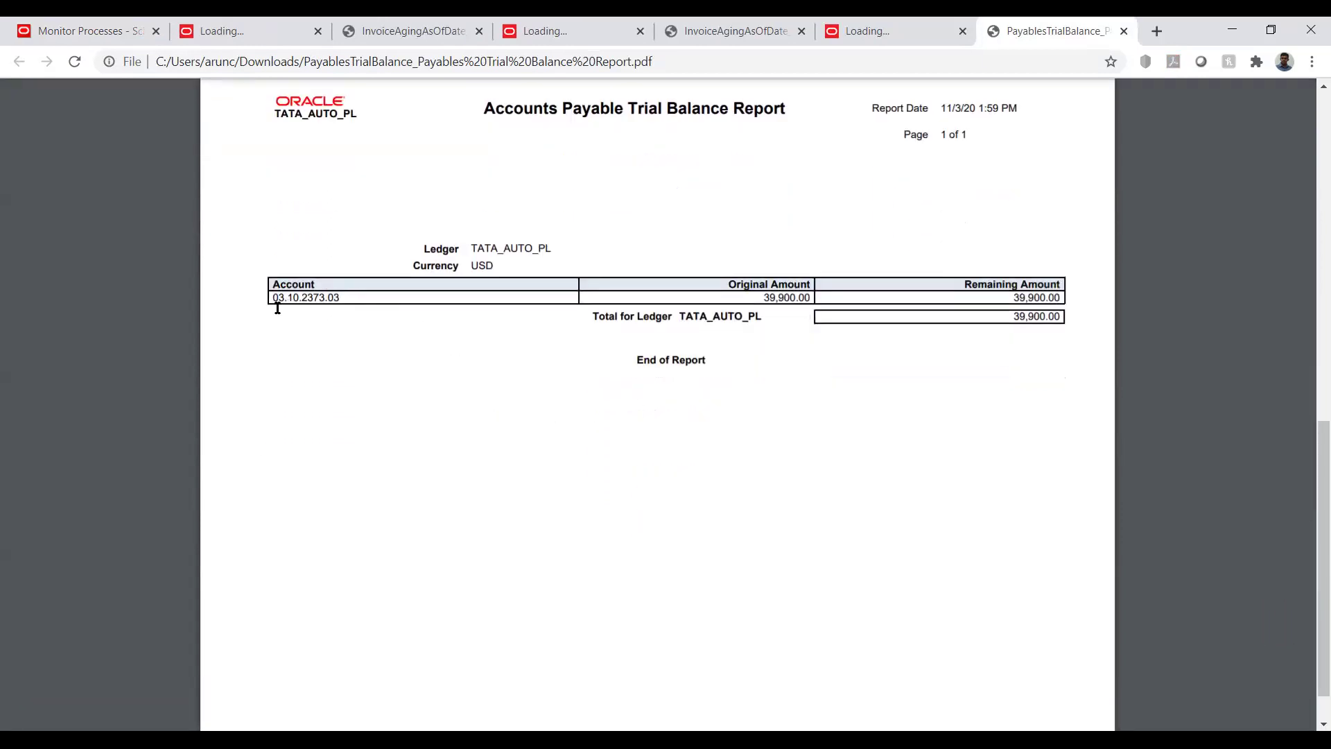
pyautogui.moveTo(274, 302); pyautogui.dragTo(347, 306)
pyautogui.click(404, 328)
pyautogui.moveTo(763, 299); pyautogui.dragTo(808, 301)
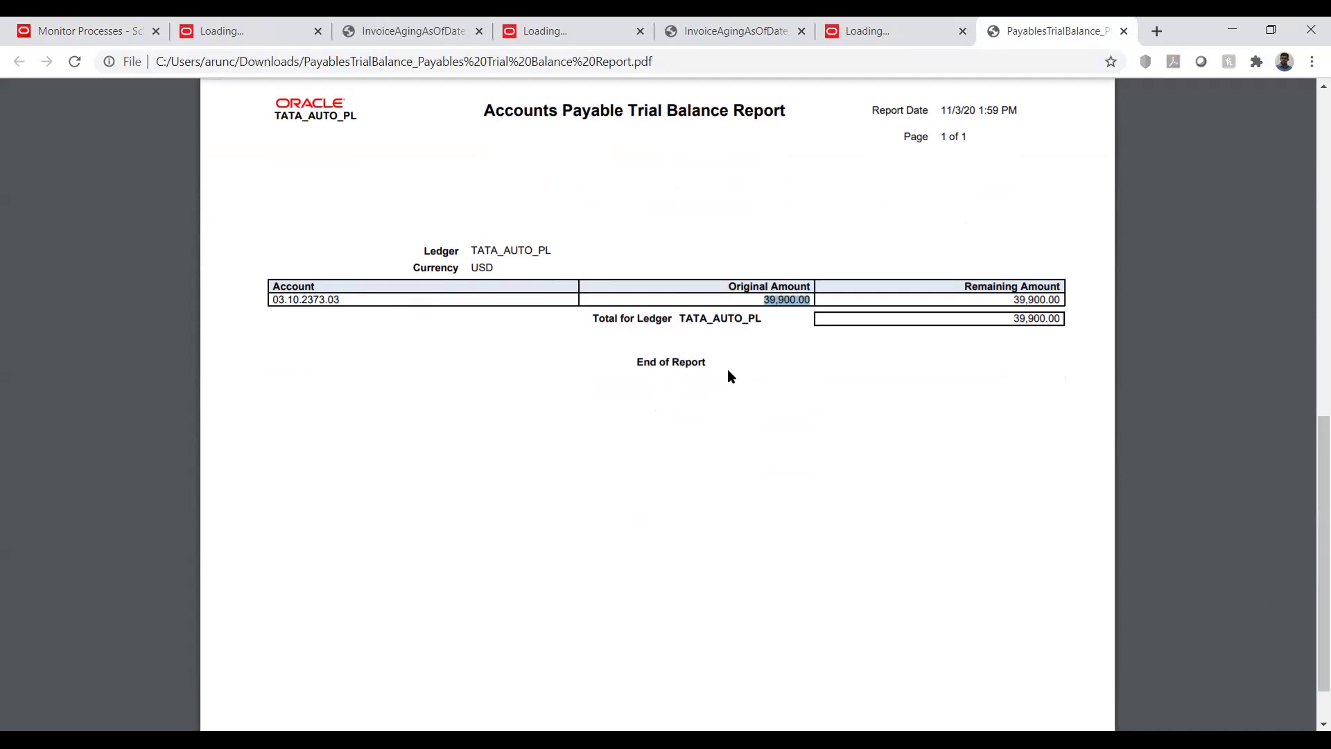
pyautogui.scroll(4, 652, 243)
# Review the Supplier Balance Aging Report for TATA AUTOMOBILE BU 03 and close its PDF along with the completed report page.
pyautogui.click(416, 31)
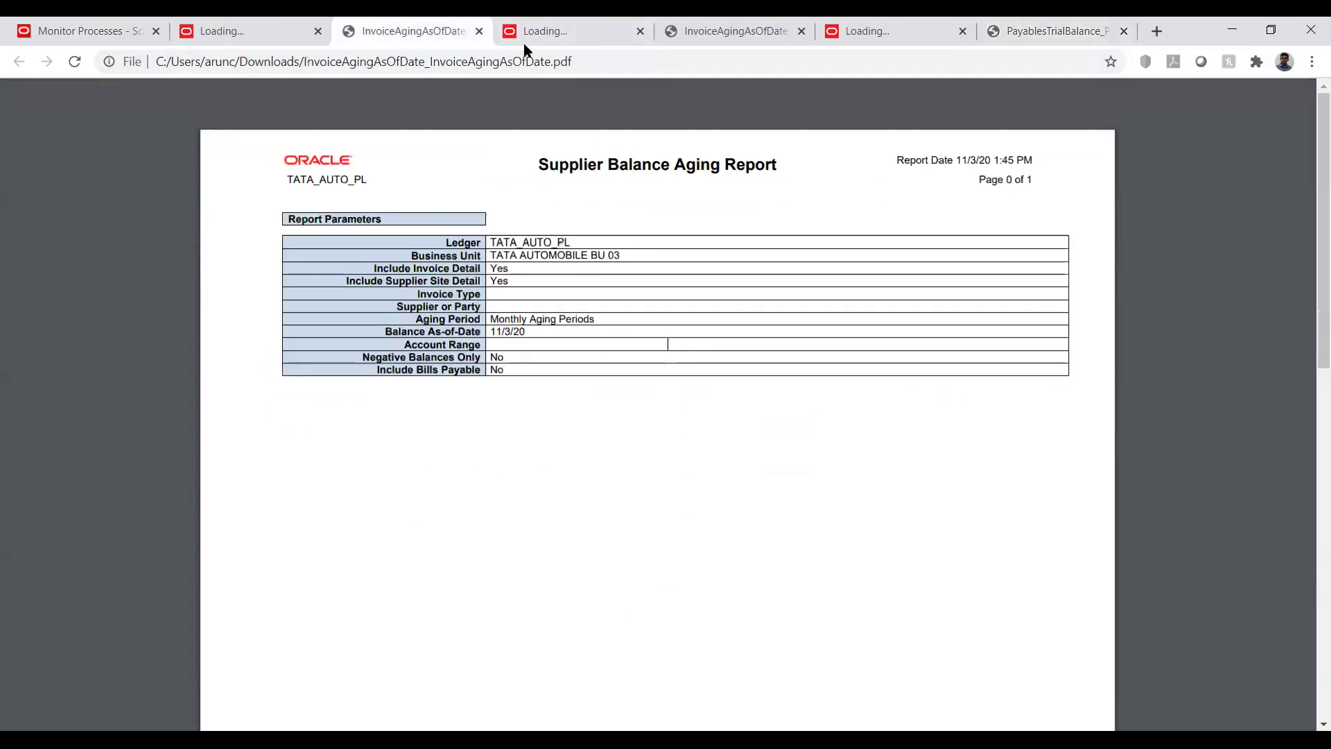
pyautogui.scroll(-4, 611, 457)
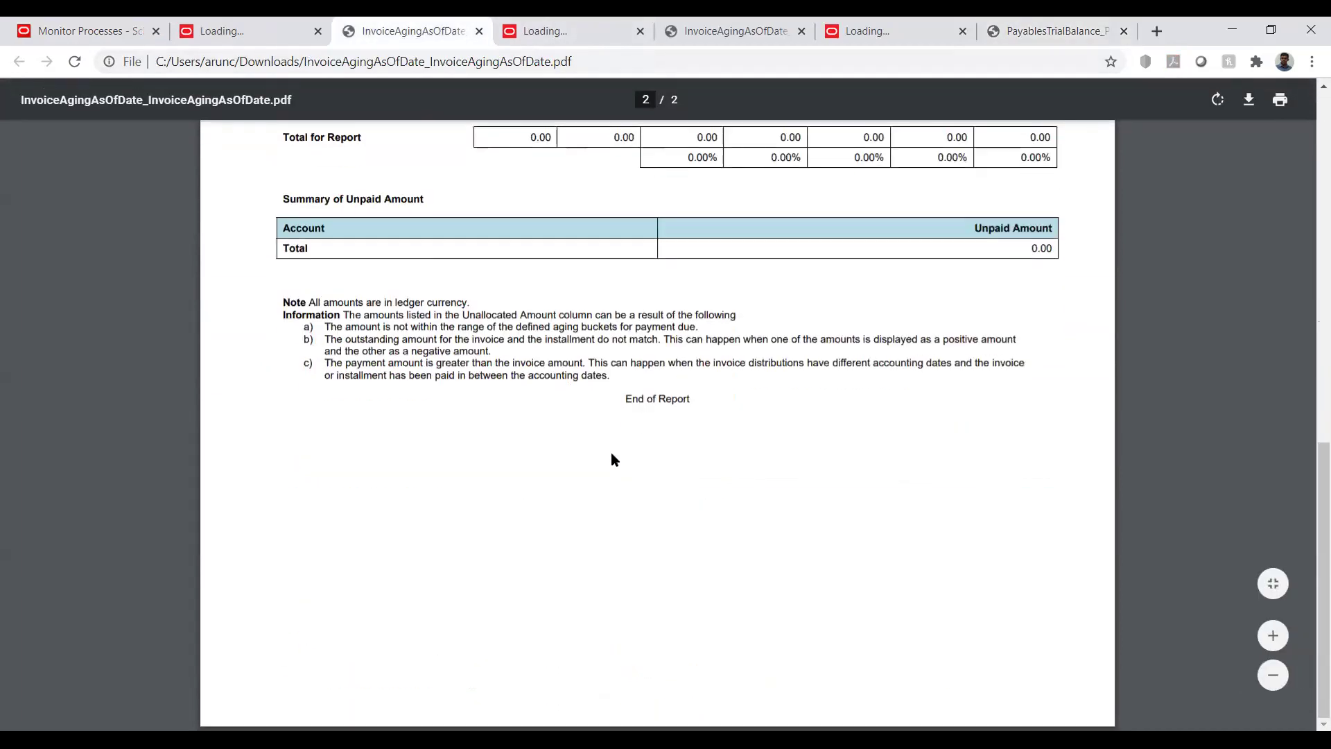
pyautogui.scroll(6, 483, 130)
pyautogui.hotkey('ctrl', 'w')
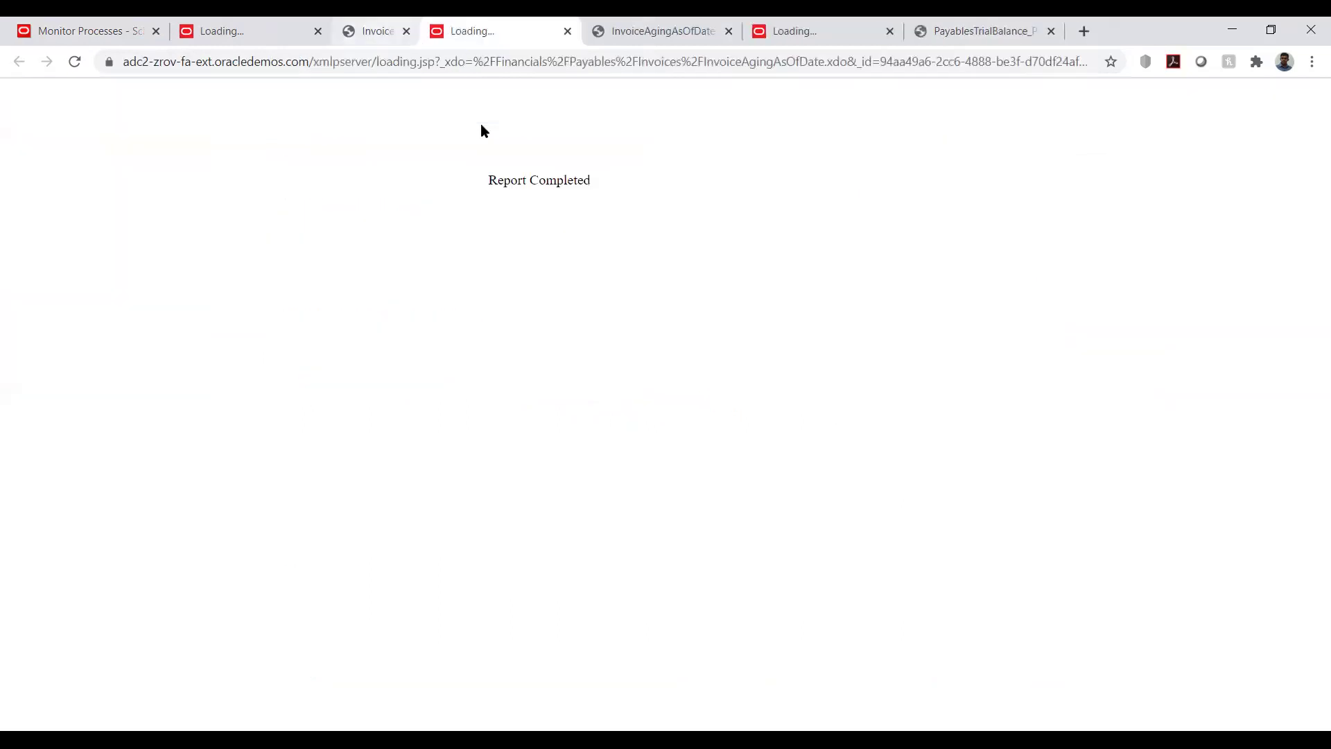
pyautogui.hotkey('ctrl', 'w')
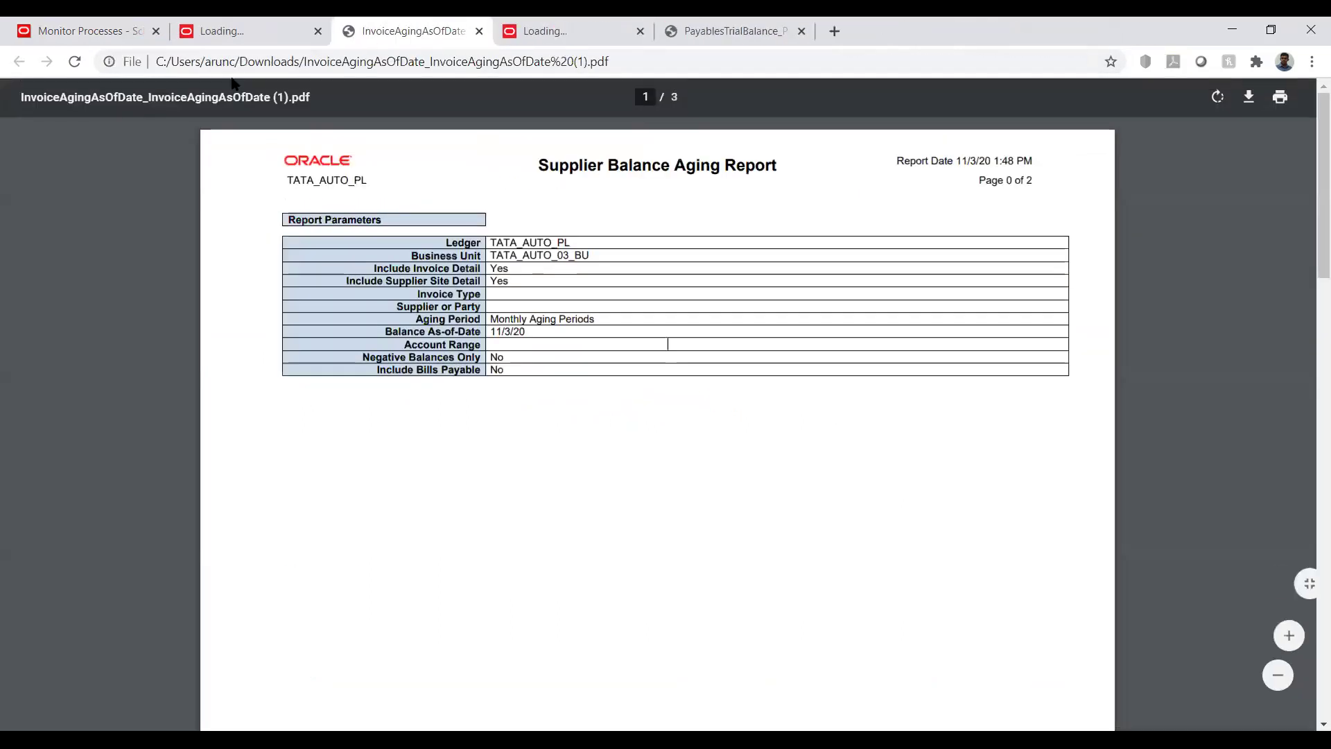
# Compare the Supplier Balance Aging Report total for TATA_AUTO_03_BU with the account line in the Accounts Payable Trial Balance Report.
pyautogui.scroll(-15, 410, 382)
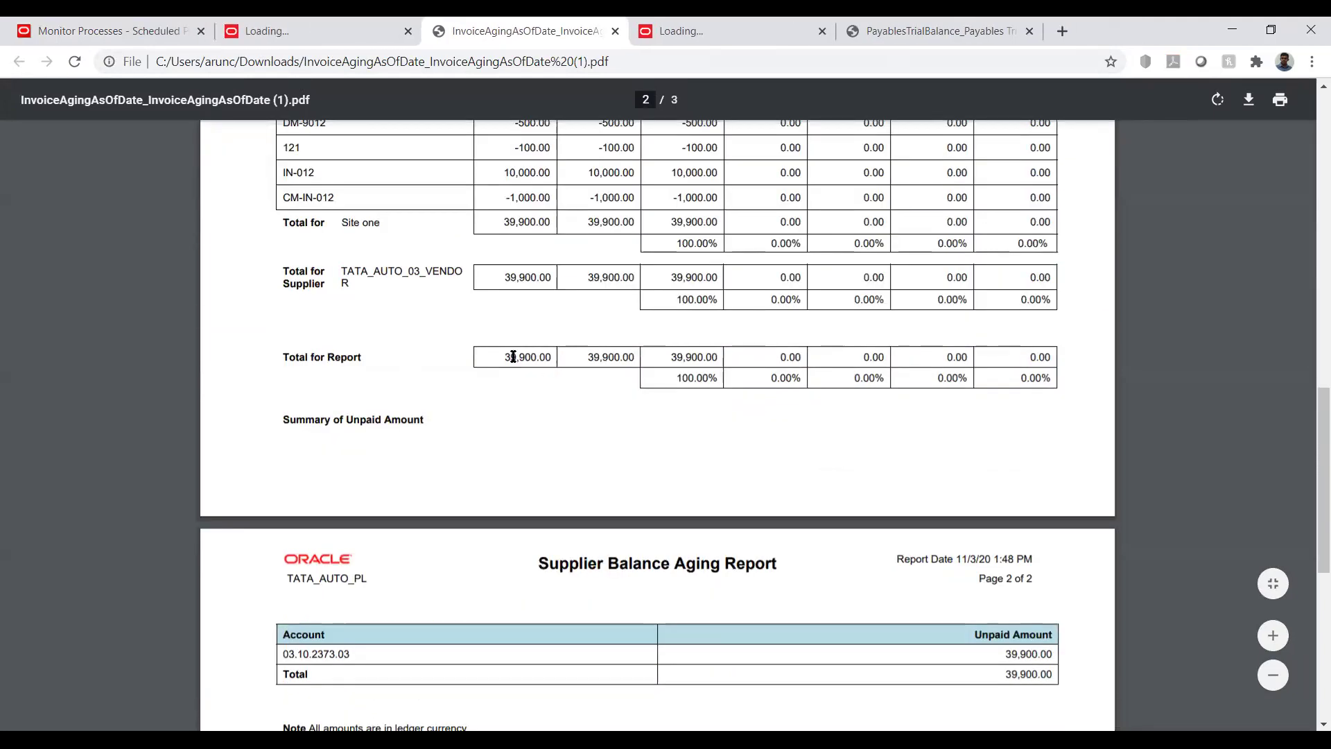
pyautogui.moveTo(507, 359); pyautogui.dragTo(546, 359)
pyautogui.click(887, 43)
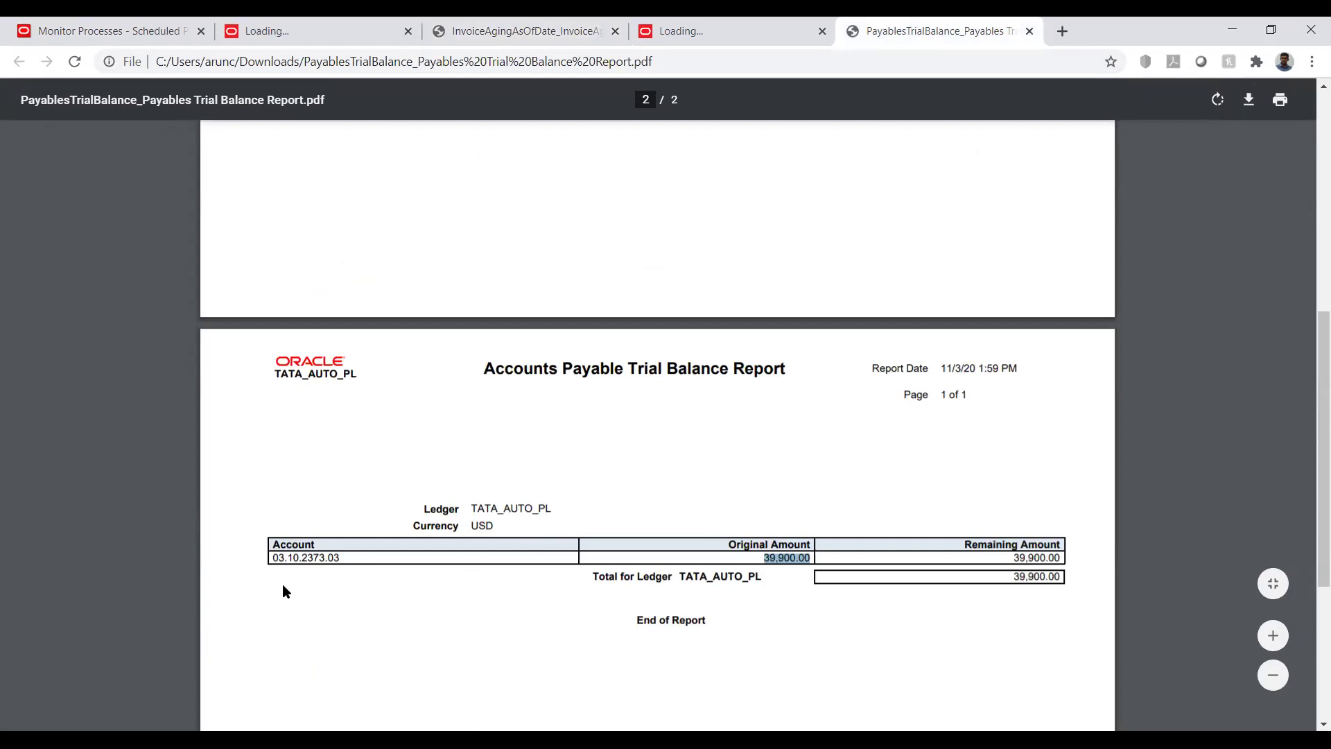
pyautogui.click(276, 557)
pyautogui.moveTo(276, 557); pyautogui.dragTo(341, 557)
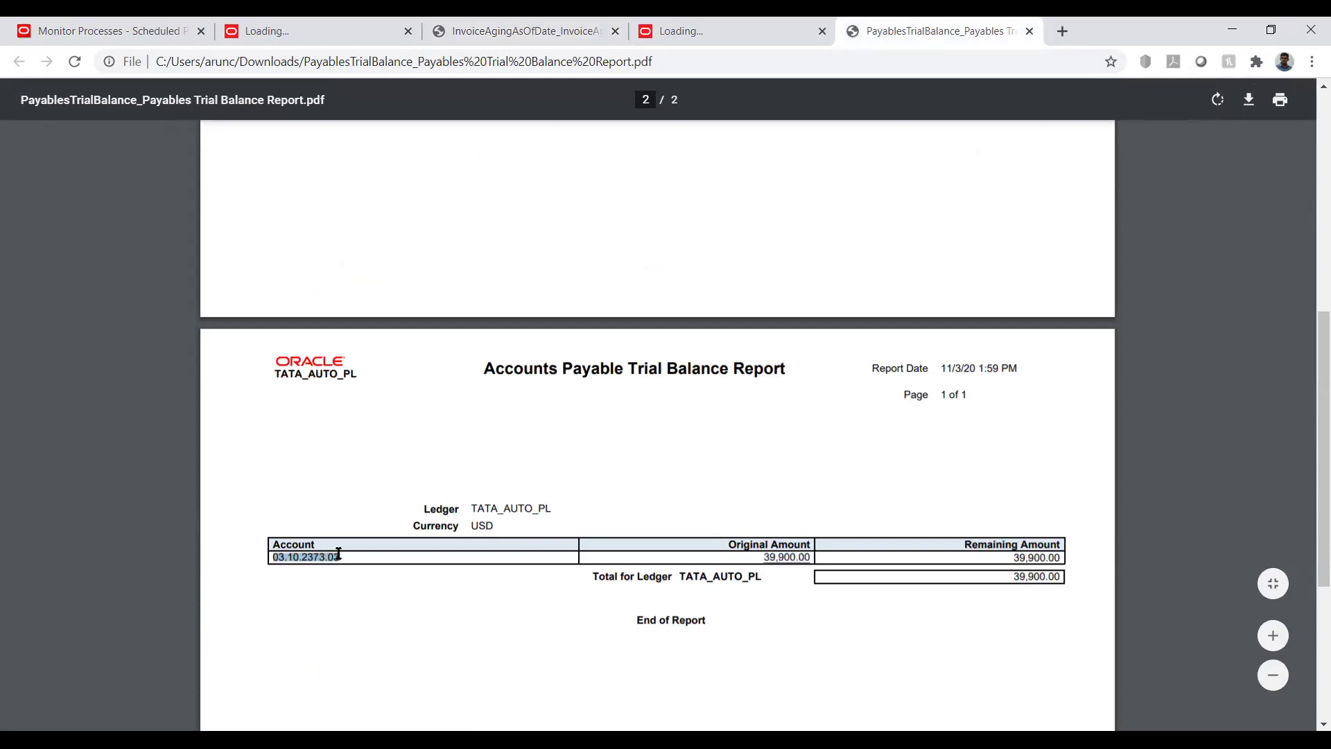
pyautogui.click(400, 593)
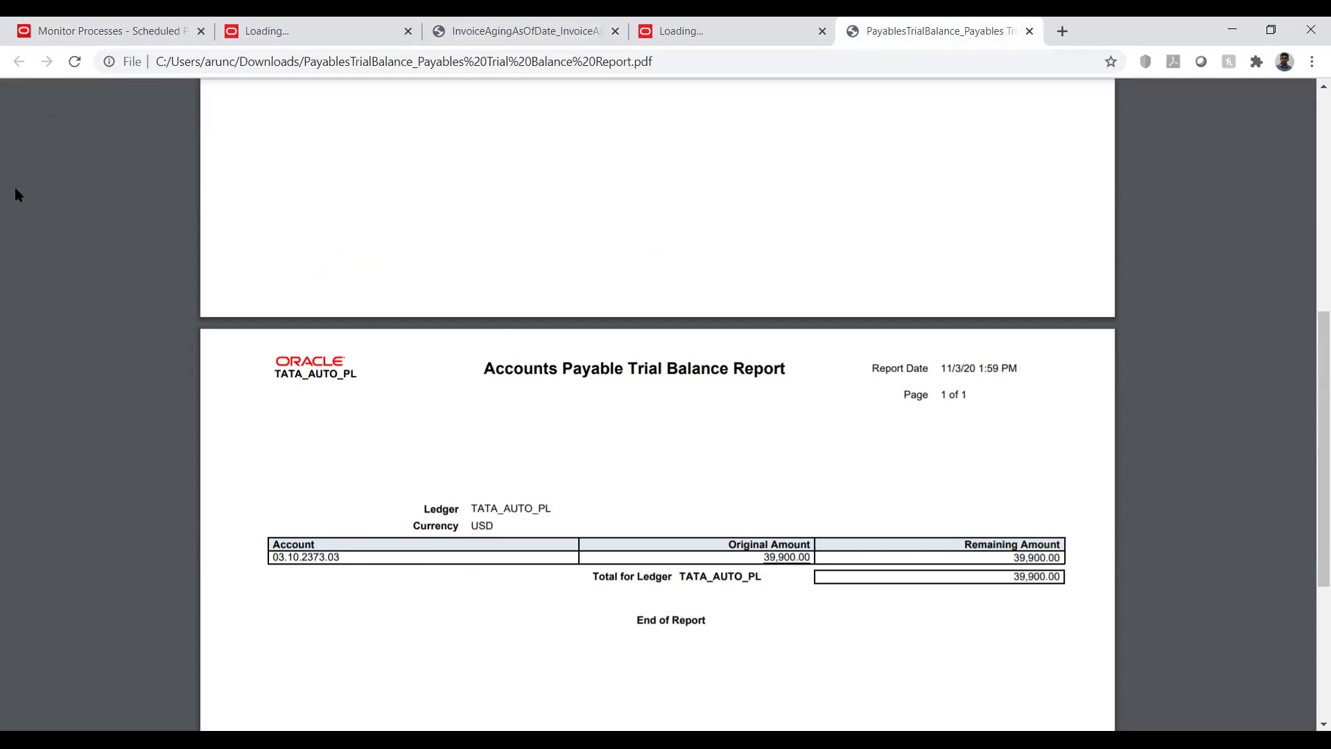
# Leave the trial balance PDF and reopen Scheduled Processes from the home page to start scheduling a new process.
pyautogui.click(82, 30)
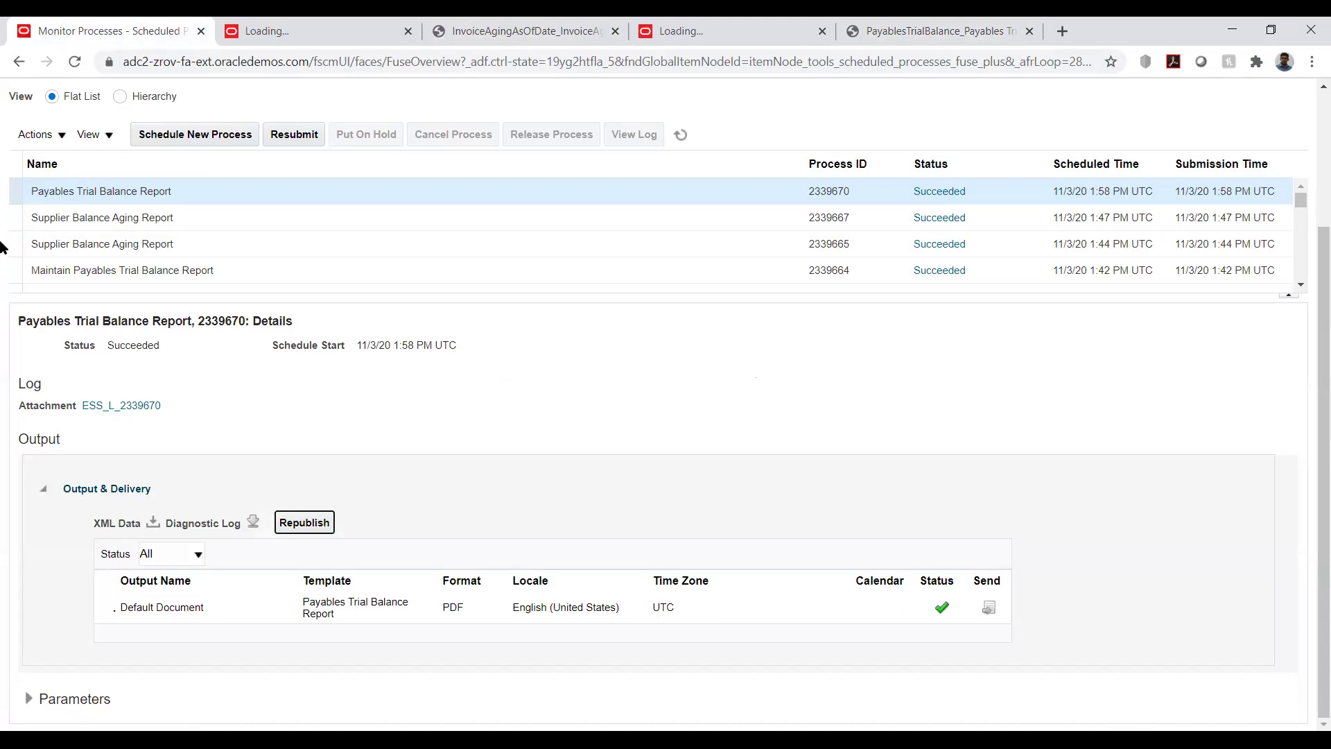
pyautogui.scroll(2, 2, 247)
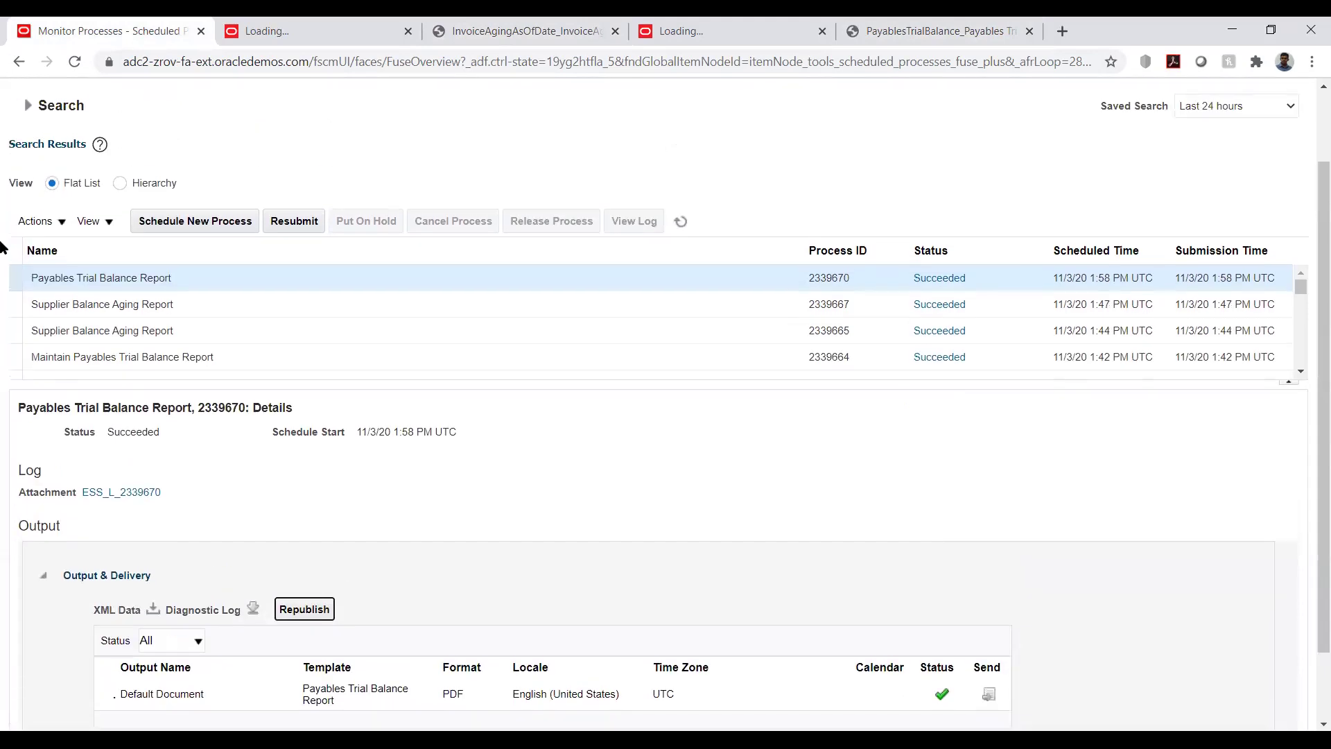
pyautogui.scroll(2, 2, 247)
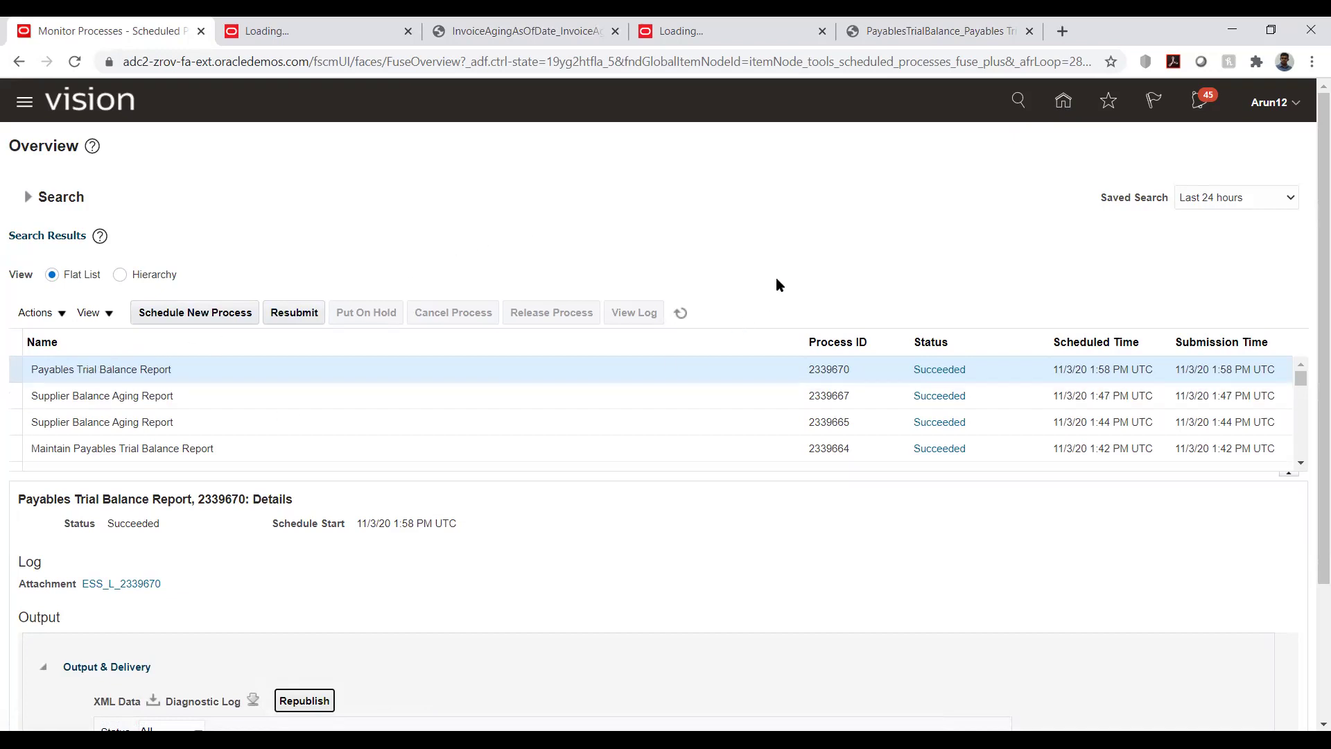
pyautogui.click(1065, 106)
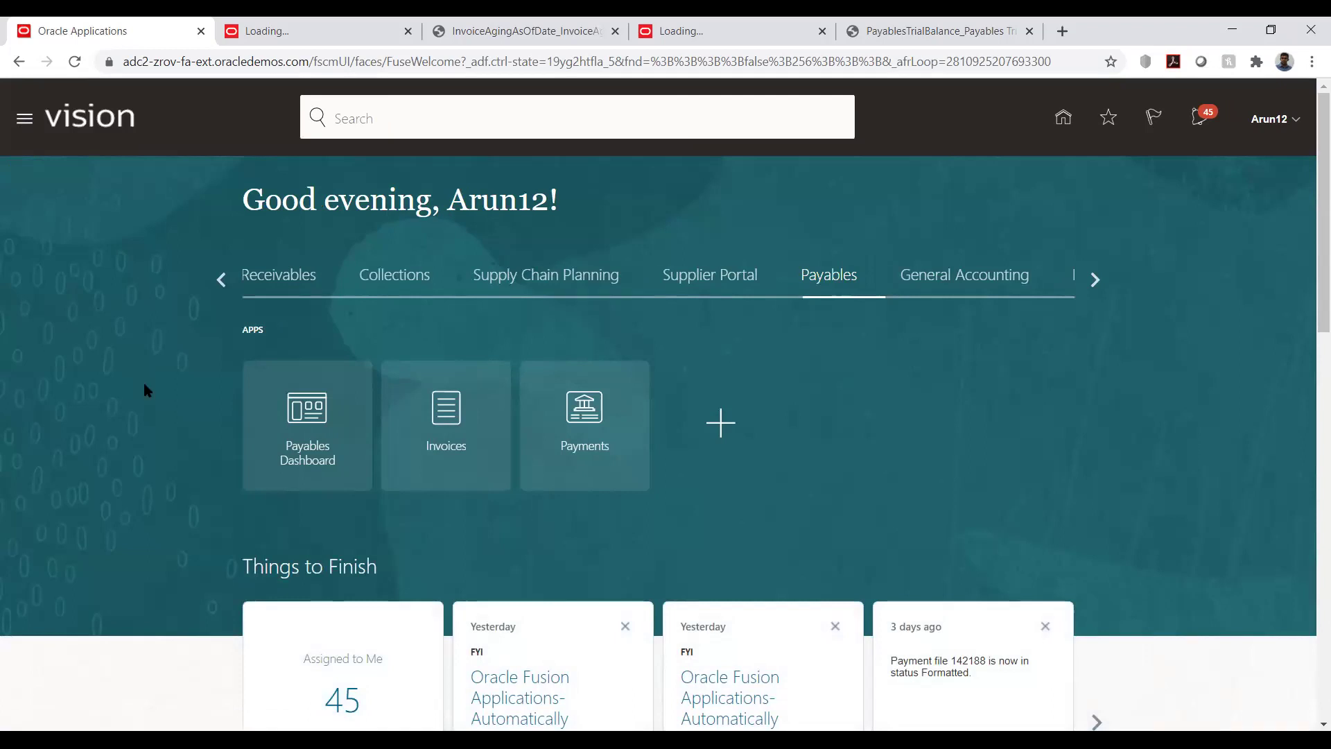
pyautogui.scroll(-2, 239, 401)
pyautogui.scroll(-5, 239, 400)
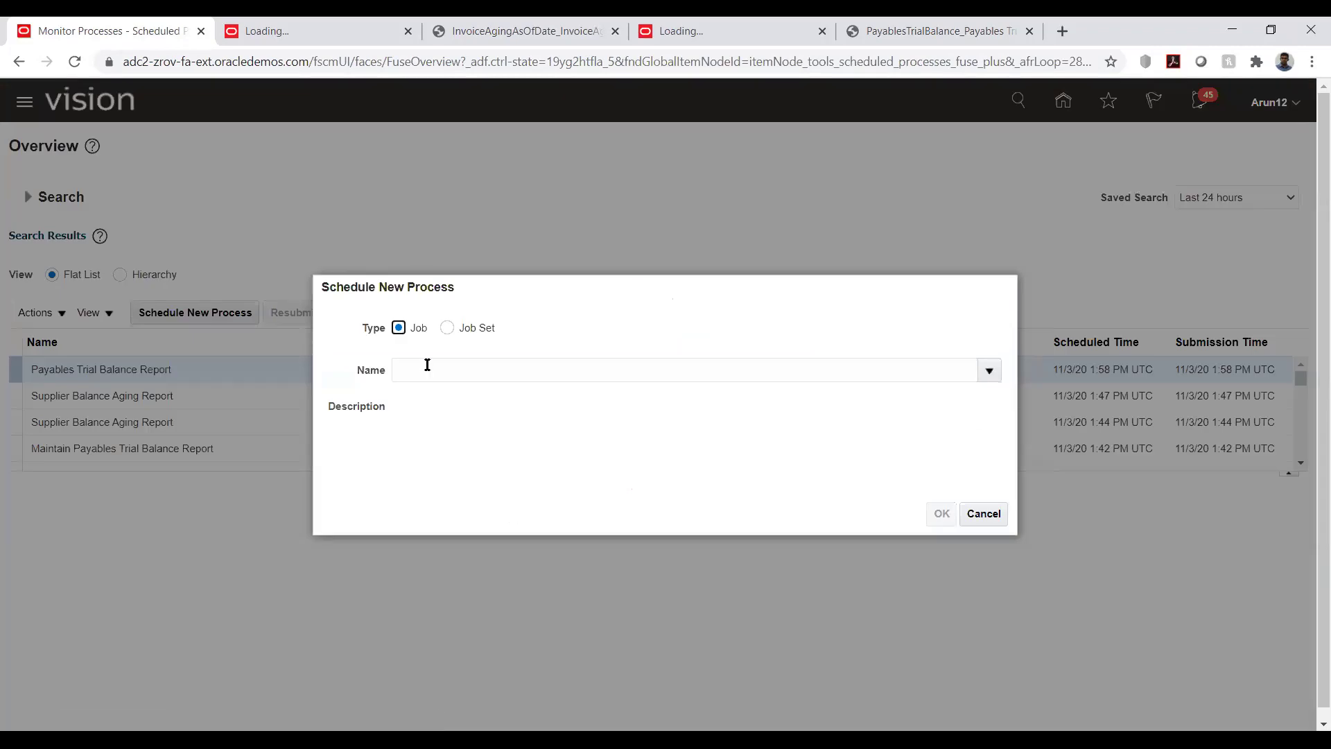
# Search the process names for %excep% and choose the Subledger Period Close Exceptions Report as the new process.
pyautogui.click(429, 365)
pyautogui.write('%exce')
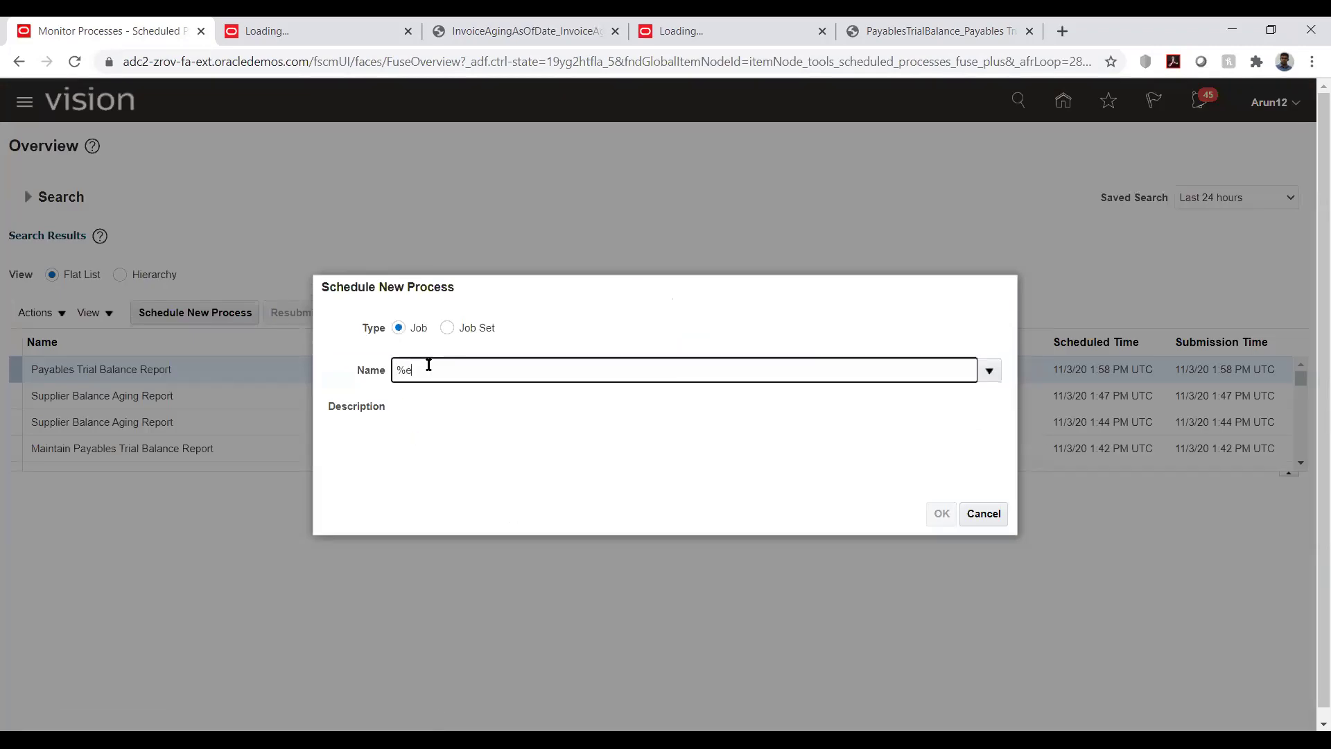
pyautogui.write('p%')
pyautogui.press('Tab')
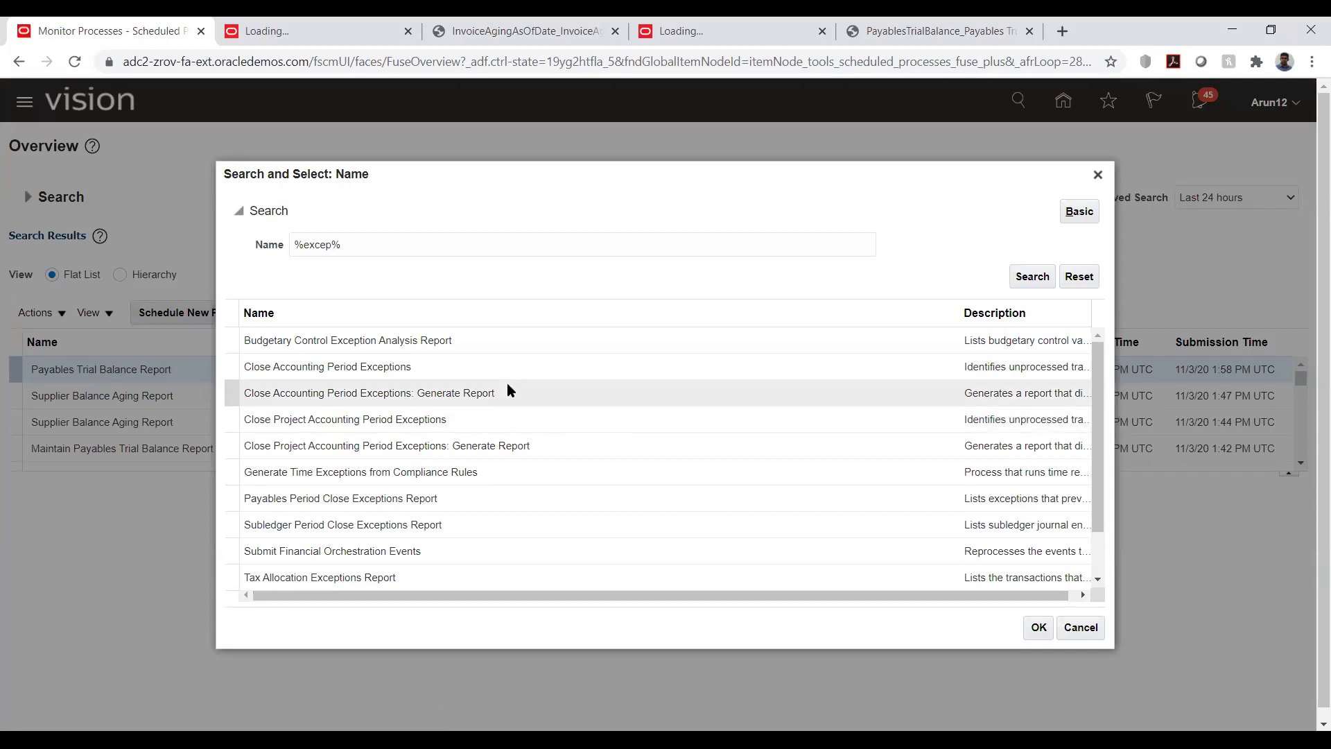
pyautogui.scroll(-2, 508, 384)
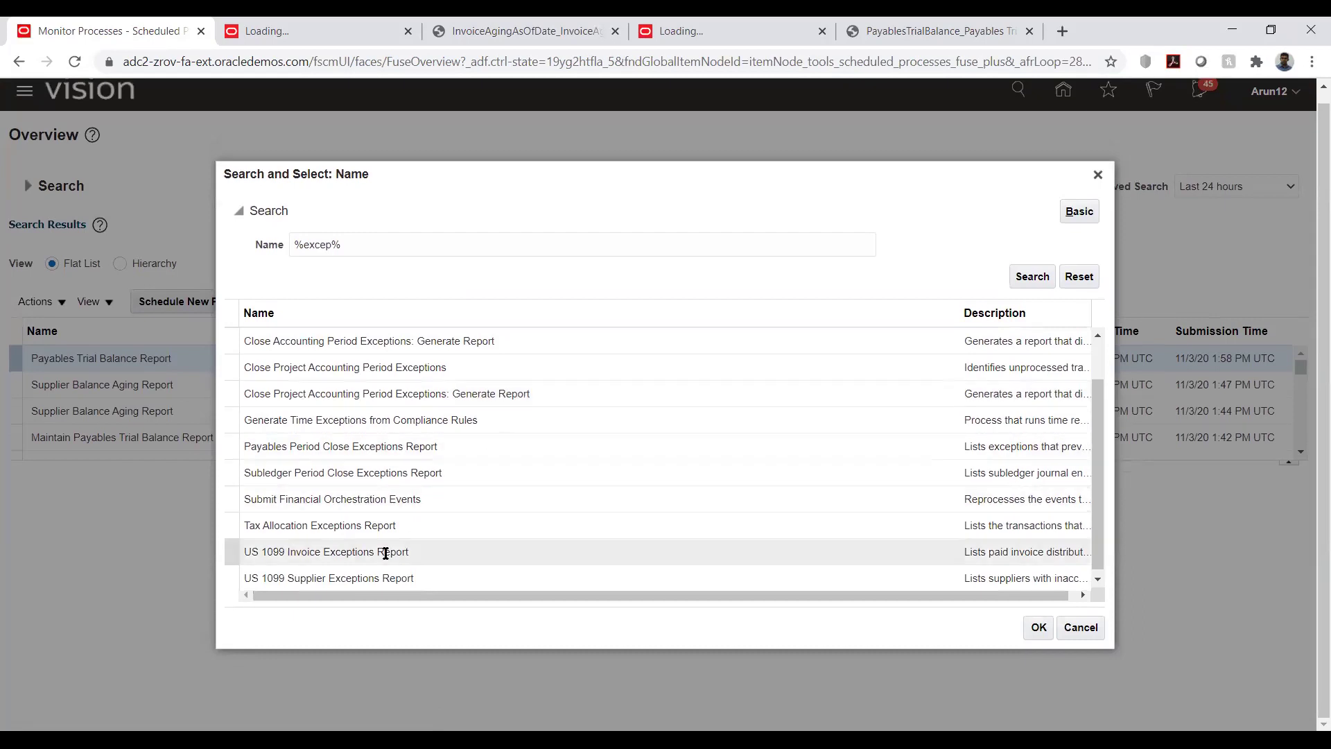
pyautogui.click(328, 472)
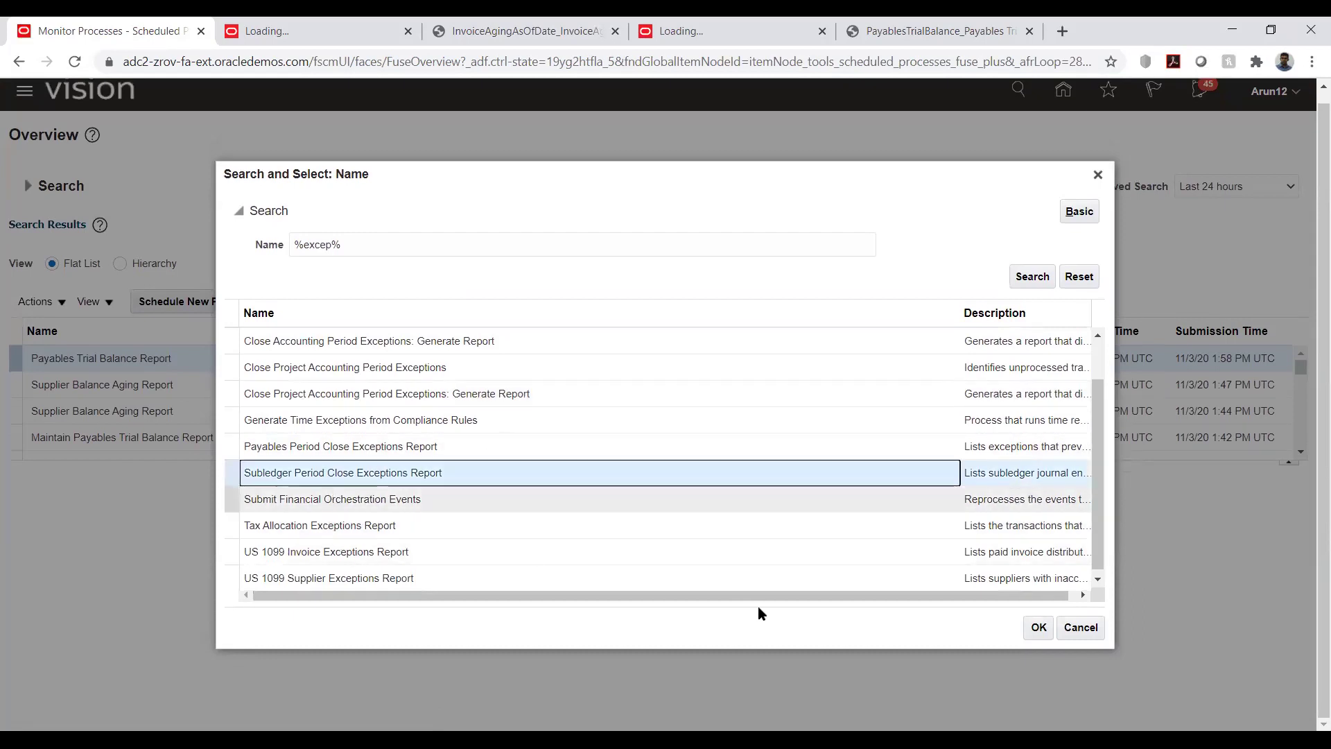
pyautogui.click(1037, 629)
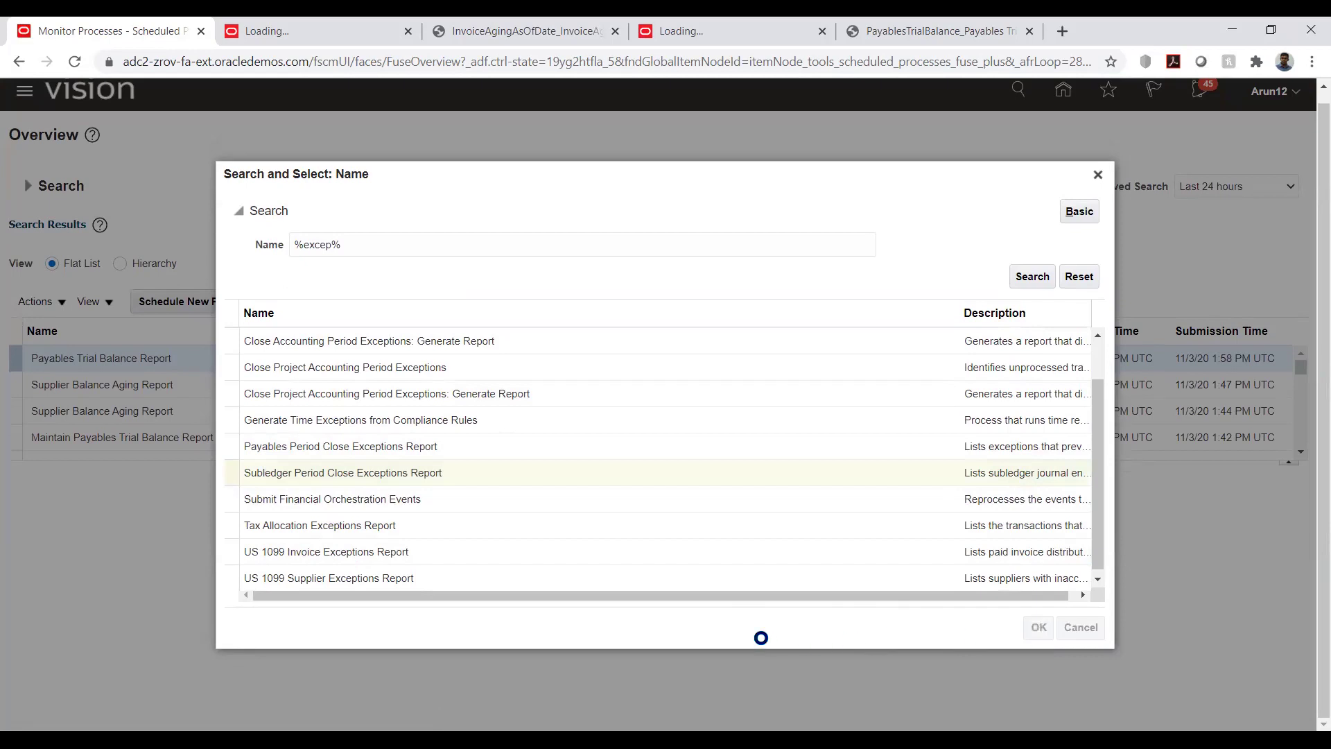
pyautogui.click(941, 513)
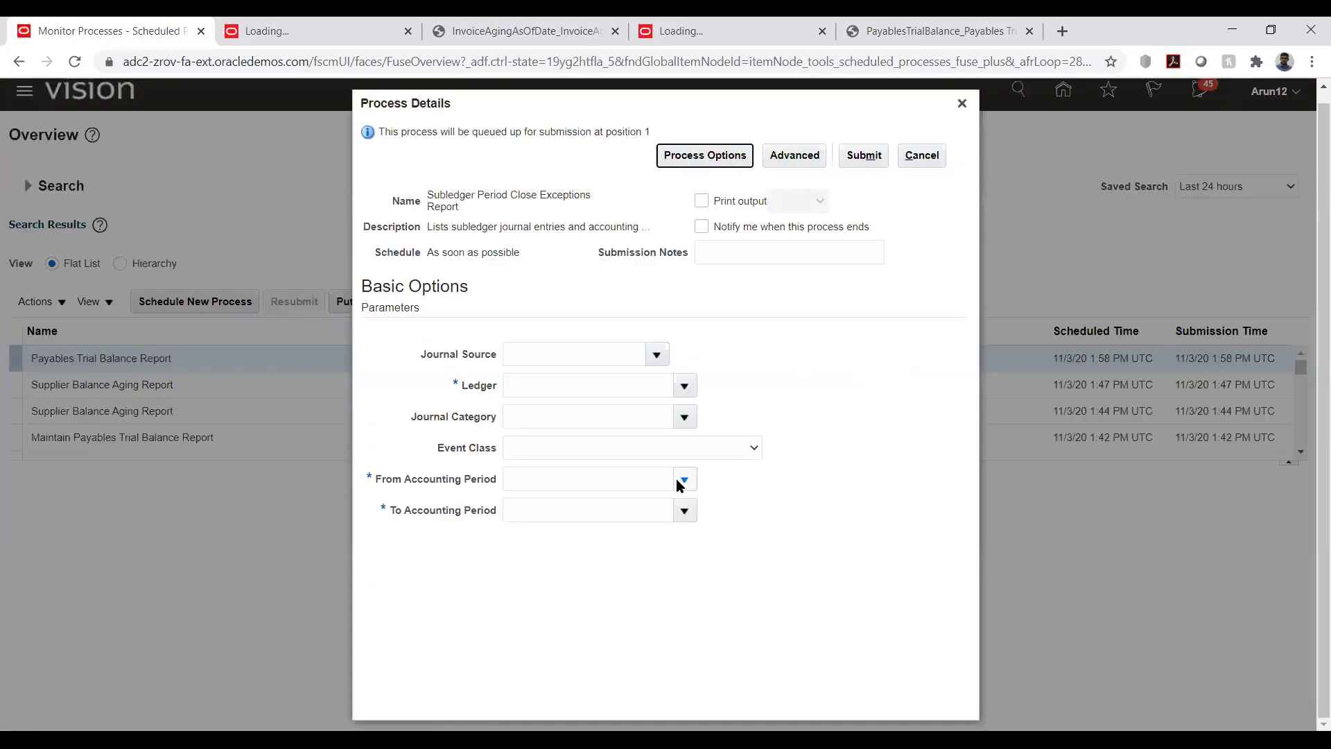
# Search the ledgers for tata and set the report's Ledger parameter to TATA_AUTO_PL.
pyautogui.click(684, 386)
pyautogui.click(642, 390)
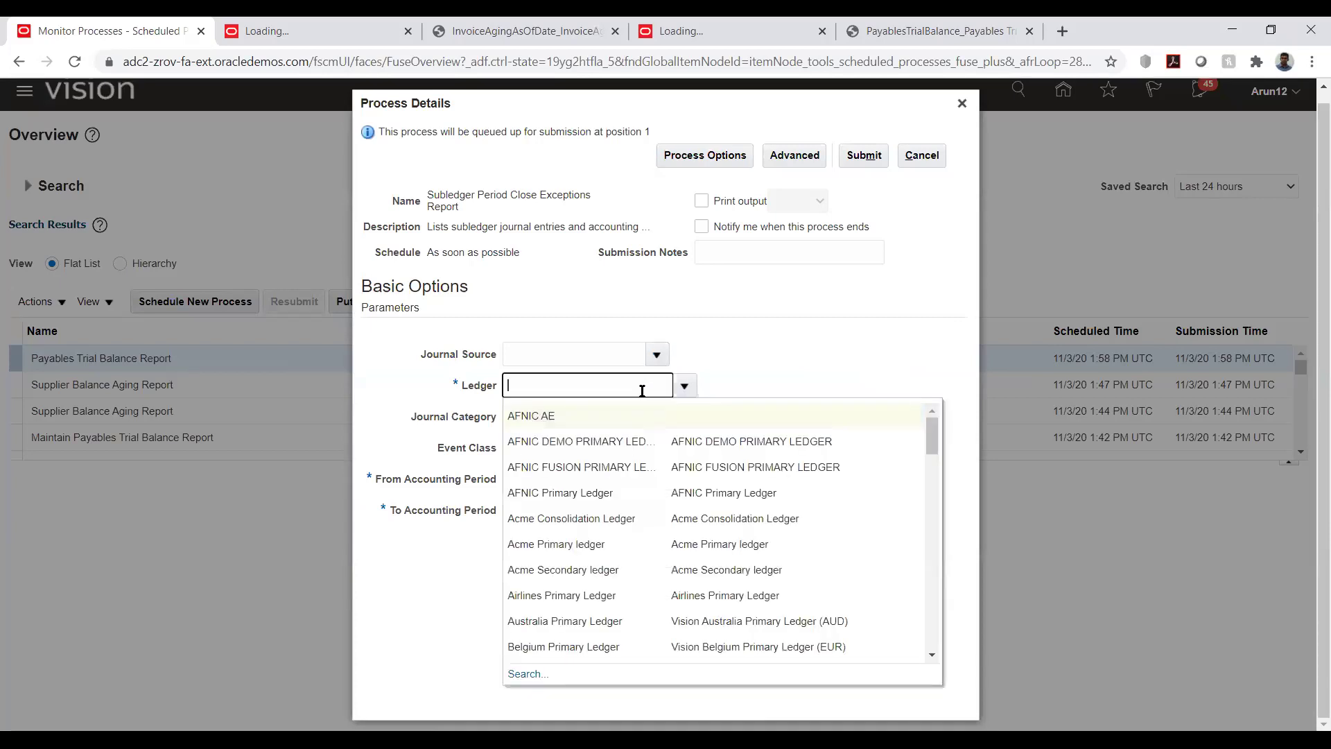
pyautogui.write('tata')
pyautogui.click(533, 674)
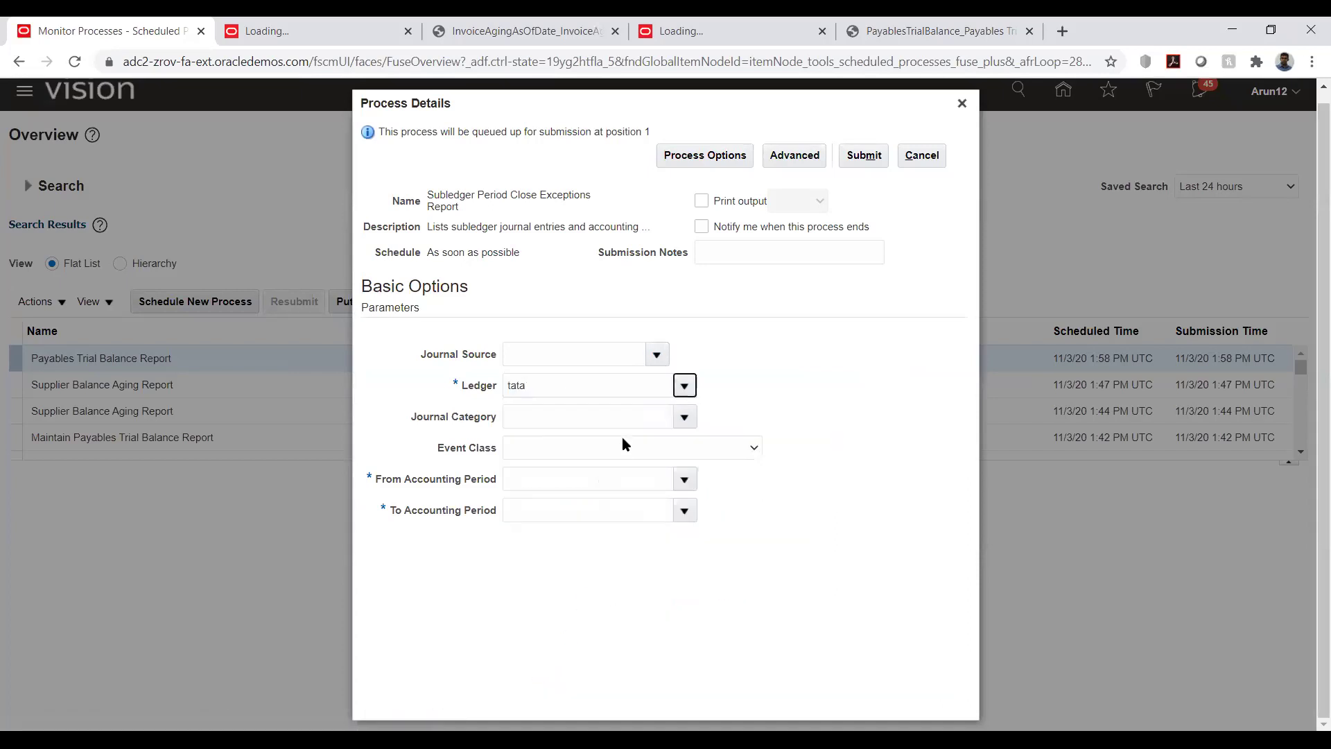
pyautogui.click(822, 424)
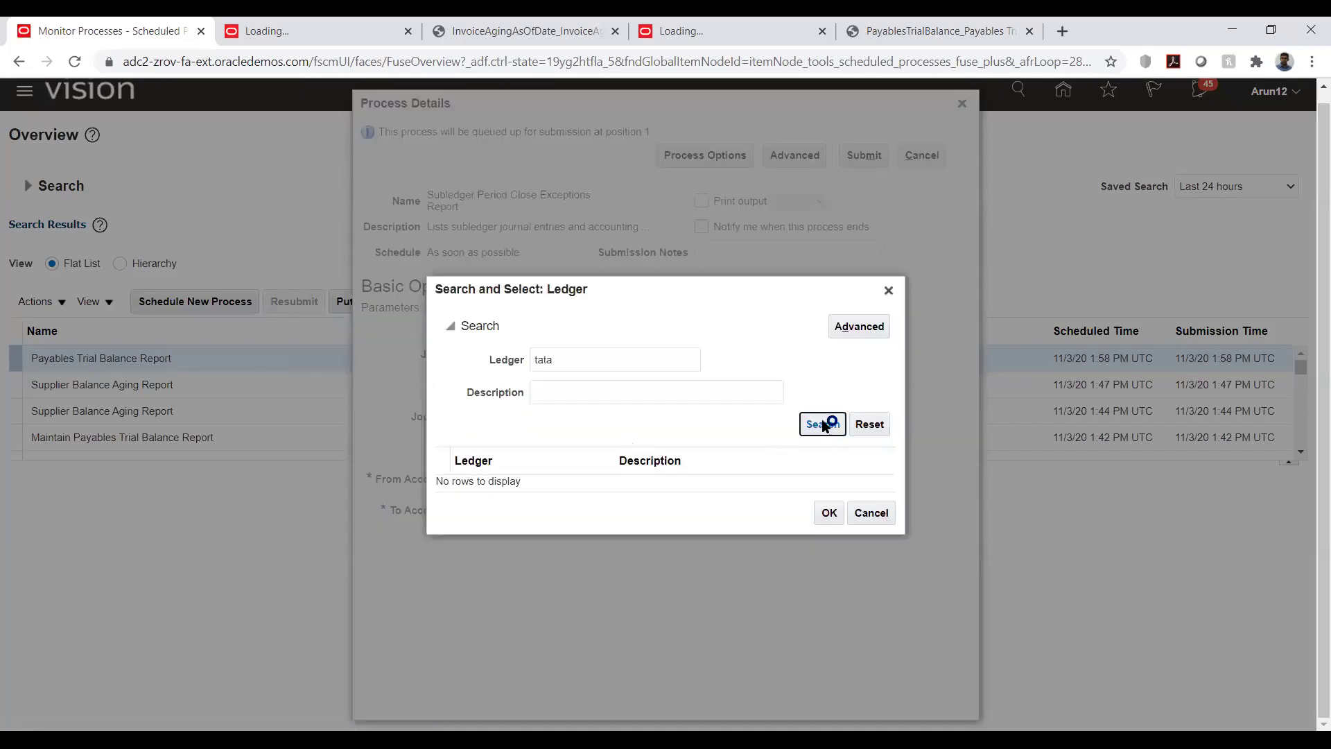
pyautogui.click(725, 456)
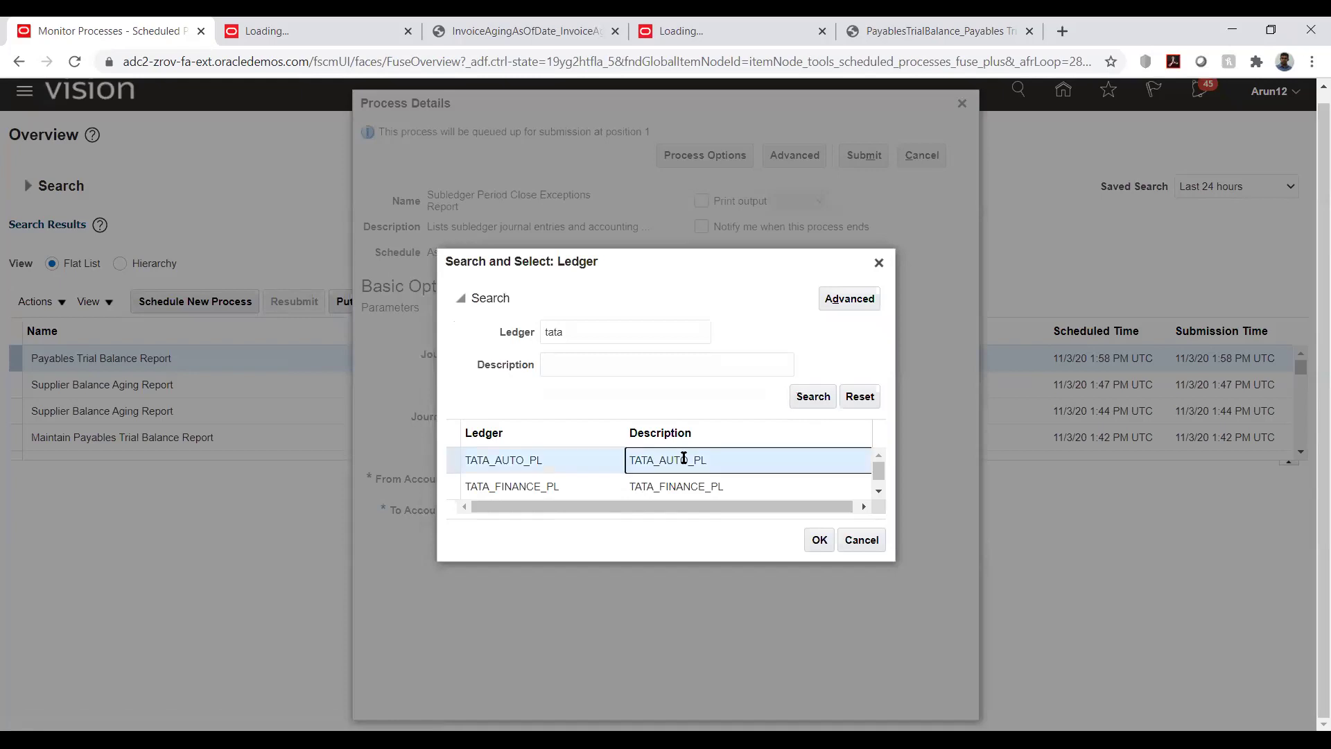
pyautogui.click(816, 541)
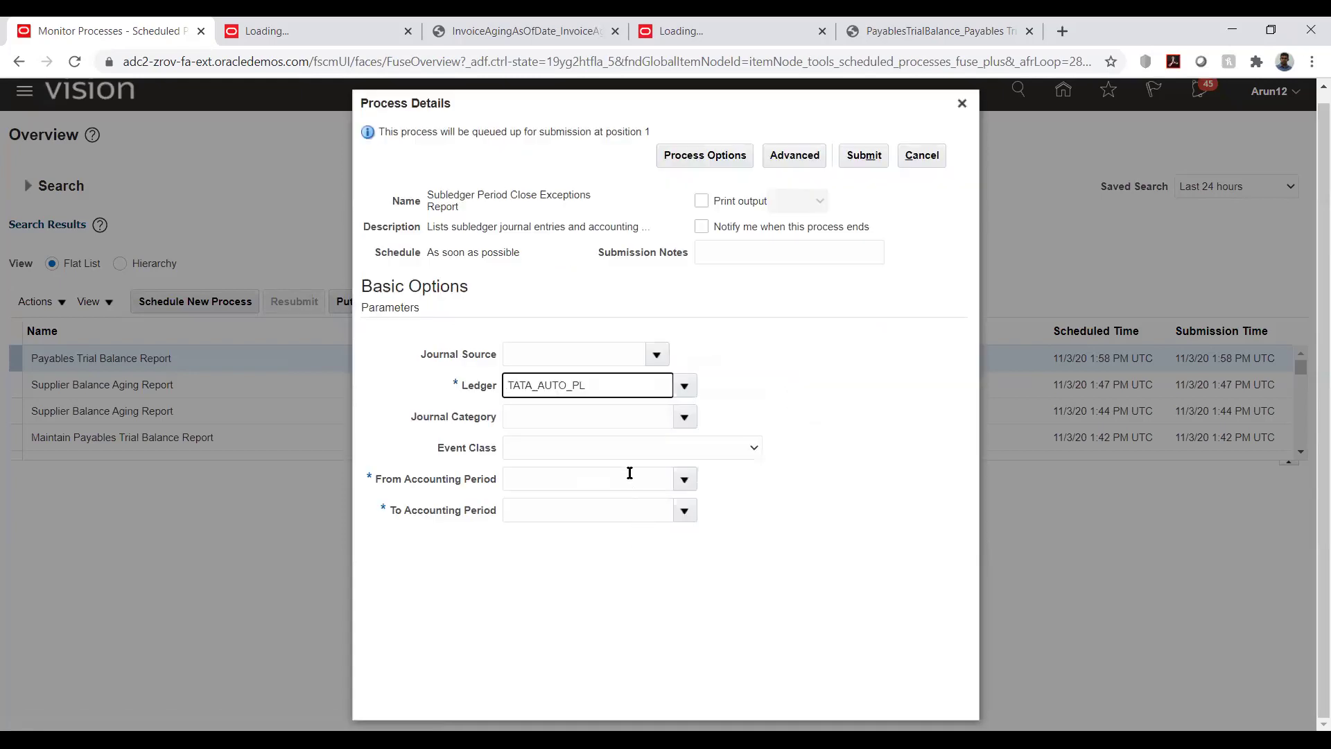
# Set the accounting period range from Oct-20 to Nov-20 and submit the Subledger Period Close Exceptions Report.
pyautogui.click(684, 481)
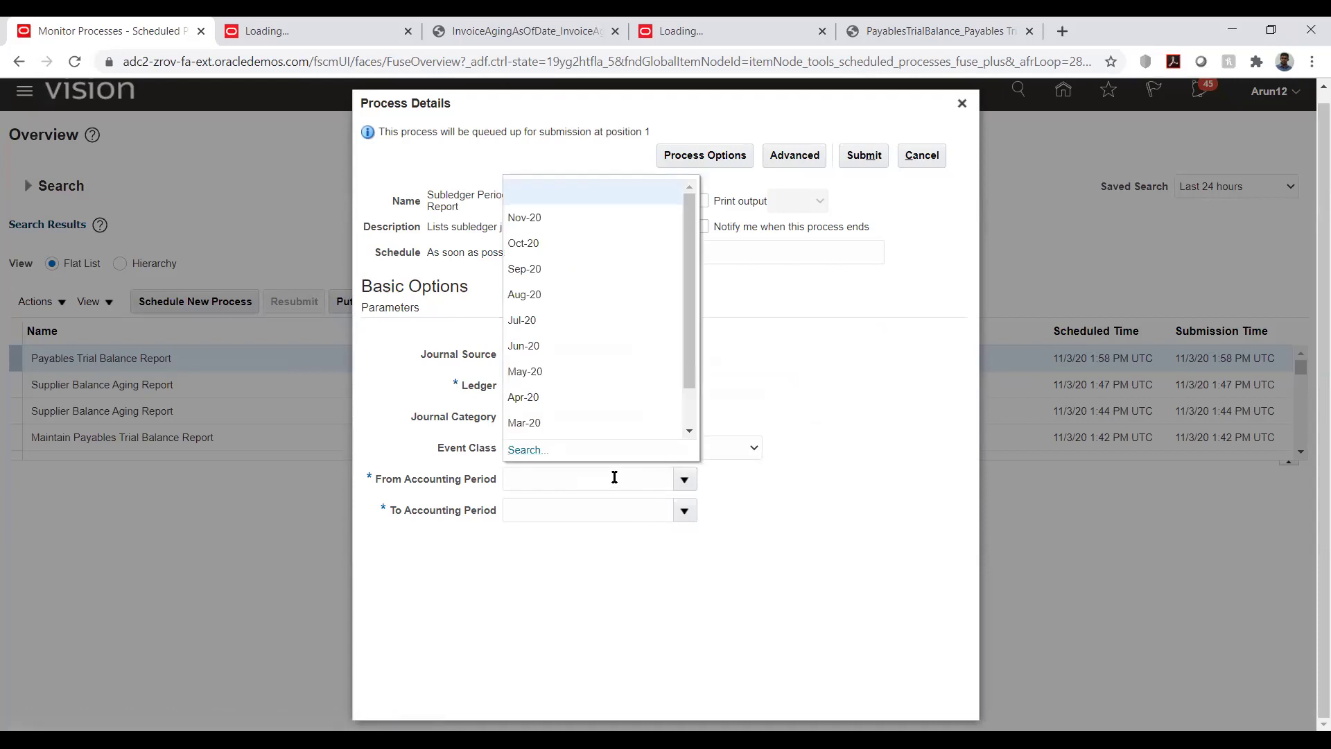
pyautogui.click(530, 245)
pyautogui.click(684, 511)
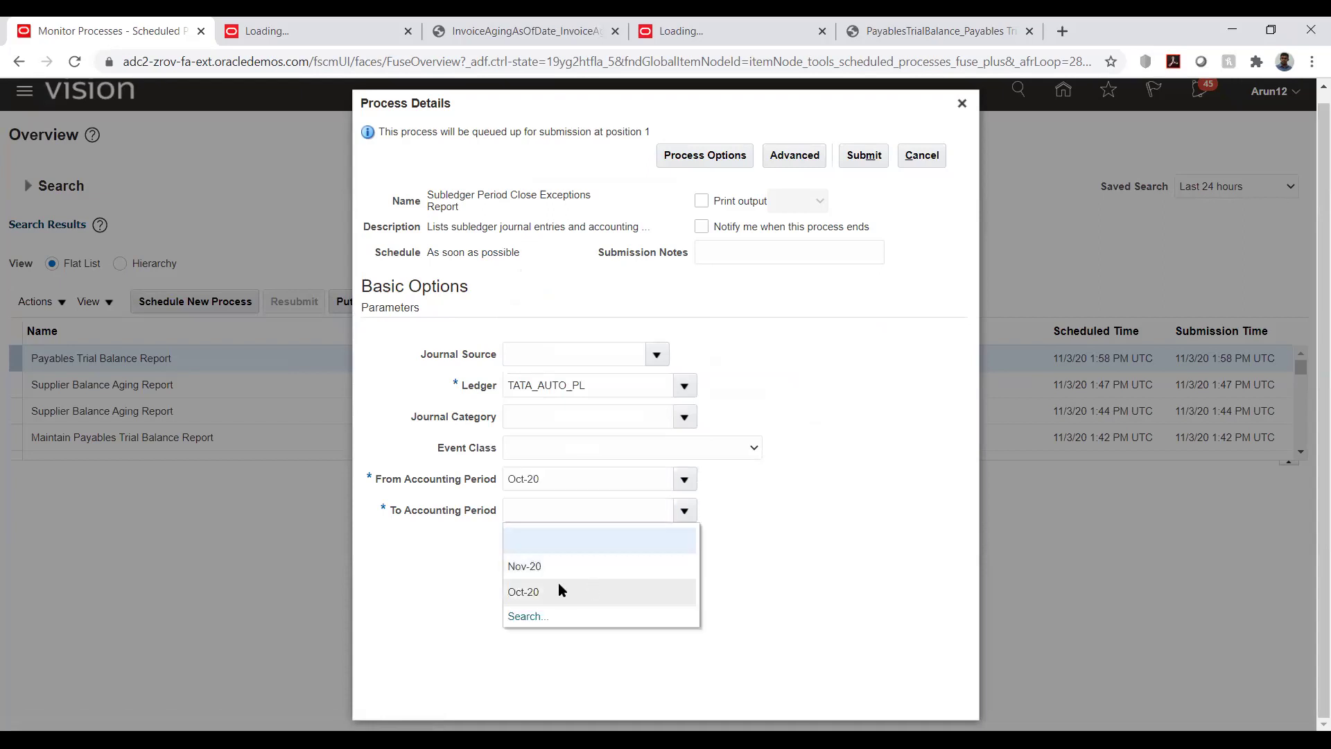
pyautogui.click(547, 565)
pyautogui.click(867, 155)
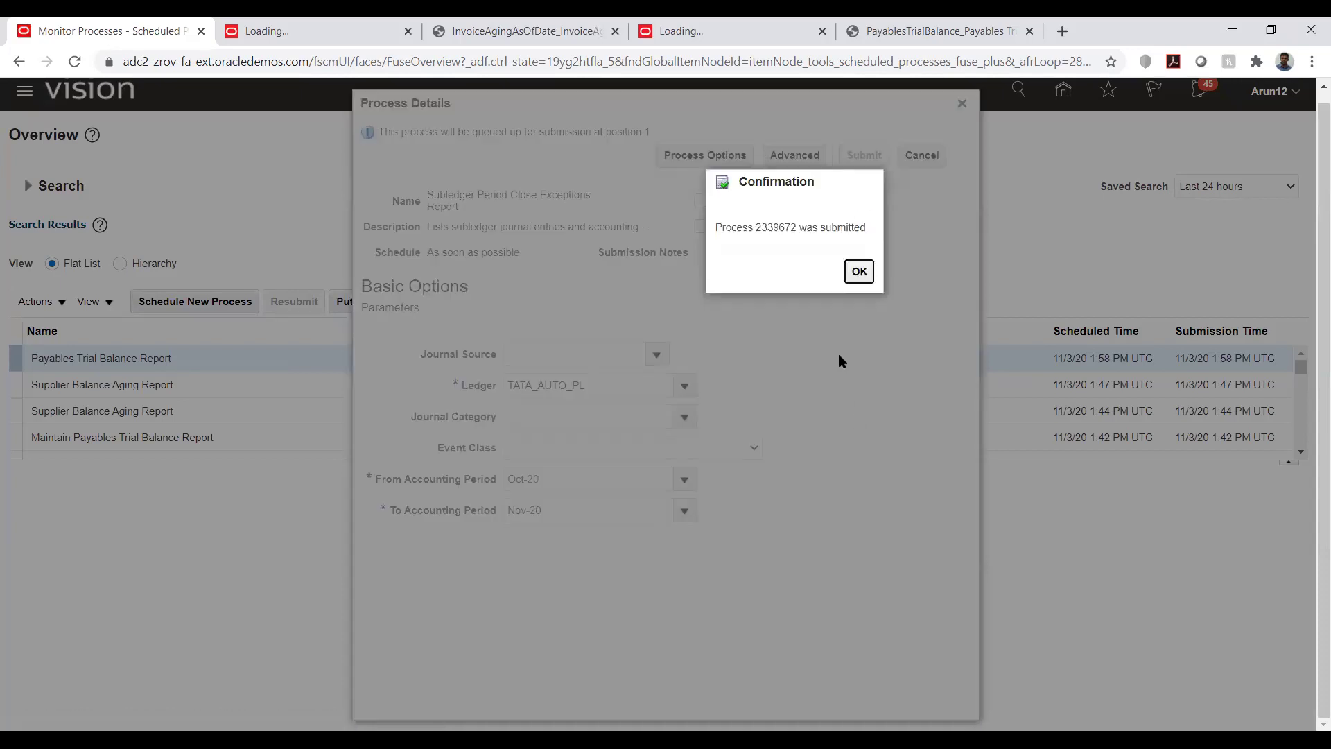
pyautogui.click(858, 271)
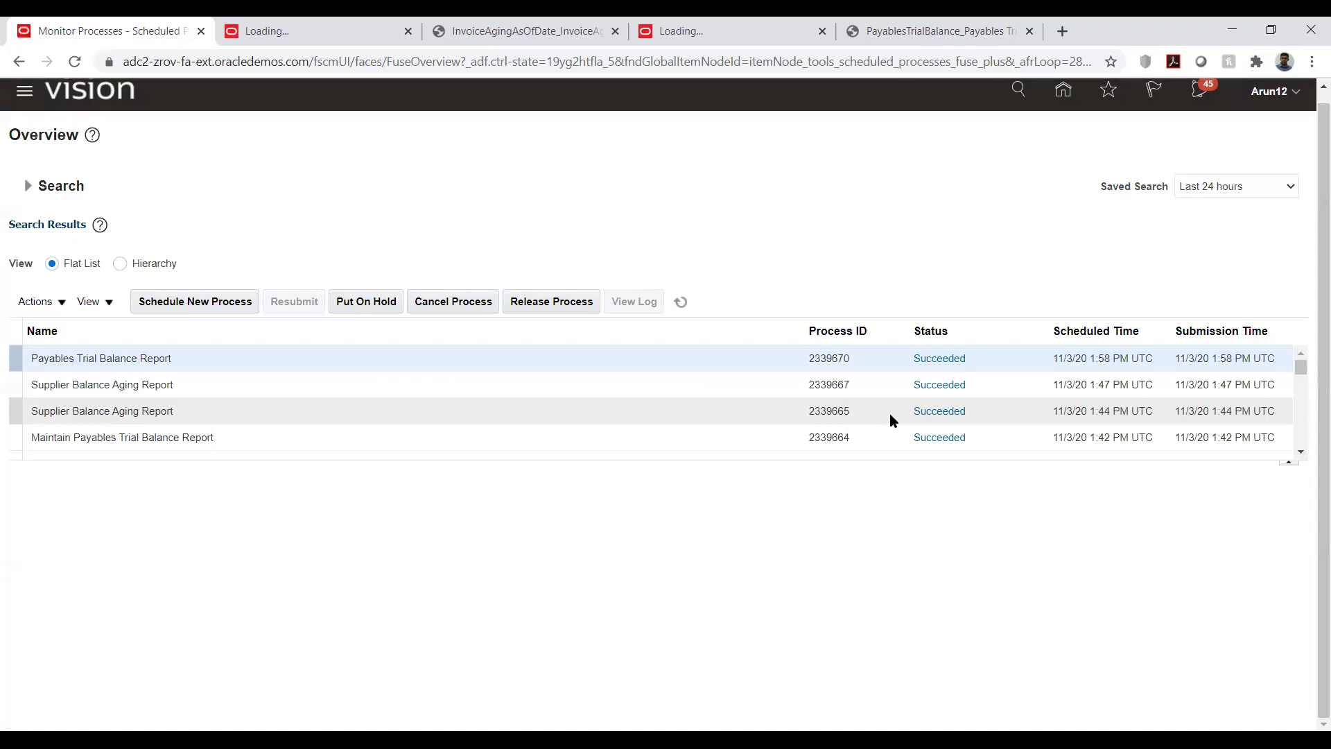
# Refresh the process list, republish the Subledger Period Close Exceptions Report output, and open the downloaded PDF.
pyautogui.click(681, 302)
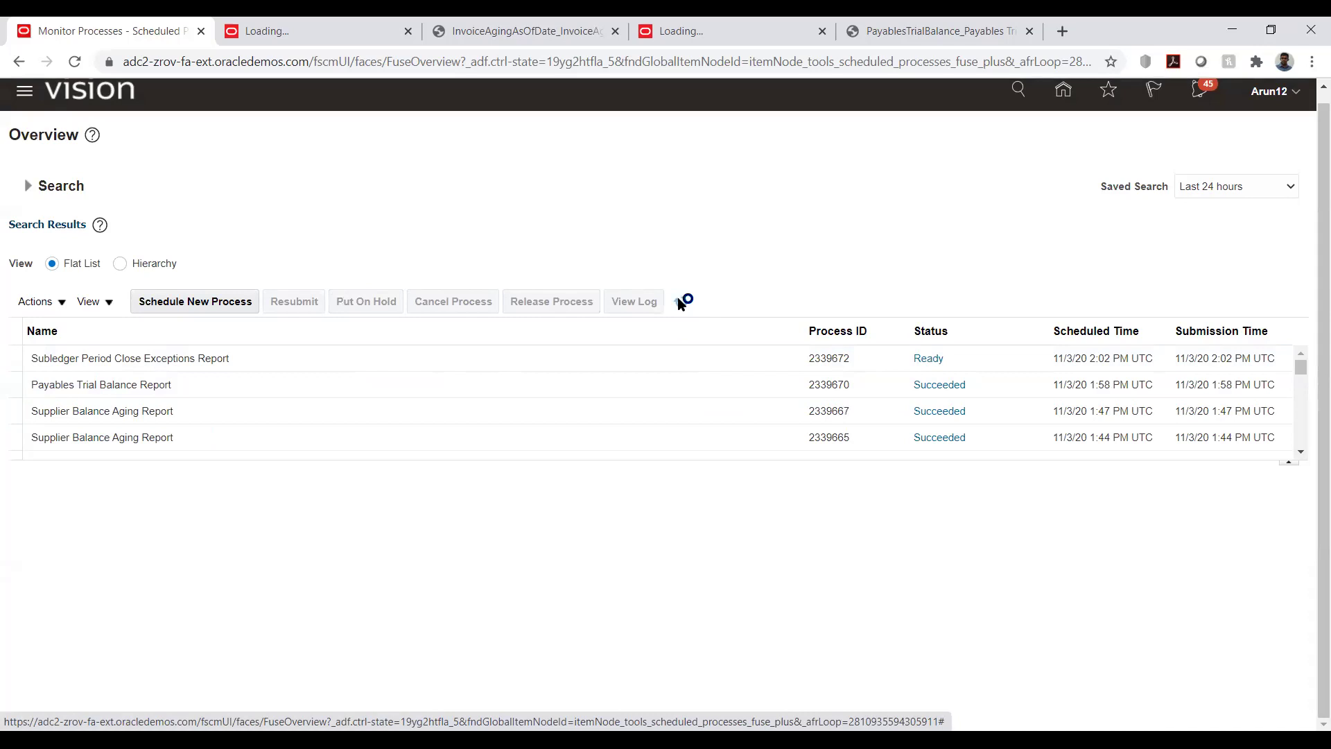
pyautogui.click(679, 303)
pyautogui.click(402, 359)
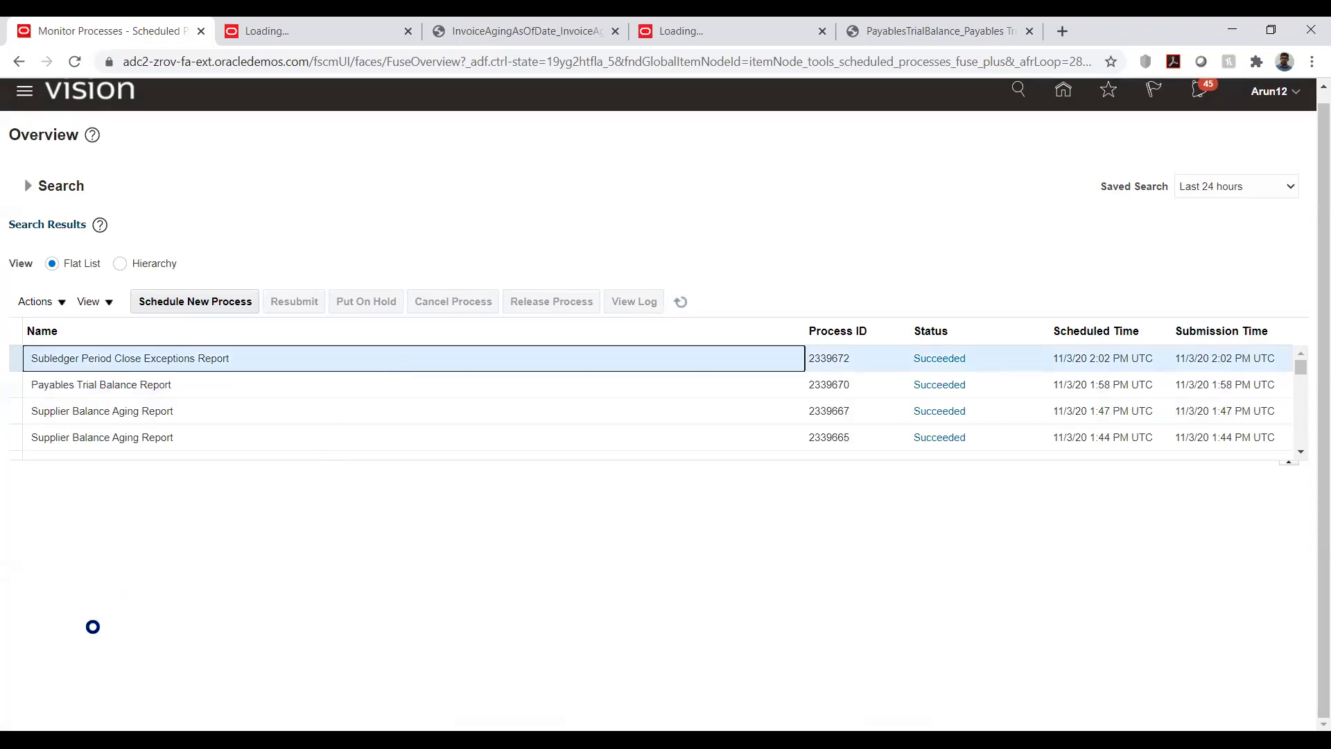
pyautogui.scroll(-2, 38, 514)
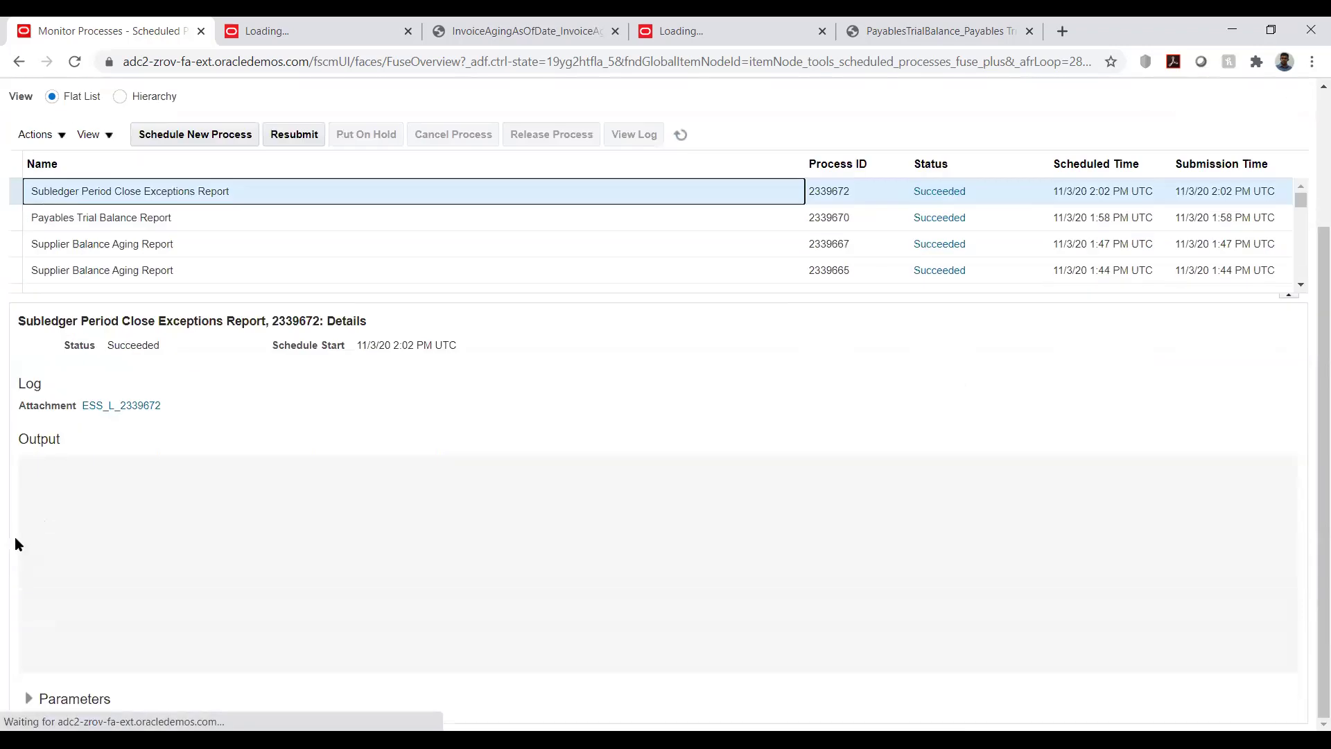
pyautogui.click(298, 525)
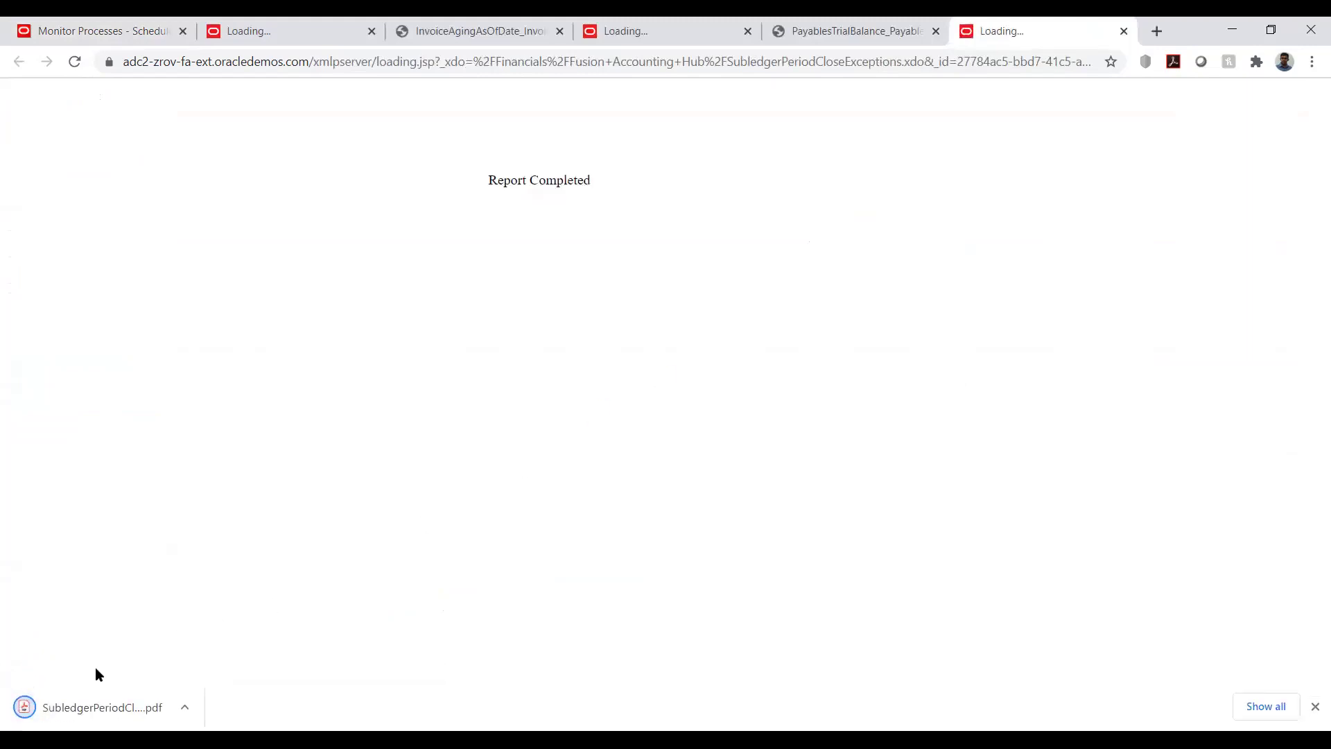
pyautogui.click(55, 708)
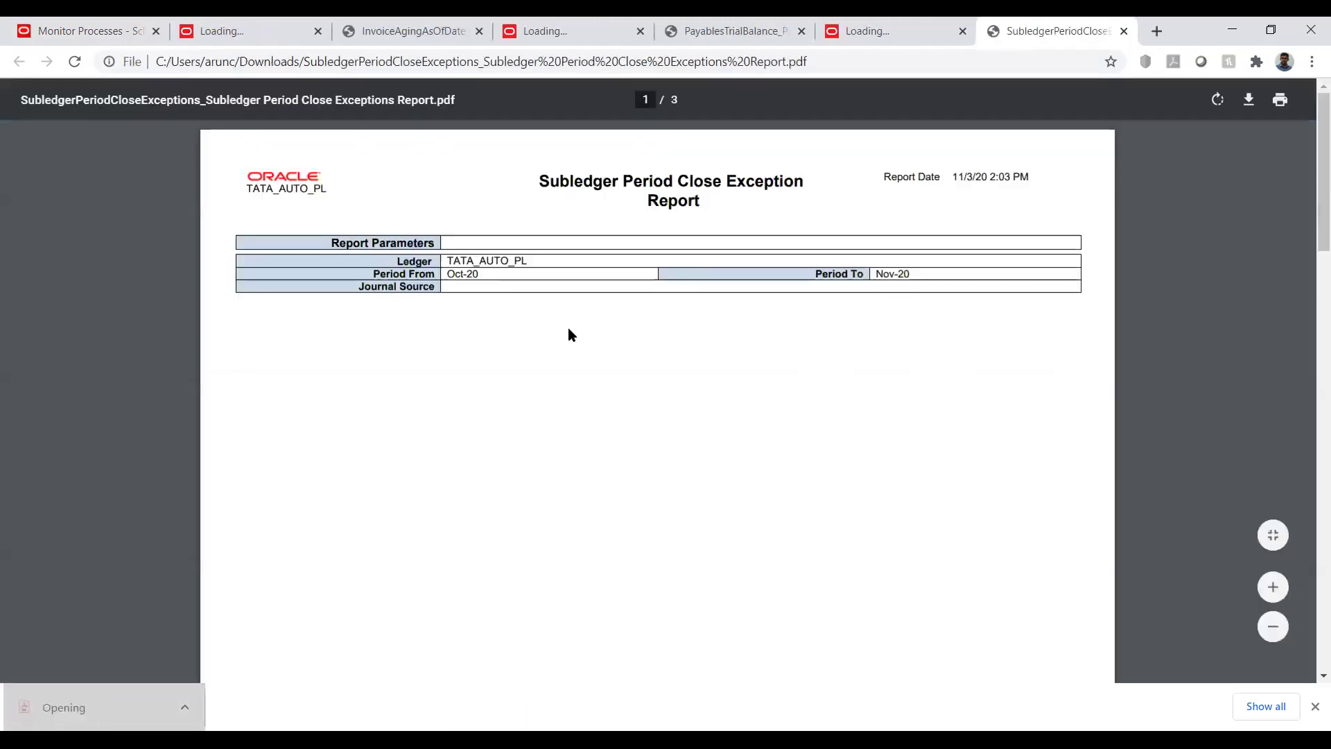
# Examine the Payables exception status in the report summary and the event date, event type and transaction number of the listed payments.
pyautogui.scroll(-10, 568, 332)
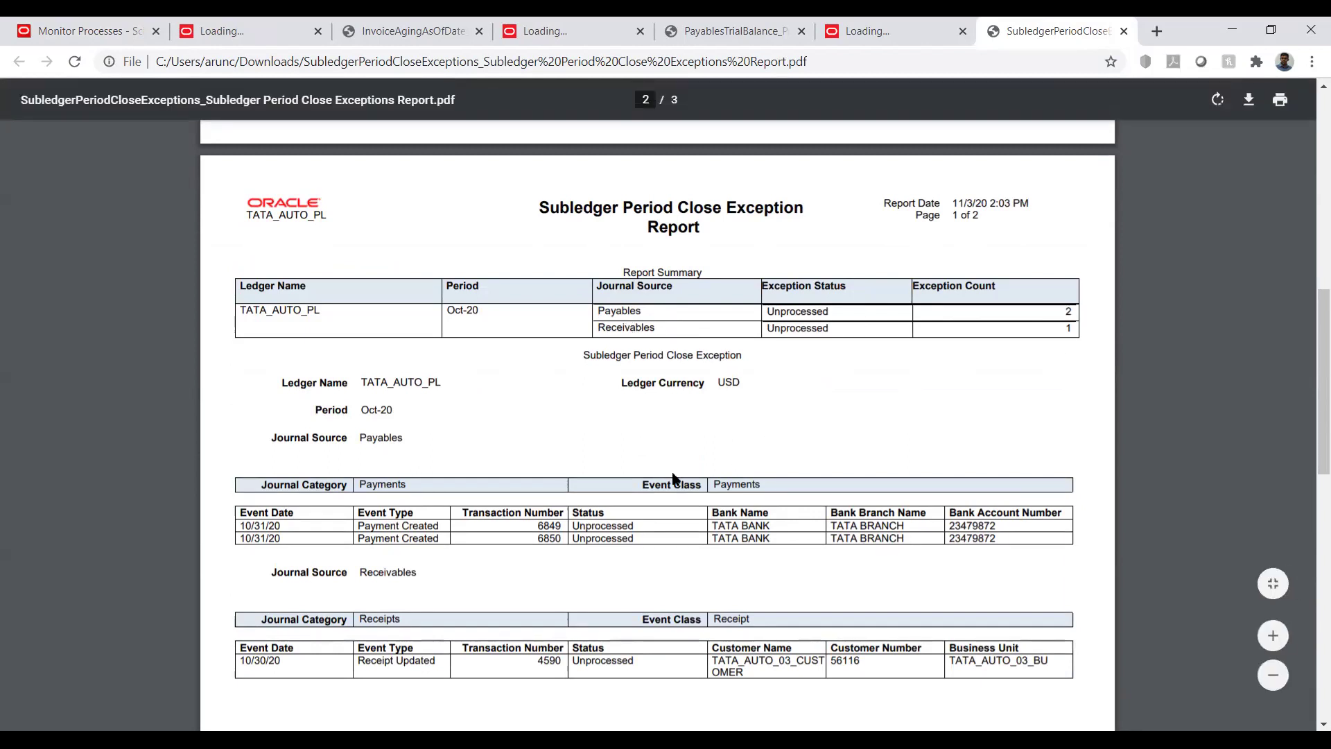
pyautogui.scroll(-3, 439, 410)
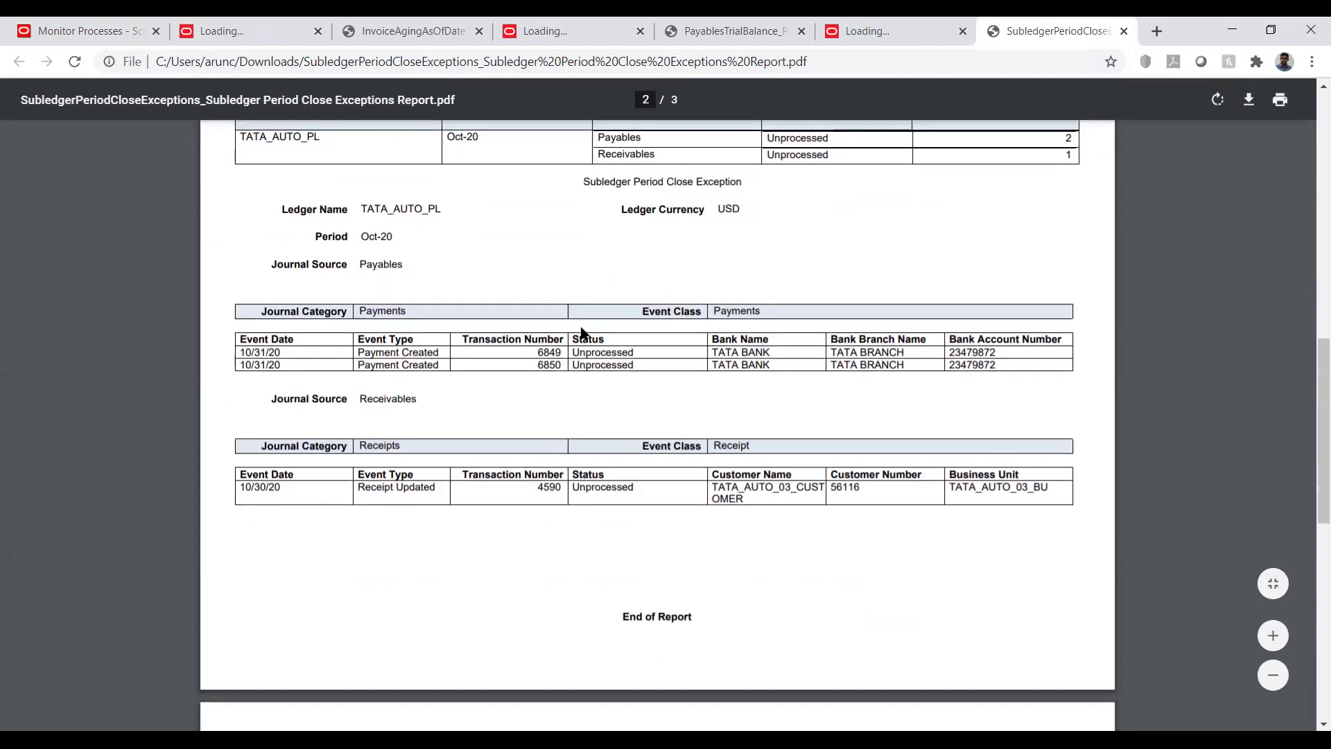
pyautogui.scroll(1, 694, 323)
pyautogui.scroll(1, 694, 323)
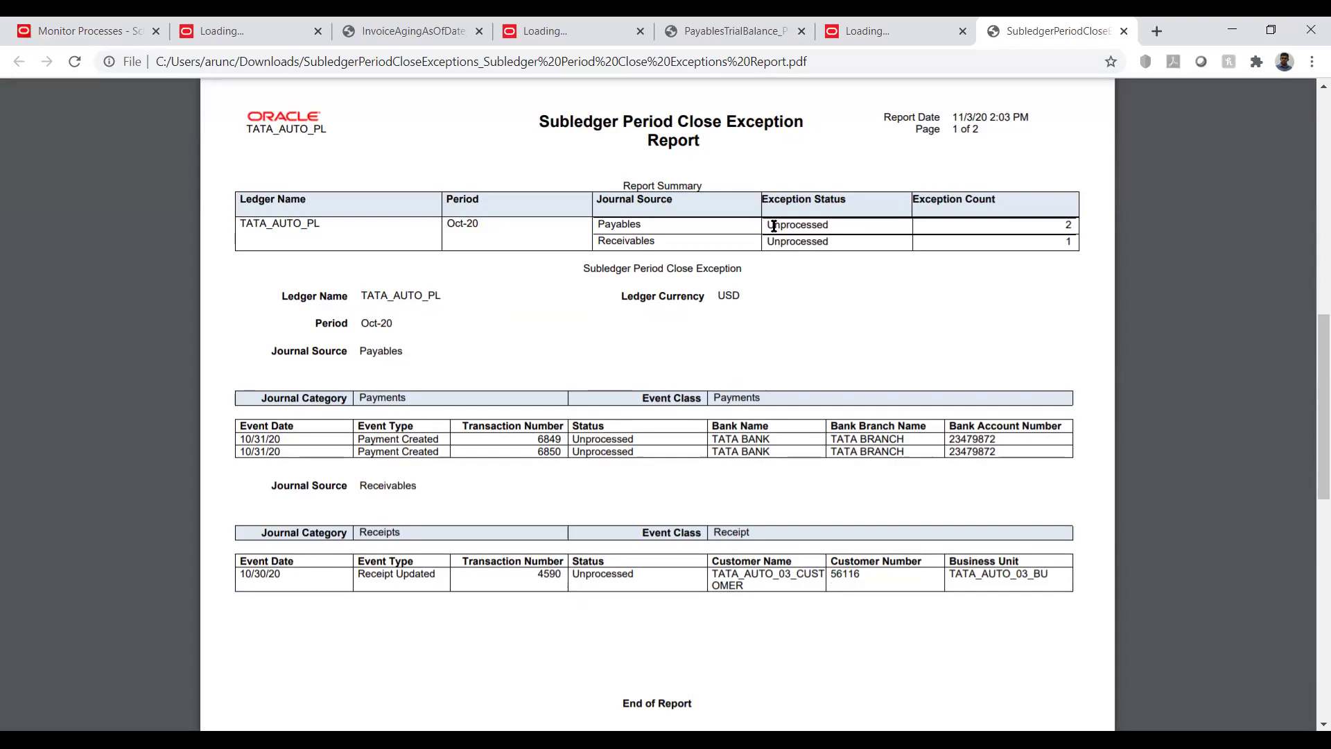
pyautogui.moveTo(767, 223); pyautogui.dragTo(843, 222)
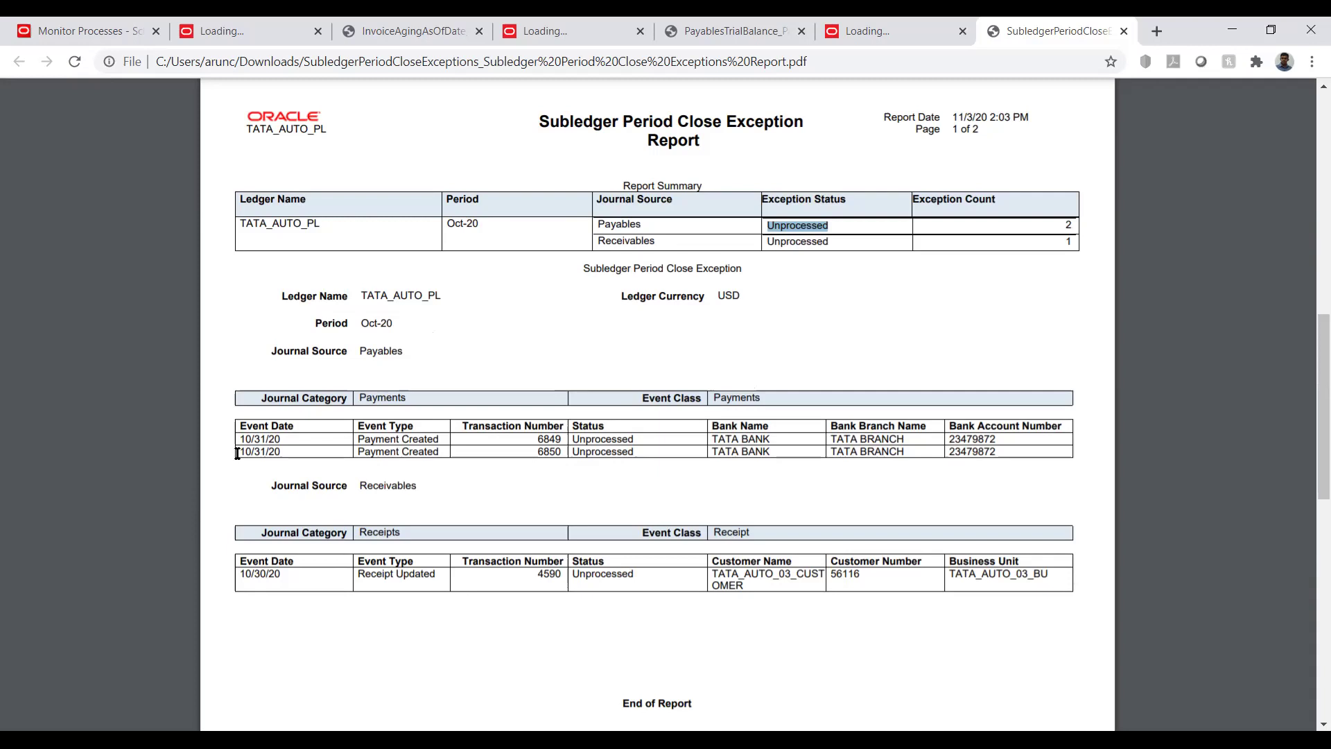
pyautogui.moveTo(241, 430); pyautogui.dragTo(366, 426)
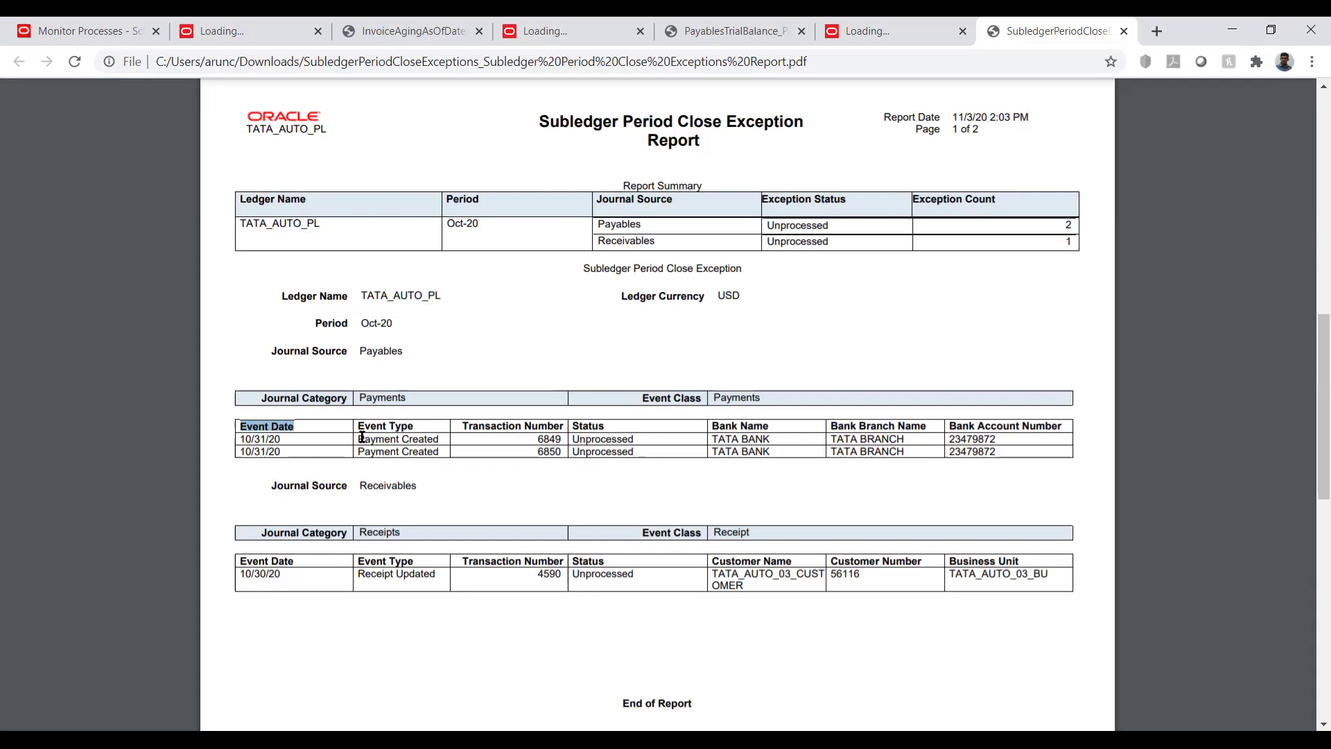
pyautogui.click(360, 437)
pyautogui.moveTo(360, 437); pyautogui.dragTo(441, 432)
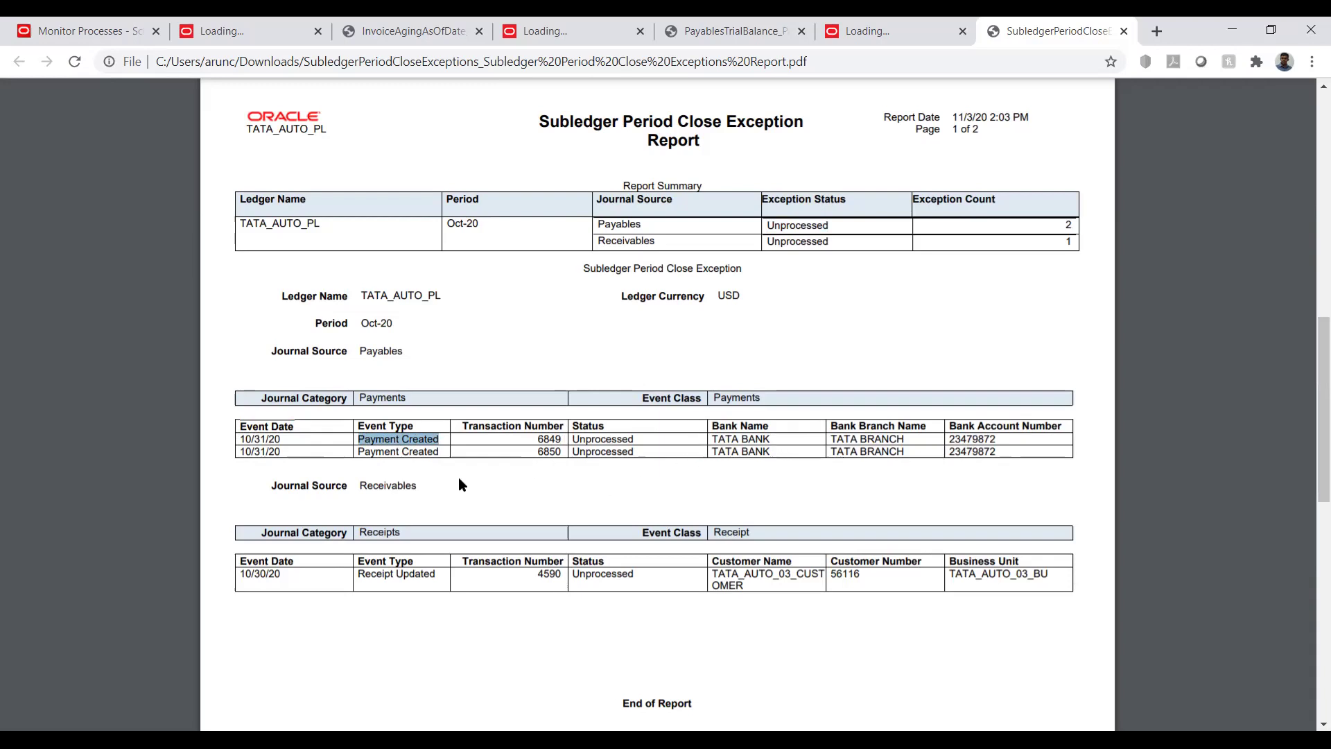
pyautogui.scroll(-1, 459, 478)
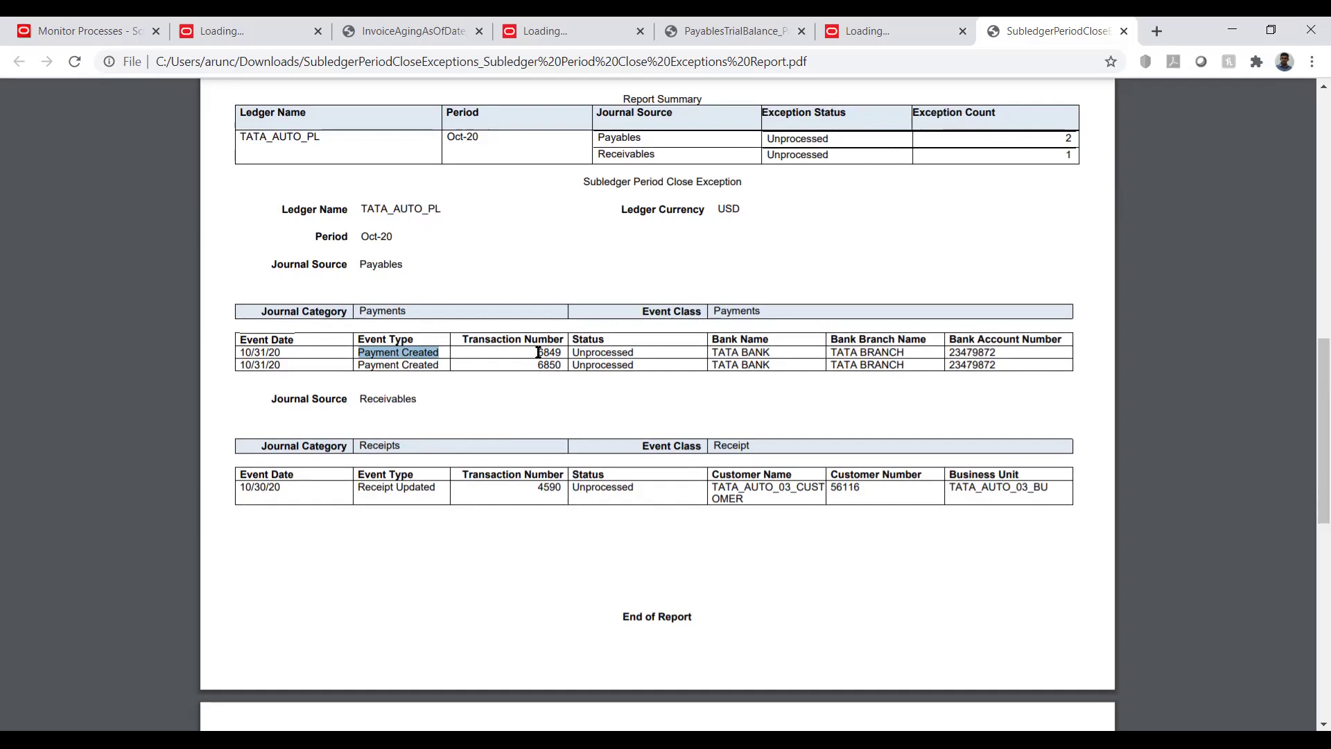
pyautogui.moveTo(538, 352); pyautogui.dragTo(559, 355)
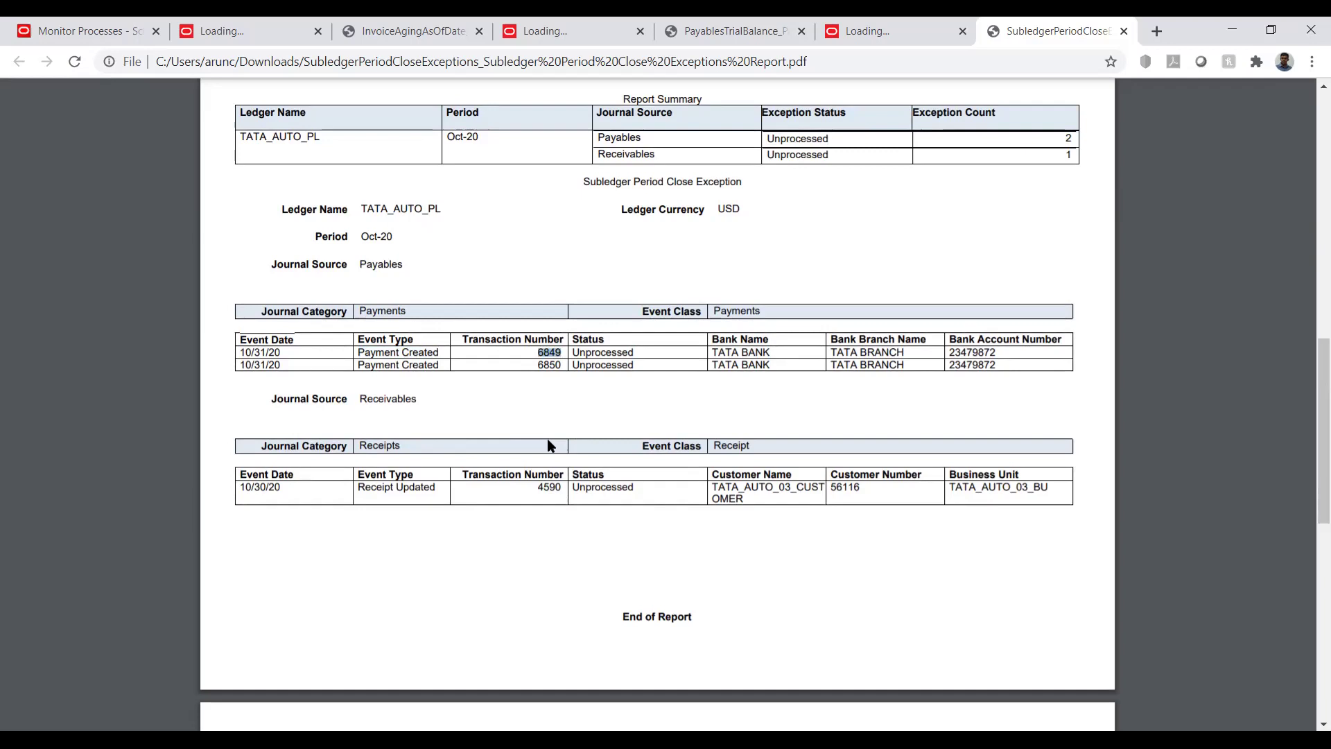
# Return to the Oracle applications home page, open the Payments work area, and refresh the payment process requests requiring attention.
pyautogui.click(97, 31)
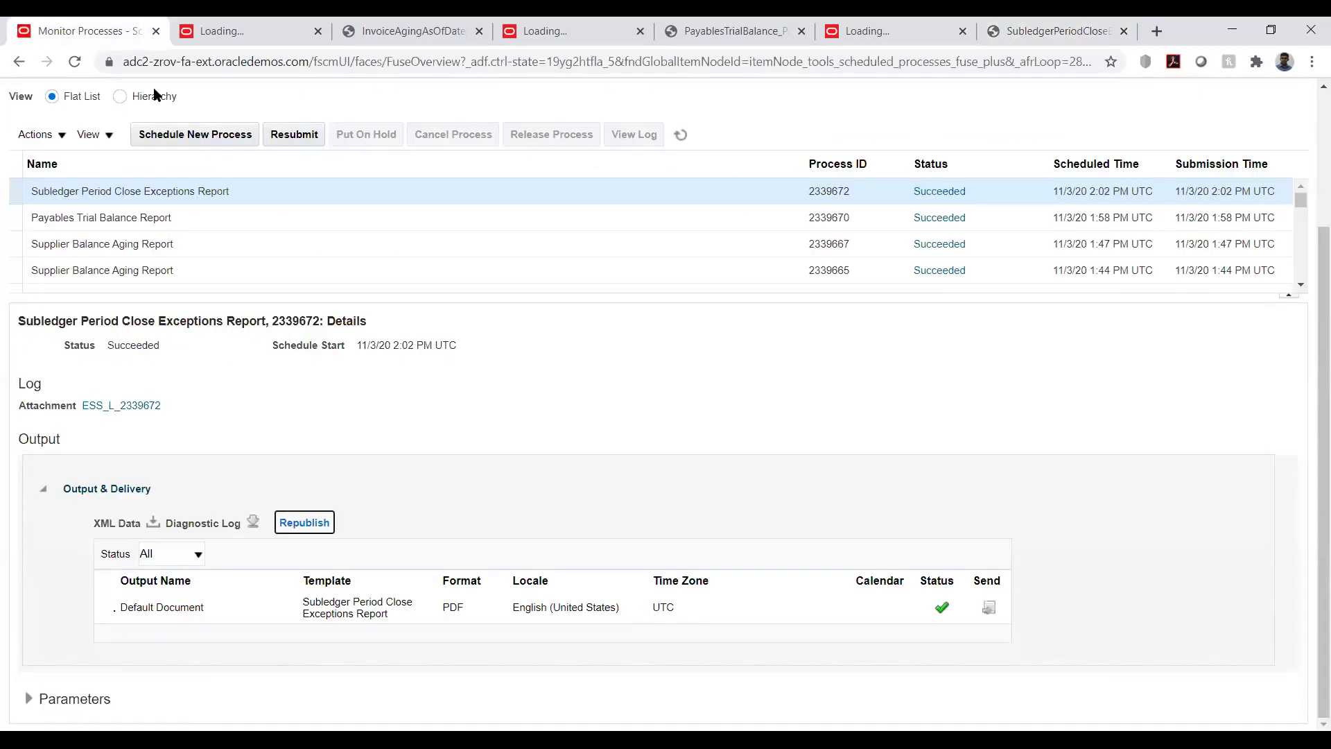
pyautogui.scroll(3, 1192, 257)
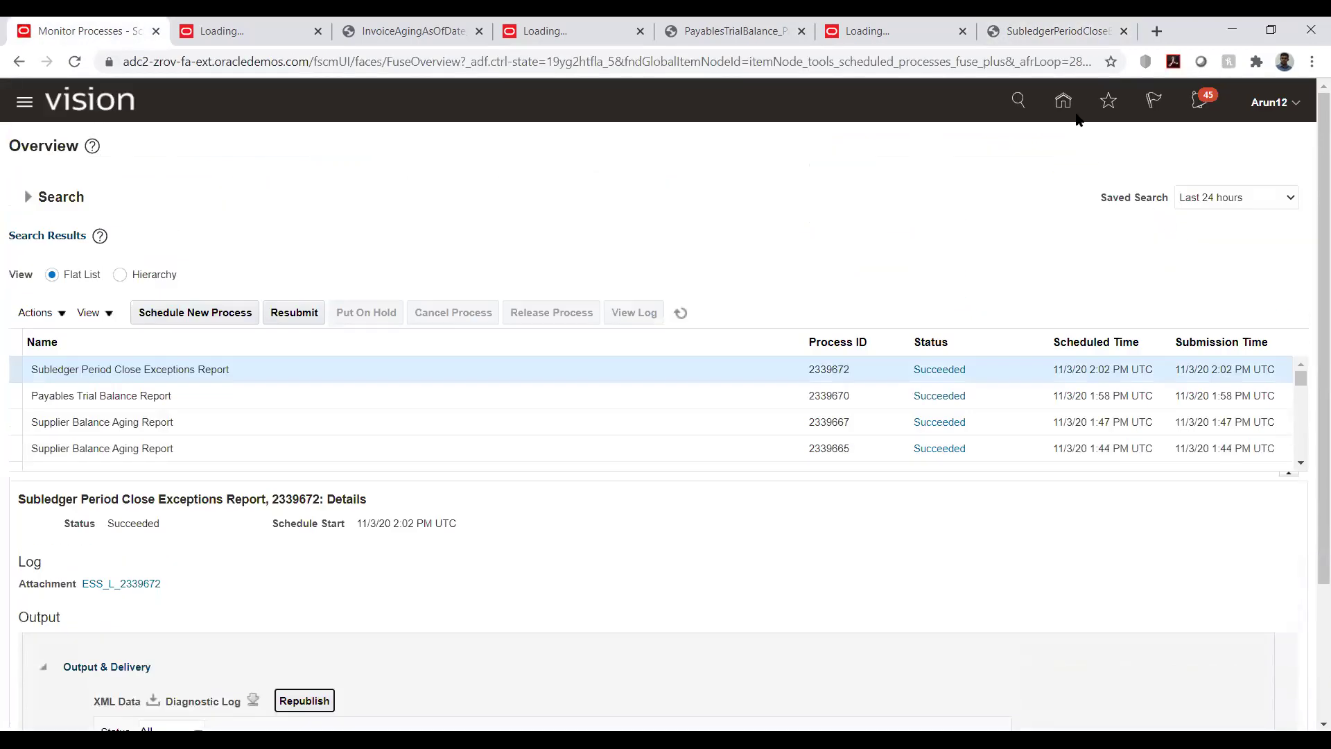
pyautogui.click(1064, 104)
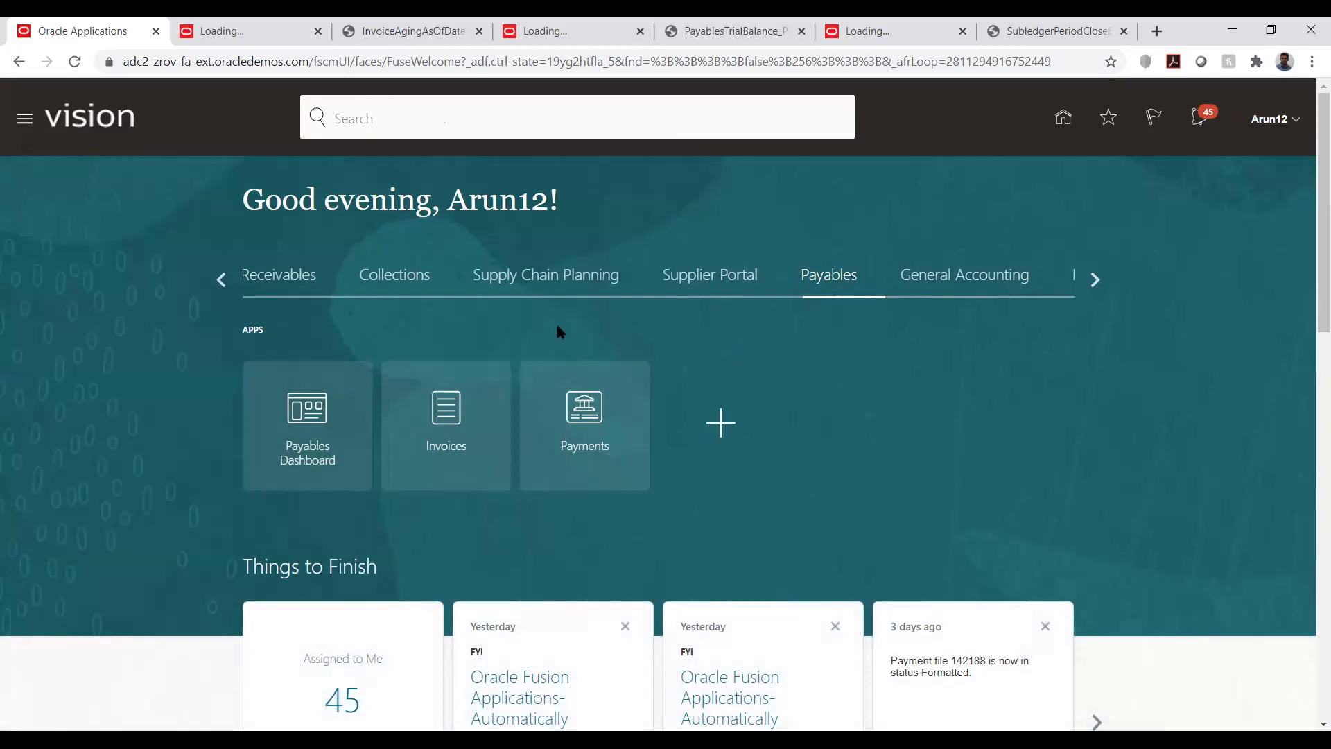
pyautogui.click(595, 411)
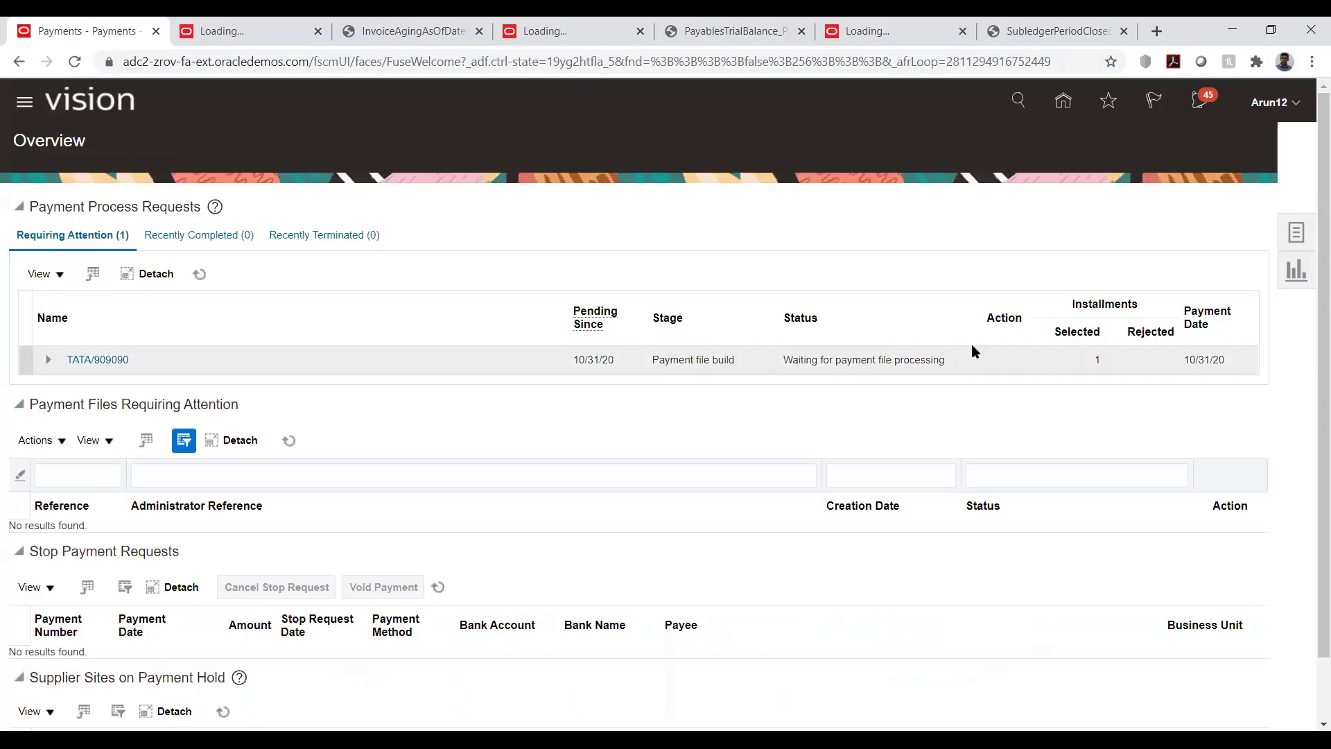
pyautogui.click(739, 365)
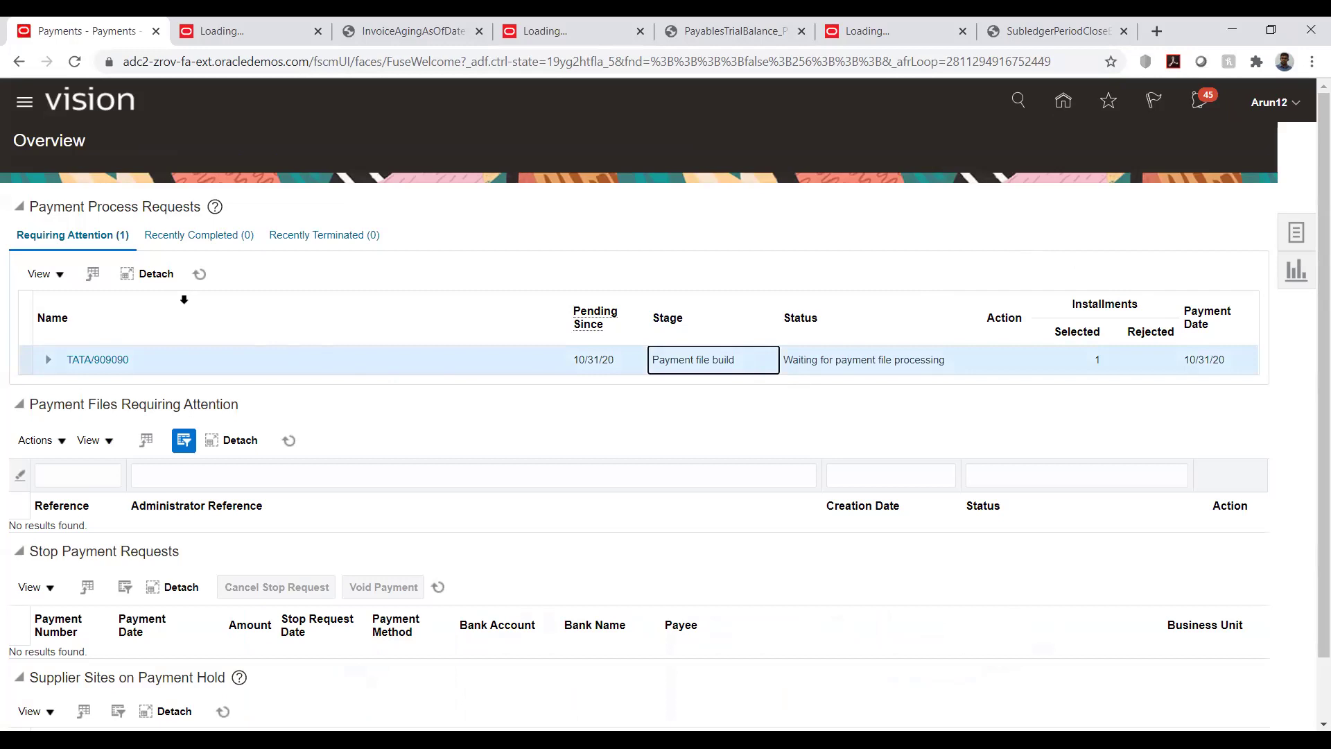
pyautogui.click(200, 274)
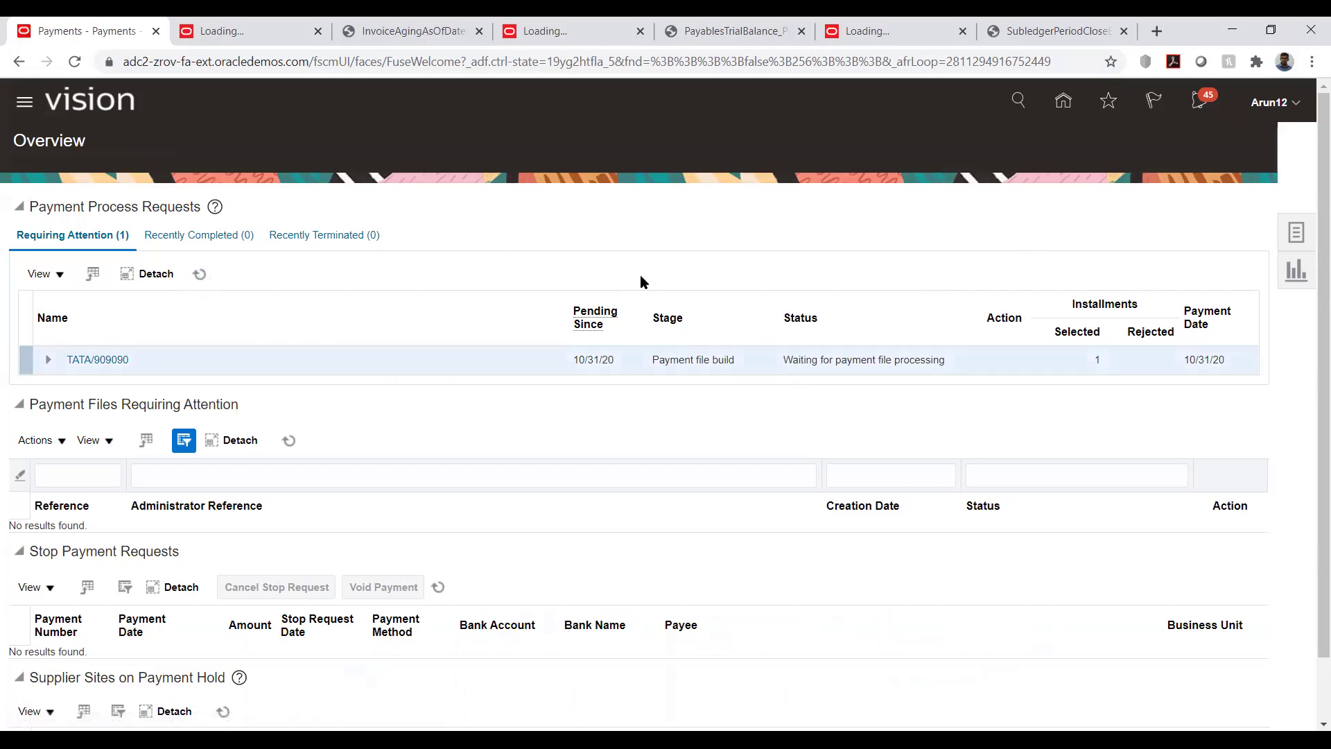
pyautogui.click(855, 361)
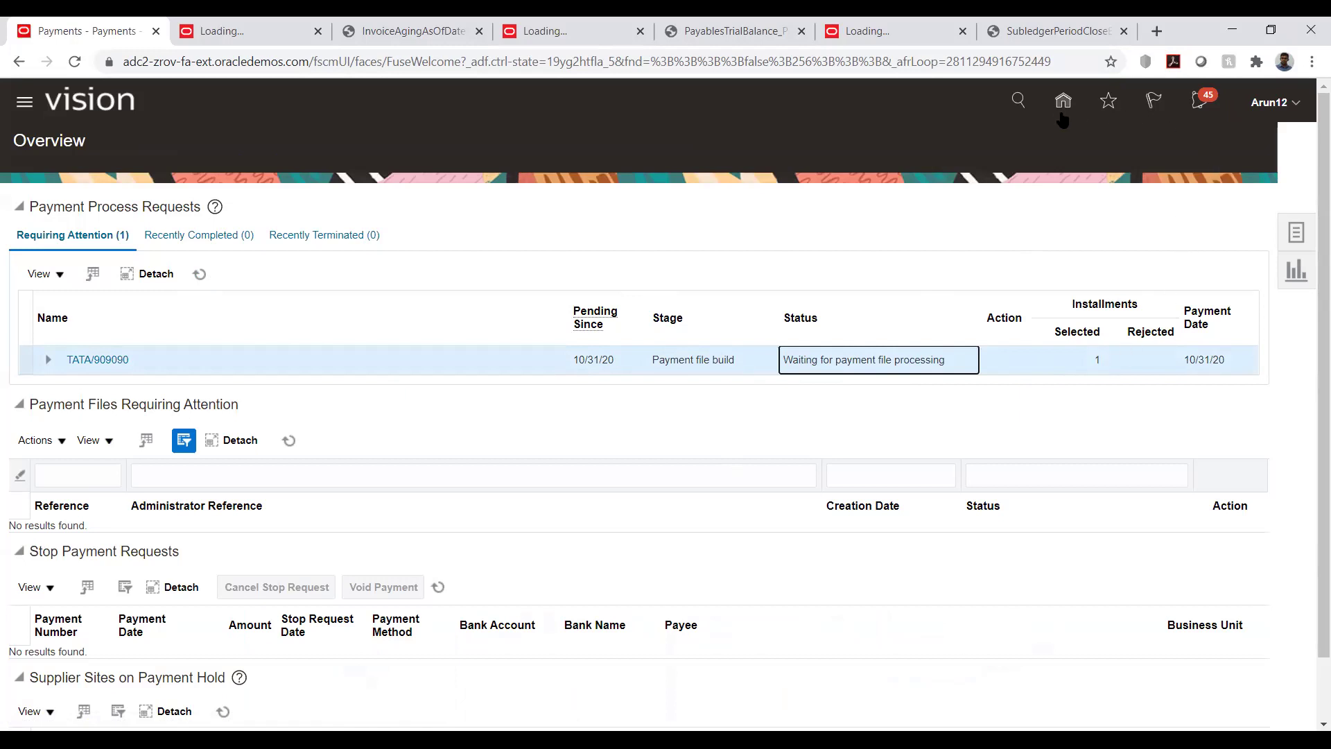
# Search for payment number 6849 in Manage Payments and open that payment's record.
pyautogui.click(1300, 234)
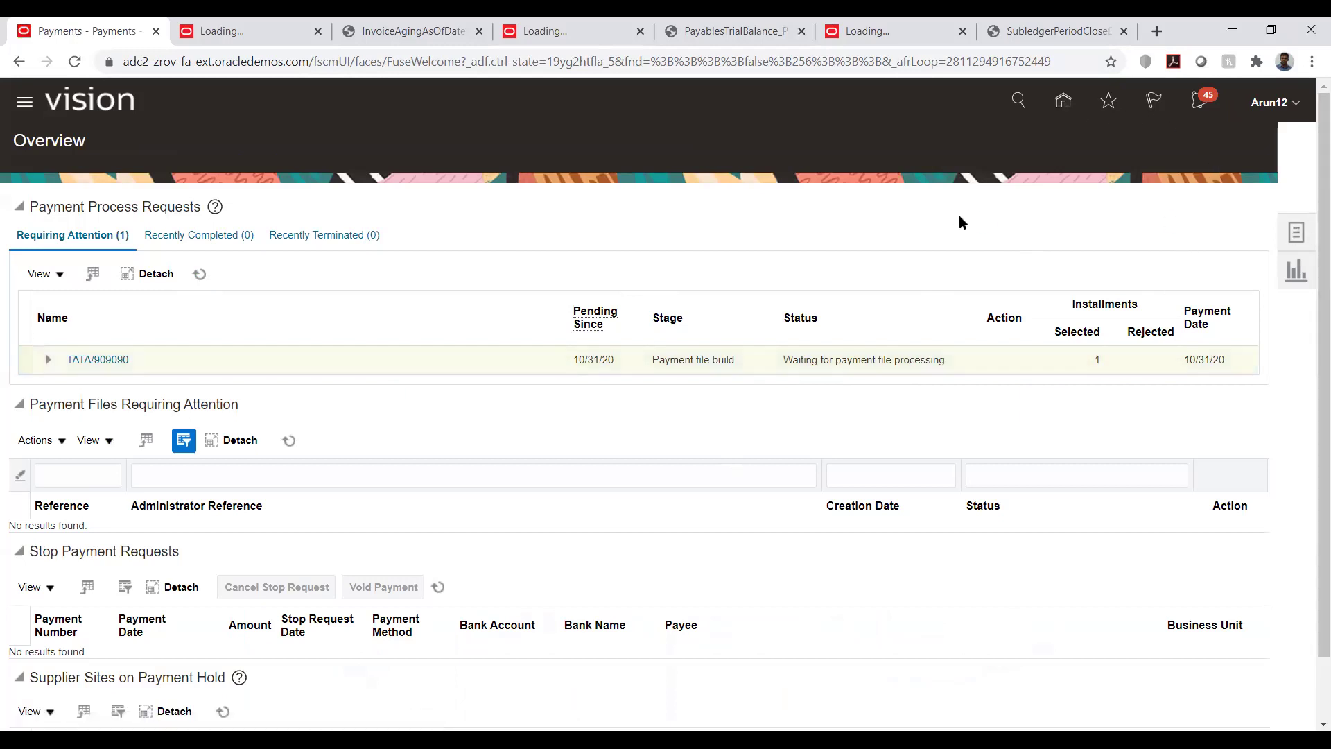
pyautogui.click(1153, 238)
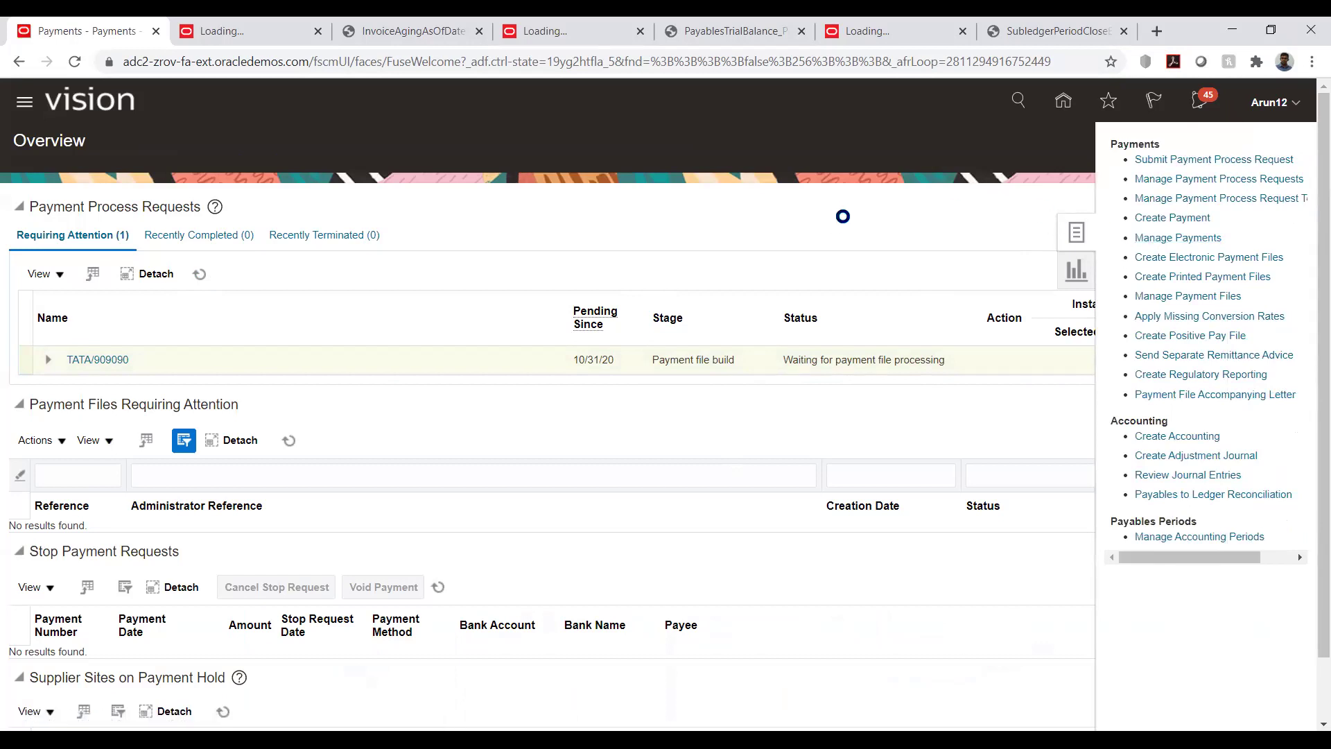
pyautogui.click(384, 317)
pyautogui.write('6849')
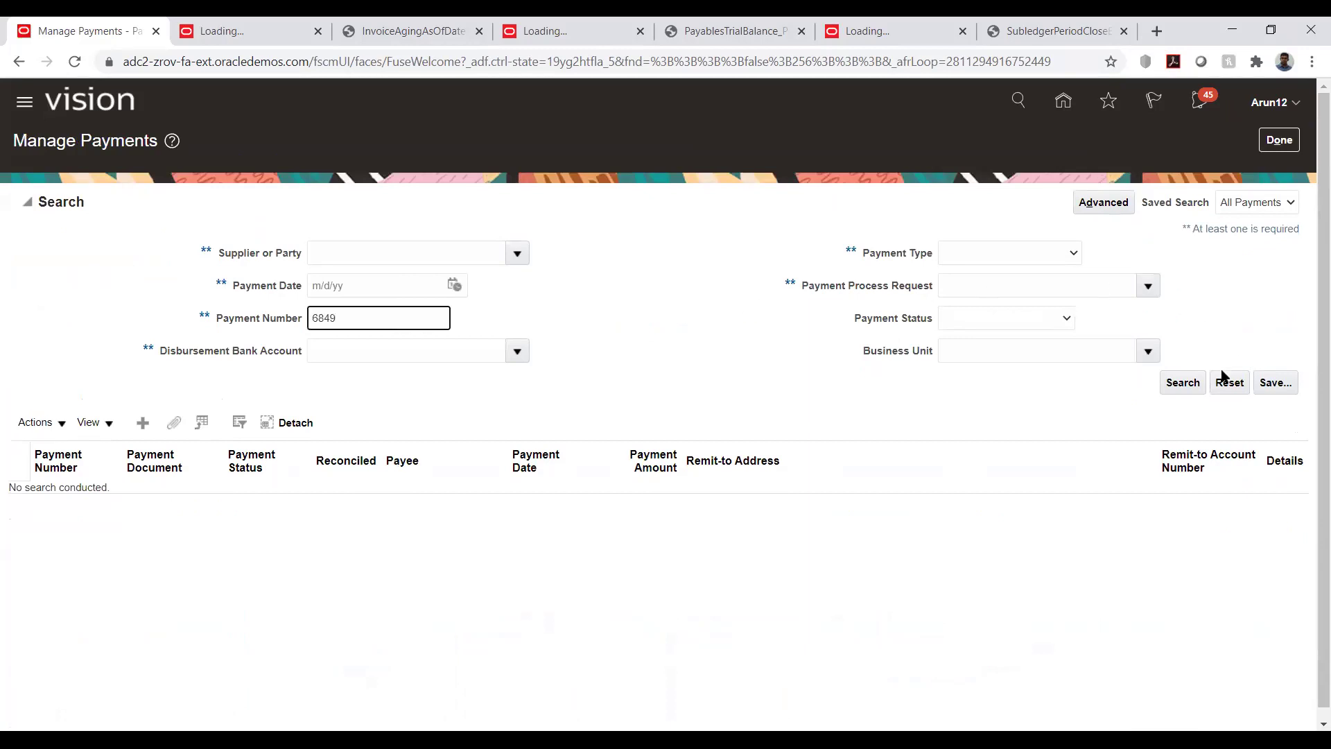
pyautogui.click(1185, 381)
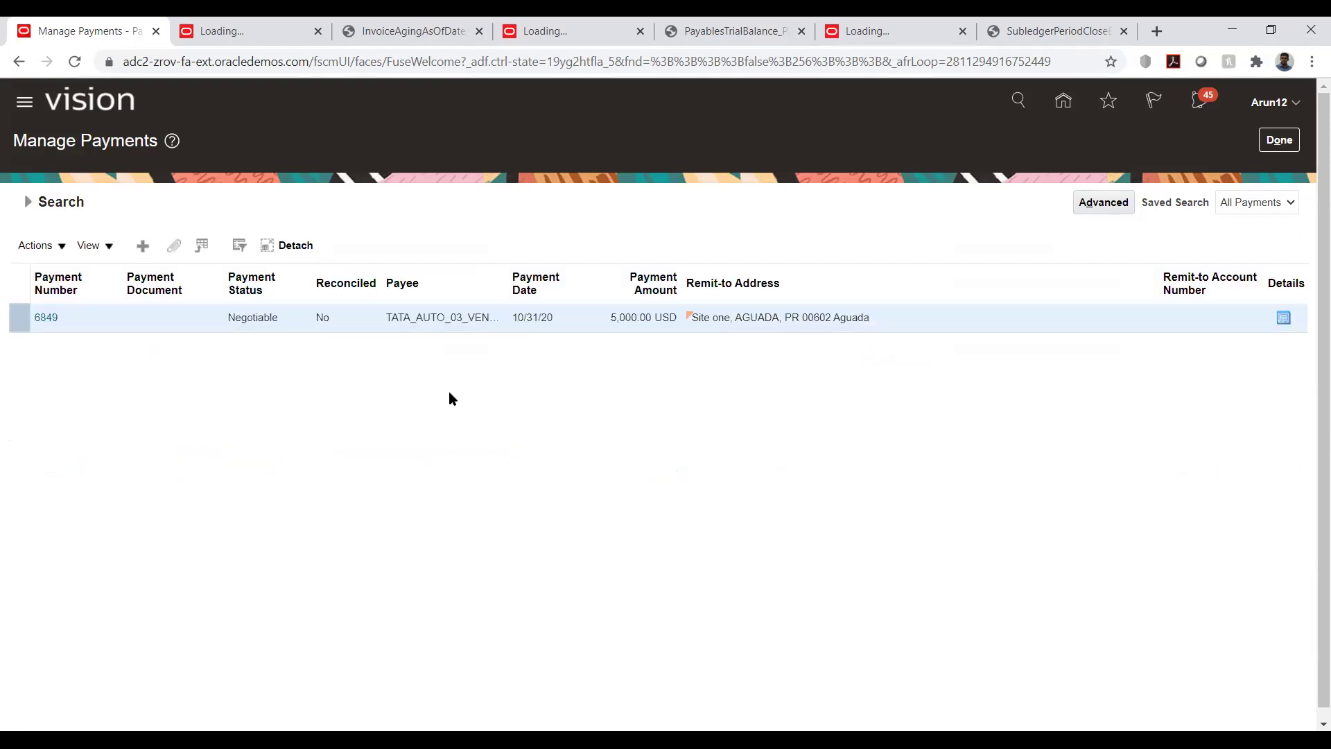
pyautogui.click(43, 318)
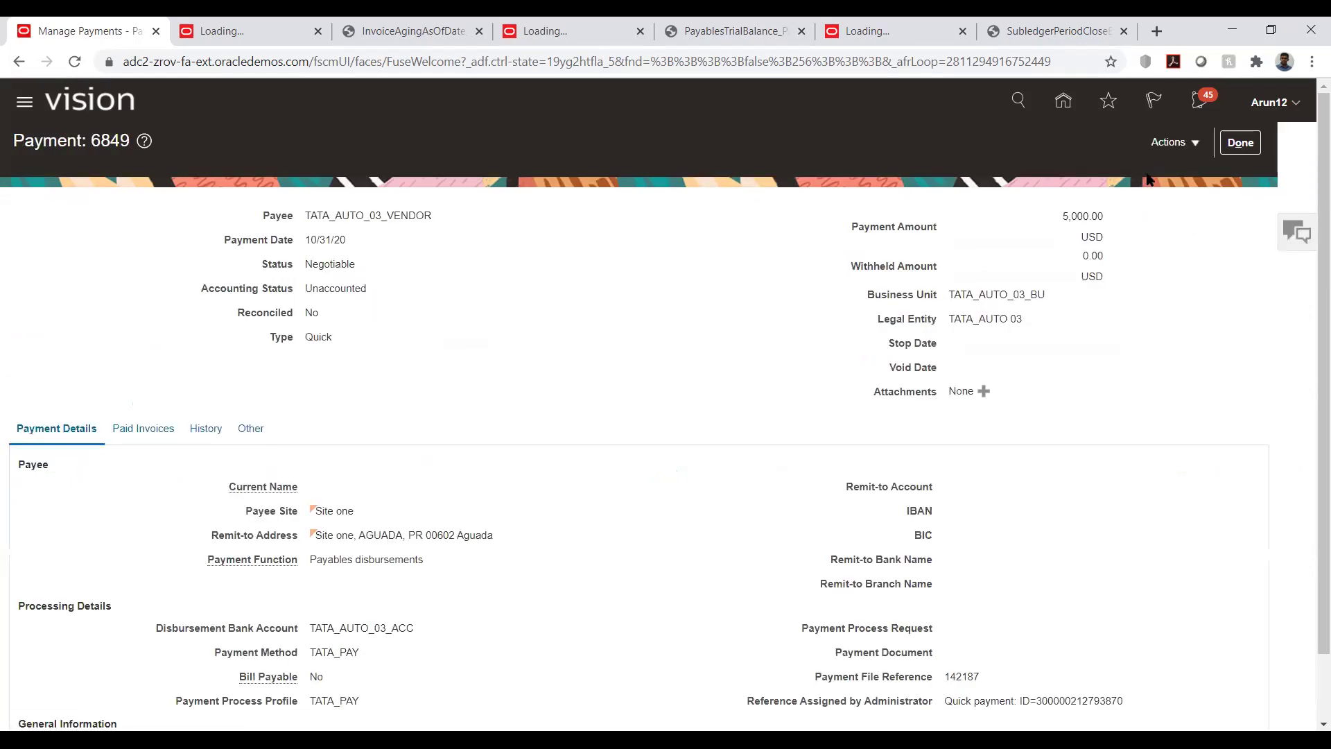
# Post payment 6849 to the ledger, review its accounting lines, and return to the payment record.
pyautogui.click(1171, 143)
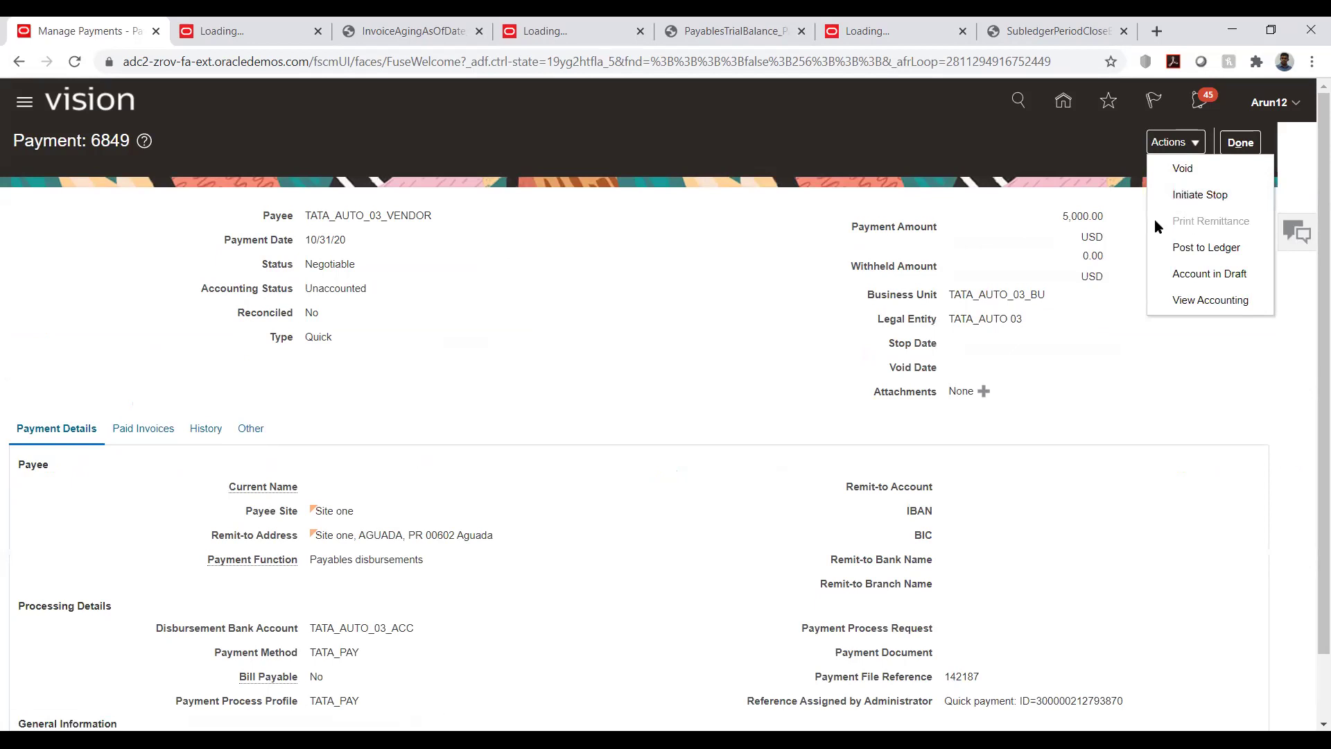
pyautogui.click(1199, 254)
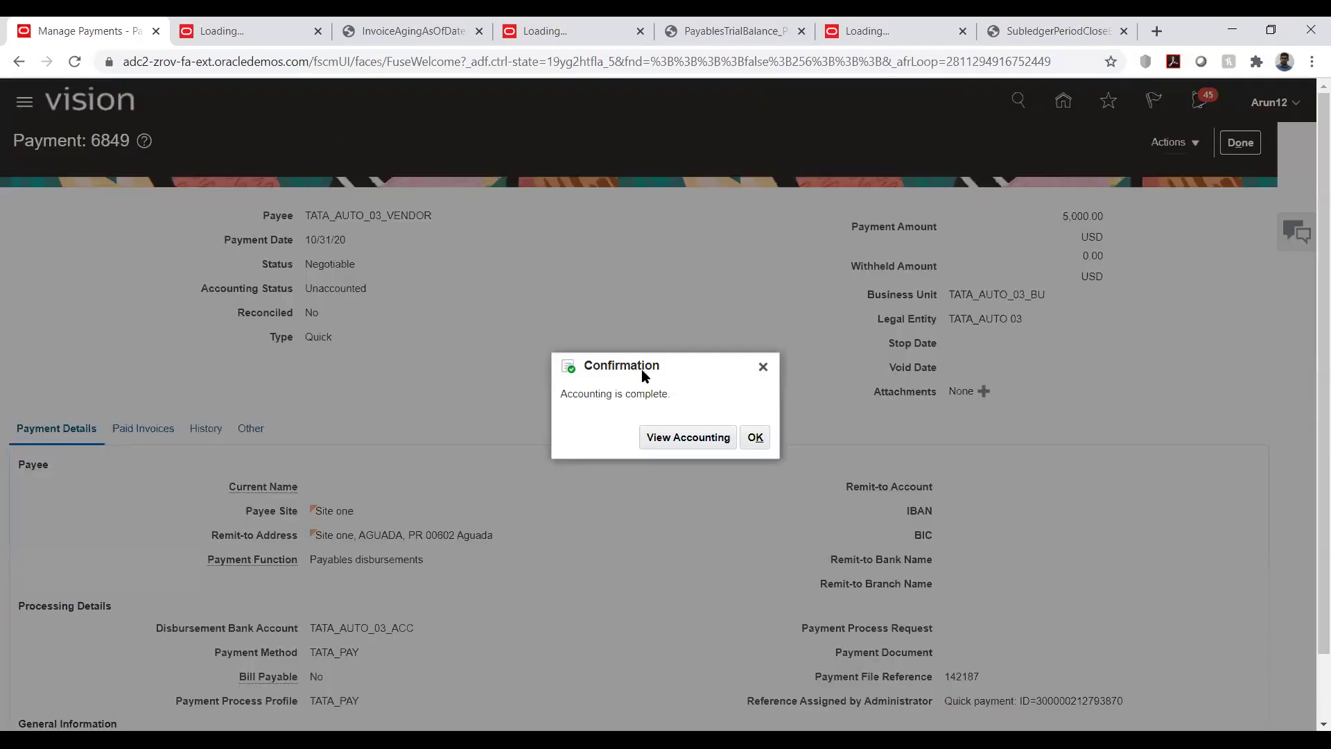
pyautogui.press('Return')
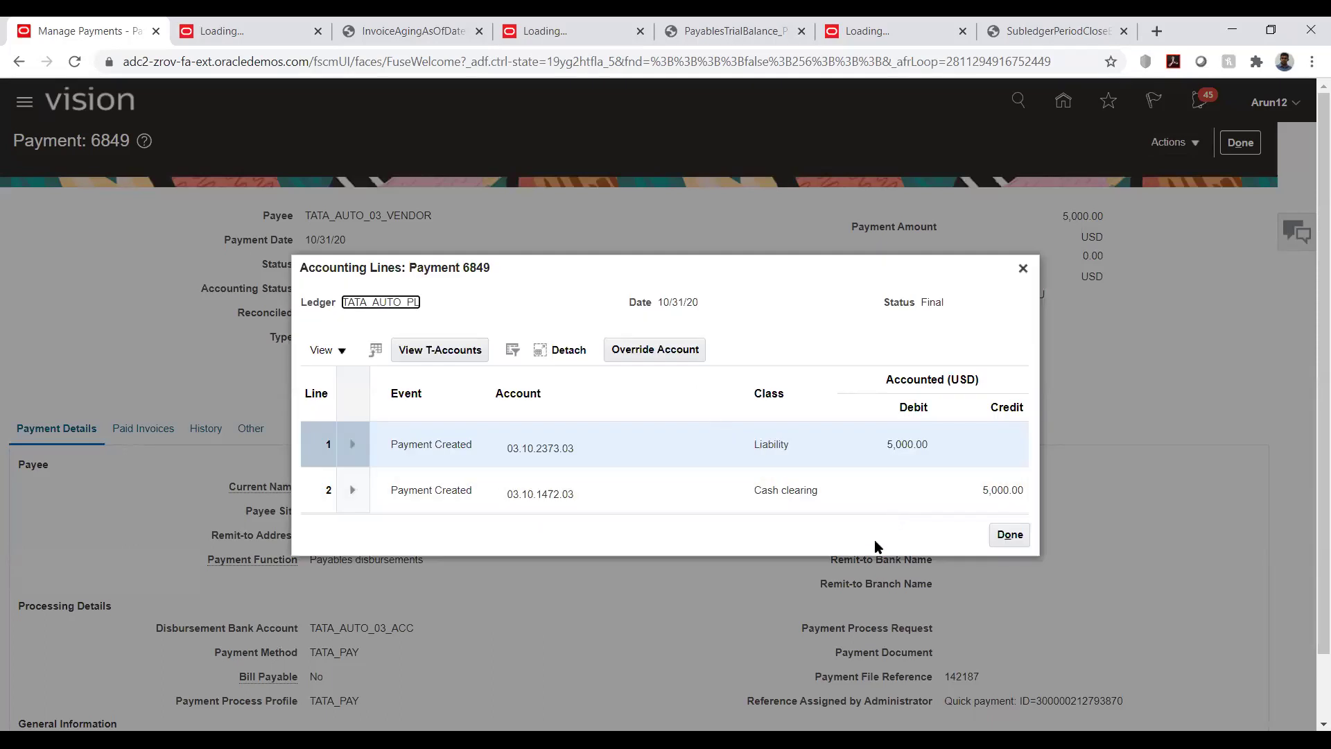
pyautogui.click(1022, 531)
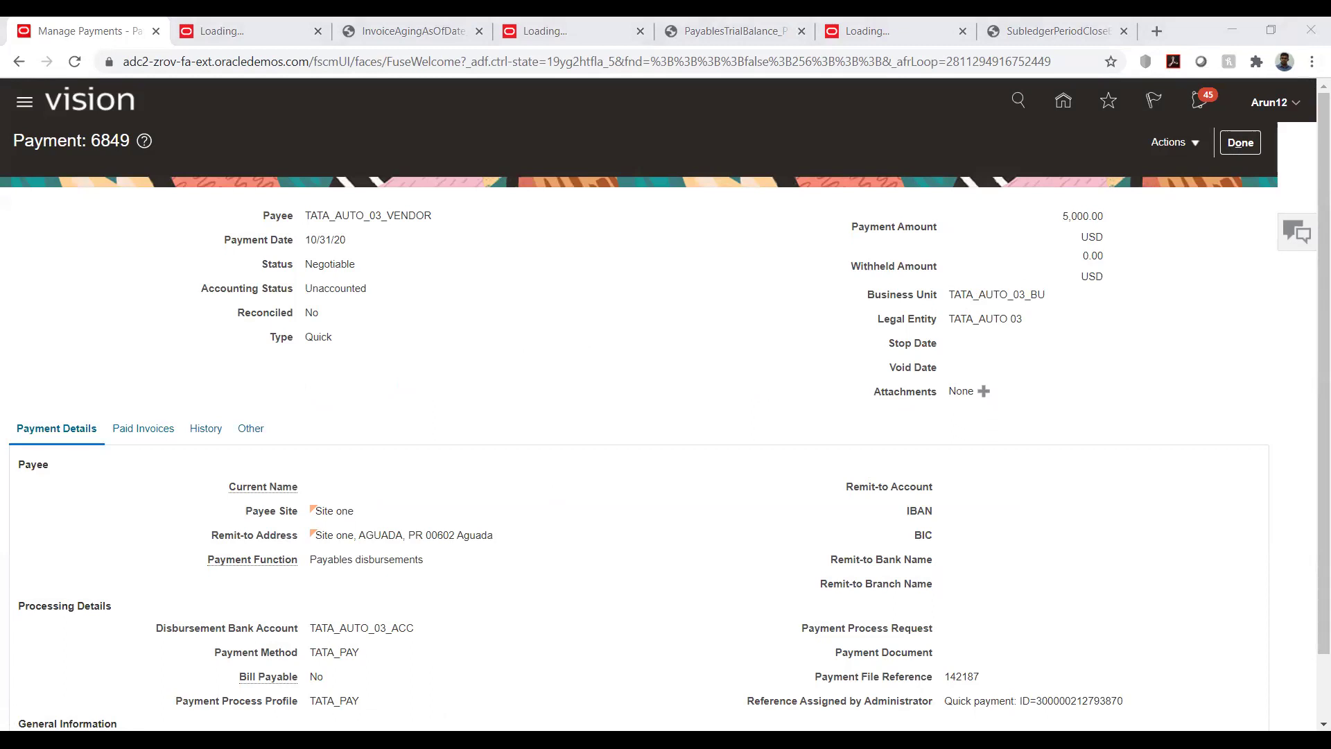
# Examine the payment file reference and the reference number in the details of payment 6849.
pyautogui.click(496, 319)
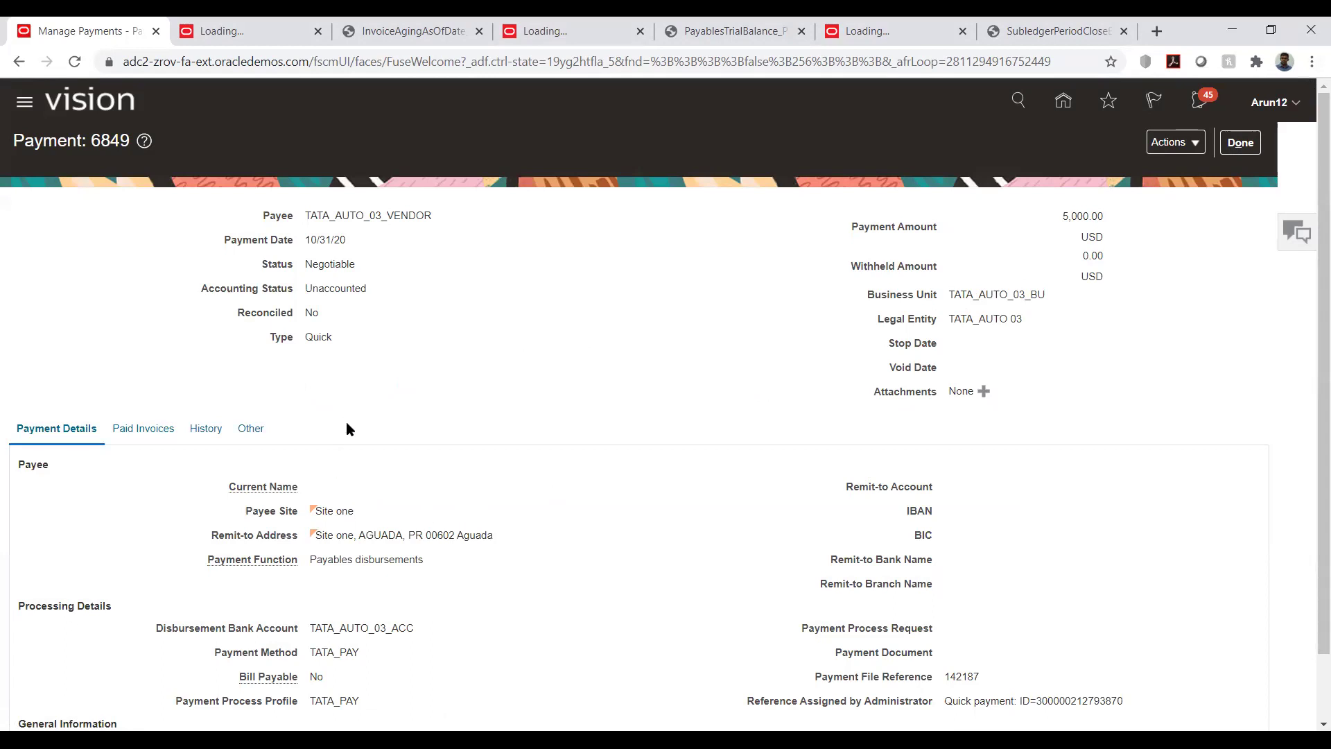
pyautogui.scroll(-1, 347, 422)
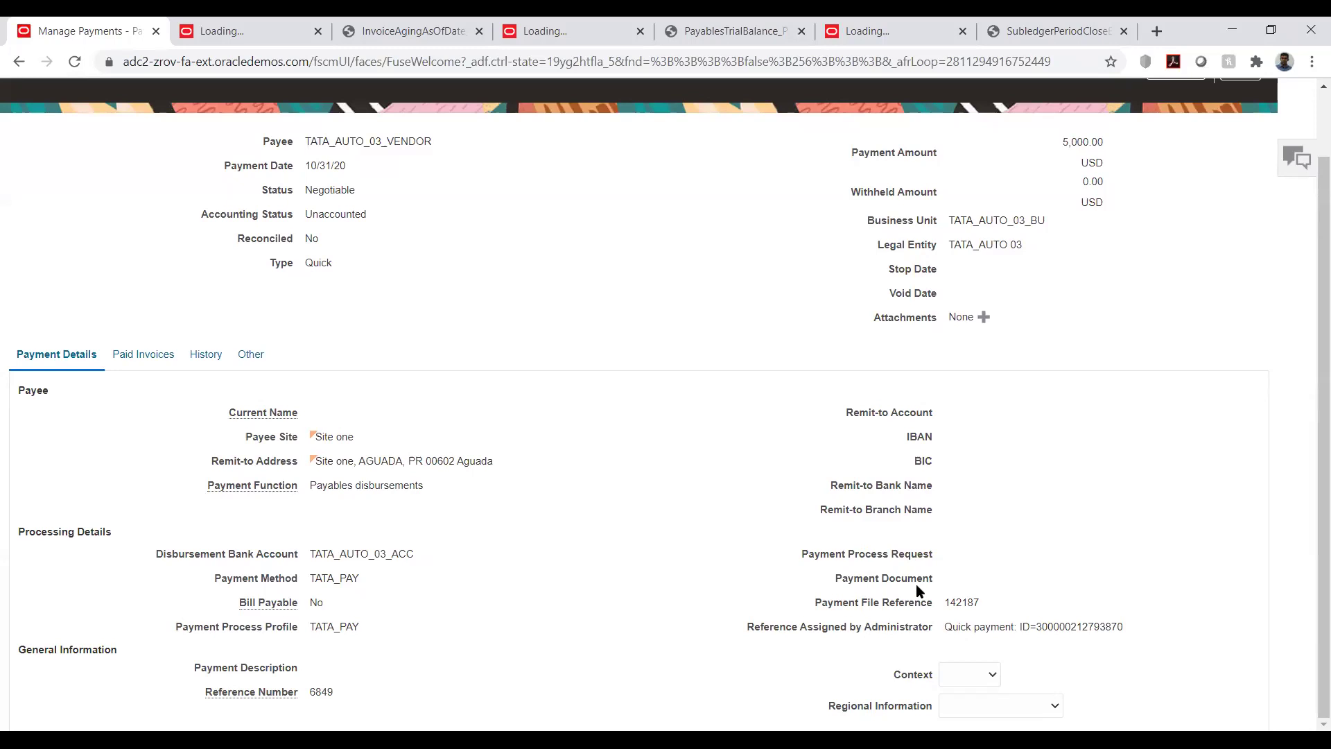
pyautogui.doubleClick(953, 605)
pyautogui.click(326, 689)
pyautogui.doubleClick(323, 690)
pyautogui.click(357, 701)
pyautogui.doubleClick(953, 601)
pyautogui.click(484, 394)
# Leave the payment record and open the Scheduled Processes overview.
pyautogui.scroll(1, 227, 144)
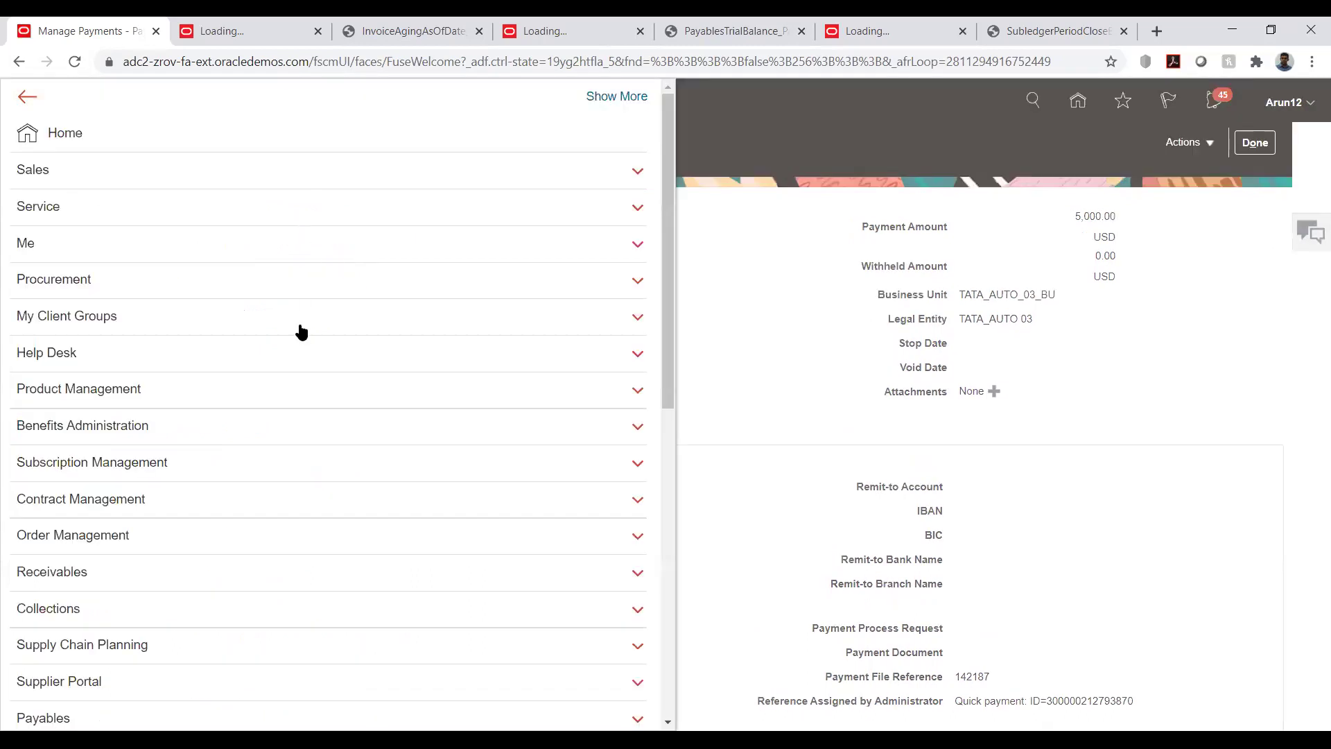
pyautogui.scroll(-6, 294, 347)
pyautogui.scroll(-3, 295, 348)
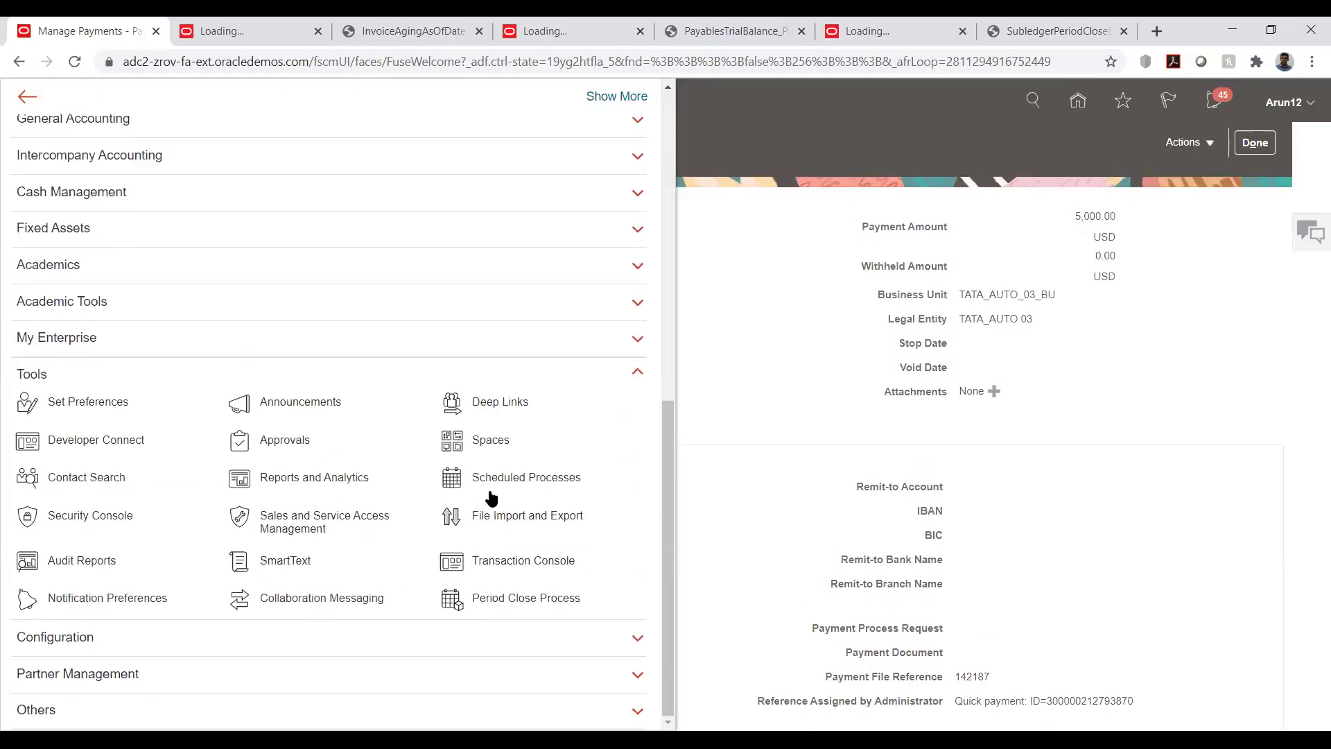
pyautogui.click(601, 438)
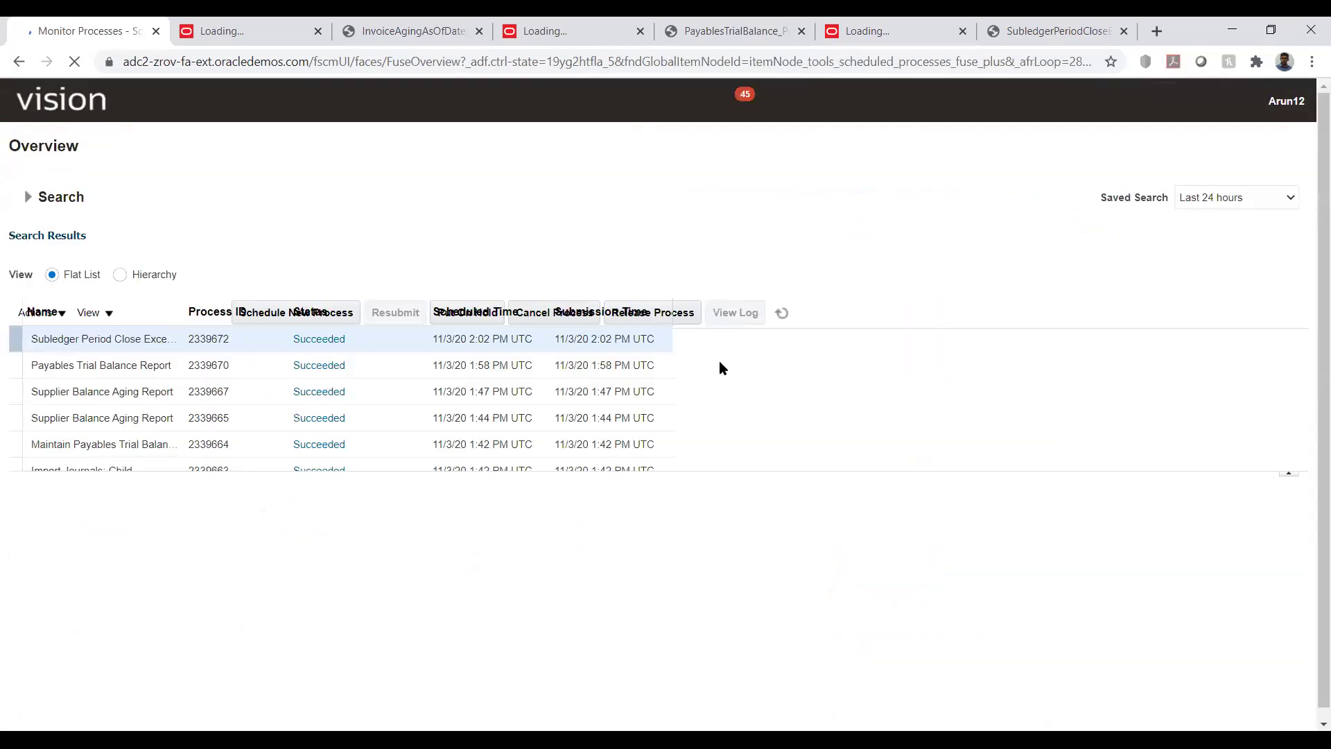
# Start scheduling a new process, search the job names for %period%, and choose the Subledger Period Close Exceptions Report.
pyautogui.click(176, 316)
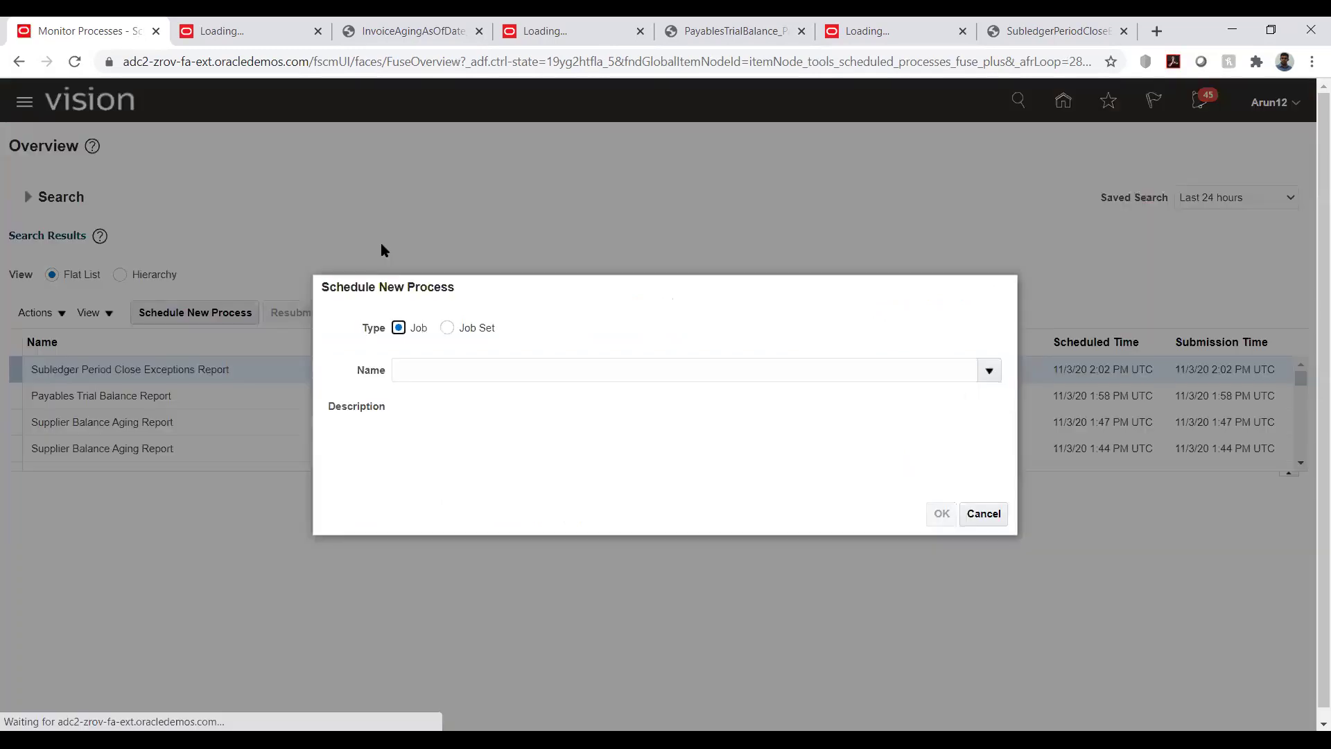
pyautogui.click(493, 363)
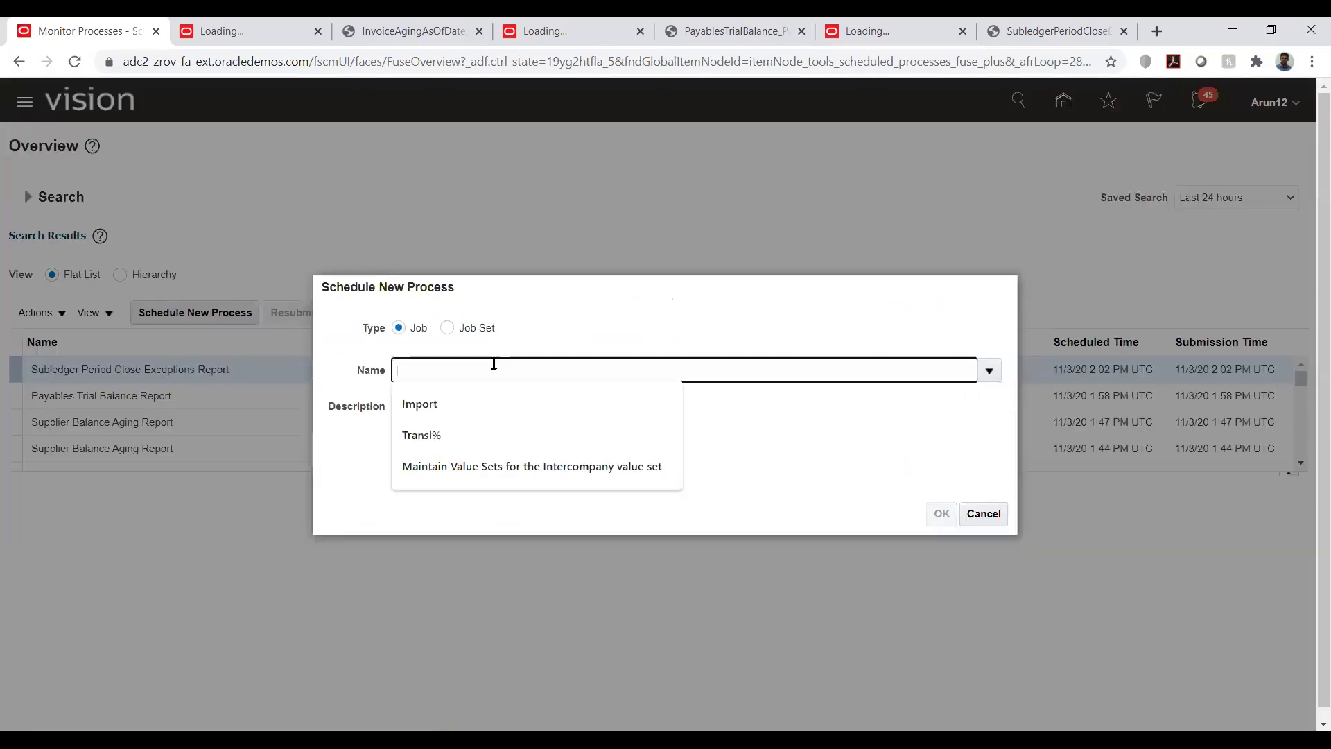
pyautogui.write('%period')
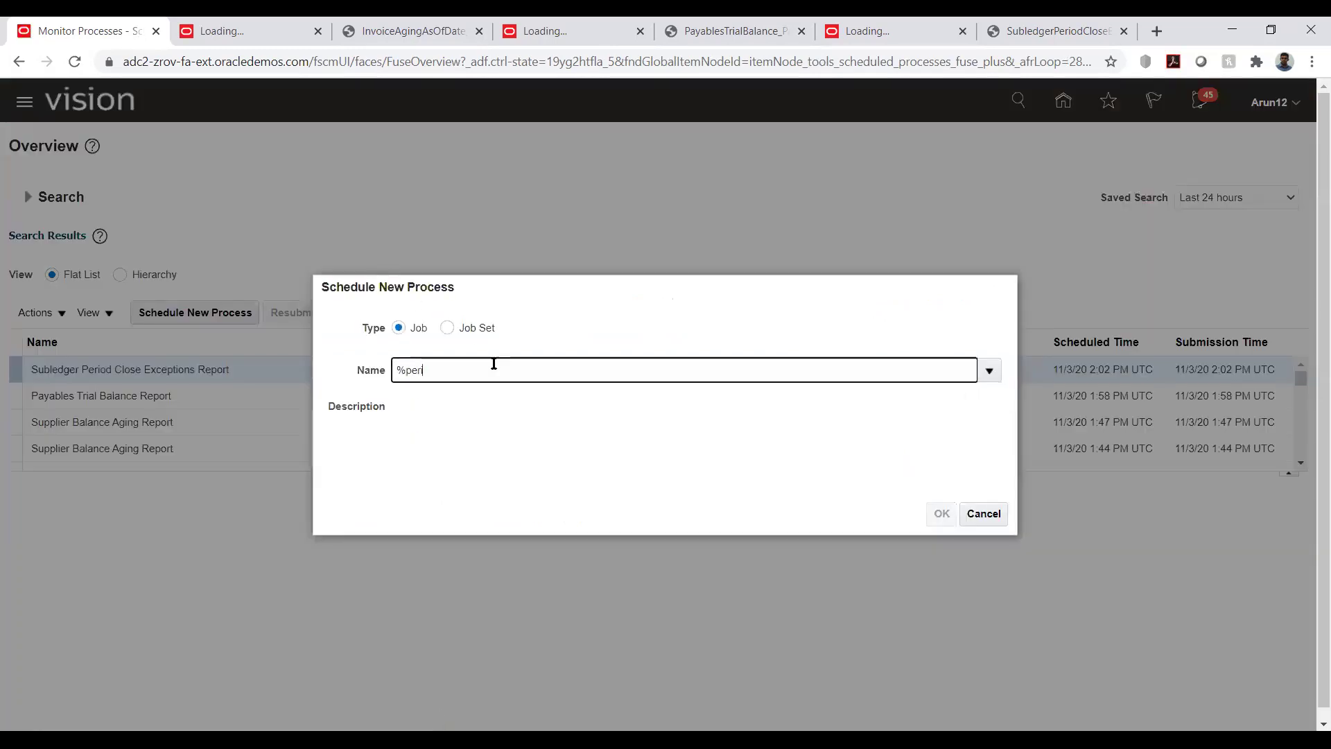
pyautogui.write('%')
pyautogui.press('Tab')
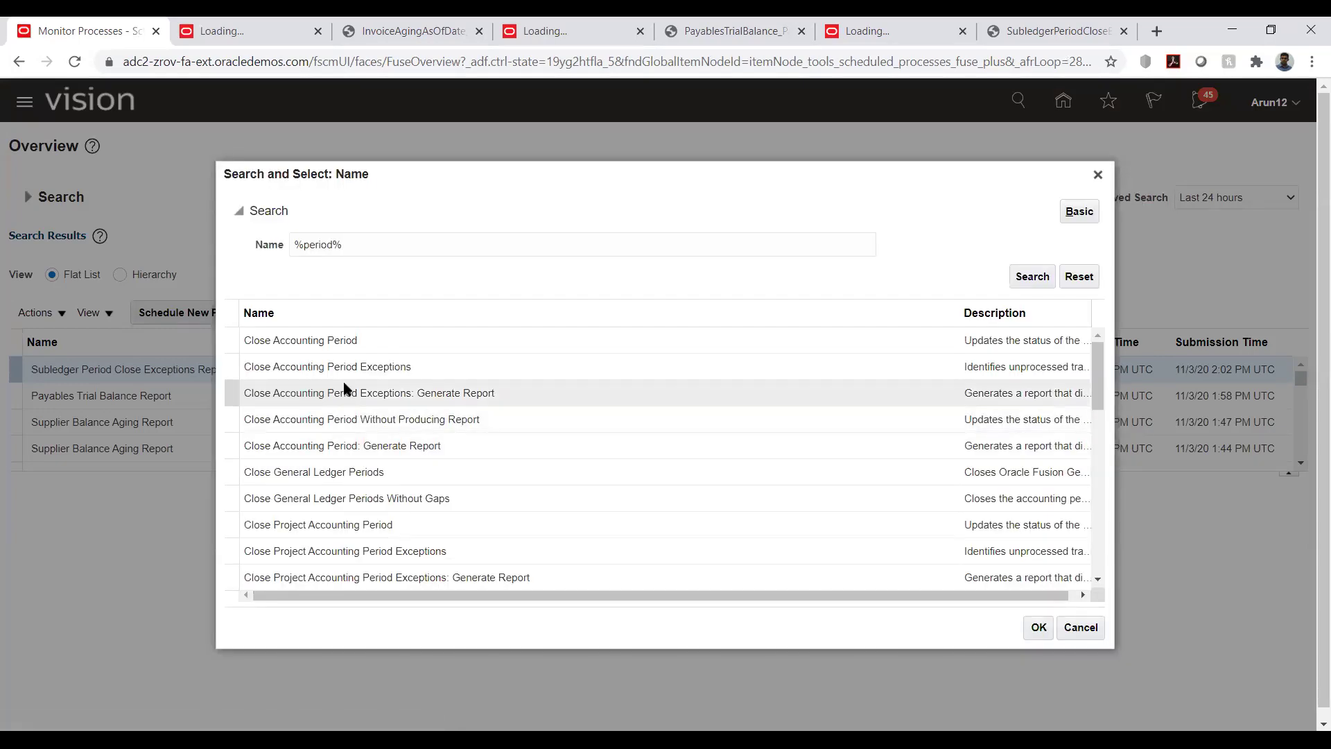
pyautogui.scroll(-8, 345, 388)
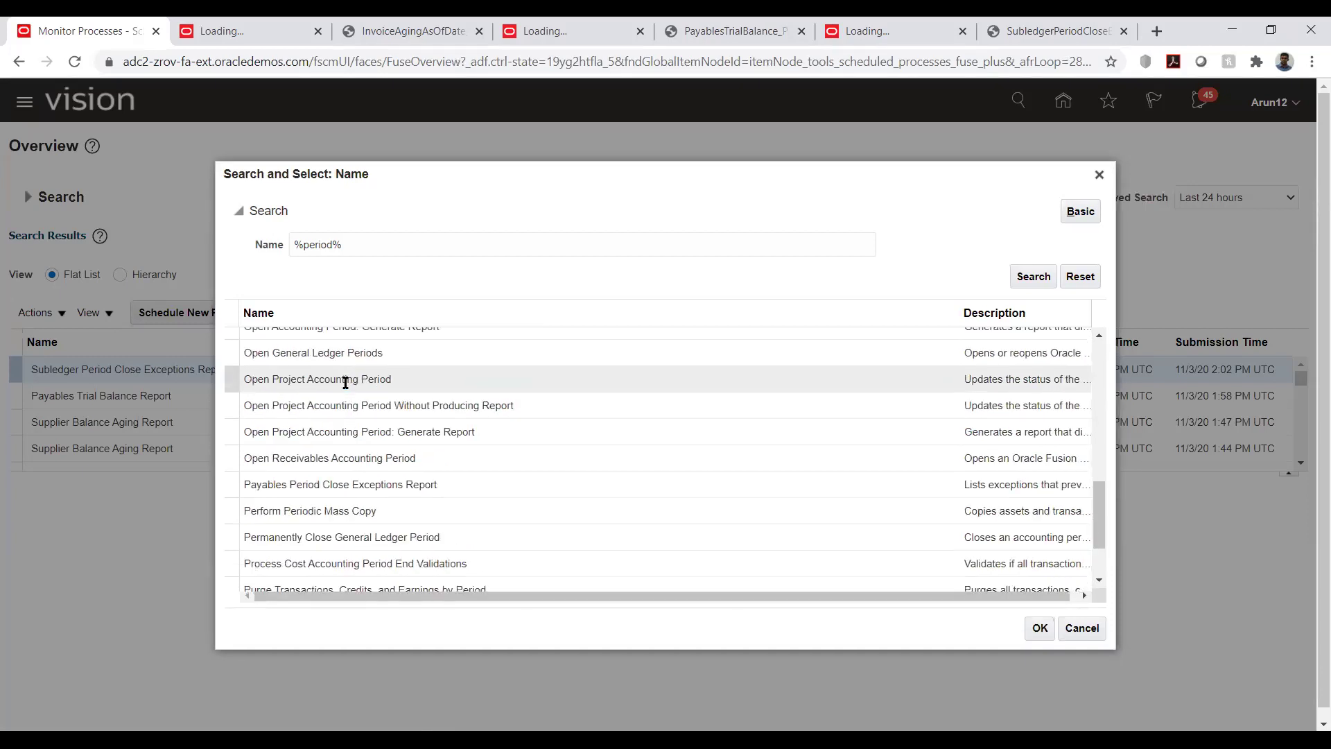
pyautogui.scroll(-3, 344, 382)
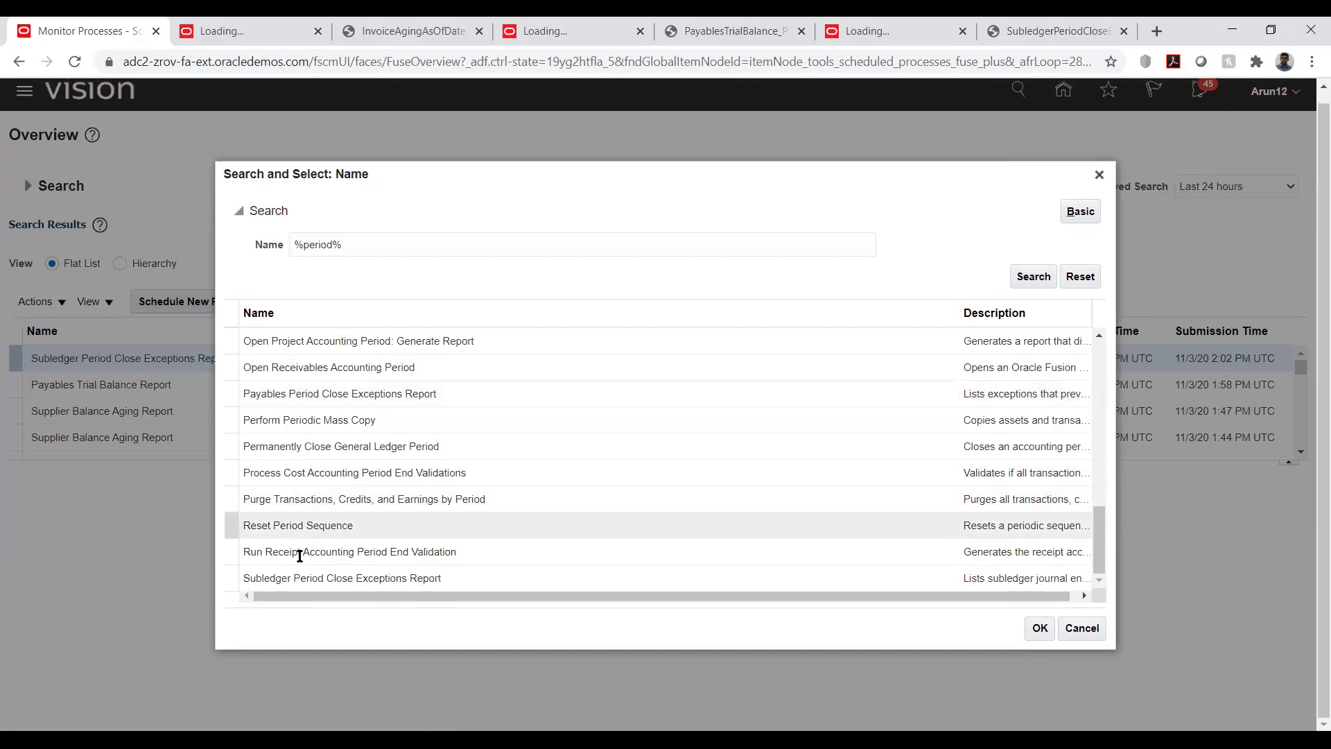
pyautogui.click(292, 576)
pyautogui.click(1038, 628)
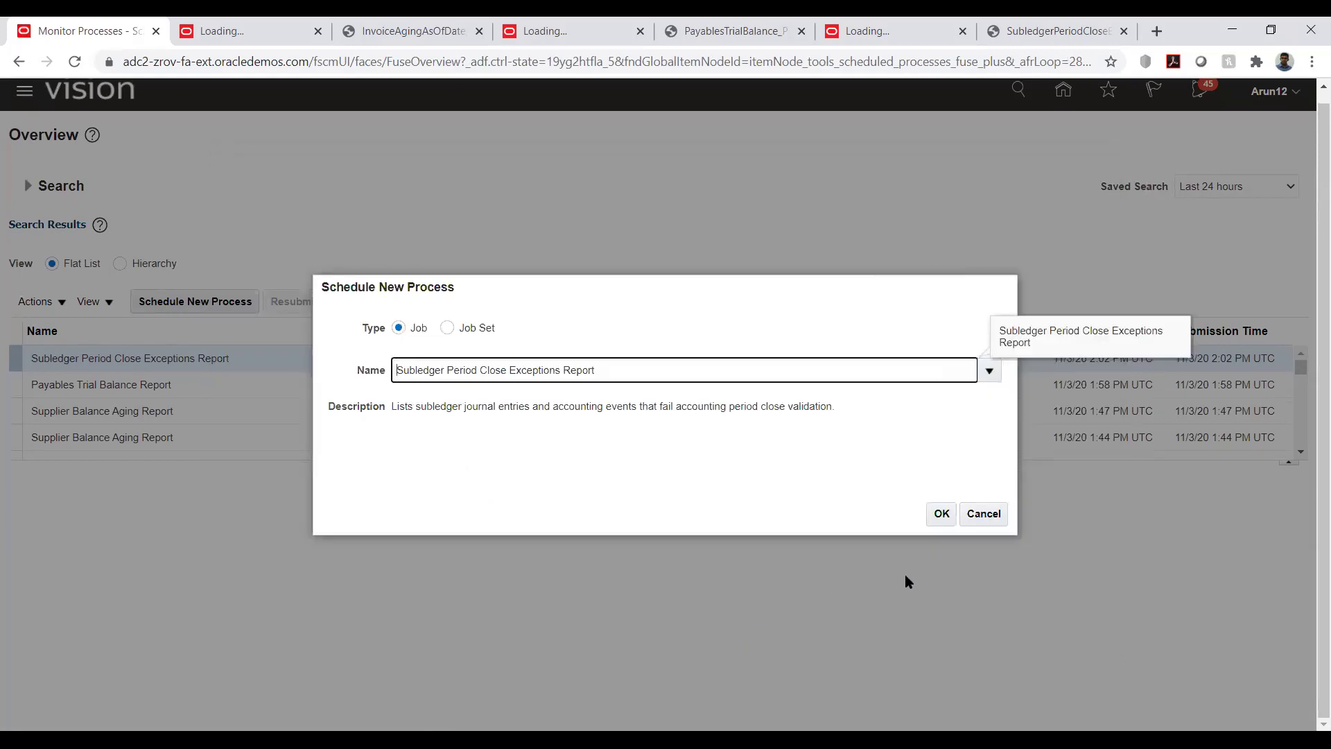
pyautogui.click(941, 513)
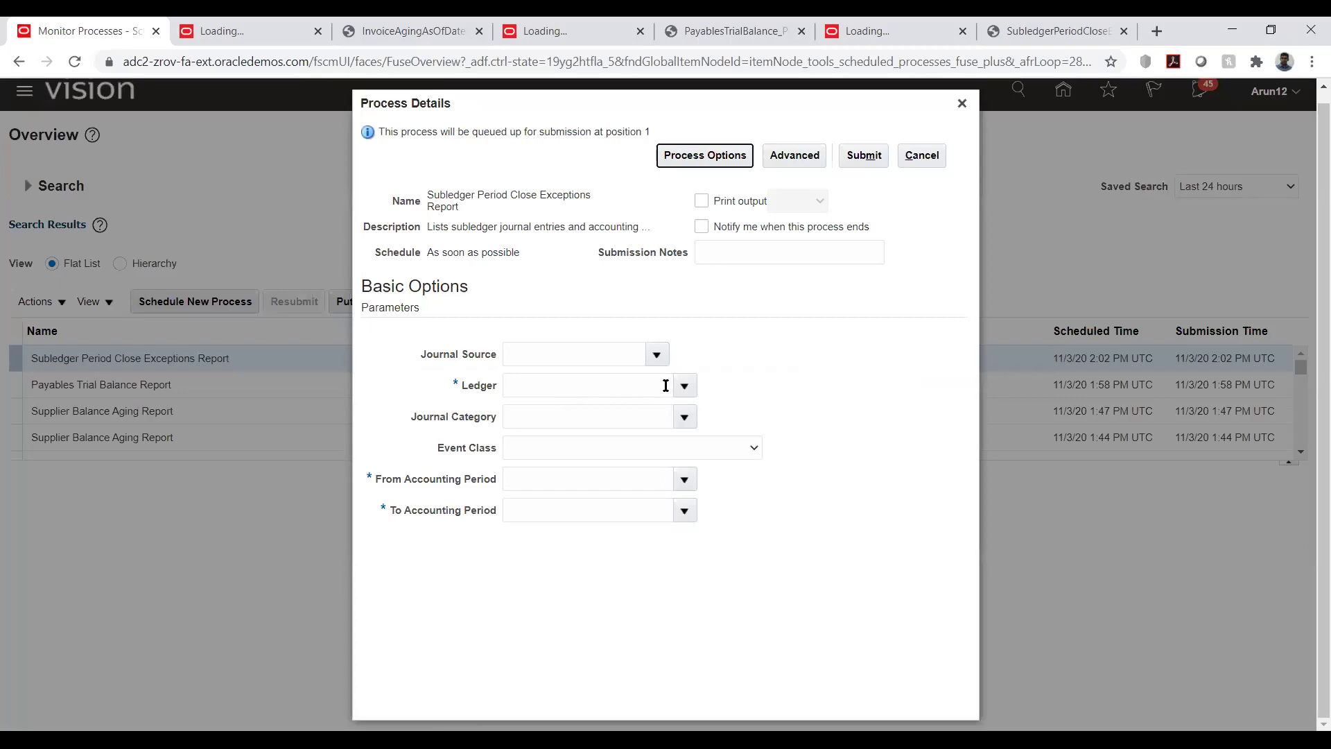
# Search the ledgers for TATA and set the rerun report's Ledger parameter to TATA_AUTO_PL.
pyautogui.click(686, 385)
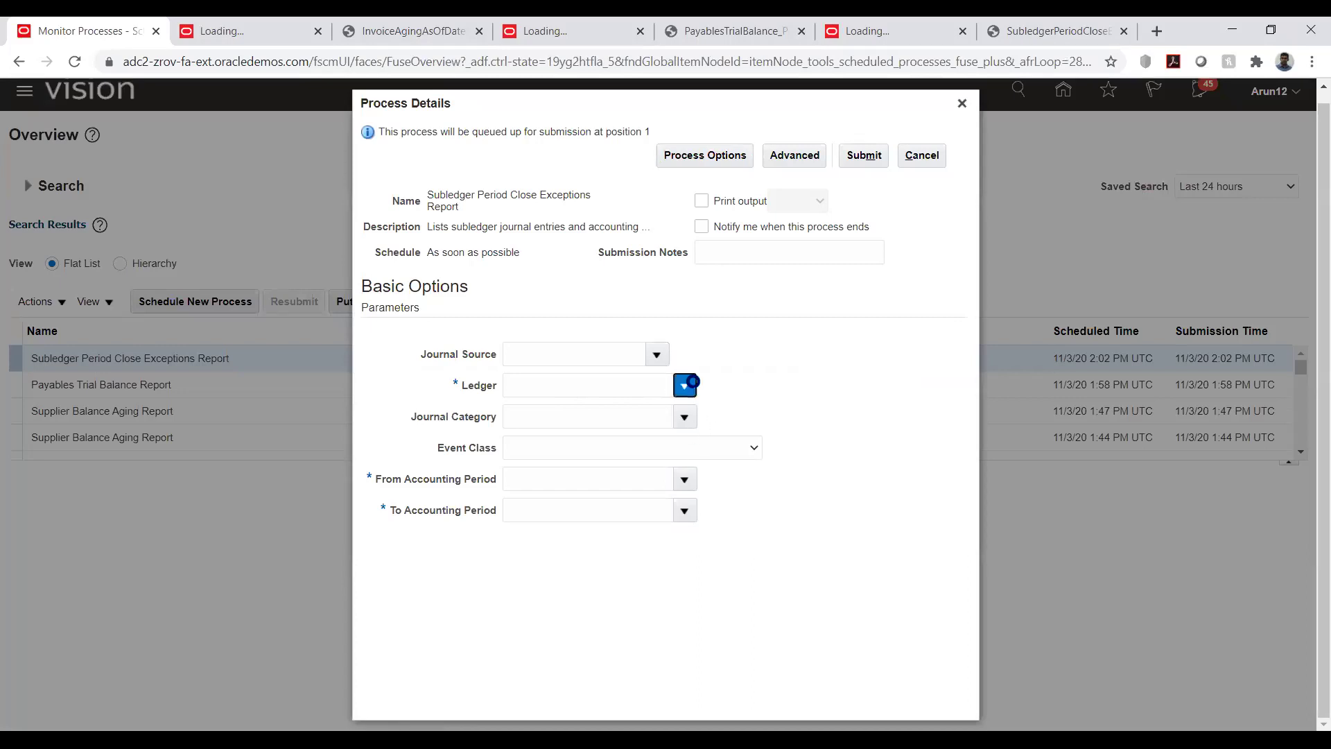
pyautogui.click(516, 675)
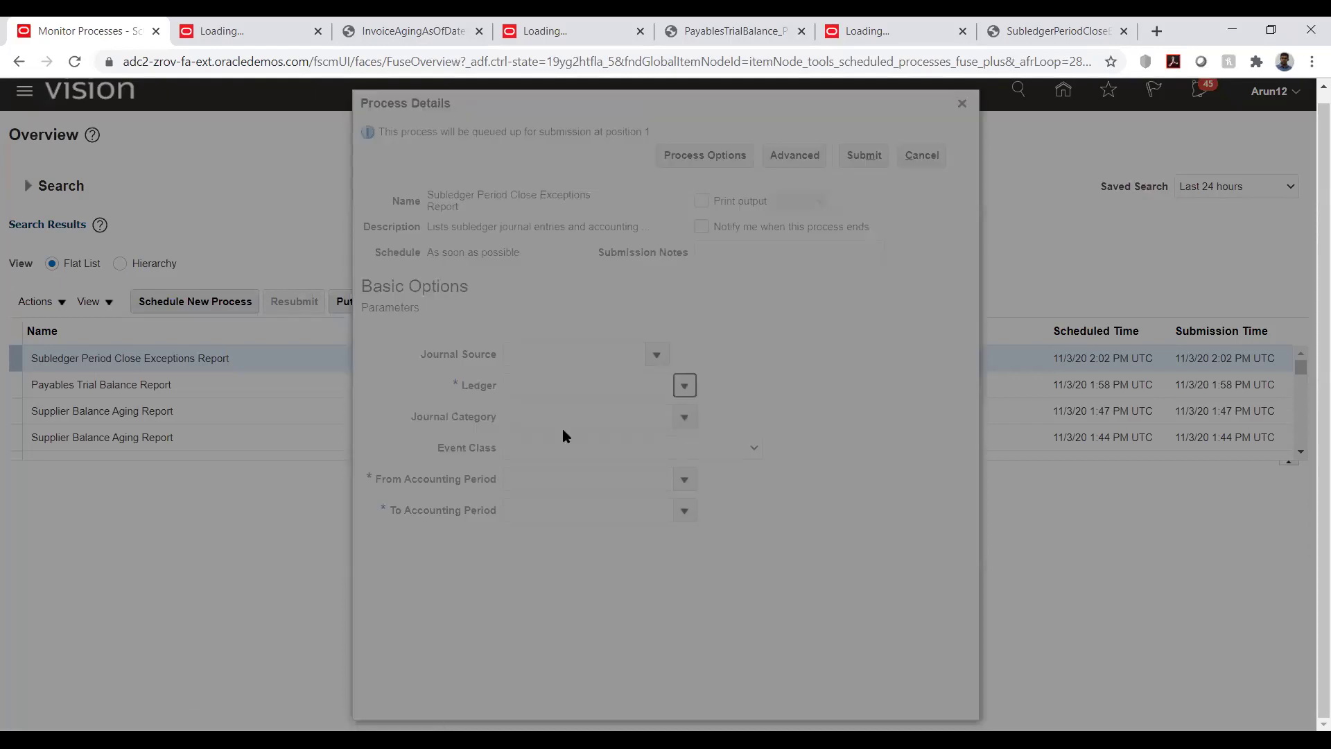
pyautogui.click(566, 363)
pyautogui.write('TATA')
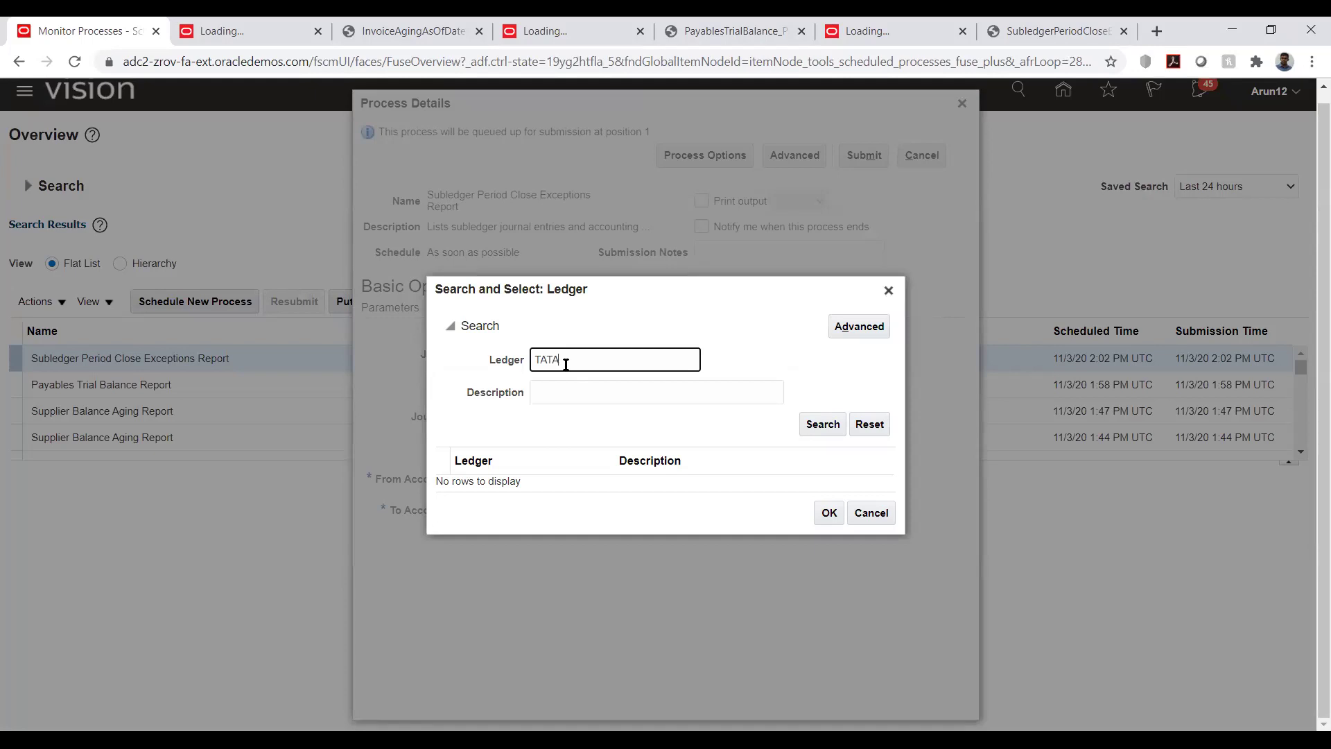
pyautogui.press('Return')
pyautogui.click(567, 460)
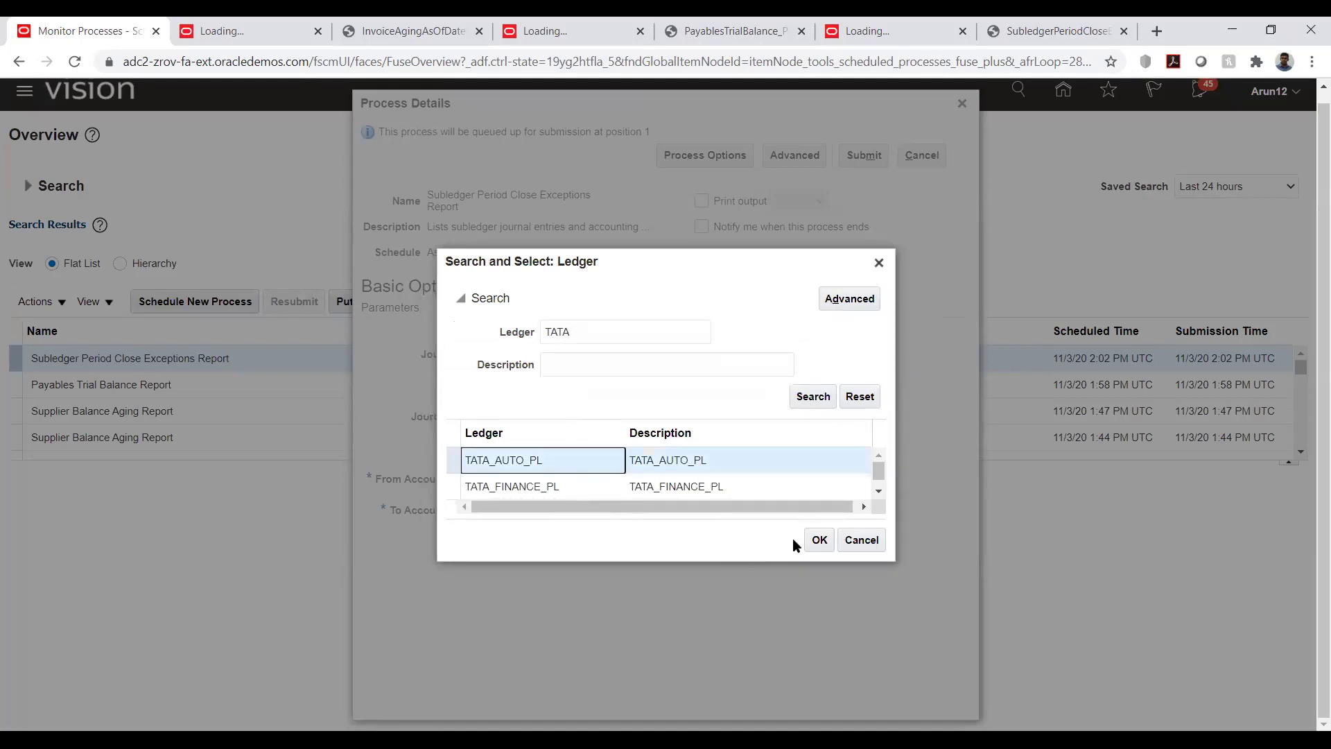
pyautogui.click(815, 541)
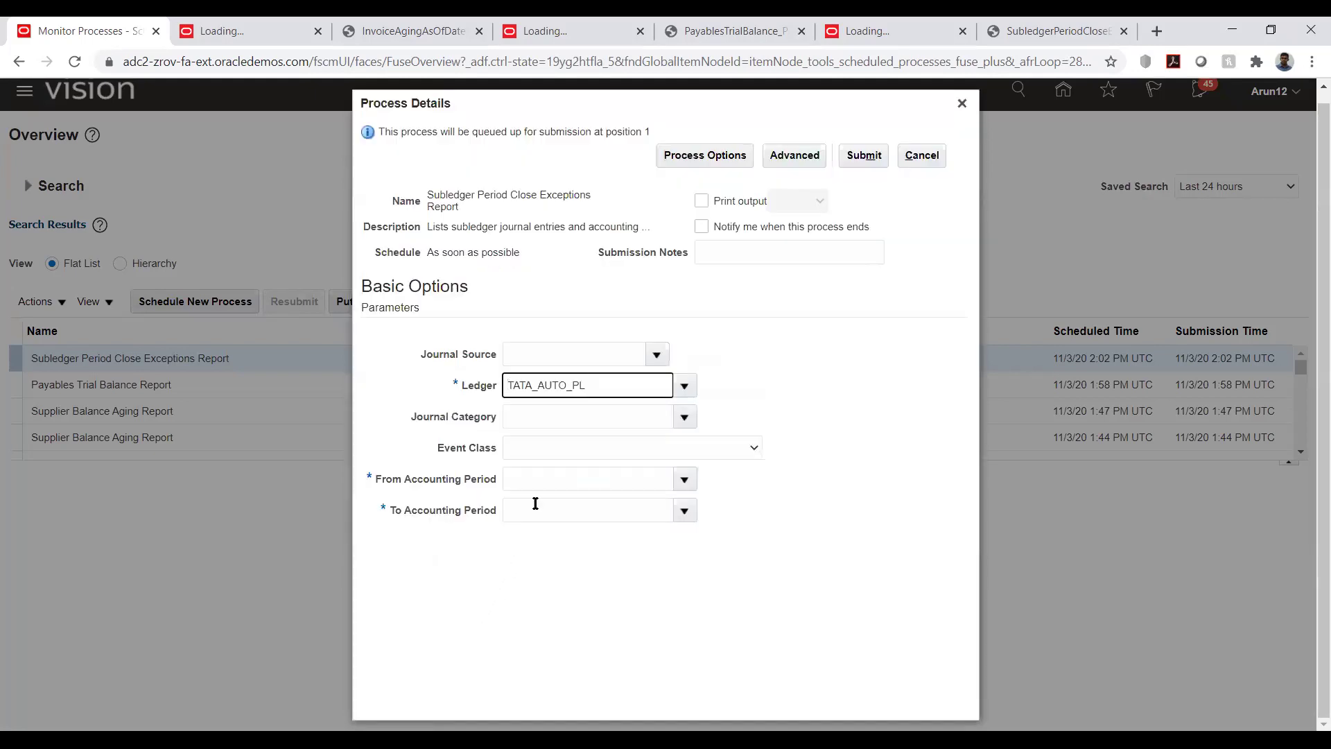
# Set the accounting period range from Oct-20 to Nov-20 and submit the Subledger Period Close Exceptions Report.
pyautogui.click(681, 479)
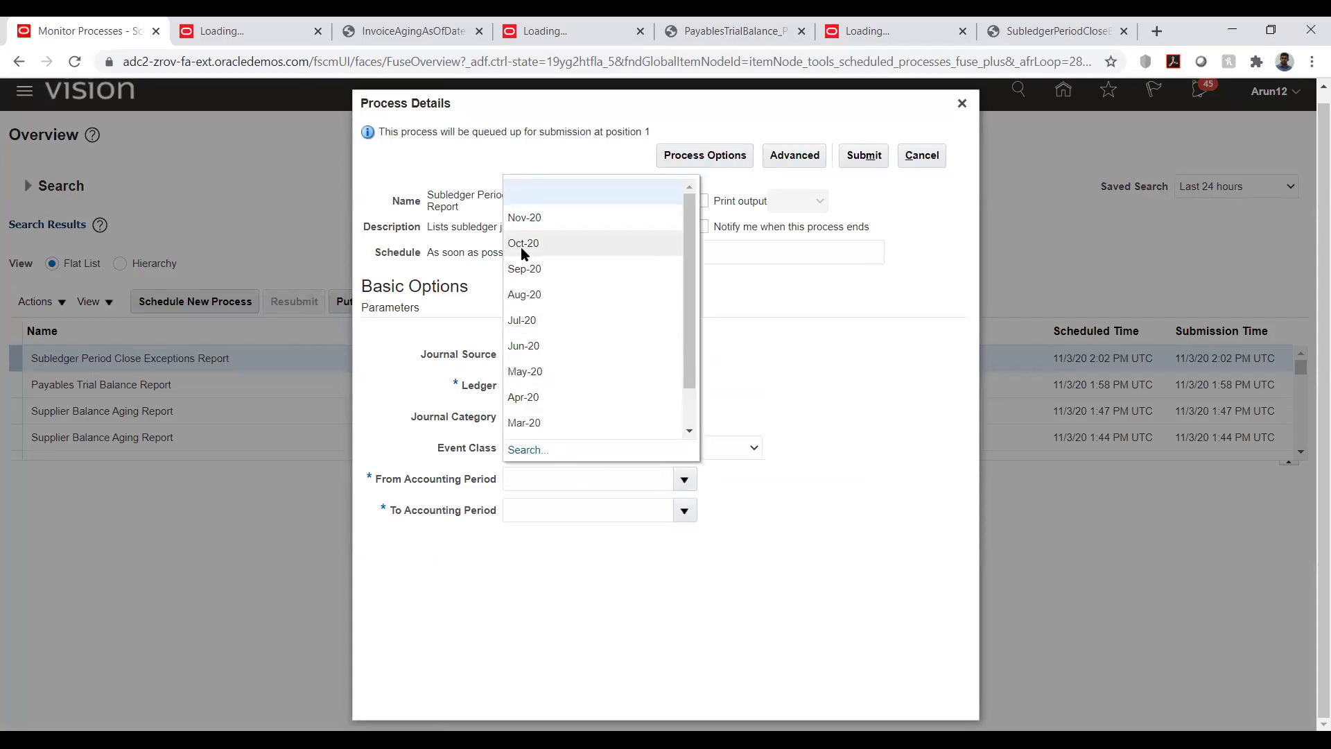
pyautogui.click(523, 243)
pyautogui.click(684, 510)
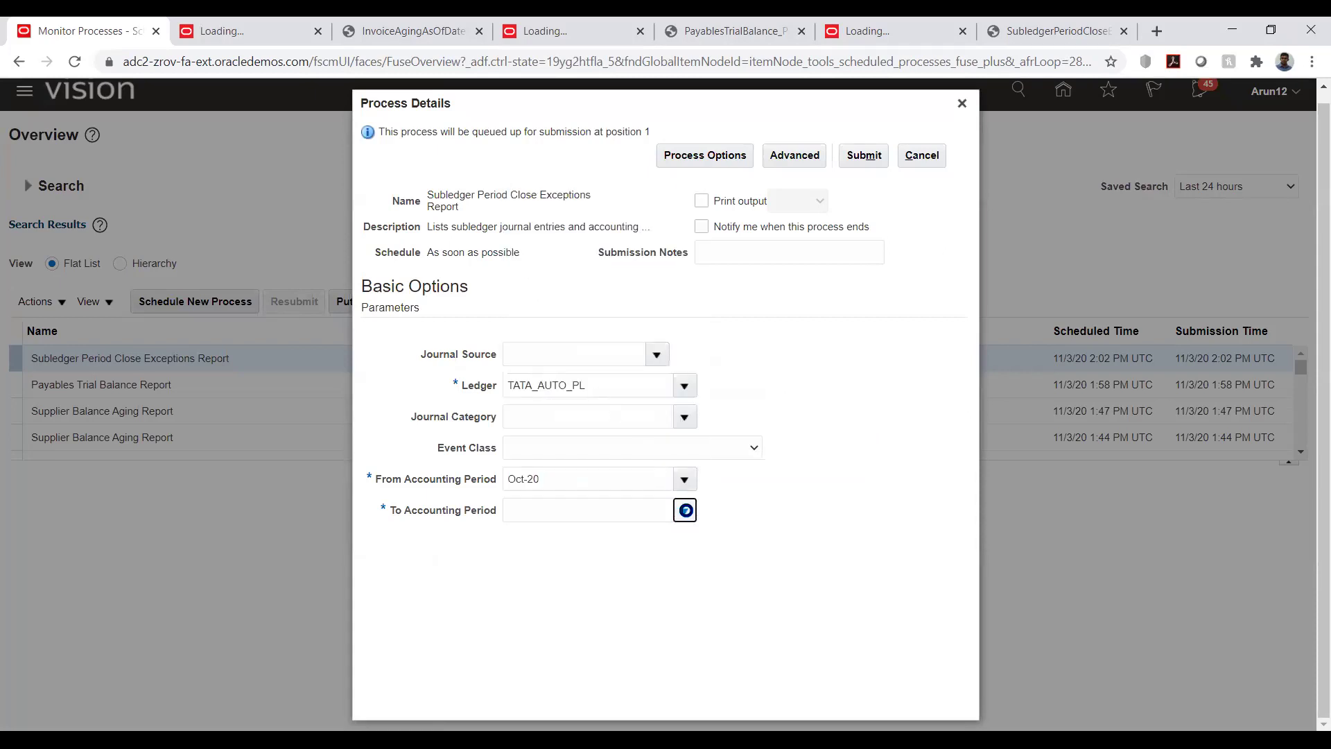
pyautogui.click(558, 567)
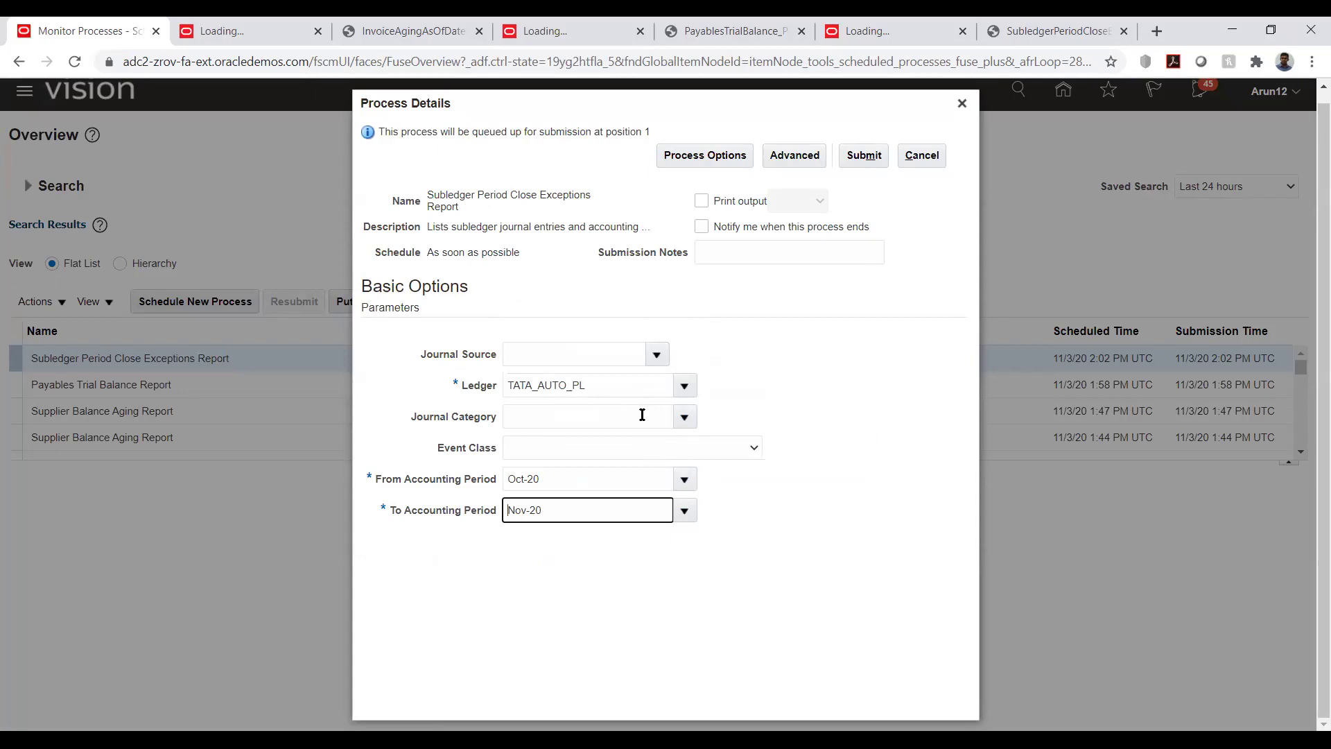
pyautogui.click(637, 448)
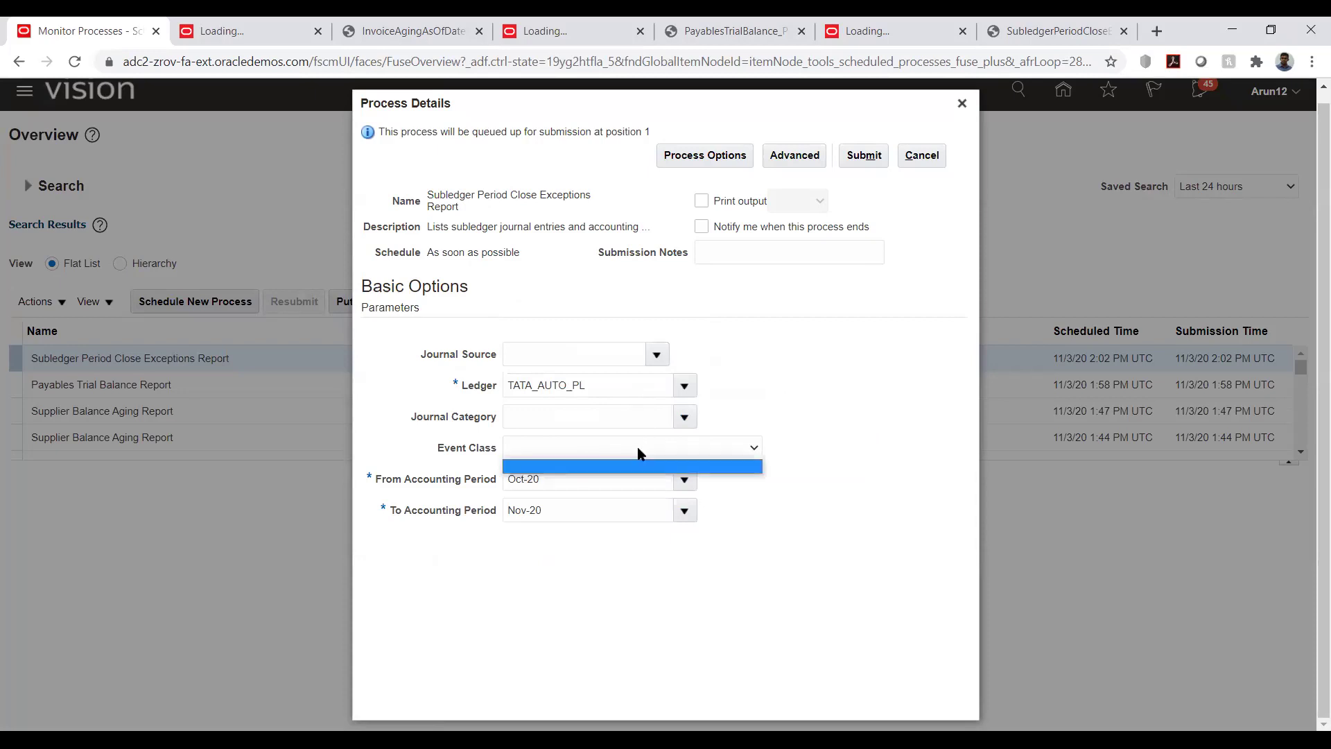
pyautogui.click(638, 453)
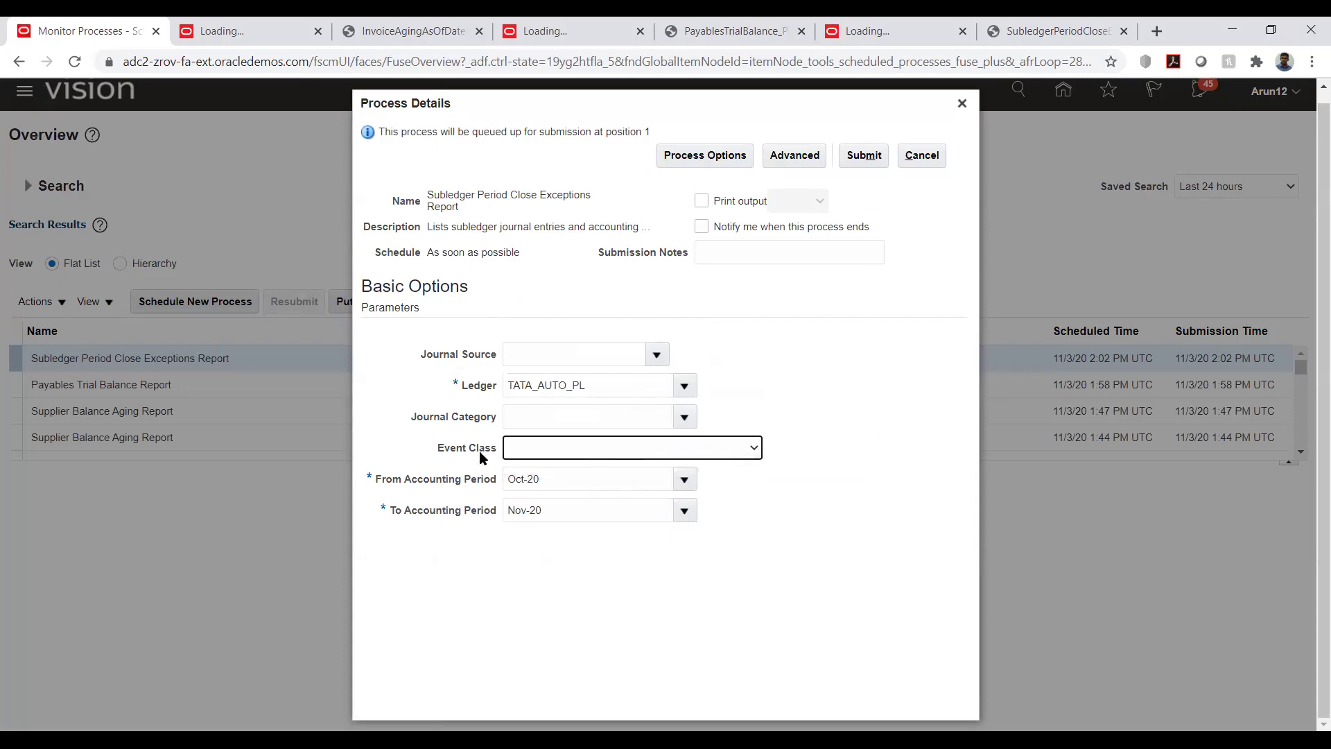
pyautogui.moveTo(417, 420); pyautogui.dragTo(492, 419)
pyautogui.click(402, 441)
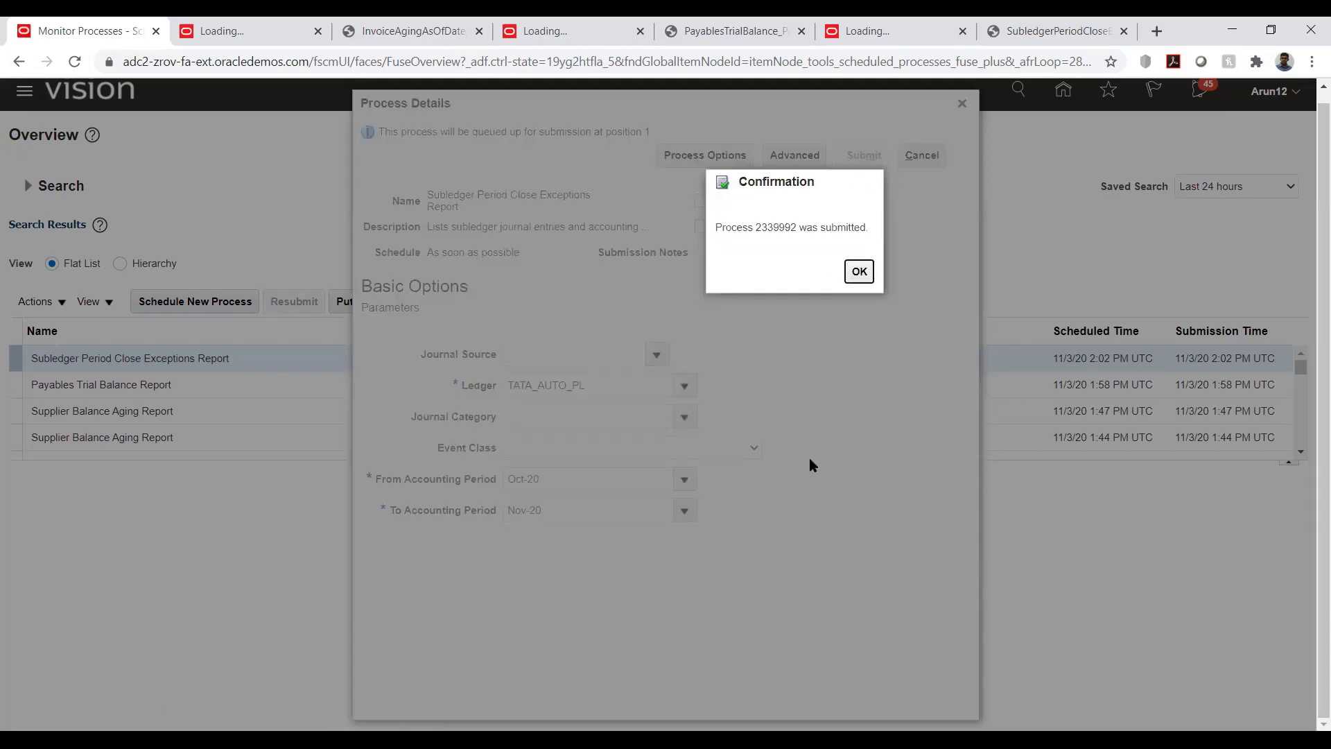
pyautogui.click(862, 274)
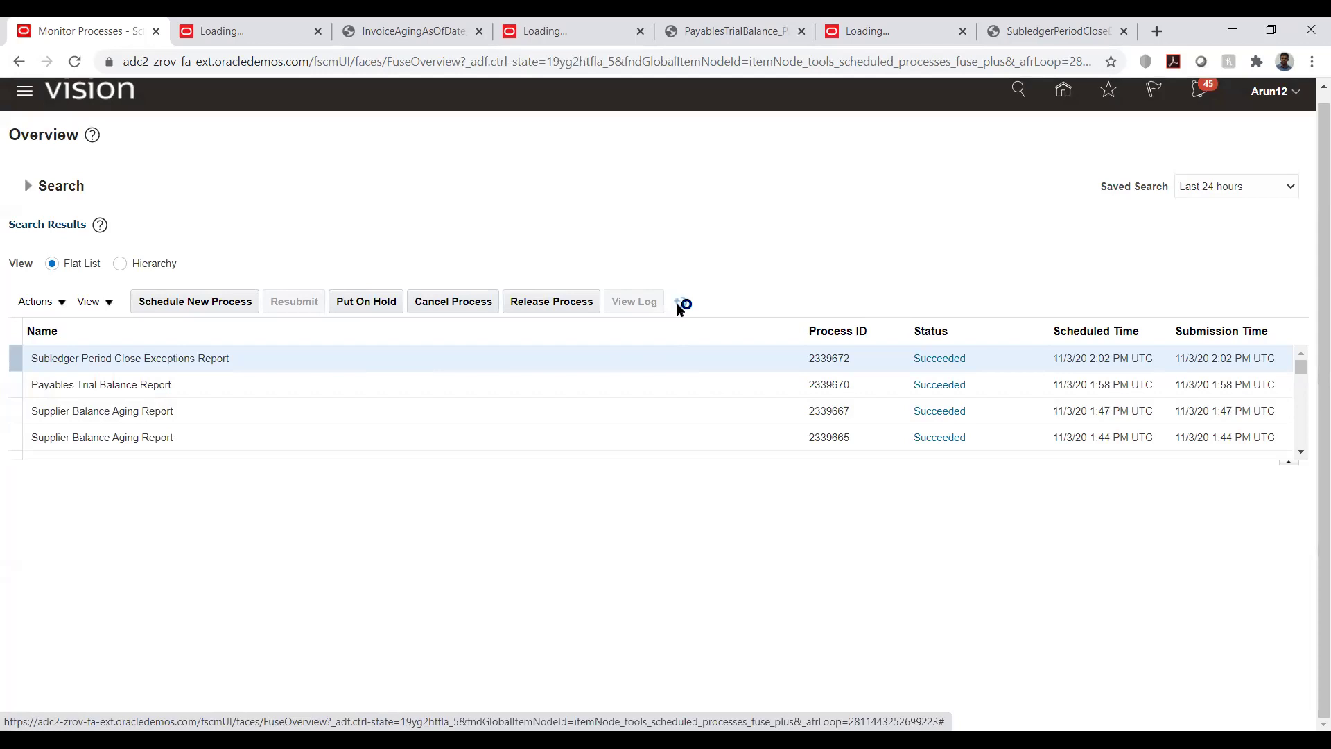
# Refresh the process list, select the newest Subledger Period Close Exceptions Report run, and republish and open its PDF output.
pyautogui.click(681, 302)
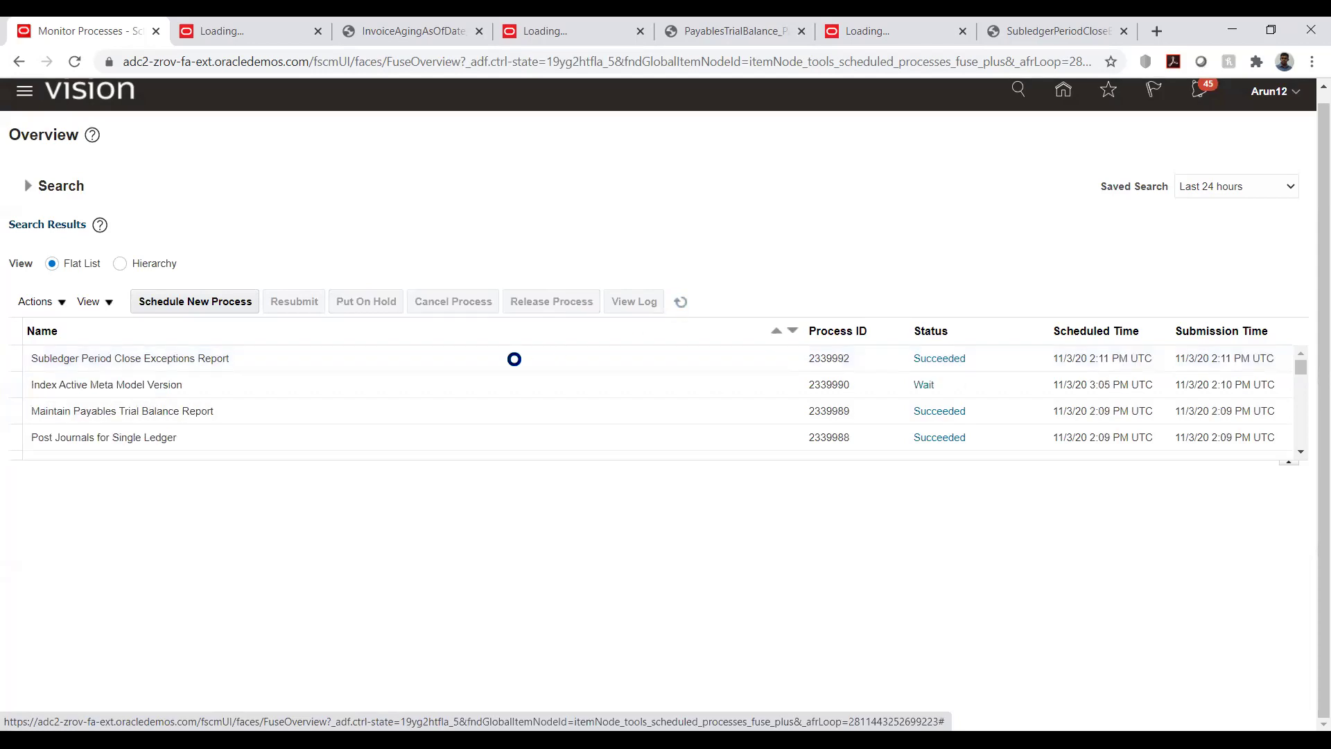
pyautogui.click(428, 362)
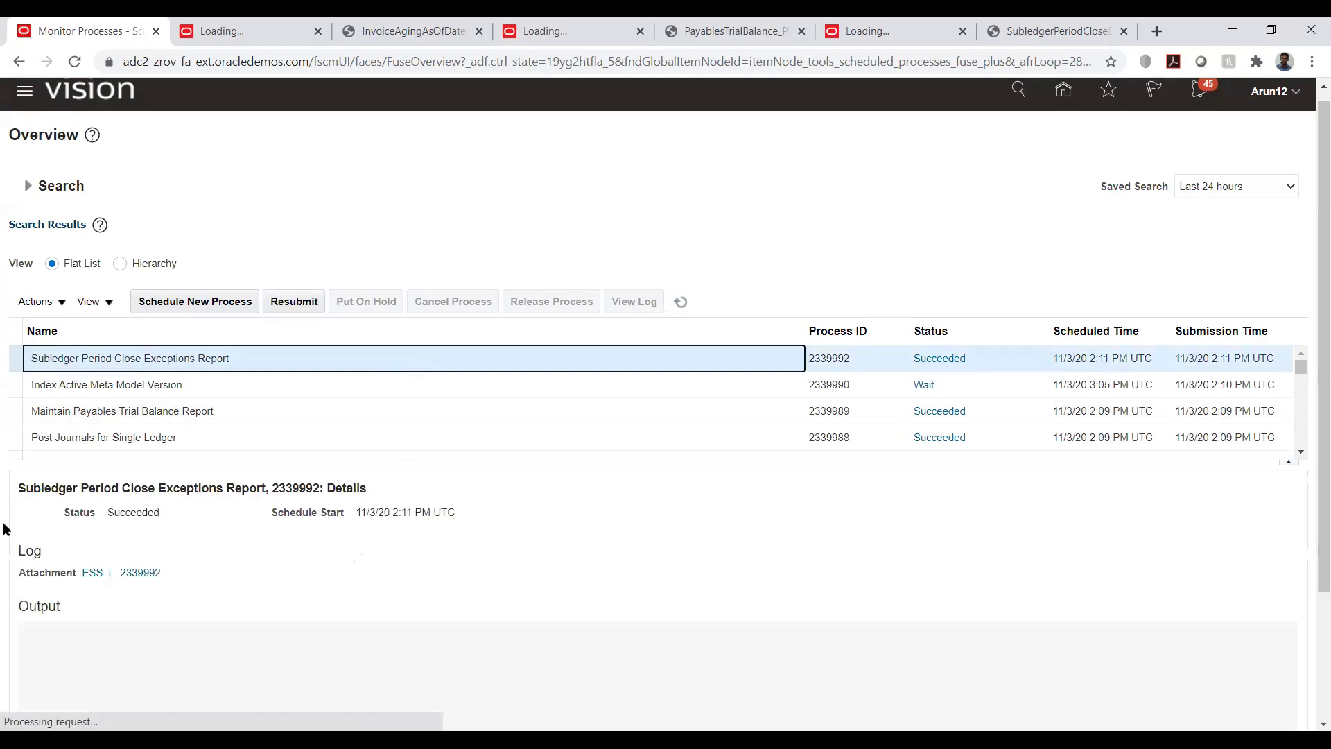
pyautogui.scroll(-3, 6, 529)
pyautogui.click(315, 523)
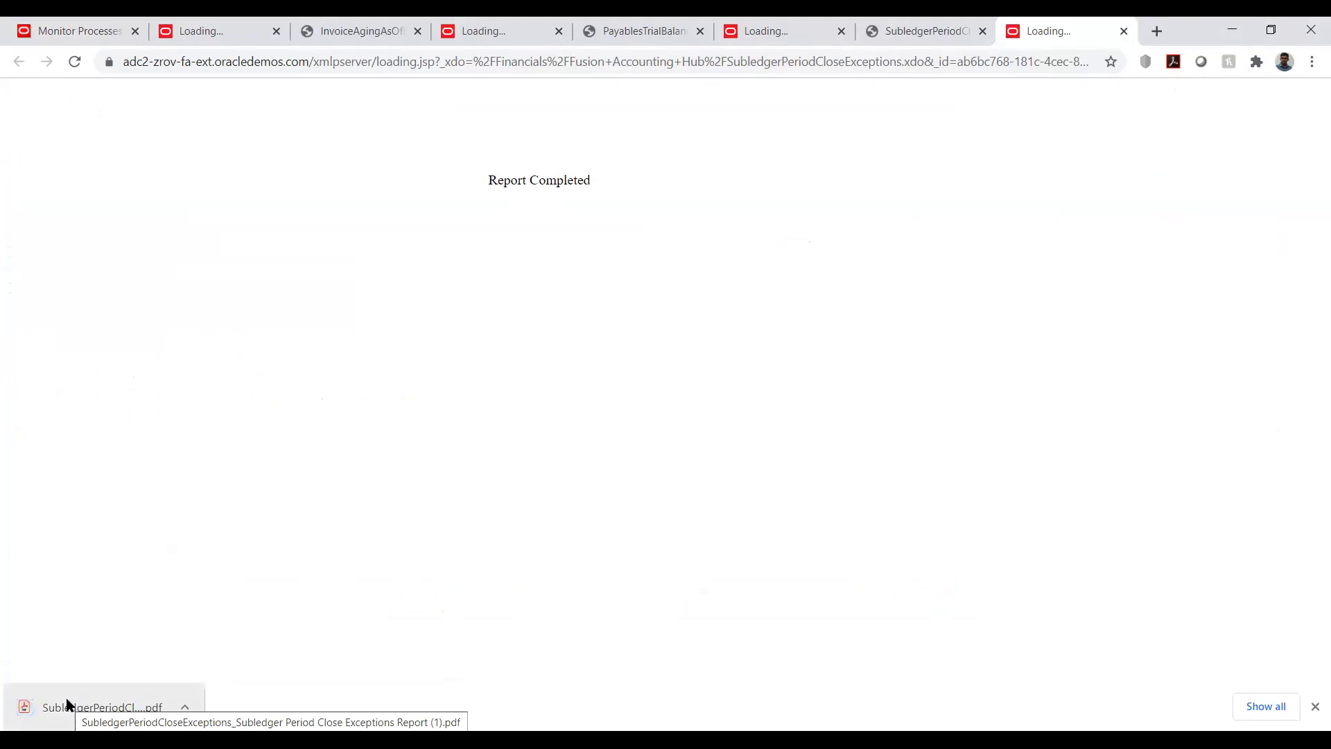
pyautogui.click(67, 705)
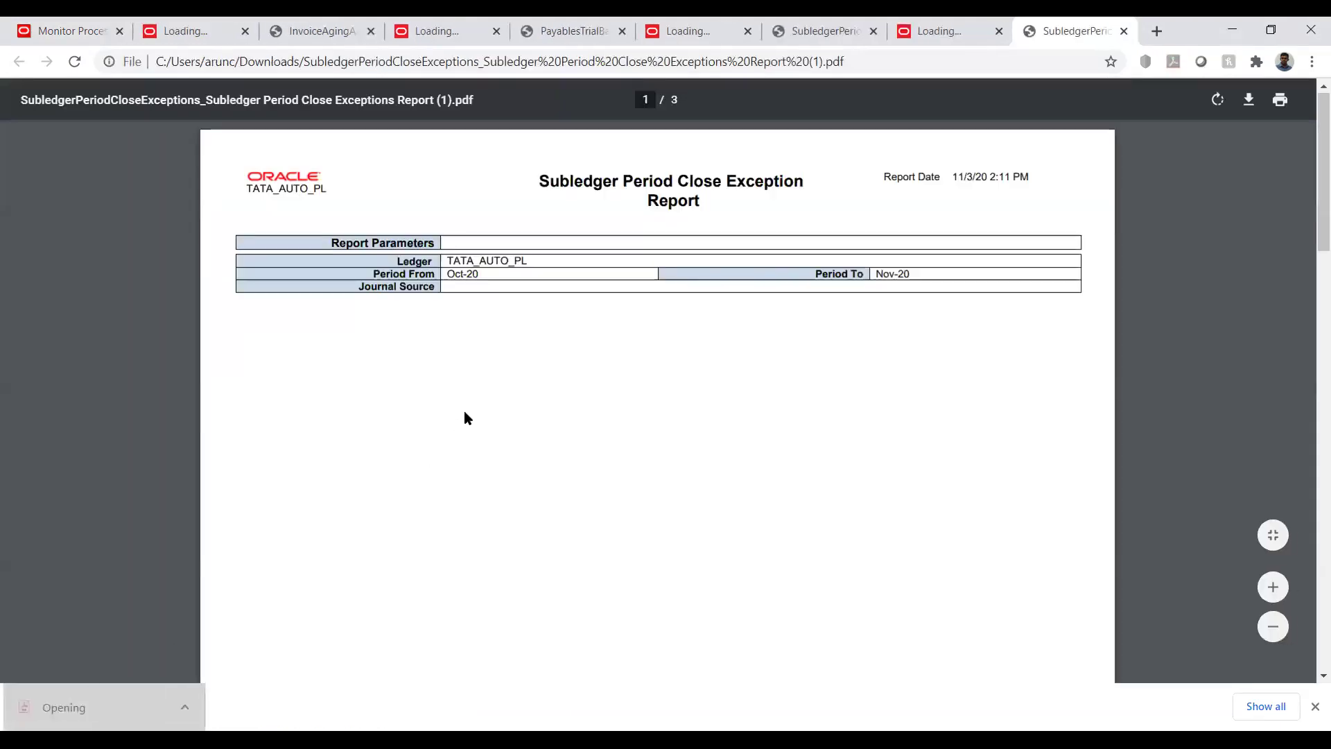
# Examine the report's exception summary and the unprocessed Payables and Receivables transactions listed for Oct-20.
pyautogui.scroll(-10, 464, 411)
pyautogui.scroll(-6, 465, 412)
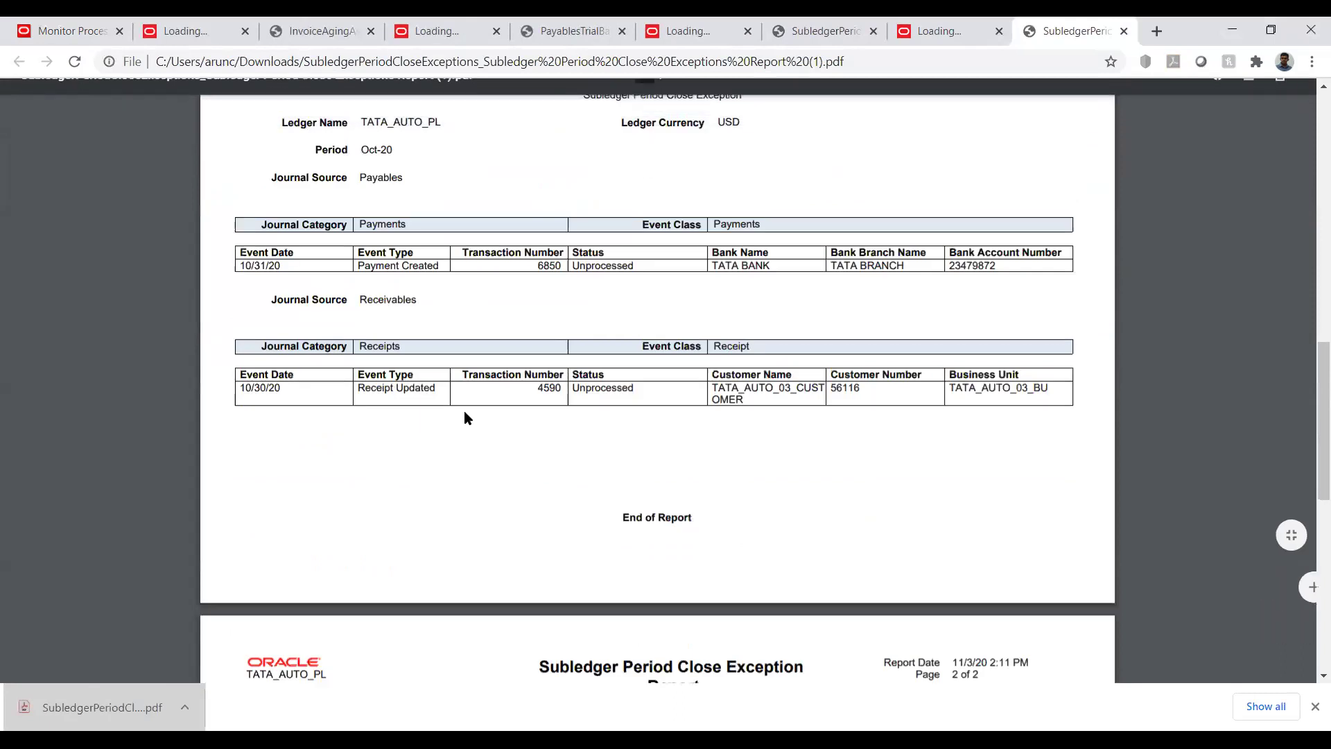
pyautogui.scroll(1, 464, 413)
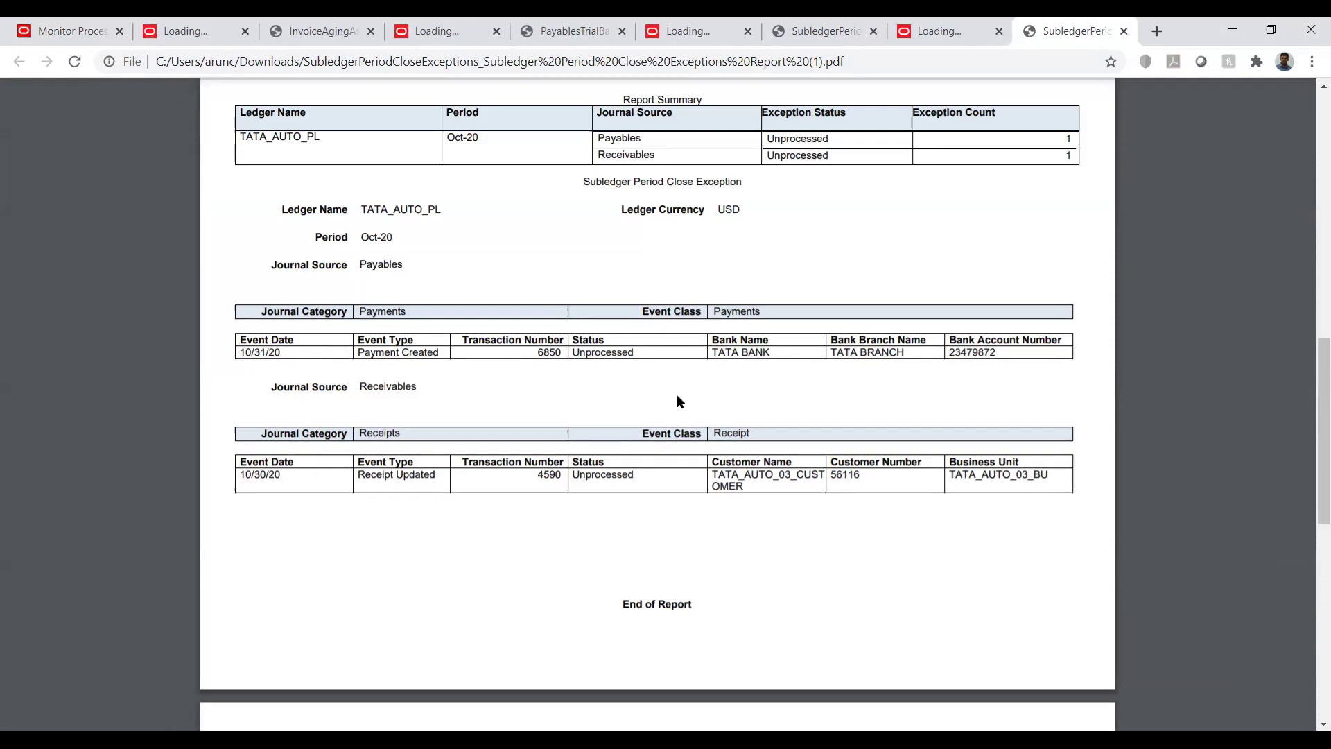
pyautogui.scroll(-1, 534, 492)
pyautogui.scroll(1, 533, 492)
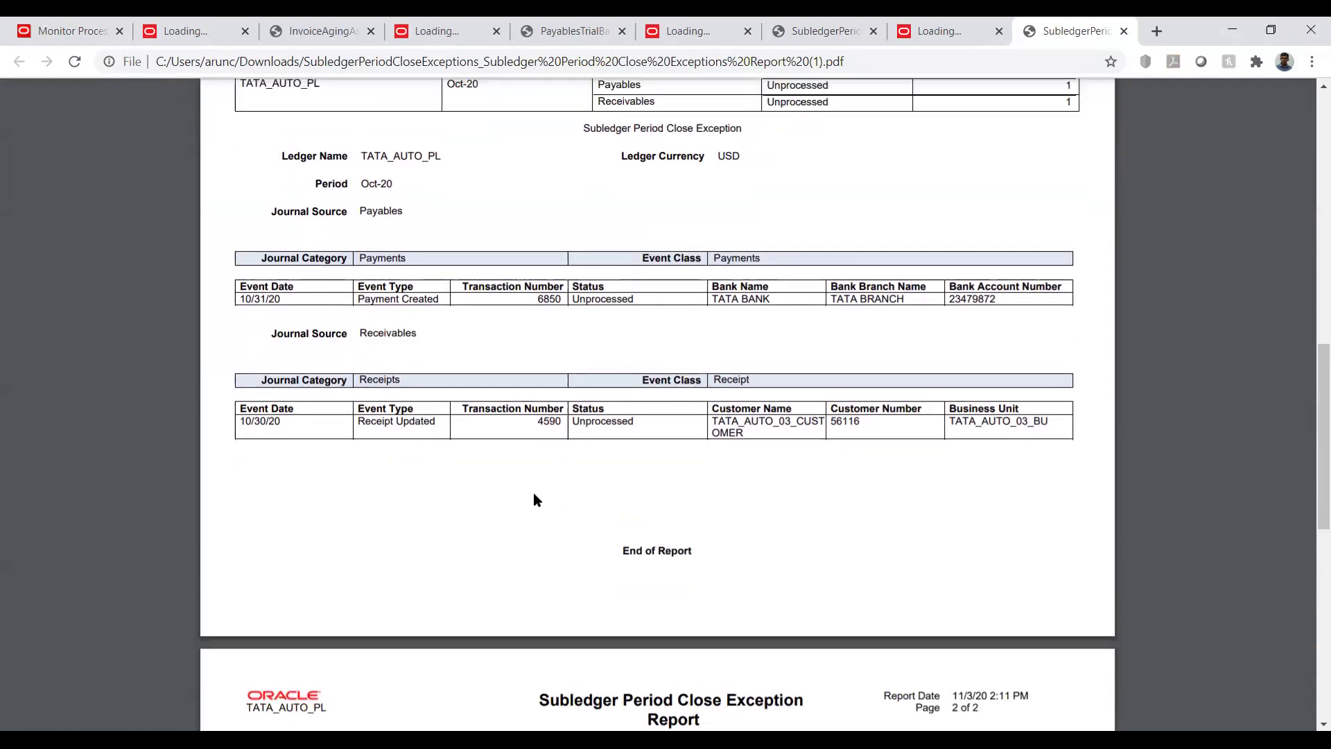
pyautogui.scroll(2, 534, 493)
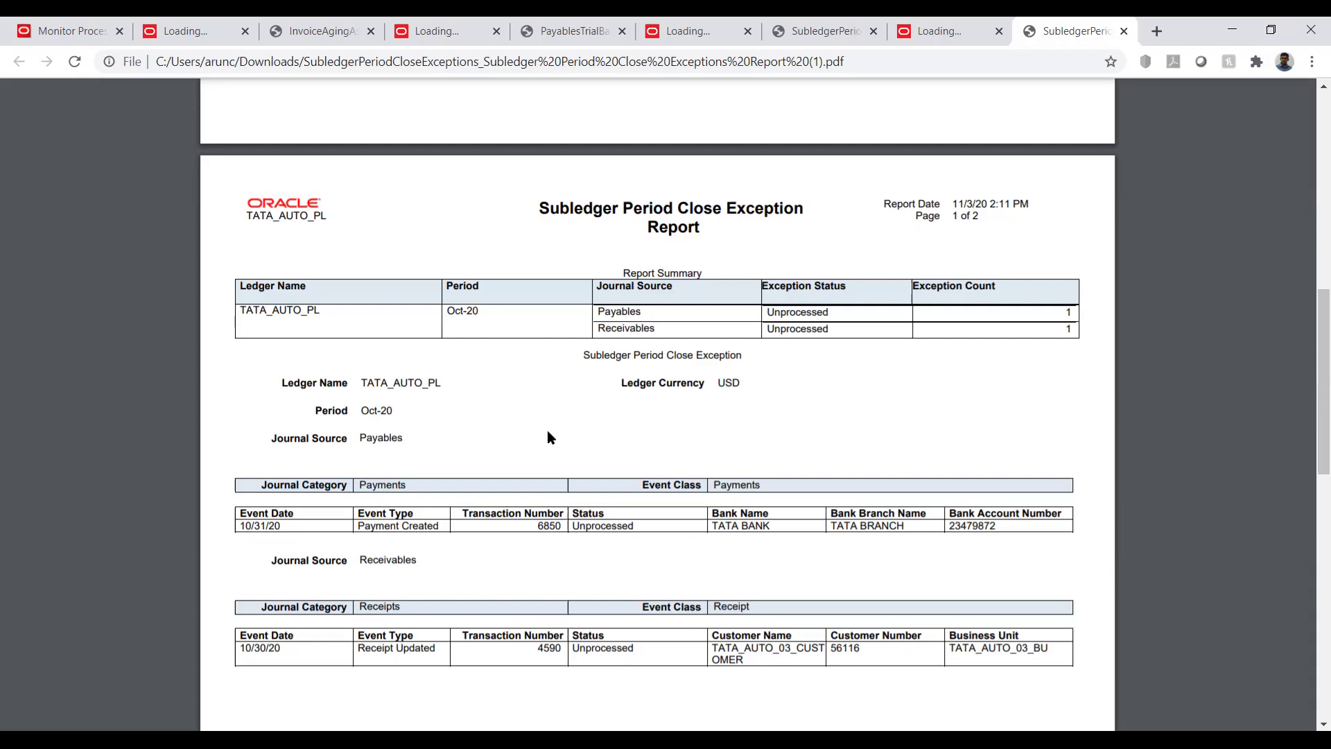
pyautogui.scroll(5, 388, 298)
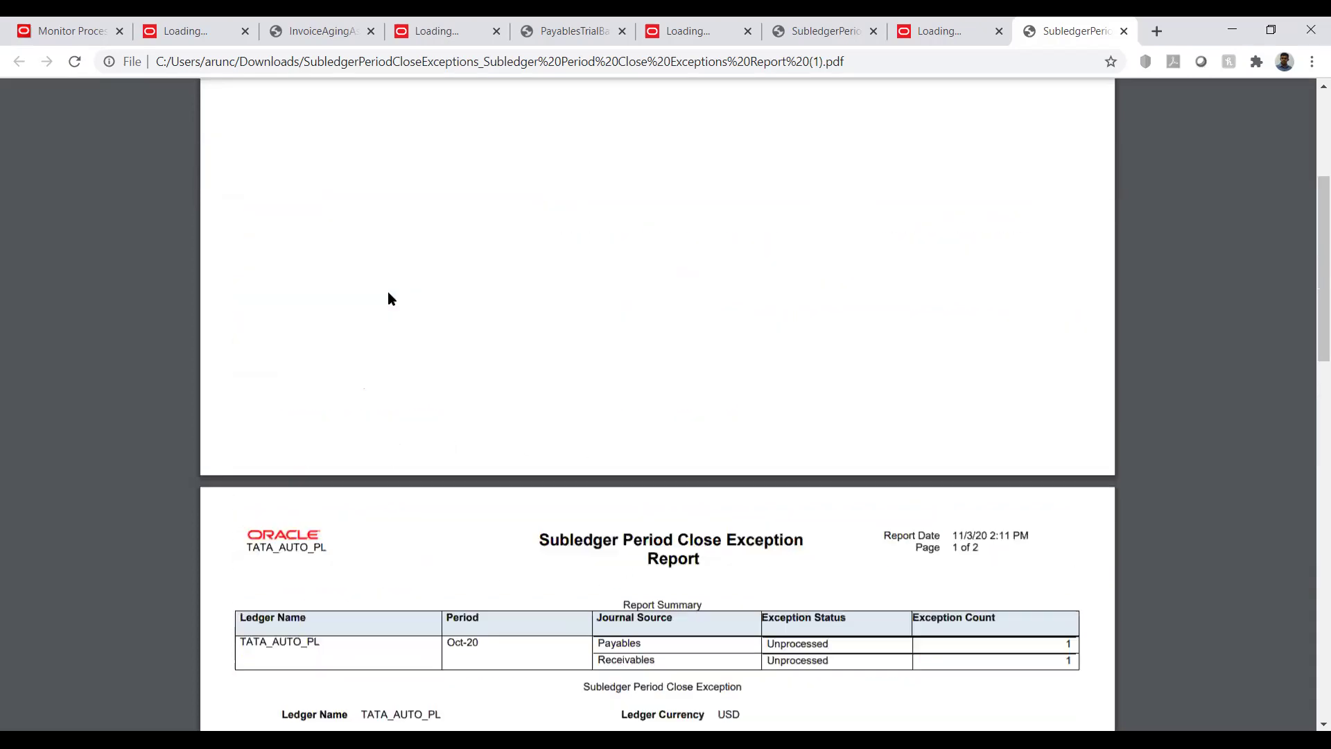
# Return from the PDF to the scheduled processes page and go to Review Journal Entries in the Payables Invoices work area.
pyautogui.click(82, 31)
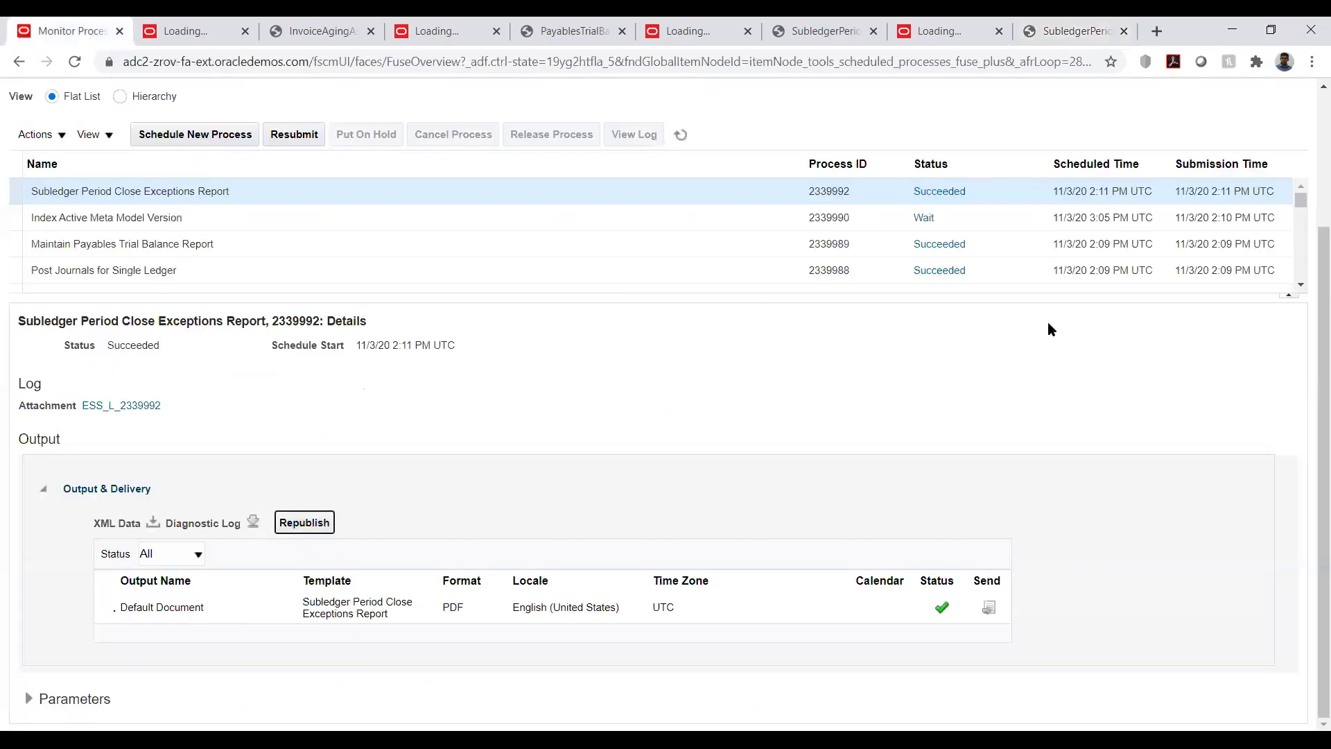
pyautogui.scroll(3, 1067, 291)
pyautogui.click(1064, 104)
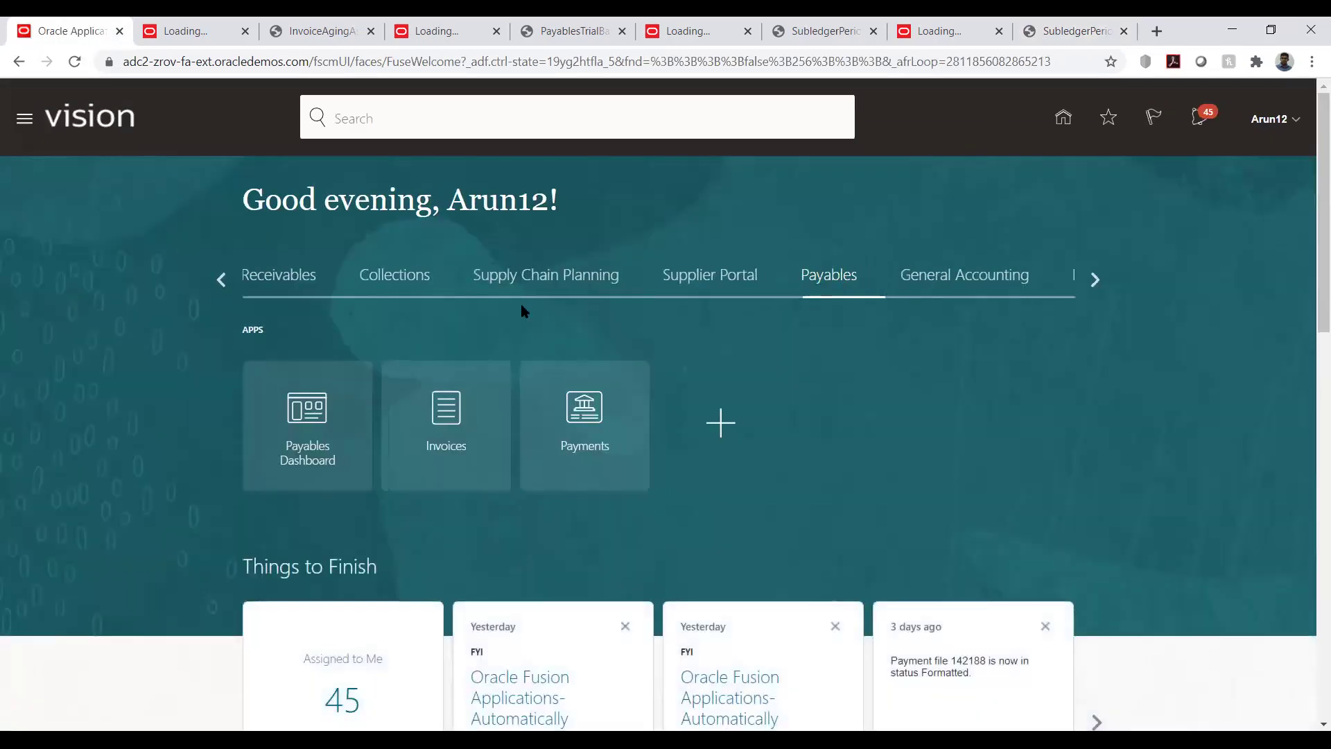
pyautogui.click(447, 419)
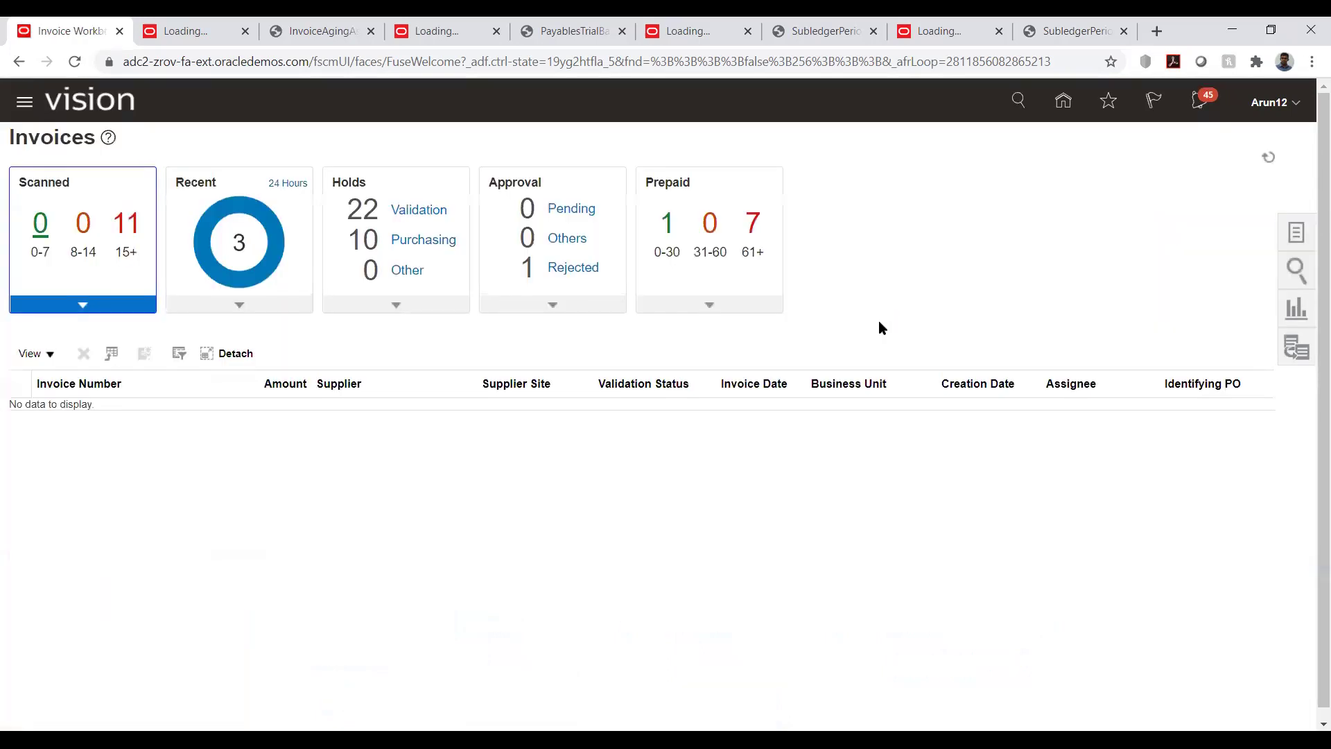
pyautogui.click(1293, 234)
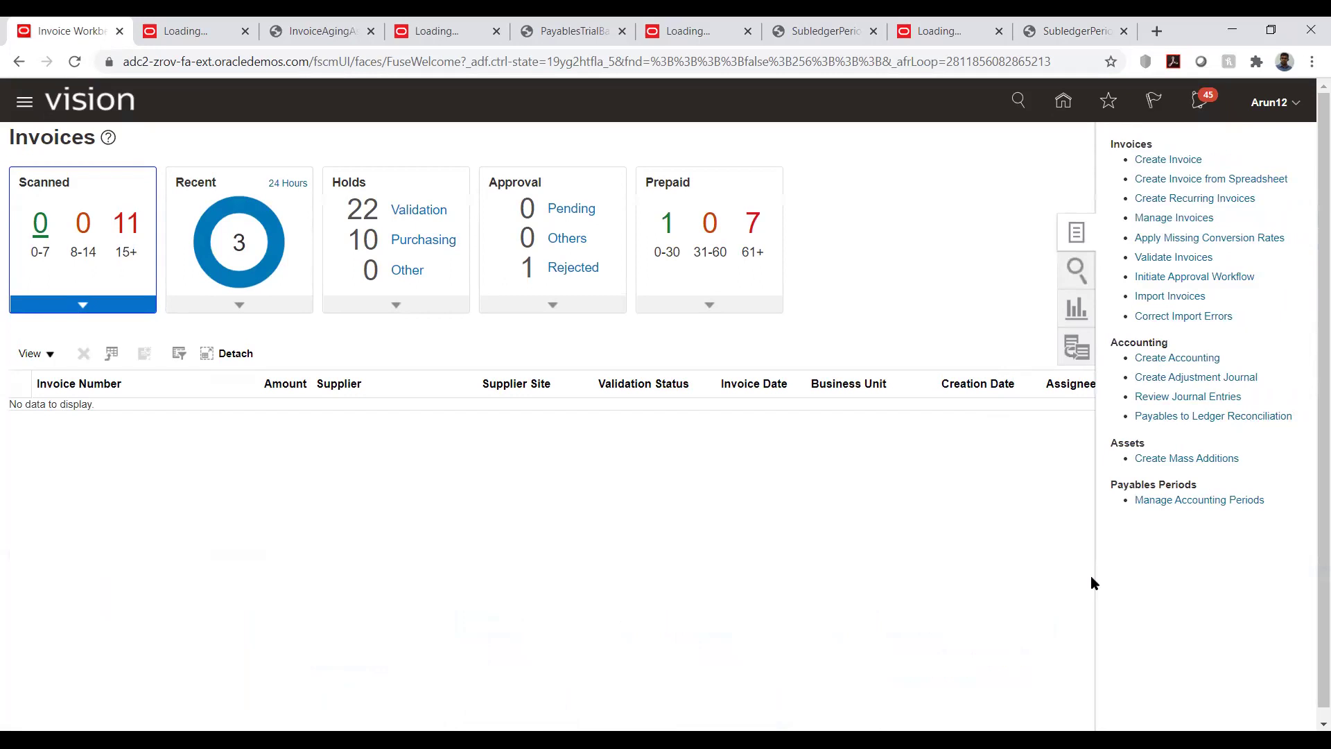
pyautogui.click(1176, 397)
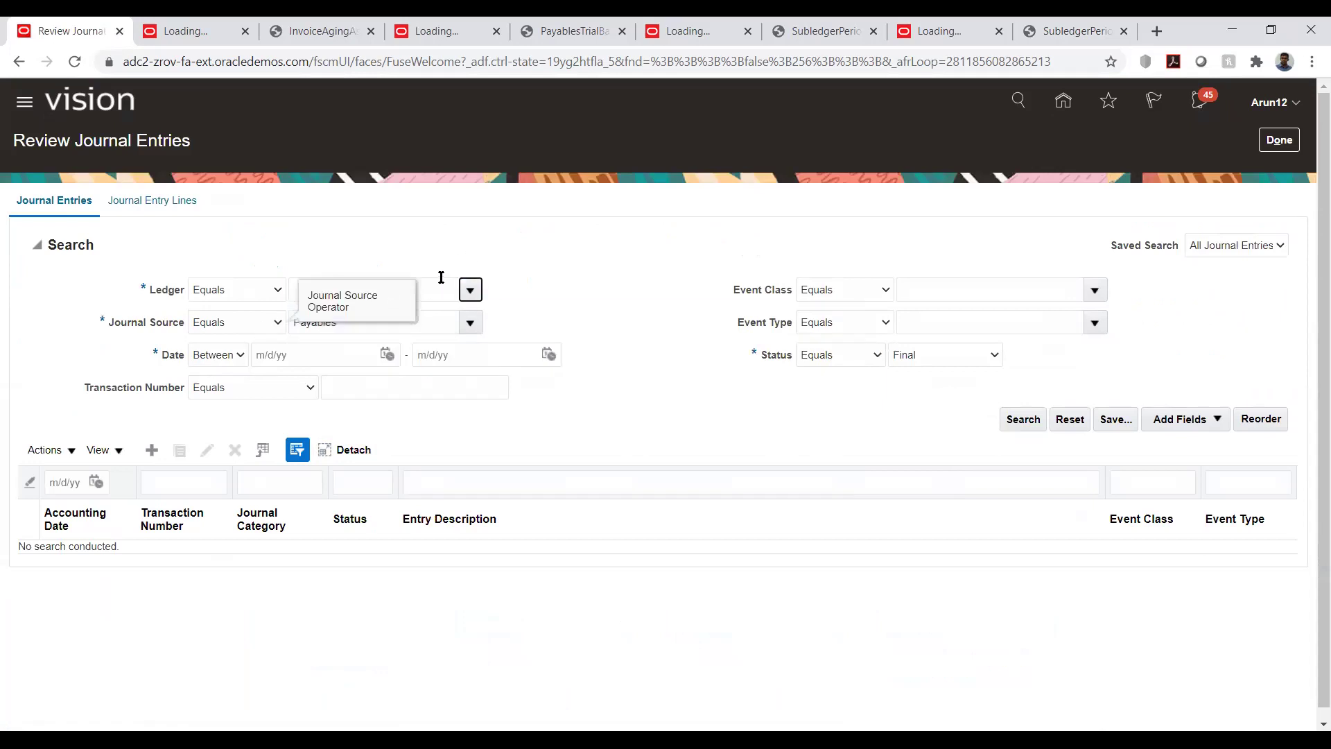
# Search the ledgers for TATA and set the journal entry search's Ledger to TATA_AUTO_PL.
pyautogui.click(440, 283)
pyautogui.click(467, 289)
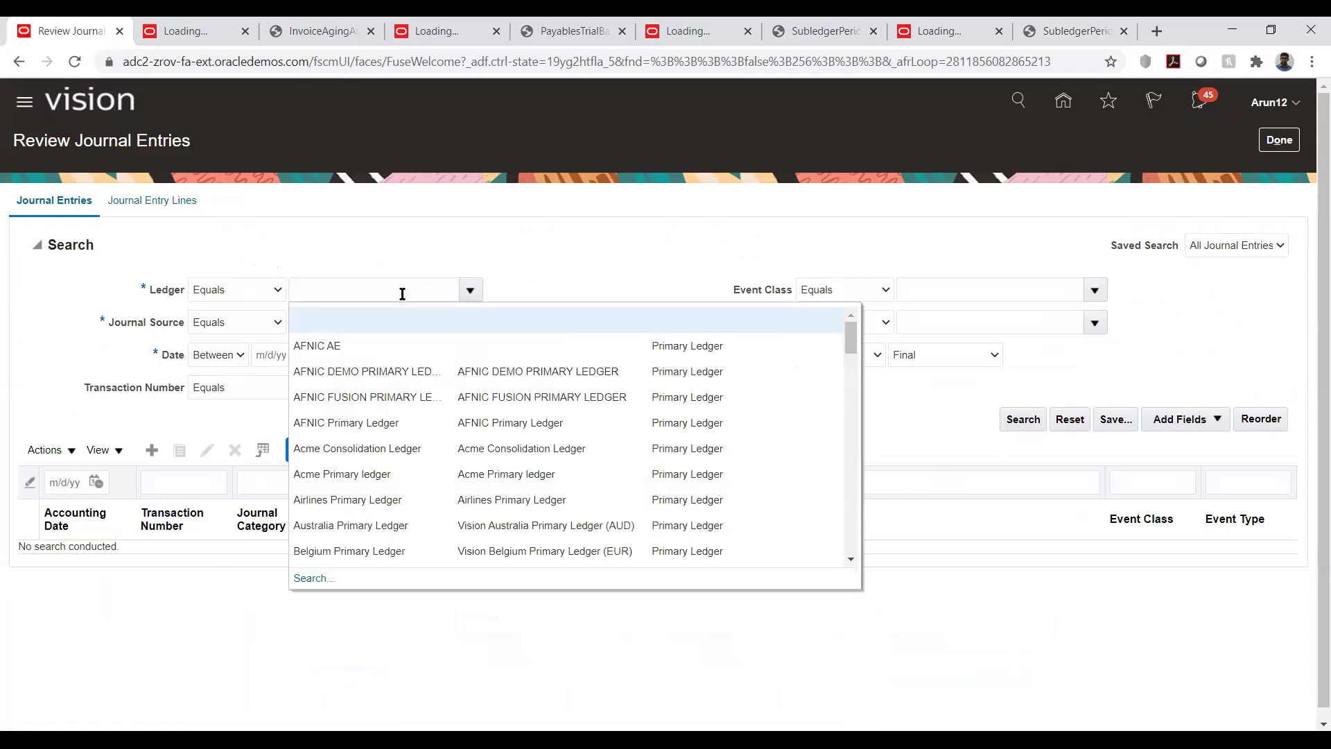
pyautogui.write('TATA')
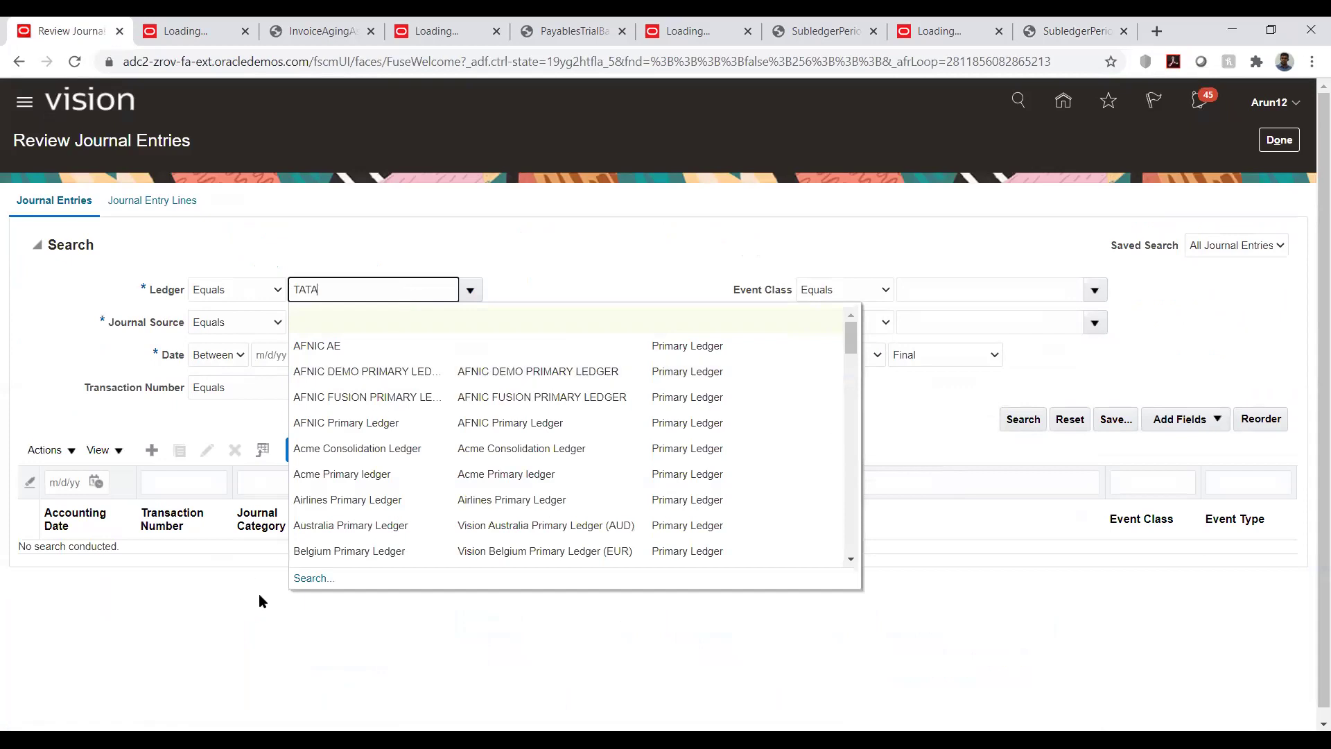
pyautogui.click(310, 578)
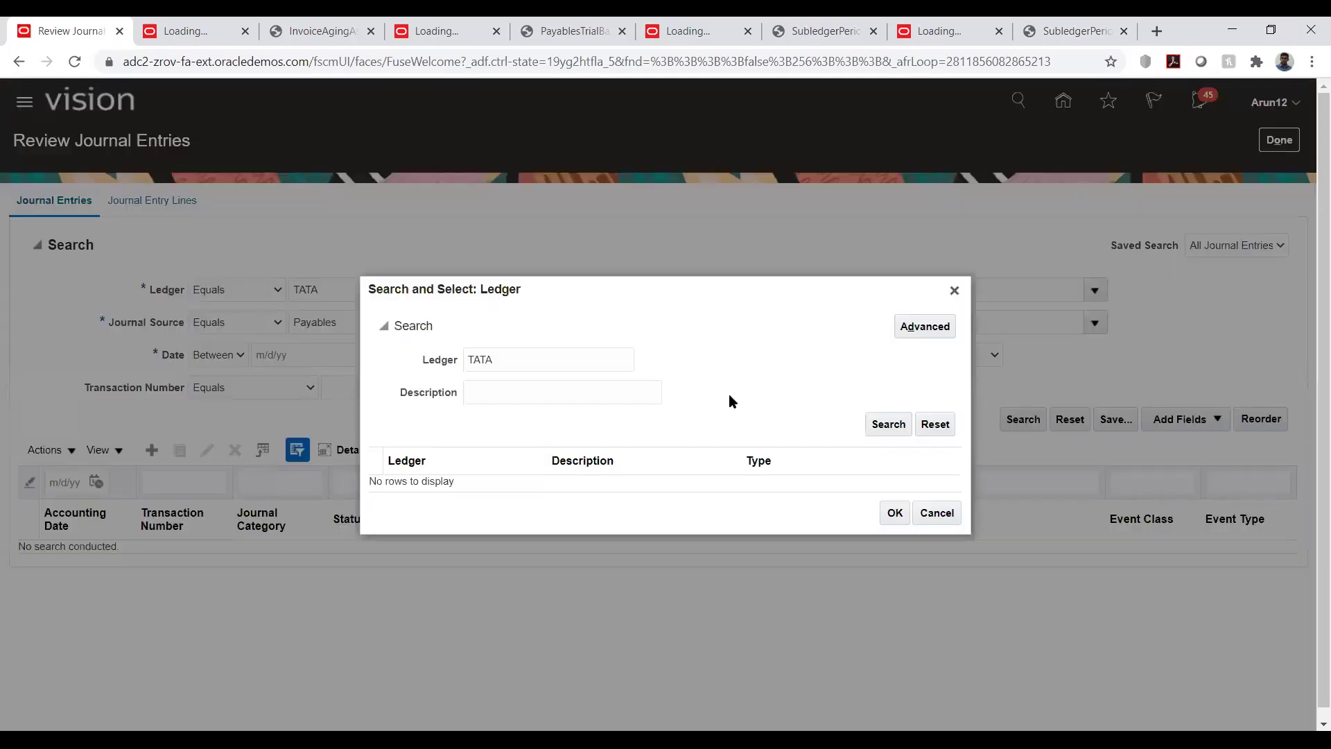
pyautogui.click(876, 425)
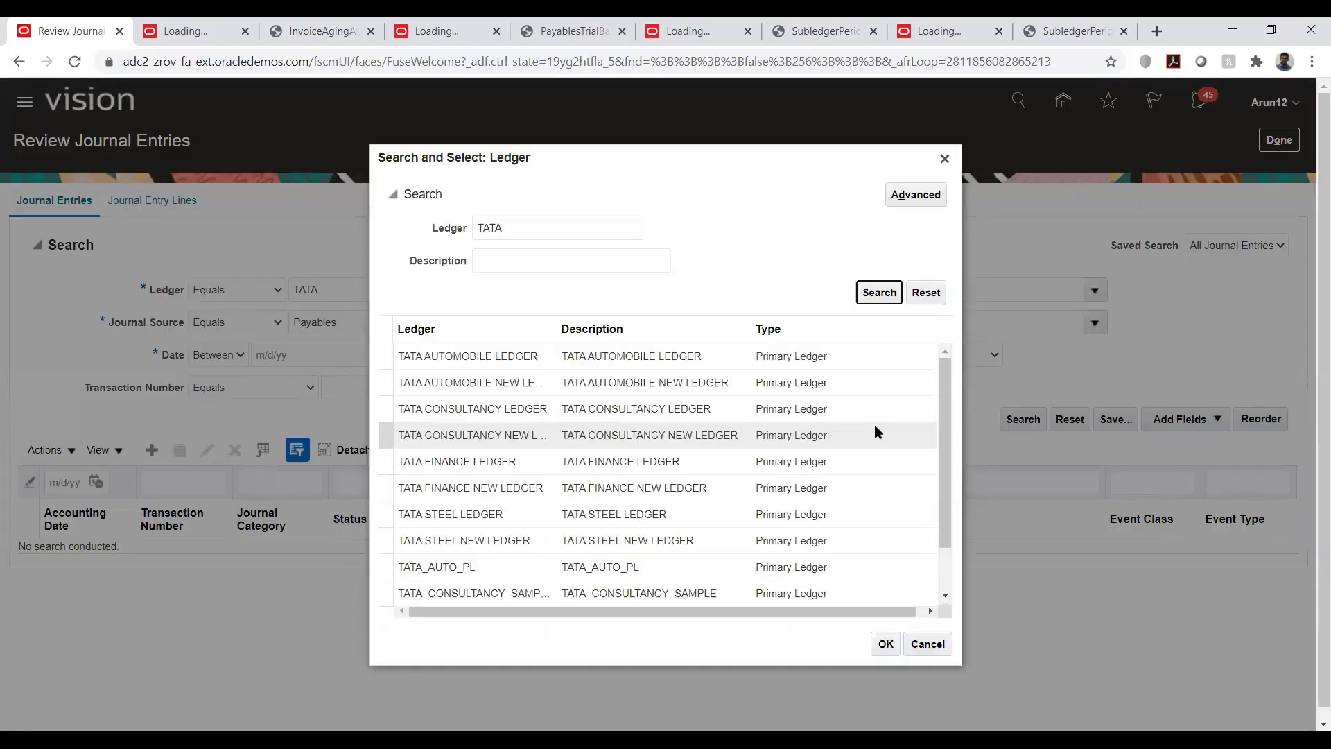
pyautogui.click(421, 576)
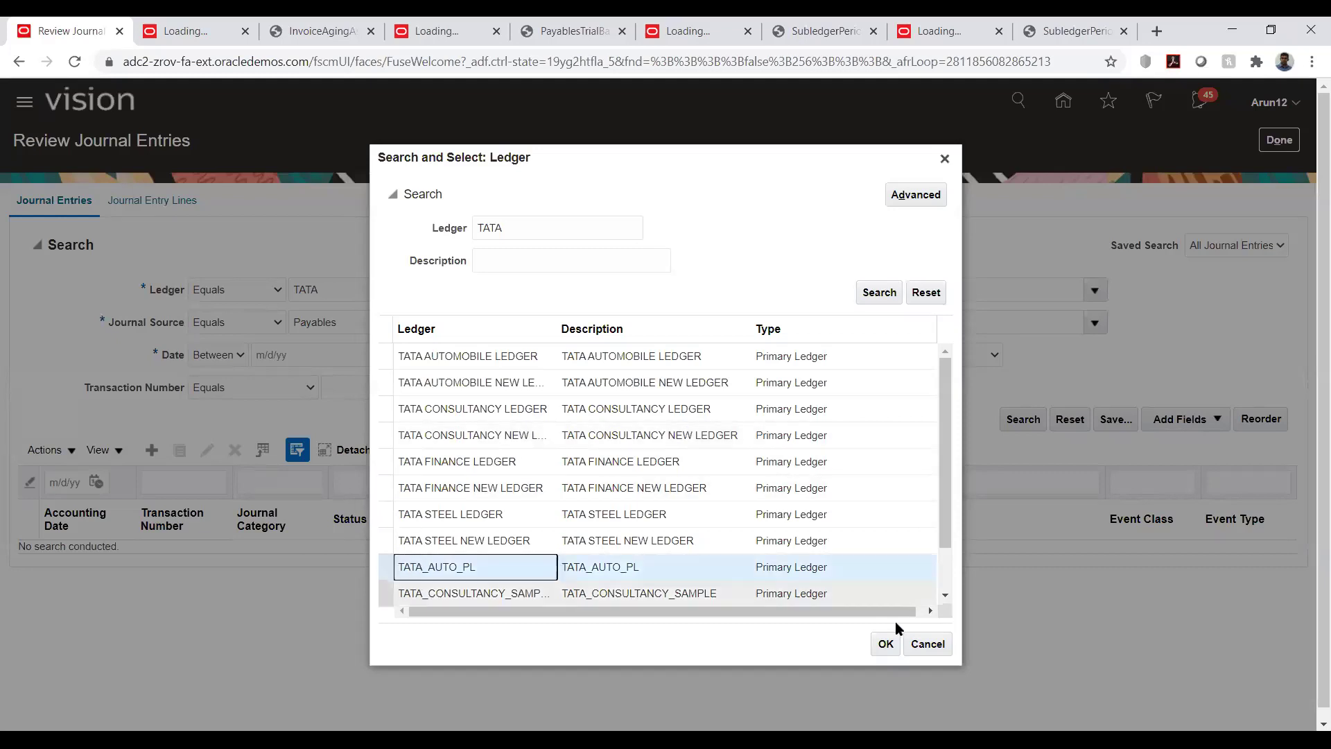
pyautogui.click(885, 643)
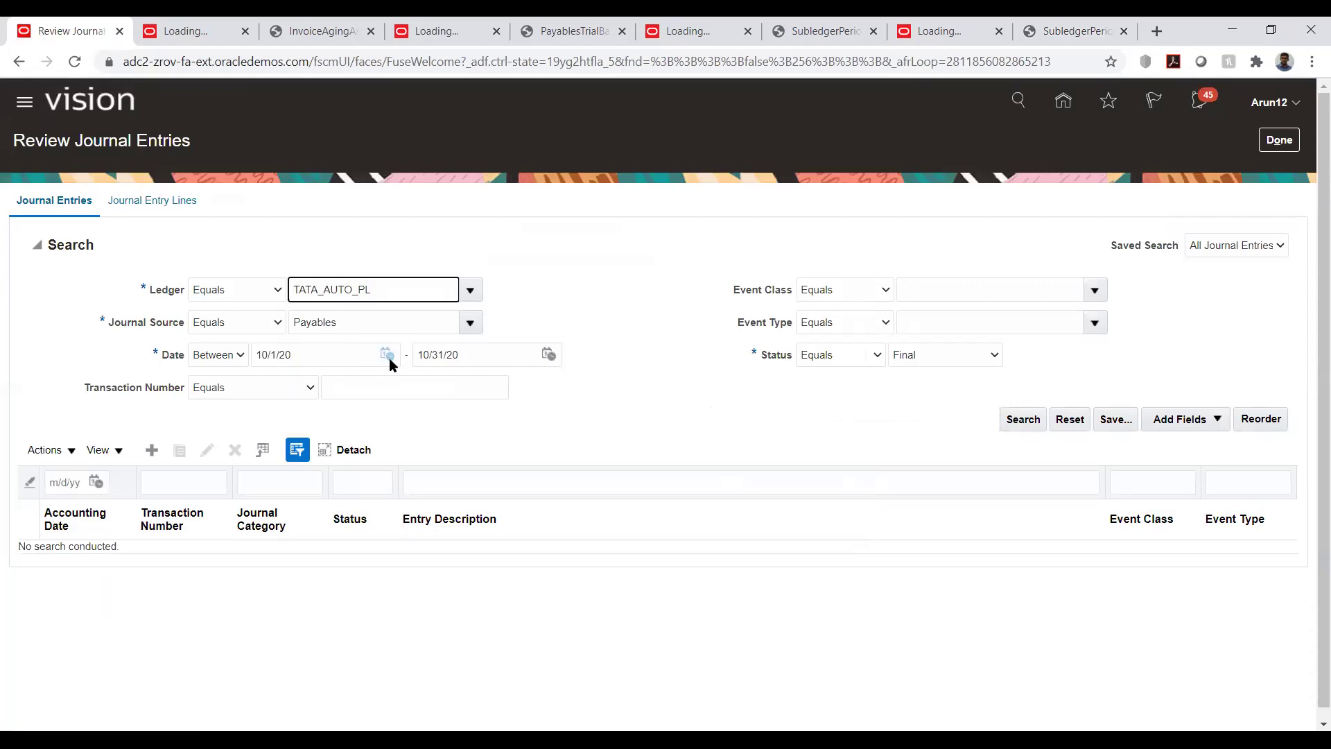
# Set the start date to 10/1/20 and search the final Payables journal entries through 10/31/20.
pyautogui.click(387, 355)
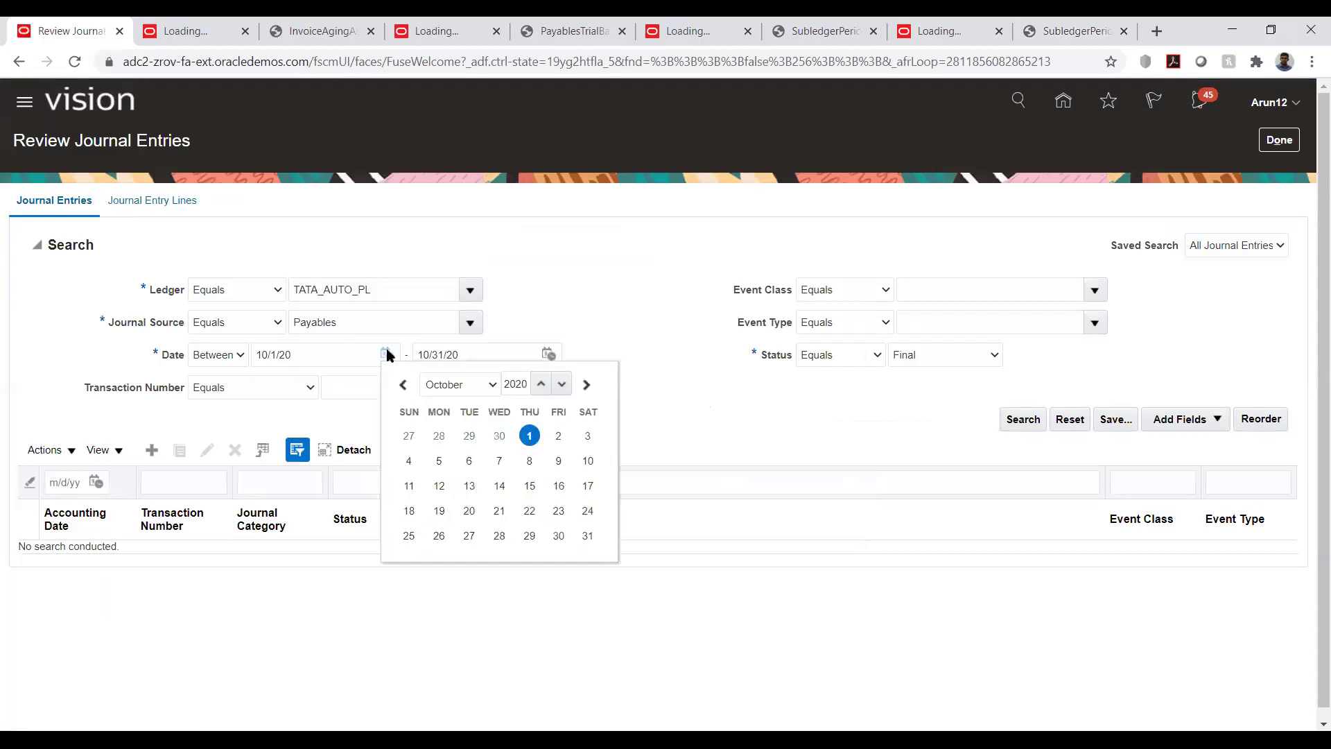
pyautogui.click(529, 436)
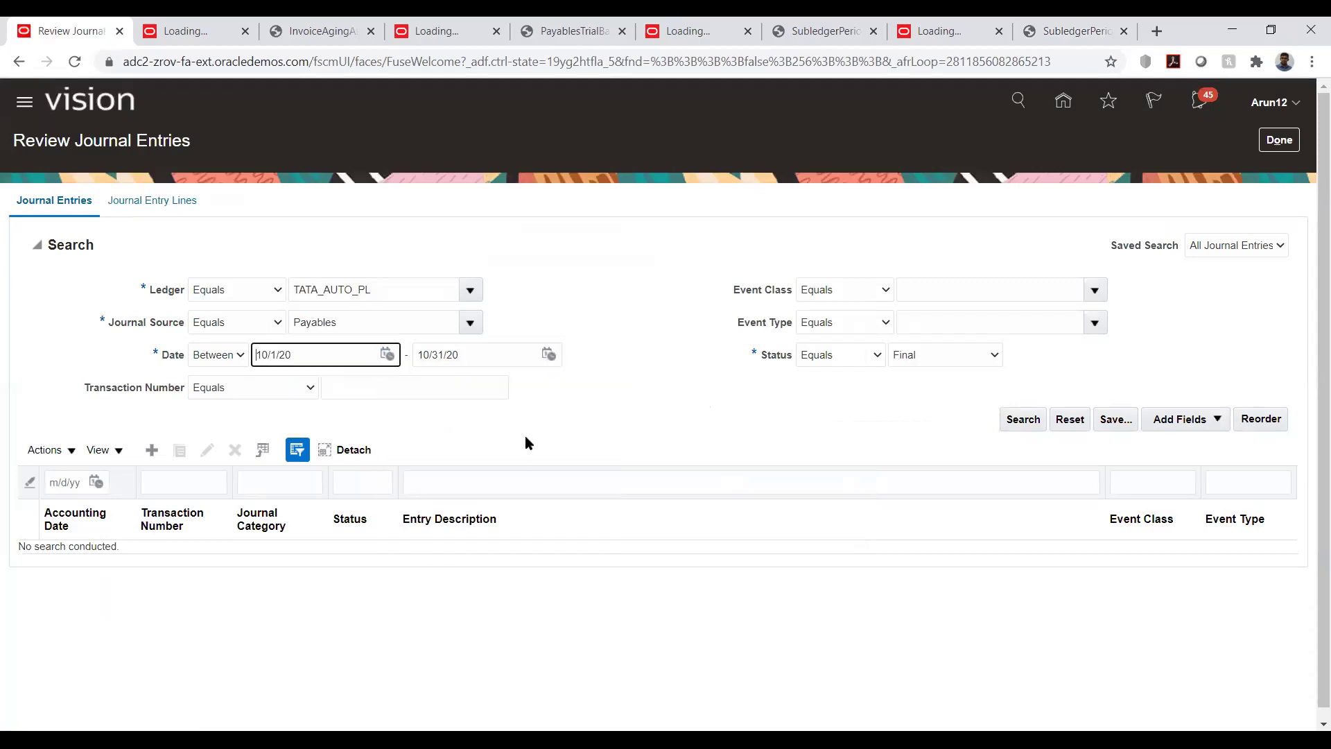
pyautogui.click(1010, 424)
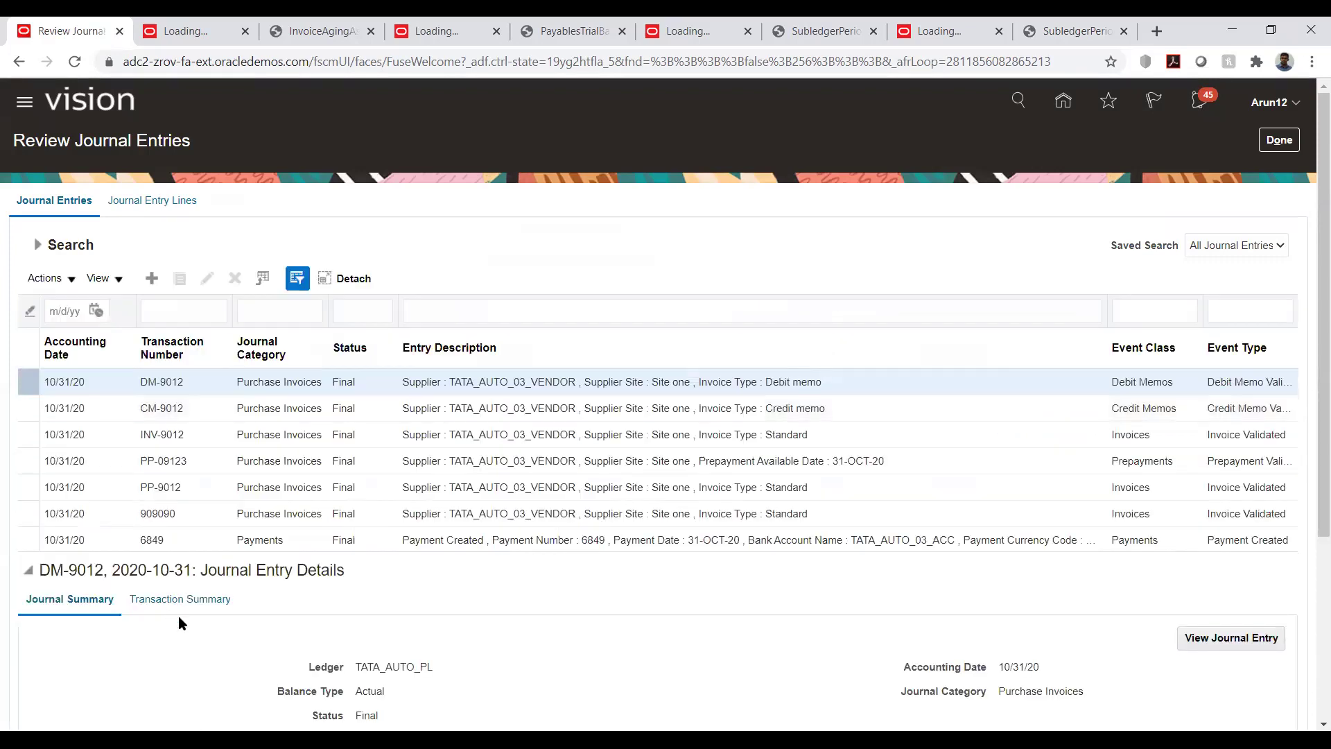
# Select the journal entry for invoice INV-9012 and examine its item expense and liability lines.
pyautogui.scroll(-1, 6, 412)
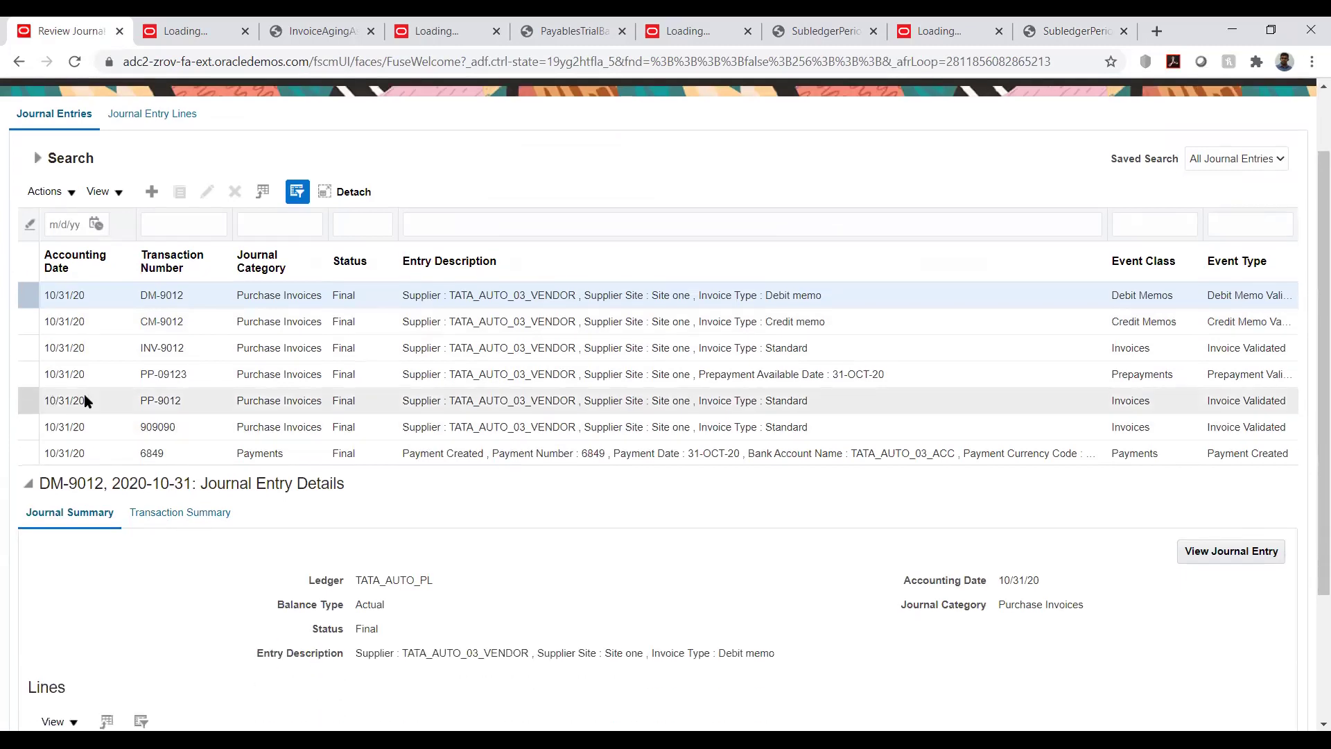
pyautogui.click(189, 347)
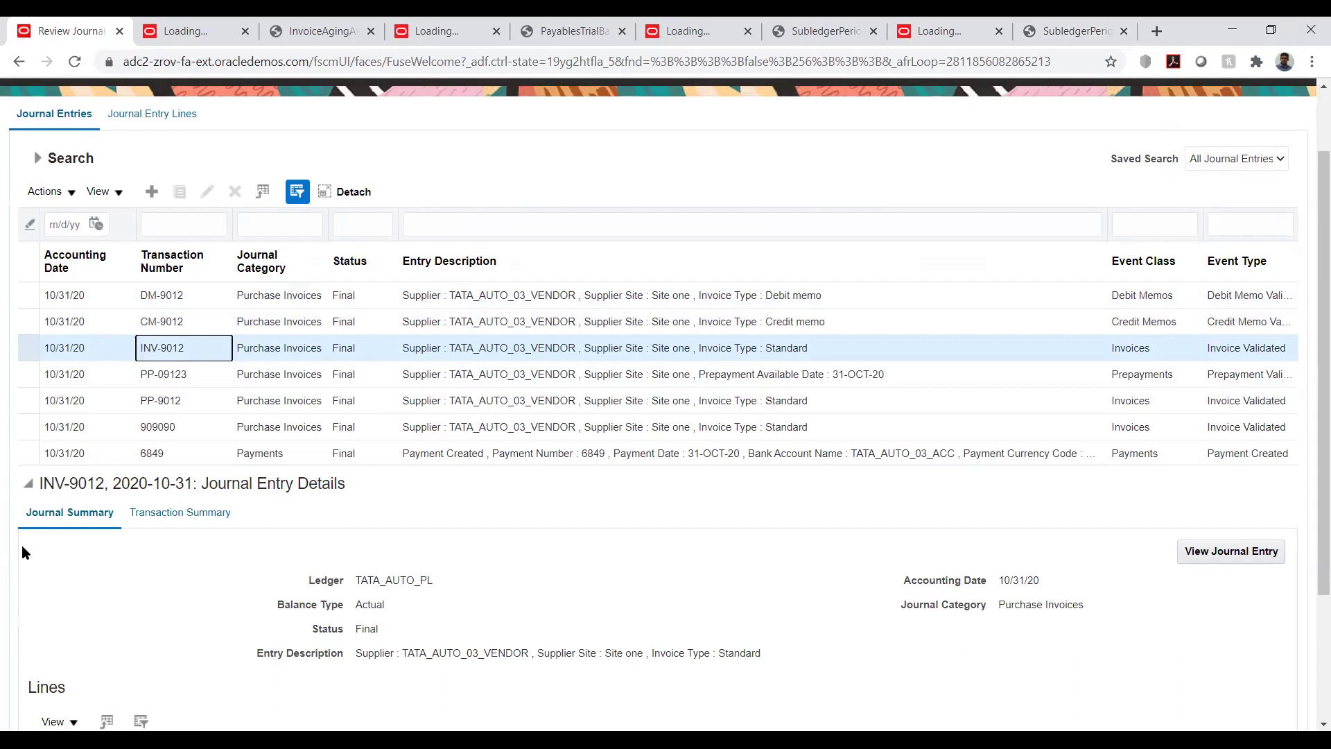
pyautogui.scroll(-2, 5, 513)
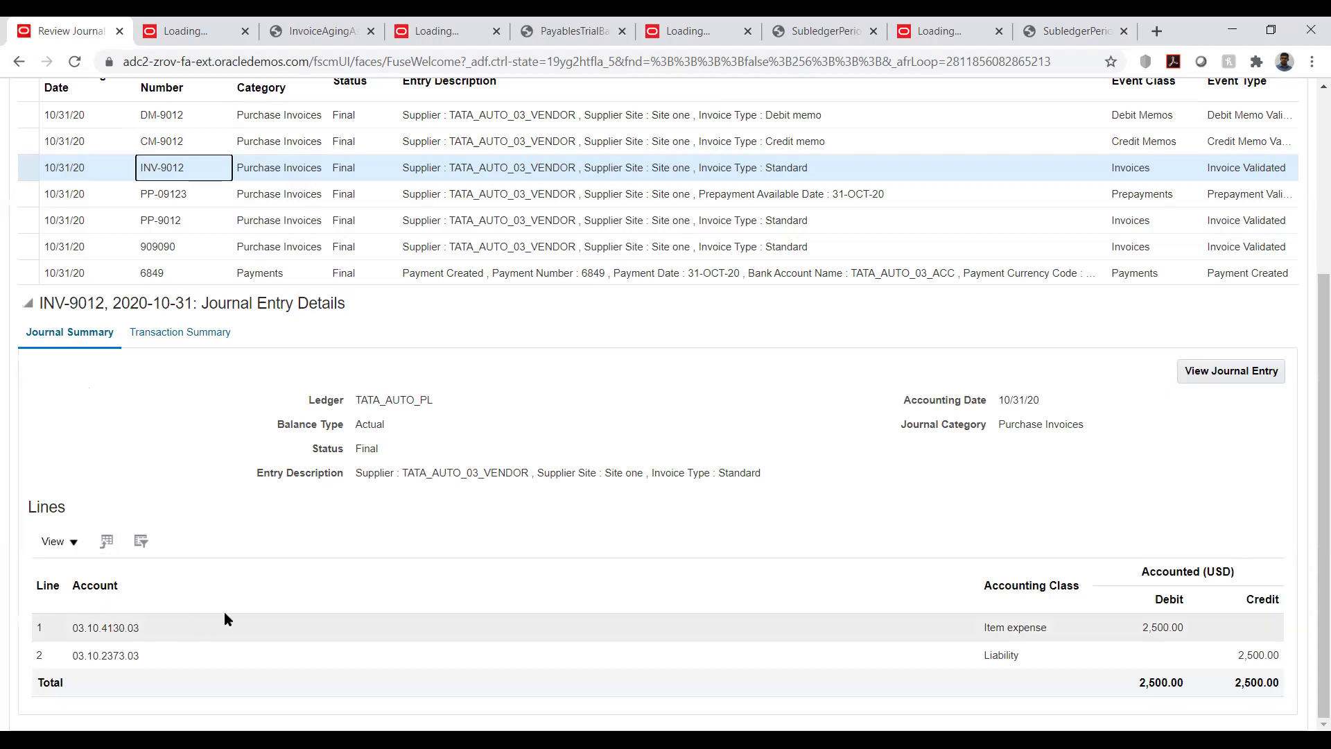
pyautogui.click(172, 636)
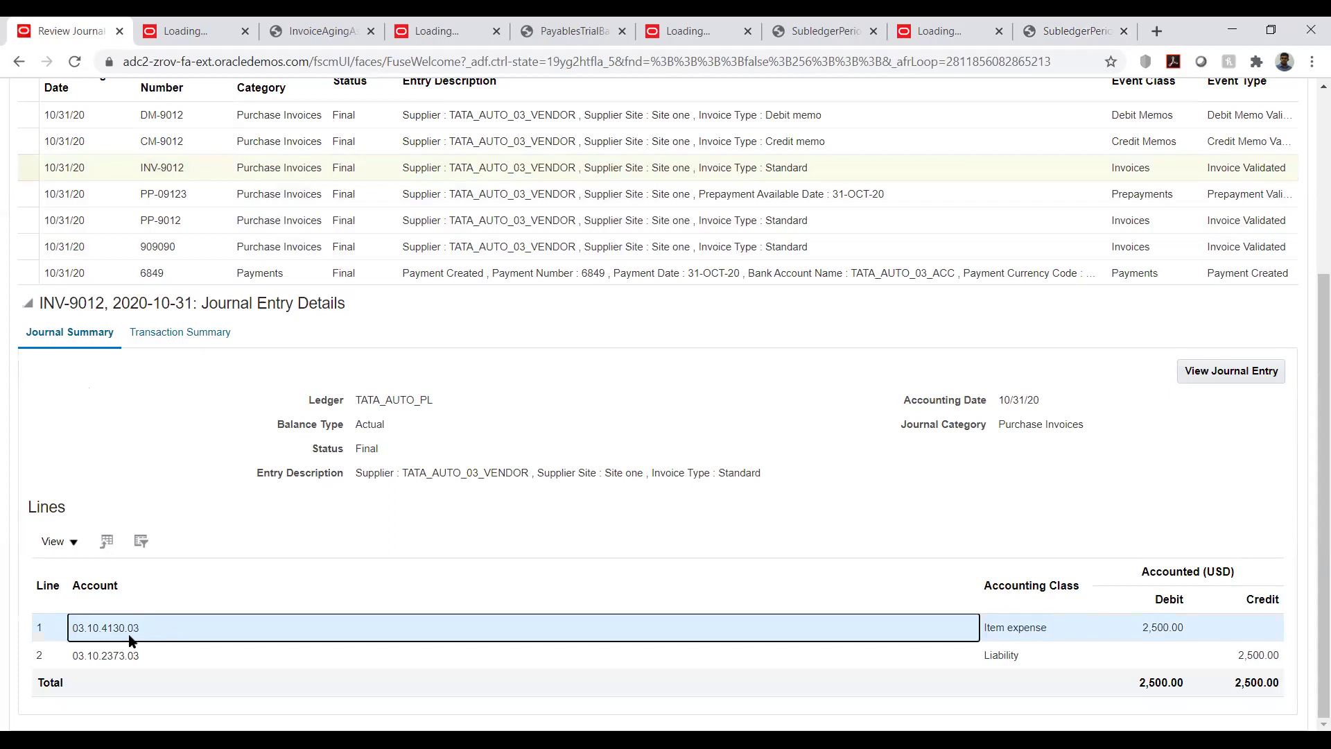
pyautogui.click(160, 664)
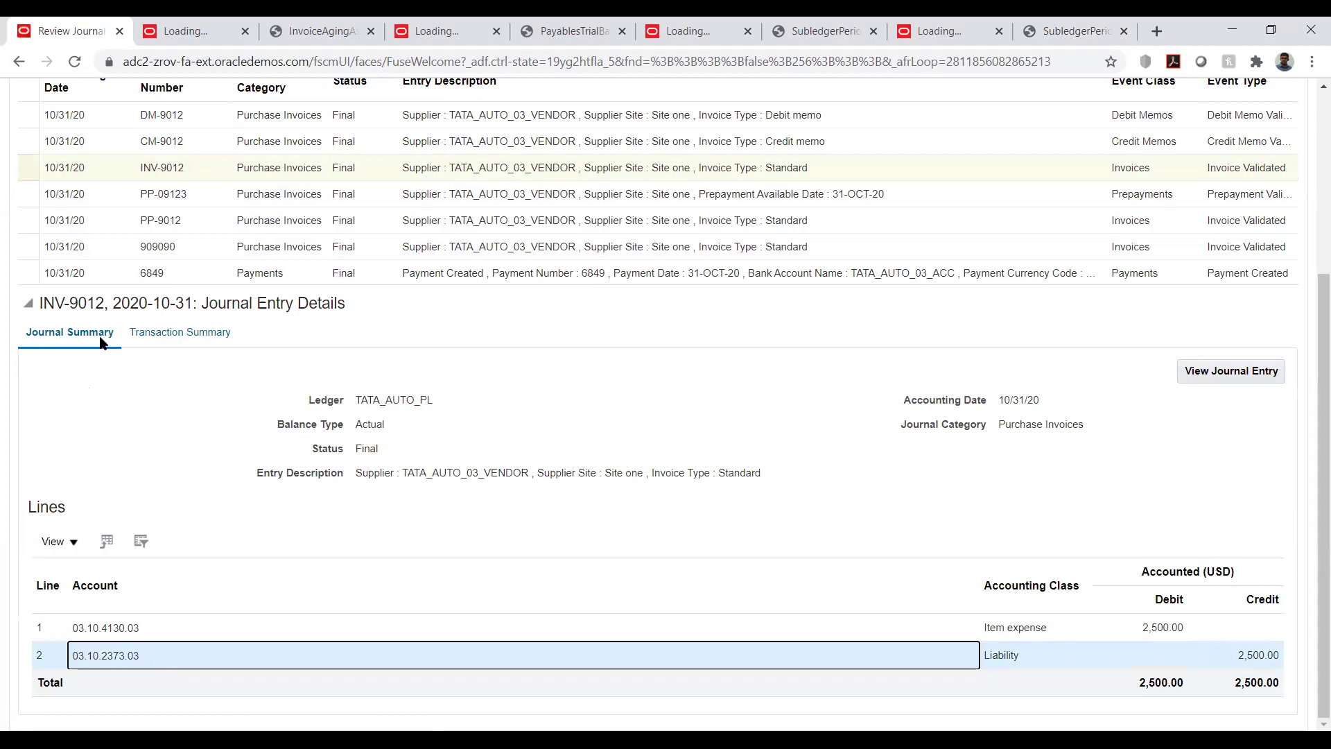
# Examine the transaction summary of invoice INV-9012, including its amount and payment status, and return to the journal summary.
pyautogui.click(179, 334)
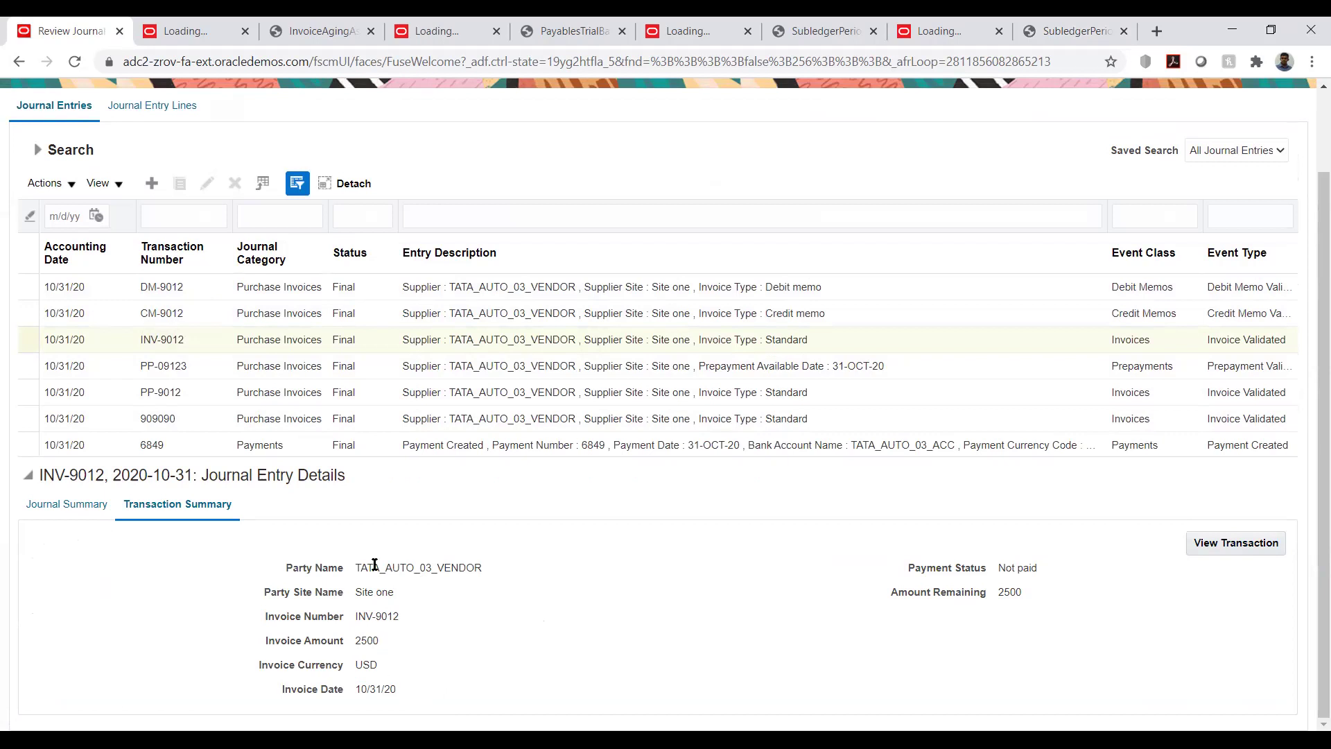
pyautogui.doubleClick(373, 639)
pyautogui.moveTo(1005, 567); pyautogui.dragTo(1021, 591)
pyautogui.moveTo(1005, 567); pyautogui.dragTo(1038, 568)
pyautogui.click(901, 548)
pyautogui.click(64, 503)
pyautogui.scroll(2, 922, 144)
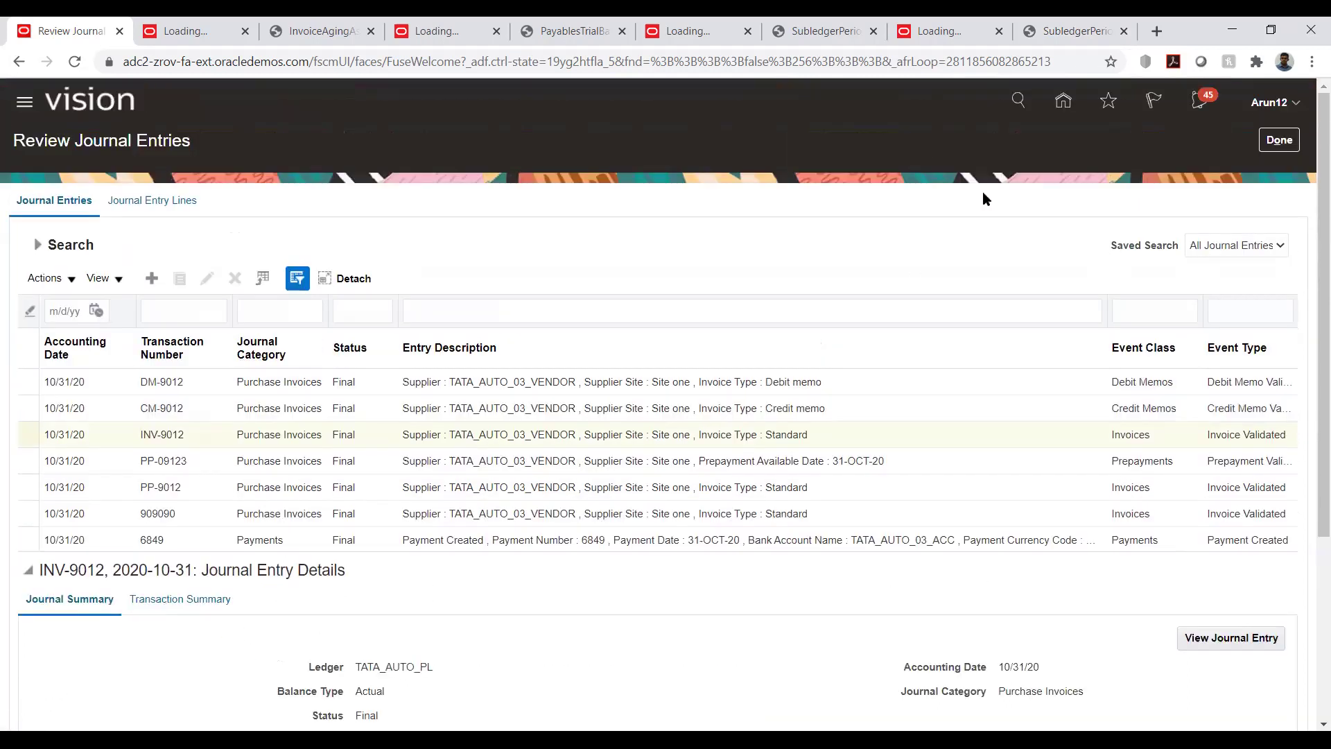
# Close the journal entry review and open Manage Accounting Periods for Payables from the Invoices work area.
pyautogui.click(1275, 143)
pyautogui.click(1303, 233)
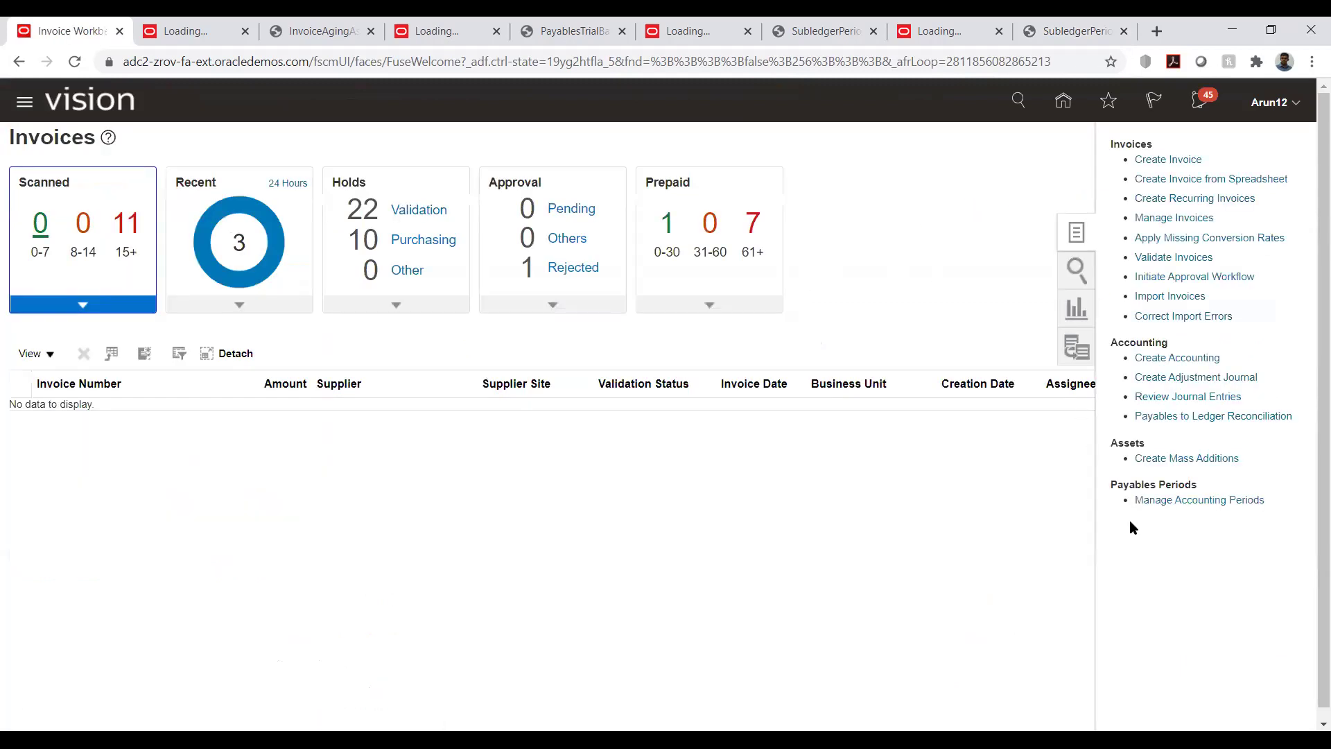
pyautogui.click(1169, 499)
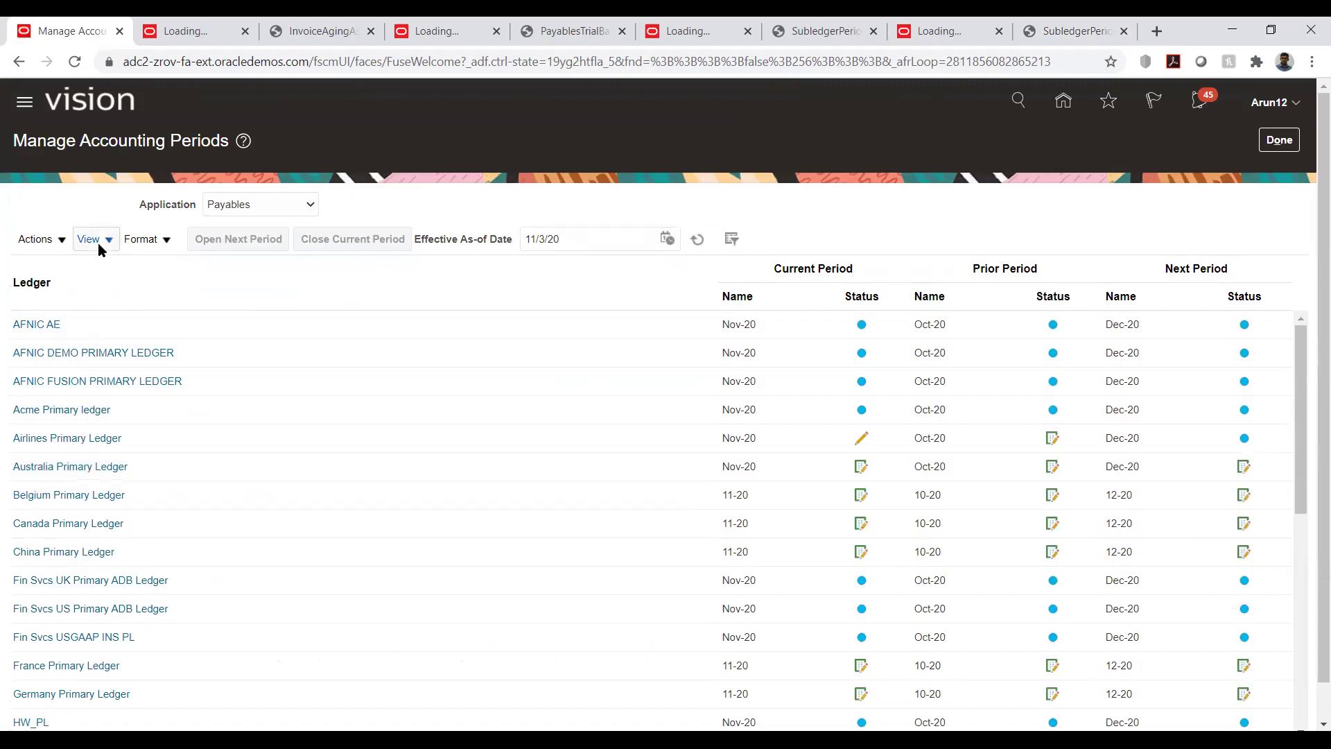
# Select the ledger TATA_AUTO_PL, check which period open and close actions it offers, and return to the Invoices work area.
pyautogui.scroll(-5, 246, 351)
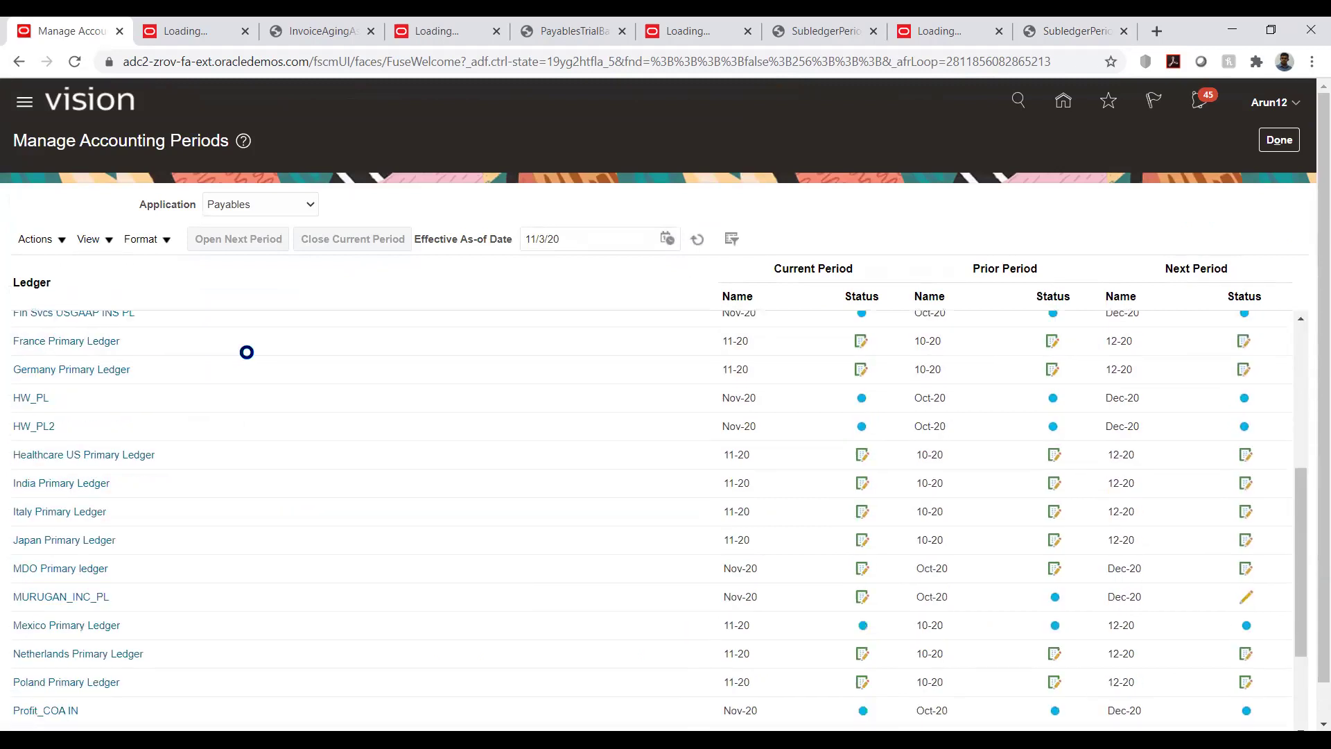
pyautogui.scroll(-6, 246, 354)
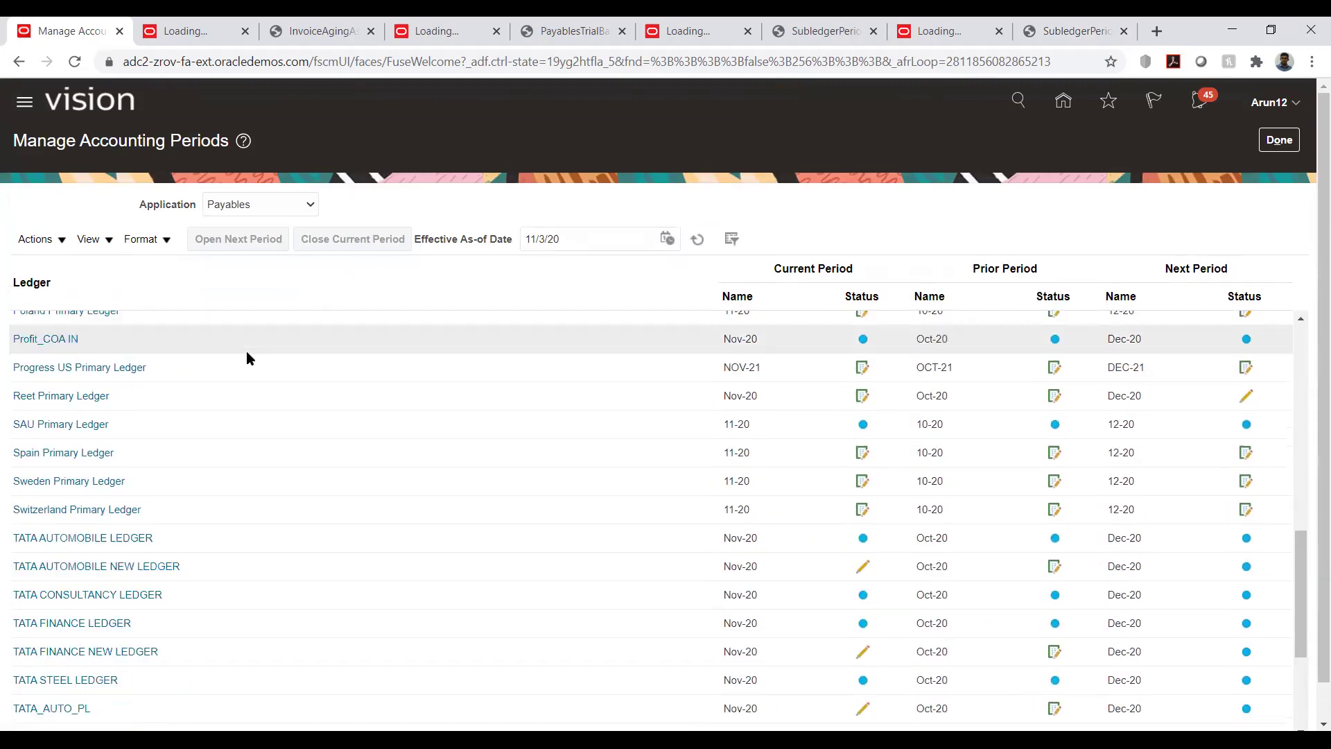
pyautogui.scroll(-4, 247, 351)
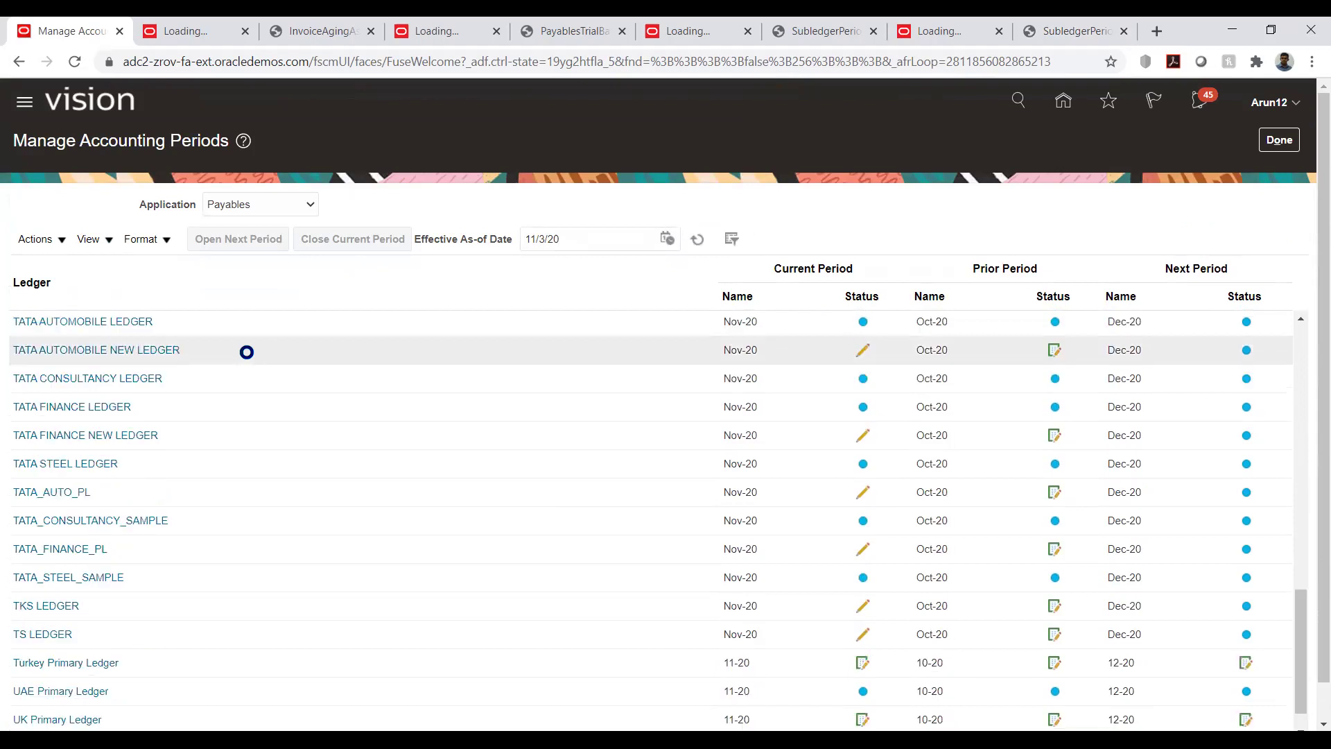
pyautogui.click(128, 487)
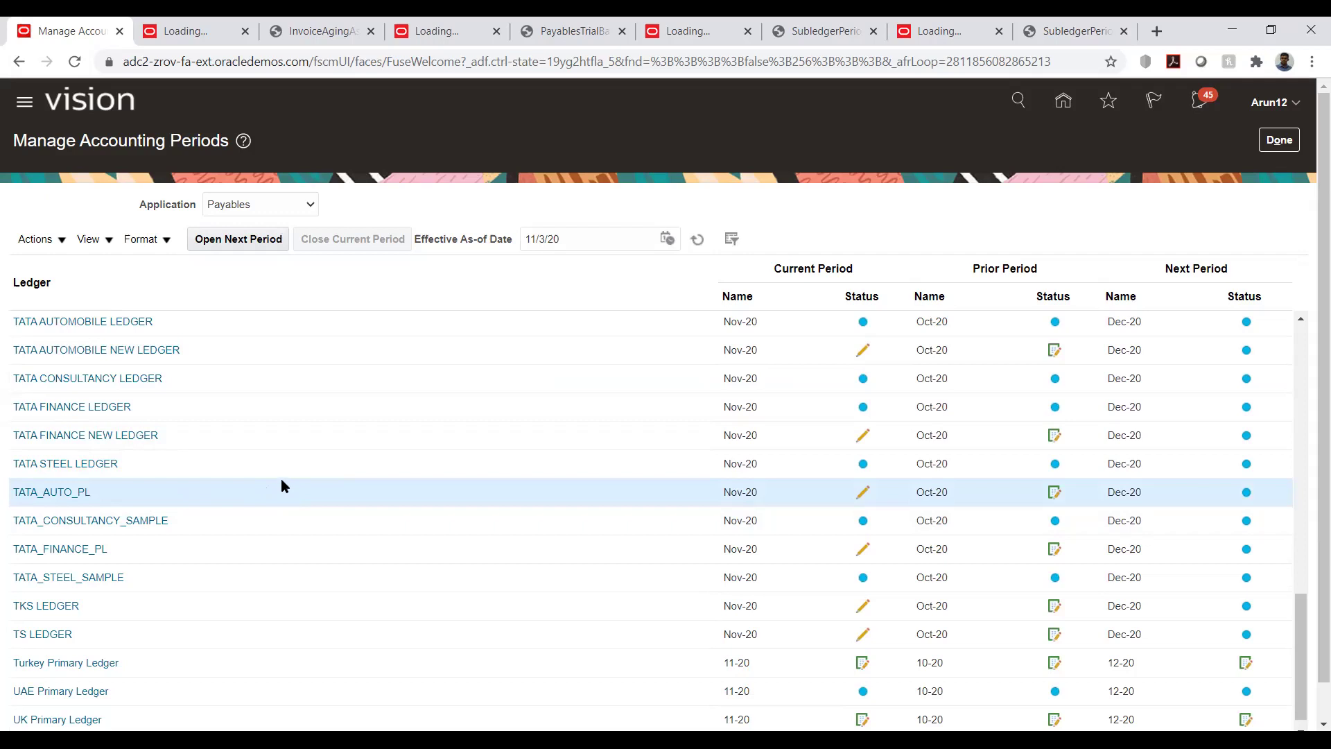
pyautogui.click(56, 242)
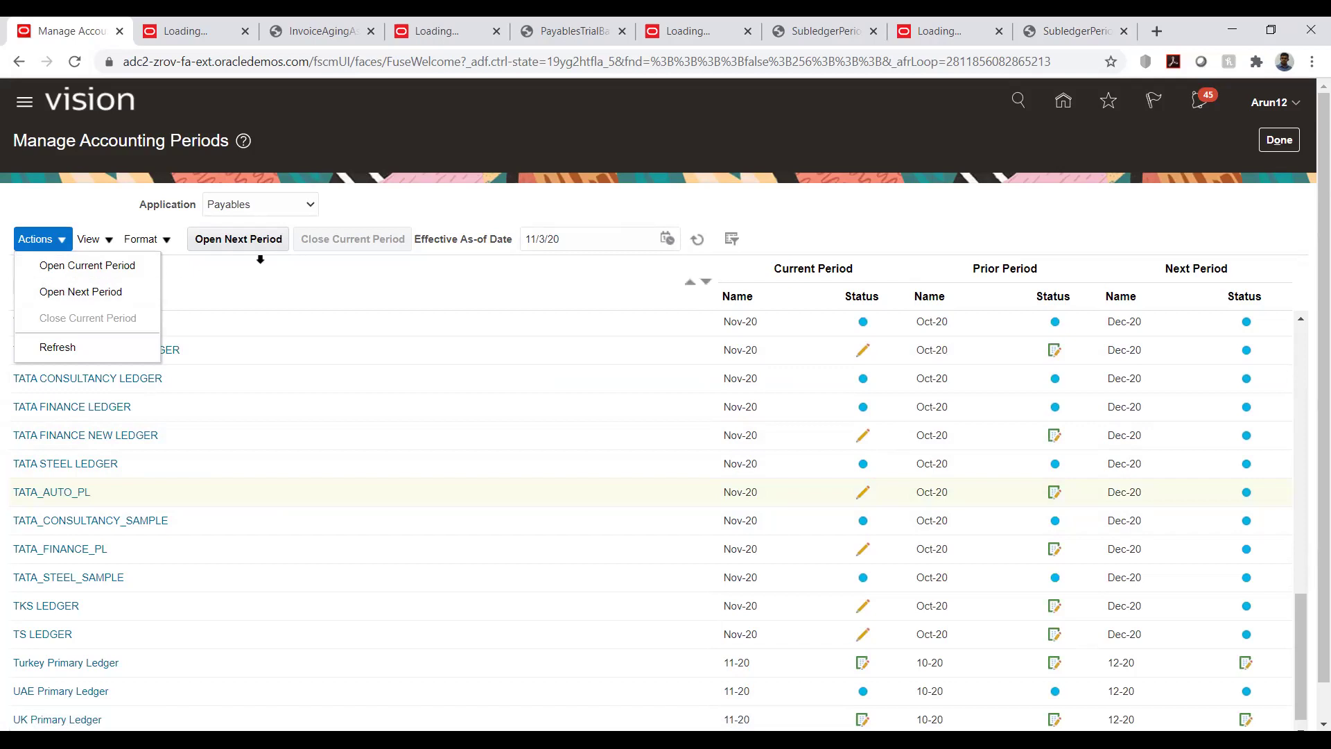
pyautogui.click(427, 198)
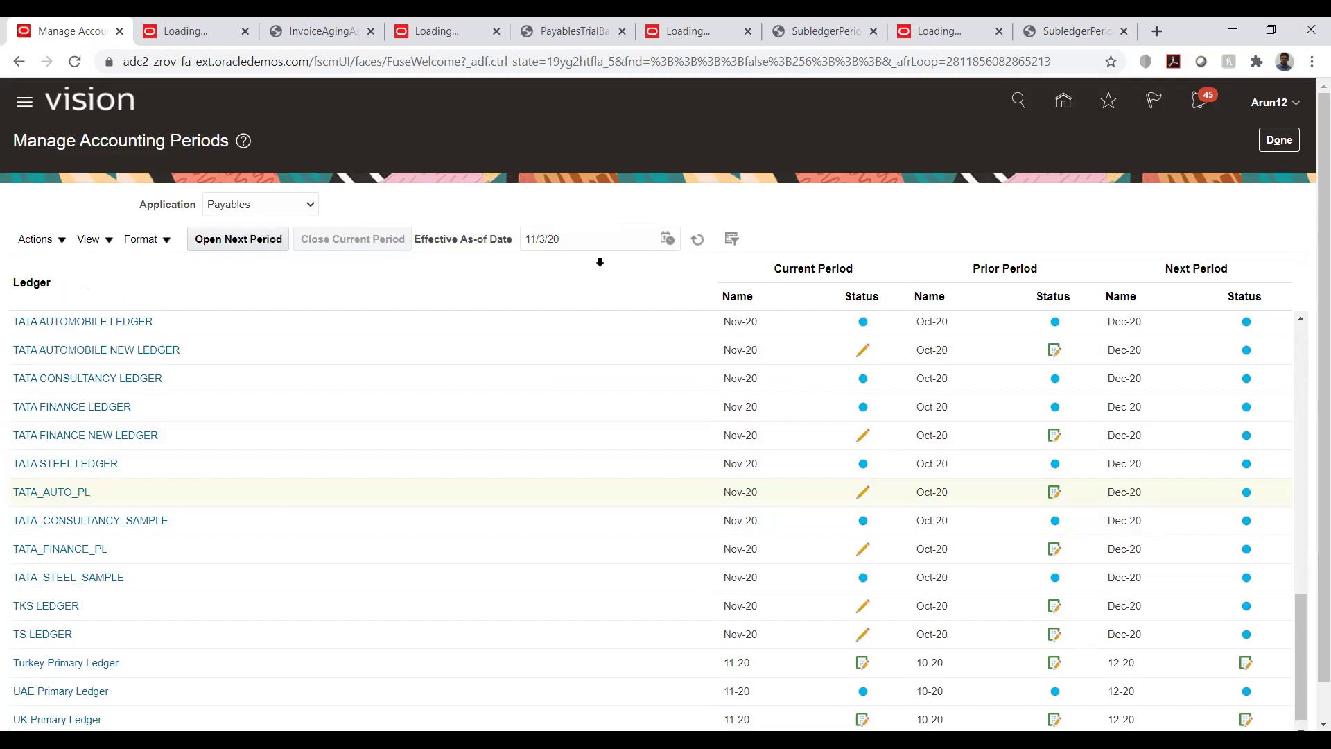
pyautogui.click(1278, 140)
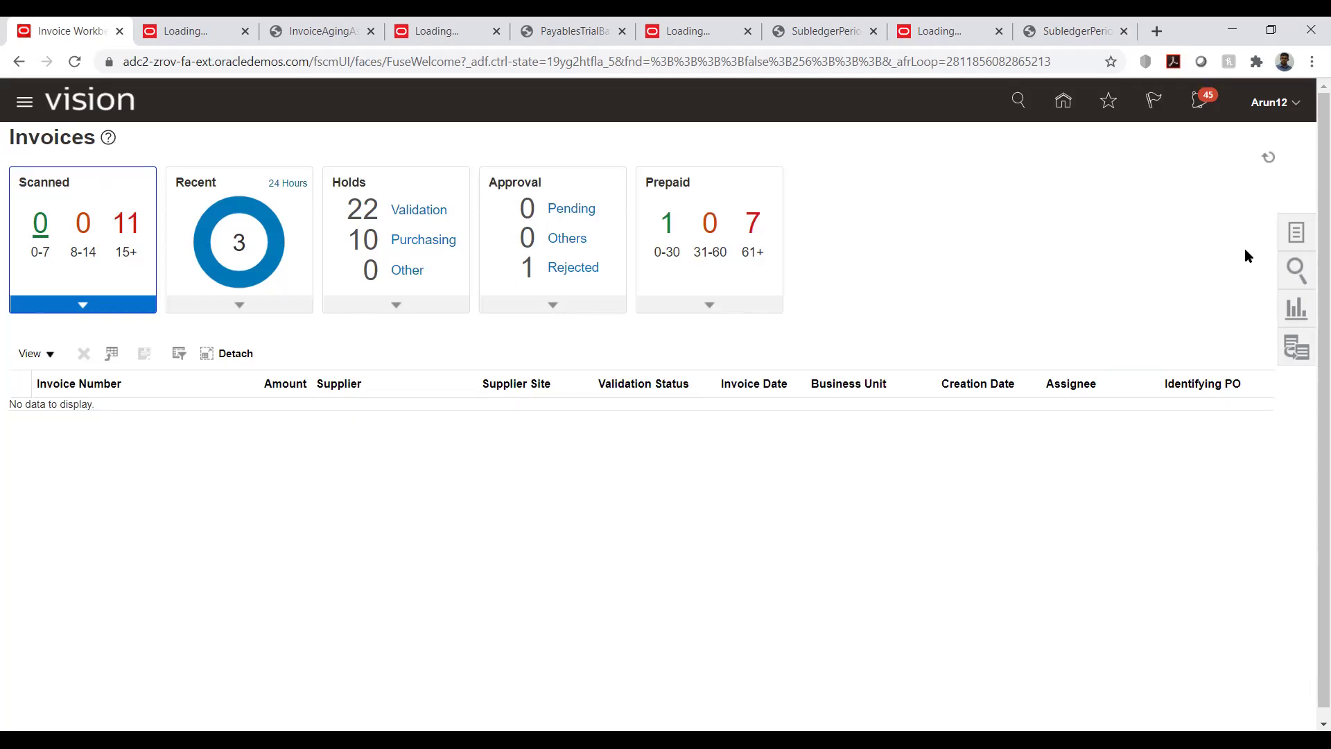
# Start a Create Accounting request from the Invoices tasks and set its Subledger Application to Payables.
pyautogui.click(1293, 234)
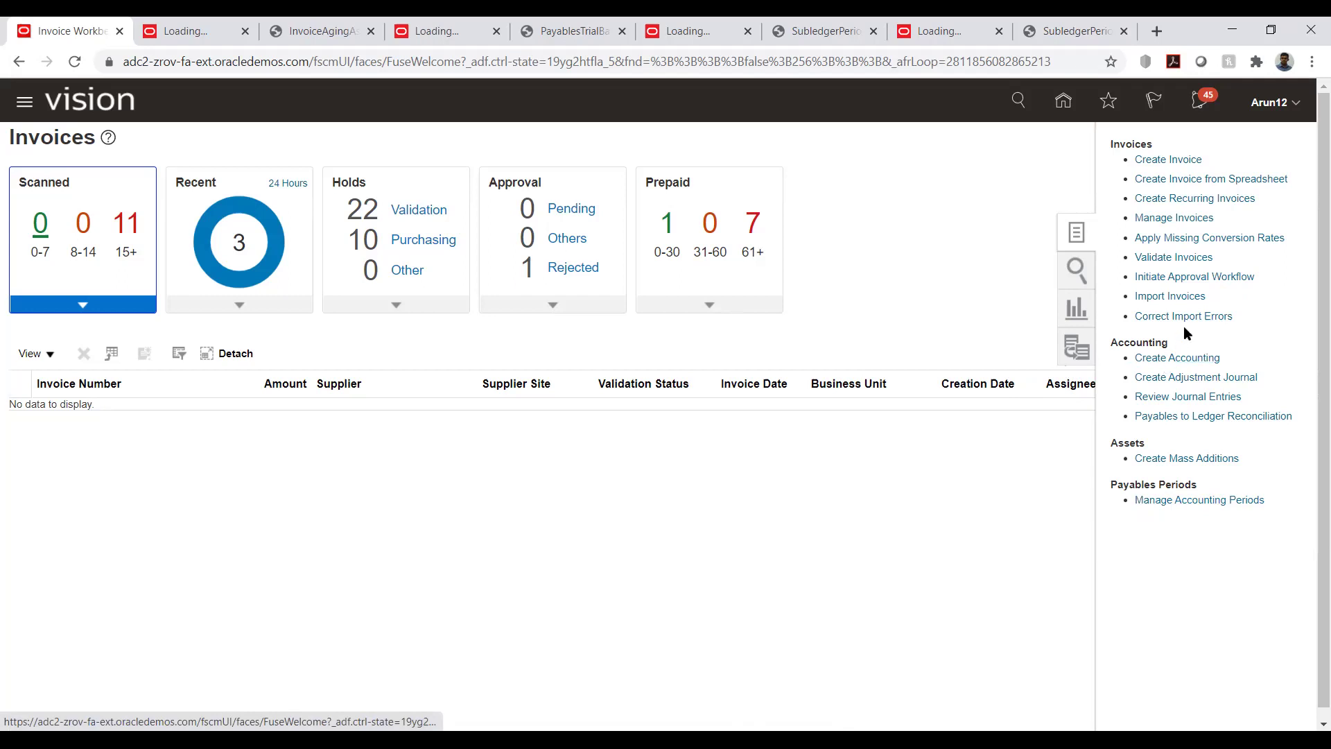
pyautogui.click(1171, 358)
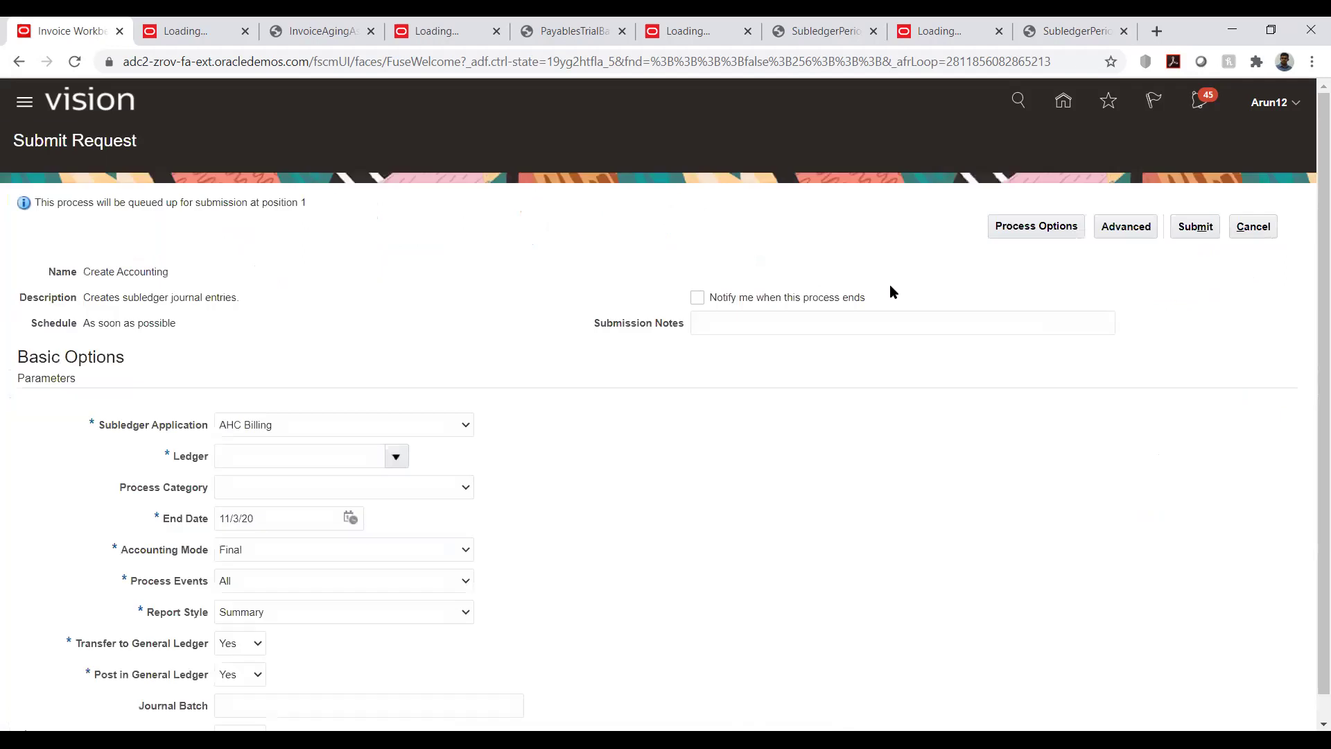
pyautogui.scroll(-1, 406, 416)
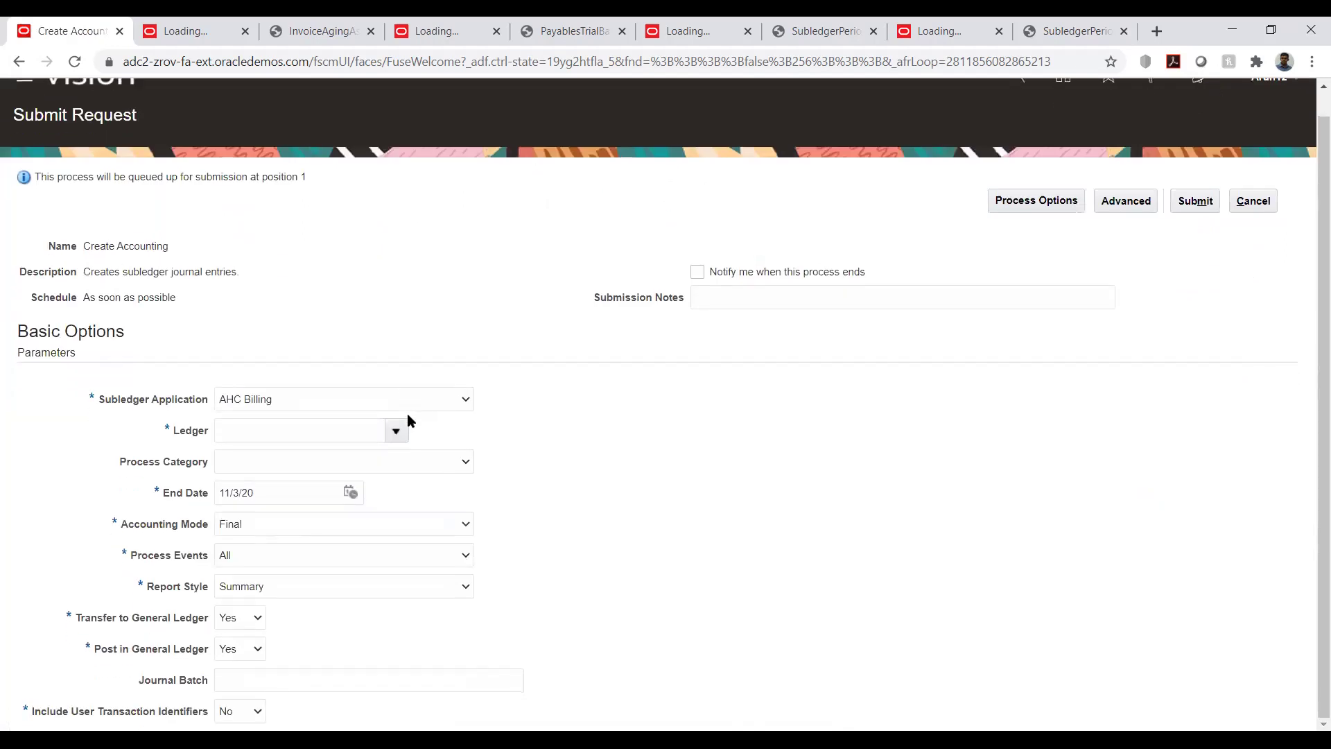
pyautogui.click(409, 399)
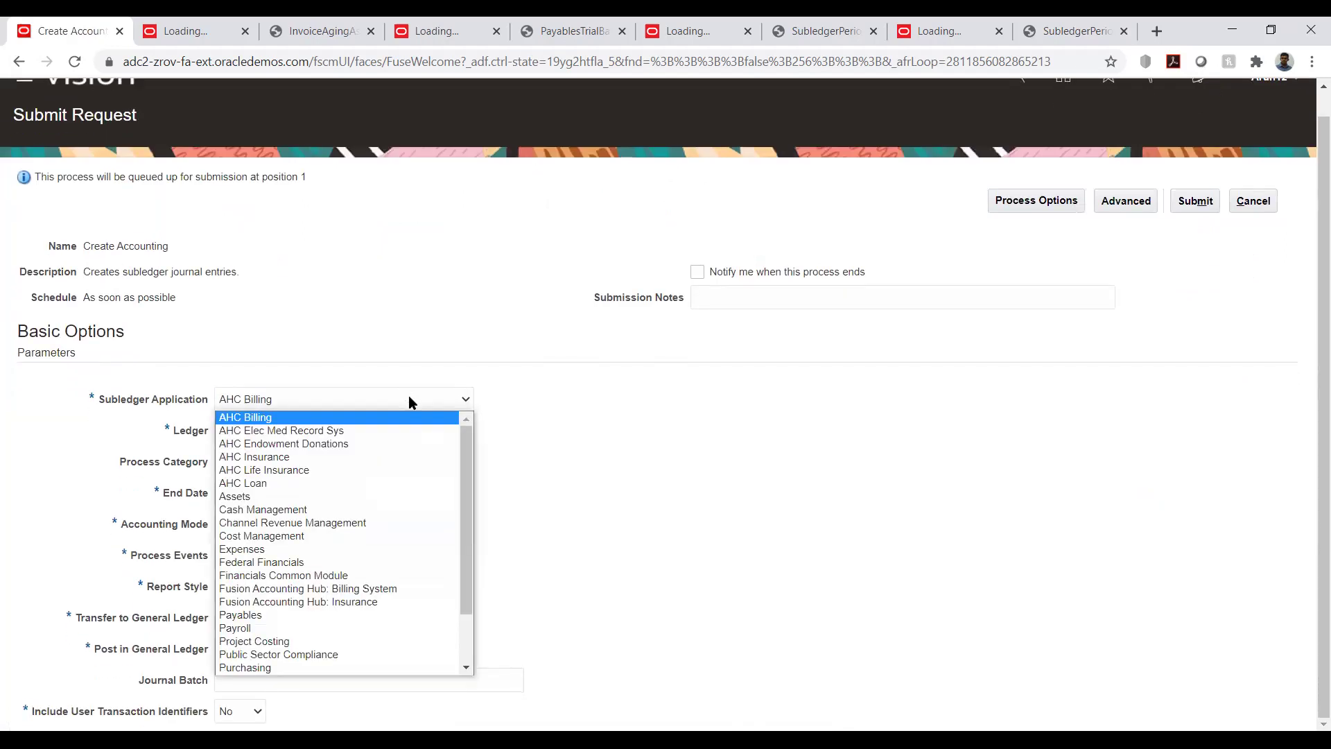
pyautogui.press('t')
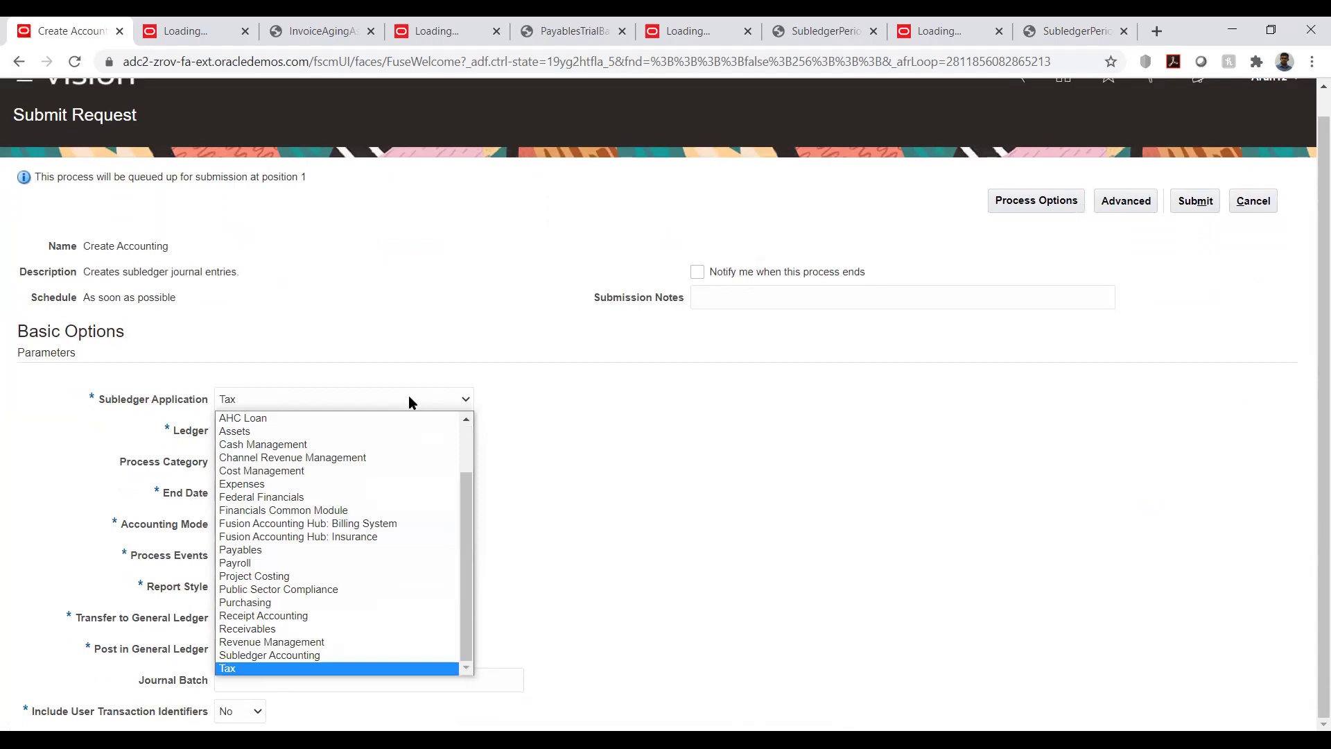
pyautogui.scroll(2, 400, 538)
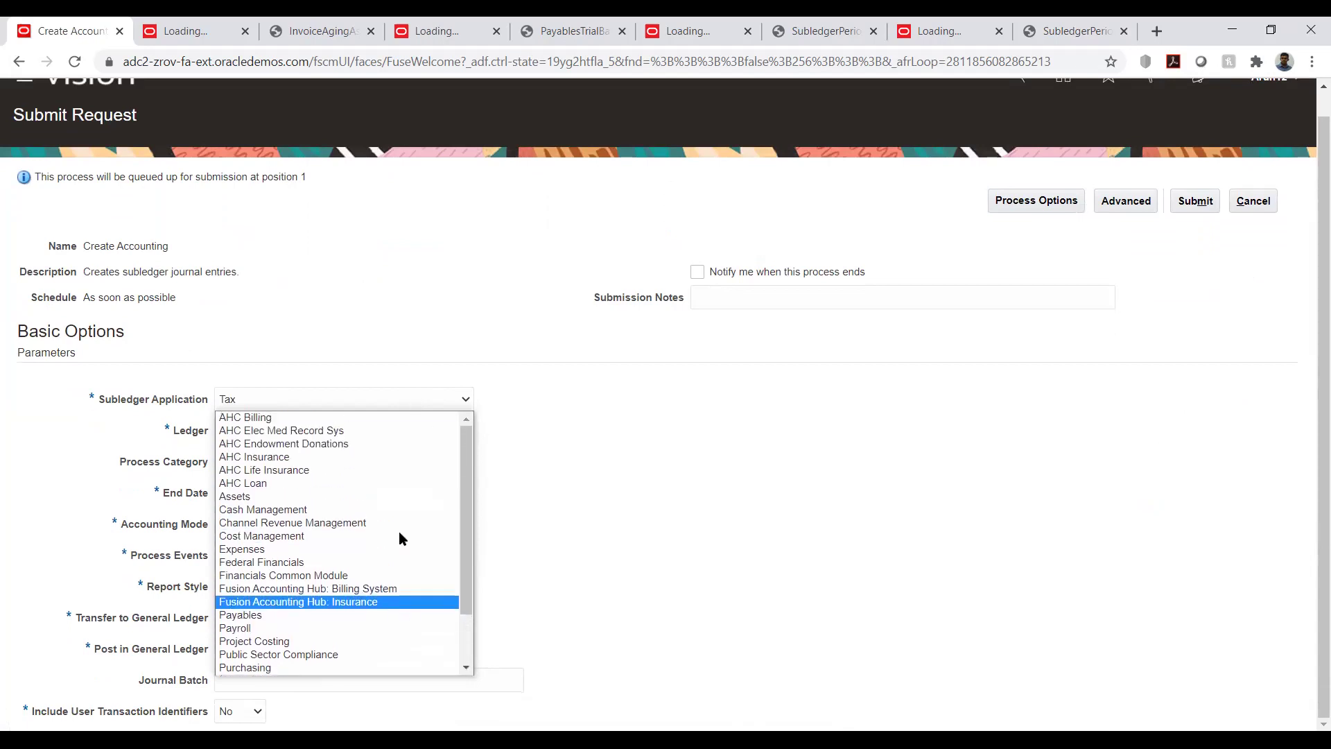
pyautogui.click(266, 616)
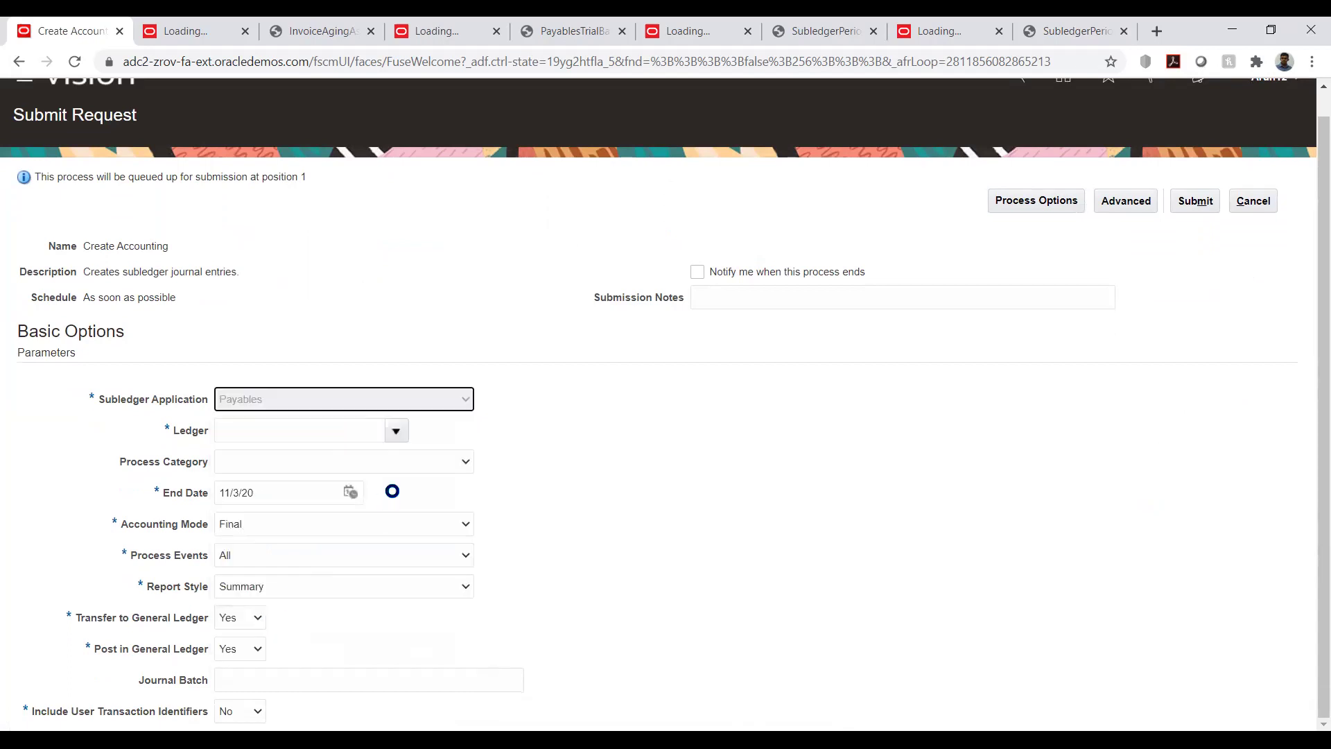
# Search the ledgers for TATA and set the Create Accounting request's Ledger to TATA_AUTO_PL.
pyautogui.click(396, 432)
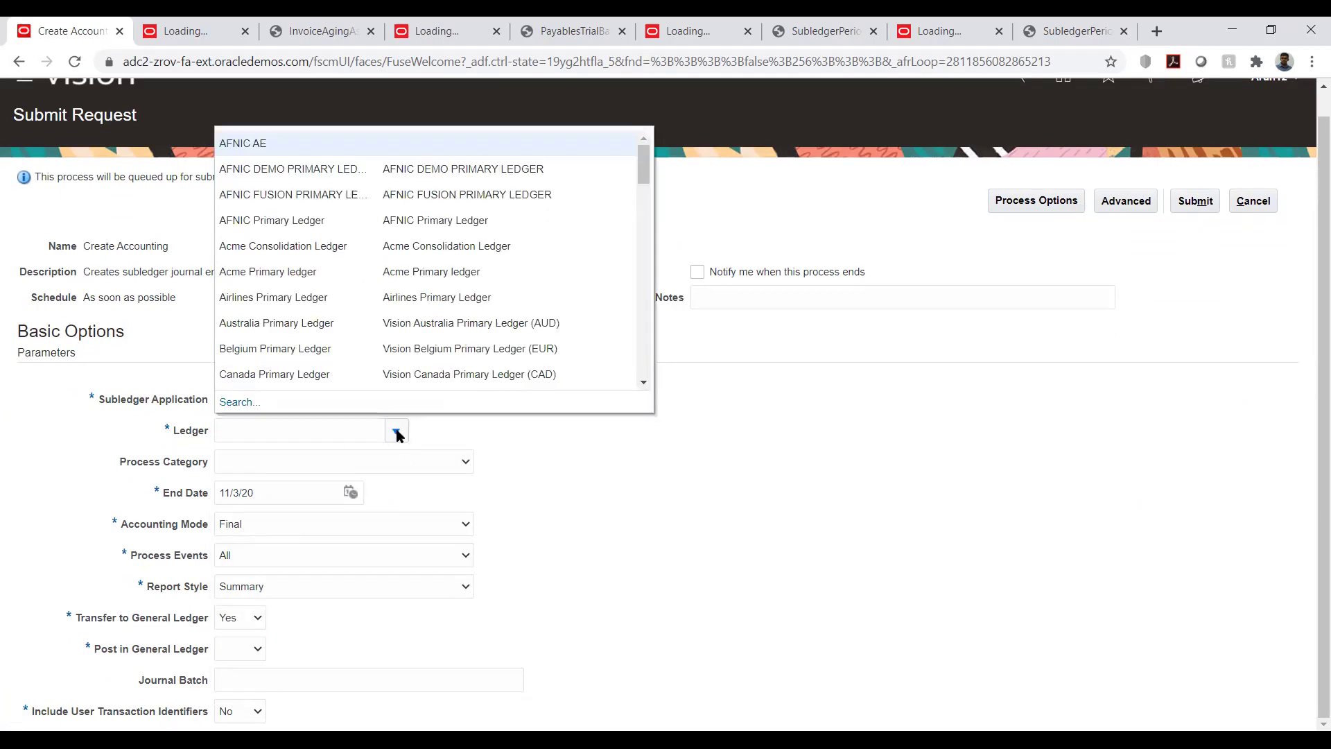
pyautogui.click(243, 402)
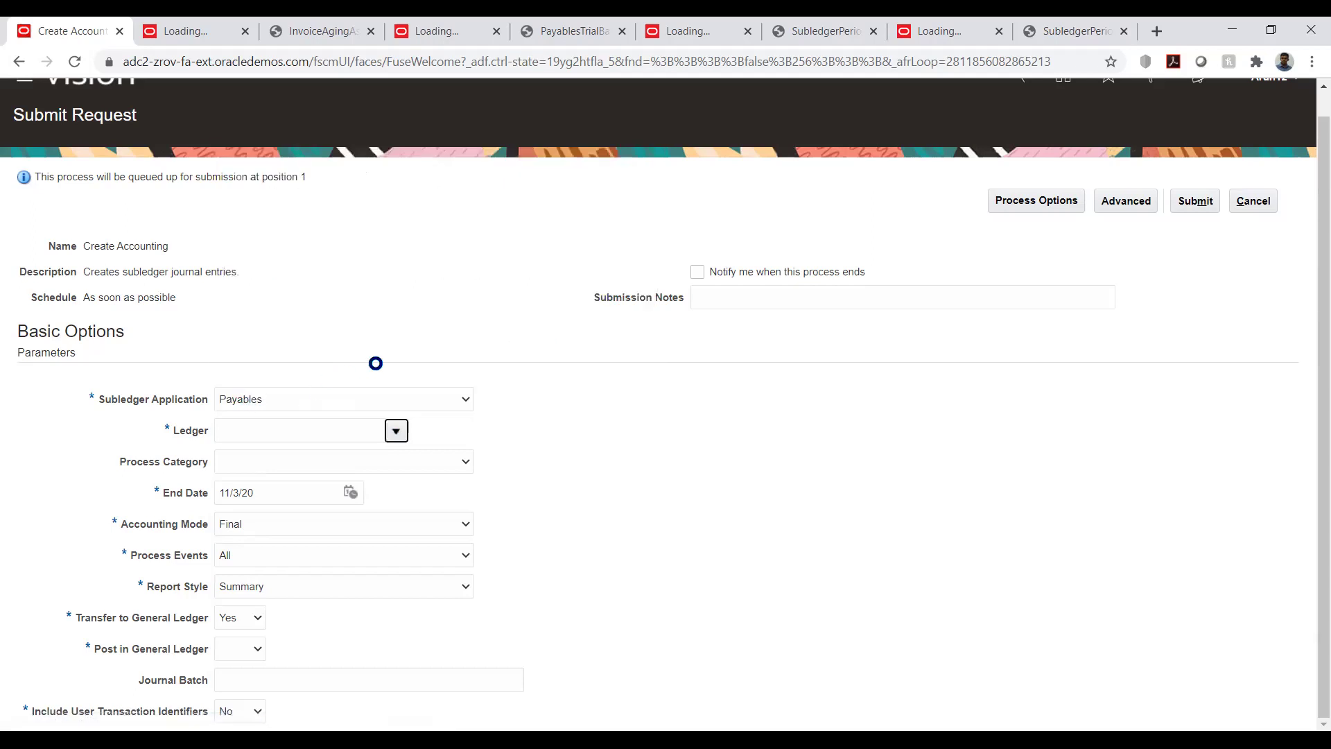
pyautogui.click(576, 361)
pyautogui.write('TATA')
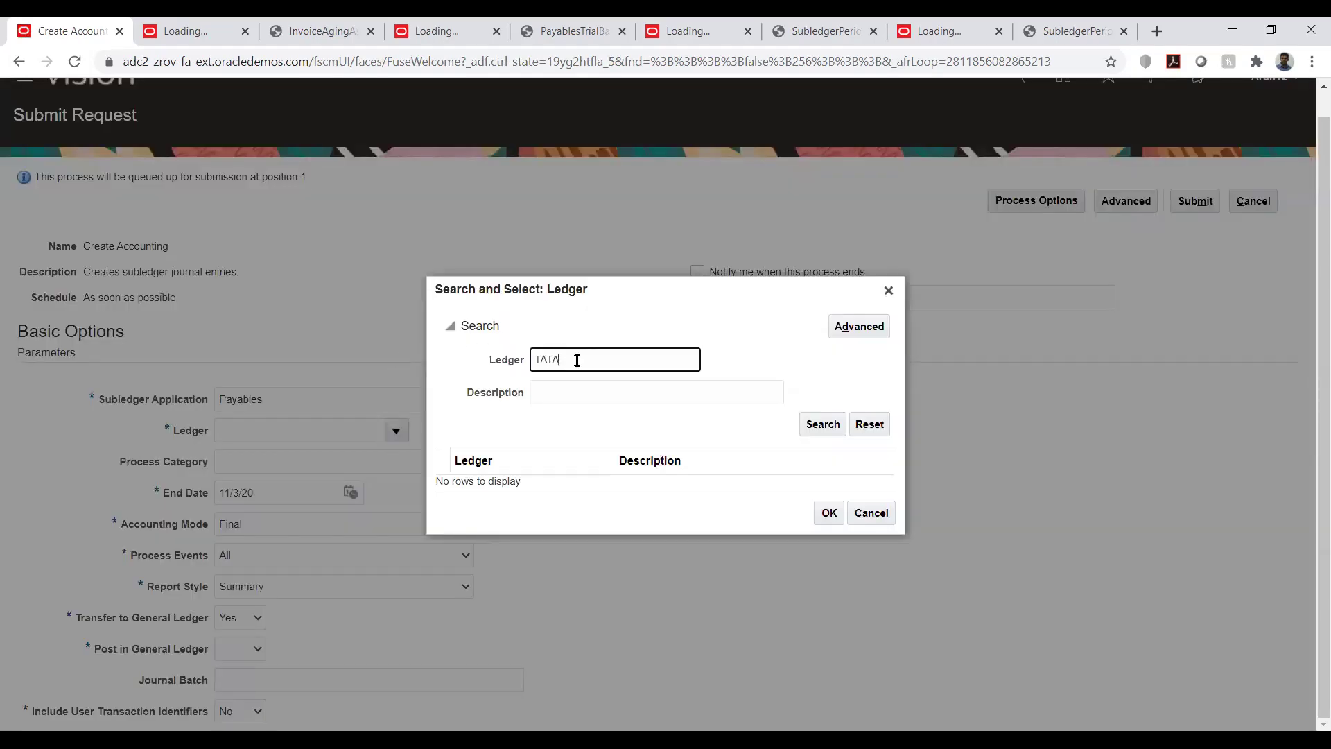
pyautogui.press('Return')
pyautogui.click(513, 566)
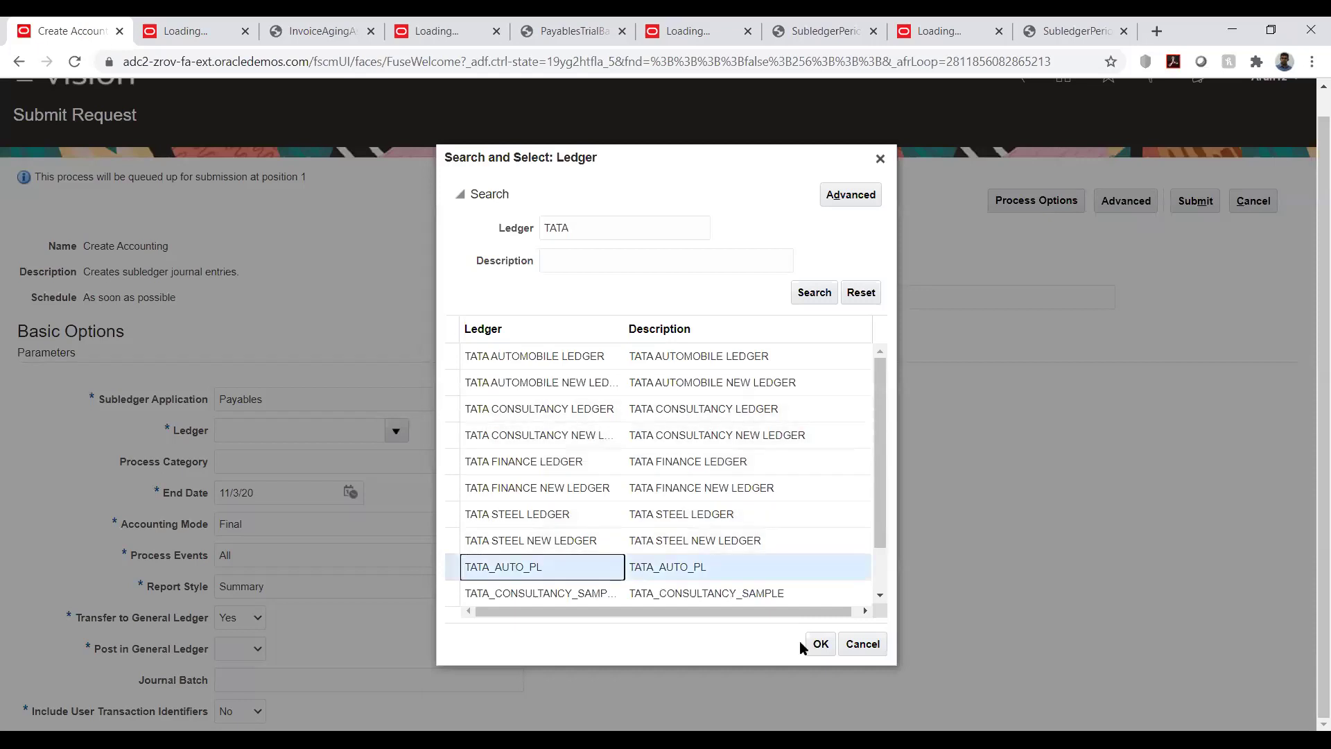
pyautogui.click(820, 644)
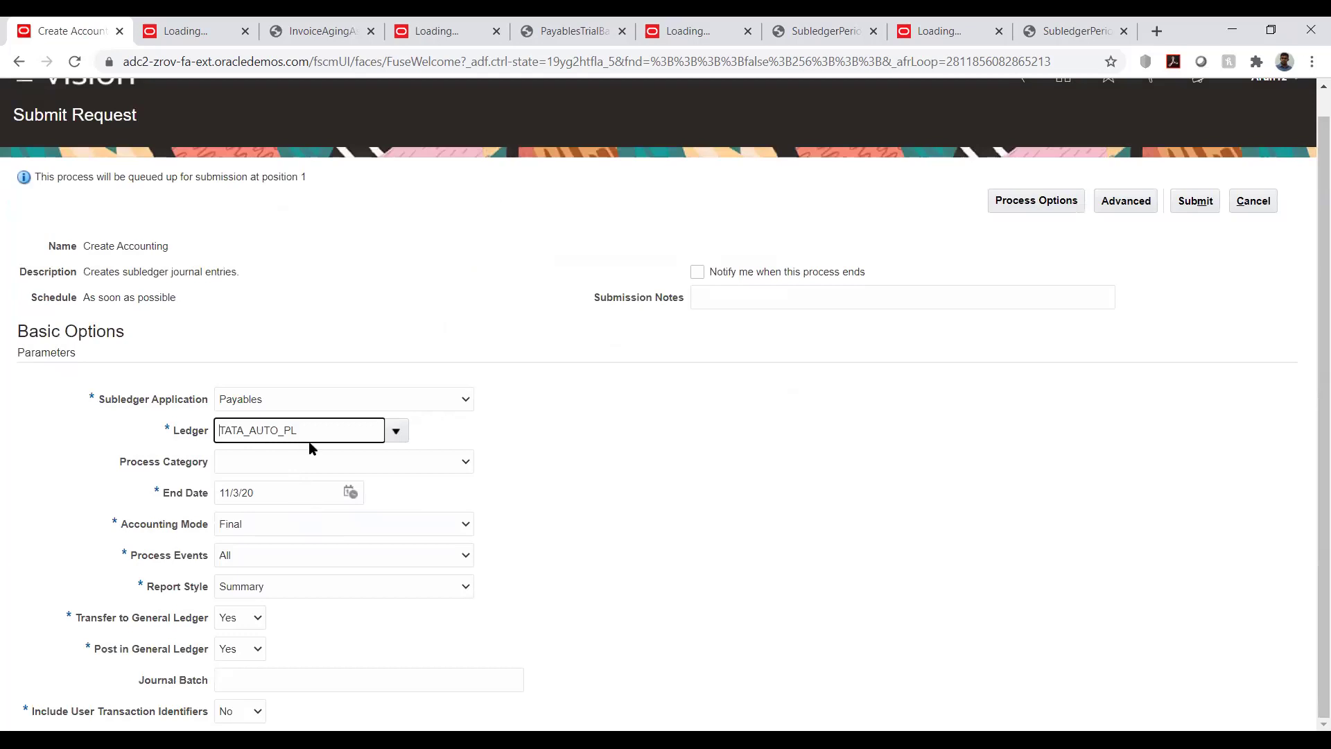
# Examine the options available for Process Category, Accounting Mode and Process Events in the Create Accounting request.
pyautogui.click(454, 462)
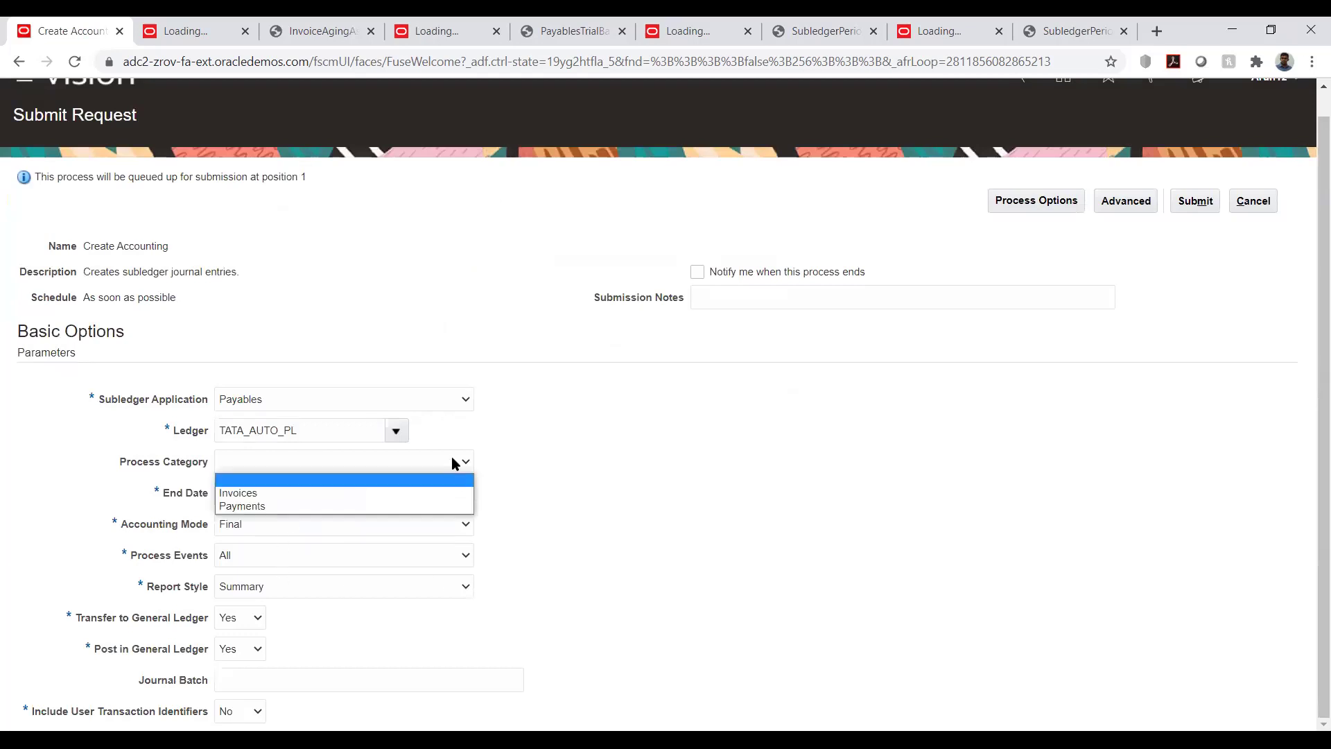
pyautogui.click(577, 451)
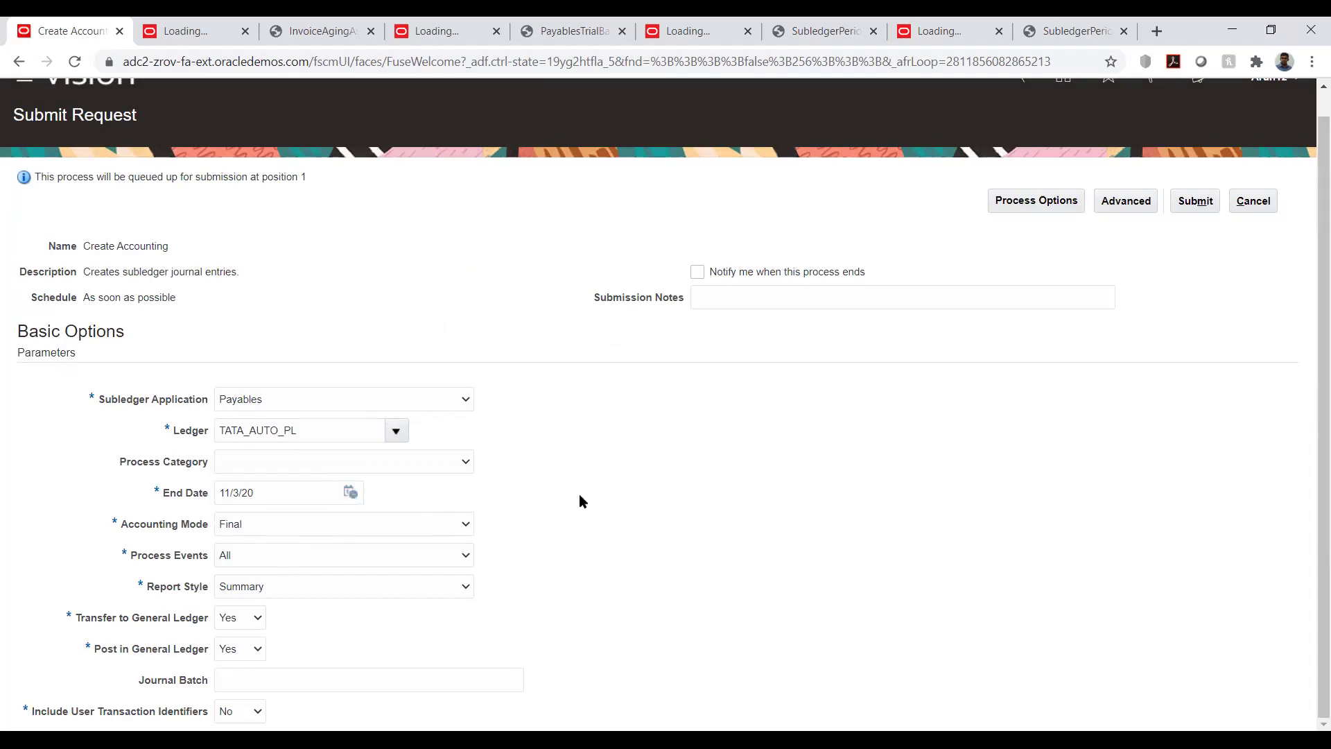
pyautogui.click(399, 528)
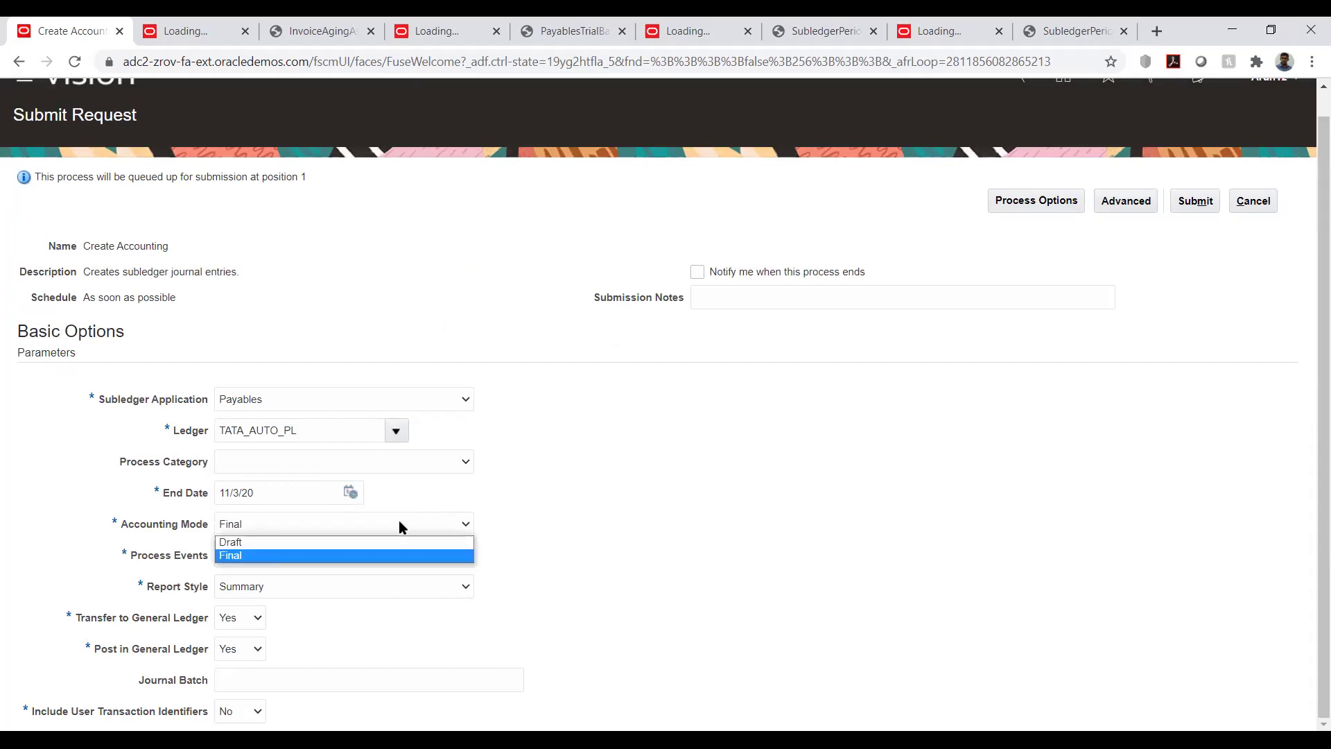
pyautogui.click(572, 485)
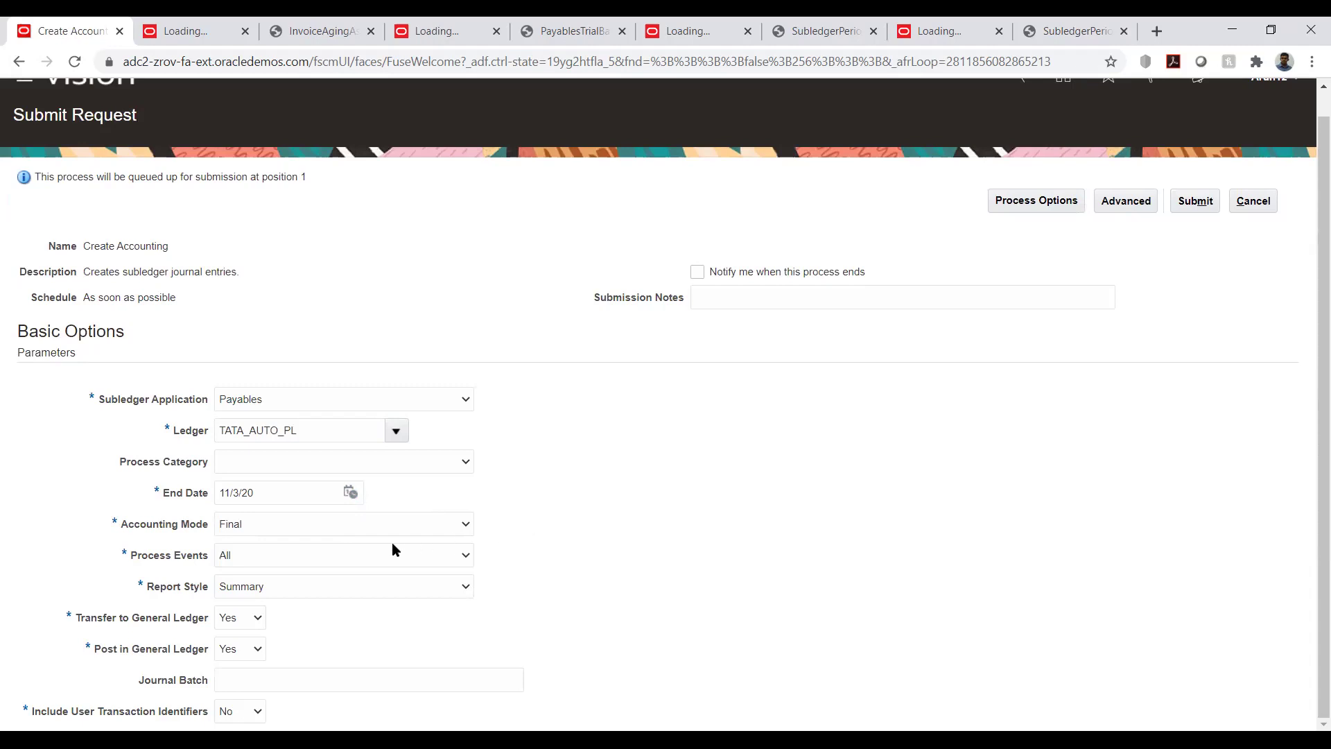
pyautogui.click(360, 557)
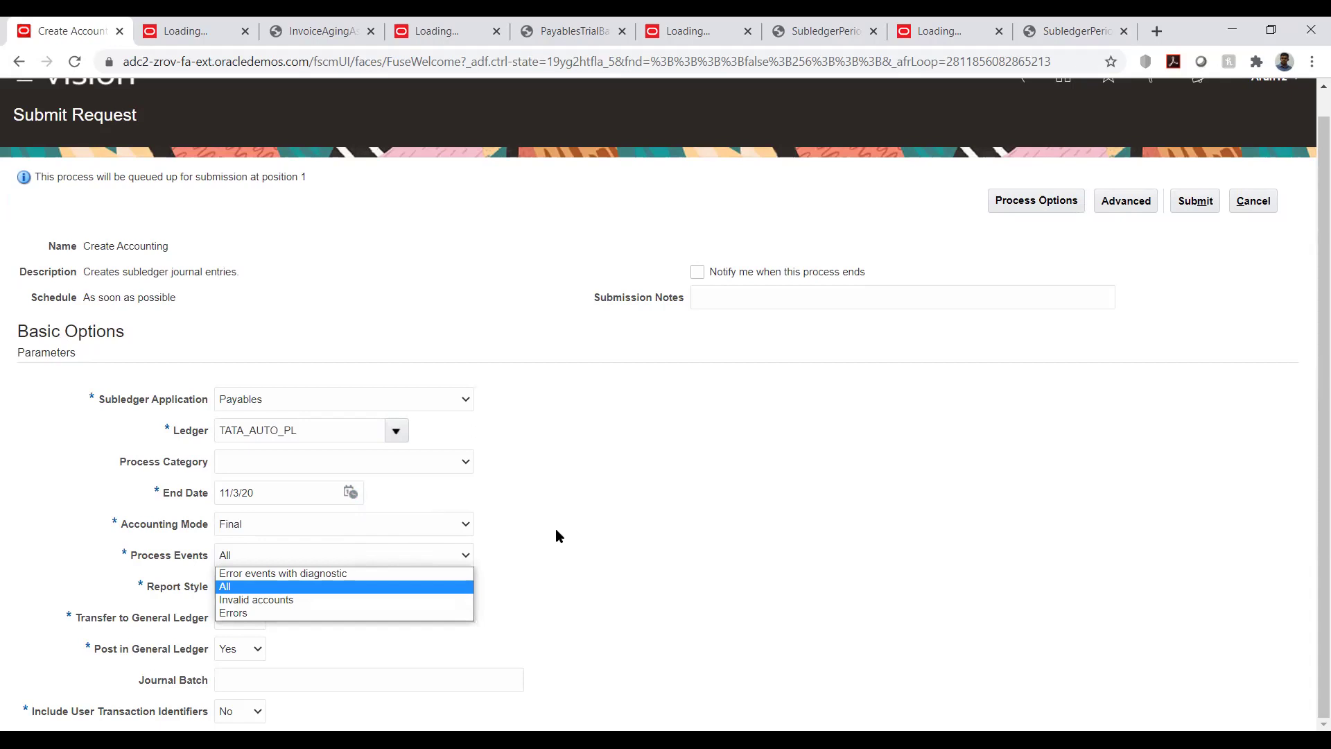
pyautogui.click(550, 571)
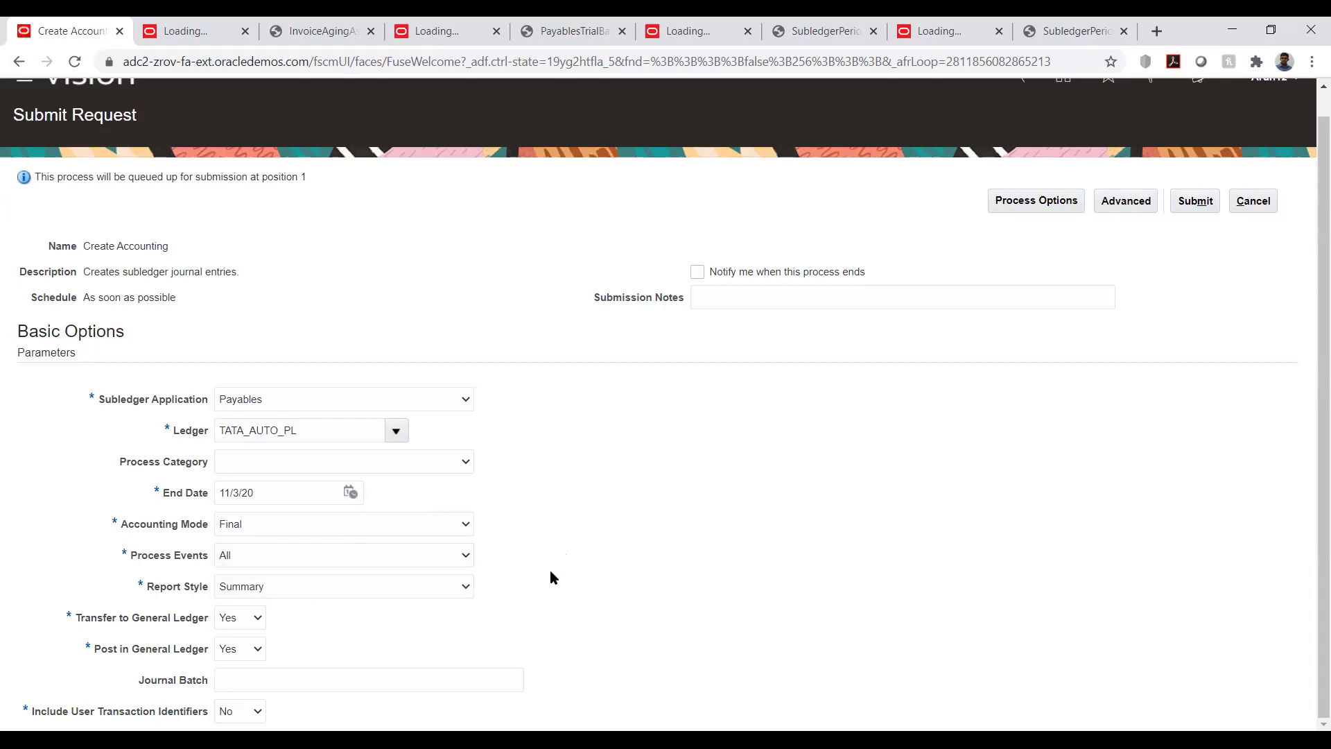
# Set the Create Accounting request's Report Style to Detail.
pyautogui.click(322, 590)
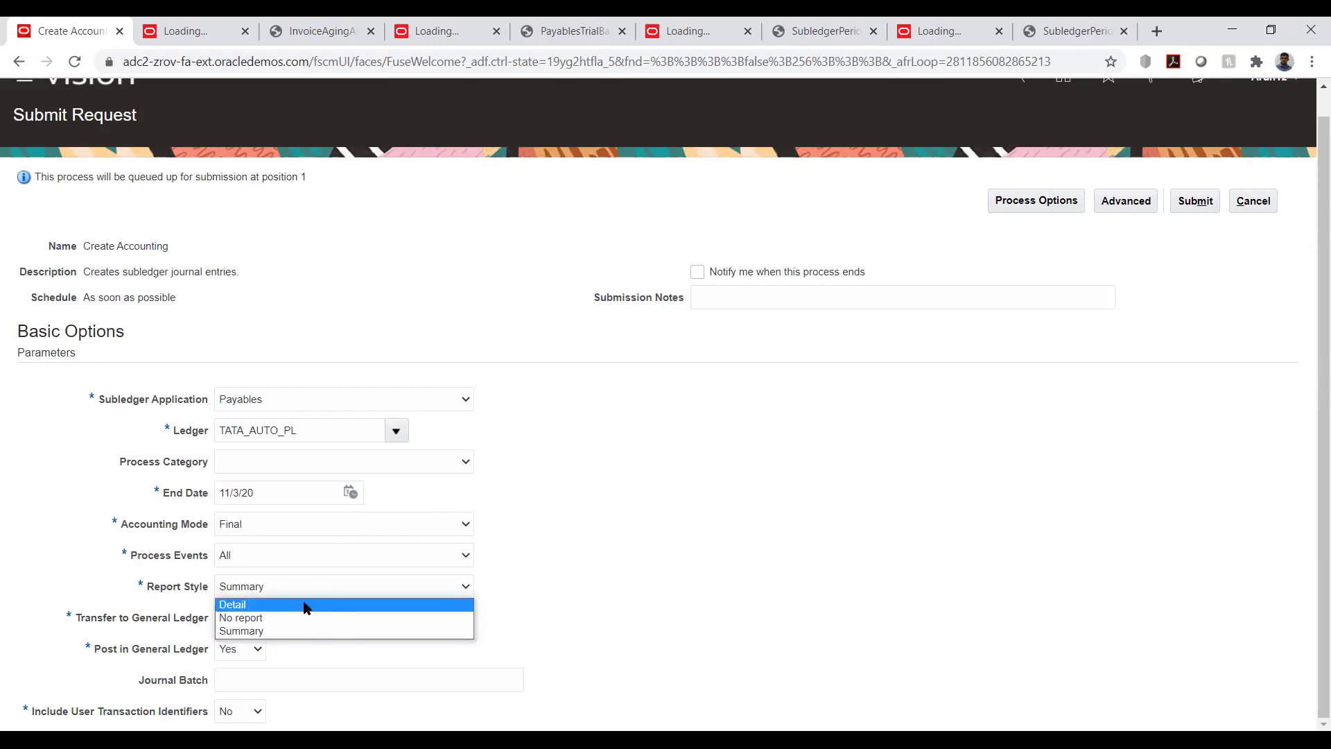
pyautogui.click(305, 605)
pyautogui.click(639, 518)
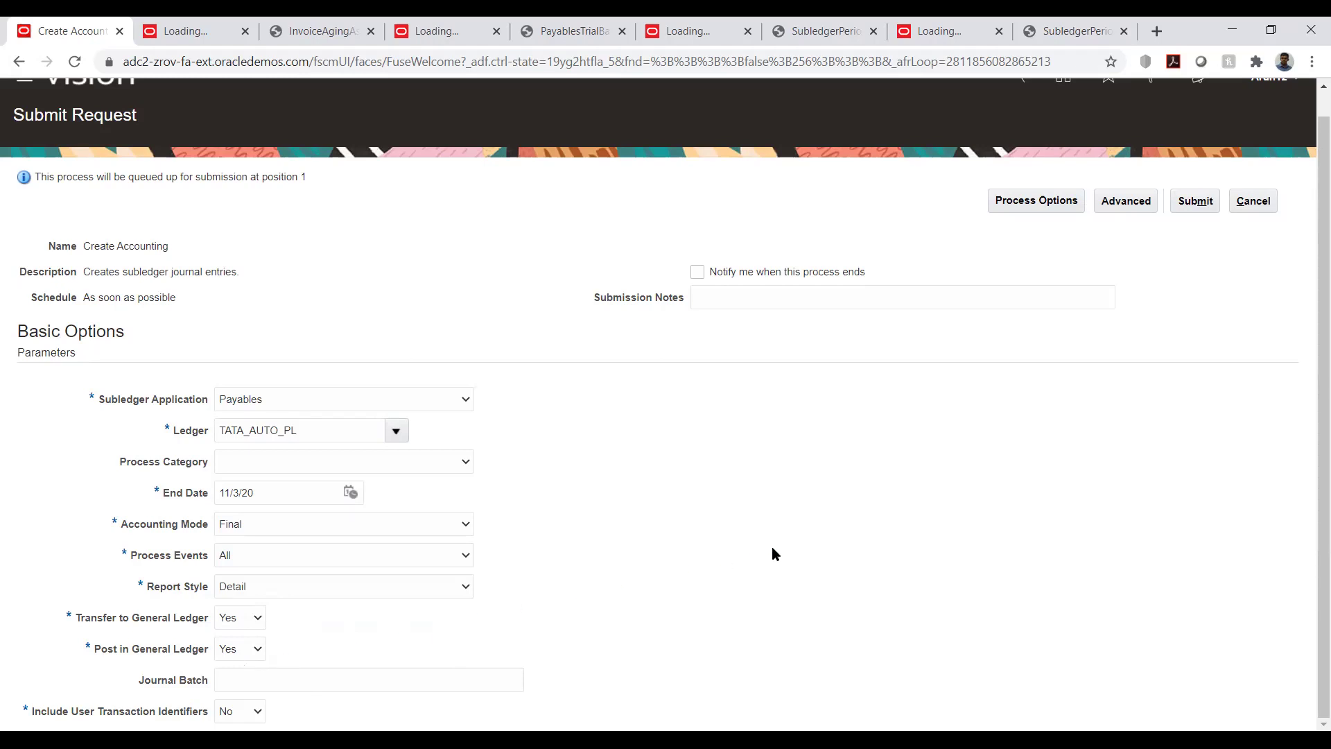
# Submit the Create Accounting request, acknowledge the confirmation, and open Scheduled Processes to monitor it.
pyautogui.click(1192, 201)
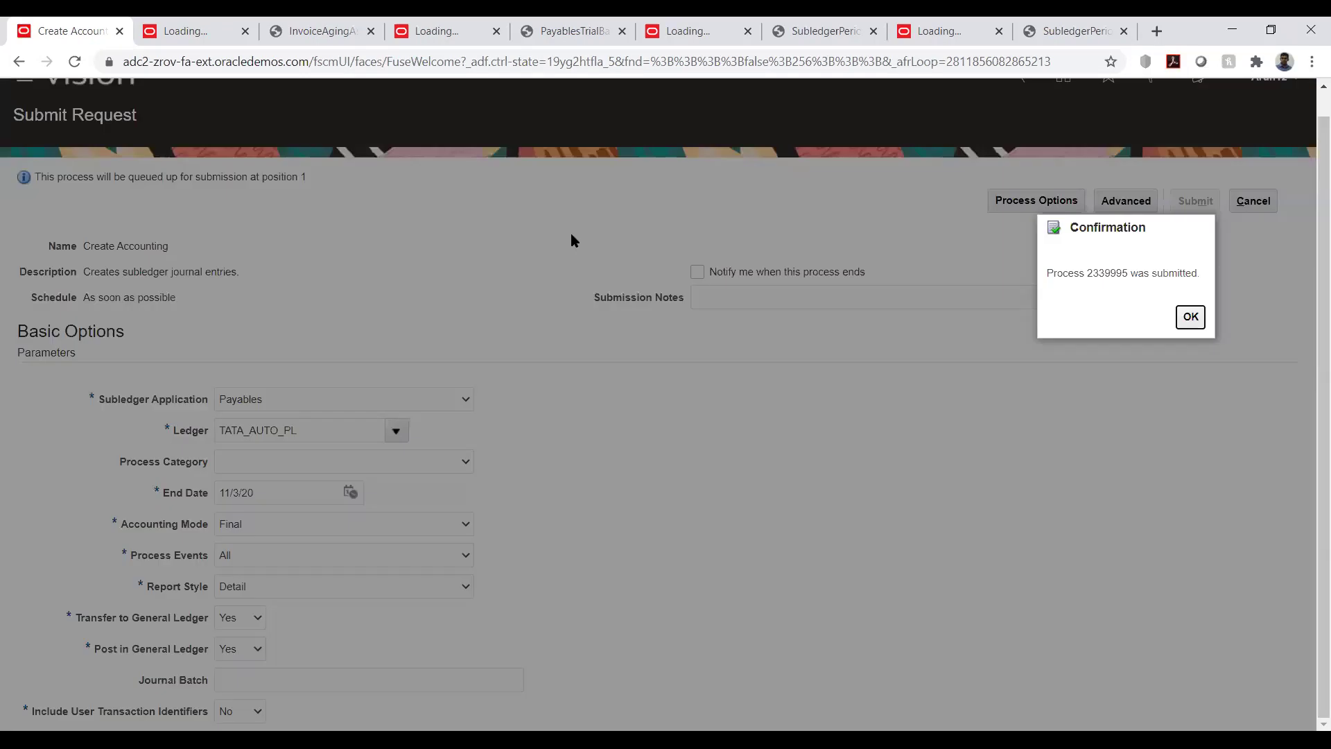
pyautogui.click(1190, 317)
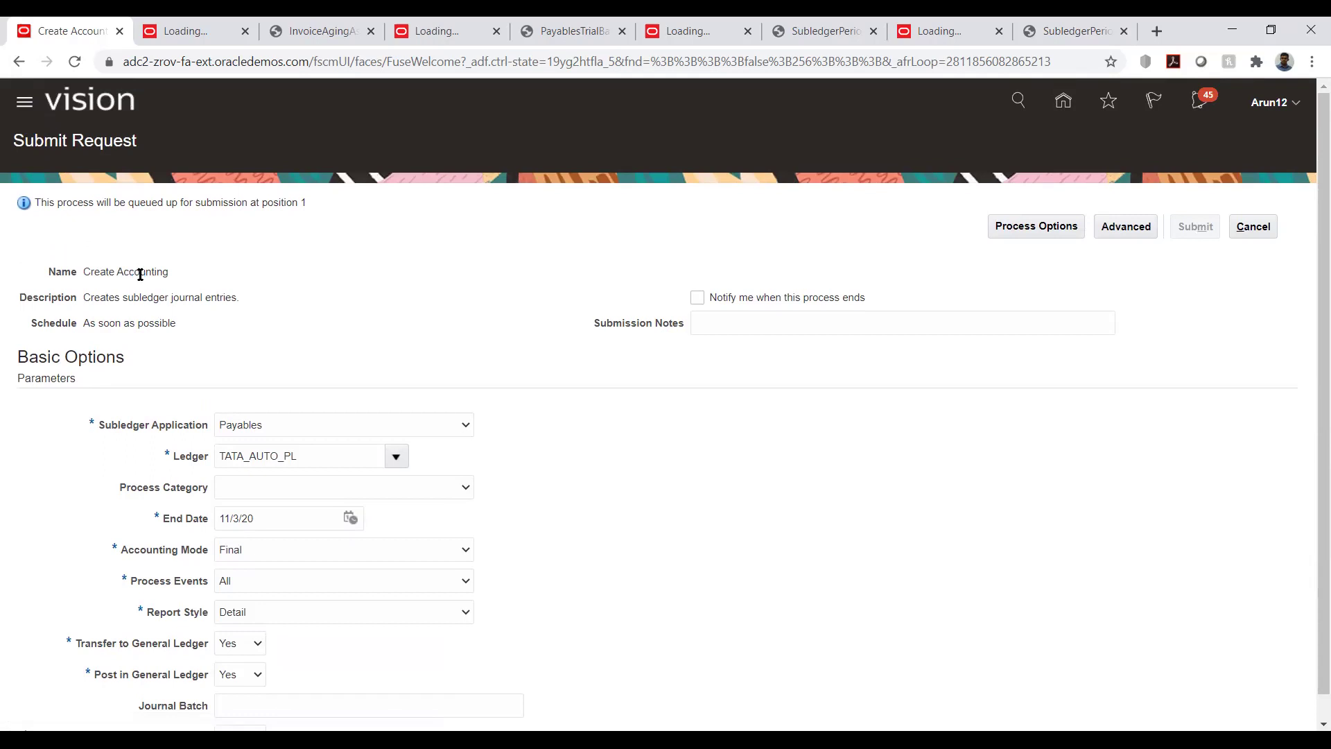
pyautogui.scroll(-6, 140, 262)
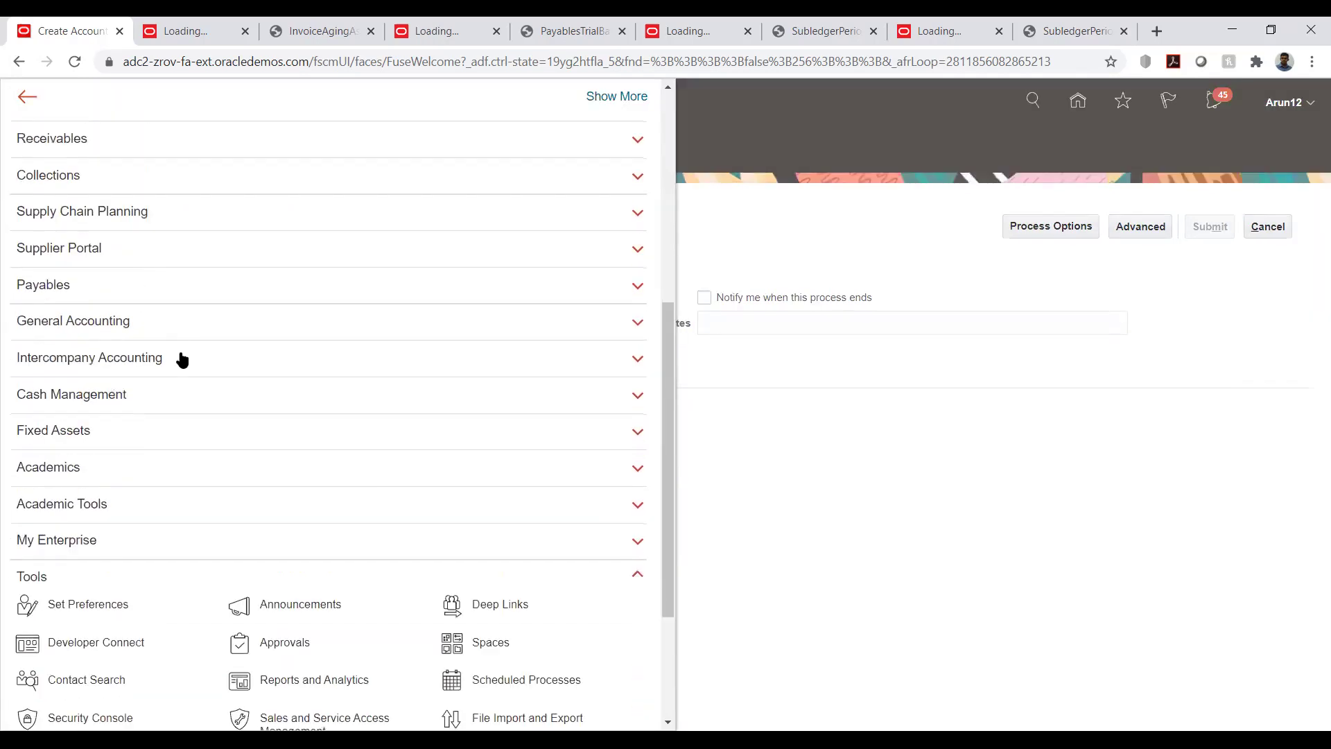
pyautogui.click(509, 674)
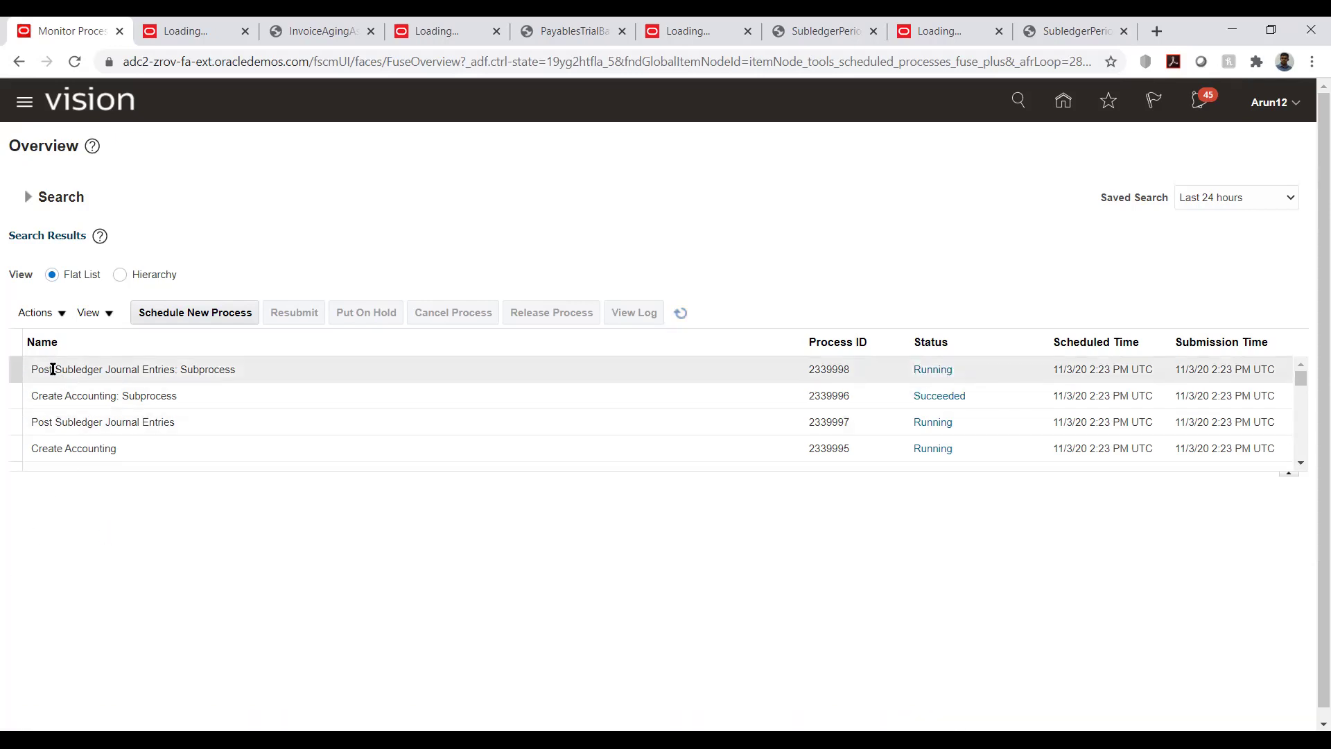
# Refresh the scheduled processes list until the Create Accounting Execution Report has finished running.
pyautogui.click(678, 318)
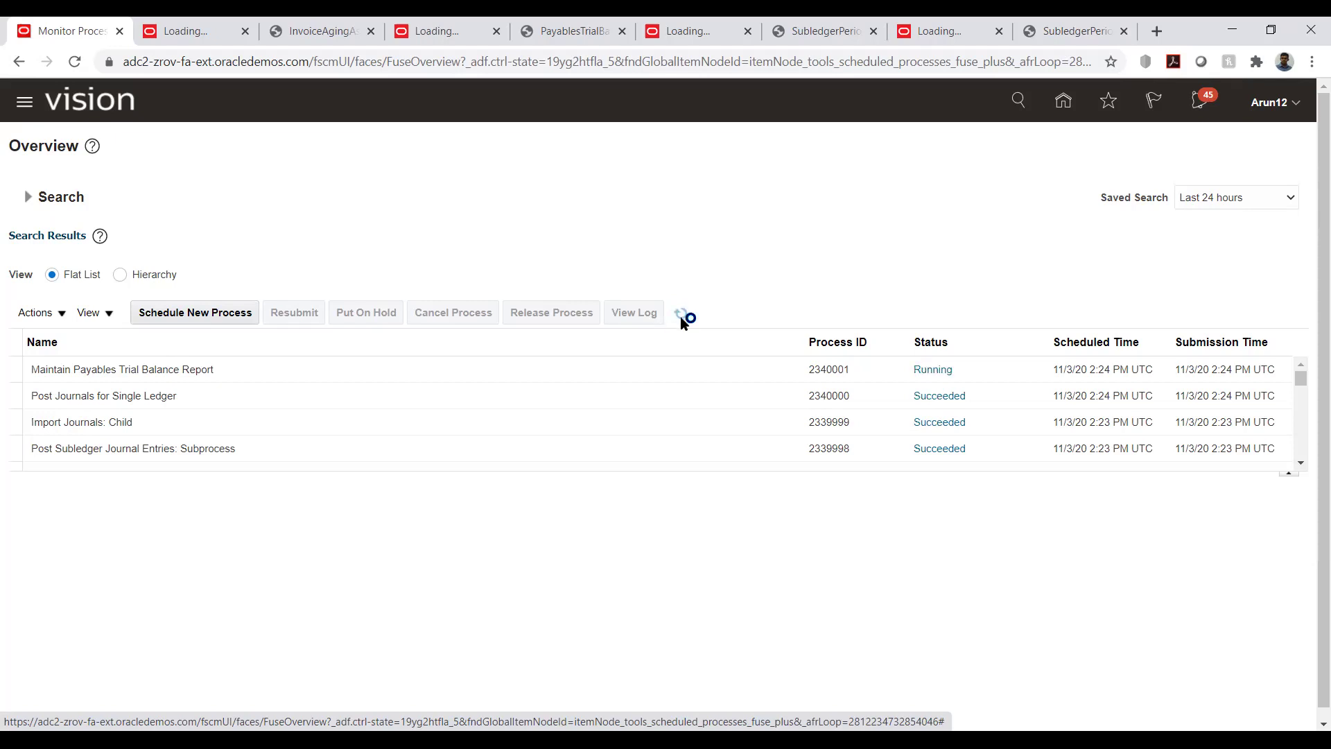
pyautogui.click(680, 312)
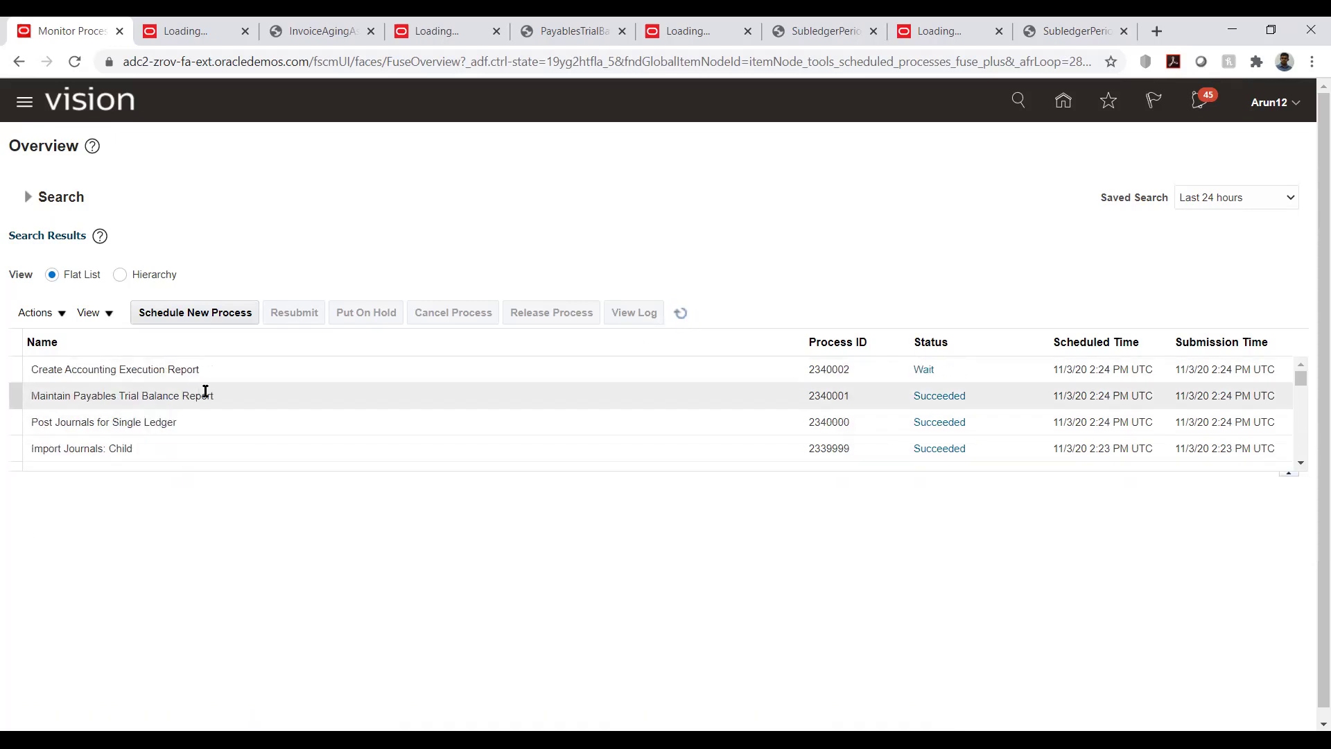
pyautogui.click(678, 314)
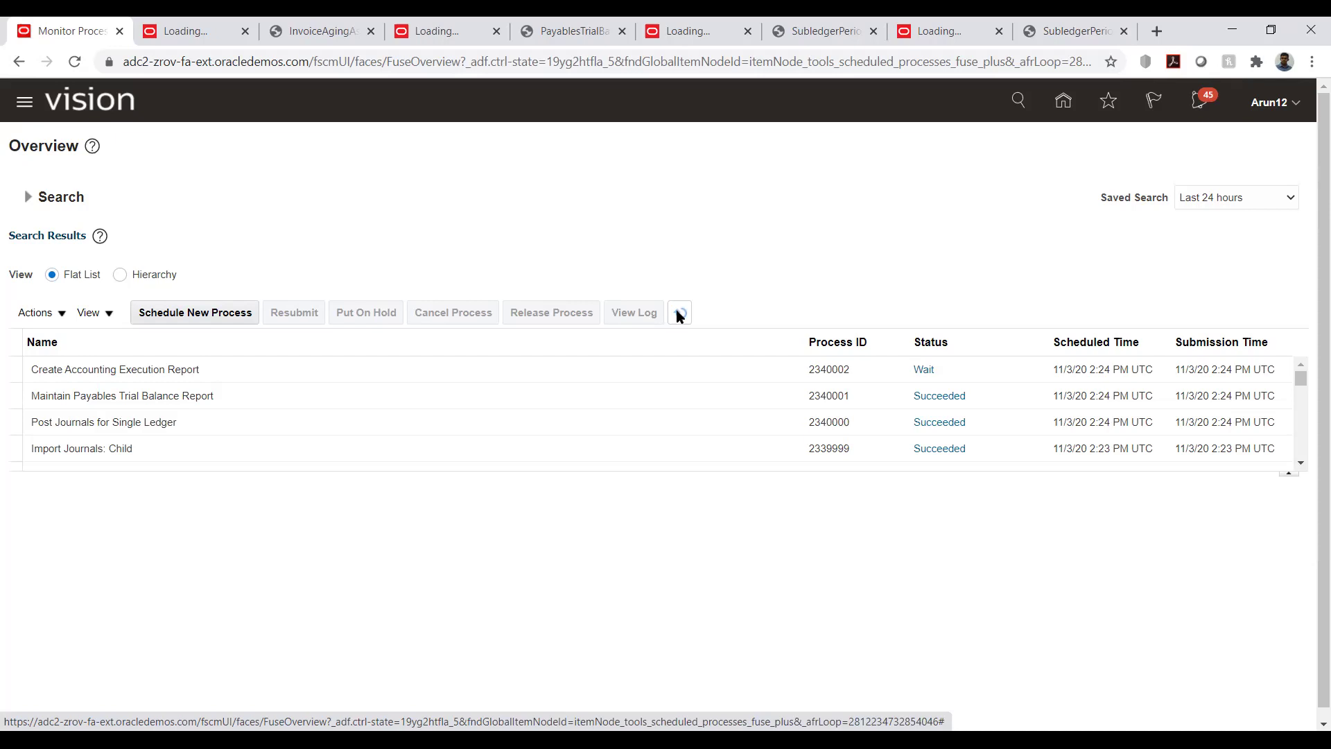
pyautogui.click(678, 314)
pyautogui.click(678, 313)
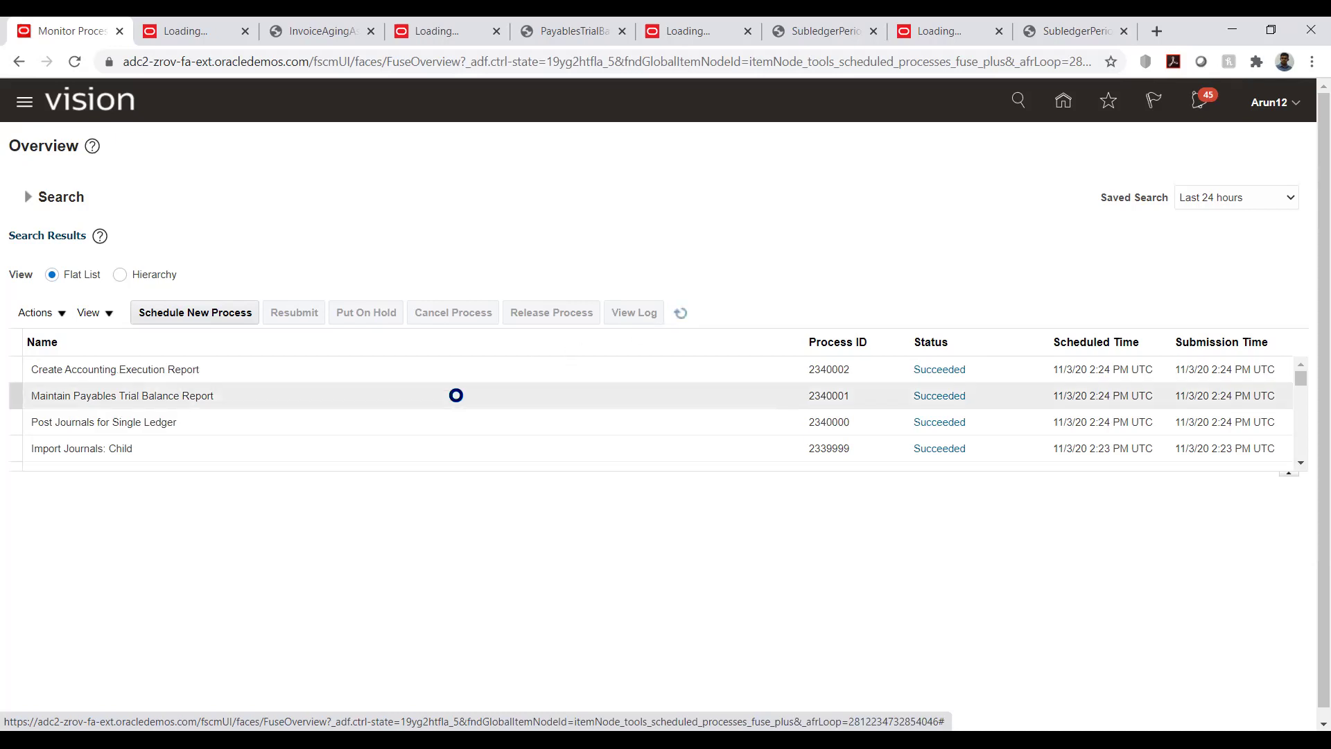
# Republish the Create Accounting Execution Report output and open the downloaded PDF.
pyautogui.click(234, 375)
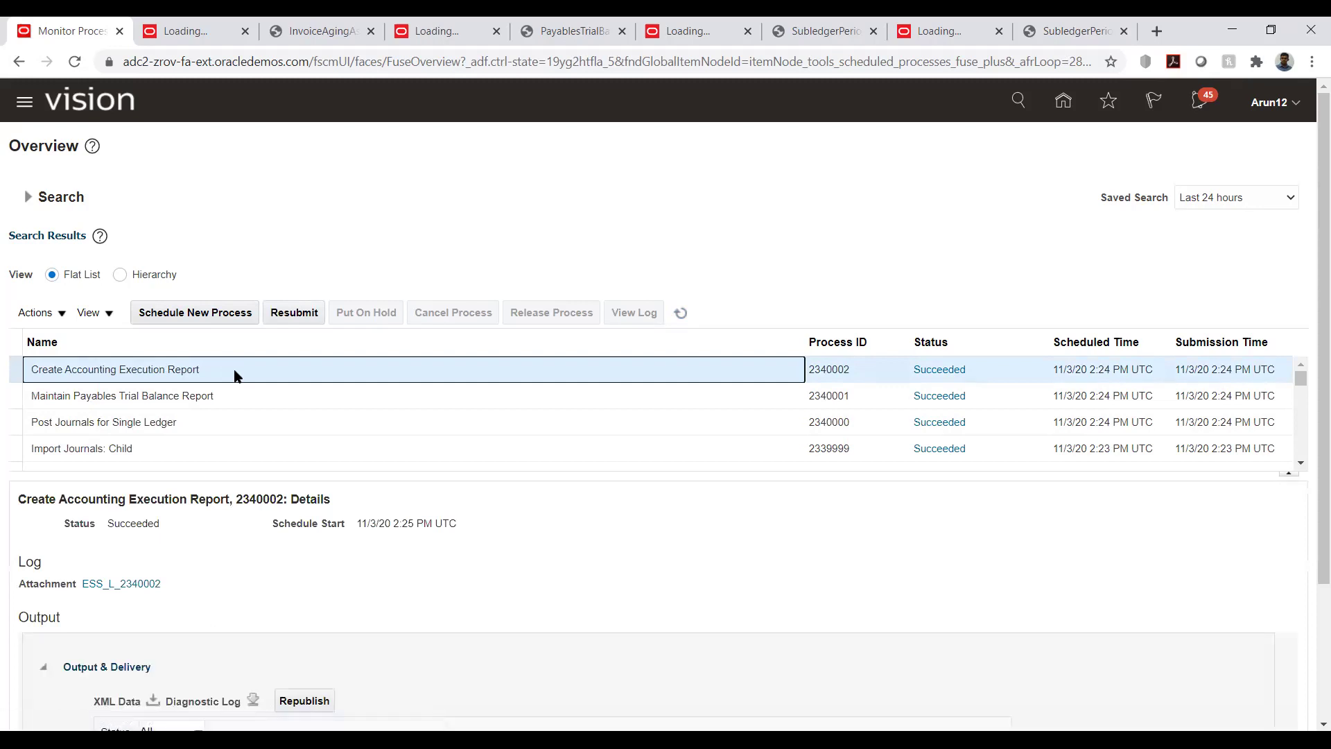
pyautogui.scroll(-3, 305, 531)
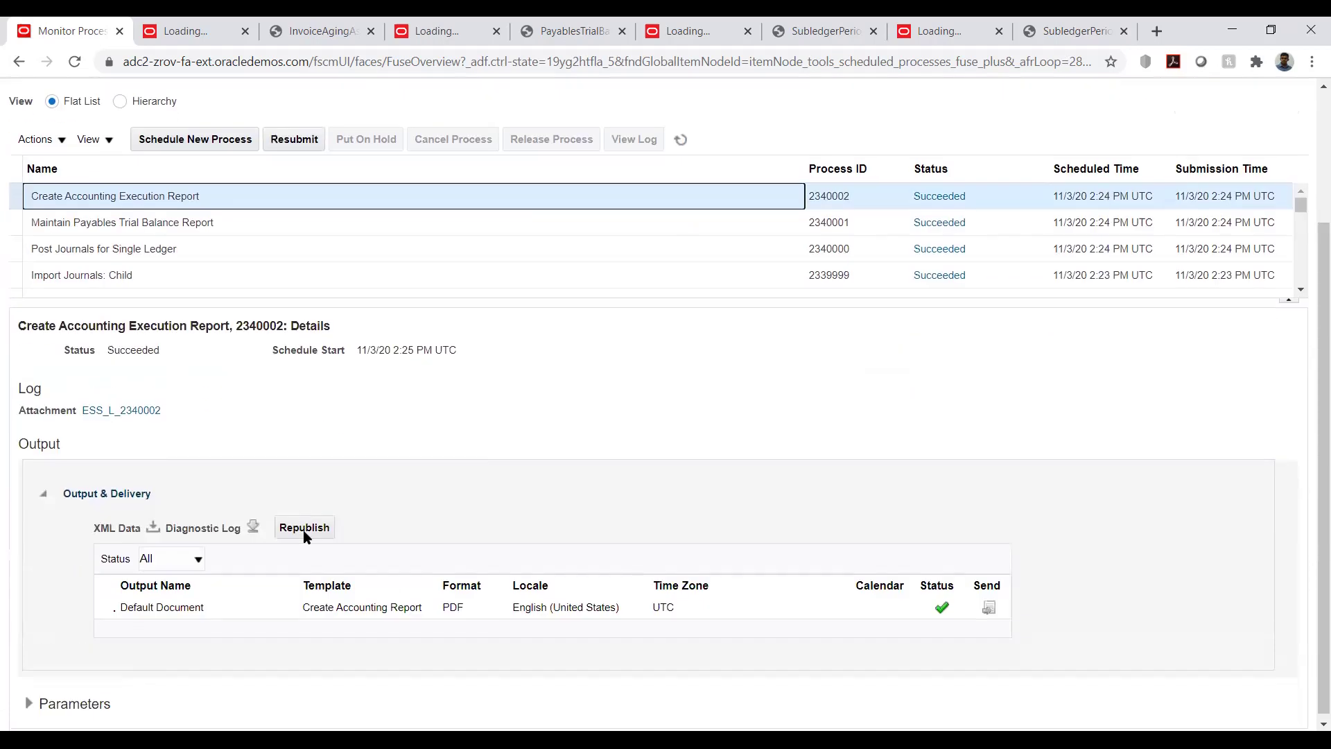
pyautogui.click(303, 528)
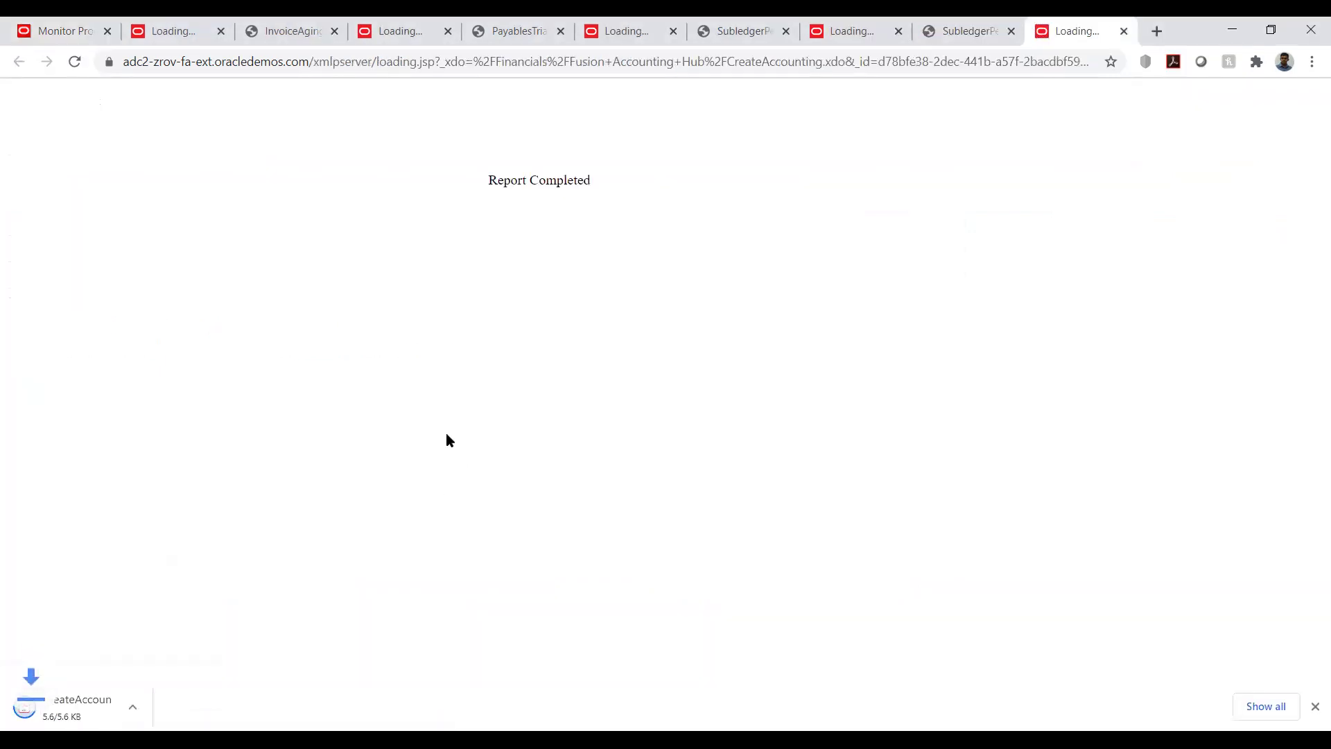
pyautogui.click(85, 708)
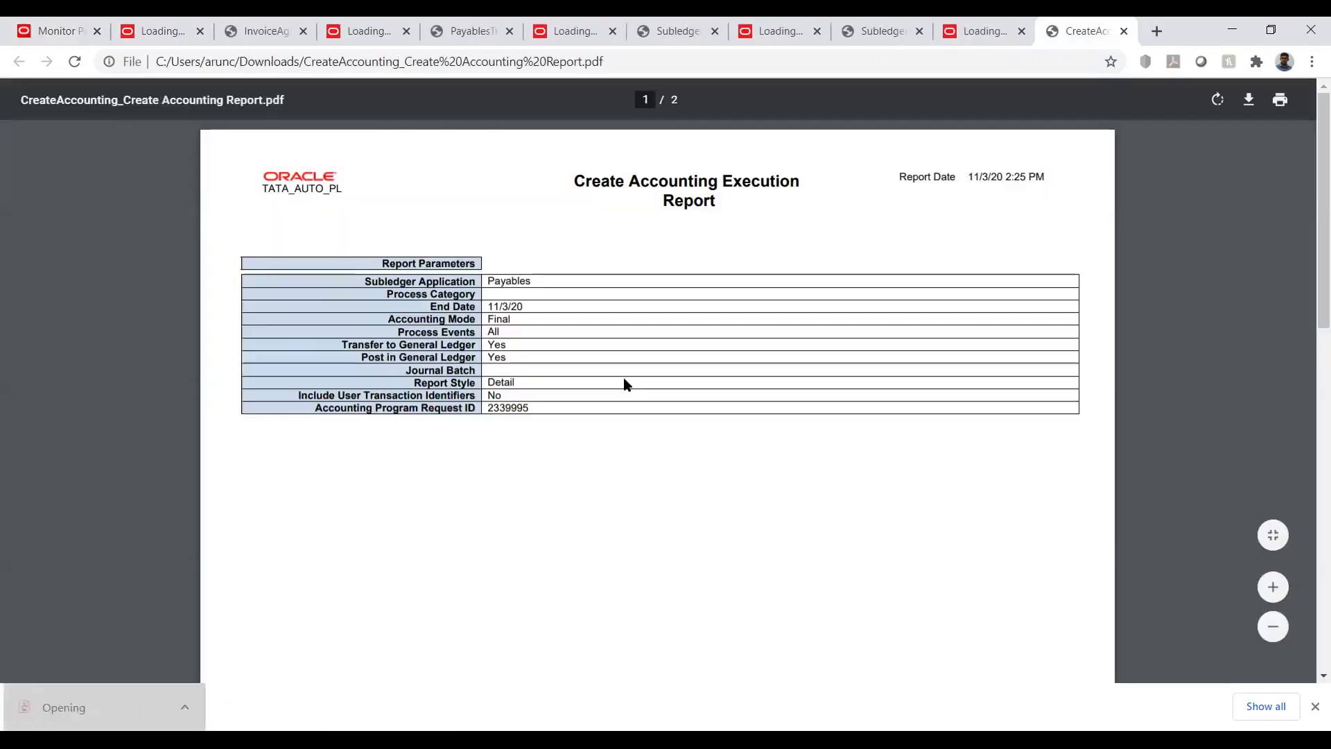
# Review the PDF's report summary, General Ledger transfer summary, journal entry description with its payment number, and report parameters.
pyautogui.scroll(-15, 670, 339)
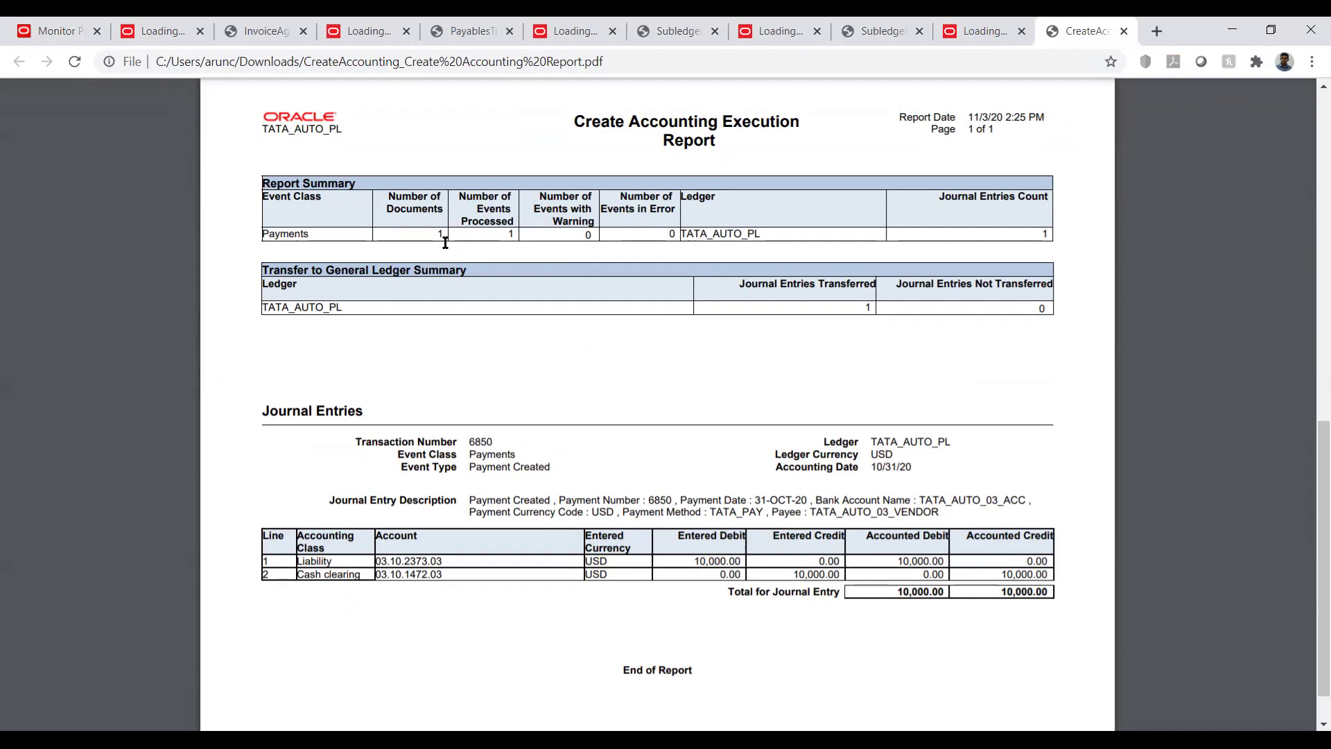
pyautogui.moveTo(446, 232); pyautogui.dragTo(456, 230)
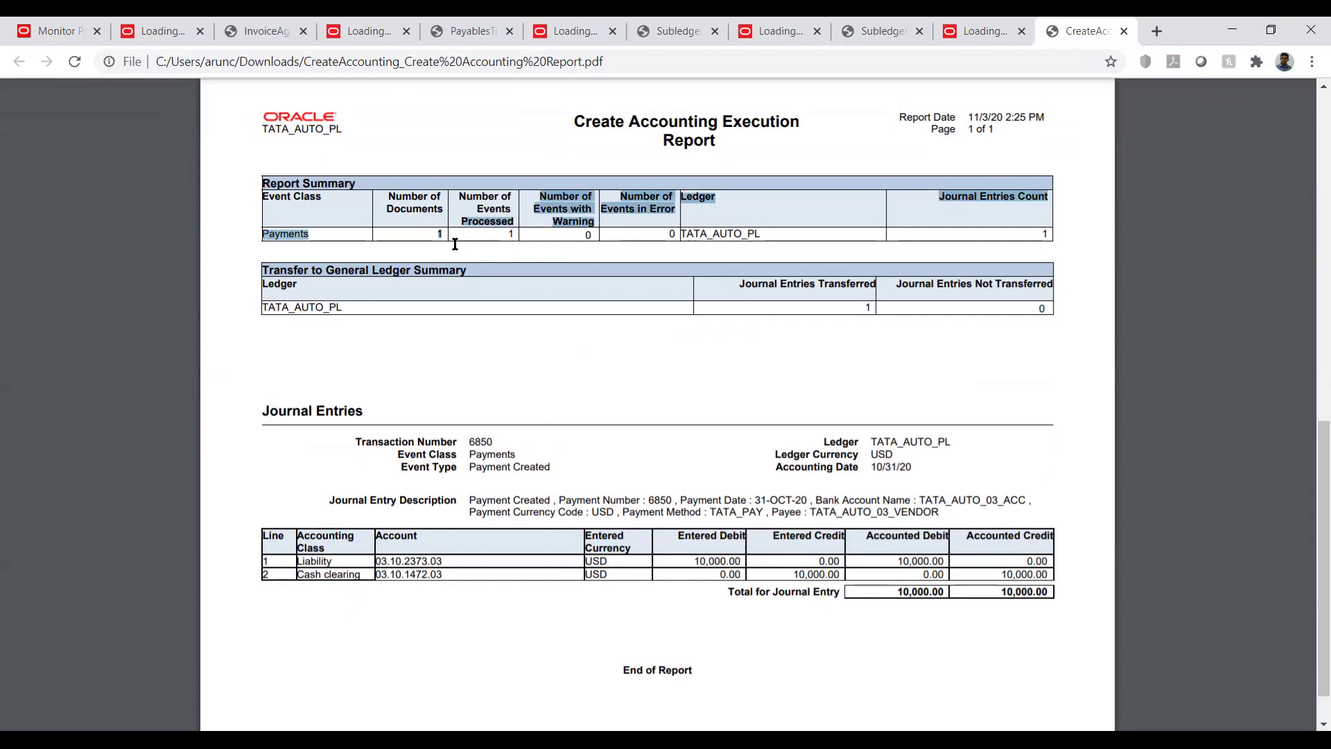
pyautogui.click(455, 244)
pyautogui.scroll(-1, 327, 418)
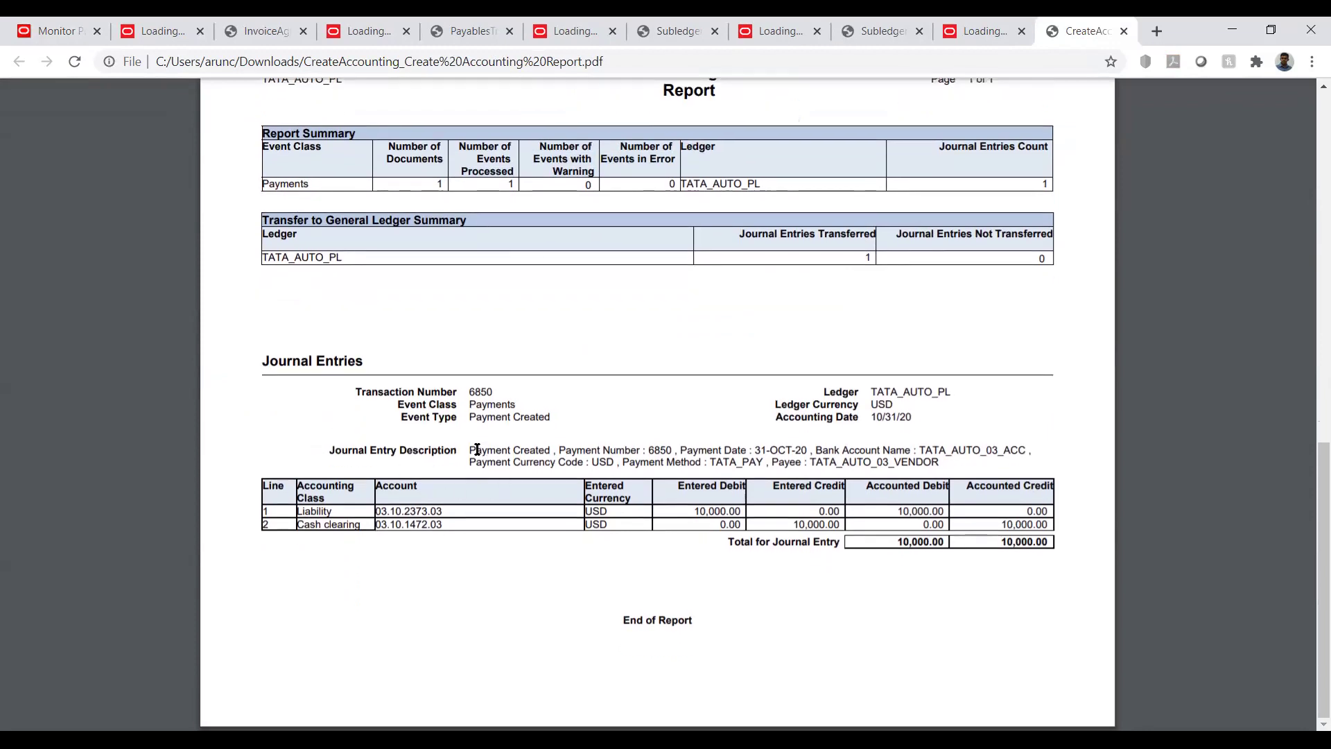
pyautogui.moveTo(472, 449); pyautogui.dragTo(621, 447)
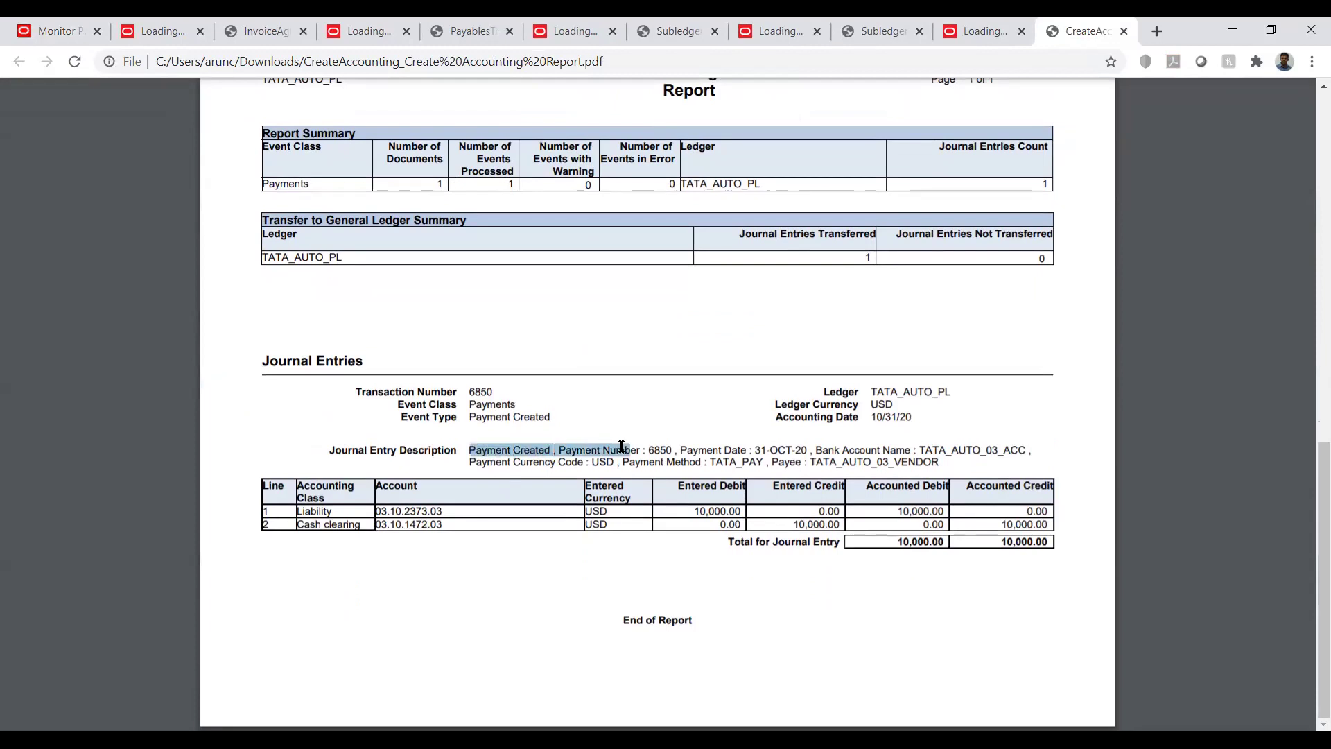
pyautogui.click(655, 448)
pyautogui.doubleClick(656, 449)
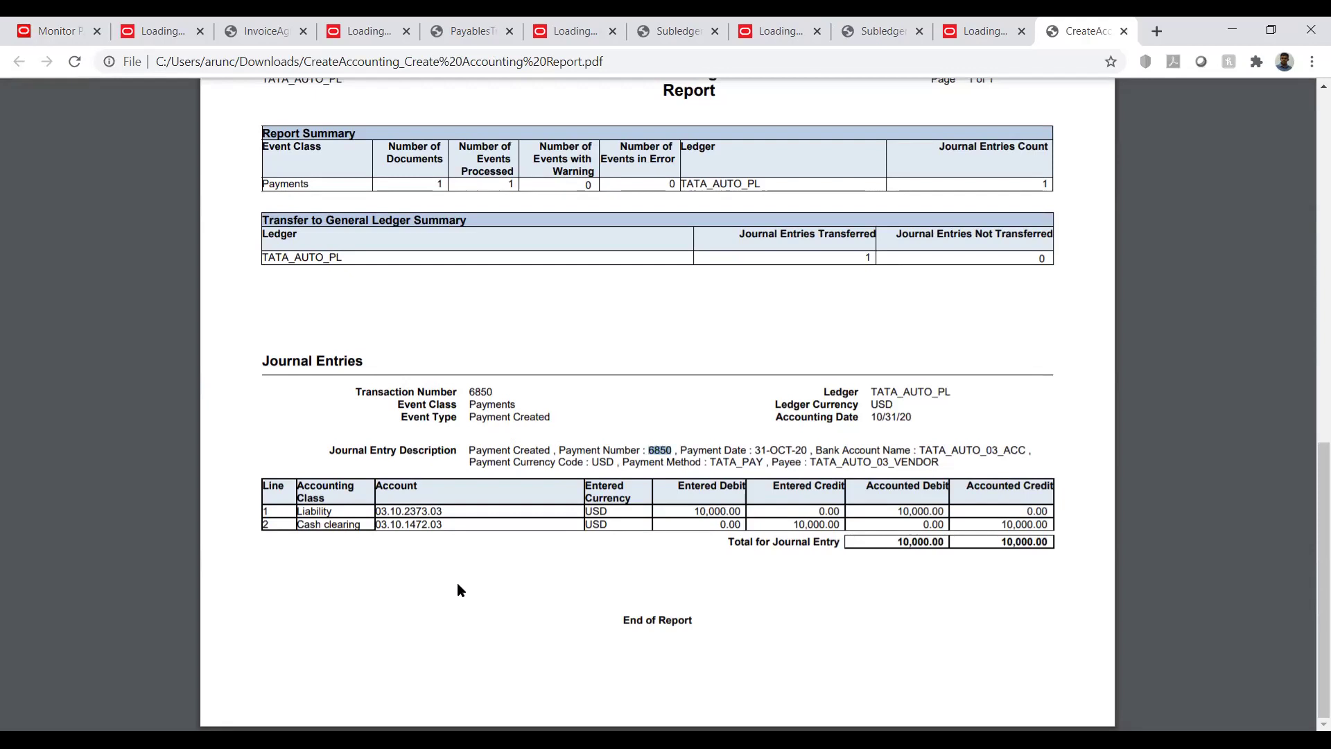
pyautogui.scroll(2, 457, 588)
pyautogui.scroll(4, 457, 585)
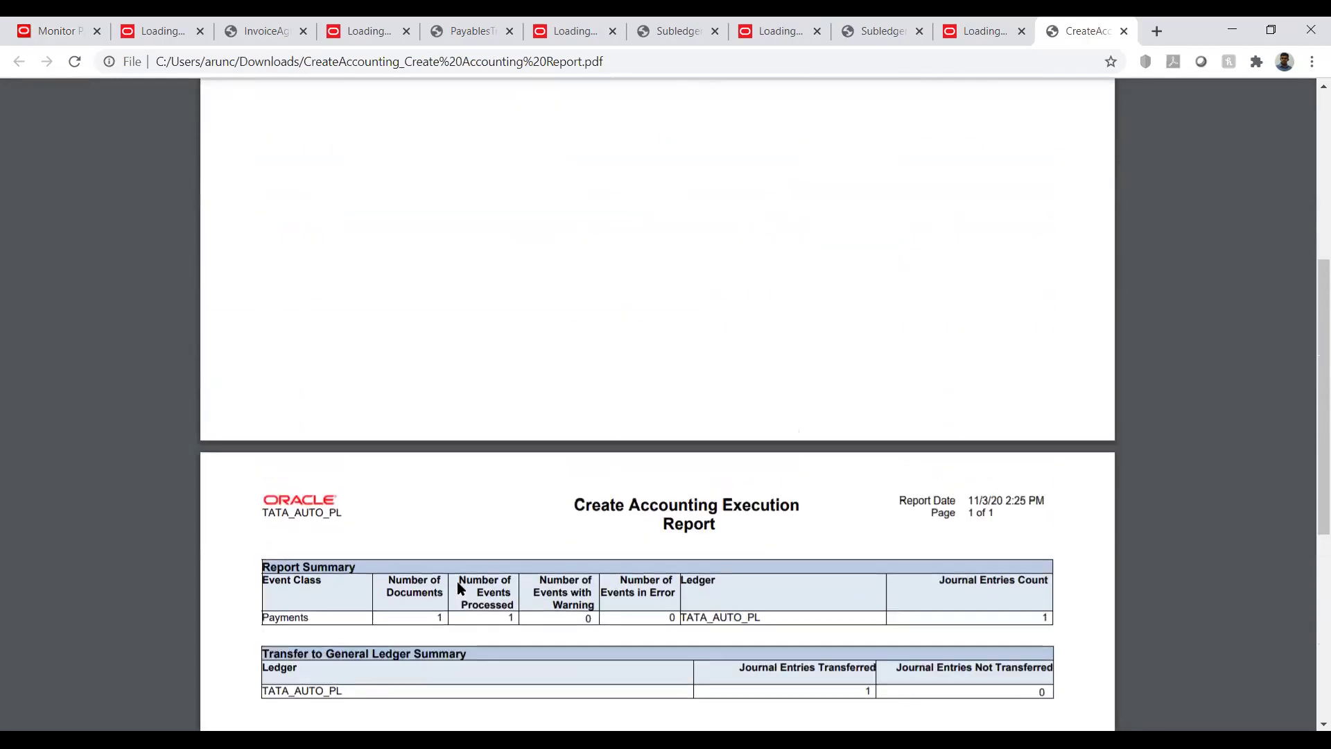
pyautogui.scroll(10, 457, 586)
pyautogui.scroll(1, 460, 568)
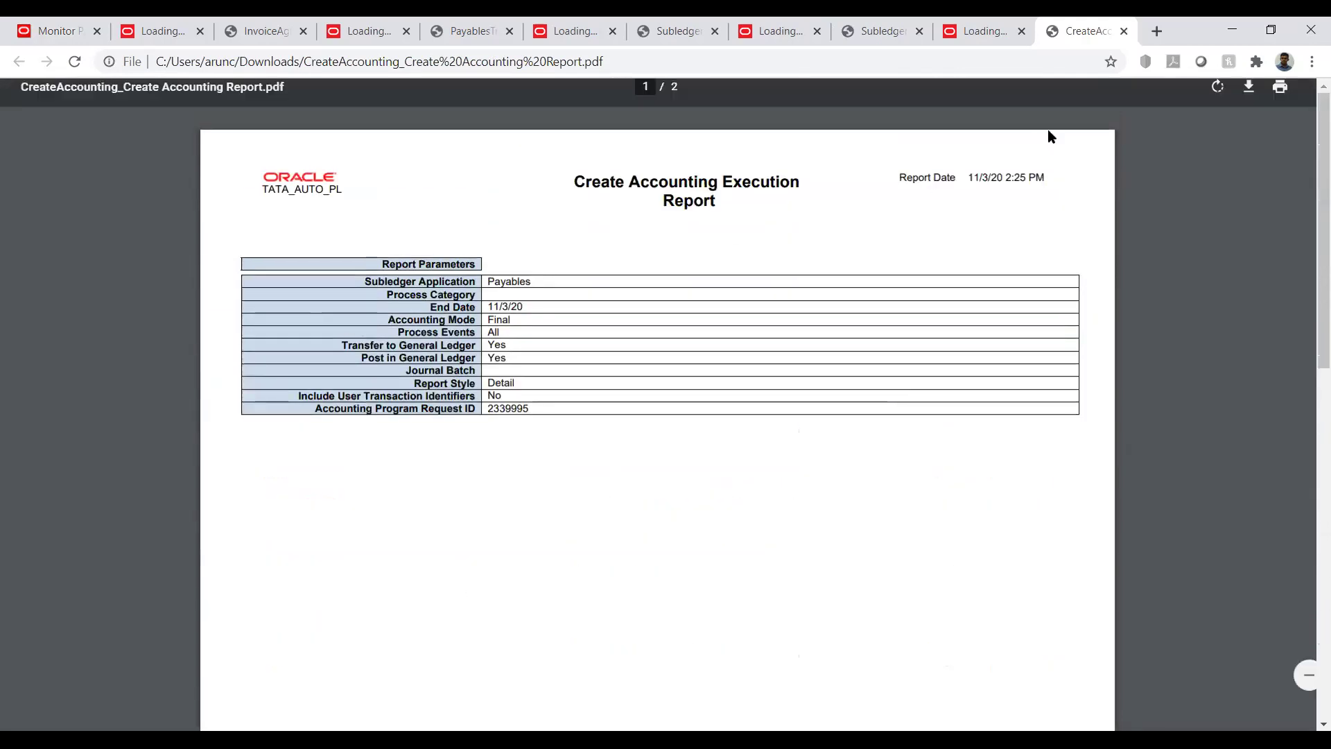
# Return to Scheduled Processes and view the details of Maintain Payables Trial Balance Report and Post Journals for Single Ledger.
pyautogui.click(59, 28)
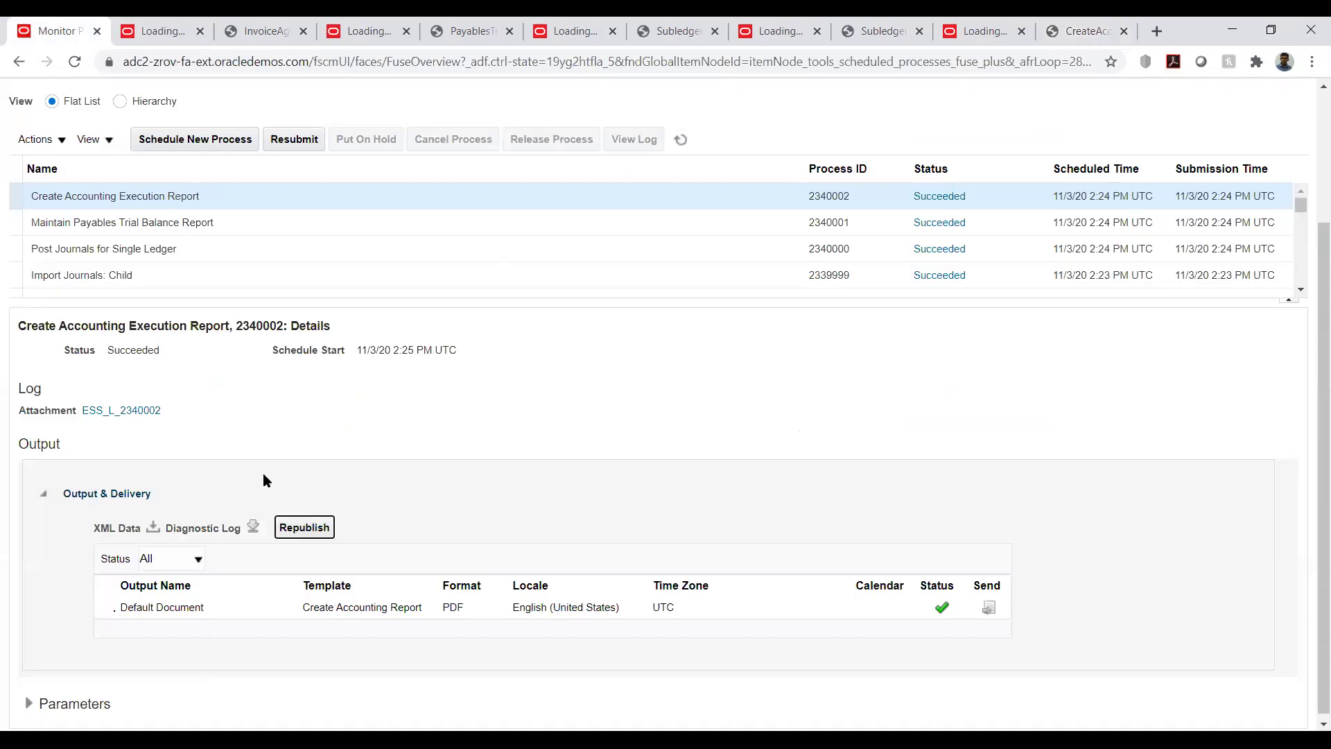
pyautogui.click(254, 221)
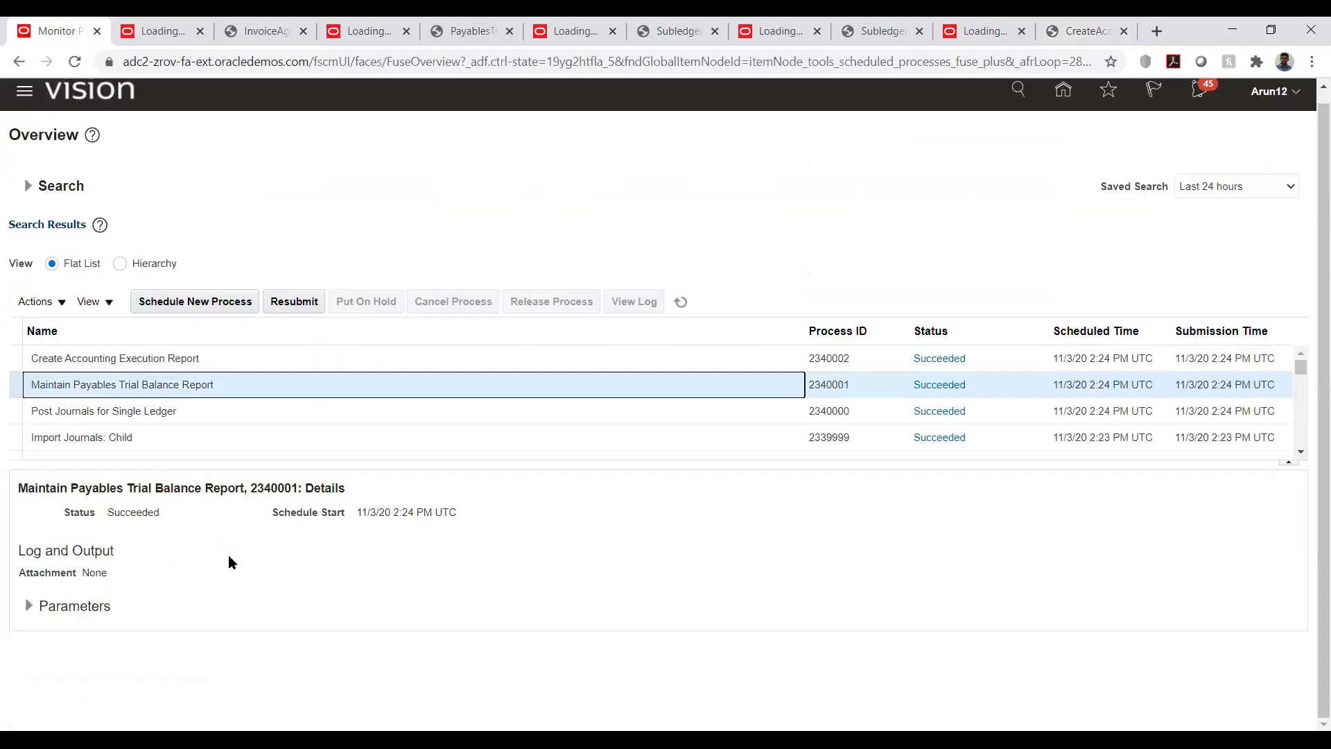
pyautogui.click(218, 411)
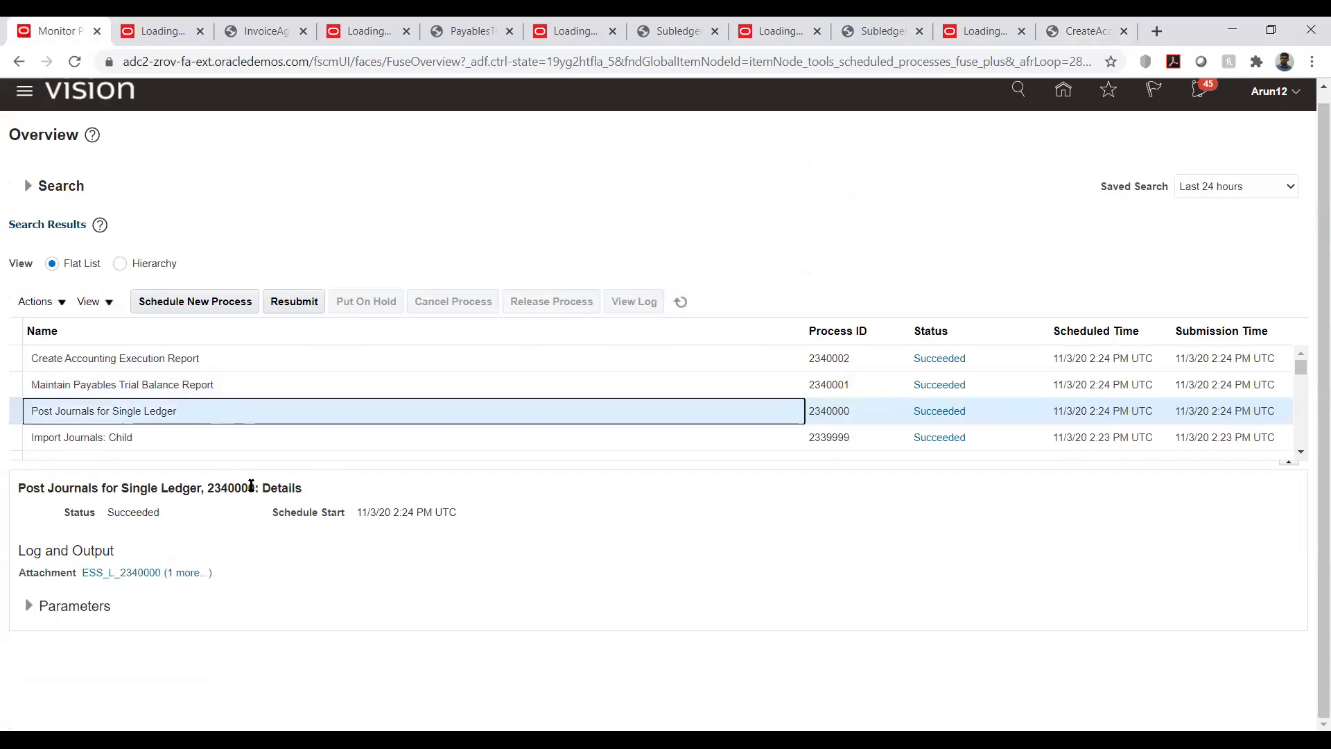
# Inspect the details of the Import Journals: Child and Post Subledger Journal Entries: Subprocess runs.
pyautogui.click(1296, 452)
pyautogui.click(1296, 452)
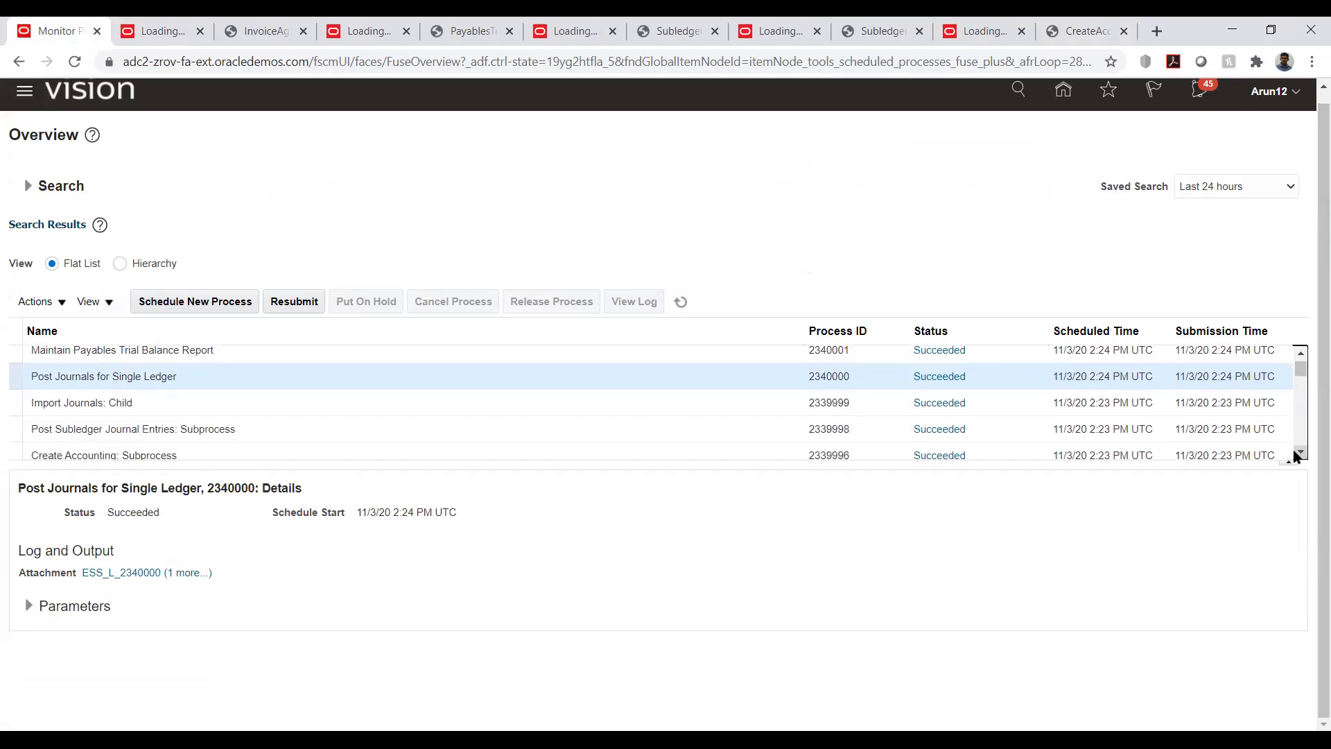
pyautogui.click(72, 432)
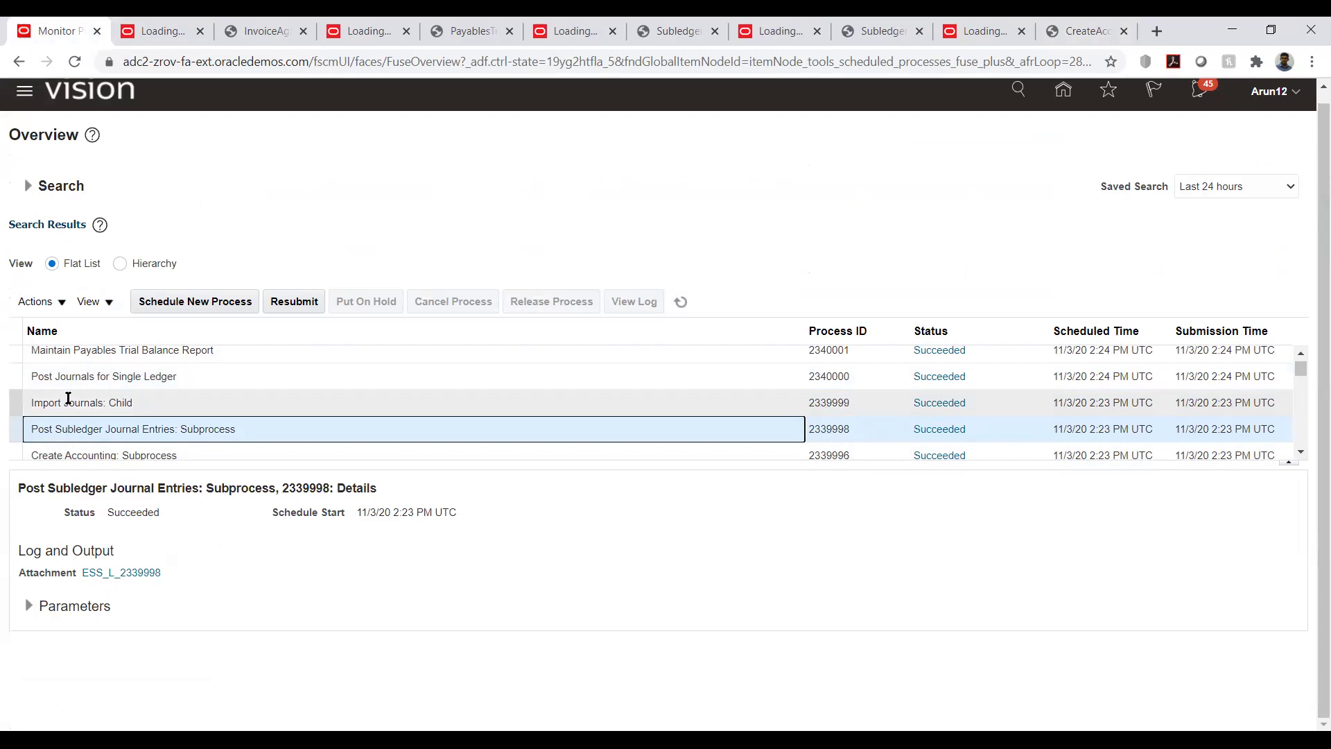
pyautogui.click(68, 400)
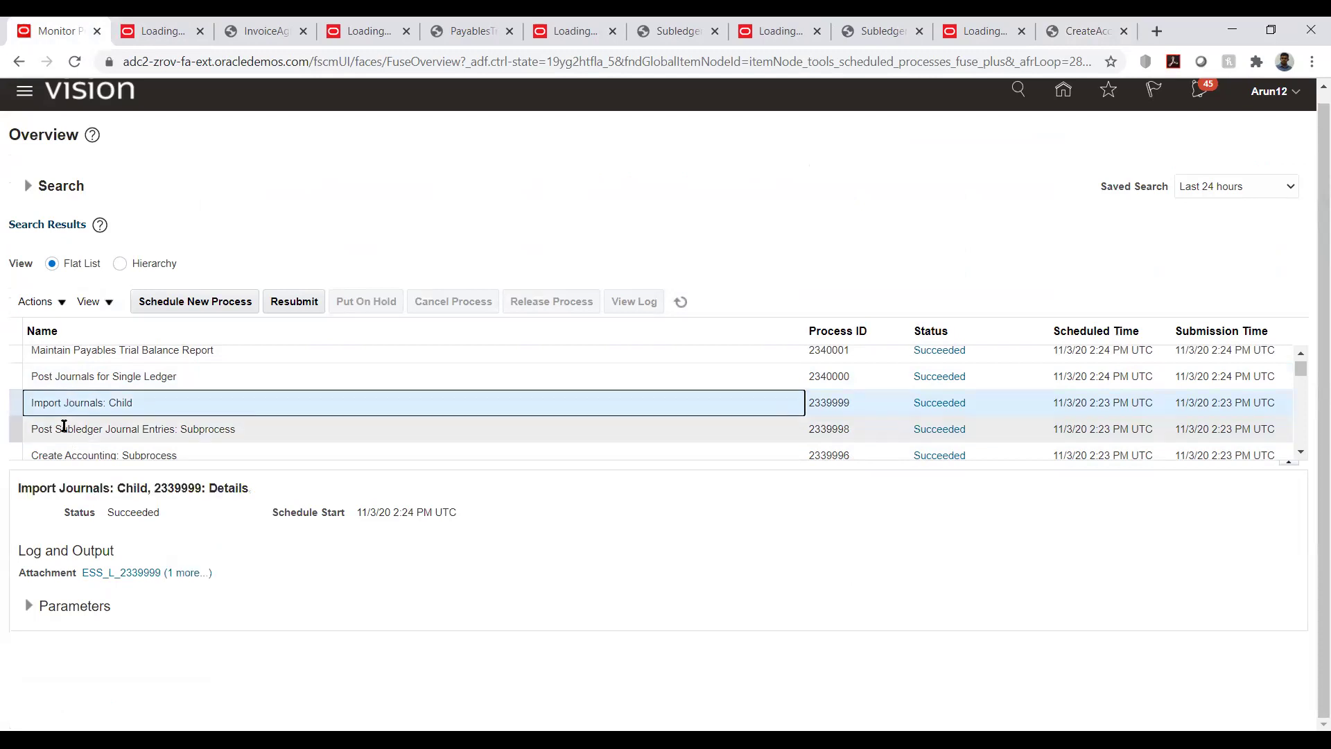
pyautogui.click(63, 427)
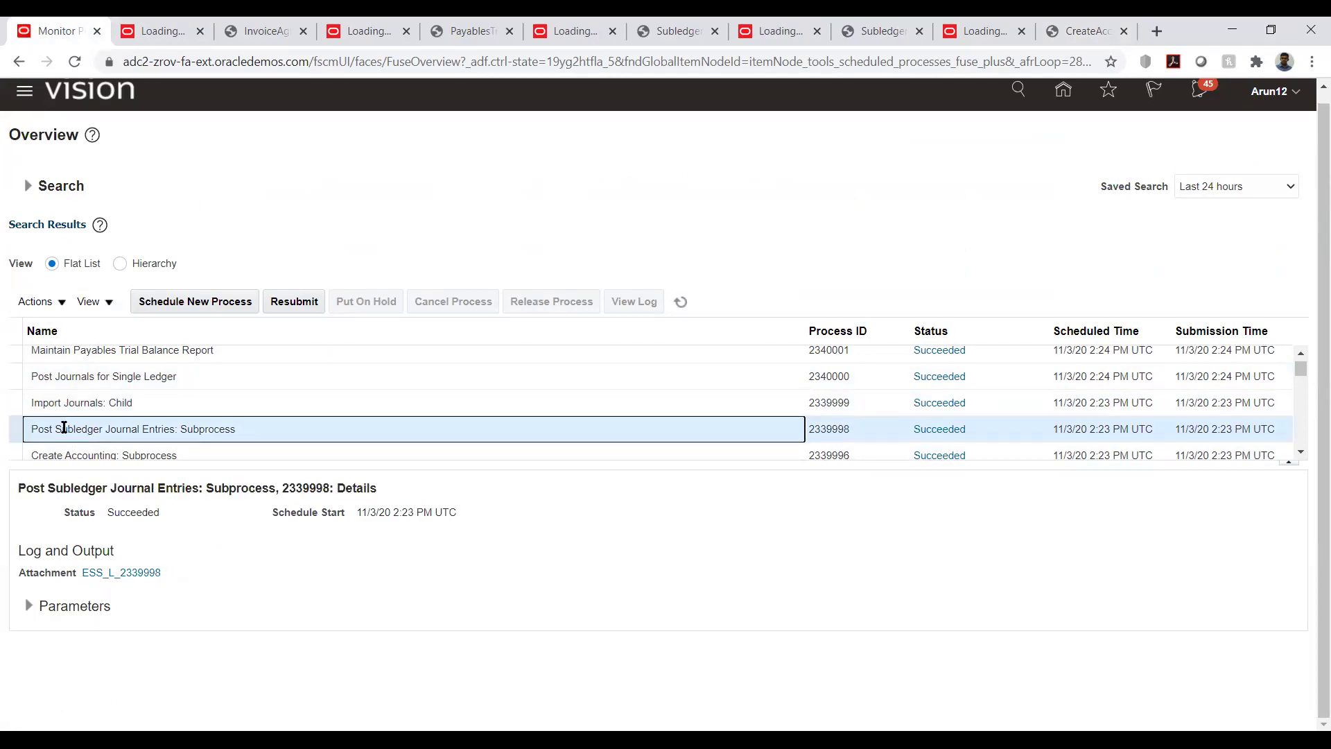
# Recheck the details of the Maintain Payables Trial Balance Report and the Create Accounting Execution Report.
pyautogui.click(97, 351)
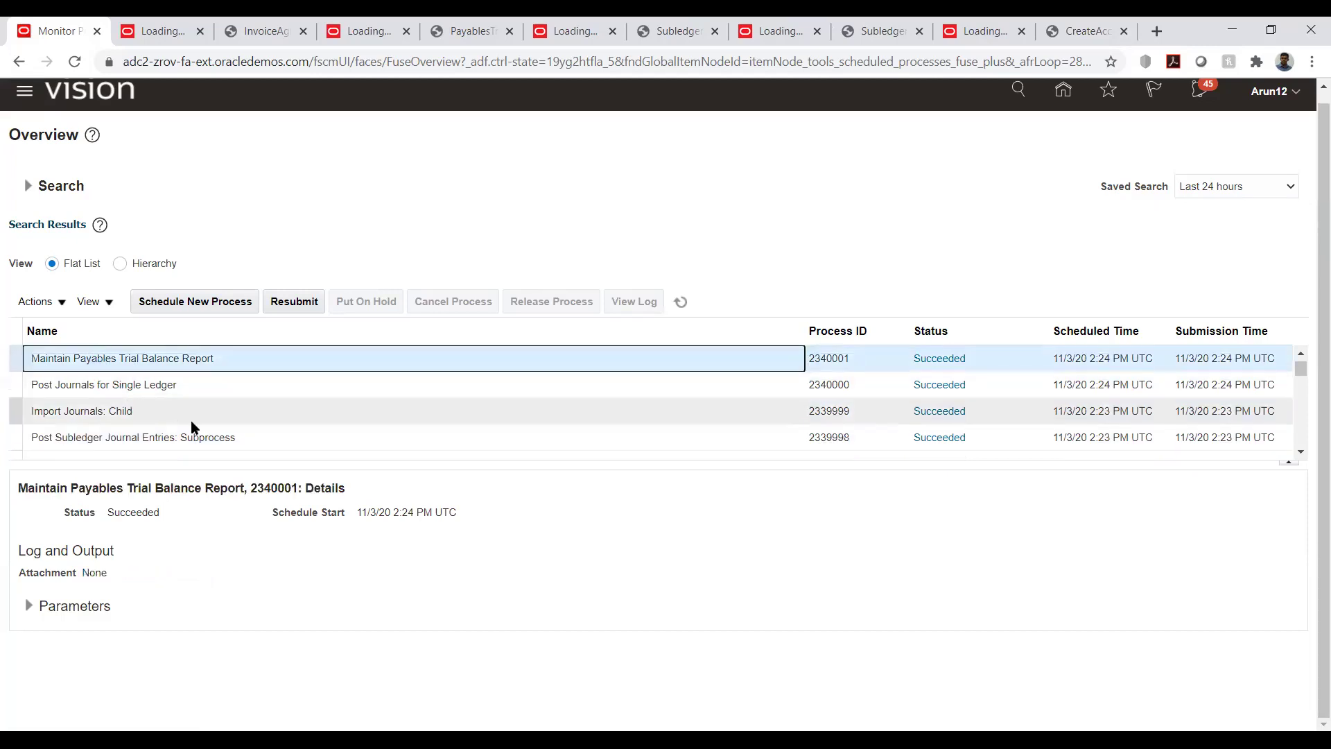
pyautogui.scroll(2, 191, 422)
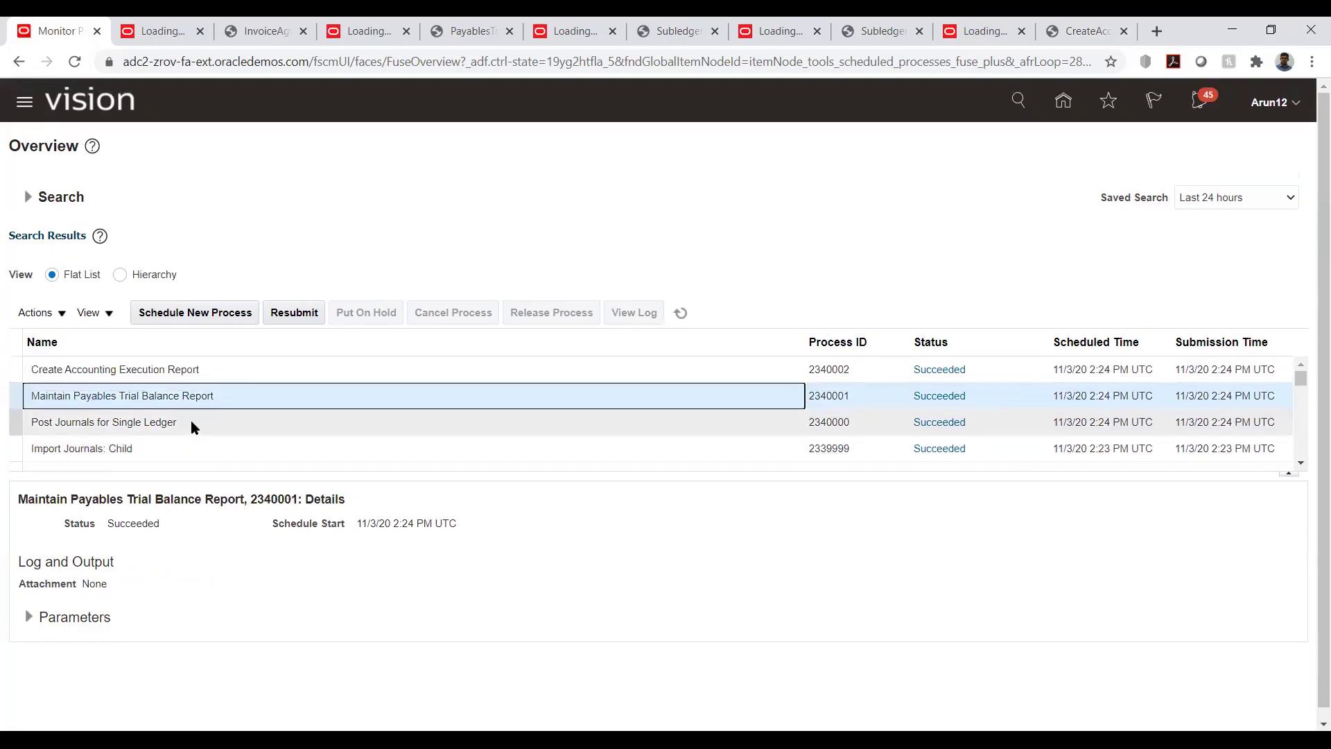
pyautogui.click(111, 369)
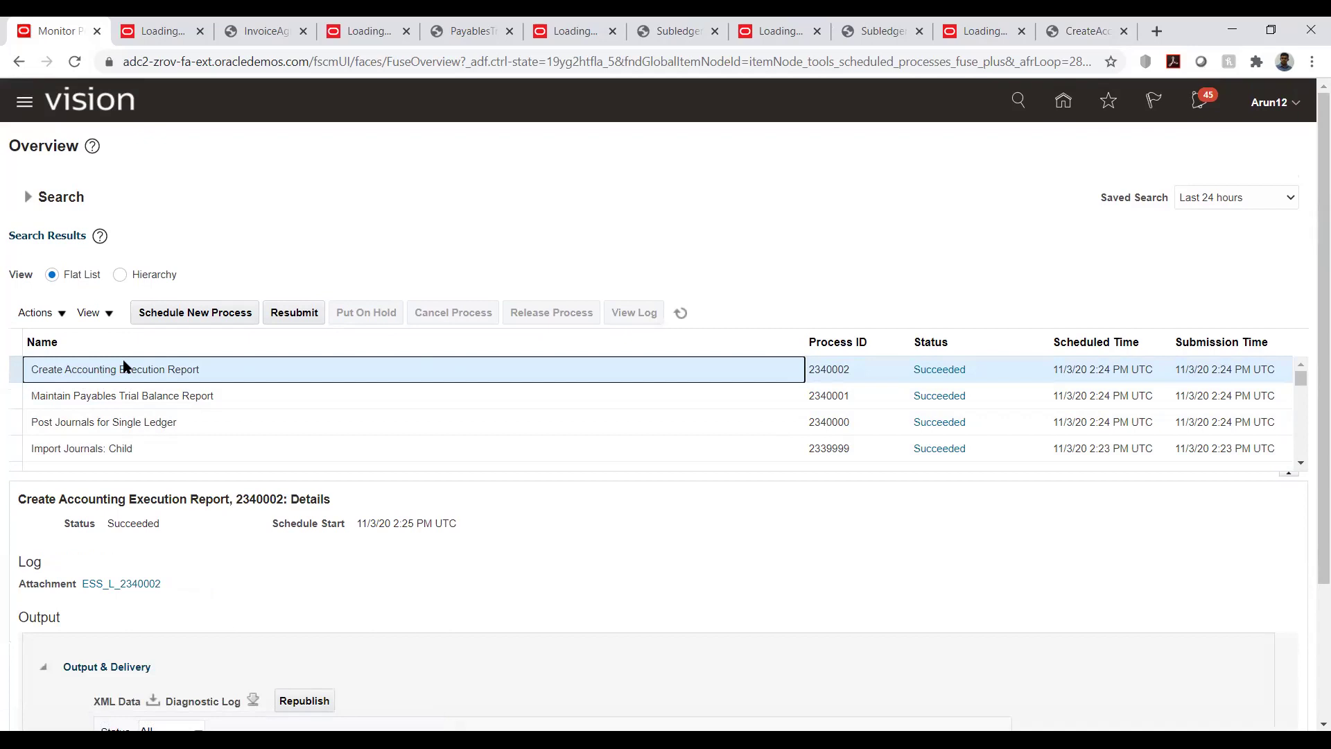
pyautogui.click(473, 589)
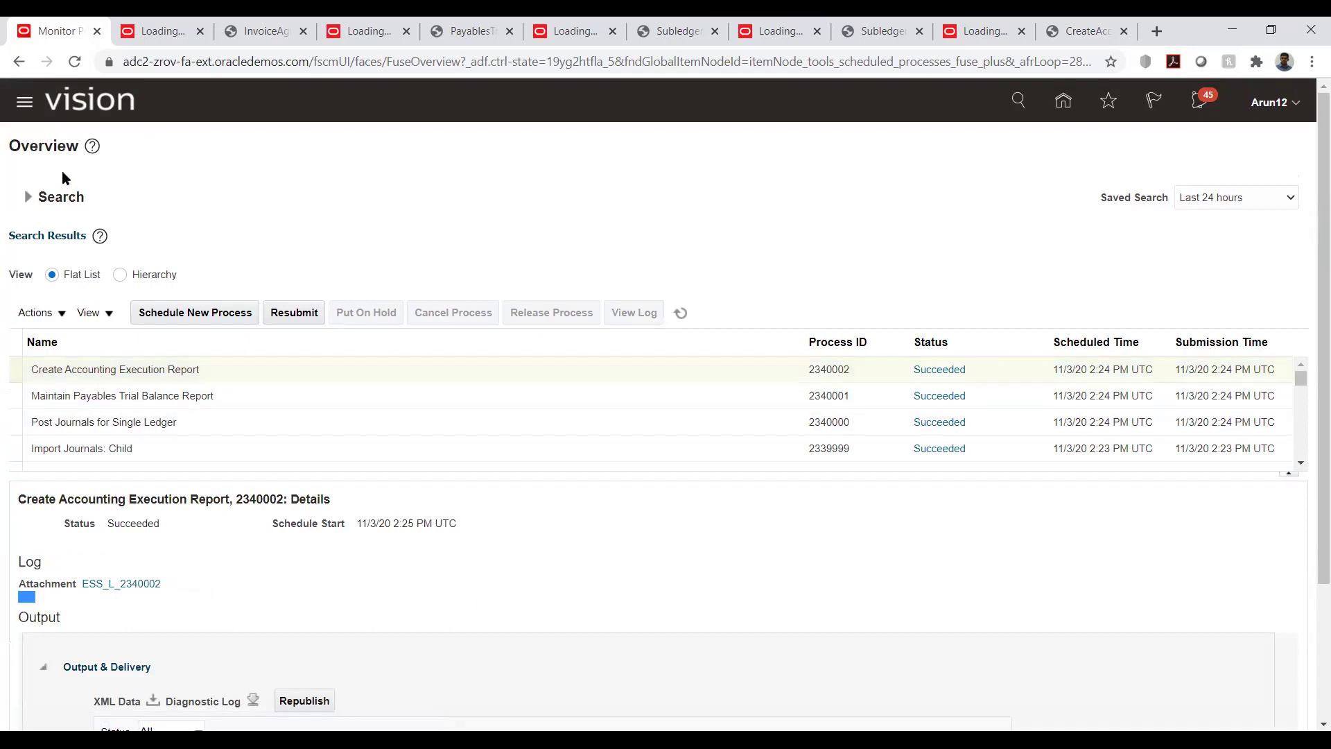
# Create a new payables invoice for business unit TATA_AUTO_03_BU and supplier TATA_AUTO_03_VENDOR.
pyautogui.click(1062, 100)
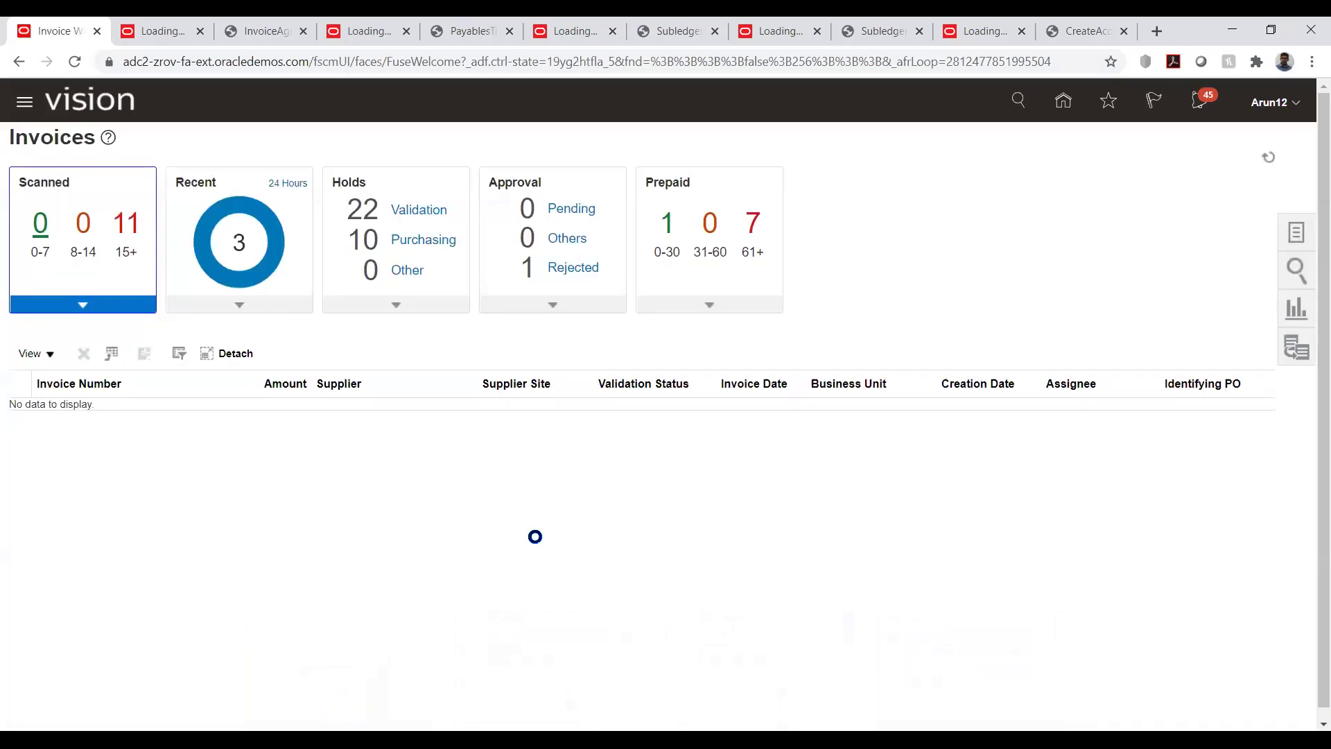
pyautogui.click(1296, 236)
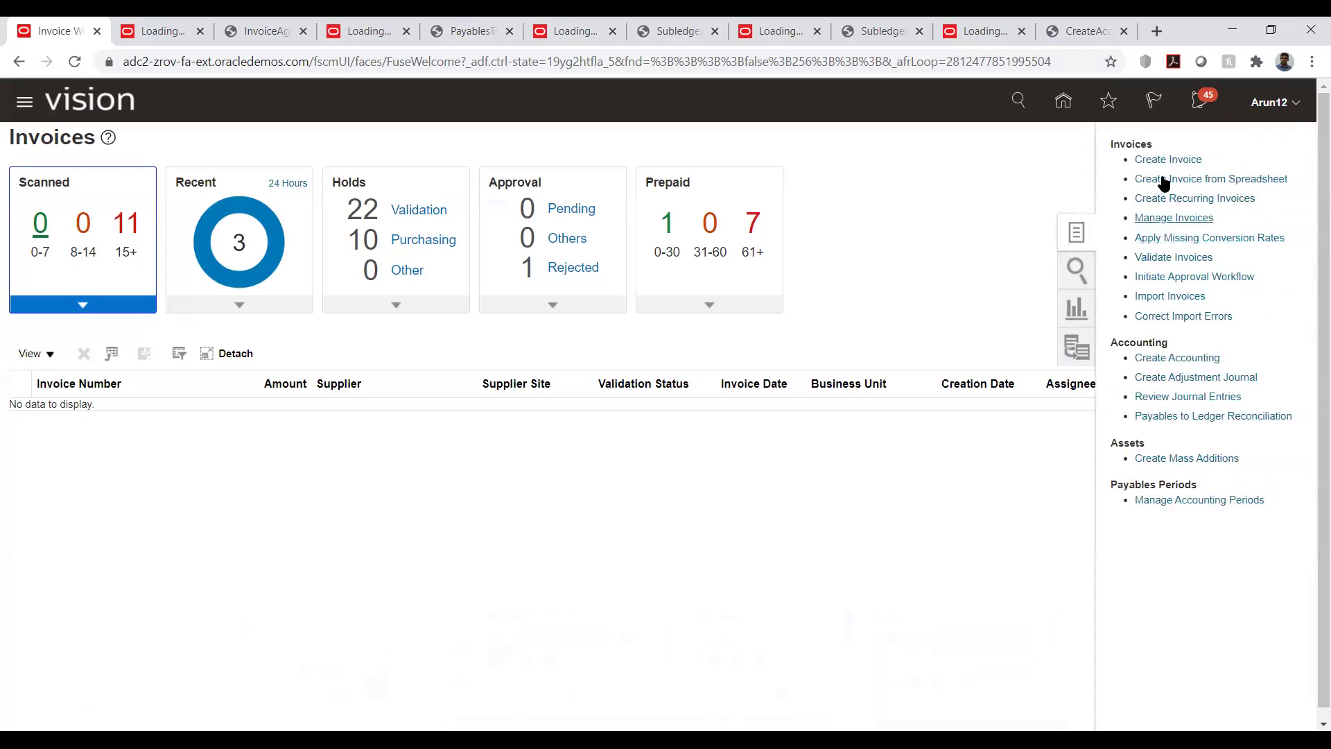
pyautogui.click(1167, 161)
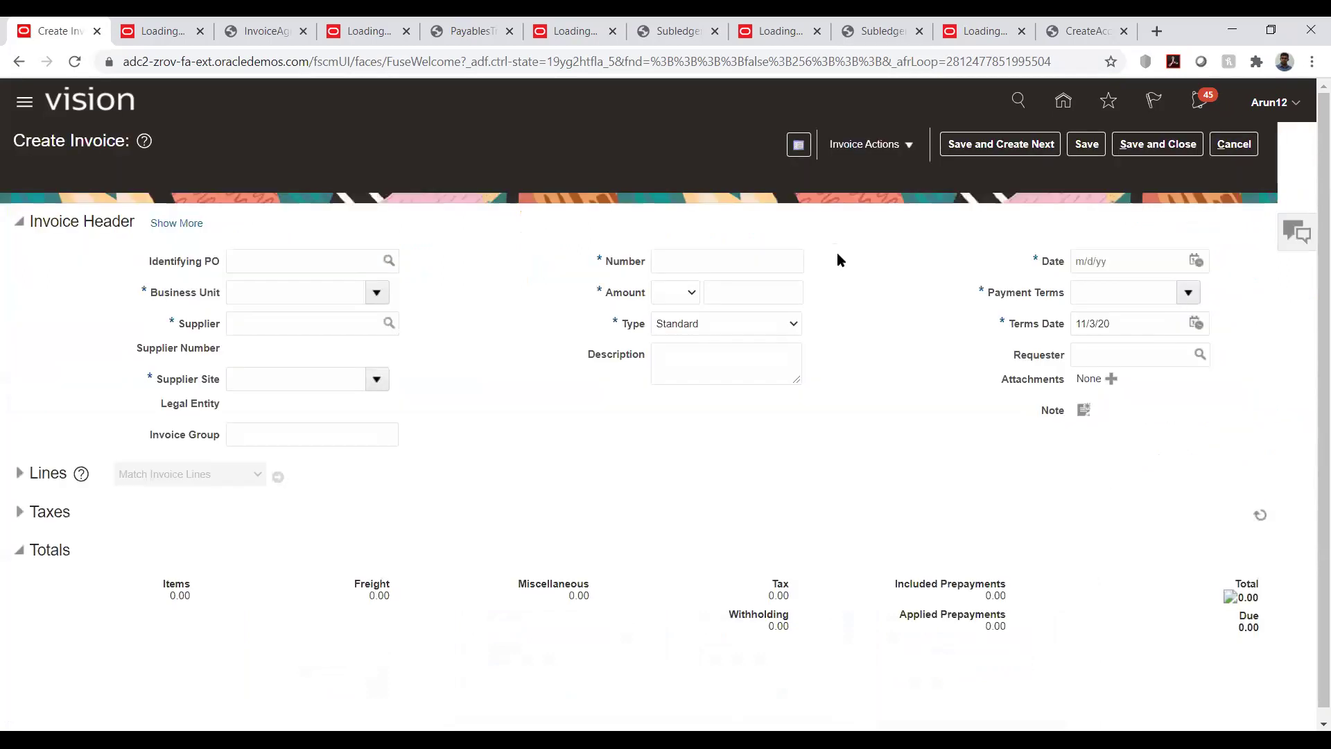
pyautogui.click(294, 288)
pyautogui.write('tata')
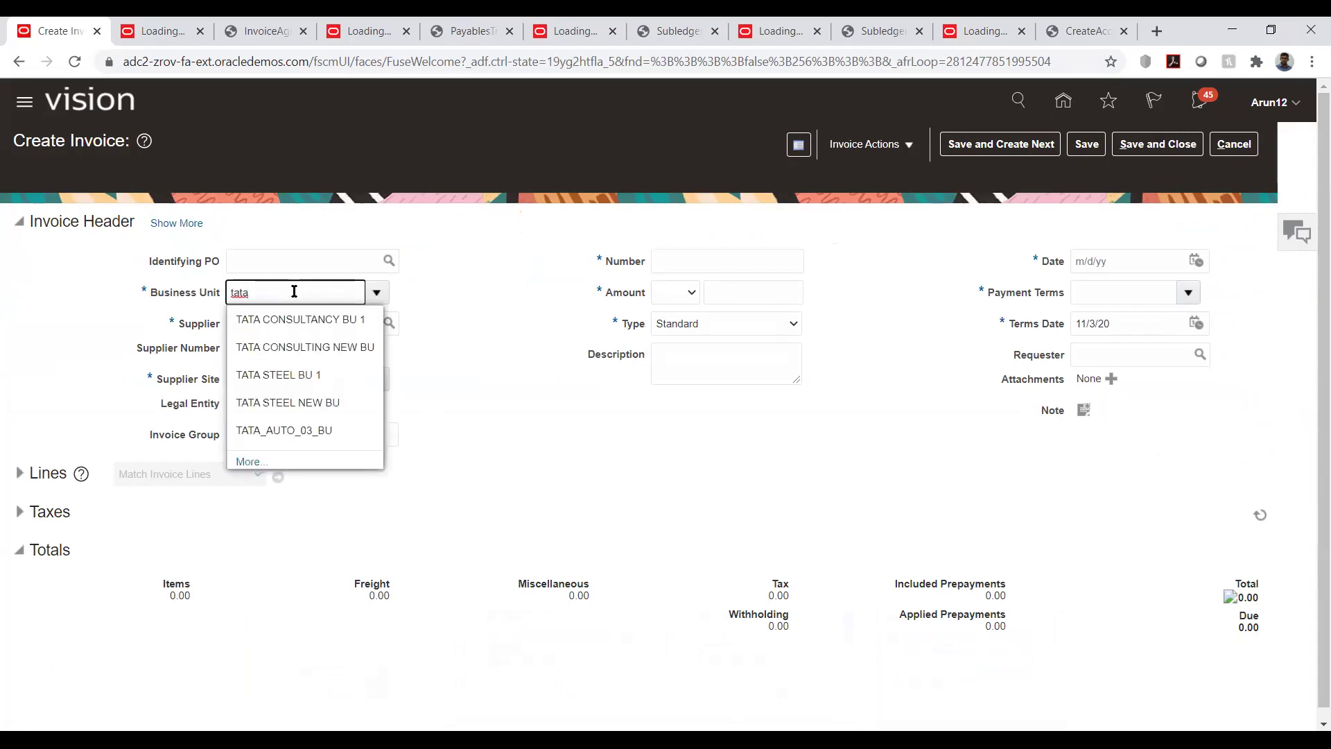
pyautogui.click(278, 429)
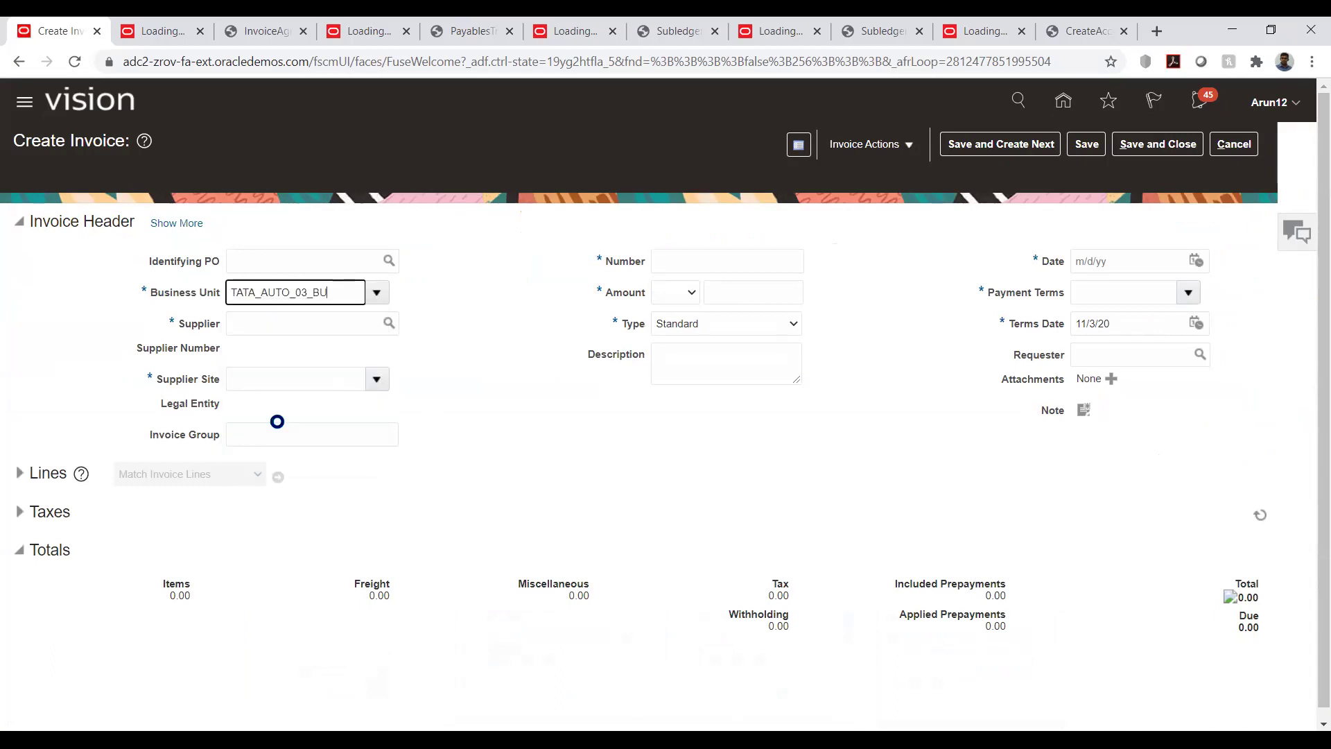
pyautogui.click(334, 321)
pyautogui.write('tata')
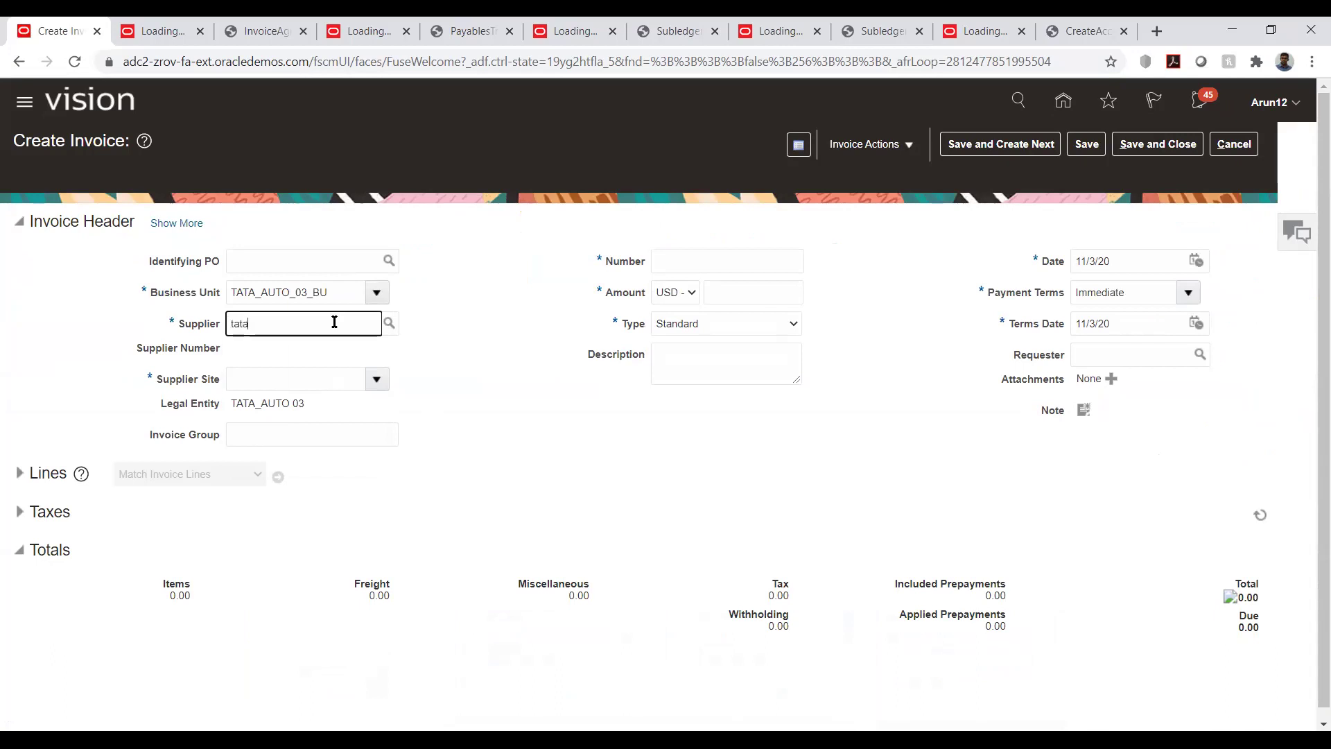
pyautogui.click(316, 351)
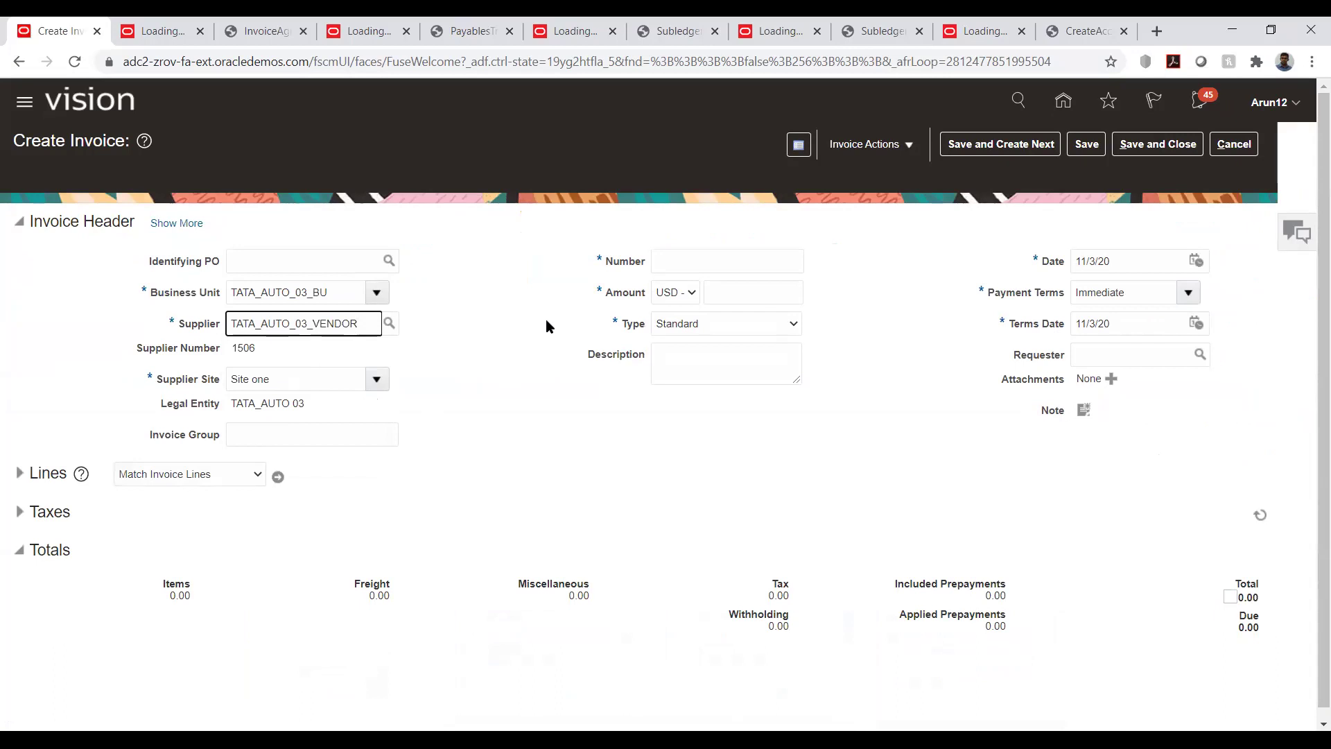
# Enter PP-901 as the invoice number and 10,000 USD as the invoice amount.
pyautogui.click(712, 253)
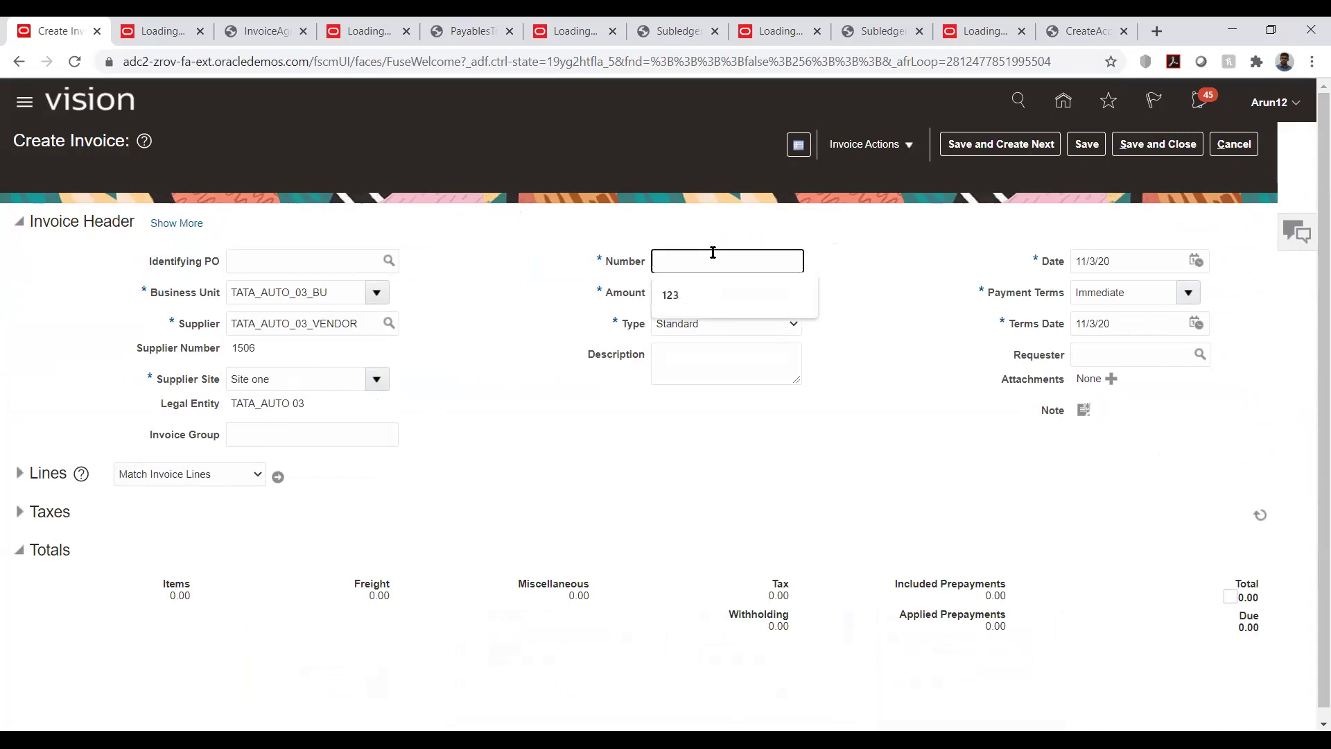
pyautogui.write('PP-9')
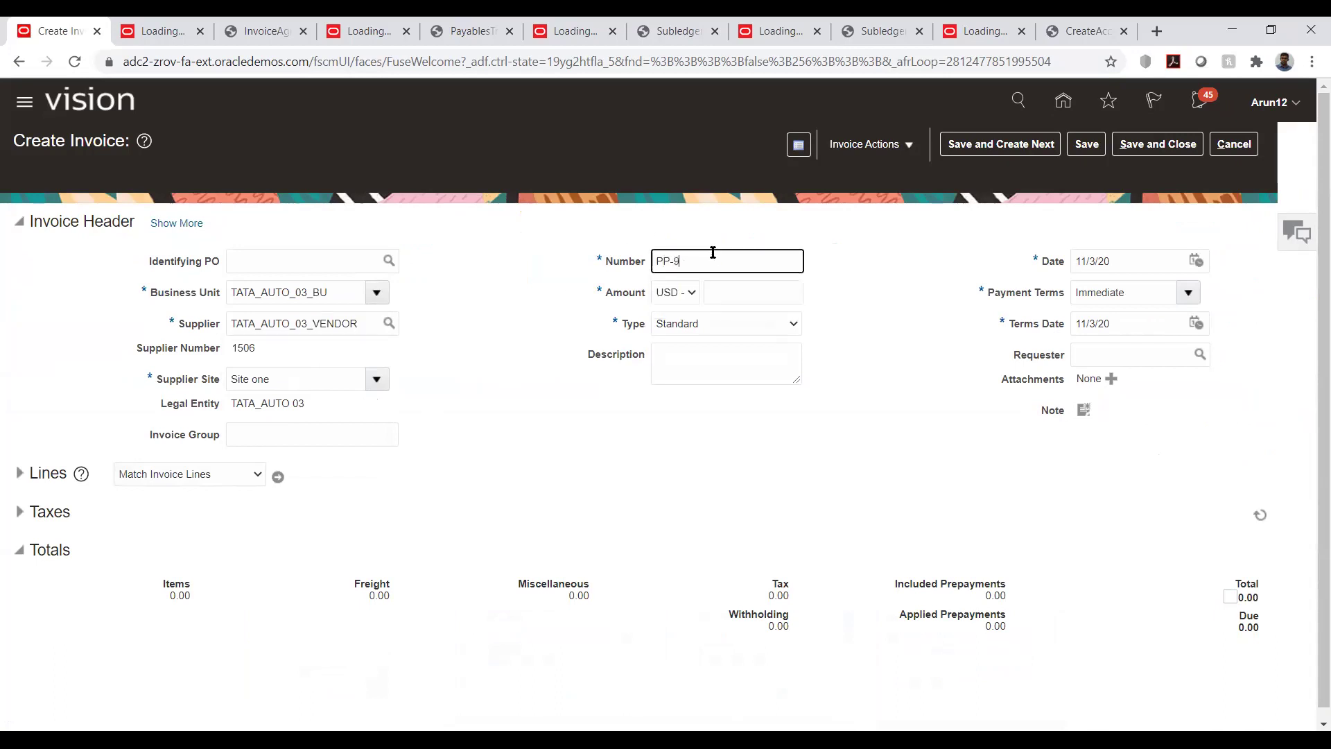
pyautogui.write('01')
pyautogui.press('Tab')
pyautogui.press('Tab')
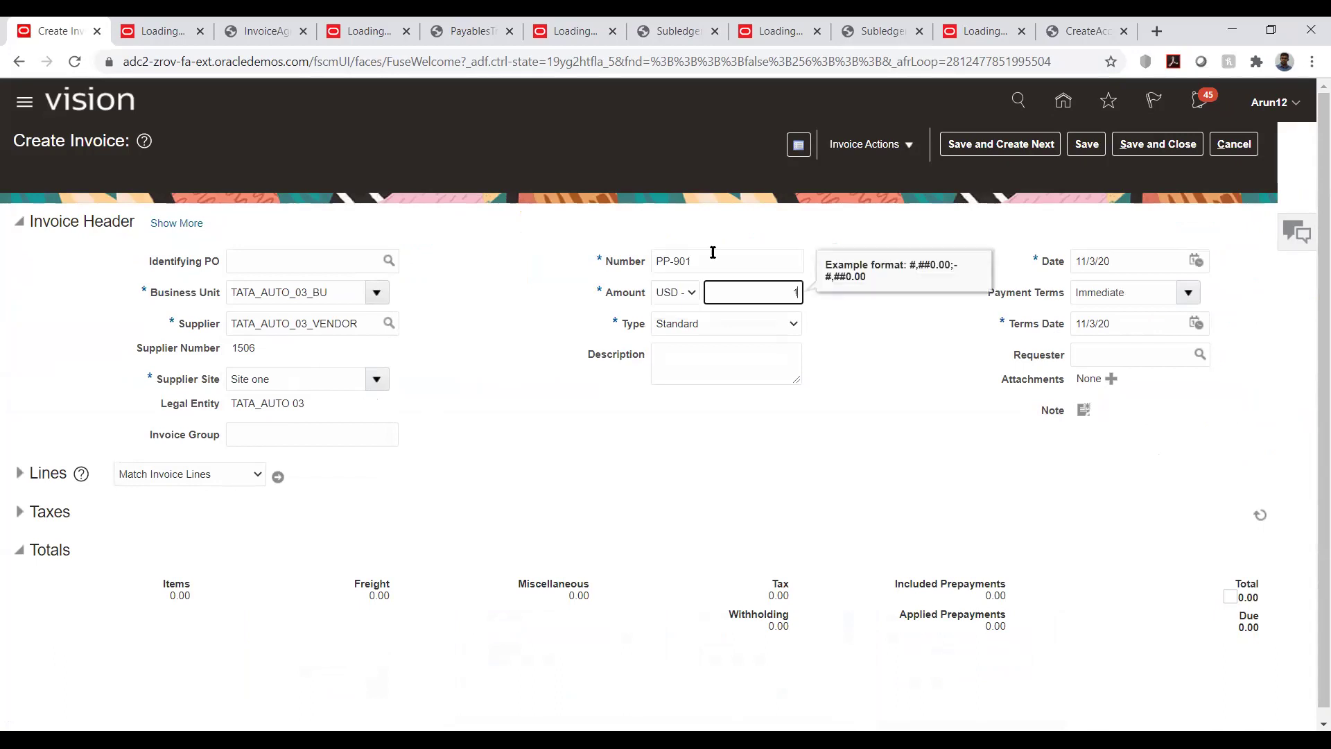
pyautogui.write('10,000')
pyautogui.press('Tab')
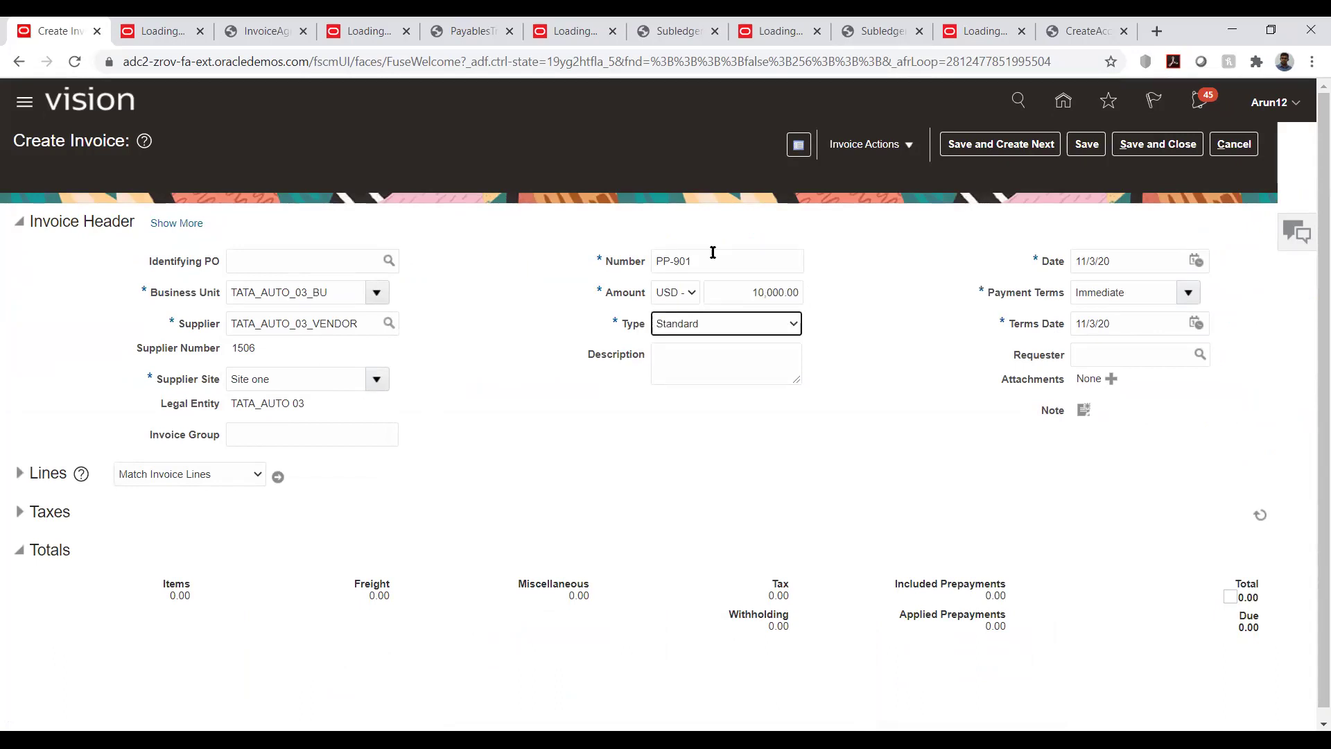
# Set the invoice type to Prepayment.
pyautogui.click(735, 326)
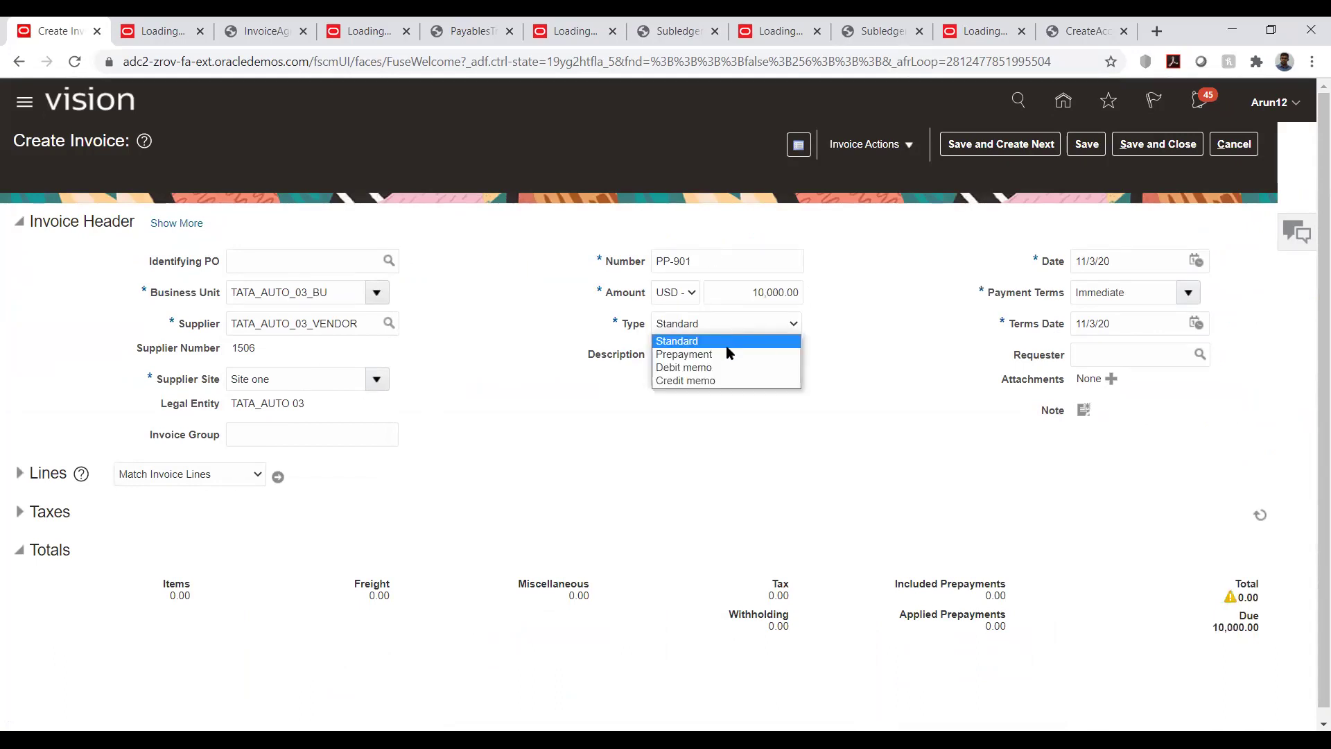
pyautogui.click(728, 354)
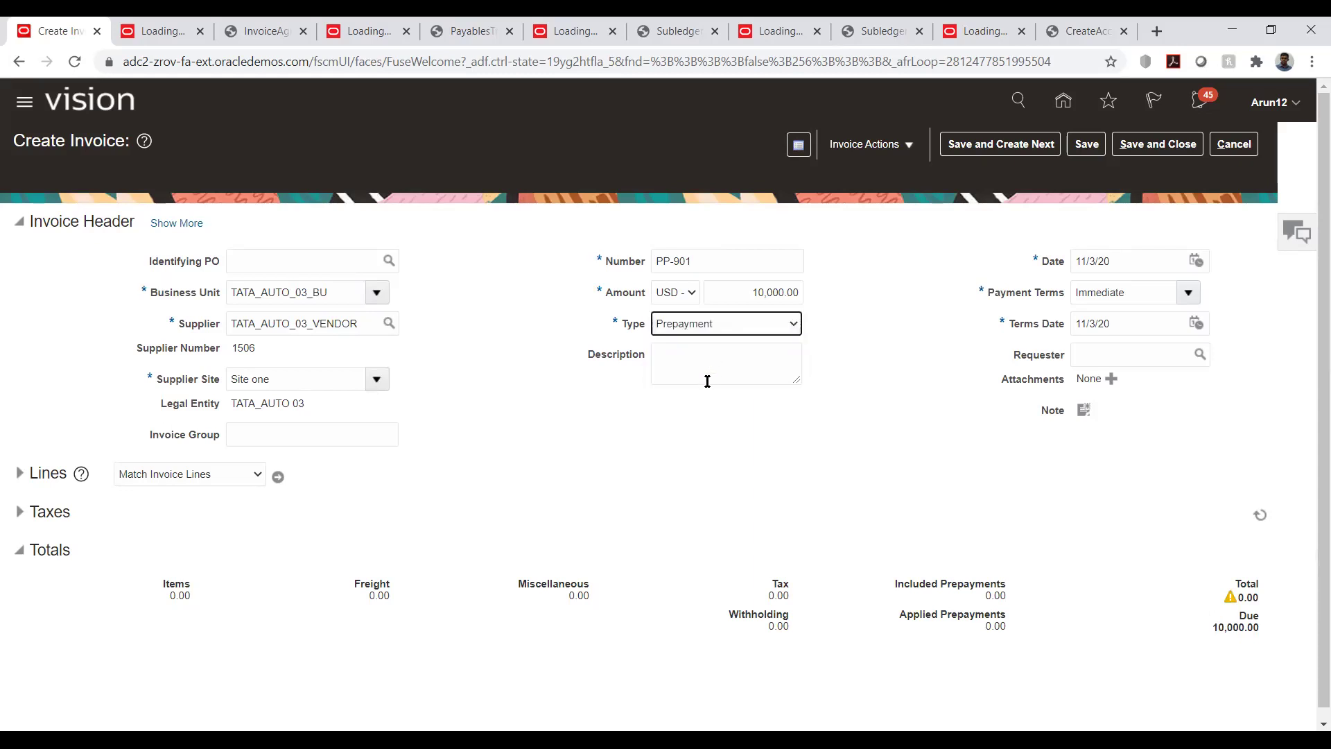
pyautogui.click(559, 429)
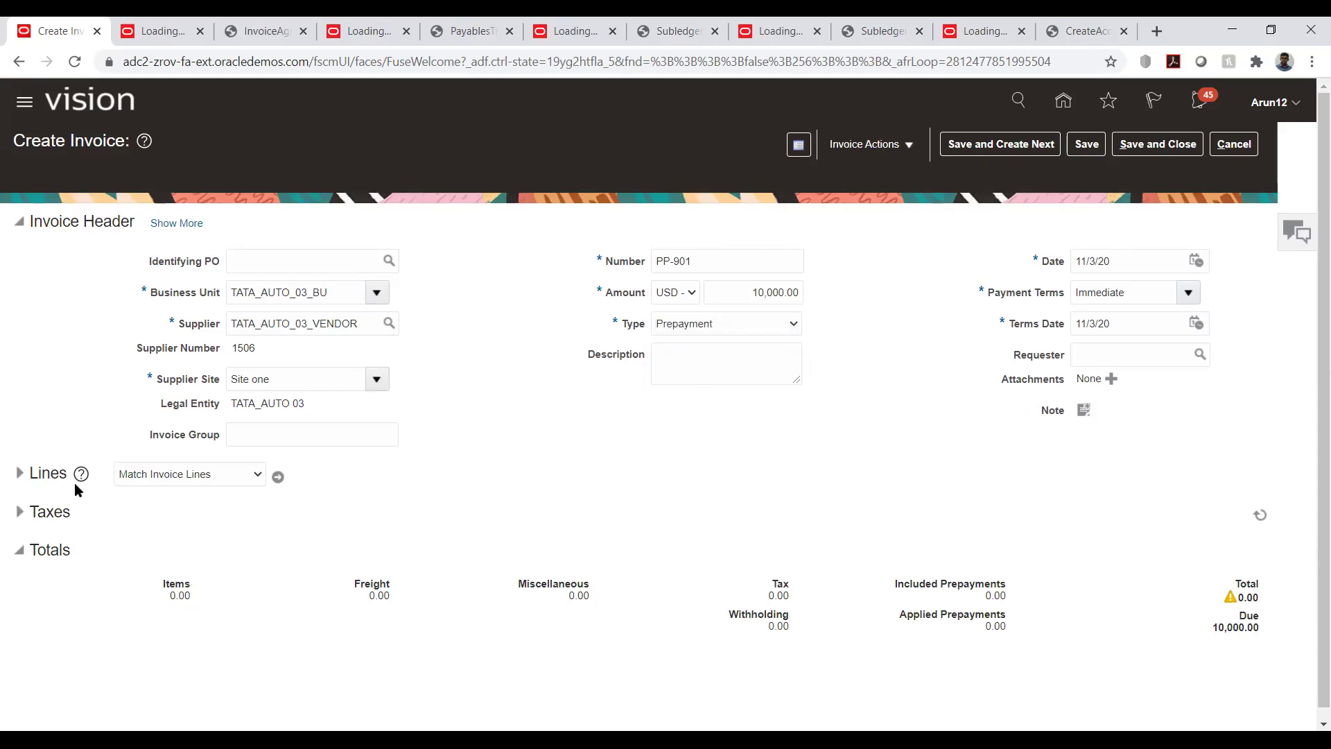
# Show the invoice lines and enter an amount of 10,000 on item line 1.
pyautogui.click(19, 473)
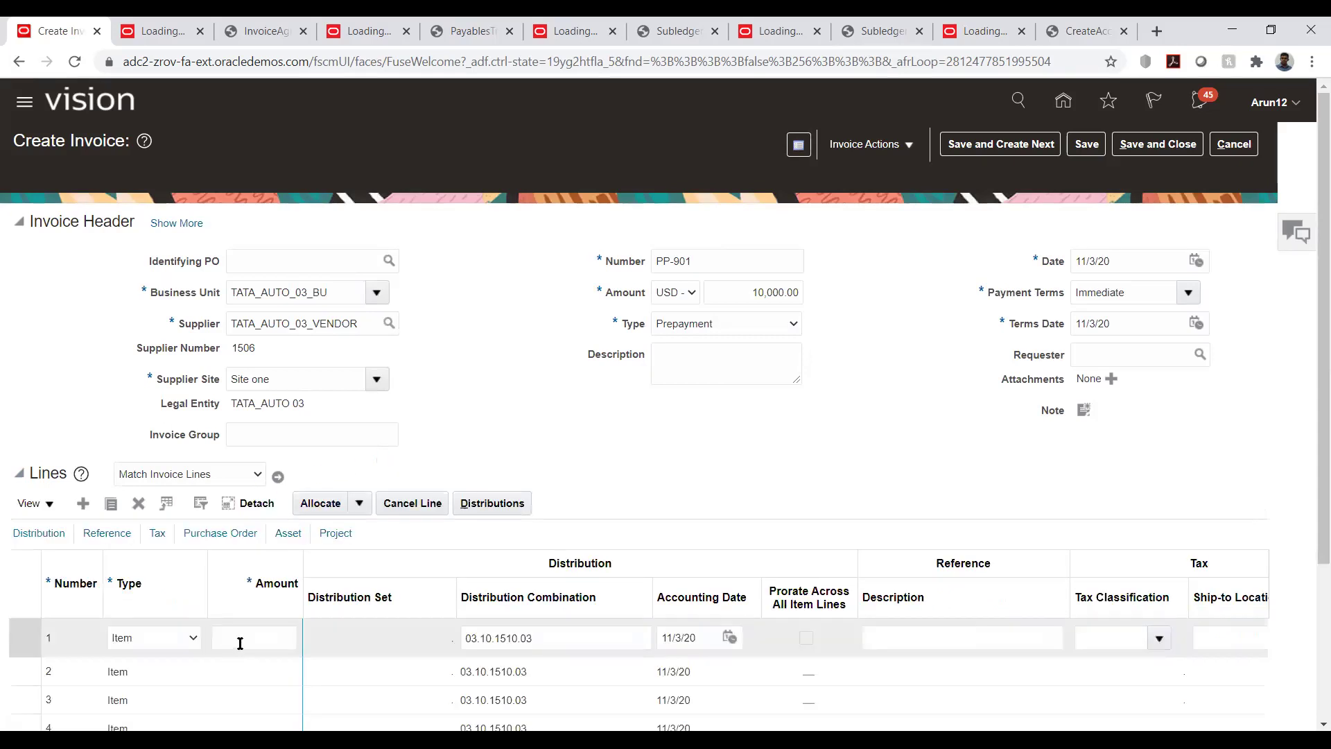
pyautogui.click(240, 639)
pyautogui.write('10000')
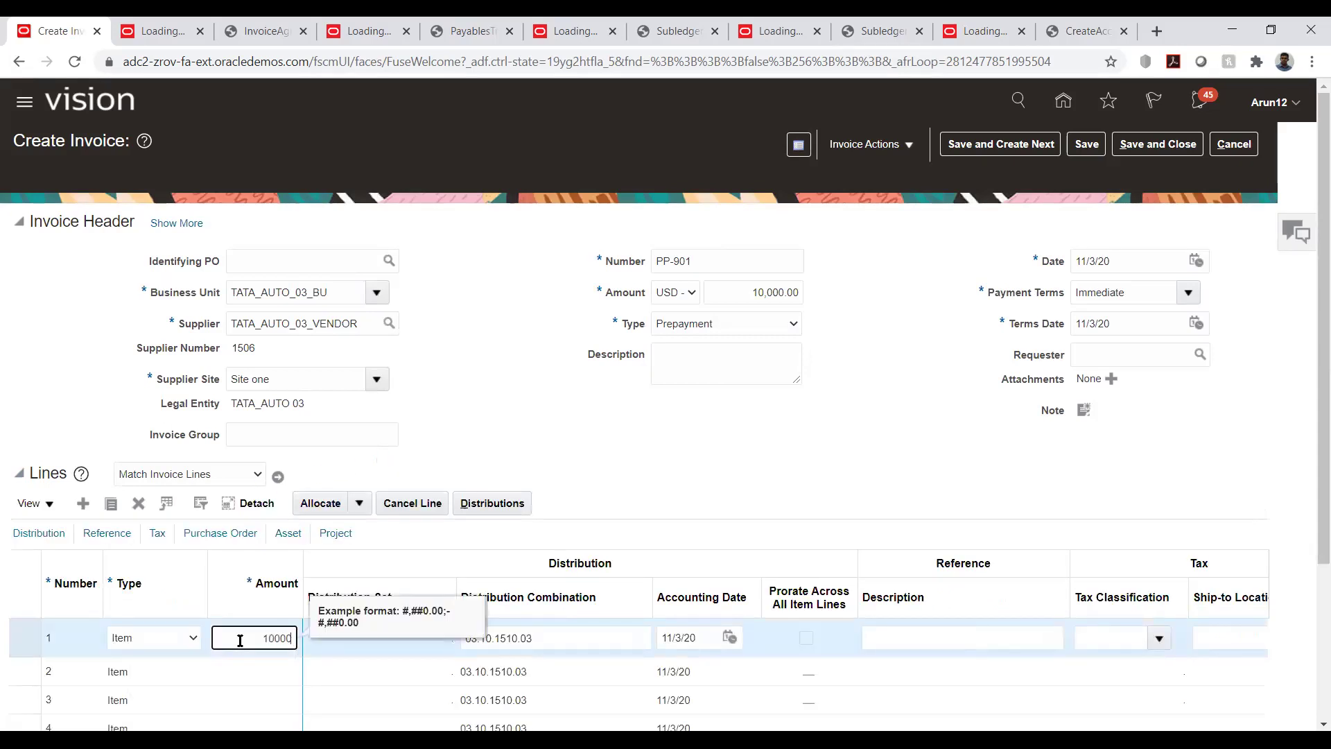
pyautogui.press('Tab')
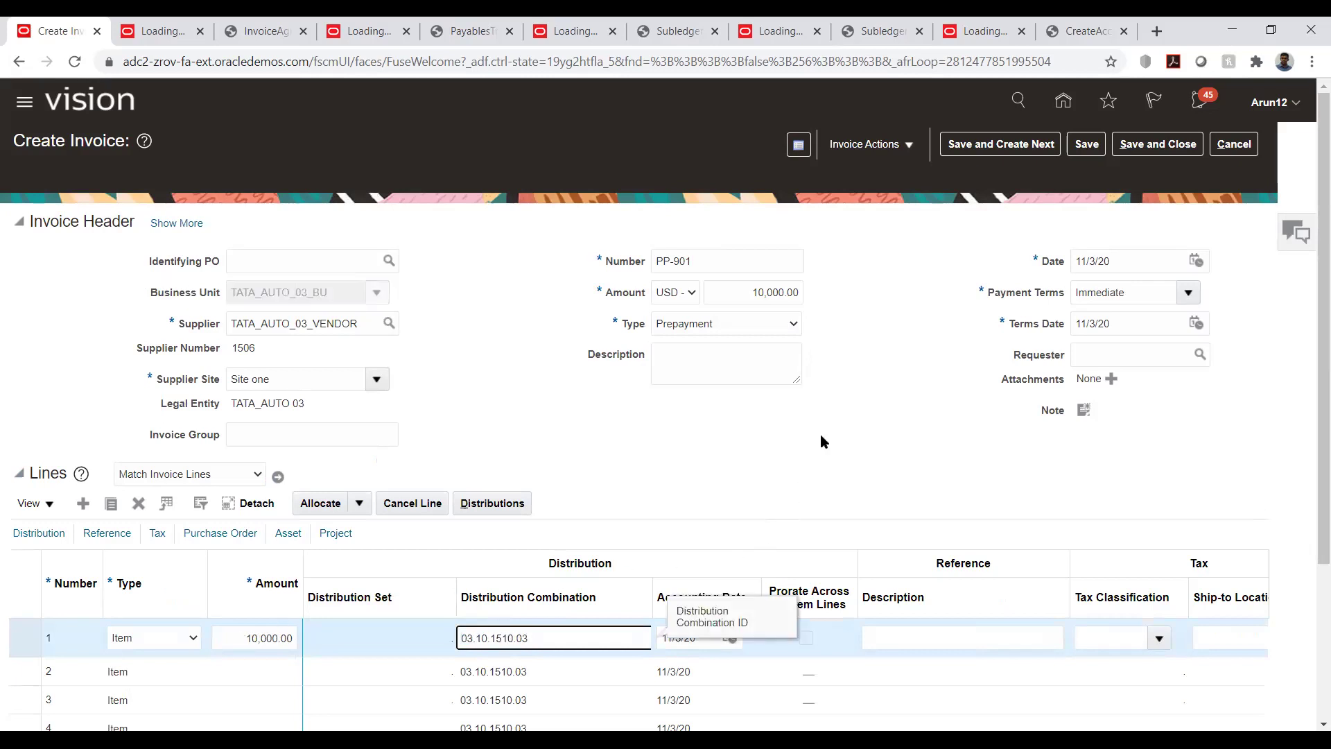
pyautogui.click(823, 436)
# Validate the prepayment invoice and post its accounting to the ledger.
pyautogui.click(876, 149)
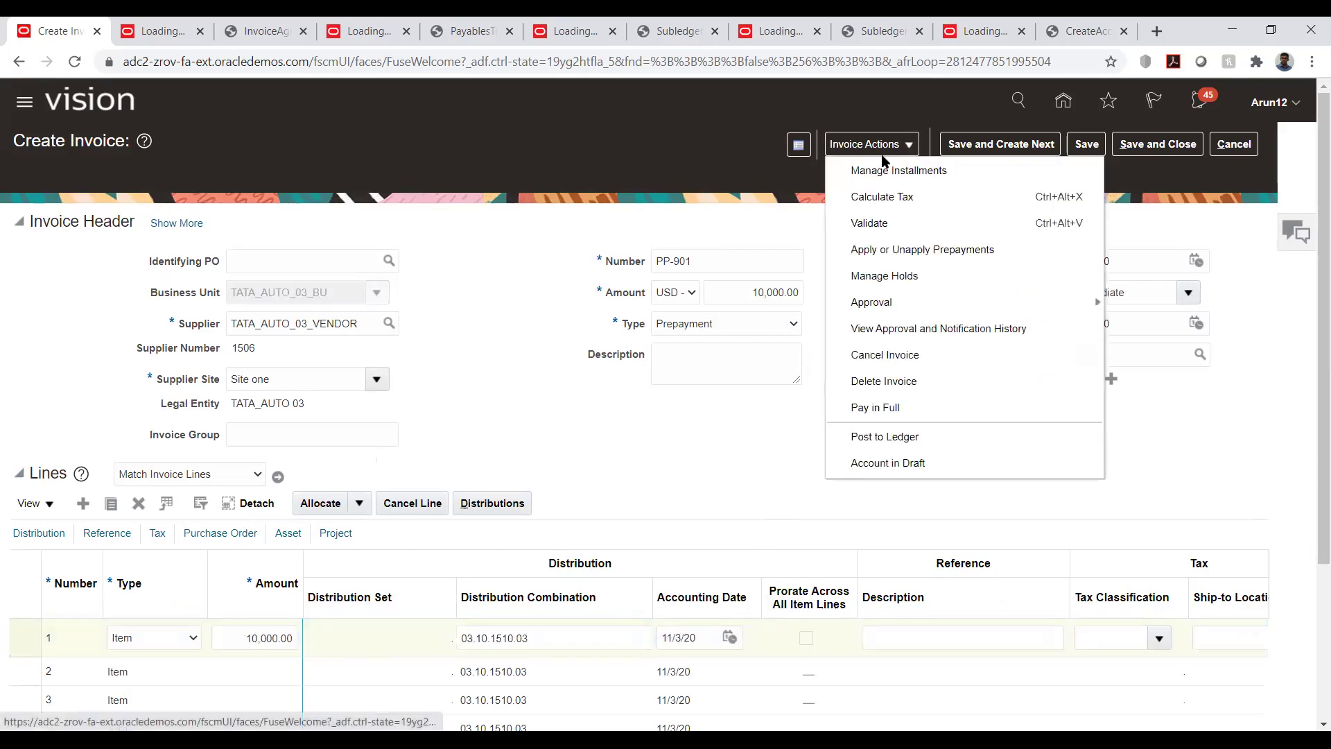
pyautogui.click(879, 219)
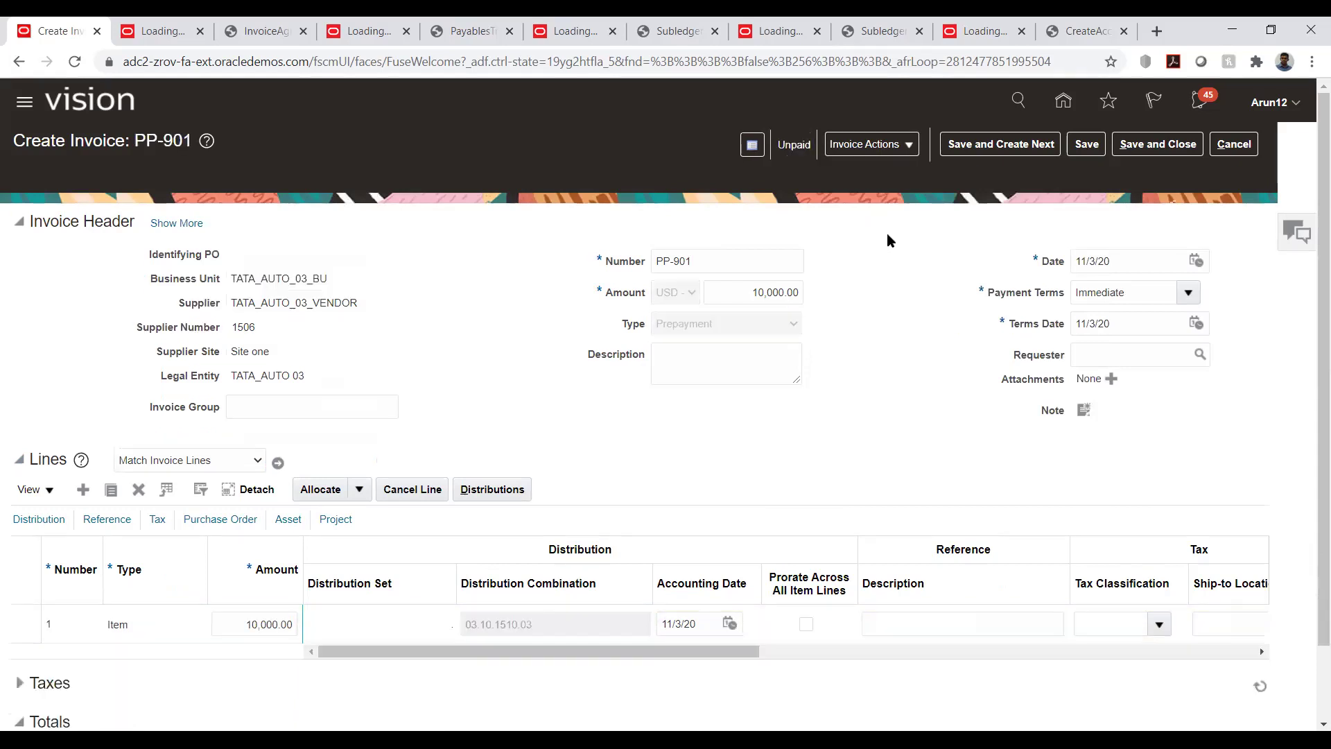
pyautogui.click(904, 147)
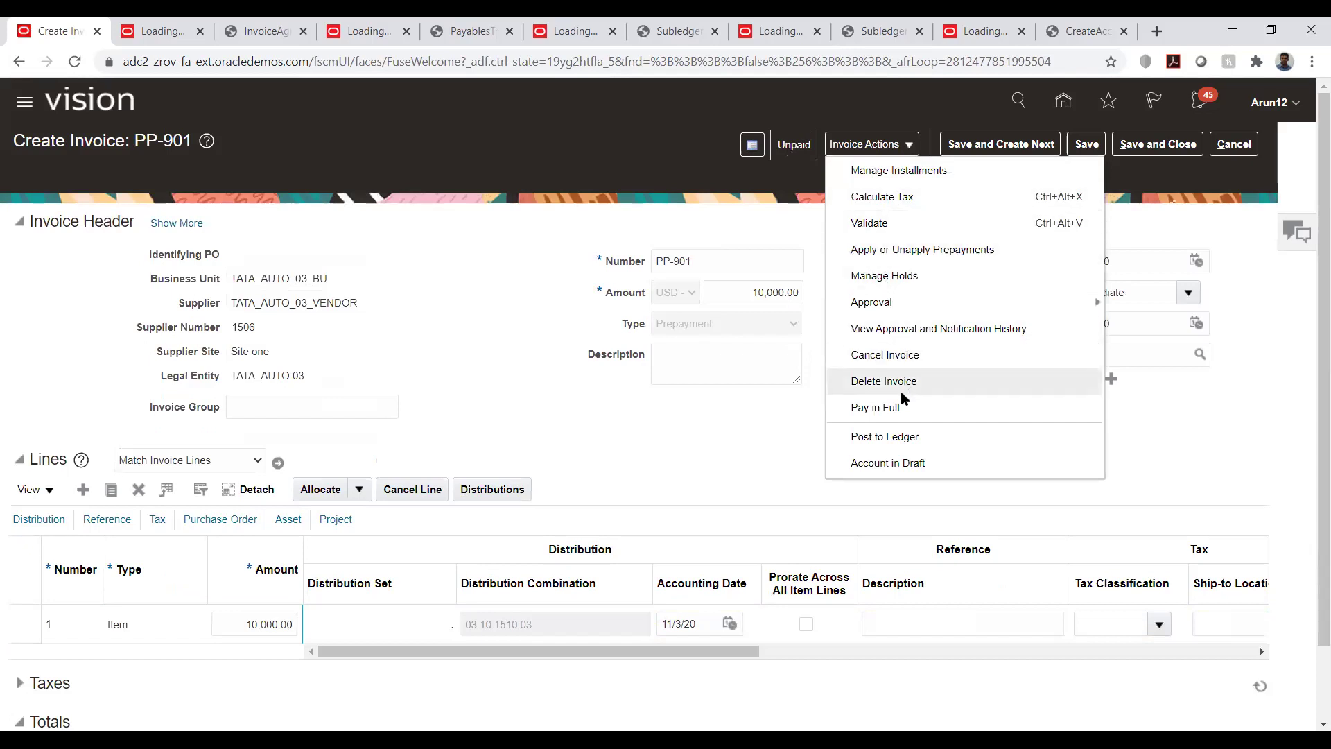
pyautogui.click(897, 437)
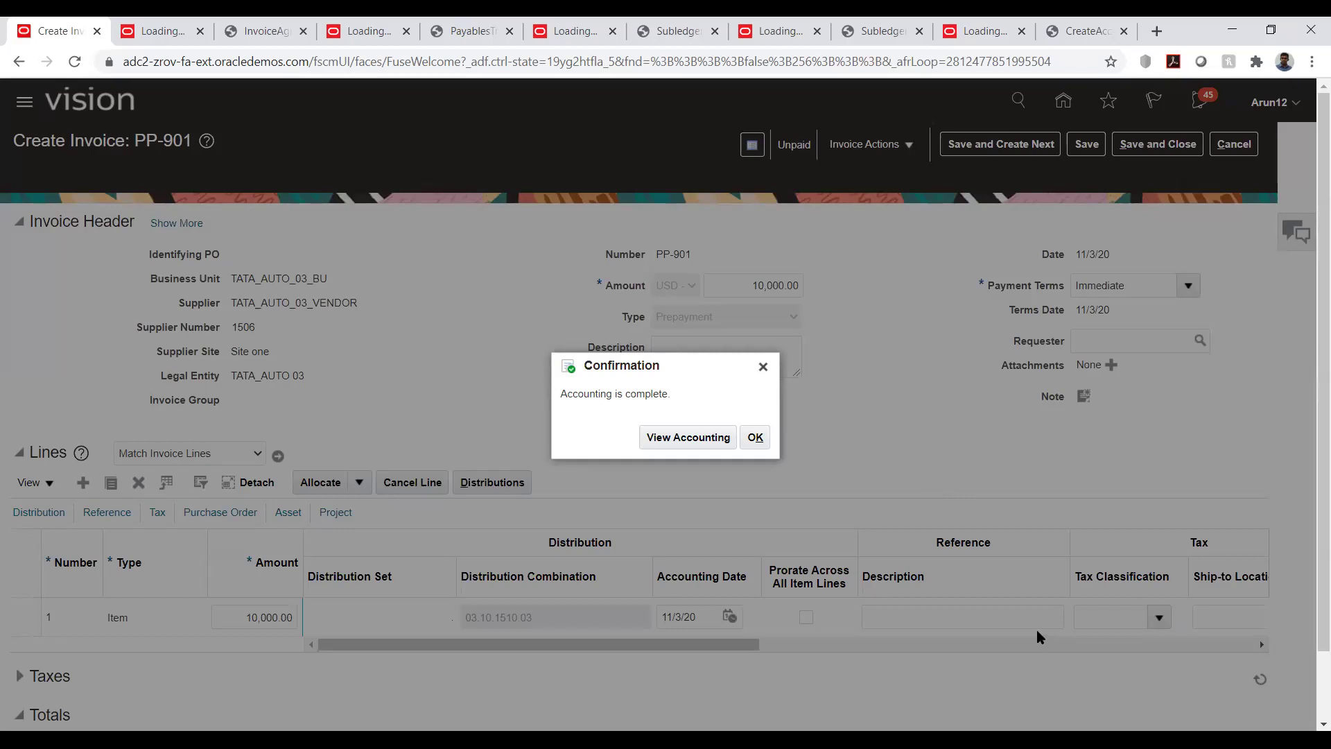
# Review the prepayment's accounting lines and the segment descriptions of the prepaid expense account, and close the view.
pyautogui.click(701, 439)
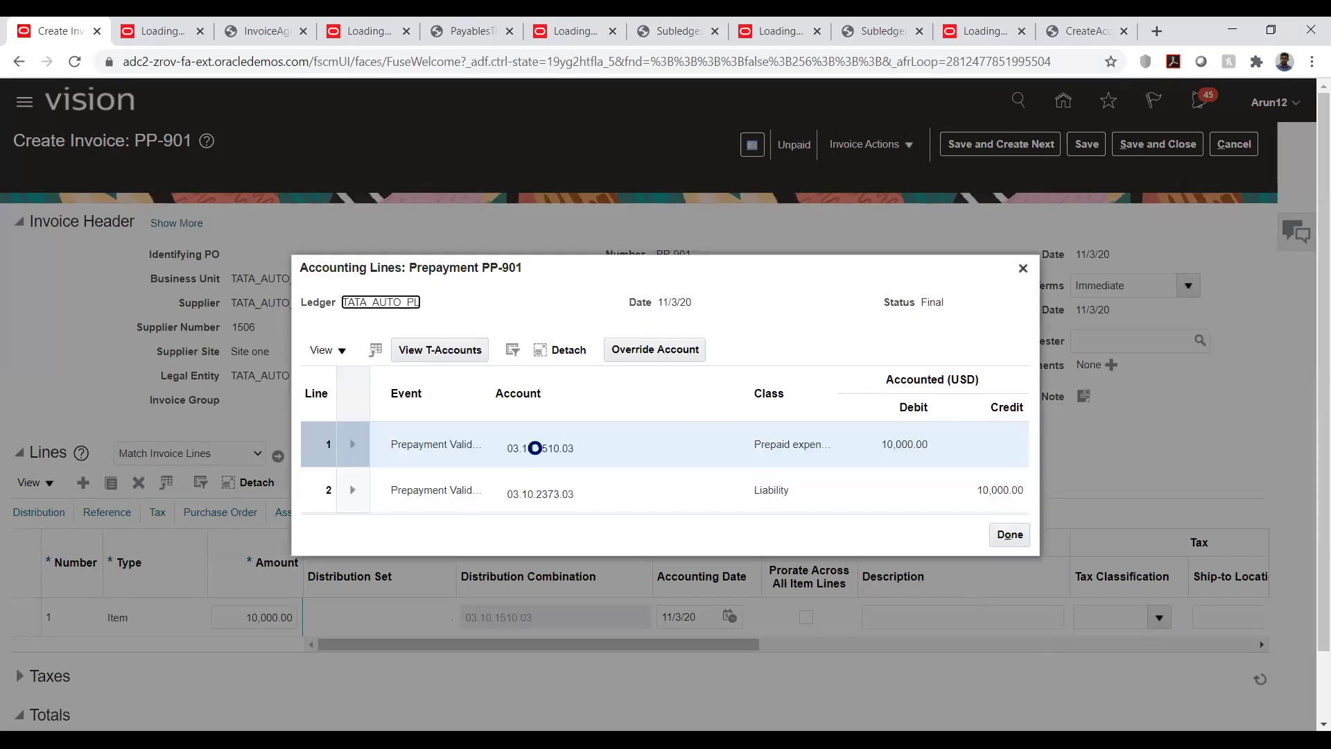
pyautogui.moveTo(535, 447)
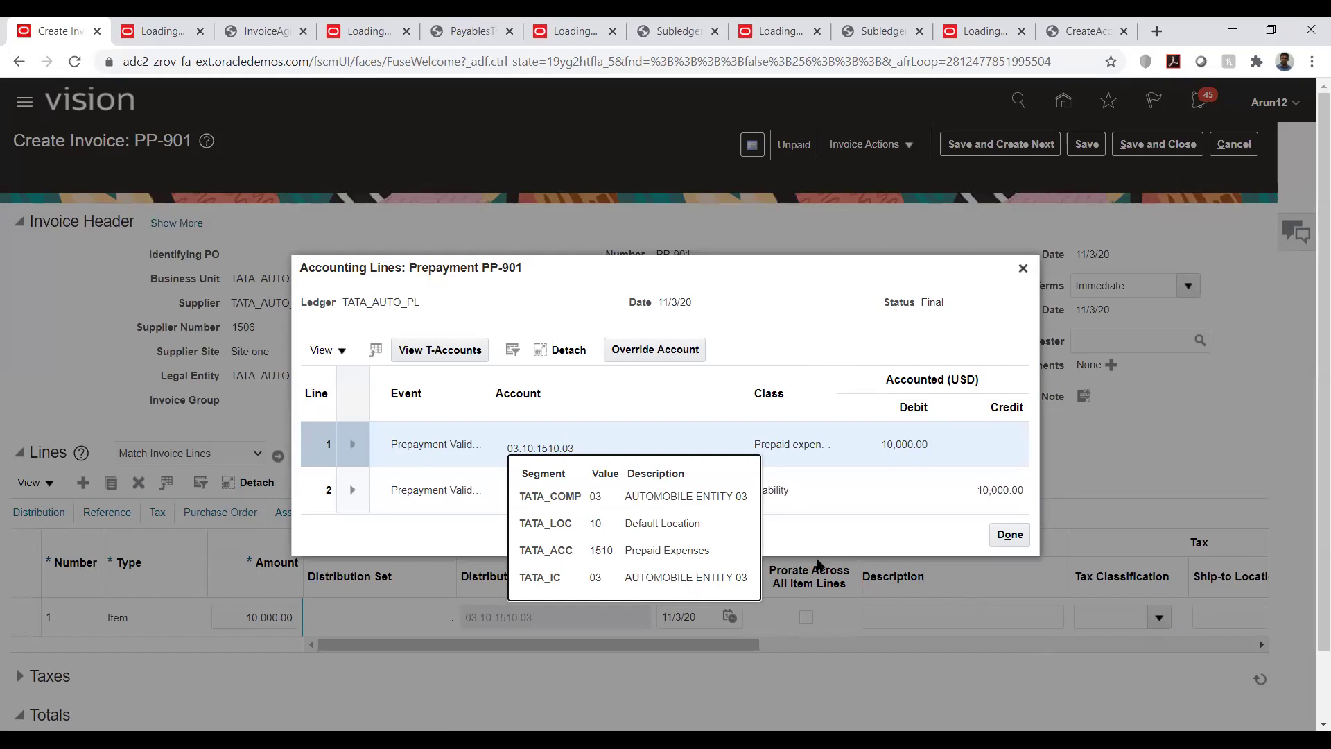
pyautogui.click(1010, 534)
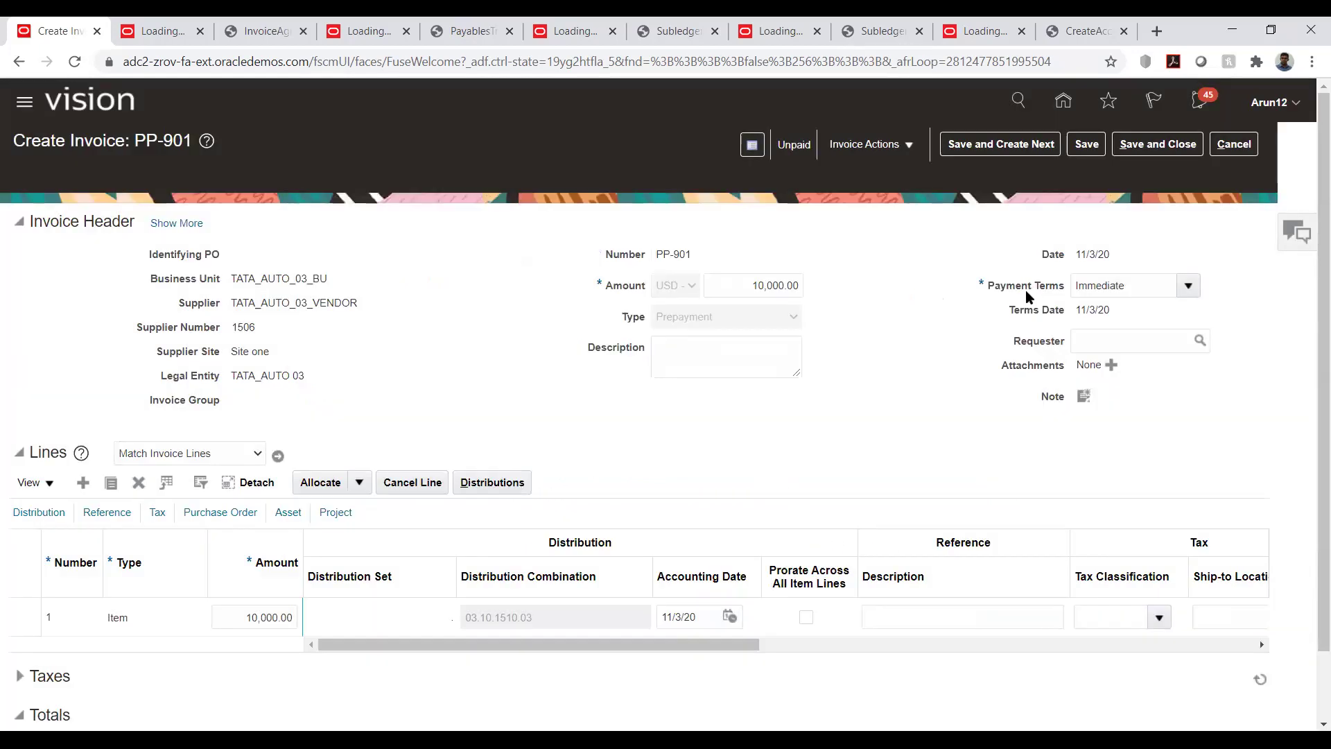
# Try to pay the prepayment in full from bank account TATA_AUTO_03_ACC with payment process profile TATA_PAY.
pyautogui.click(883, 146)
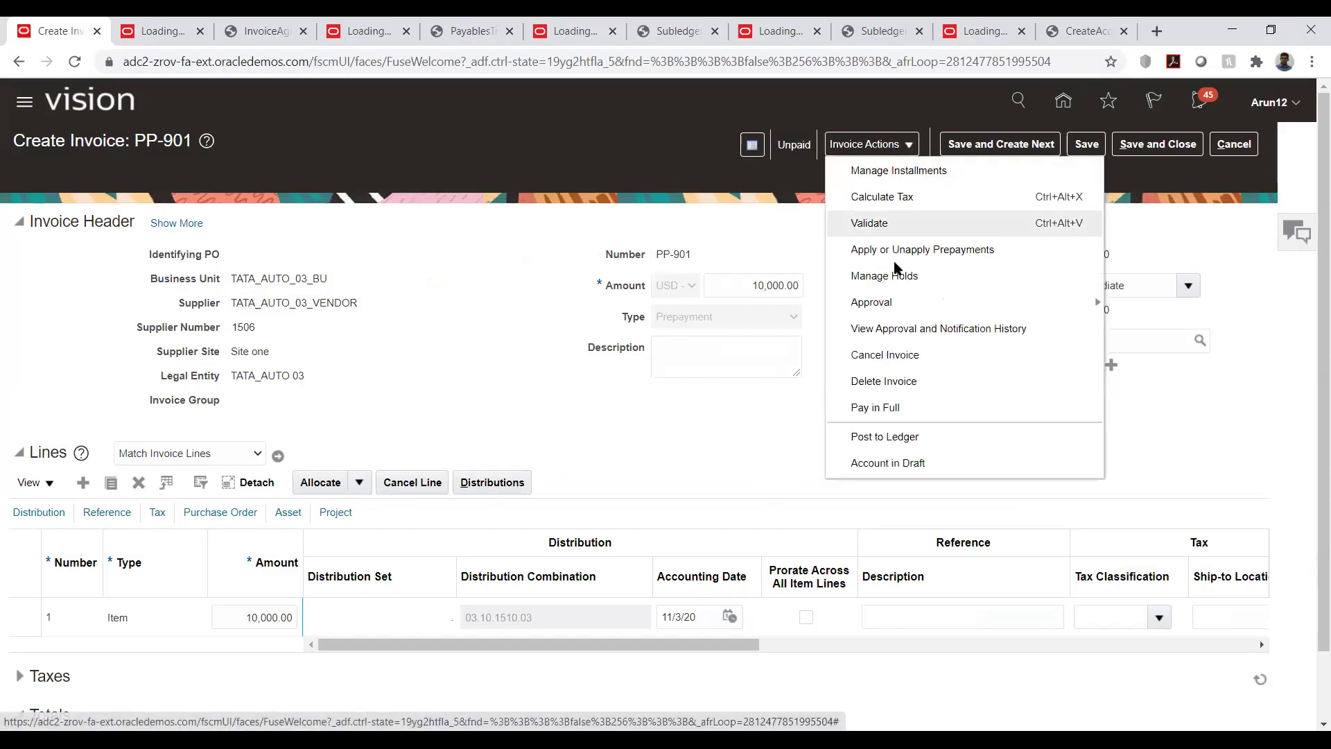
pyautogui.click(895, 411)
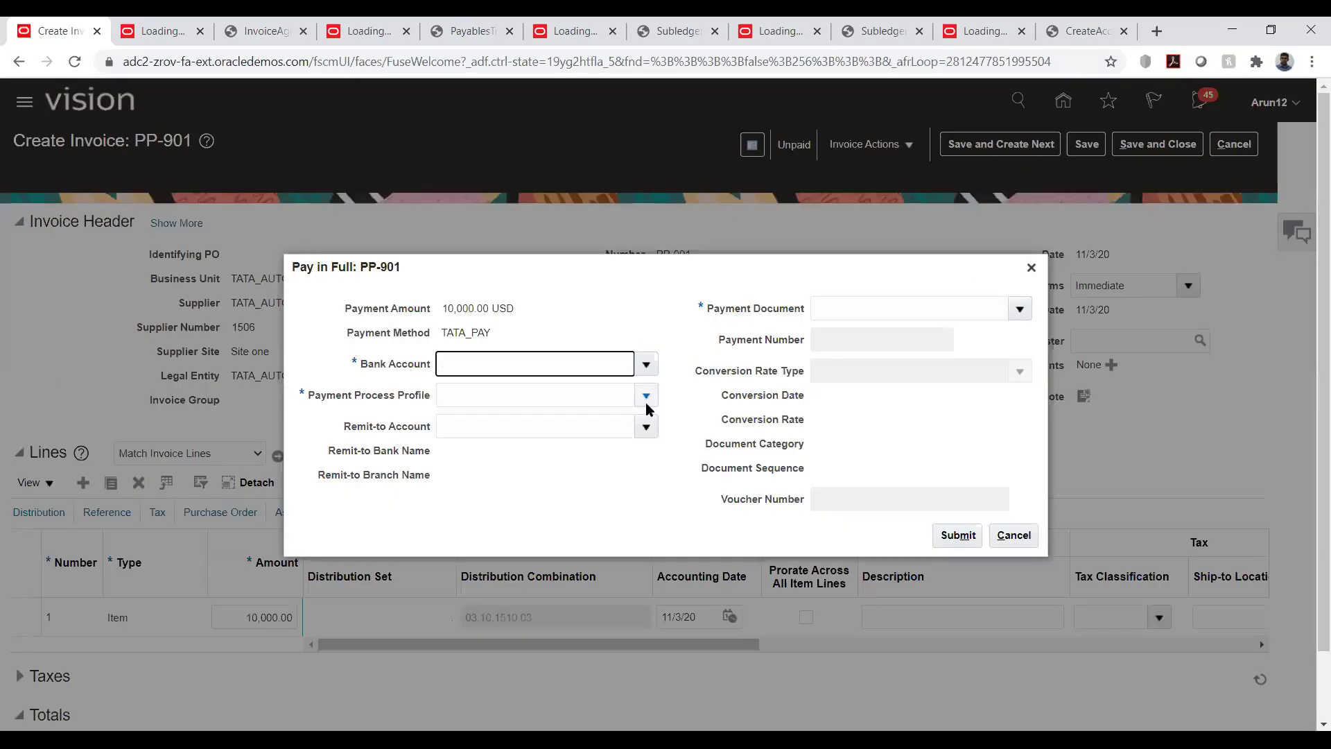
pyautogui.click(650, 366)
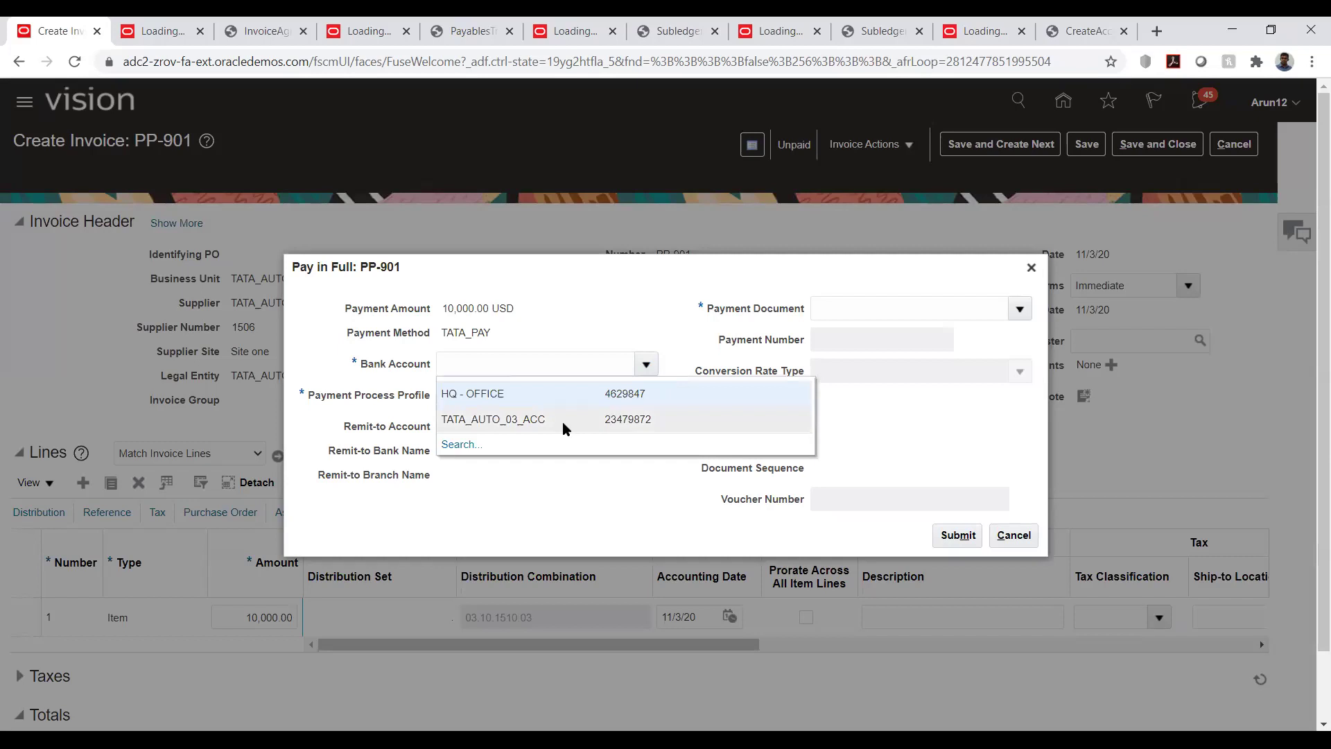
pyautogui.click(563, 421)
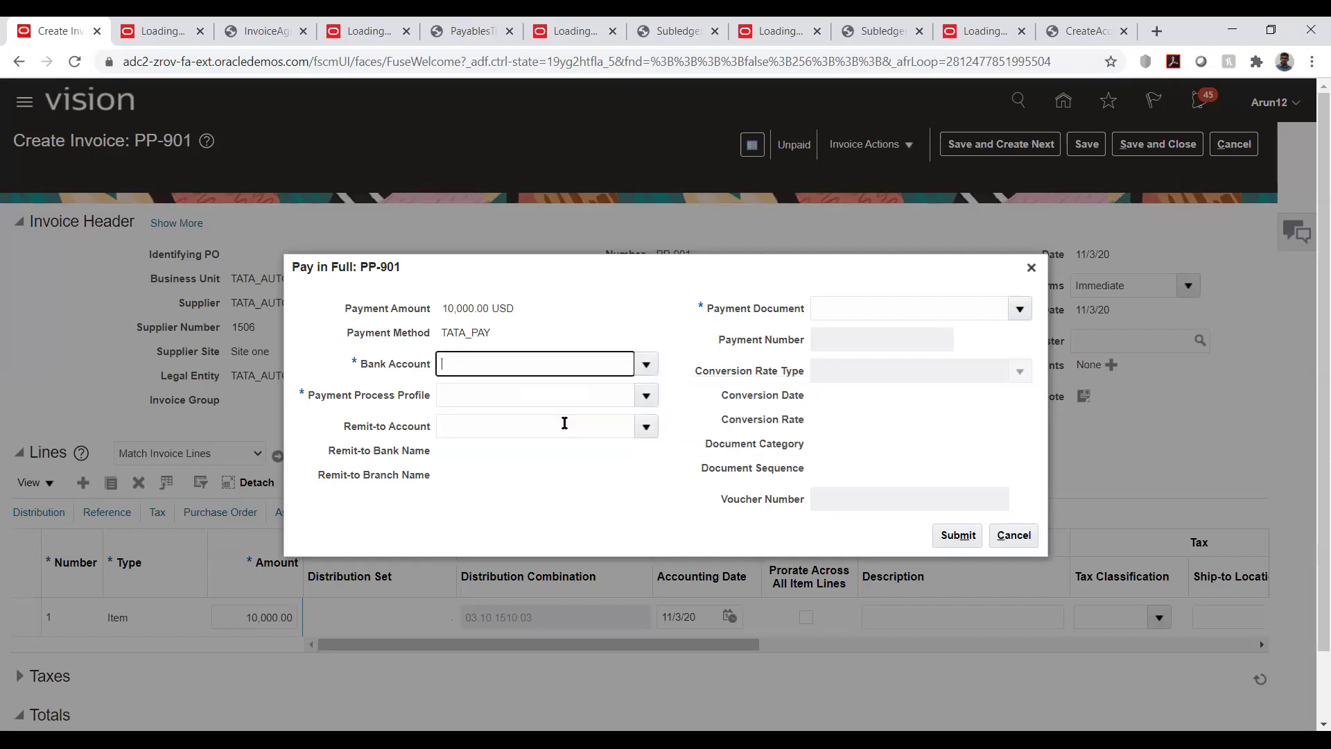
pyautogui.click(645, 398)
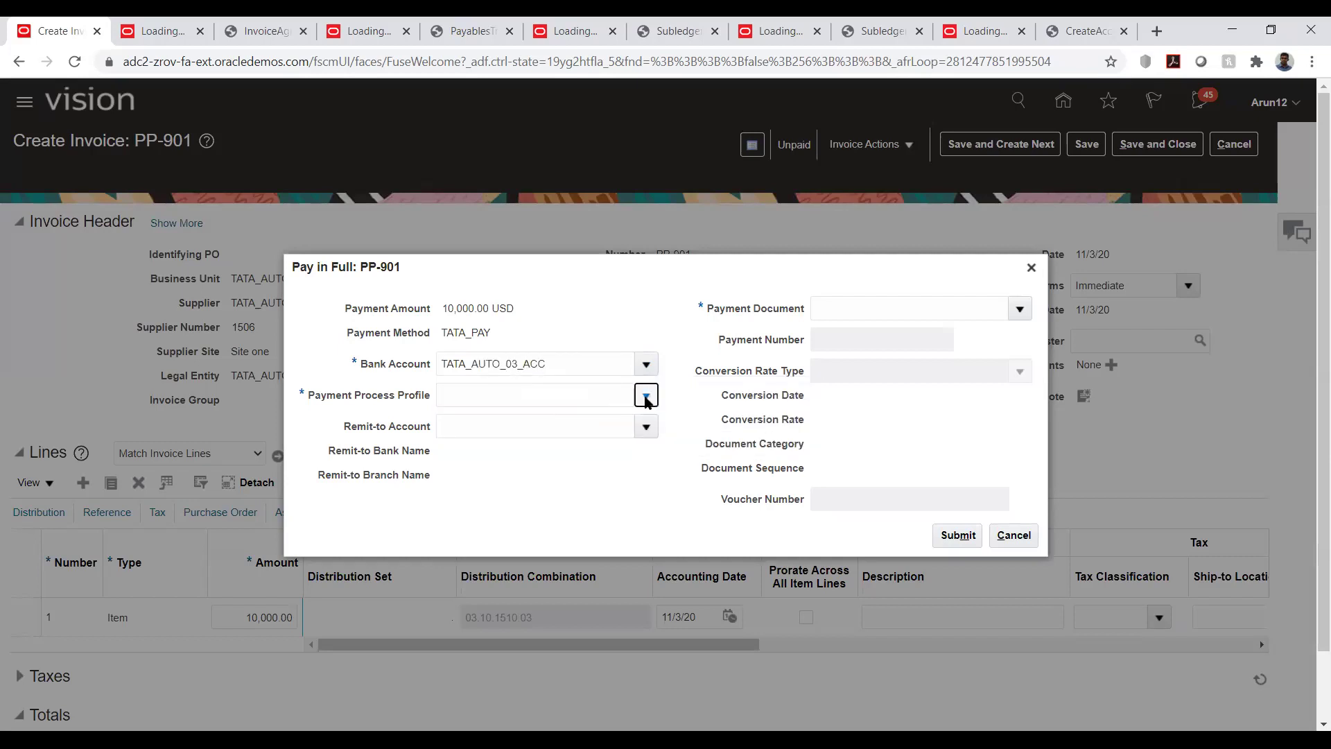
pyautogui.click(614, 398)
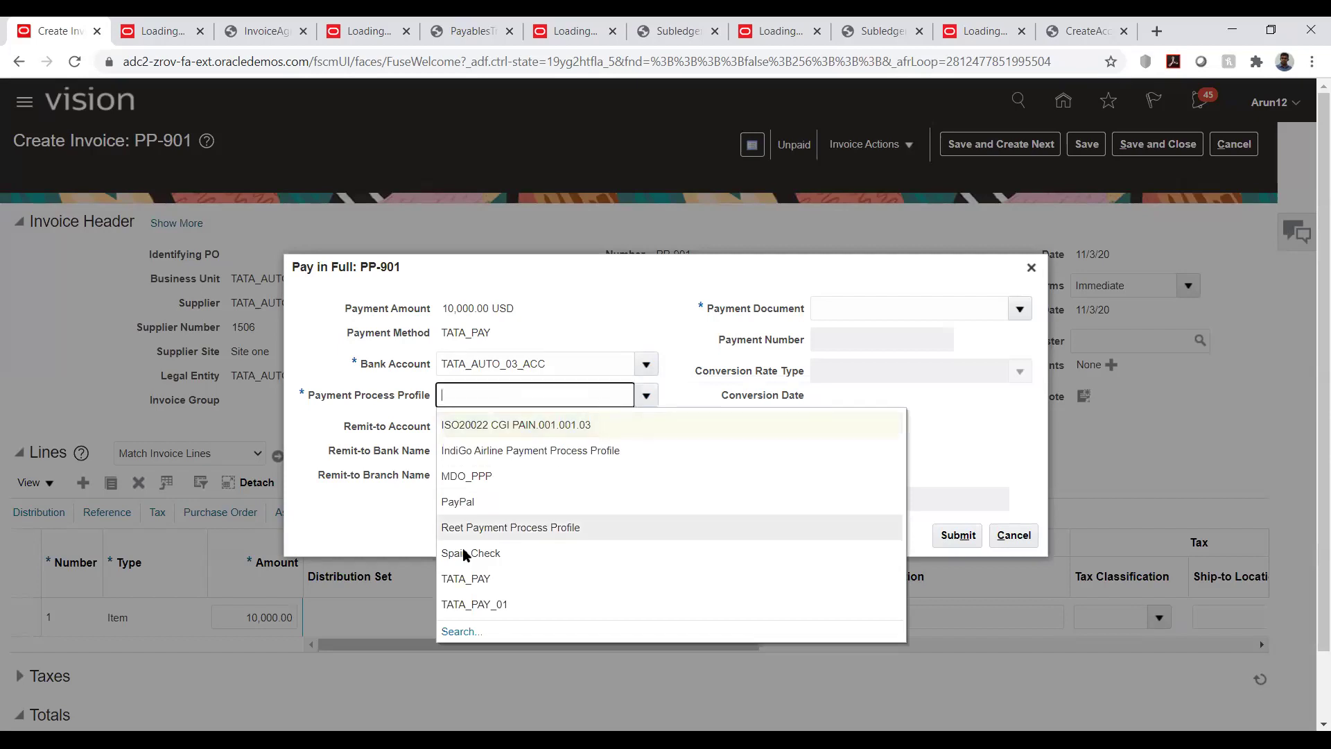
pyautogui.click(596, 578)
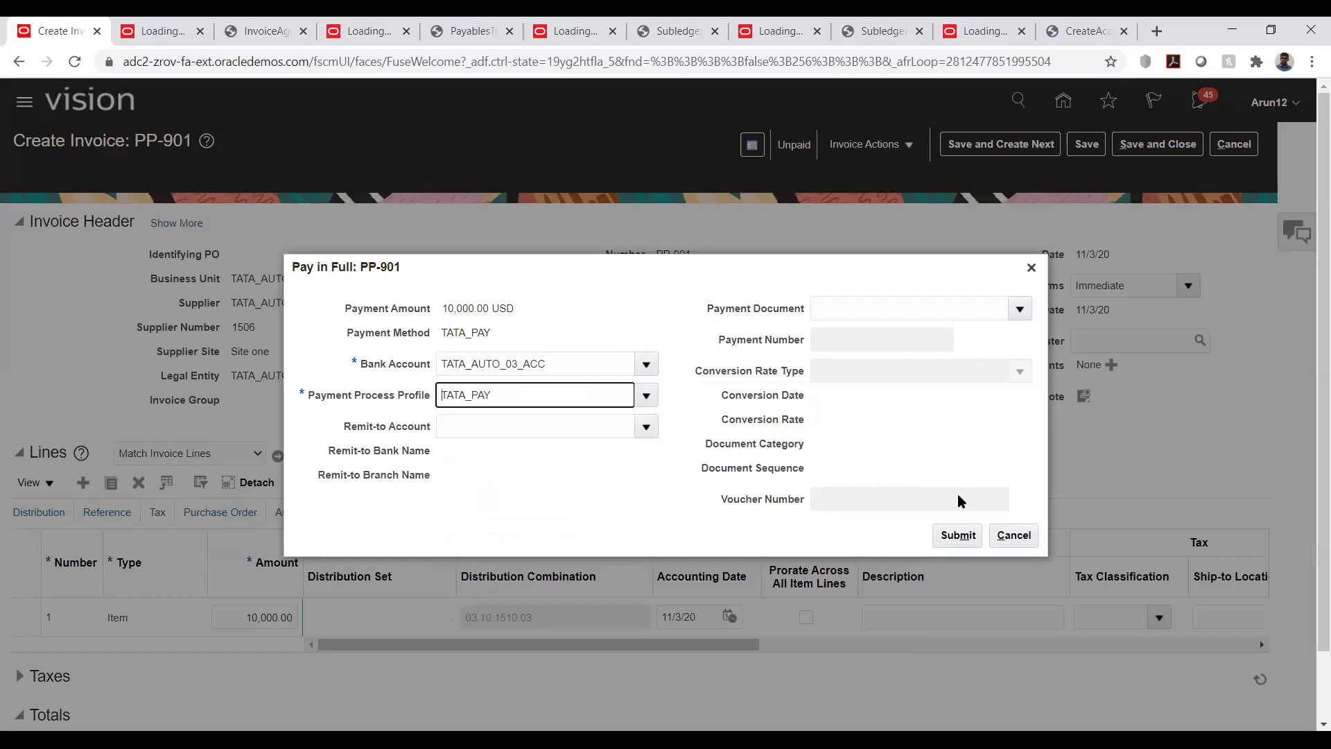
pyautogui.click(955, 535)
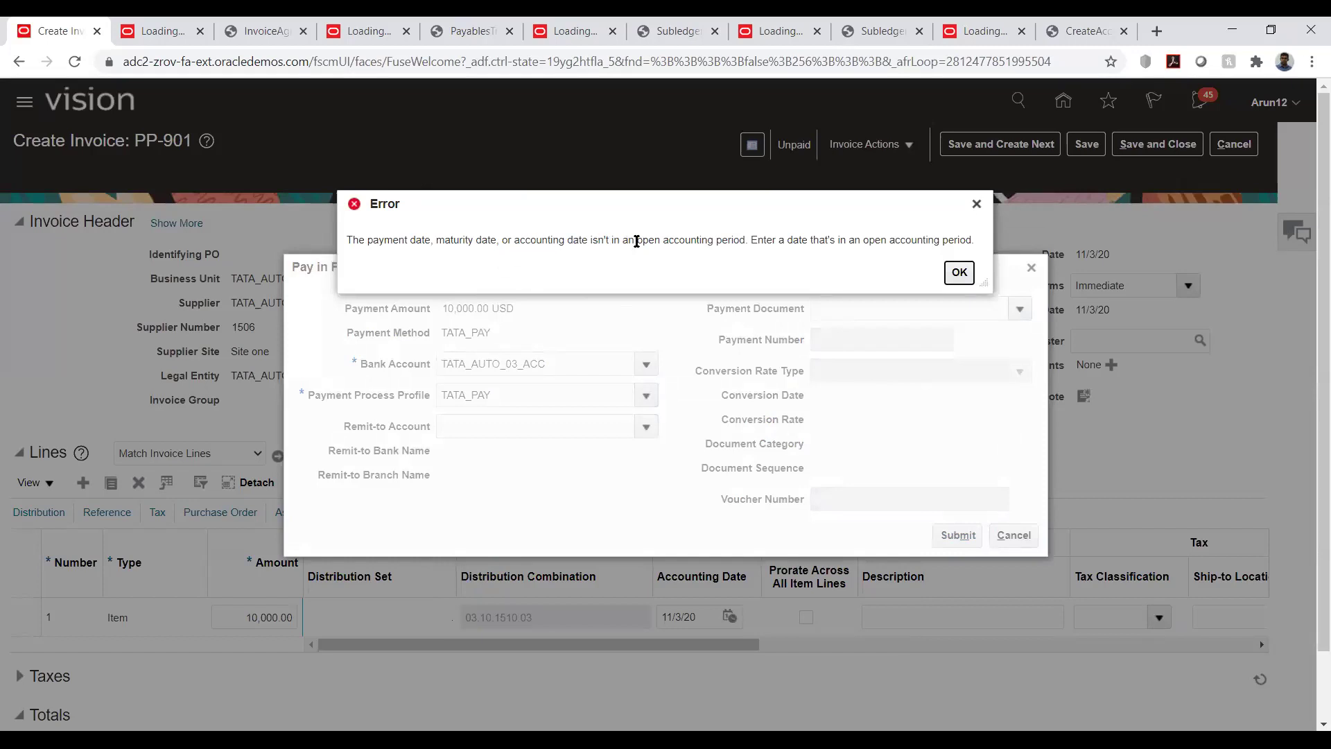
pyautogui.click(959, 273)
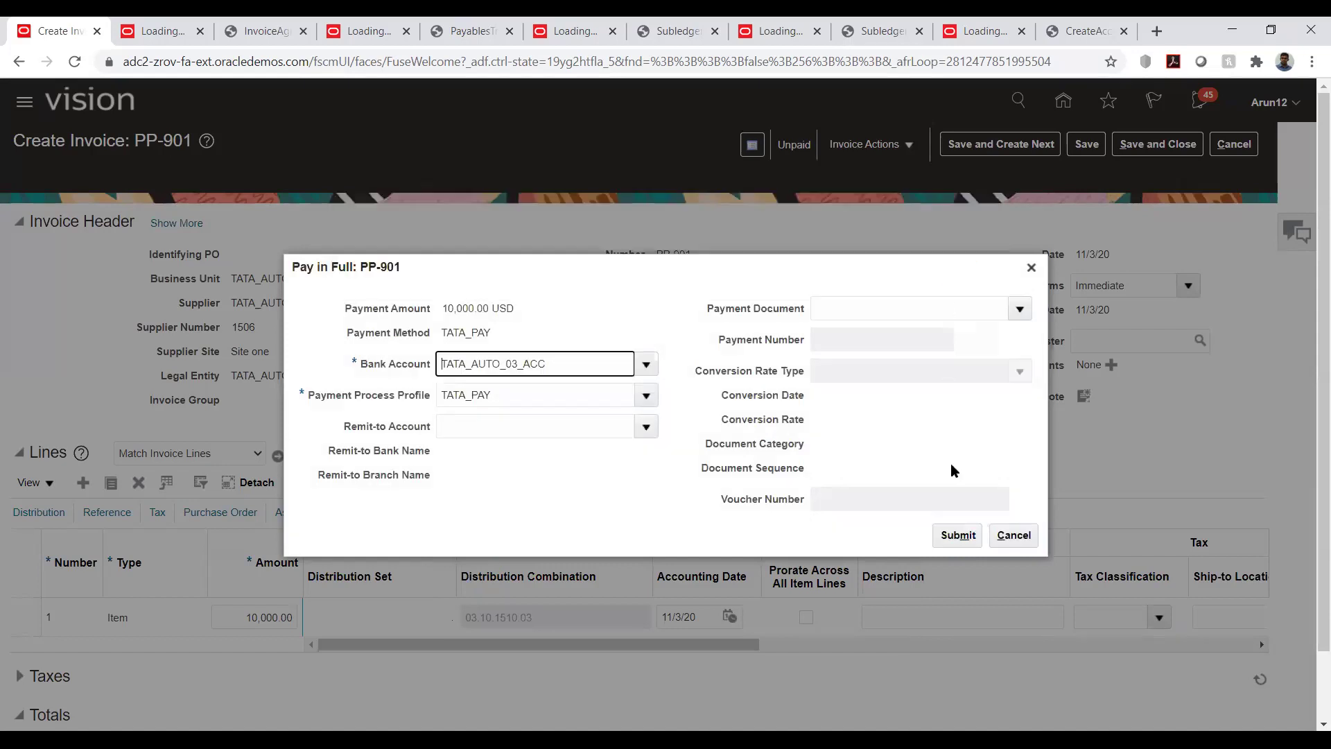
pyautogui.click(1013, 535)
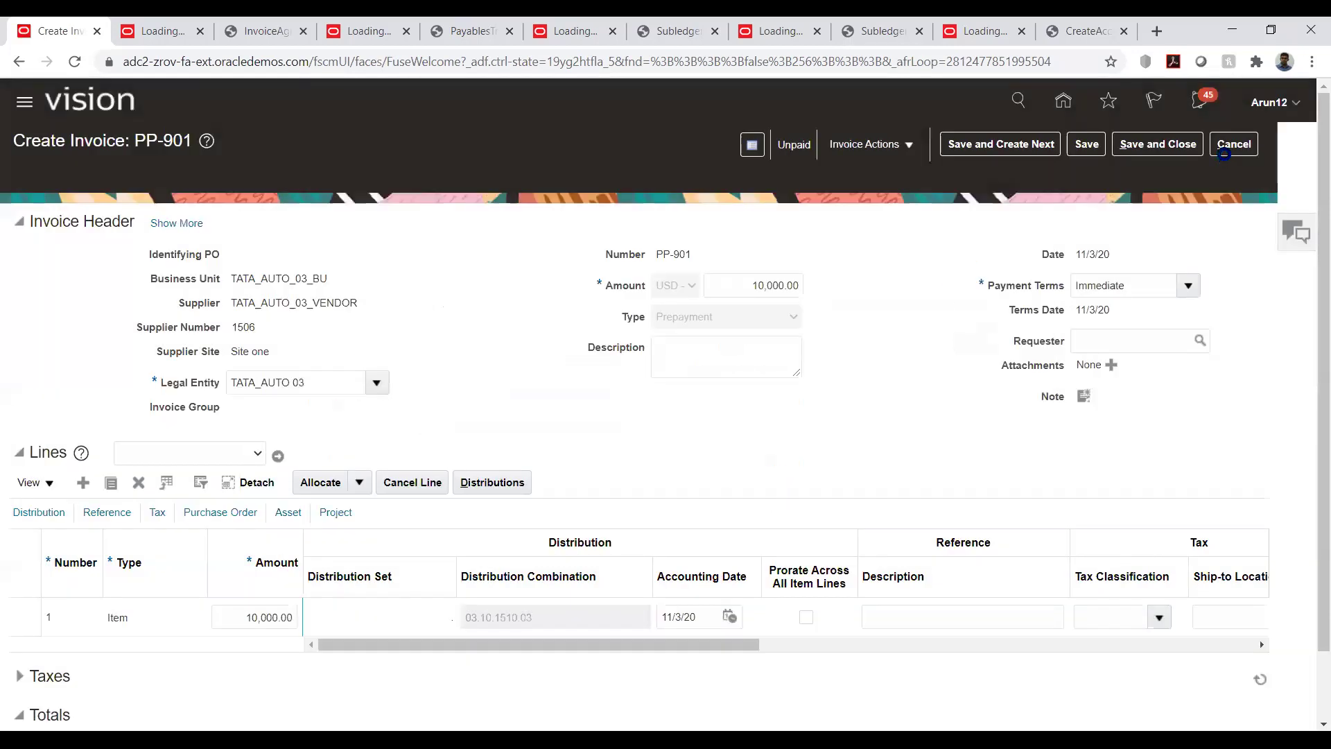
# Leave the invoice PP-901 and return to the home page.
pyautogui.click(1224, 154)
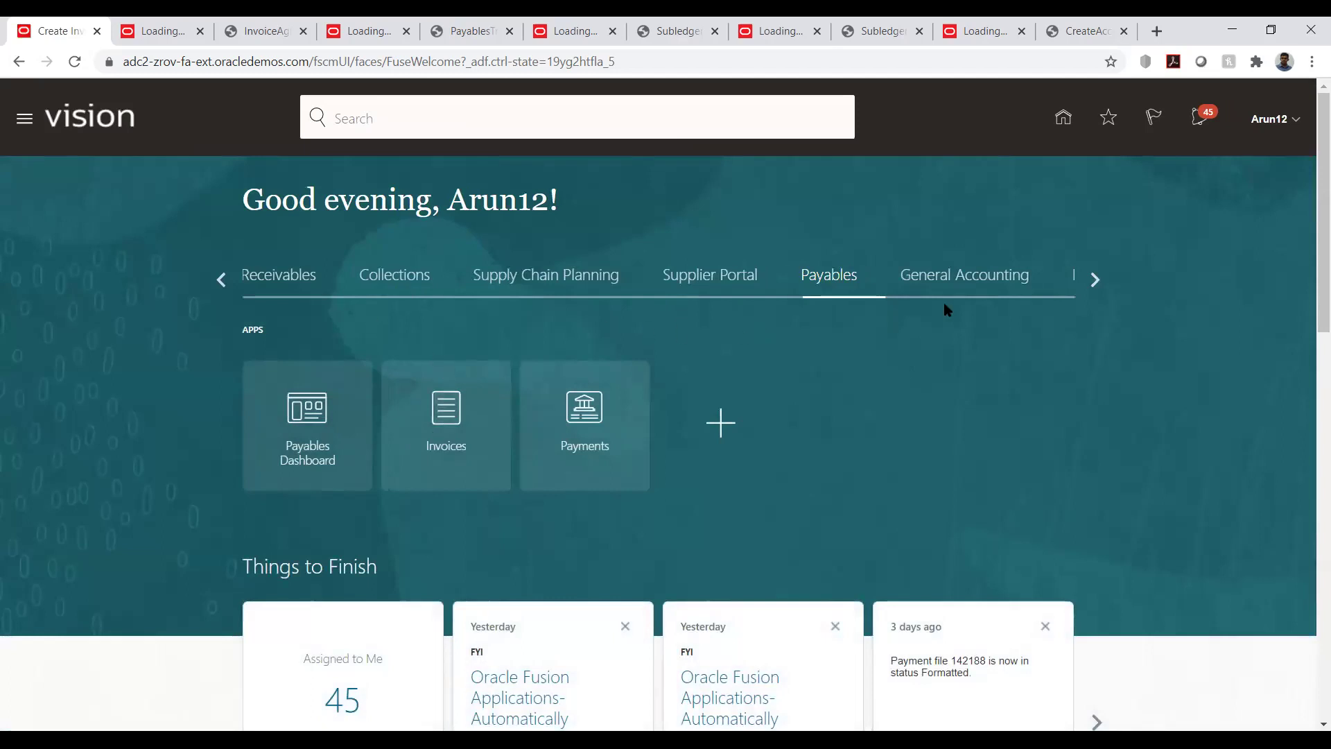
# Open Period Close in General Accounting and change the data access set to TATA_AUTO_PL.
pyautogui.click(984, 275)
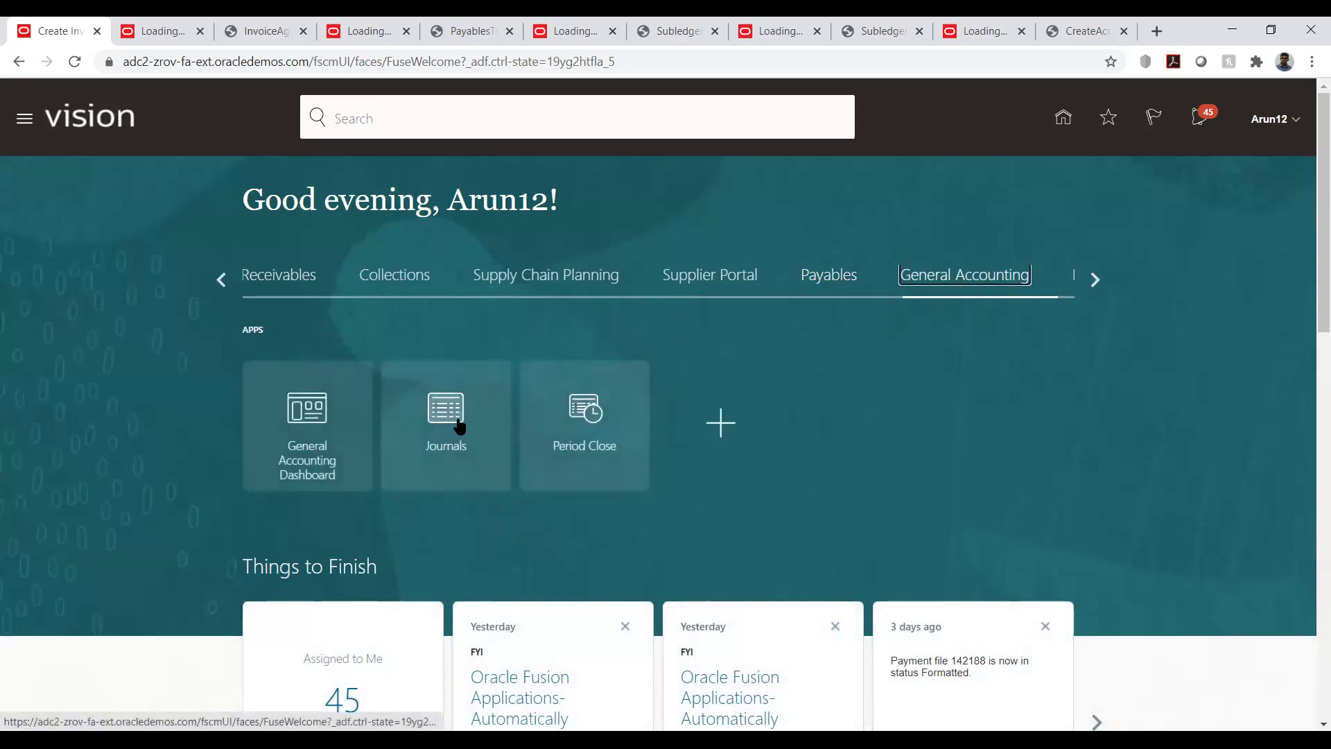
pyautogui.click(574, 409)
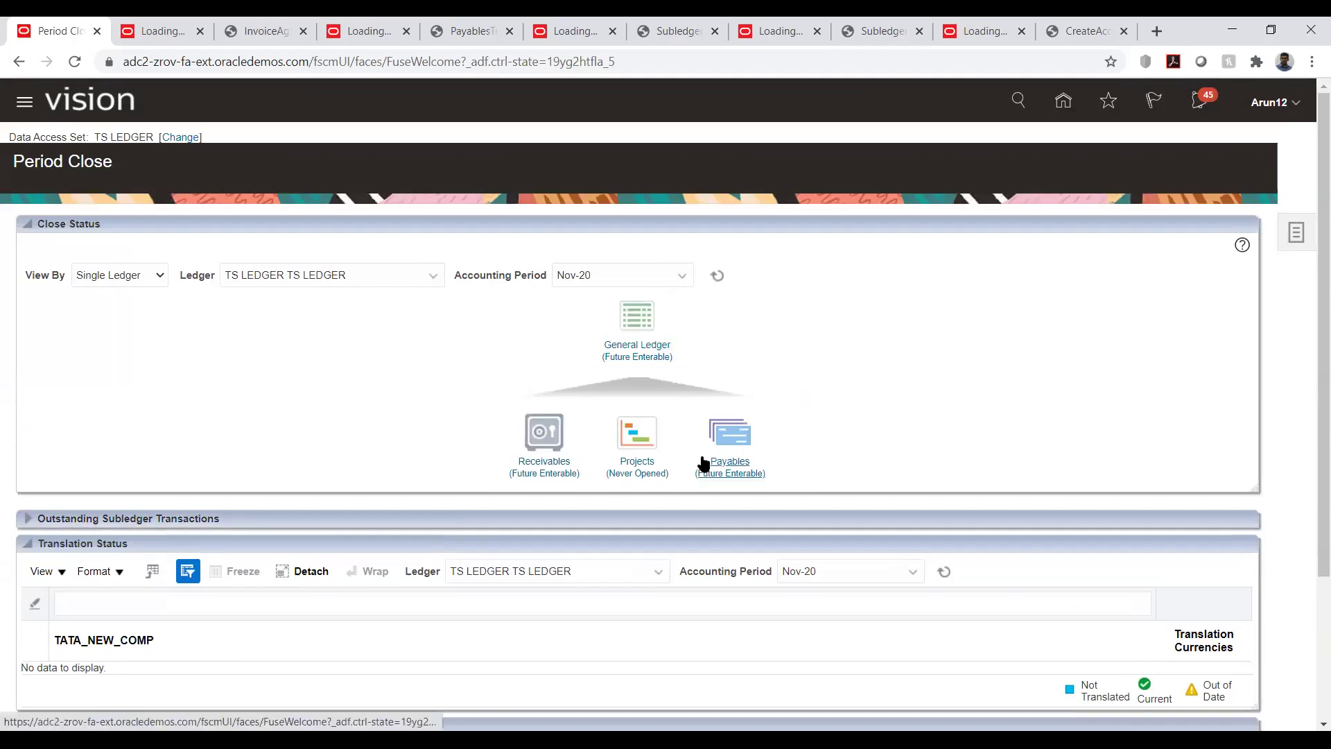
pyautogui.click(642, 347)
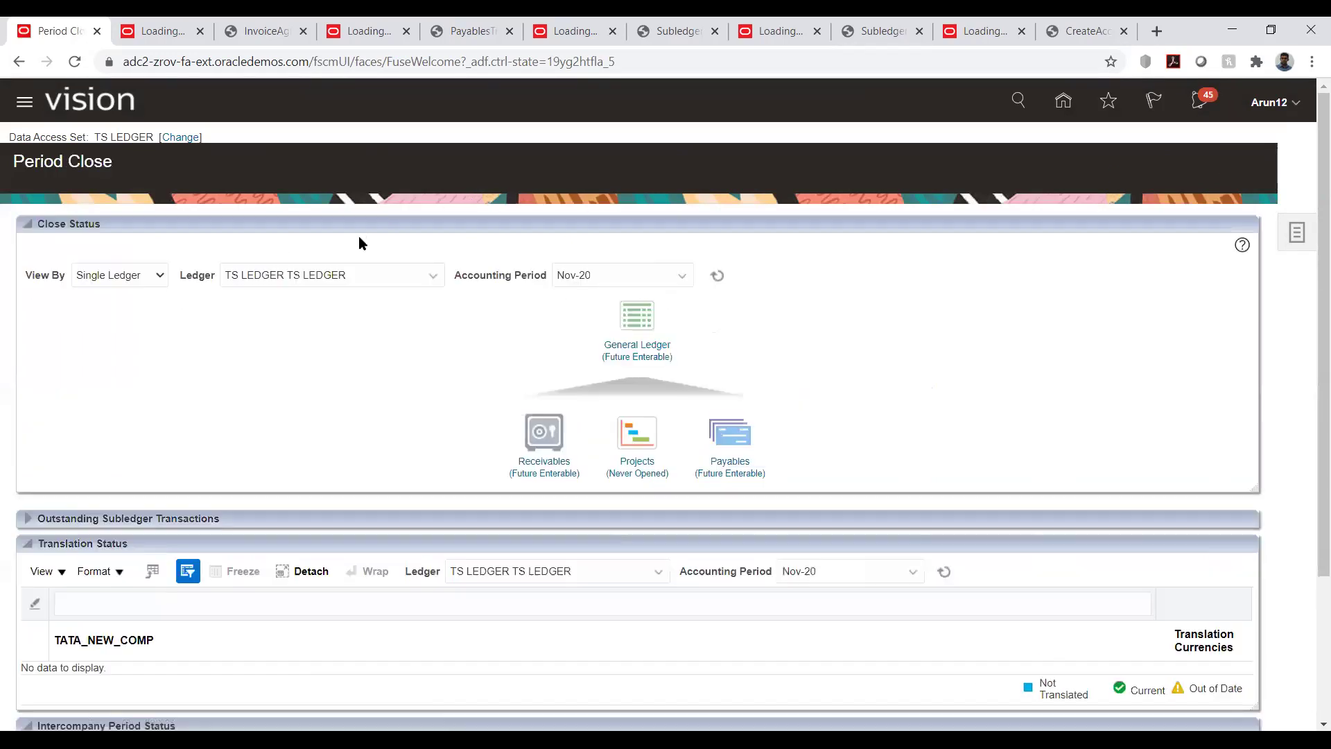
pyautogui.click(180, 137)
pyautogui.click(633, 403)
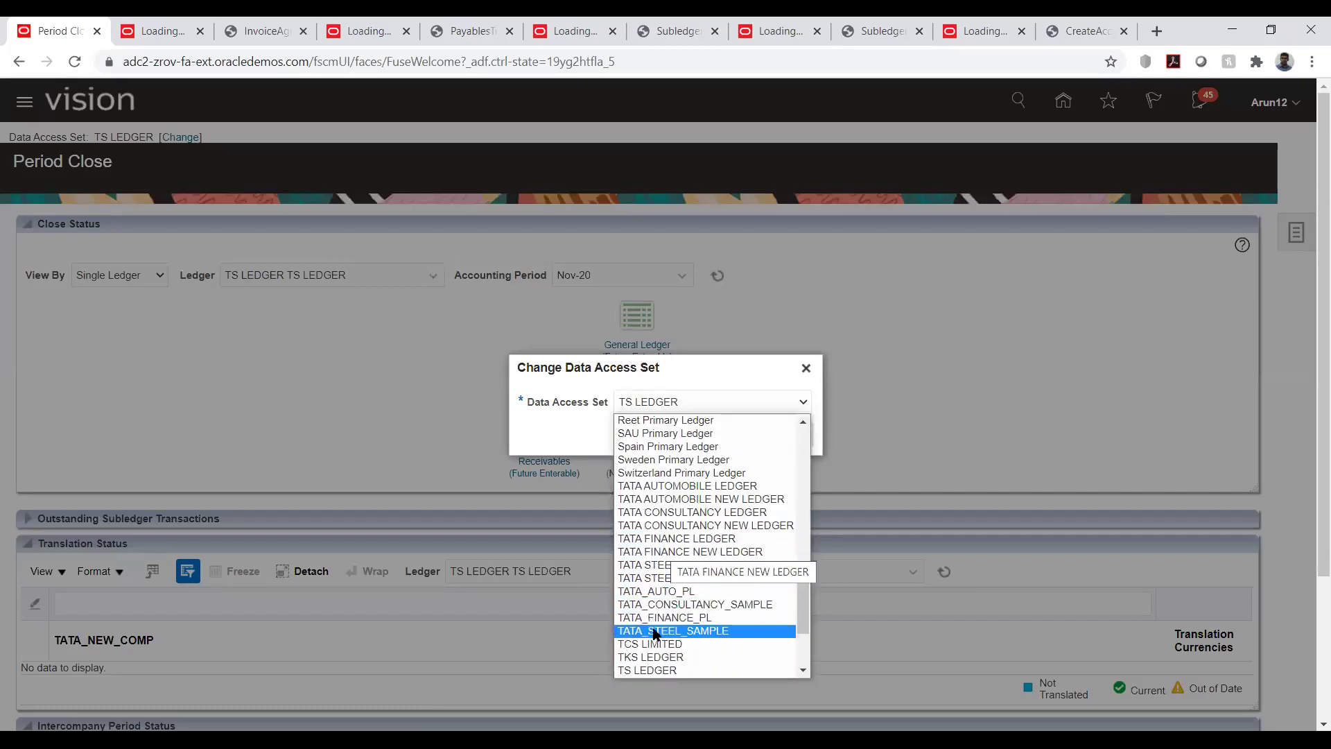
pyautogui.click(674, 591)
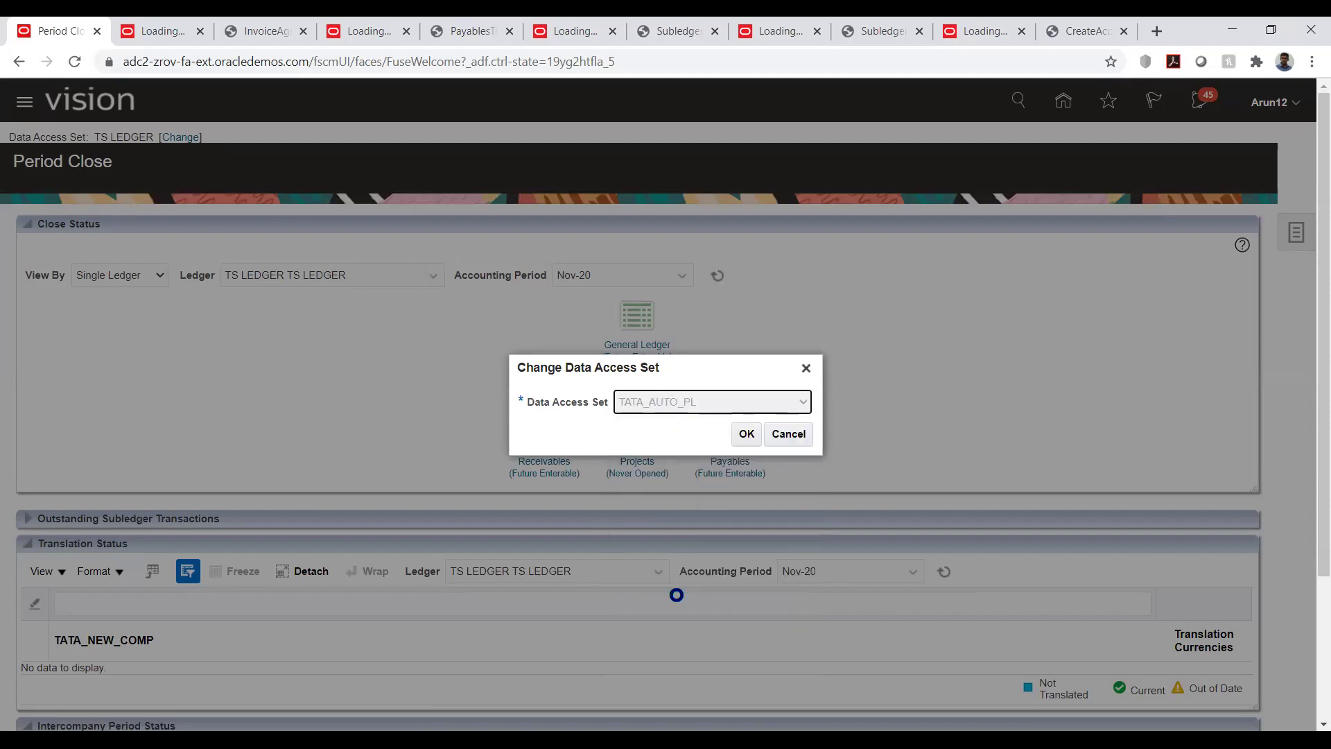
pyautogui.click(746, 434)
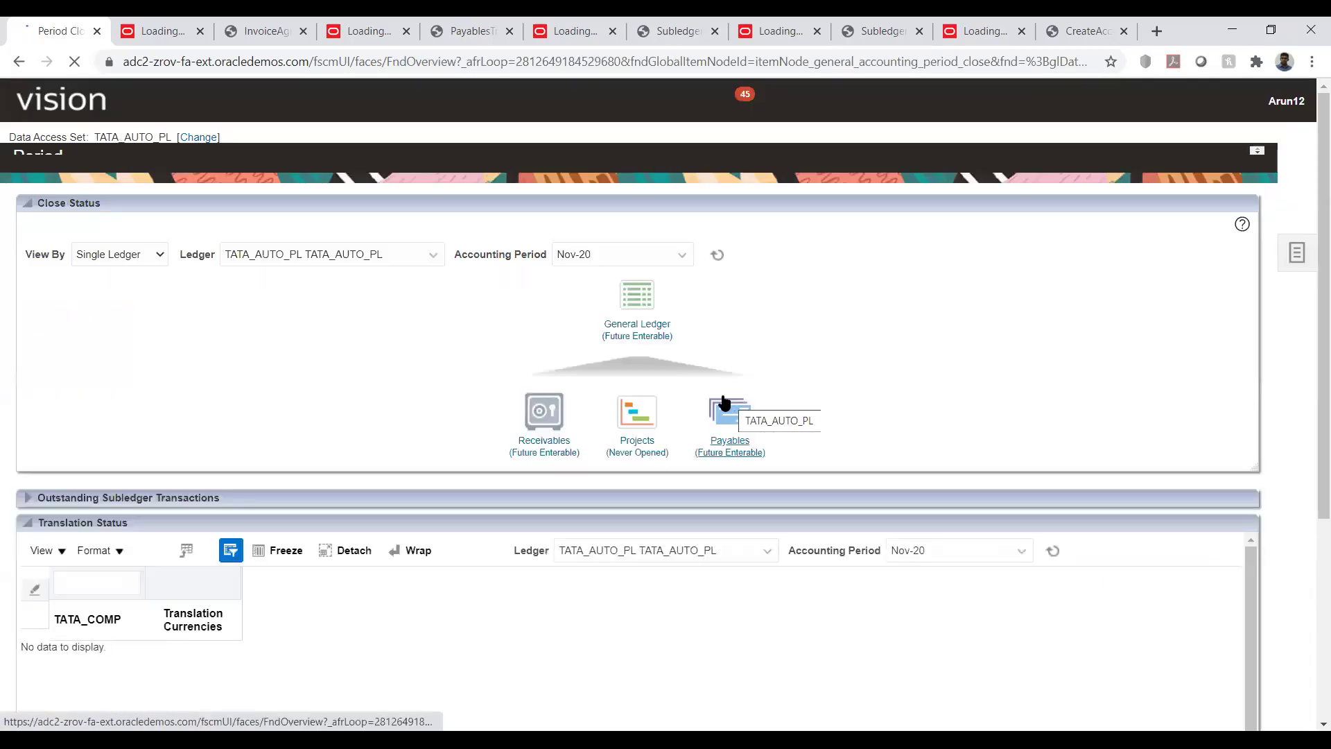
# Open the Nov-20 accounting period for the General Ledger of TATA_AUTO_PL and return to the period close overview.
pyautogui.click(644, 351)
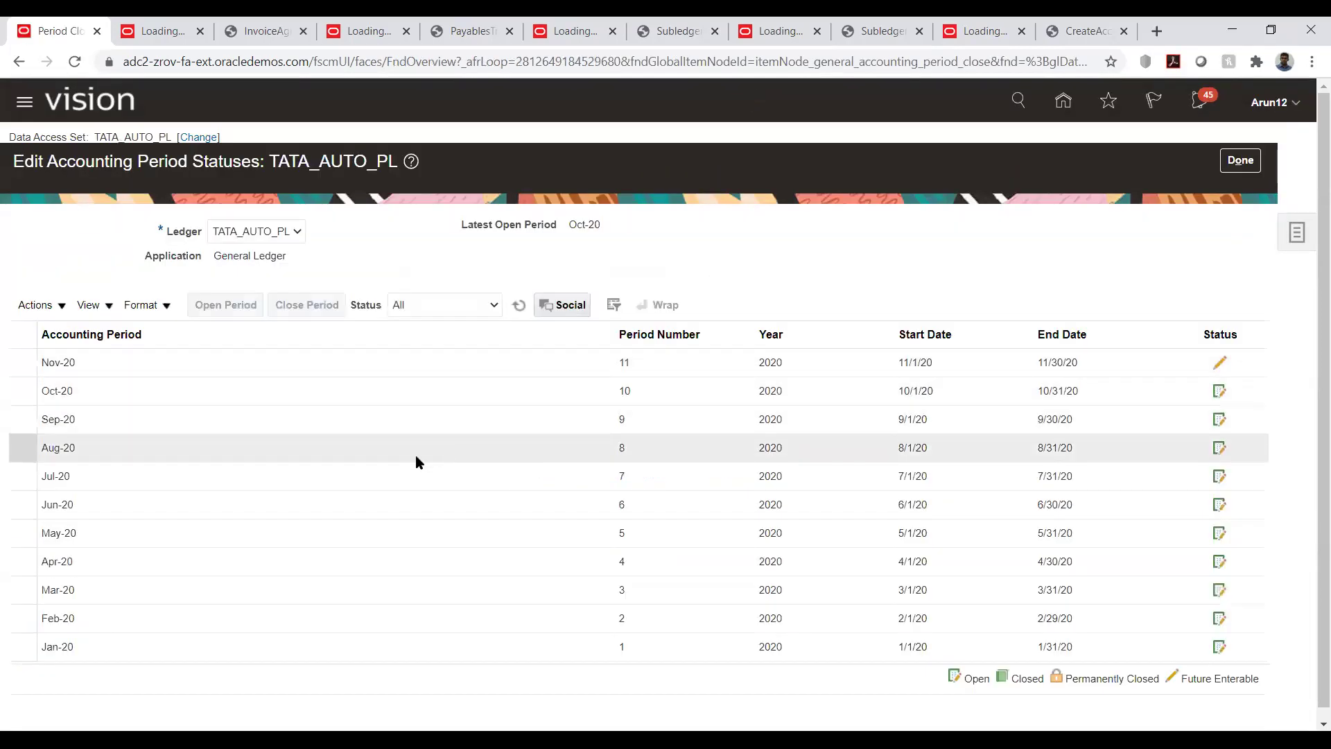
pyautogui.click(322, 359)
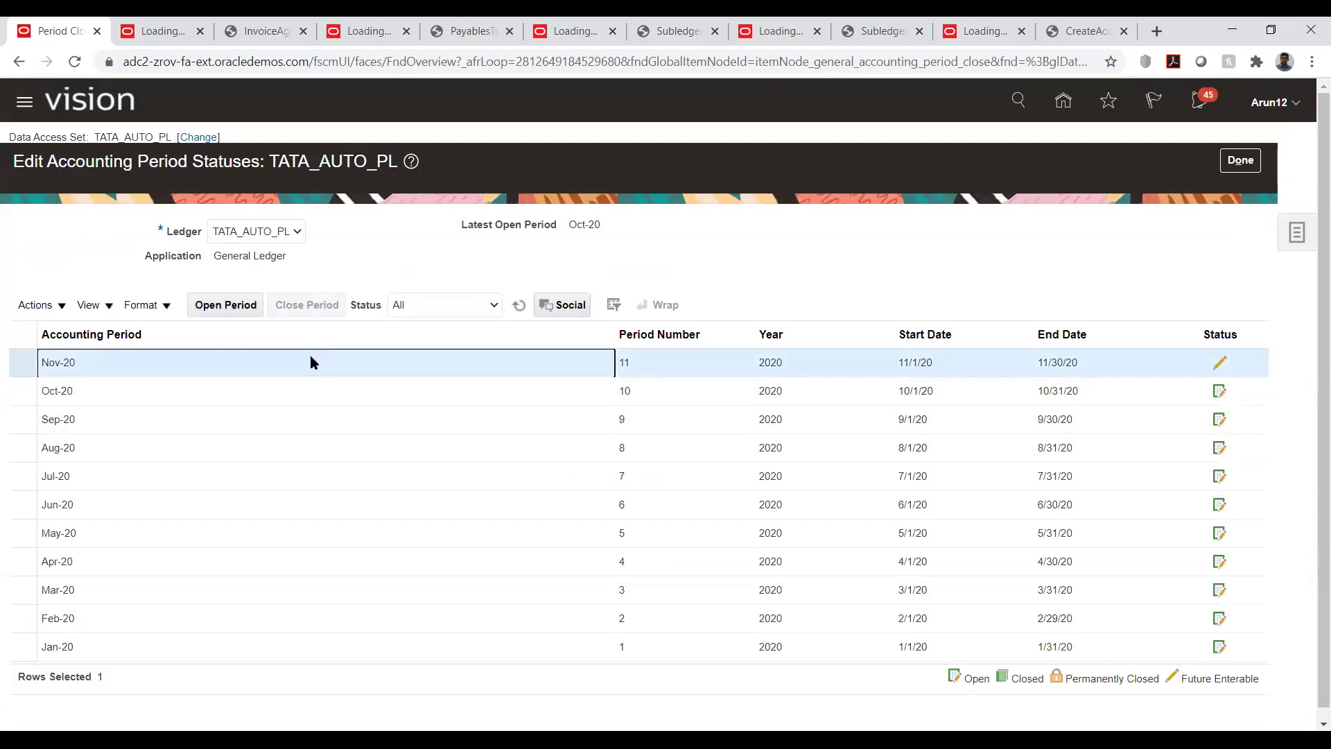
pyautogui.click(220, 314)
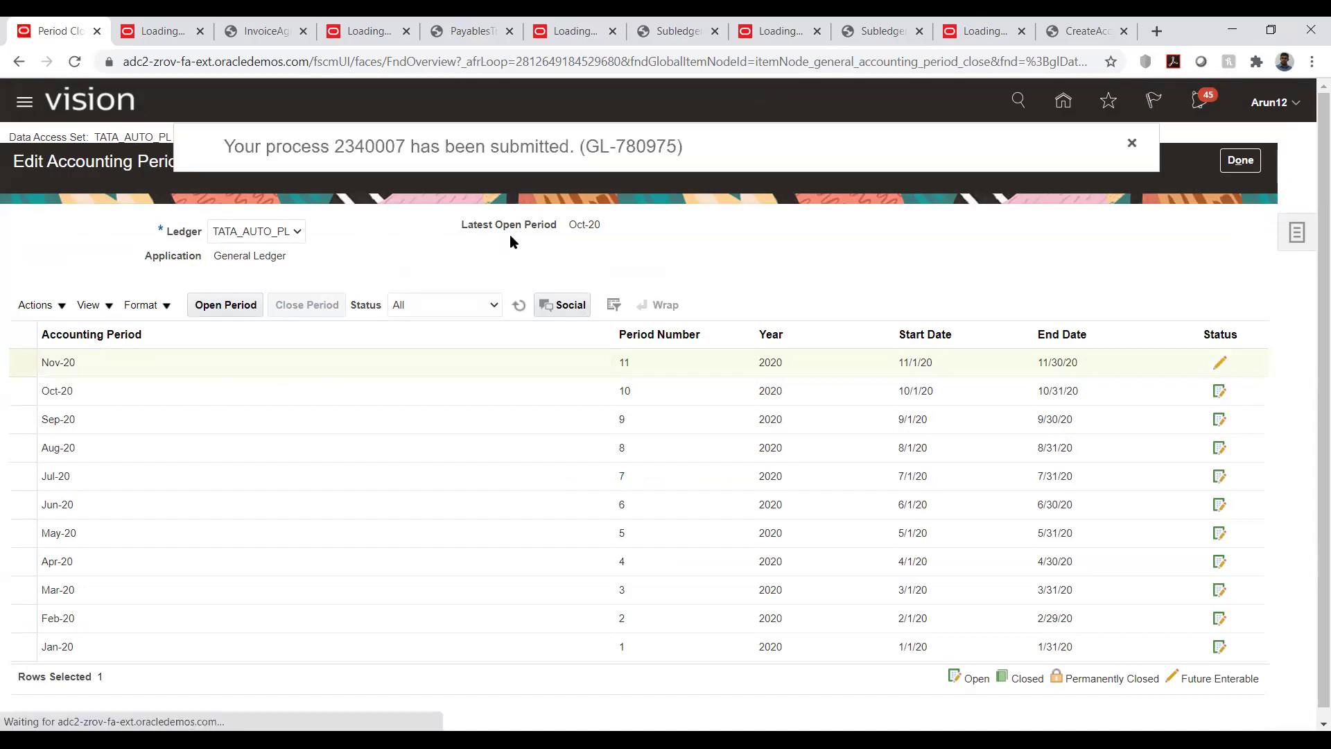
pyautogui.click(1131, 143)
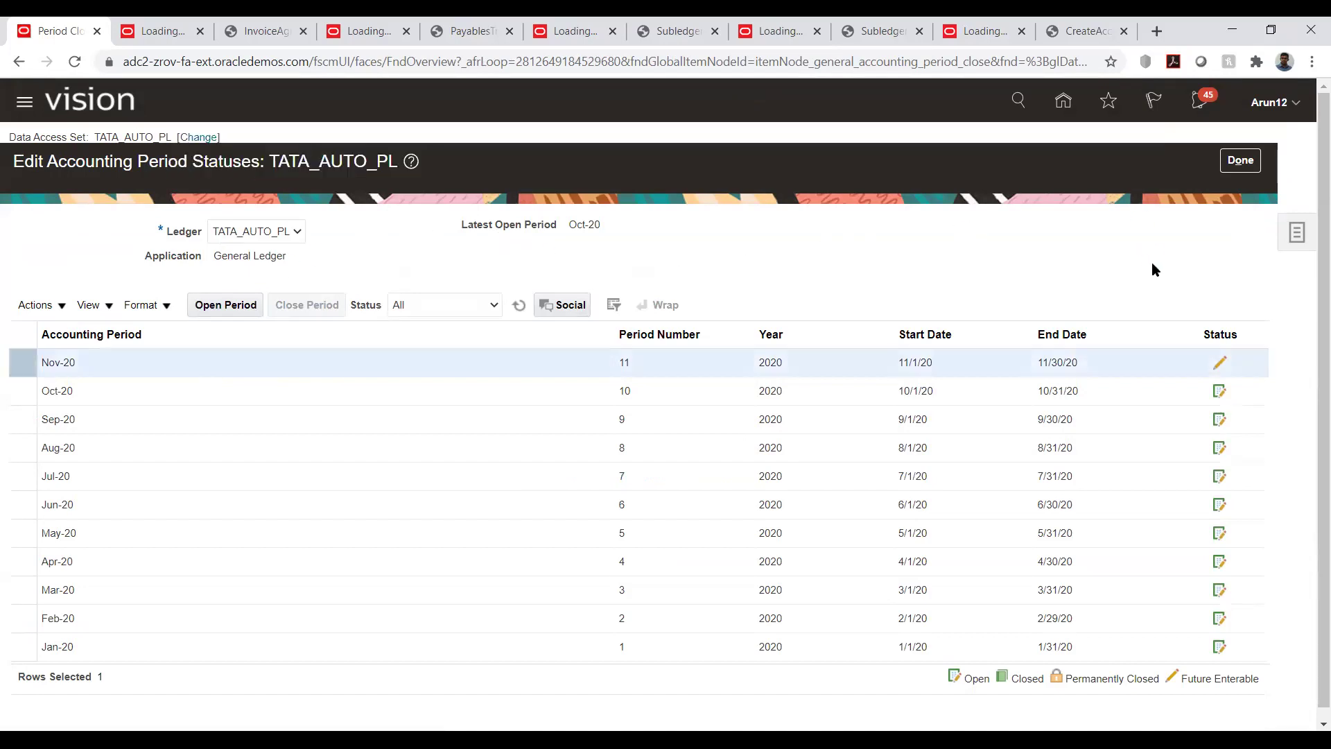
pyautogui.click(1245, 162)
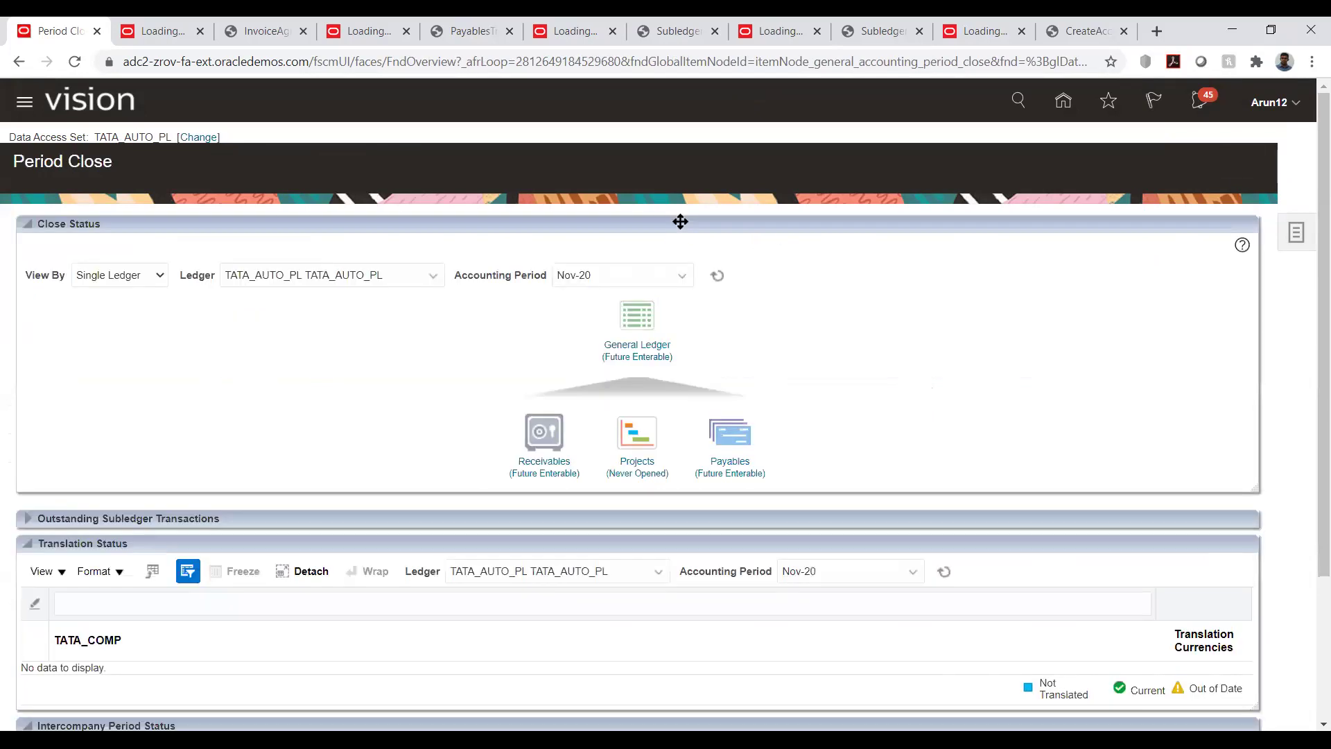
# Open the Nov-20 accounting period for Payables of TATA_AUTO_PL and leave the period statuses.
pyautogui.click(724, 461)
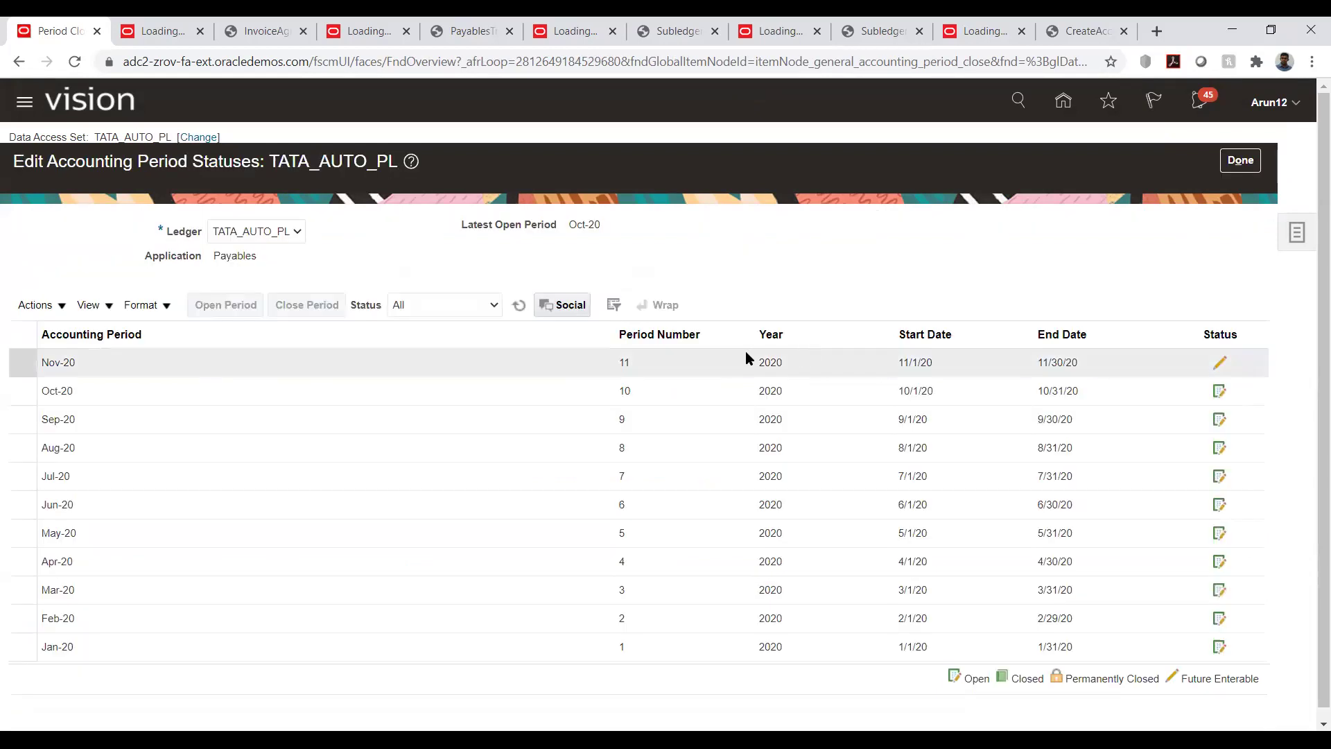
pyautogui.click(109, 372)
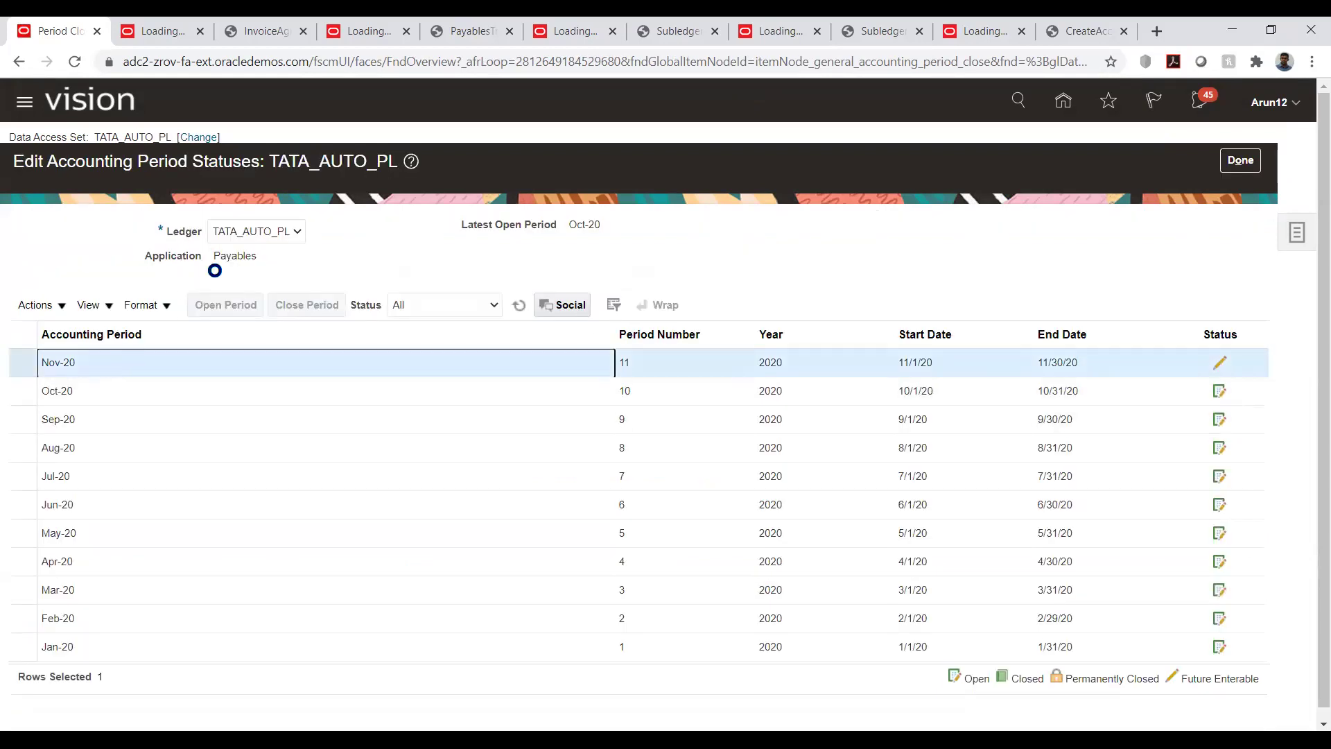
pyautogui.click(219, 305)
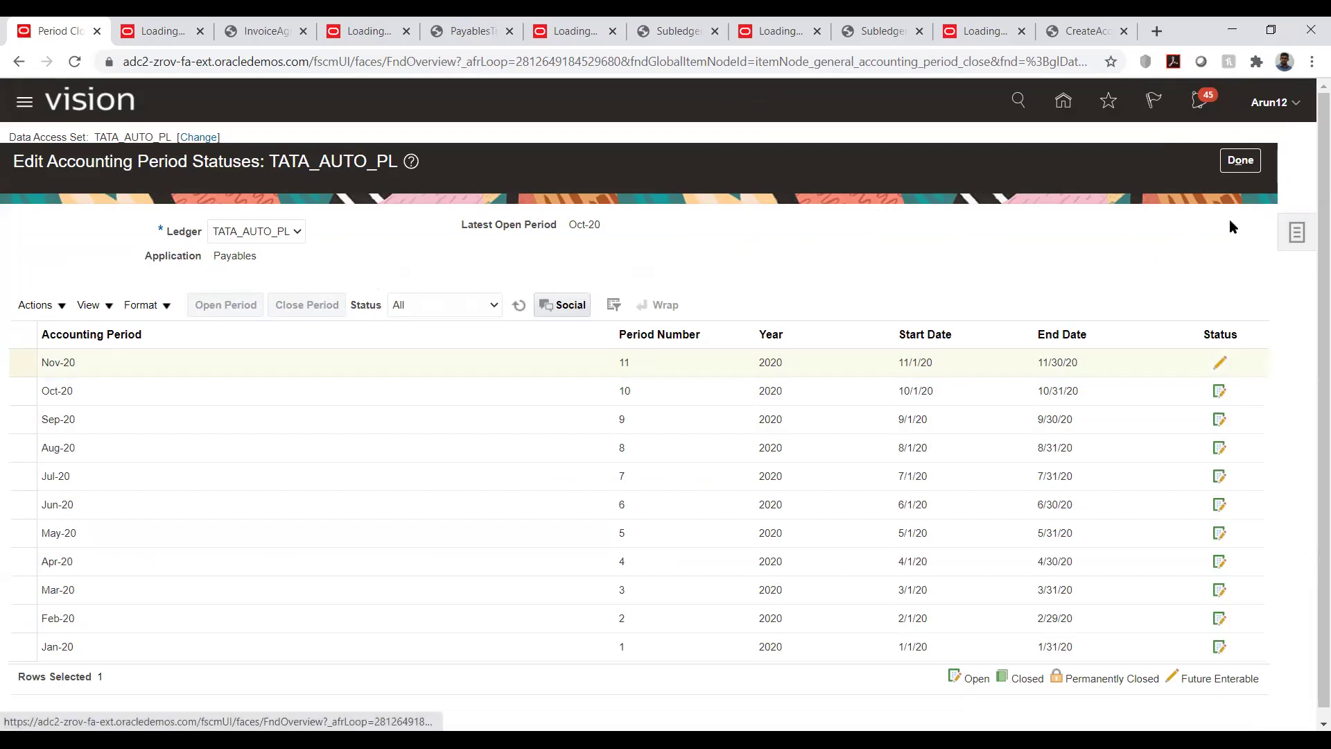
pyautogui.click(1240, 160)
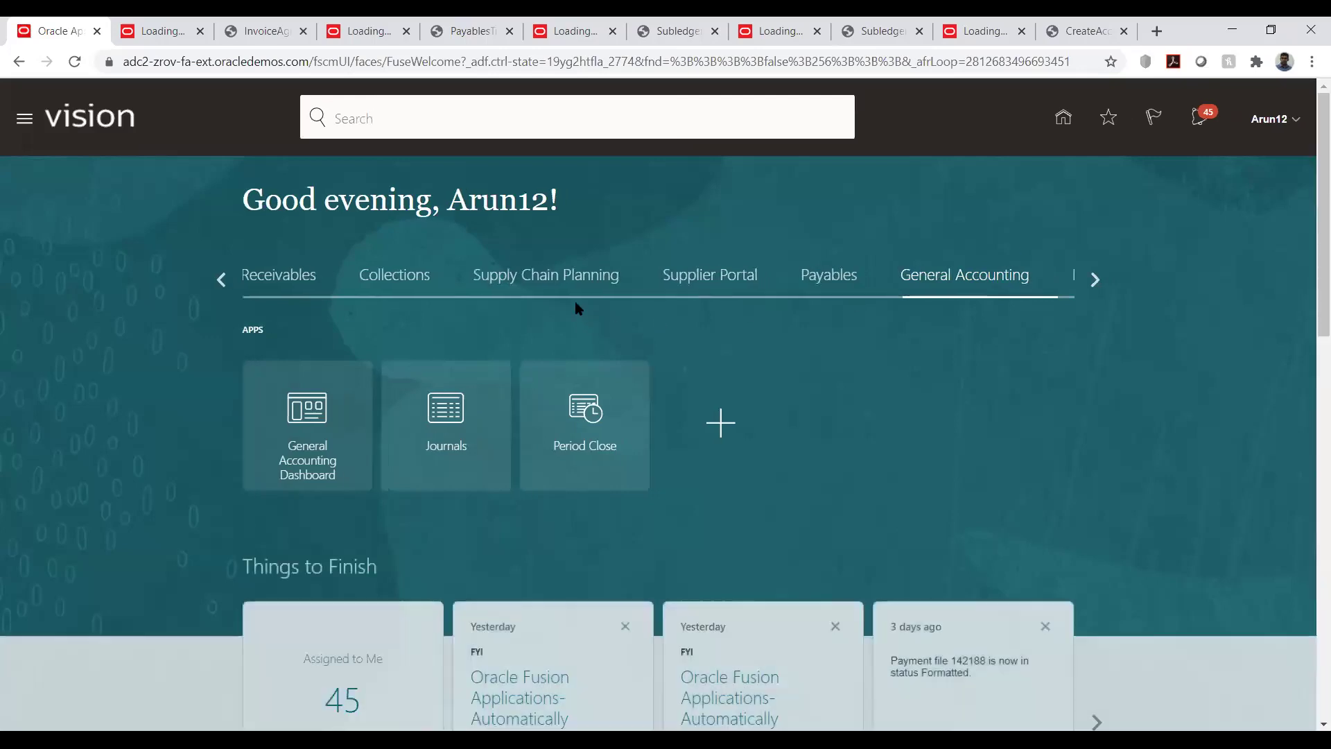
# Find invoice PP-901 through Manage Invoices in Payables and open it for editing.
pyautogui.click(812, 284)
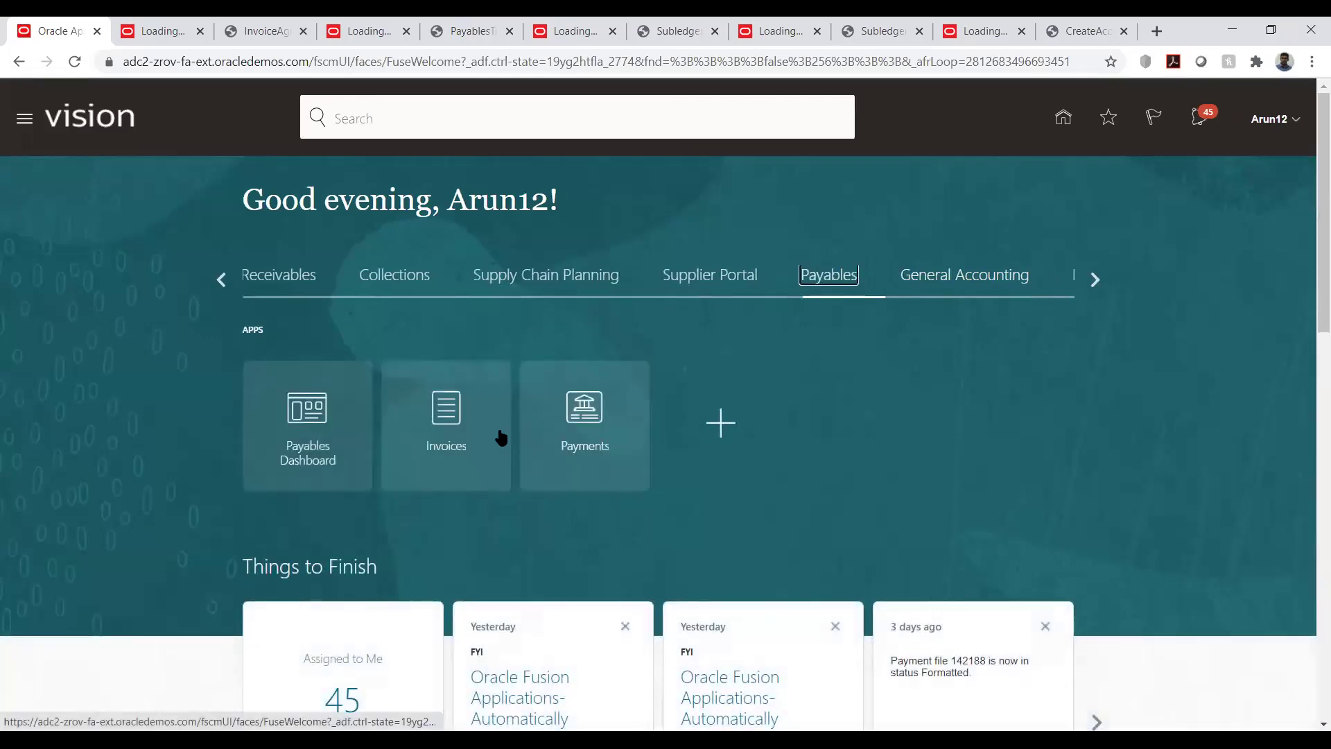
pyautogui.click(443, 411)
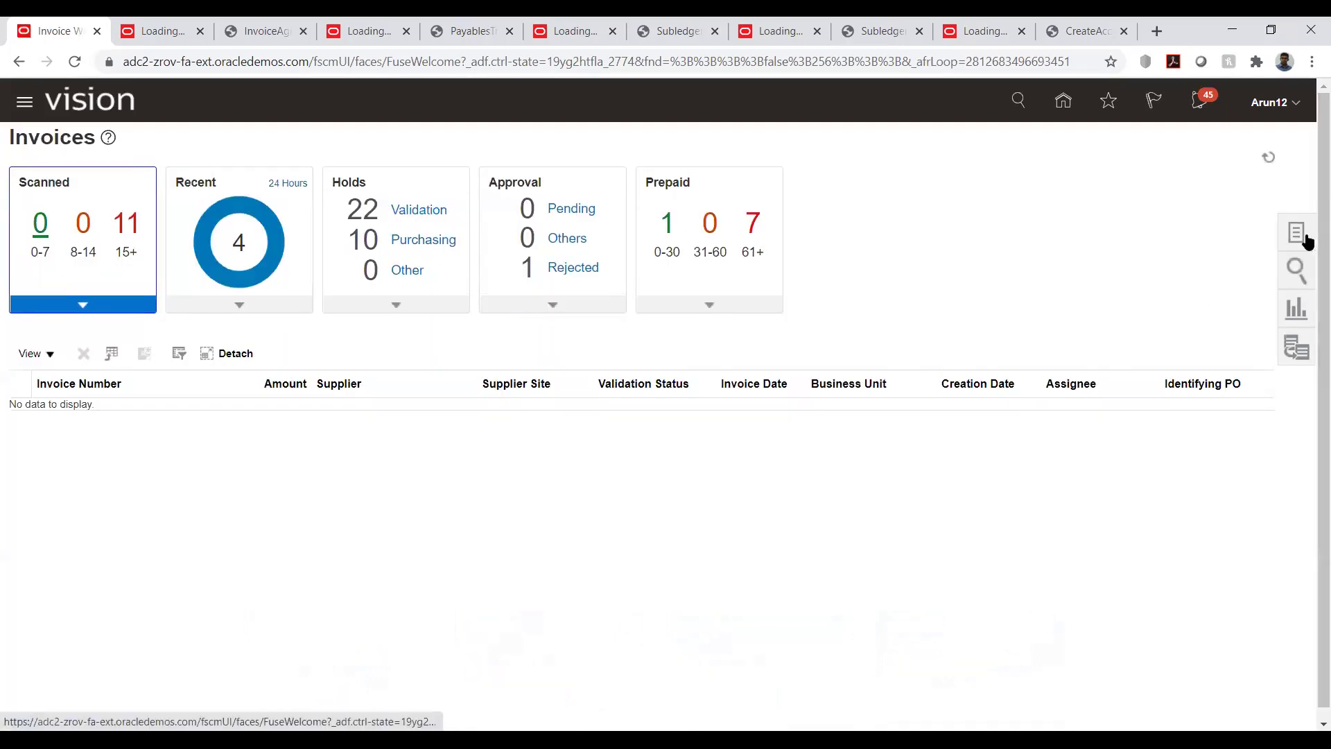
pyautogui.click(1305, 239)
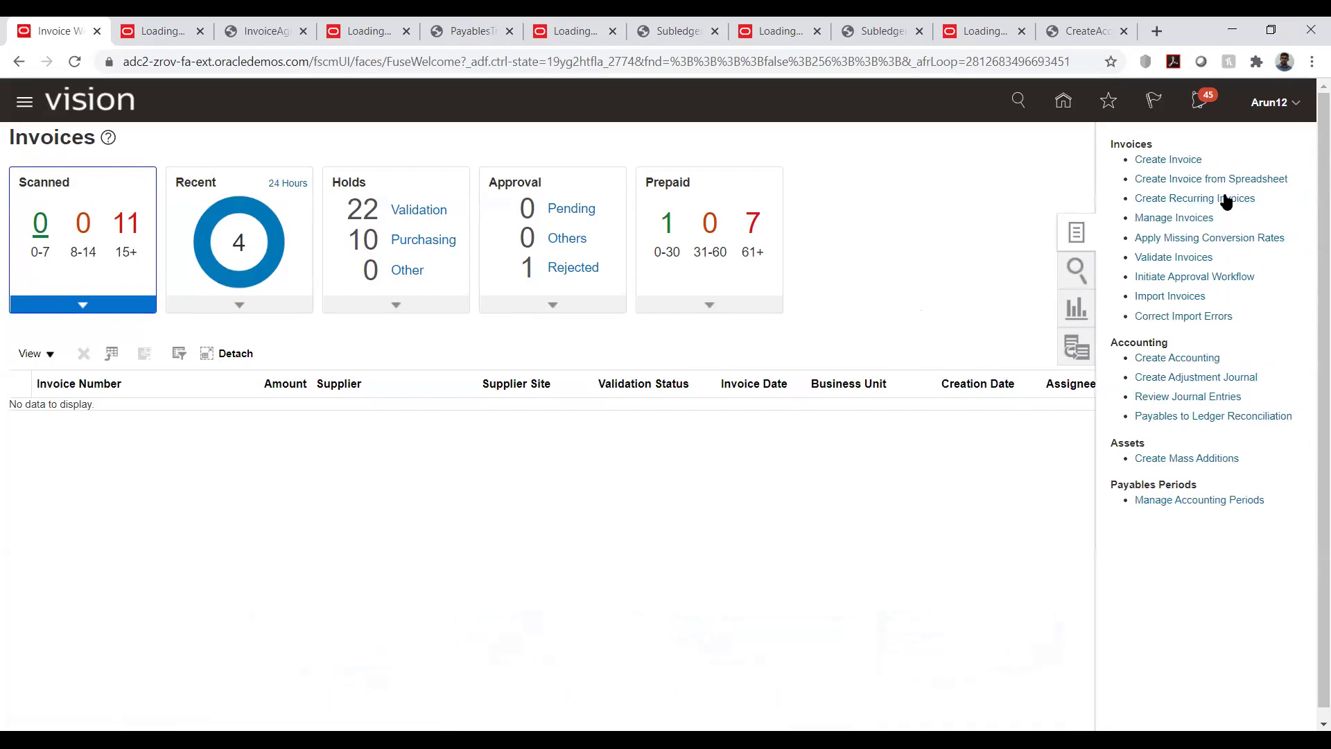
pyautogui.click(1204, 219)
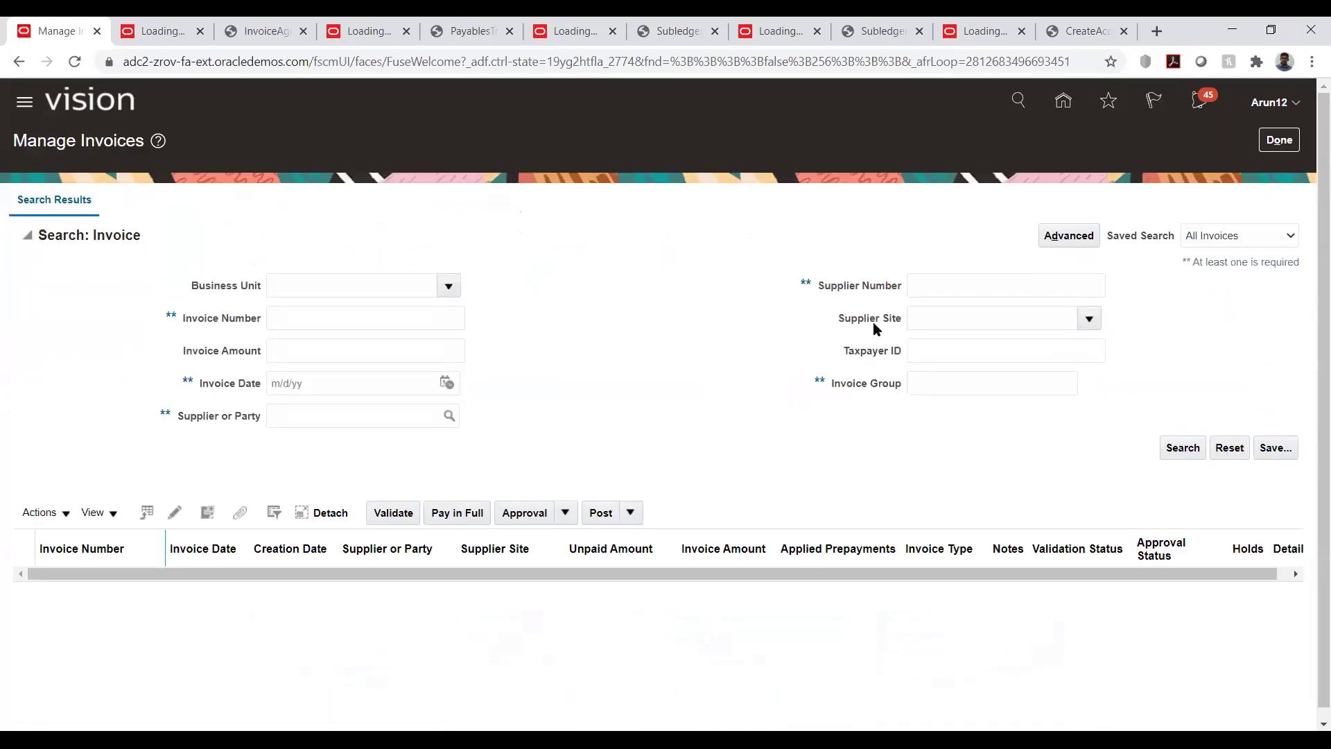
pyautogui.click(333, 316)
pyautogui.press('Return')
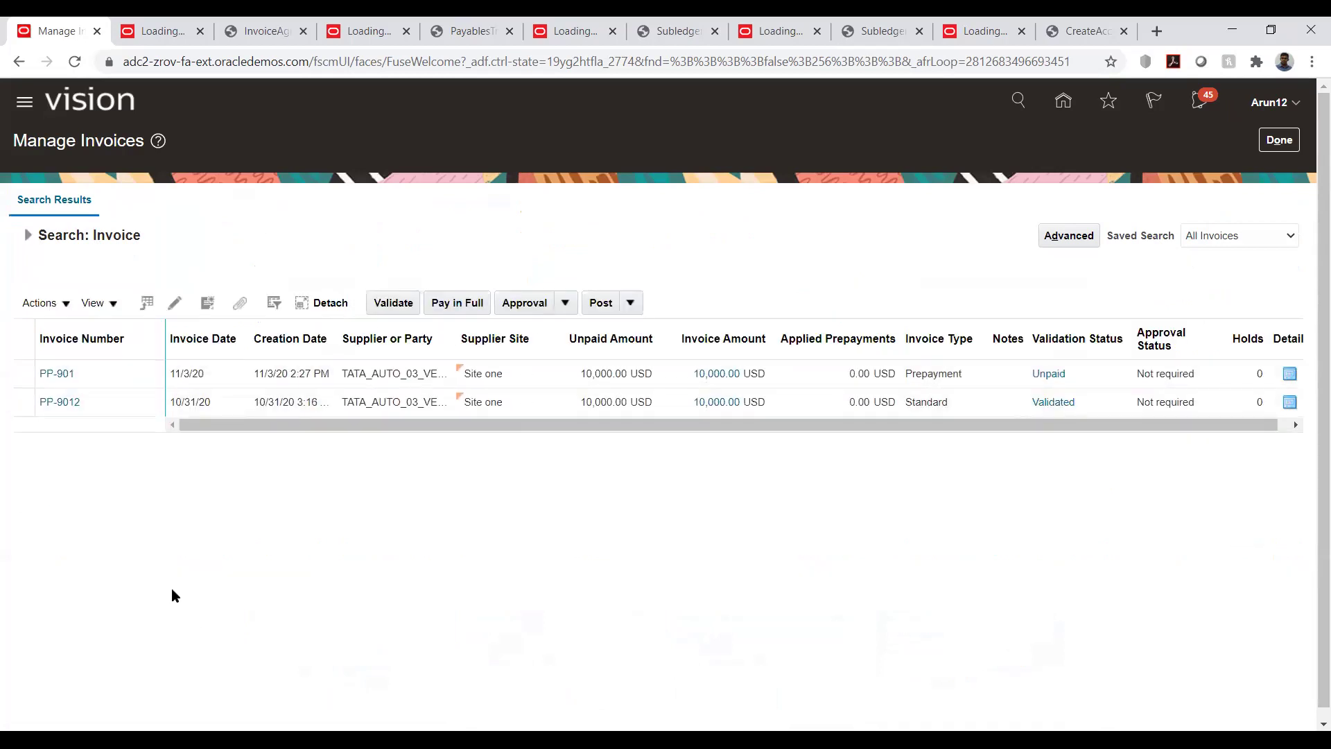
pyautogui.click(58, 374)
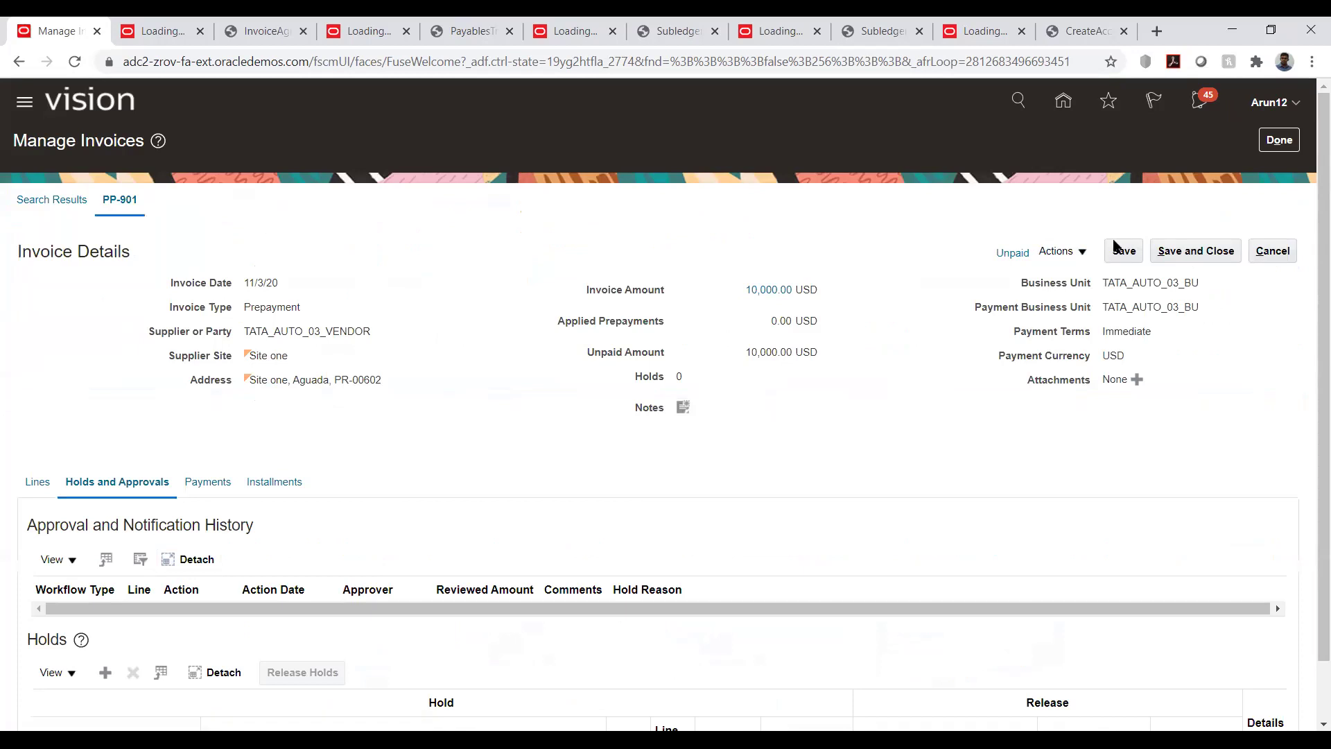
pyautogui.click(1071, 254)
pyautogui.click(1071, 277)
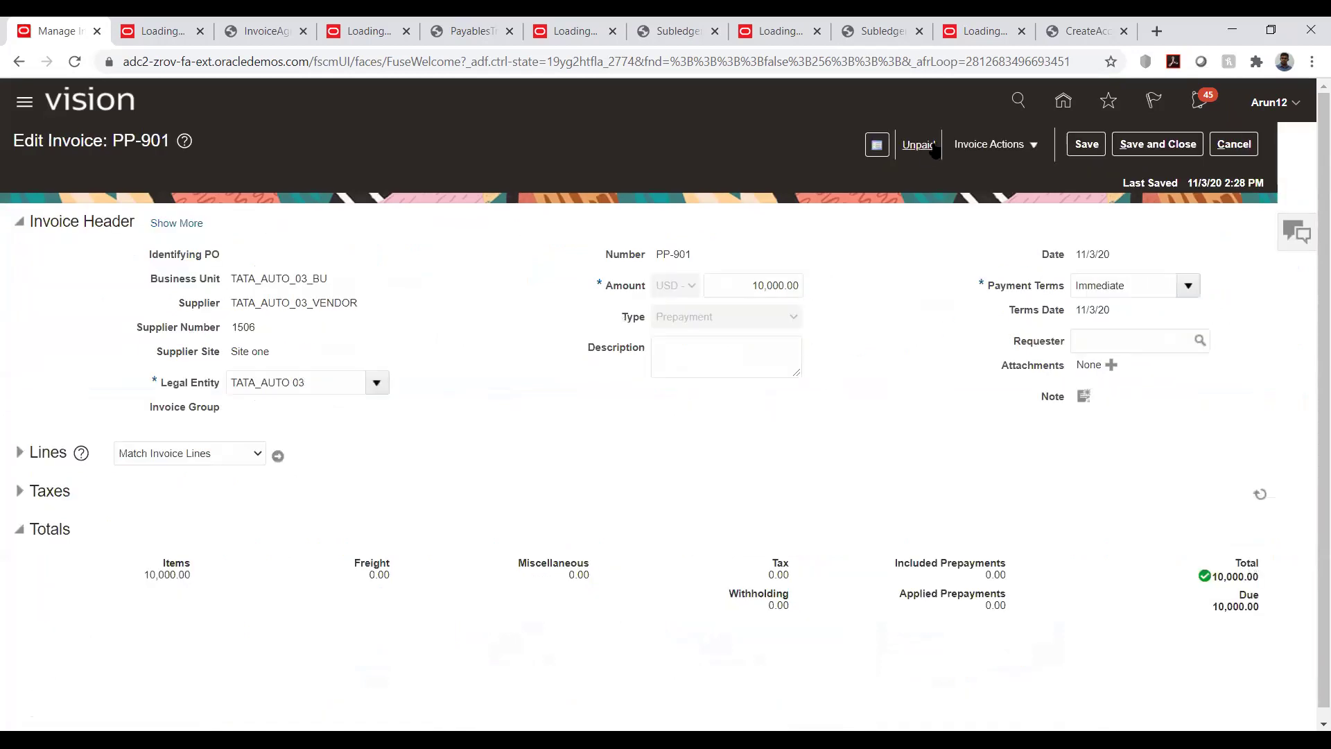
# Pay PP-901 in full from bank account TATA_AUTO_03_ACC with payment process profile TATA_PAY, and save and close the invoice.
pyautogui.click(1011, 147)
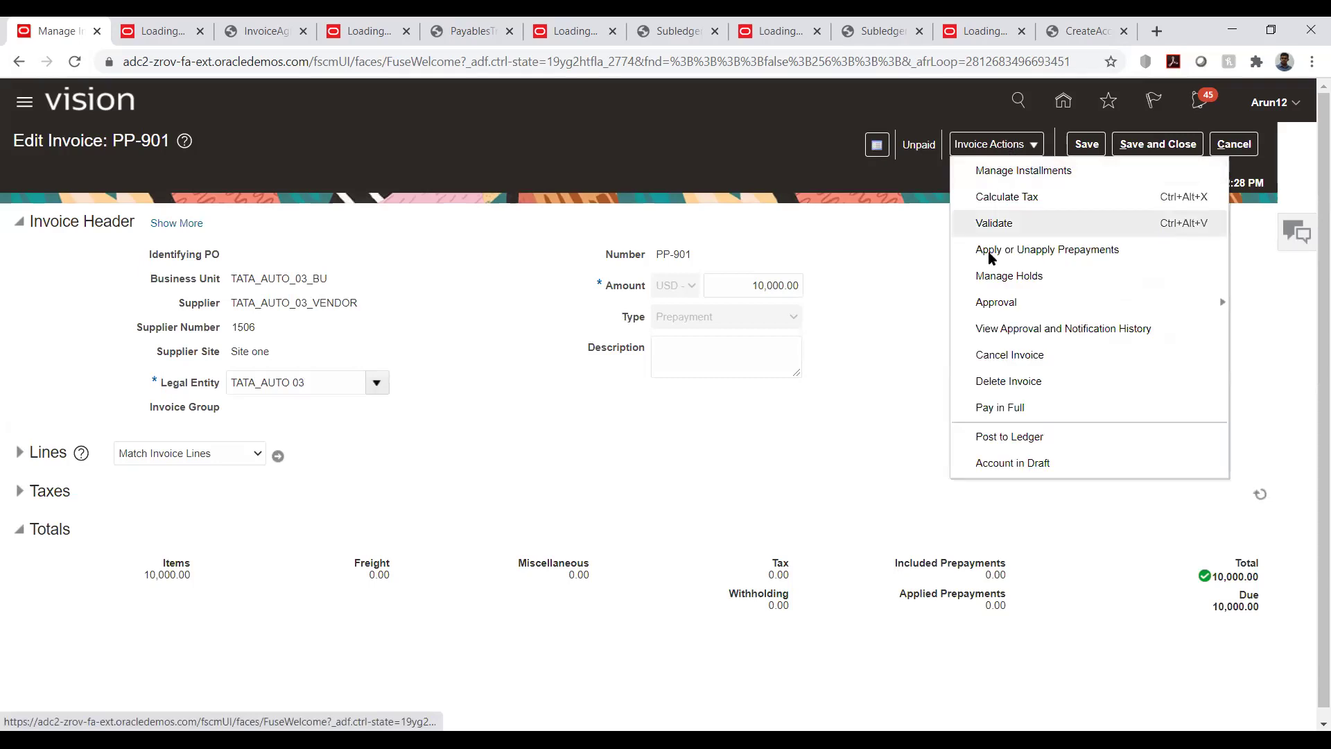
pyautogui.click(1001, 408)
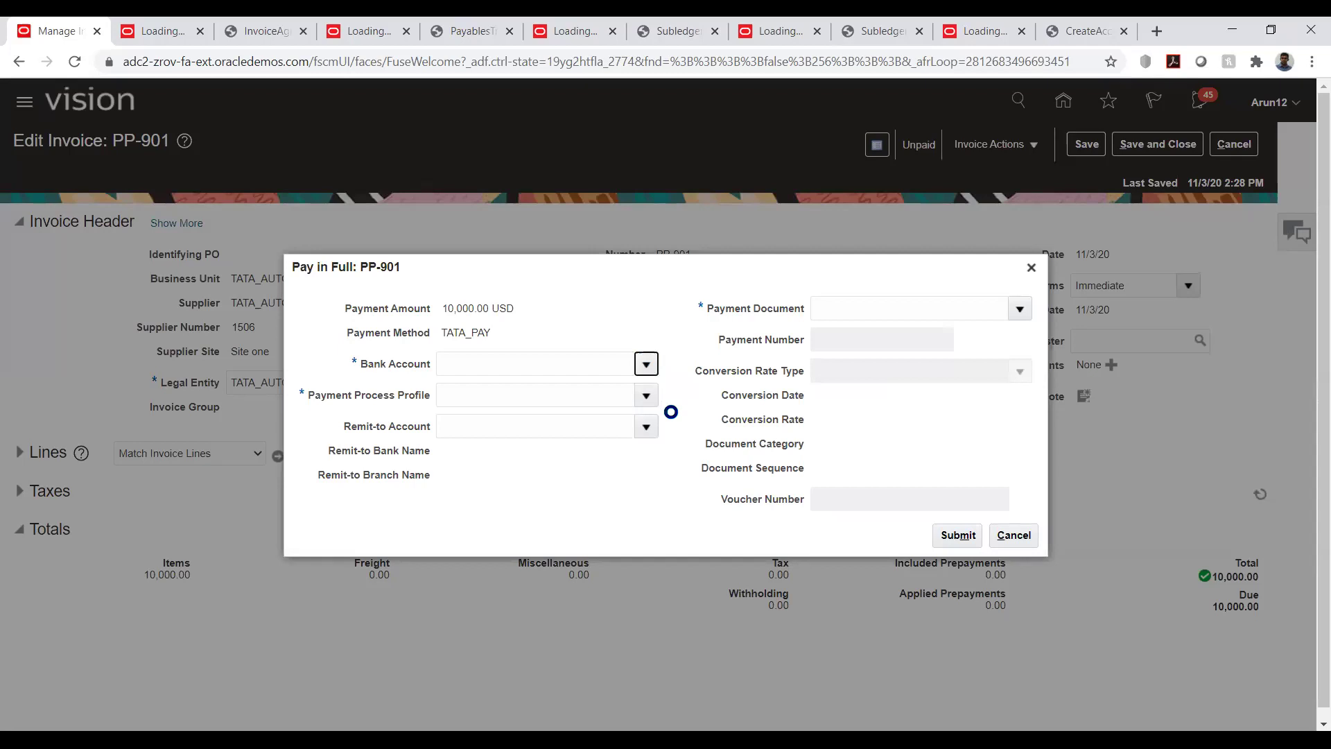
pyautogui.click(588, 411)
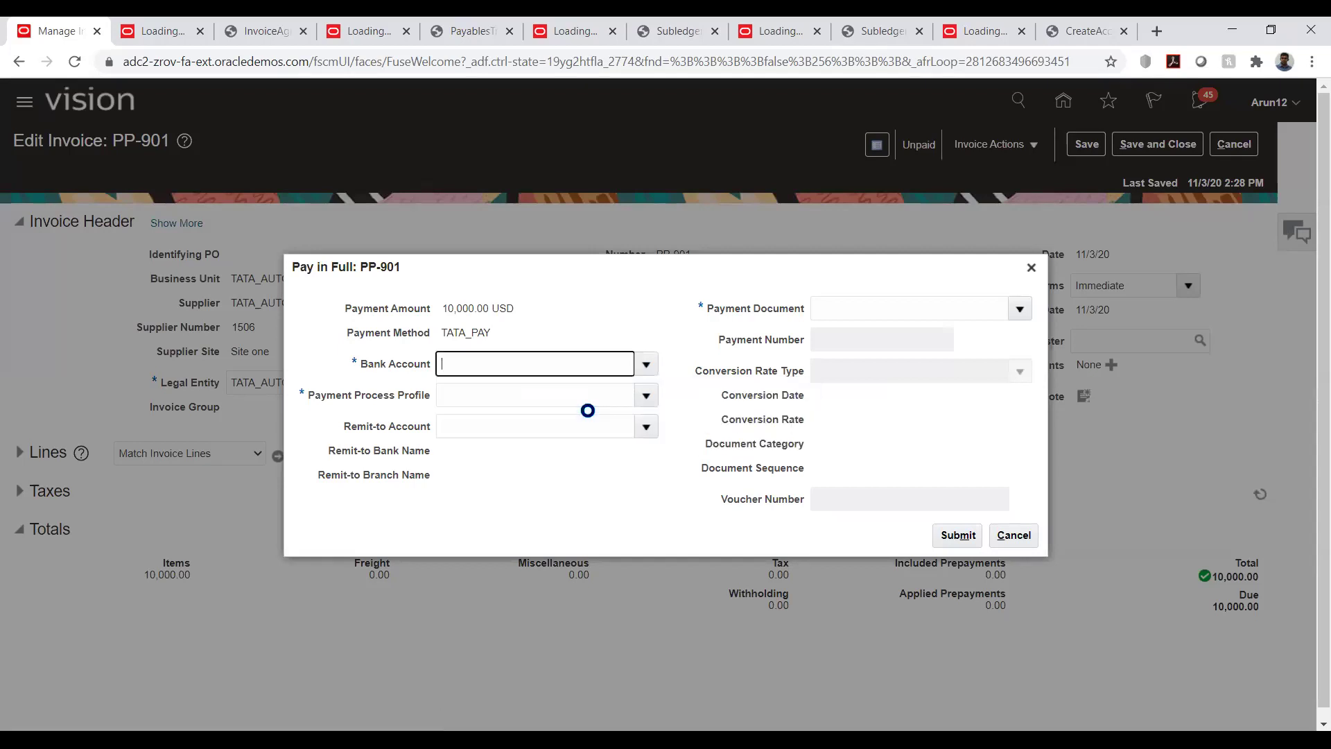
pyautogui.click(645, 400)
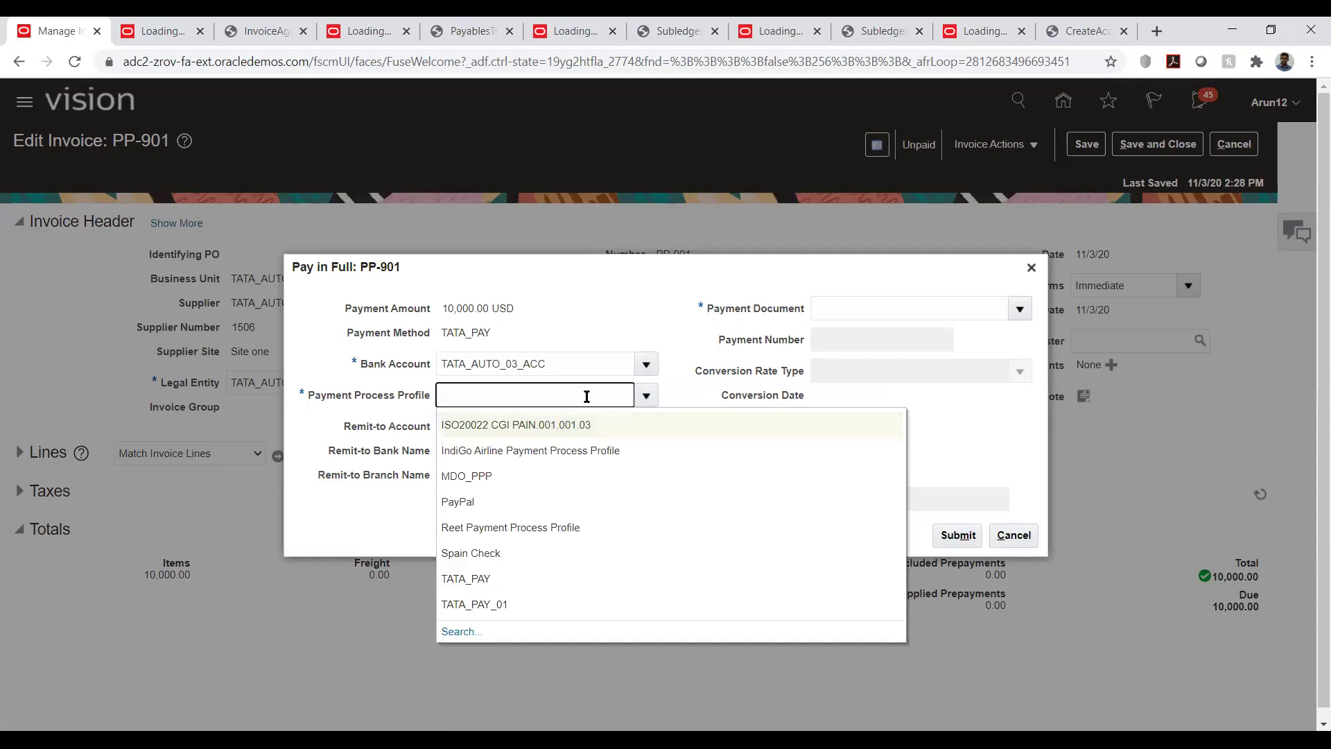
pyautogui.click(527, 578)
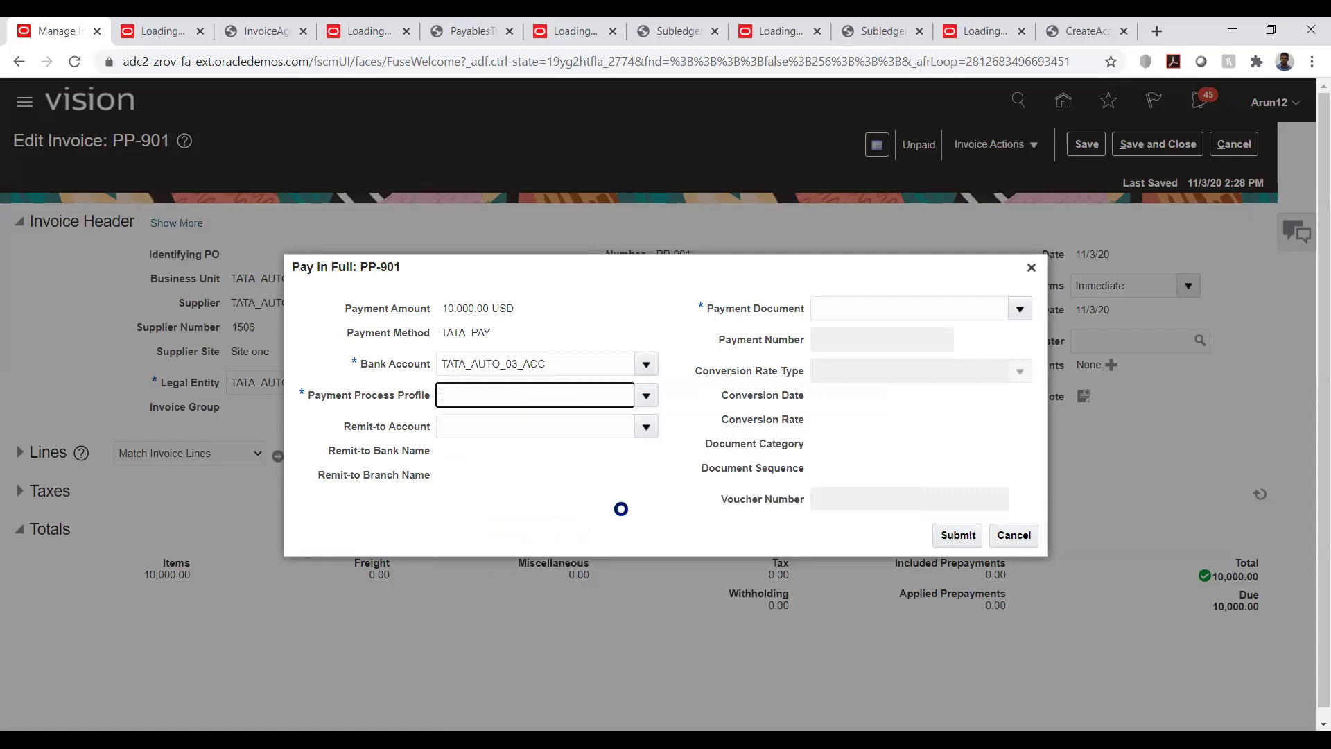
pyautogui.click(958, 536)
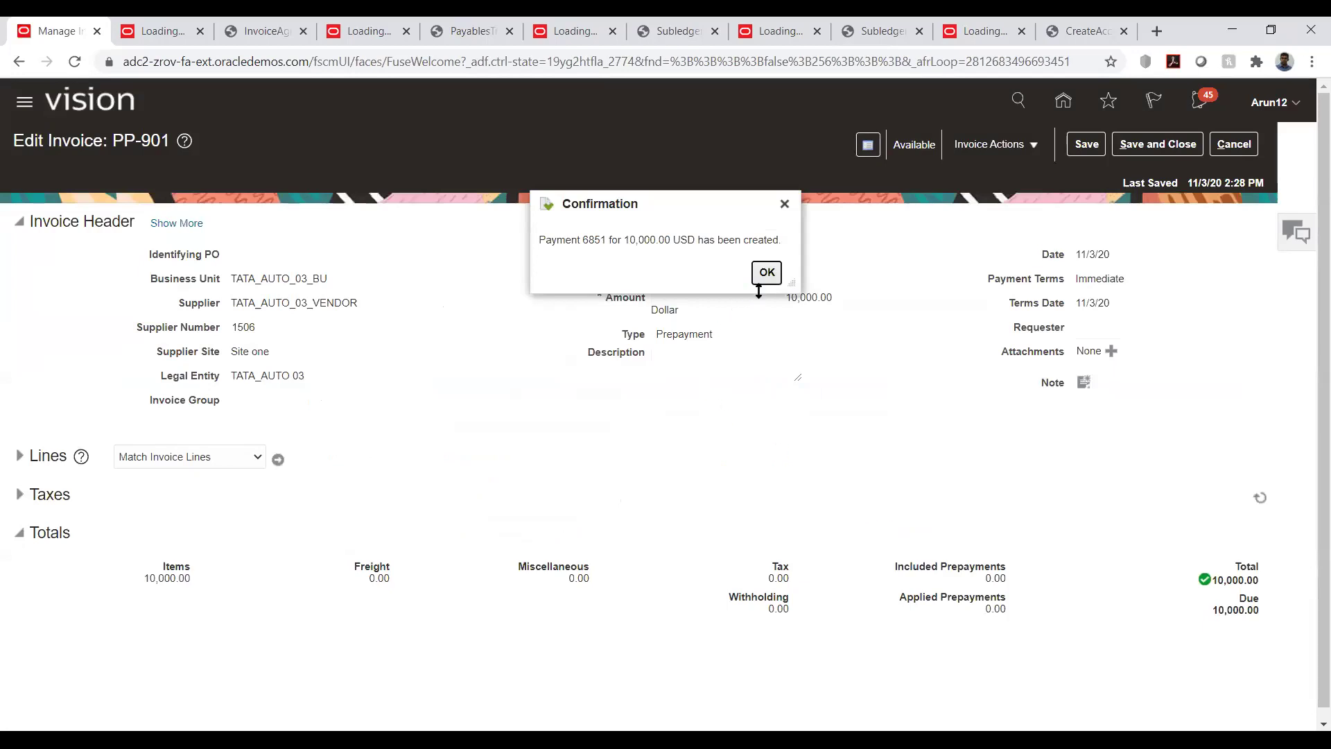
pyautogui.click(768, 272)
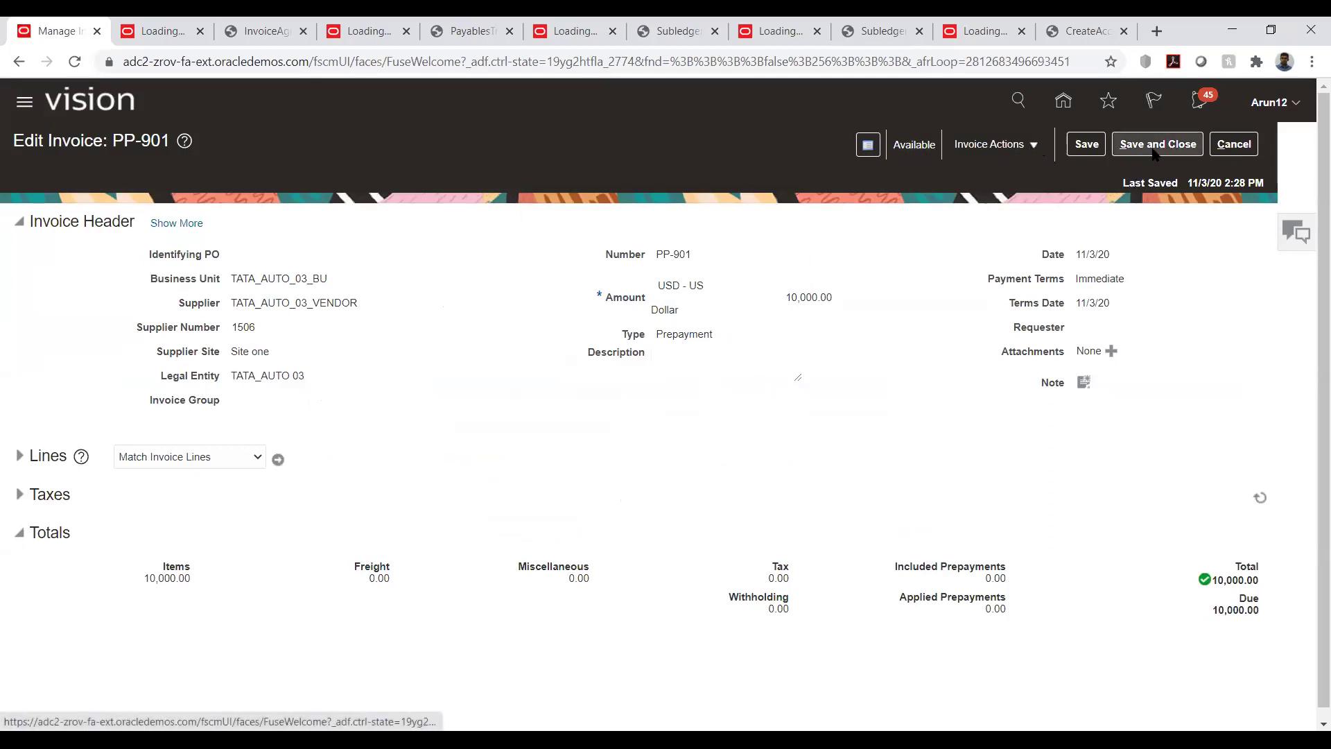
pyautogui.tripleClick(667, 253)
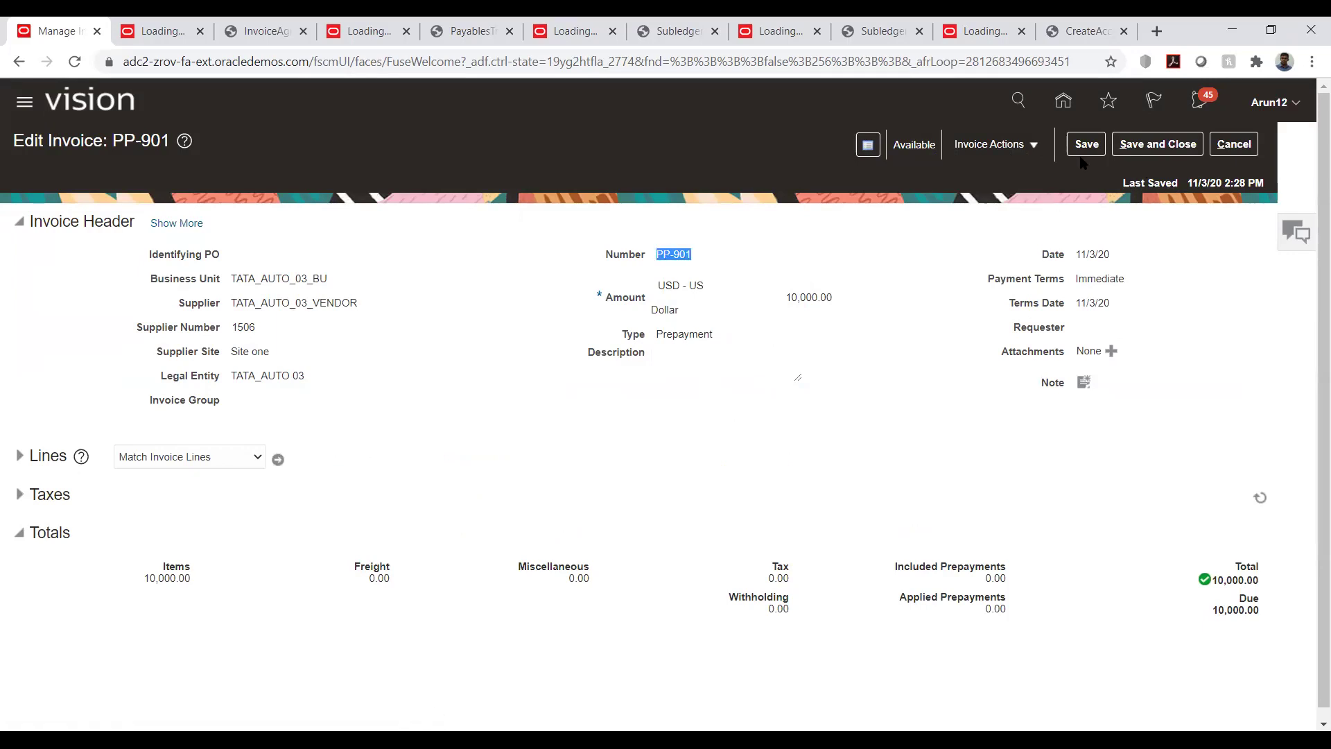
pyautogui.click(1123, 144)
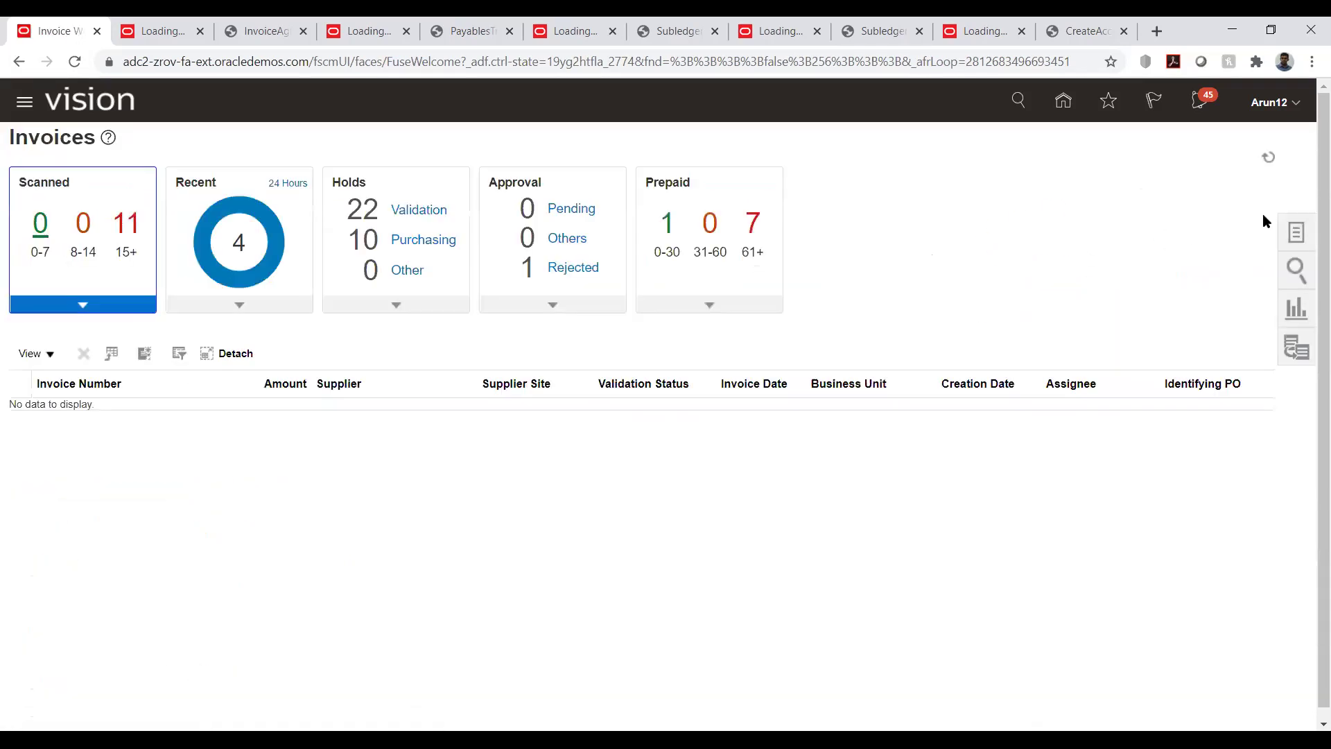
# Start a new Payables invoice for business unit TATA_AUTO_03_BU and supplier TATA_AUTO_03_VENDOR.
pyautogui.click(1295, 233)
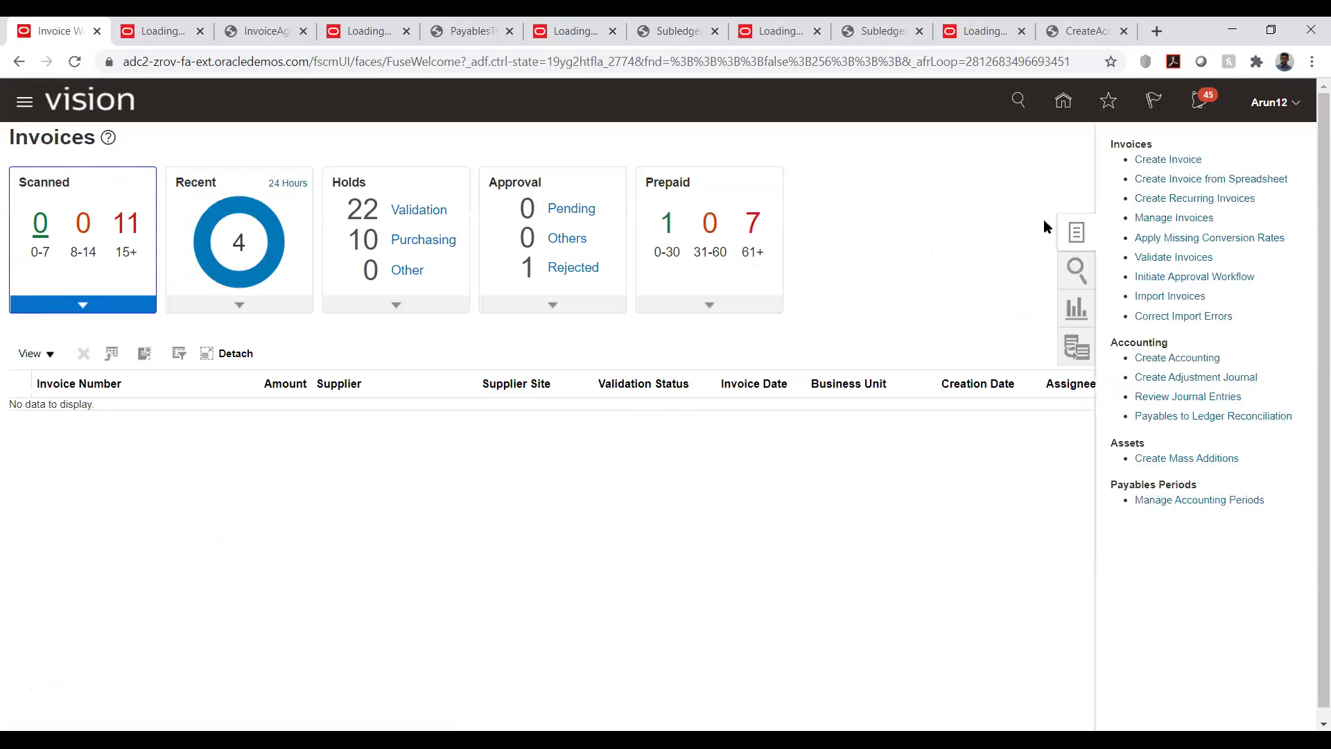
pyautogui.click(1163, 160)
pyautogui.click(270, 292)
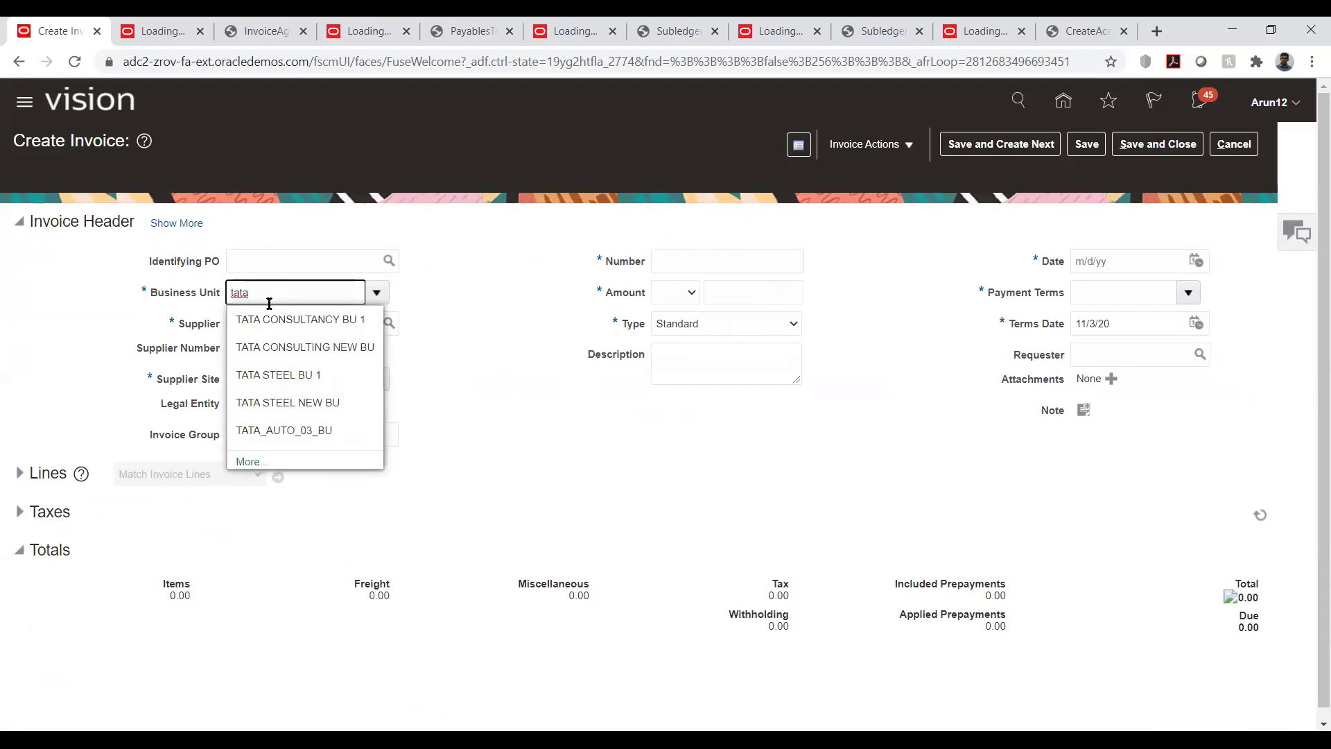
pyautogui.write('tata')
pyautogui.click(284, 430)
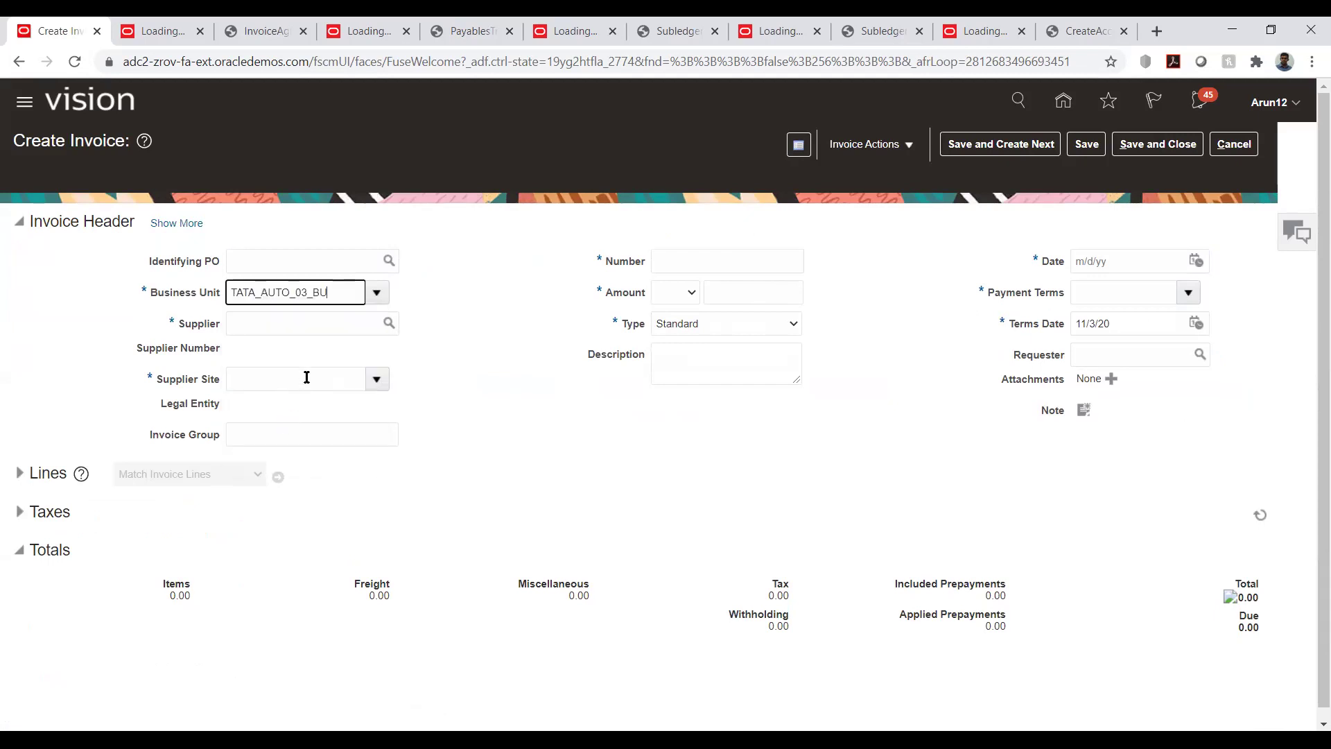
pyautogui.click(316, 324)
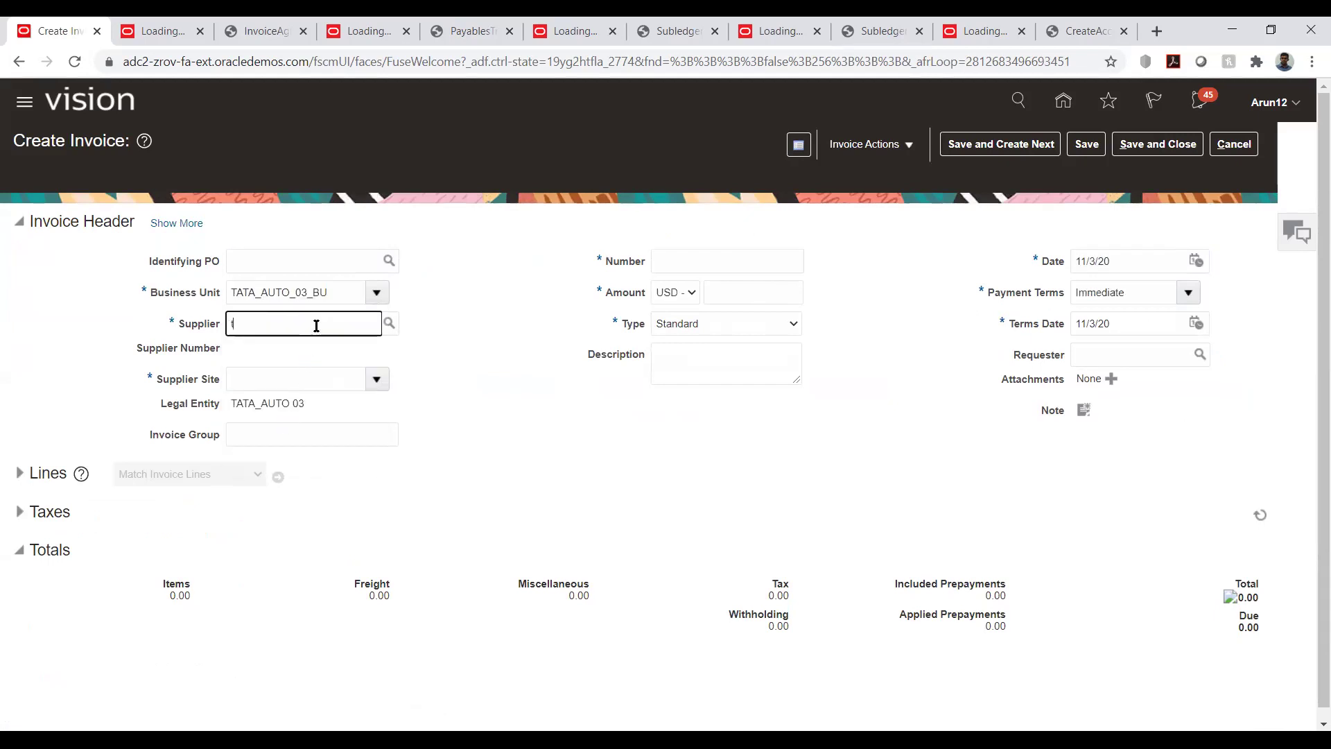
pyautogui.write('tata')
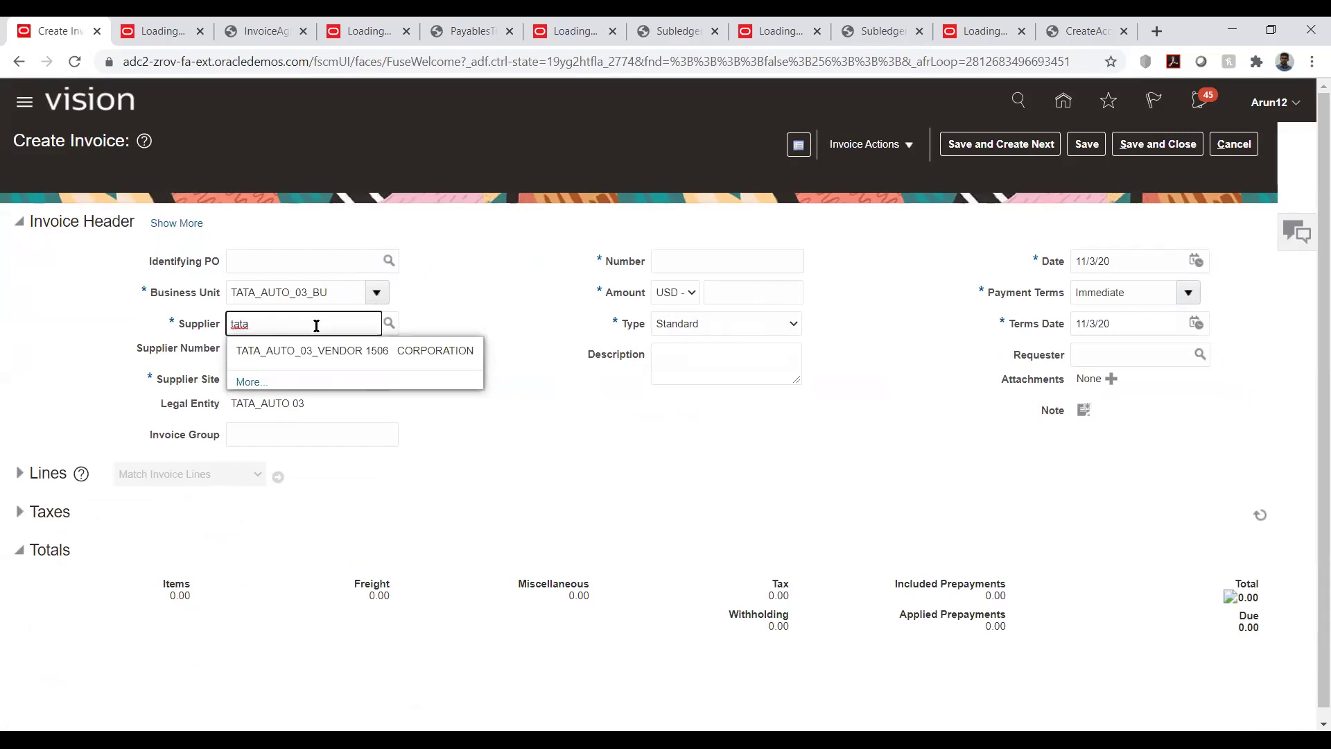
pyautogui.click(303, 349)
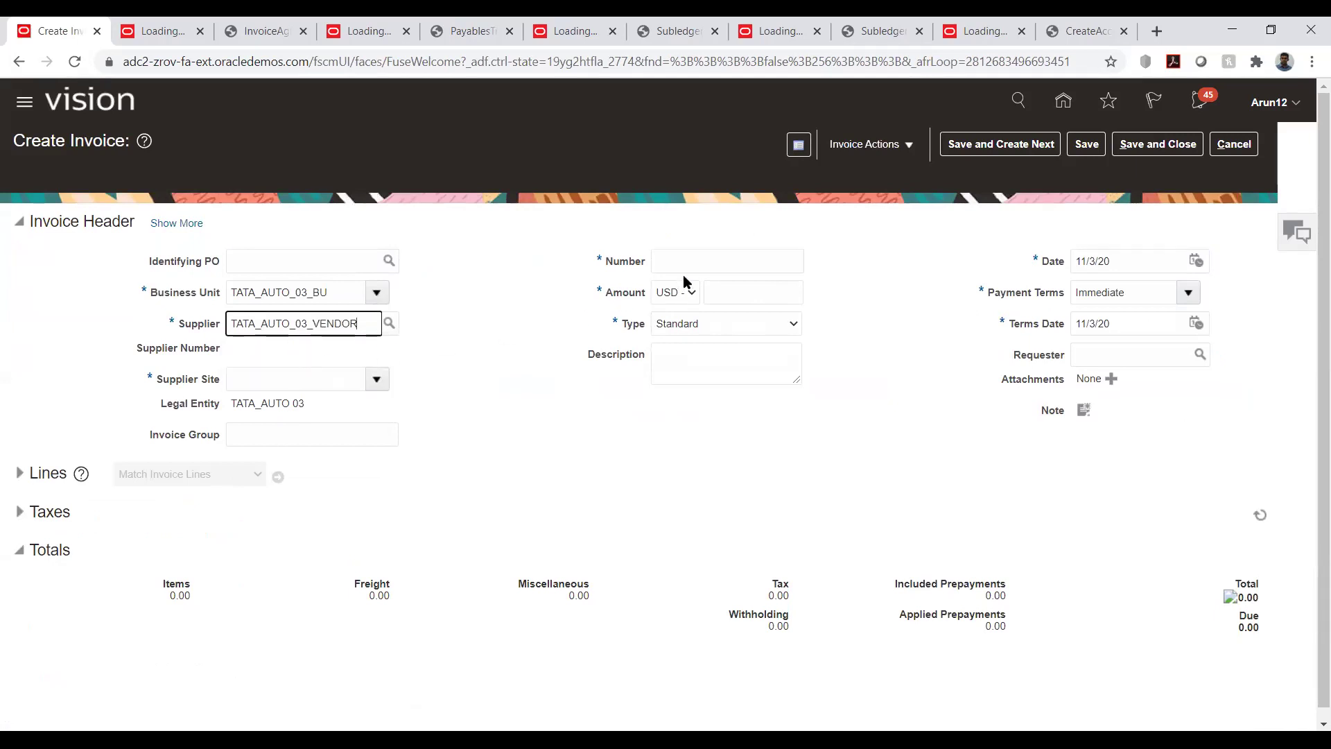
# Set the invoice number to SI-PP-901 and the invoice amount to 2,000 USD.
pyautogui.click(707, 252)
pyautogui.write('Sl')
pyautogui.write('-PP-901')
pyautogui.click(743, 287)
pyautogui.write('2000')
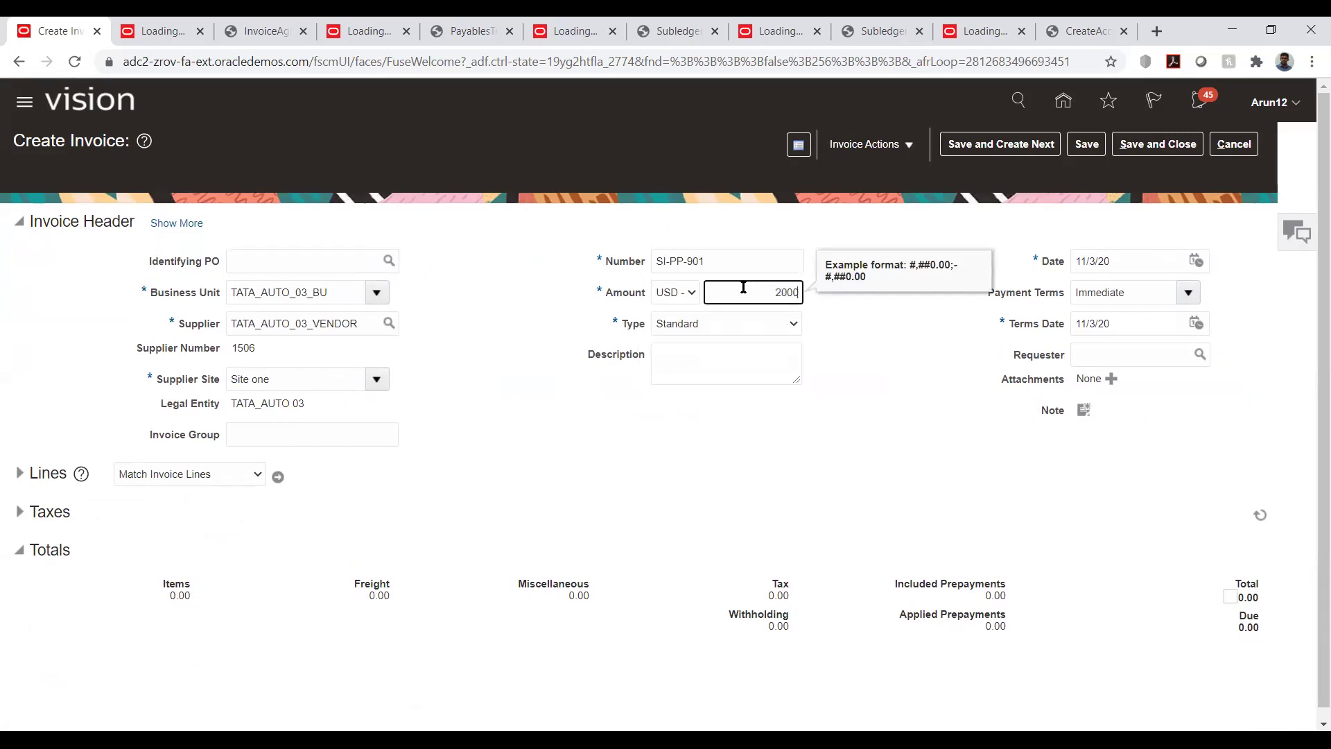
pyautogui.press('Tab')
pyautogui.click(484, 404)
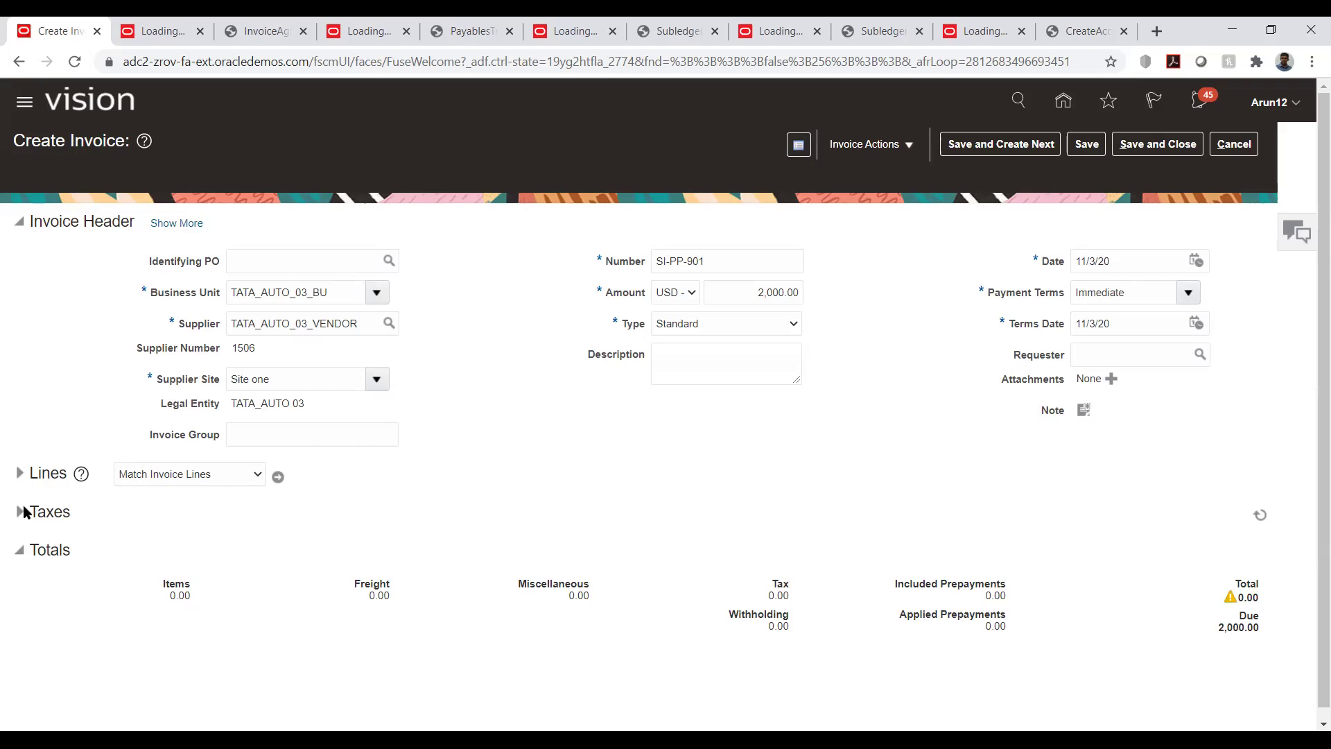
# Expand the invoice lines and enter an amount of 2,000 on item line 1.
pyautogui.click(20, 473)
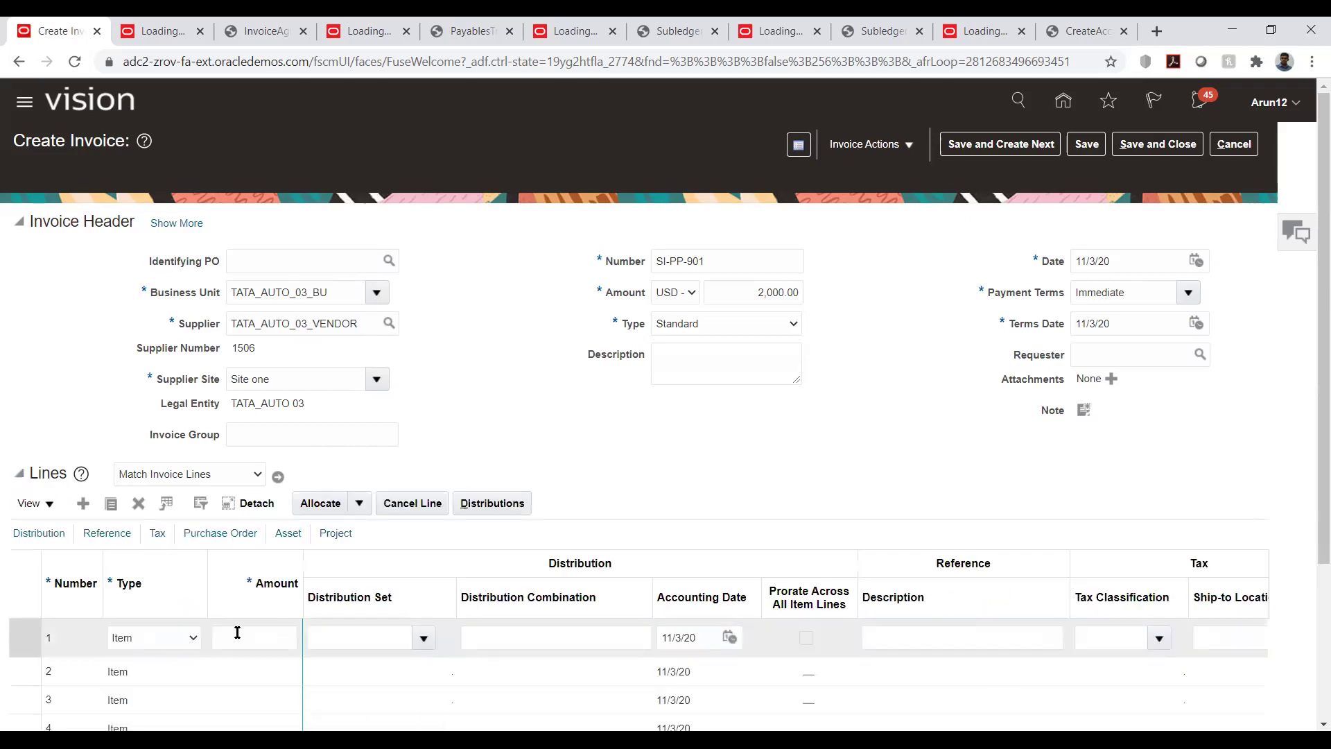
pyautogui.click(237, 632)
pyautogui.write('2000')
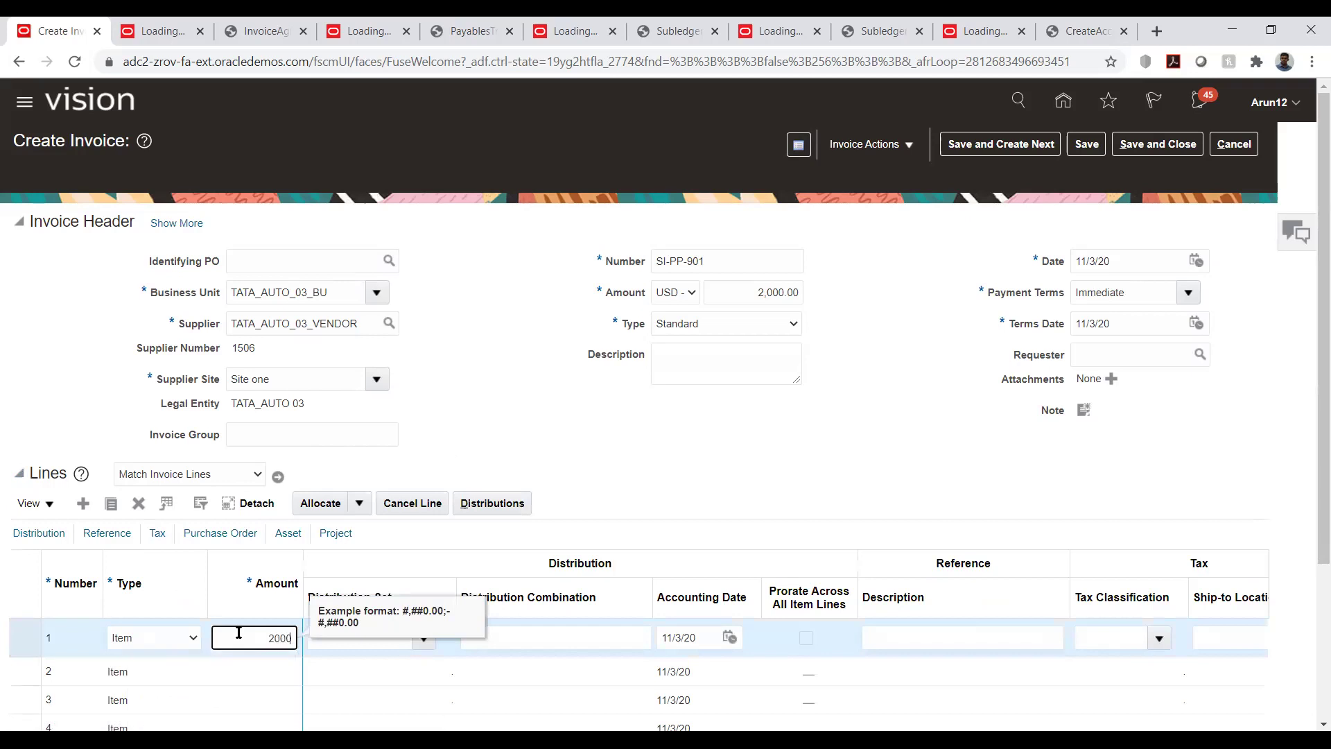
pyautogui.press('Tab')
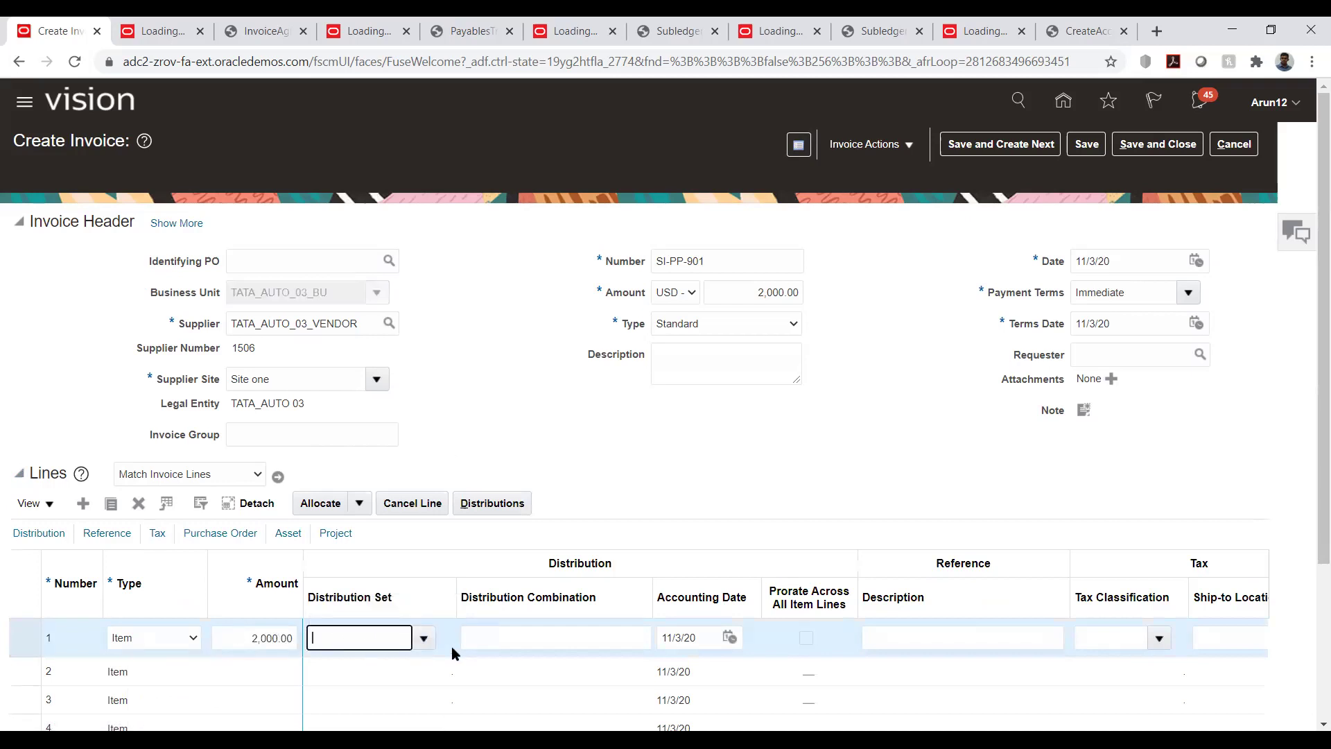
# Set line 1's distribution combination to company 03, location 10, account 4130 Rent in Advance and intercompany 03.
pyautogui.click(599, 632)
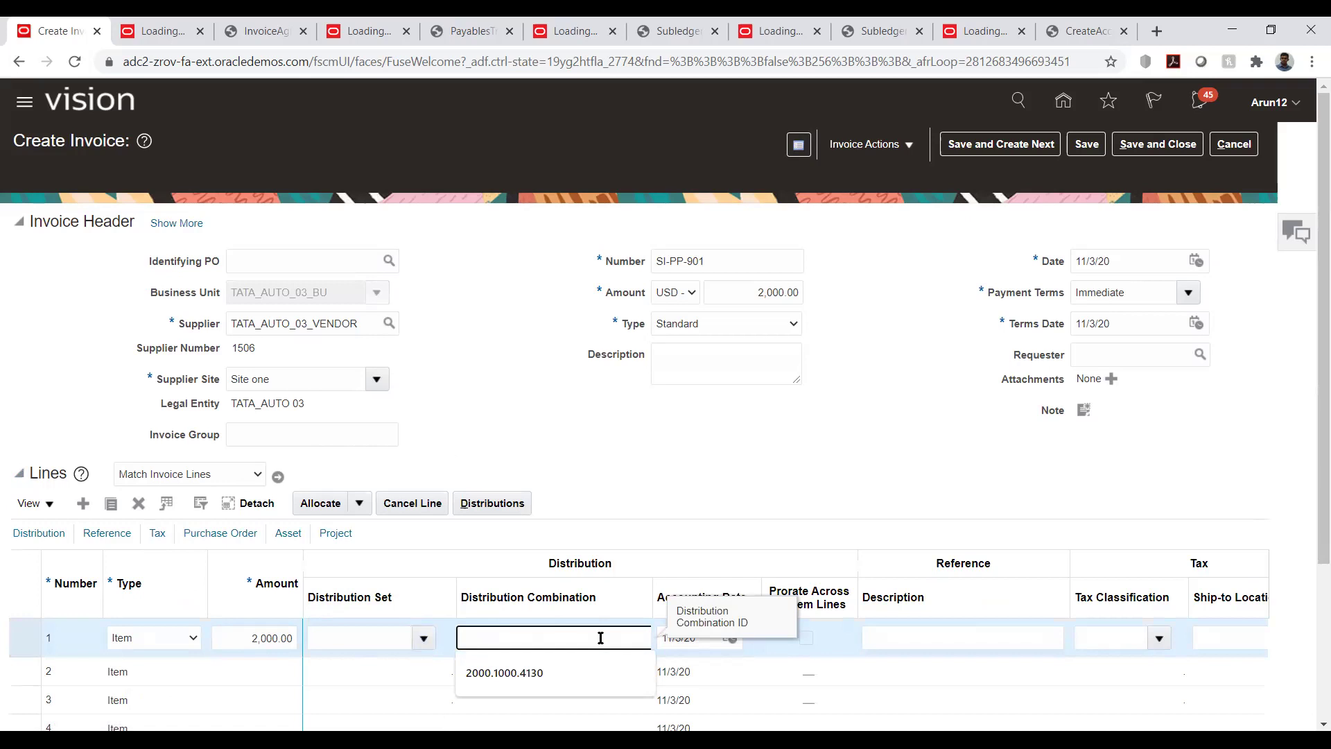
pyautogui.click(588, 666)
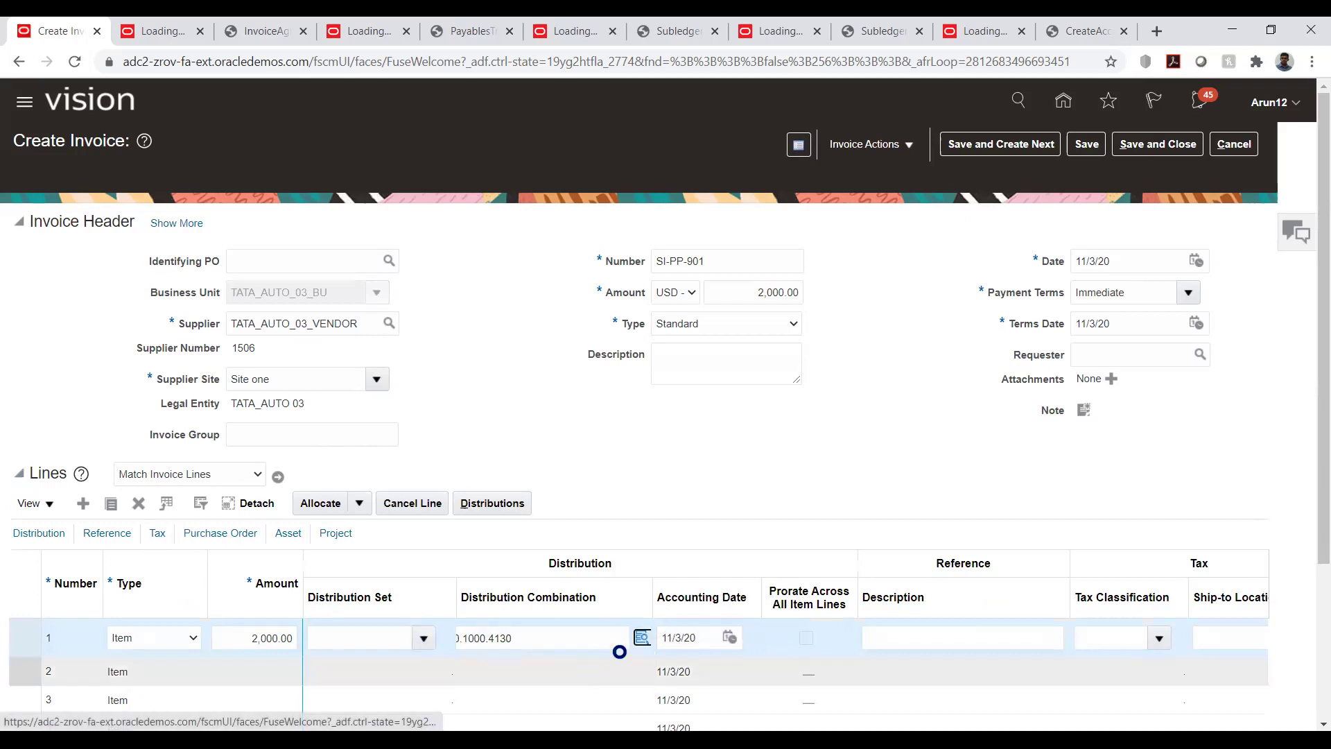
pyautogui.click(642, 636)
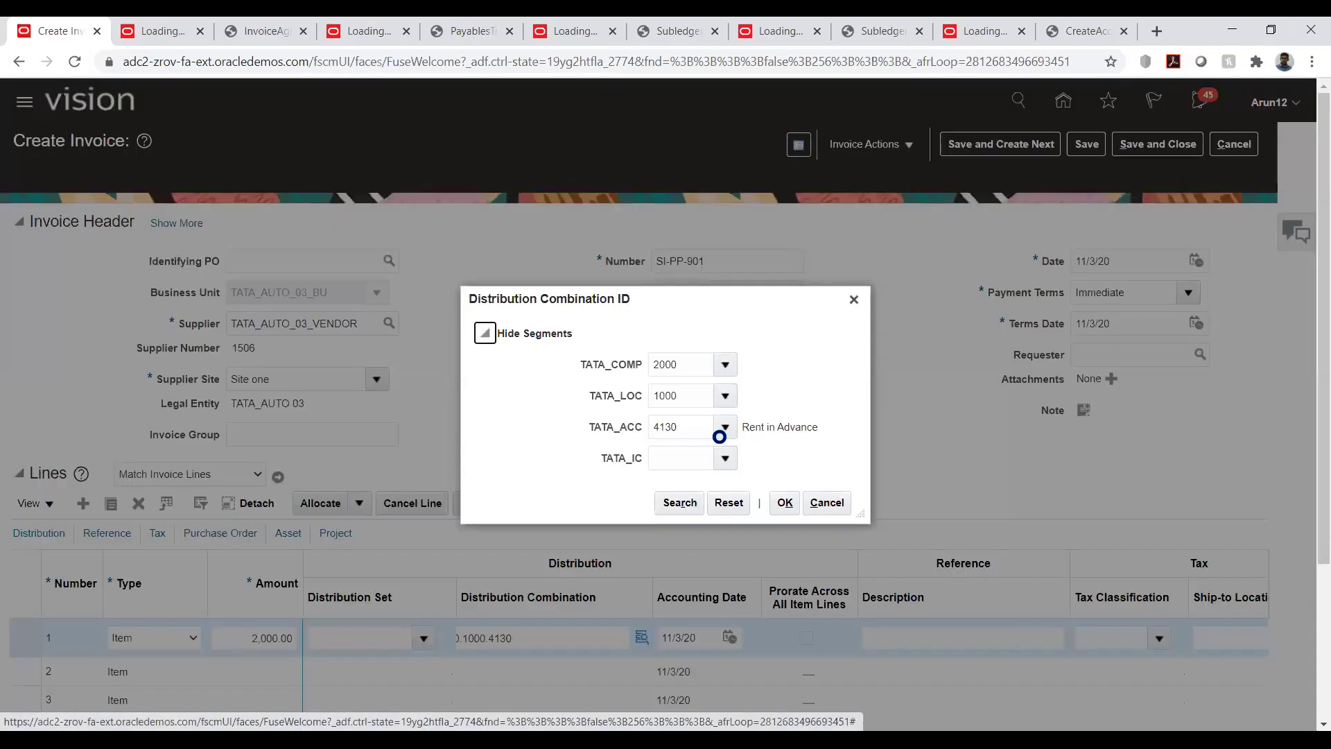
pyautogui.click(728, 358)
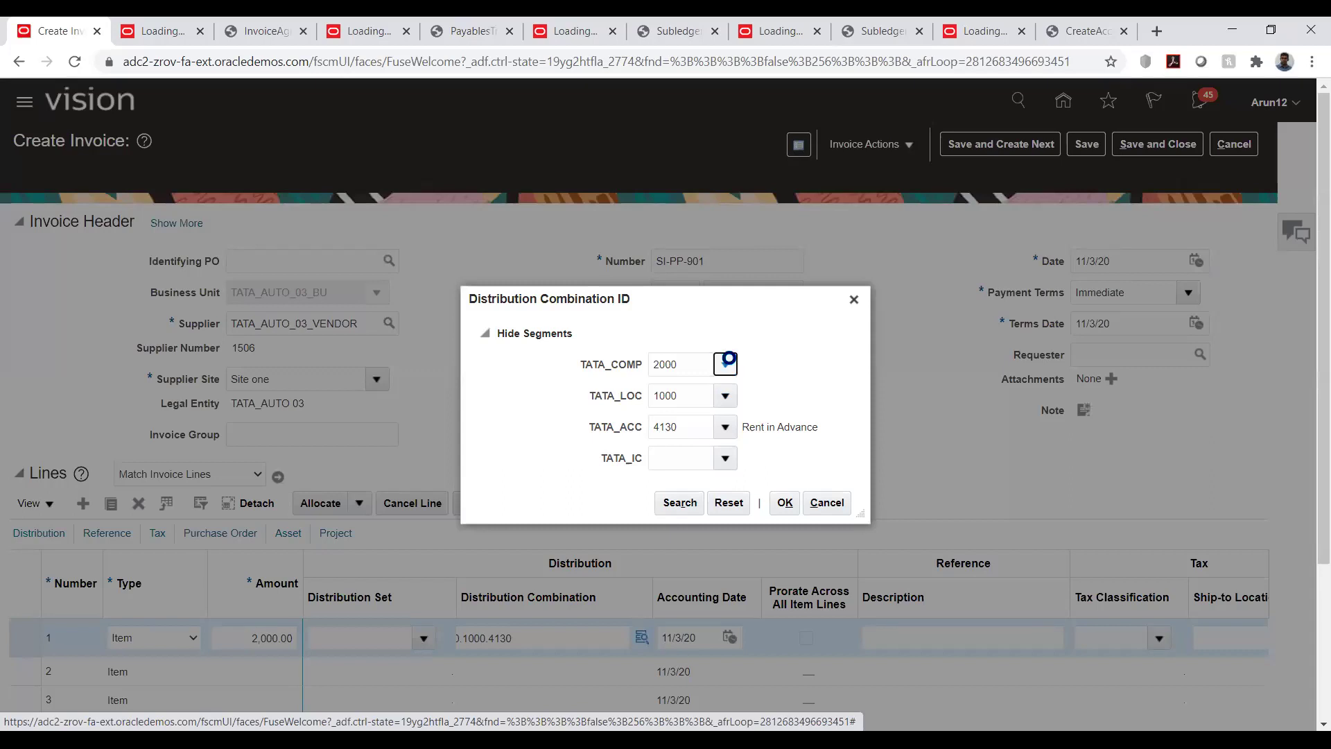
pyautogui.click(727, 397)
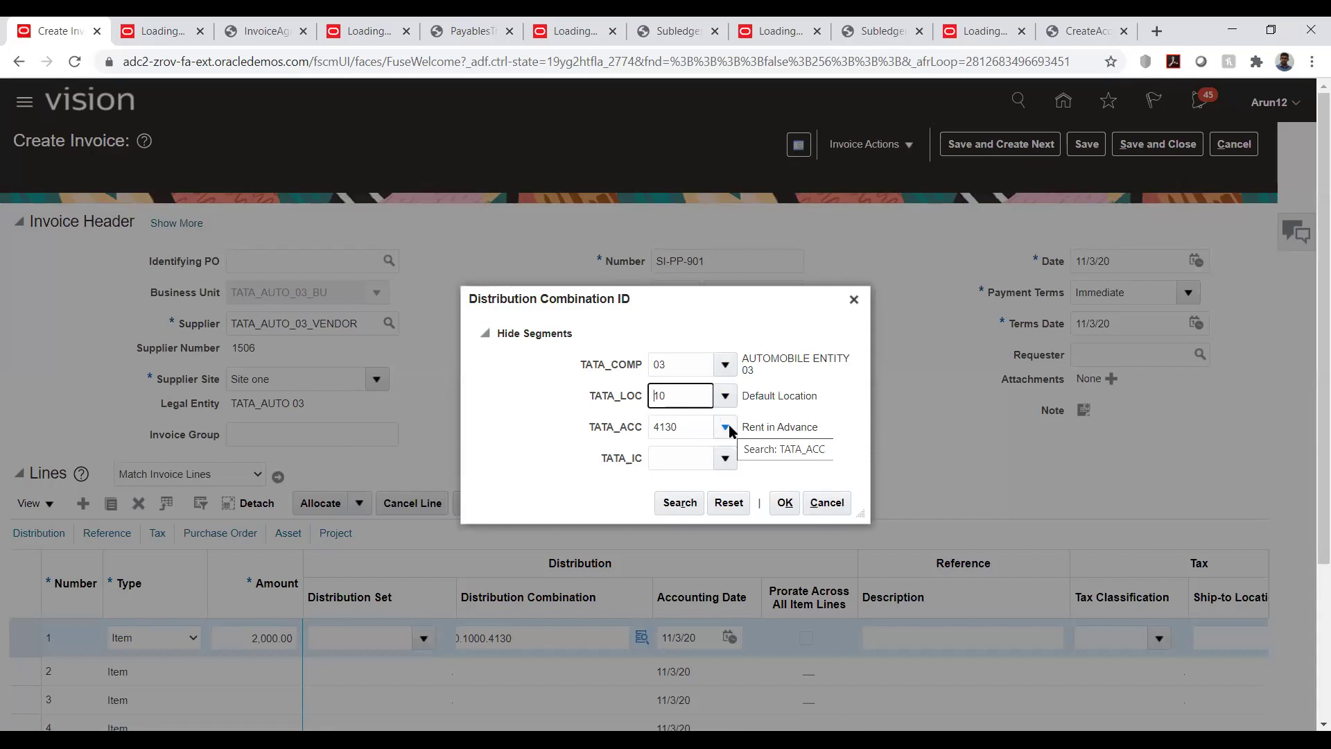
pyautogui.click(723, 456)
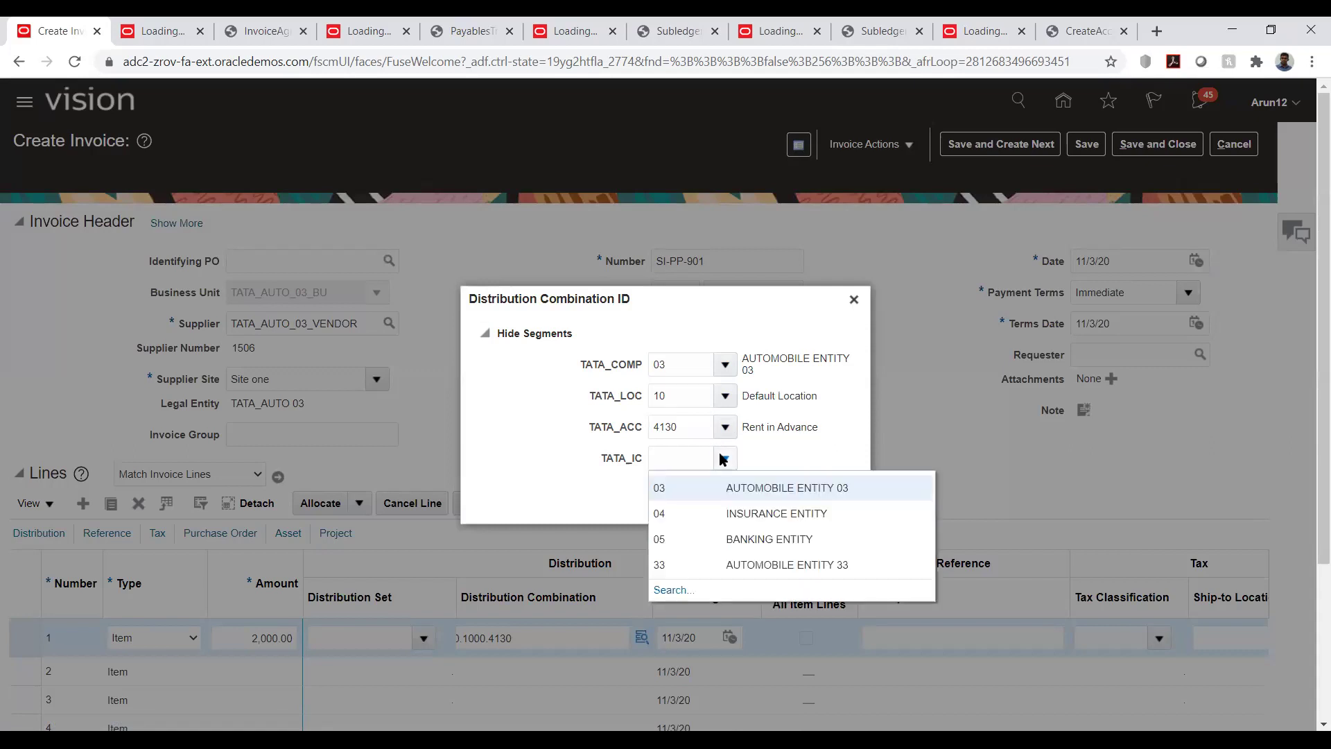
pyautogui.click(690, 493)
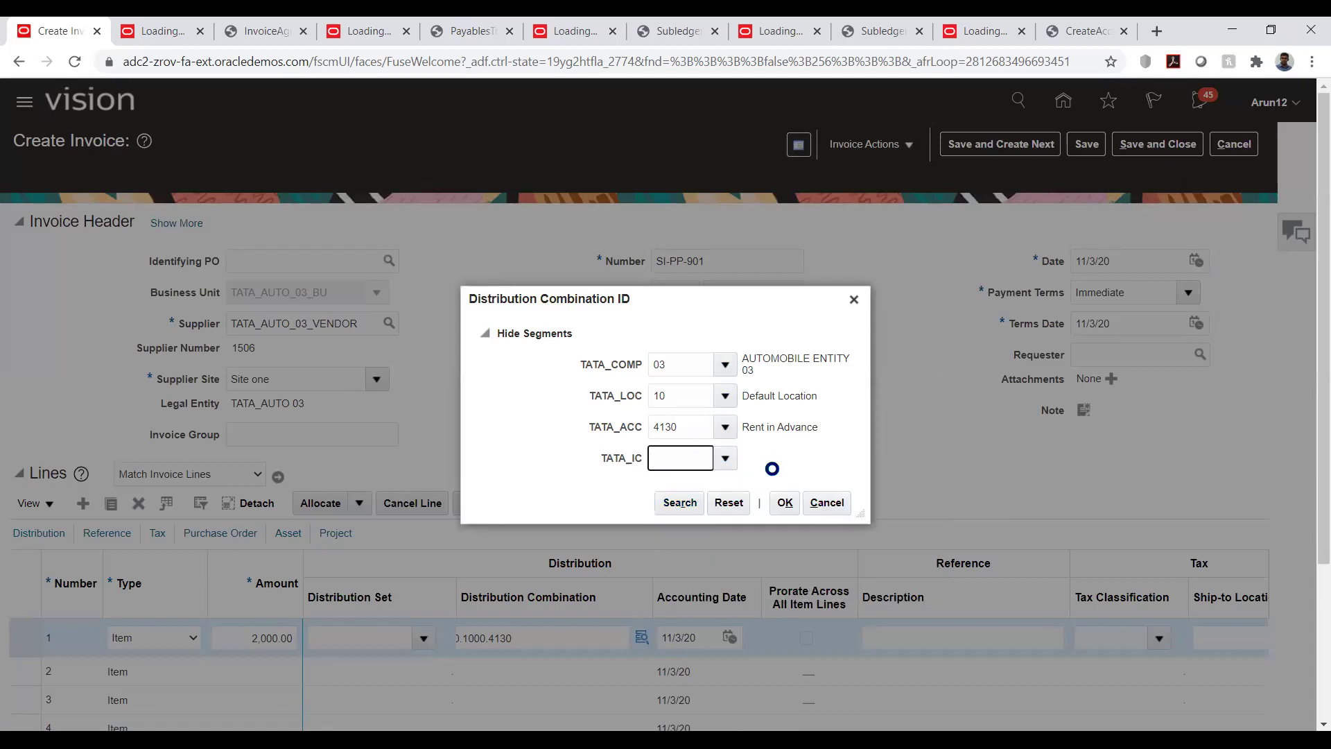
pyautogui.click(784, 501)
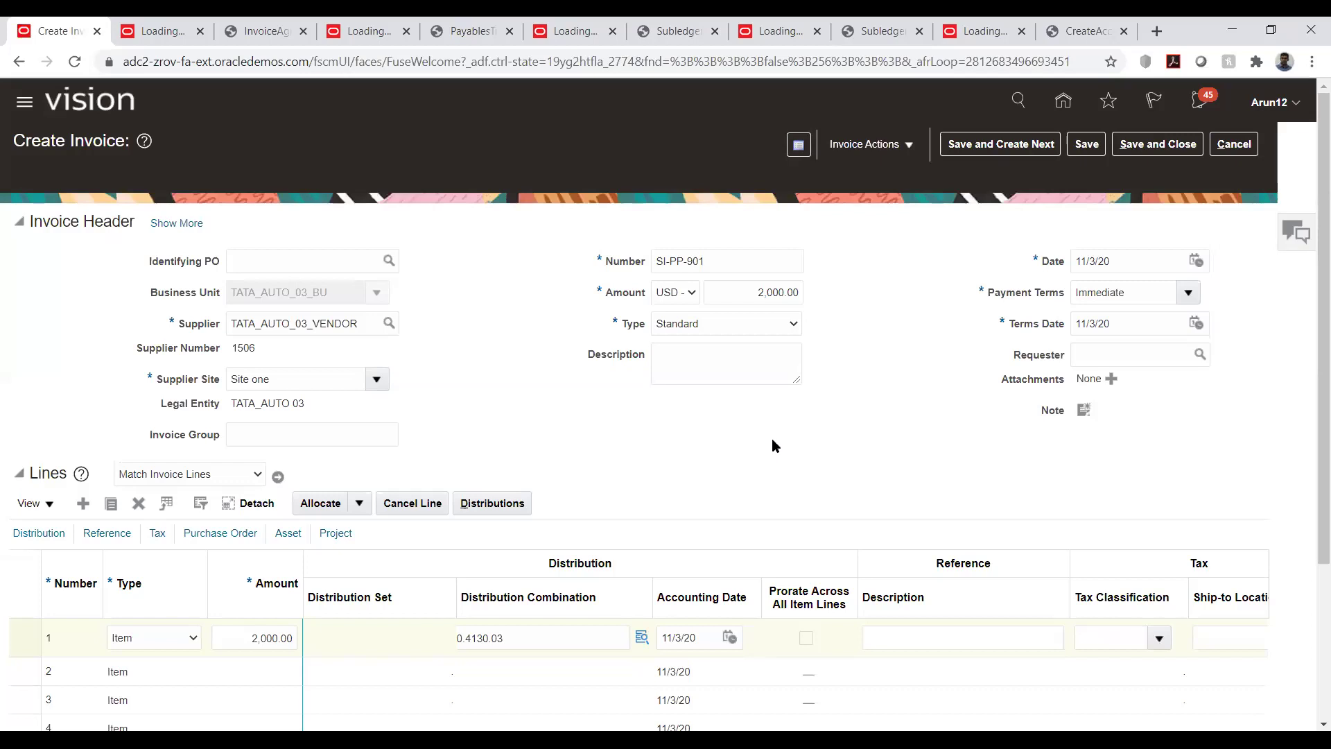
# Save and validate invoice SI-PP-901.
pyautogui.click(1086, 144)
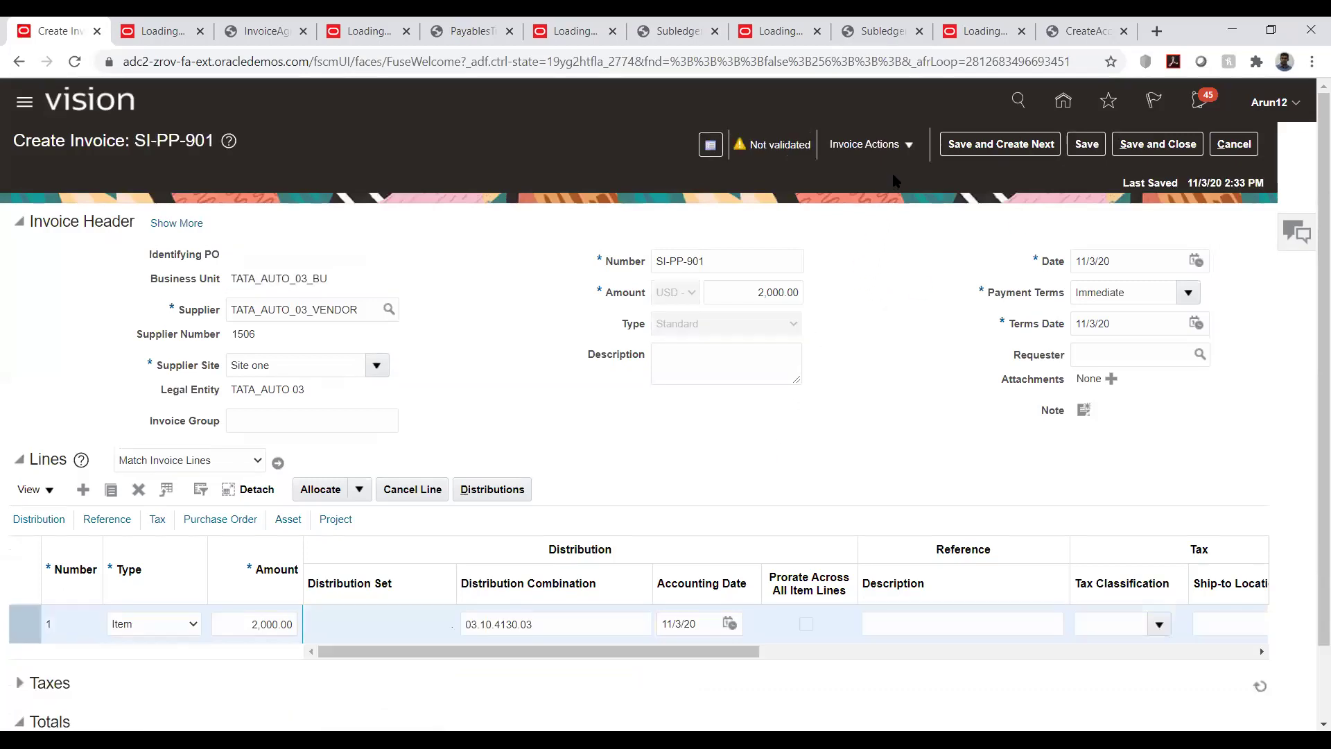
pyautogui.click(896, 148)
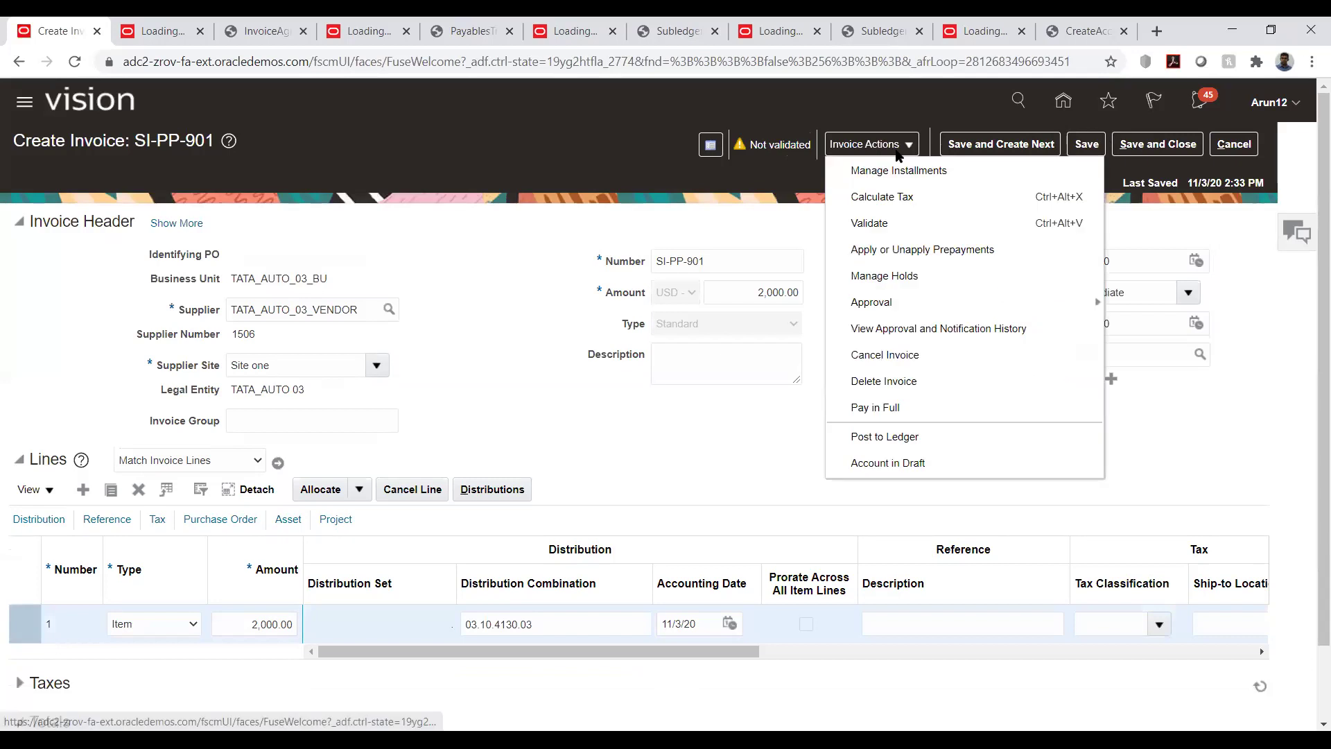
pyautogui.click(881, 225)
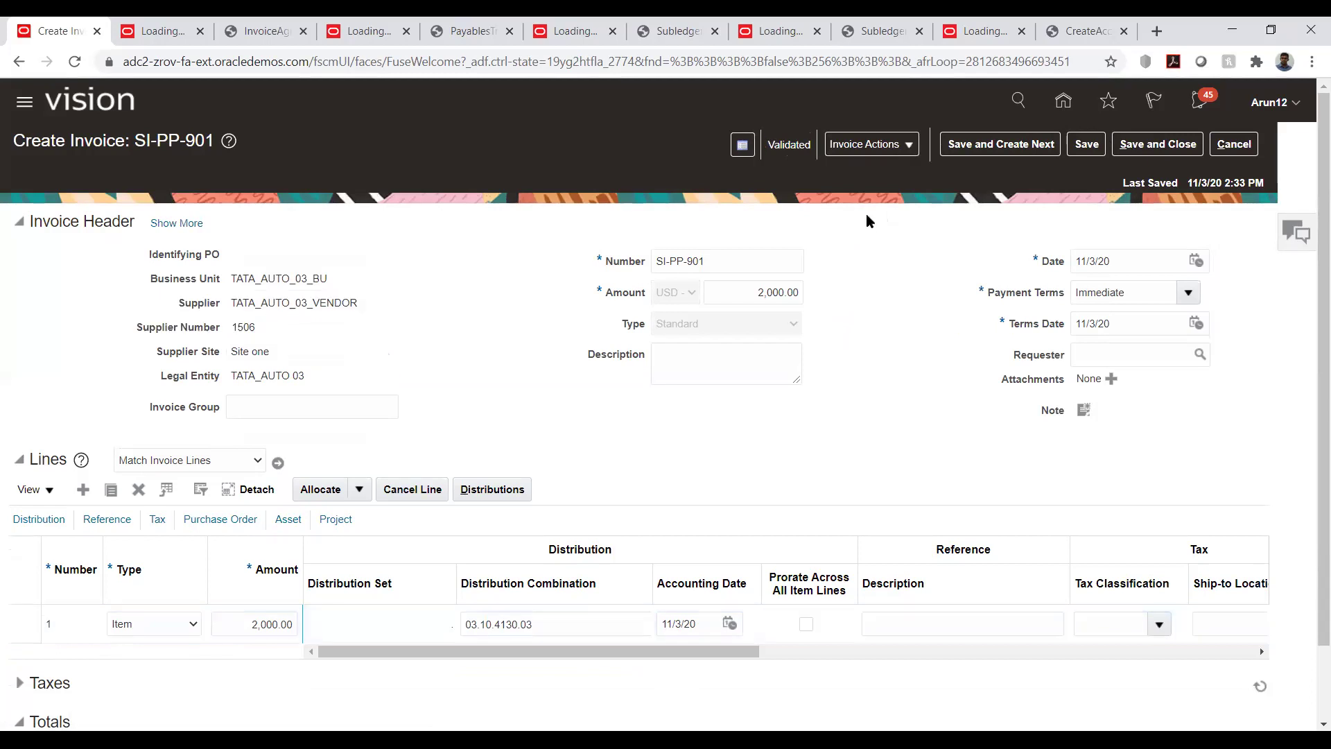
# Try to open Apply or Unapply Prepayments for invoice SI-PP-901, and go back out of the invoice page.
pyautogui.click(905, 143)
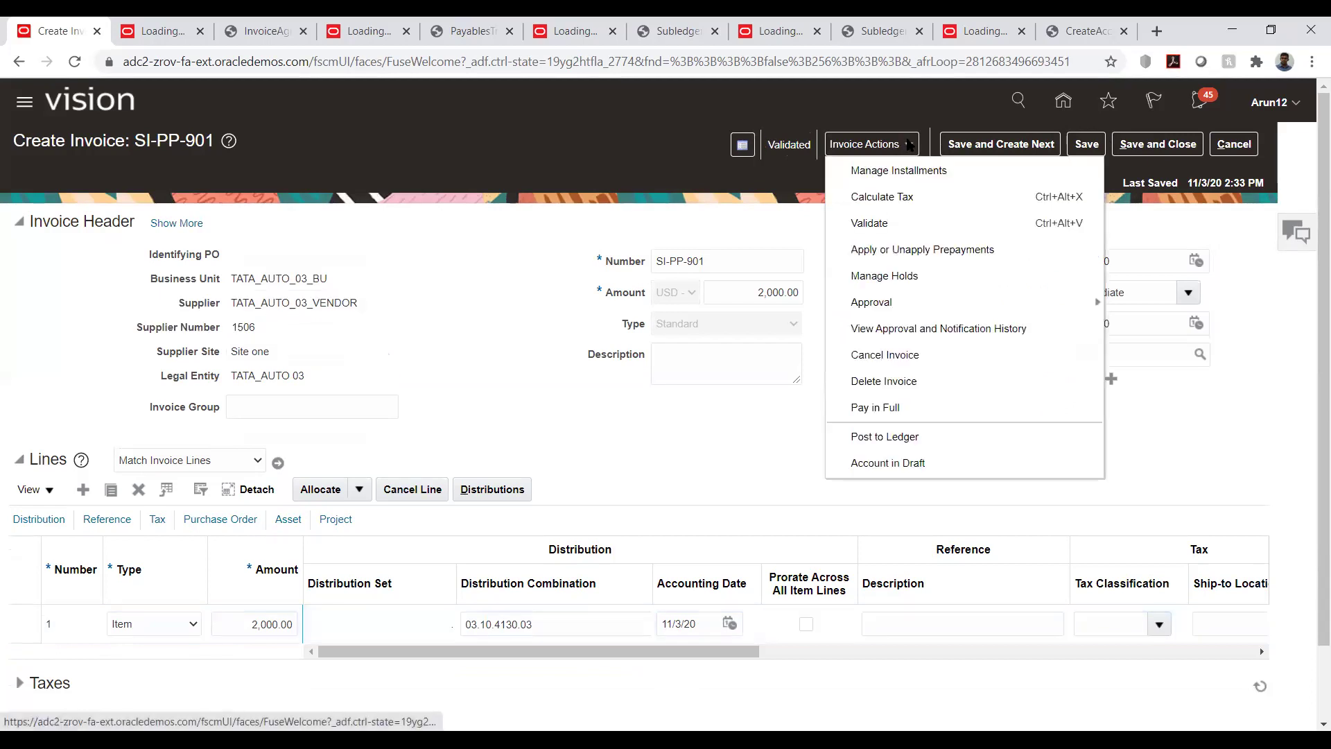
pyautogui.click(922, 251)
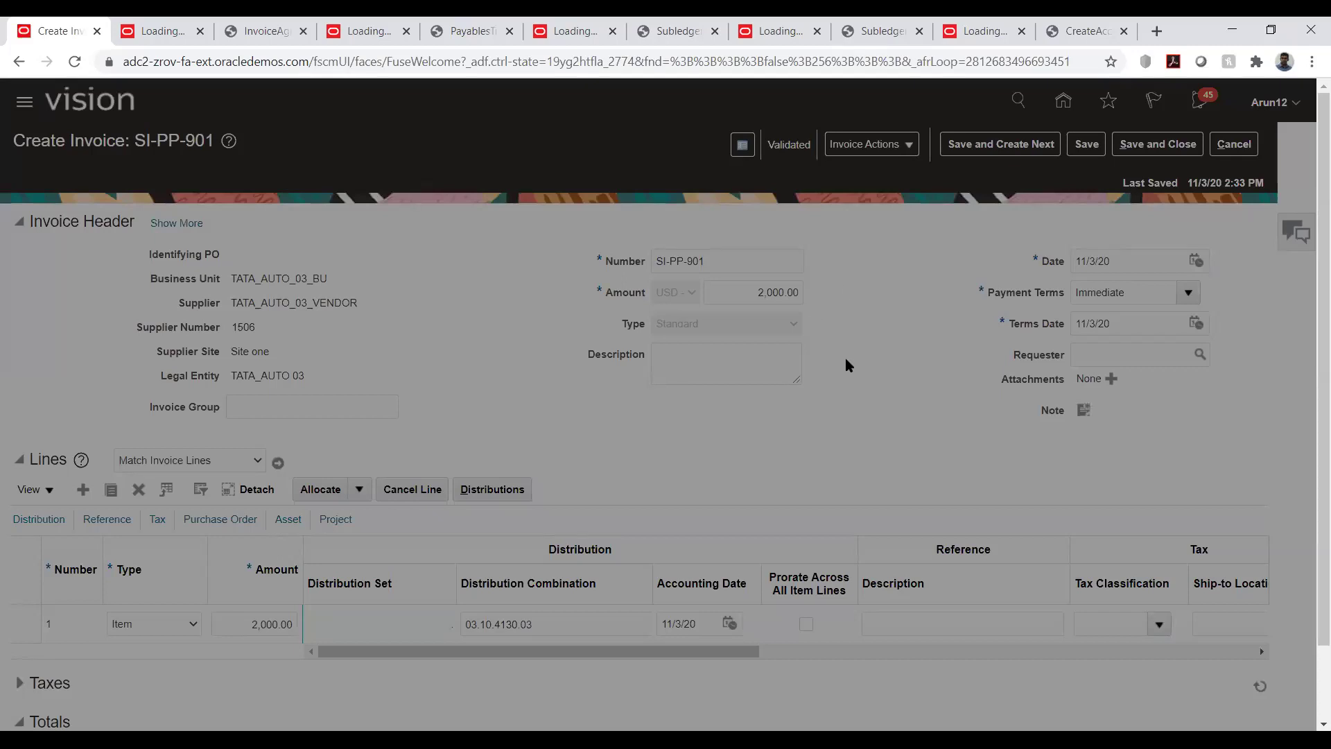
pyautogui.scroll(-1, 900, 334)
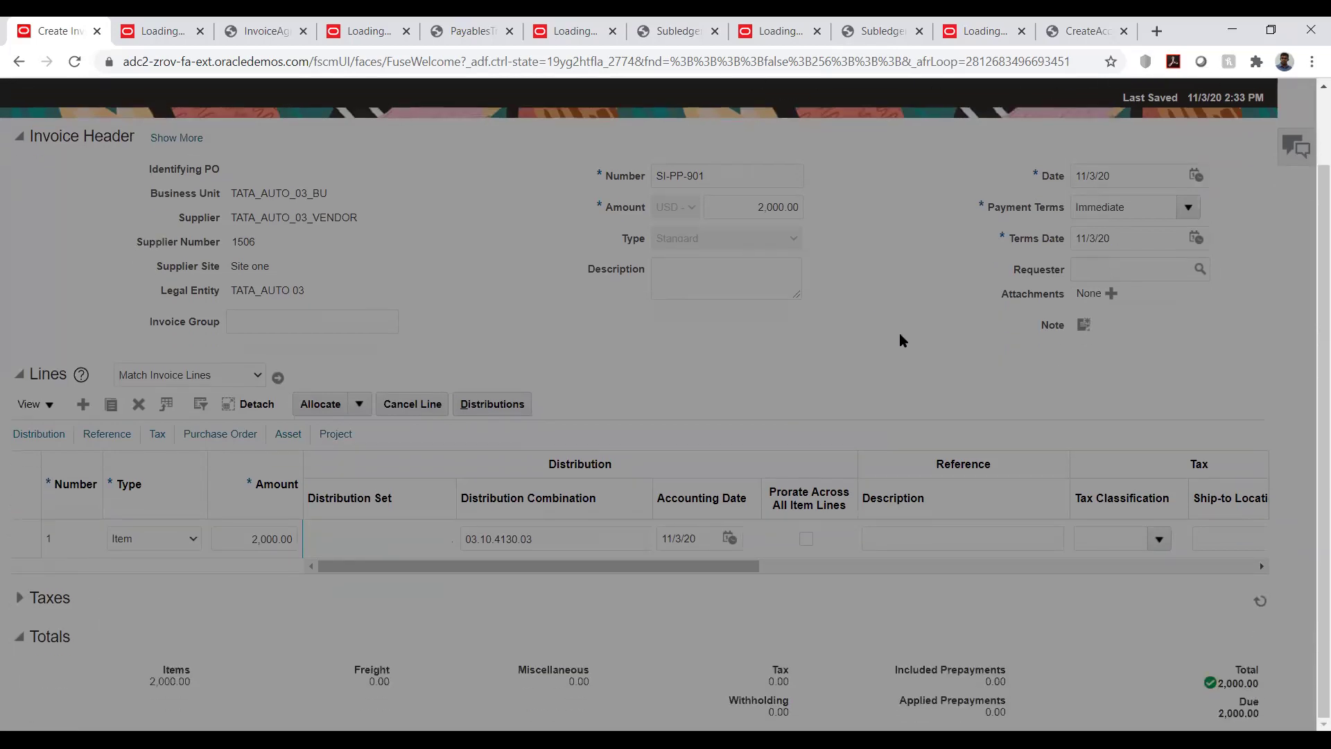
pyautogui.scroll(1, 900, 339)
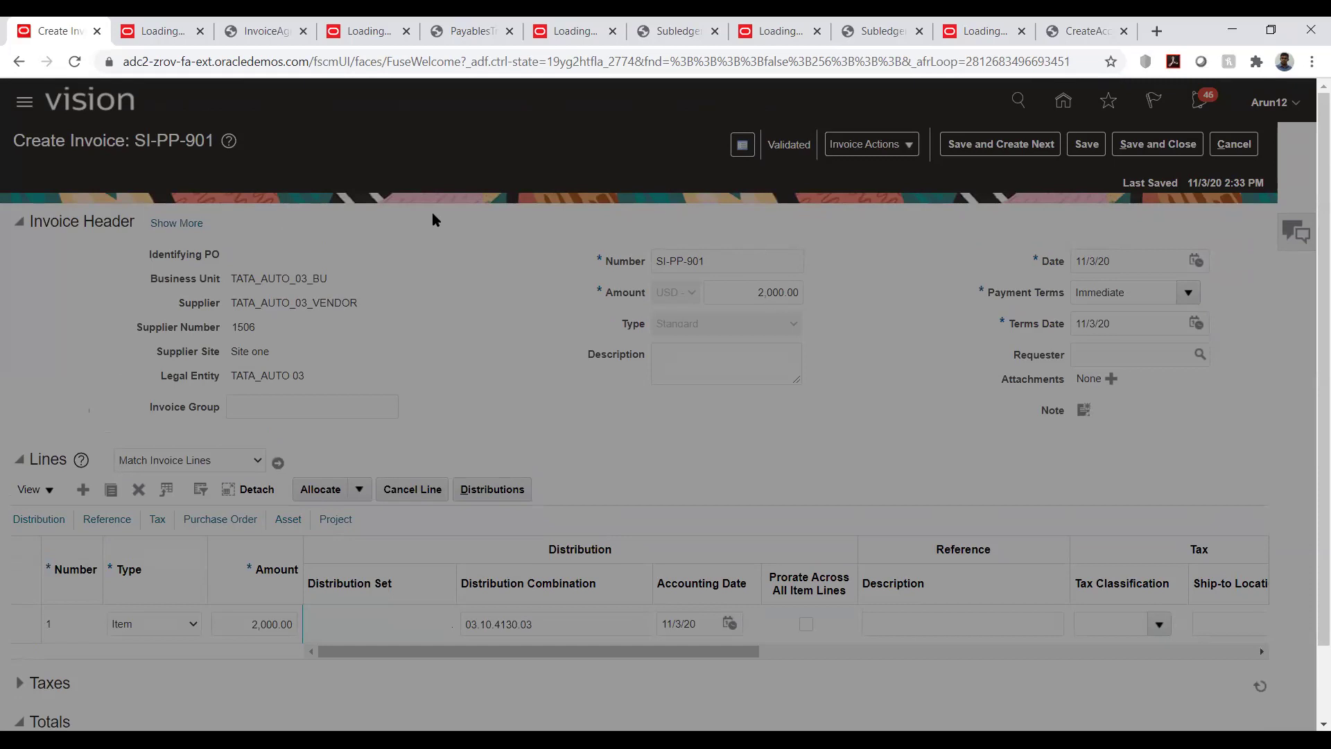
pyautogui.click(14, 63)
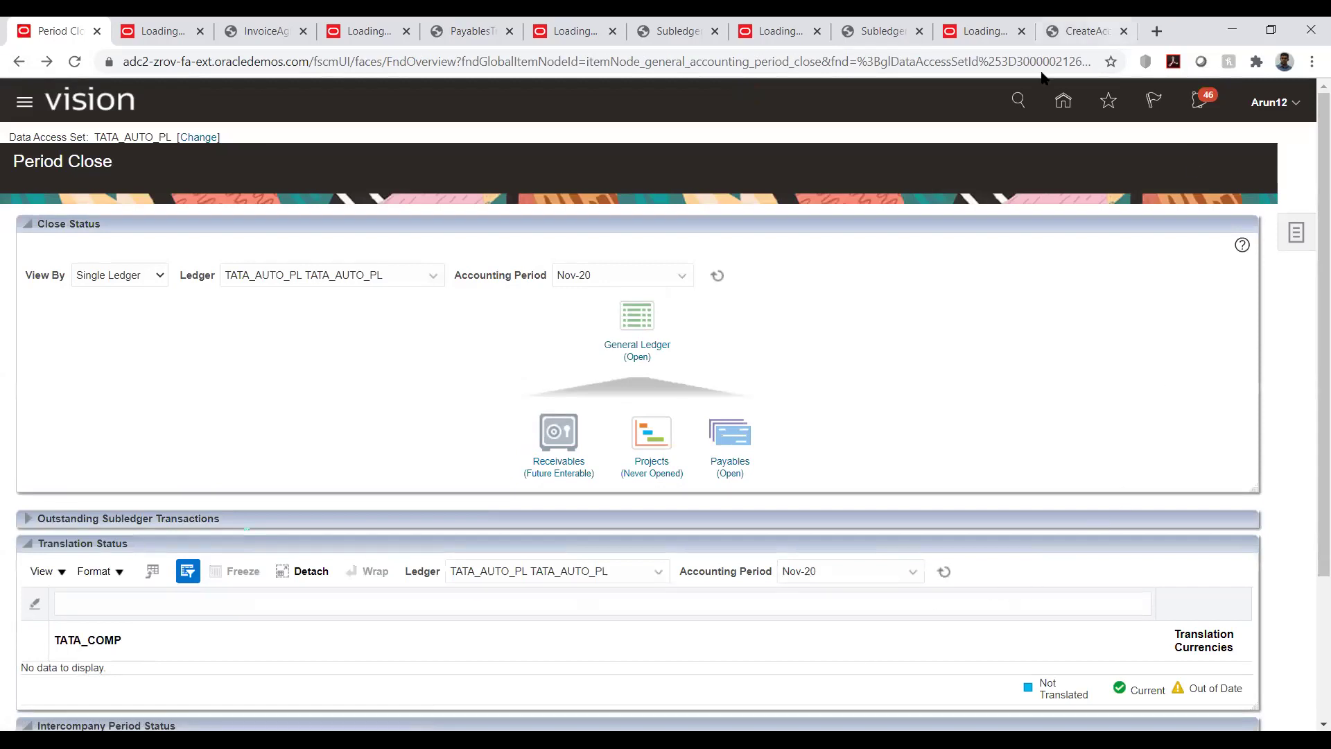
# Return to the Payables Invoices work area, download the Create Recurring Invoices spreadsheet and open it in Excel.
pyautogui.click(1063, 100)
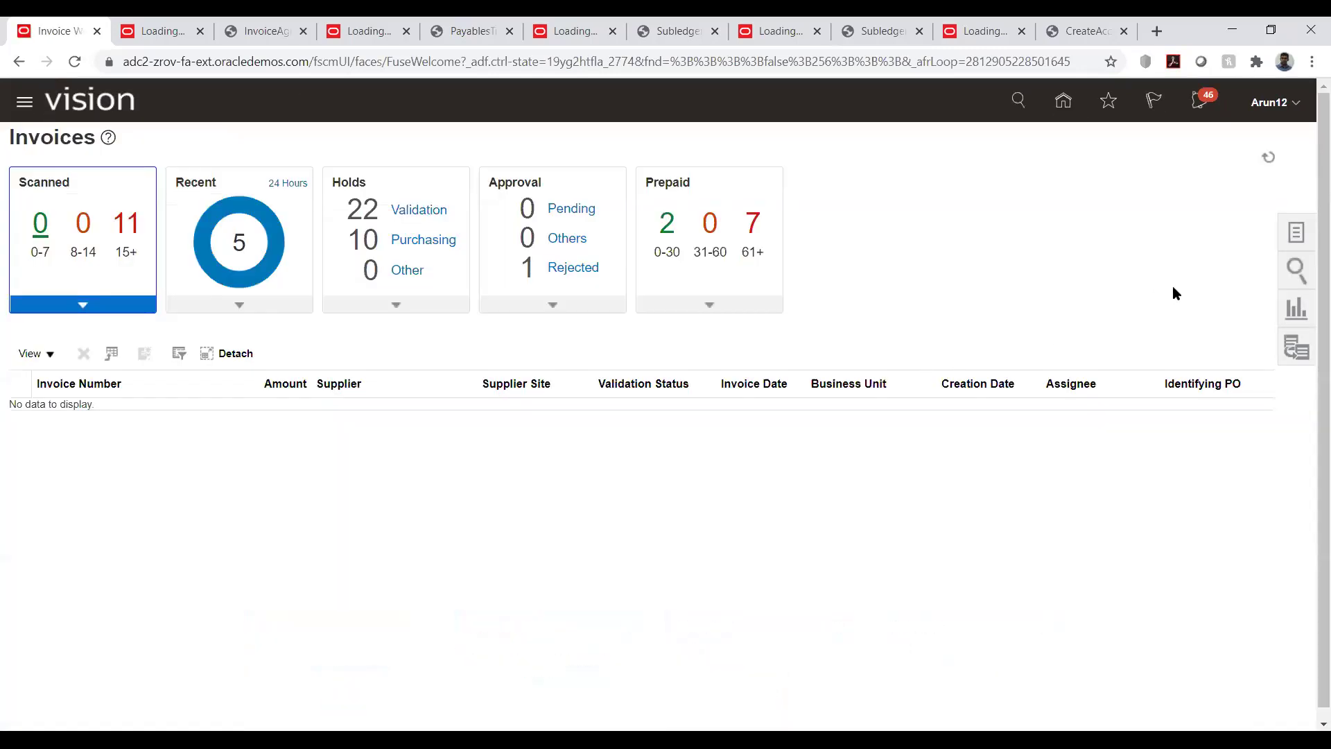
pyautogui.click(1295, 231)
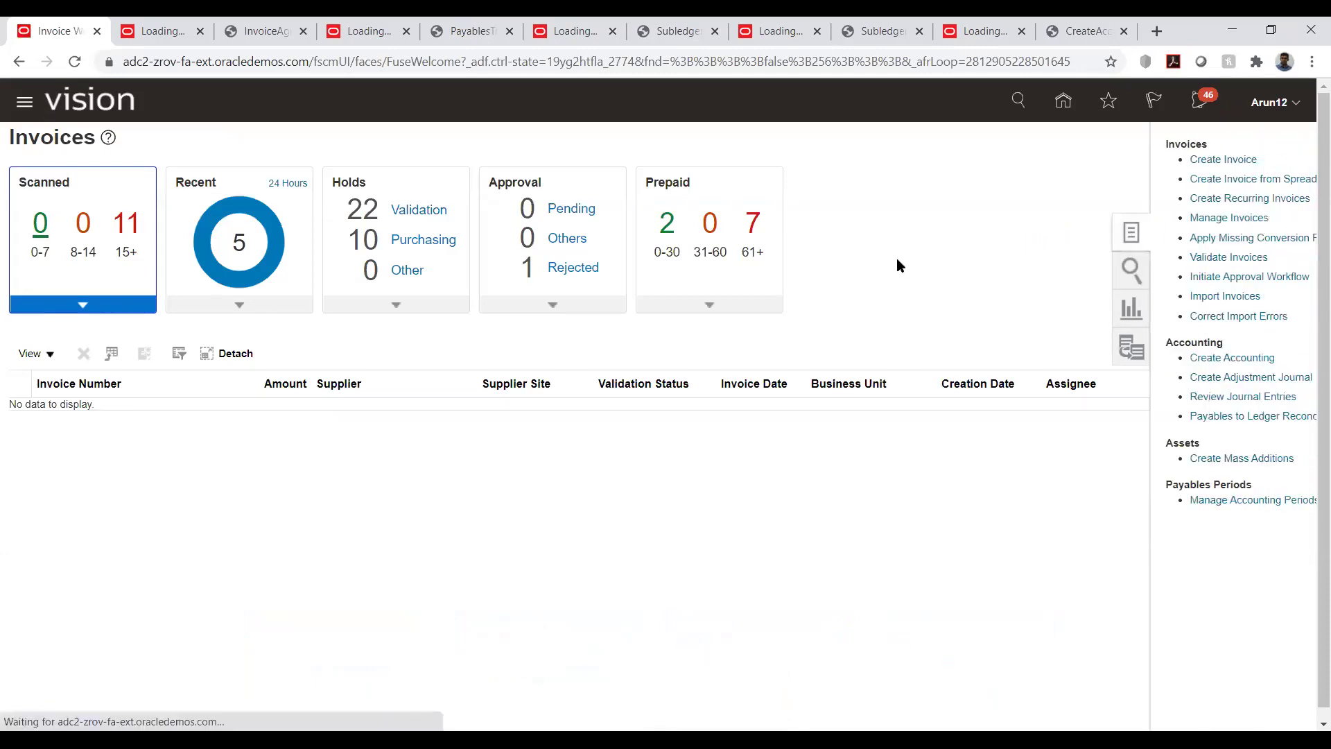
pyautogui.click(1184, 201)
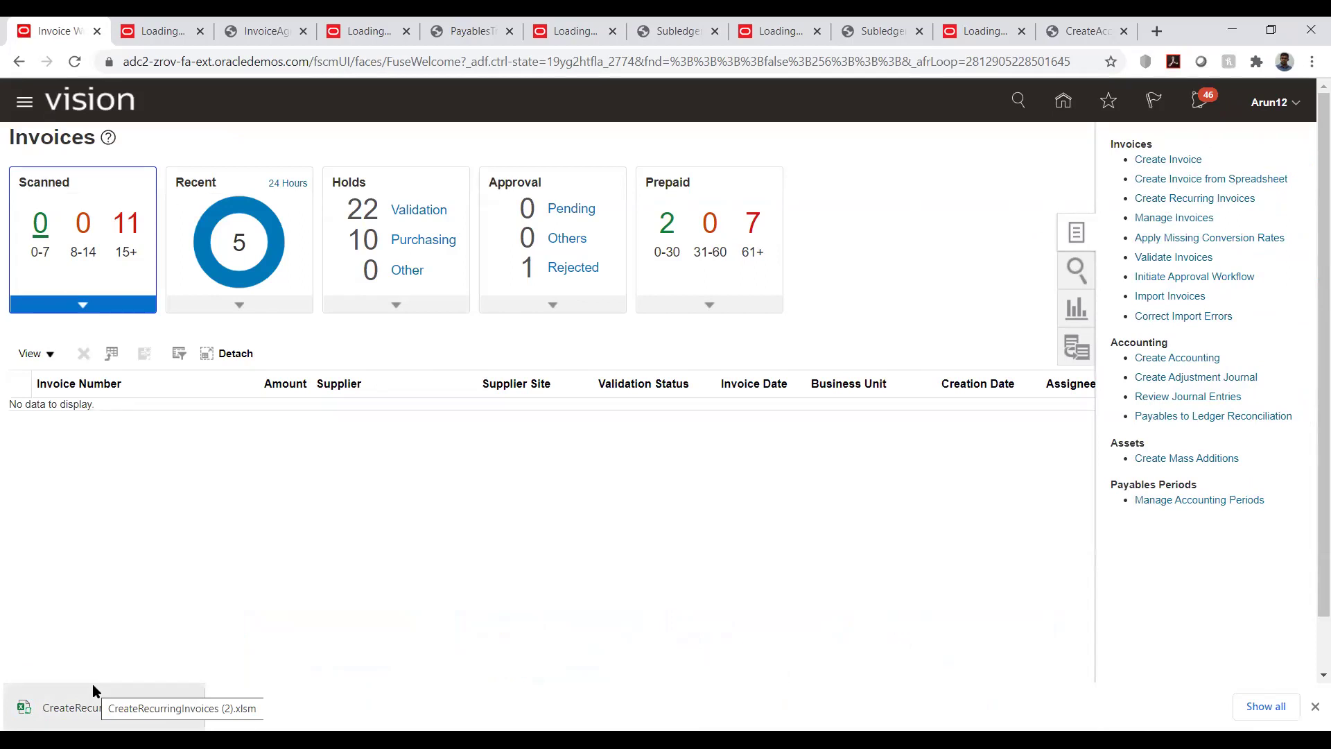
pyautogui.click(105, 704)
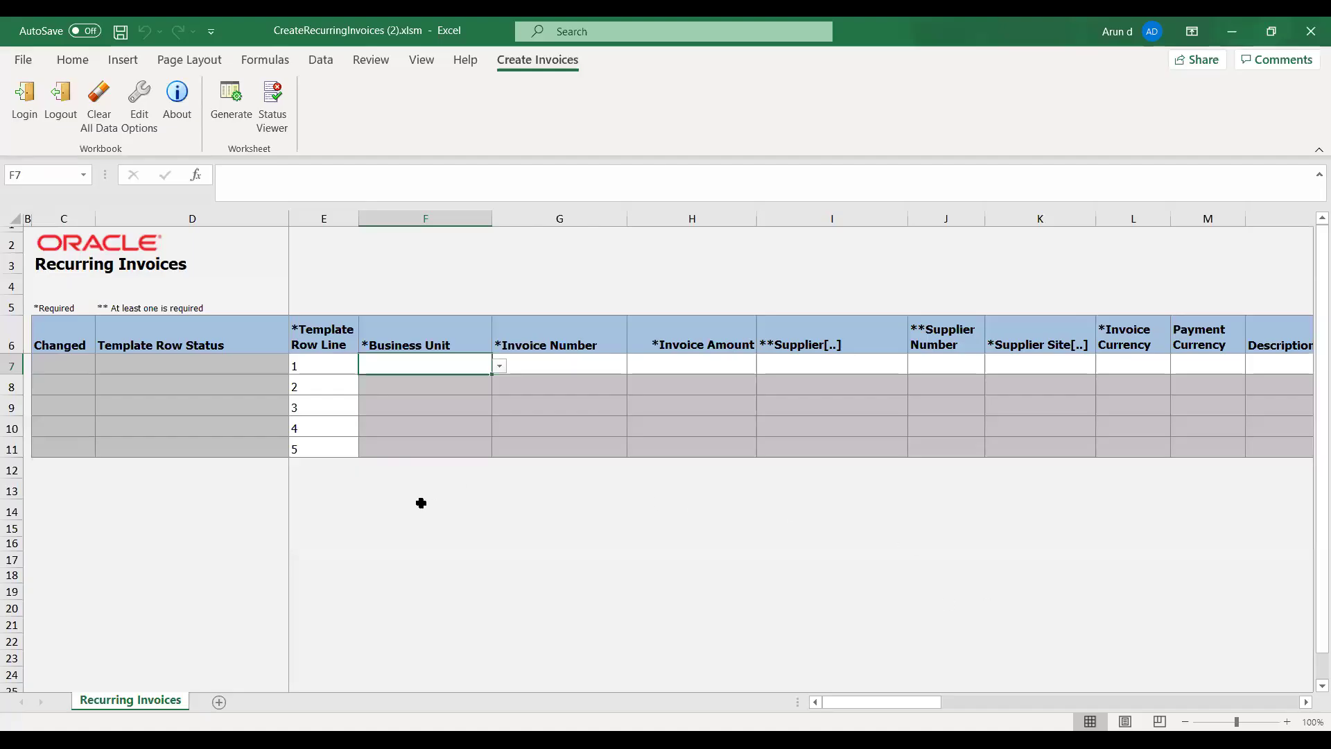
# Set the business unit of template row line 1 to TATA_AUTO_03_BU.
pyautogui.click(378, 575)
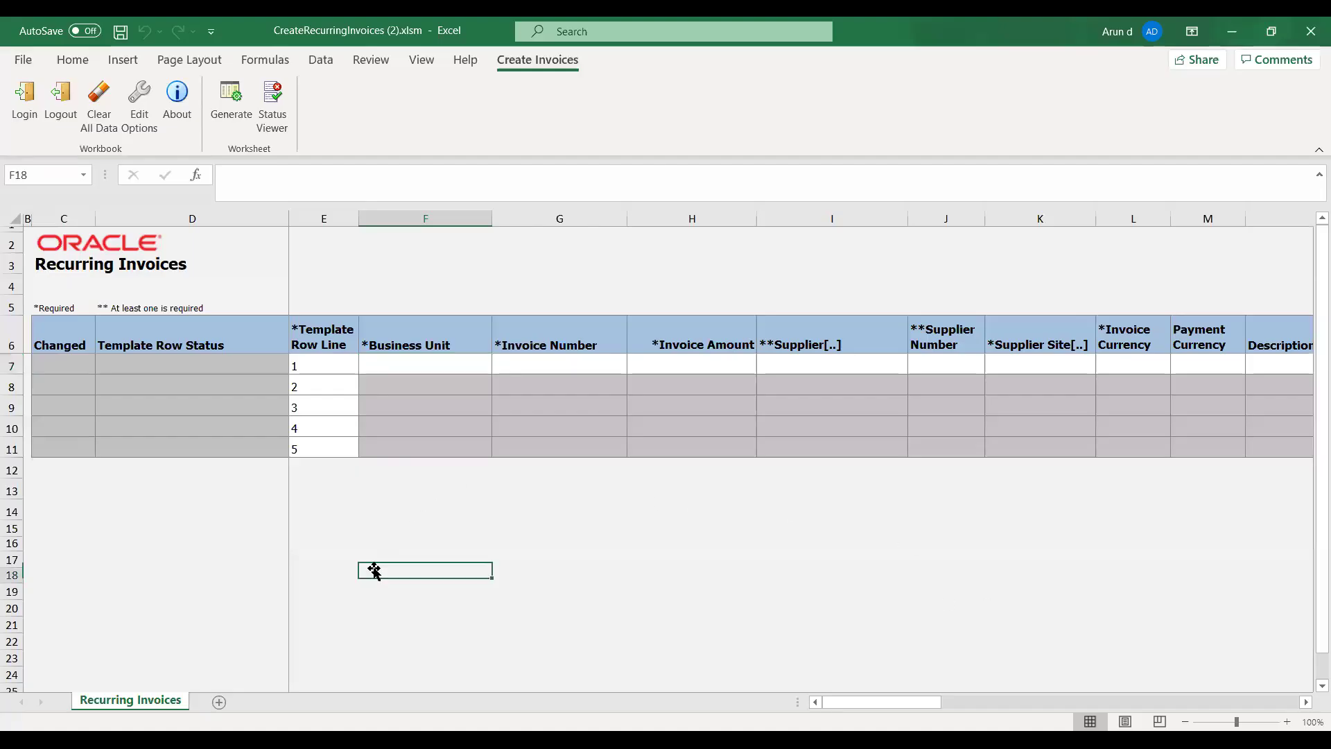
pyautogui.click(430, 364)
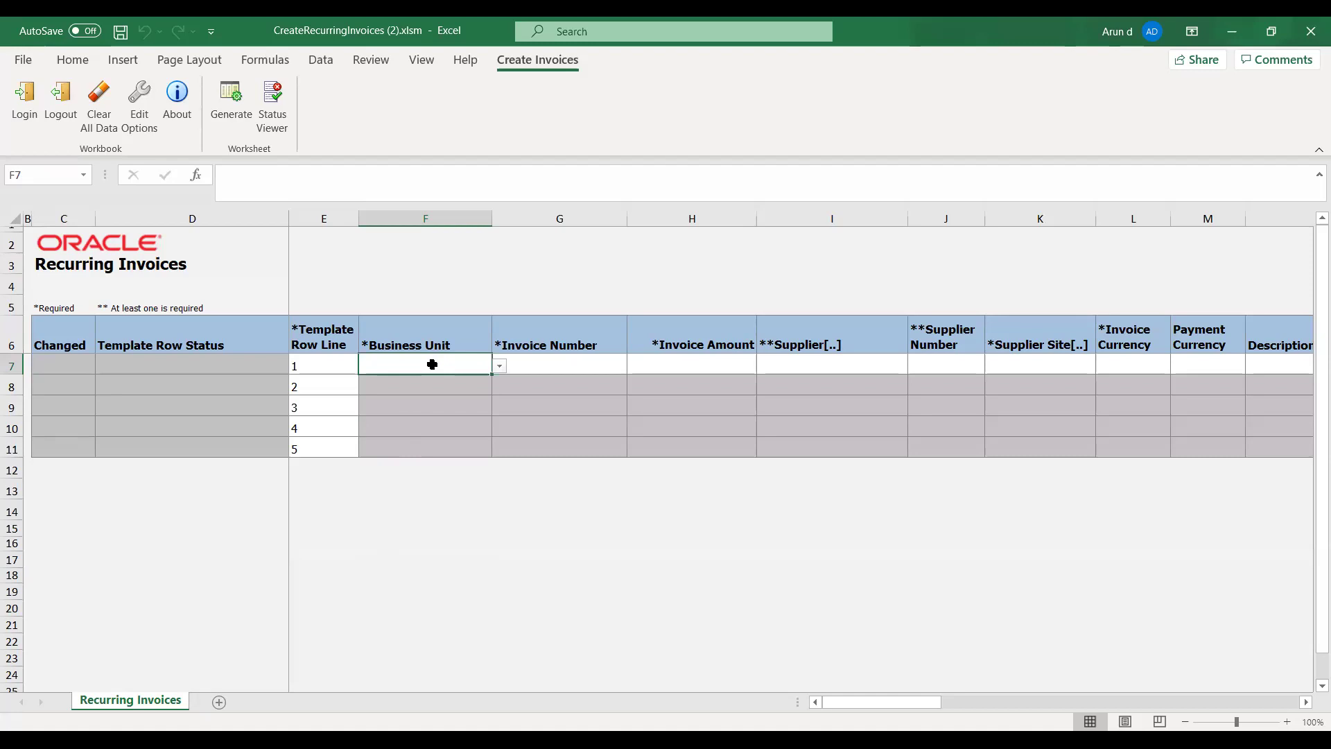
pyautogui.press('Left')
pyautogui.press('Right')
pyautogui.click(500, 366)
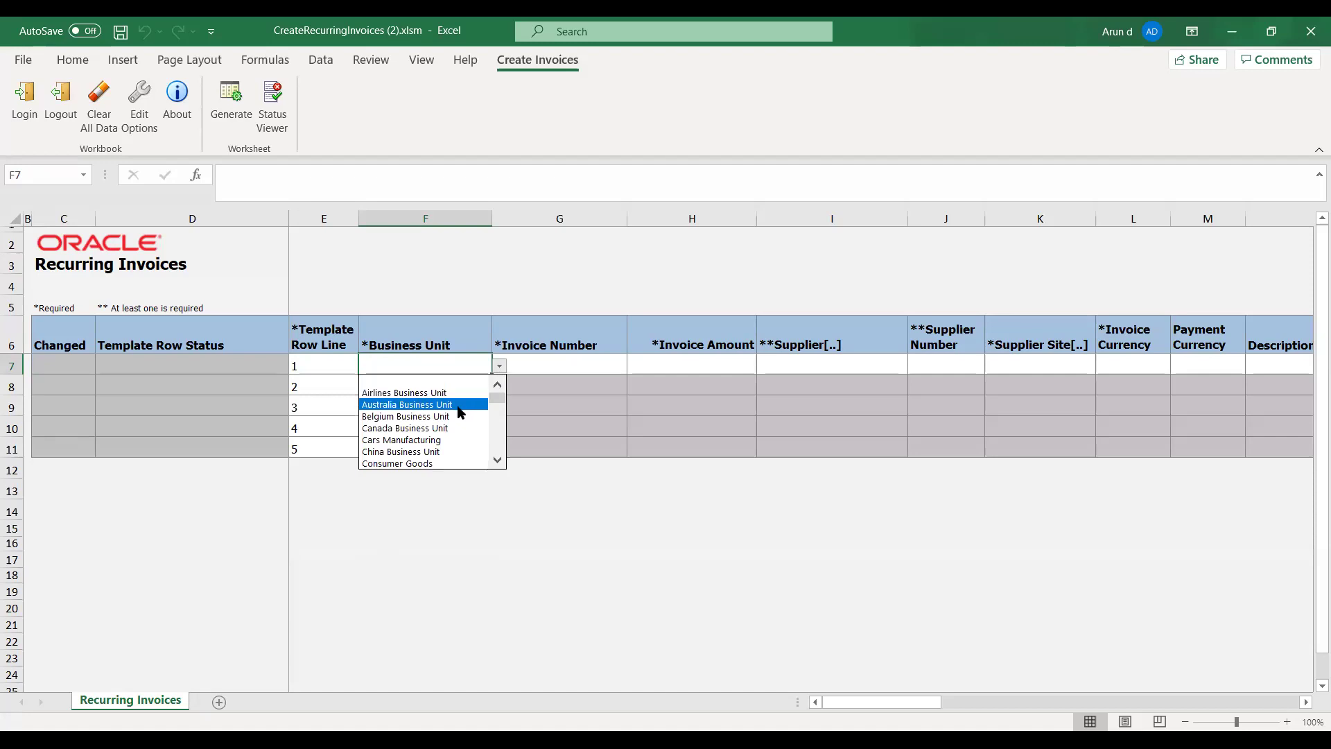
pyautogui.moveTo(493, 413); pyautogui.dragTo(497, 448)
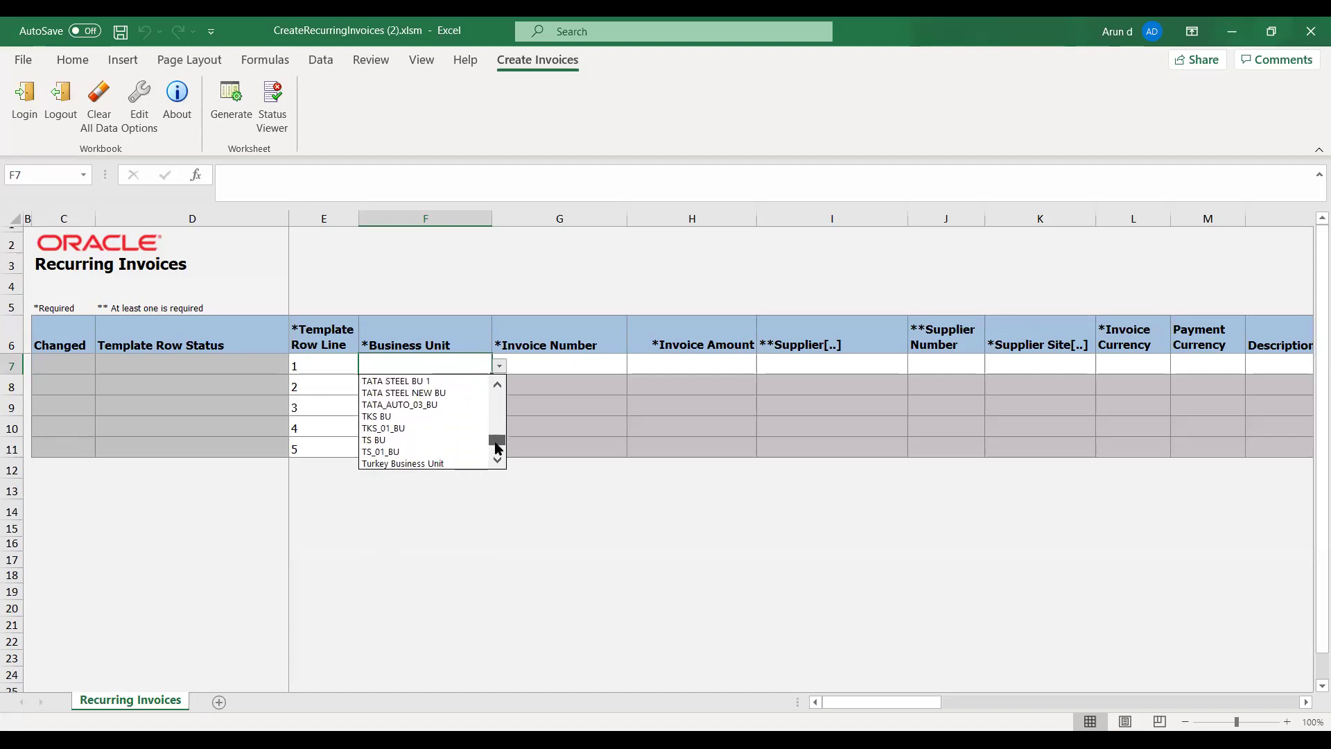
pyautogui.click(437, 404)
# Enter invoice number RI-100 and an invoice amount of 10,000 for template row line 1.
pyautogui.click(541, 365)
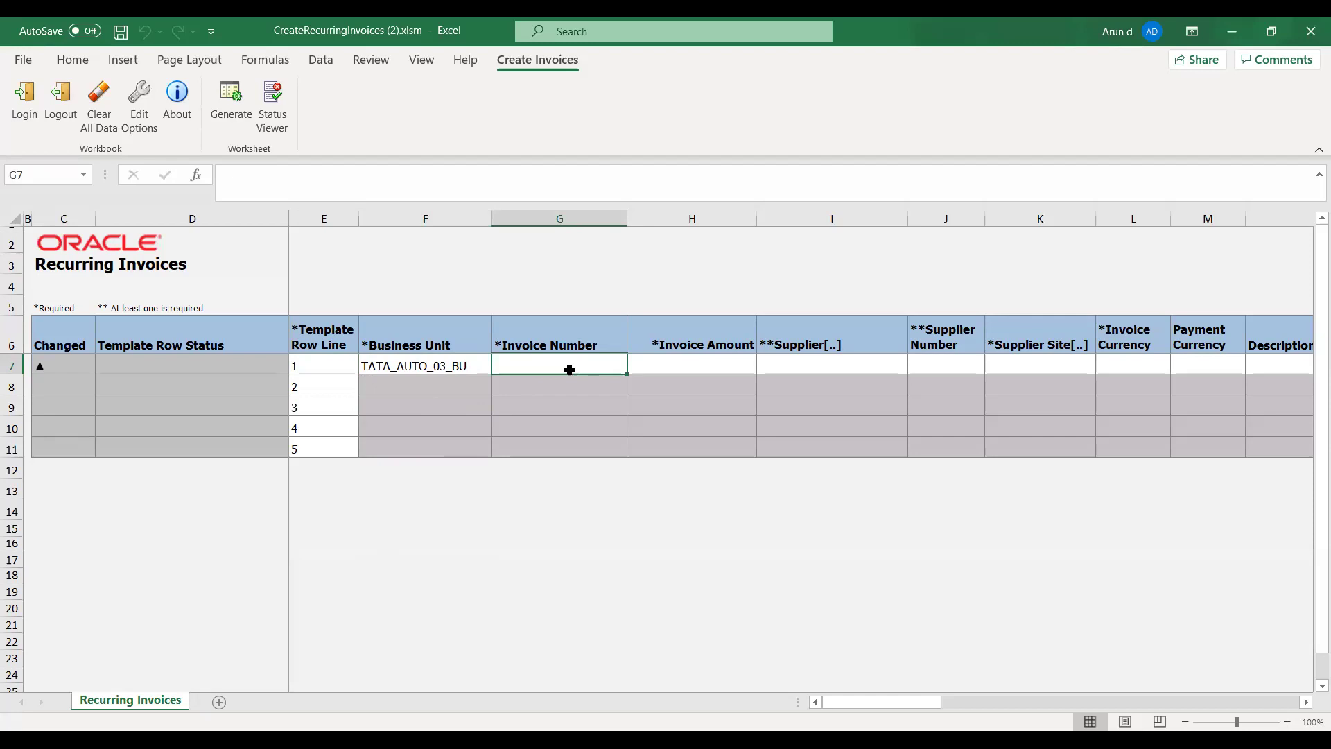
pyautogui.write('RI')
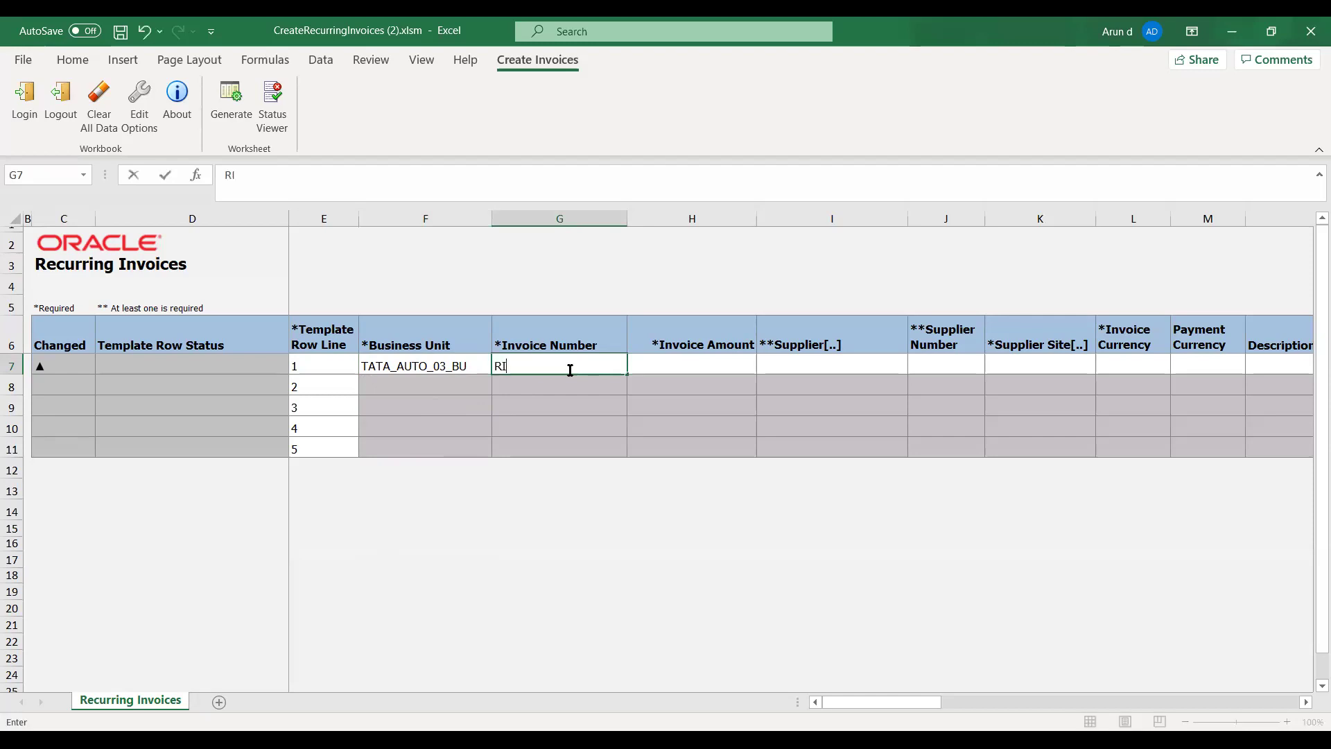
pyautogui.write('-100')
pyautogui.press('Tab')
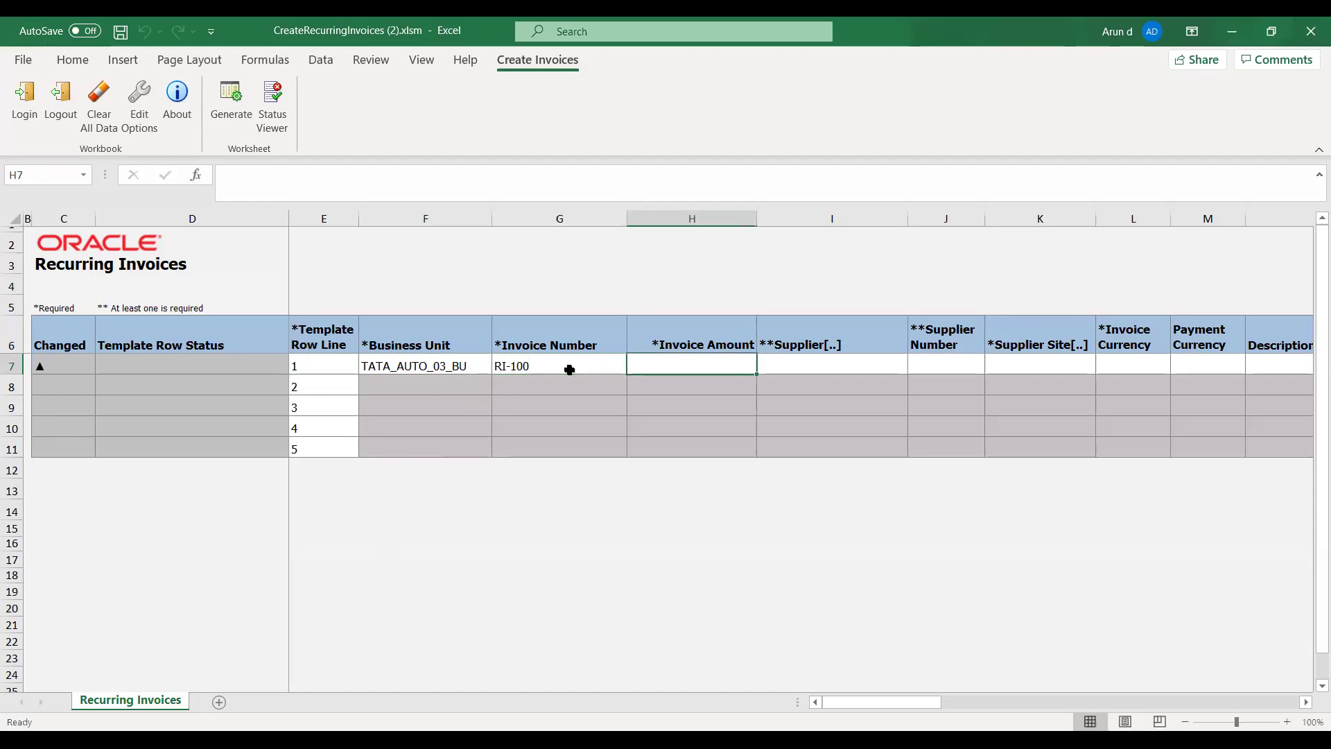
pyautogui.write('10,0')
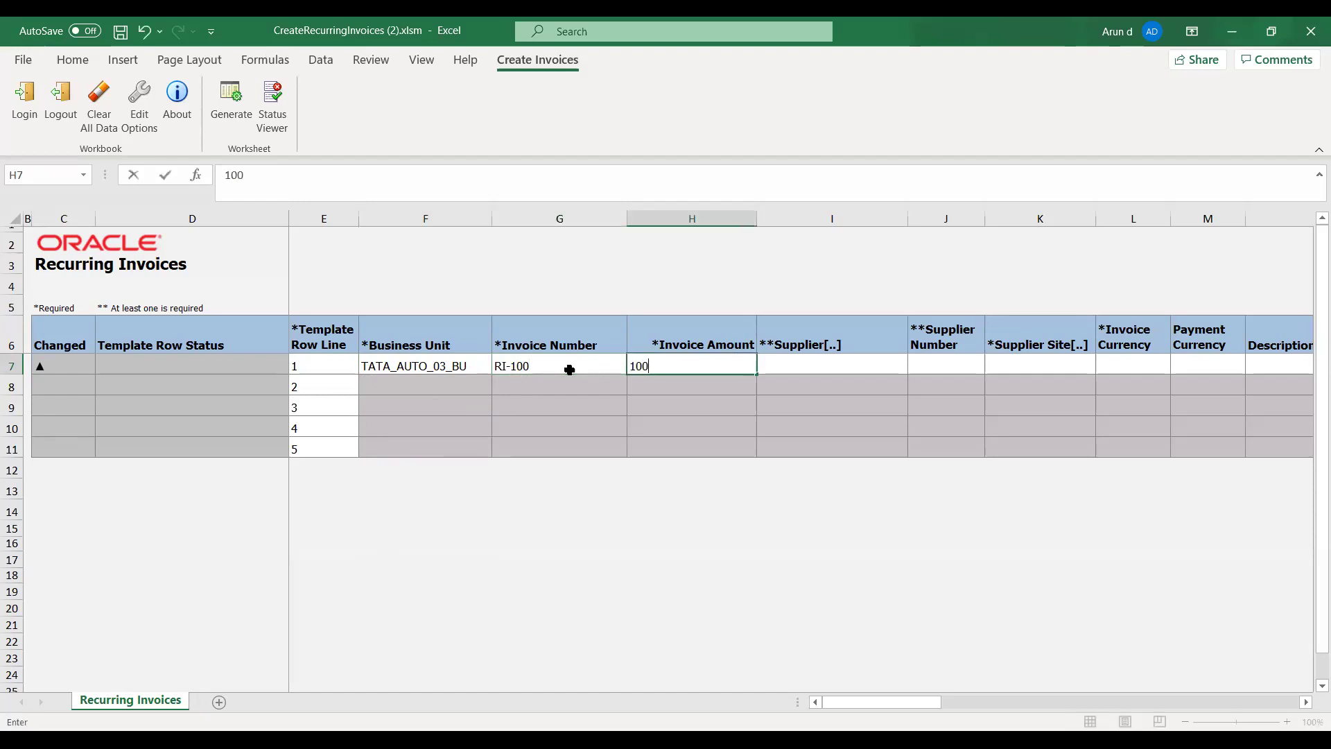
pyautogui.write('00')
pyautogui.press('Tab')
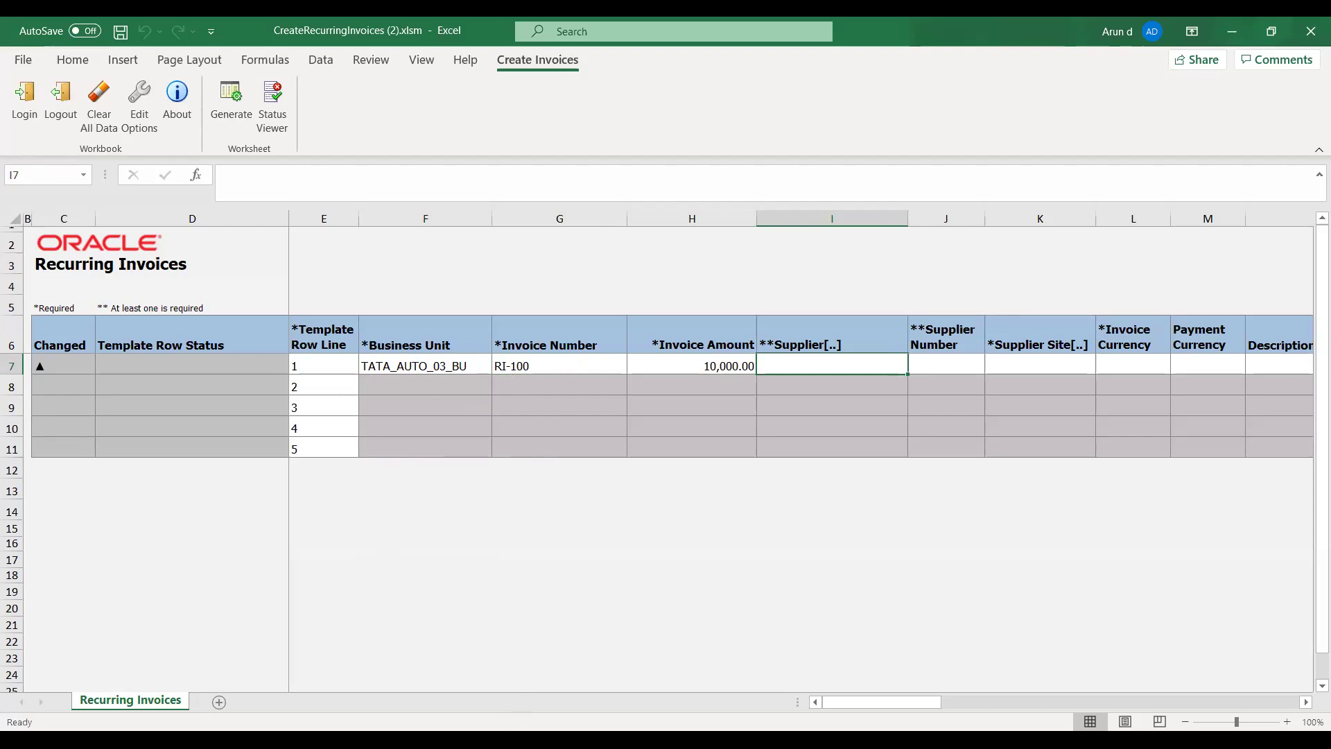
# Set line 1's supplier to TATA_AUTO_03_VENDOR and its supplier site to Site one, leaving the supplier number blank.
pyautogui.hotkey('alt', 'Tab')
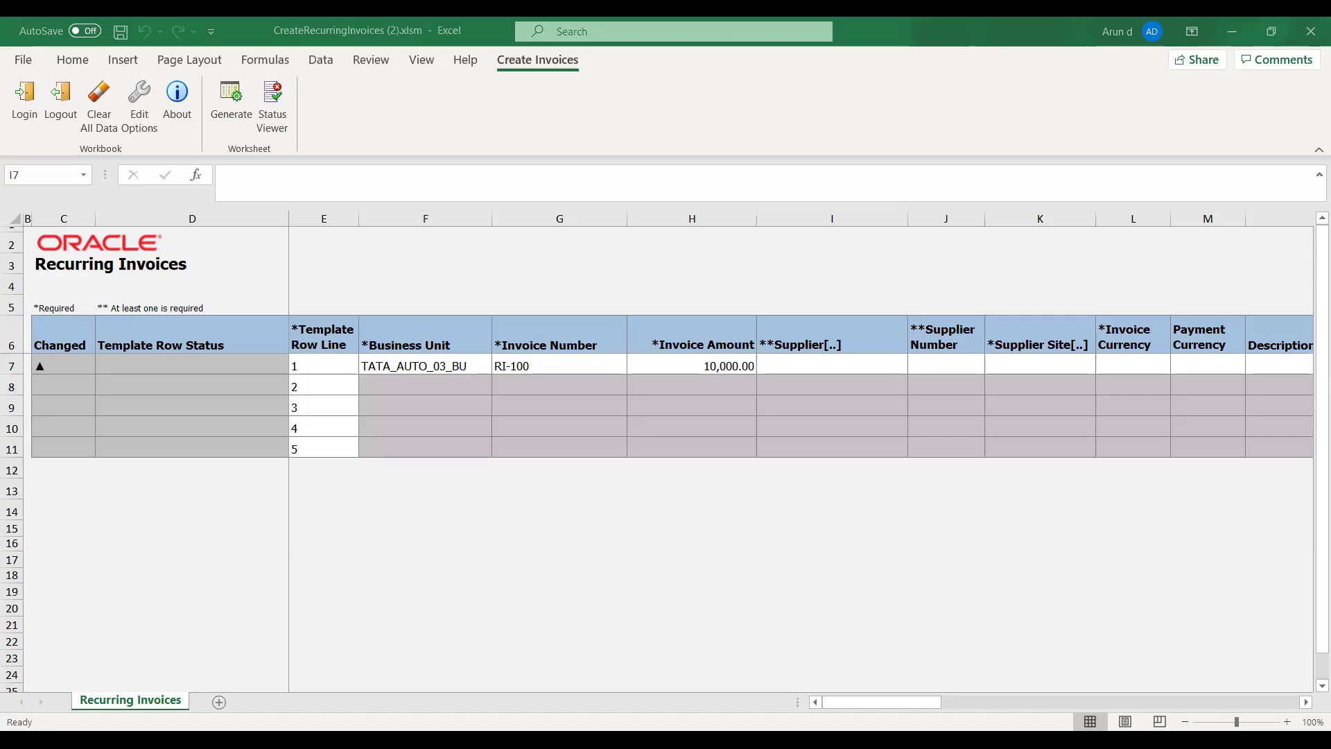
pyautogui.click(379, 167)
pyautogui.write('TATA_AUTO_03_VENDOR')
pyautogui.press('Tab')
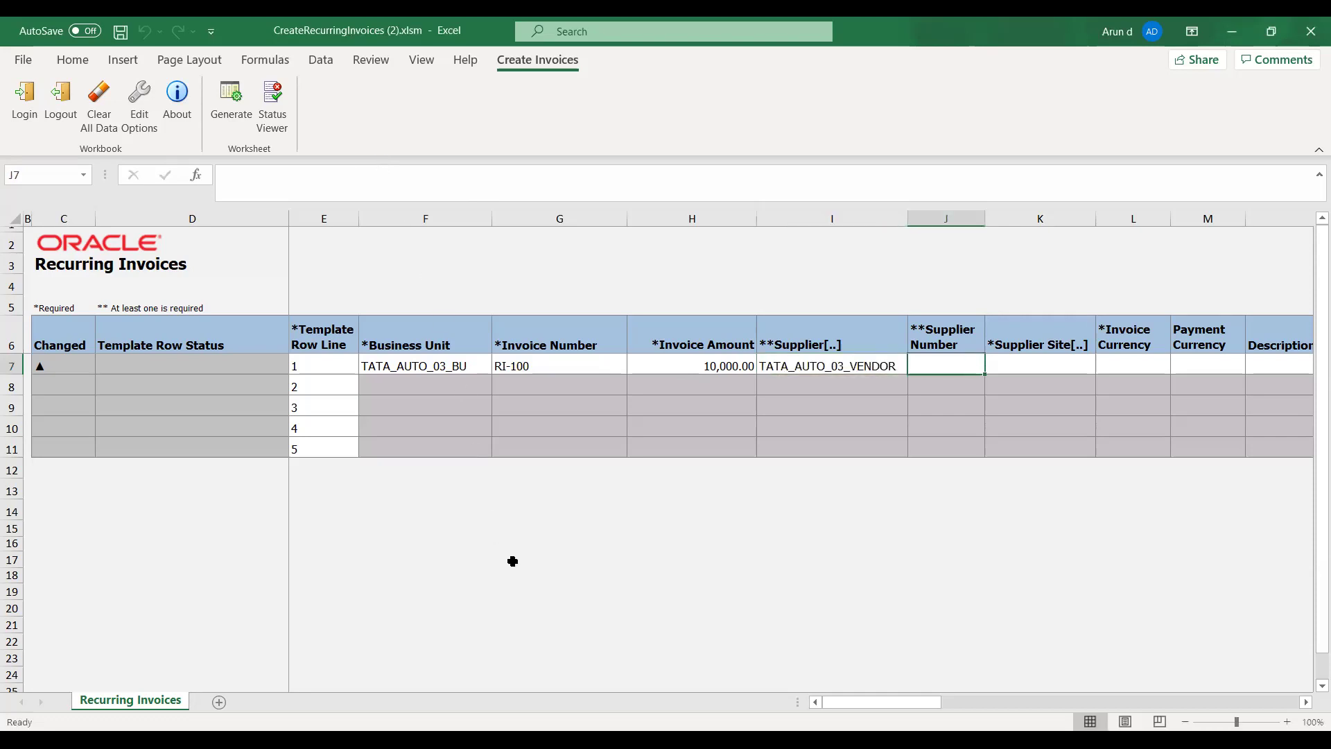
pyautogui.hotkey('alt', 'Tab')
pyautogui.click(1007, 362)
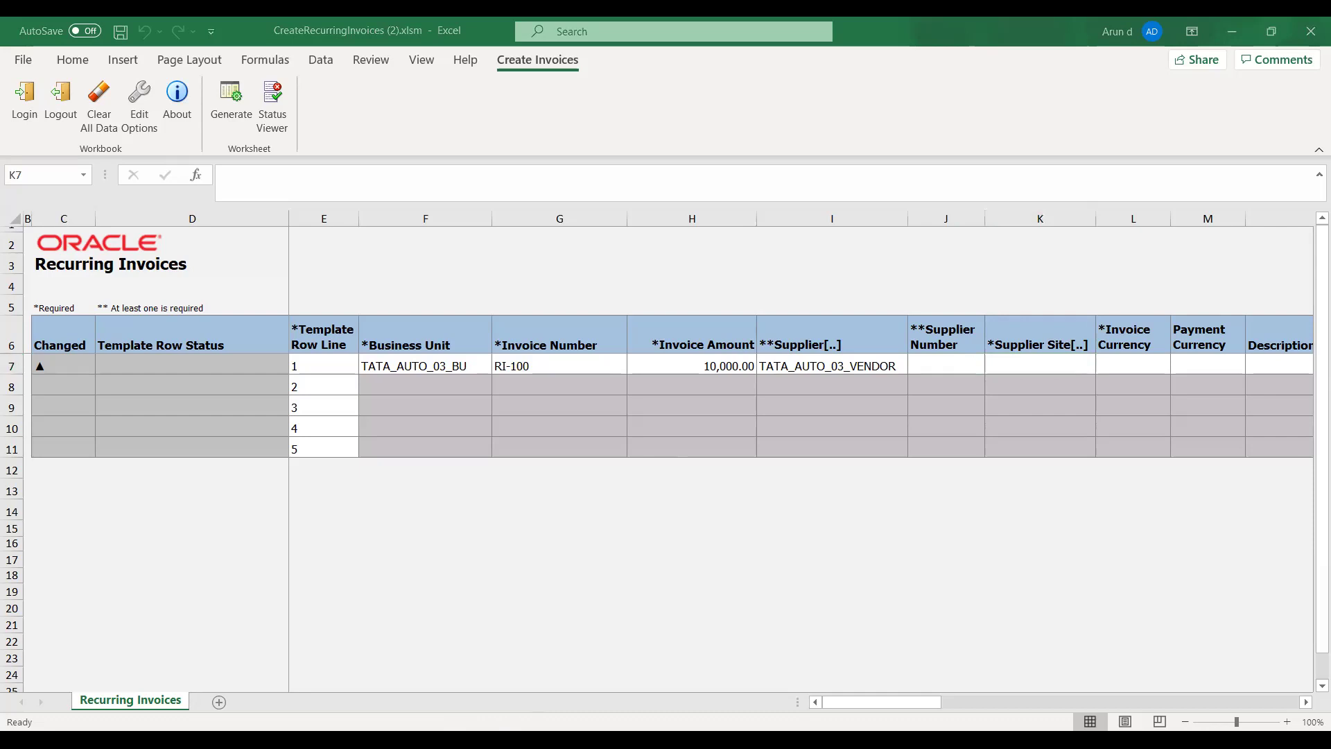
pyautogui.click(669, 171)
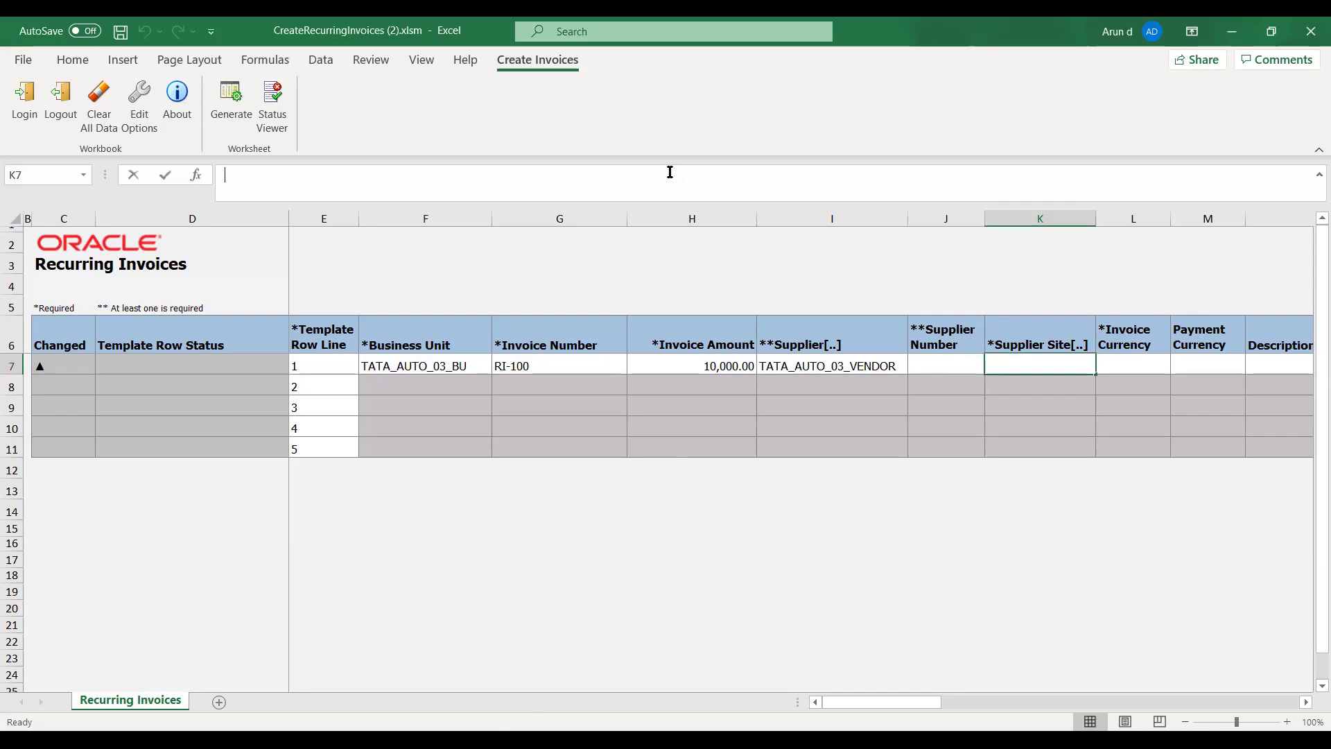
pyautogui.write('Site one')
pyautogui.press('Tab')
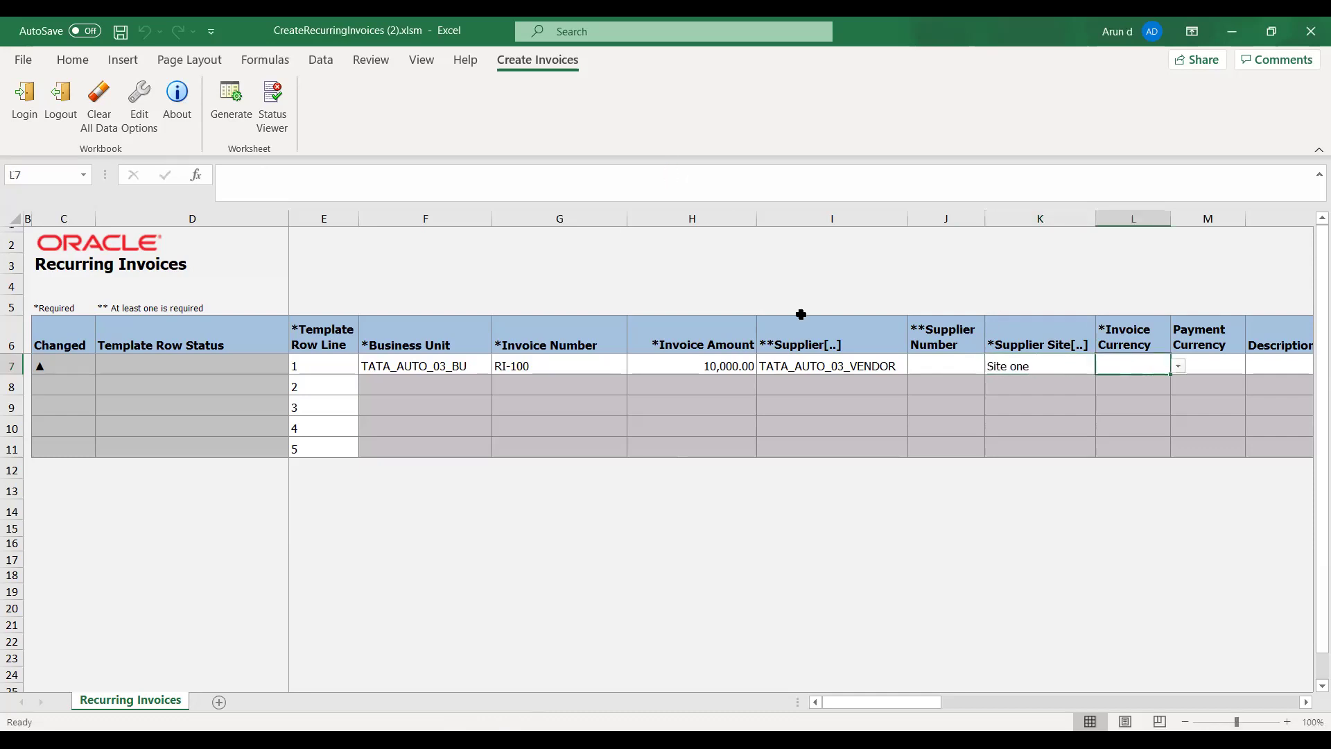
# Set line 1's invoice currency to USD.
pyautogui.click(1178, 367)
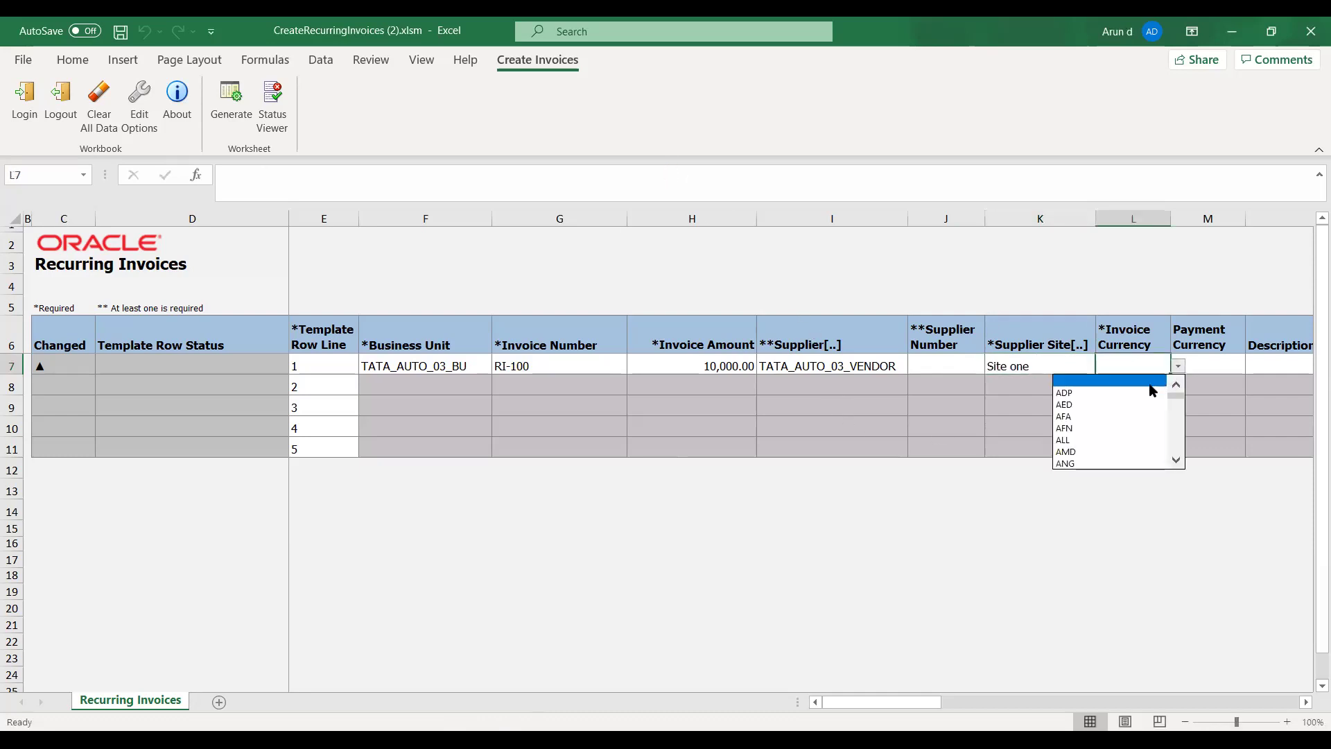
pyautogui.moveTo(1175, 395); pyautogui.dragTo(1174, 450)
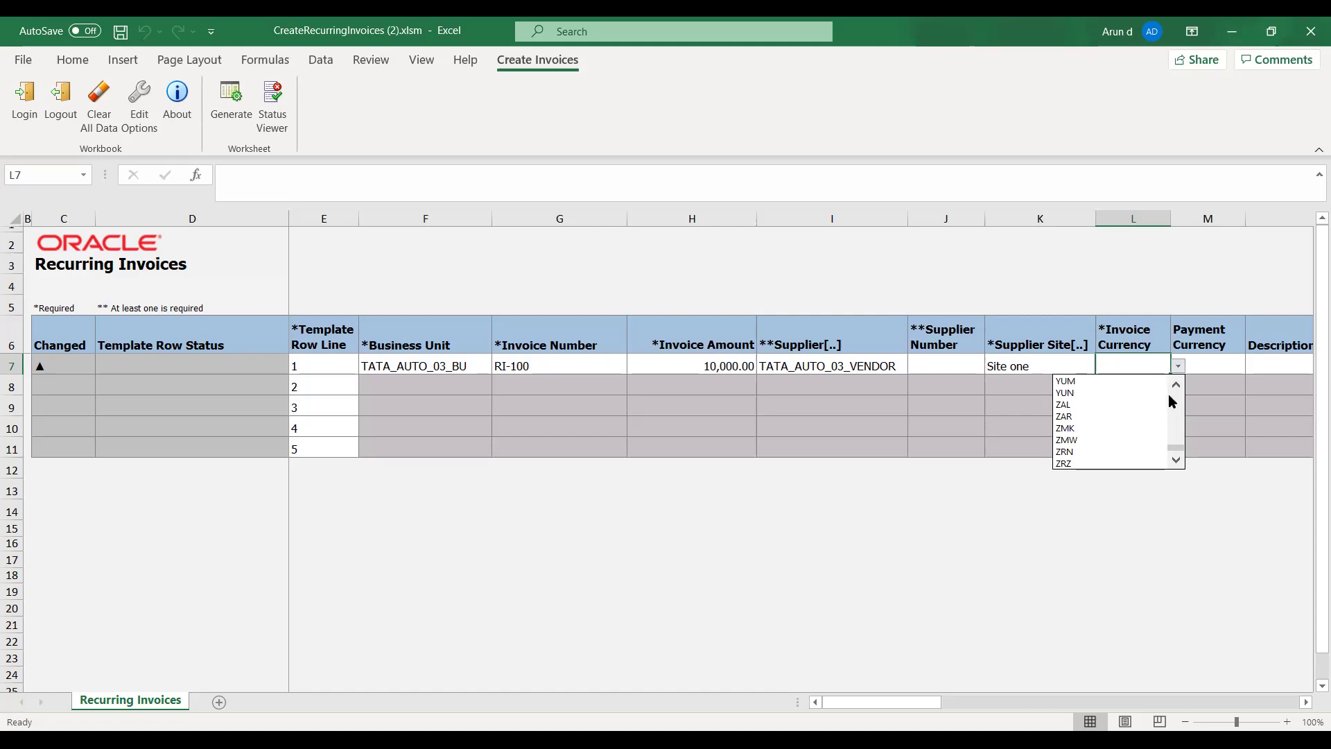
pyautogui.click(1174, 385)
pyautogui.click(1175, 386)
pyautogui.click(1175, 386)
pyautogui.click(1175, 386)
pyautogui.click(1175, 386)
pyautogui.click(1175, 386)
pyautogui.click(1175, 386)
pyautogui.click(1175, 386)
pyautogui.click(1175, 386)
pyautogui.click(1174, 386)
pyautogui.click(1175, 386)
pyautogui.click(1175, 386)
pyautogui.click(1175, 386)
pyautogui.click(1175, 386)
pyautogui.click(1175, 386)
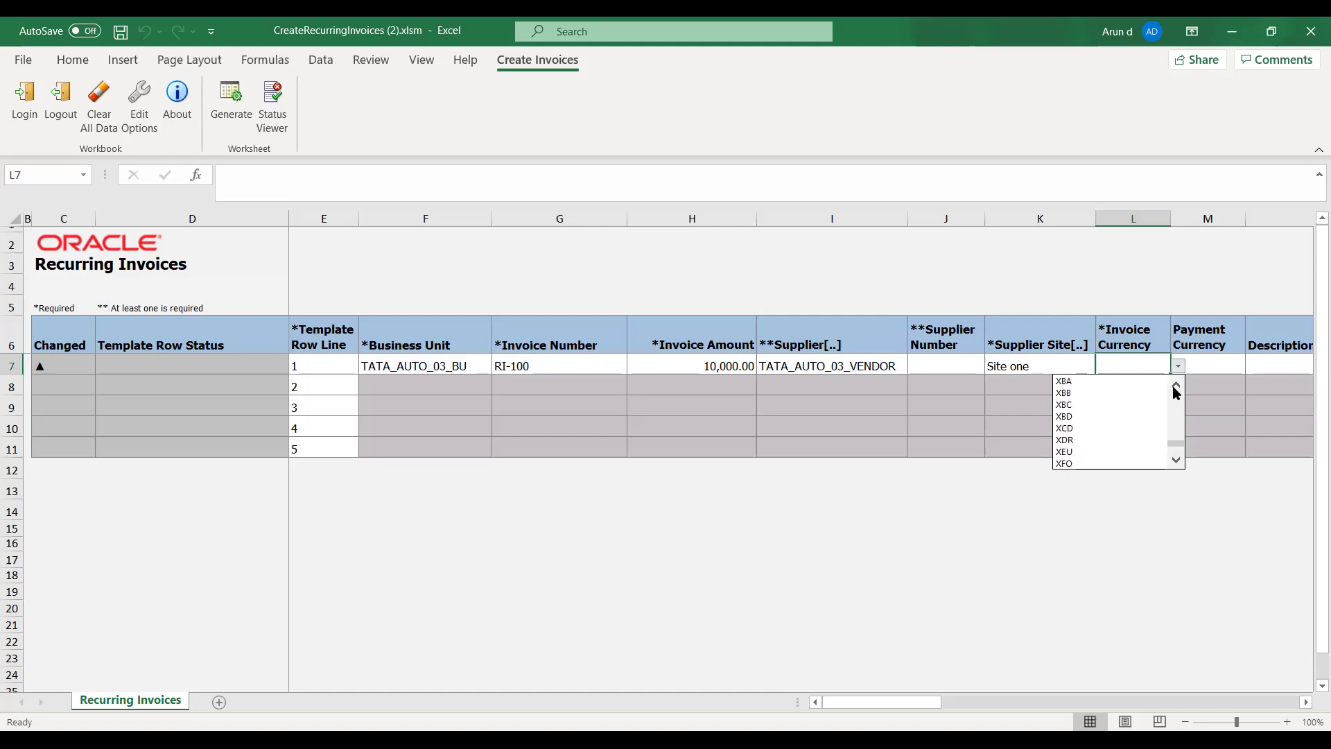
pyautogui.moveTo(1177, 448); pyautogui.dragTo(1175, 442)
pyautogui.click(1095, 386)
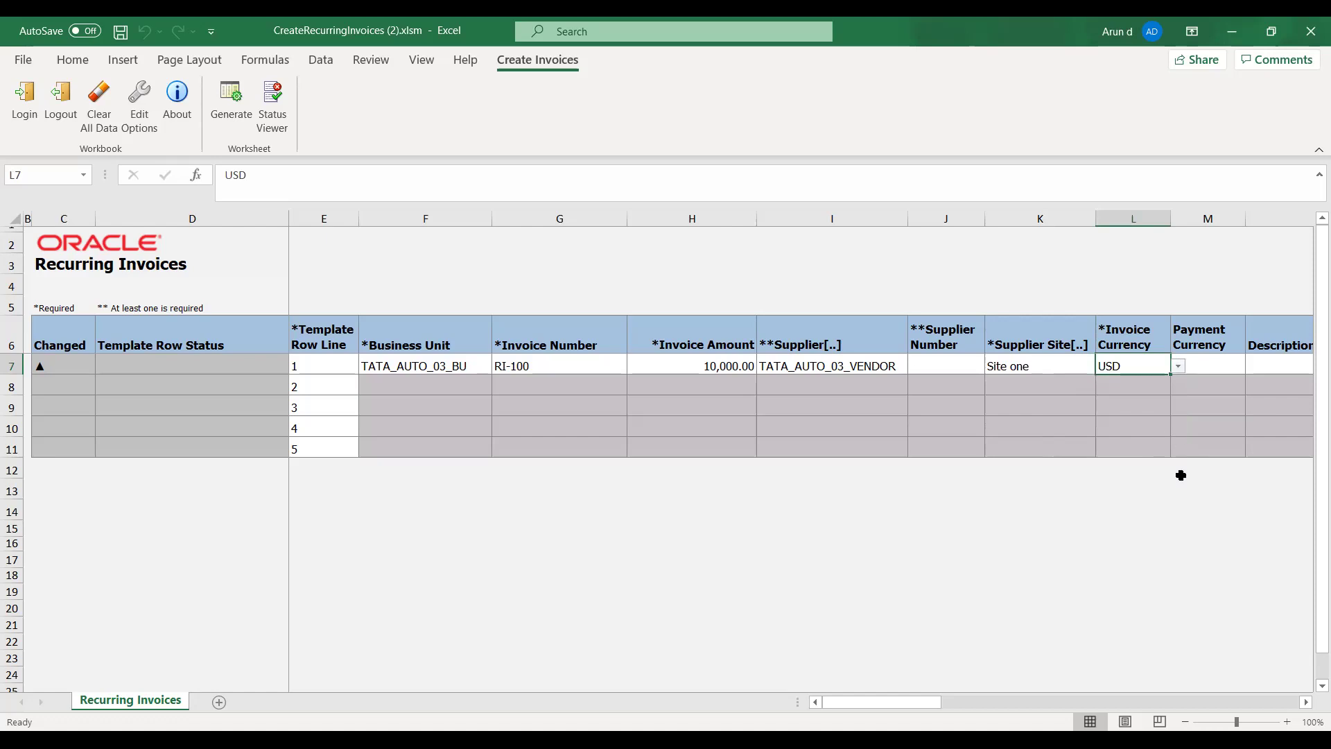
# Copy line 1's USD invoice currency into its payment currency cell.
pyautogui.click(1208, 365)
pyautogui.click(1252, 366)
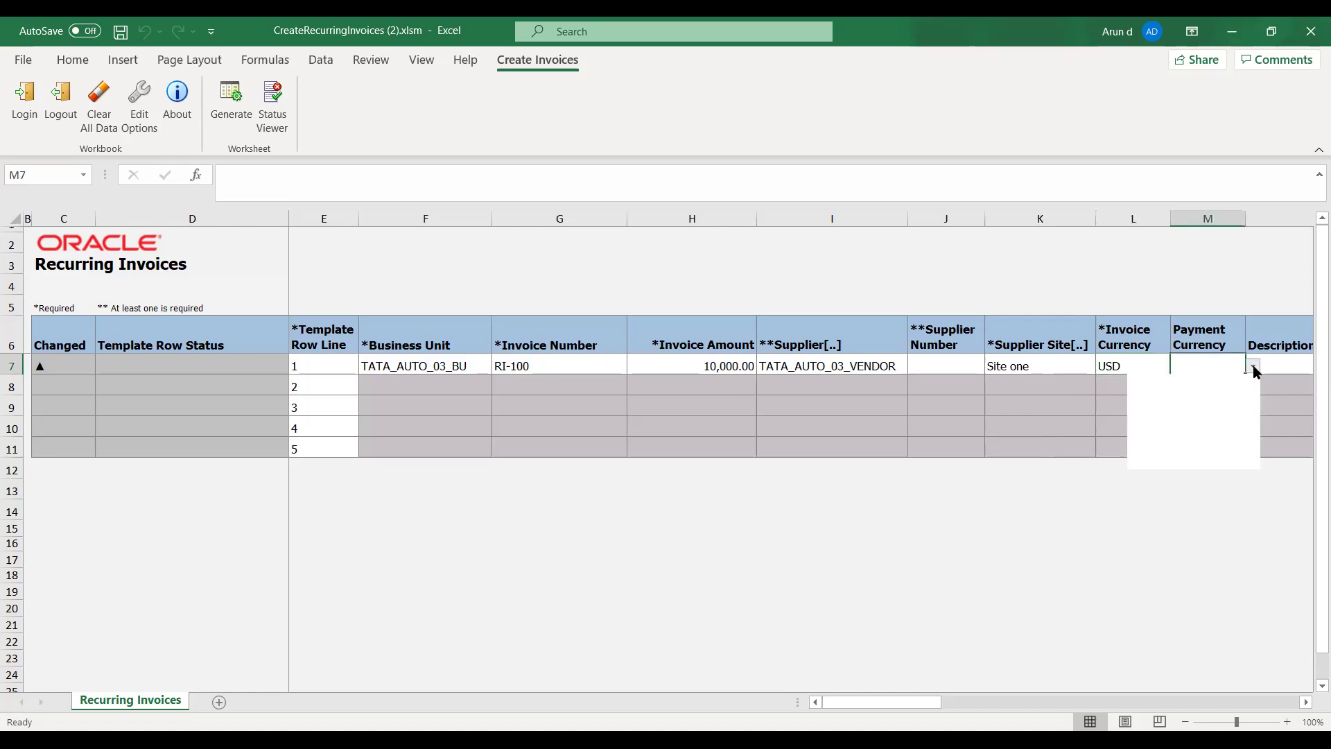
pyautogui.click(1208, 368)
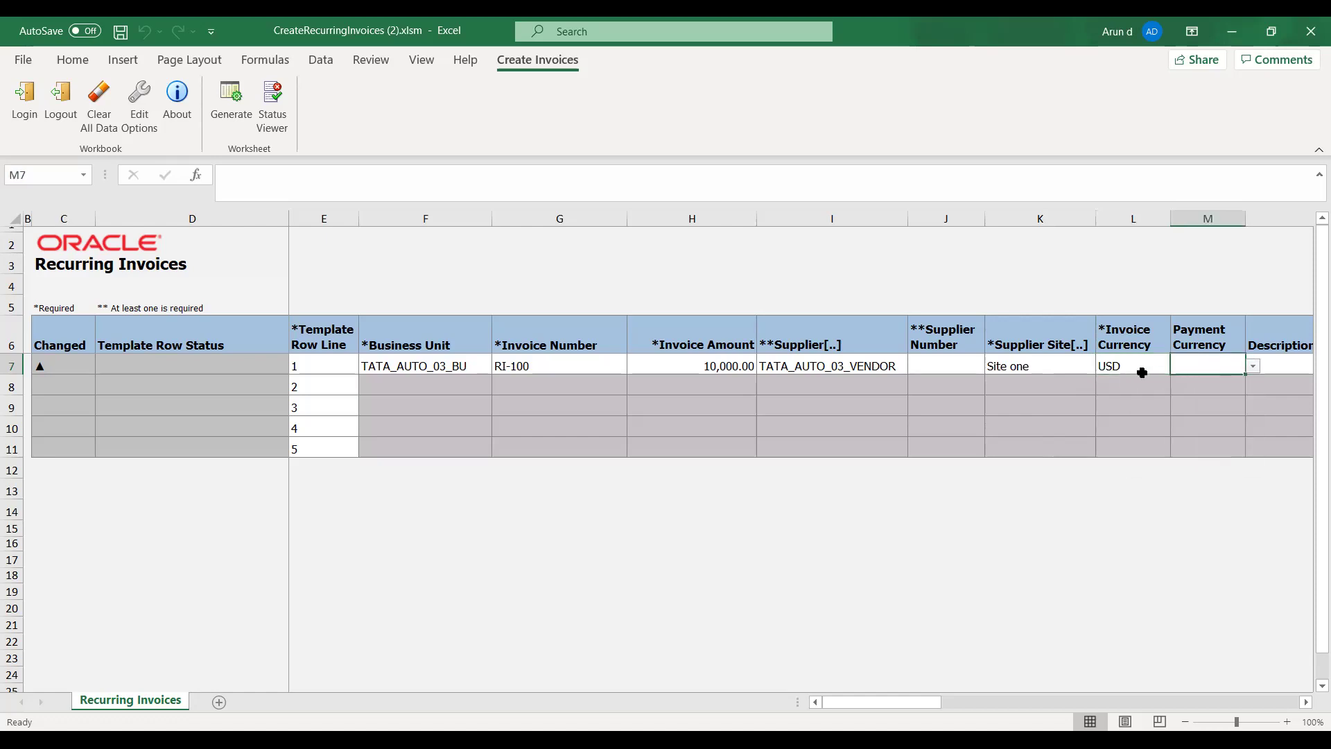
pyautogui.click(1130, 370)
pyautogui.hotkey('ctrl', 'c')
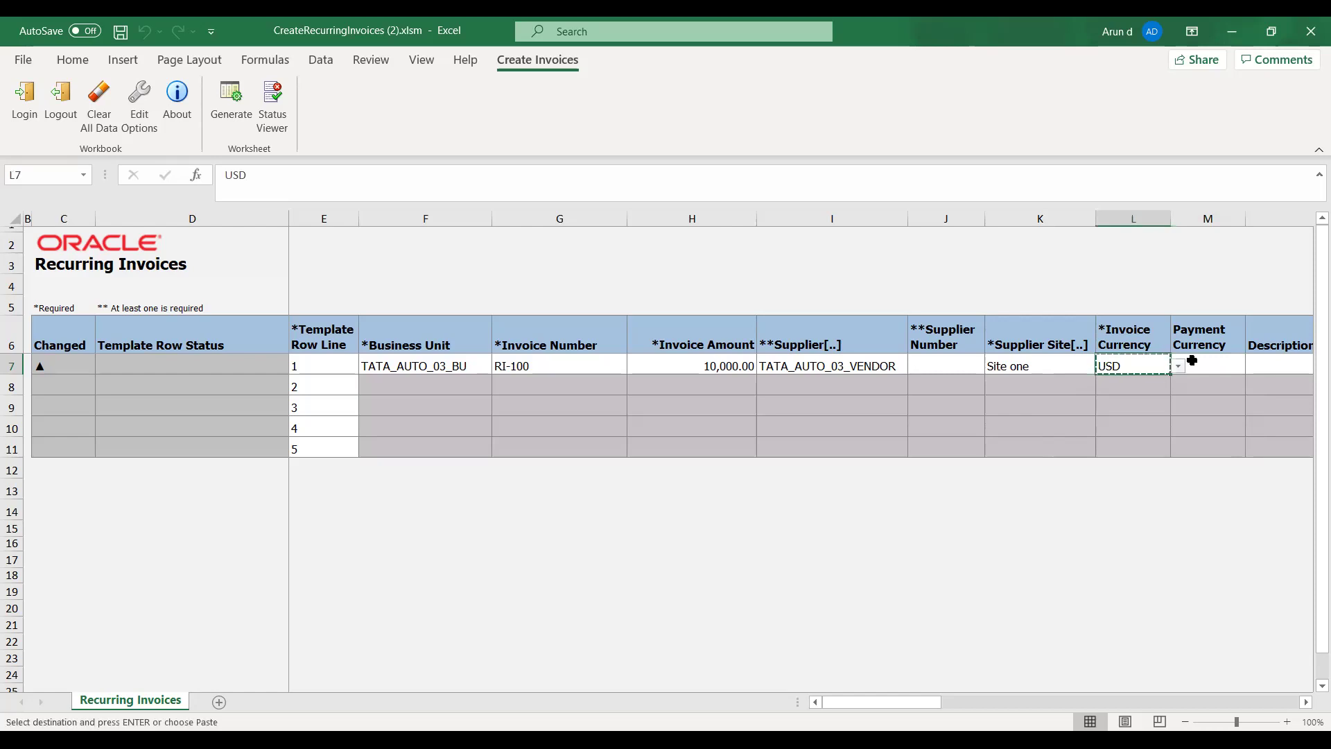
pyautogui.click(1199, 362)
pyautogui.press('Return')
pyautogui.press('Tab')
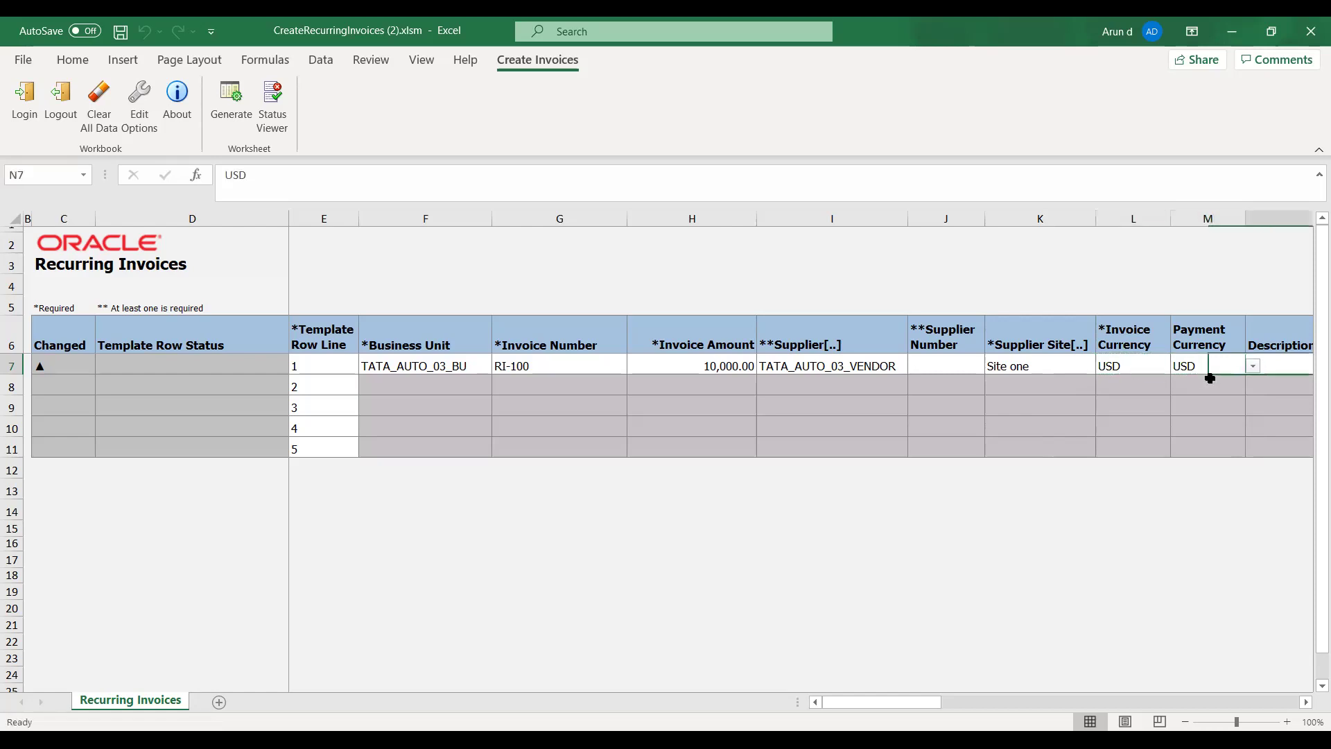
# Go to line 1's Calendar Name cell, leaving the description empty.
pyautogui.press('Tab')
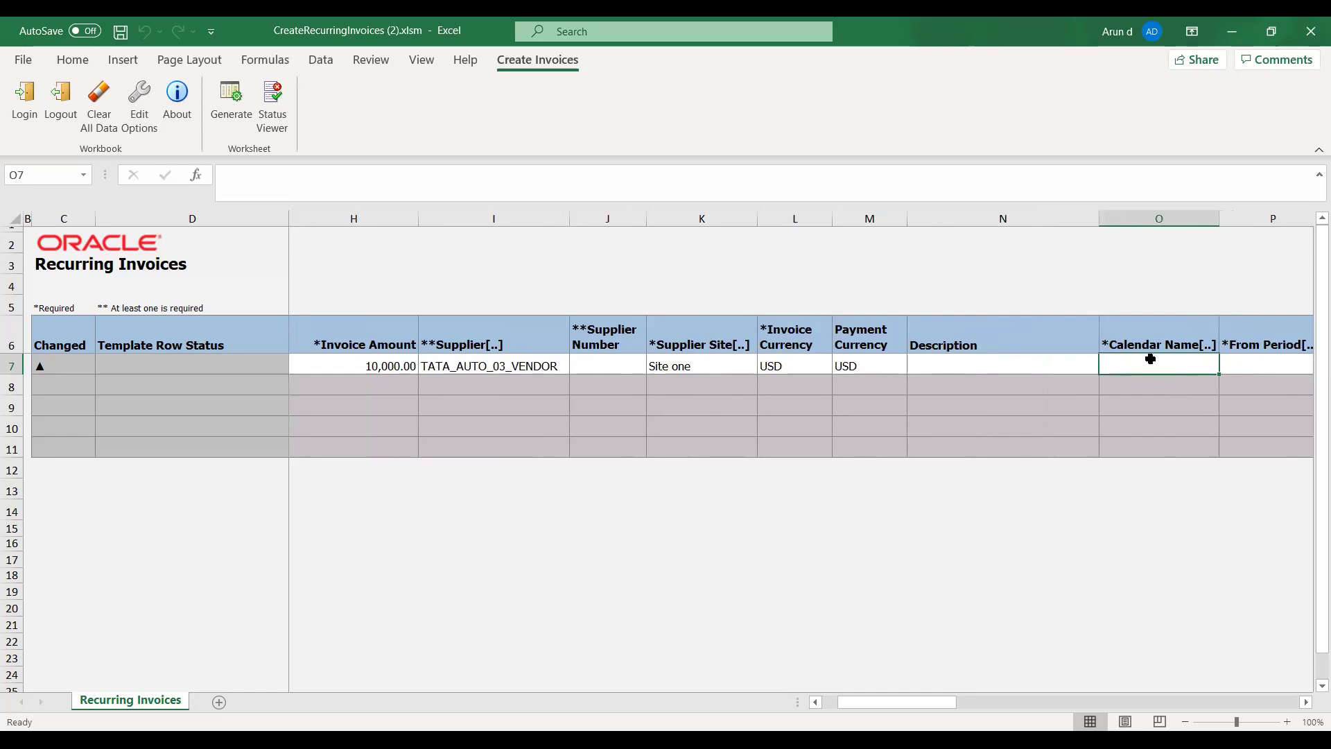
pyautogui.press('Tab')
pyautogui.press('Tab')
pyautogui.hotkey('shift', 'Tab')
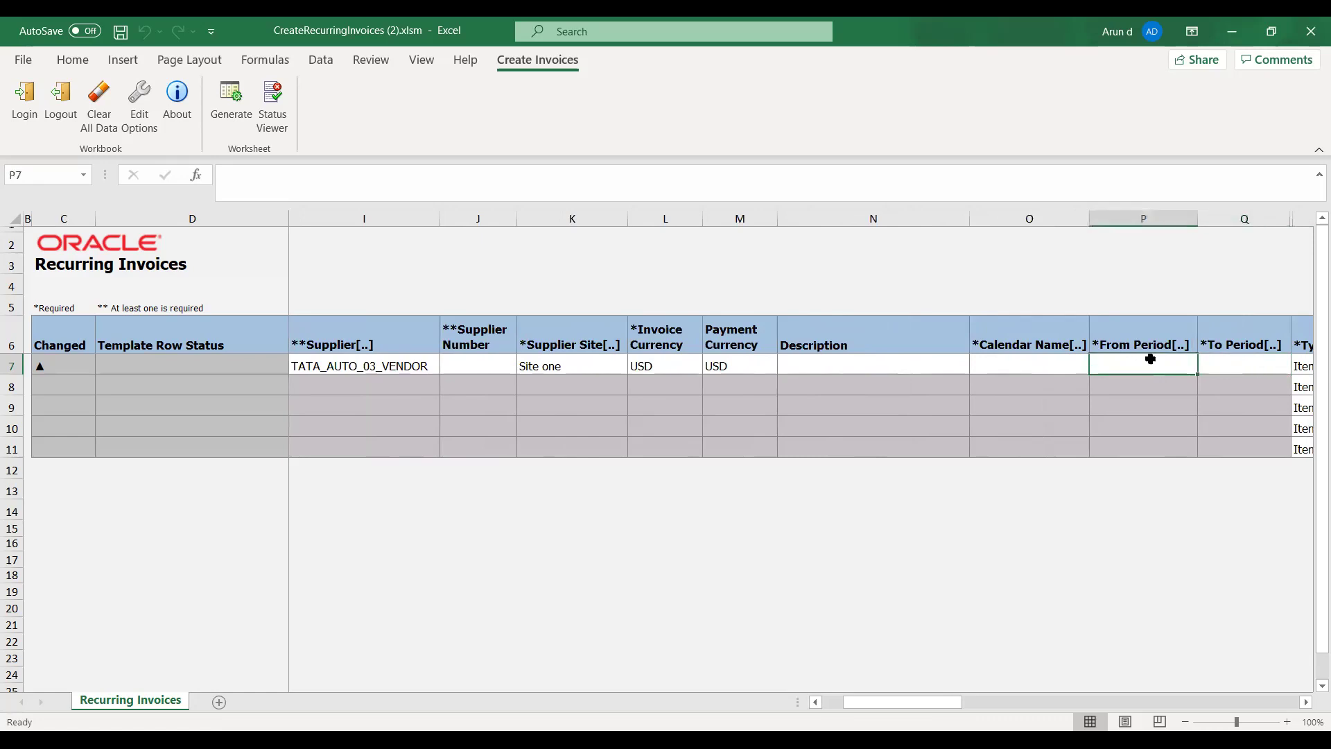
pyautogui.hotkey('shift', 'Tab')
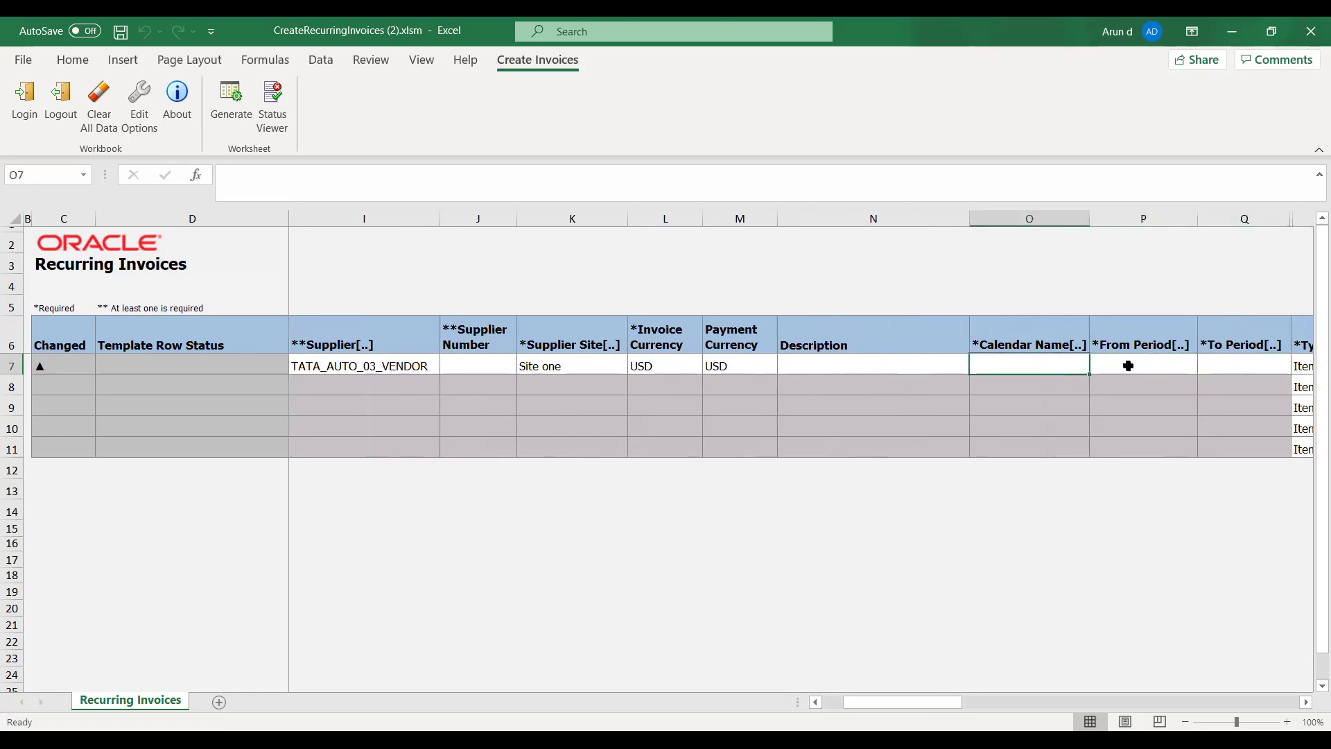
# Switch to Oracle Fusion in the browser and open the TATA PROJECT implementation project from Setup and Maintenance.
pyautogui.hotkey('alt', 'Tab')
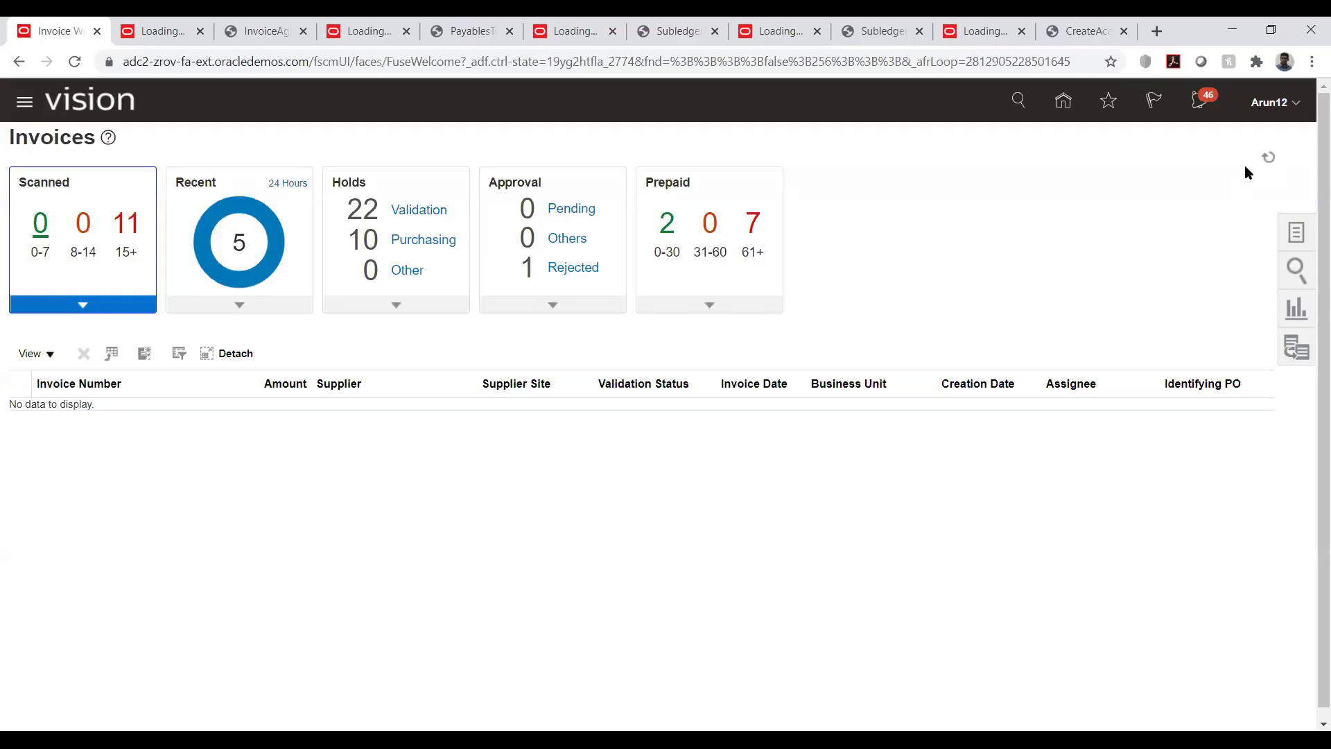
pyautogui.click(1295, 104)
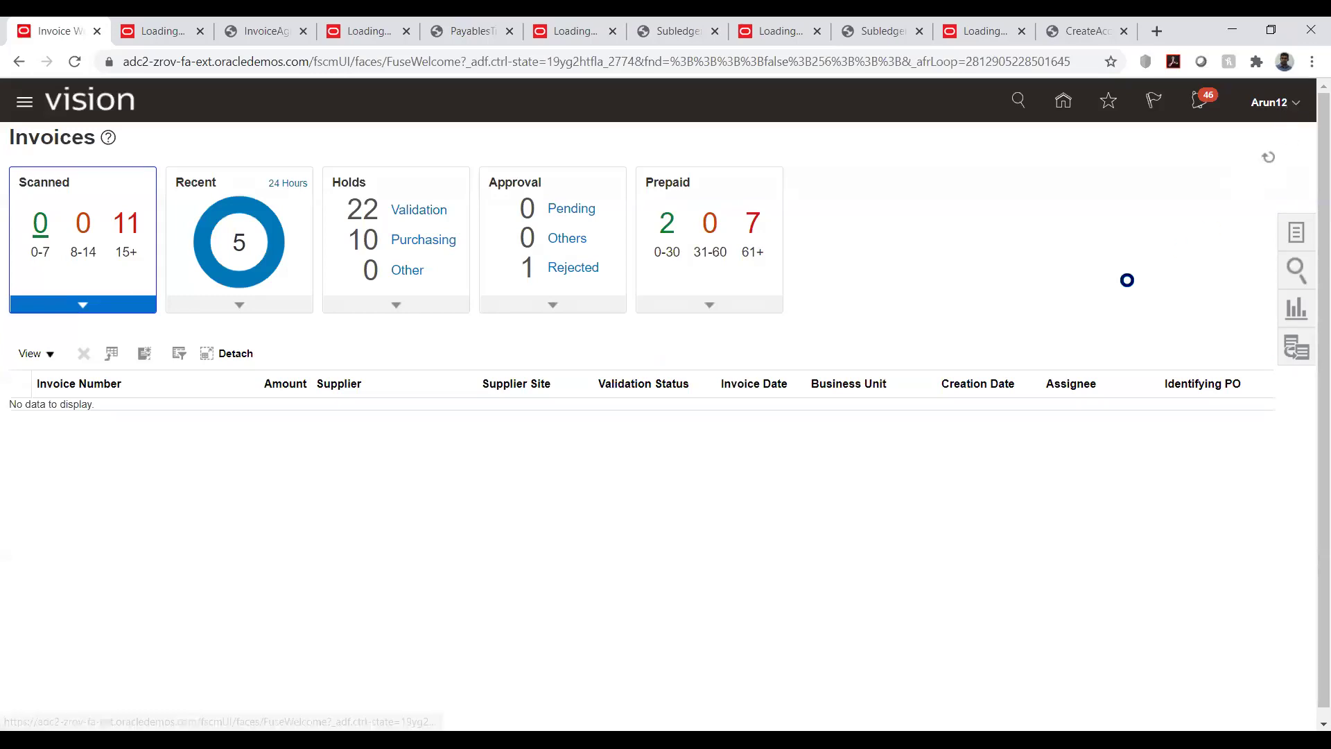
pyautogui.click(991, 354)
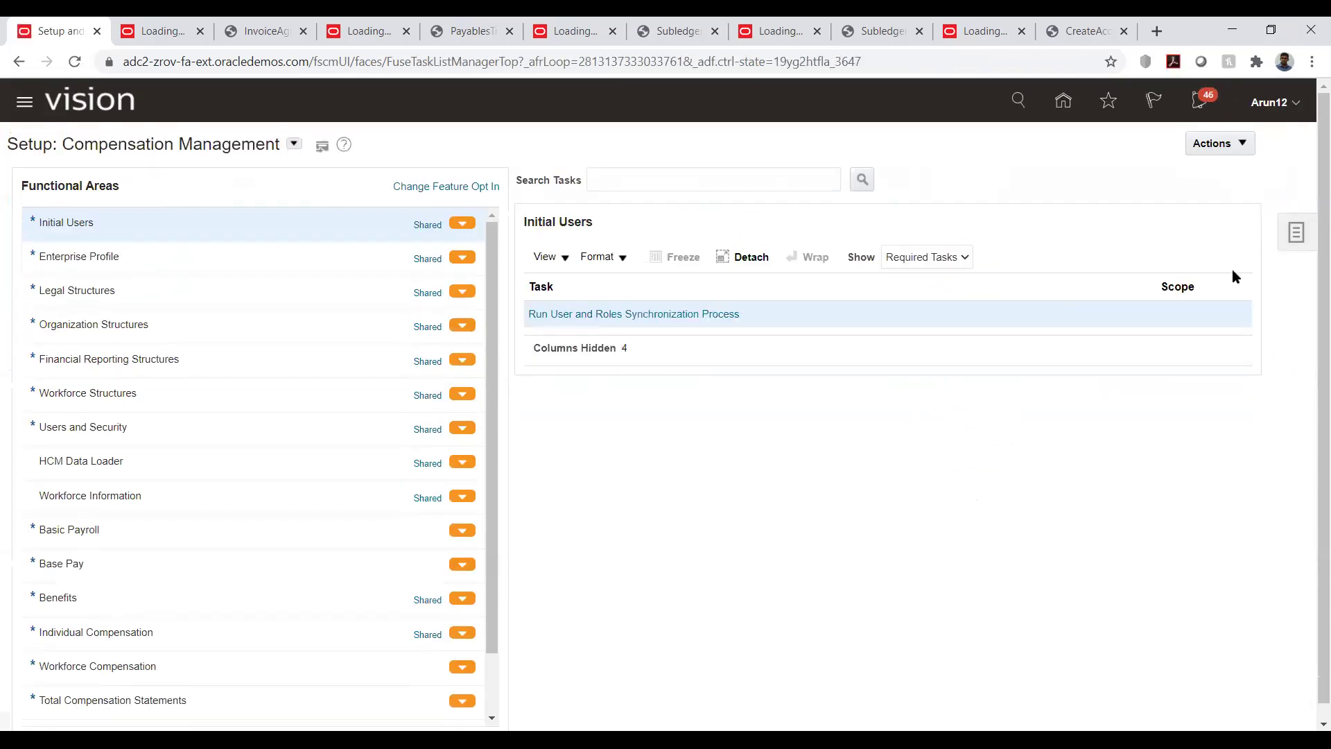
pyautogui.click(1290, 236)
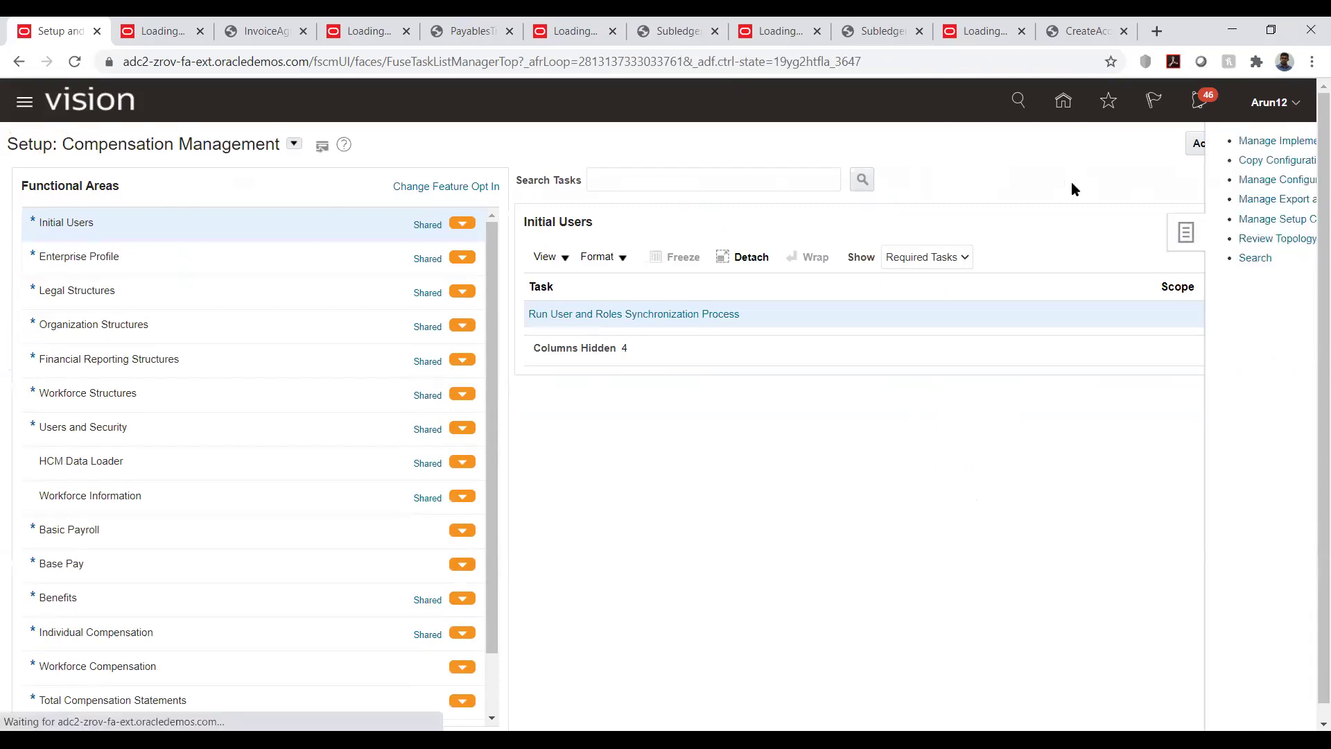
pyautogui.click(1151, 141)
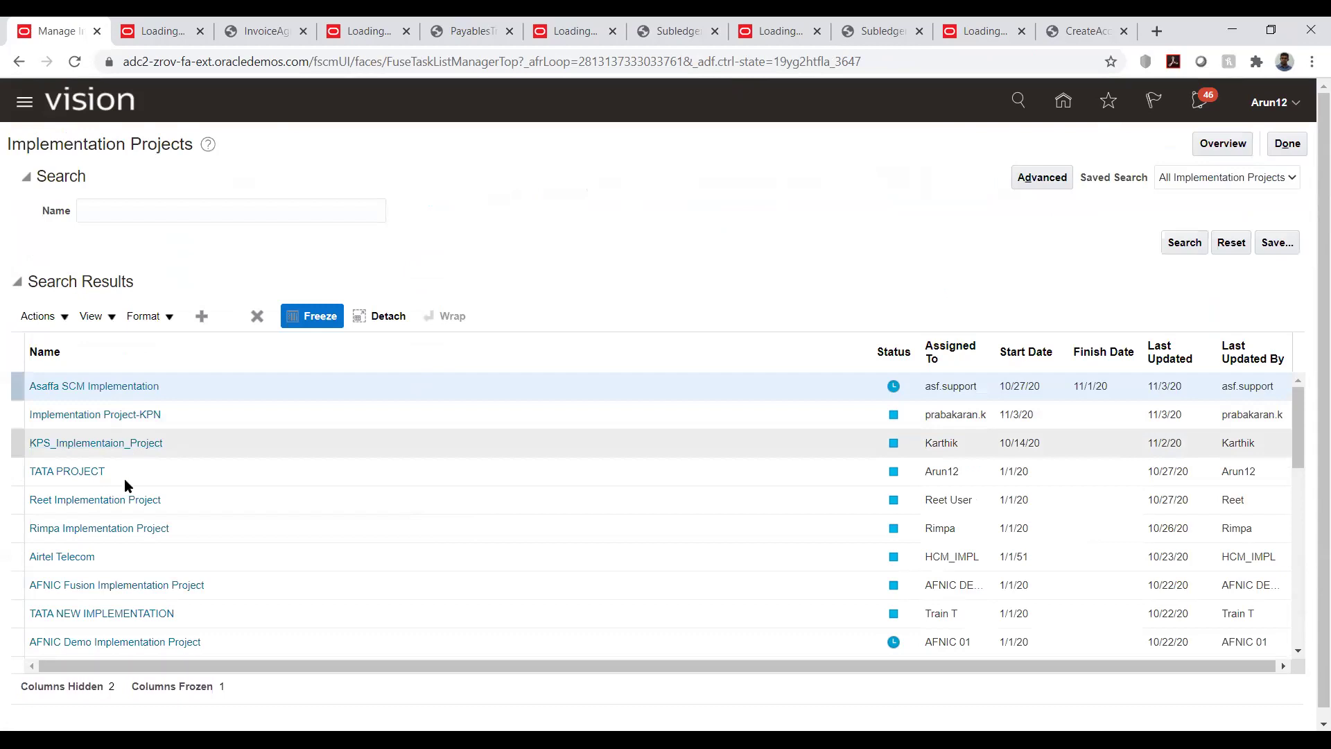
pyautogui.click(77, 471)
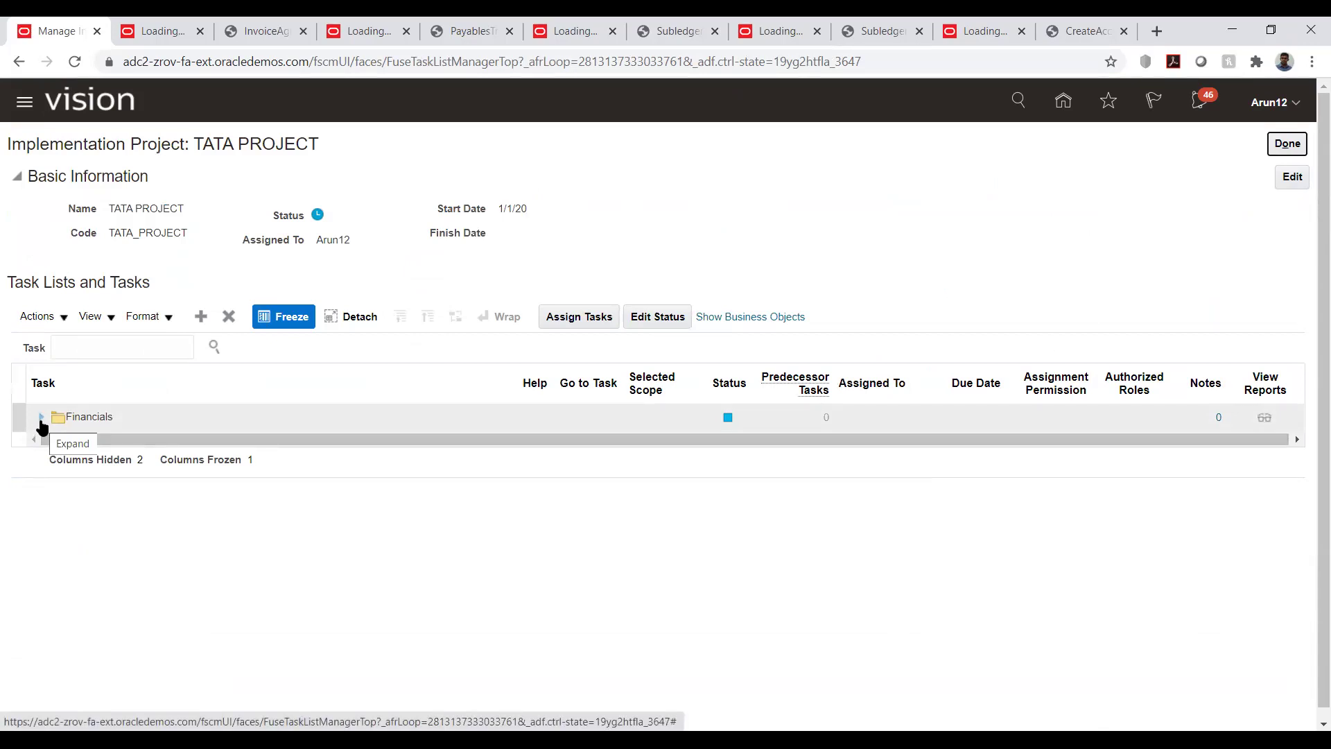
# Expand Financials, Define Invoicing and Payments Configuration and Define Payables to list the Payables setup tasks.
pyautogui.click(41, 418)
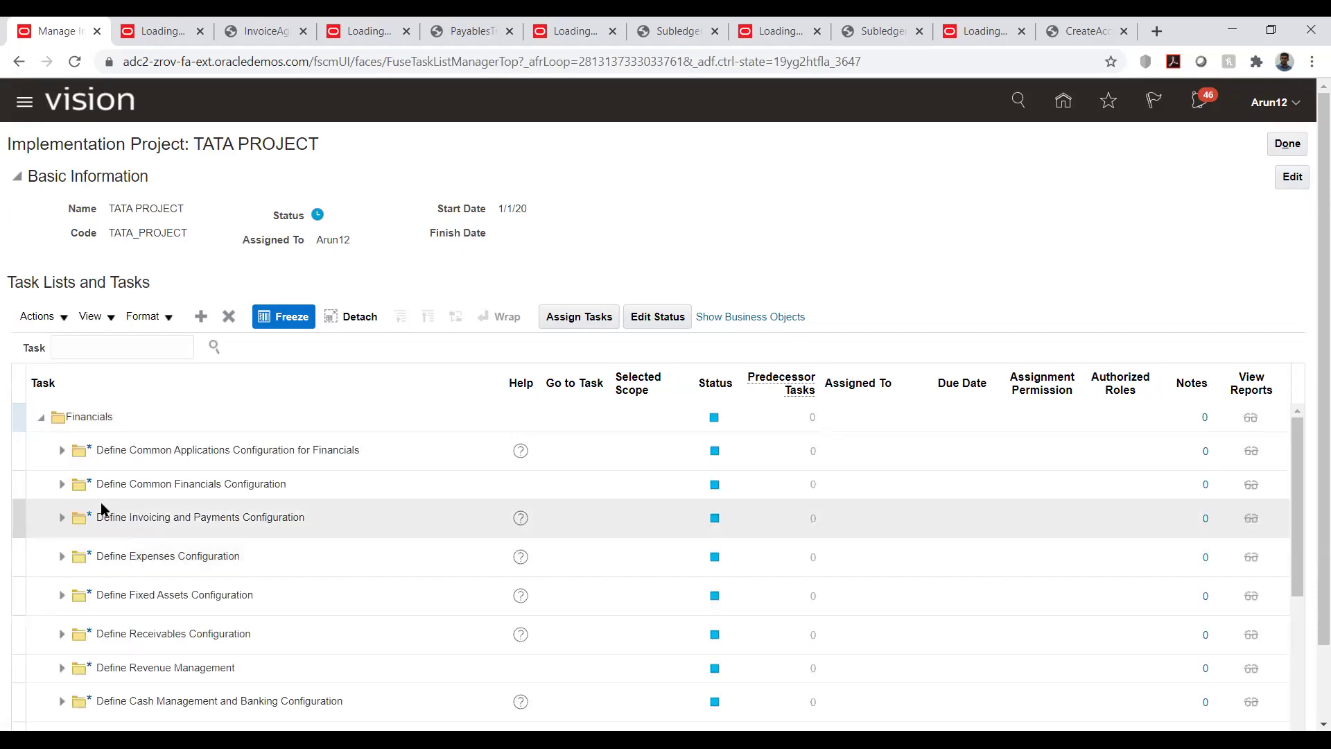
pyautogui.click(62, 517)
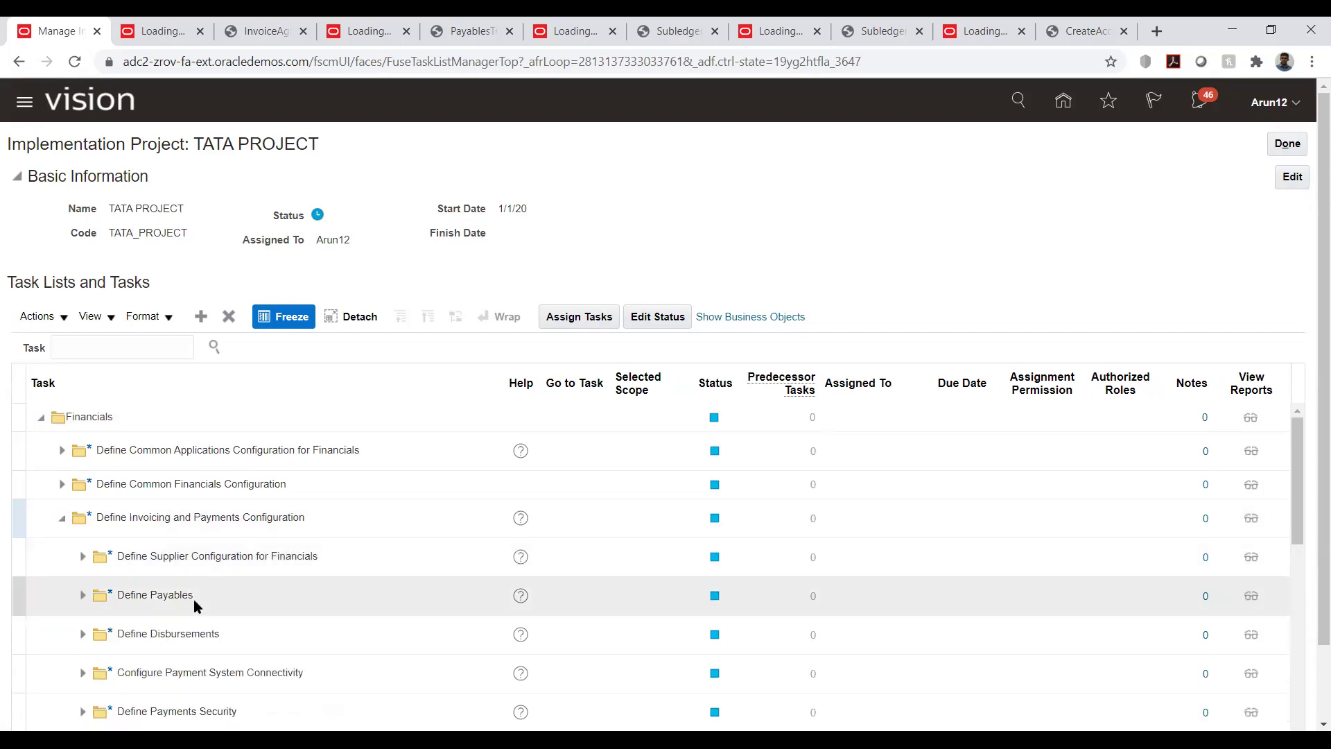
pyautogui.scroll(-3, 193, 598)
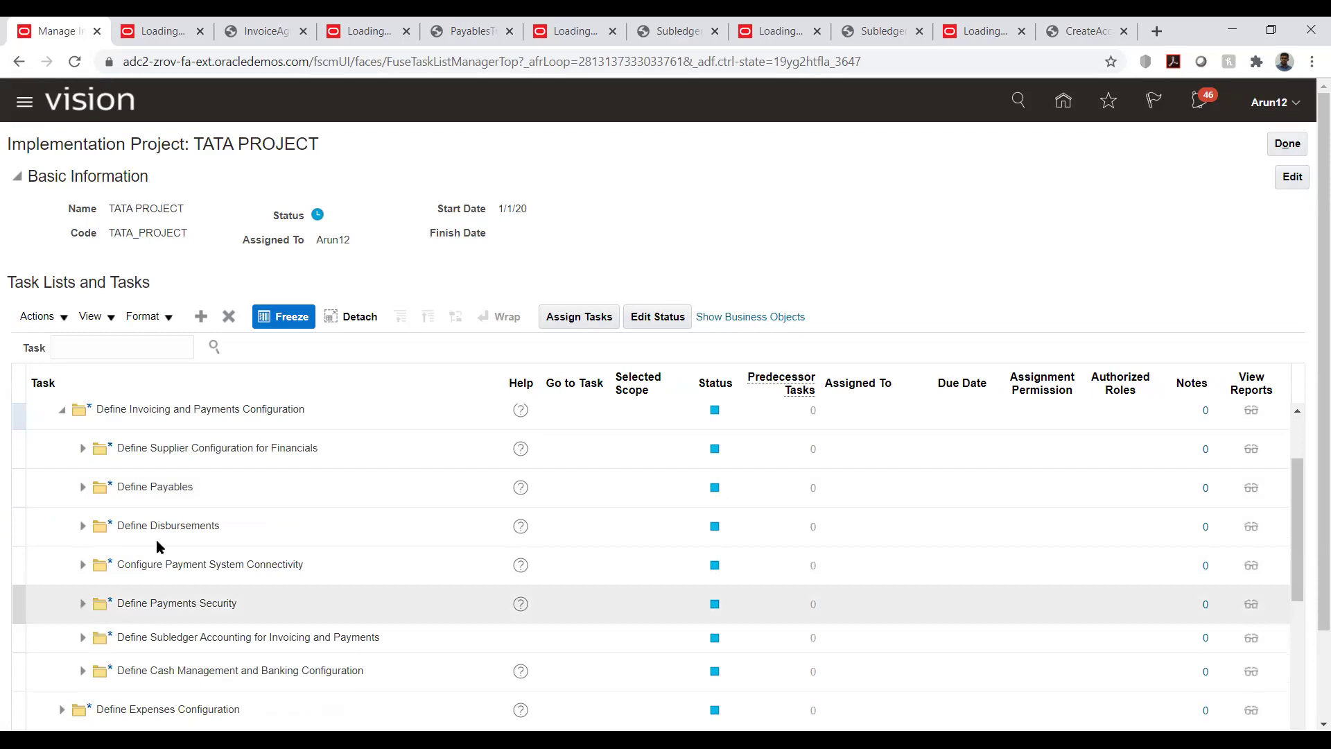
pyautogui.click(82, 488)
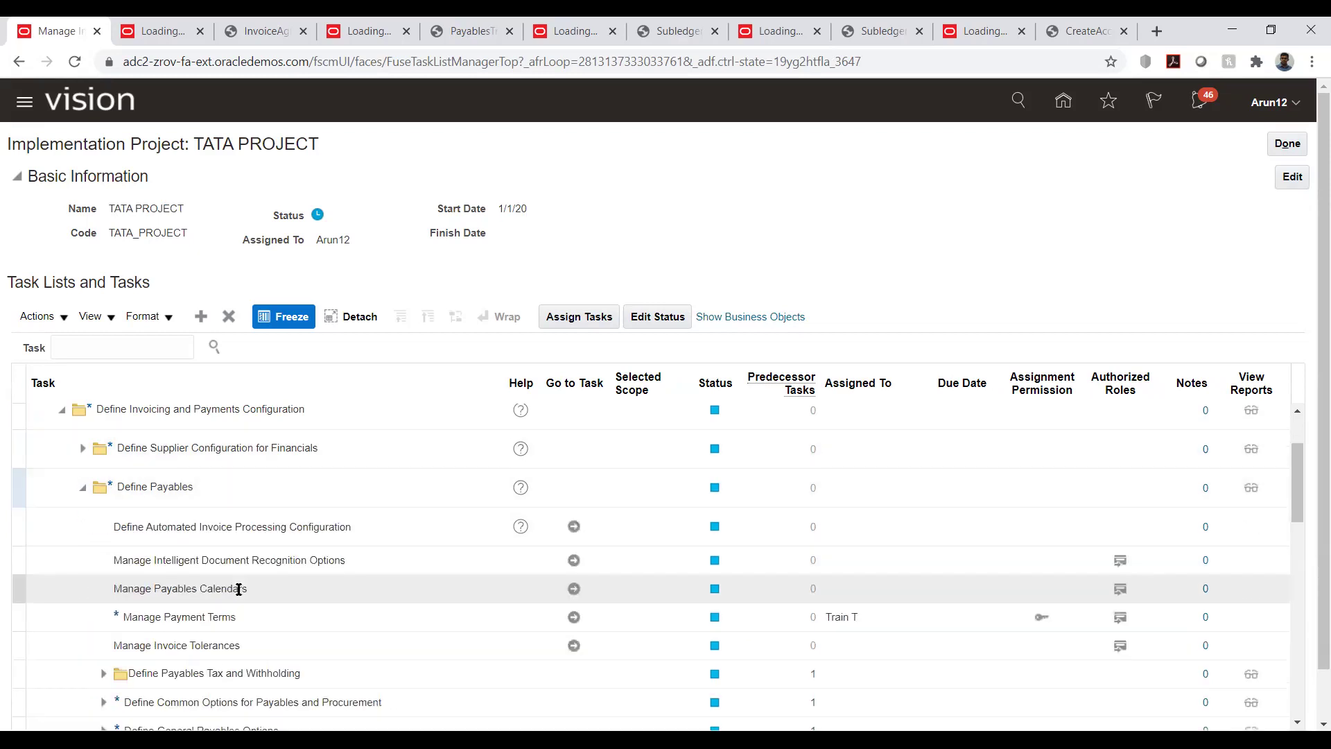
# Search the implementation project's task list for tasks matching %cal%.
pyautogui.scroll(-2, 254, 553)
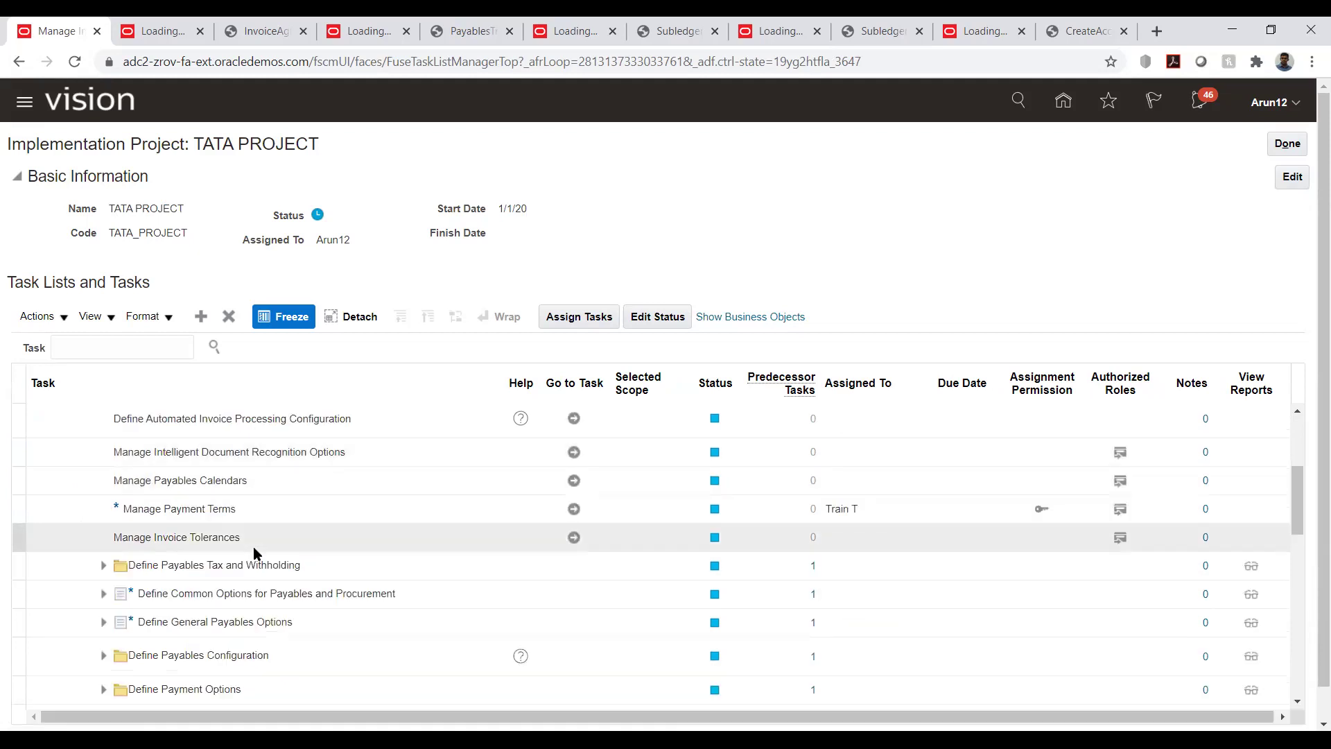
pyautogui.scroll(-2, 254, 552)
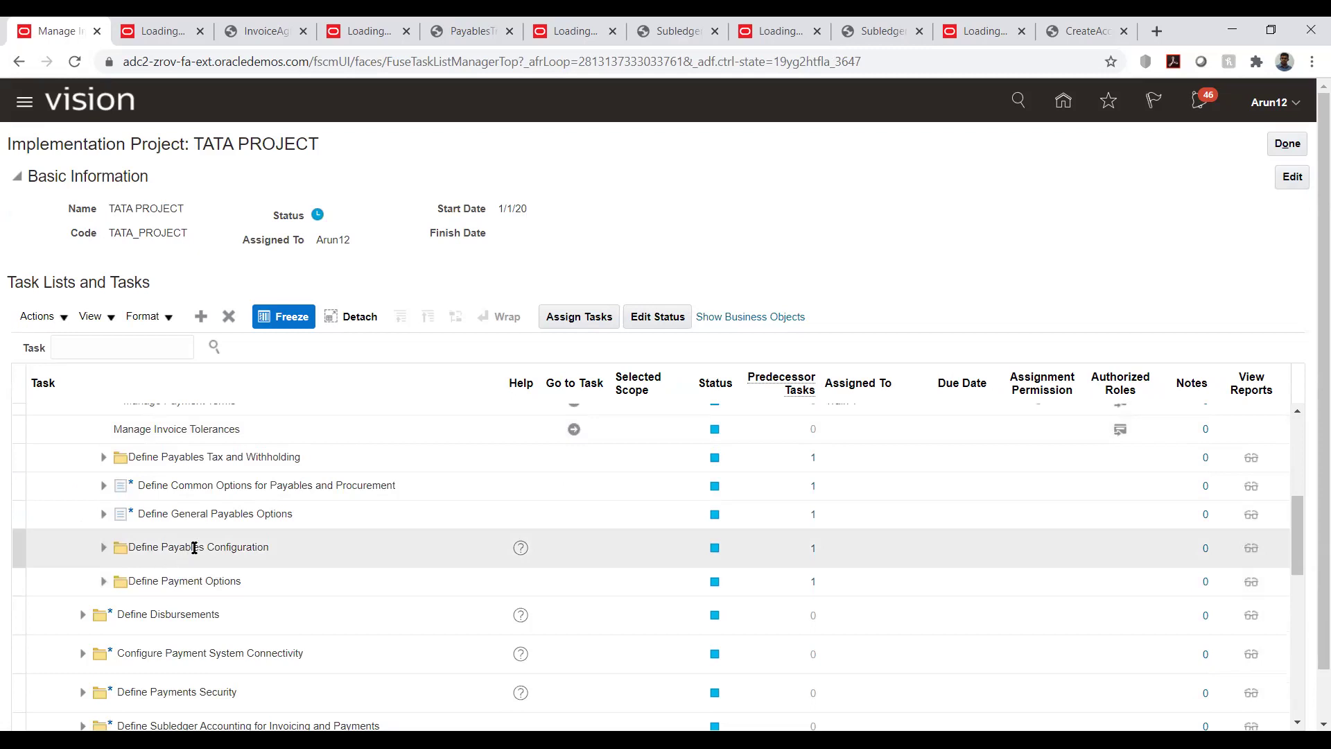
pyautogui.scroll(-2, 237, 506)
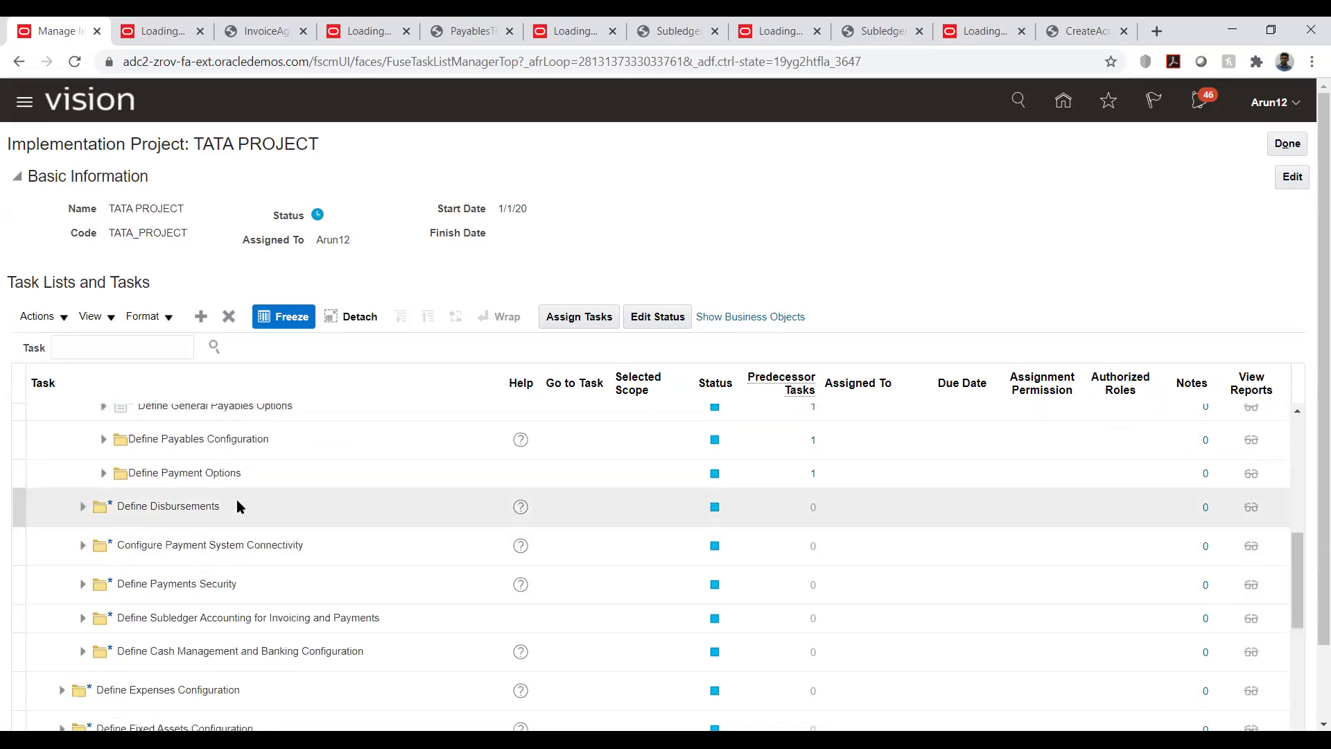
pyautogui.scroll(2, 237, 506)
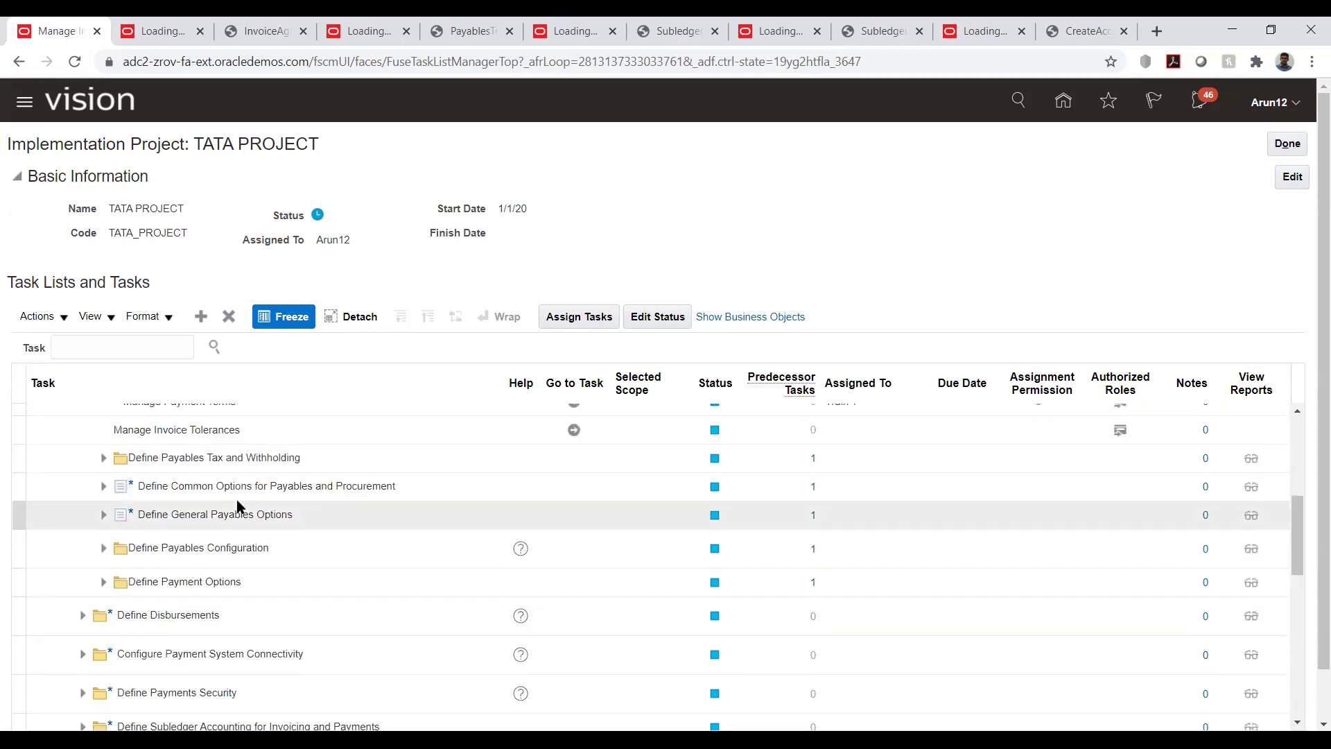
pyautogui.scroll(2, 237, 506)
pyautogui.click(101, 353)
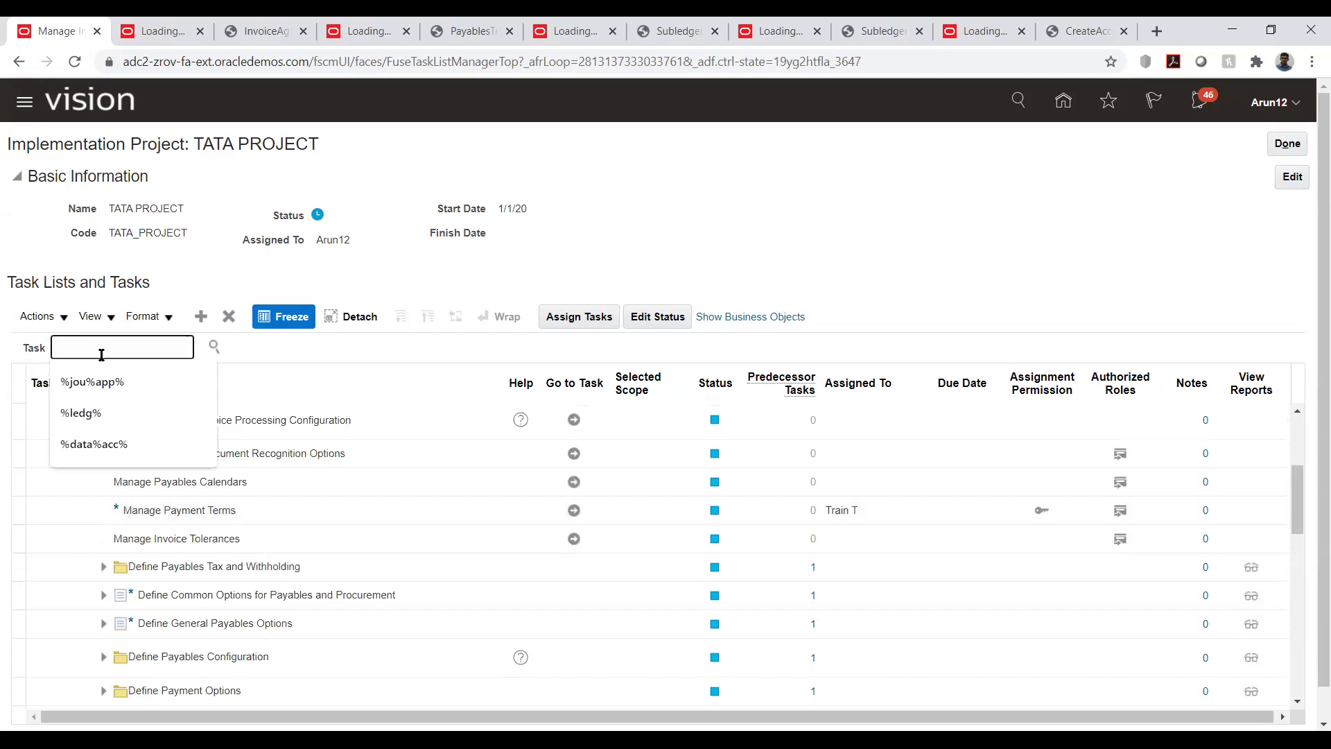
pyautogui.write('%d')
pyautogui.write('al%')
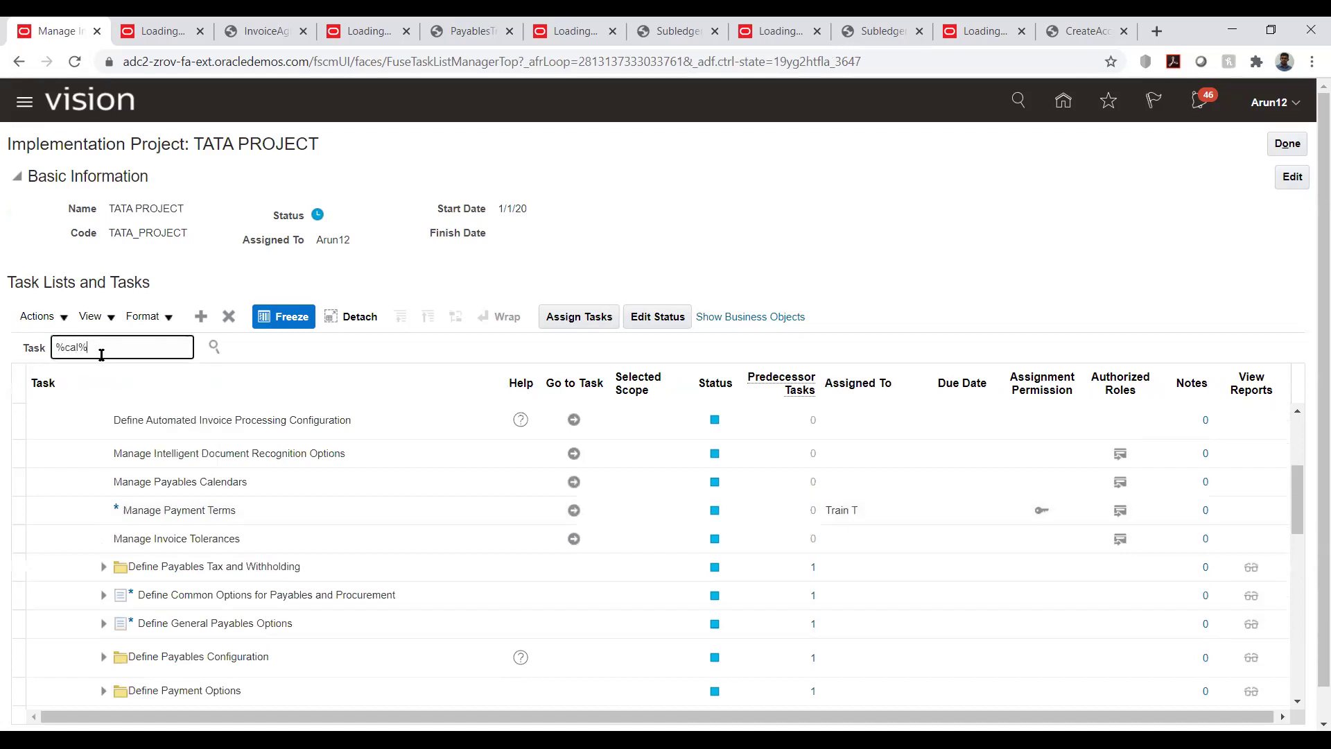
pyautogui.press('Return')
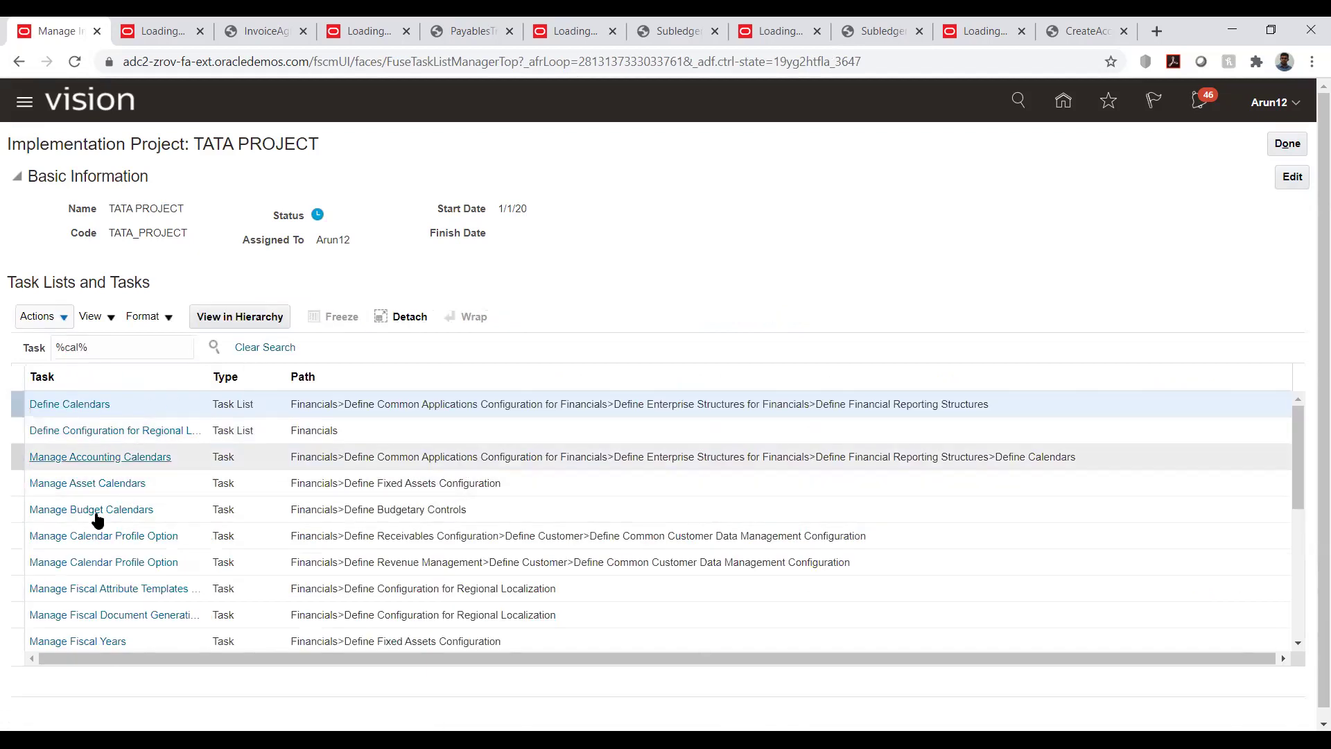
# Locate Manage Payables Calendars under Define Payables in the search results and go to that task.
pyautogui.scroll(-5, 115, 434)
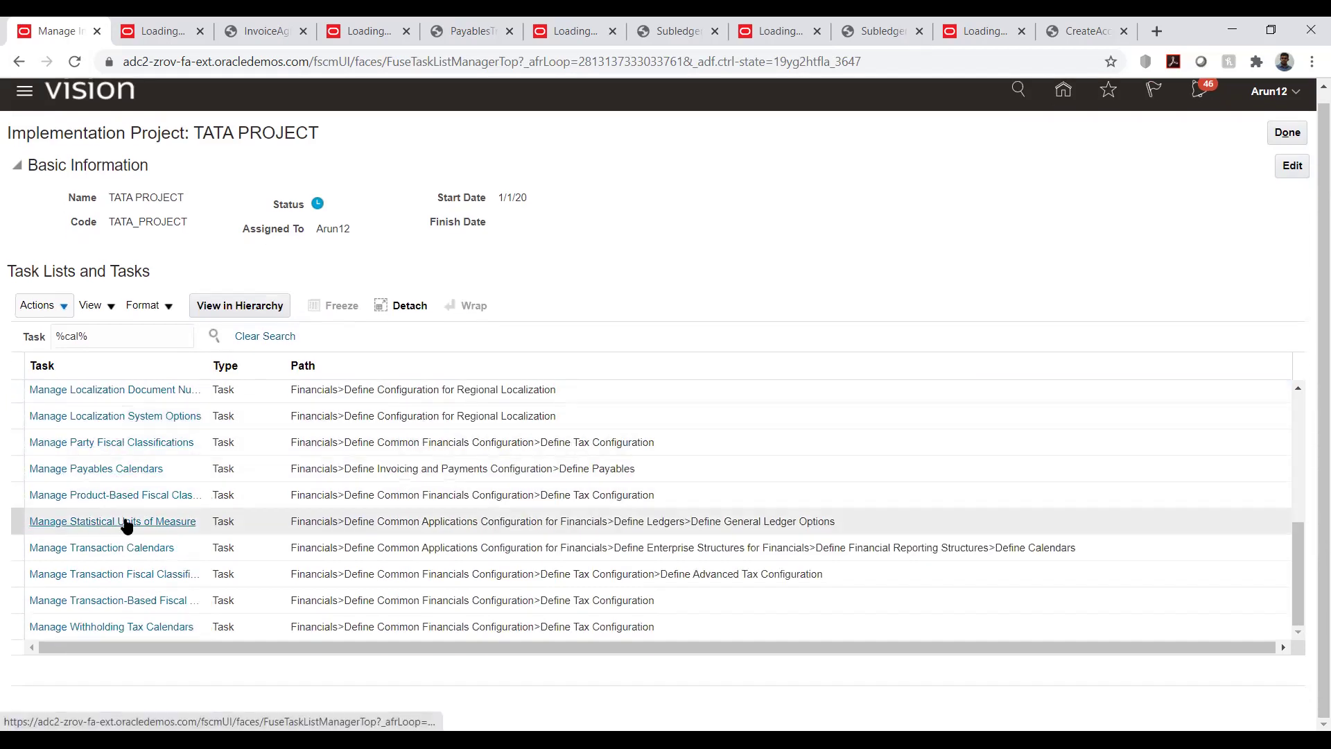
pyautogui.click(125, 472)
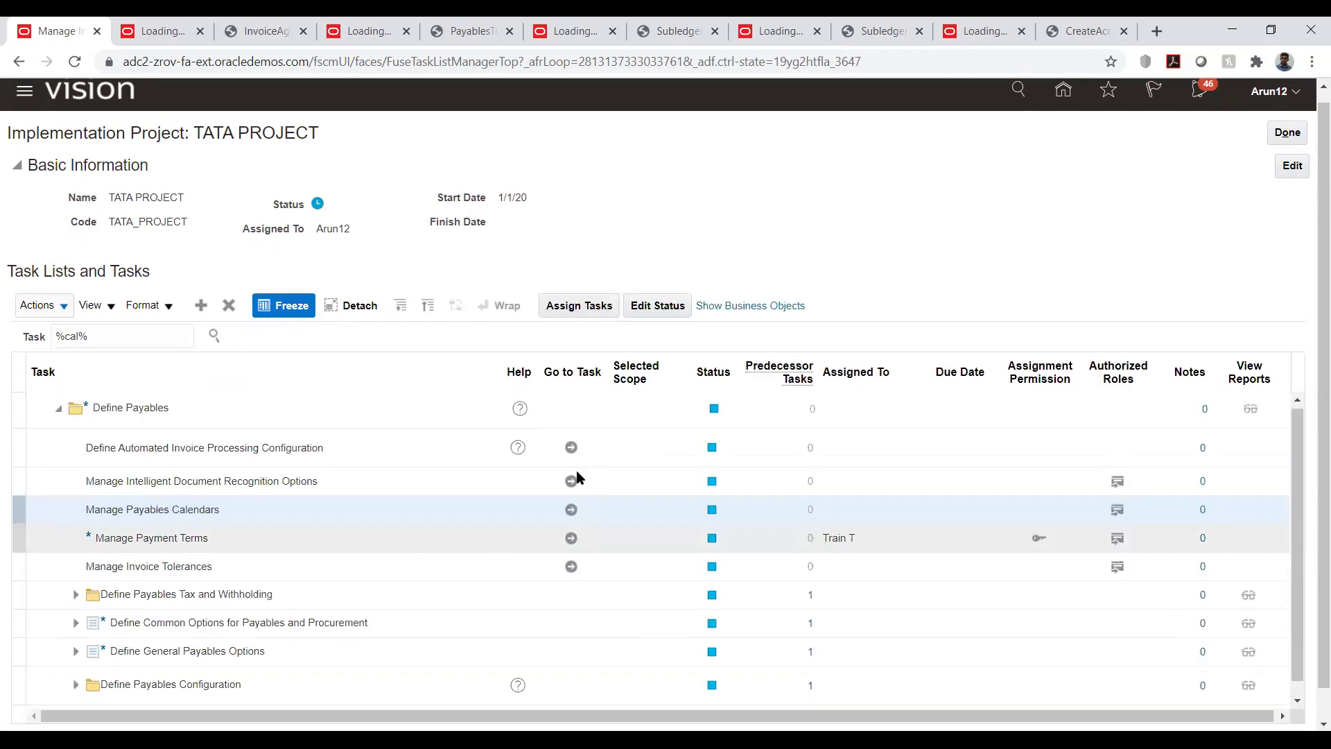
pyautogui.click(570, 511)
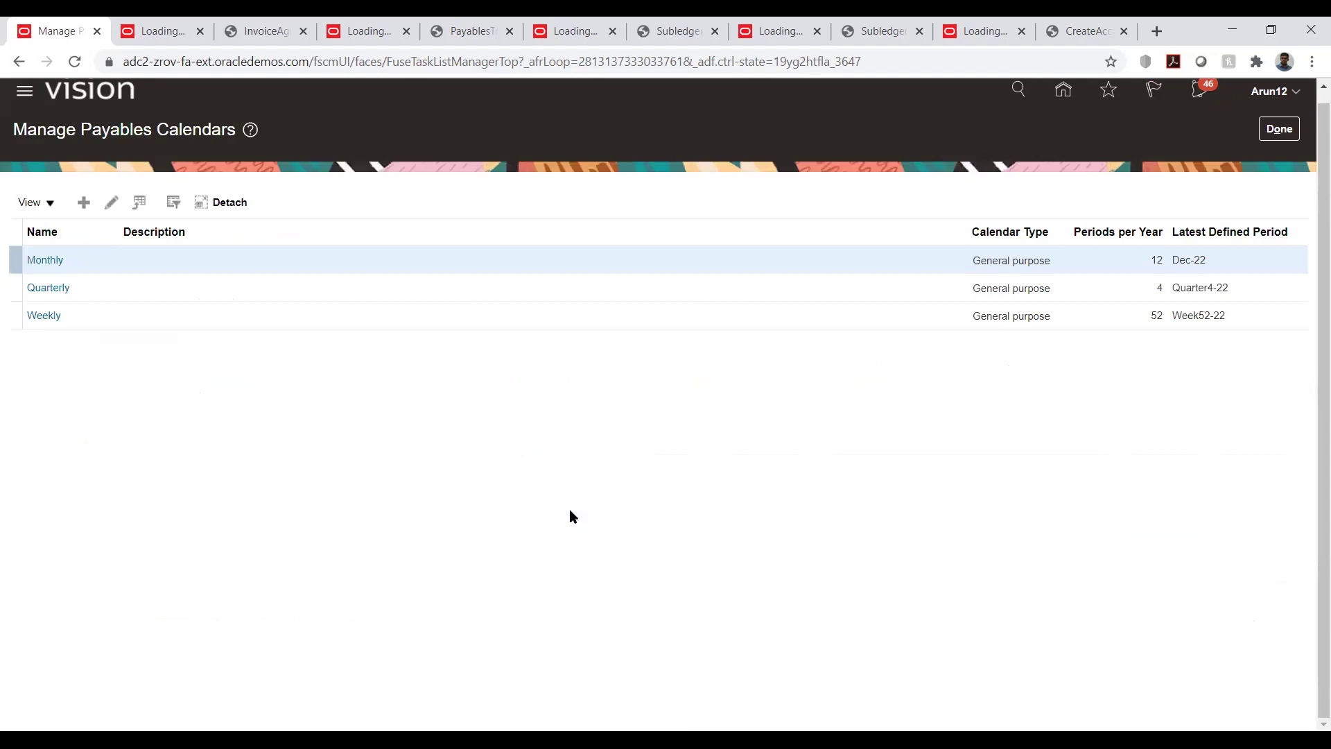
# Open the existing Monthly payables calendar, examine its settings and periods, and save and close it.
pyautogui.click(44, 261)
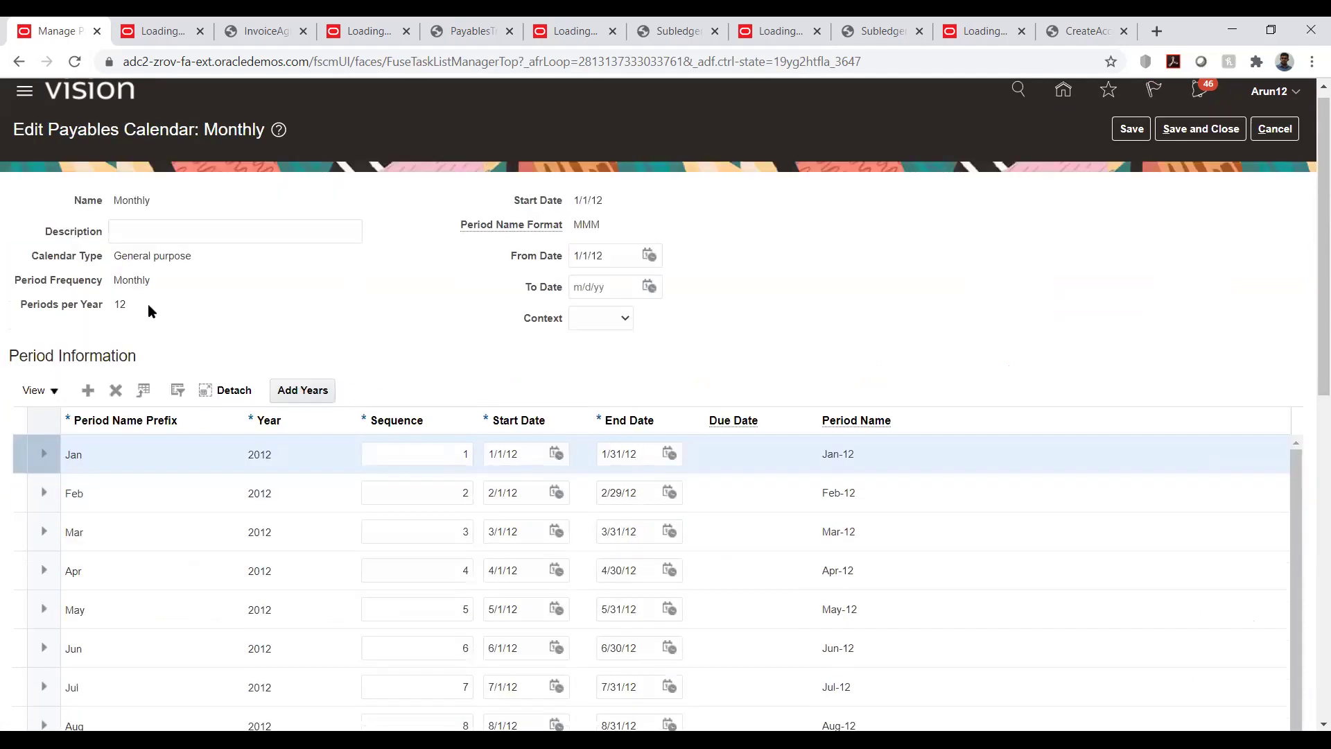
pyautogui.scroll(-7, 210, 286)
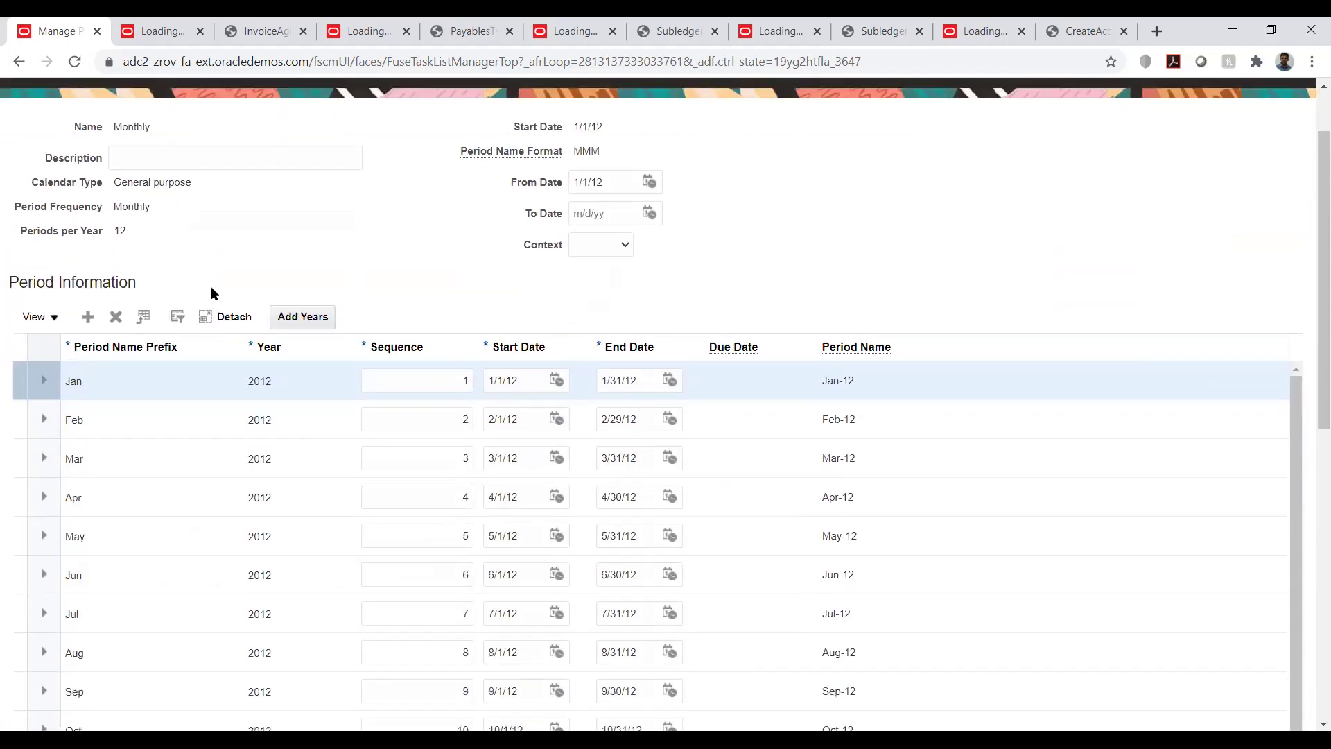
pyautogui.scroll(6, 210, 286)
pyautogui.scroll(2, 210, 286)
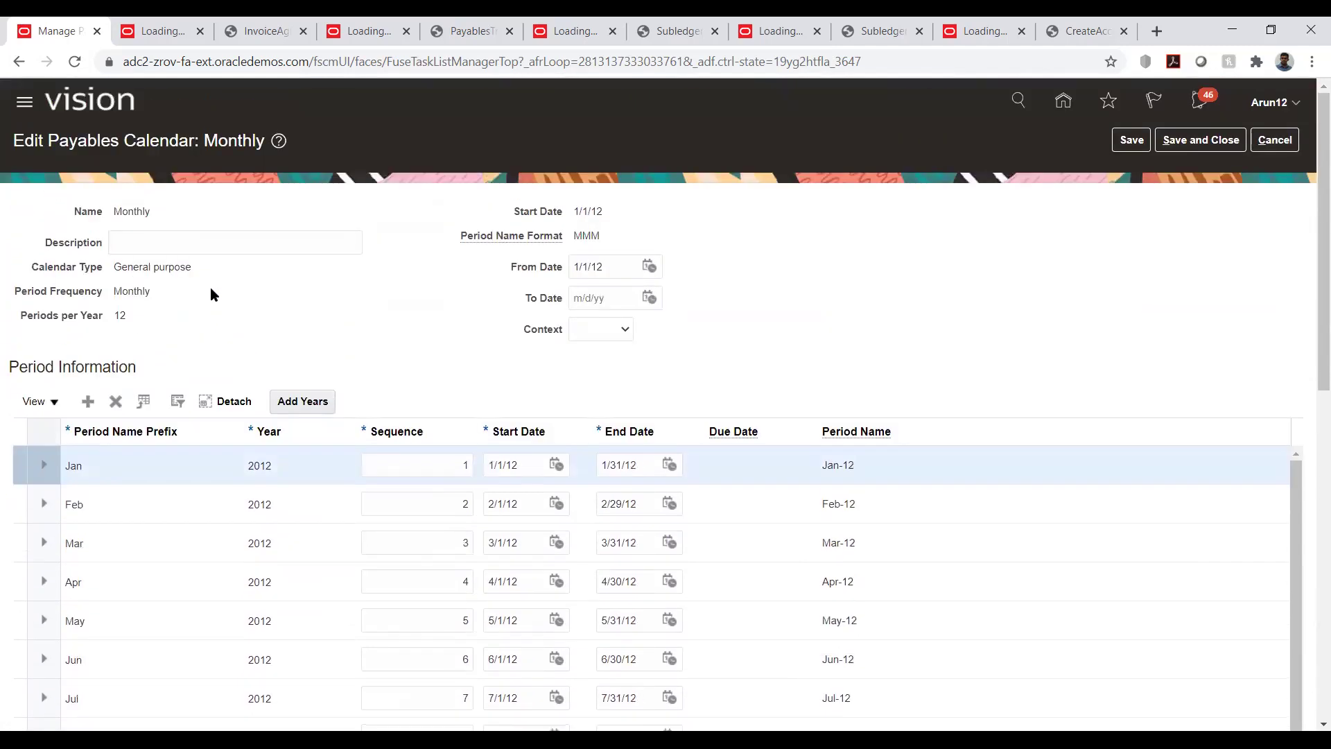
pyautogui.click(1197, 139)
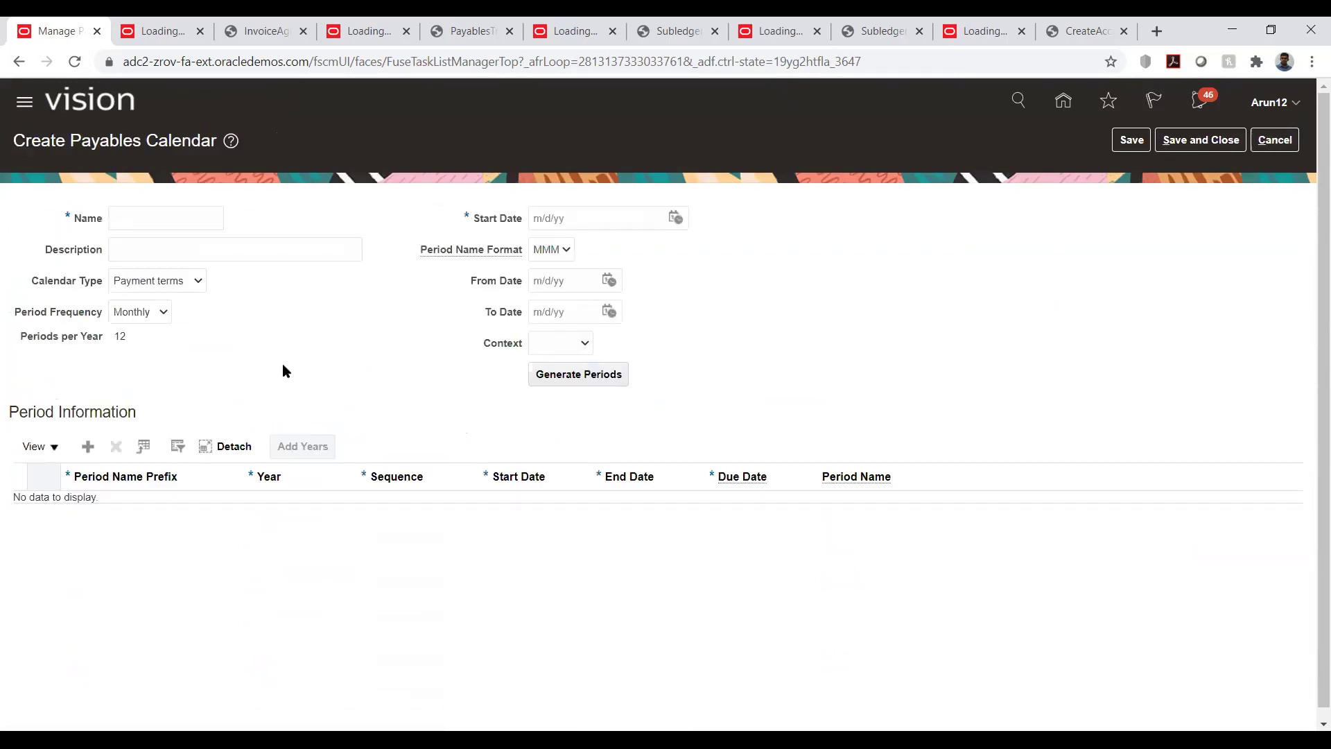
# Name the new payables calendar TATA_CAL and use the same text as its description.
pyautogui.click(153, 218)
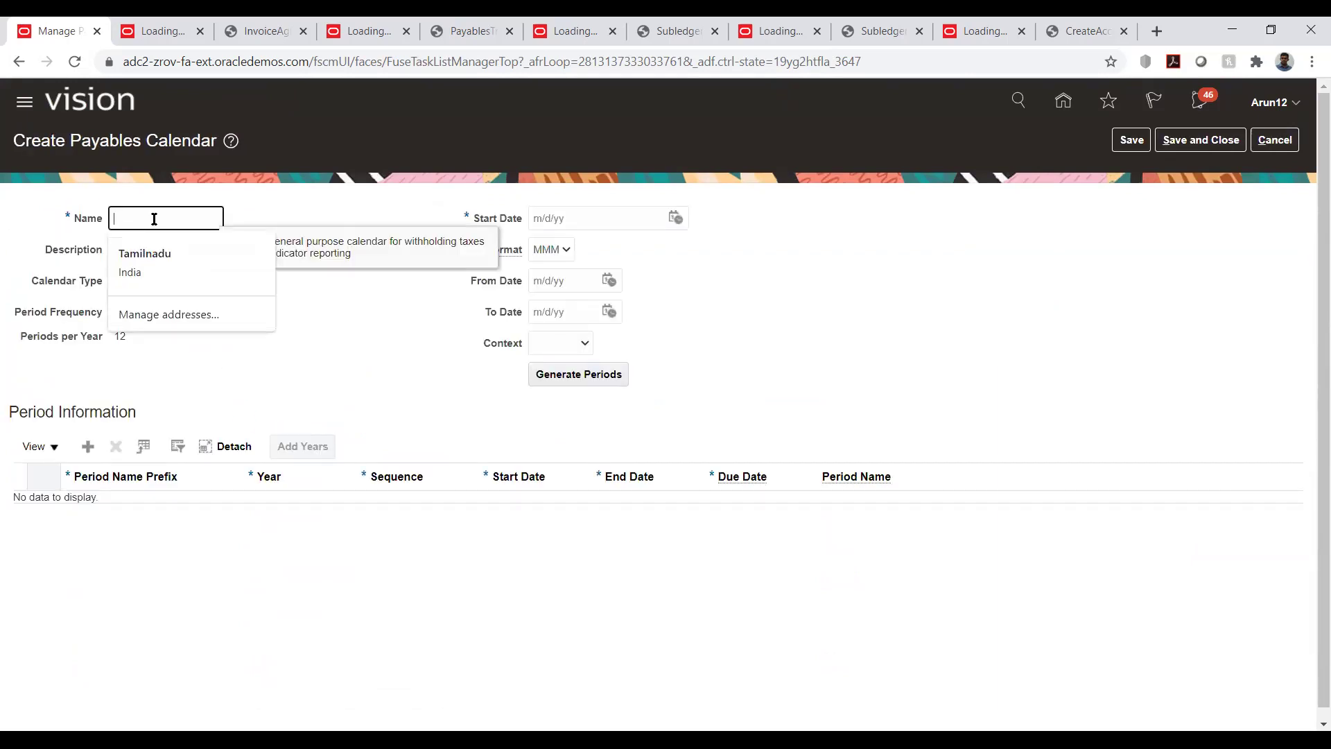
pyautogui.write('tata')
pyautogui.press('BackSpace')
pyautogui.press('BackSpace')
pyautogui.press('BackSpace')
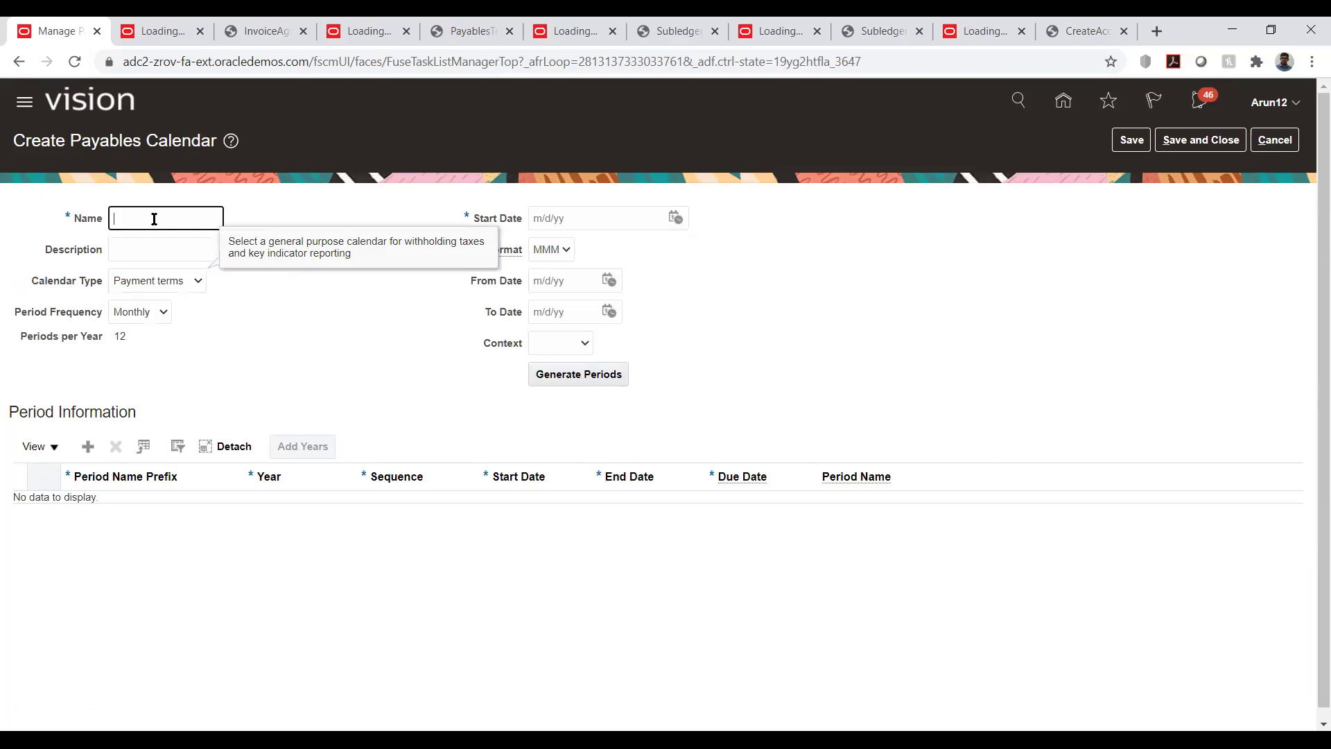
pyautogui.write('TATA_CAL')
pyautogui.press('Tab')
pyautogui.doubleClick(158, 215)
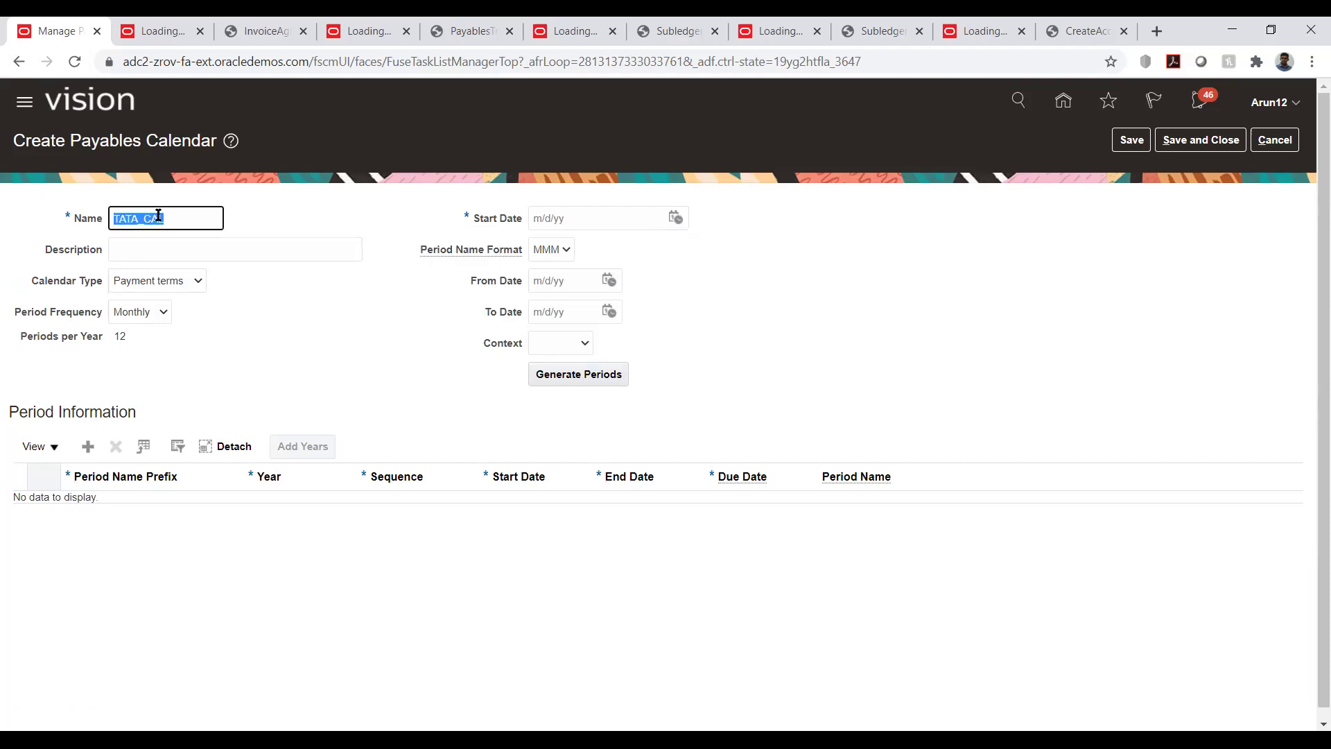
pyautogui.hotkey('ctrl', 'c')
pyautogui.press('Tab')
pyautogui.hotkey('ctrl', 'v')
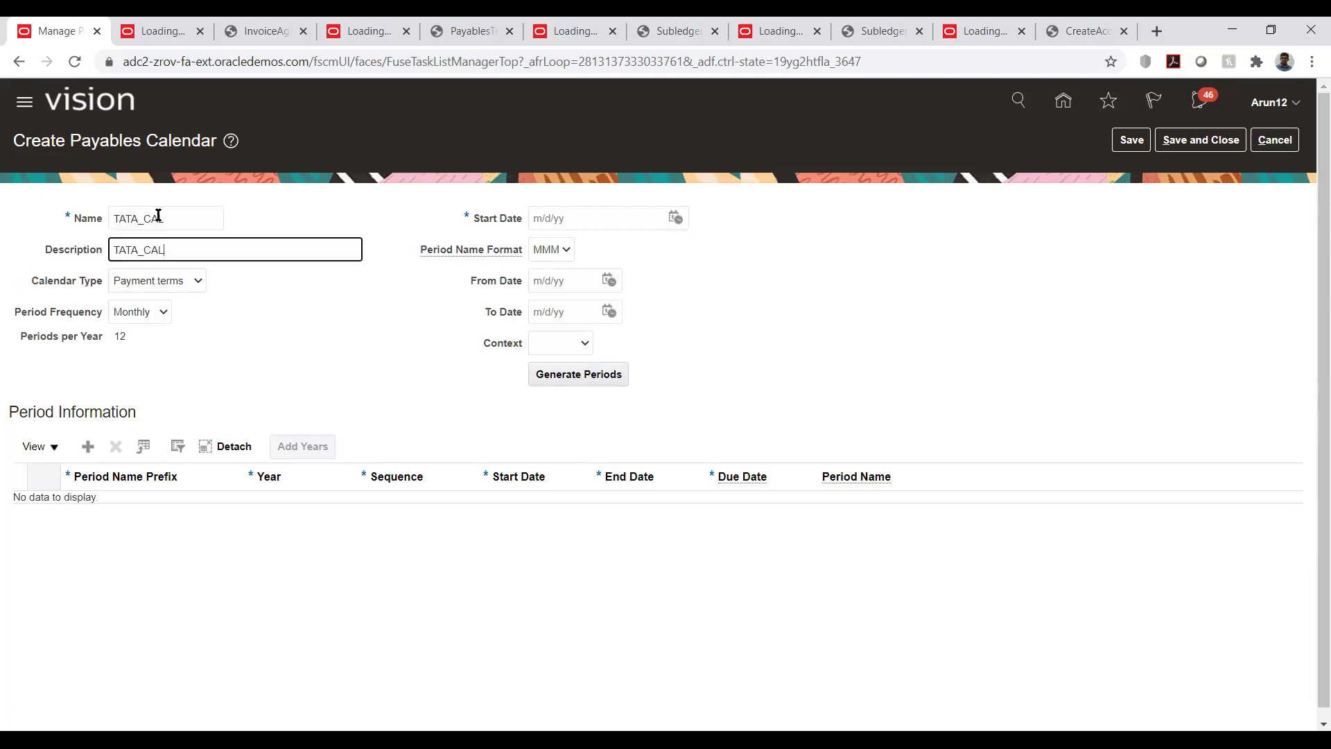
# Set the new calendar's type to General purpose and its start date to 1/1/20.
pyautogui.click(172, 286)
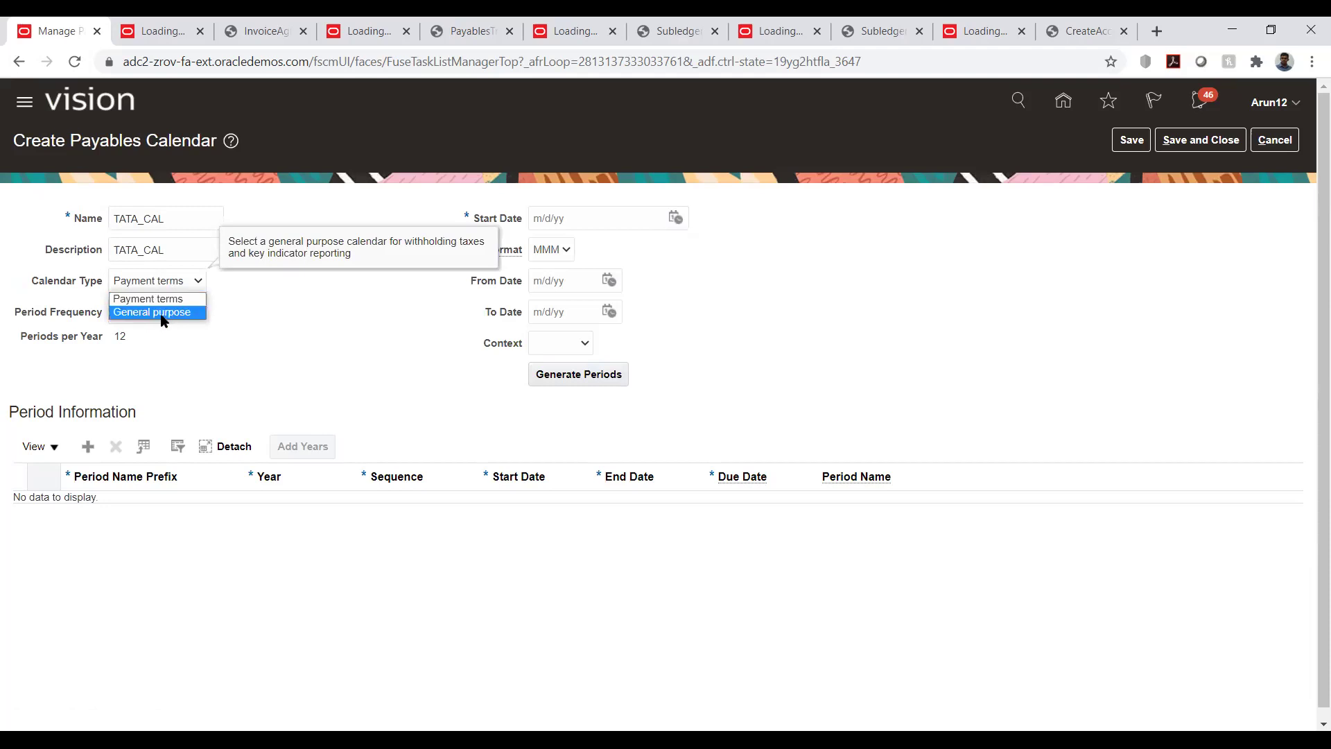
pyautogui.click(160, 313)
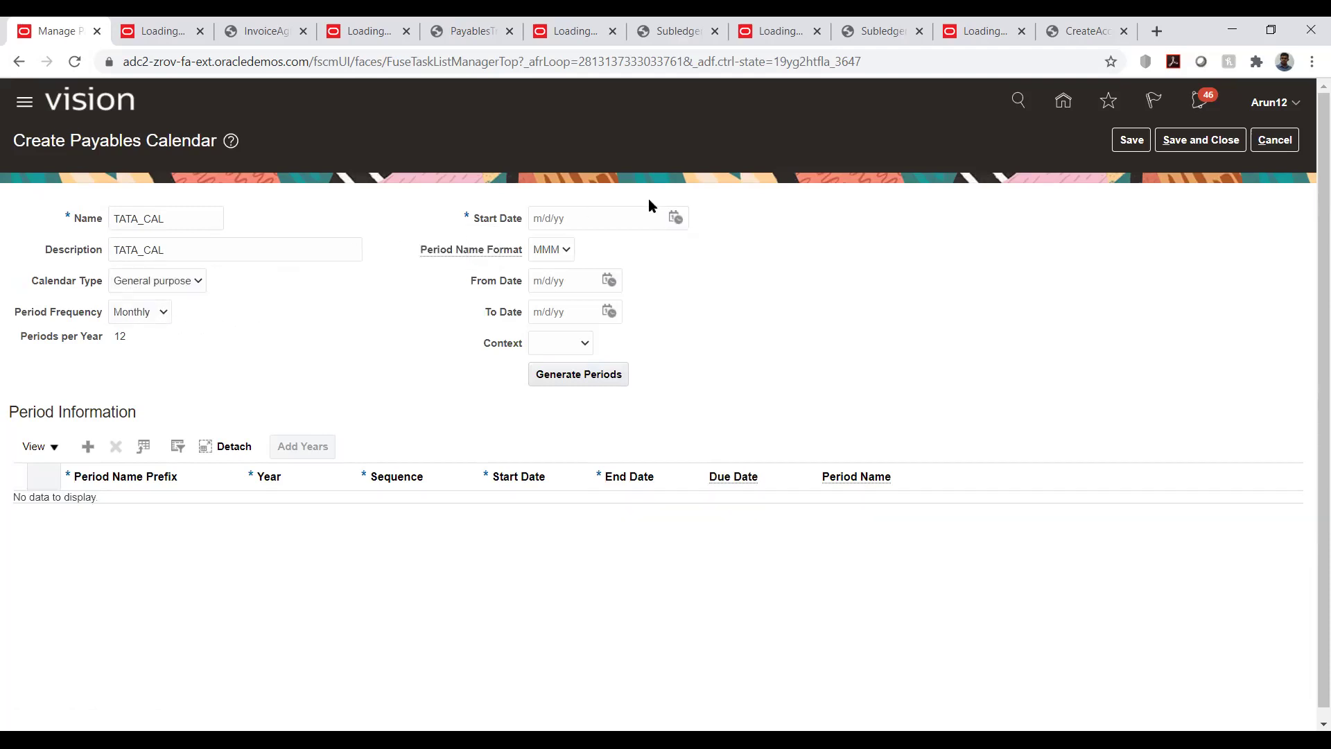
pyautogui.click(674, 217)
pyautogui.click(732, 248)
pyautogui.click(734, 262)
pyautogui.click(788, 299)
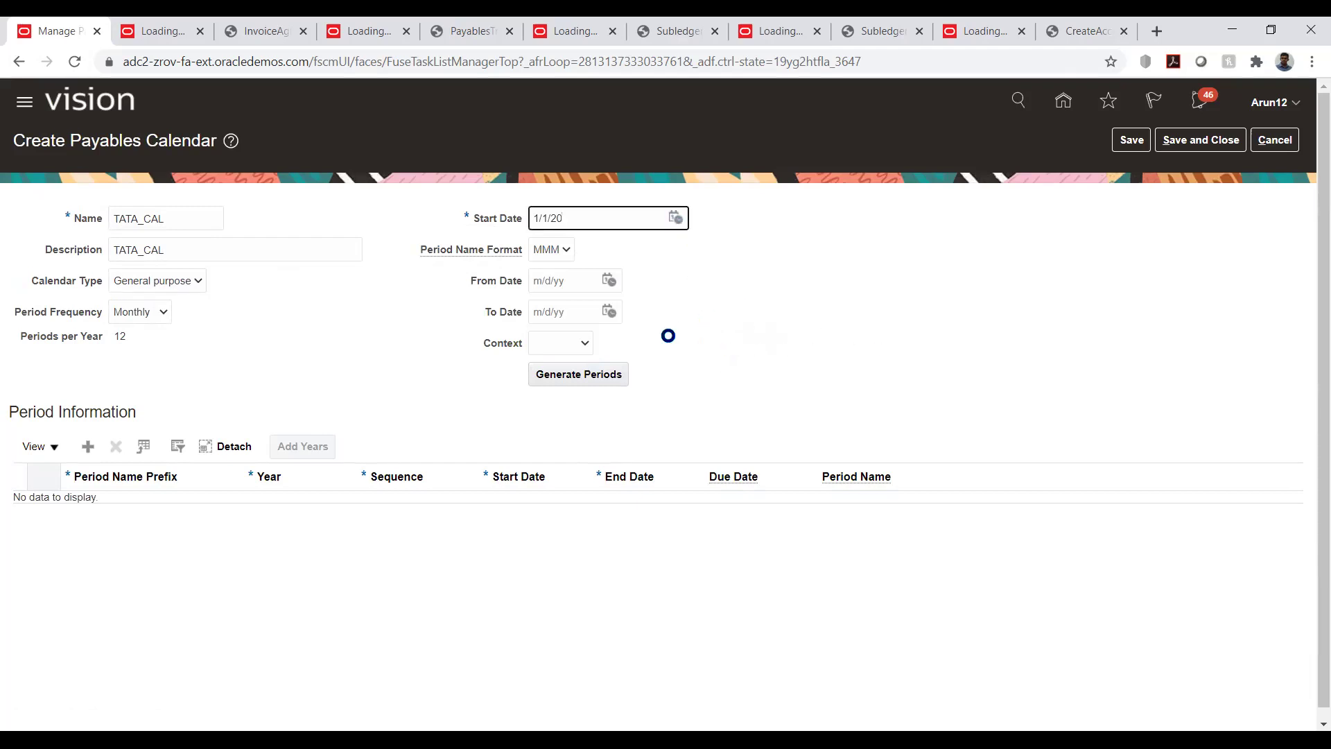
# Set the calendar's From Date to 1/1/20 and its To Date to 12/31/20.
pyautogui.click(608, 281)
pyautogui.click(654, 311)
pyautogui.click(665, 325)
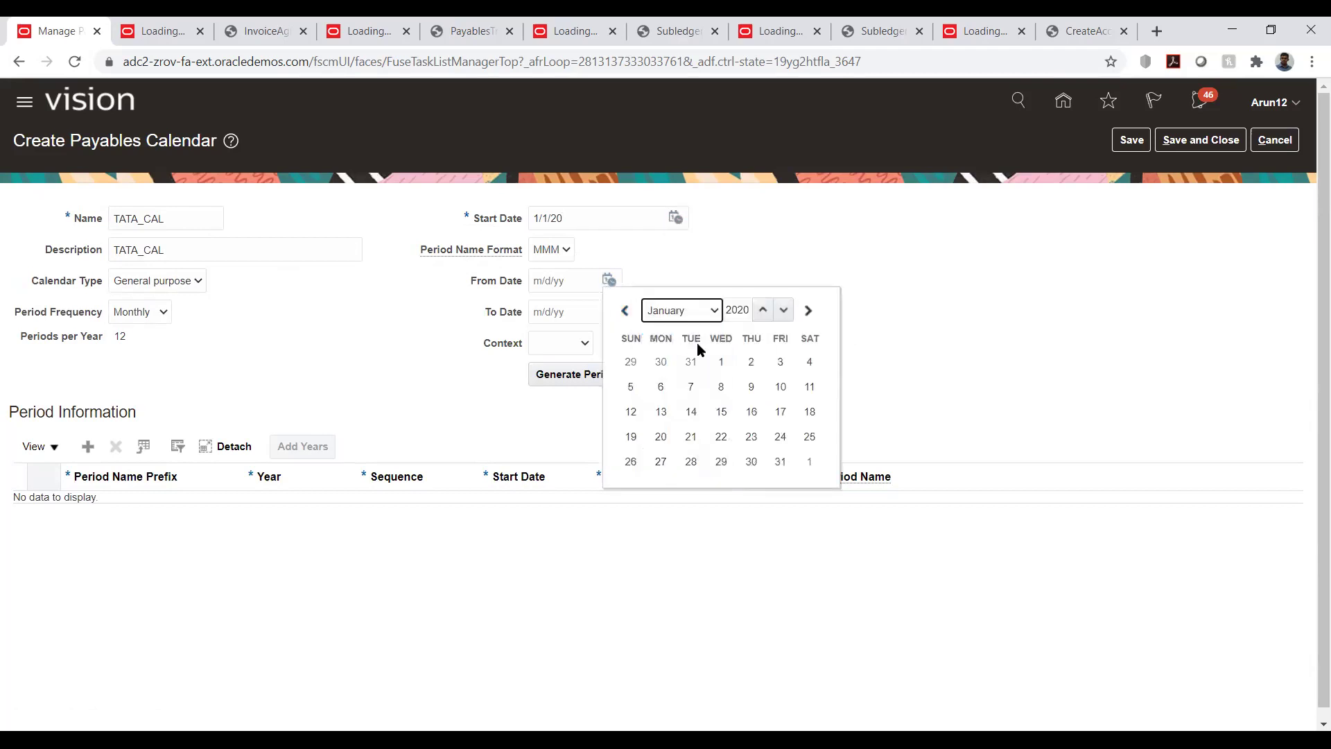
pyautogui.click(721, 361)
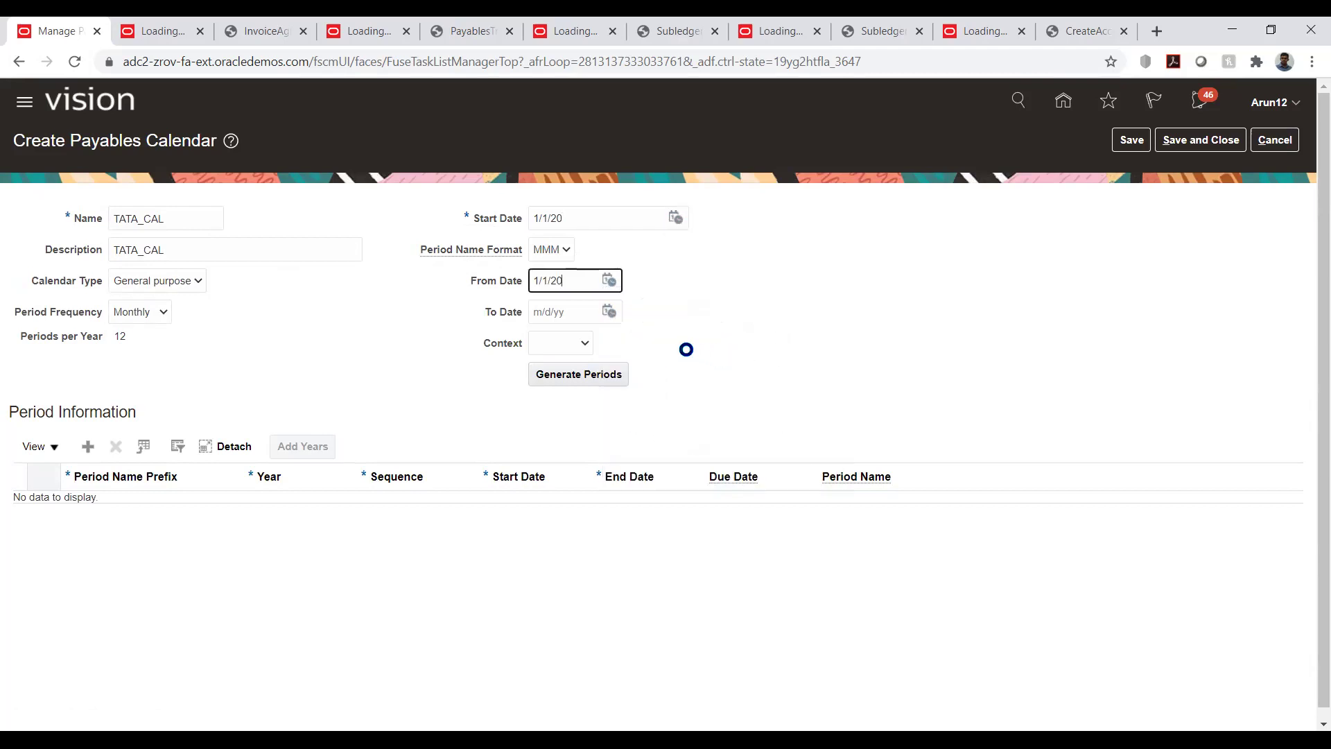
pyautogui.click(609, 313)
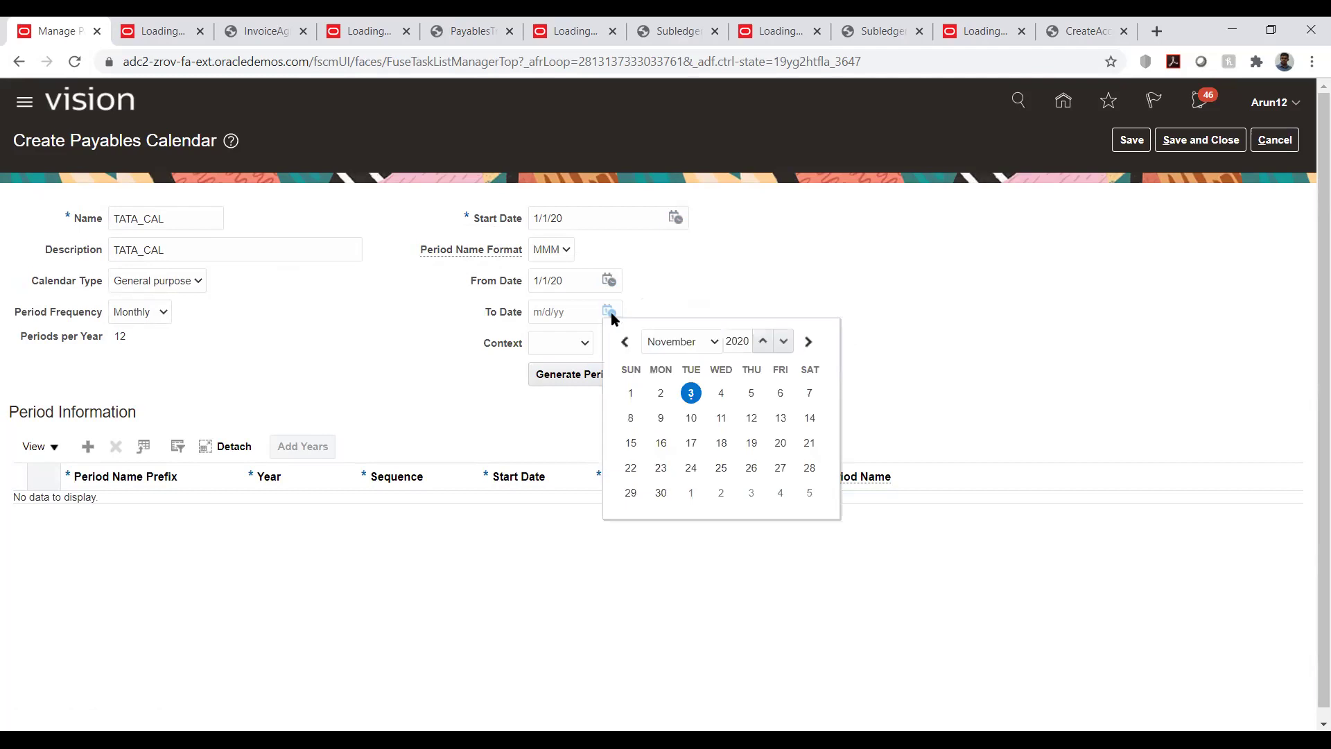
pyautogui.click(672, 343)
pyautogui.click(672, 500)
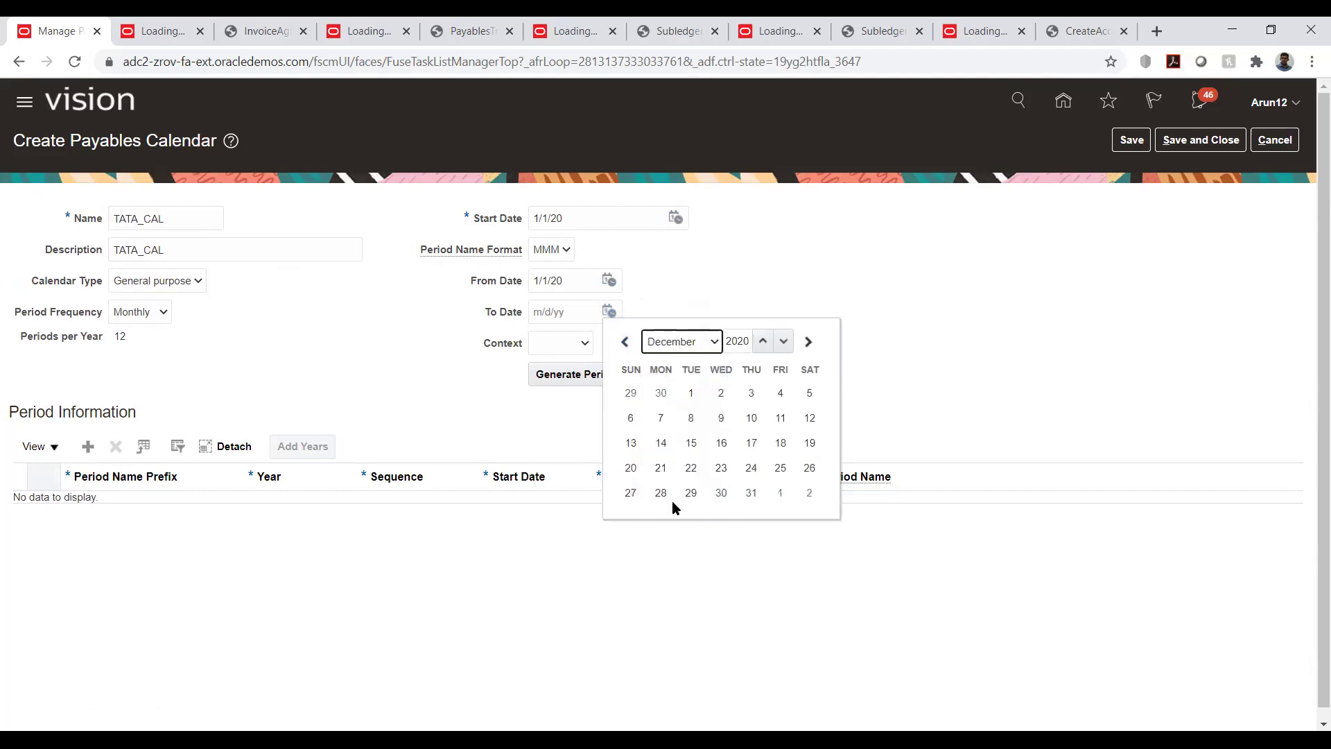
pyautogui.click(748, 492)
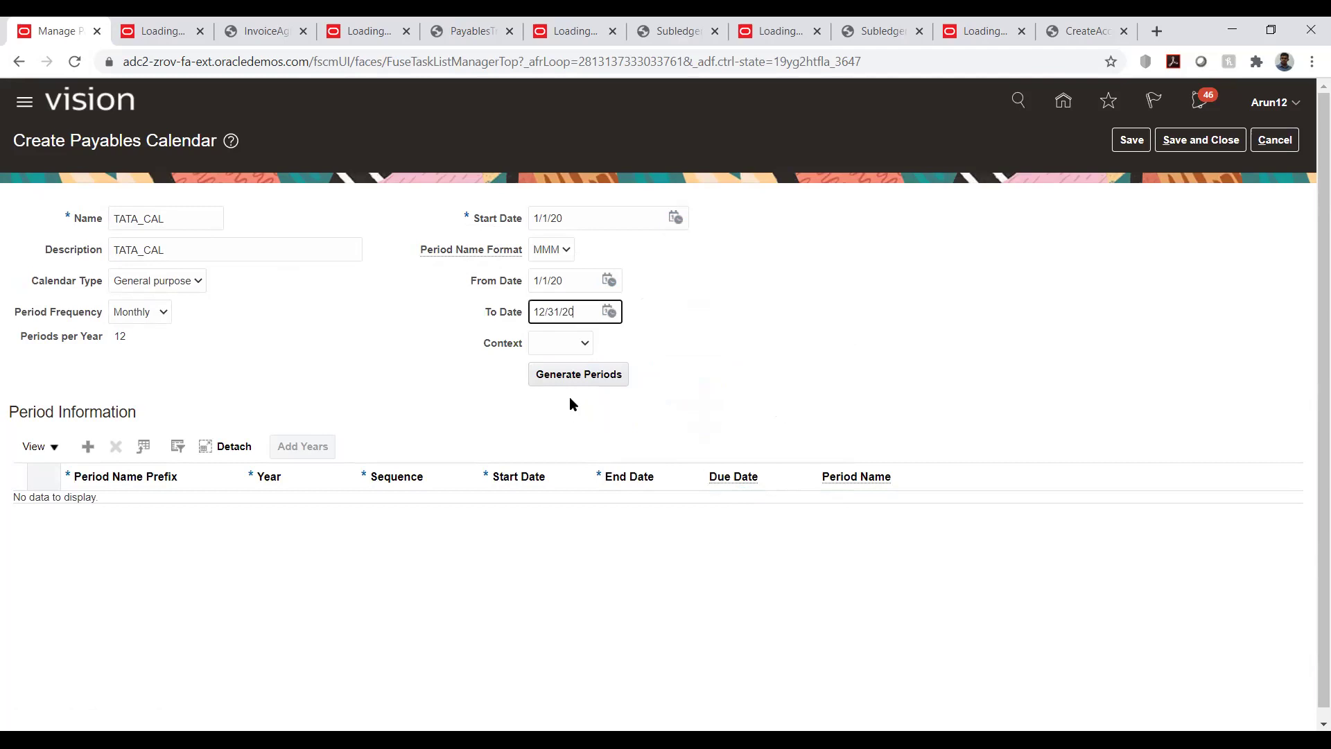
# Generate the monthly periods for TATA_CAL and save and close the calendar.
pyautogui.click(560, 376)
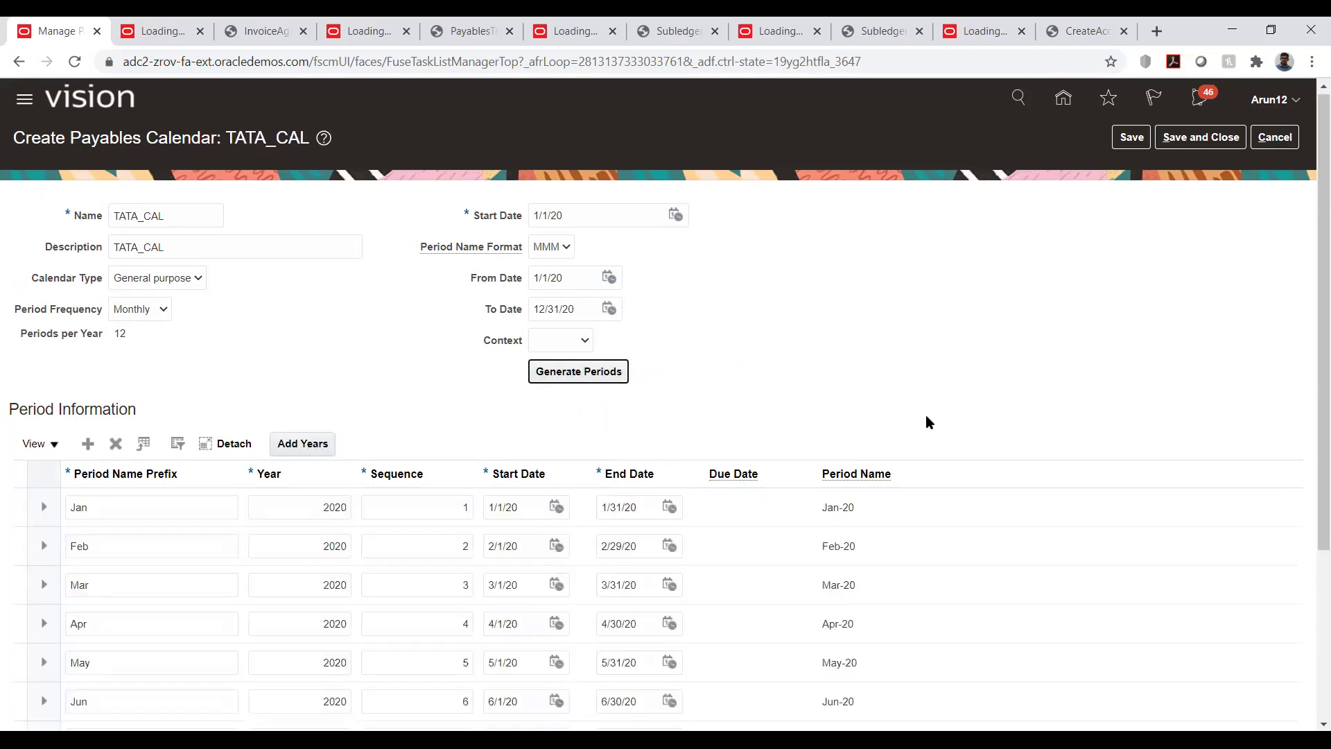
pyautogui.scroll(-4, 927, 422)
pyautogui.scroll(4, 927, 422)
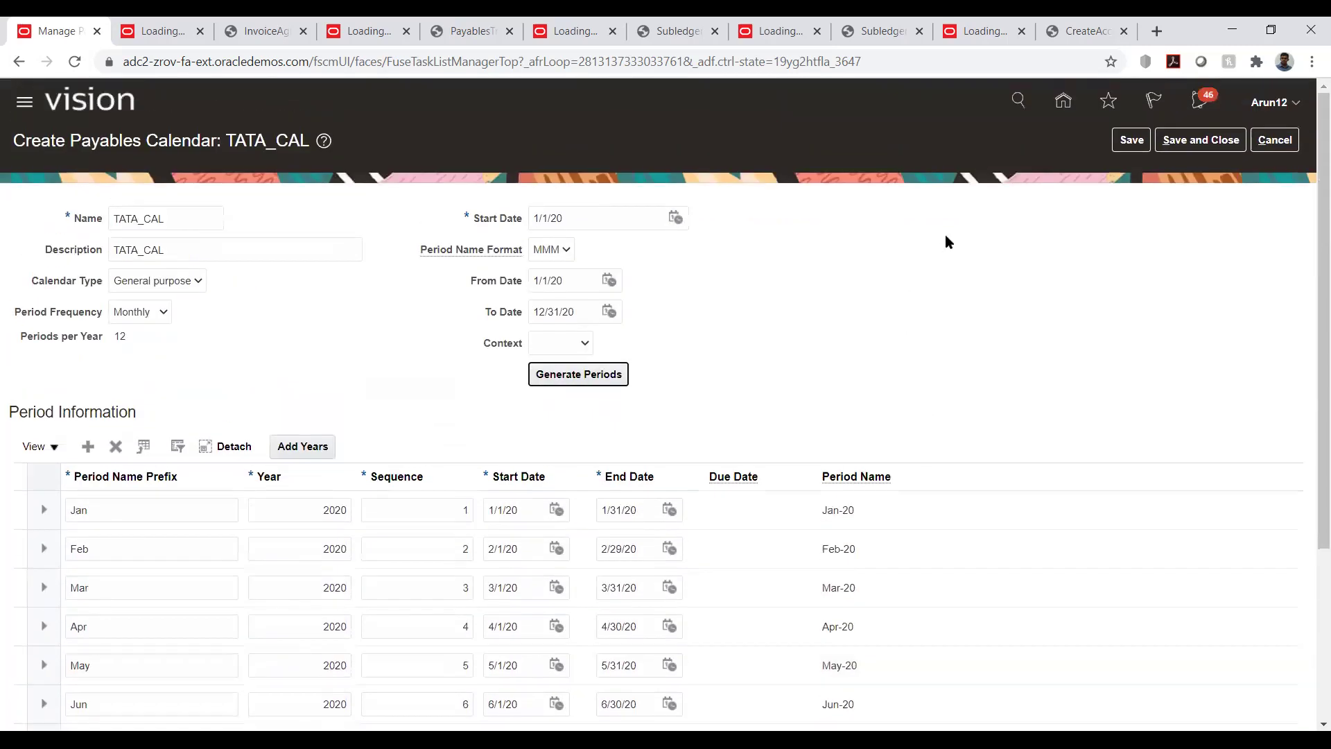
pyautogui.click(1130, 144)
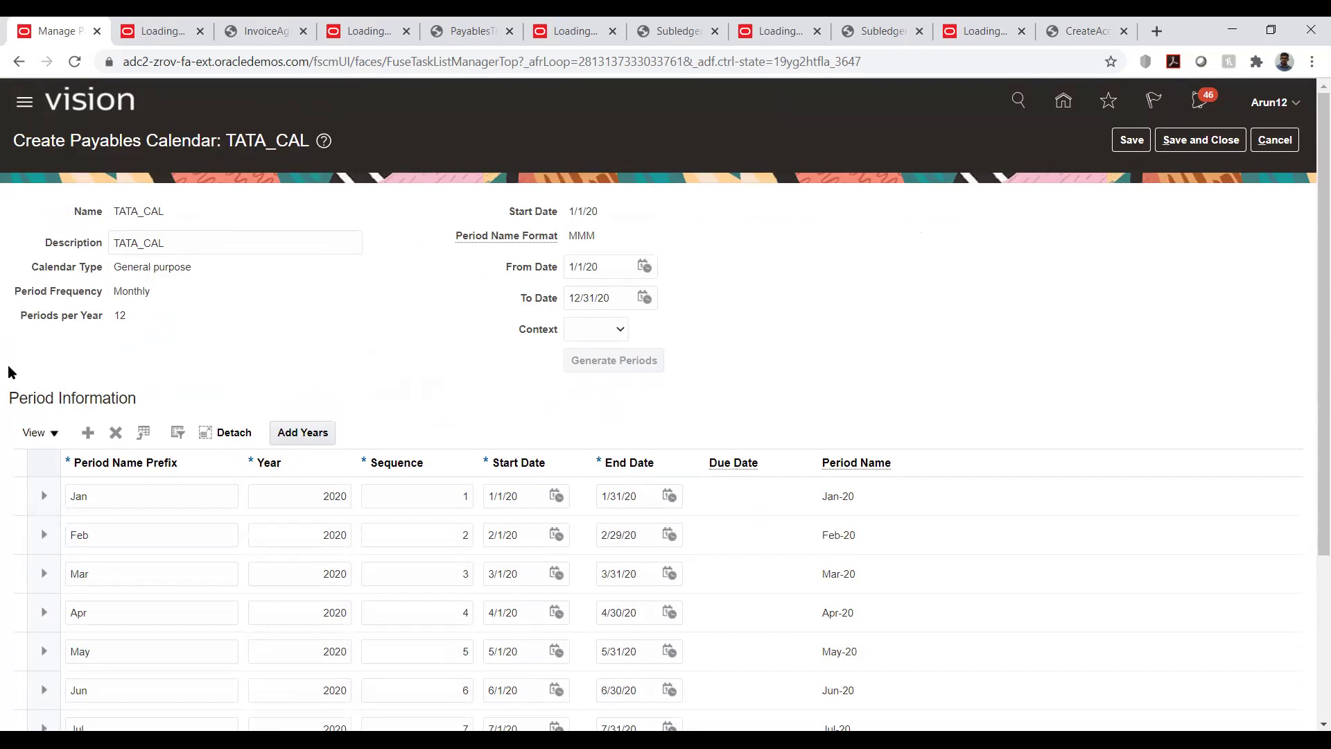
pyautogui.click(1194, 142)
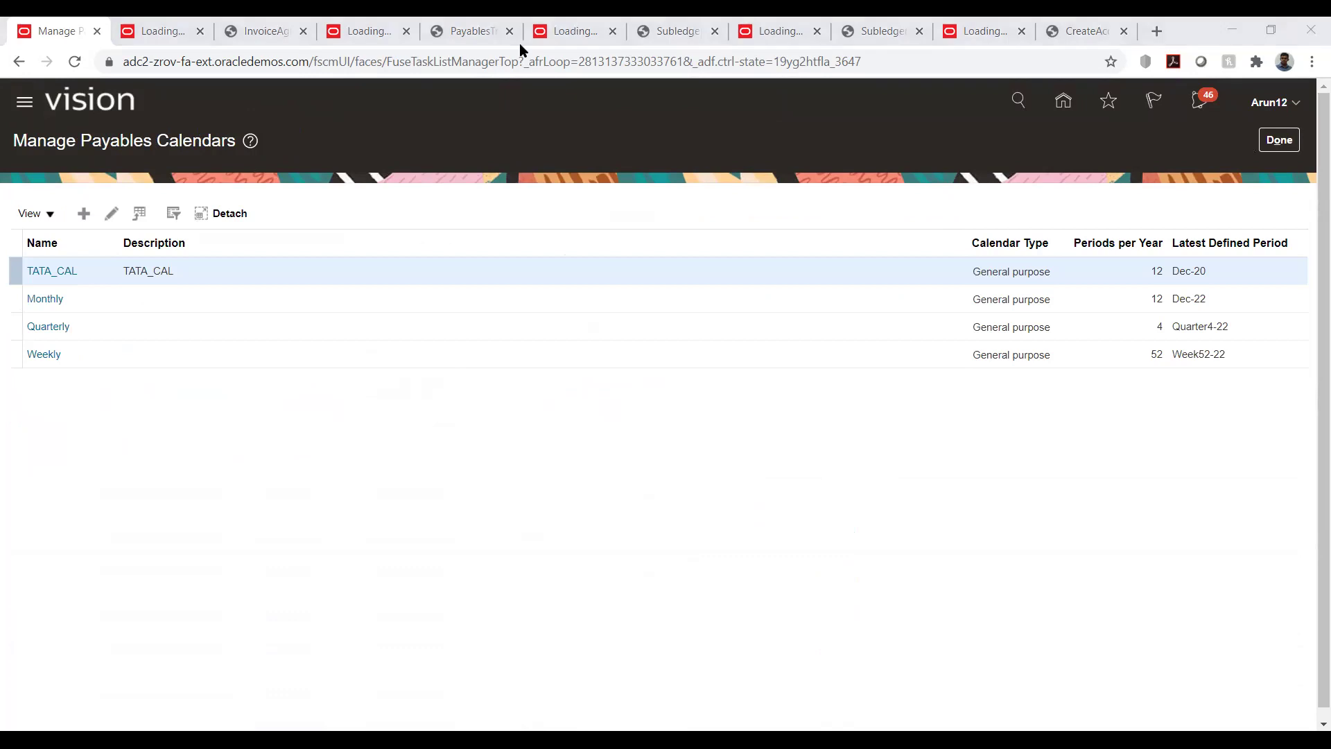
# Switch back to the recurring invoices workbook in Excel and enter TATA_CAL as line 1's calendar name.
pyautogui.hotkey('alt', 'Tab')
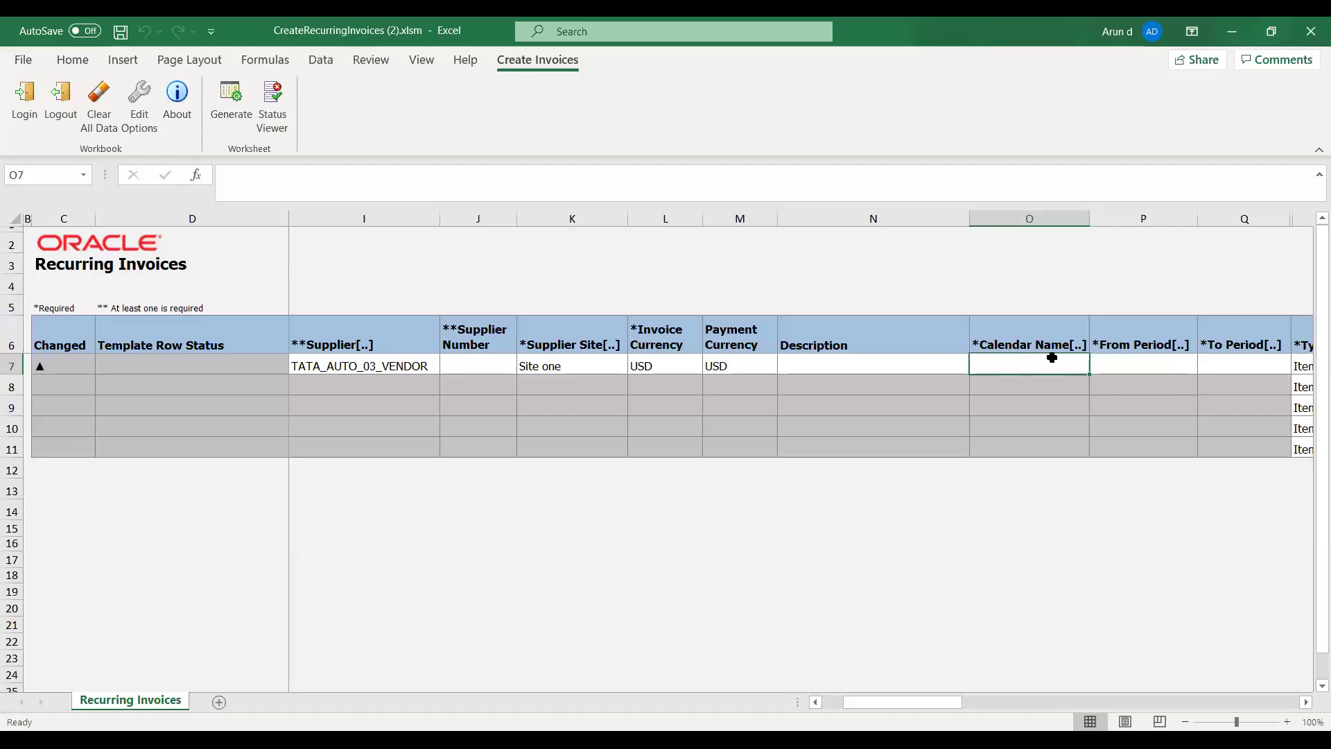
pyautogui.write('TATA_CAL')
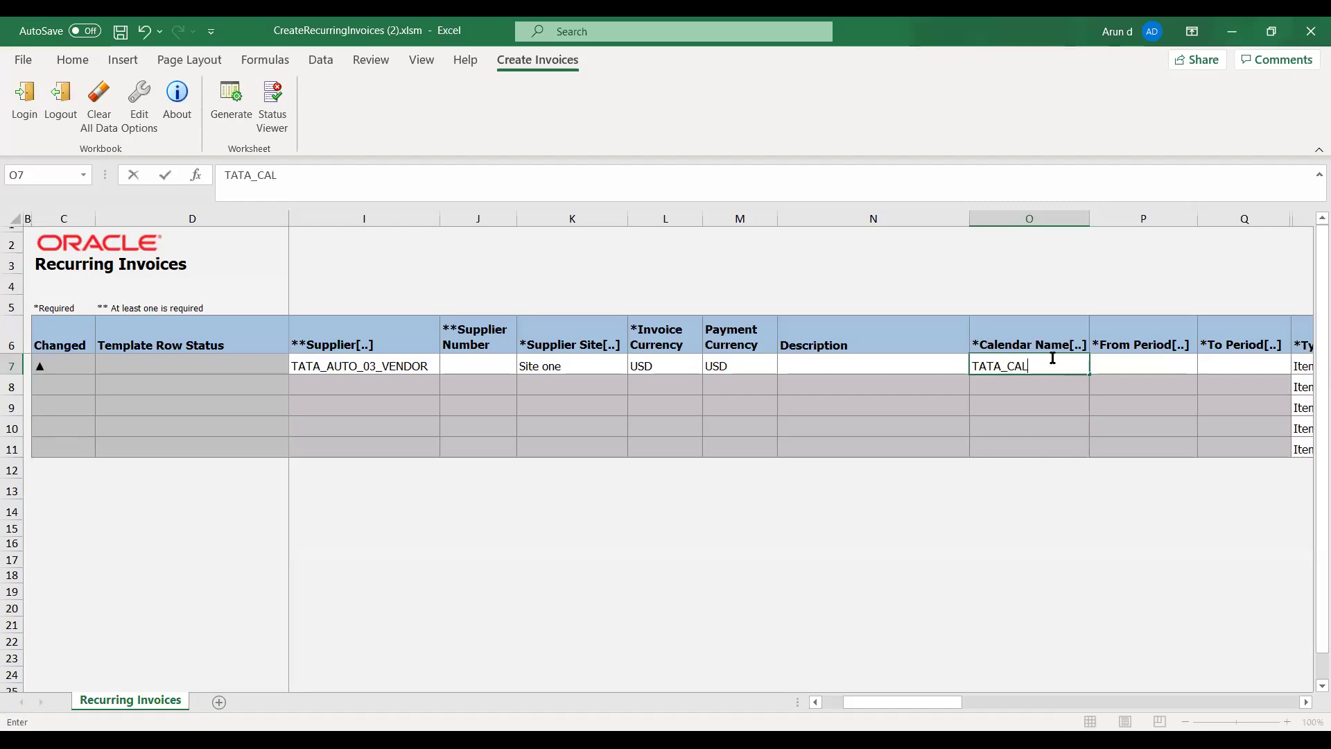
pyautogui.press('Tab')
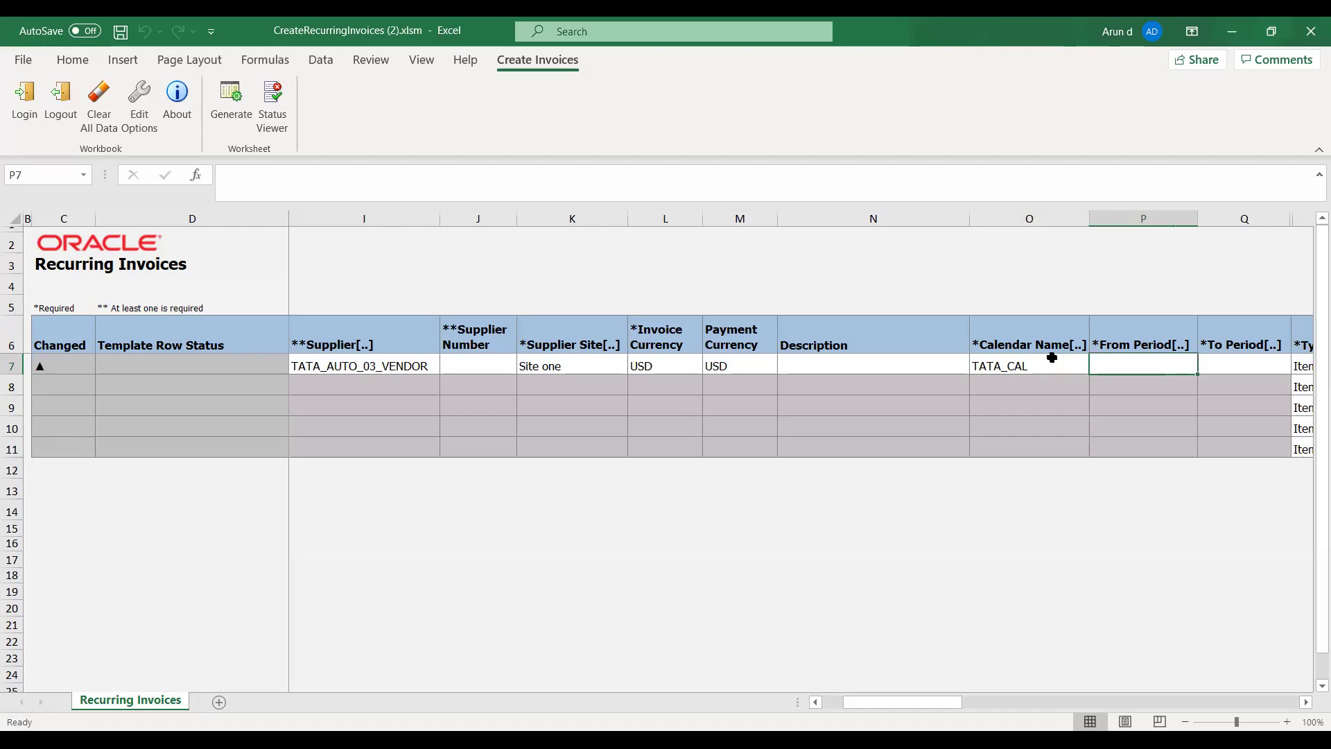
# Enter From Period 01-Jan-2020 and To Period 31-Dec-2020 for line 1, keep the Item type, and go to its Amount cell.
pyautogui.write('01-Jan-2020')
pyautogui.press('Tab')
pyautogui.write('31-D')
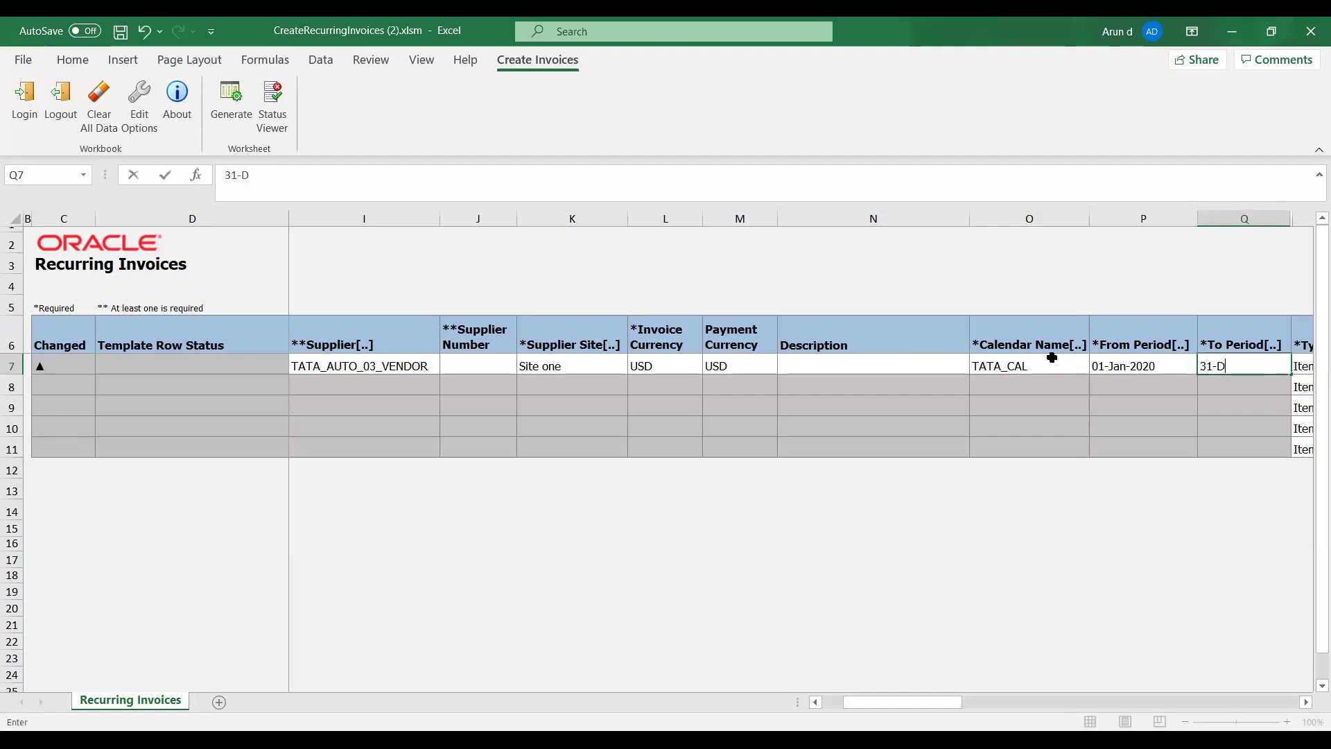
pyautogui.write('ec-2020')
pyautogui.press('Tab')
pyautogui.press('Tab')
pyautogui.press('Tab')
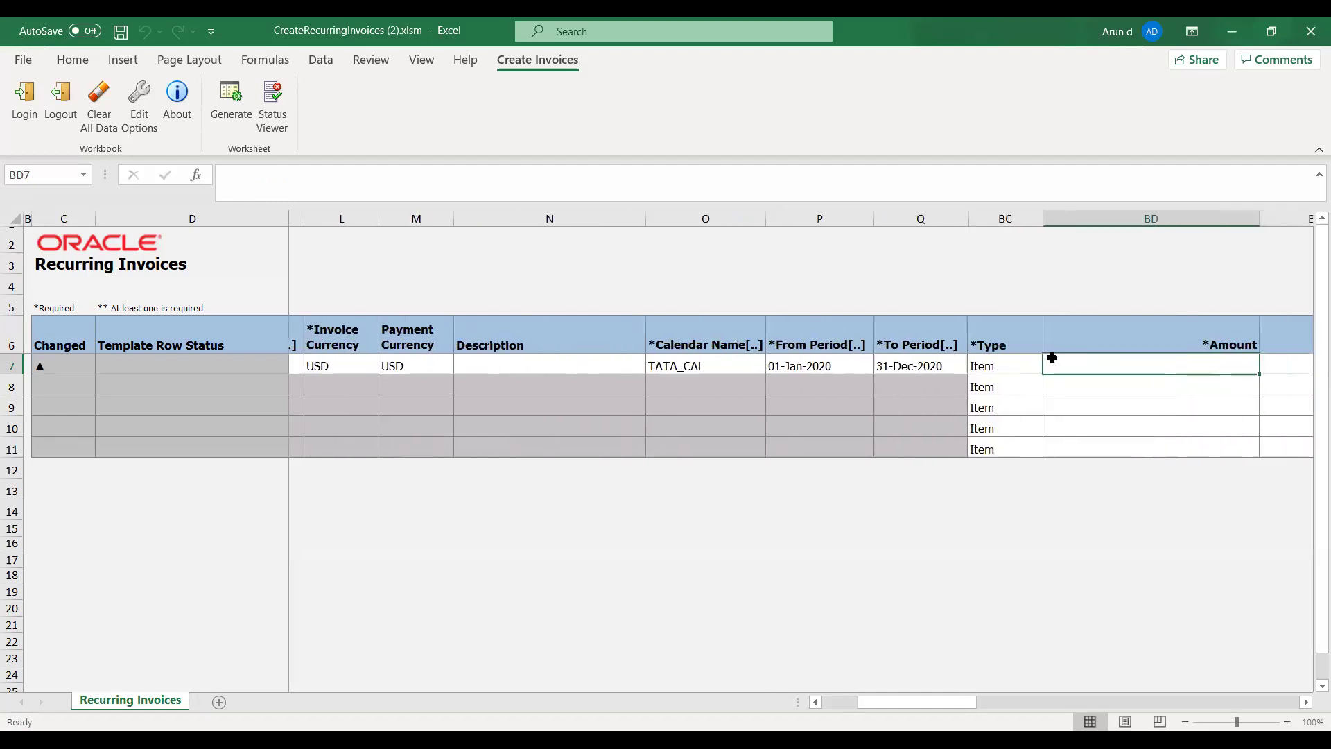
# Enter 10000 as the Amount of line 1's Item entry.
pyautogui.click(1052, 357)
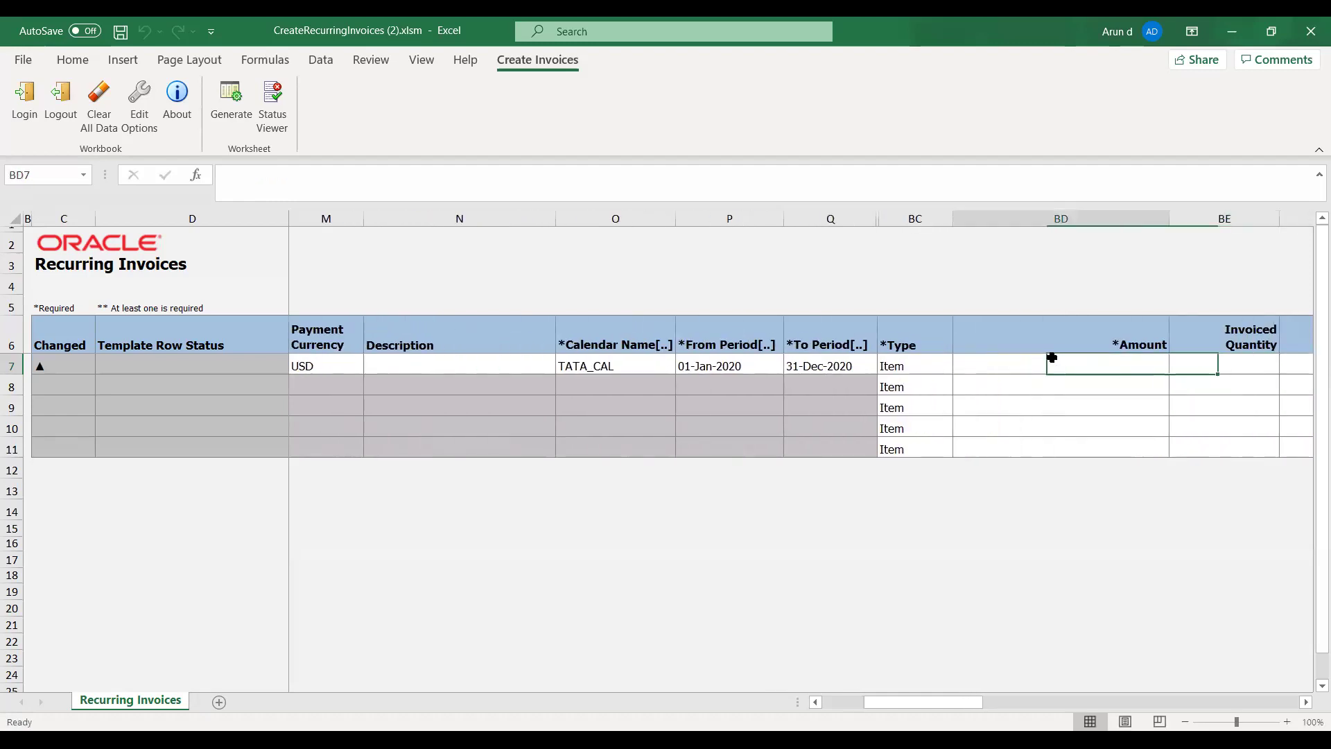
pyautogui.write('10000')
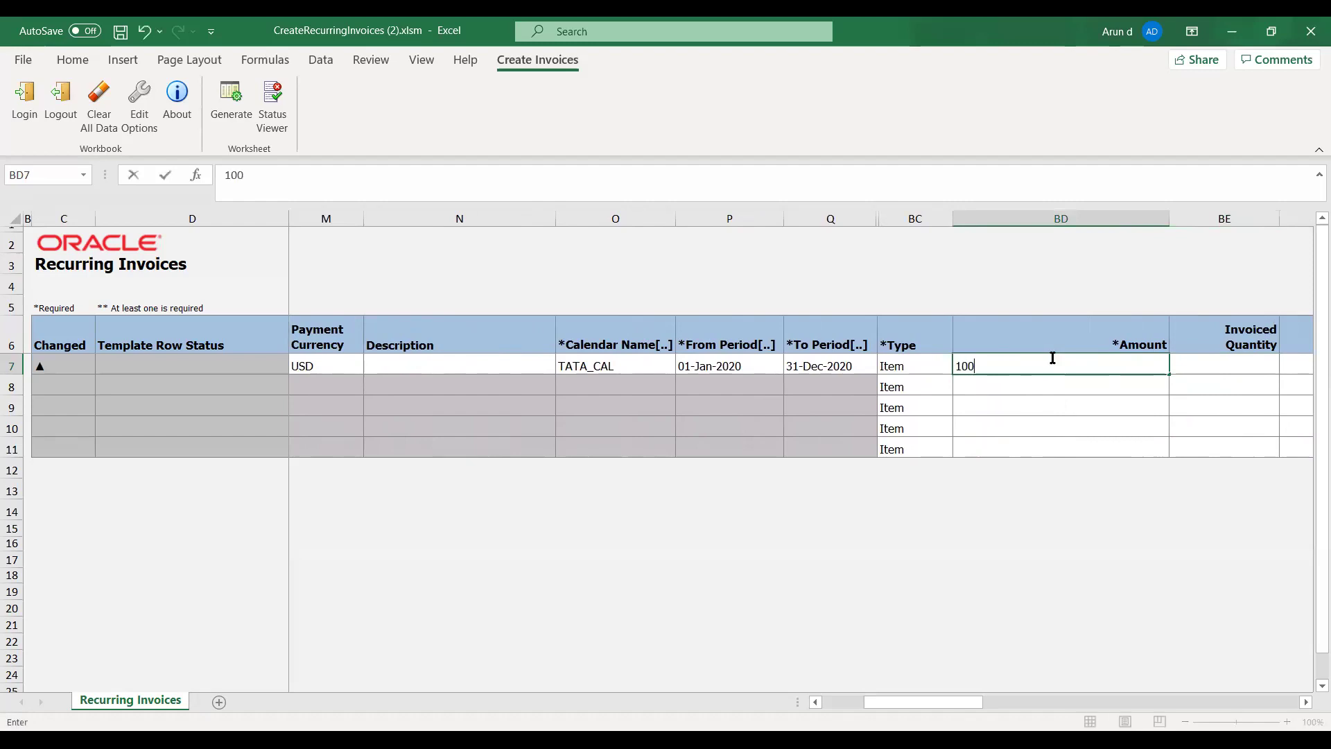
pyautogui.press('Tab')
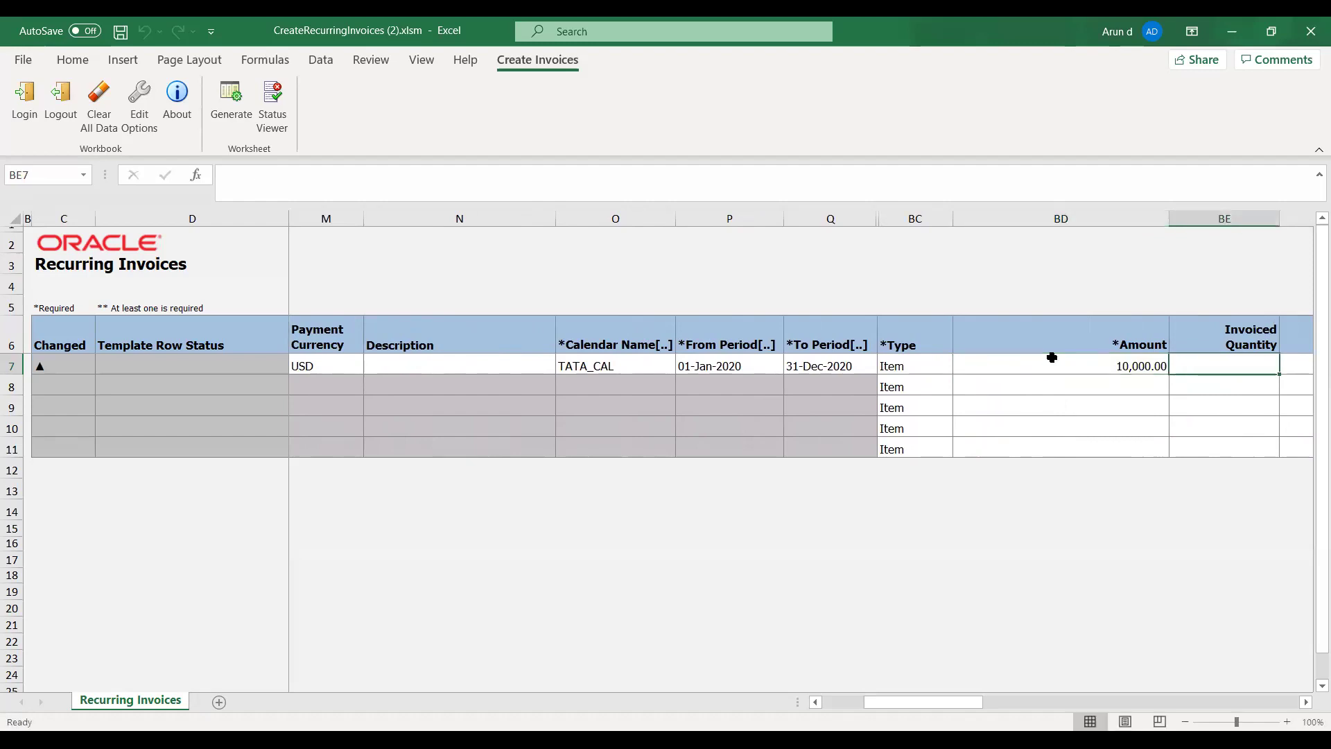
# Examine line 1's remaining columns, from Invoiced Quantity through the purchase order, receipt, location and tax fields.
pyautogui.press('Tab')
pyautogui.press('Tab')
pyautogui.press('Tab')
pyautogui.press('Tab')
pyautogui.press('Tab')
pyautogui.press('Tab')
pyautogui.press('Tab')
pyautogui.press('Tab')
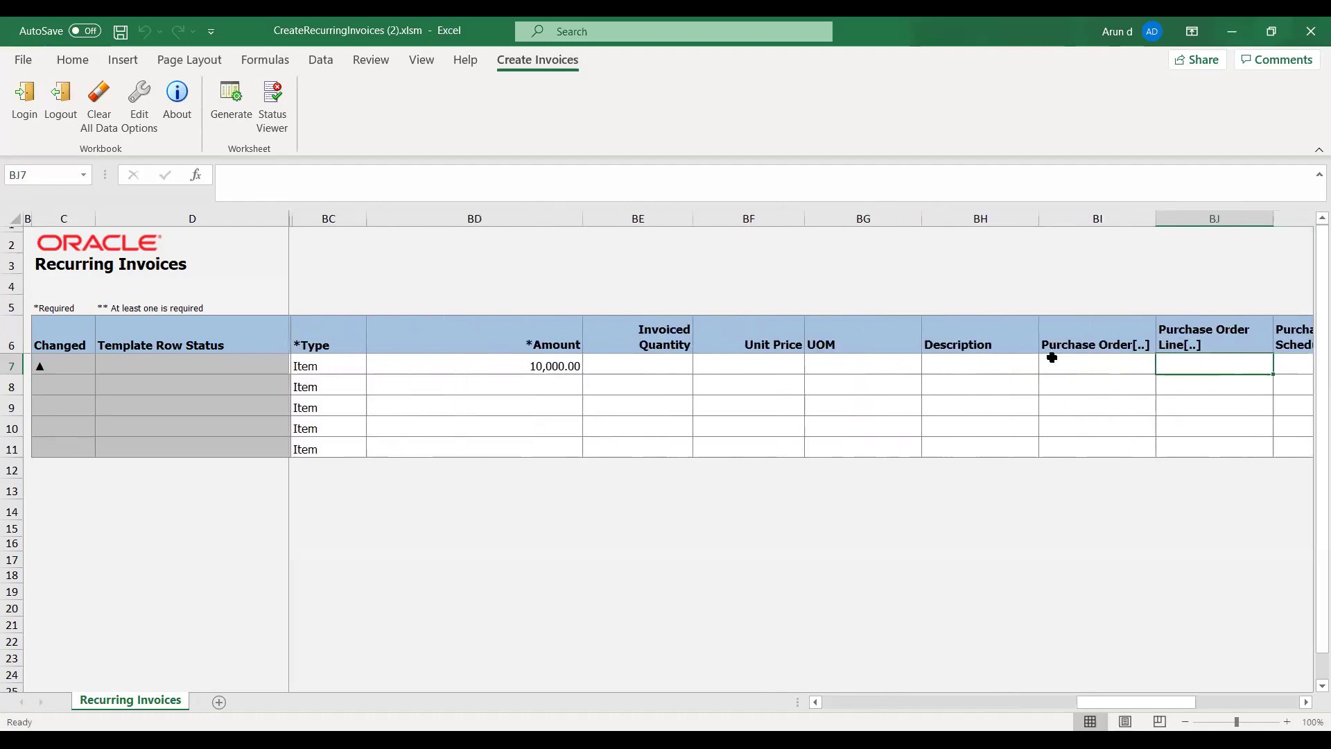
pyautogui.press('Tab')
pyautogui.press('Tab')
pyautogui.press('Tab')
pyautogui.press('Tab')
pyautogui.press('Tab')
pyautogui.press('Tab')
pyautogui.press('Tab')
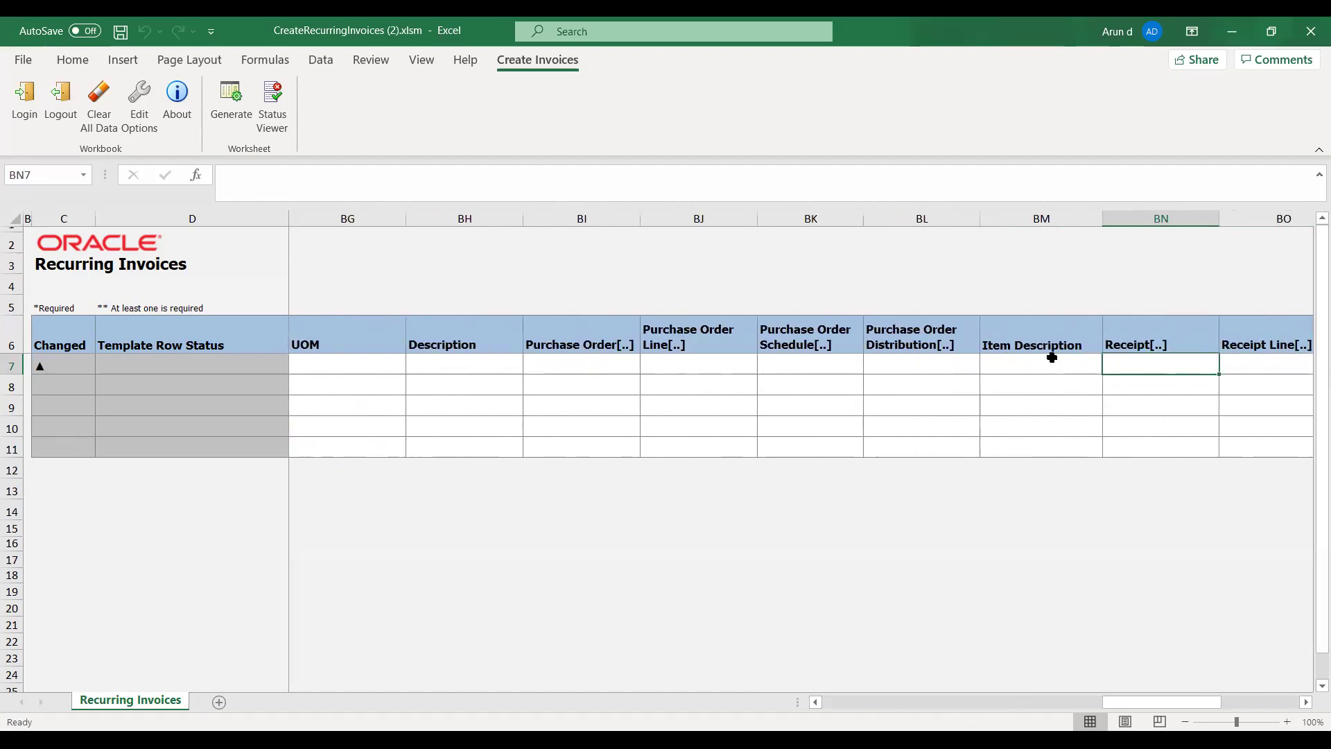
pyautogui.press('Tab')
pyautogui.press('Tab')
pyautogui.press('Tab')
pyautogui.press('Tab')
pyautogui.press('Tab')
pyautogui.press('Tab')
pyautogui.press('Tab')
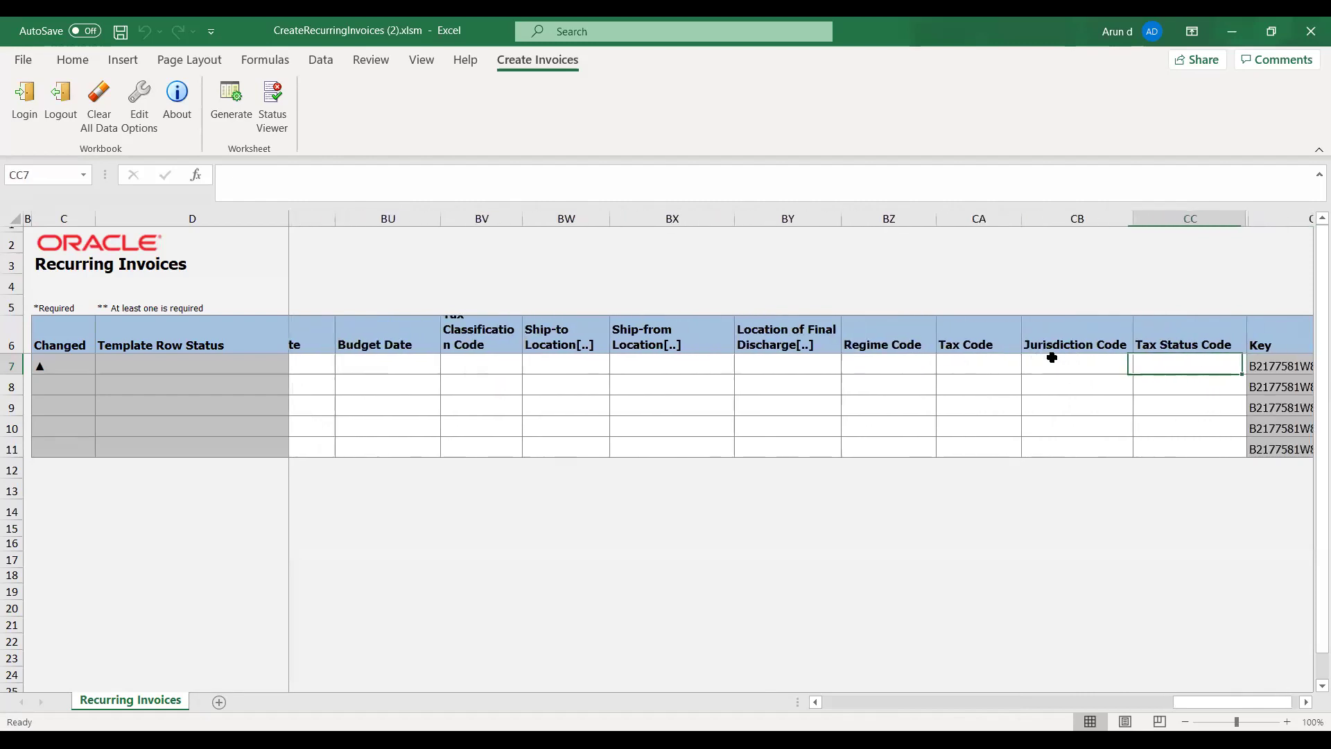
pyautogui.press('Tab')
pyautogui.press('Tab')
pyautogui.press('Tab')
pyautogui.press('Tab')
pyautogui.press('Tab')
pyautogui.press('Tab')
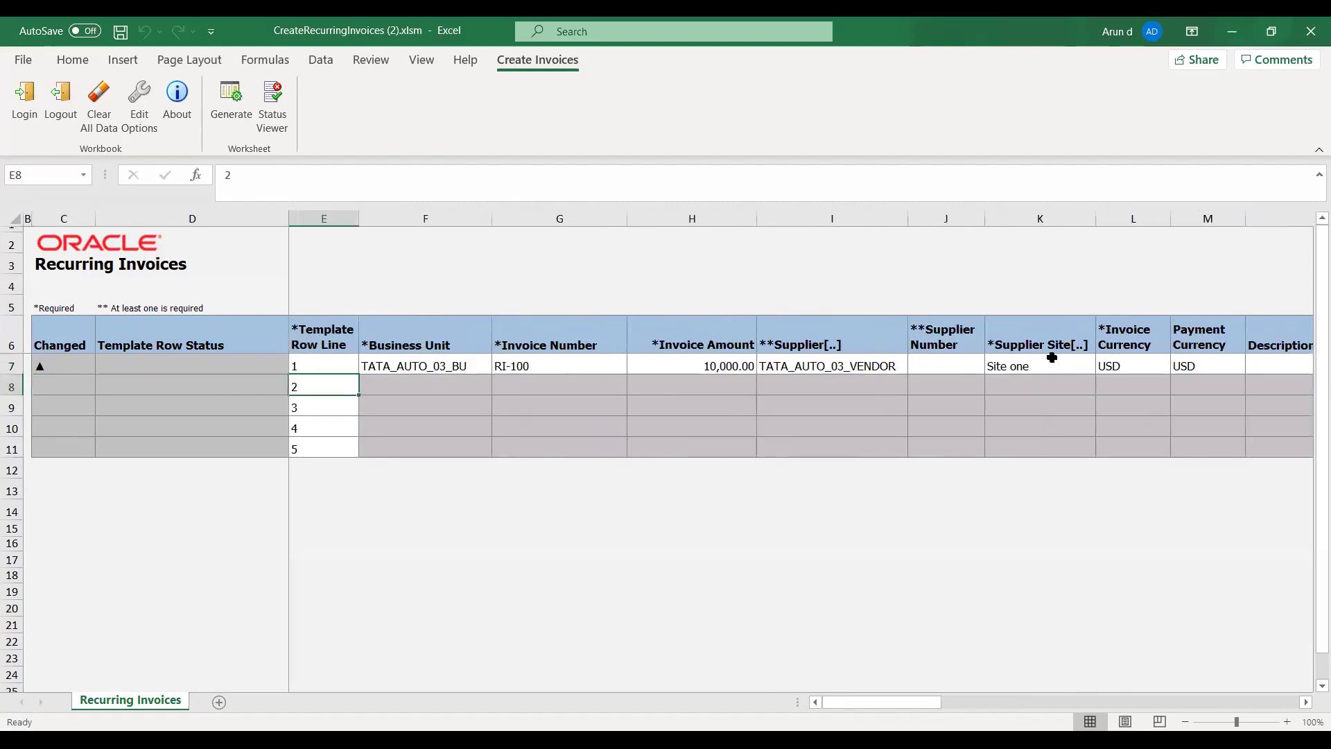
# Copy the supplier number from the TATA_AUTO_03_VENDOR profile in the browser into line 1's Supplier Number cell in Excel.
pyautogui.click(916, 366)
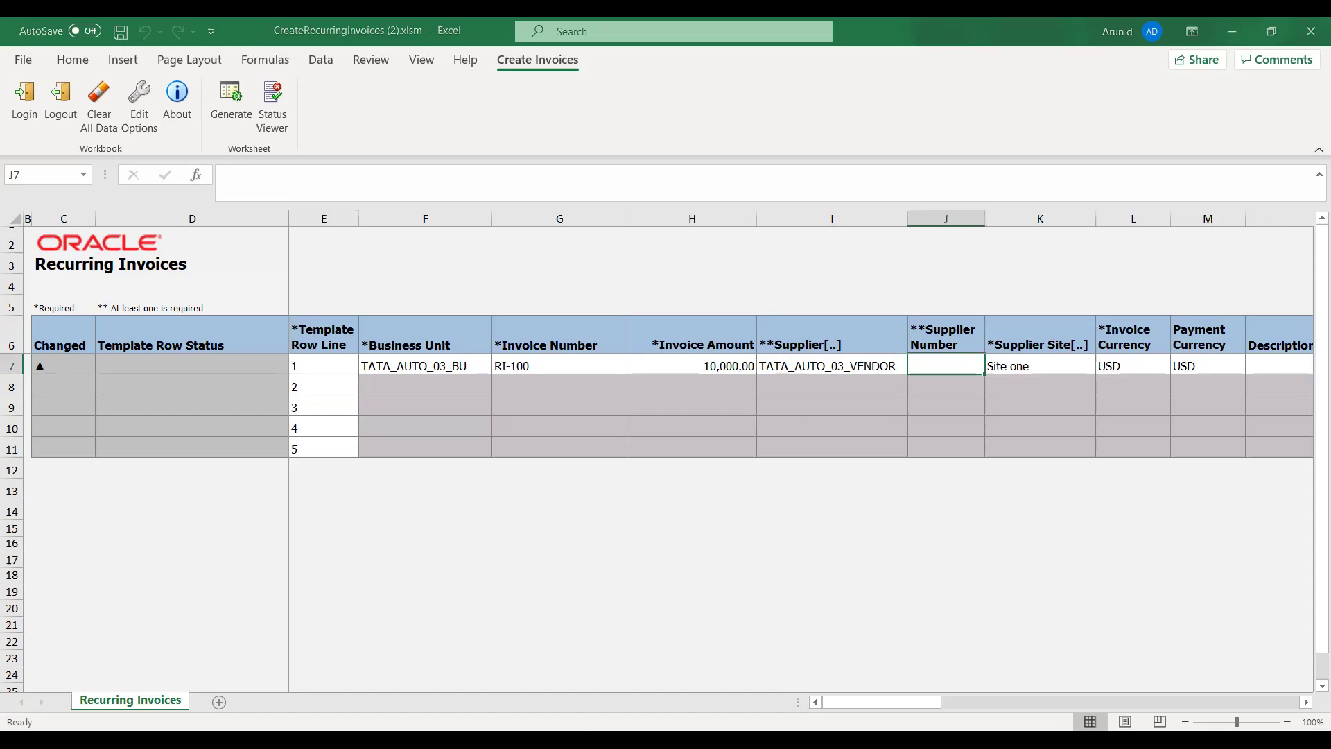
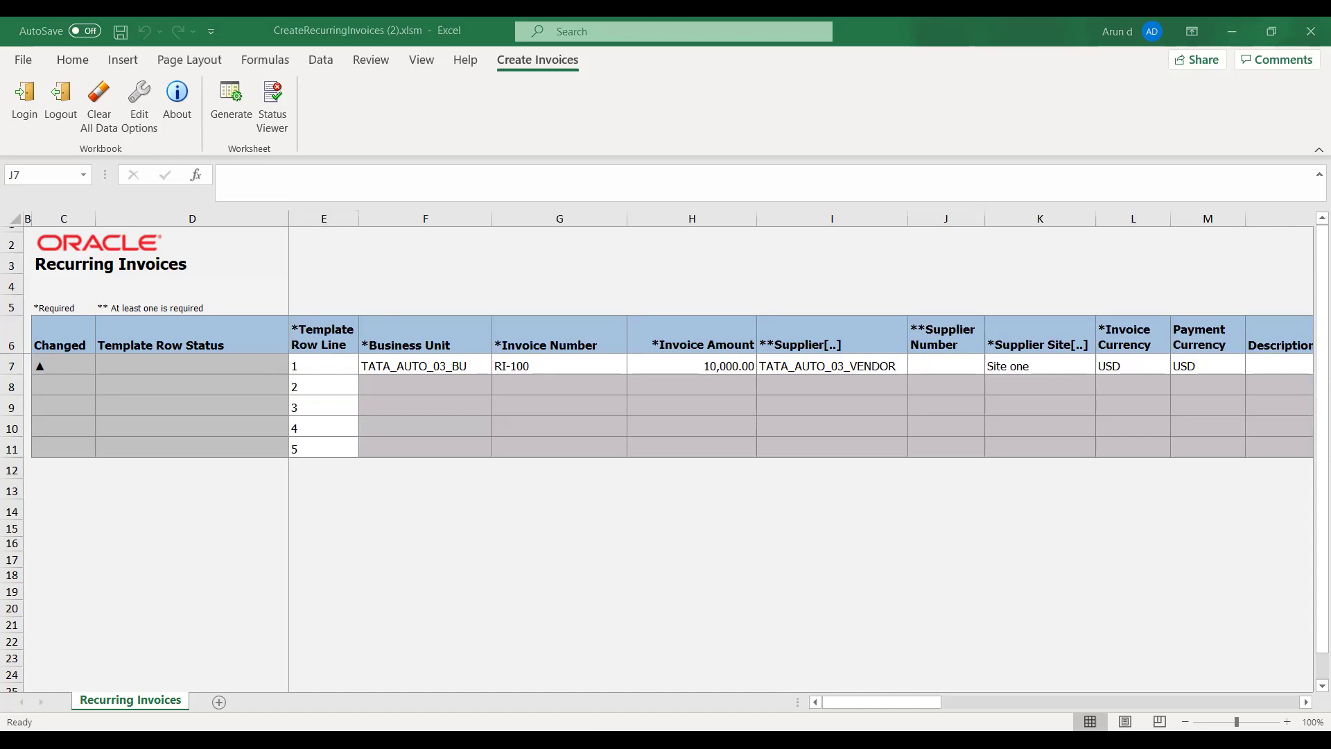
pyautogui.click(796, 366)
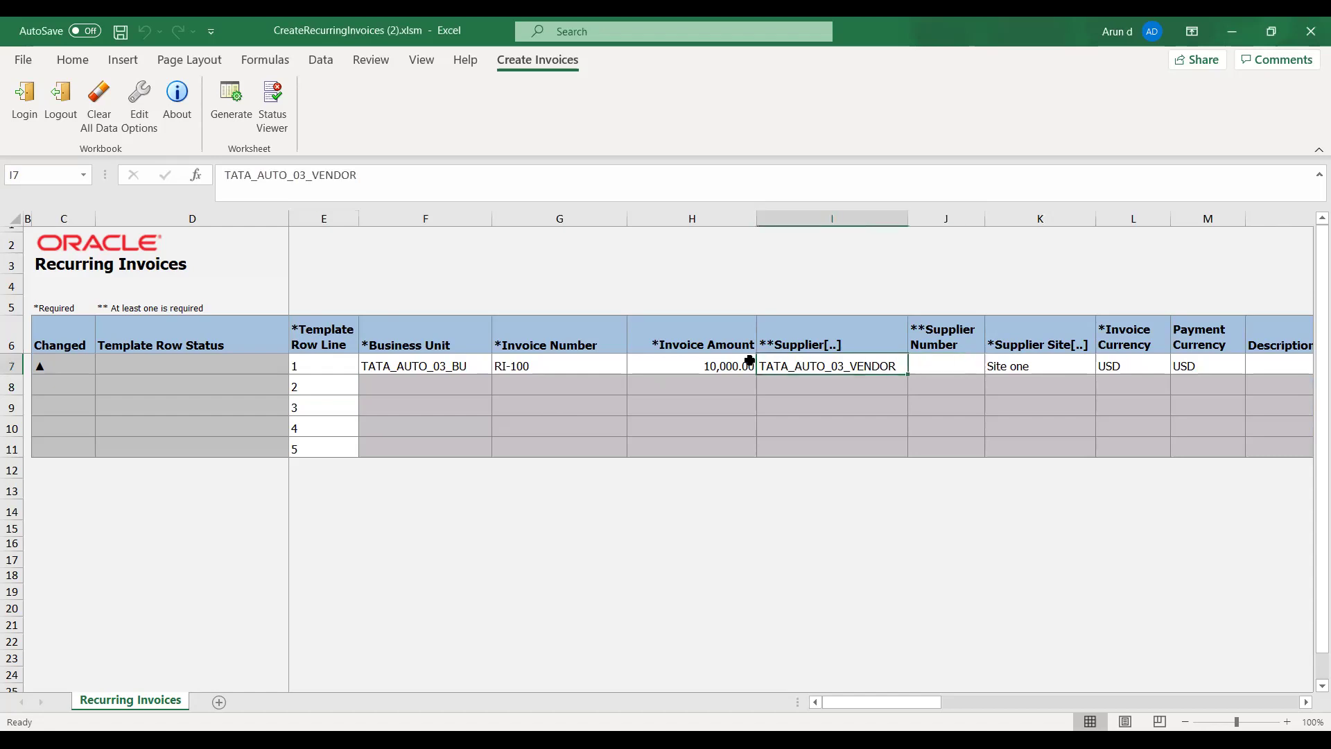
pyautogui.hotkey('ctrl', 'c')
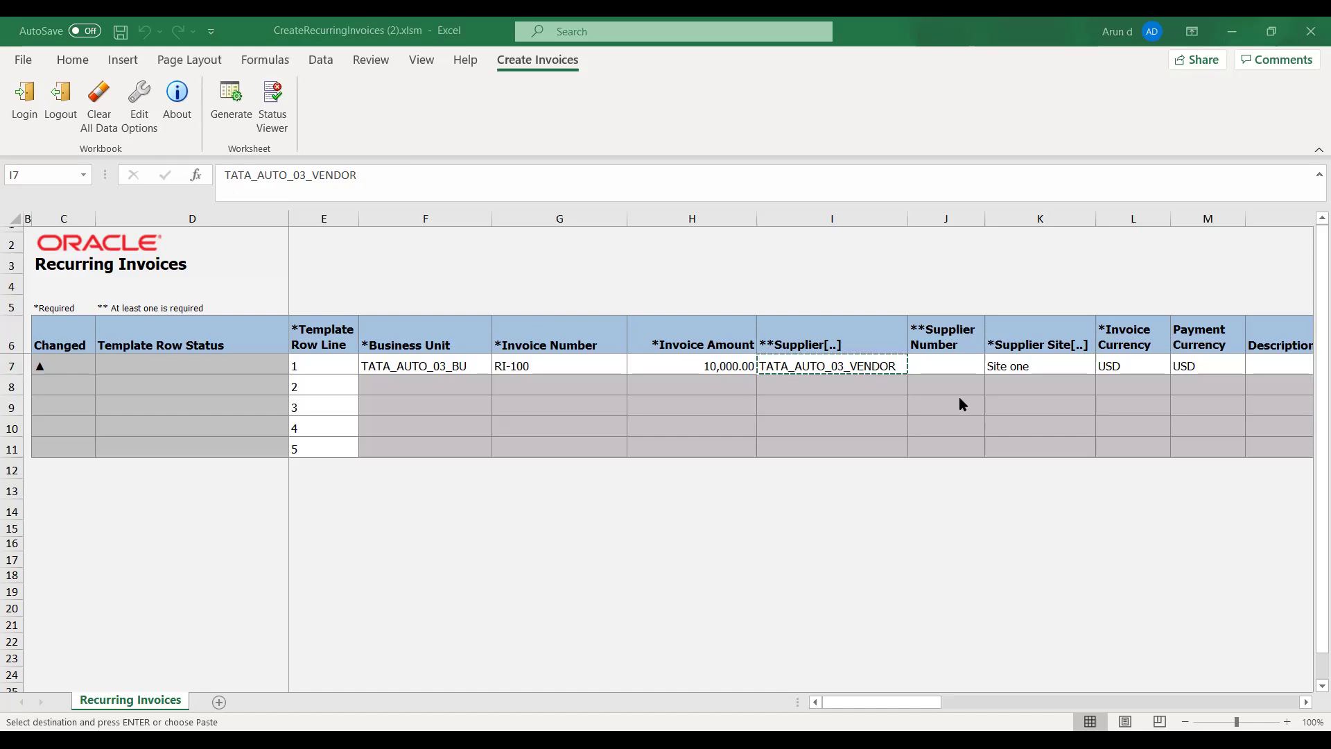
pyautogui.hotkey('alt', 'Tab')
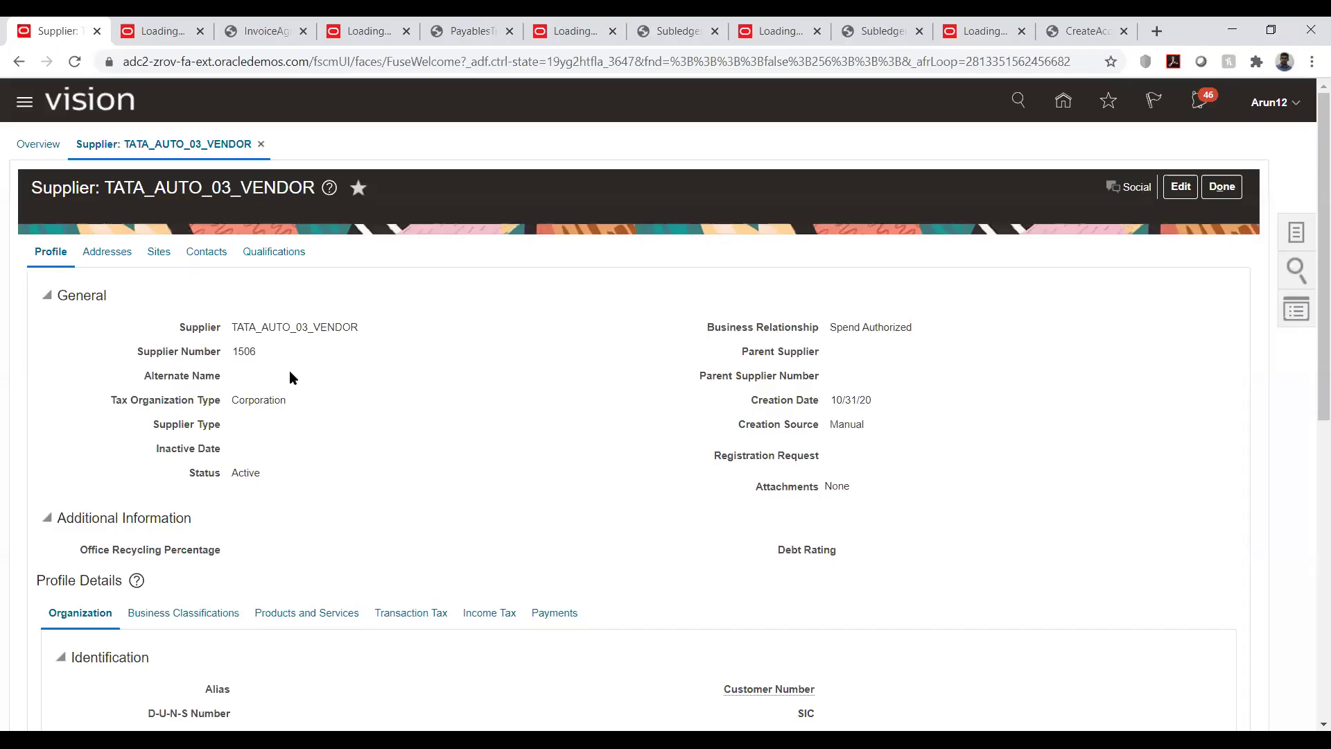
pyautogui.doubleClick(242, 350)
pyautogui.hotkey('alt', 'Tab')
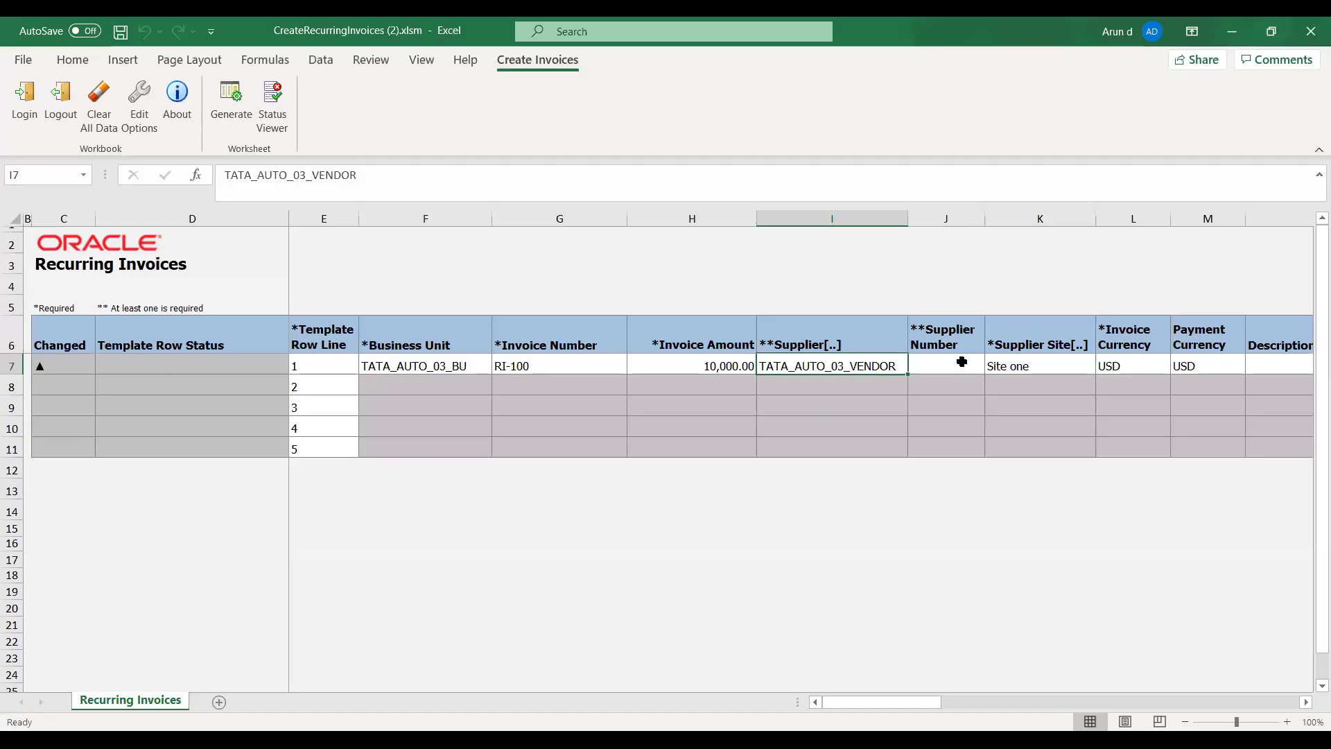
pyautogui.click(961, 362)
pyautogui.click(508, 178)
pyautogui.hotkey('ctrl', 'v')
pyautogui.press('Tab')
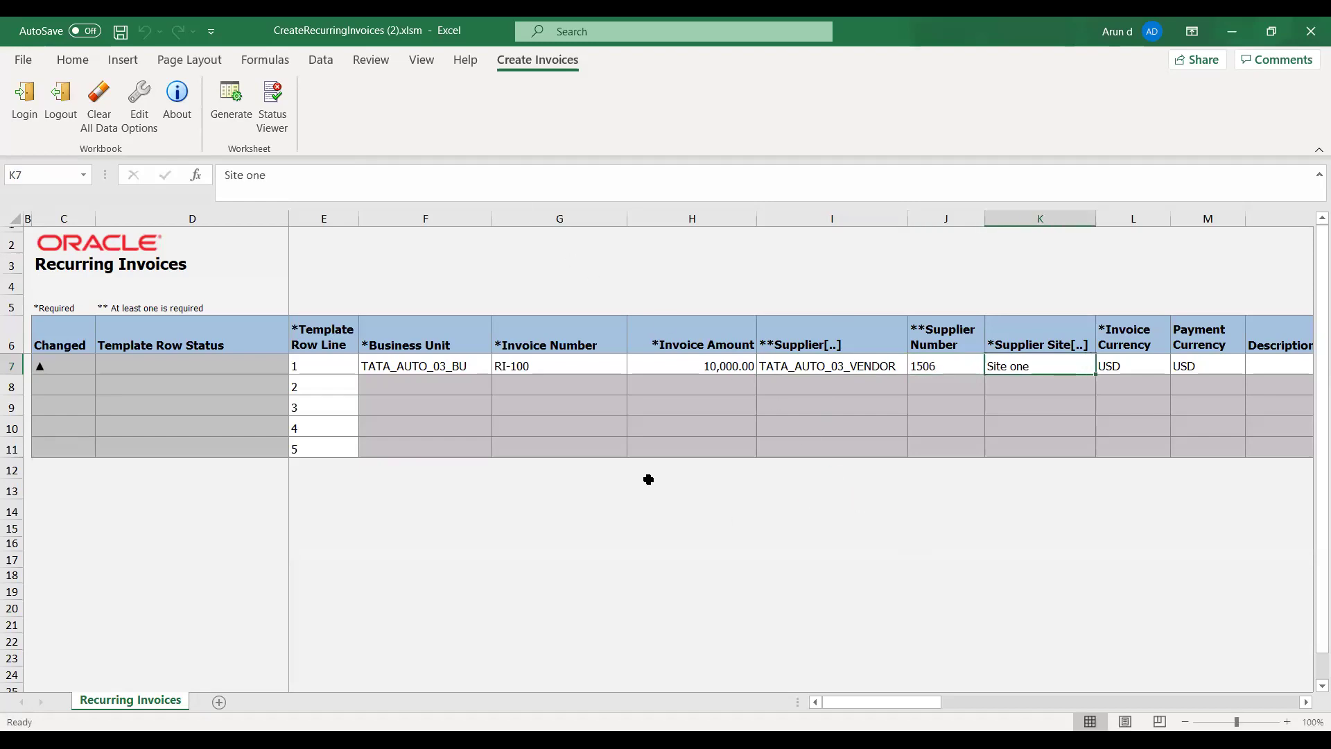
# Try to generate recurring invoice RI-100, dismiss the confirmation, and open the status details for line 1.
pyautogui.click(559, 365)
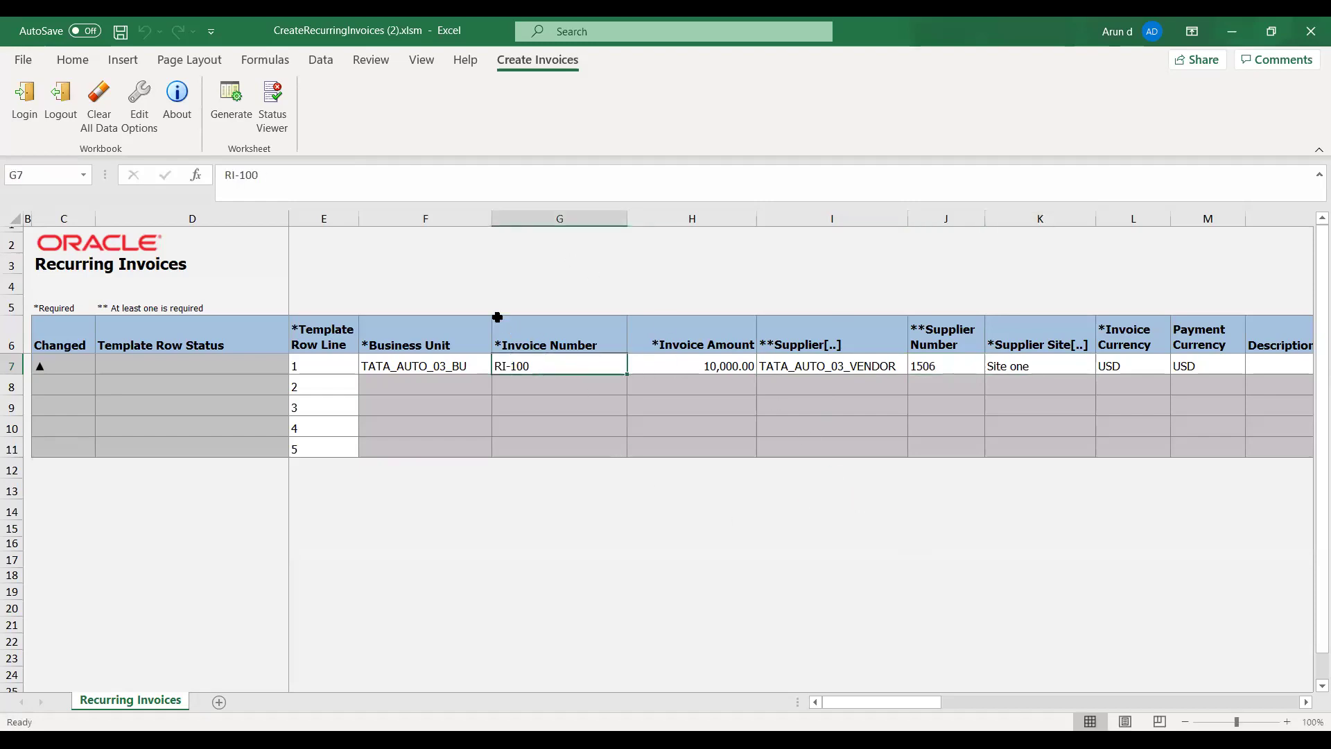
pyautogui.click(231, 108)
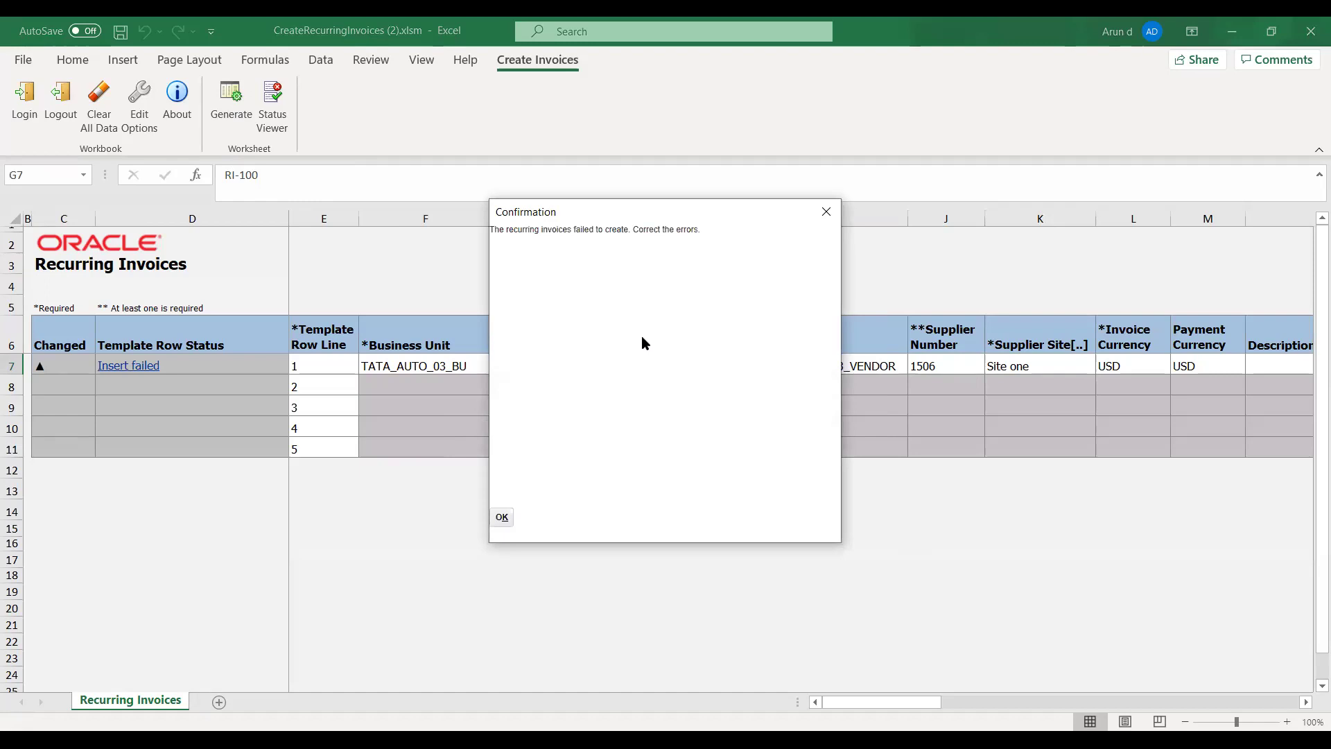
pyautogui.click(502, 517)
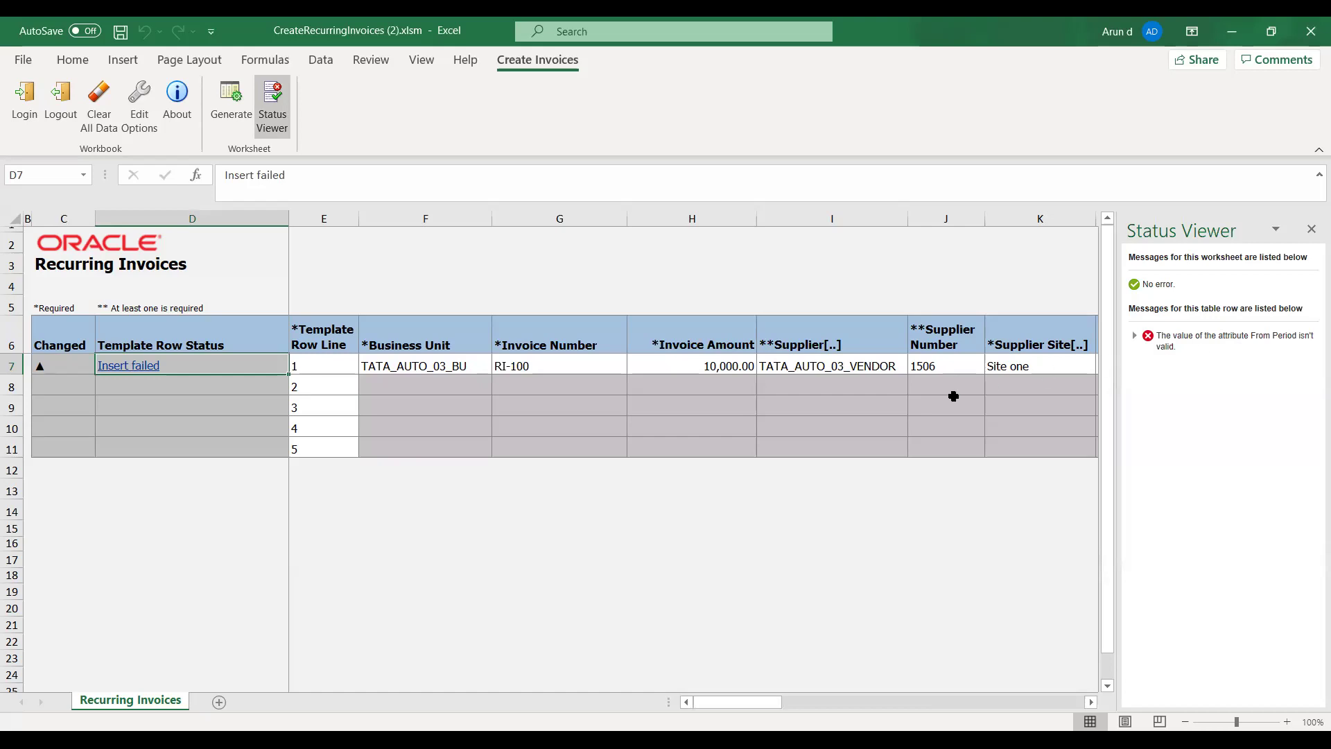
# Check line 1's entries column by column, from Supplier through the tax fields and back to the calendar name and periods.
pyautogui.click(830, 367)
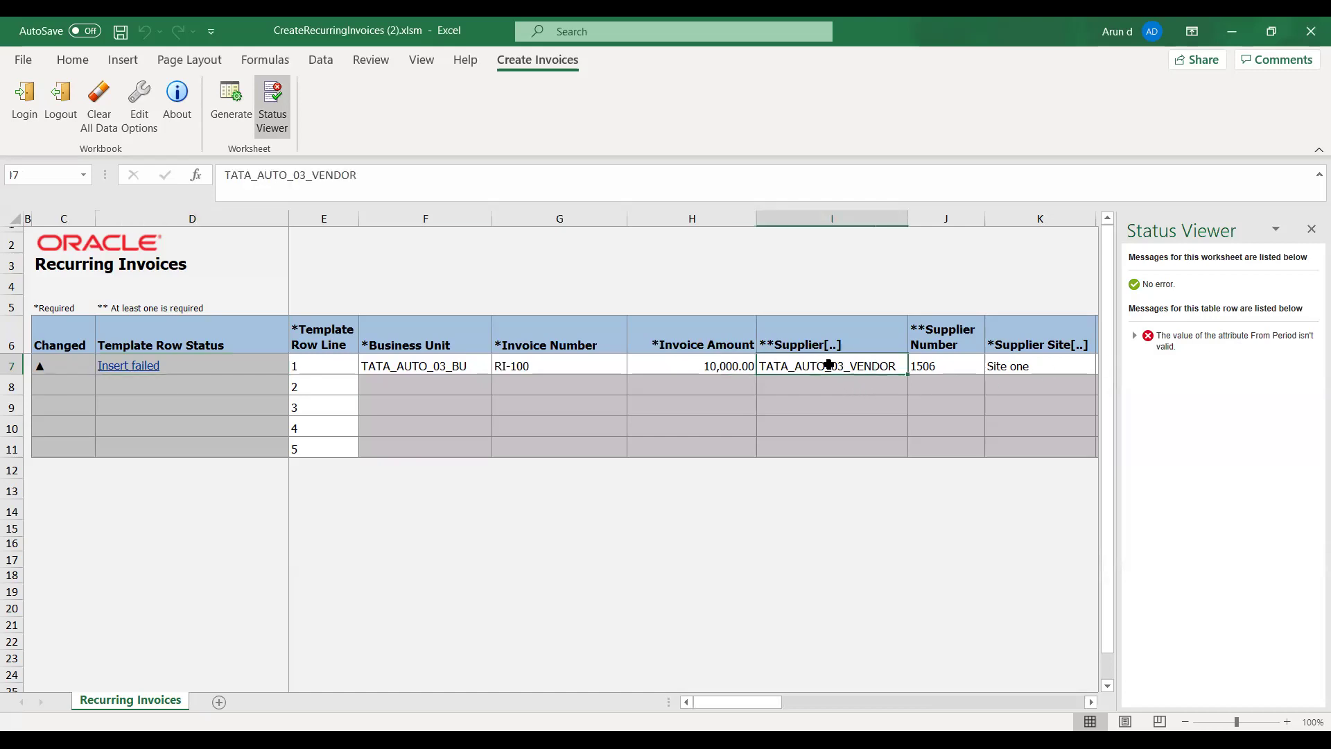
pyautogui.press('Right')
pyautogui.press('Right')
pyautogui.press('Right')
pyautogui.press('Right')
pyautogui.press('Right')
pyautogui.press('Right')
pyautogui.press('Right')
pyautogui.press('Right')
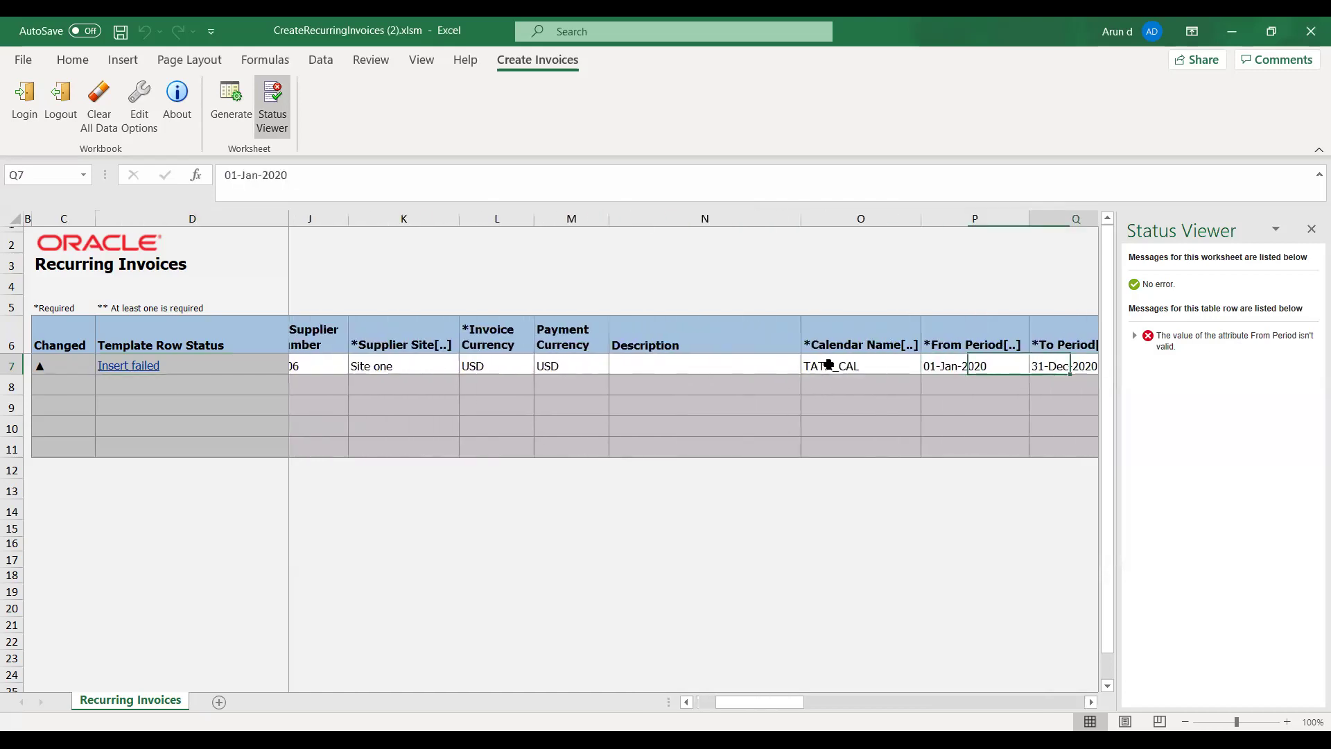
pyautogui.press('Right')
pyautogui.press('Right')
pyautogui.press('Right')
pyautogui.press('Right')
pyautogui.press('Right')
pyautogui.press('Right')
pyautogui.press('Right')
pyautogui.press('Right')
pyautogui.press('Right')
pyautogui.press('Right')
pyautogui.press('Right')
pyautogui.press('Right')
pyautogui.press('Right')
pyautogui.press('Right')
pyautogui.press('Right')
pyautogui.press('Right')
pyautogui.press('Right')
pyautogui.press('Right')
pyautogui.press('Right')
pyautogui.press('Right')
pyautogui.press('Right')
pyautogui.press('Right')
pyautogui.press('Right')
pyautogui.press('Right')
pyautogui.press('Right')
pyautogui.press('Right')
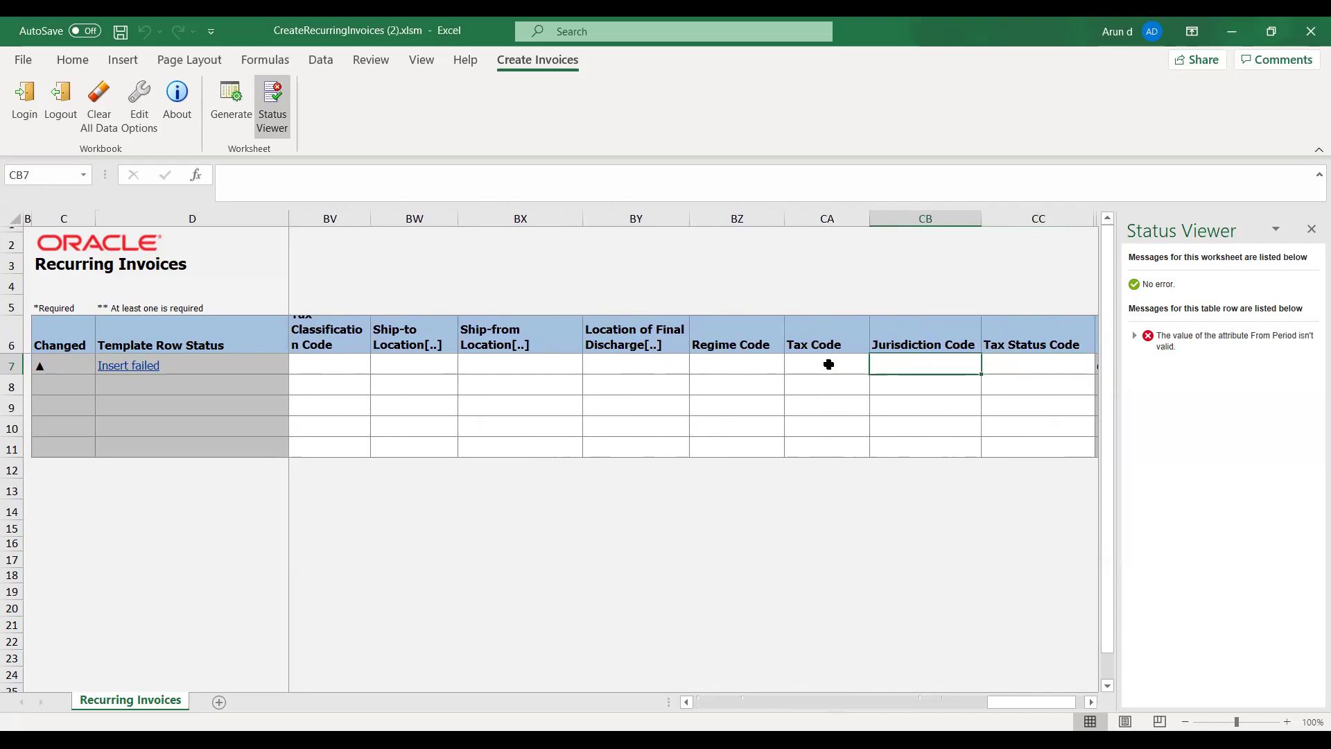
pyautogui.press('Left')
pyautogui.press('Left')
pyautogui.press('Left')
pyautogui.press('Left')
pyautogui.press('Left')
pyautogui.press('Left')
pyautogui.press('Left')
pyautogui.press('Left')
pyautogui.press('Left')
pyautogui.press('Left')
pyautogui.press('Left')
pyautogui.press('Left')
pyautogui.press('Left')
pyautogui.press('Left')
pyautogui.press('Left')
pyautogui.press('Left')
pyautogui.press('Left')
pyautogui.press('Left')
pyautogui.press('Left')
pyautogui.press('Left')
pyautogui.press('Left')
pyautogui.press('Left')
pyautogui.press('Left')
pyautogui.press('Left')
pyautogui.press('Left')
pyautogui.press('Left')
pyautogui.press('Left')
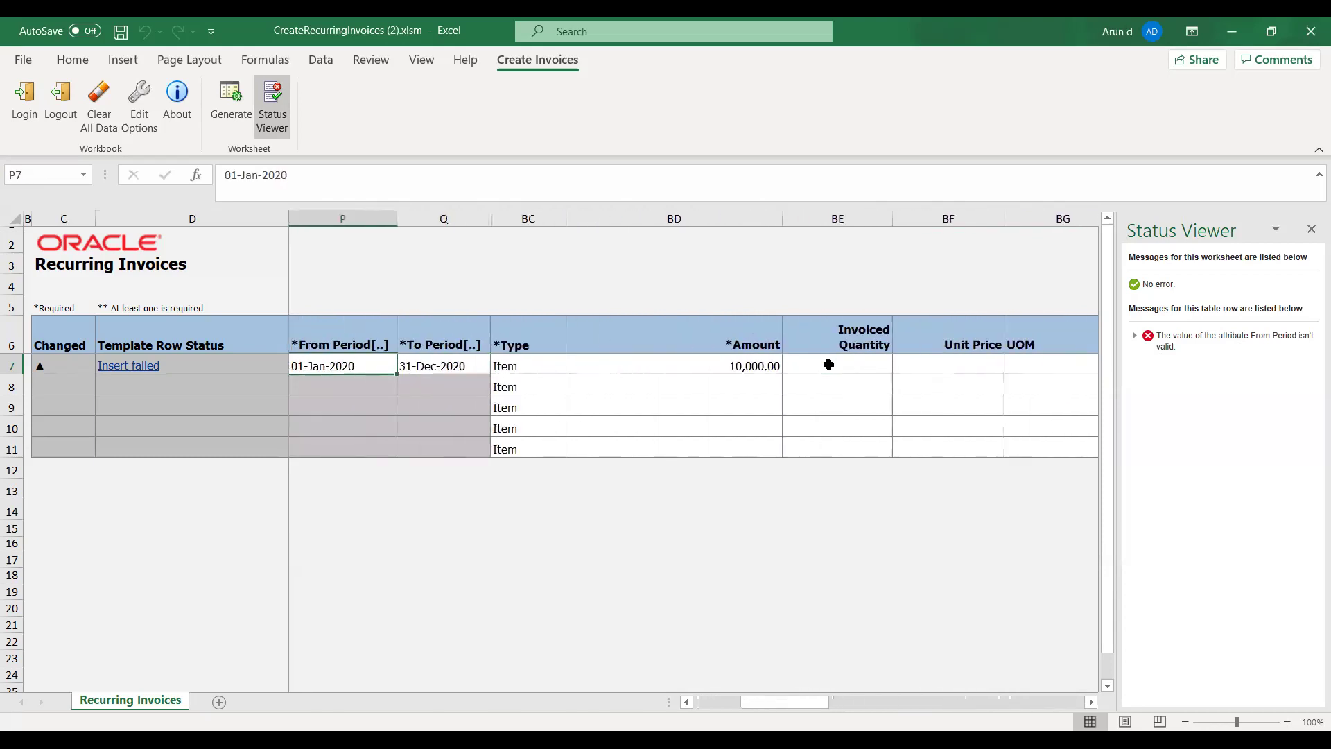
pyautogui.press('Left')
pyautogui.press('Left')
# Set line 1's To Period to 30-Nov-2020.
pyautogui.press('Right')
pyautogui.press('Right')
pyautogui.press('Right')
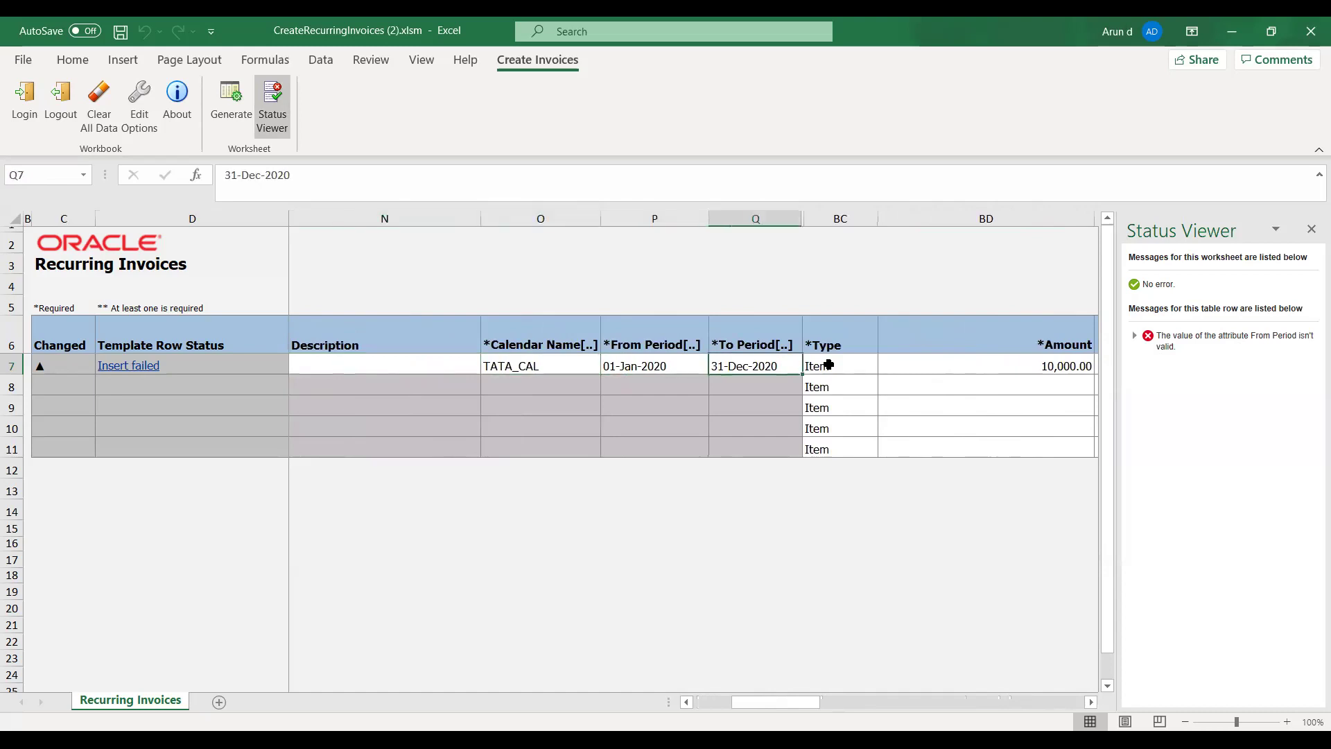
pyautogui.write('30n')
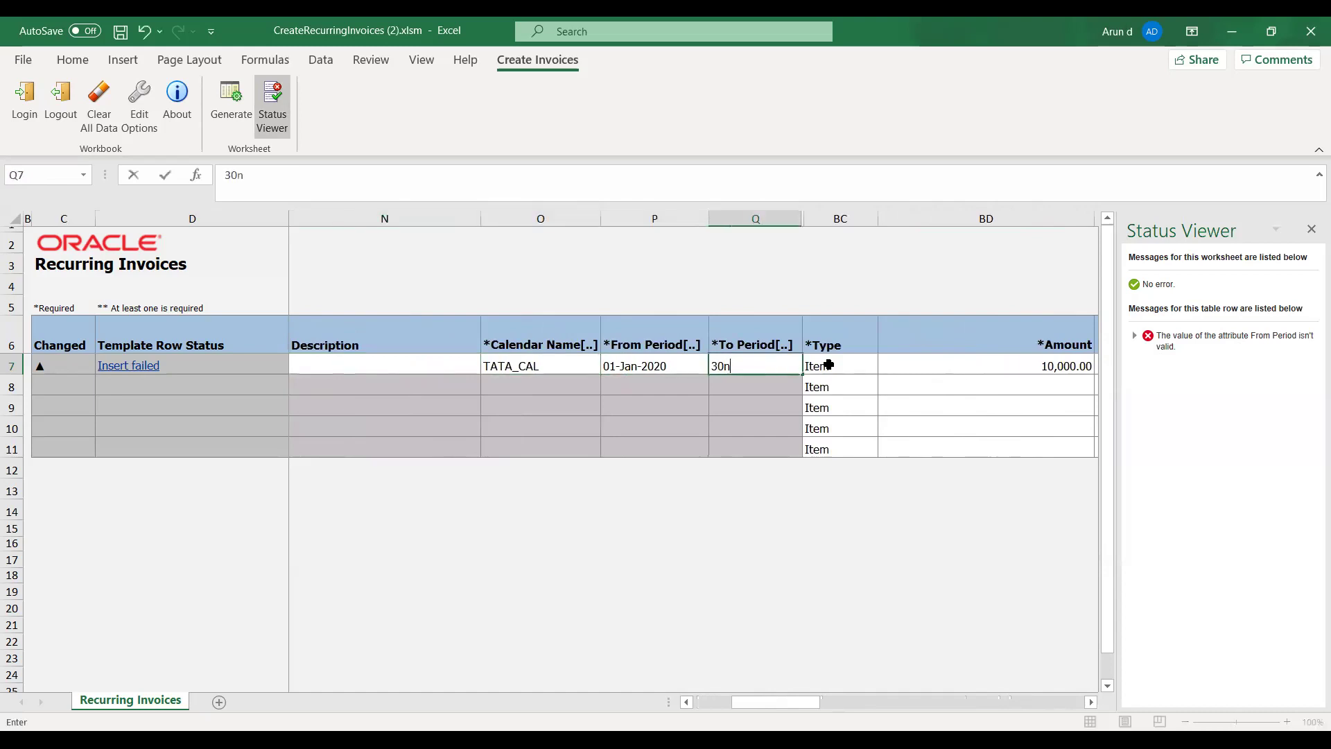
pyautogui.write('ov2020')
pyautogui.press('Tab')
pyautogui.hotkey('shift', 'Tab')
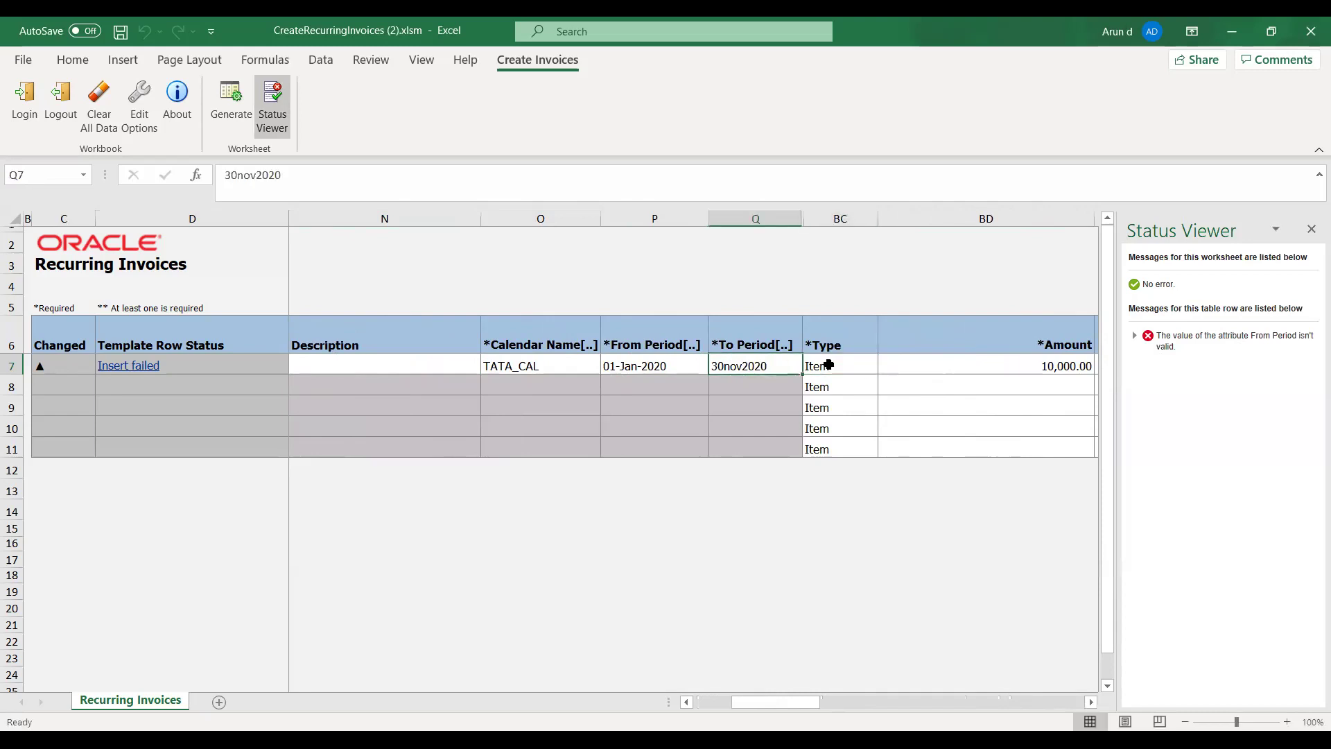
pyautogui.write('30')
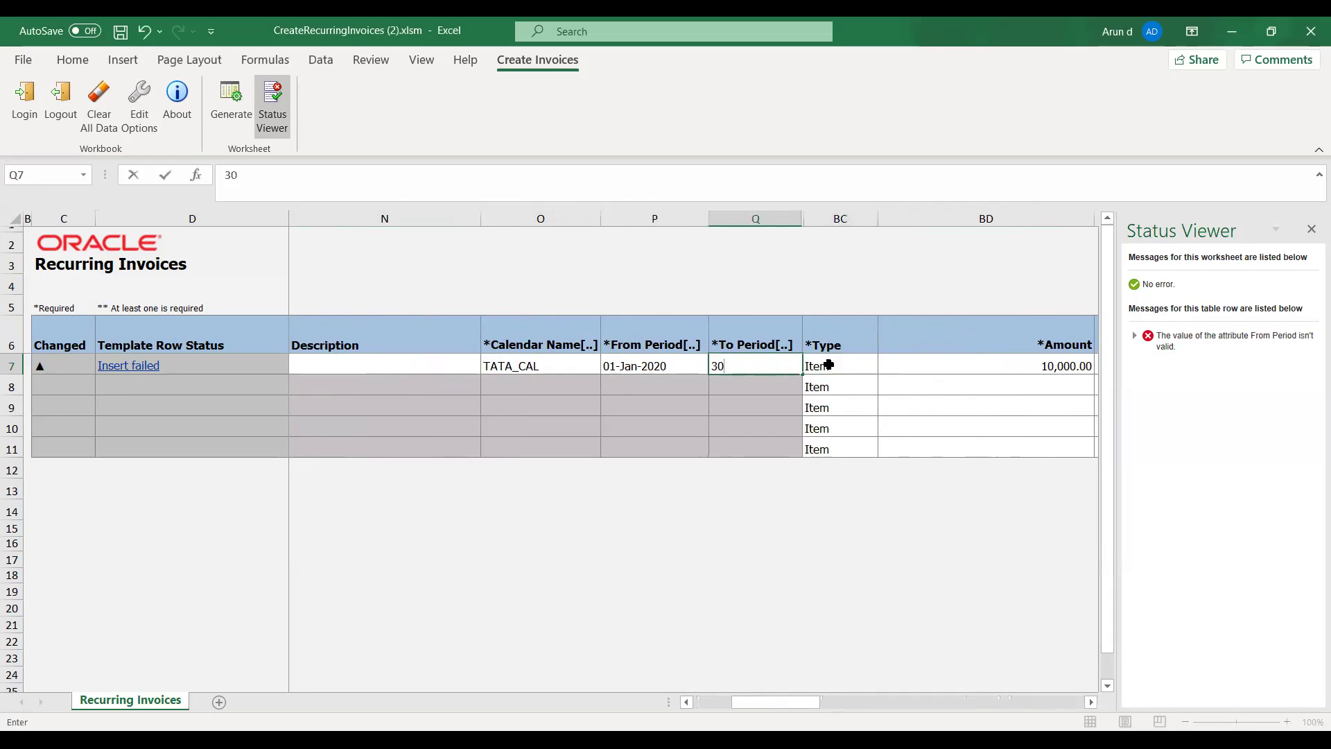
pyautogui.write('-Nov-2020')
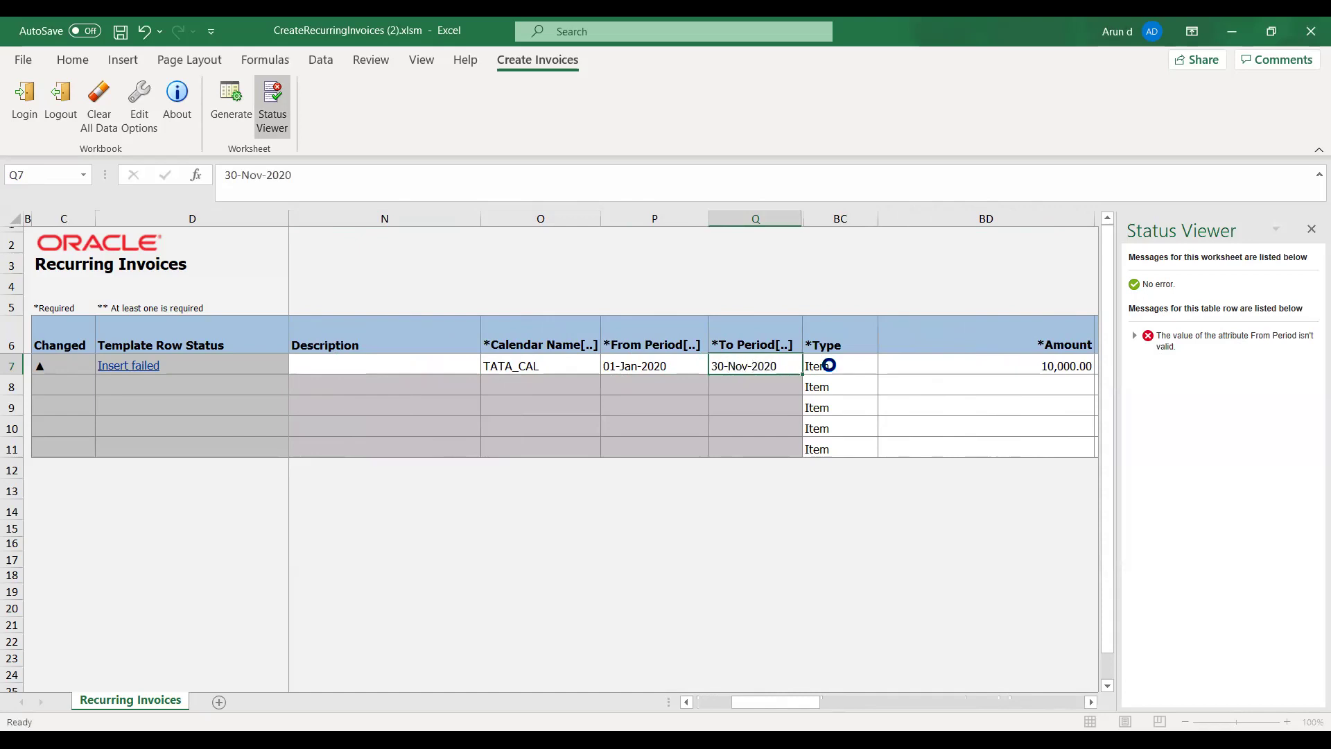
pyautogui.press('Tab')
# Try generating the recurring invoice again with the offered upload options, and dismiss the confirmation.
pyautogui.hotkey('shift', 'Tab')
pyautogui.hotkey('shift', 'Tab')
pyautogui.hotkey('shift', 'Tab')
pyautogui.hotkey('shift', 'Tab')
pyautogui.hotkey('shift', 'Tab')
pyautogui.hotkey('shift', 'Tab')
pyautogui.hotkey('shift', 'Tab')
pyautogui.hotkey('shift', 'Tab')
pyautogui.hotkey('shift', 'Tab')
pyautogui.hotkey('shift', 'Tab')
pyautogui.hotkey('shift', 'Tab')
pyautogui.hotkey('shift', 'Tab')
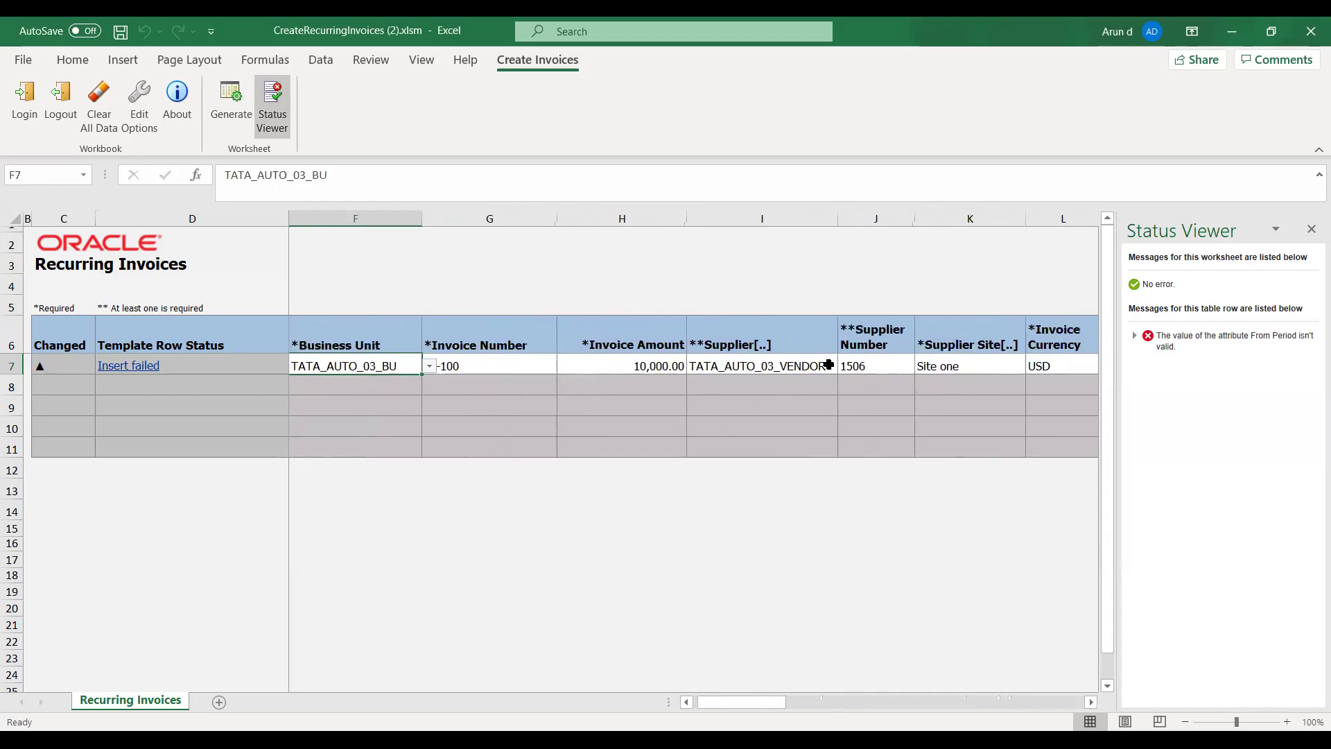
pyautogui.click(231, 104)
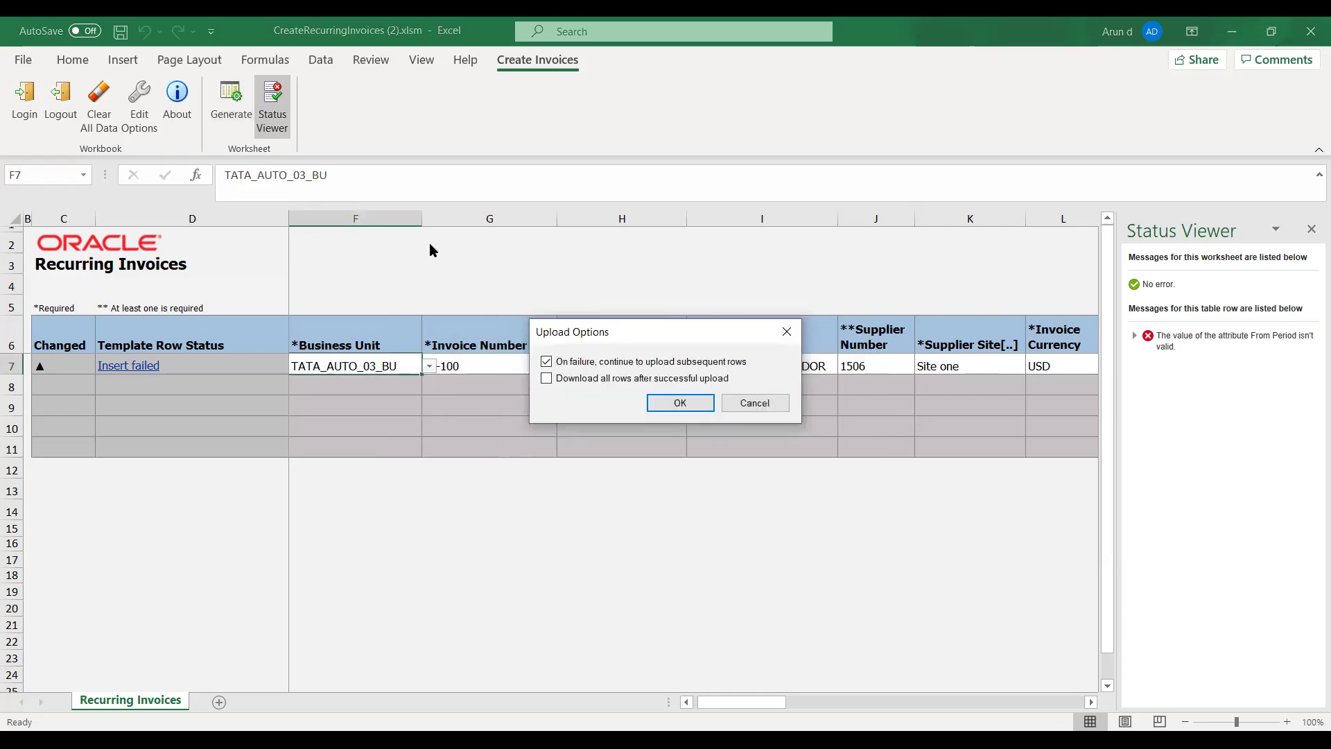
pyautogui.click(677, 401)
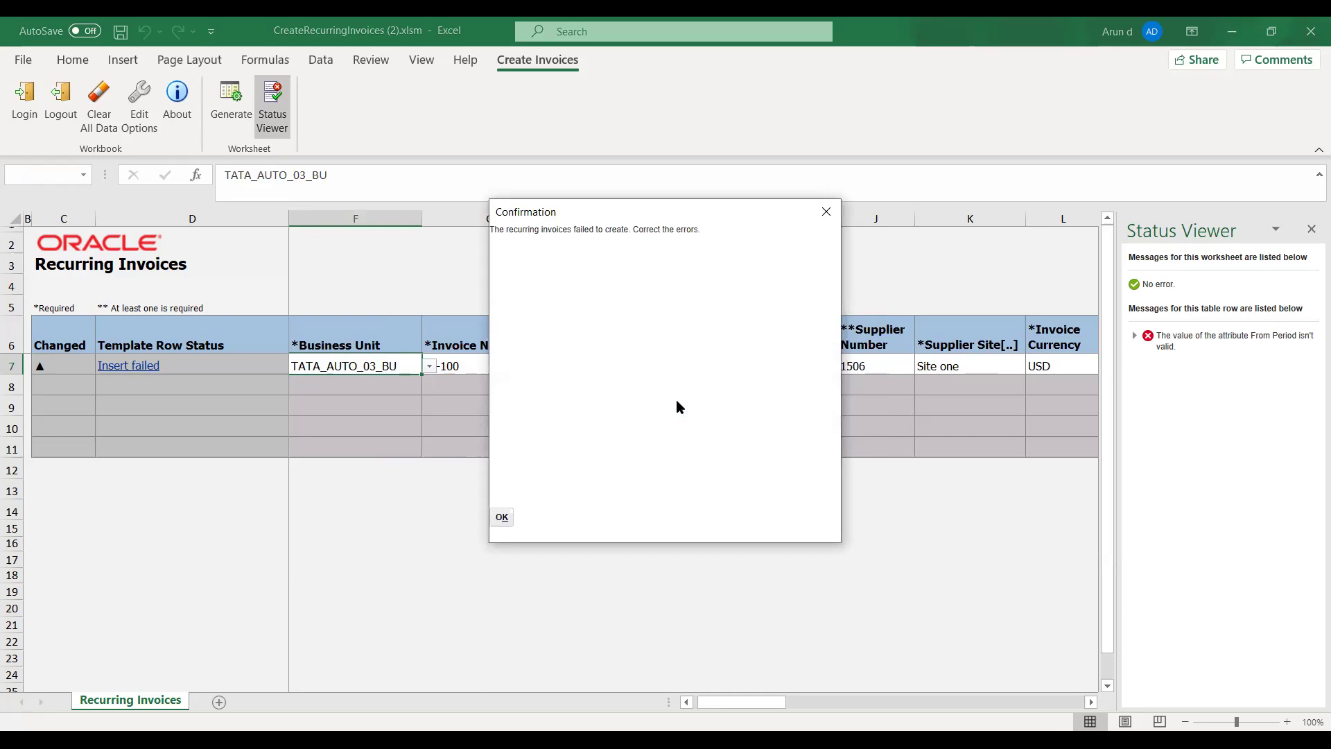
pyautogui.click(503, 524)
# Recheck line 1's entries from Business Unit to Amount, and return to its From Period cell.
pyautogui.click(348, 371)
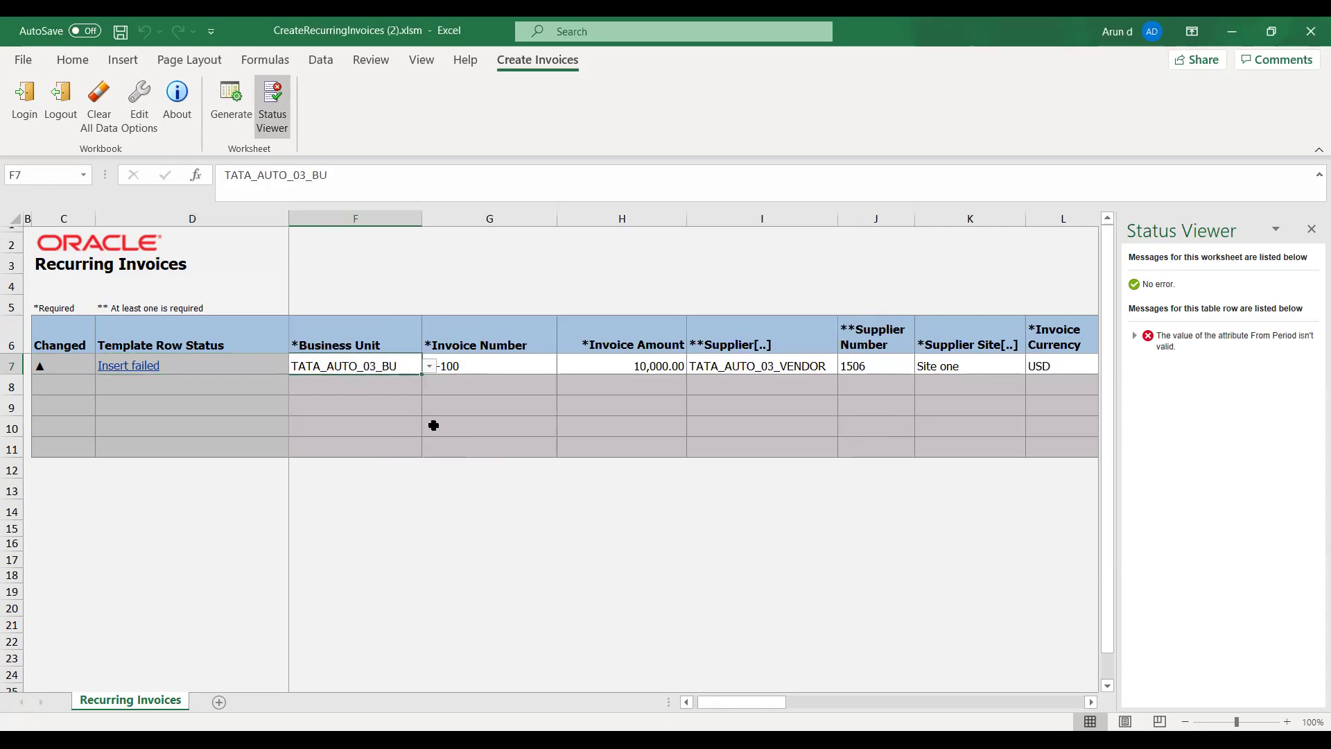
pyautogui.press('Tab')
pyautogui.press('Tab')
pyautogui.press('Tab')
pyautogui.press('Tab')
pyautogui.press('Tab')
pyautogui.press('Tab')
pyautogui.press('Tab')
pyautogui.press('Tab')
pyautogui.press('Tab')
pyautogui.press('Tab')
pyautogui.press('Tab')
pyautogui.press('Tab')
pyautogui.press('Tab')
pyautogui.press('Tab')
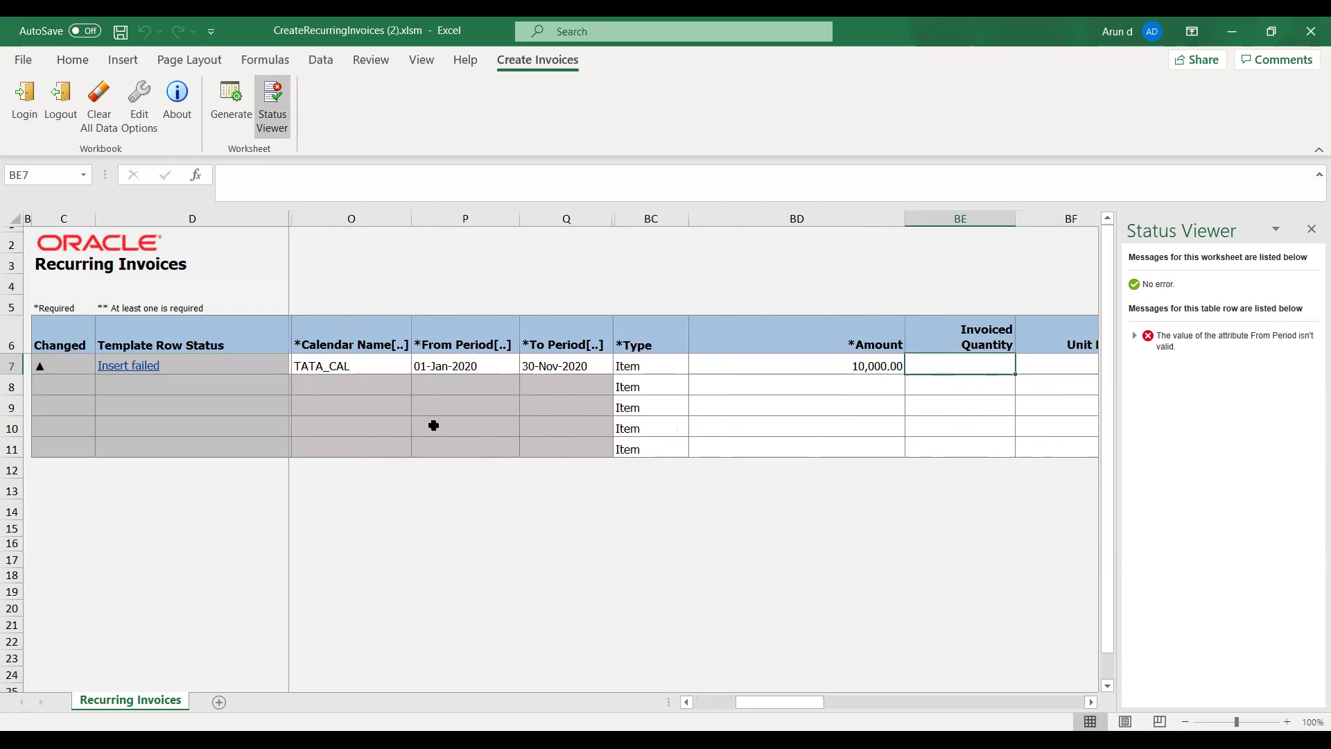
pyautogui.hotkey('shift', 'Tab')
pyautogui.hotkey('shift', 'Tab')
pyautogui.hotkey('shift', 'Tab')
pyautogui.hotkey('shift', 'Tab')
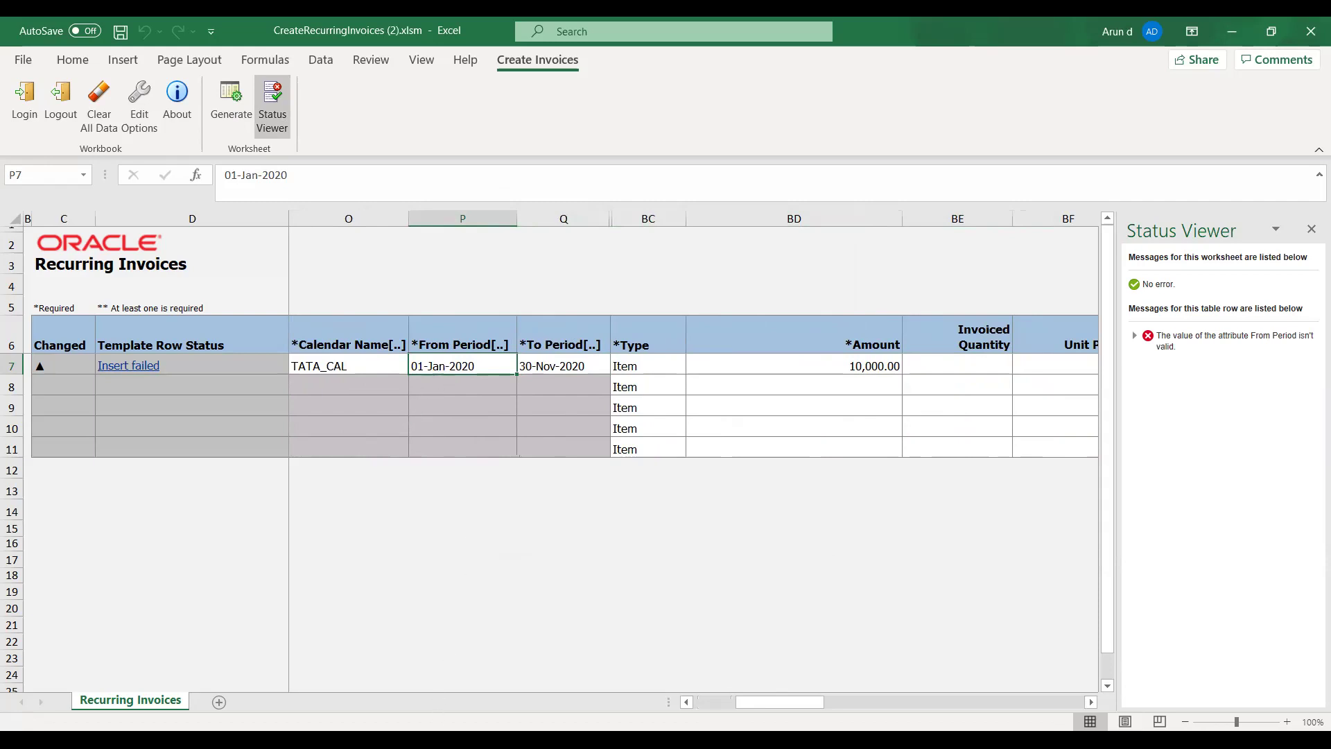
pyautogui.hotkey('alt', 'Tab')
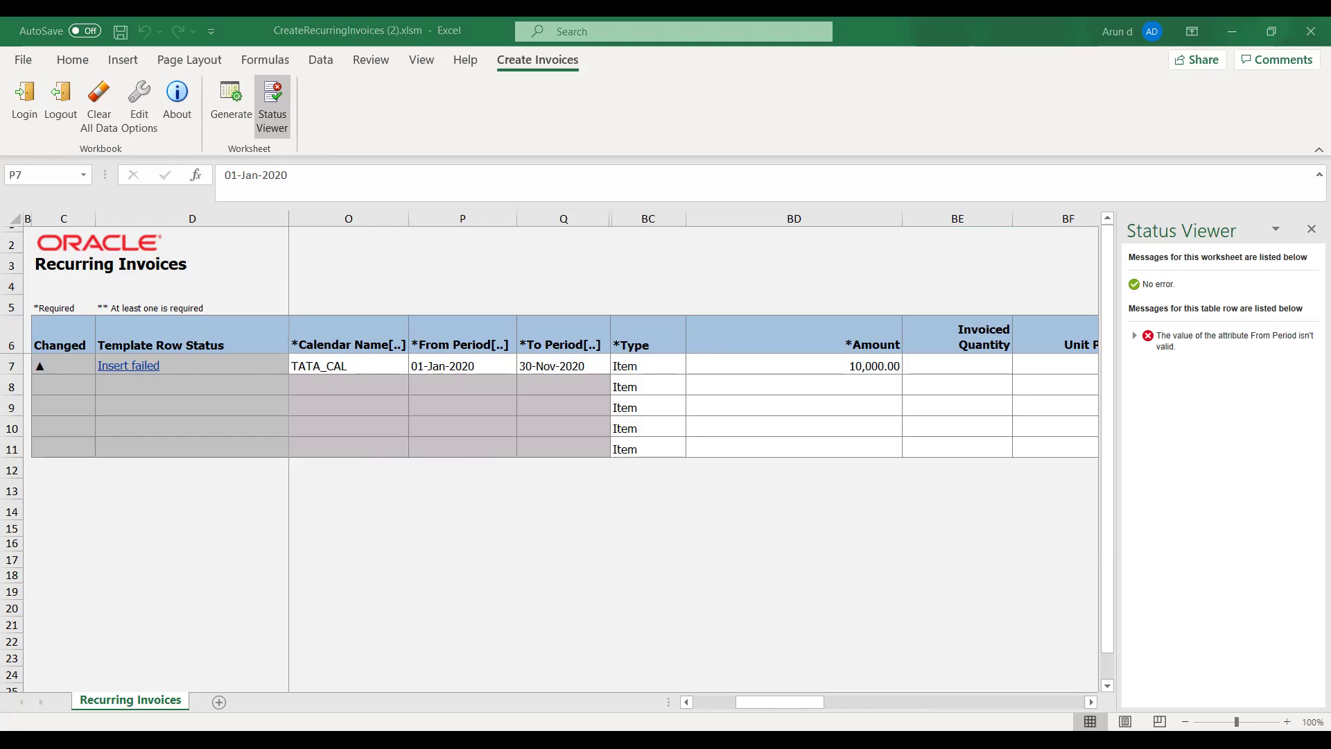
pyautogui.click(568, 433)
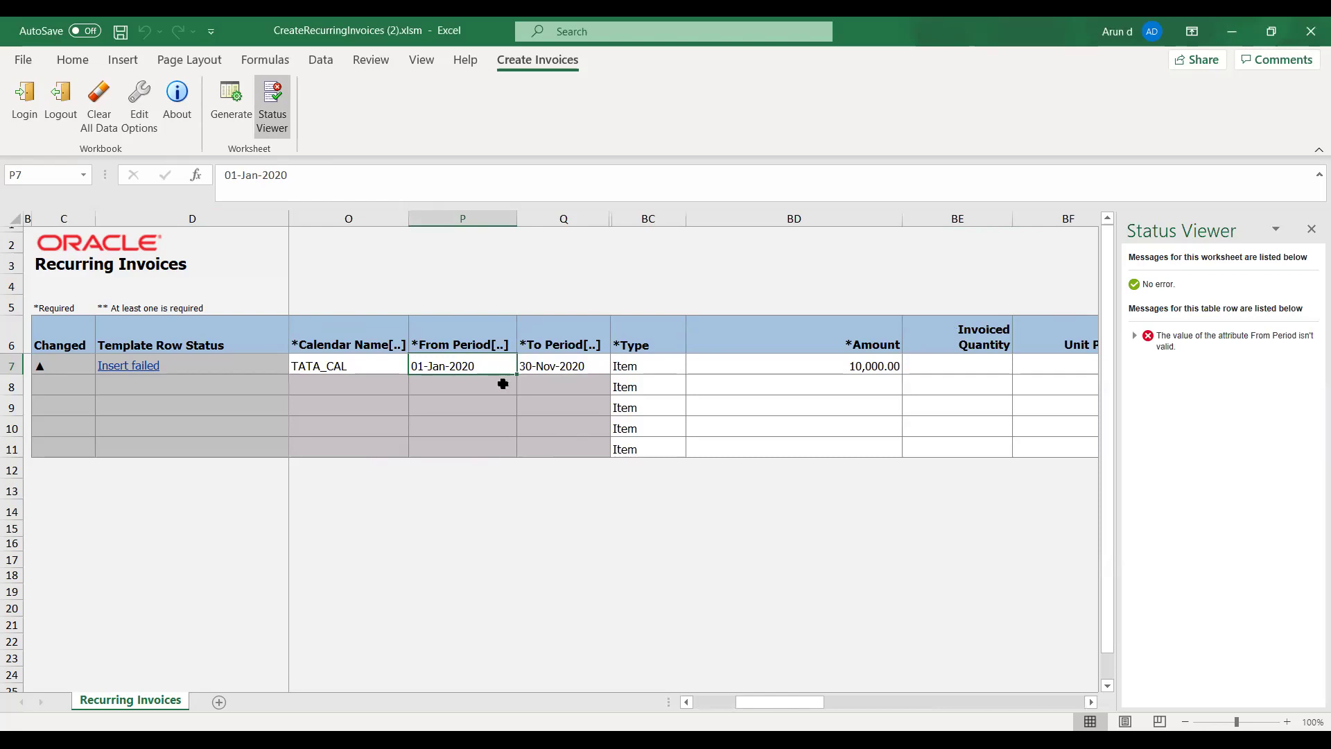
# Replace line 1's From Period entry with 10/31/20.
pyautogui.press('F2')
pyautogui.press('BackSpace')
pyautogui.press('BackSpace')
pyautogui.press('BackSpace')
pyautogui.press('BackSpace')
pyautogui.press('BackSpace')
pyautogui.press('BackSpace')
pyautogui.press('BackSpace')
pyautogui.press('BackSpace')
pyautogui.press('BackSpace')
pyautogui.press('BackSpace')
pyautogui.press('BackSpace')
pyautogui.press('Tab')
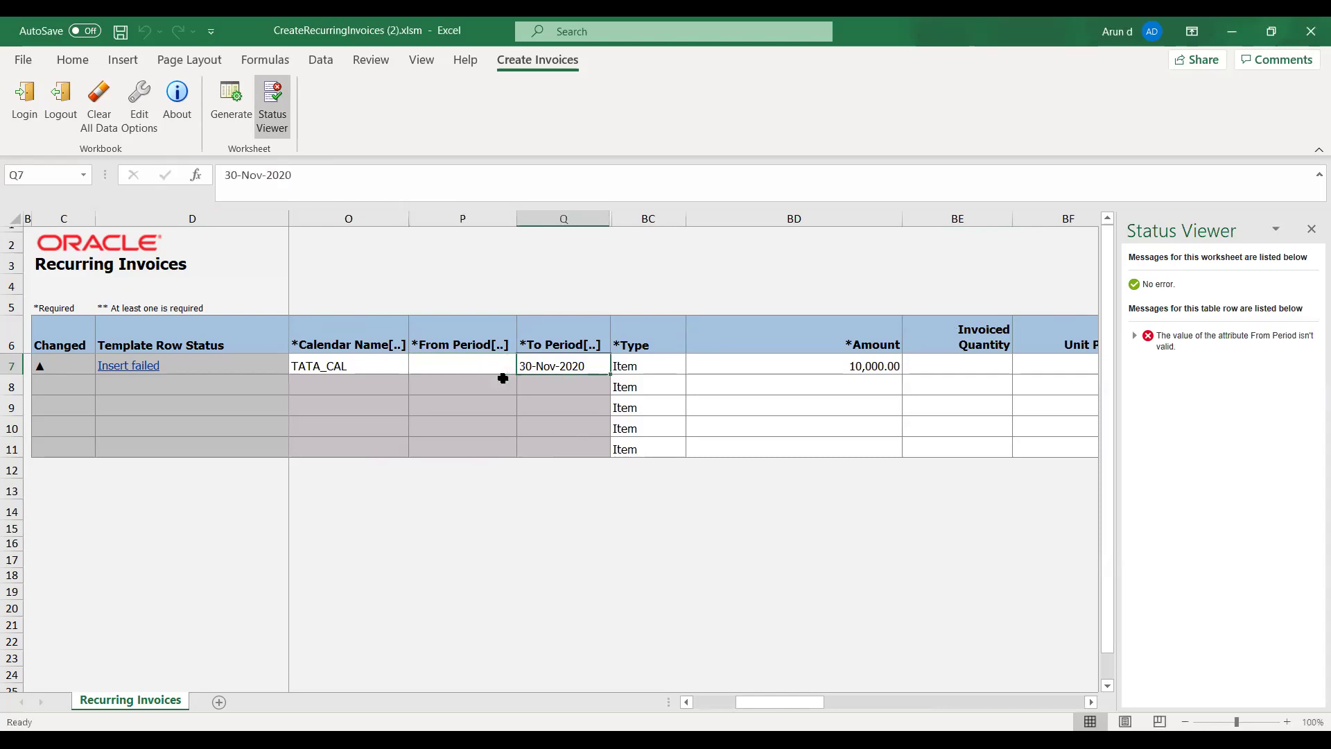
pyautogui.press('Left')
pyautogui.write('10/31/20')
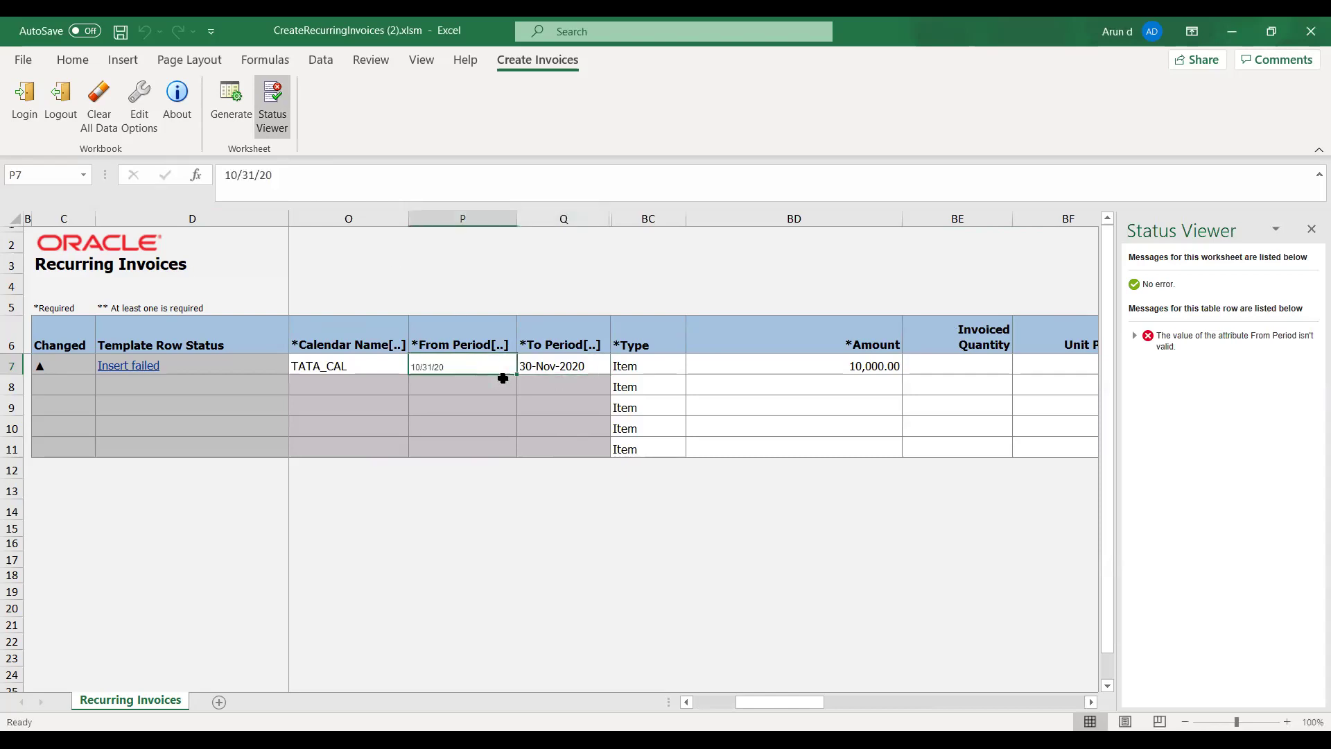
pyautogui.press('Tab')
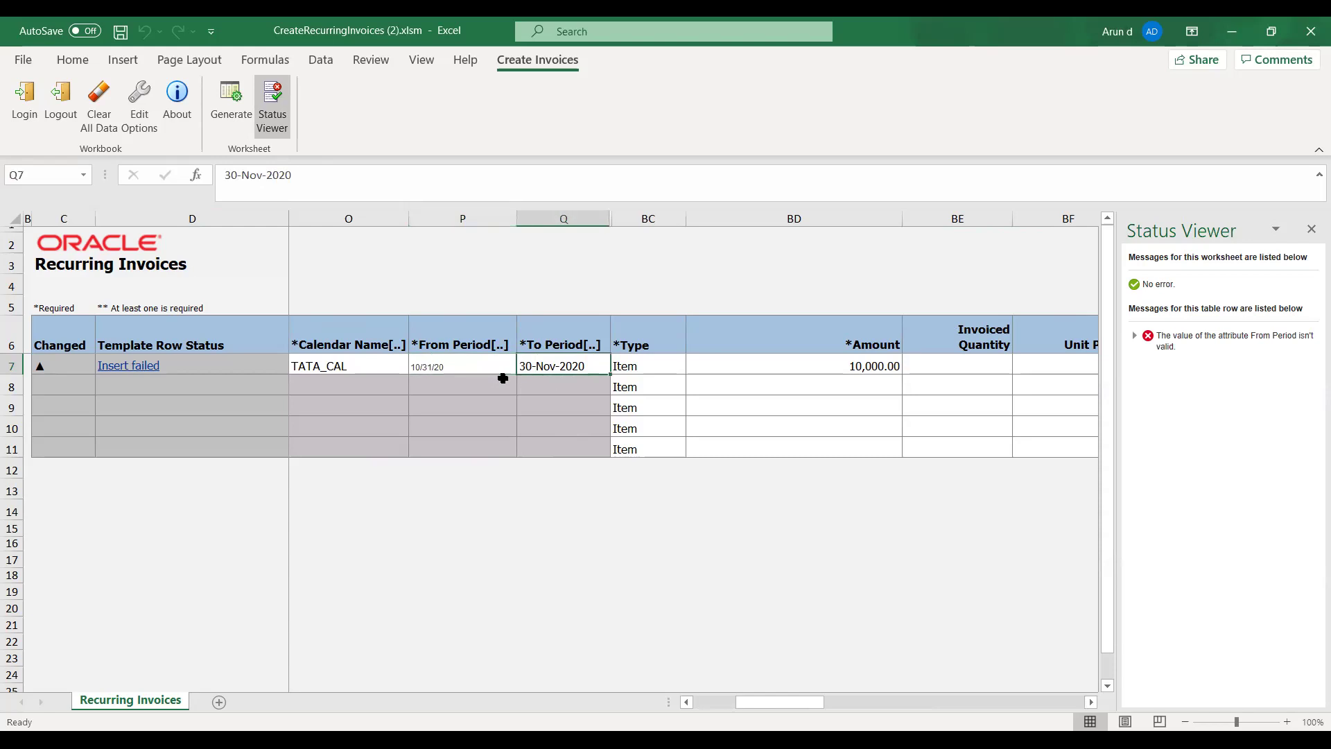
pyautogui.press('Left')
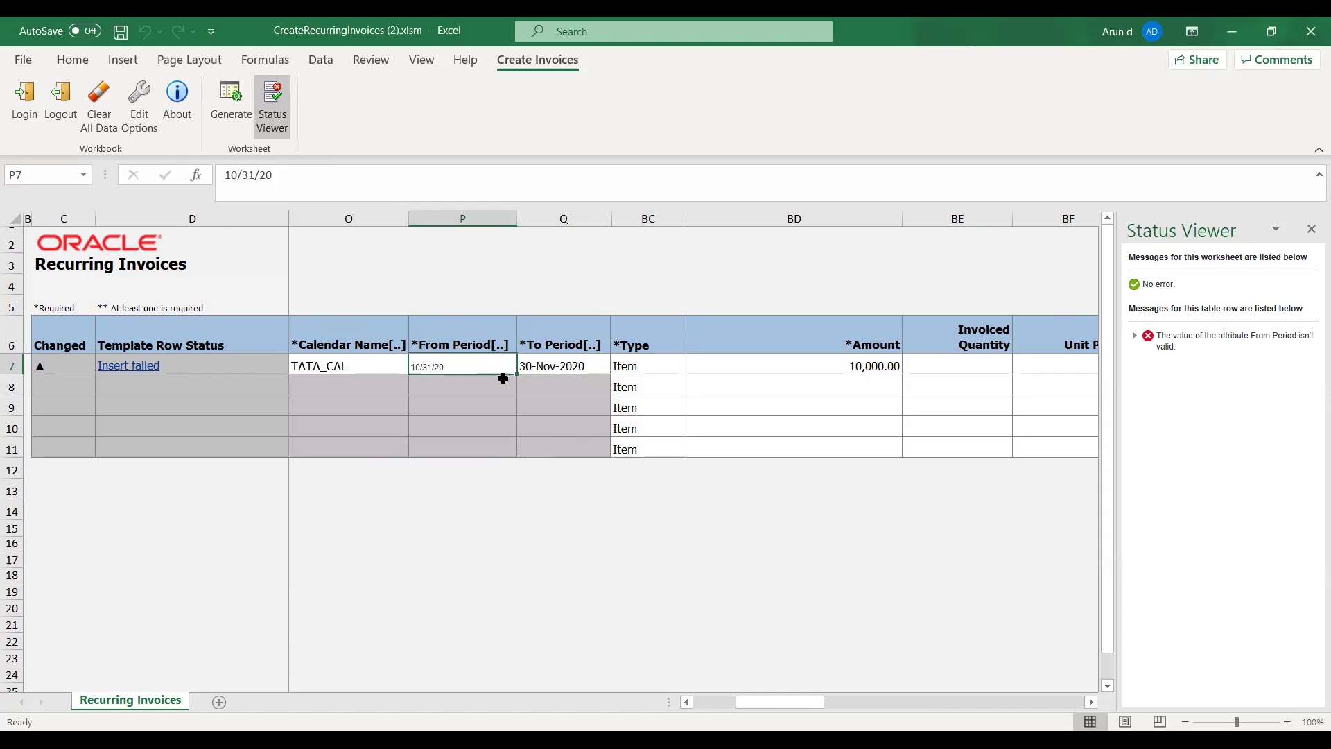
# Change line 1's From Period to 04-01-2020.
pyautogui.press('F2')
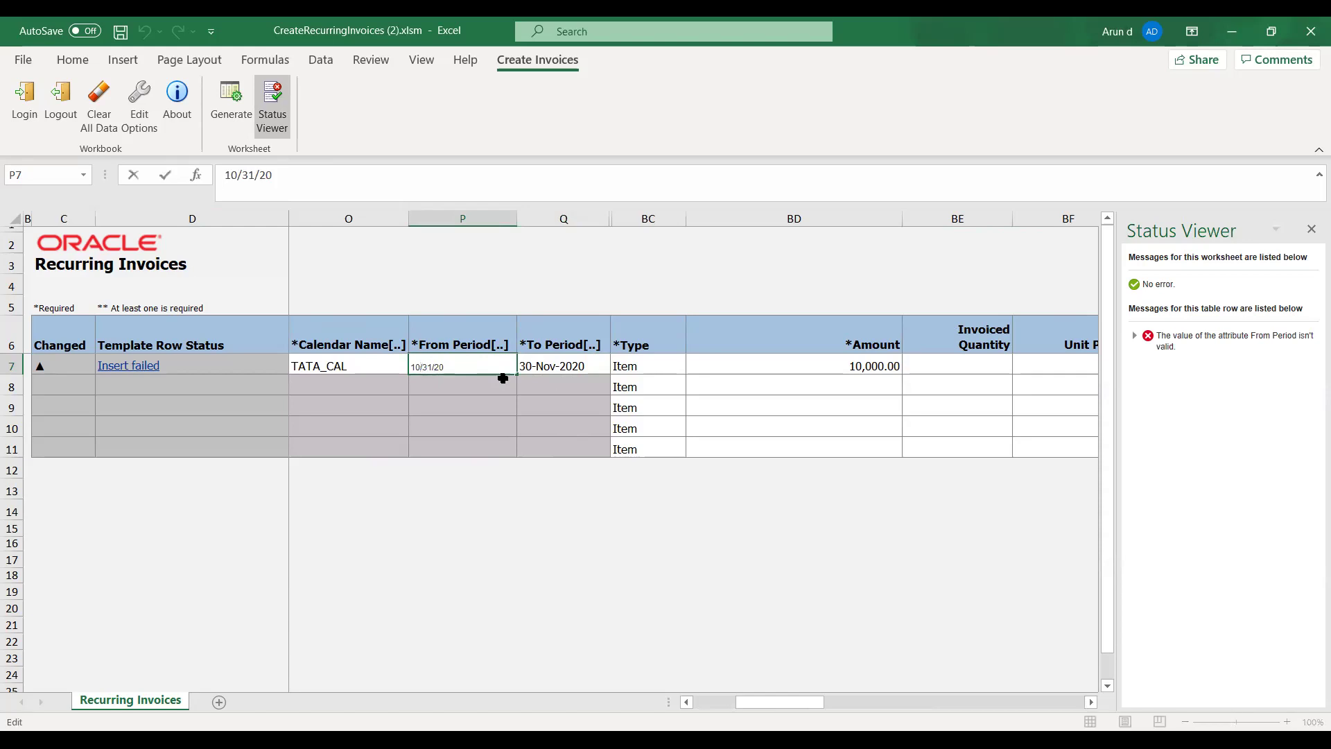
pyautogui.press('BackSpace')
pyautogui.press('BackSpace')
pyautogui.write('4')
pyautogui.press('BackSpace')
pyautogui.press('Tab')
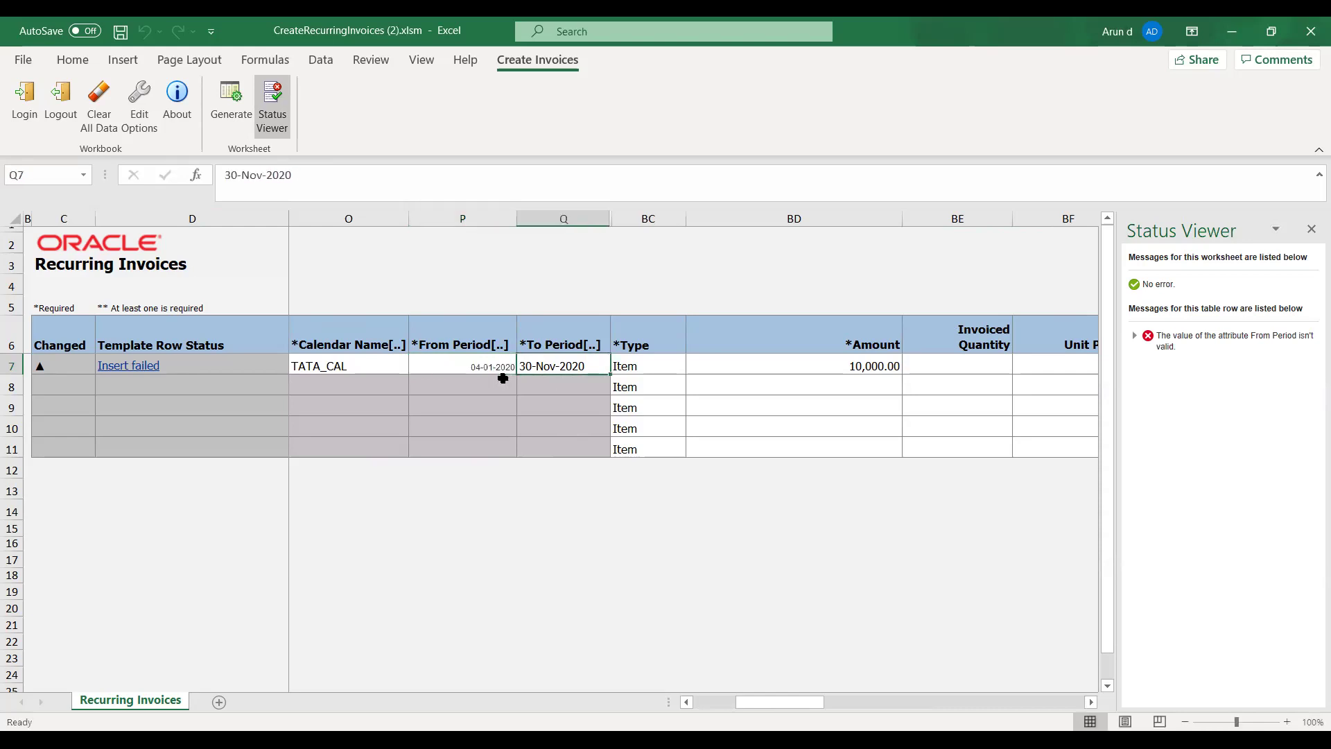
# Copy line 1's From Period value into its To Period cell.
pyautogui.hotkey('shift', 'Tab')
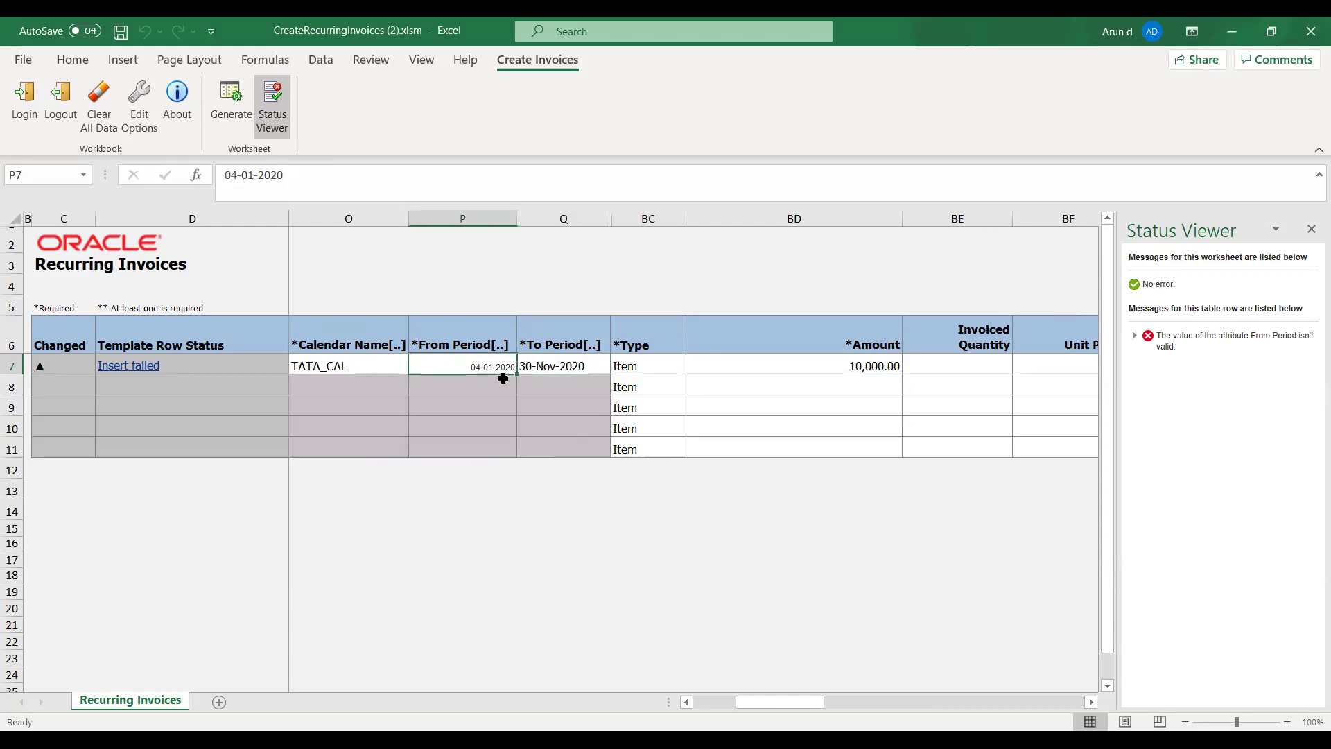
pyautogui.hotkey('ctrl', 'c')
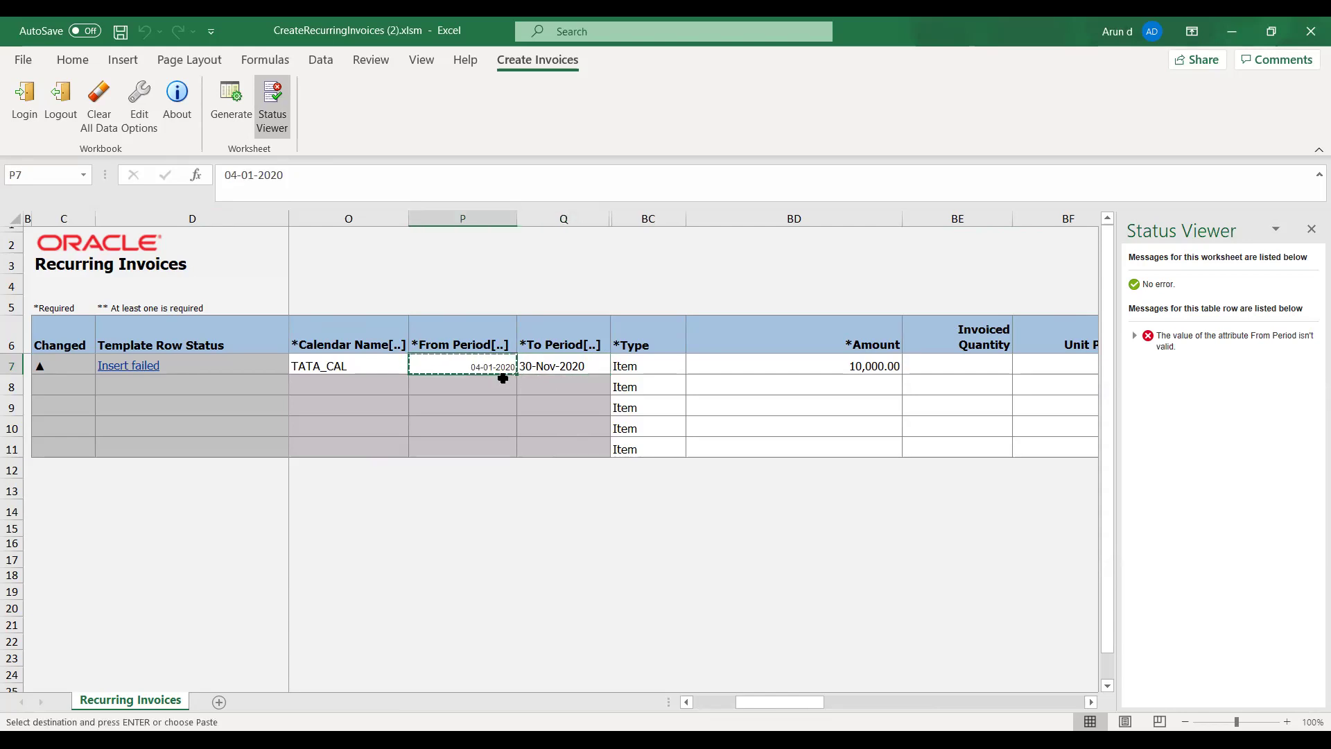
pyautogui.press('Tab')
pyautogui.press('Return')
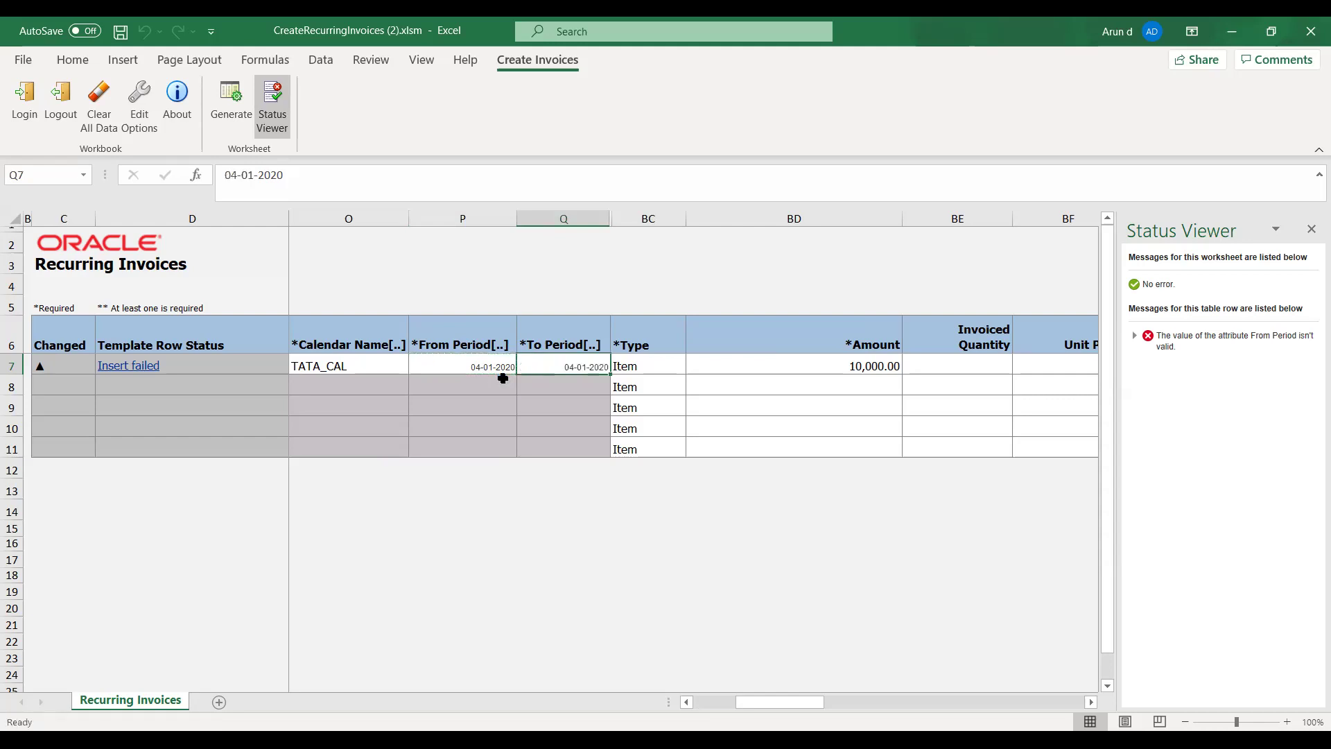
# Clear line 1's To Period entry.
pyautogui.press('F2')
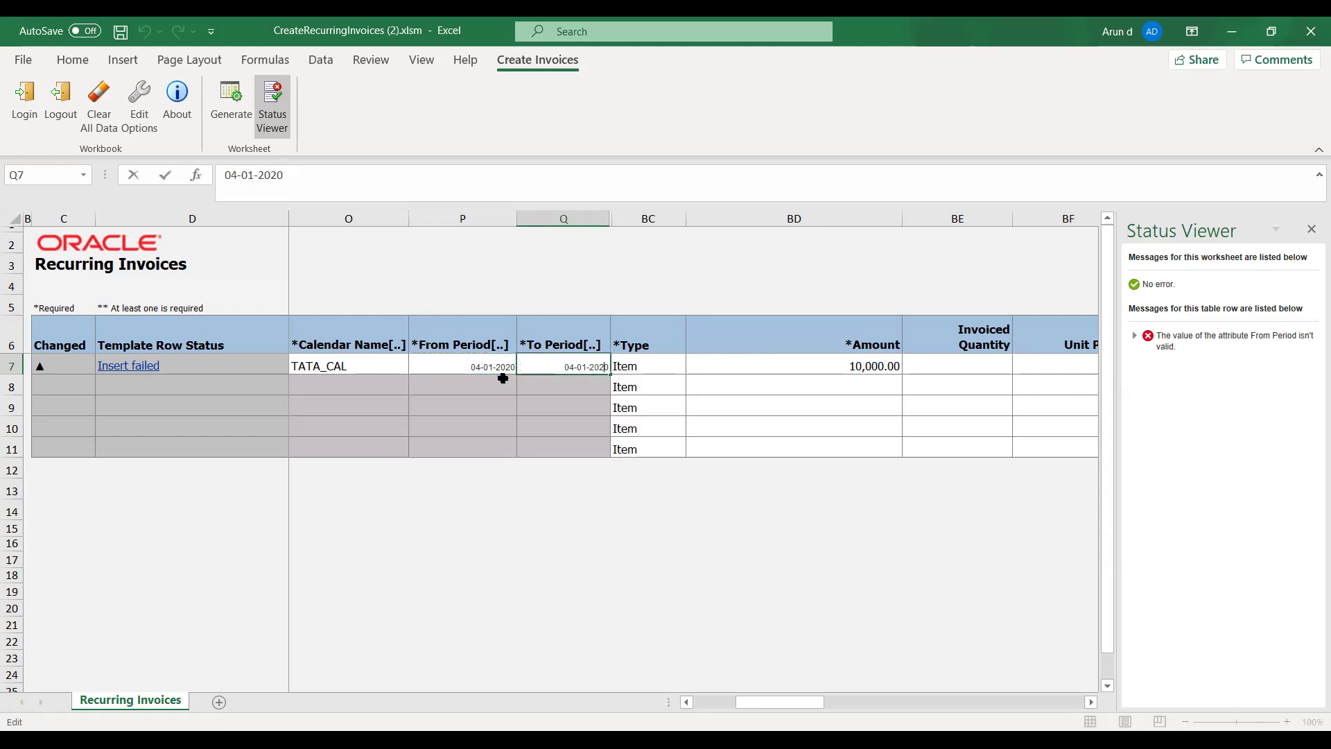
pyautogui.press('BackSpace')
pyautogui.press('BackSpace')
pyautogui.write('10')
pyautogui.press('BackSpace')
pyautogui.press('BackSpace')
pyautogui.press('BackSpace')
pyautogui.press('BackSpace')
pyautogui.press('BackSpace')
pyautogui.press('Delete')
pyautogui.press('Delete')
pyautogui.press('Delete')
pyautogui.press('Delete')
pyautogui.press('Tab')
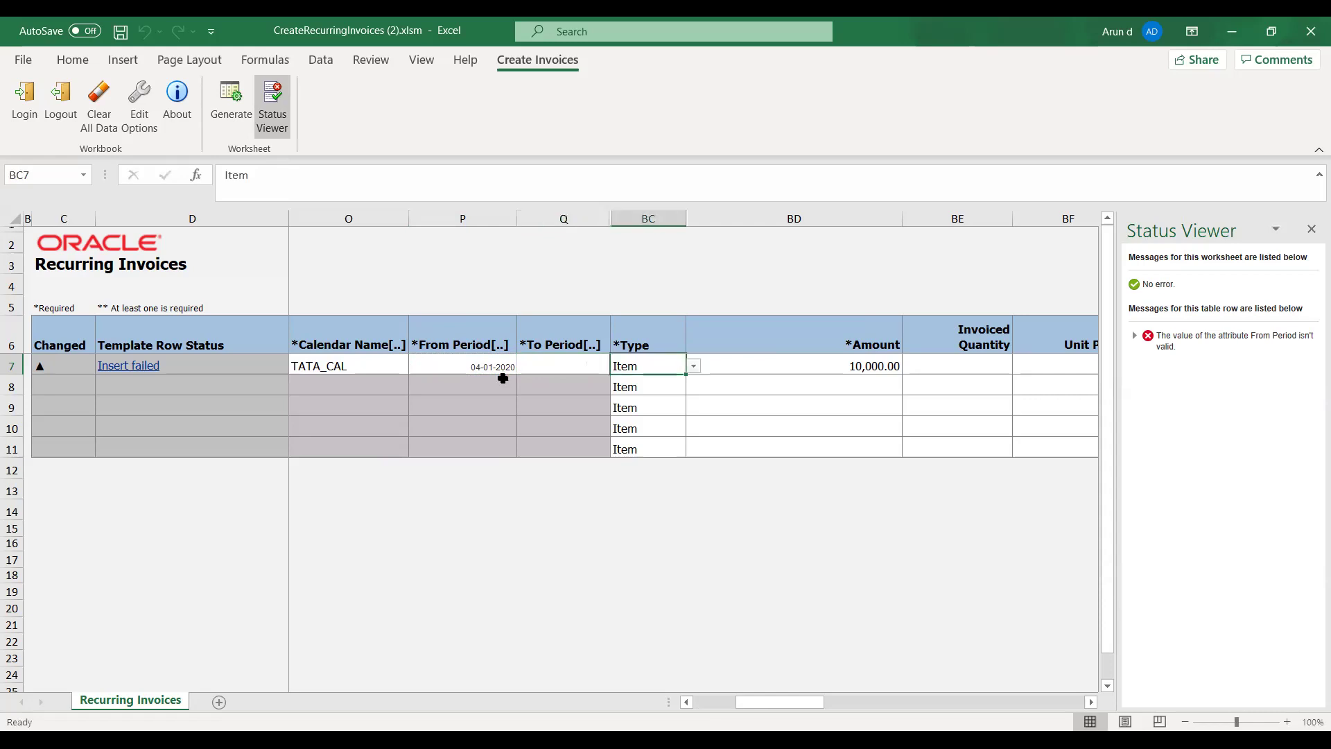
# Clear line 1's From Period entry.
pyautogui.press('Left')
pyautogui.press('Left')
pyautogui.press('Left')
pyautogui.press('Right')
pyautogui.press('Delete')
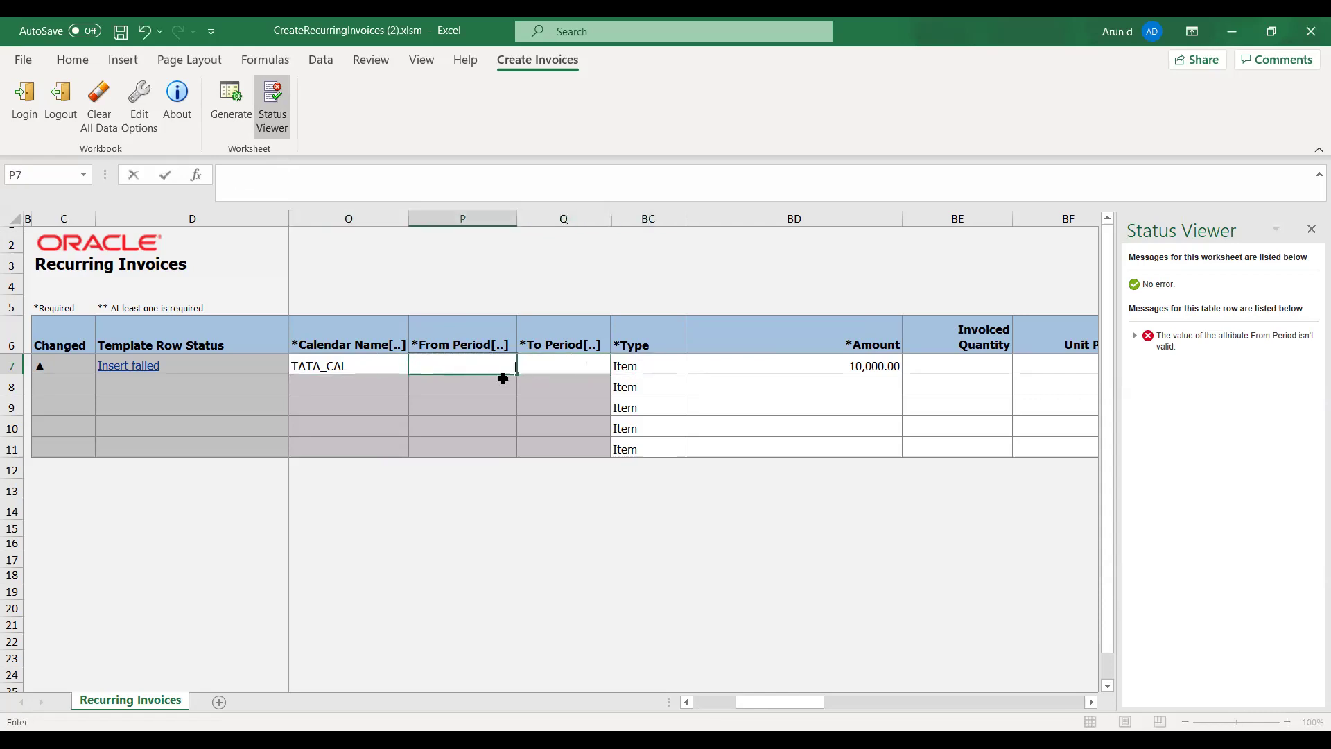
pyautogui.press('Right')
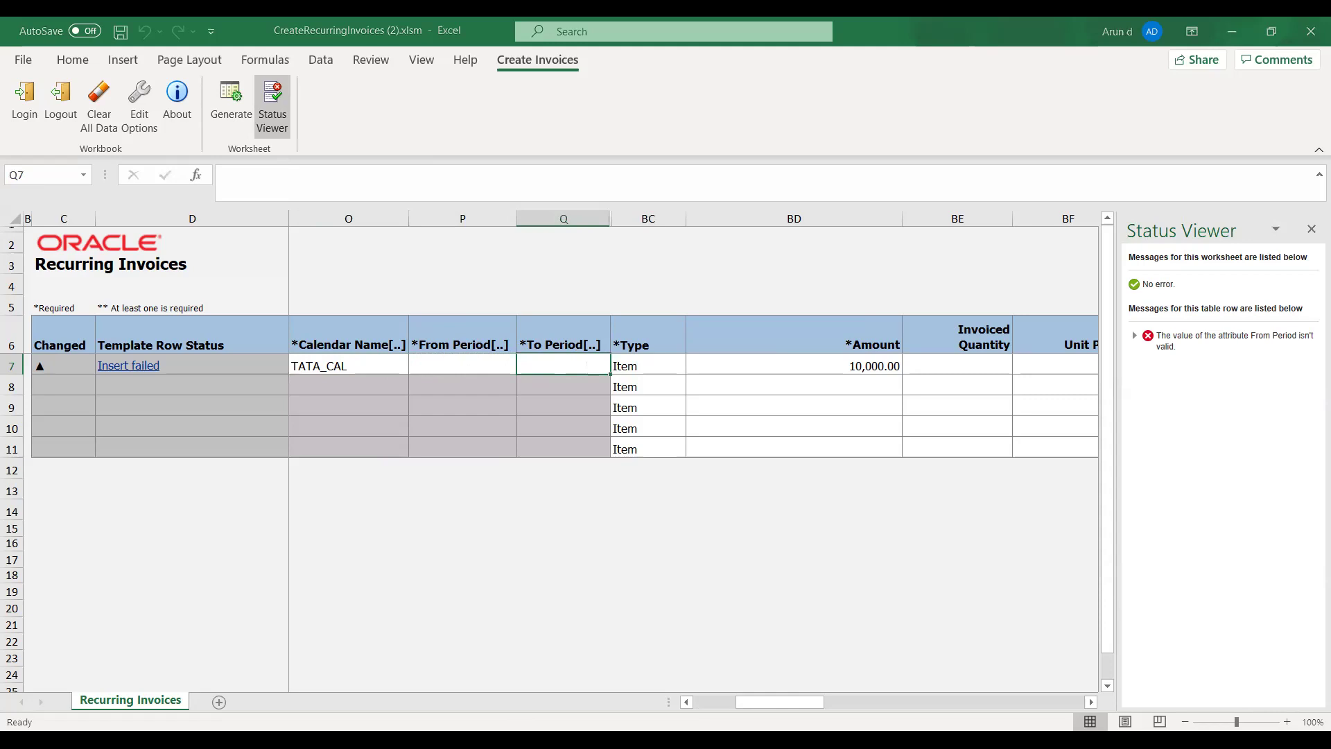
# Enter Jan-20 as line 1's From Period and Oct-20 as its To Period.
pyautogui.press('Left')
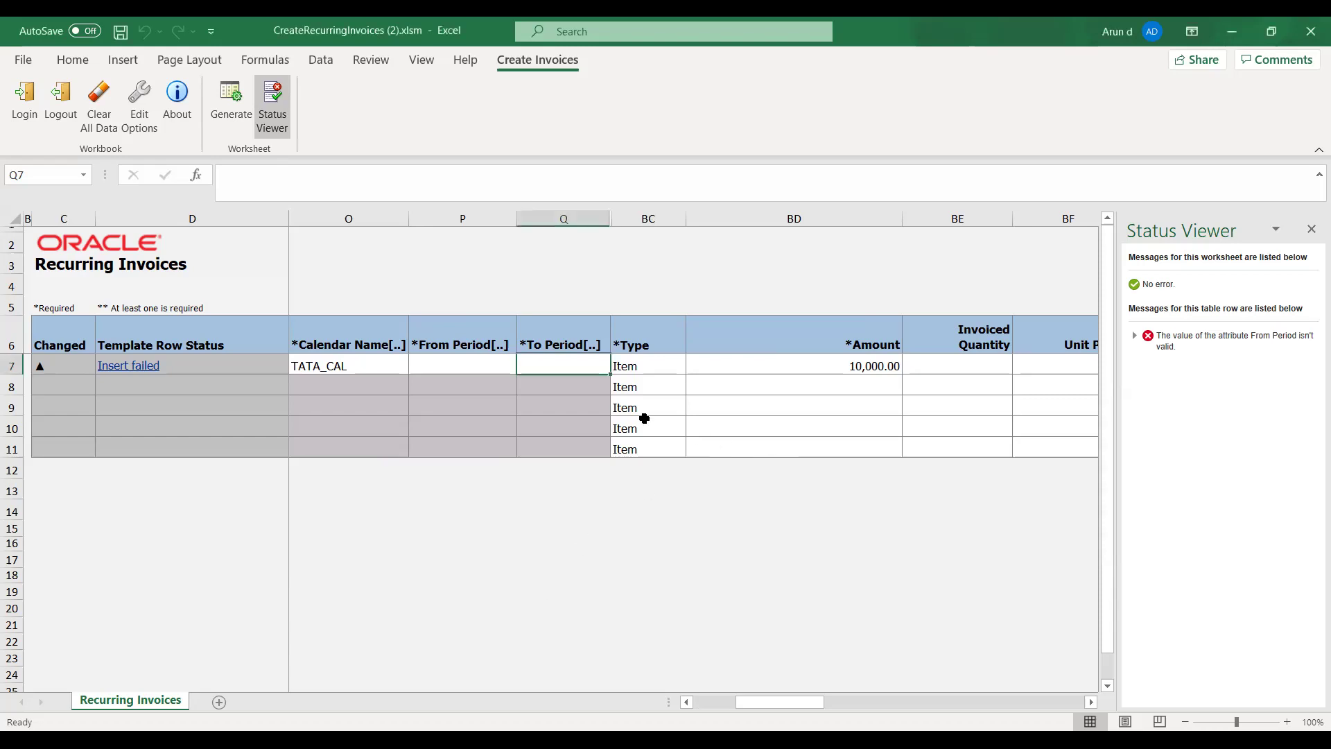
pyautogui.click(447, 369)
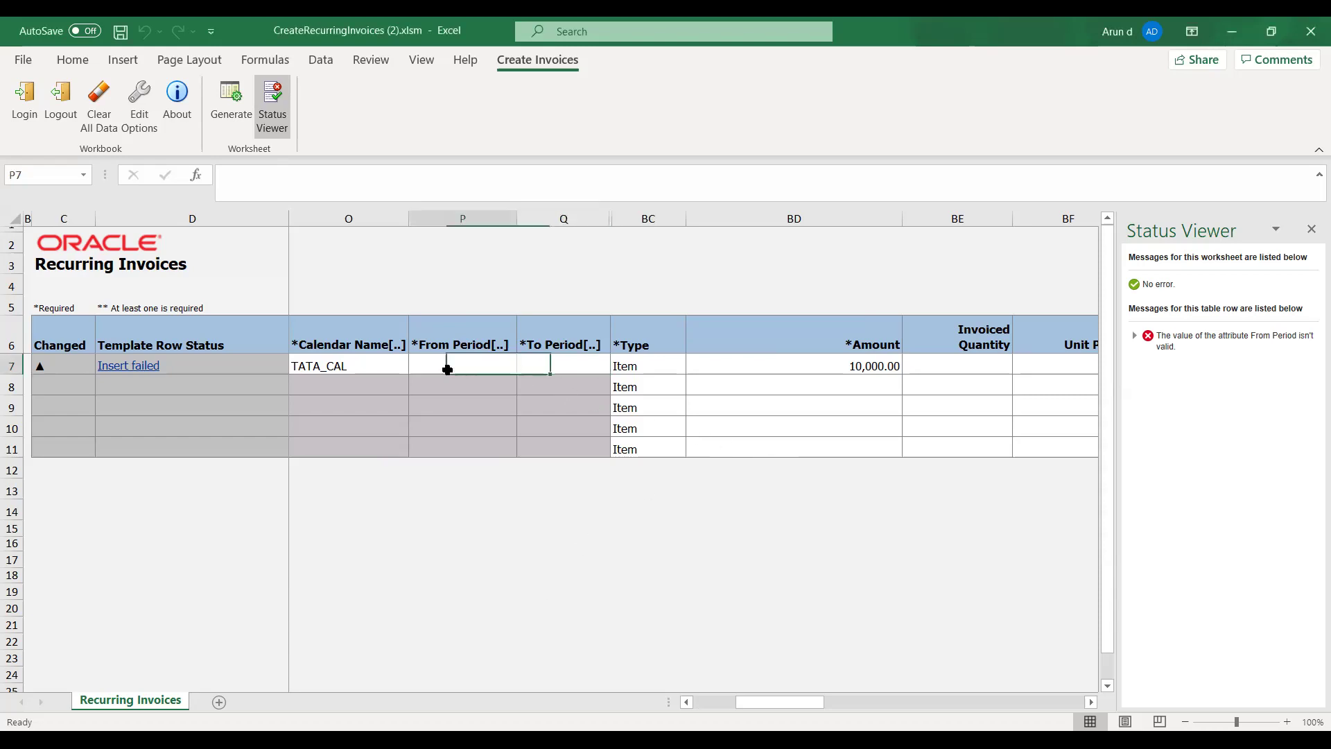
pyautogui.click(340, 176)
pyautogui.write('Jan-20')
pyautogui.press('Tab')
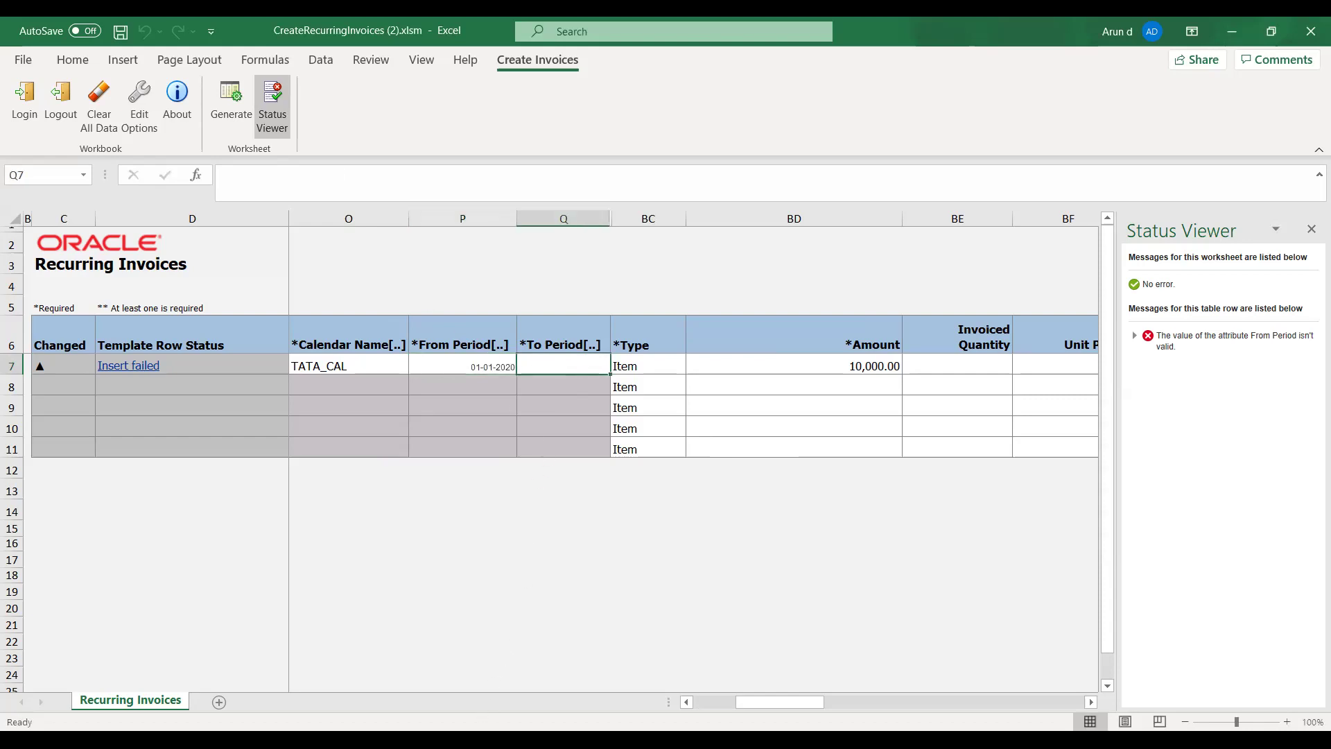
pyautogui.hotkey('alt', 'Tab')
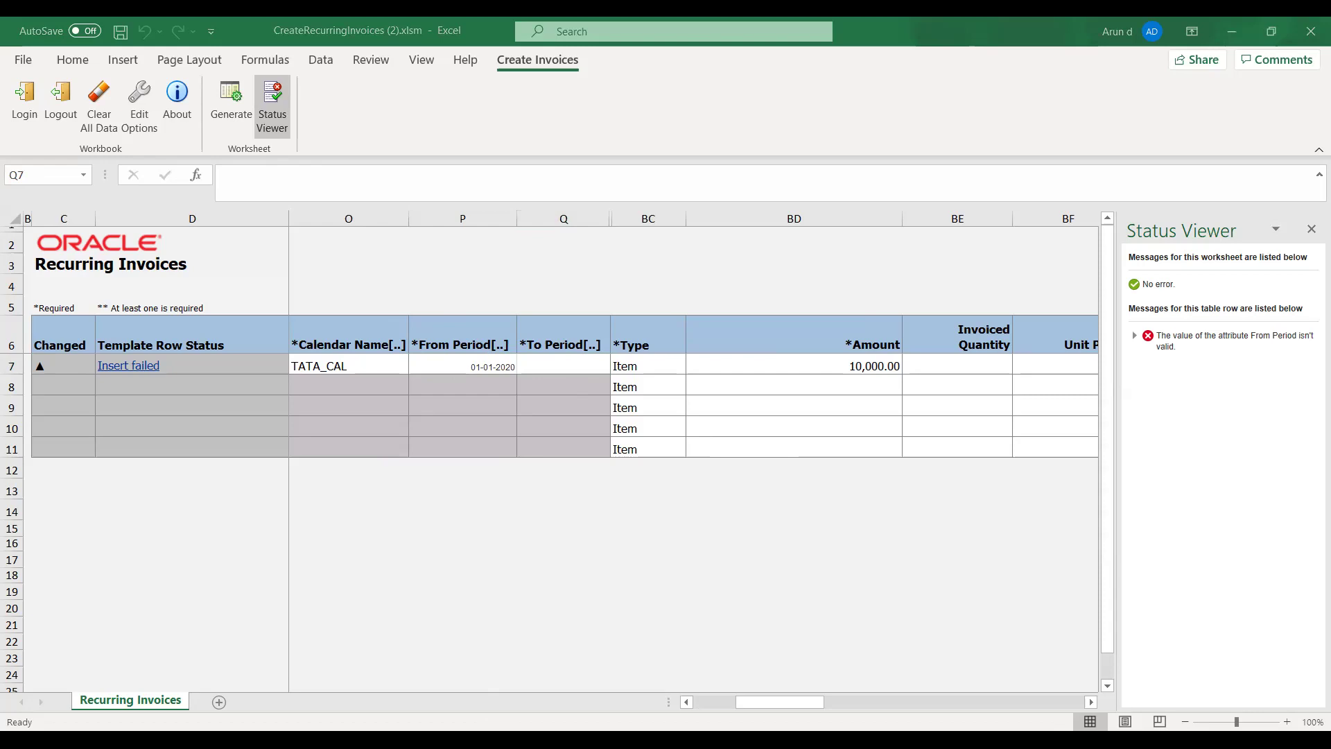
pyautogui.hotkey('alt', 'Tab')
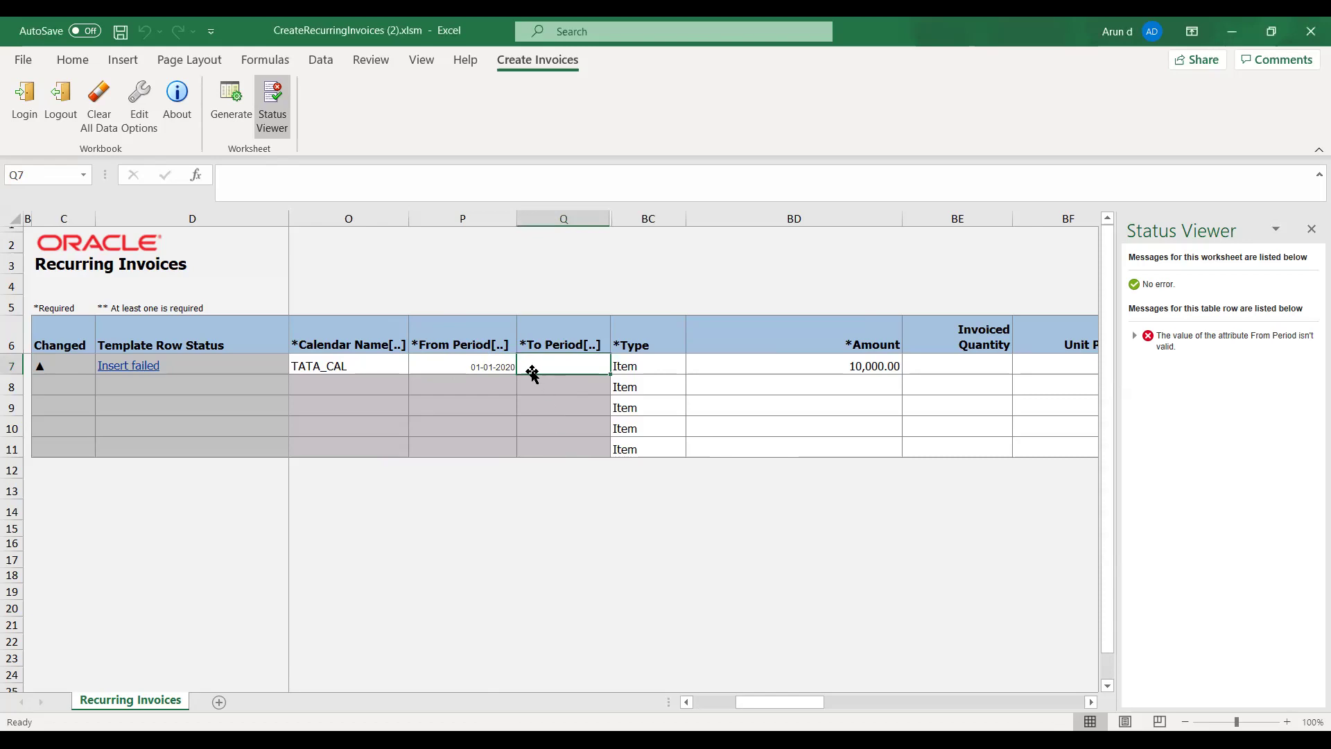
pyautogui.click(430, 188)
pyautogui.write('01-10-2020')
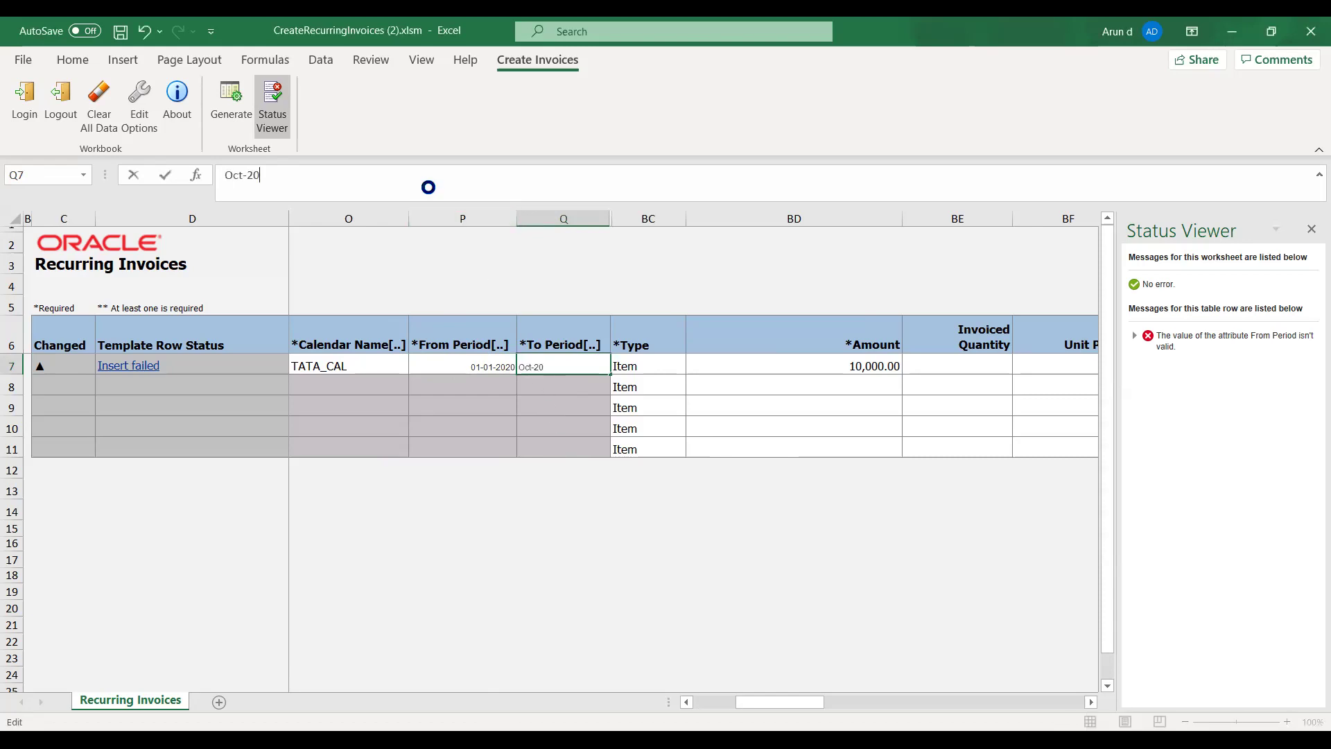
pyautogui.press('Tab')
# Try generating the recurring invoices with the offered upload options, and dismiss the confirmation.
pyautogui.click(220, 109)
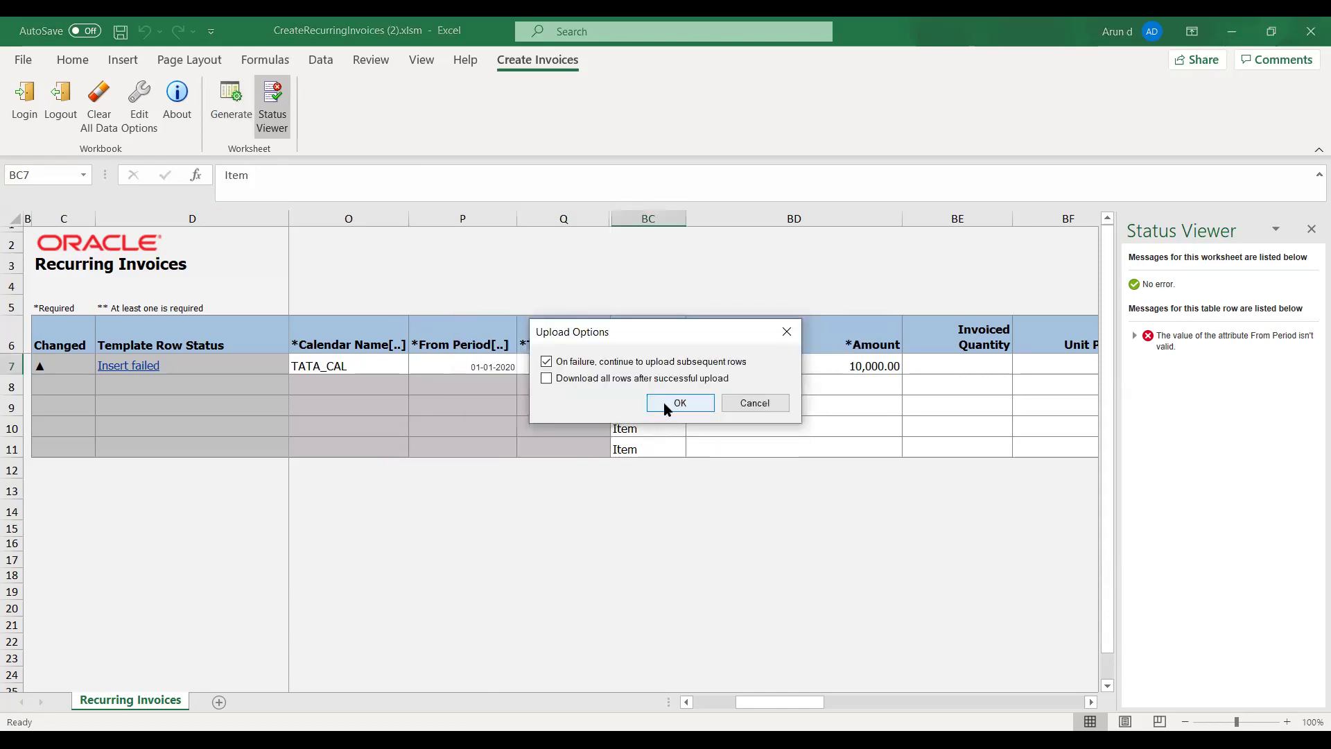
pyautogui.click(665, 403)
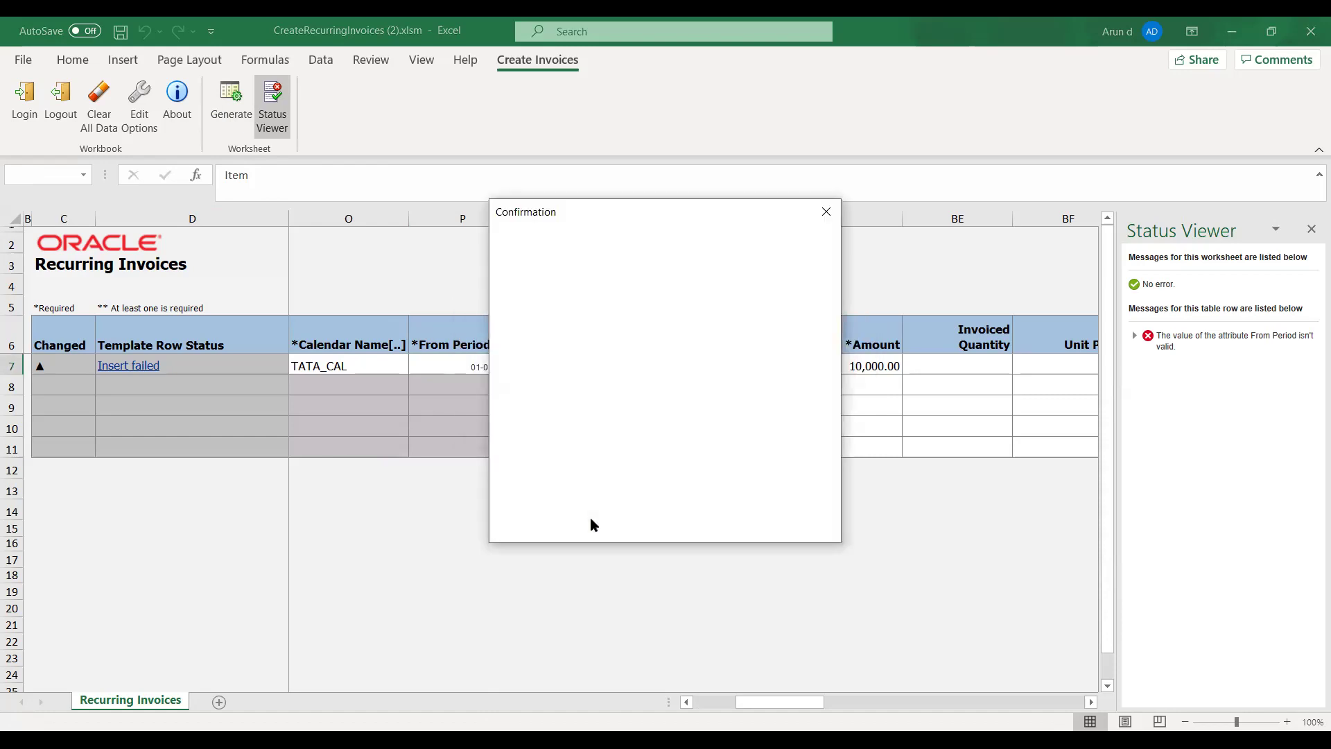
pyautogui.click(501, 517)
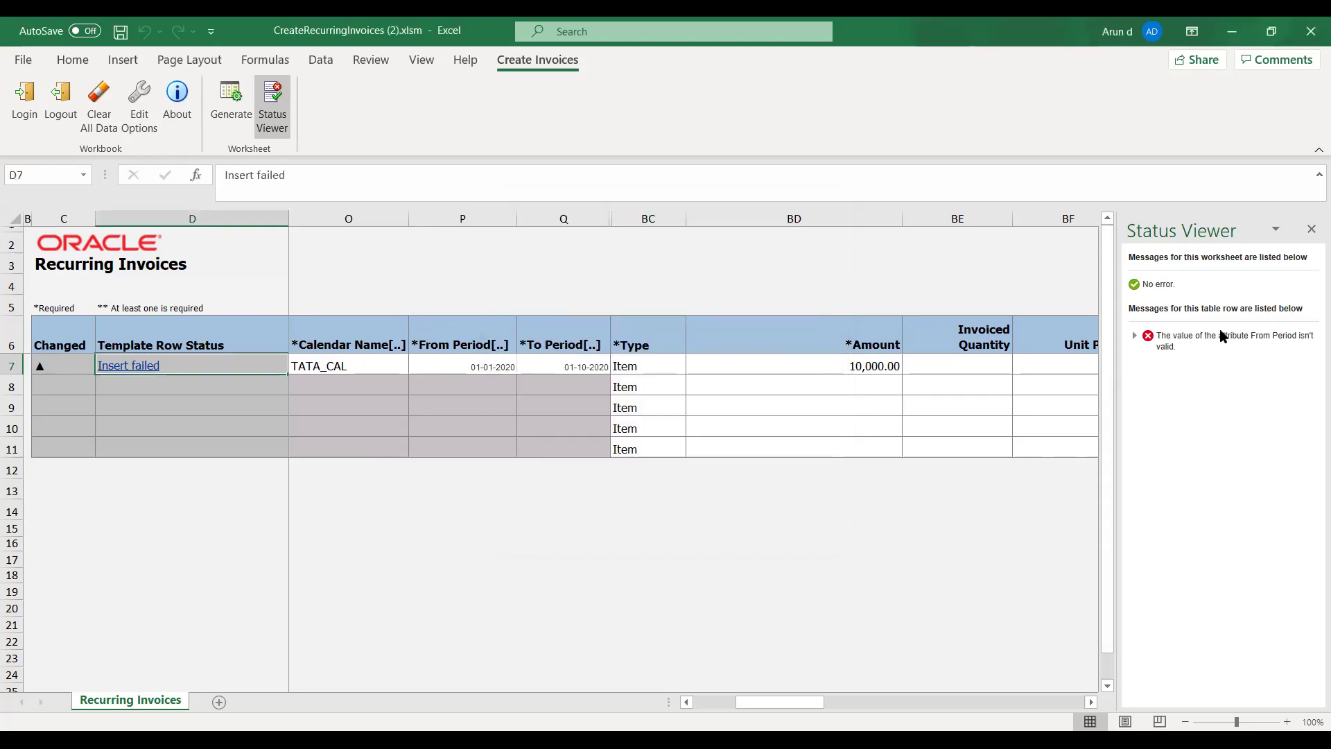
# Set line 1's From Period to Jan and its To Period to Oct.
pyautogui.click(455, 366)
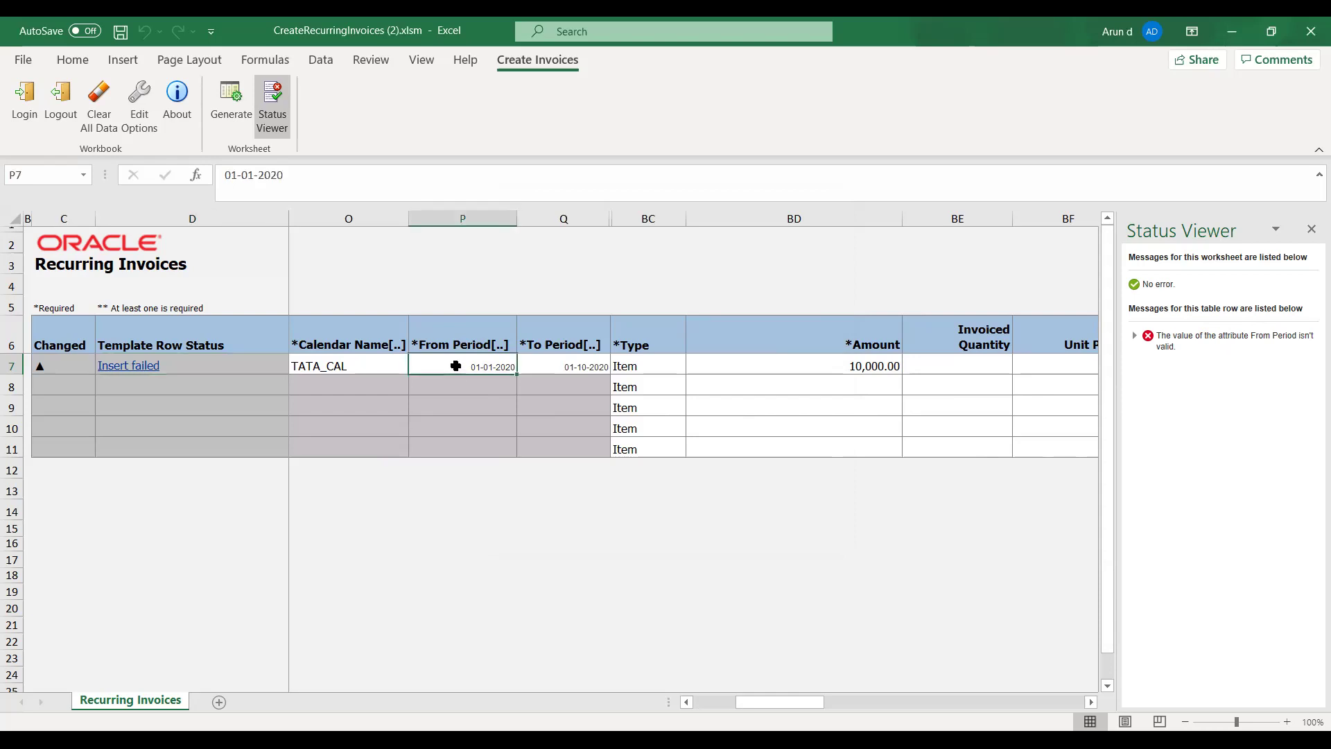
pyautogui.write('Jan')
pyautogui.press('Tab')
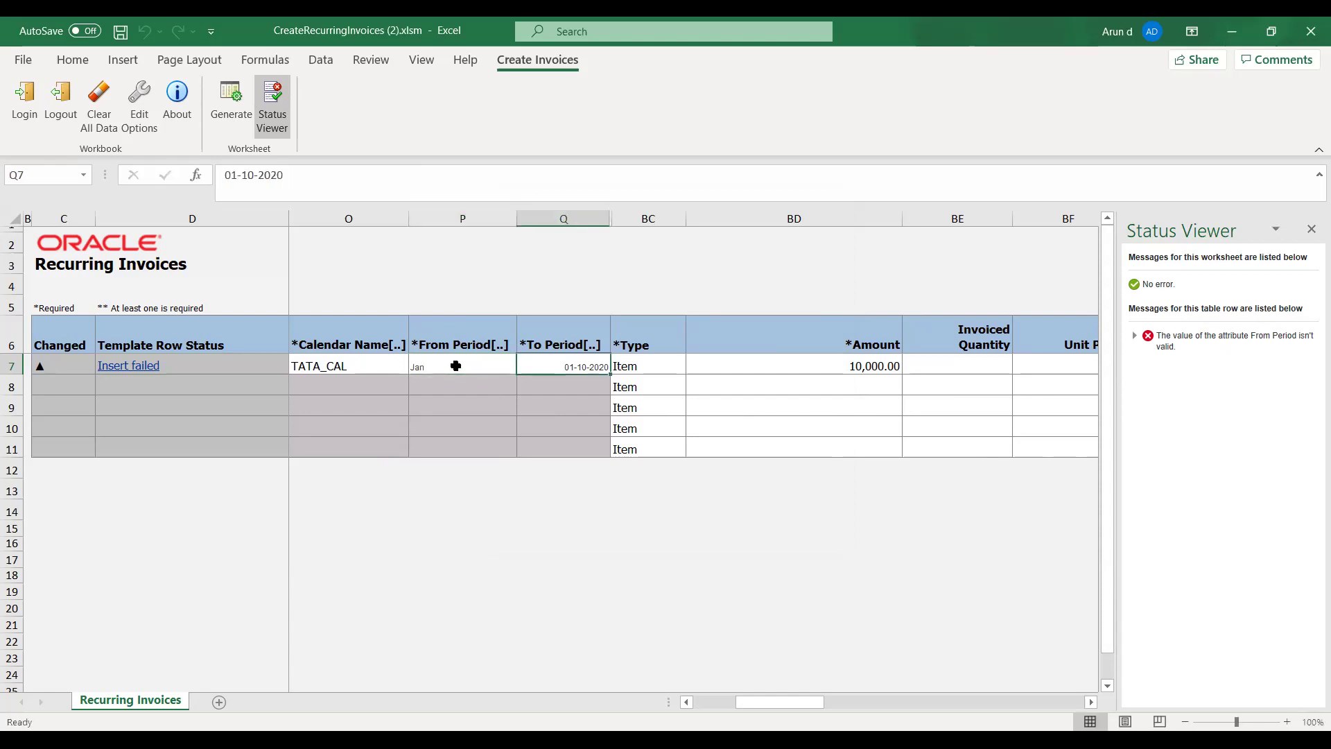
pyautogui.write('Oct')
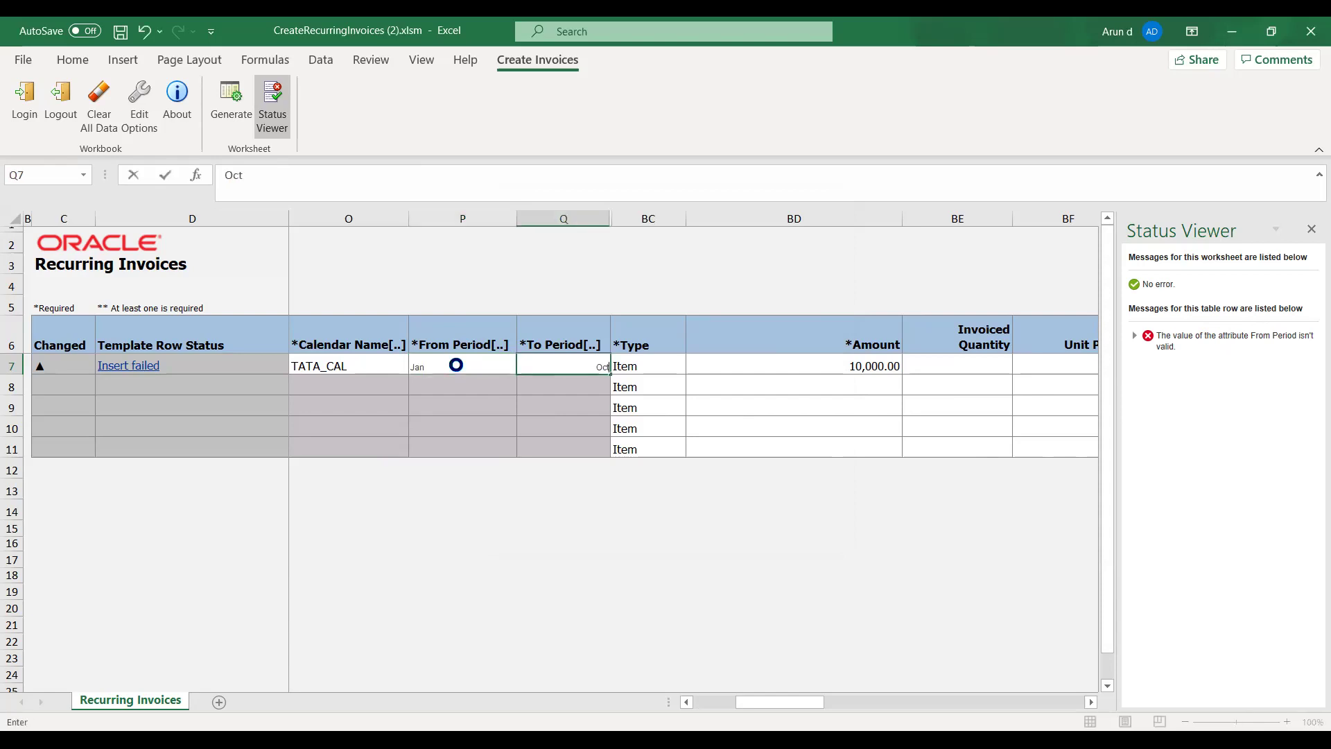
pyautogui.press('Tab')
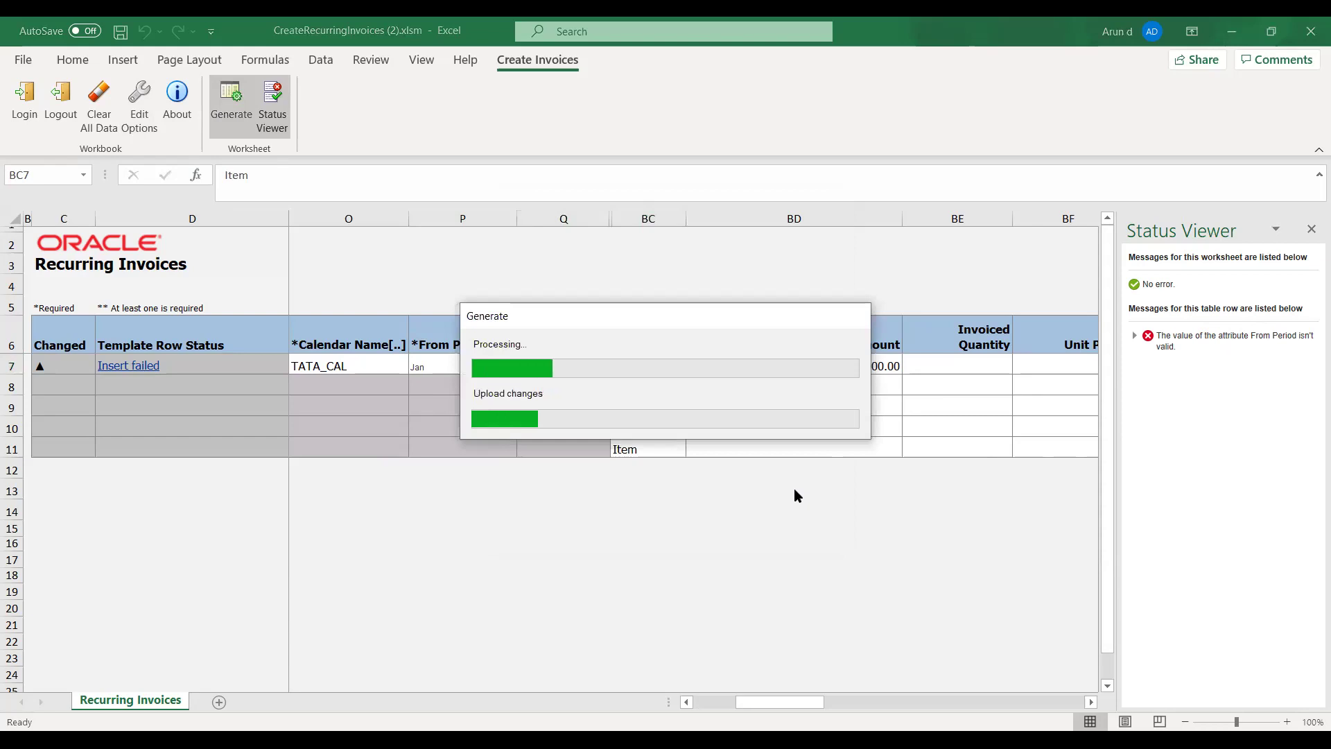
# Generate the recurring invoices with the offered upload options and close the confirmation.
pyautogui.click(680, 404)
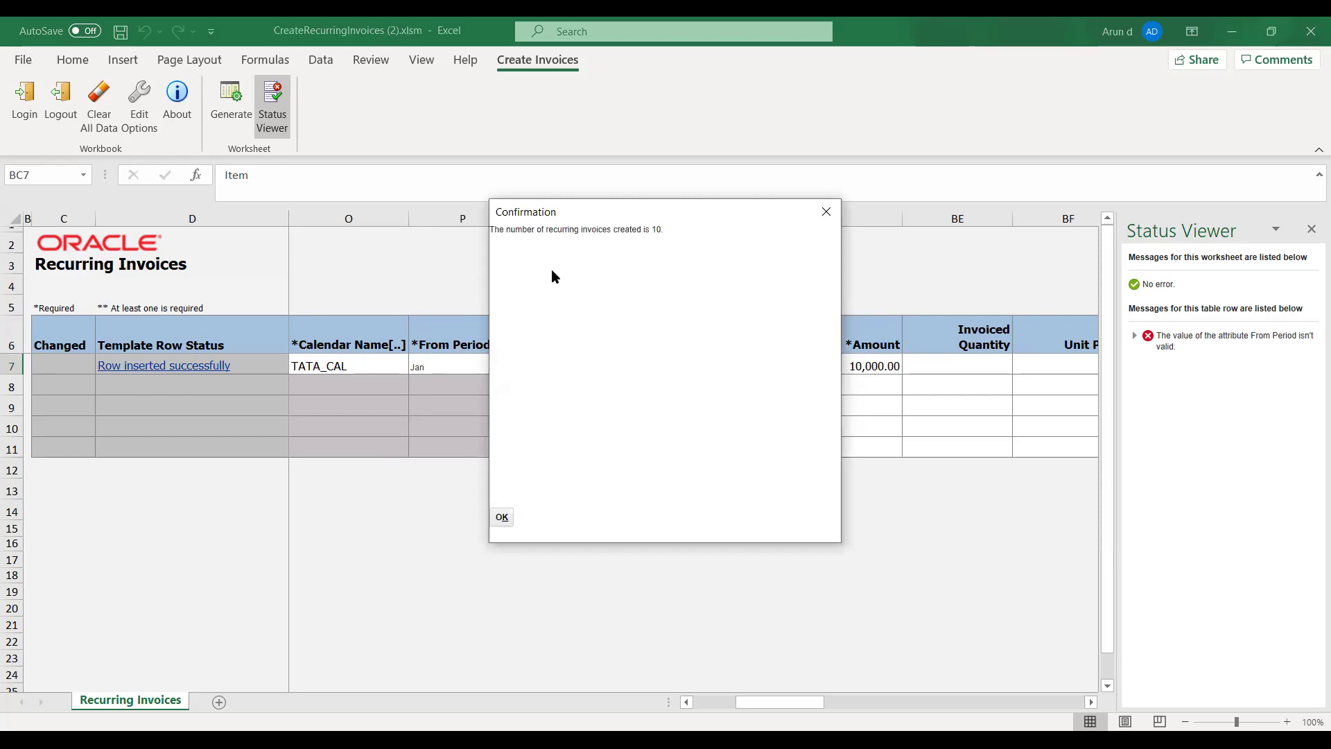
pyautogui.click(502, 516)
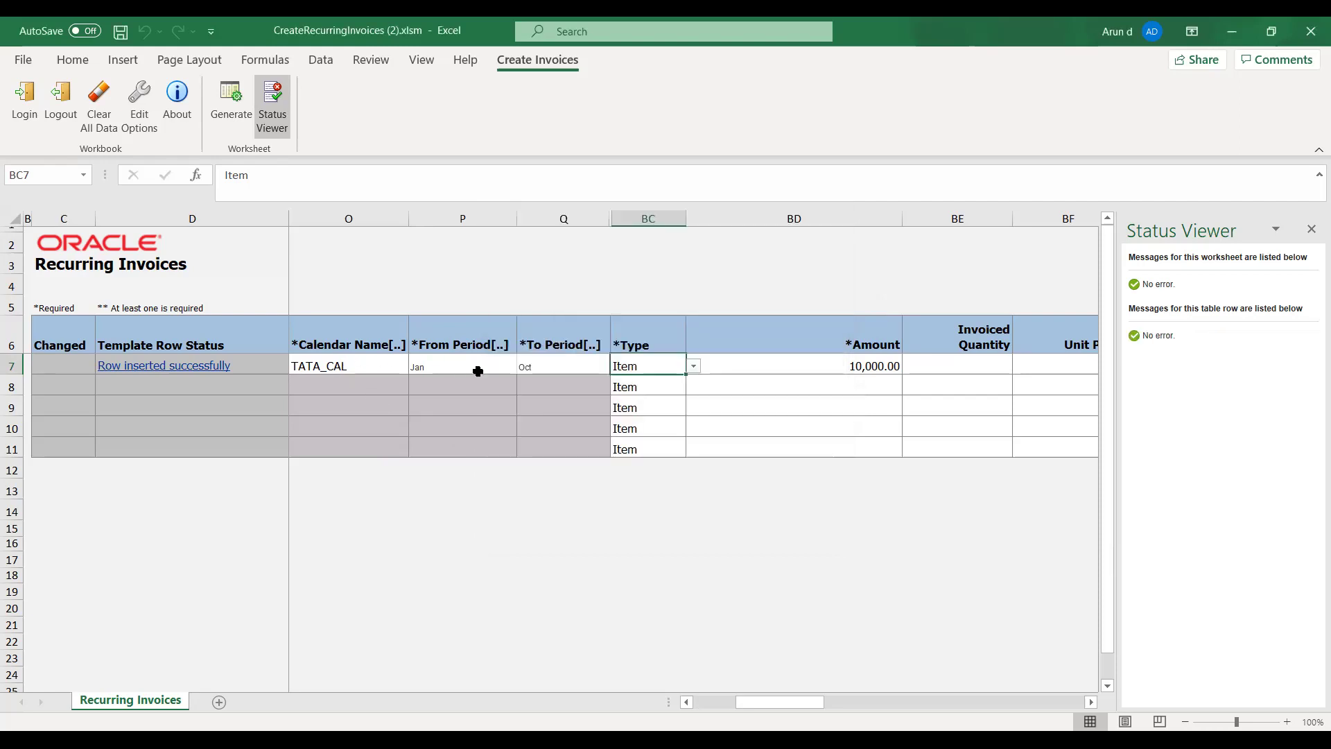
# Go back along line 1 to its Invoice Number cell and copy the invoice number.
pyautogui.press('Left')
pyautogui.press('Left')
pyautogui.press('Left')
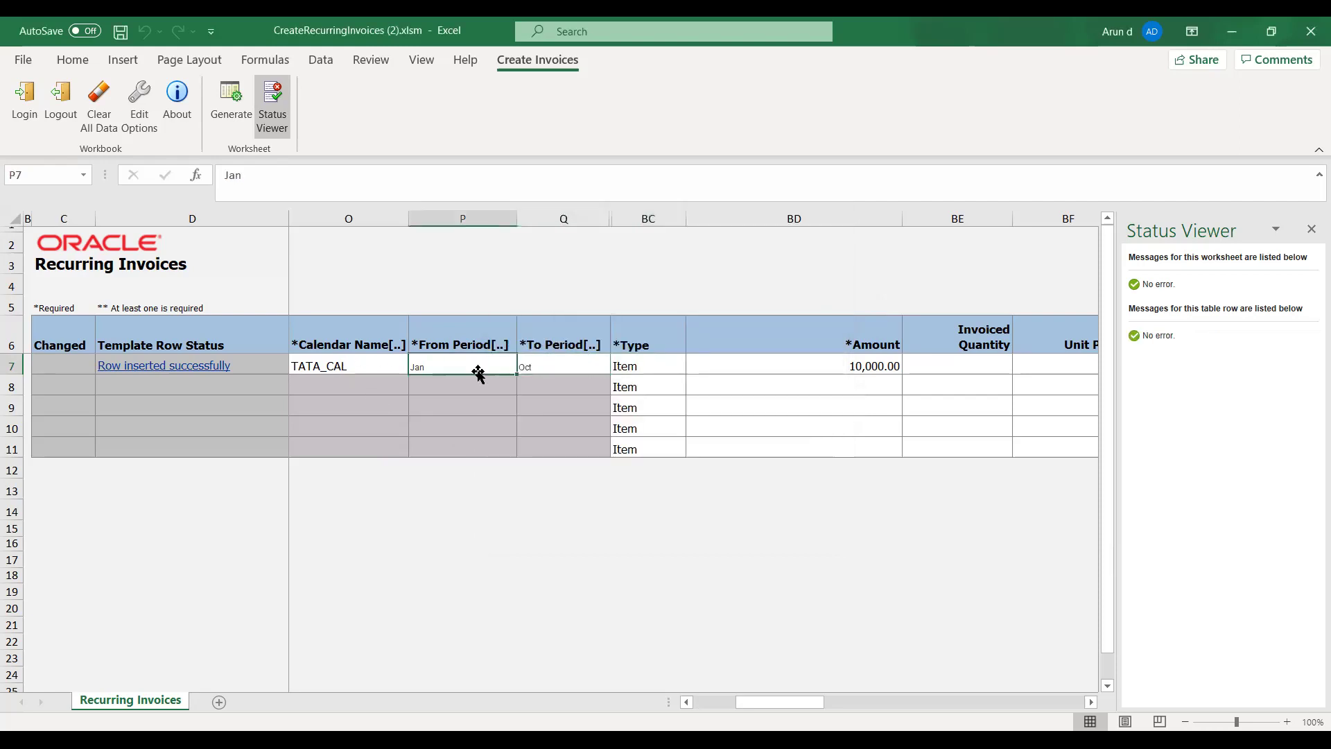
pyautogui.press('Left')
pyautogui.press('Left')
pyautogui.press('Left')
pyautogui.press('Left')
pyautogui.press('Left')
pyautogui.press('Left')
pyautogui.press('Left')
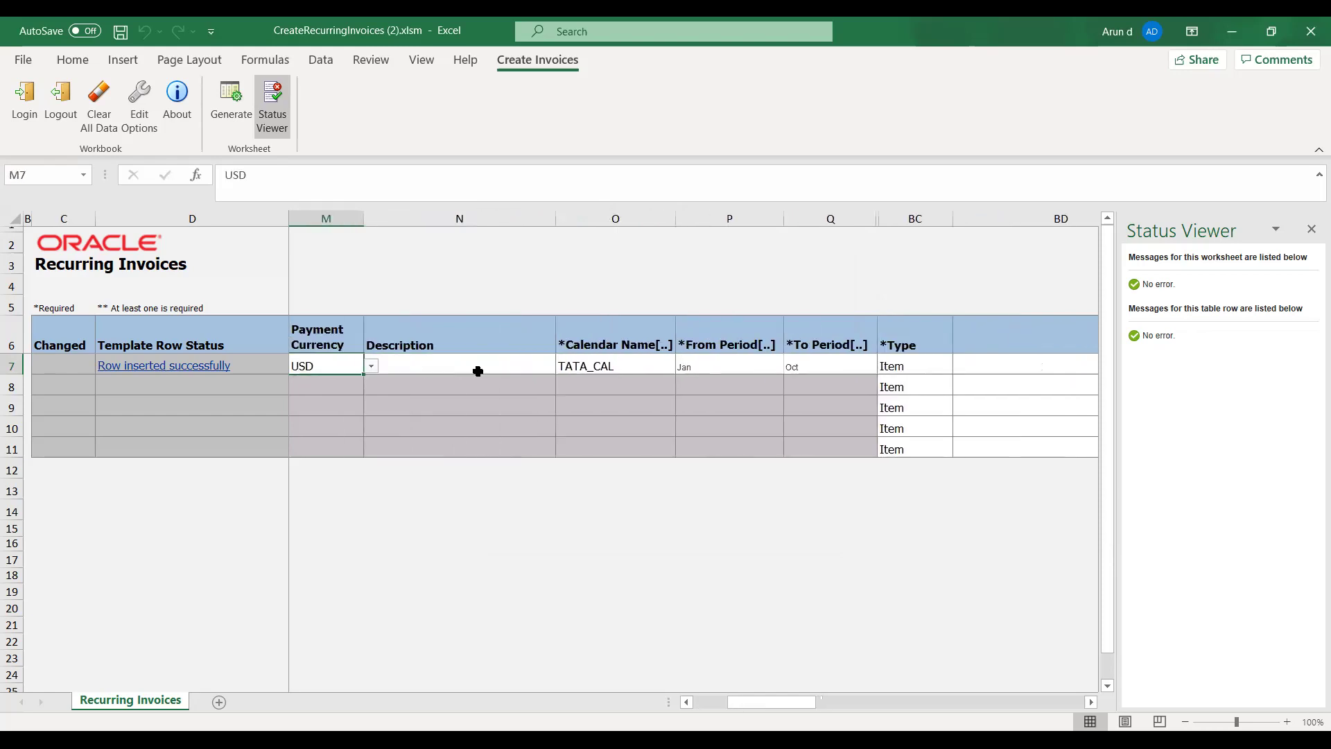
pyautogui.press('Left')
pyautogui.press('Left')
pyautogui.press('Left')
pyautogui.press('Left')
pyautogui.press('Left')
pyautogui.press('Left')
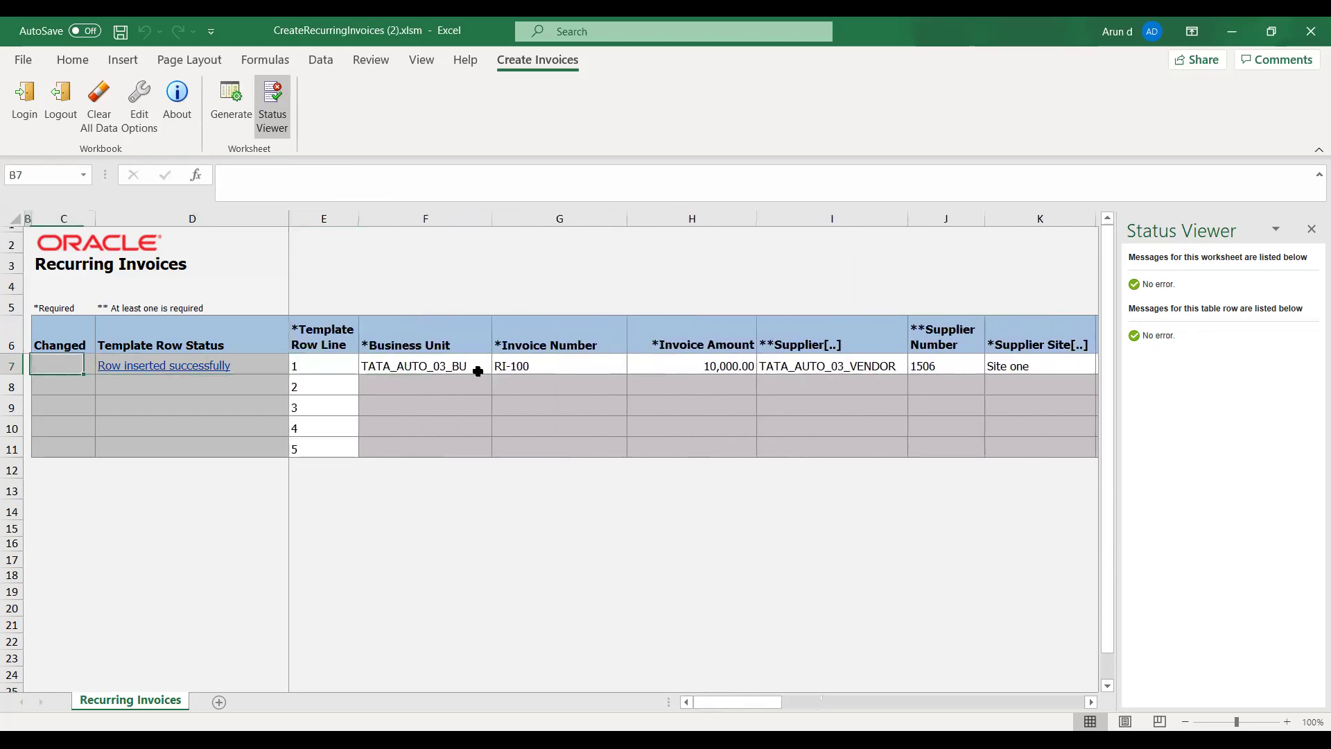
pyautogui.press('Right')
pyautogui.press('Right')
pyautogui.press('Right')
pyautogui.press('Right')
pyautogui.press('Right')
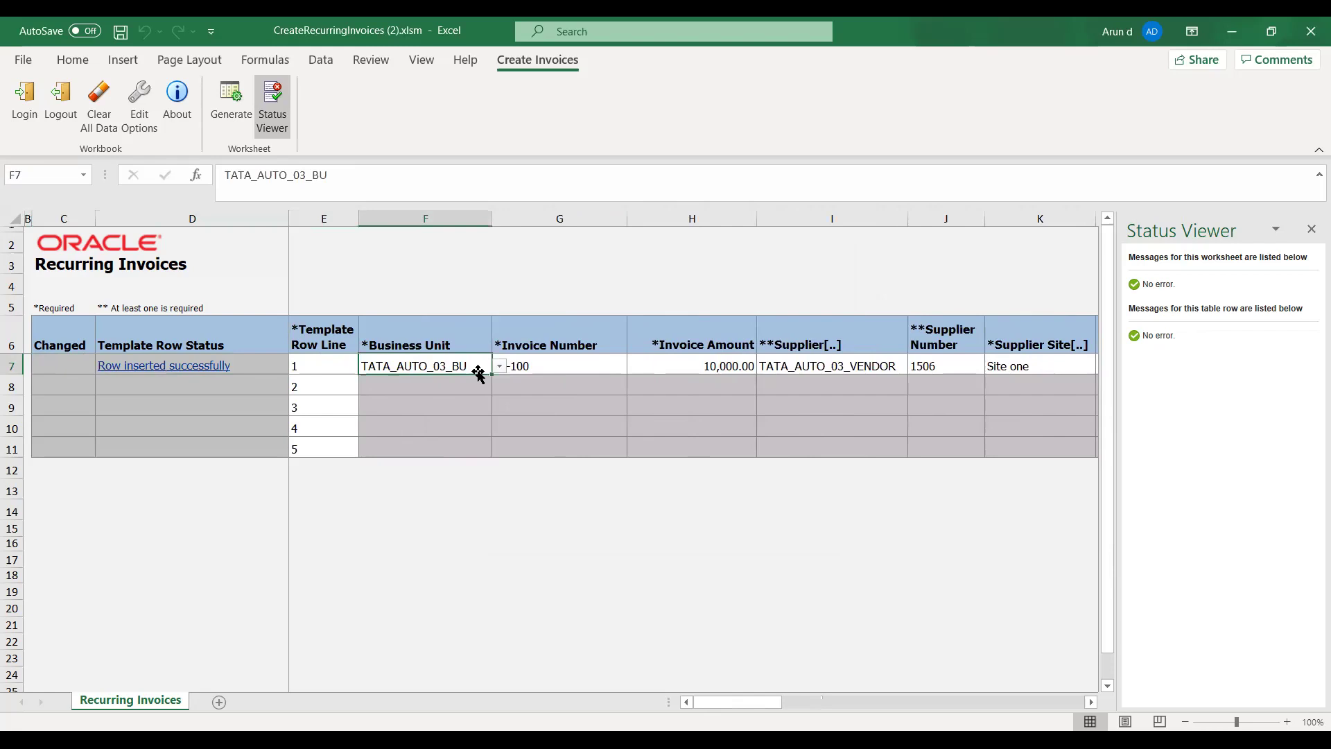
pyautogui.hotkey('ctrl', 'c')
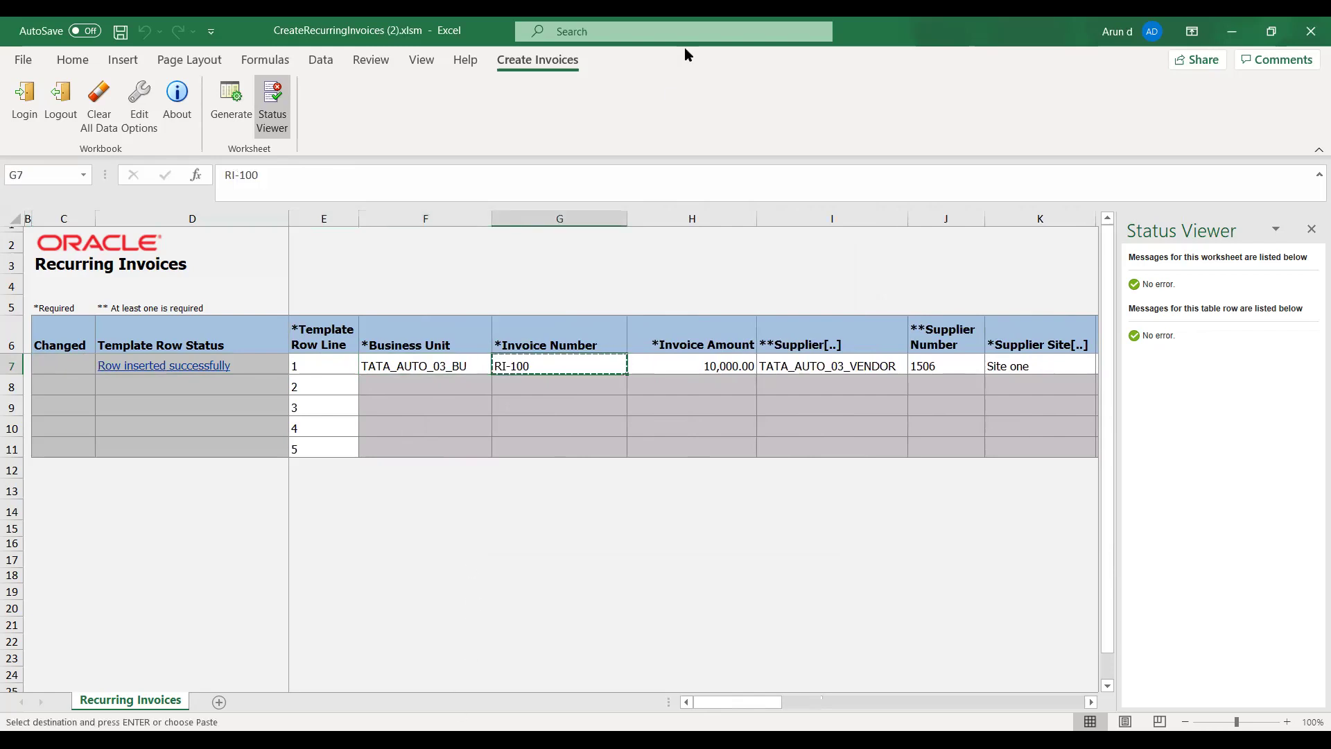
# Switch to Oracle Fusion in the browser, return to the home page and open the Payables Invoices work area.
pyautogui.hotkey('alt', 'Tab')
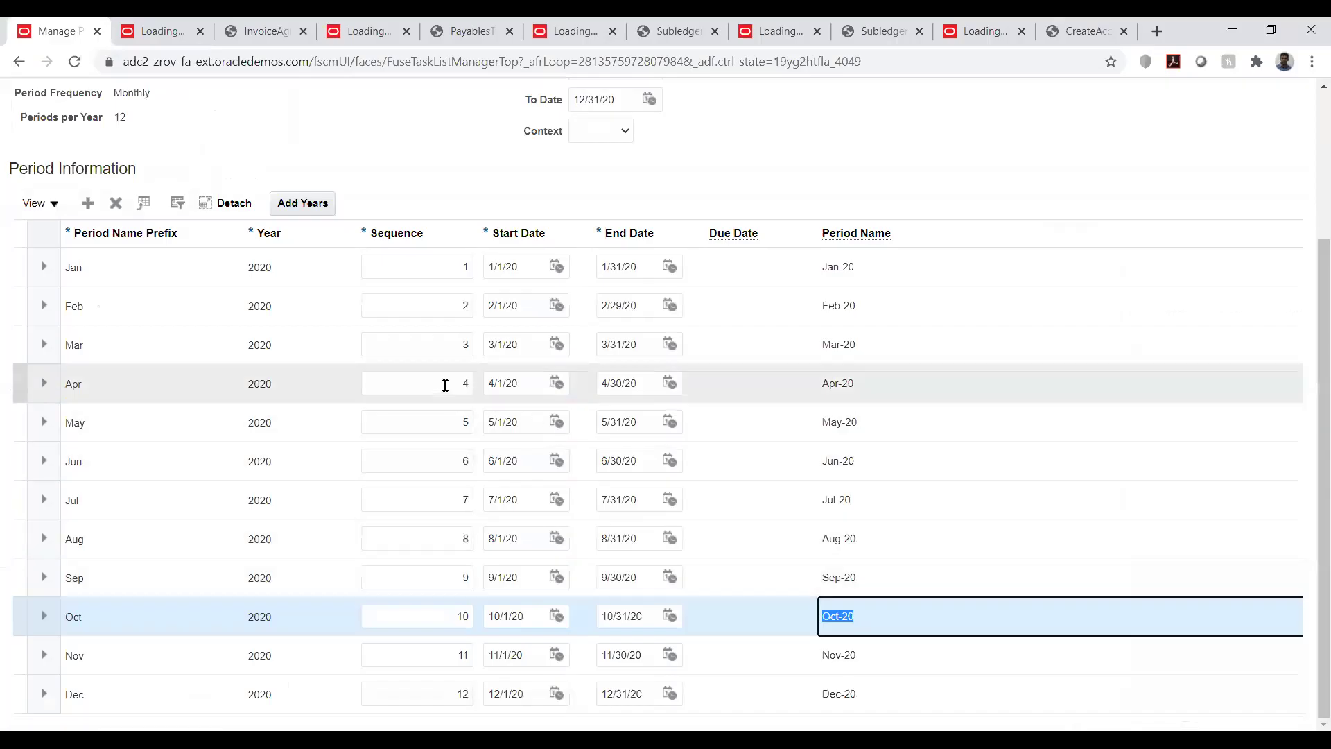
pyautogui.scroll(3, 445, 384)
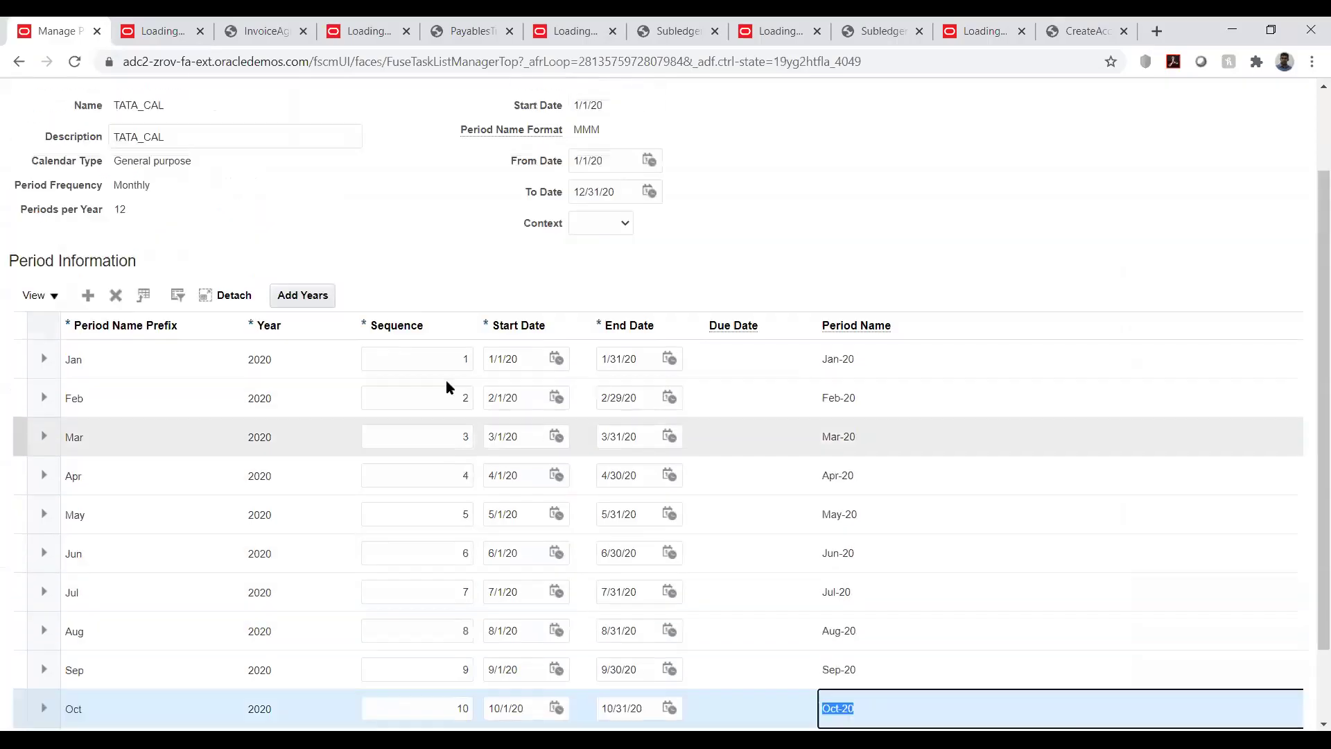
pyautogui.click(1067, 102)
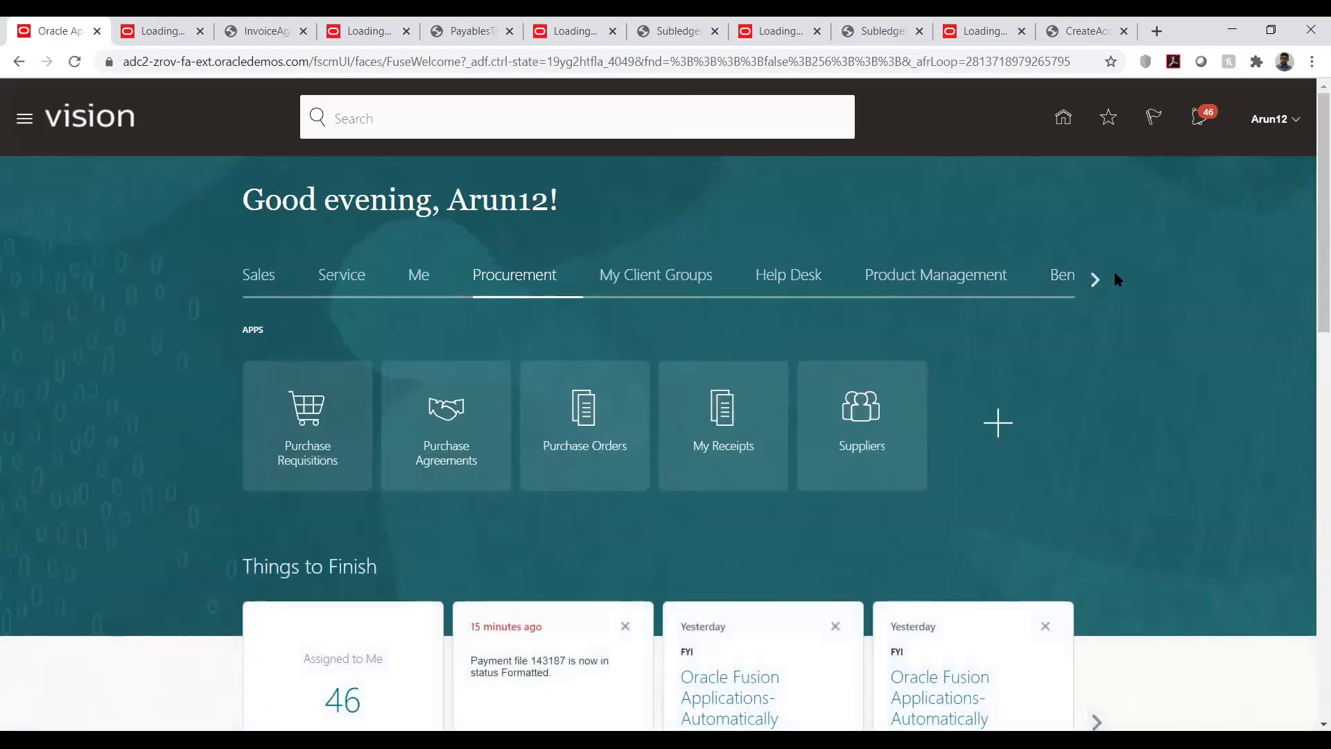
pyautogui.click(1096, 283)
pyautogui.click(1096, 282)
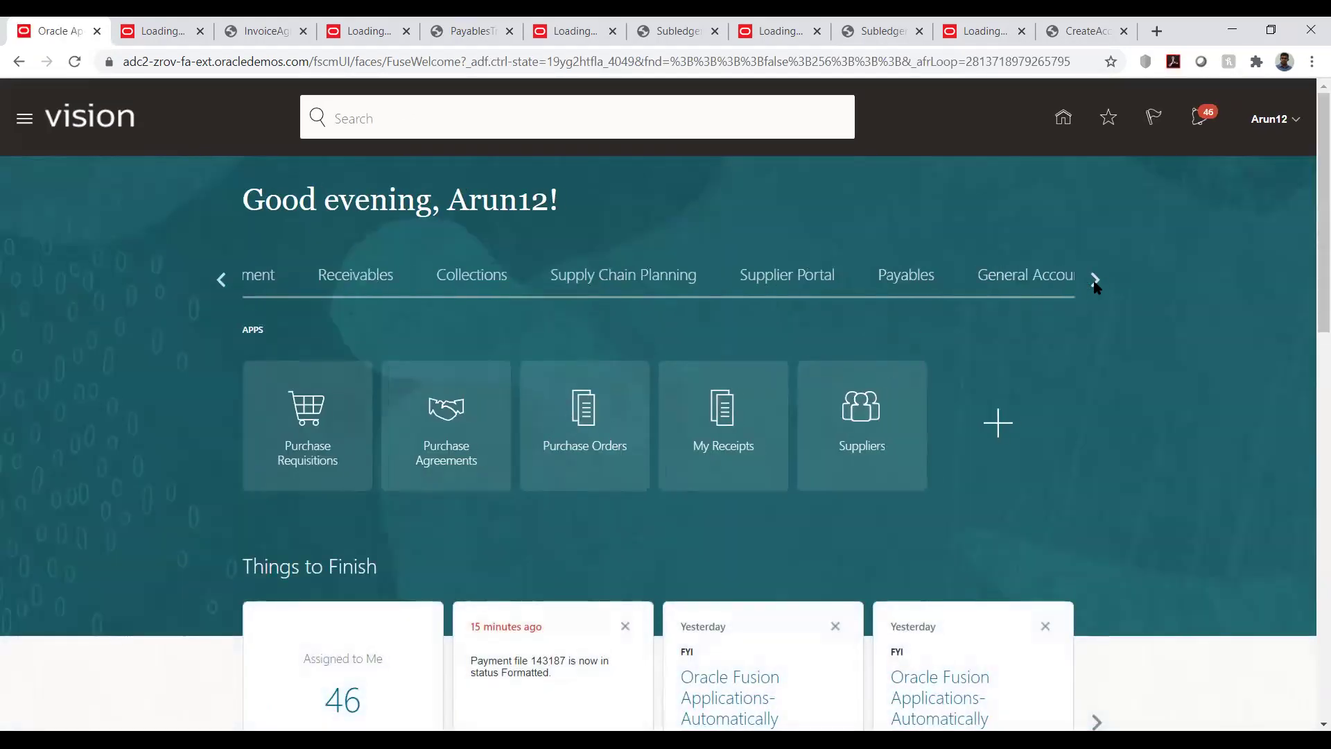
pyautogui.click(836, 276)
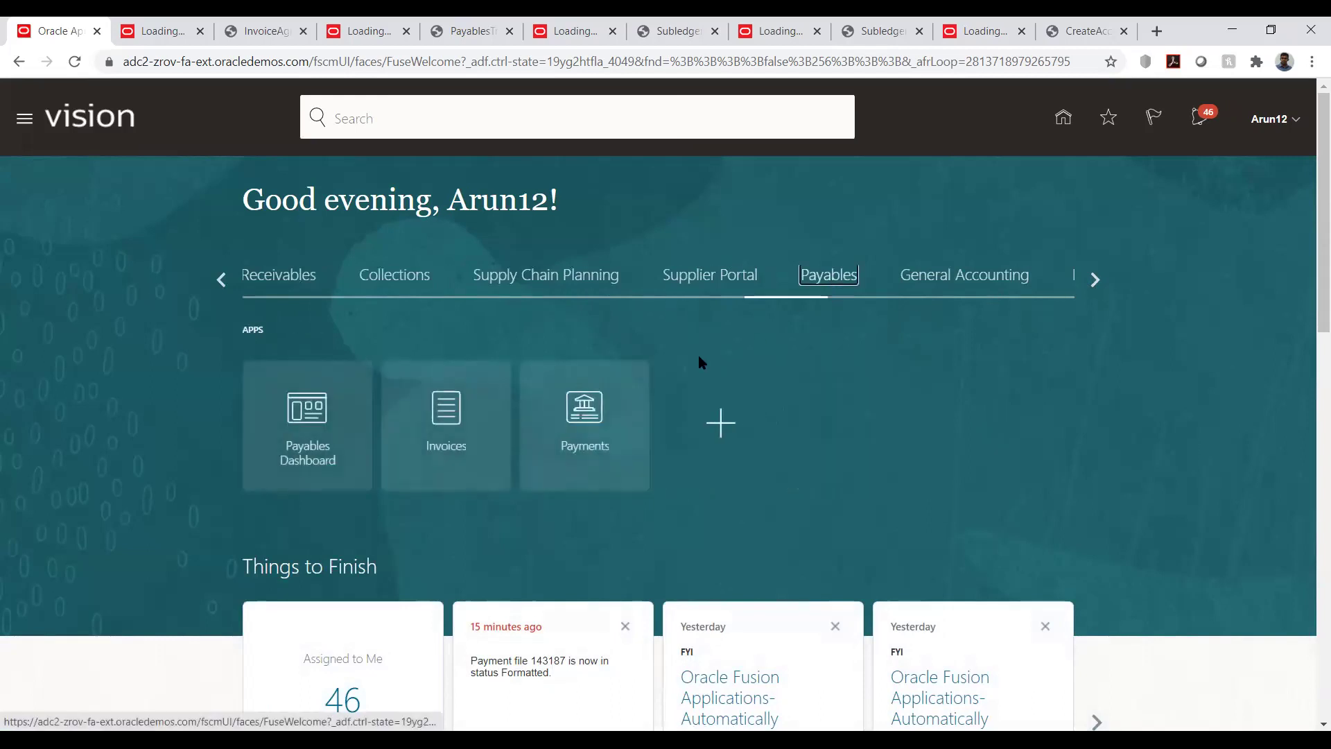
pyautogui.click(443, 411)
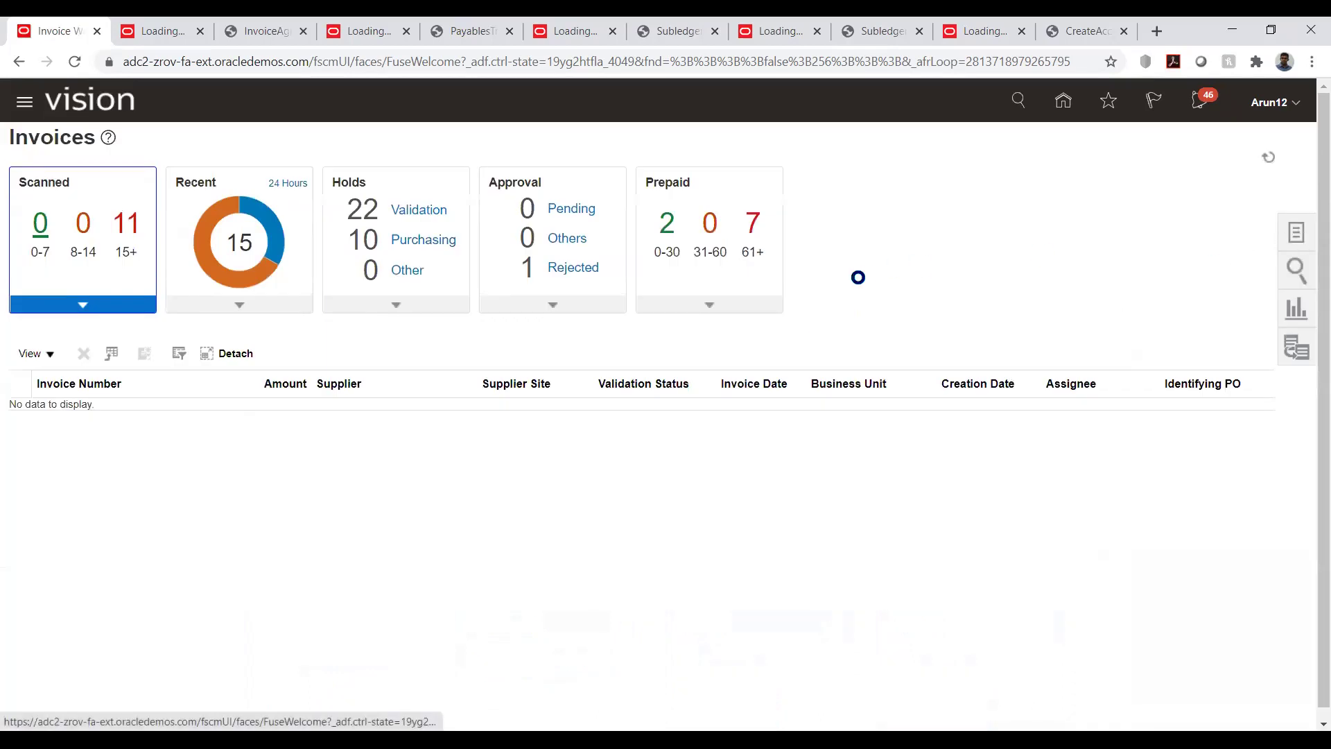
# Open Manage Invoices and search for invoice numbers matching RI-100%.
pyautogui.click(1295, 232)
pyautogui.click(1171, 218)
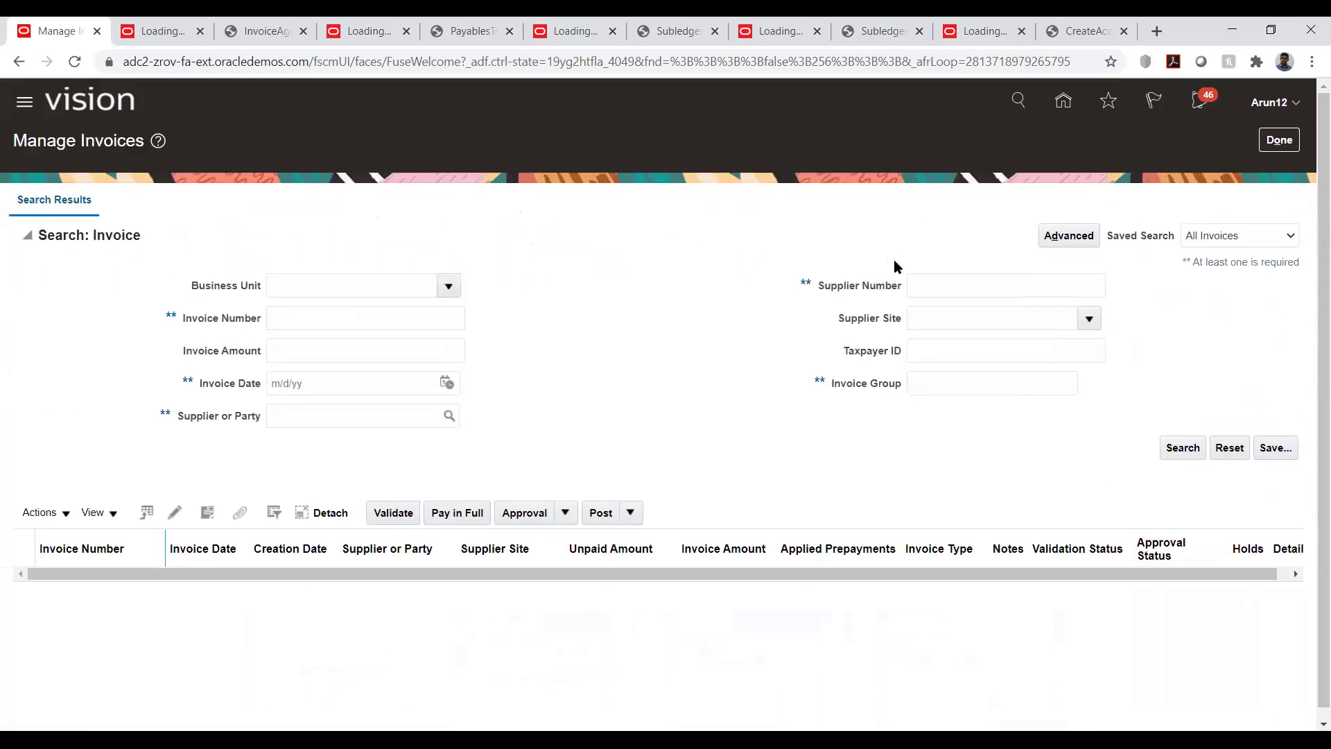
pyautogui.click(334, 317)
pyautogui.write('RI-100%')
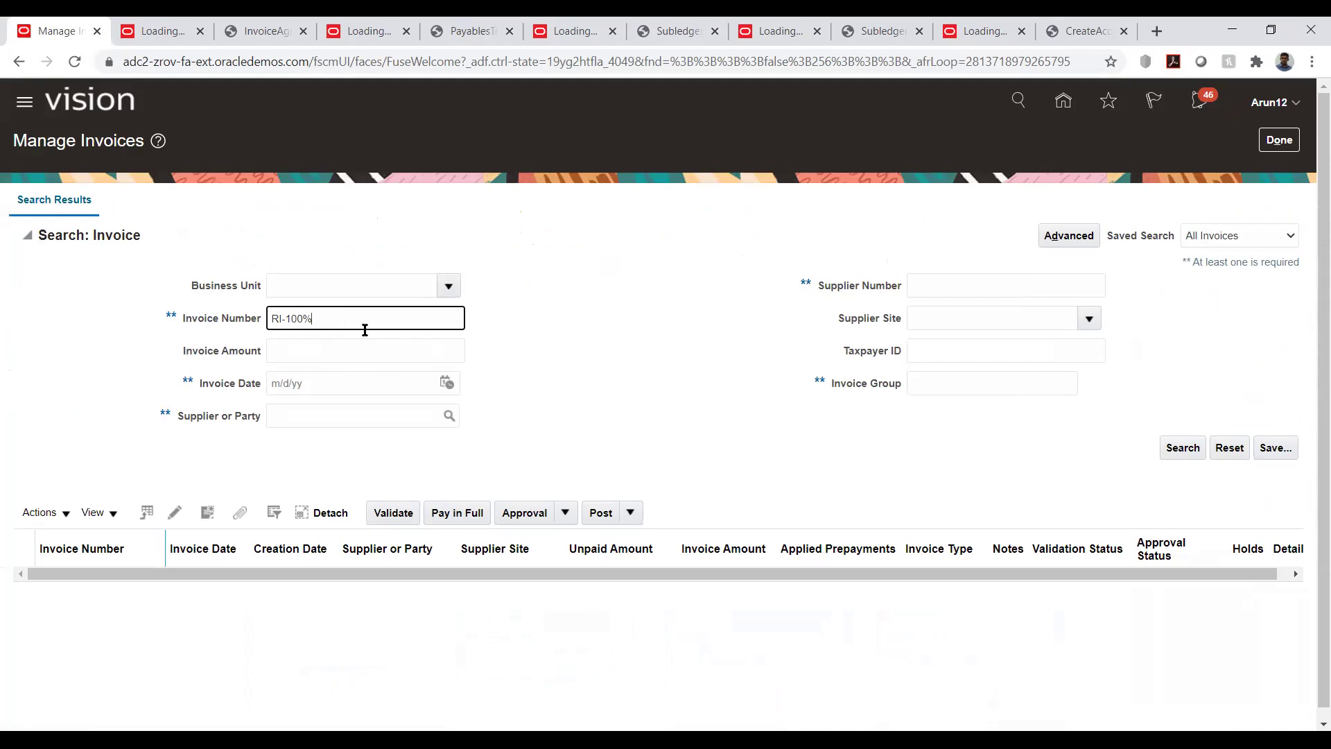
pyautogui.click(1178, 450)
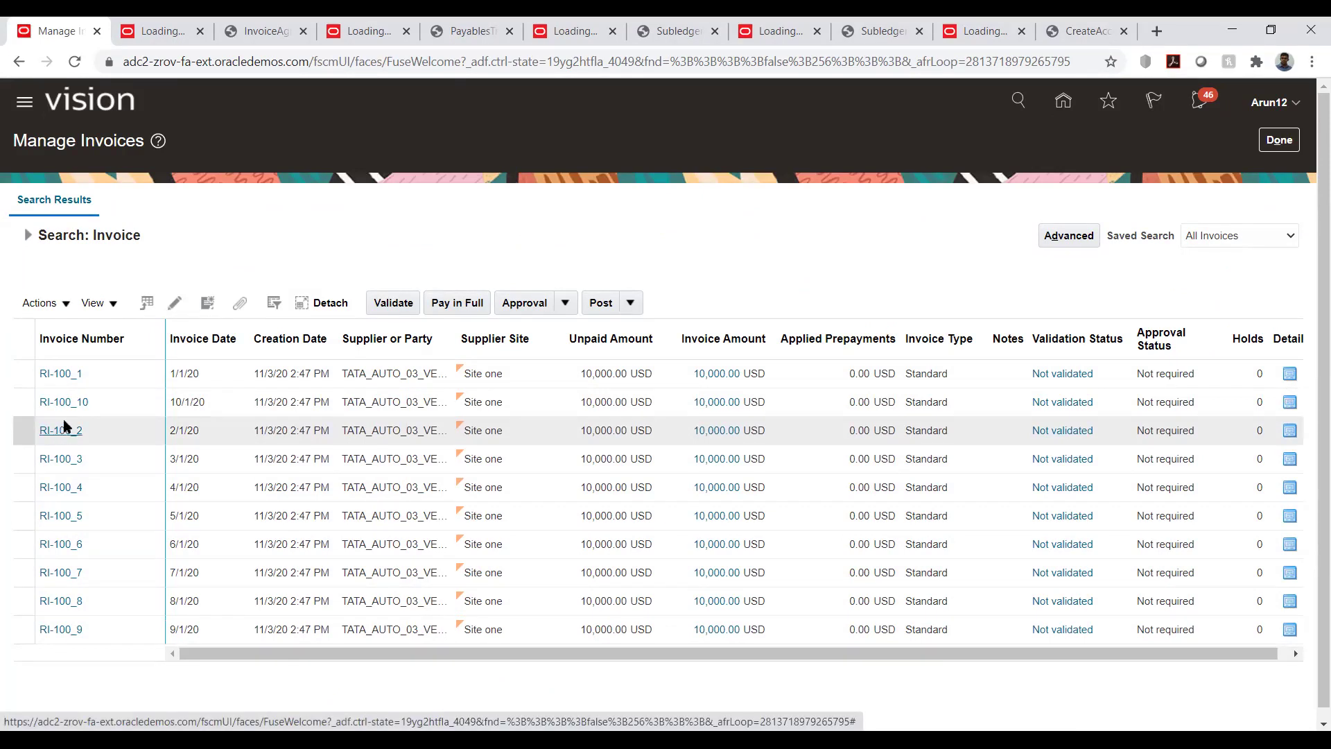
# Open invoice RI-100_10 from the search results for editing.
pyautogui.click(67, 399)
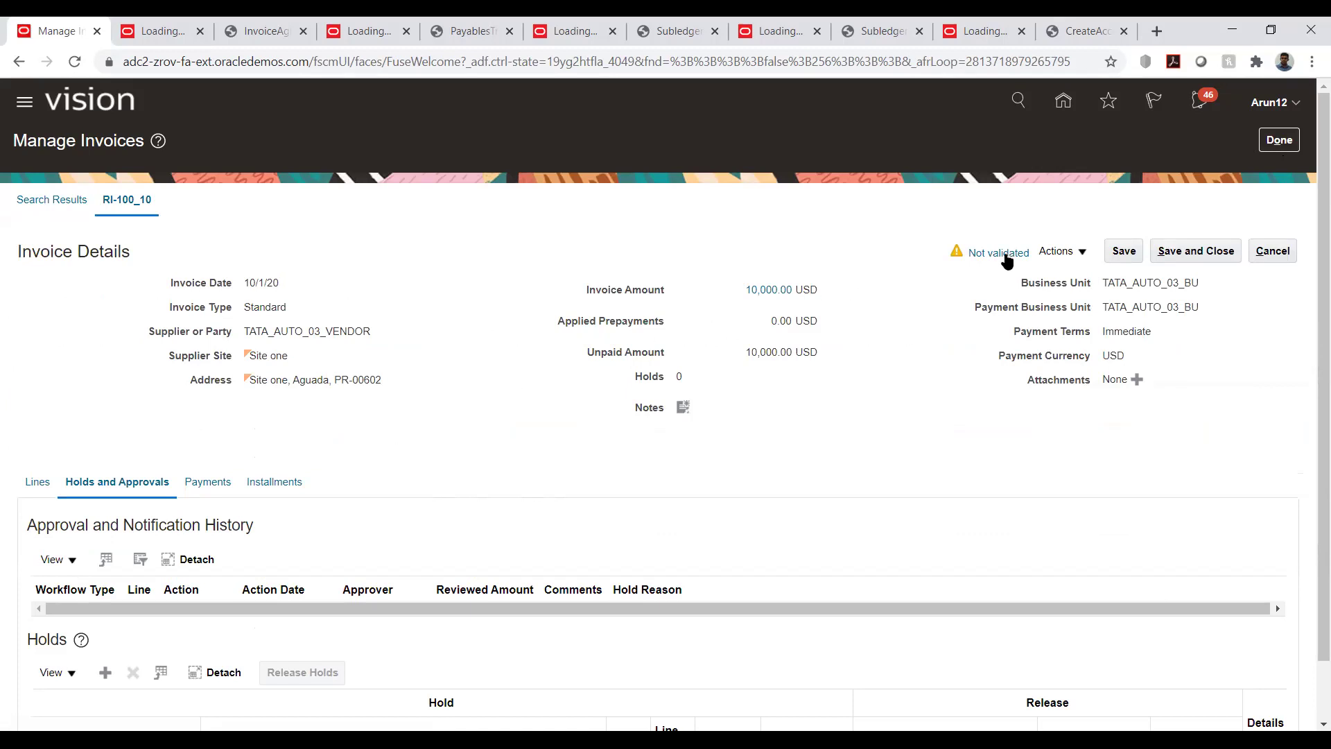
pyautogui.click(1075, 259)
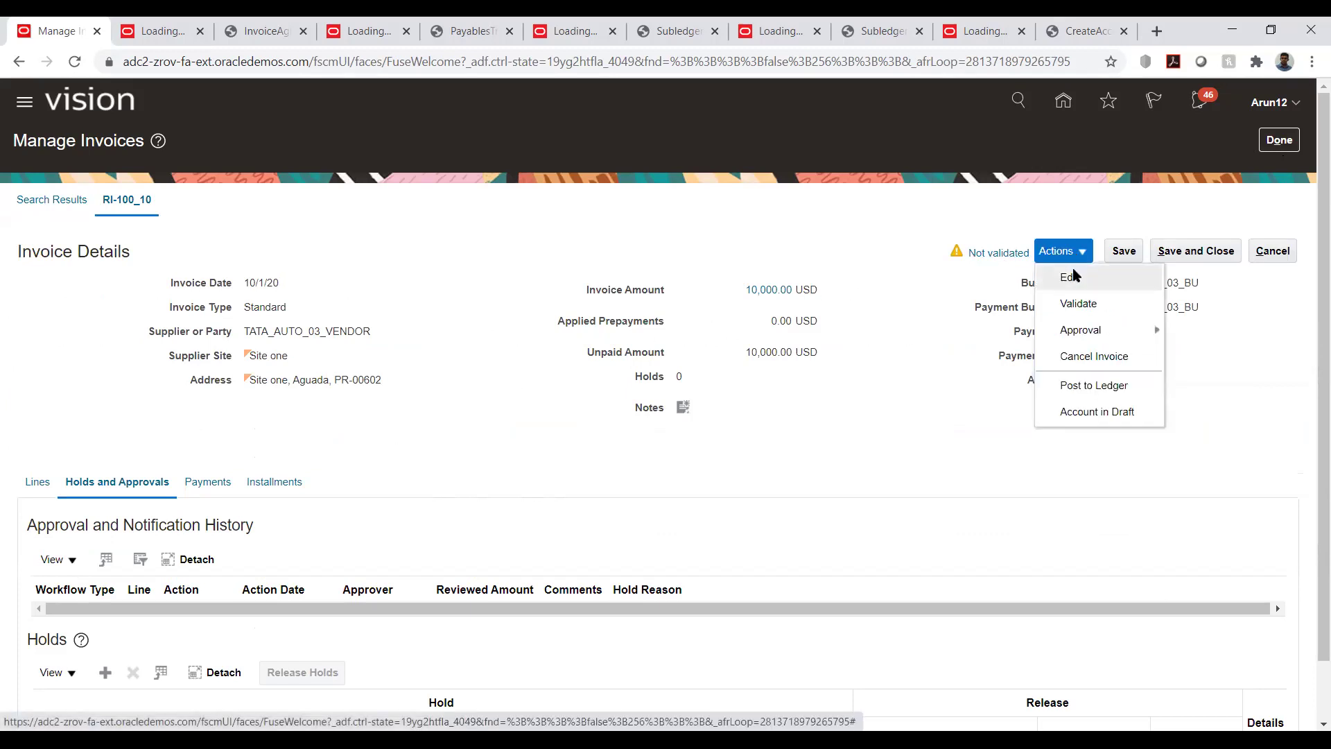
pyautogui.click(1071, 278)
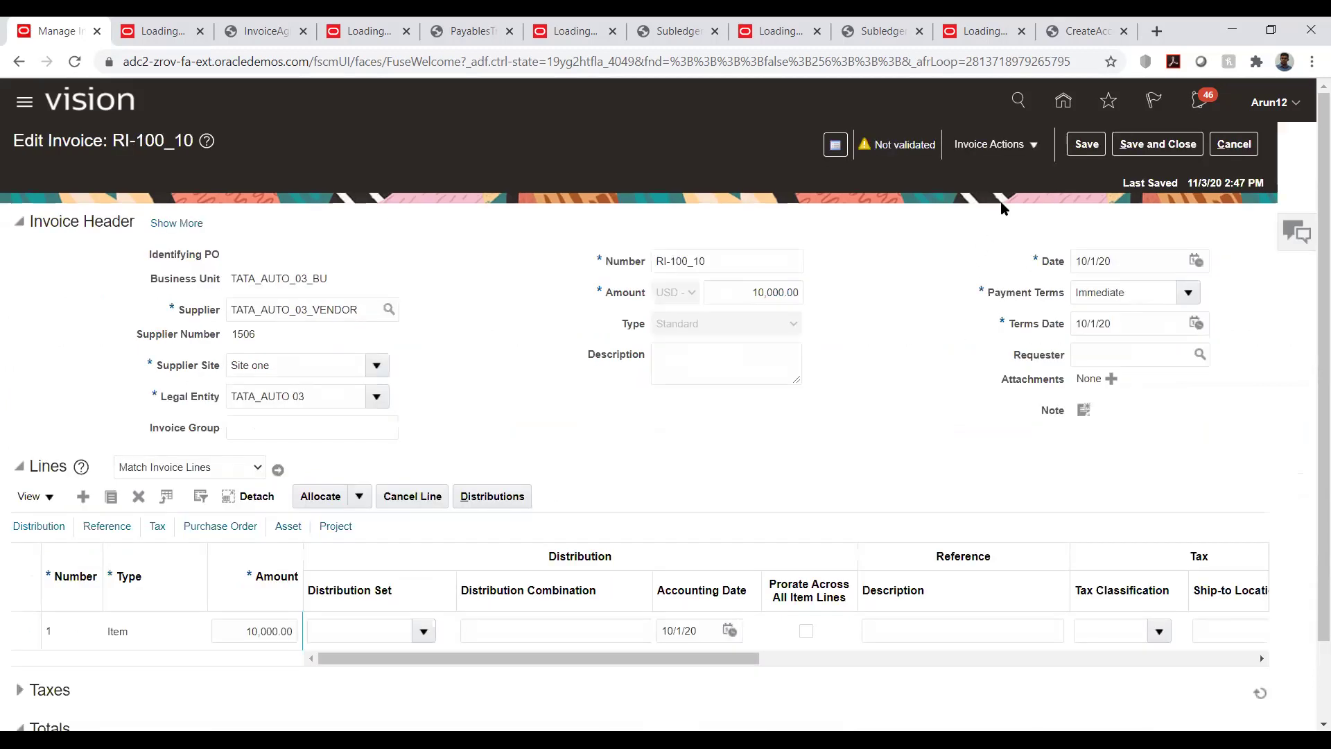
# Run validation on invoice RI-100_10 and open its Invoice Summary to check the holds.
pyautogui.click(1030, 150)
pyautogui.click(987, 220)
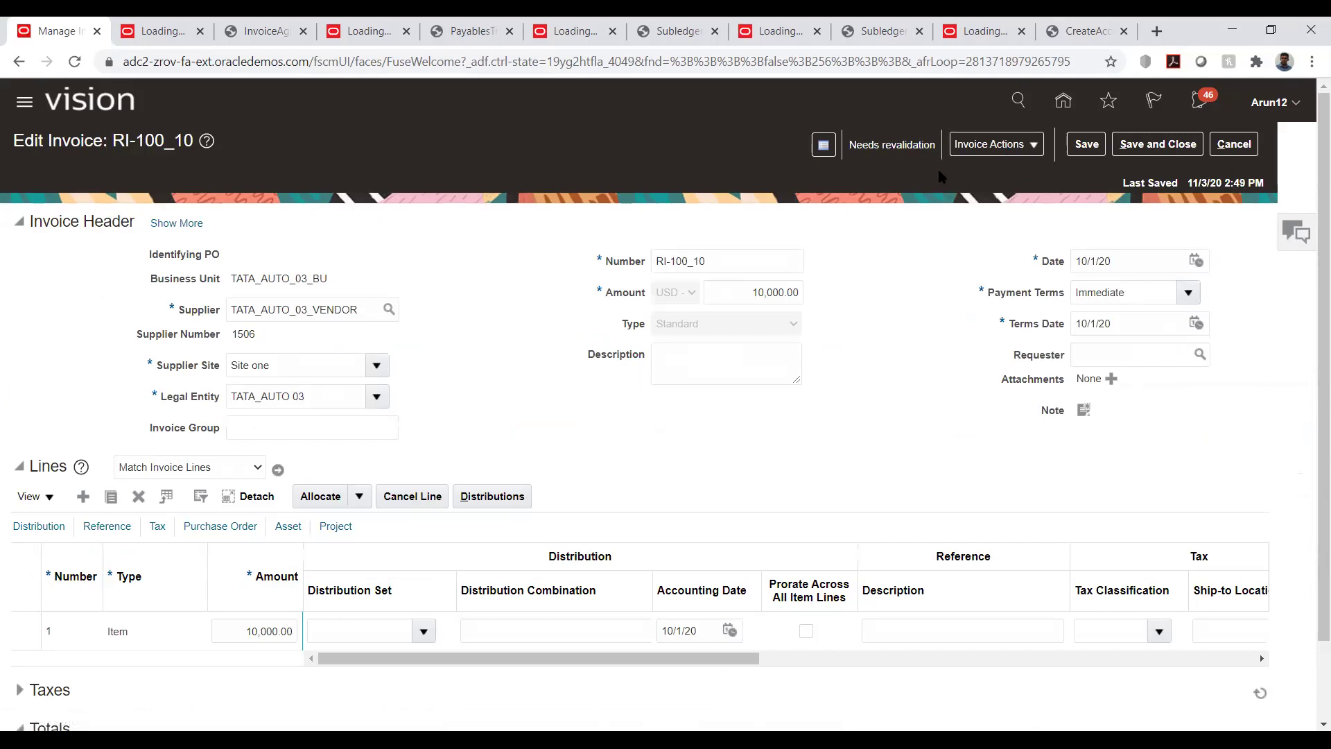
pyautogui.click(877, 147)
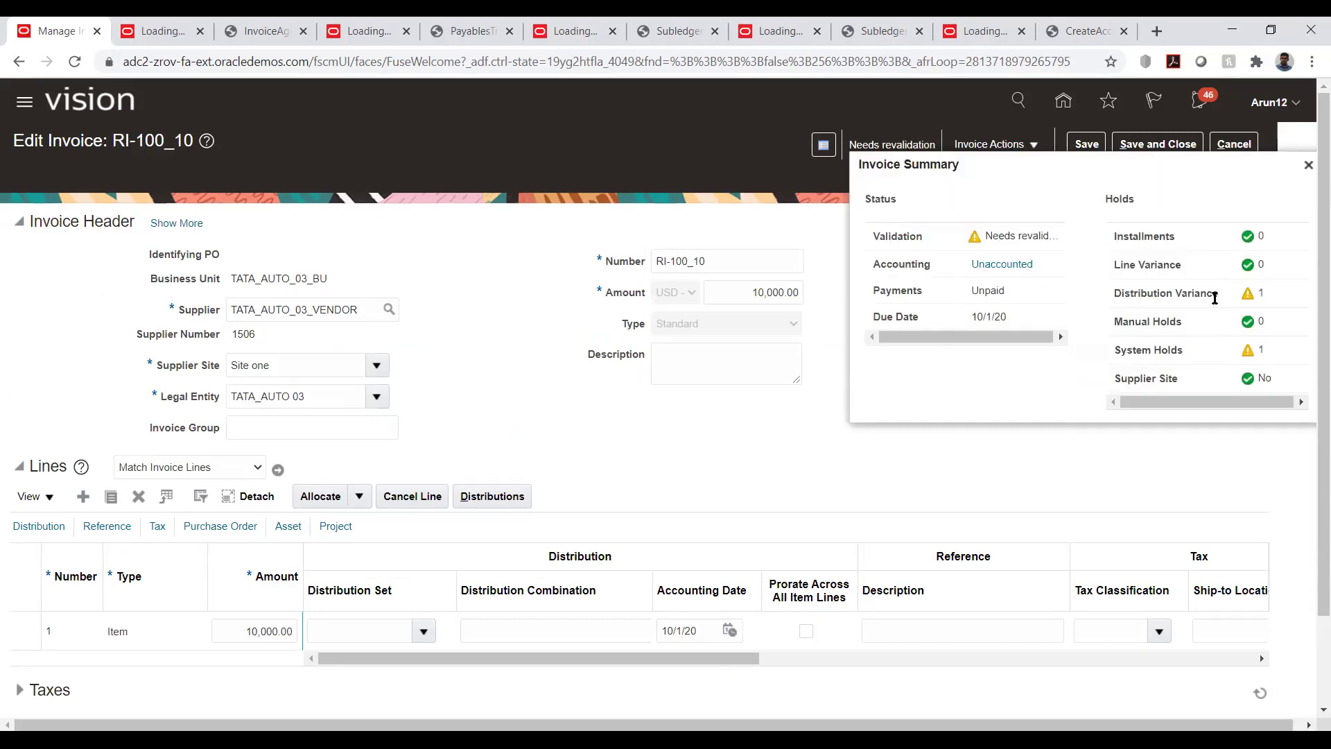
# Open the distributions of invoice line 1 and set the item distribution's amount to 10,000.
pyautogui.click(521, 494)
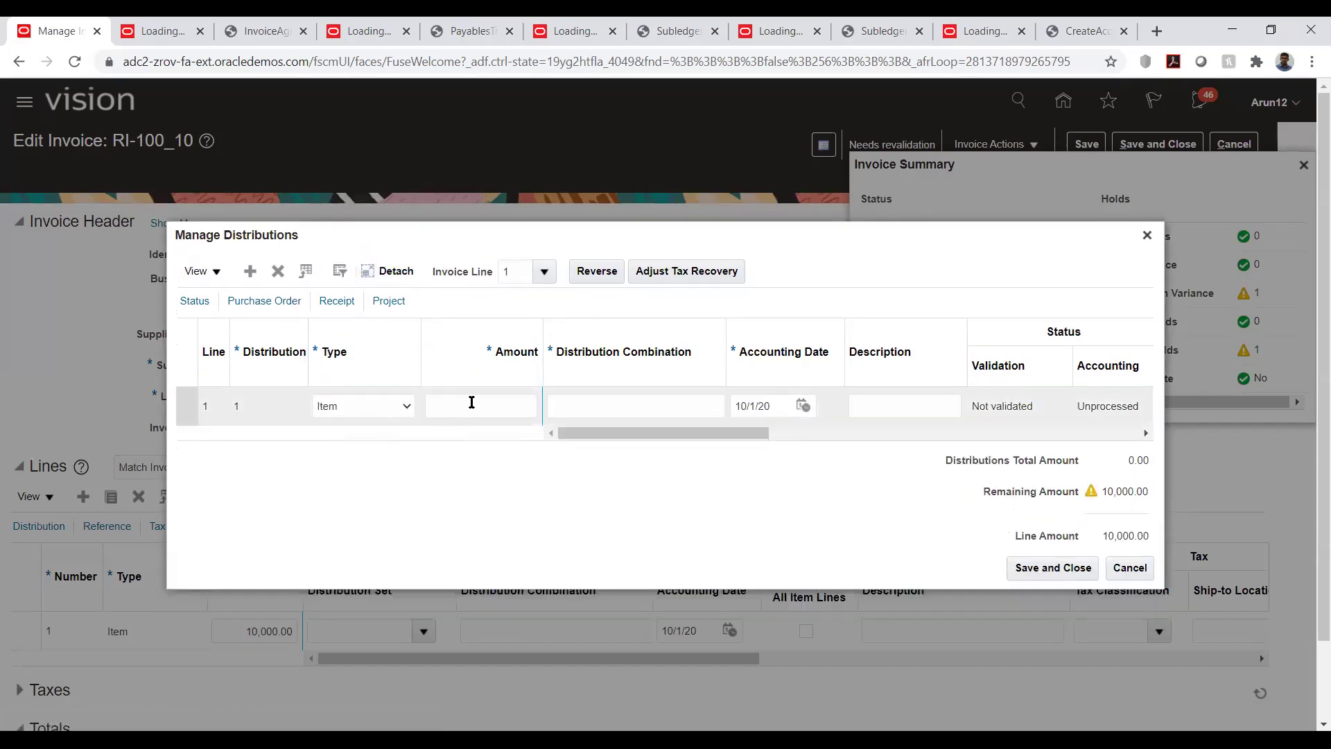
pyautogui.click(474, 402)
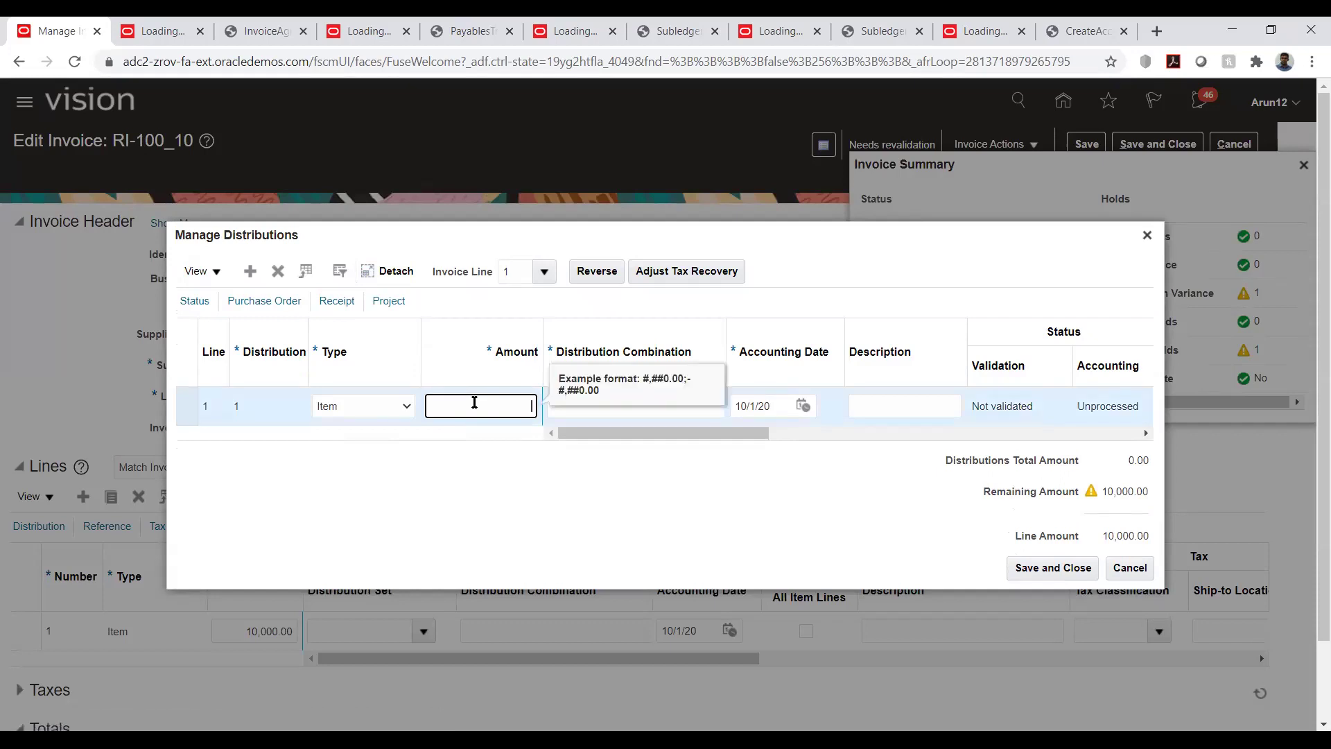
pyautogui.write('10,0')
pyautogui.write('00')
pyautogui.press('Tab')
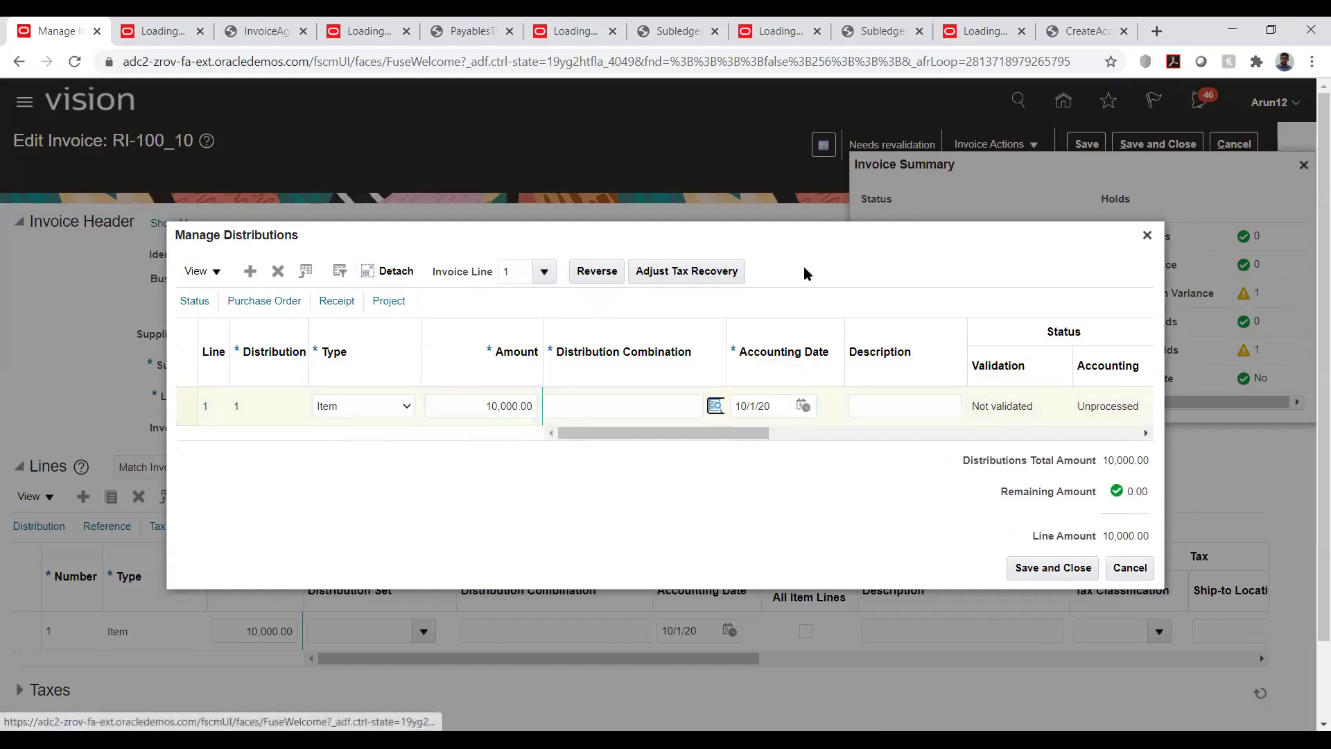
# In the distribution combination, set TATA_COMP to 03 (AUTOMOBILE ENTITY 03) and TATA_LOC to 10 (Default Location).
pyautogui.click(728, 366)
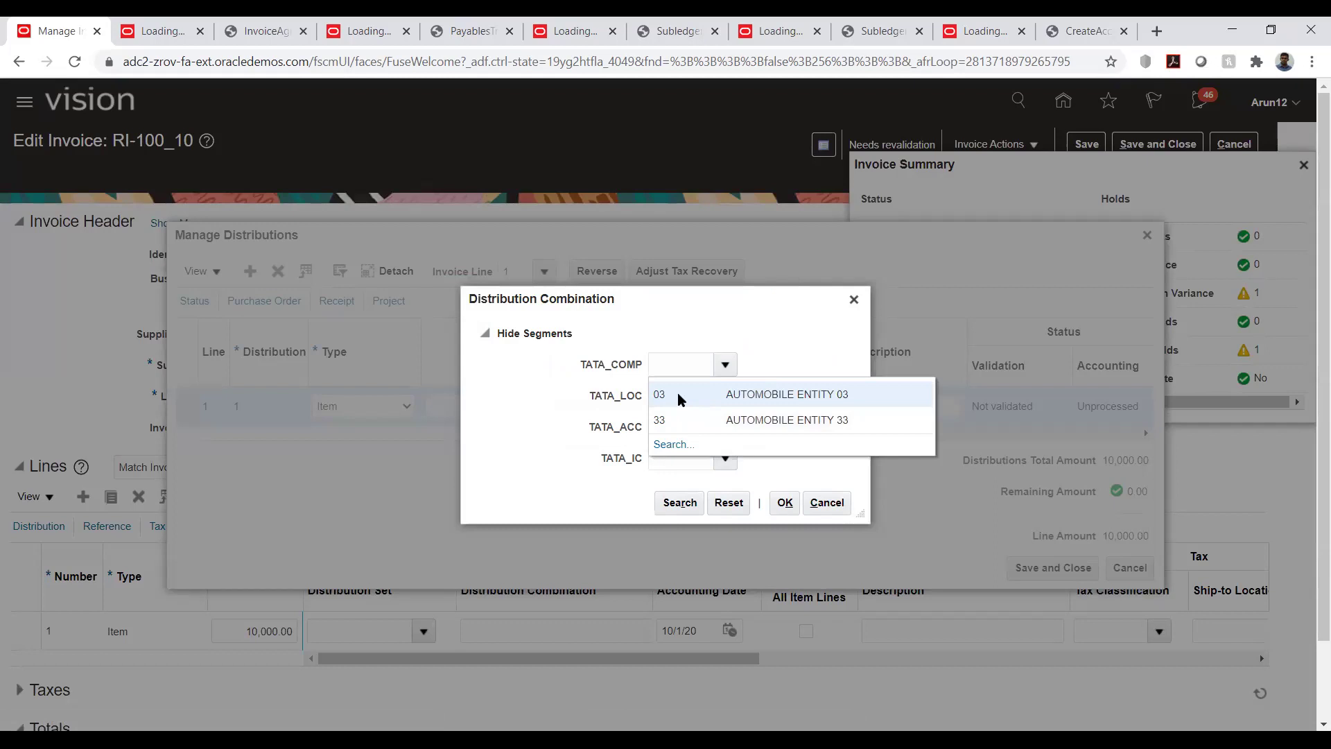
pyautogui.click(678, 395)
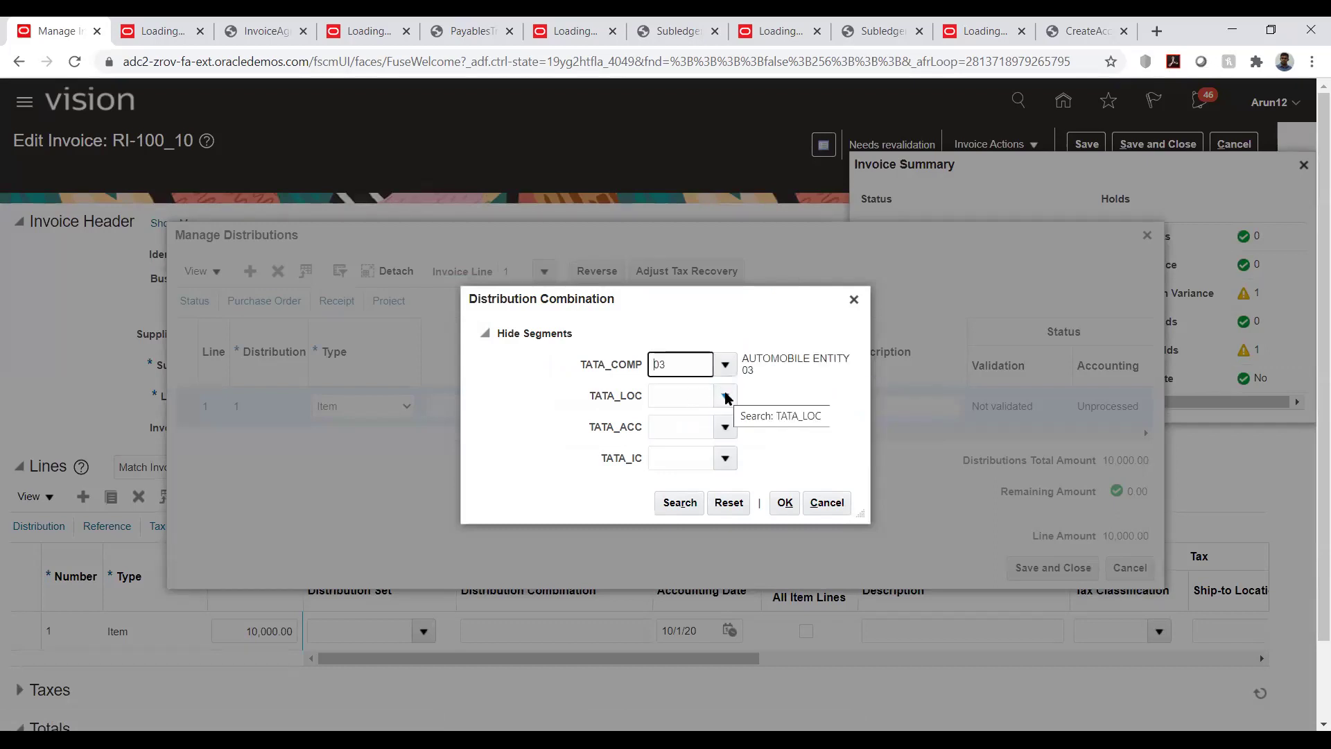
pyautogui.click(725, 396)
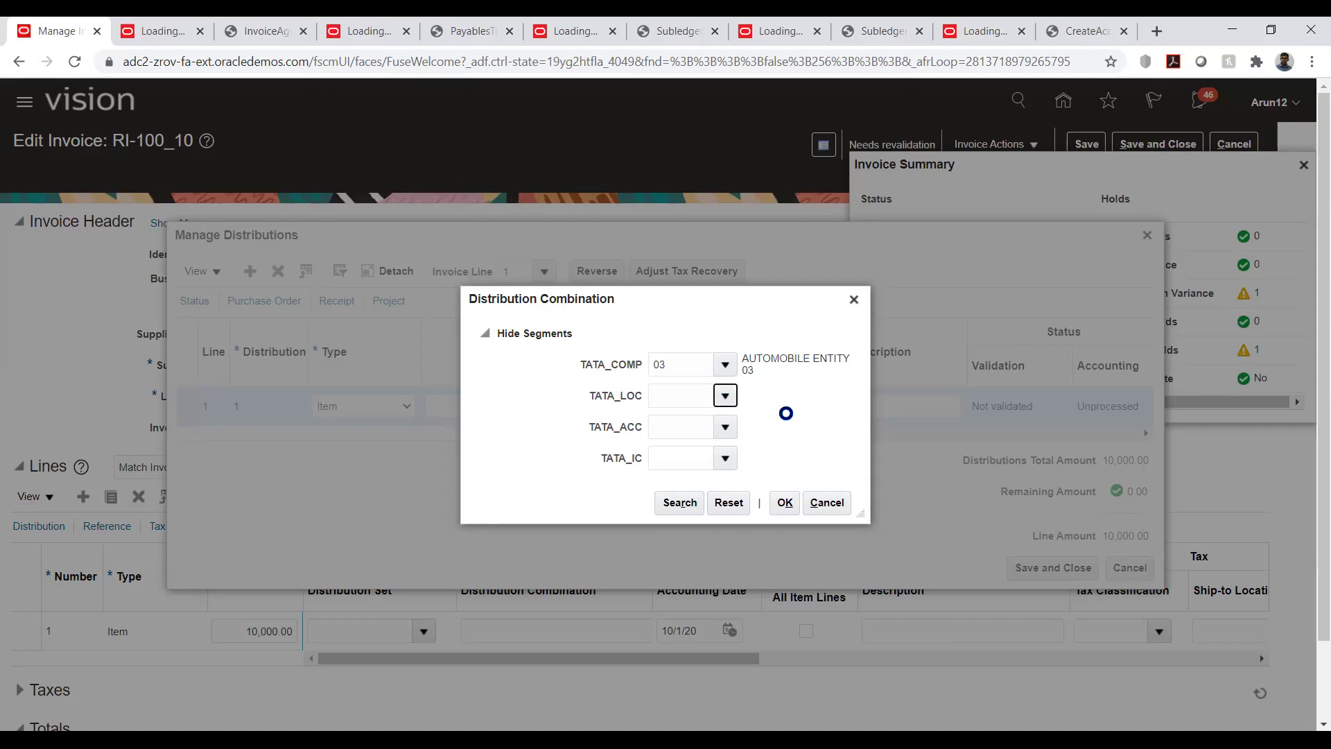
pyautogui.click(762, 422)
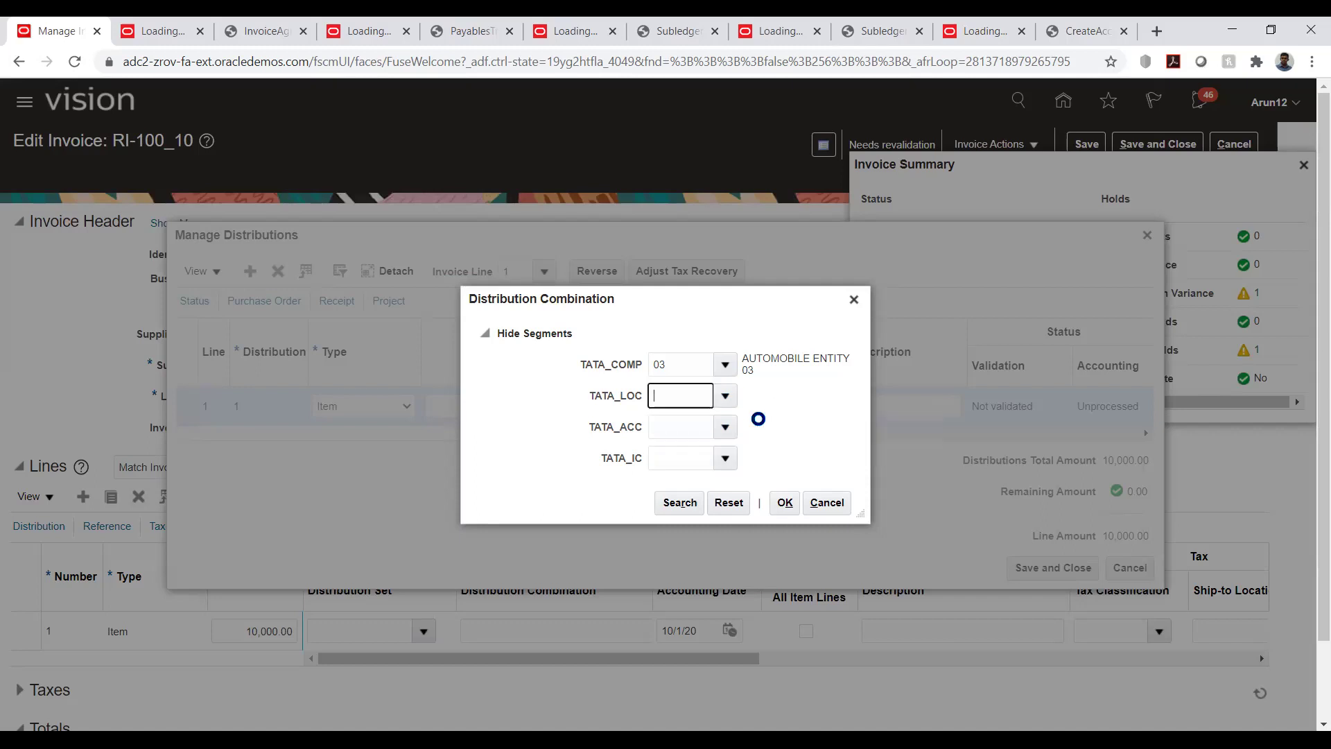
# Search TATA_ACC descriptions for %rent%, choose 7680 Rent Expense, set TATA_IC to 03 and accept the combination.
pyautogui.click(725, 427)
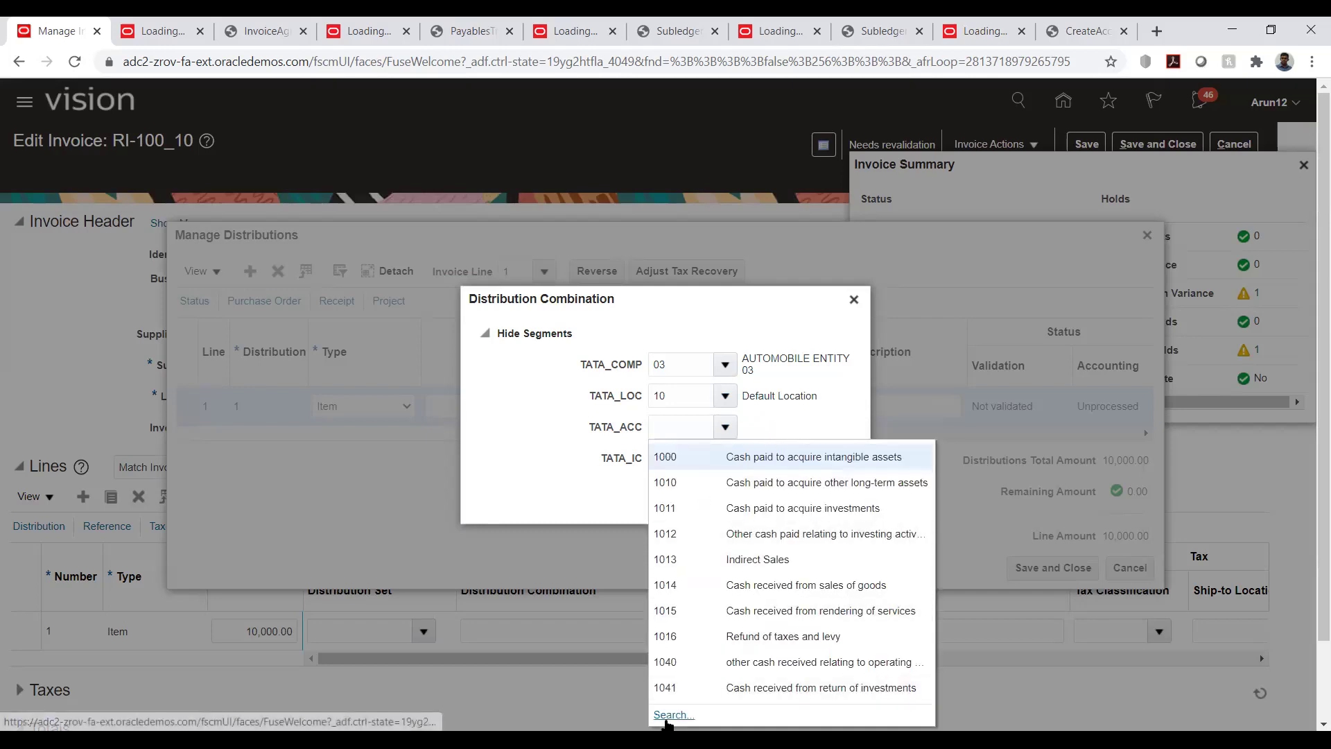
pyautogui.click(669, 715)
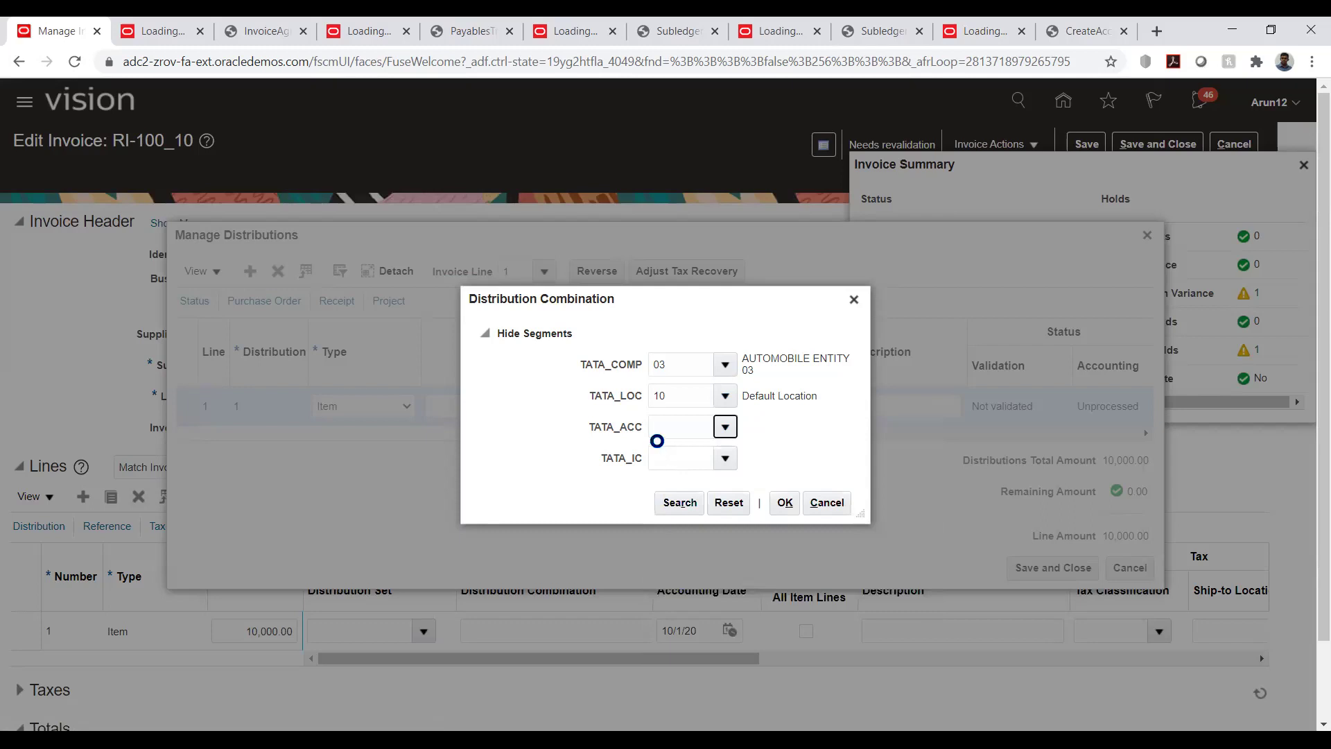
pyautogui.click(651, 405)
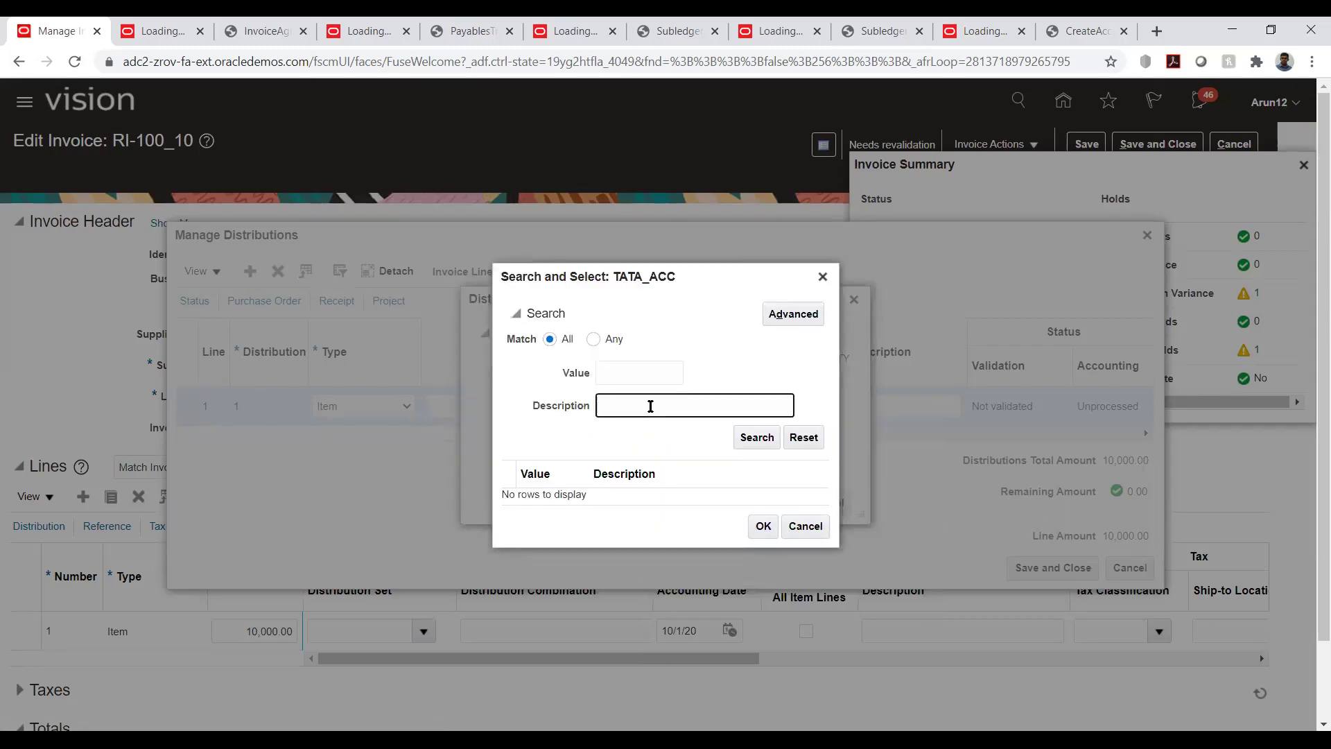
pyautogui.write('%rent%')
pyautogui.click(752, 435)
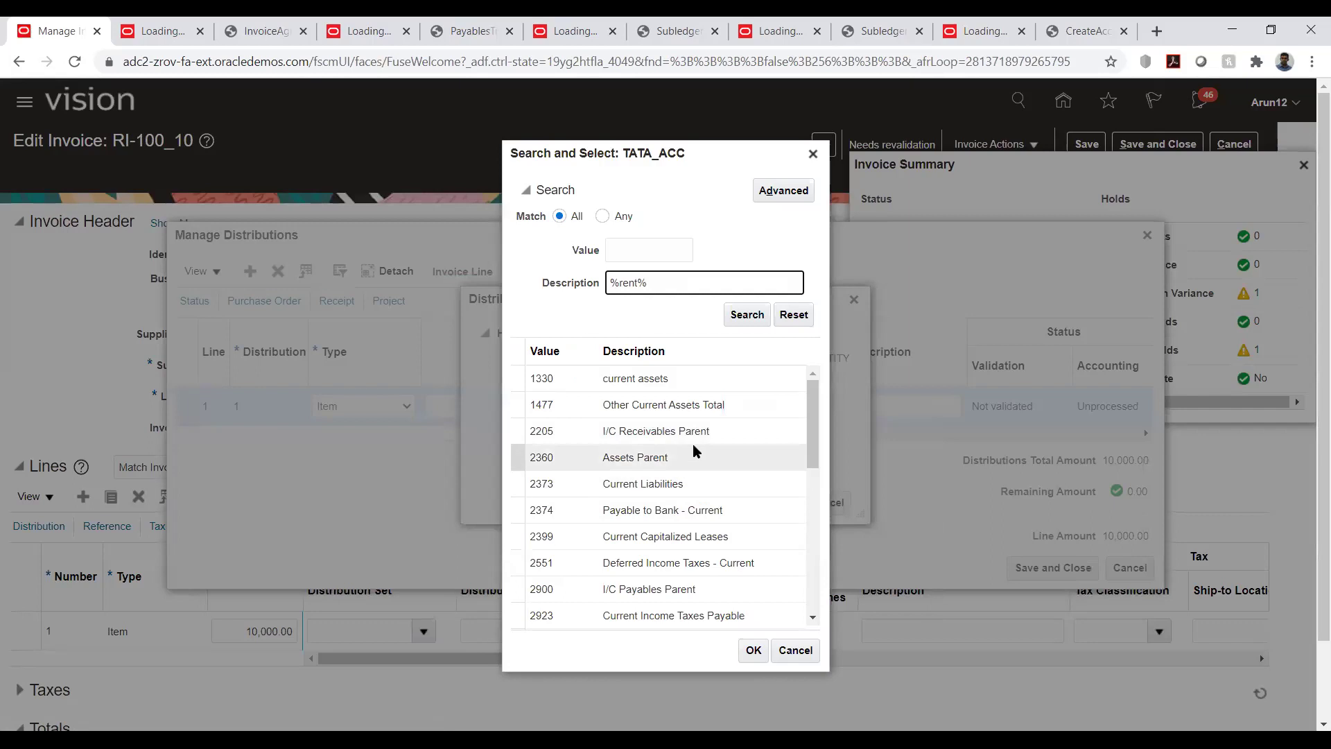
pyautogui.scroll(-3, 693, 447)
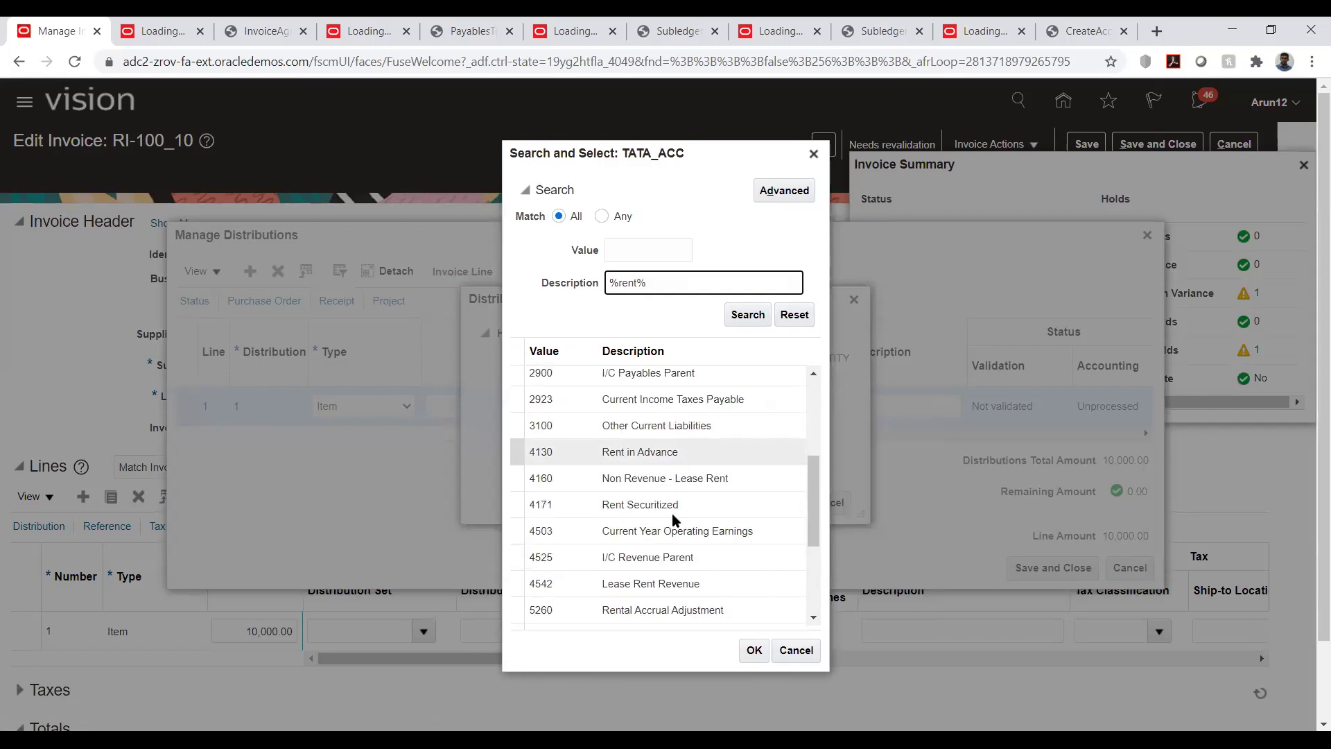
pyautogui.scroll(-2, 673, 476)
pyautogui.click(662, 580)
pyautogui.click(689, 613)
pyautogui.click(752, 650)
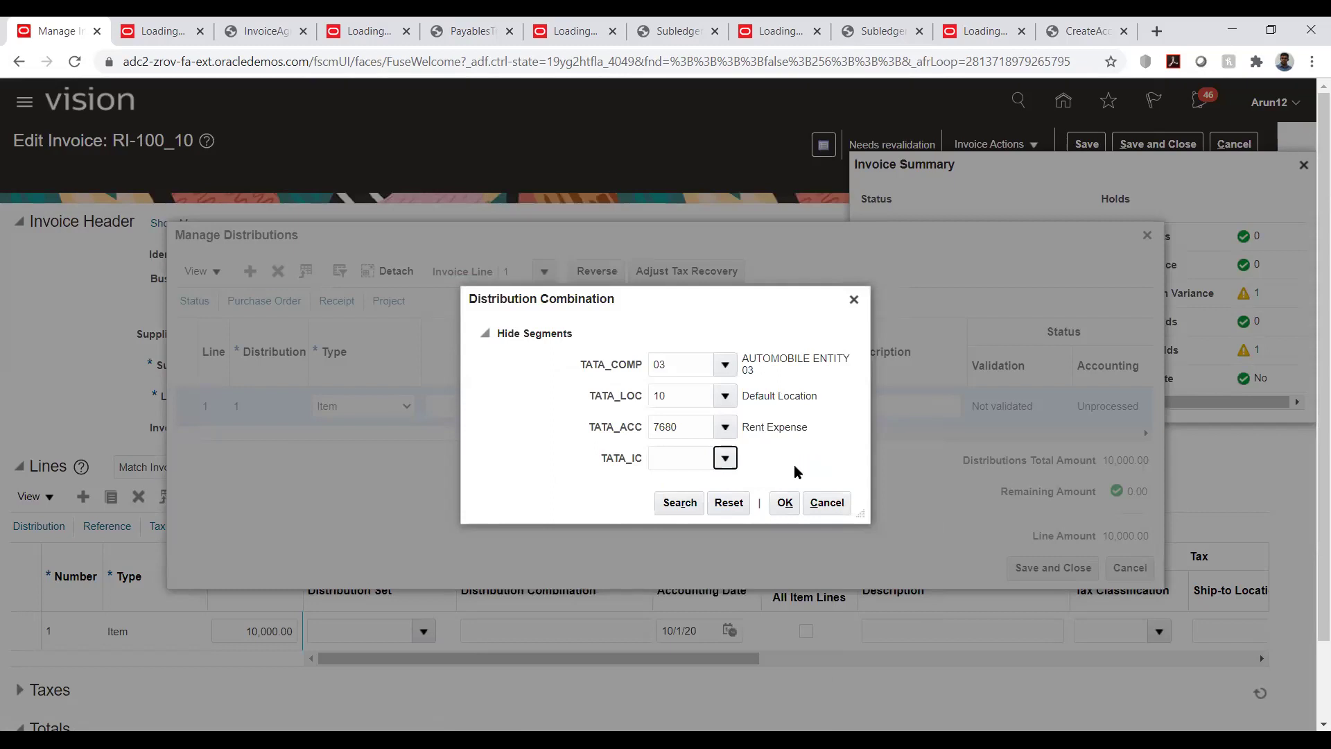
pyautogui.click(725, 492)
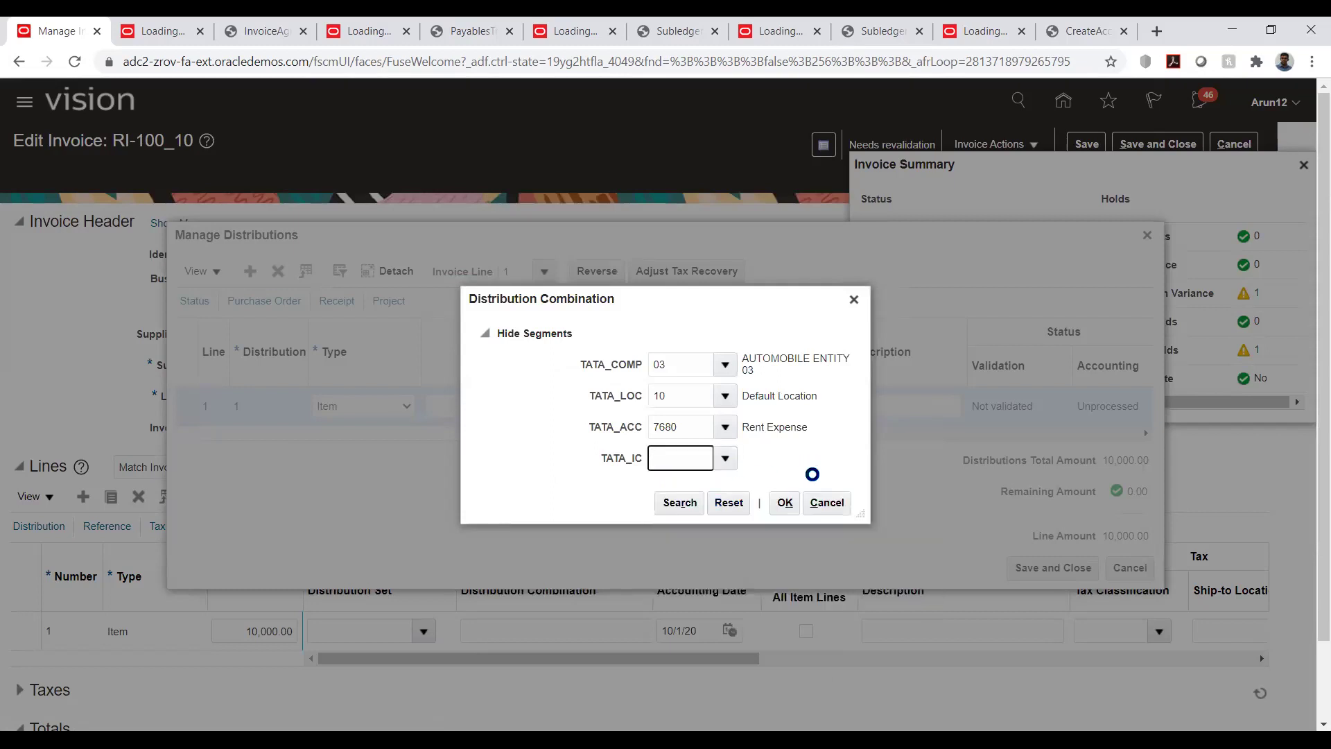
pyautogui.click(785, 504)
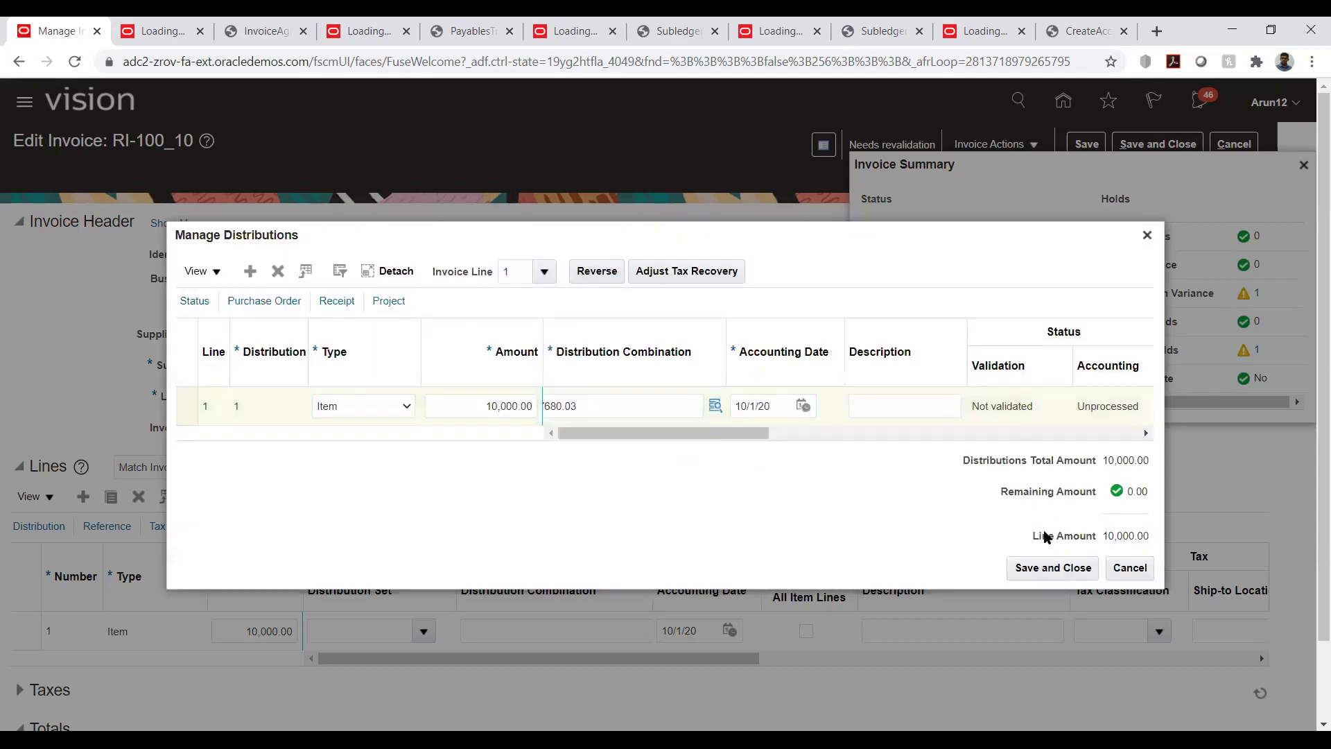
# Save and close the line's distributions and validate invoice RI-100_10 again.
pyautogui.click(1048, 567)
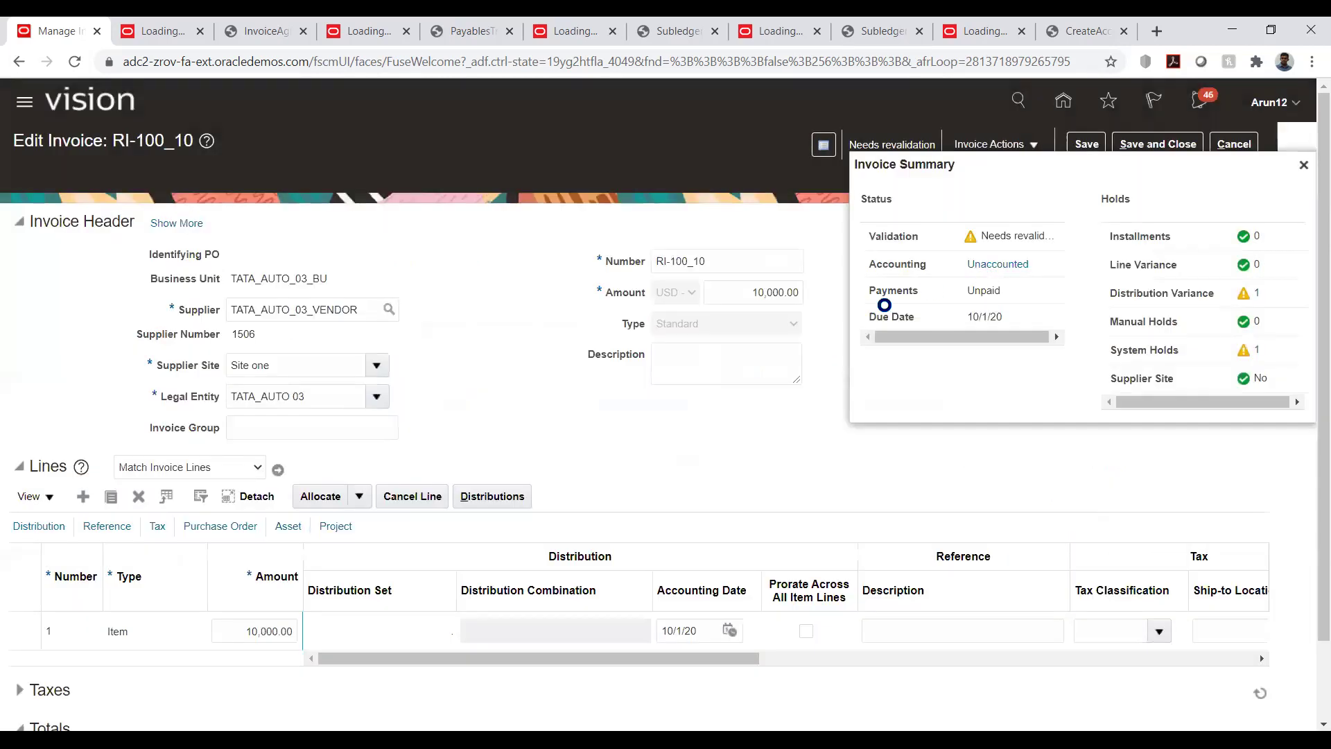
pyautogui.click(1016, 147)
pyautogui.click(1013, 230)
# Start paying invoice RI-100_10 in full and choose a bank account for the payment.
pyautogui.click(1030, 148)
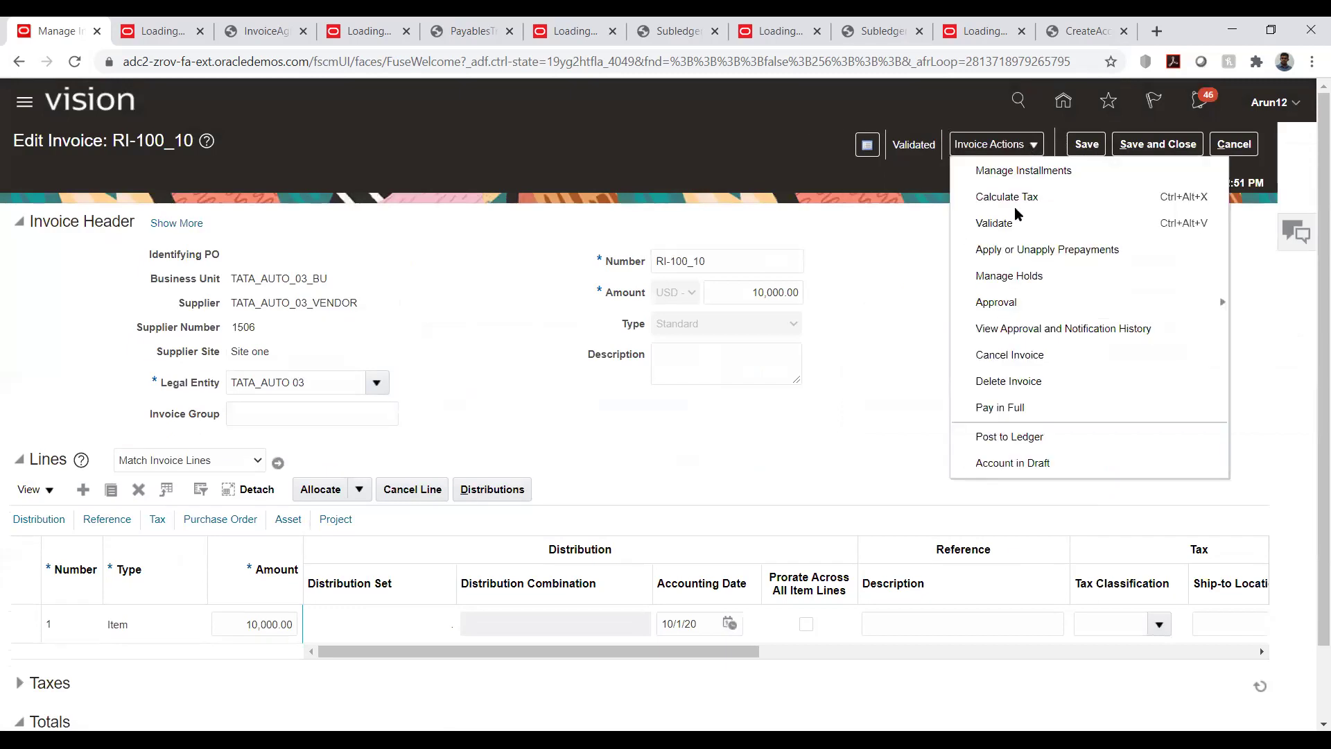
pyautogui.click(1012, 410)
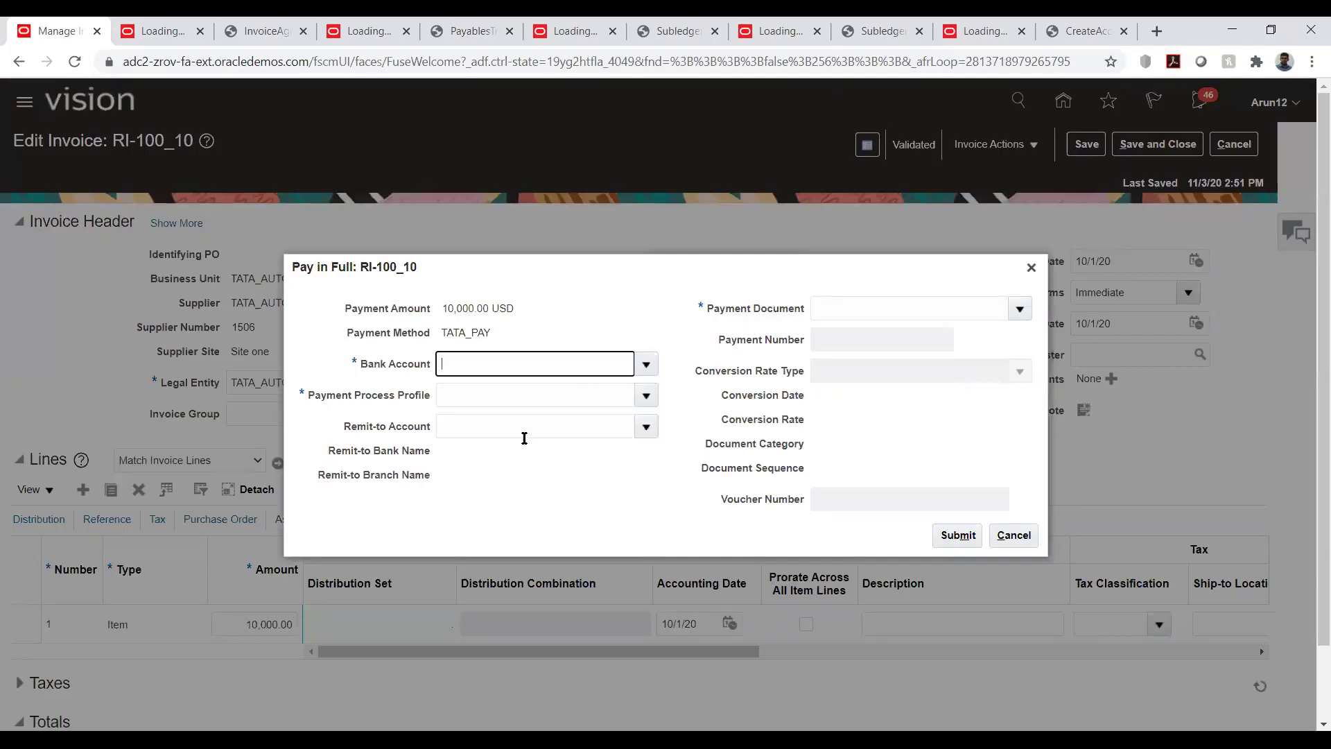
pyautogui.click(646, 363)
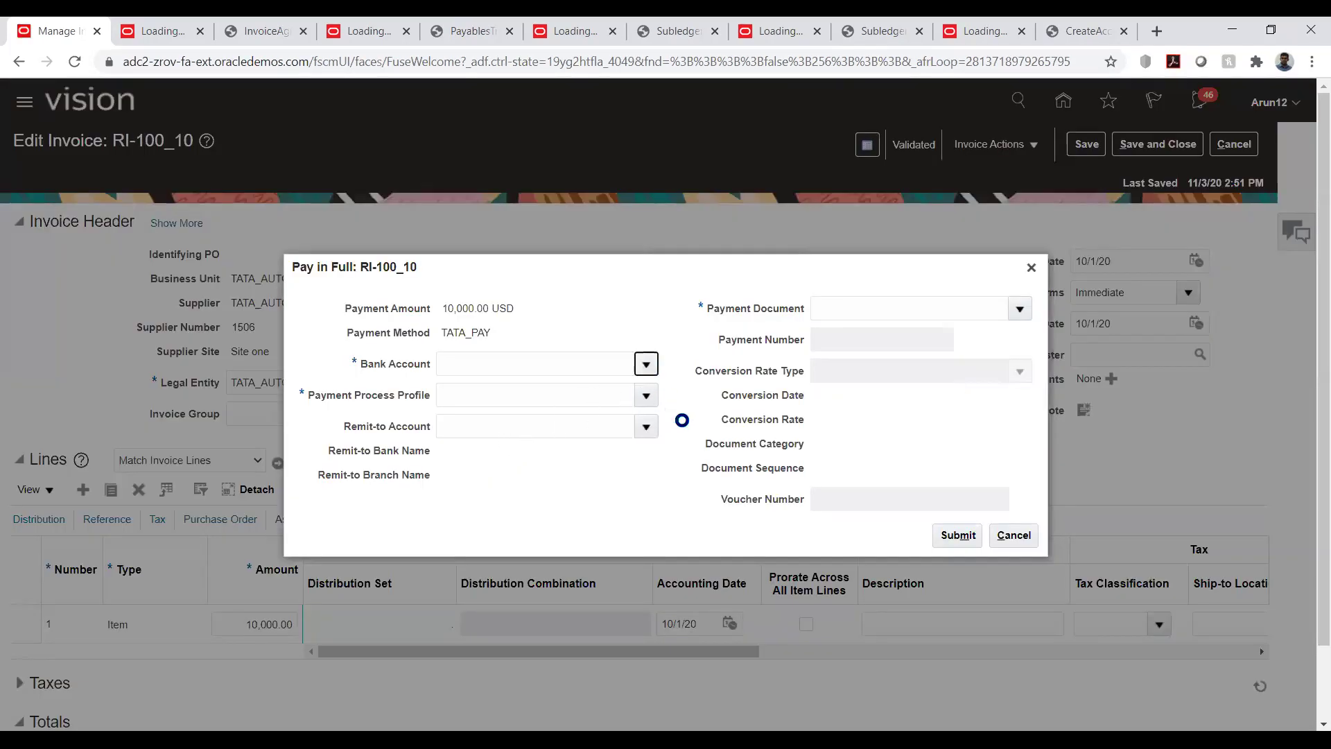
pyautogui.click(511, 416)
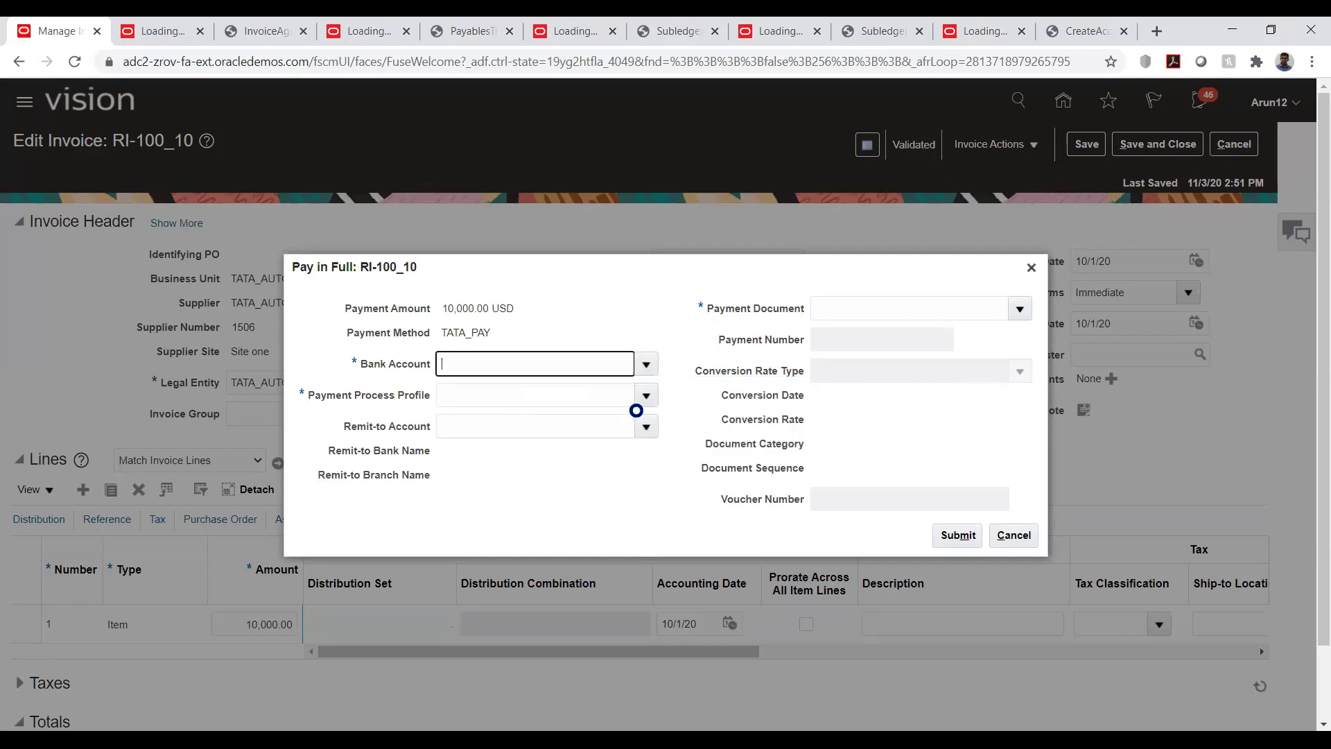
# Choose a payment process profile and submit the full payment of invoice RI-100_10 from bank account TATA_AUTO_03_ACC.
pyautogui.click(646, 395)
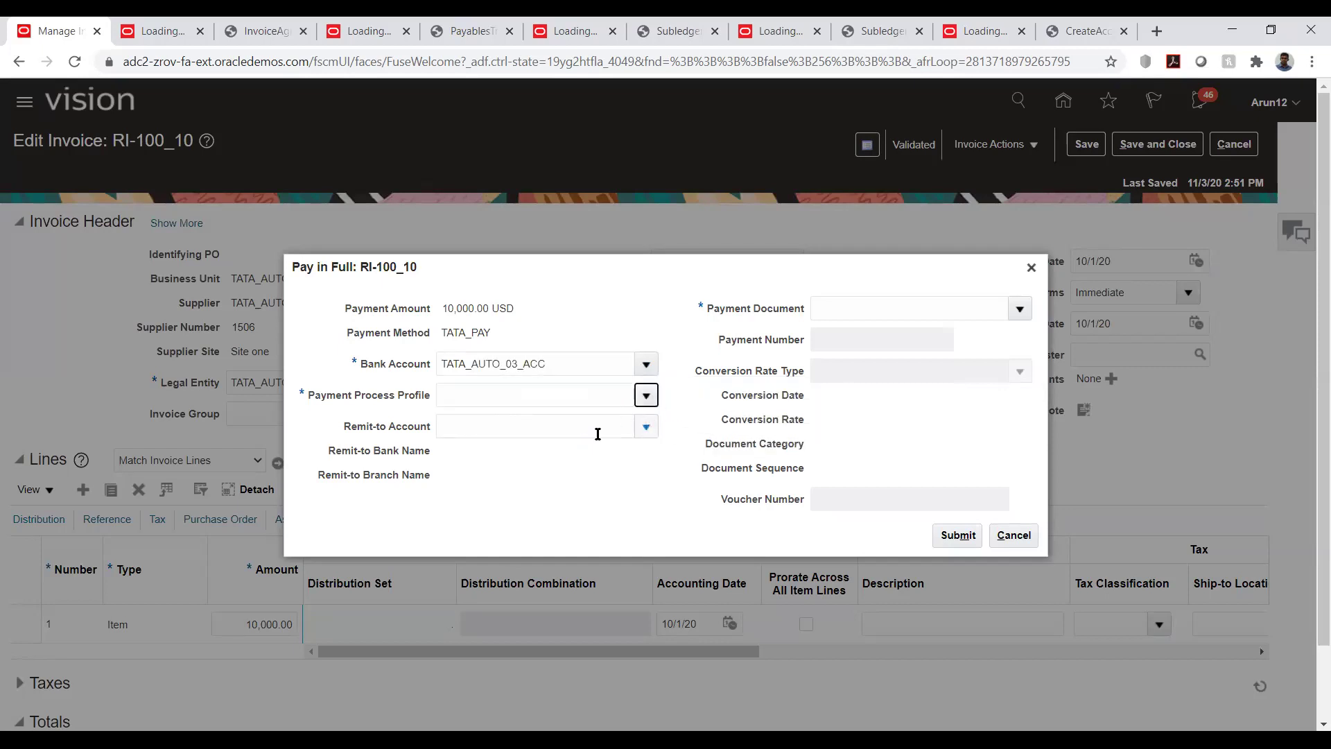
pyautogui.click(435, 576)
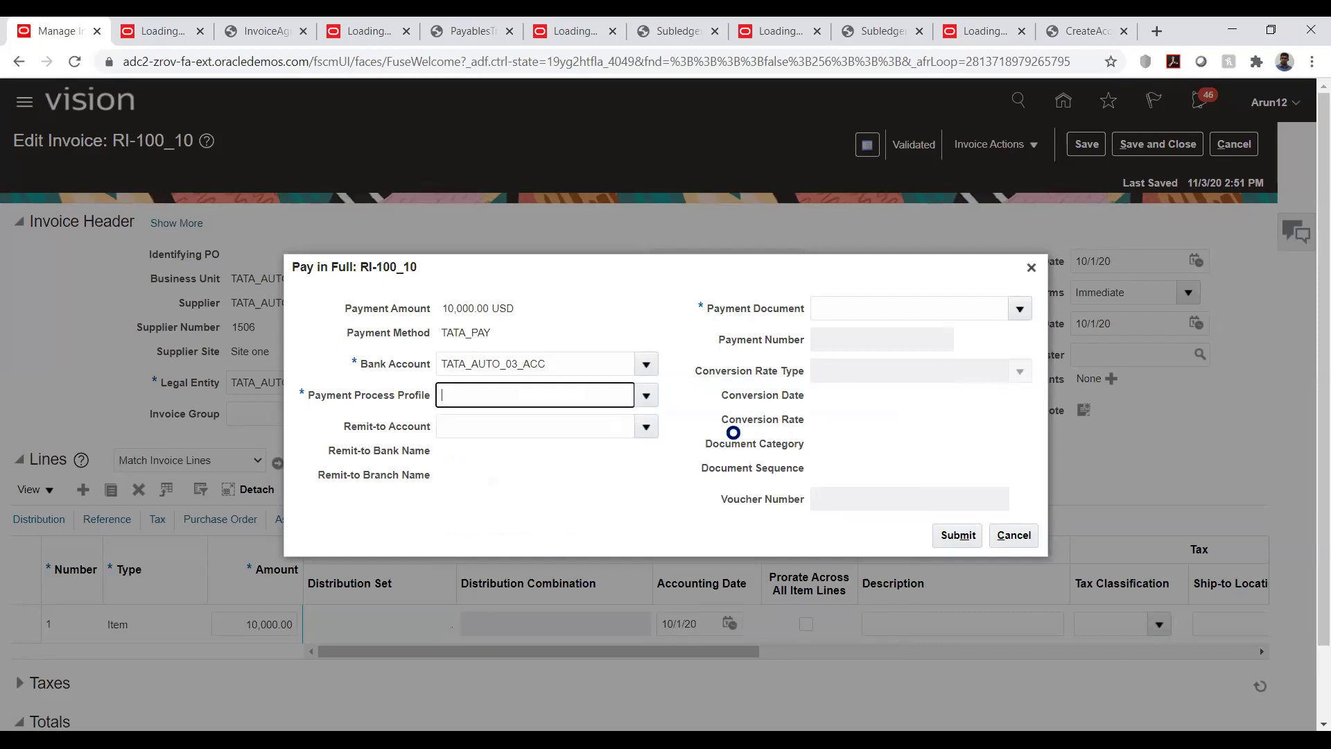
pyautogui.click(953, 534)
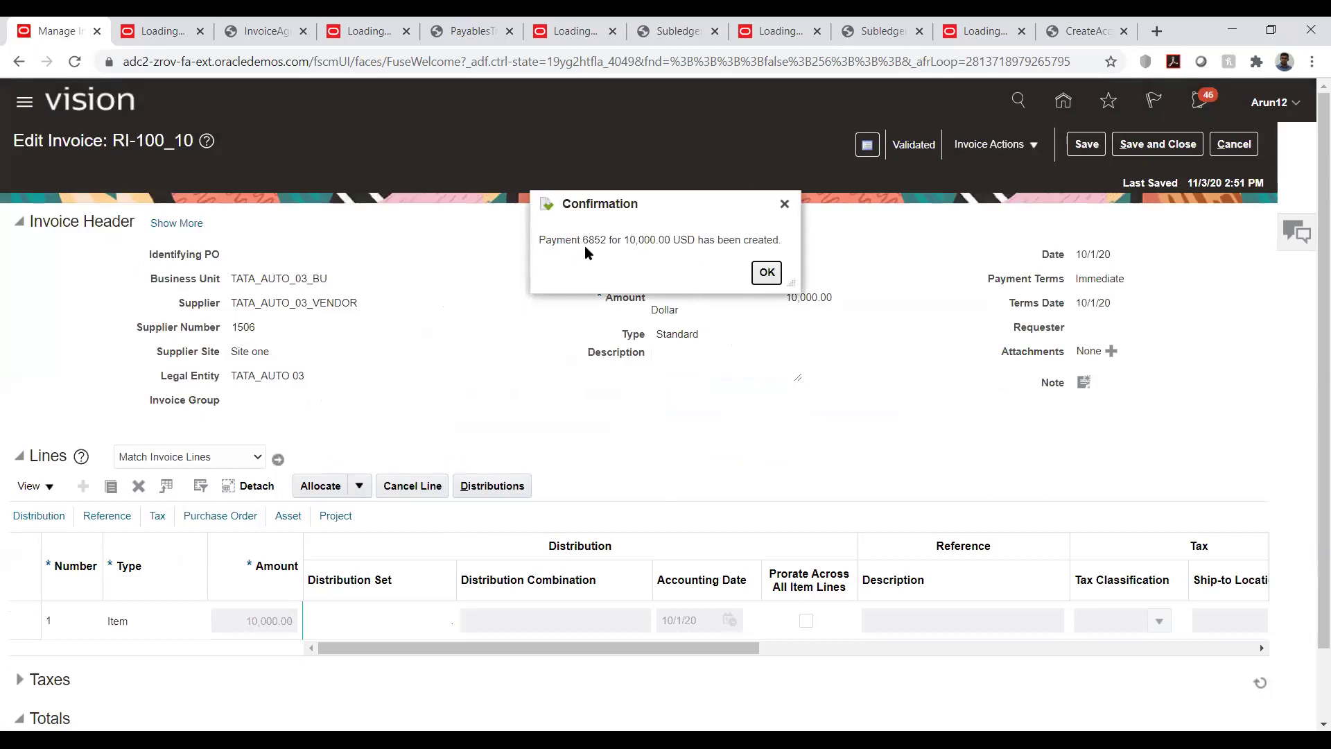
pyautogui.click(765, 274)
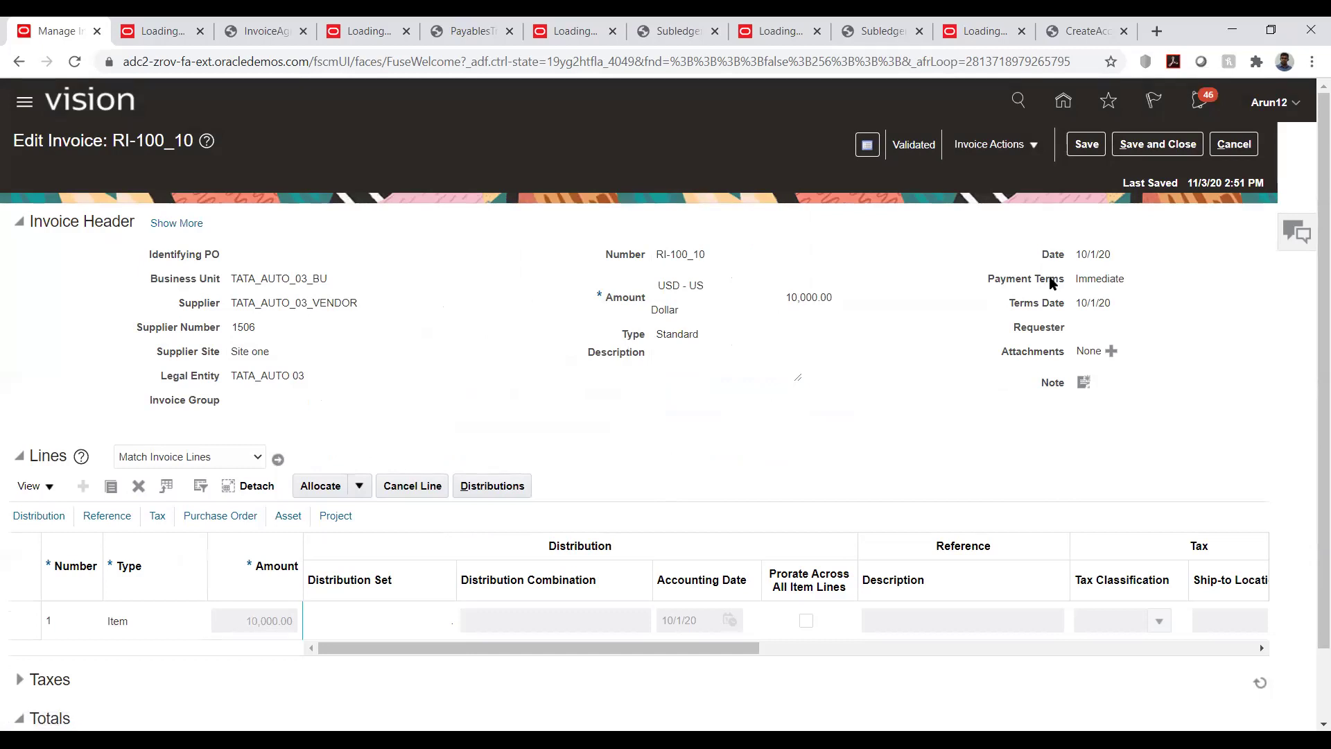
# Save and close invoice RI-100_10 and its details, and return to the Invoices work area.
pyautogui.click(1168, 146)
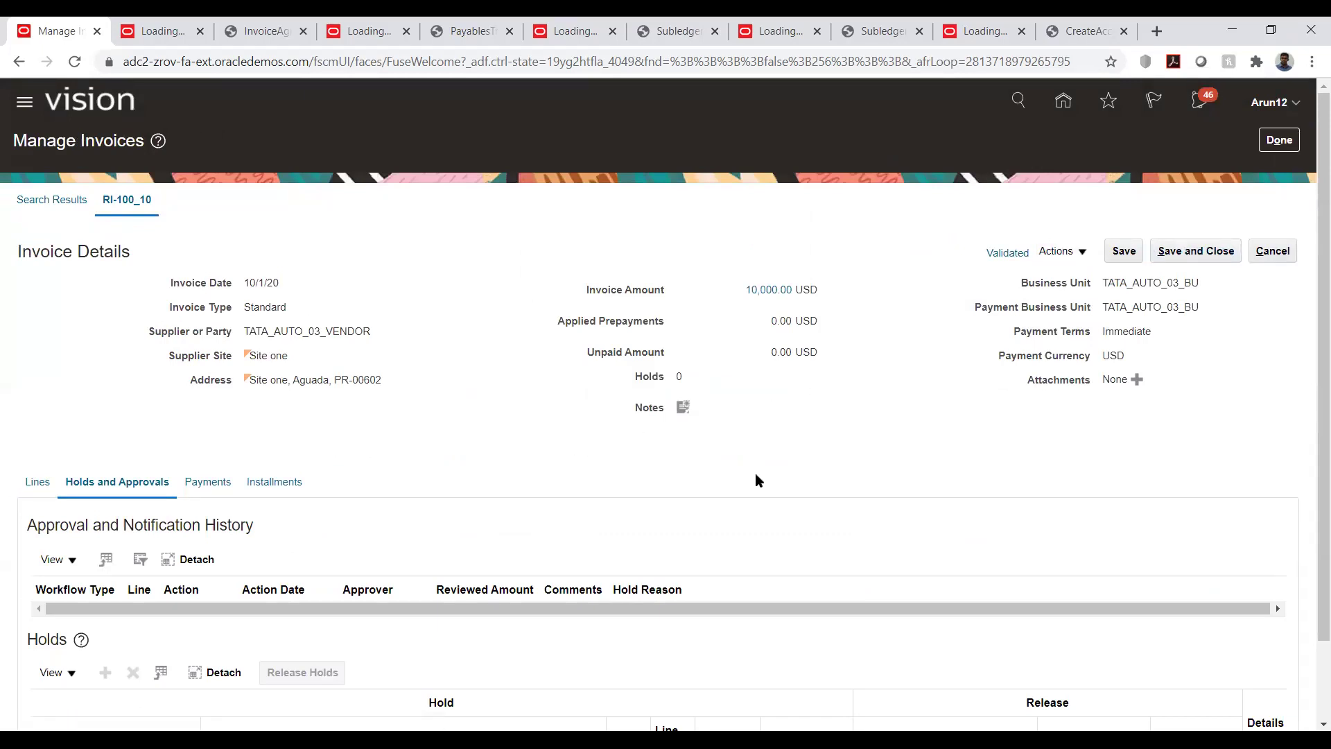
pyautogui.click(1200, 258)
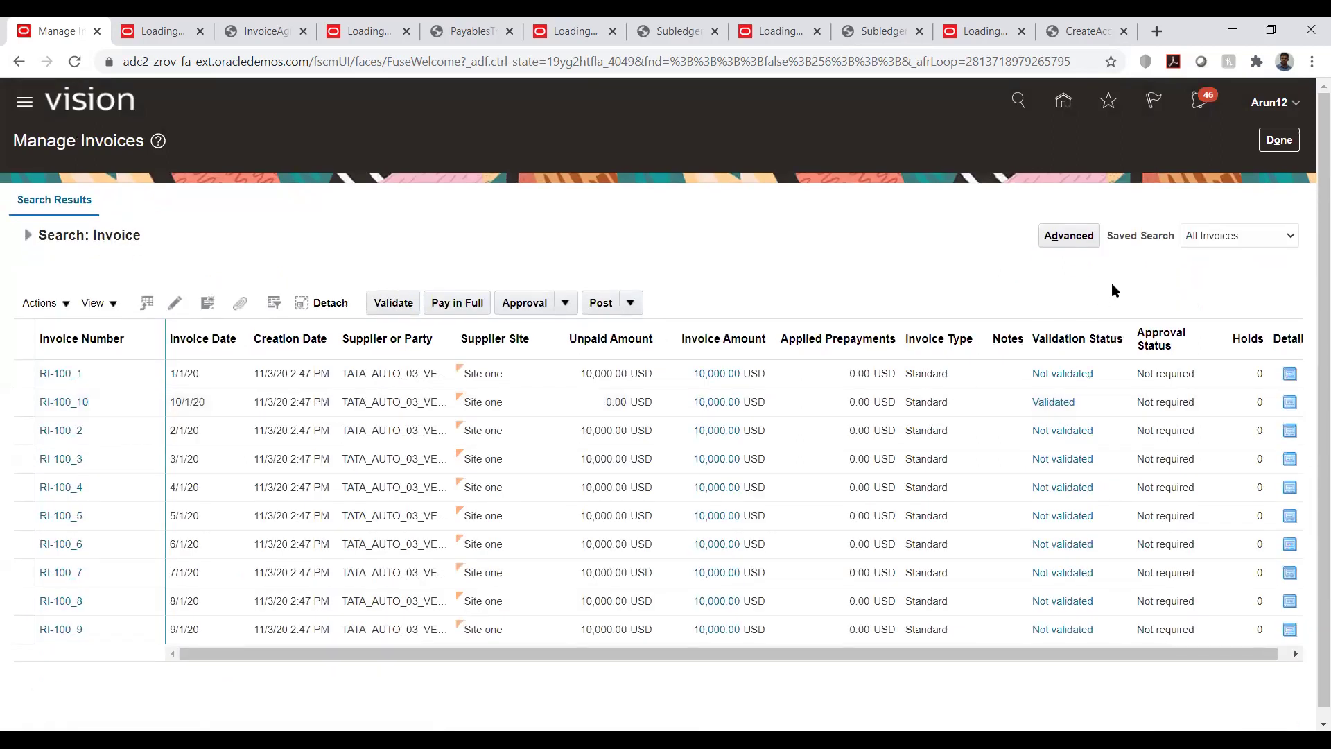
pyautogui.click(1279, 140)
# Review the parameters of the Validate Payables Invoices process and cancel the request without submitting it.
pyautogui.click(1294, 235)
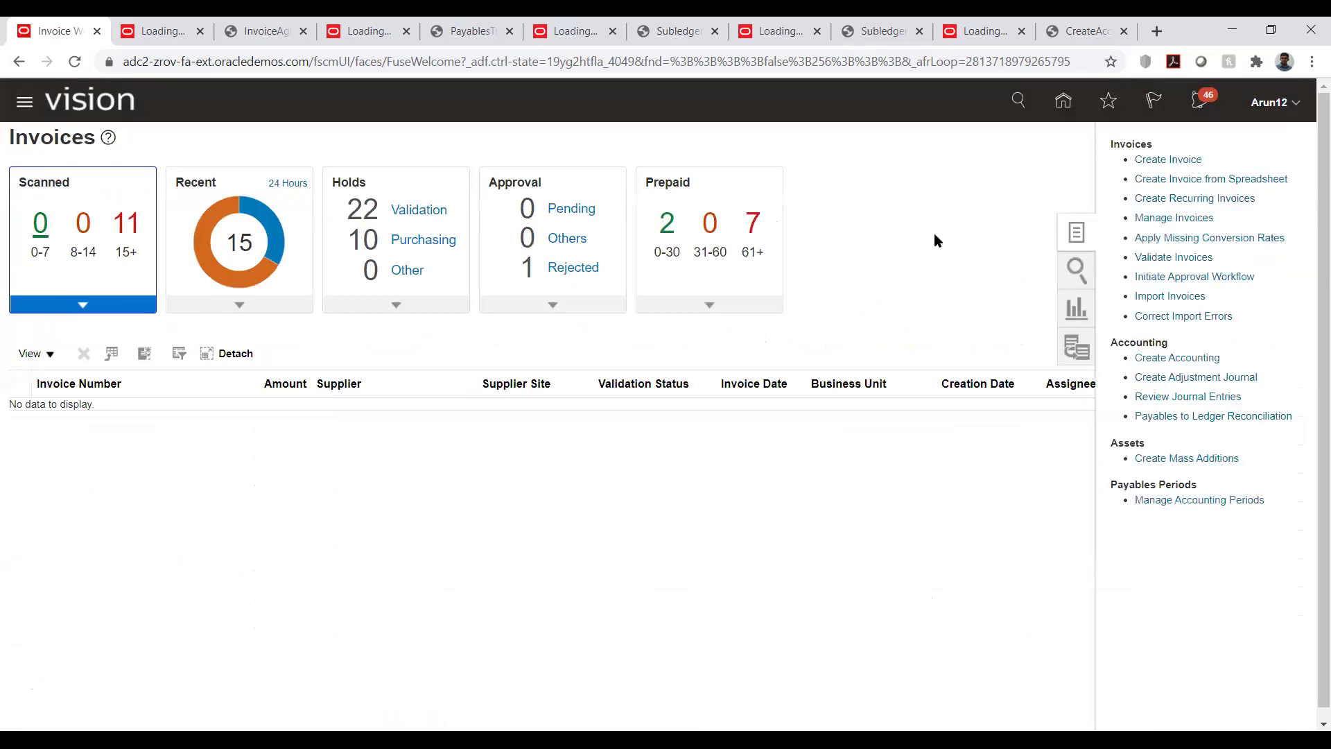
pyautogui.click(1153, 255)
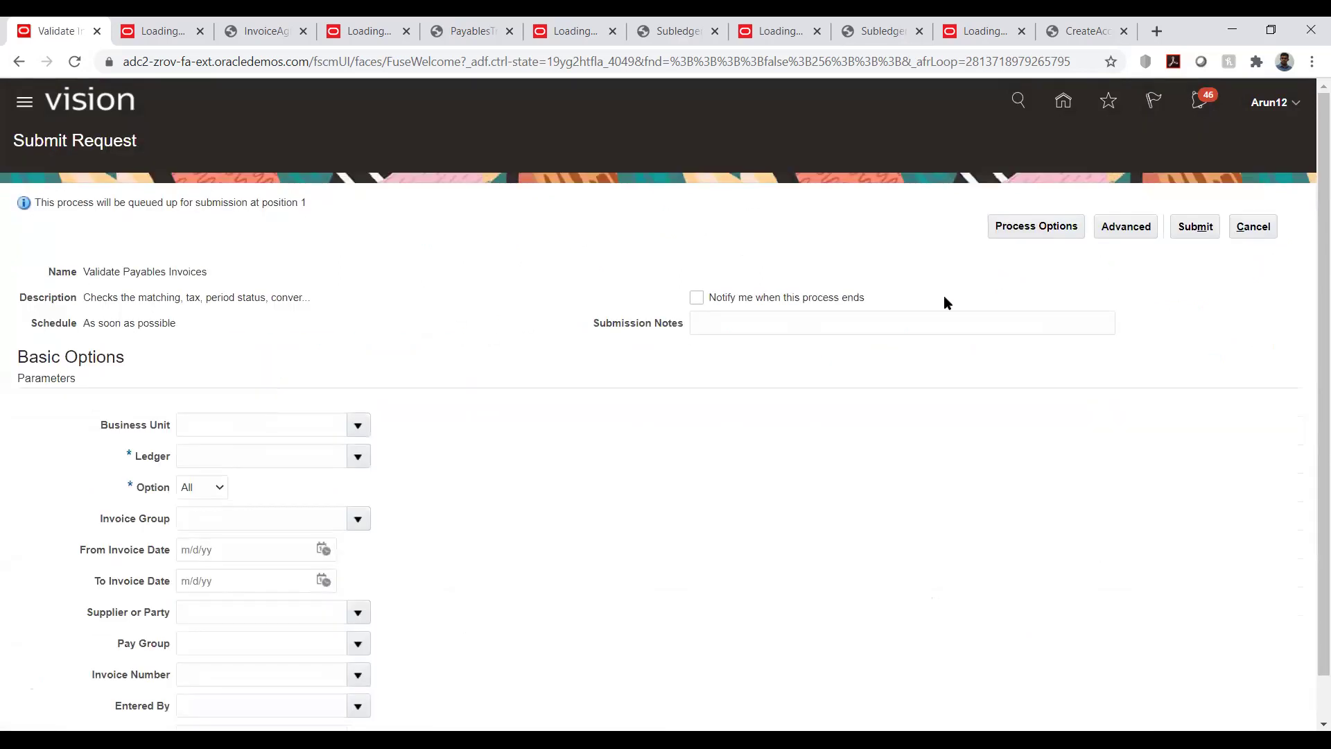
pyautogui.scroll(-1, 479, 353)
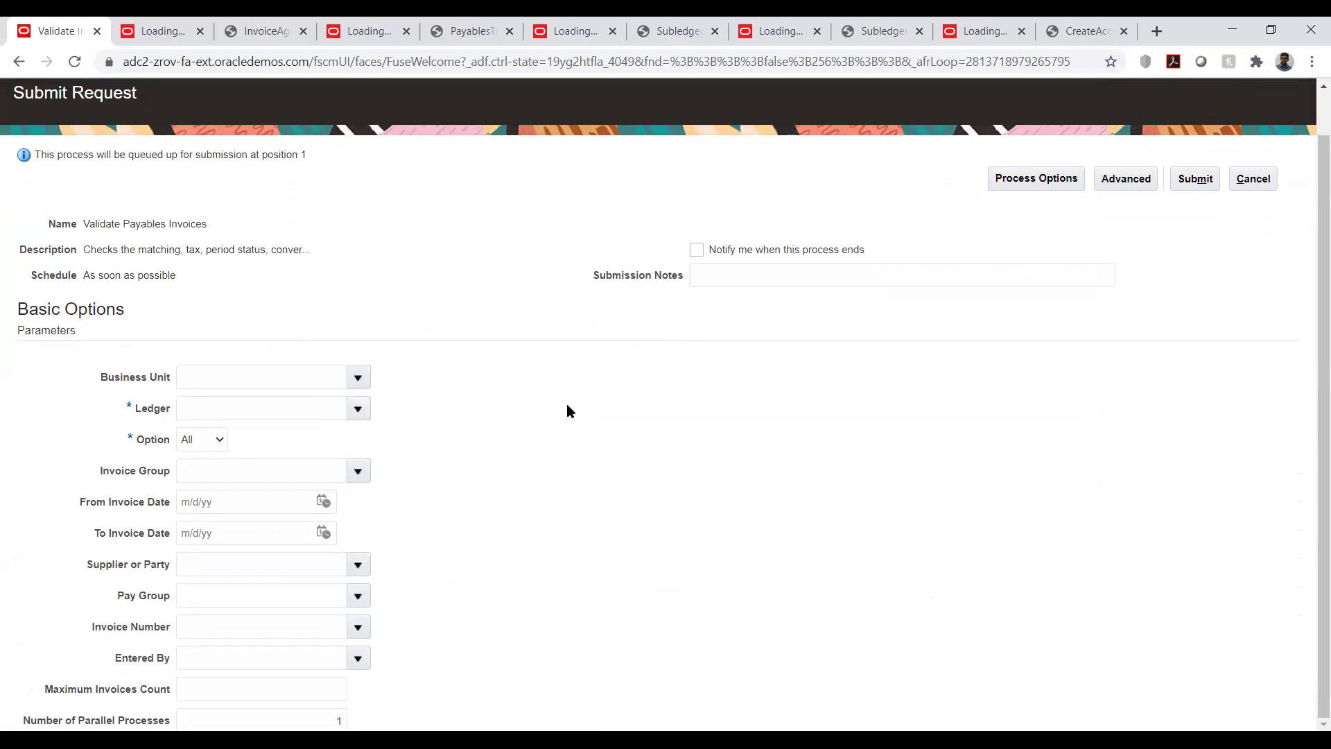
pyautogui.click(1253, 180)
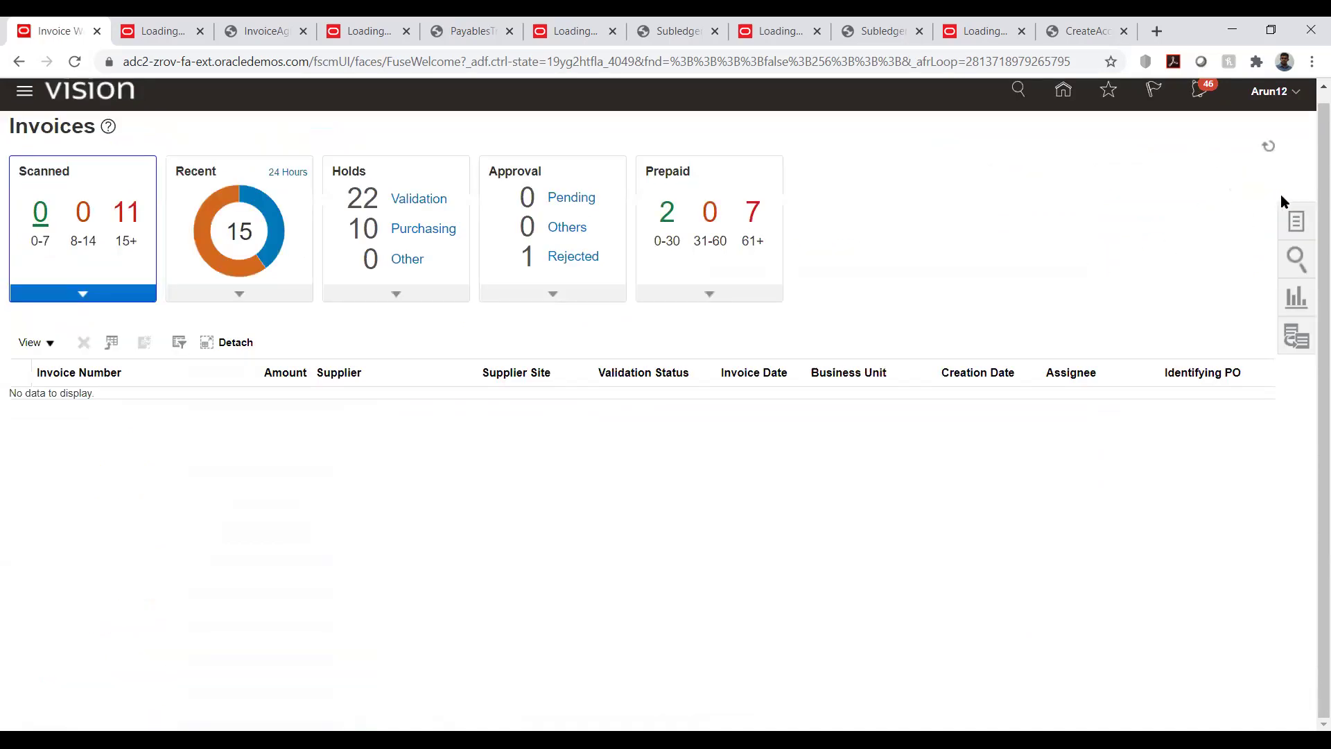
# Start creating an invoice from a spreadsheet and open the downloaded CreateQuickInvoices workbook in Excel.
pyautogui.click(1296, 223)
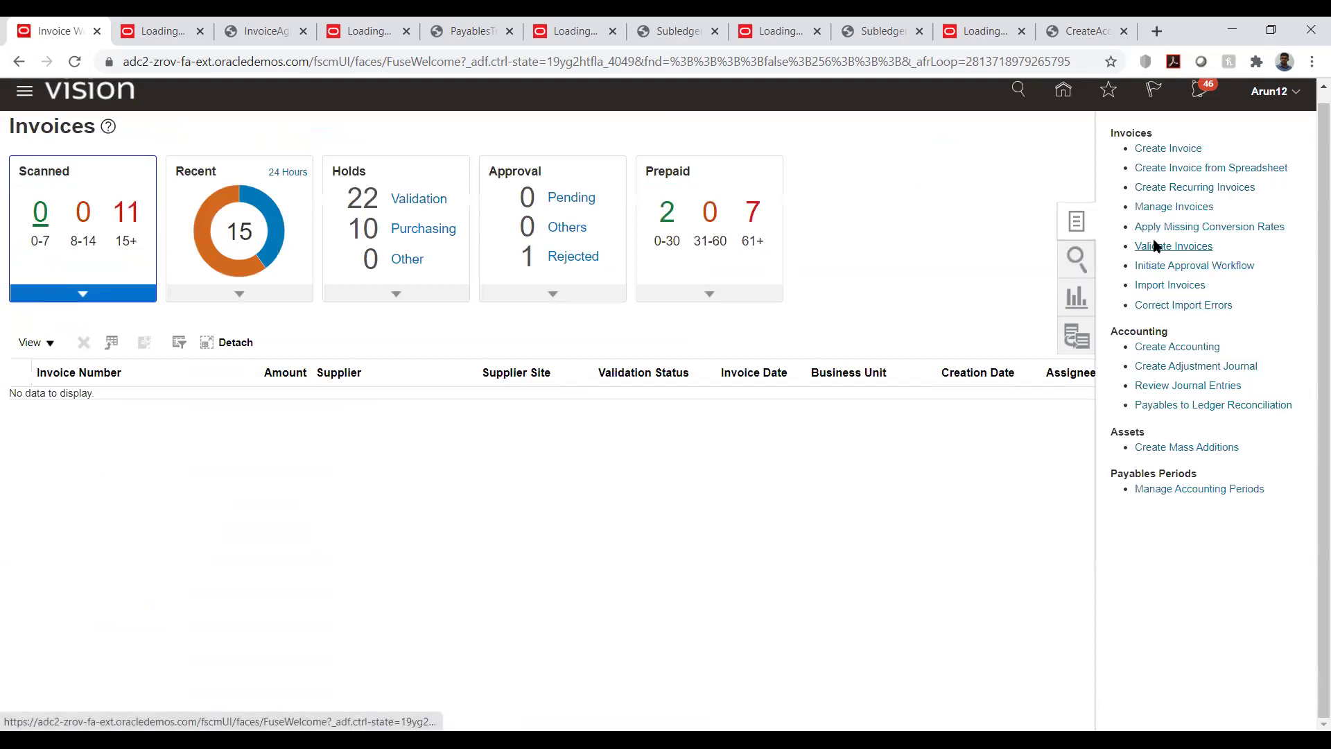
pyautogui.click(1191, 171)
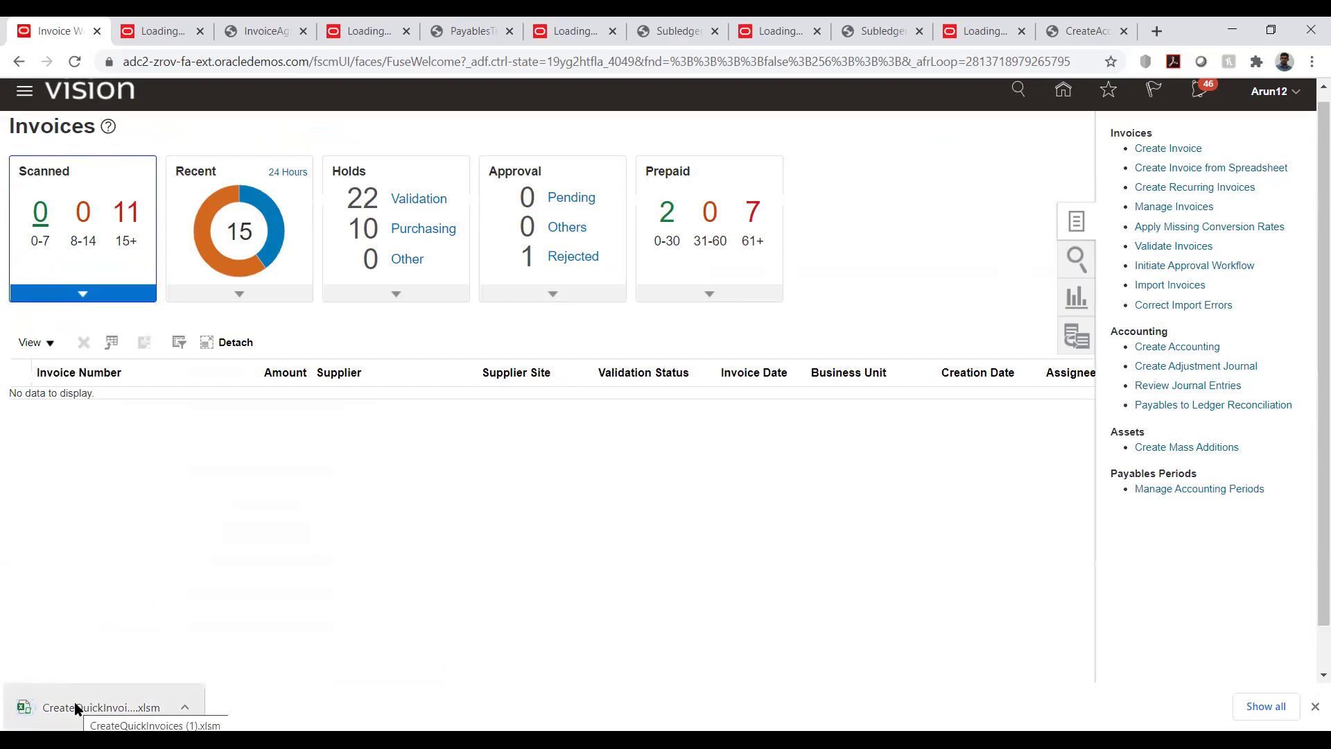
pyautogui.click(77, 706)
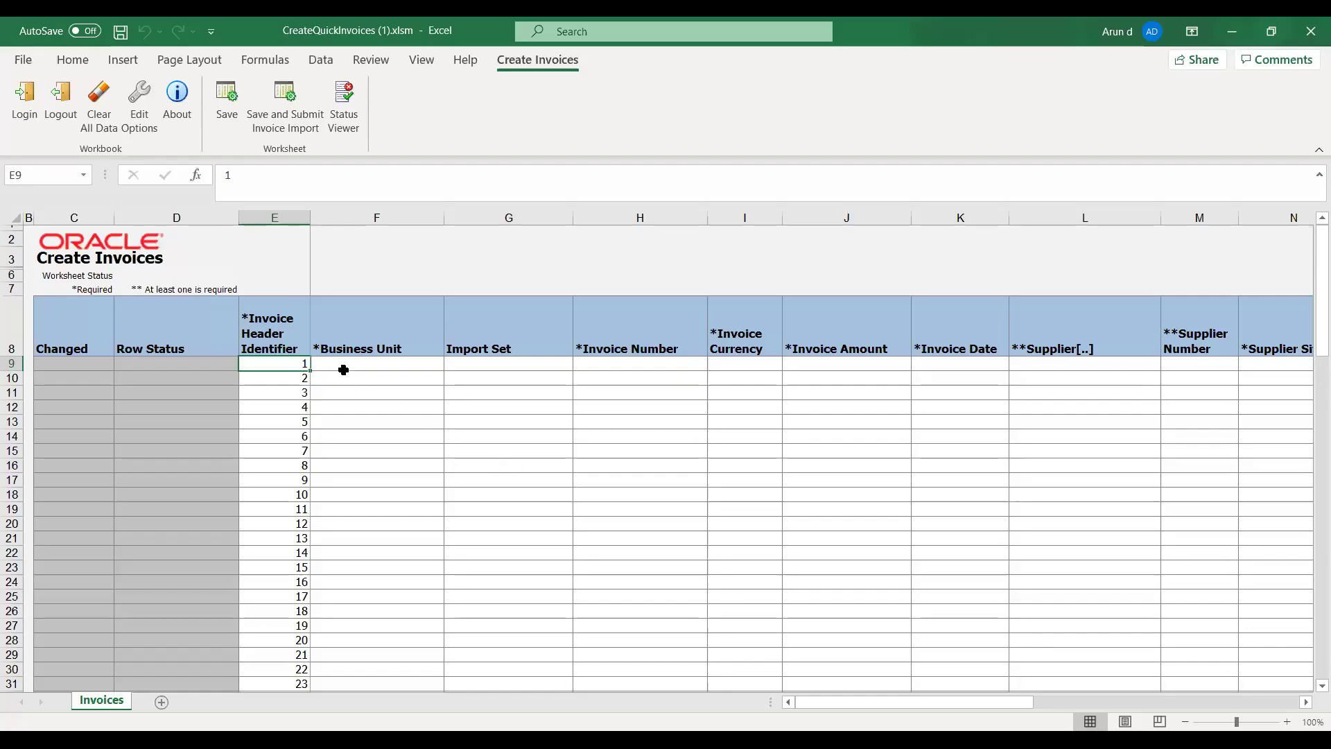
# Set the business unit of the first invoice row to TATA_AUTO_03_BU.
pyautogui.click(343, 370)
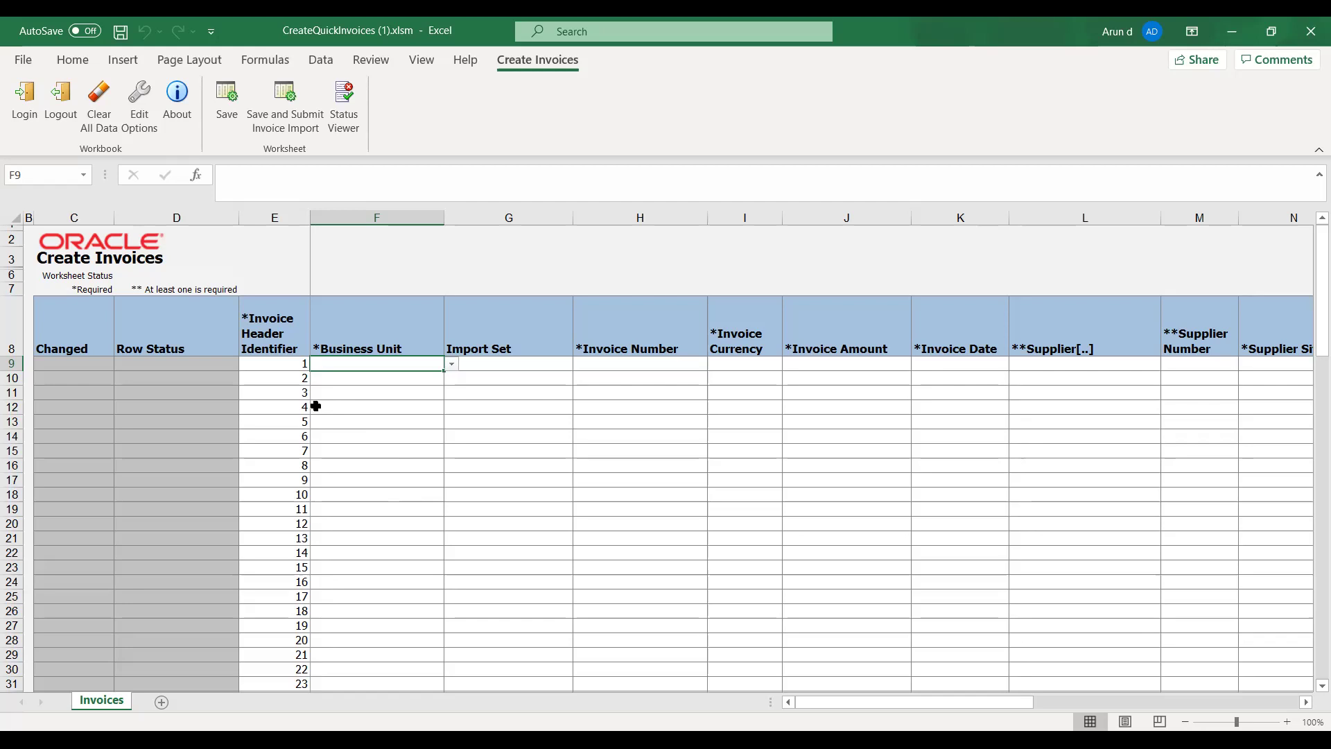
pyautogui.click(433, 378)
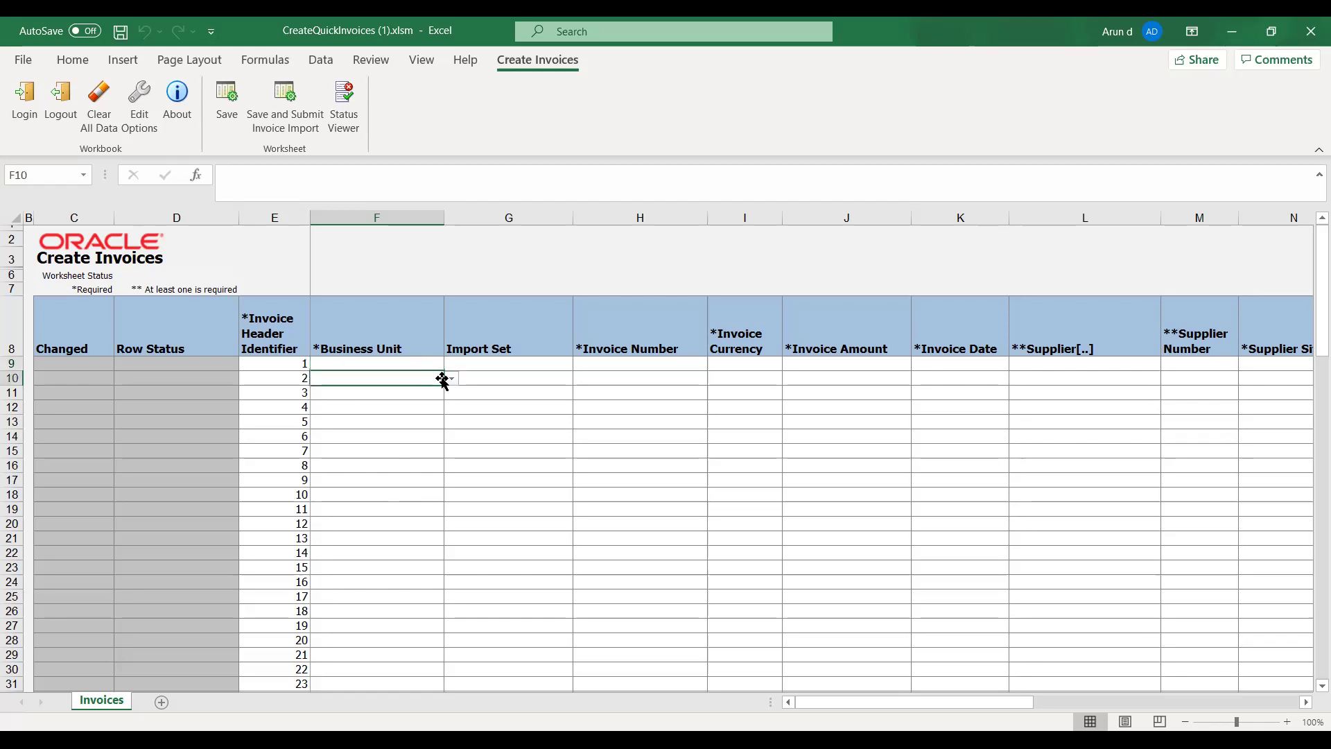
pyautogui.click(424, 361)
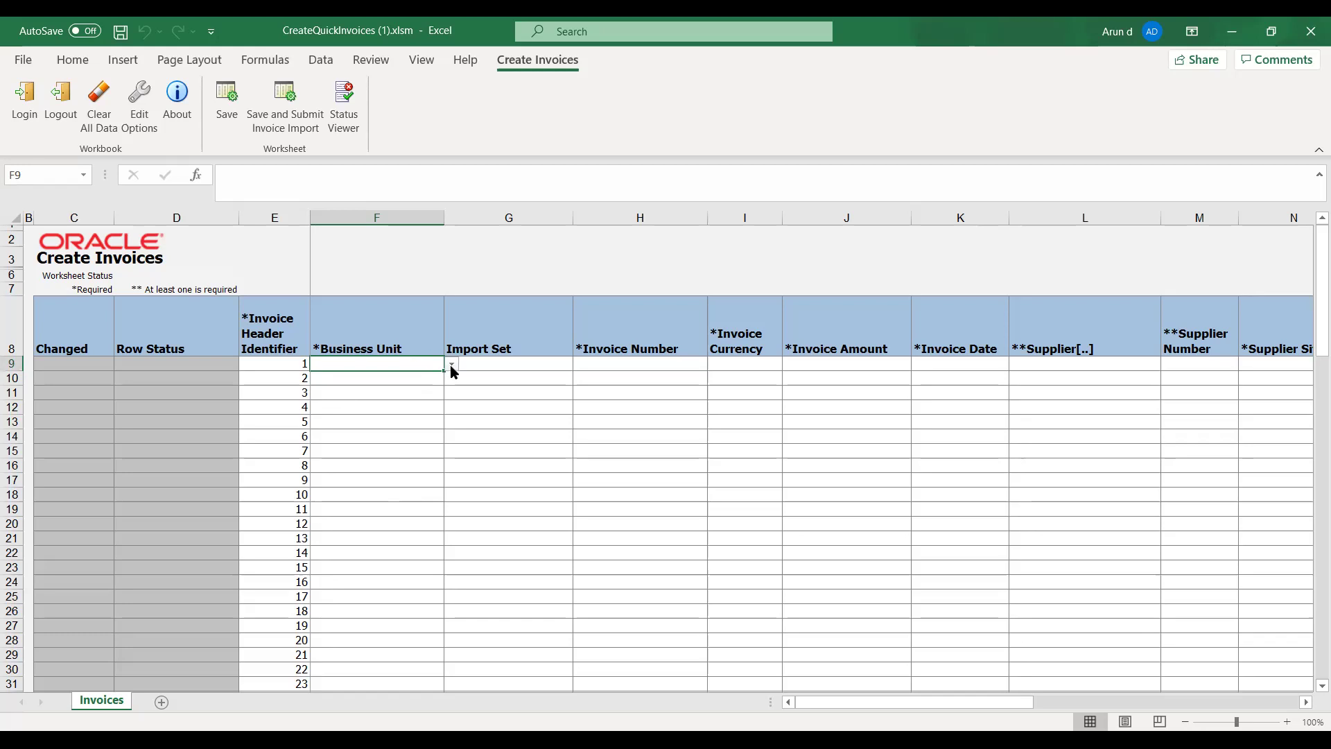
pyautogui.click(451, 365)
pyautogui.moveTo(451, 394); pyautogui.dragTo(456, 434)
pyautogui.click(388, 448)
# Enter 9012 as the first row's invoice number, leaving the import set blank, and choose USD as the invoice currency.
pyautogui.click(494, 363)
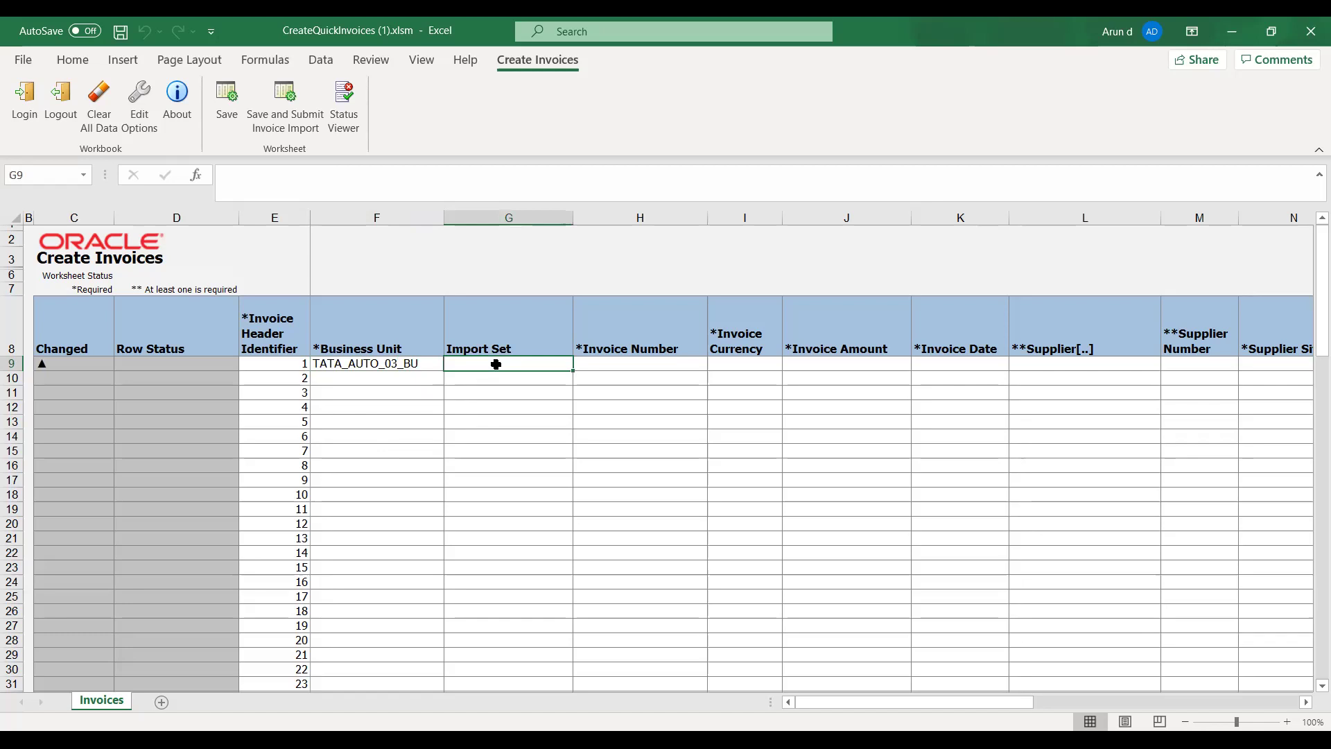
pyautogui.press('Tab')
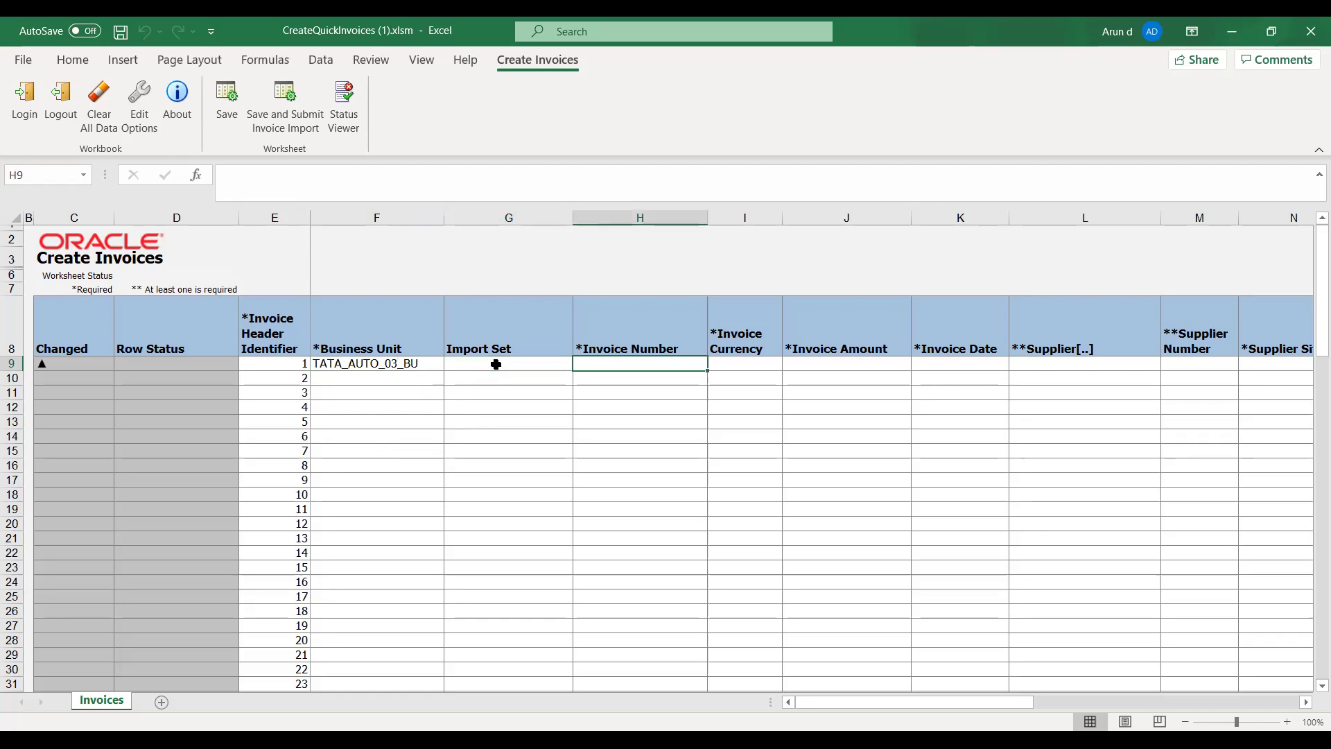
pyautogui.write('9012')
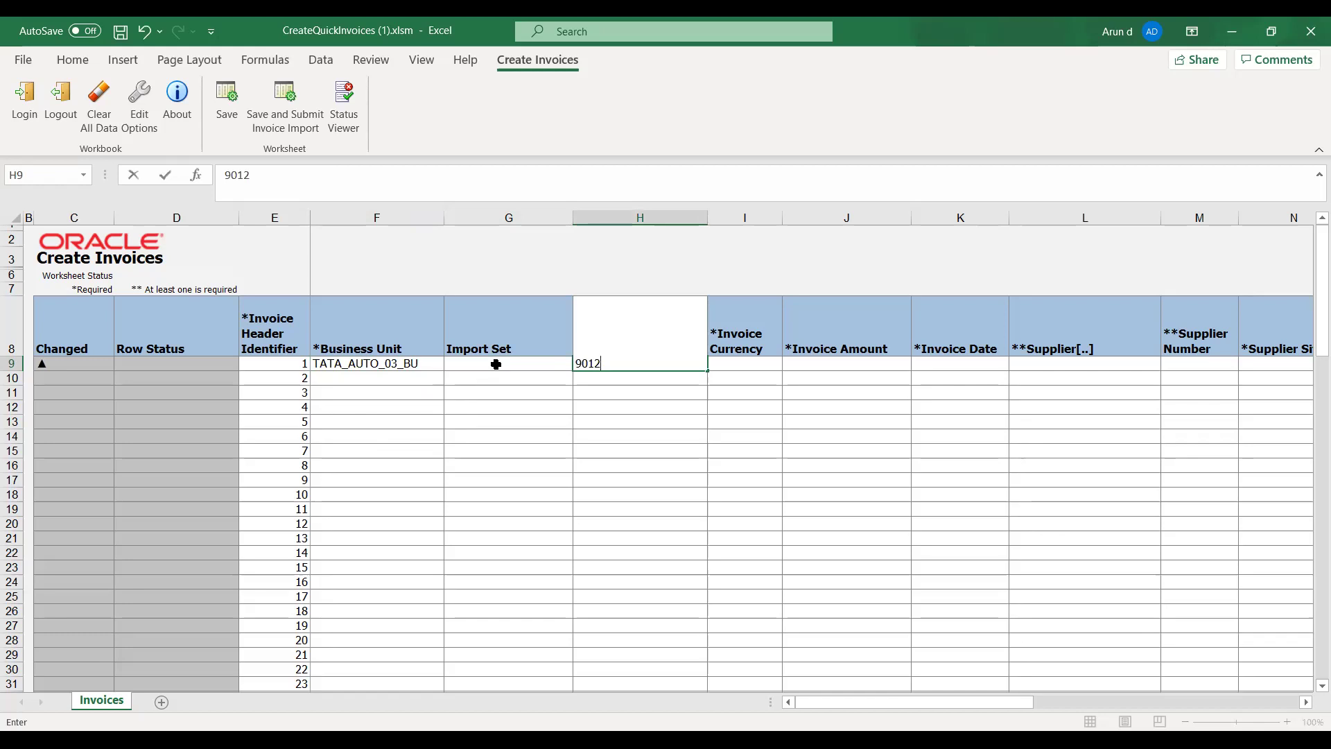
pyautogui.press('Tab')
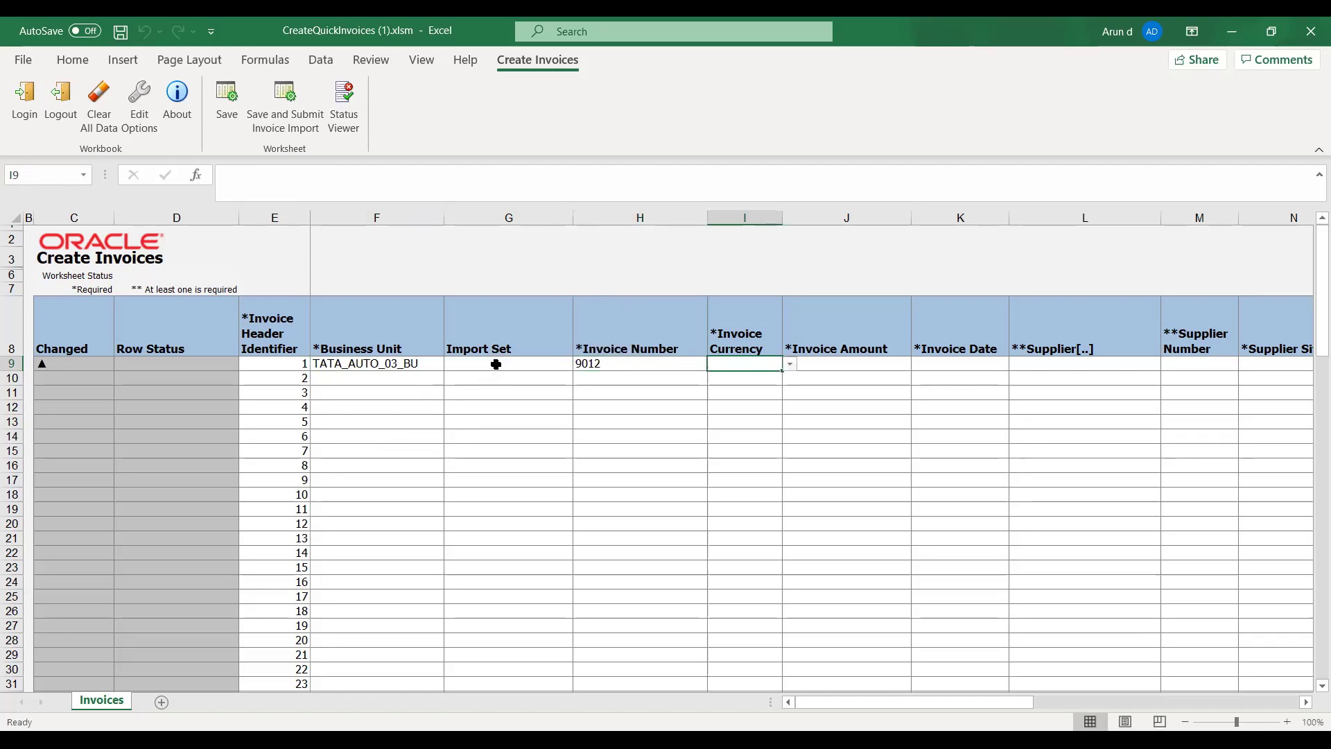
pyautogui.click(789, 364)
pyautogui.moveTo(790, 397); pyautogui.dragTo(794, 435)
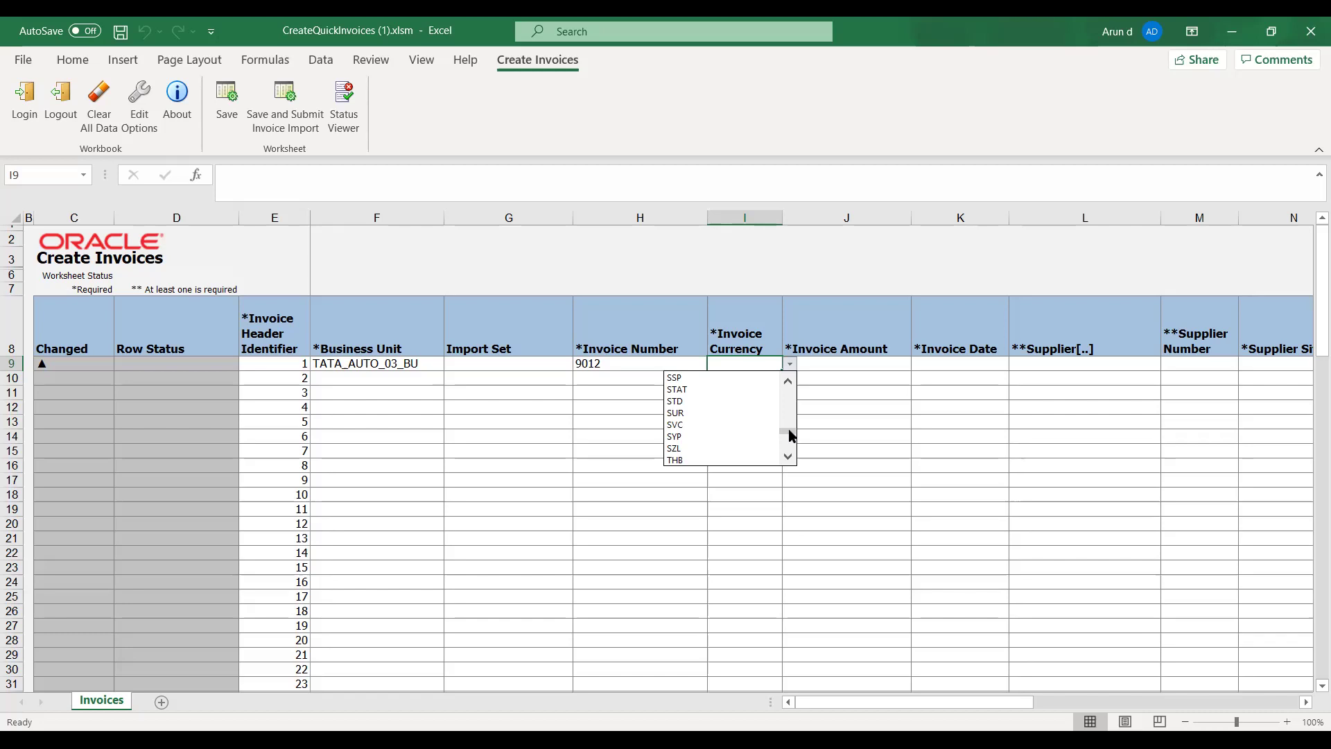
pyautogui.moveTo(788, 430); pyautogui.dragTo(790, 437)
pyautogui.click(741, 424)
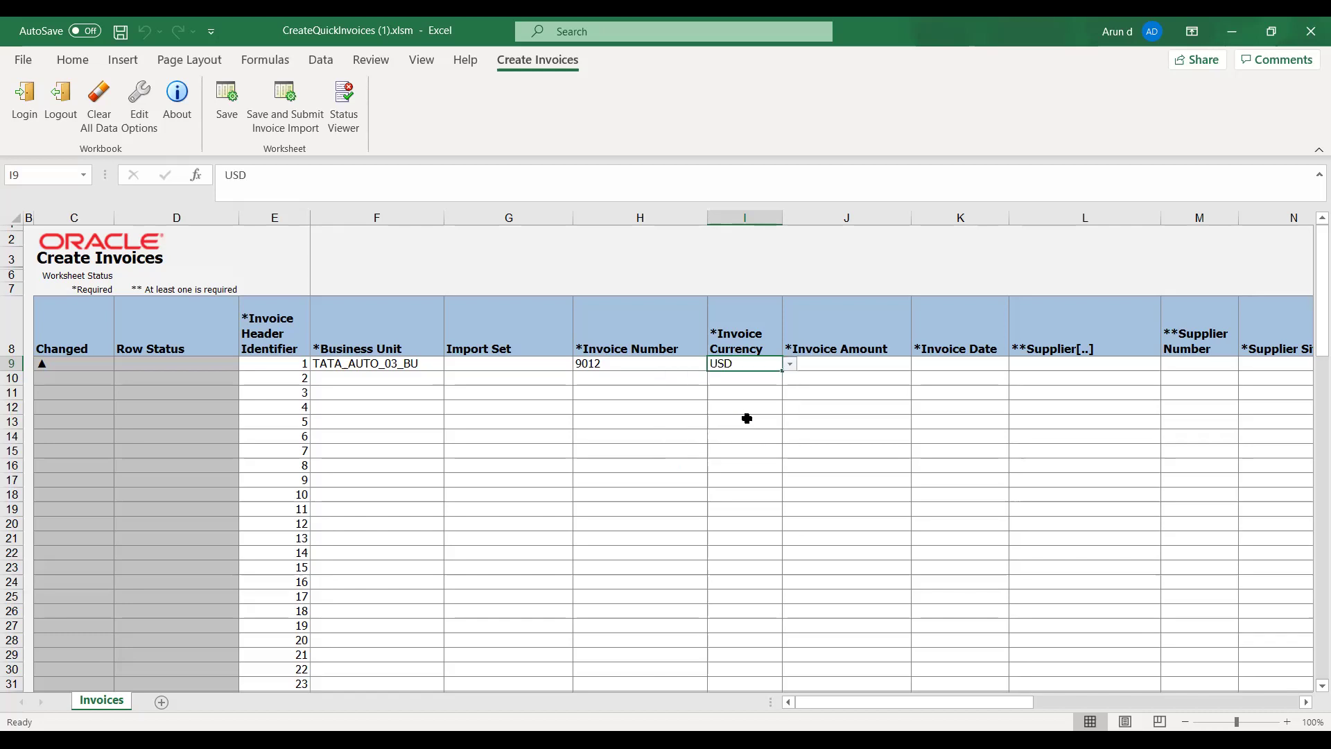
# Set the first row's invoice amount to 3000 and its invoice date to 03-Nov-2020.
pyautogui.click(854, 369)
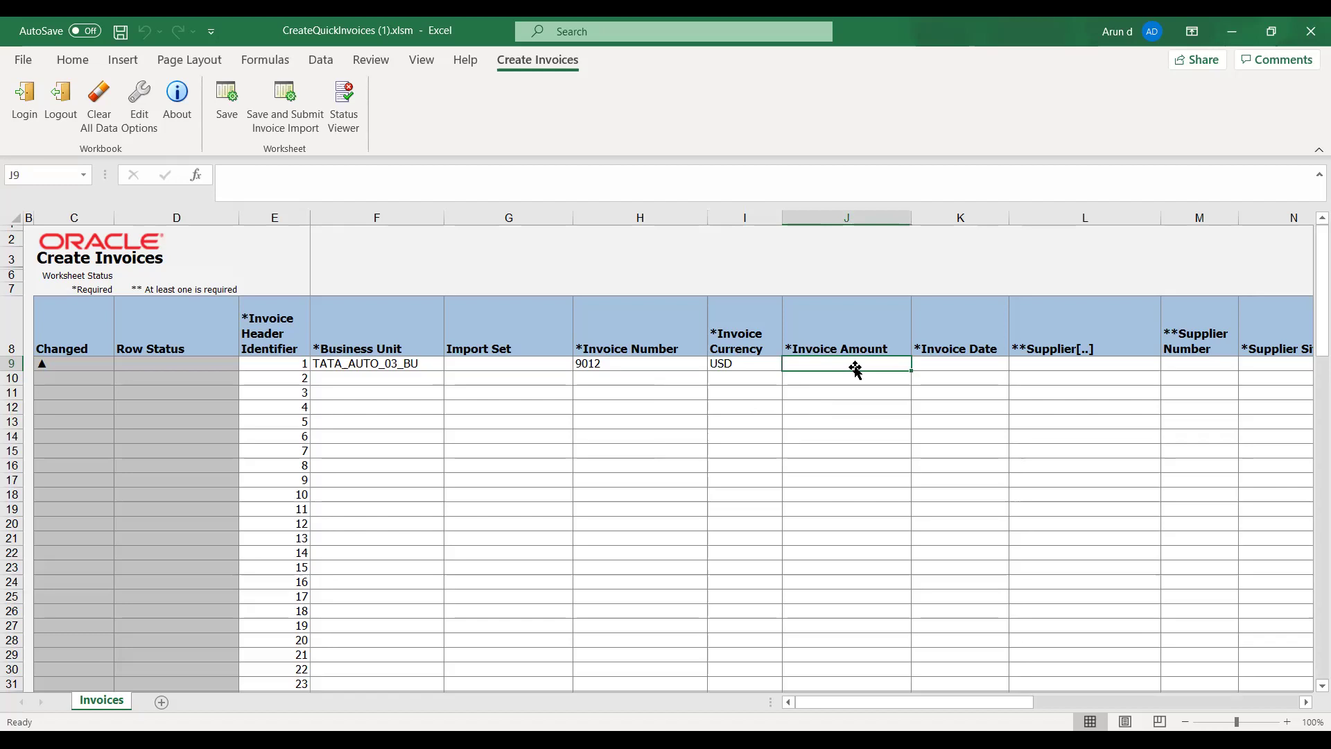
pyautogui.write('2')
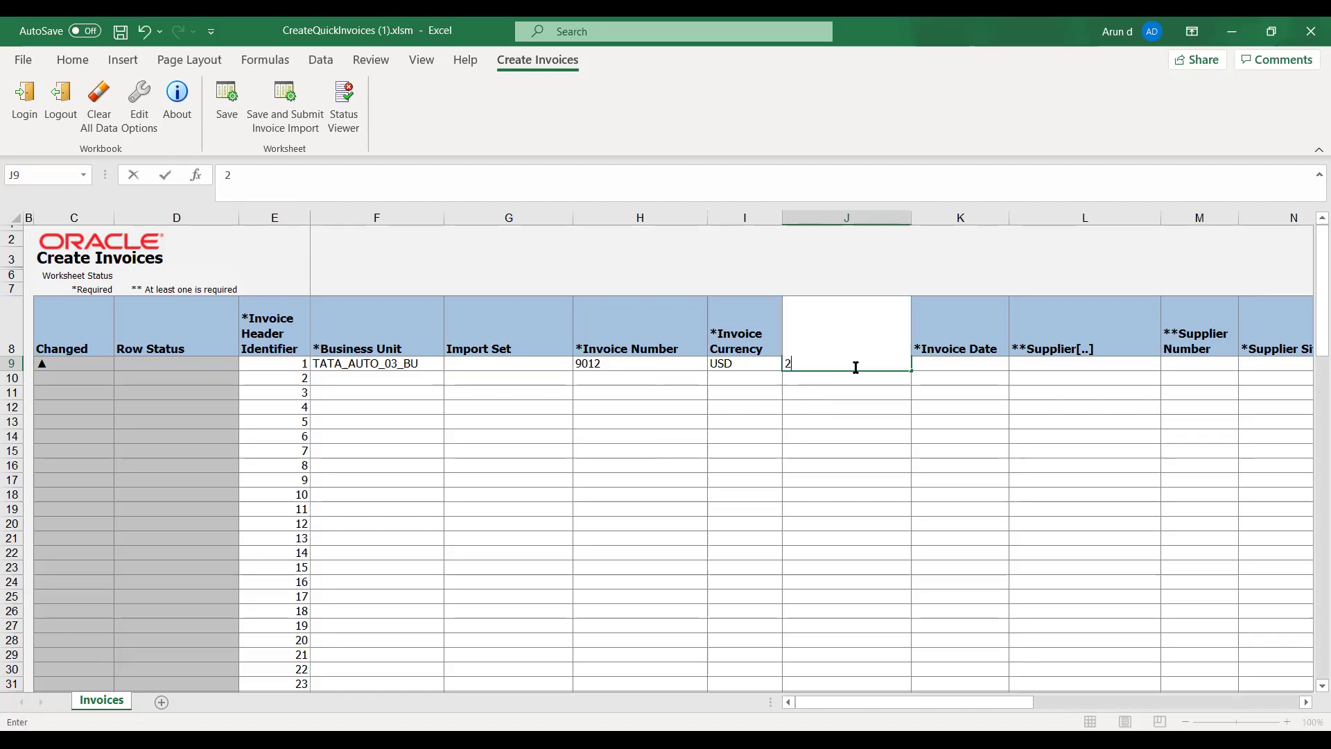
pyautogui.press('BackSpace')
pyautogui.write('3000')
pyautogui.press('Tab')
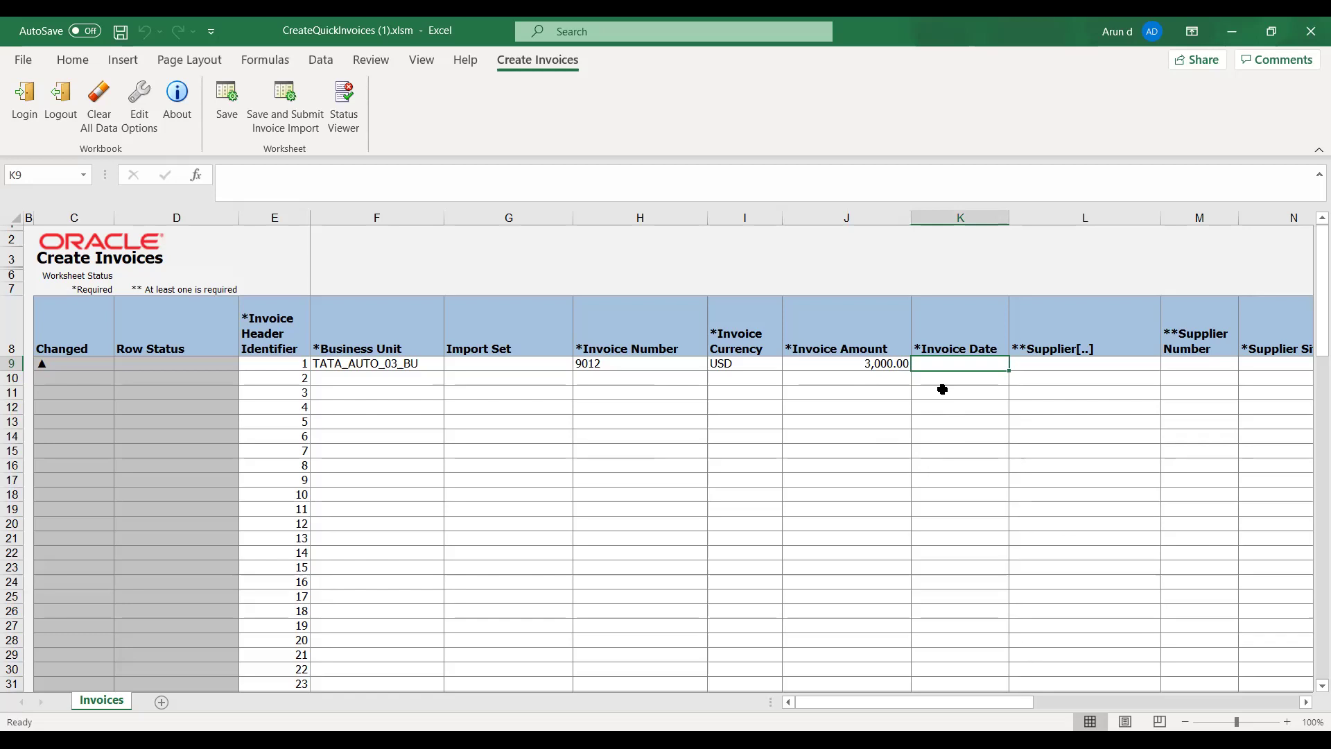
pyautogui.write('0')
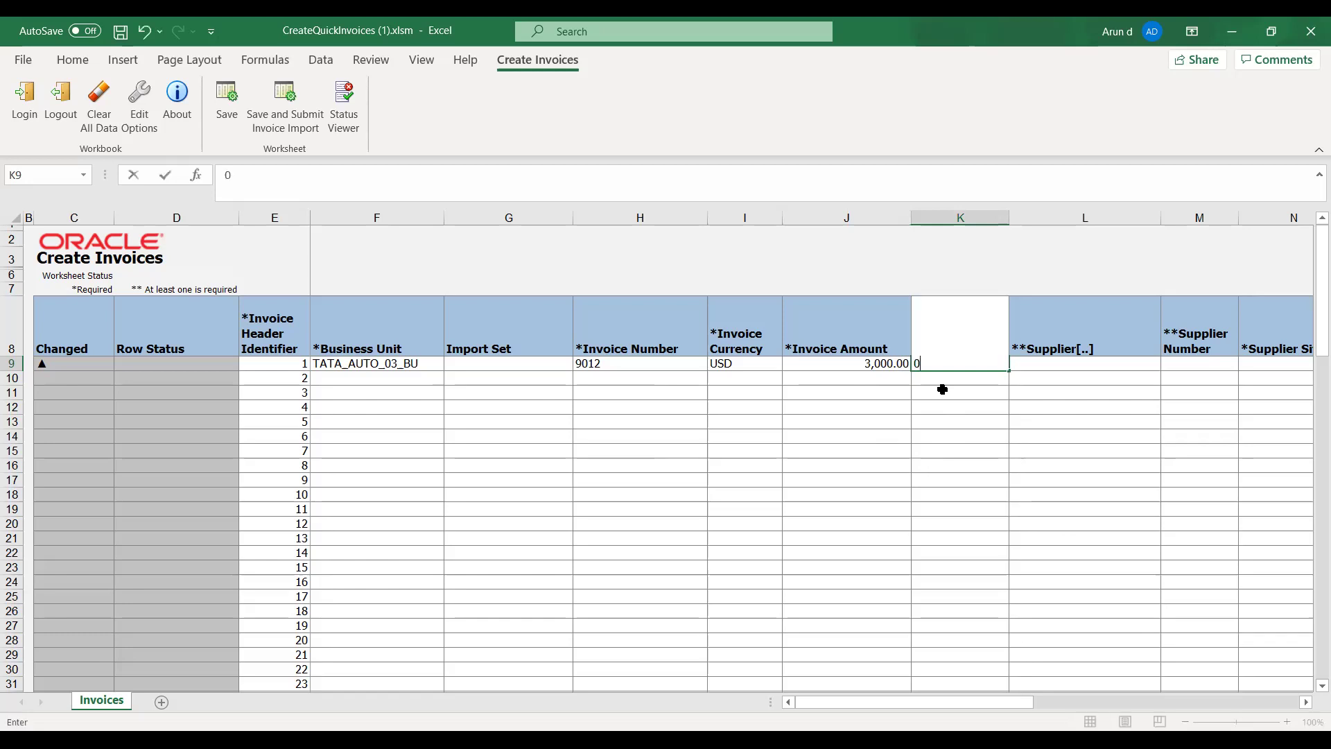
pyautogui.write('3-Nov-2020')
pyautogui.press('Tab')
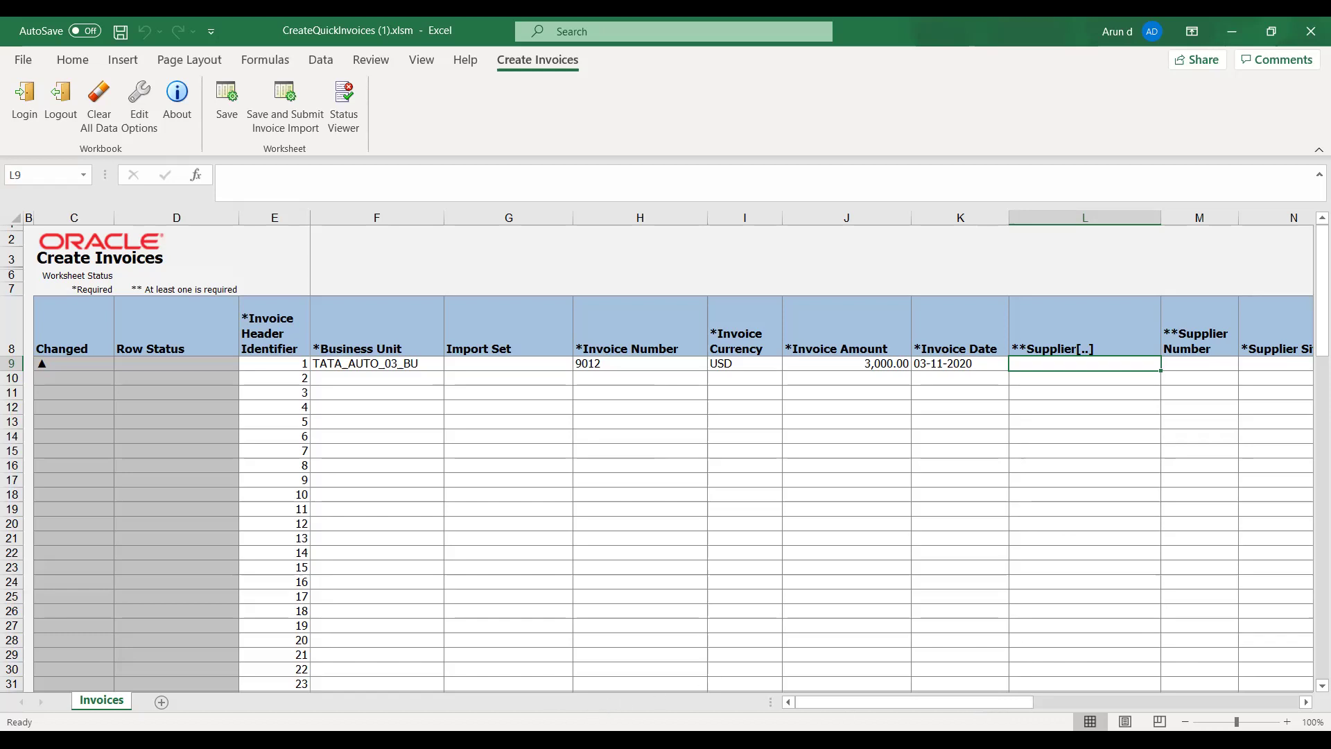
# Enter TATA_AUTO_03_VENDOR as the first row's supplier and 1506 as its supplier number.
pyautogui.doubleClick(1085, 364)
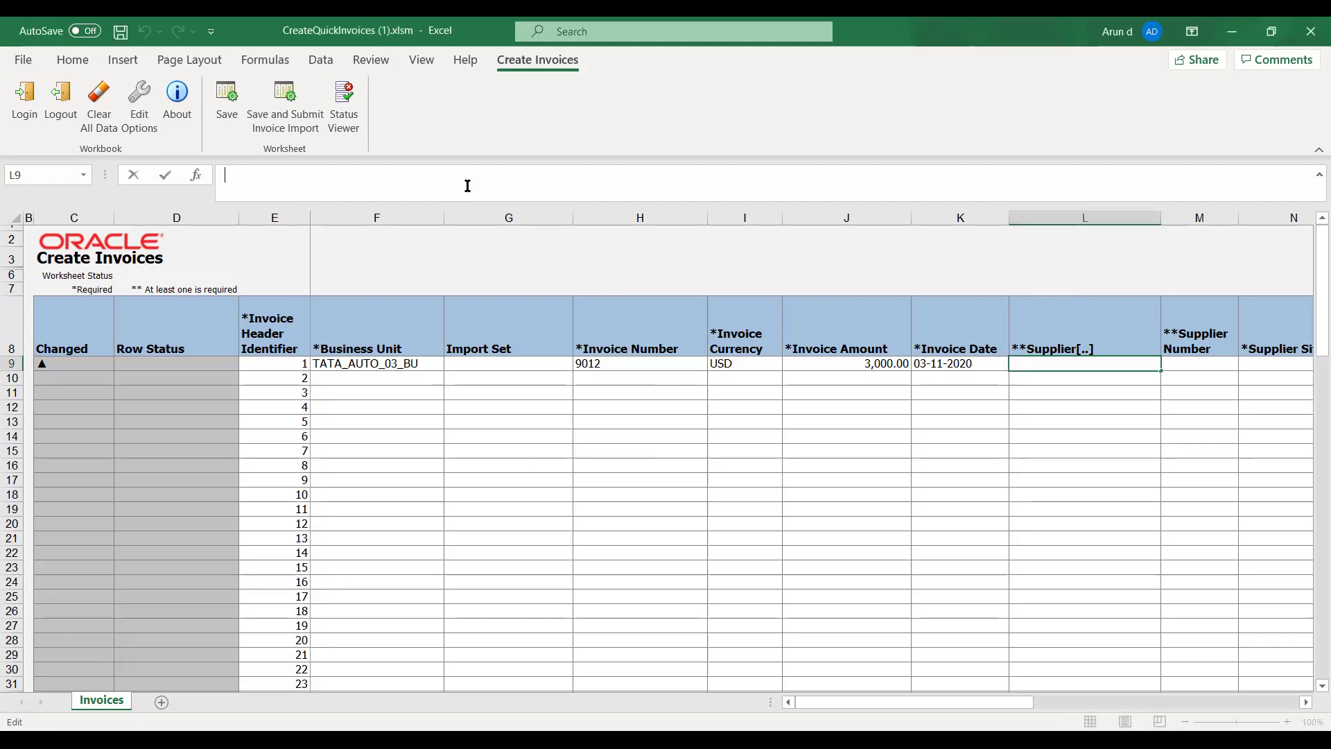
pyautogui.write('TATA_AUTO_03_VENDOR')
pyautogui.press('Tab')
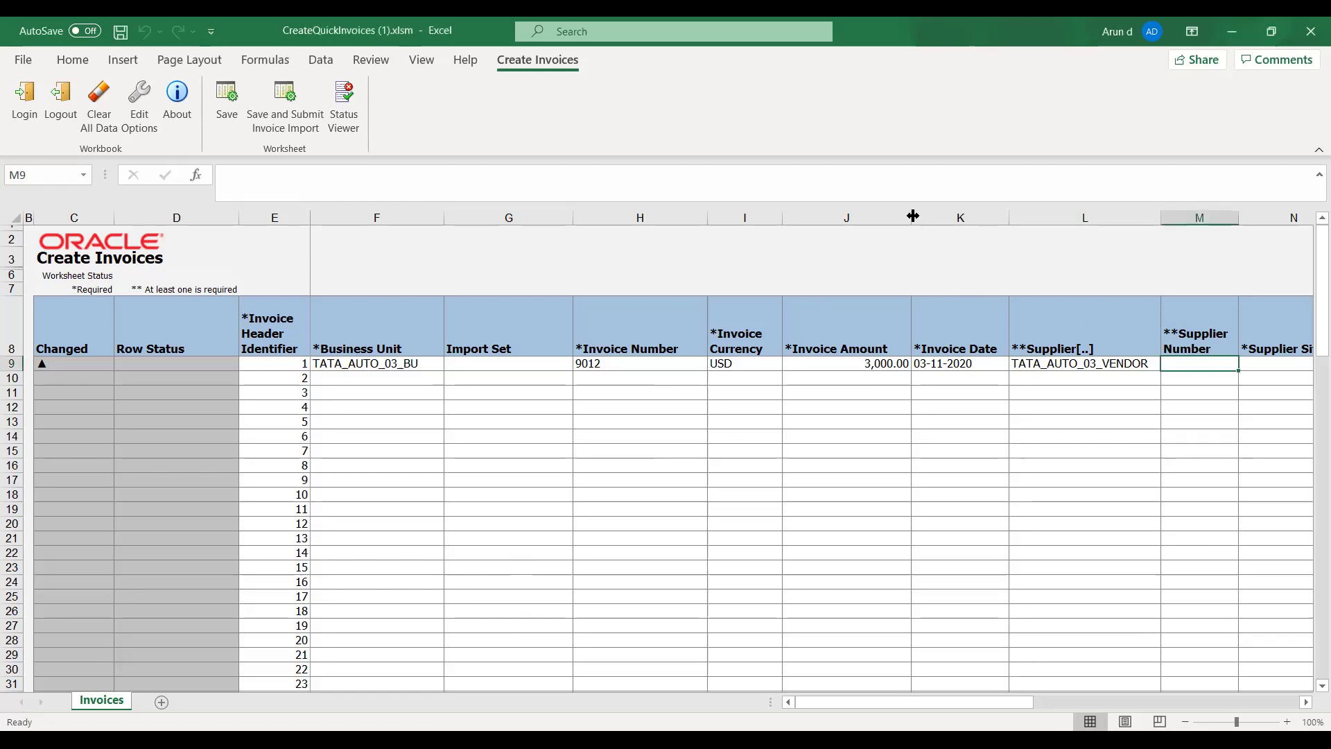
pyautogui.click(890, 186)
pyautogui.write('1506')
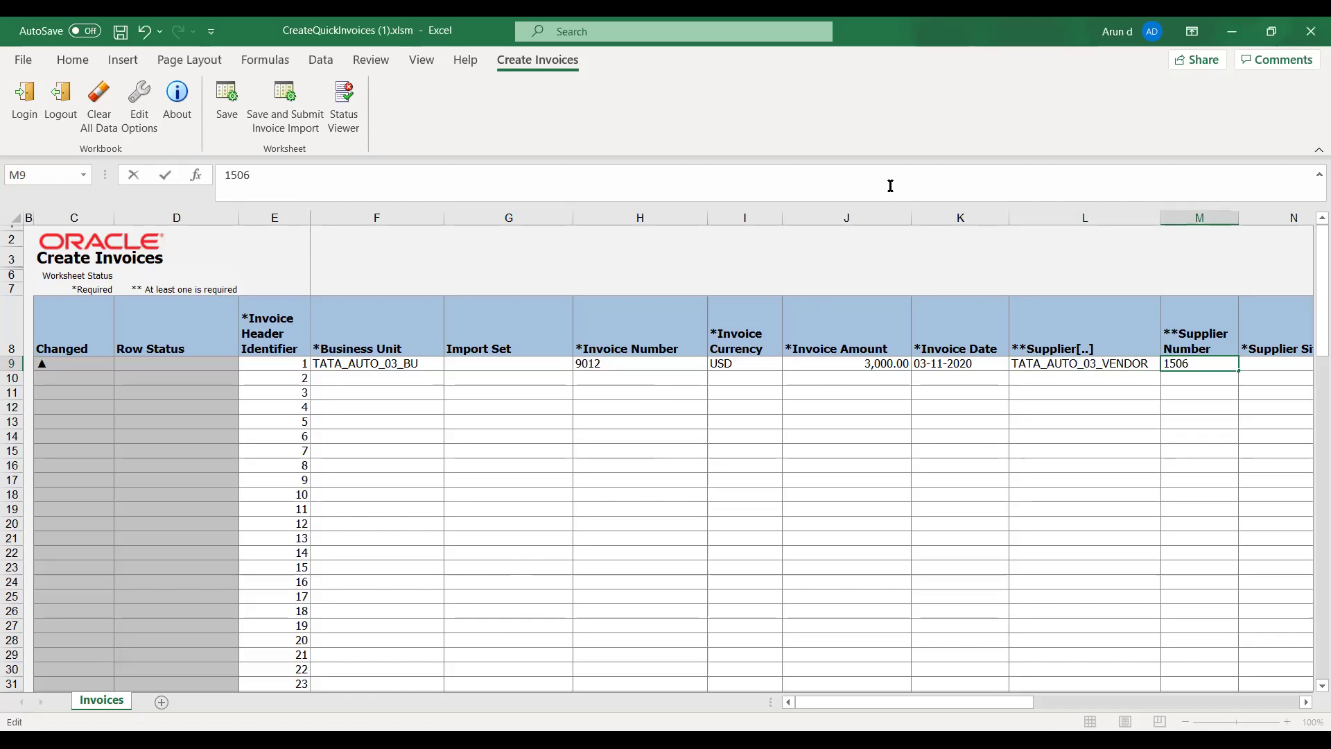
pyautogui.press('Tab')
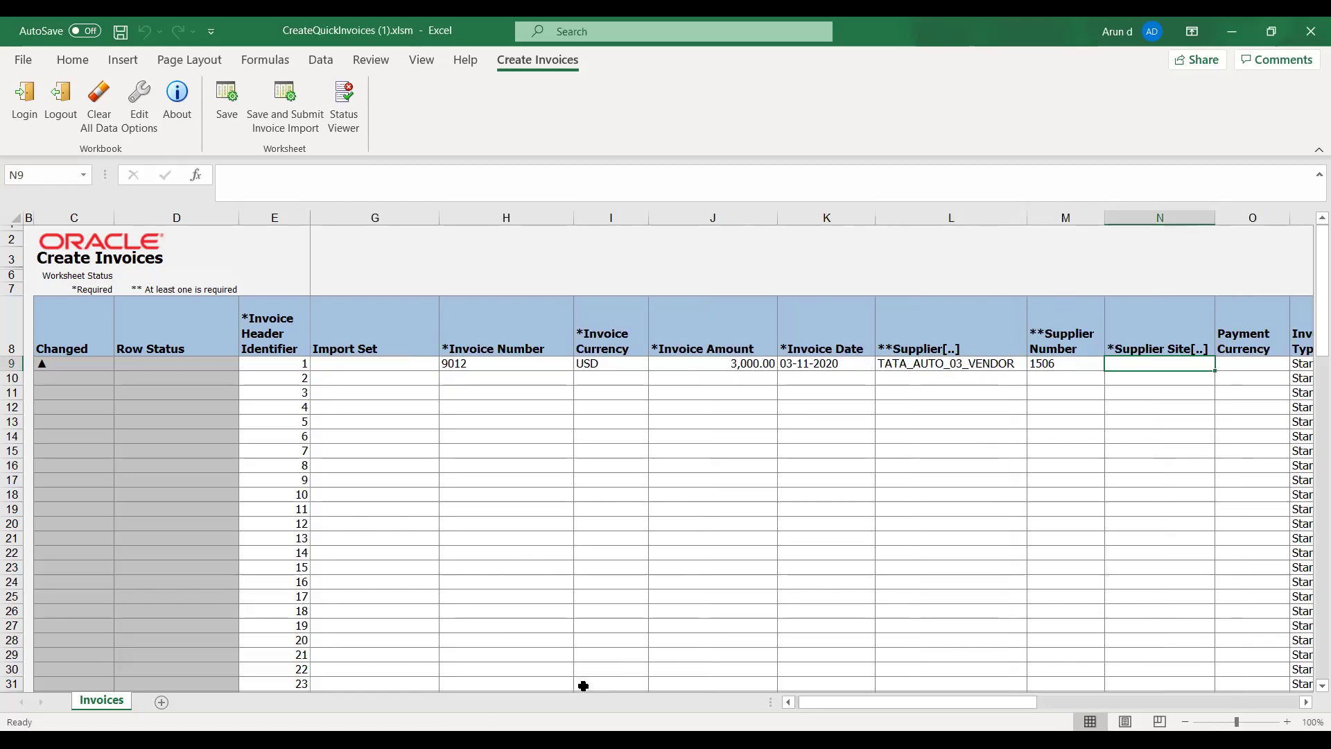
# Set the supplier site of the first invoice row to Site One.
pyautogui.write('Sit')
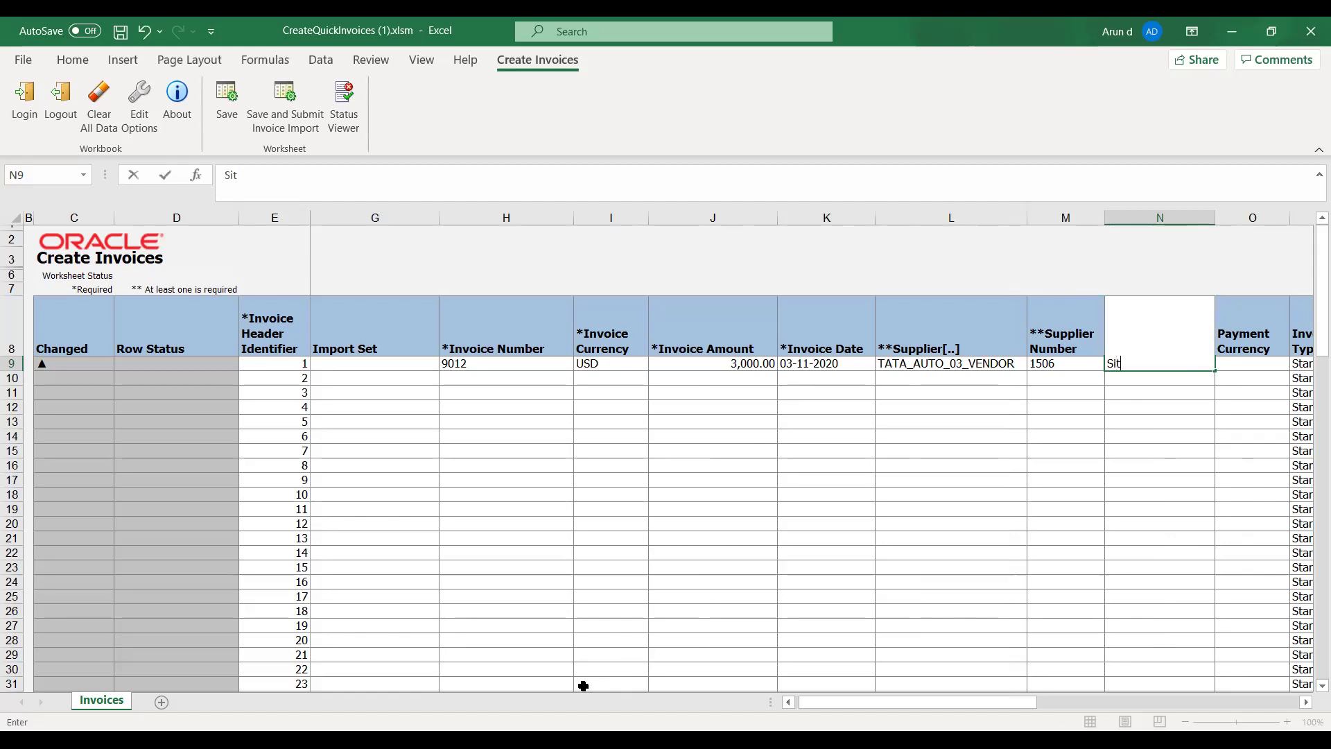
pyautogui.write('e One')
pyautogui.press('Tab')
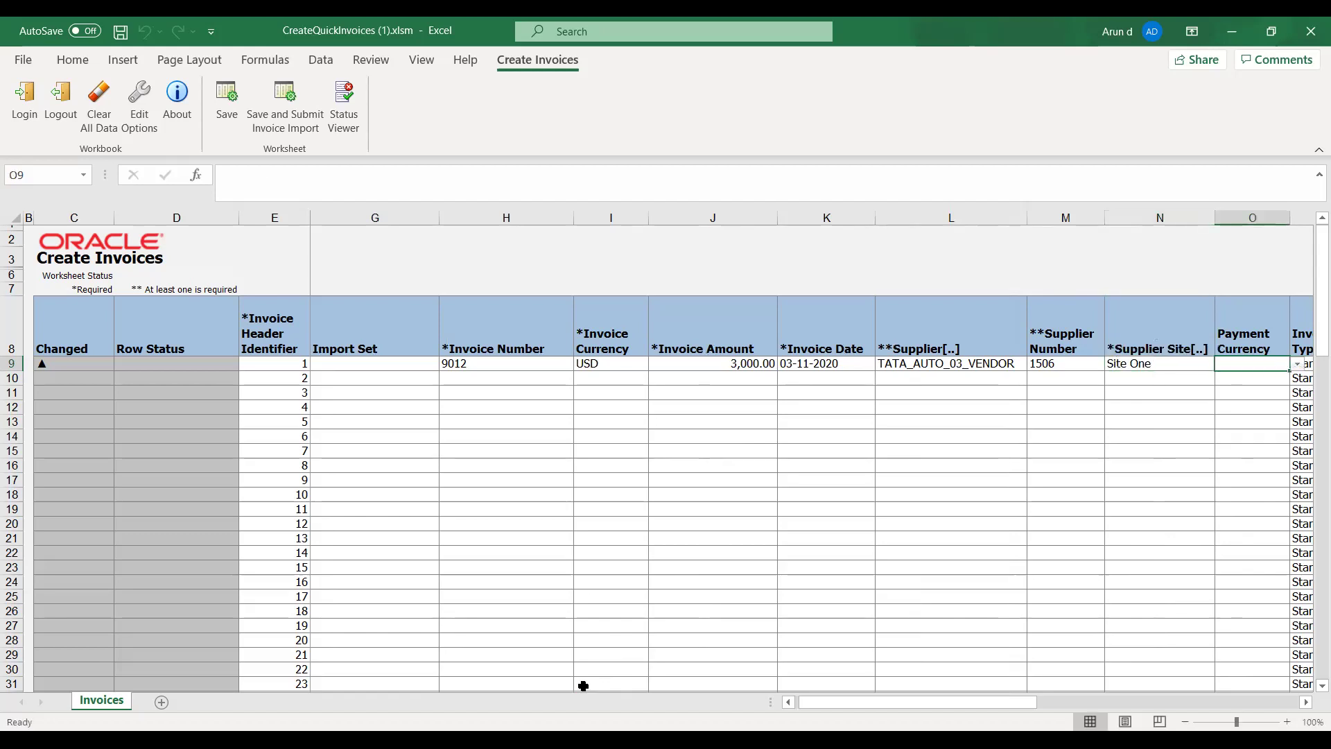
pyautogui.click(378, 738)
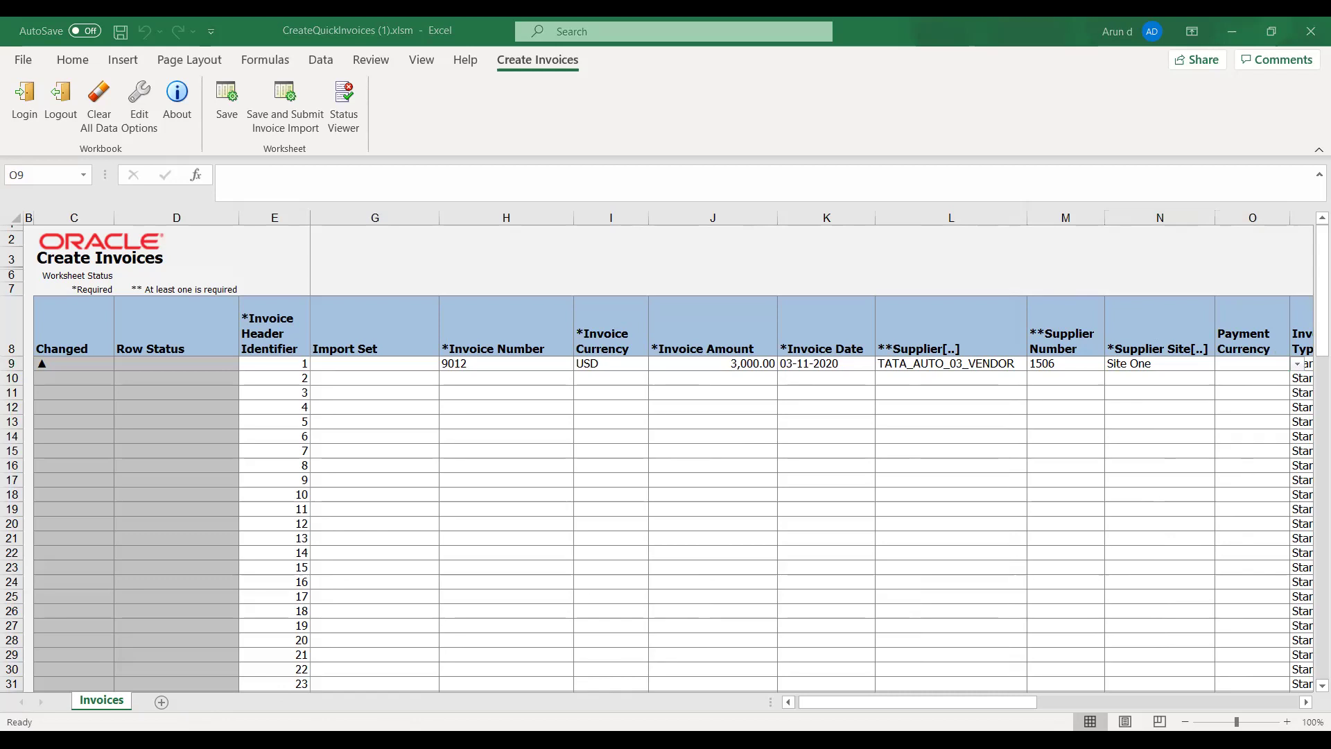
pyautogui.click(1143, 363)
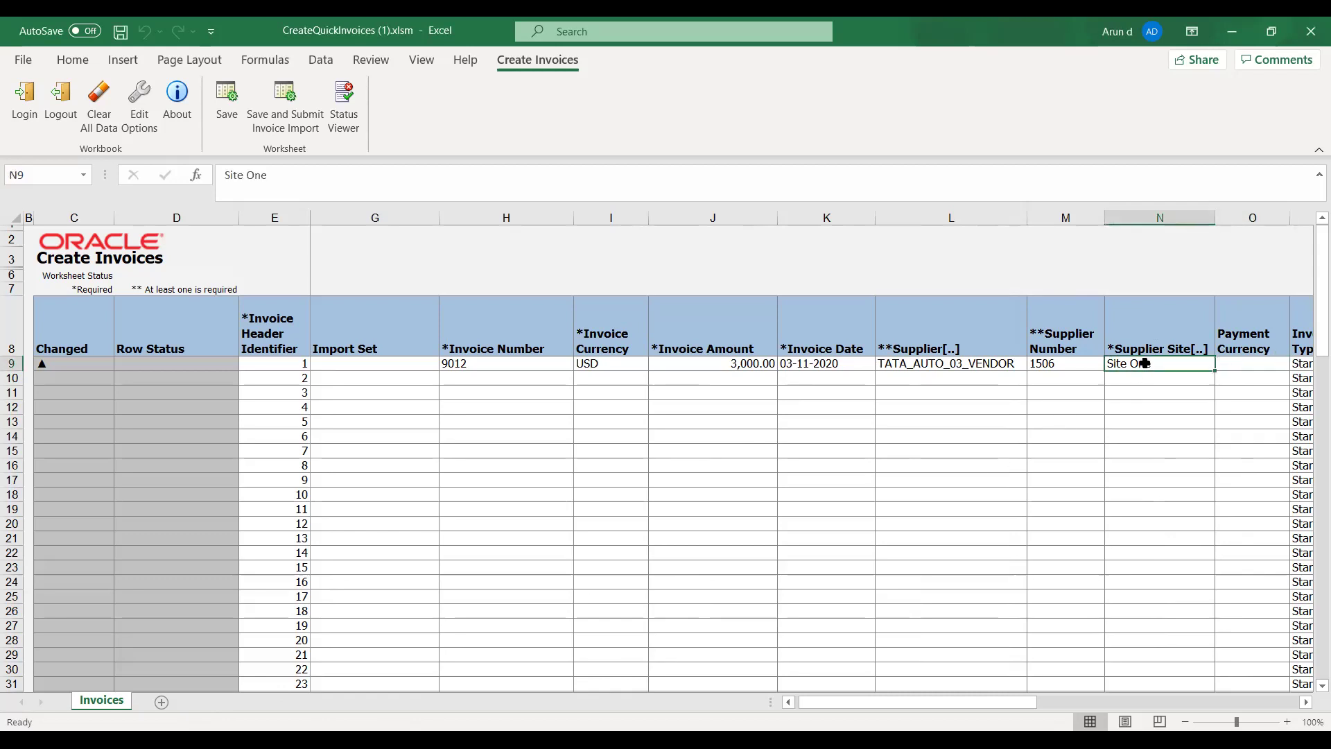
# Replace the supplier site of the first invoice row with "Site one".
pyautogui.press('Delete')
pyautogui.click(586, 191)
pyautogui.write('Site one')
pyautogui.press('Tab')
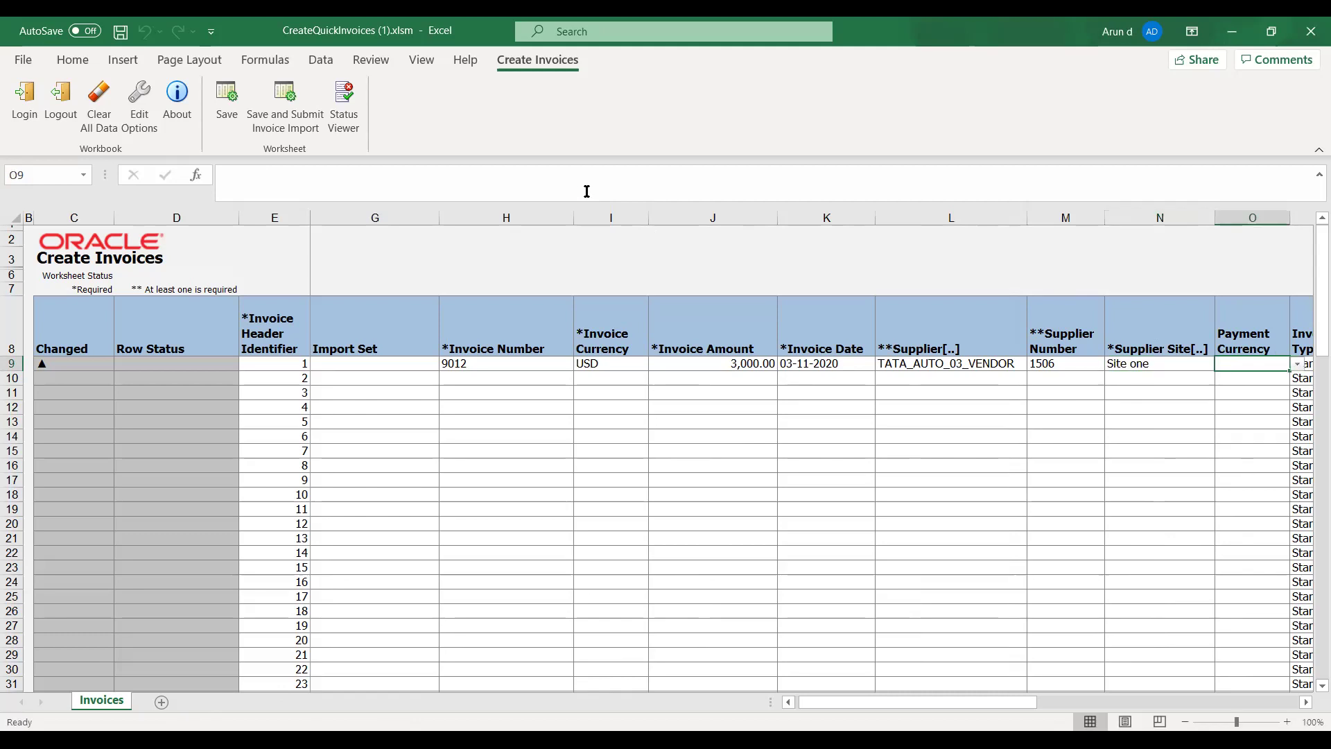
# Choose USD as the payment currency of the first invoice row.
pyautogui.press('Tab')
pyautogui.press('Tab')
pyautogui.press('Tab')
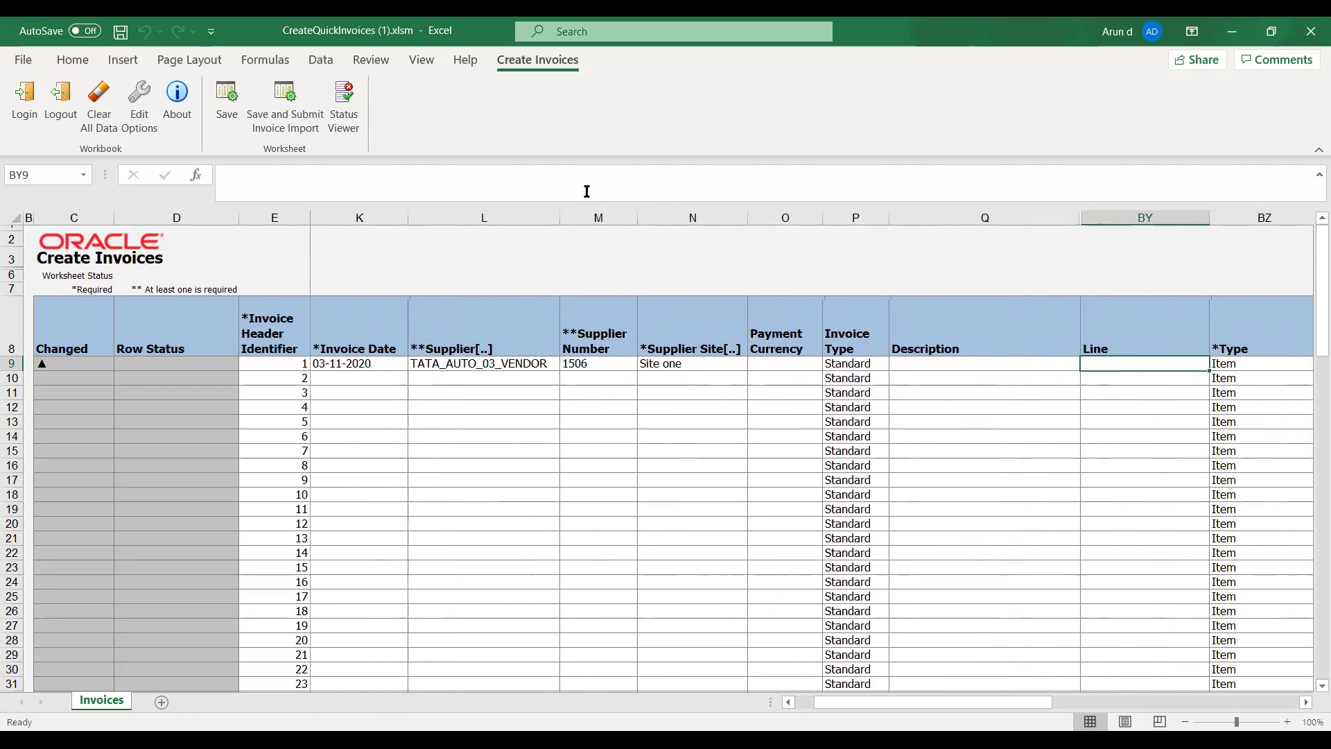
pyautogui.press('Tab')
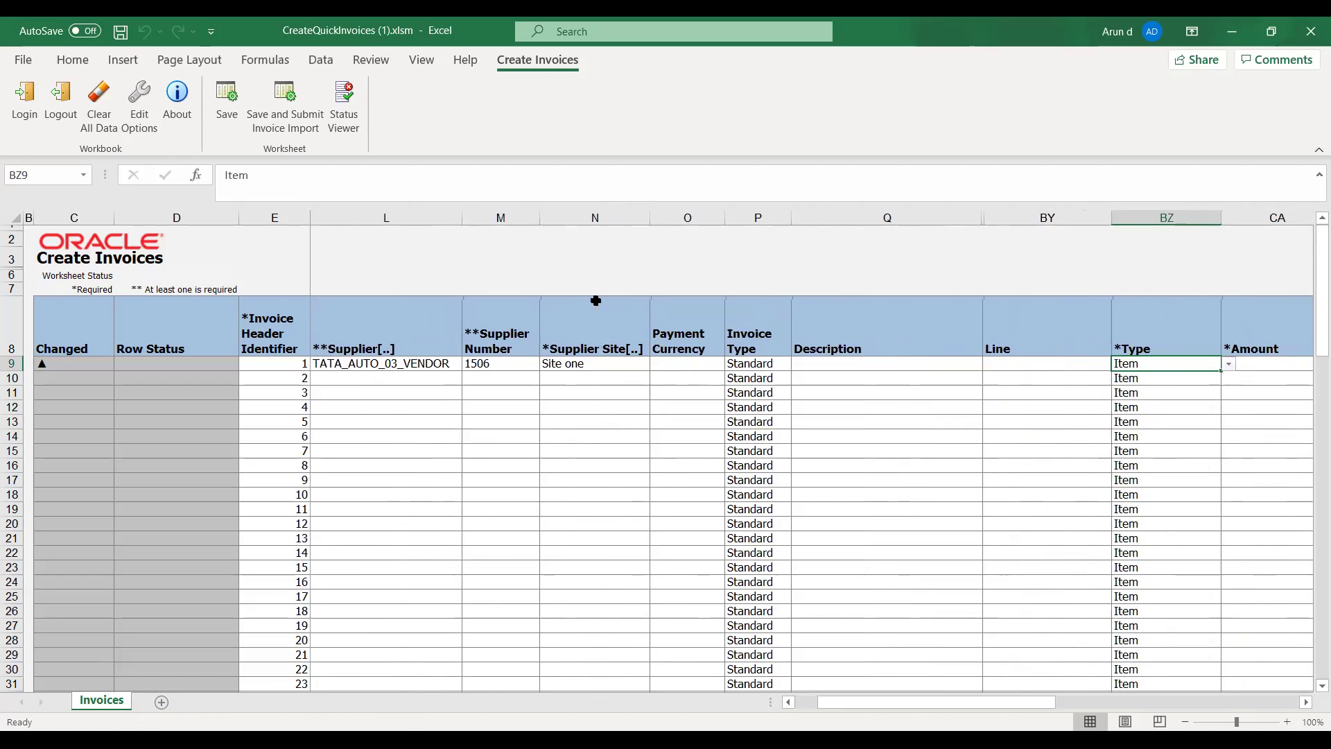
pyautogui.click(702, 369)
pyautogui.click(730, 363)
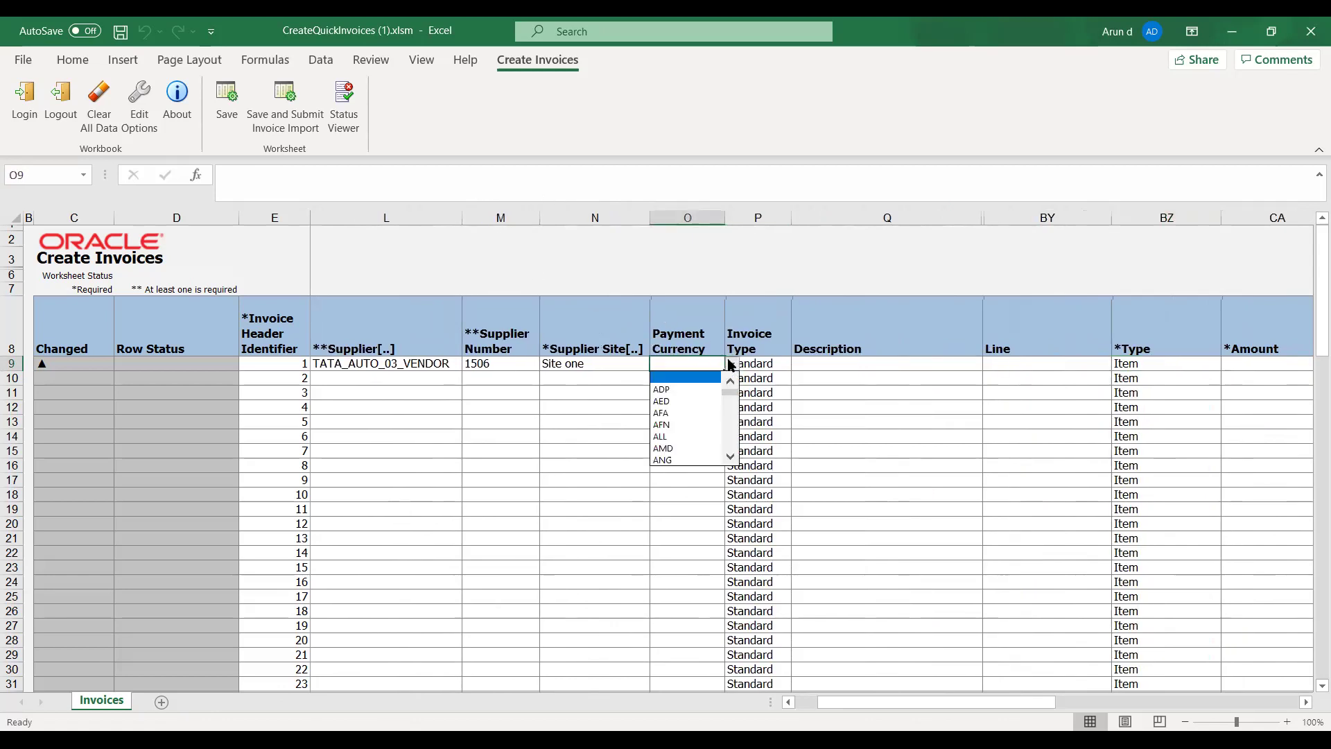
pyautogui.moveTo(733, 394); pyautogui.dragTo(736, 441)
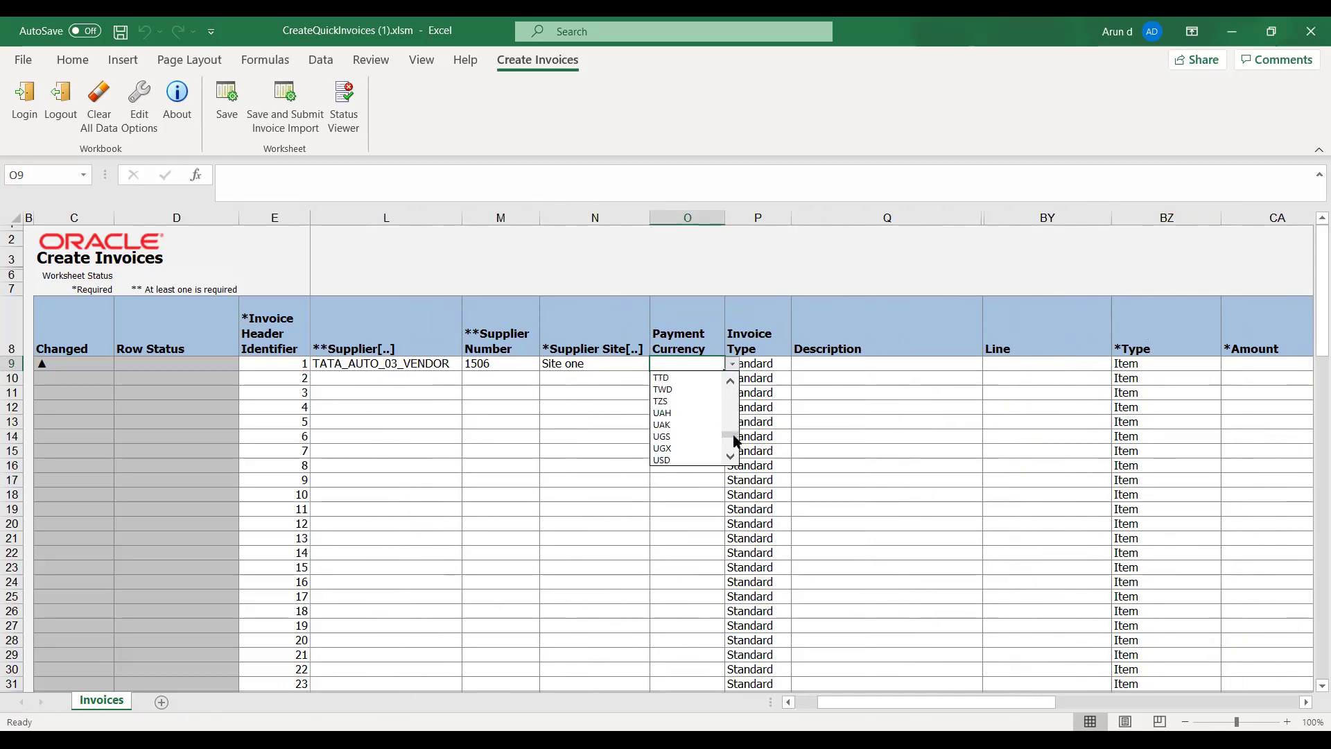
pyautogui.click(686, 460)
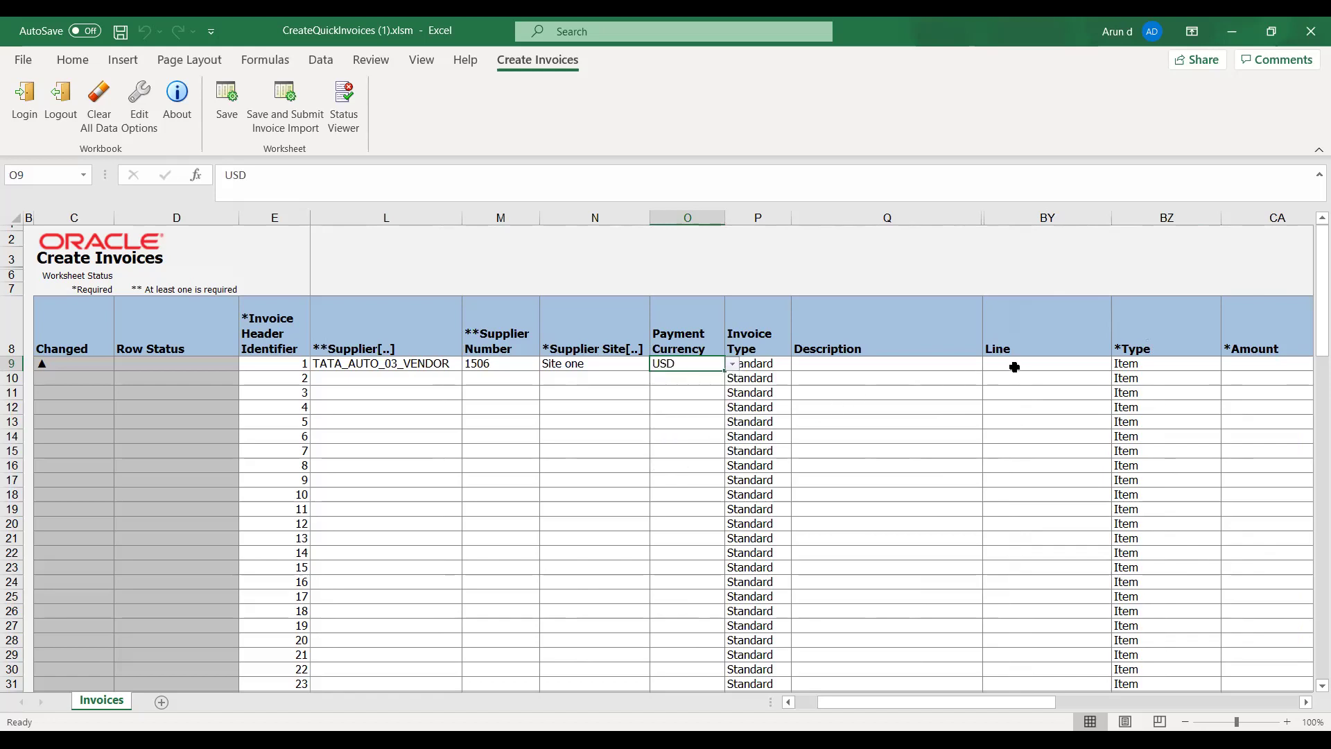
# Enter 1 as the line number of the first invoice row.
pyautogui.click(1013, 368)
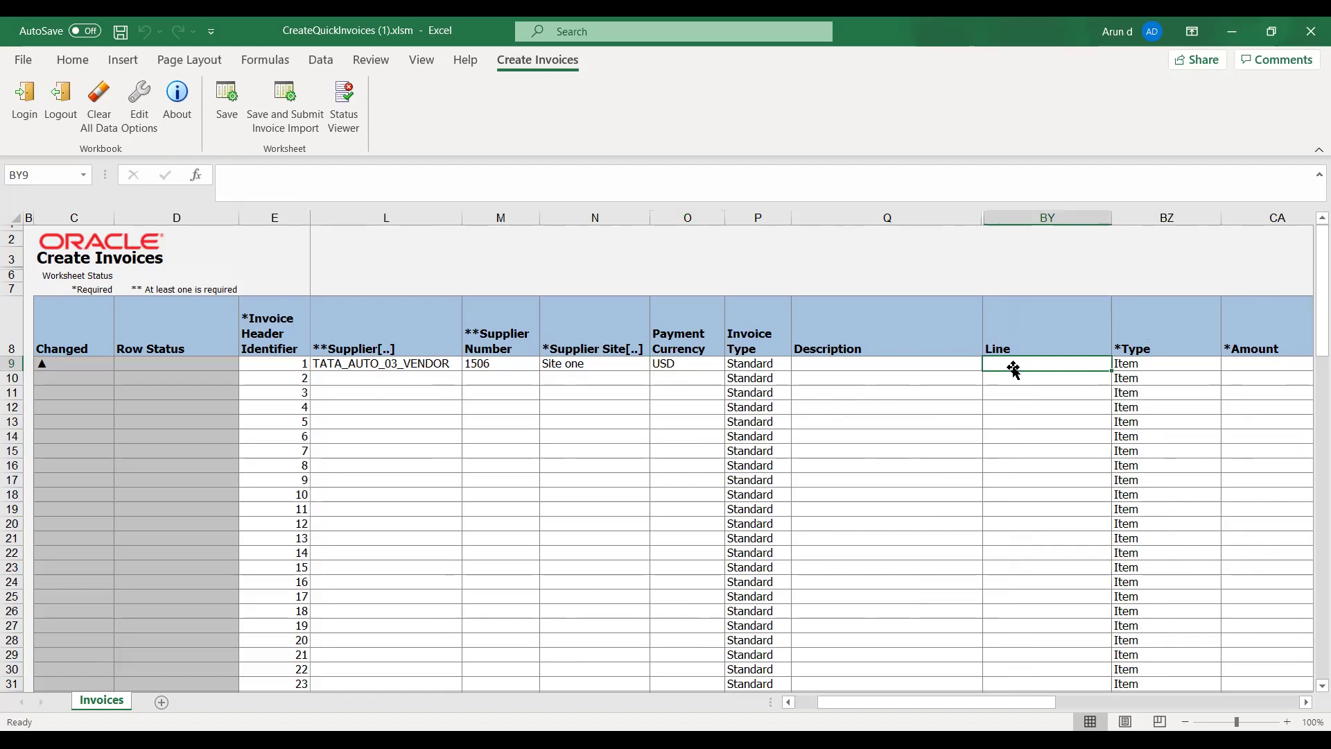
pyautogui.write('1')
pyautogui.press('Tab')
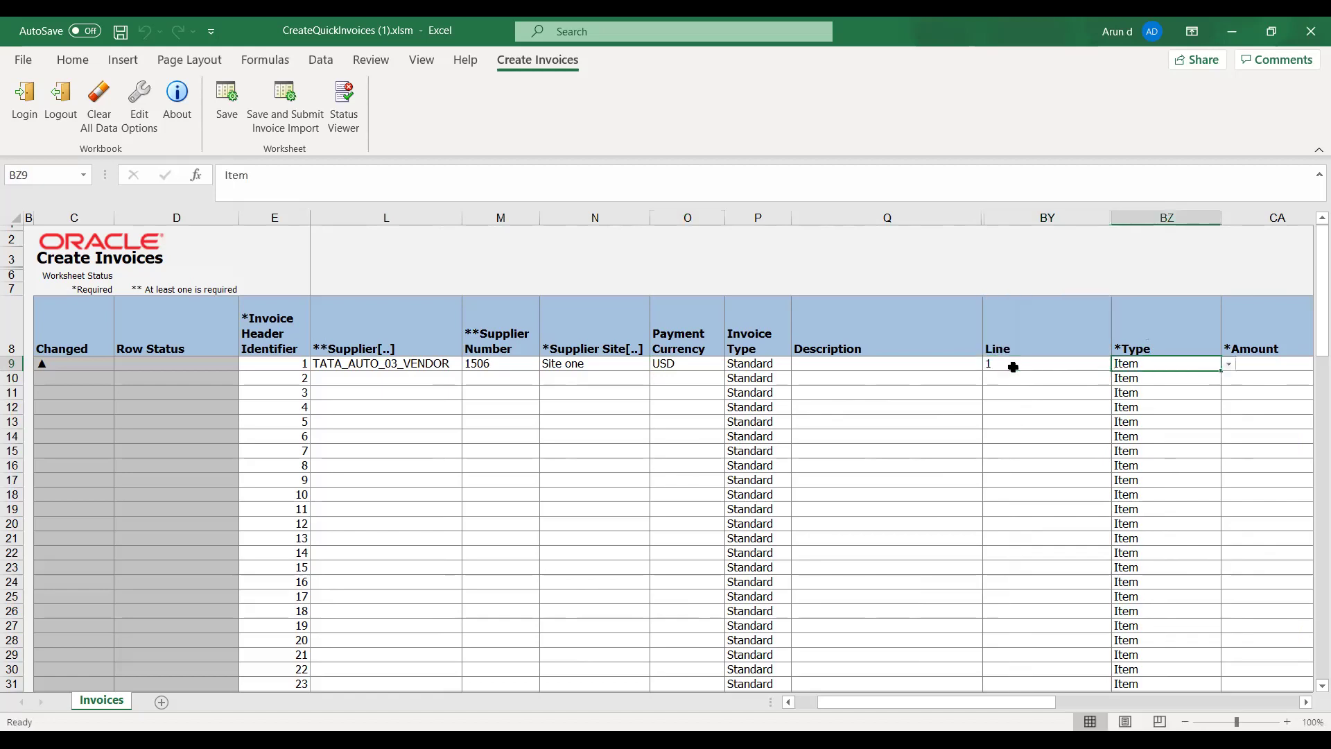
pyautogui.press('Tab')
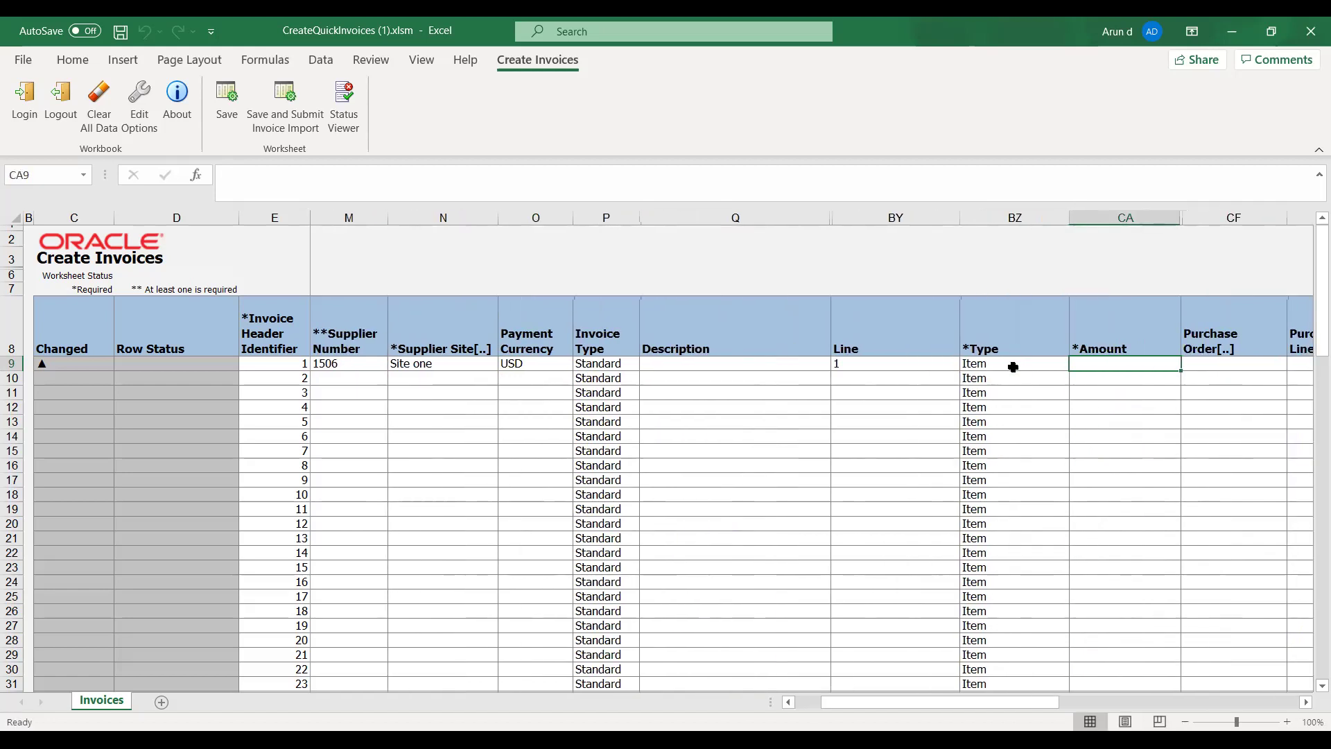
# Review the first row's entries from the line amount back to the invoice number and forward again.
pyautogui.hotkey('shift', 'Tab')
pyautogui.hotkey('shift', 'Tab')
pyautogui.hotkey('shift', 'Tab')
pyautogui.hotkey('shift', 'Tab')
pyautogui.hotkey('shift', 'Tab')
pyautogui.hotkey('shift', 'Tab')
pyautogui.hotkey('shift', 'Tab')
pyautogui.hotkey('shift', 'Tab')
pyautogui.hotkey('shift', 'Tab')
pyautogui.hotkey('shift', 'Tab')
pyautogui.hotkey('shift', 'Tab')
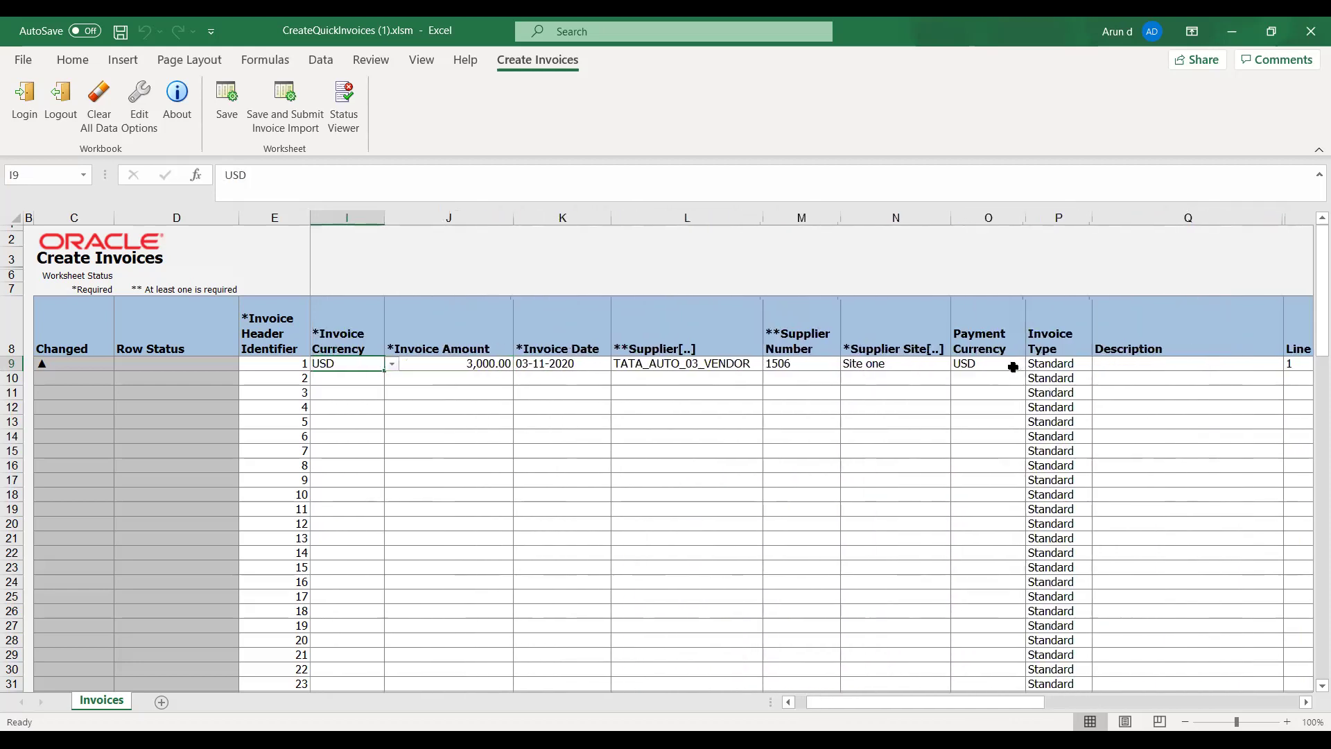
pyautogui.hotkey('shift', 'Tab')
pyautogui.press('Tab')
pyautogui.press('Tab')
pyautogui.press('Tab')
pyautogui.press('Tab')
pyautogui.press('Tab')
pyautogui.press('Tab')
pyautogui.press('Tab')
pyautogui.press('Tab')
pyautogui.press('Tab')
pyautogui.press('Tab')
pyautogui.press('Tab')
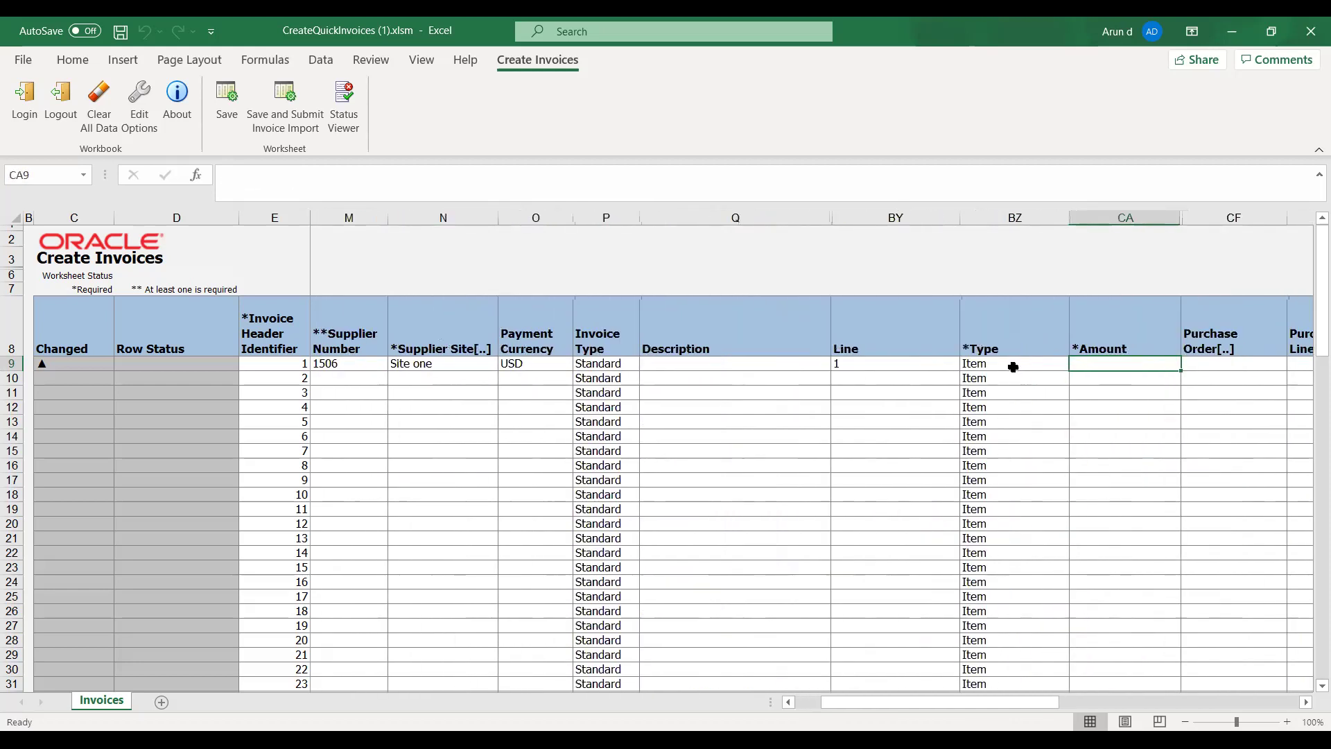
# Set the line amount of the first invoice row to 3000.
pyautogui.write('3000')
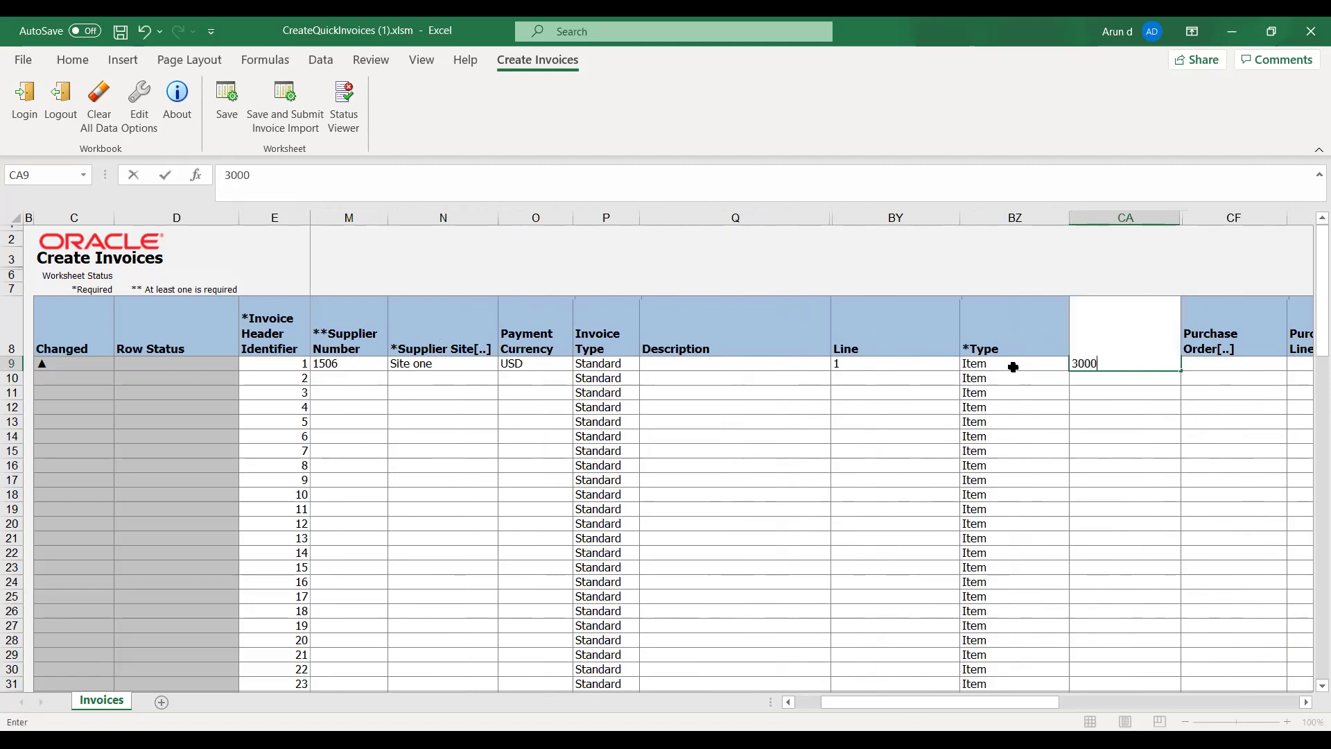
pyautogui.press('Tab')
pyautogui.press('Tab')
pyautogui.press('Tab')
pyautogui.press('Tab')
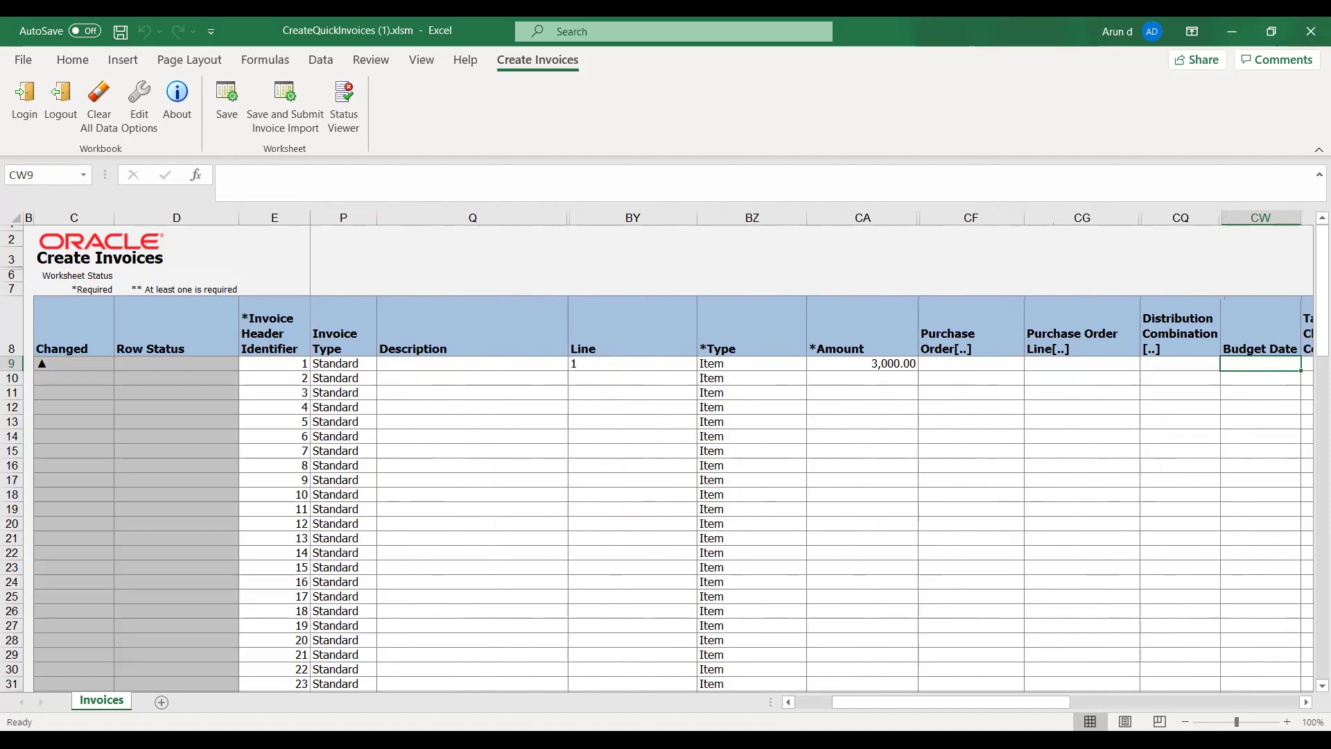
# Enter 03.10.4130.03 as the distribution combination of the first invoice row.
pyautogui.press('Right')
pyautogui.press('Right')
pyautogui.press('Right')
pyautogui.press('Right')
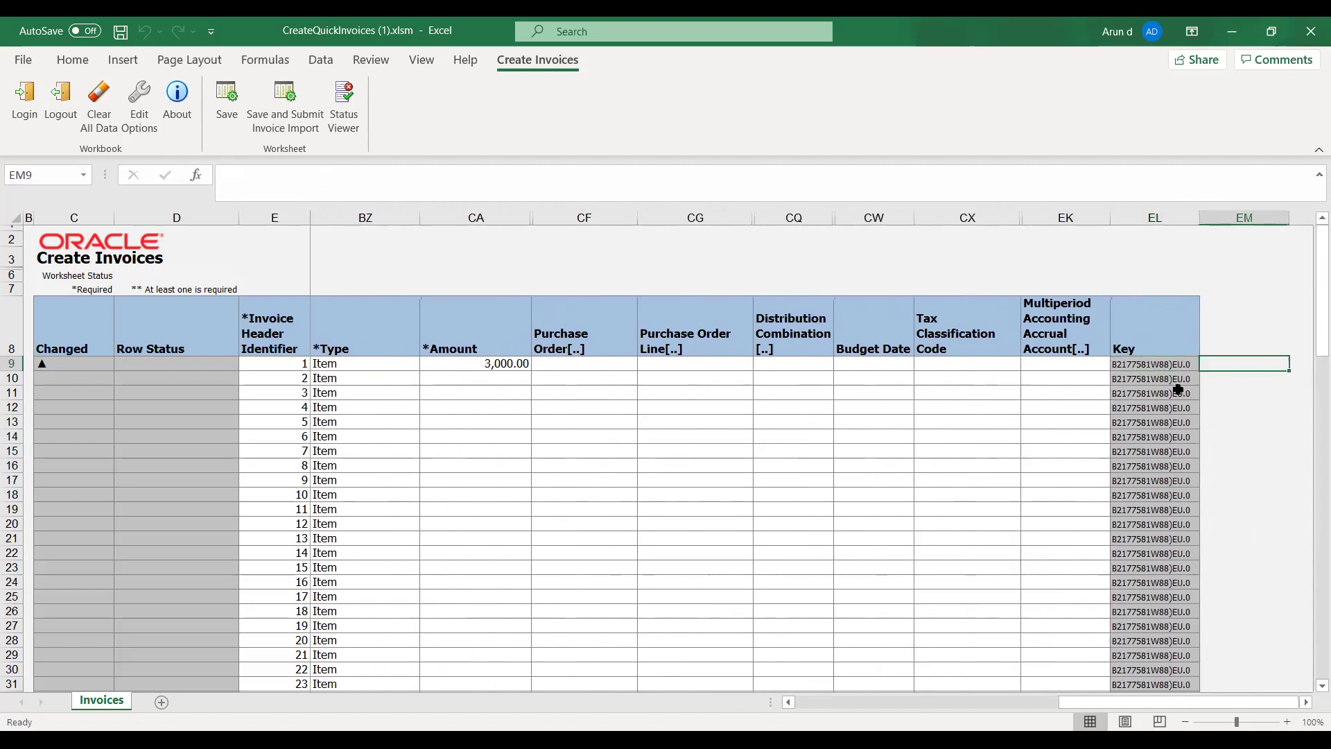
pyautogui.press('Left')
pyautogui.press('Left')
pyautogui.press('Left')
pyautogui.press('Left')
pyautogui.press('Left')
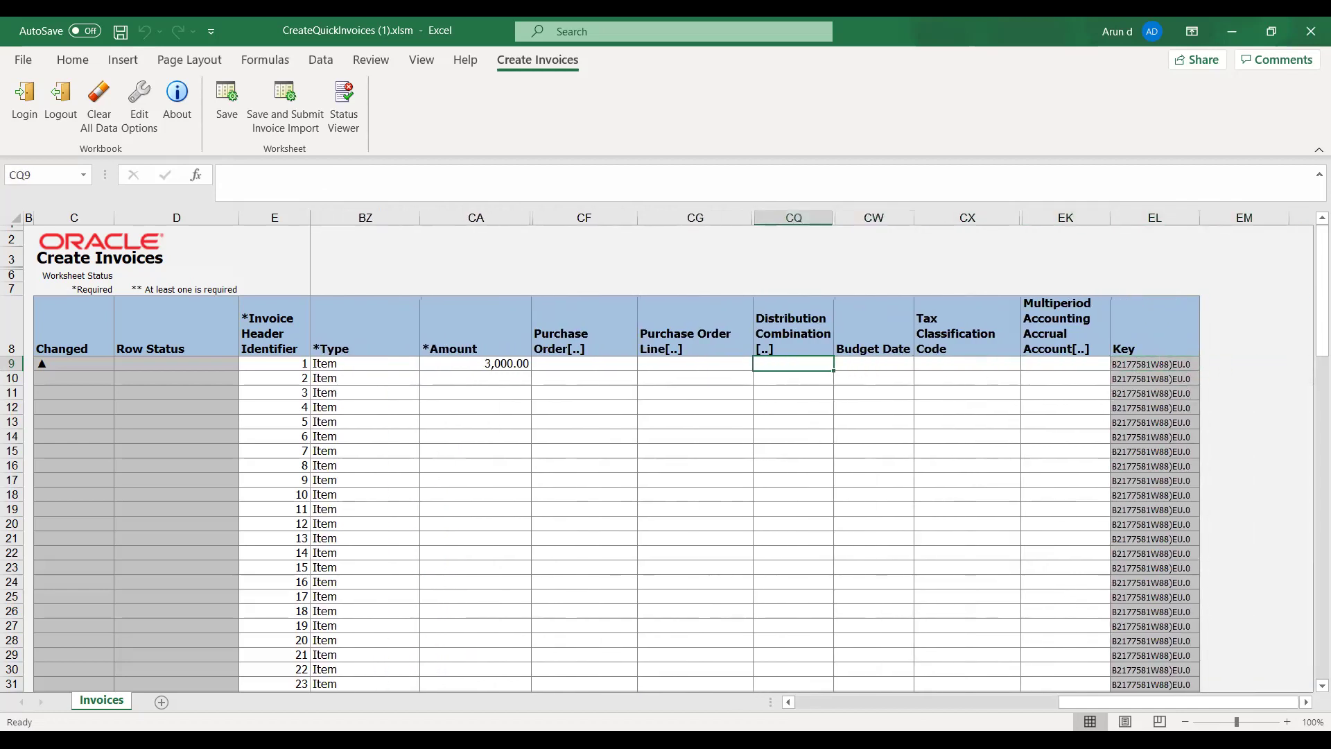
pyautogui.doubleClick(793, 363)
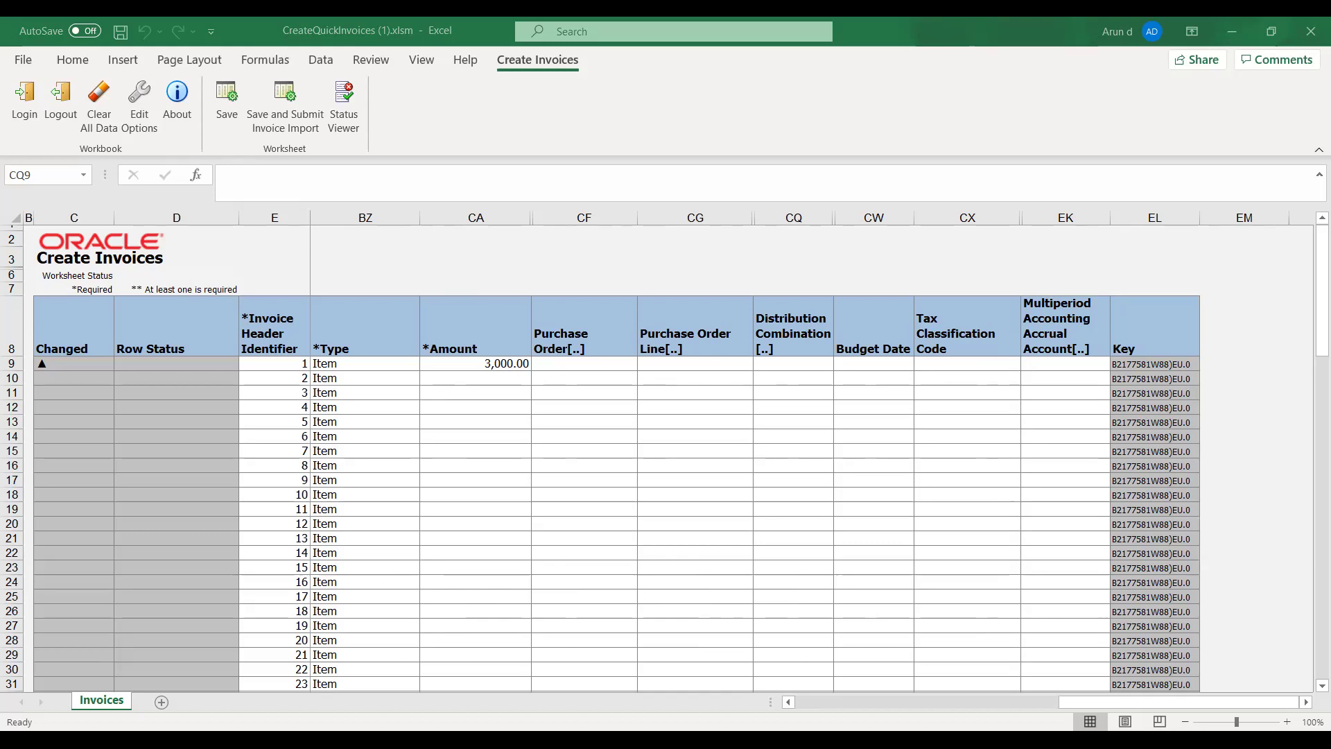
pyautogui.click(661, 185)
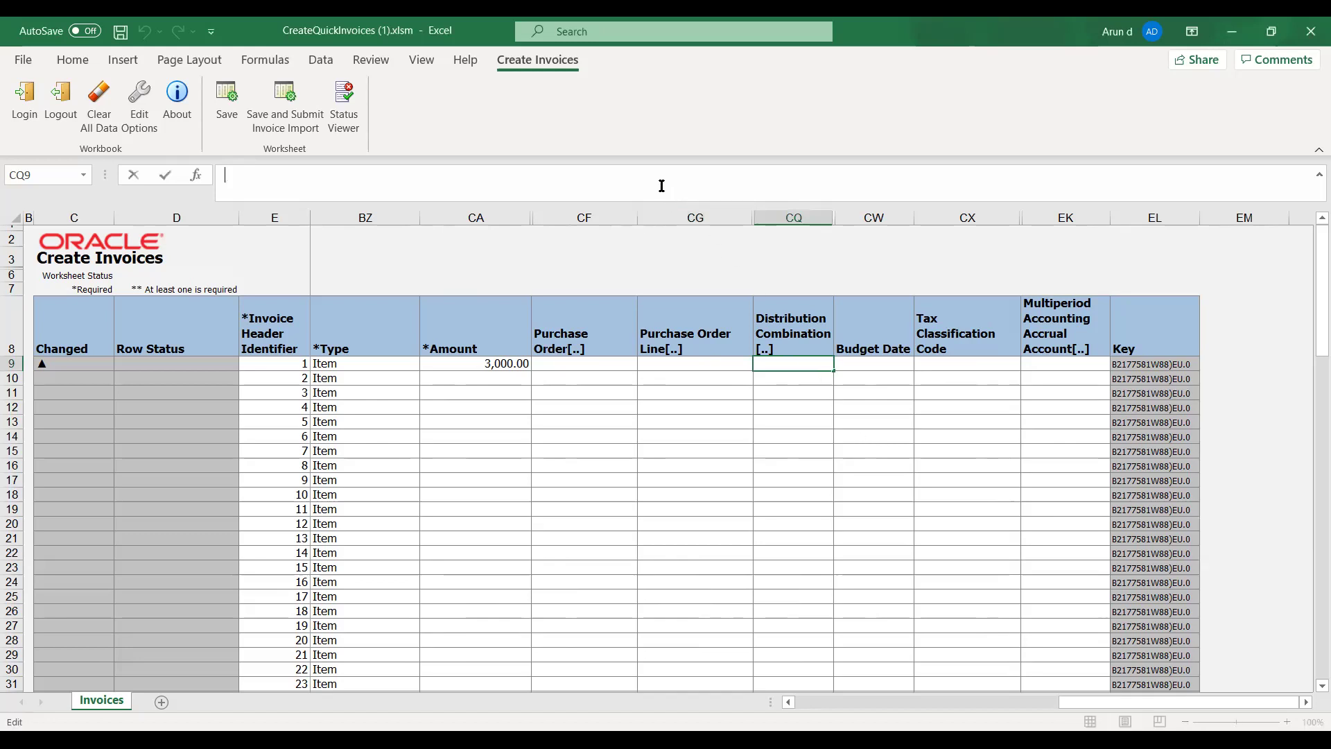
pyautogui.write('03.10.4130.03')
pyautogui.press('Tab')
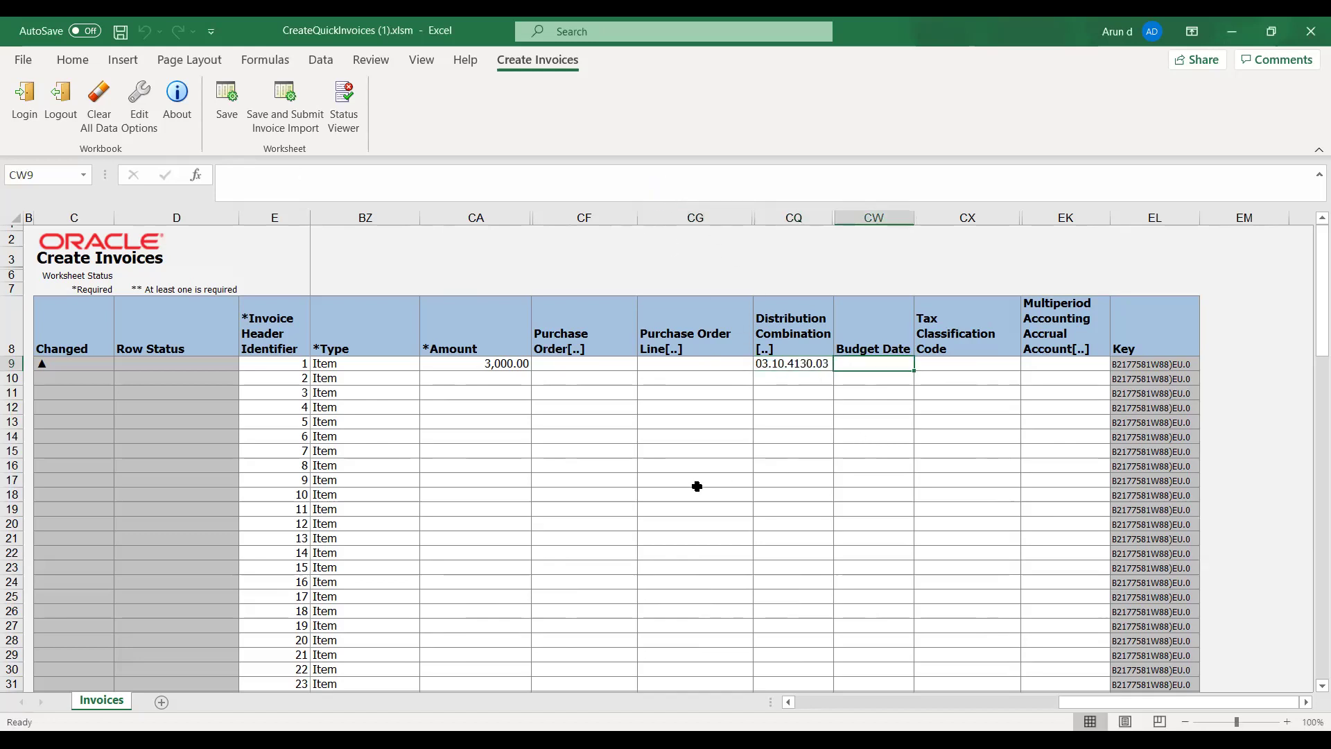
# Save and submit the invoice import for the entered row, and dismiss the Import Payables Invoices dialog without setting its parameters.
pyautogui.click(285, 115)
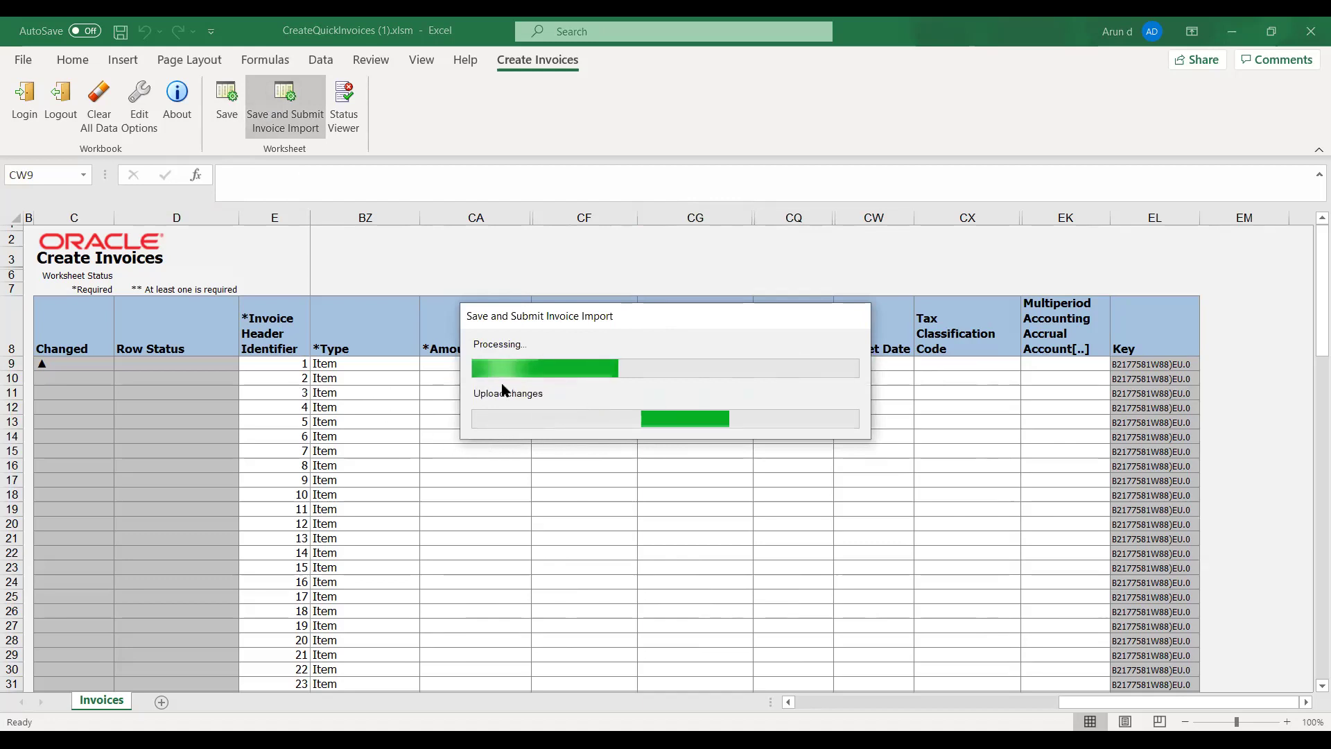
pyautogui.click(676, 402)
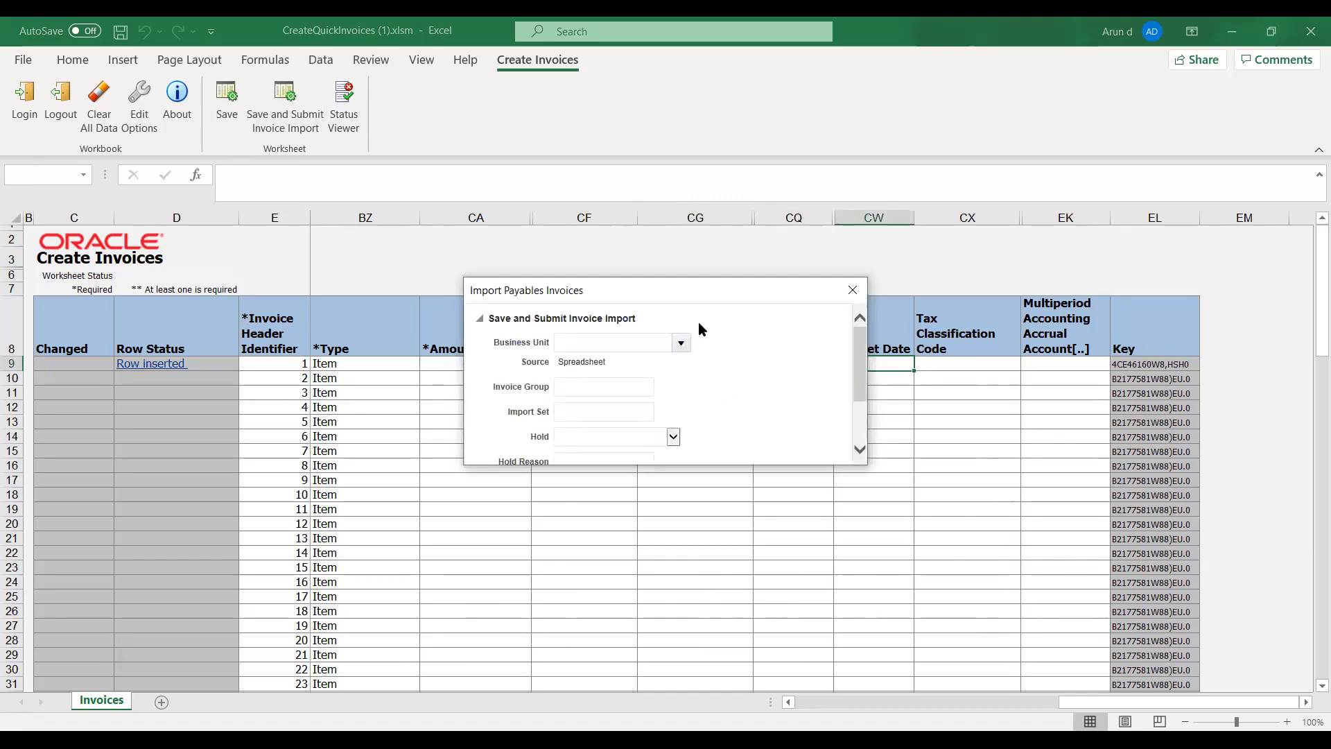
pyautogui.click(852, 290)
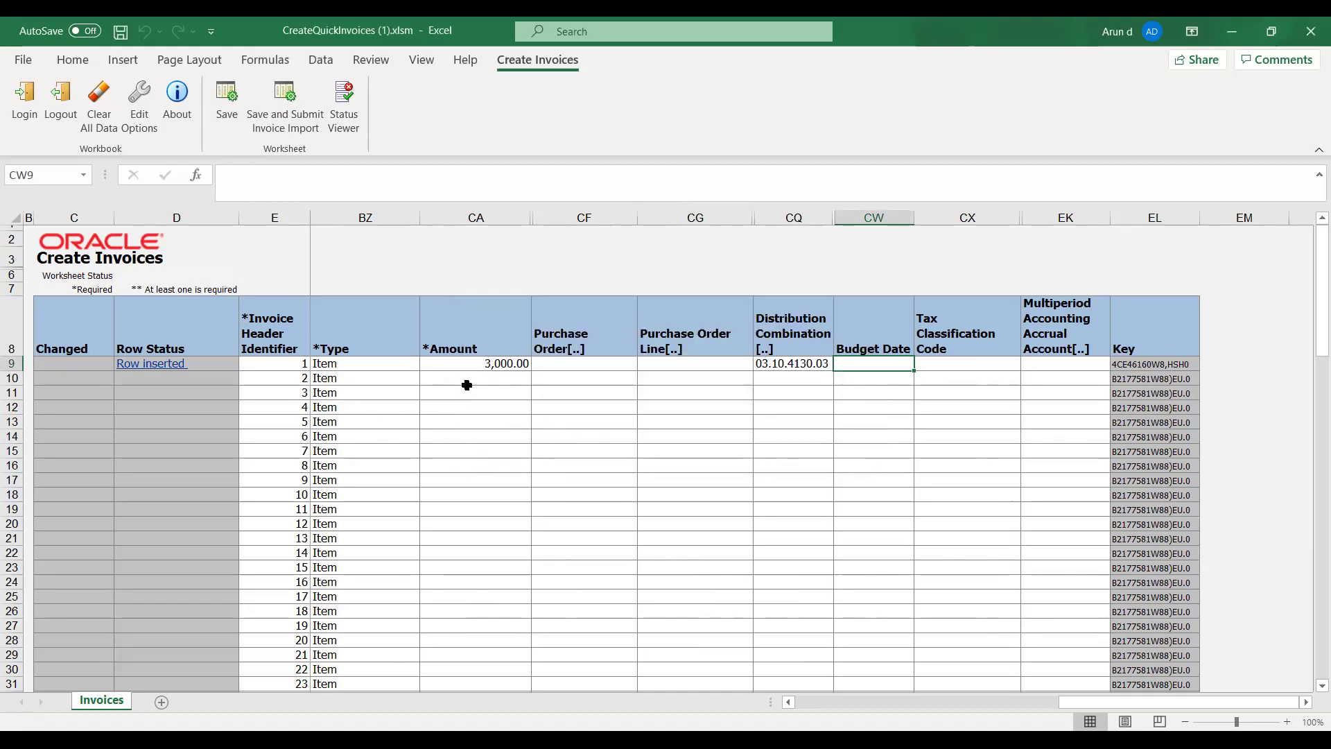
# Close the invoice workbook and cancel editing of invoice SI-PP-901 in the browser to return to the Invoices work area.
pyautogui.click(1310, 31)
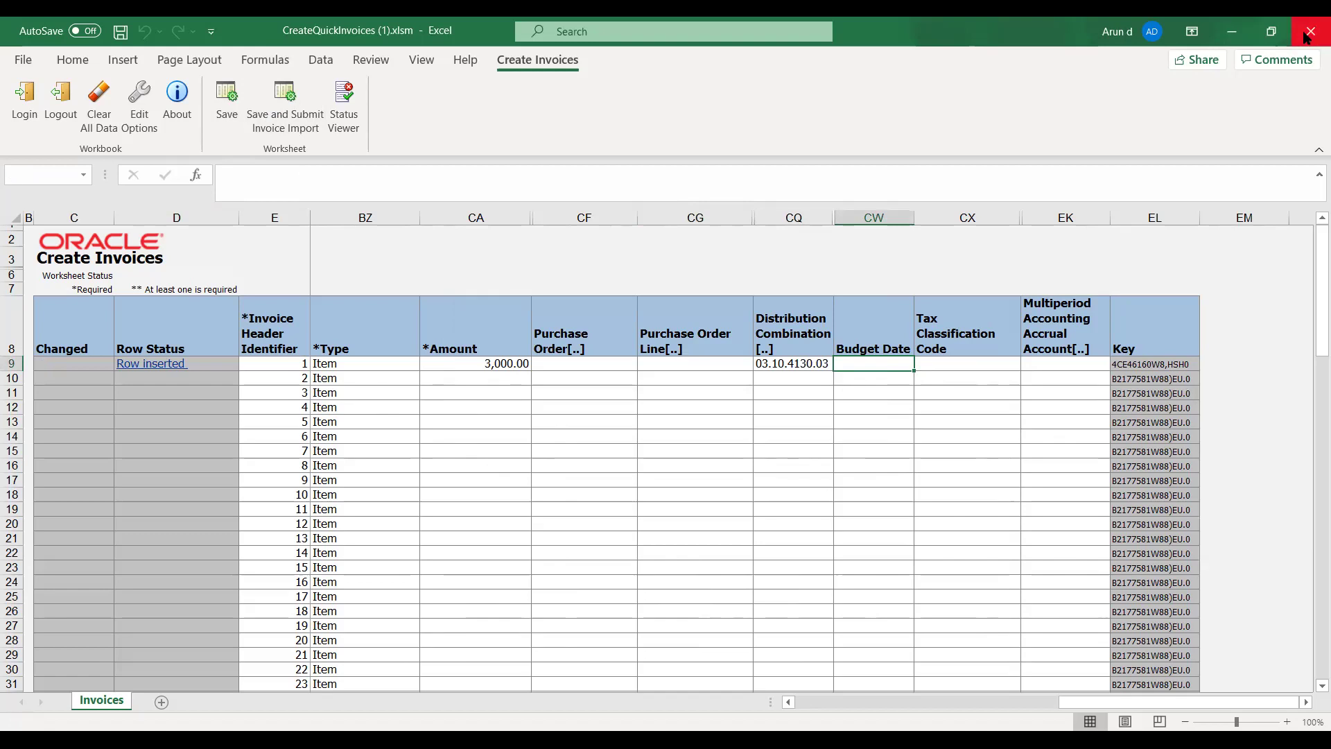
pyautogui.click(679, 422)
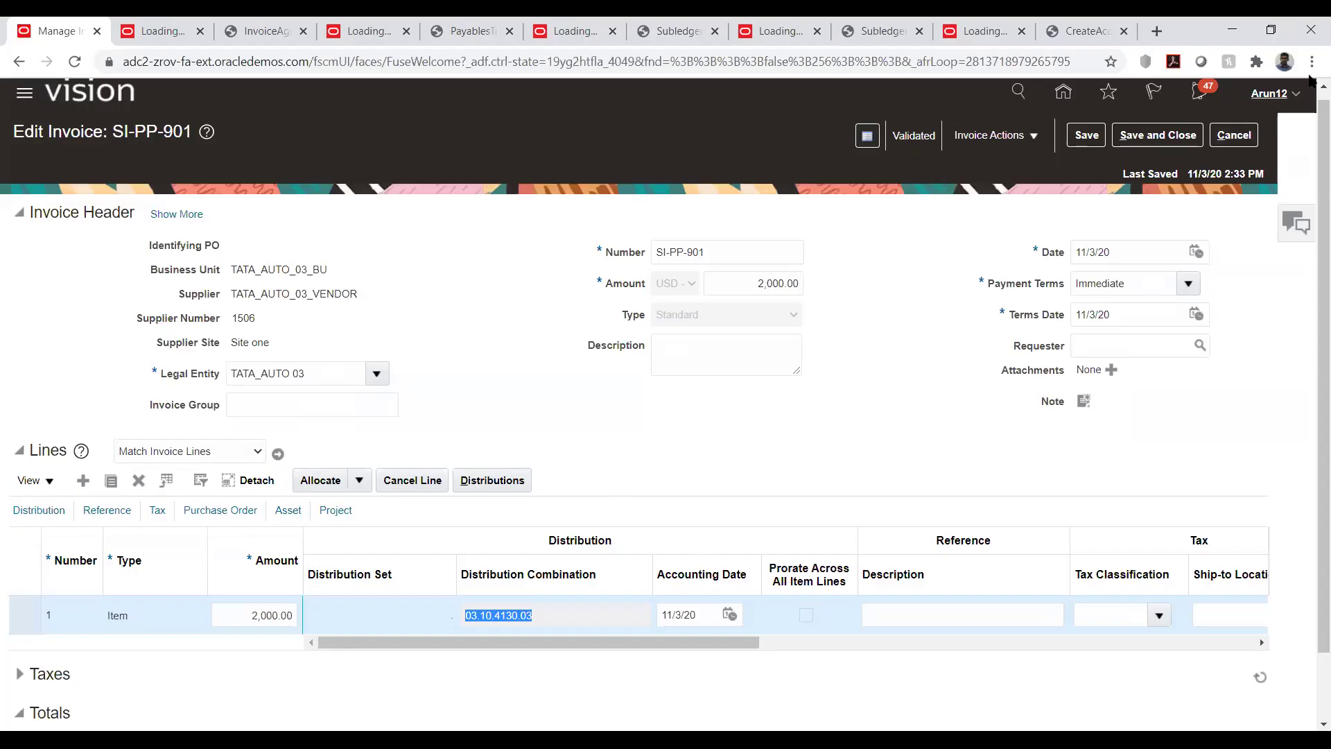
pyautogui.click(1235, 136)
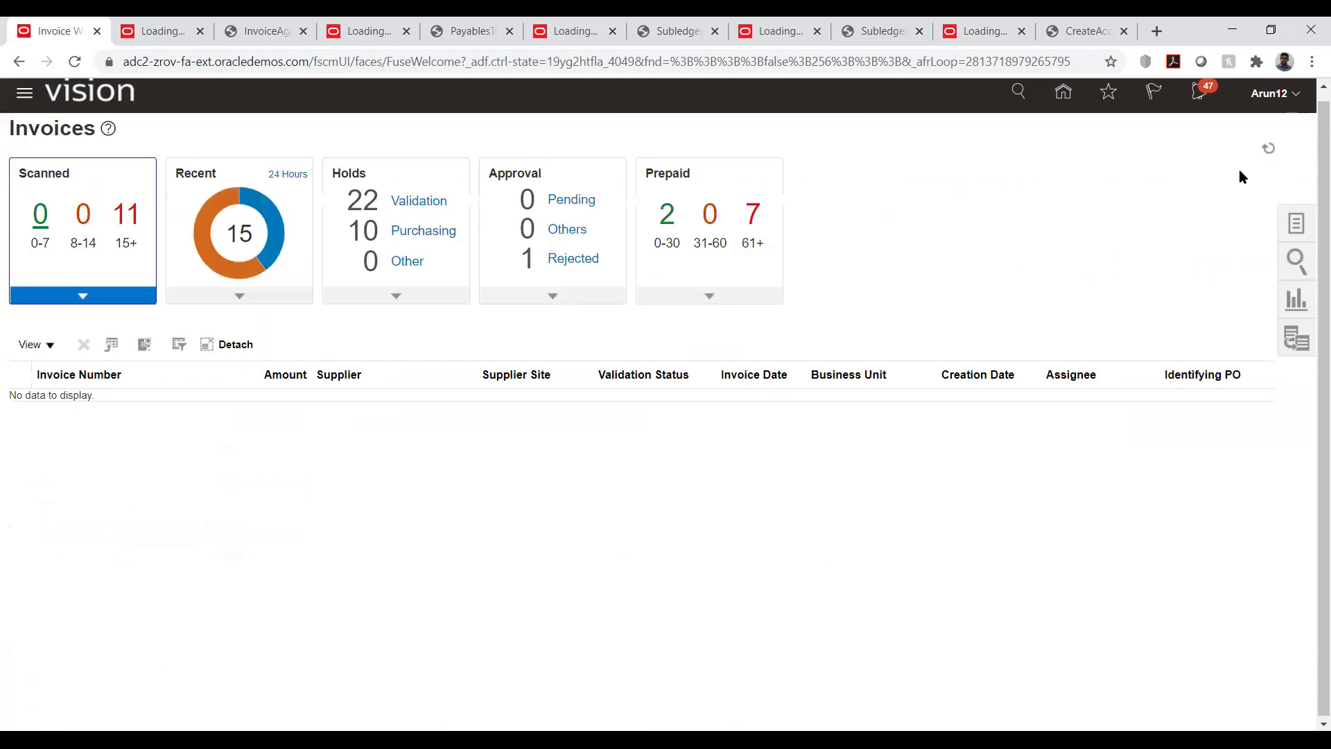
# Download a fresh spreadsheet with the Create Invoice from Spreadsheet task and open CreateQuickInvoices (2).xlsm.
pyautogui.click(1295, 234)
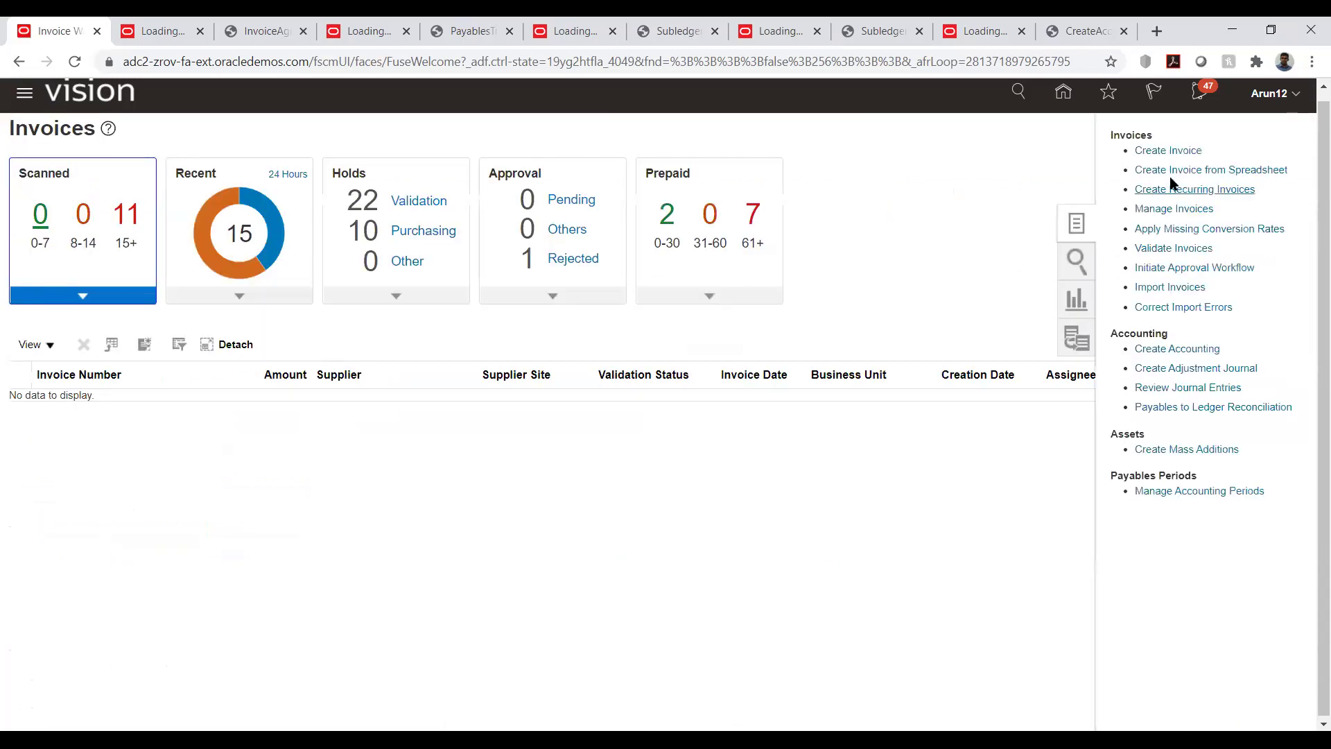
pyautogui.click(1181, 171)
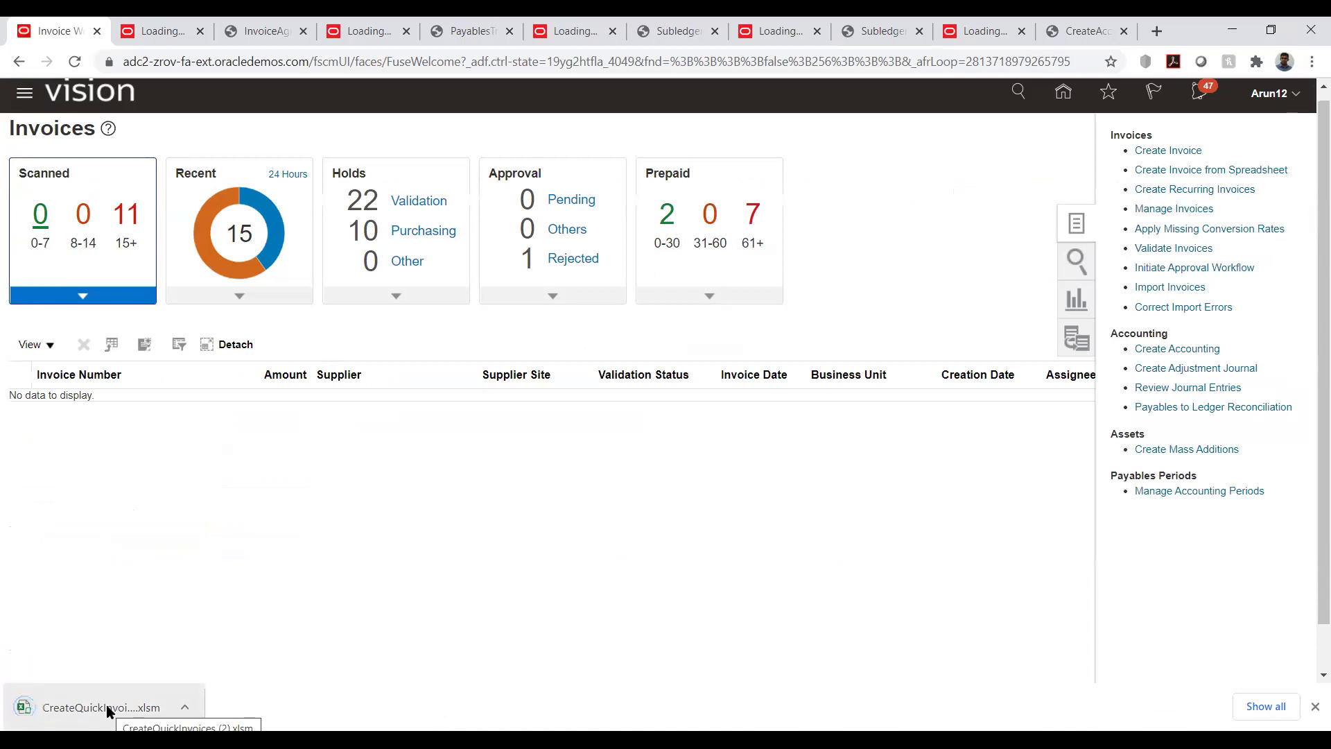
pyautogui.click(108, 707)
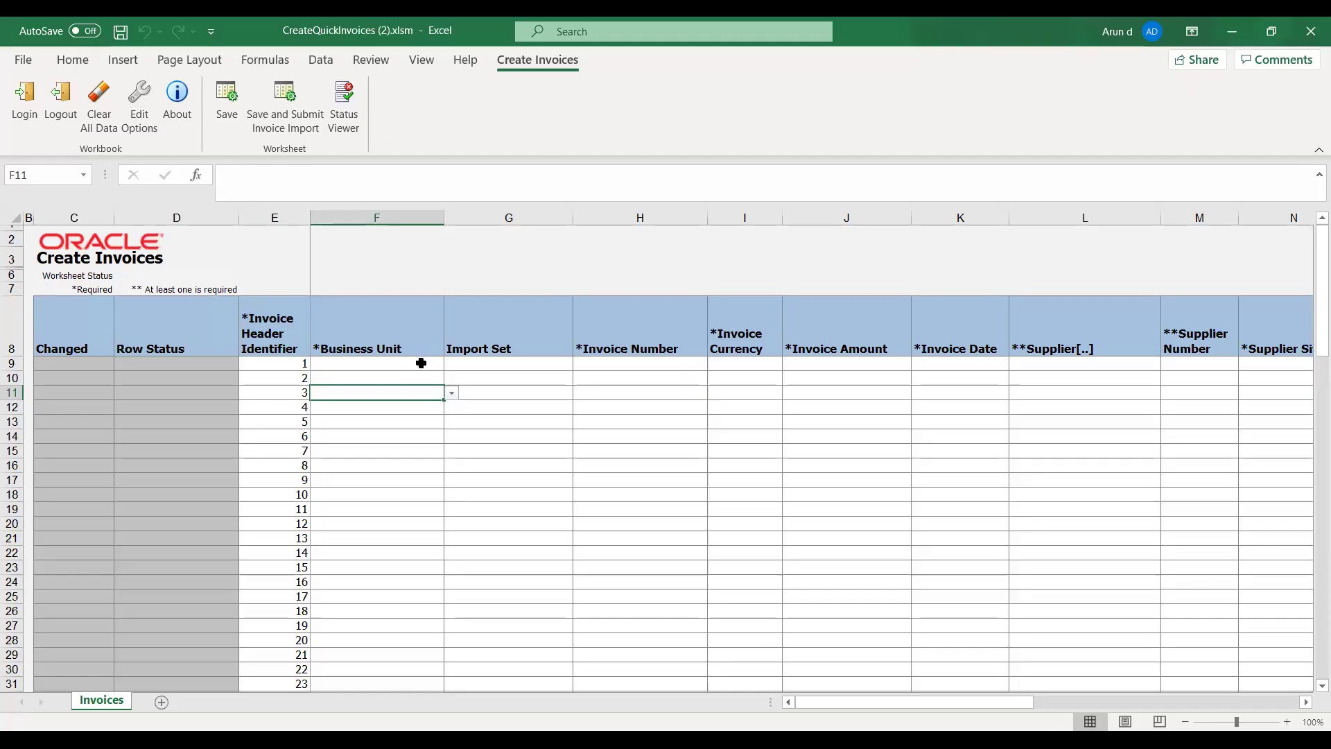
# Set the first row's business unit to TATA_AUTO_03_BU and its invoice number to SI-9012.
pyautogui.click(416, 363)
pyautogui.click(452, 364)
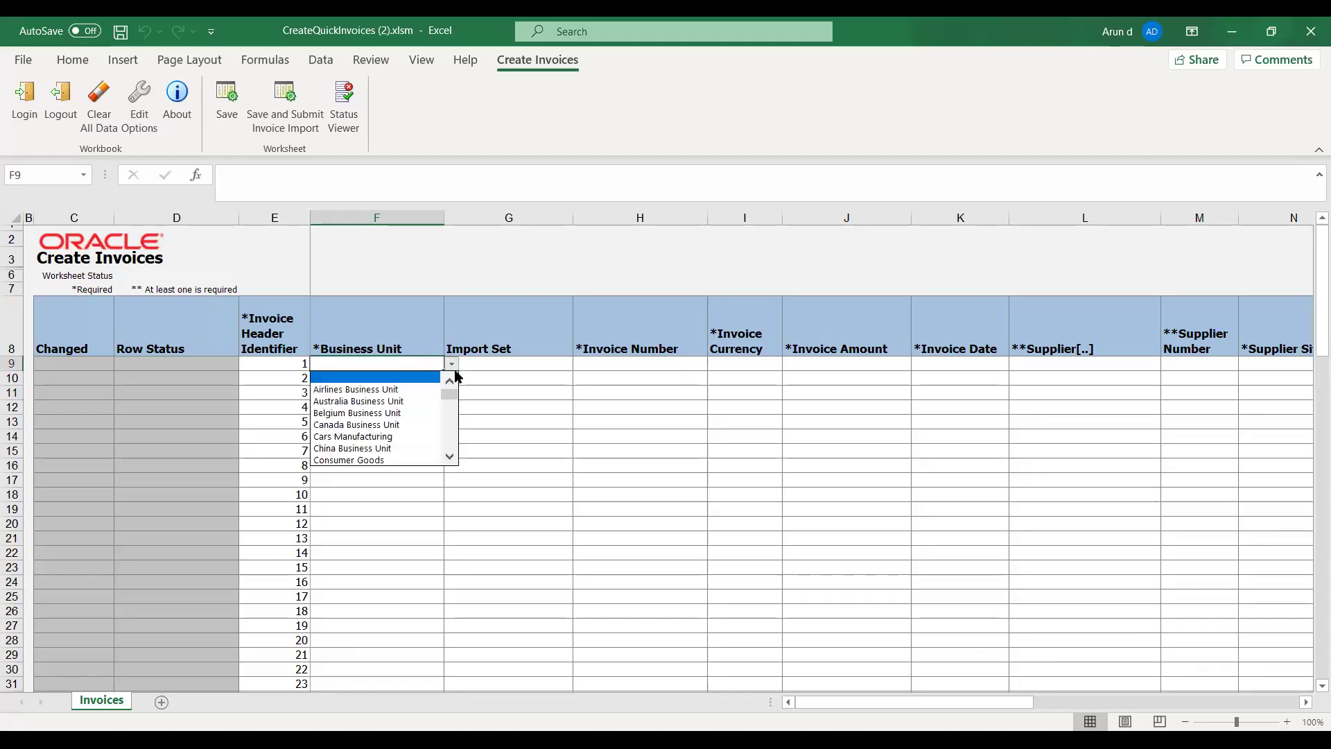
pyautogui.moveTo(448, 395); pyautogui.dragTo(449, 439)
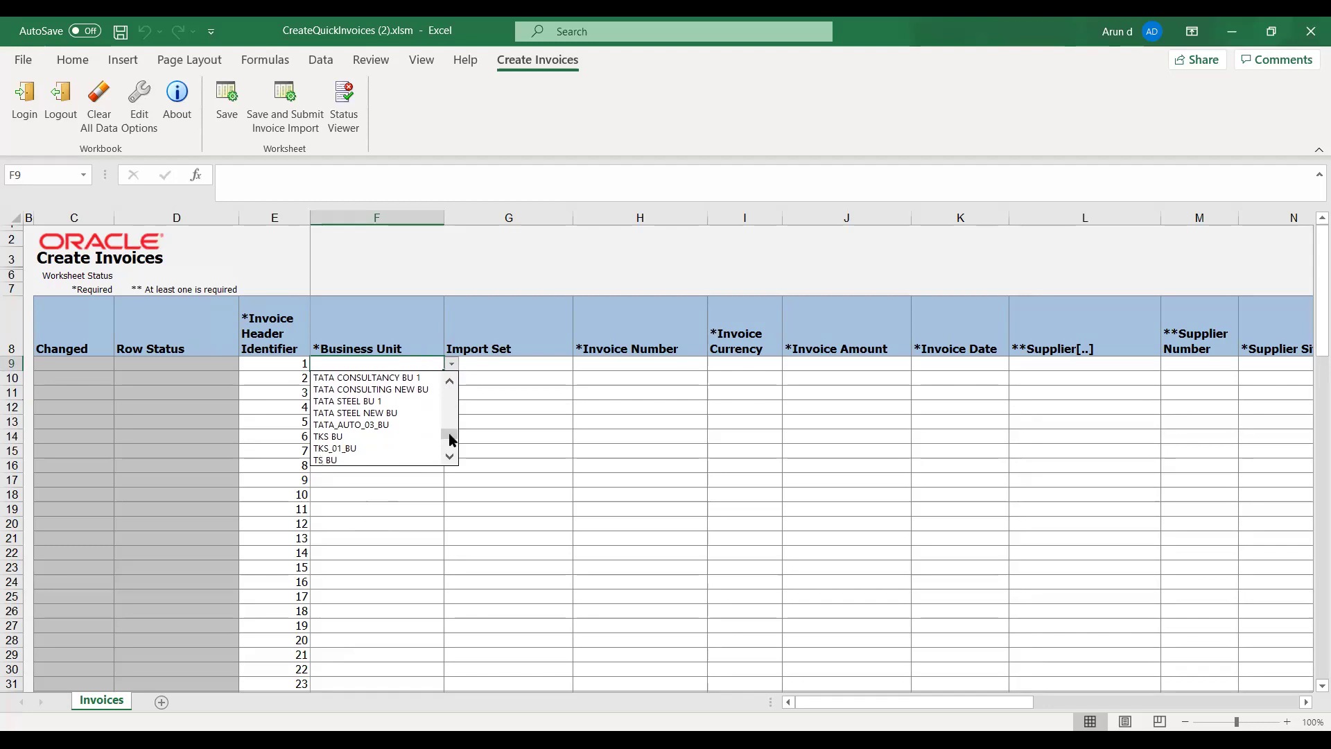
pyautogui.click(403, 427)
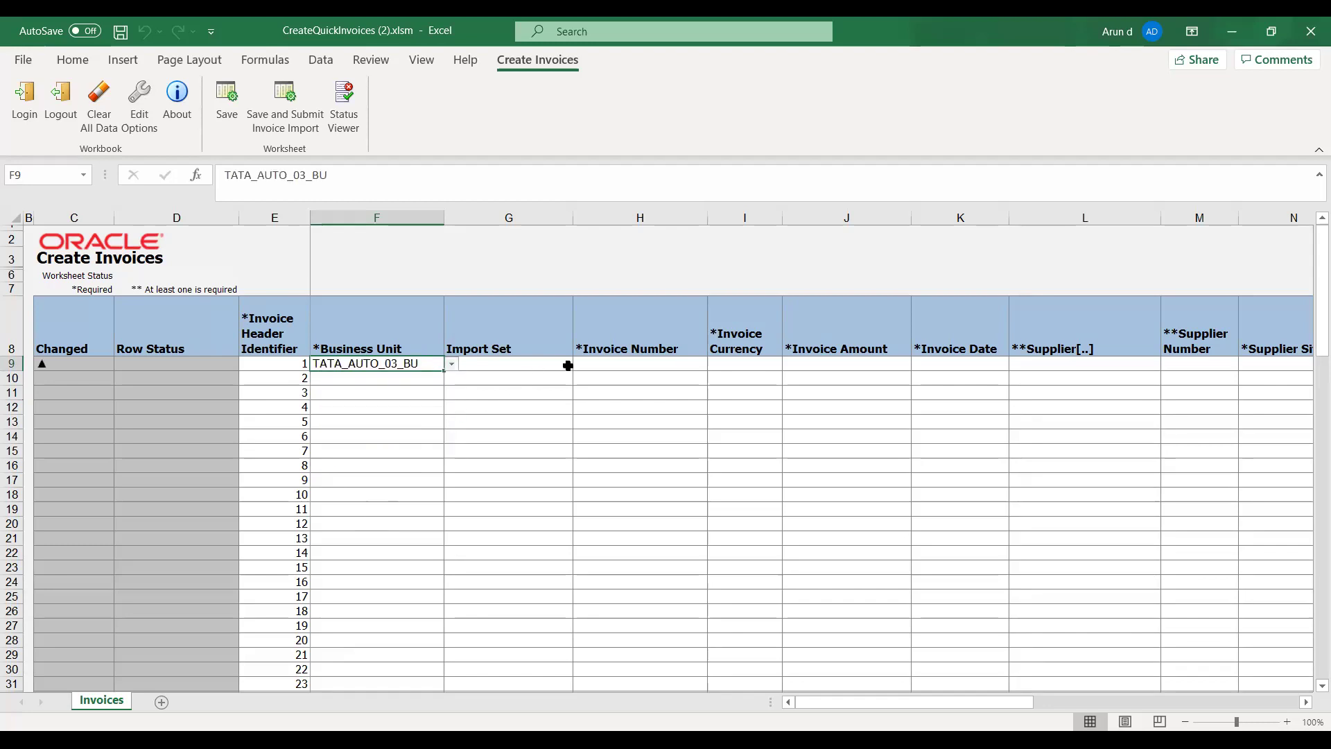
pyautogui.click(616, 363)
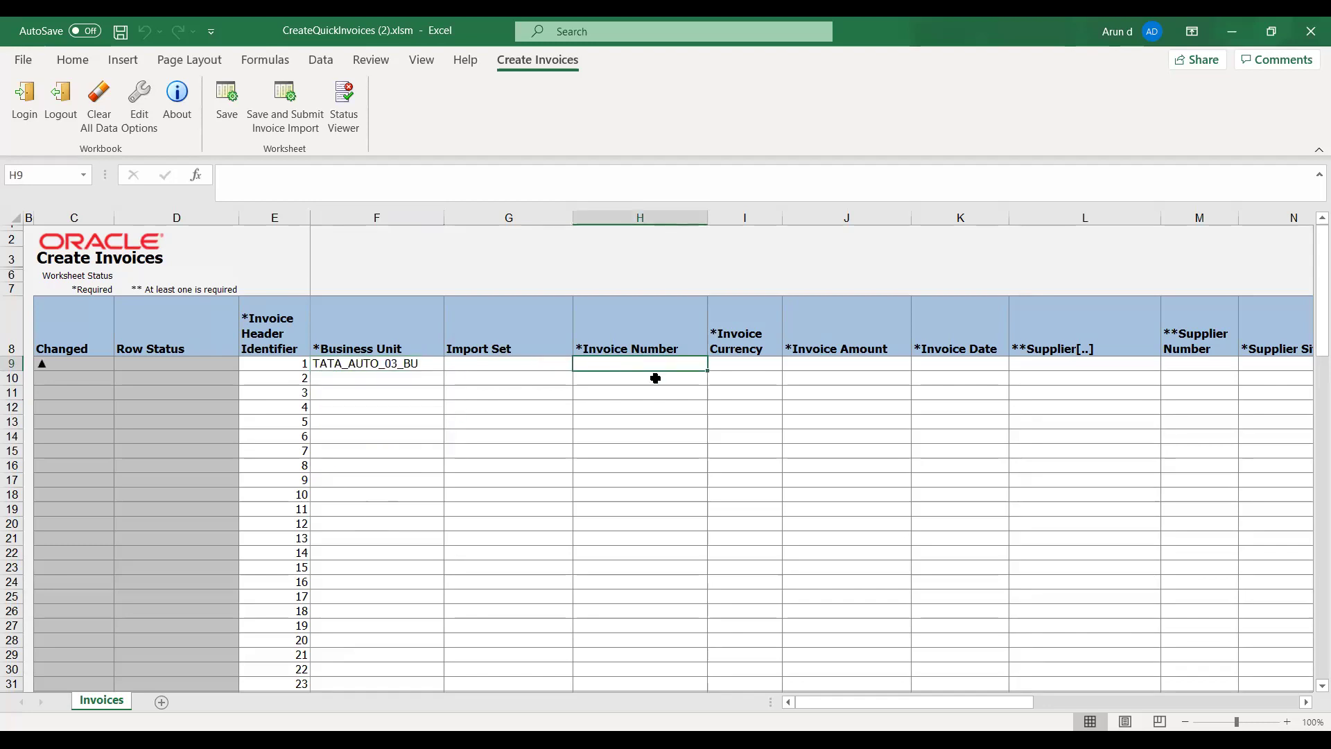
pyautogui.write('SI-9012')
pyautogui.press('Tab')
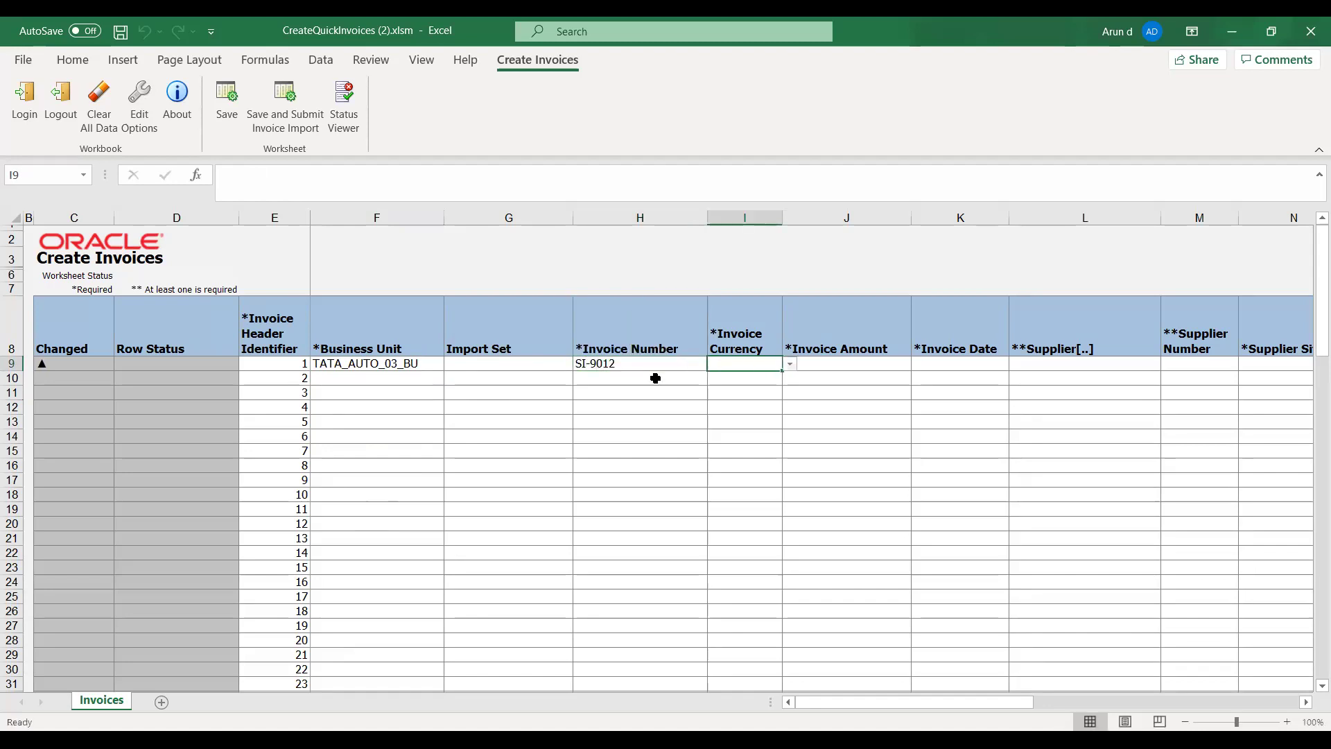
# Set the first invoice row's currency to USD.
pyautogui.click(789, 363)
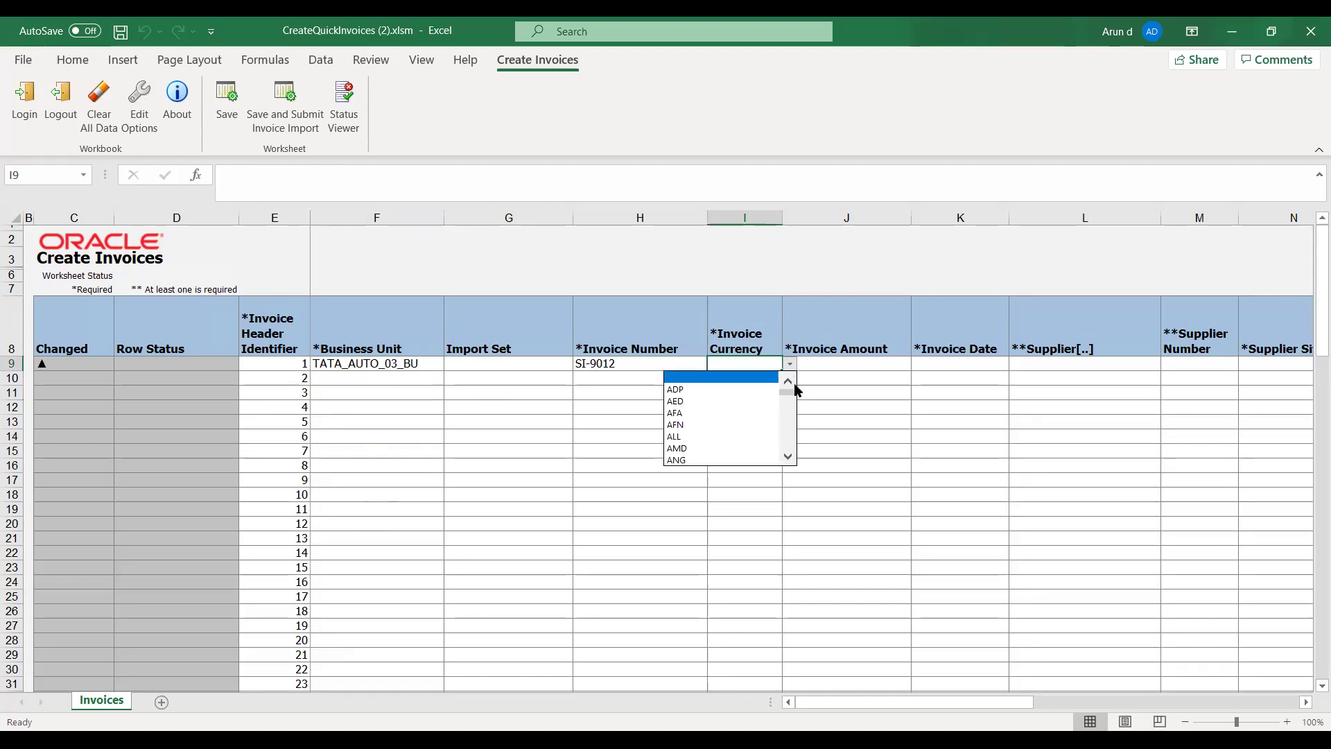
pyautogui.moveTo(796, 397); pyautogui.dragTo(791, 438)
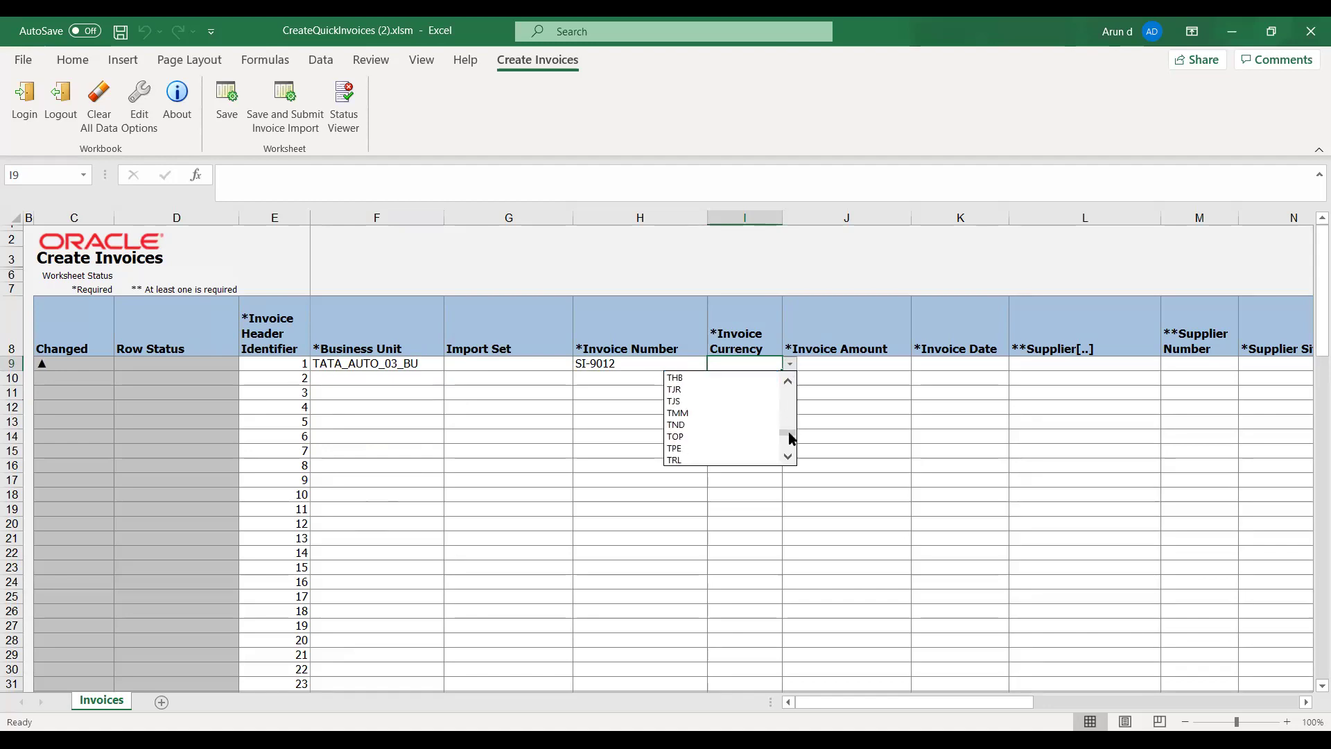
pyautogui.click(787, 381)
pyautogui.click(788, 382)
pyautogui.click(787, 381)
pyautogui.click(787, 382)
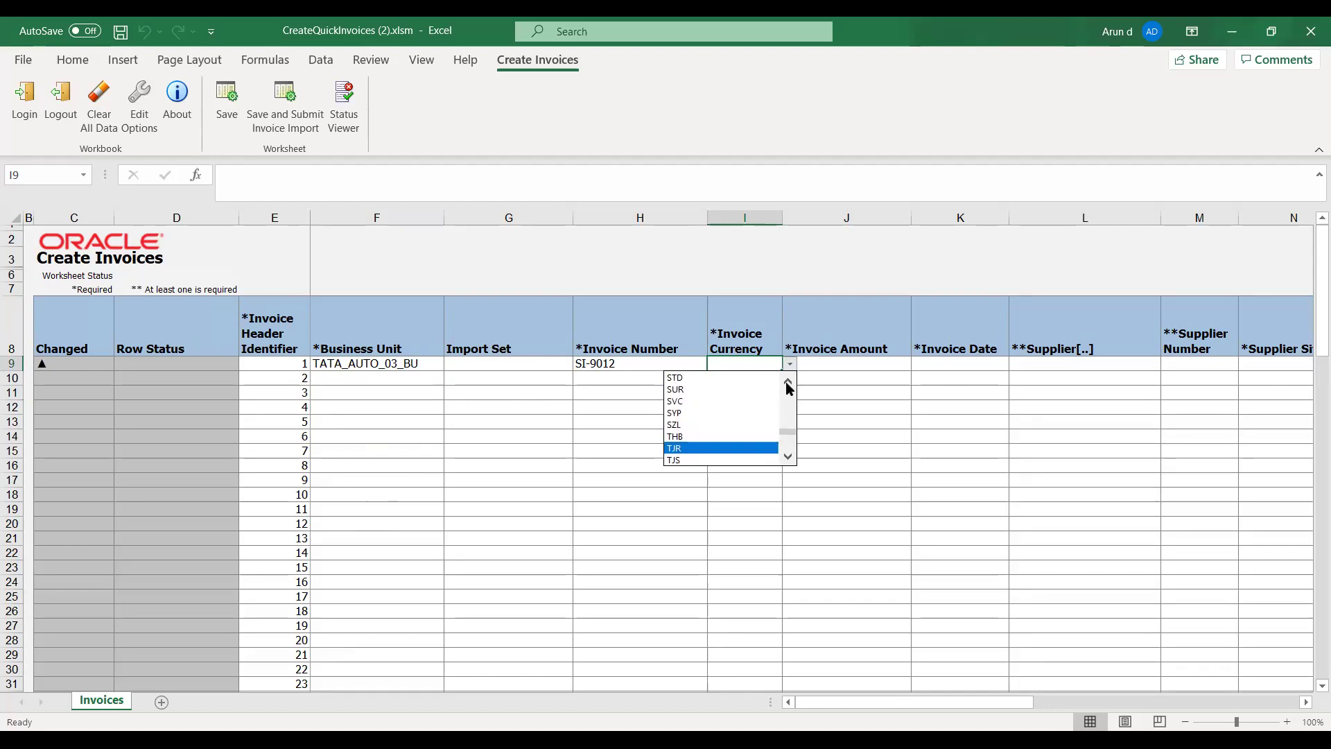
pyautogui.click(784, 454)
pyautogui.click(784, 455)
pyautogui.click(784, 455)
pyautogui.click(784, 455)
pyautogui.click(783, 455)
pyautogui.click(784, 455)
pyautogui.click(784, 454)
pyautogui.click(784, 455)
pyautogui.click(786, 456)
pyautogui.click(786, 456)
pyautogui.click(786, 456)
pyautogui.click(786, 457)
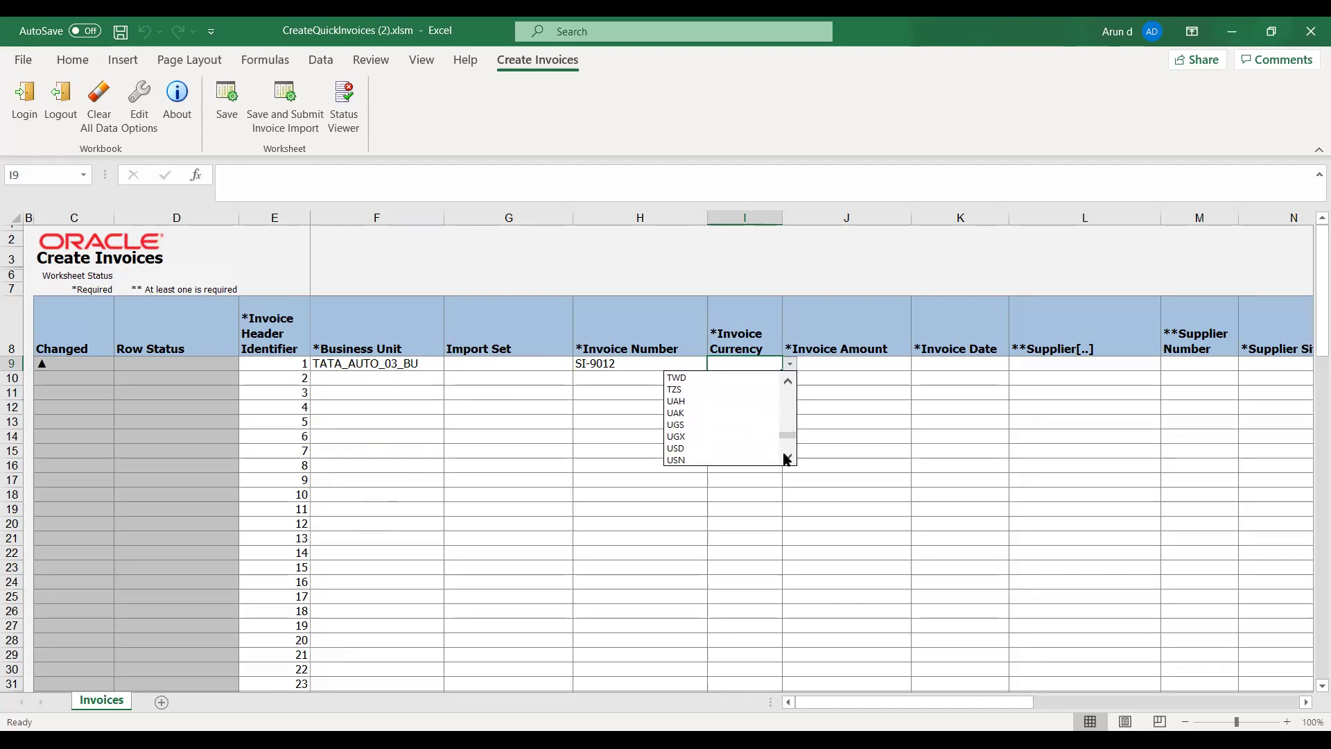
pyautogui.click(690, 449)
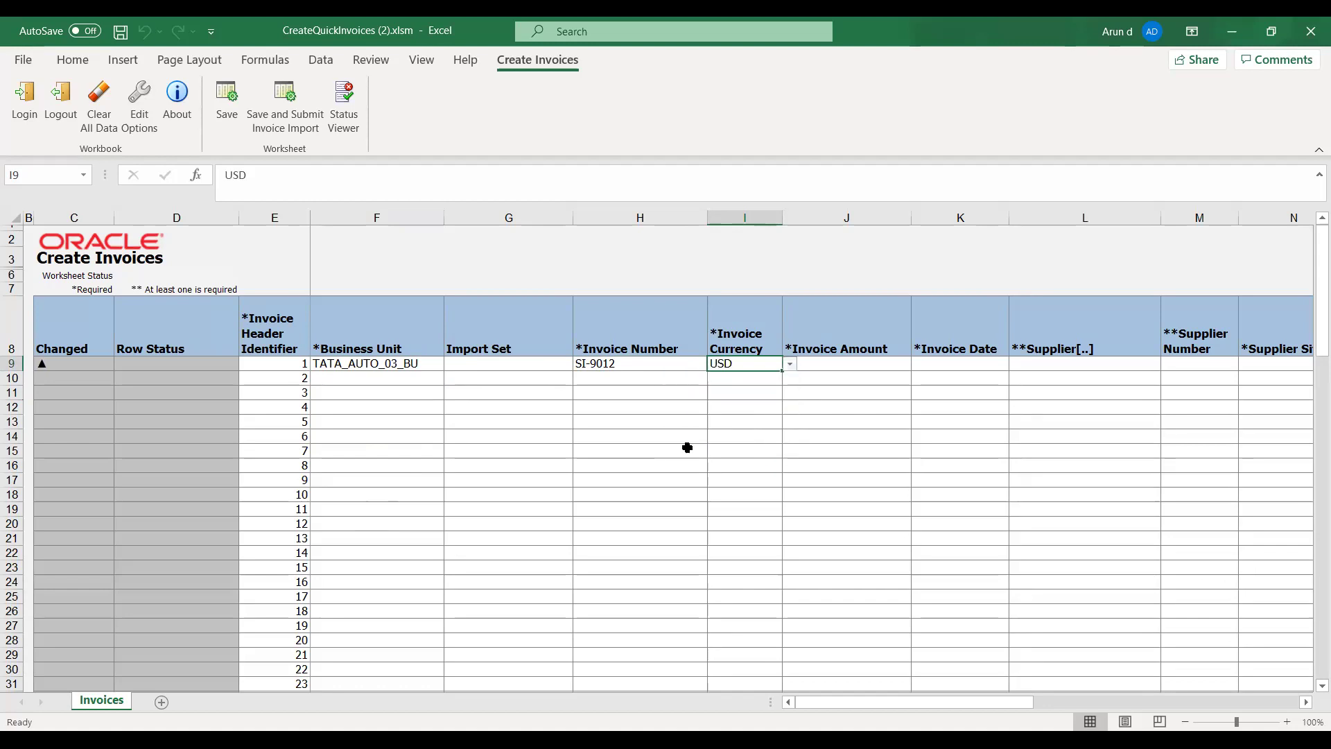
# Enter an invoice amount of 12000 and the invoice date 1 November 2020 in the first row.
pyautogui.click(858, 361)
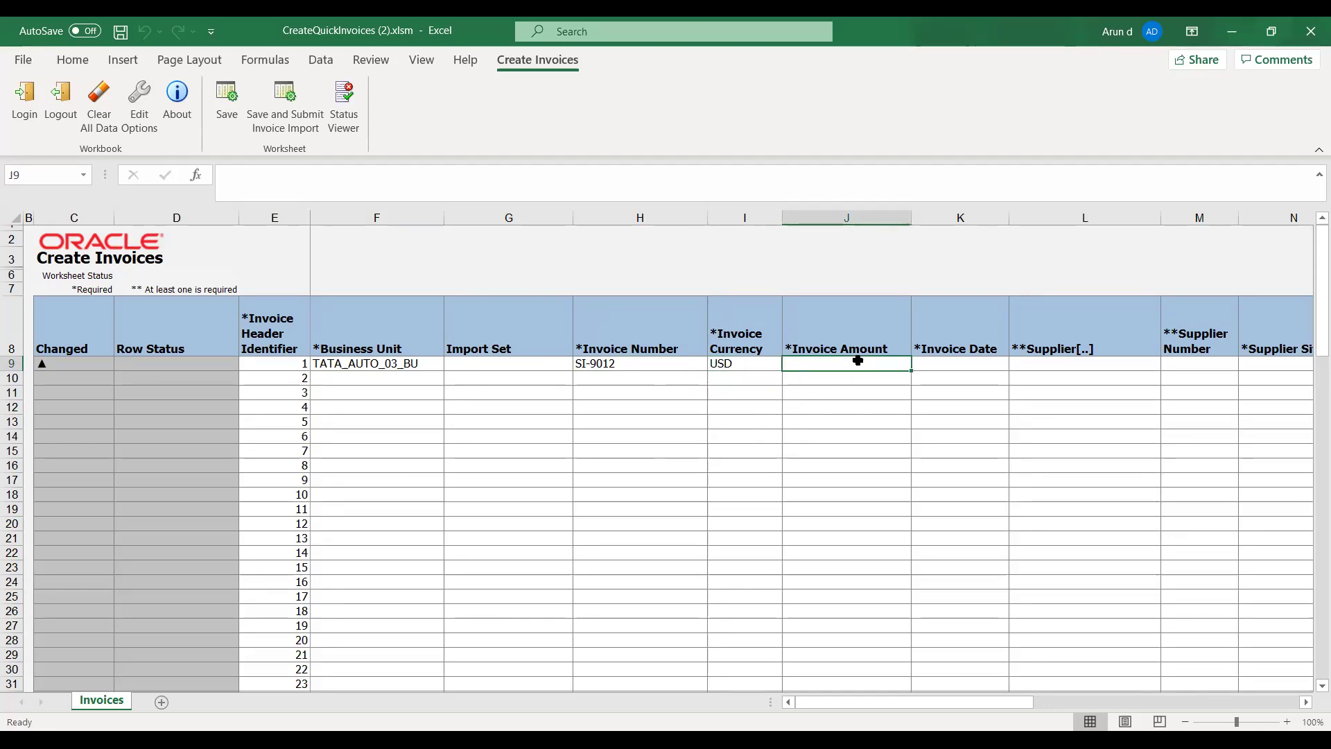
pyautogui.write('12000')
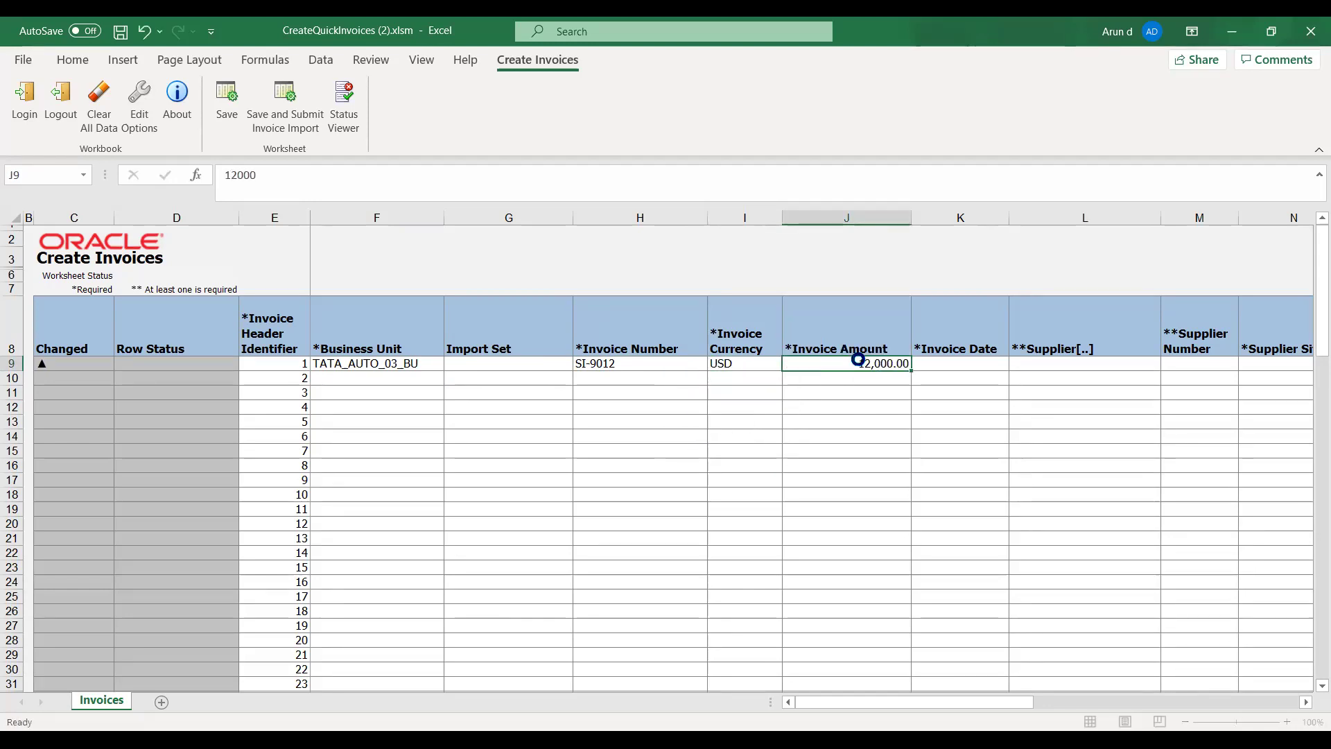
pyautogui.press('Tab')
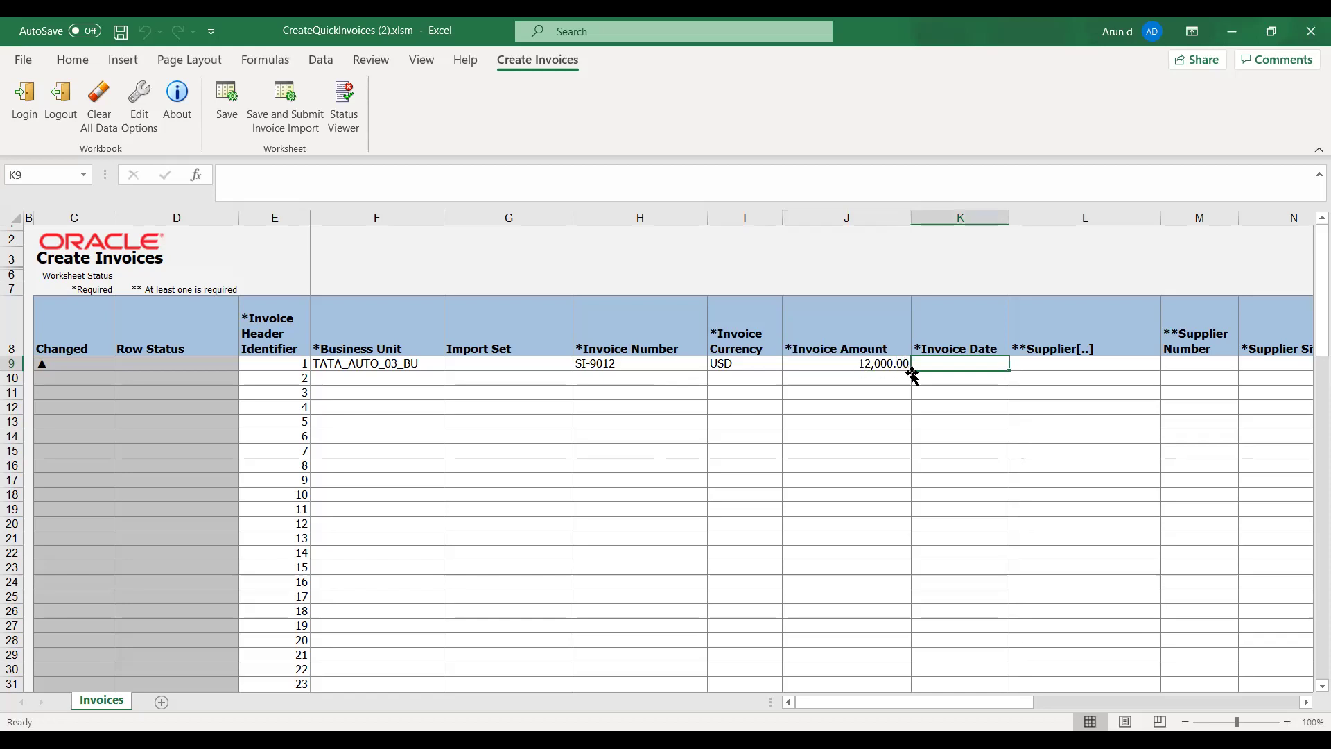
pyautogui.write('300')
pyautogui.press('BackSpace')
pyautogui.press('BackSpace')
pyautogui.press('BackSpace')
pyautogui.write('1nov2020')
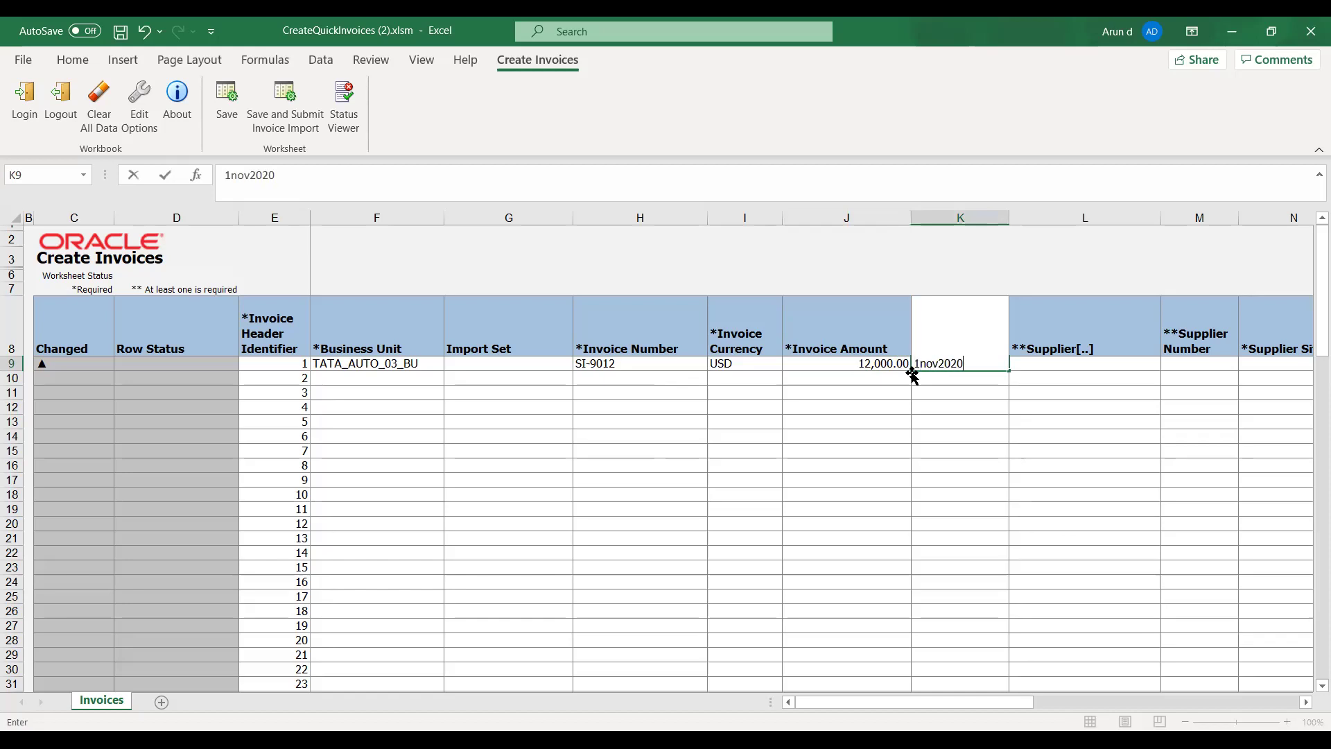
pyautogui.press('Tab')
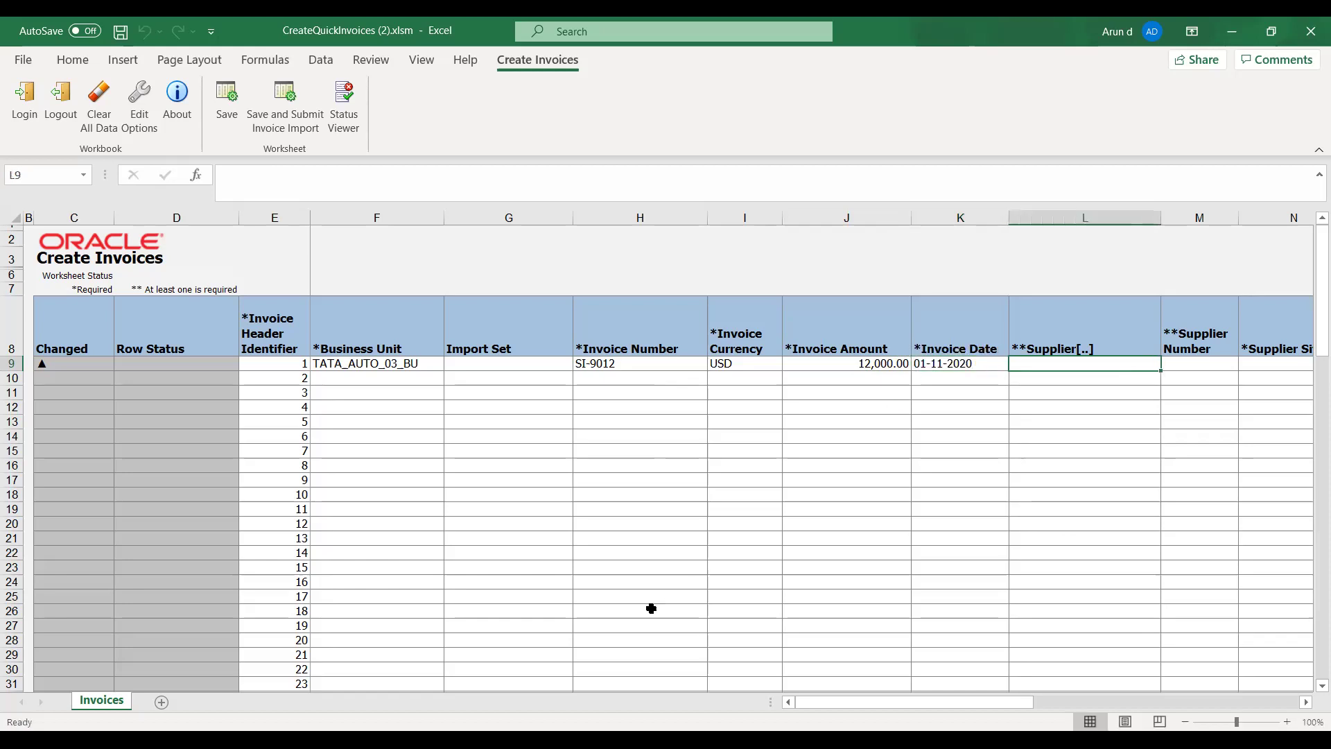
# Fill in the first row's supplier as TATA_AUTO_03_VENDOR and its supplier number as 1506.
pyautogui.click(472, 662)
pyautogui.click(392, 187)
pyautogui.write('TATA_AUTO_03_VENDOR')
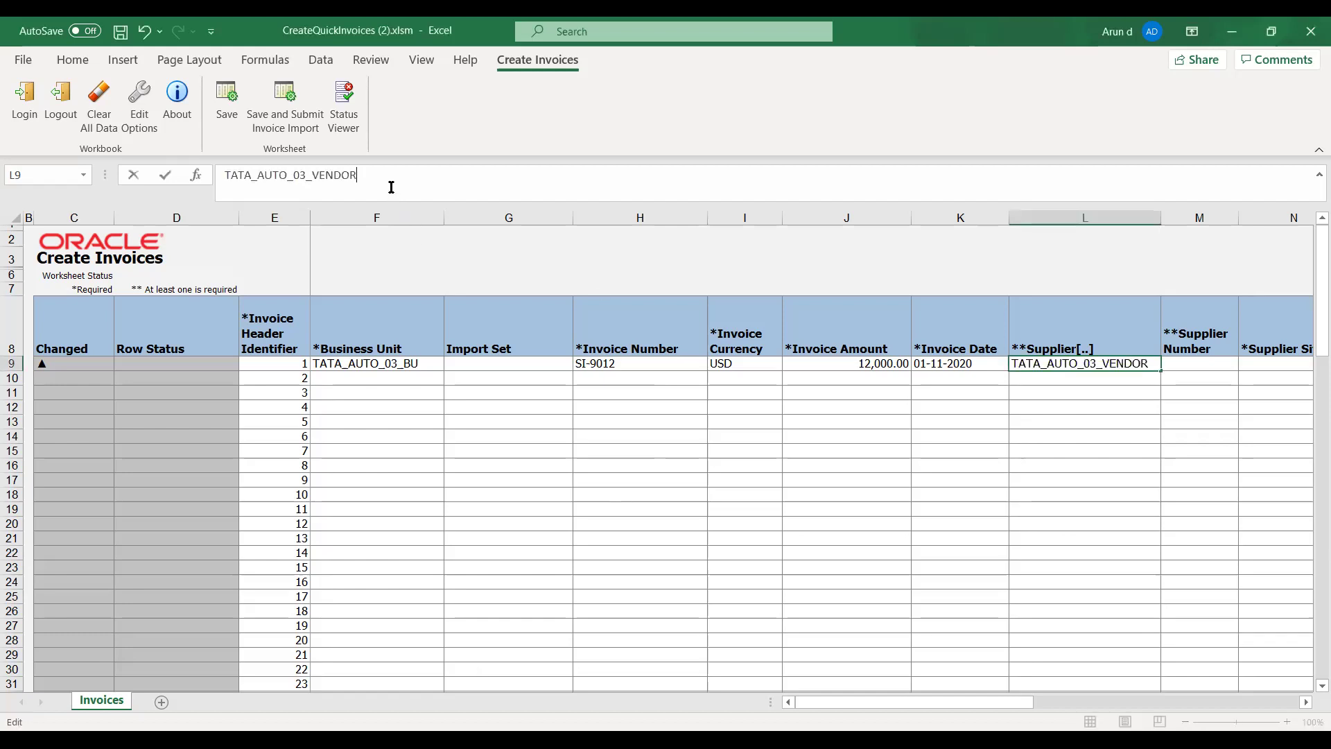
pyautogui.press('Tab')
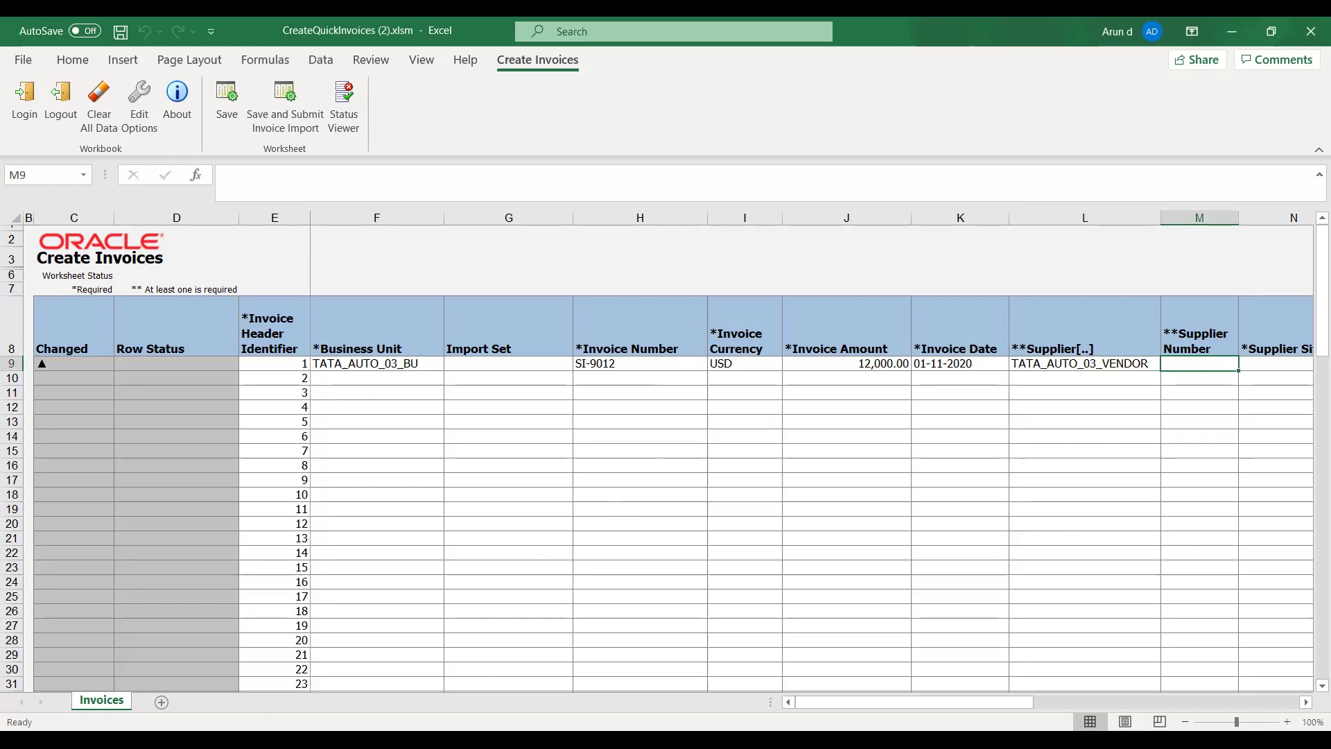
pyautogui.hotkey('alt', 'Tab')
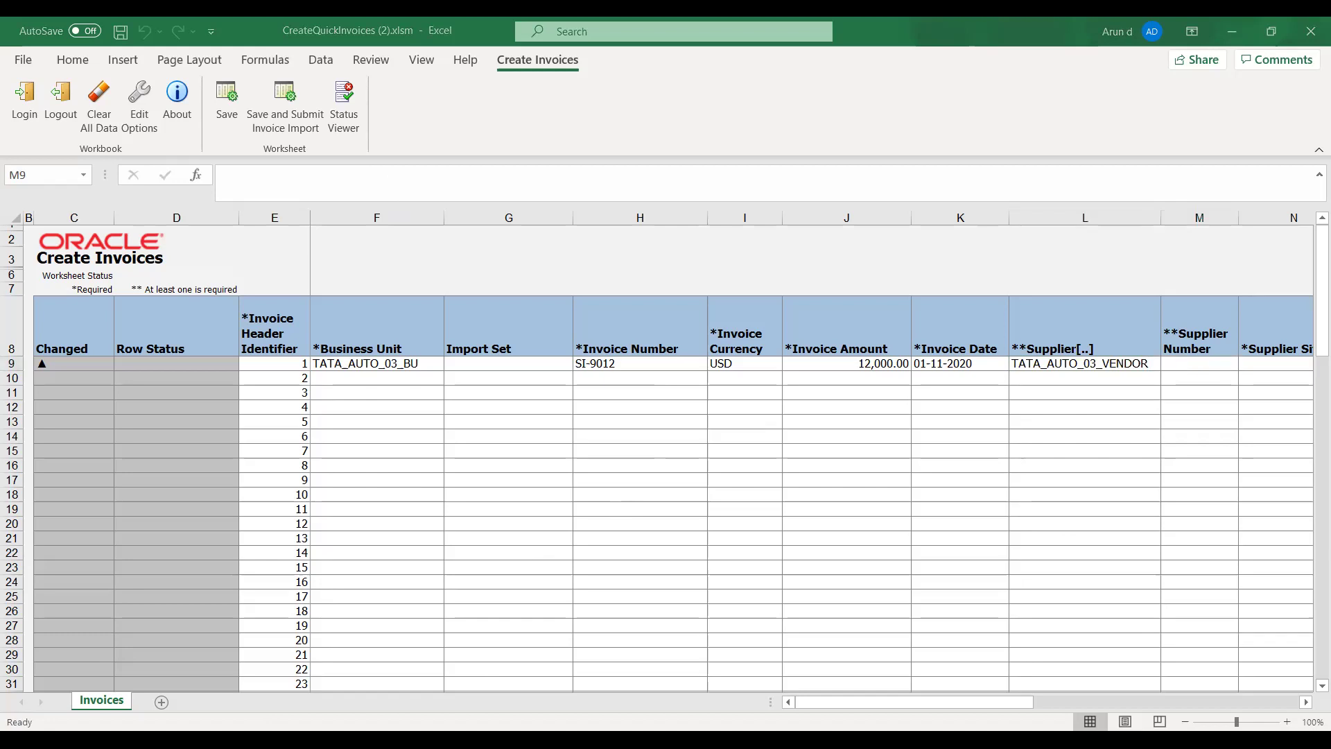
pyautogui.hotkey('alt', 'Tab')
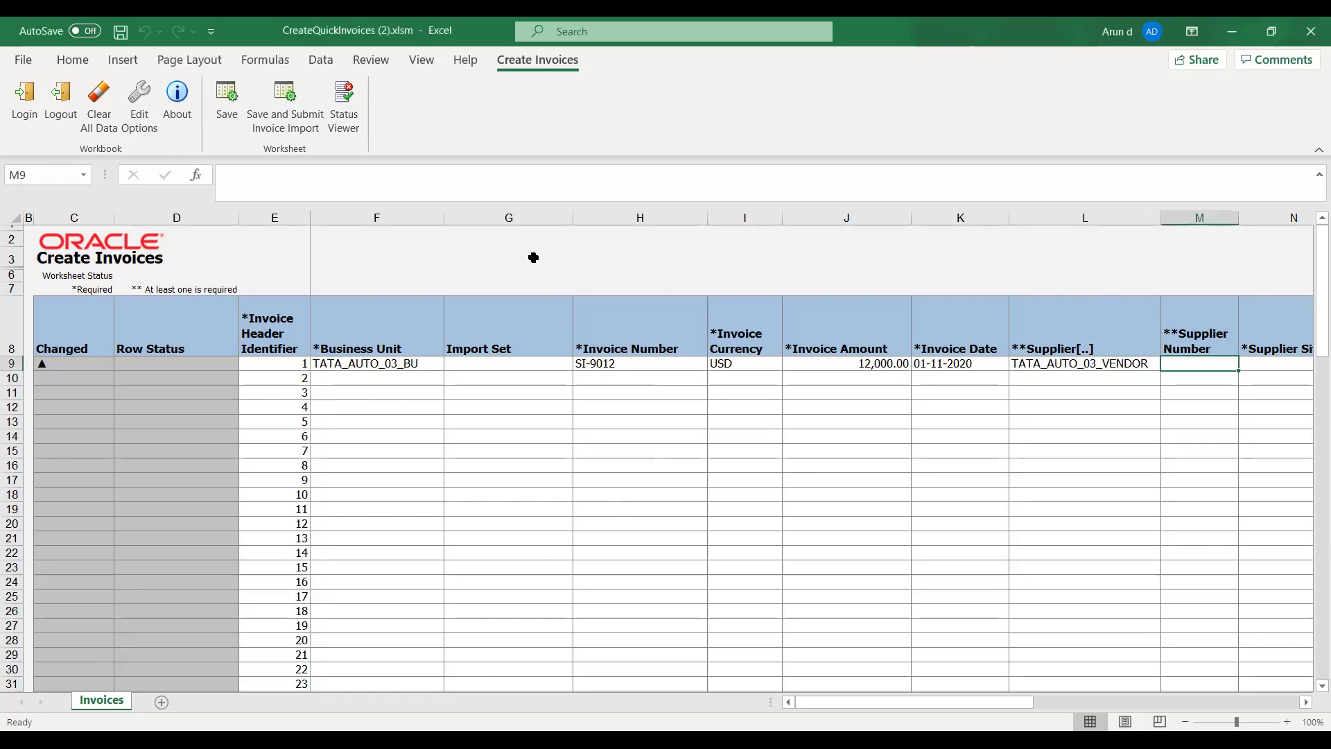
pyautogui.click(468, 183)
pyautogui.write('1506')
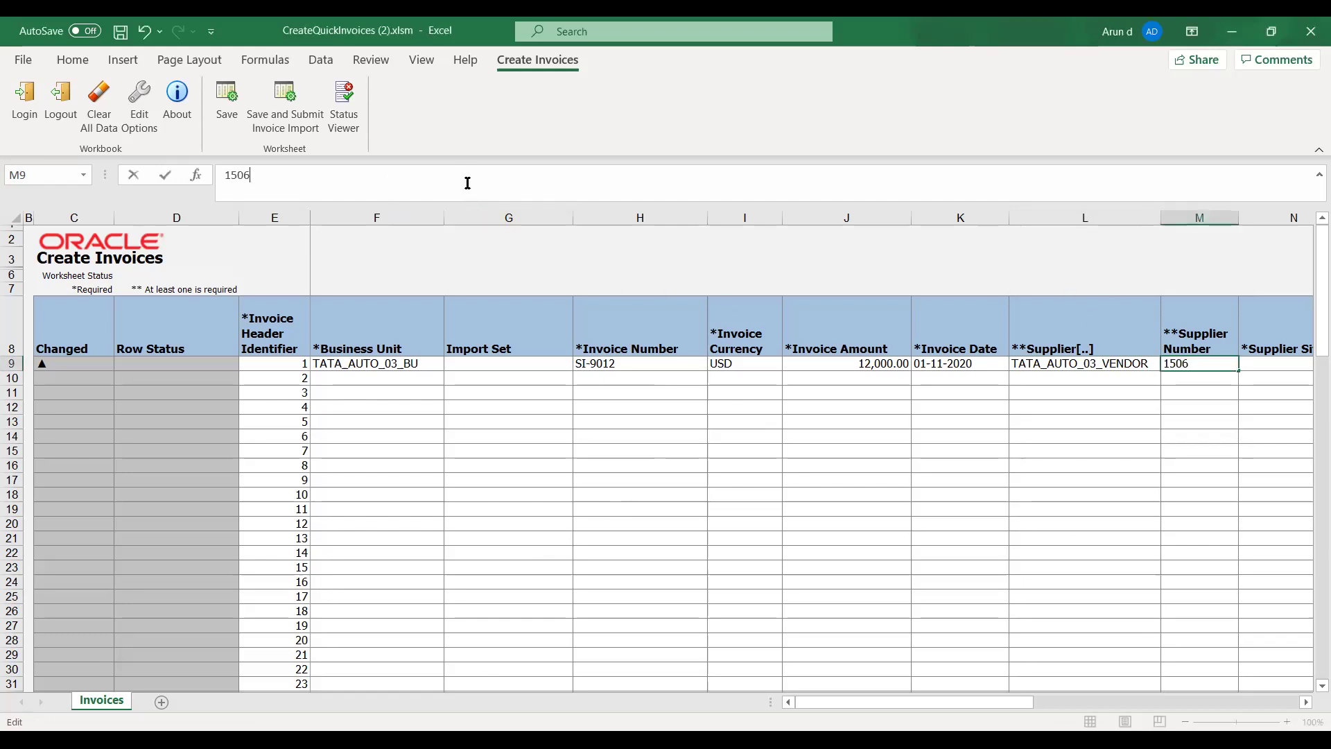
pyautogui.press('Tab')
# Set the first row's supplier site to Site one.
pyautogui.hotkey('alt', 'Tab')
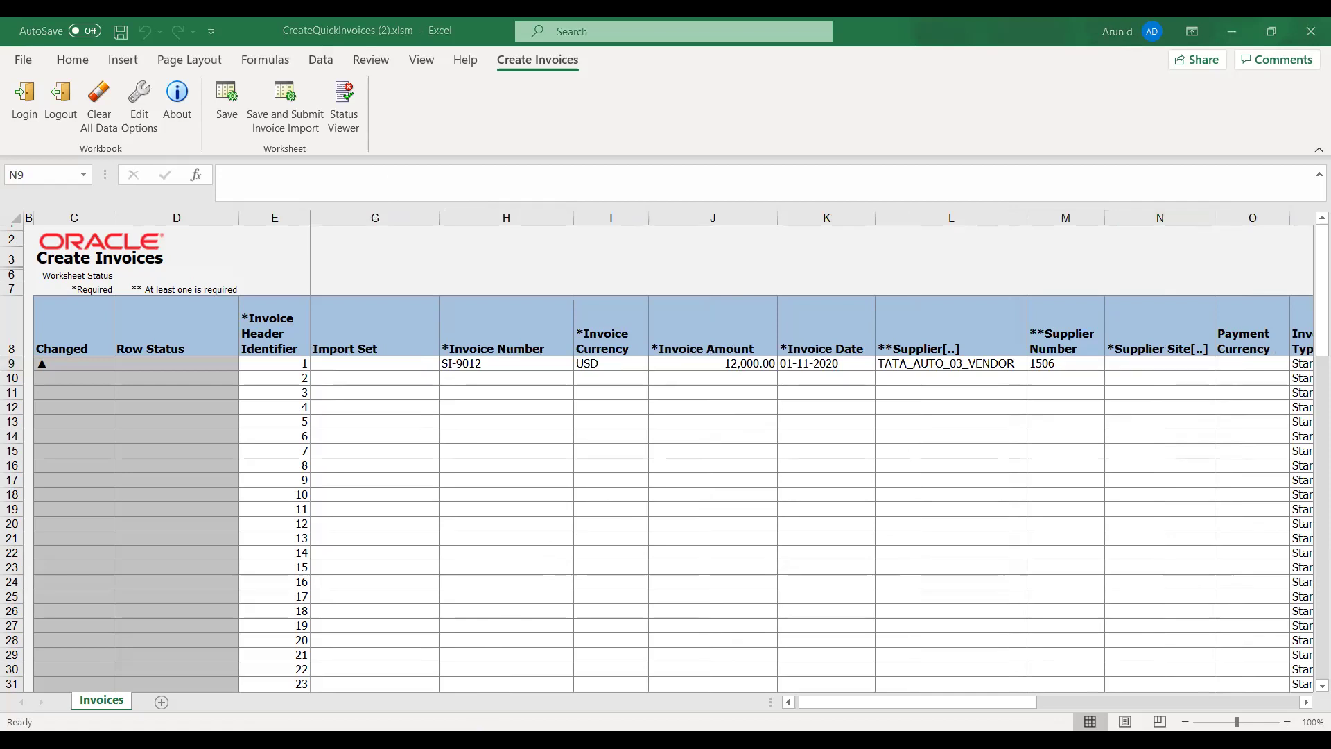
pyautogui.hotkey('alt', 'Tab')
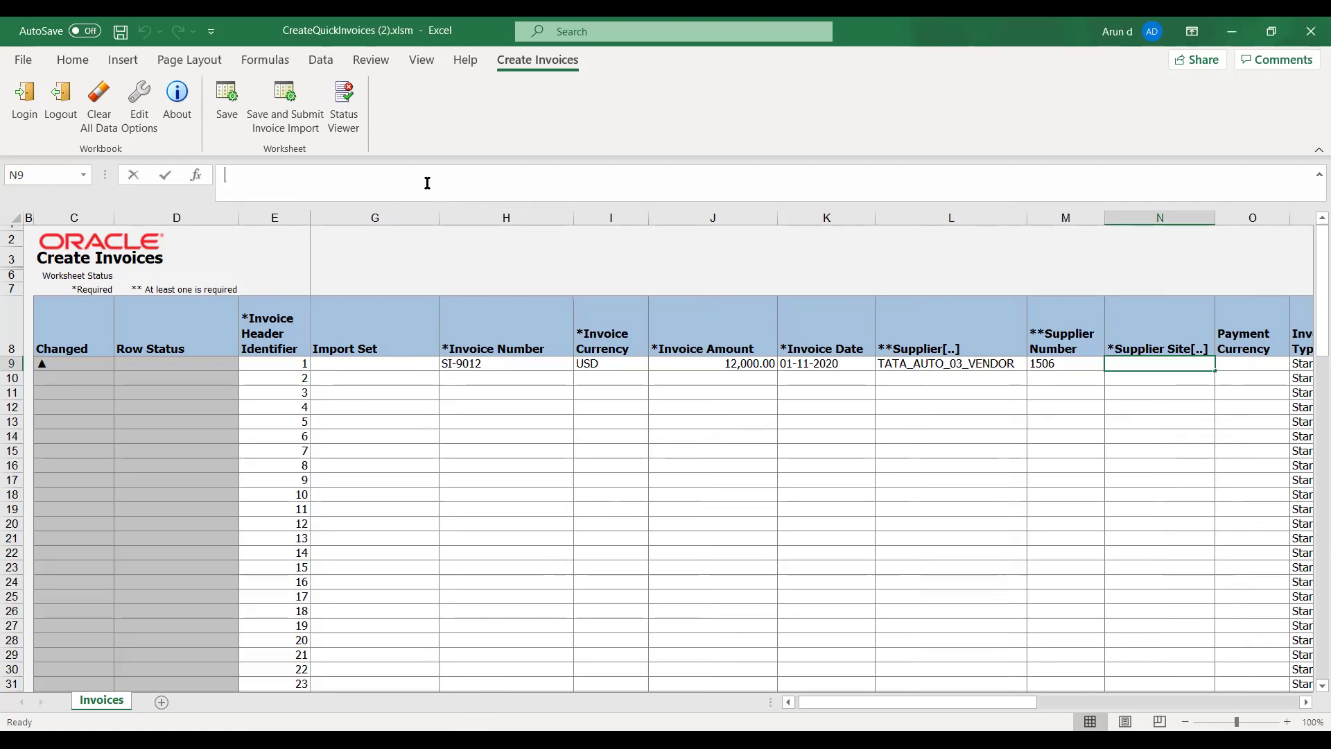
pyautogui.click(427, 183)
pyautogui.write('Site one')
pyautogui.press('Tab')
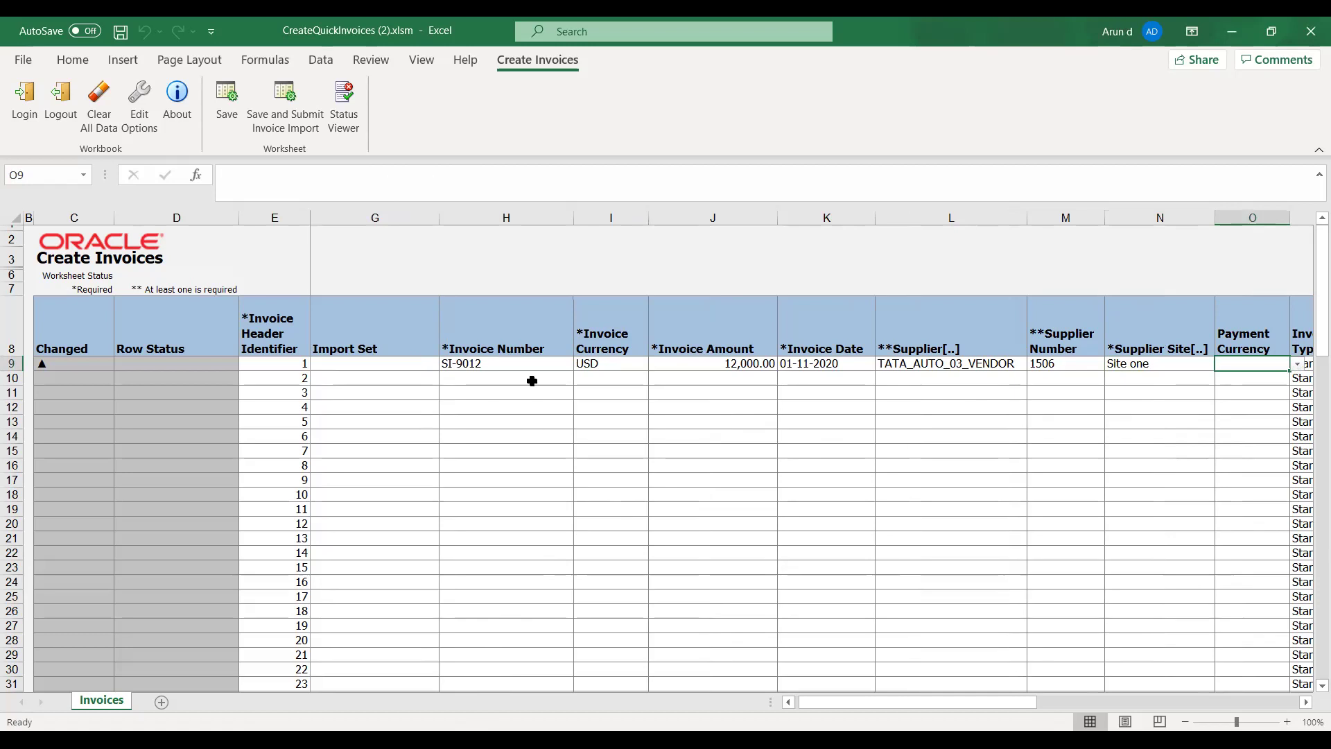
# Copy the first row's invoice currency, USD, into its payment currency.
pyautogui.click(591, 360)
pyautogui.hotkey('ctrl', 'c')
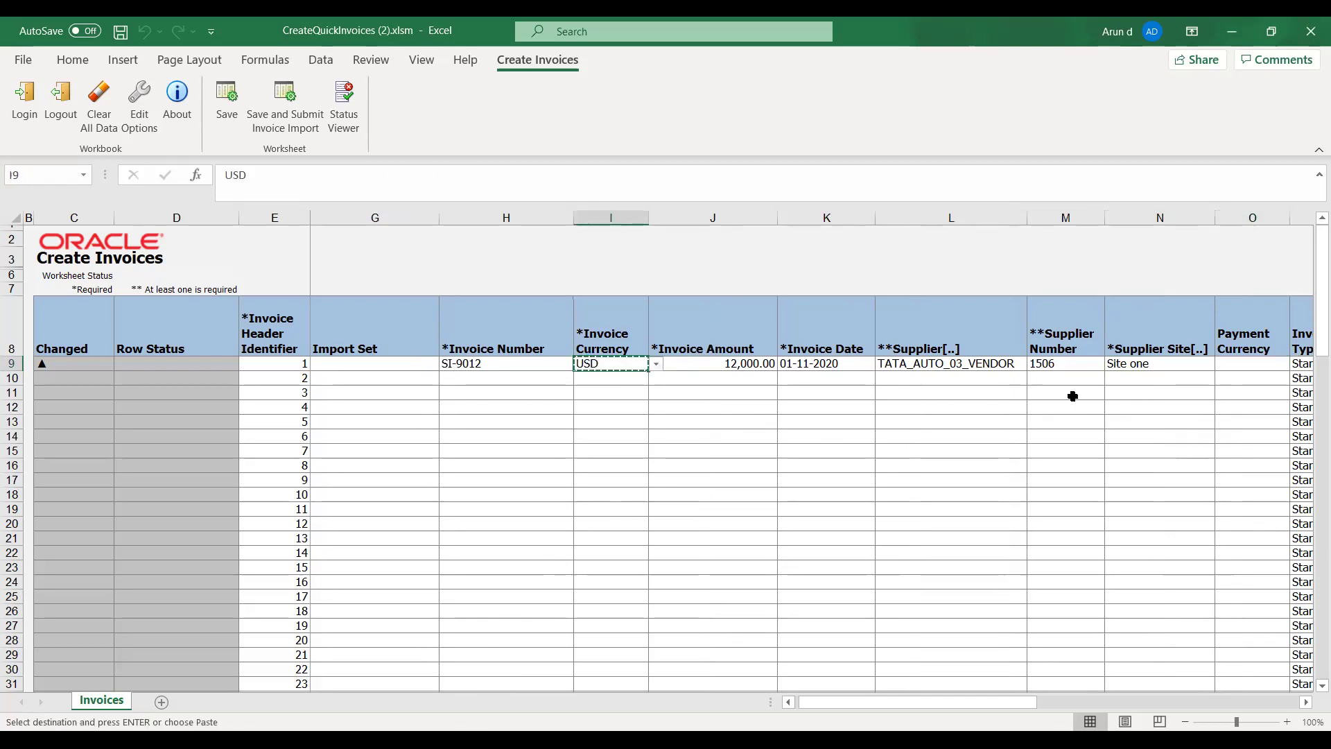
pyautogui.click(1222, 368)
pyautogui.press('Return')
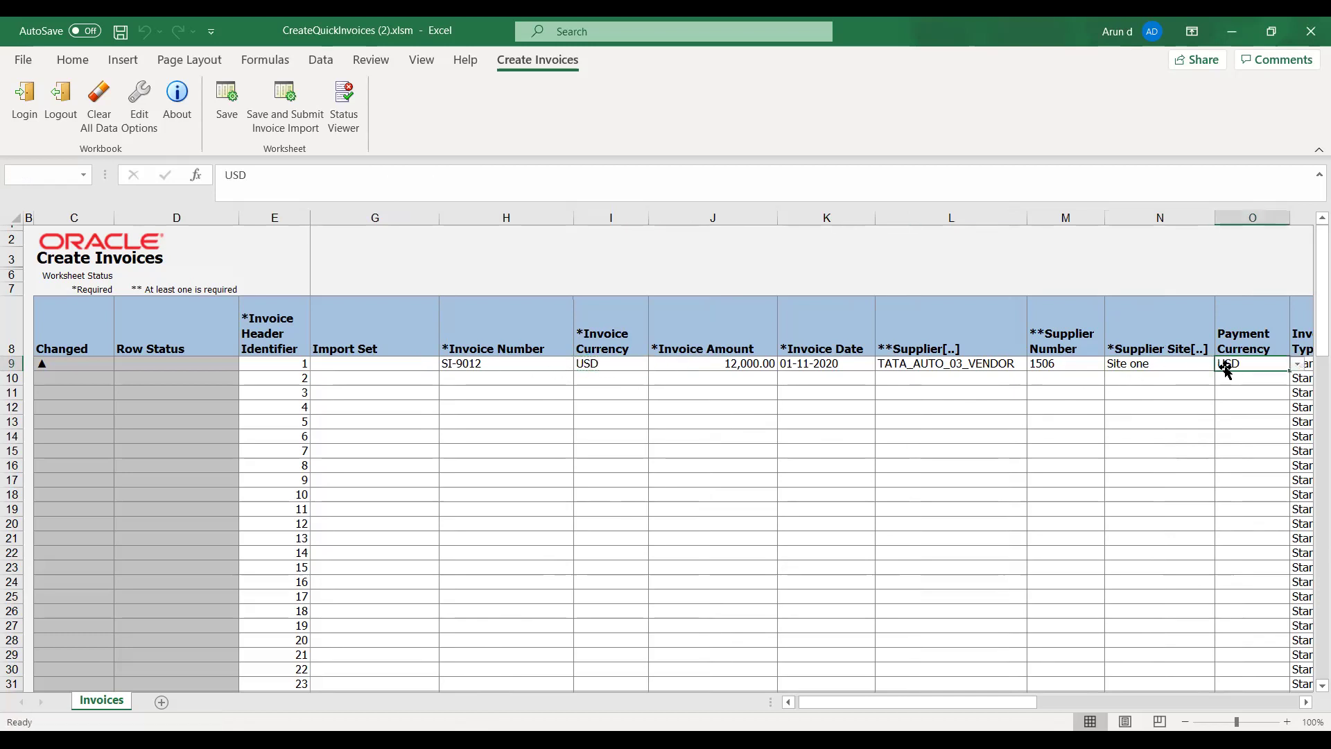
# Give the first row's invoice line the number 1 and an amount of 12000.
pyautogui.press('Tab')
pyautogui.press('Tab')
pyautogui.press('Tab')
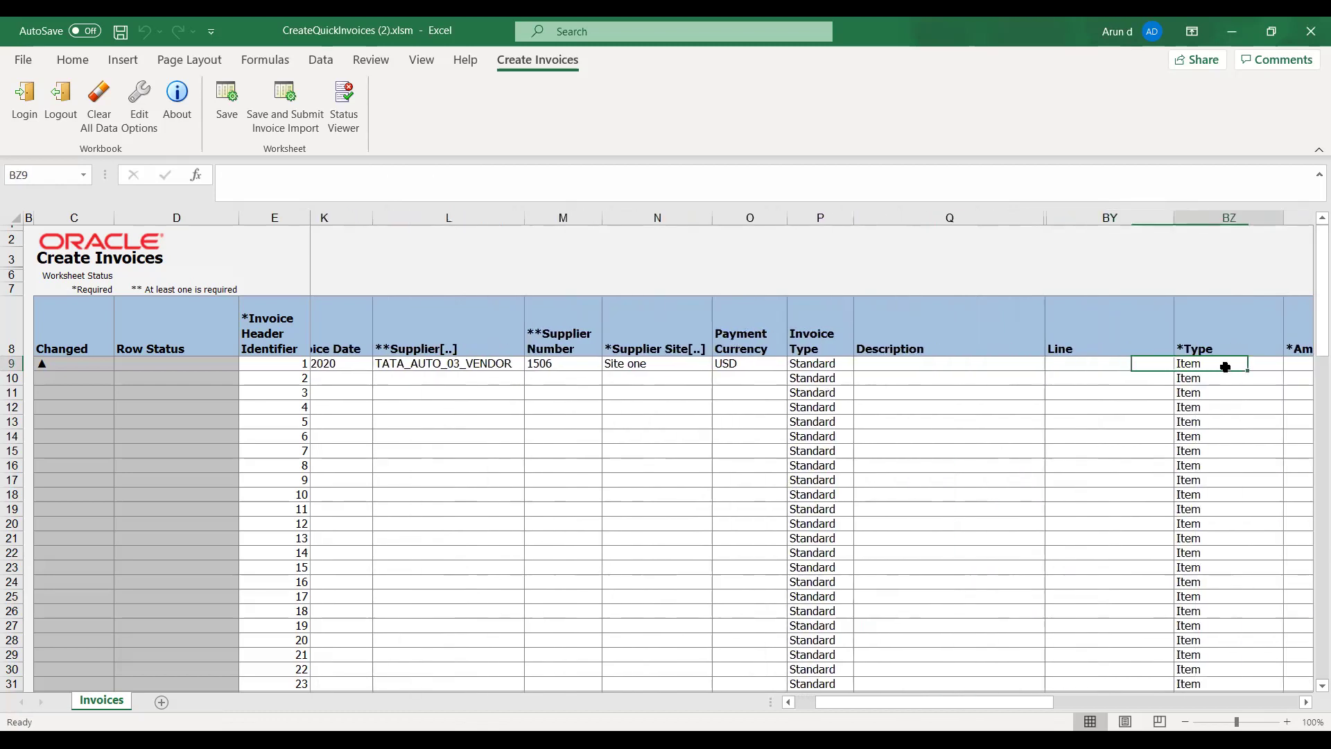
pyautogui.hotkey('shift', 'Tab')
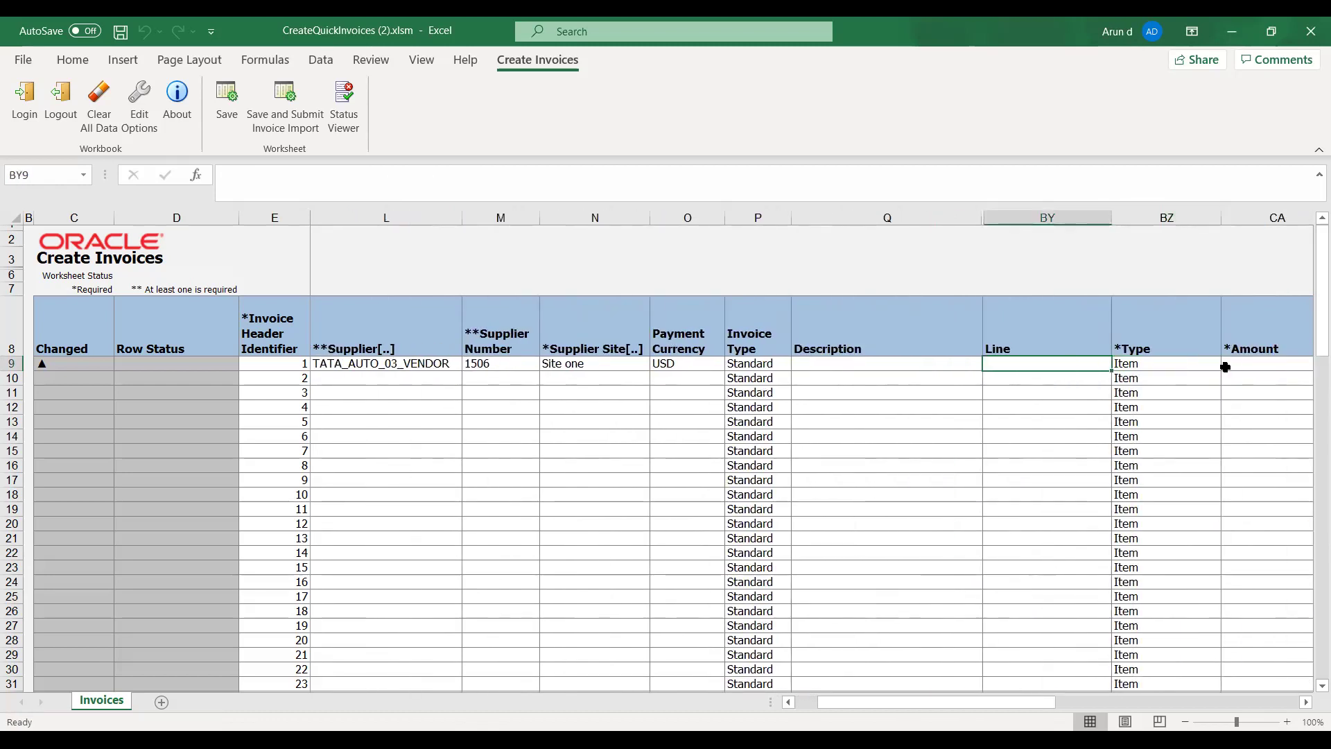
pyautogui.write('1')
pyautogui.press('Tab')
pyautogui.press('Tab')
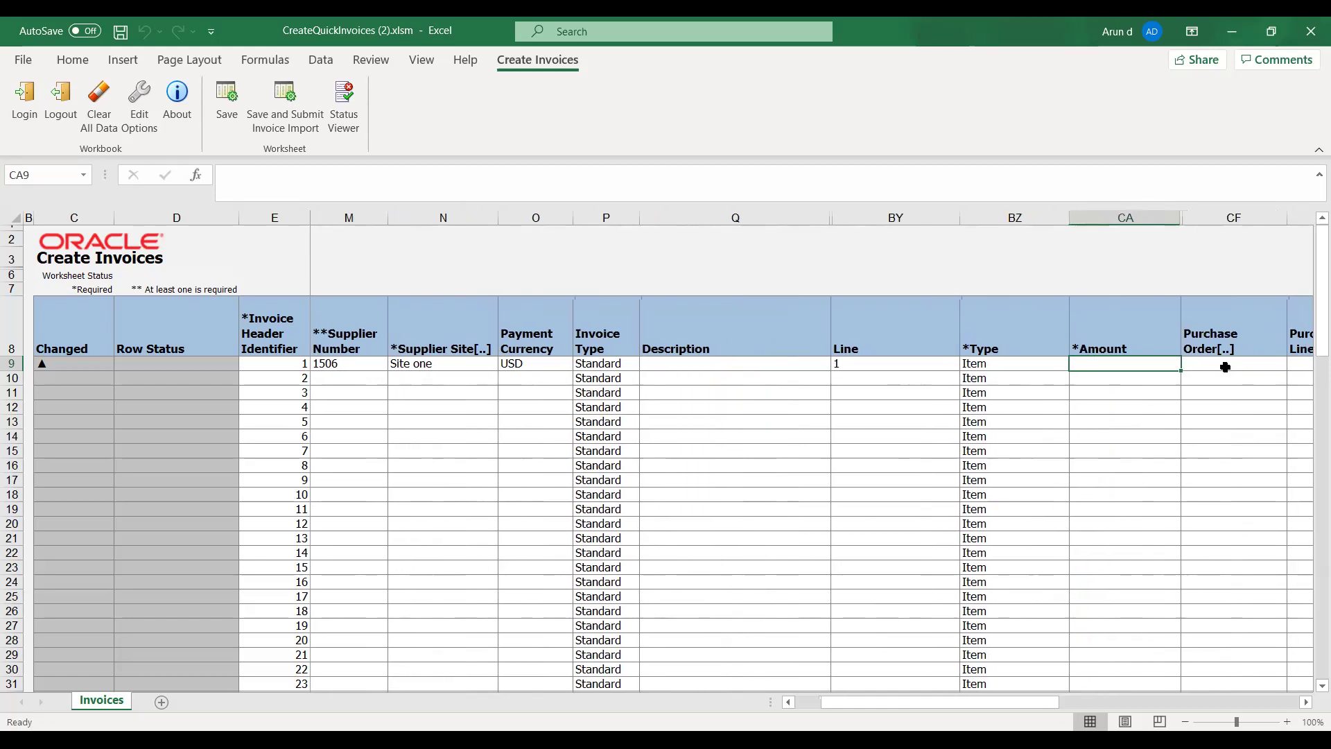
pyautogui.write('12000')
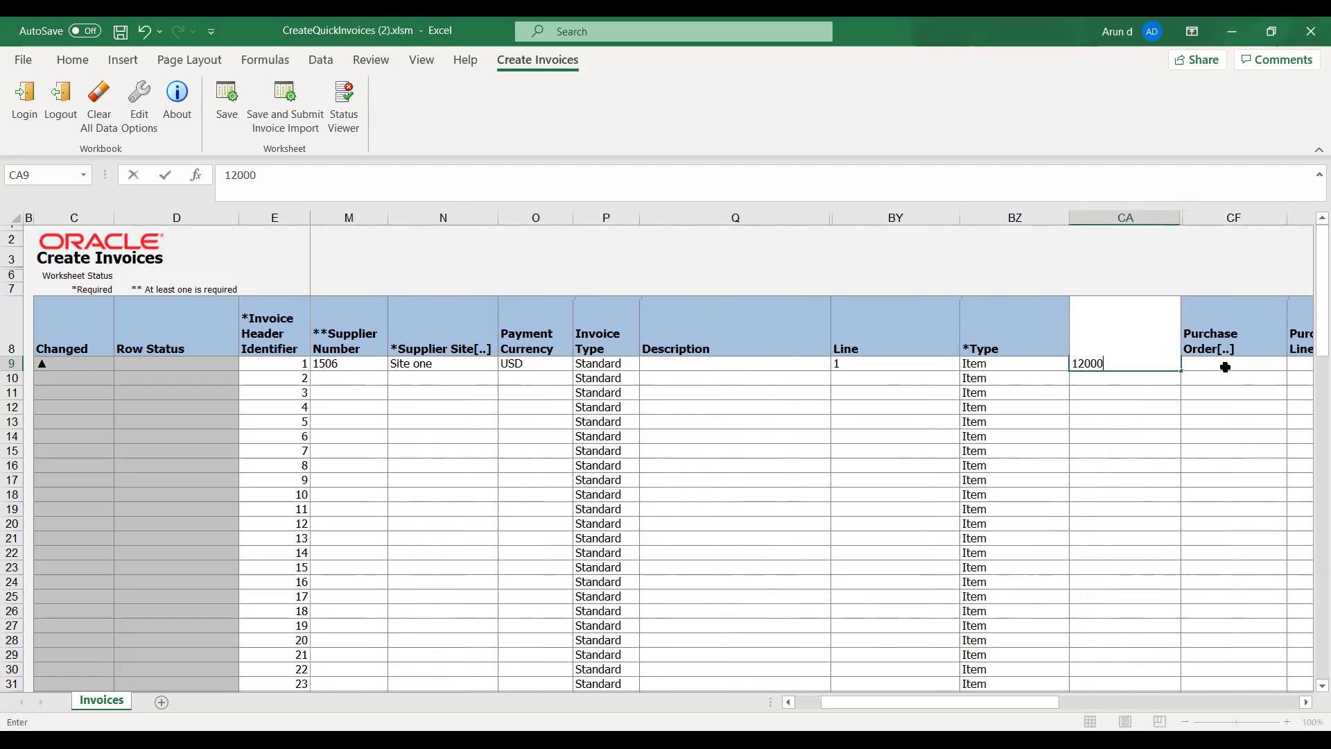
pyautogui.press('Tab')
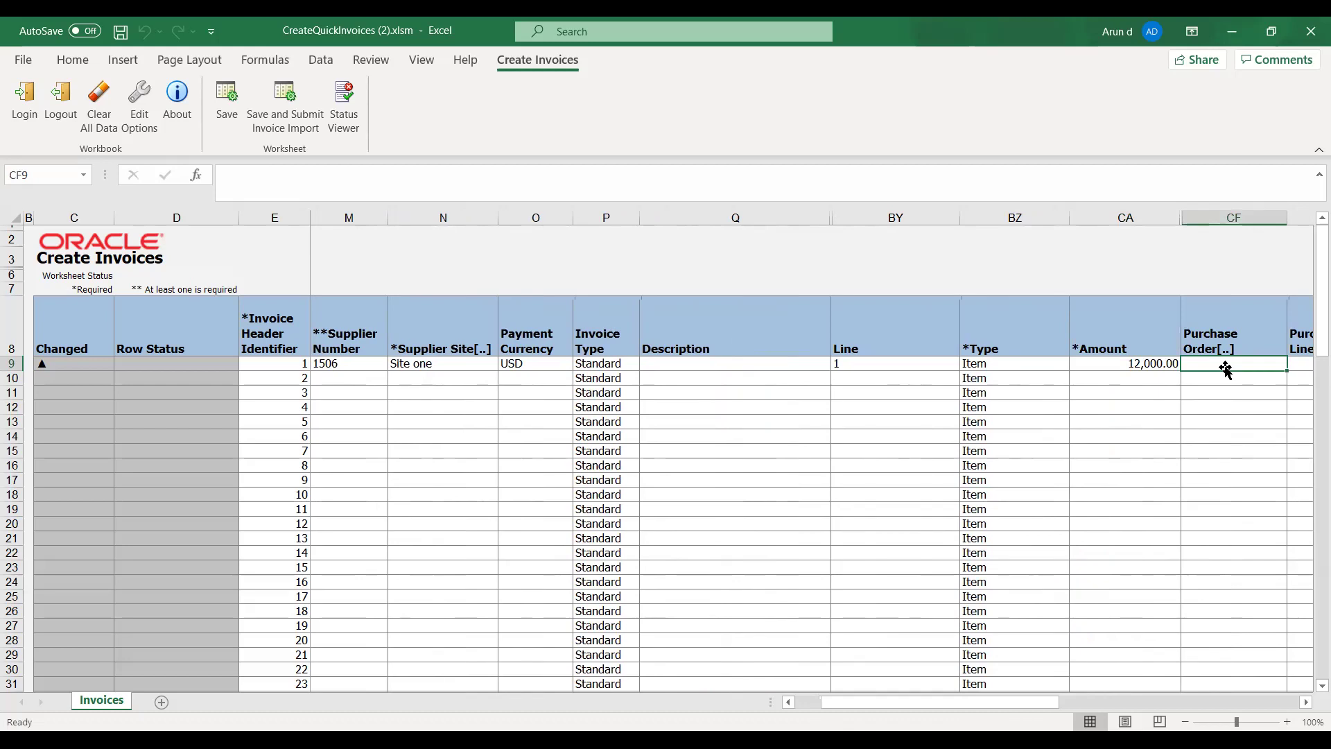
# Paste the copied distribution combination 03.10.4130.03 into the first row, leaving the purchase order fields empty.
pyautogui.press('Tab')
pyautogui.press('Tab')
pyautogui.press('Tab')
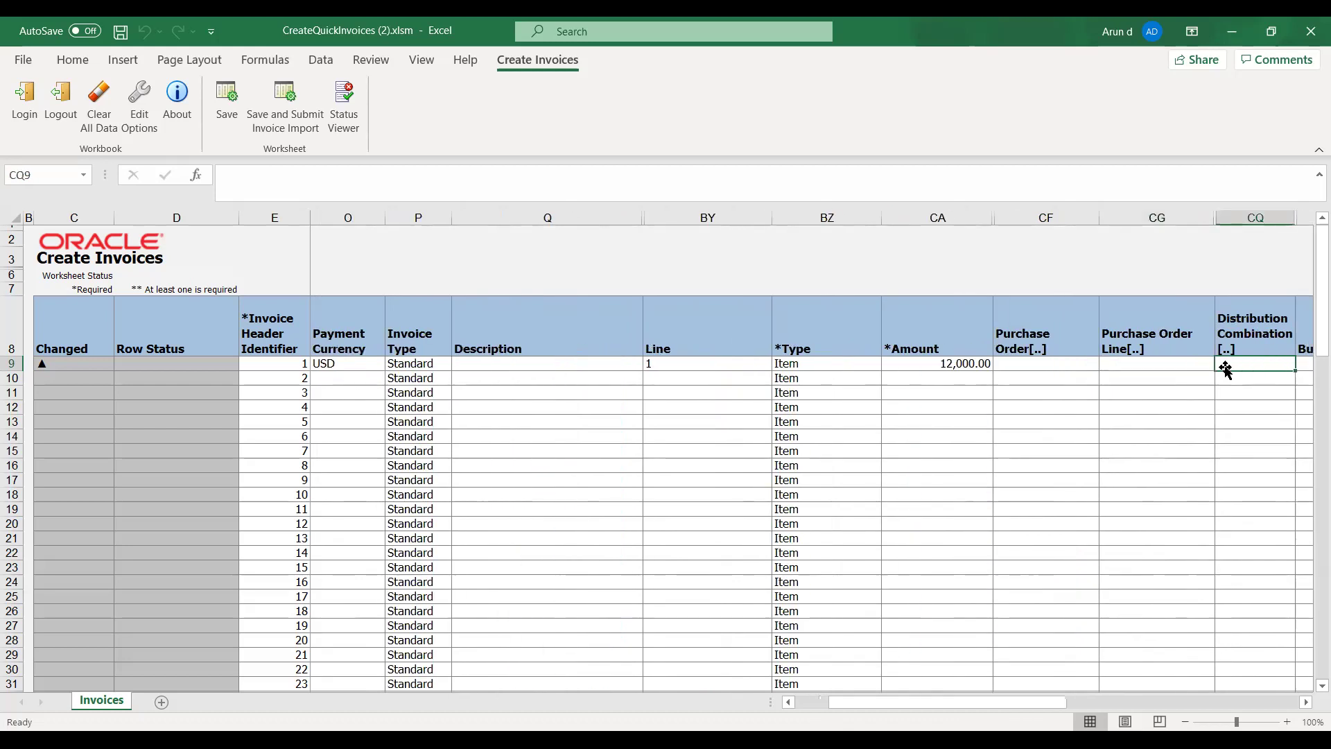
pyautogui.click(1182, 365)
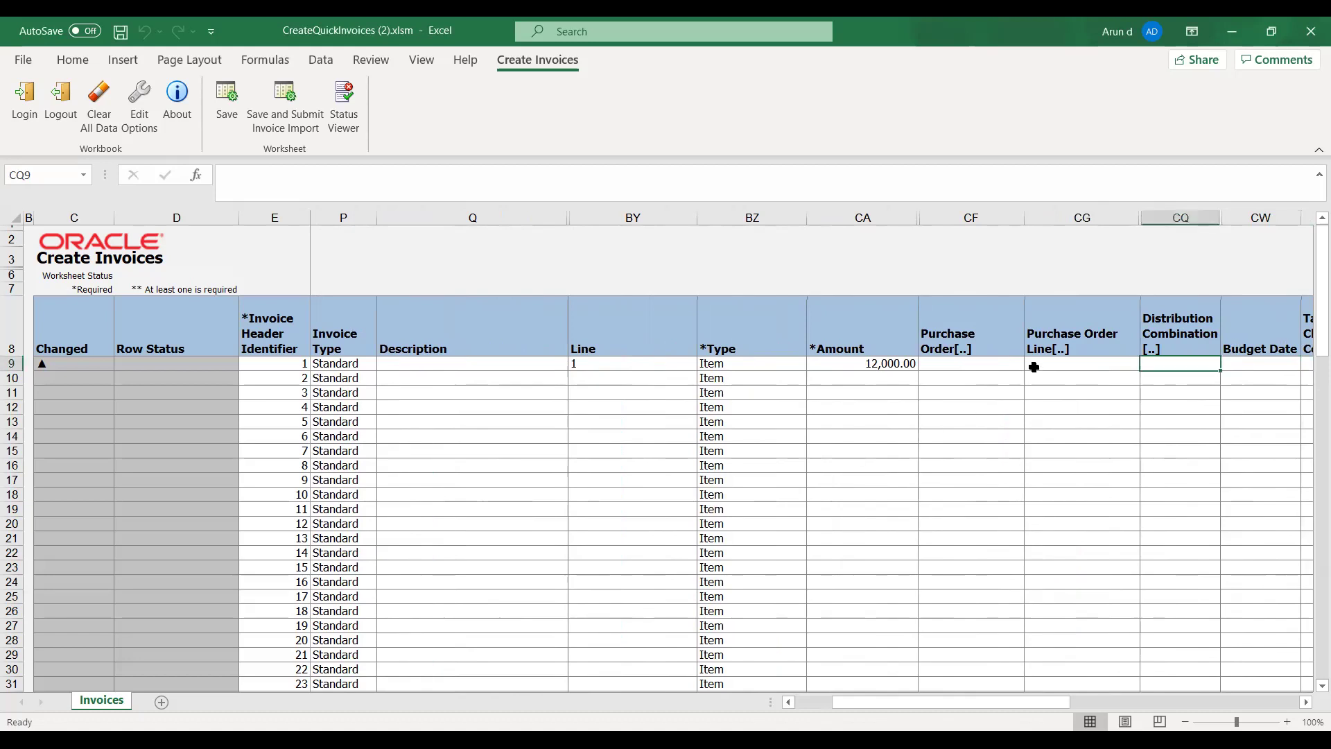
pyautogui.click(425, 180)
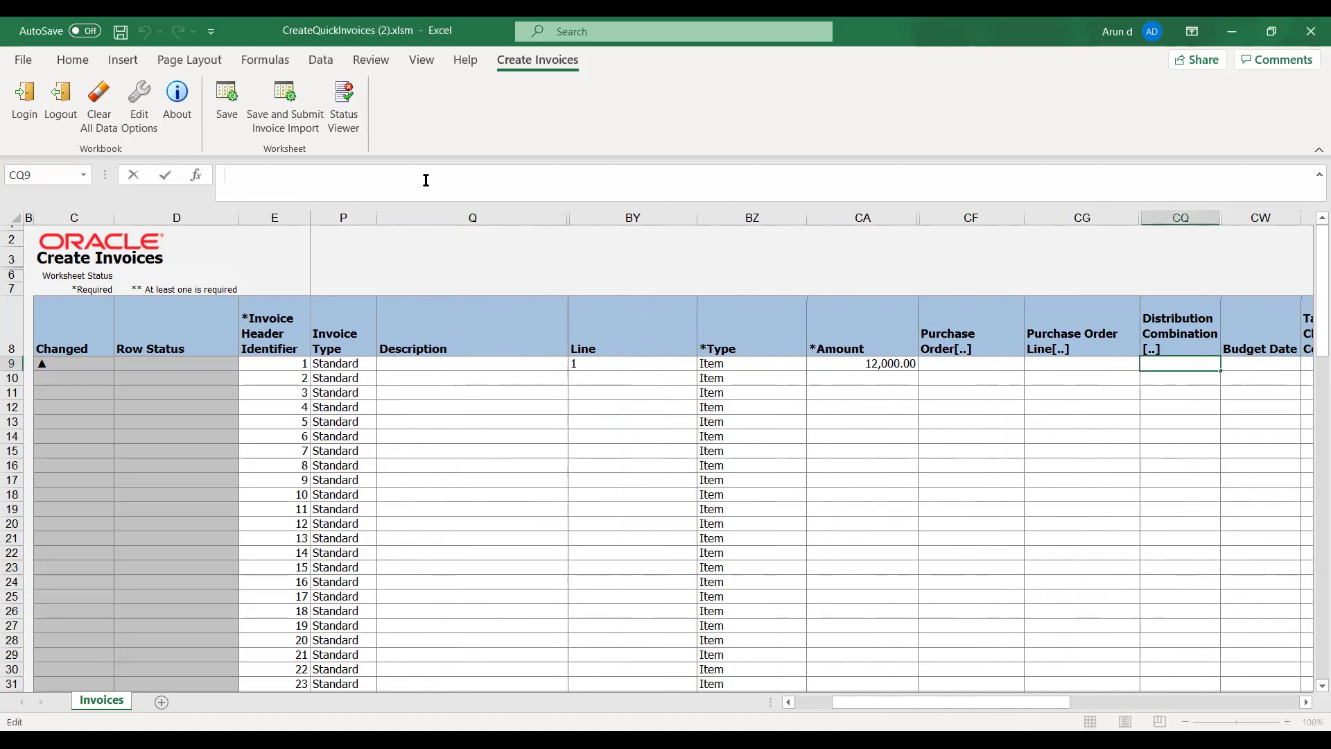
pyautogui.hotkey('ctrl', 'v')
pyautogui.press('Tab')
pyautogui.press('Tab')
pyautogui.press('Tab')
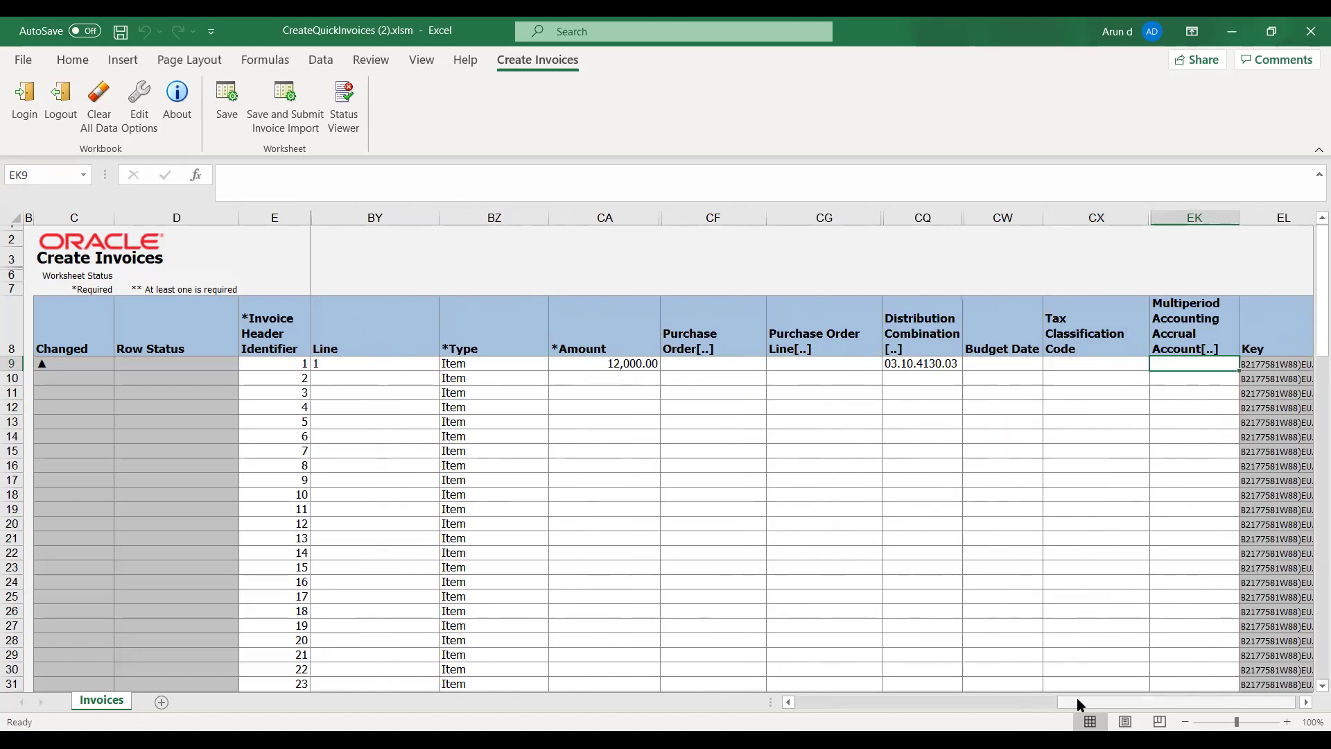
# Set the second invoice row's business unit to TATA_AUTO_03_BU.
pyautogui.moveTo(1076, 702); pyautogui.dragTo(813, 702)
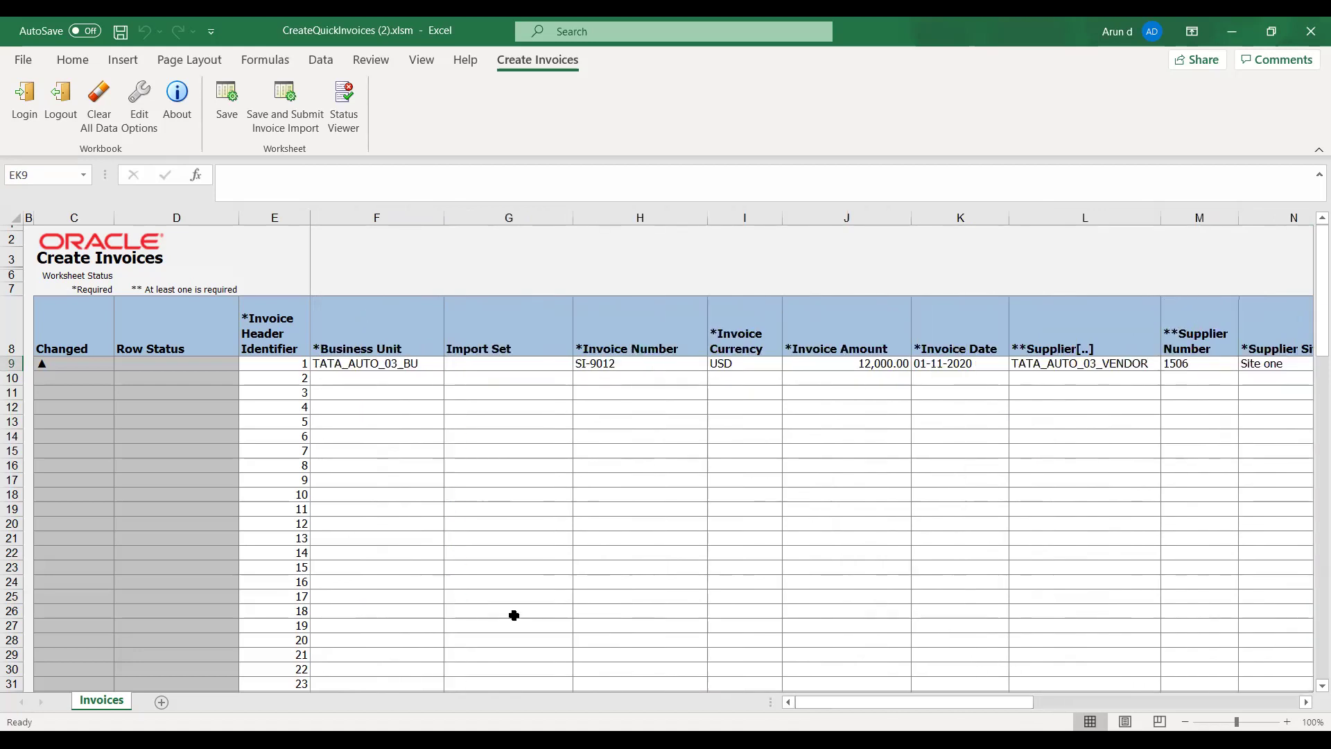
pyautogui.click(339, 375)
pyautogui.click(451, 378)
pyautogui.moveTo(447, 409); pyautogui.dragTo(451, 451)
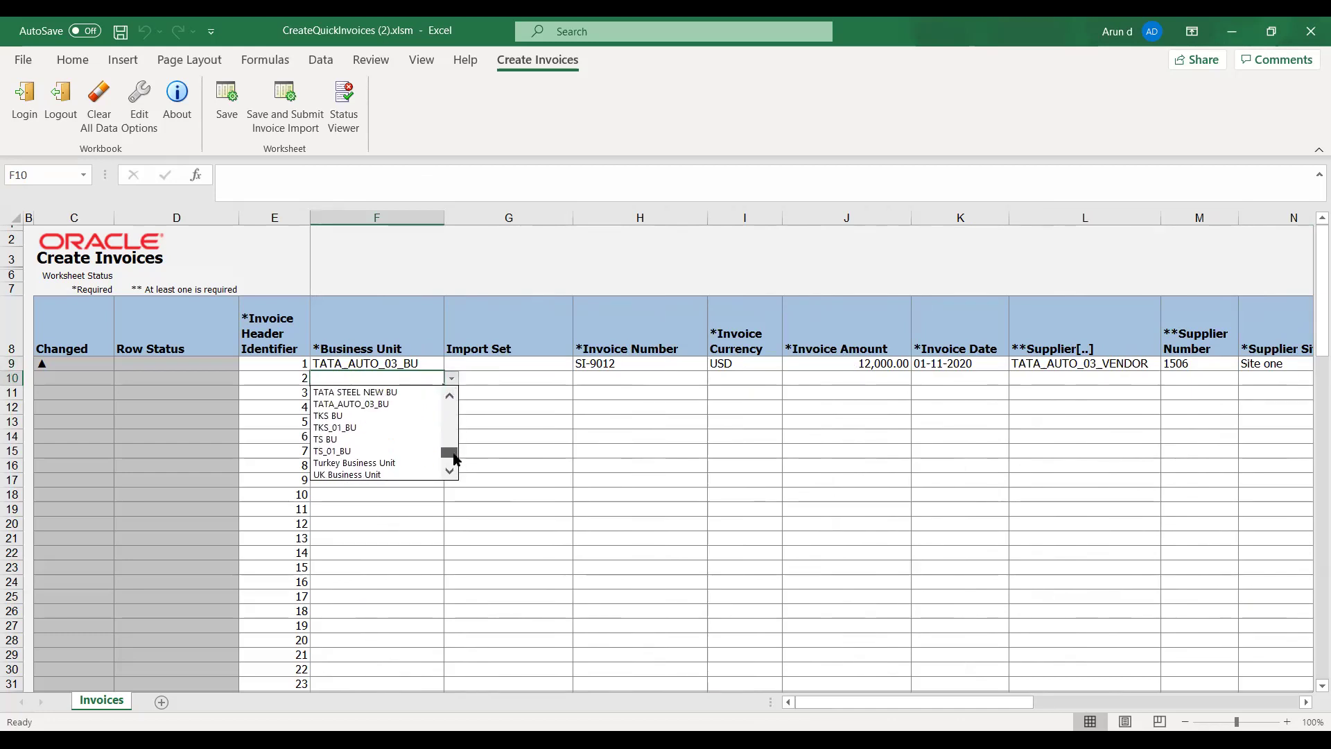
pyautogui.click(349, 408)
# Enter SI-8012 as the second row's invoice number.
pyautogui.click(601, 379)
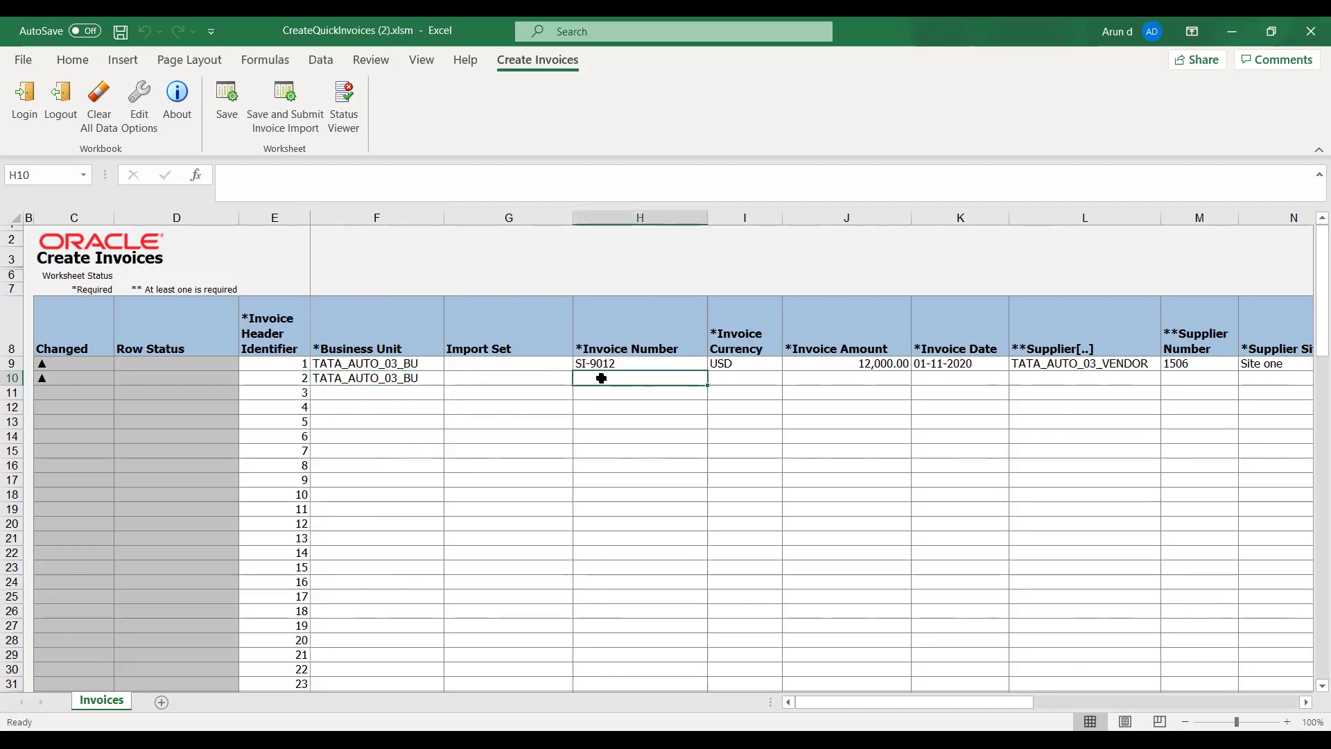
pyautogui.write('SI-9012')
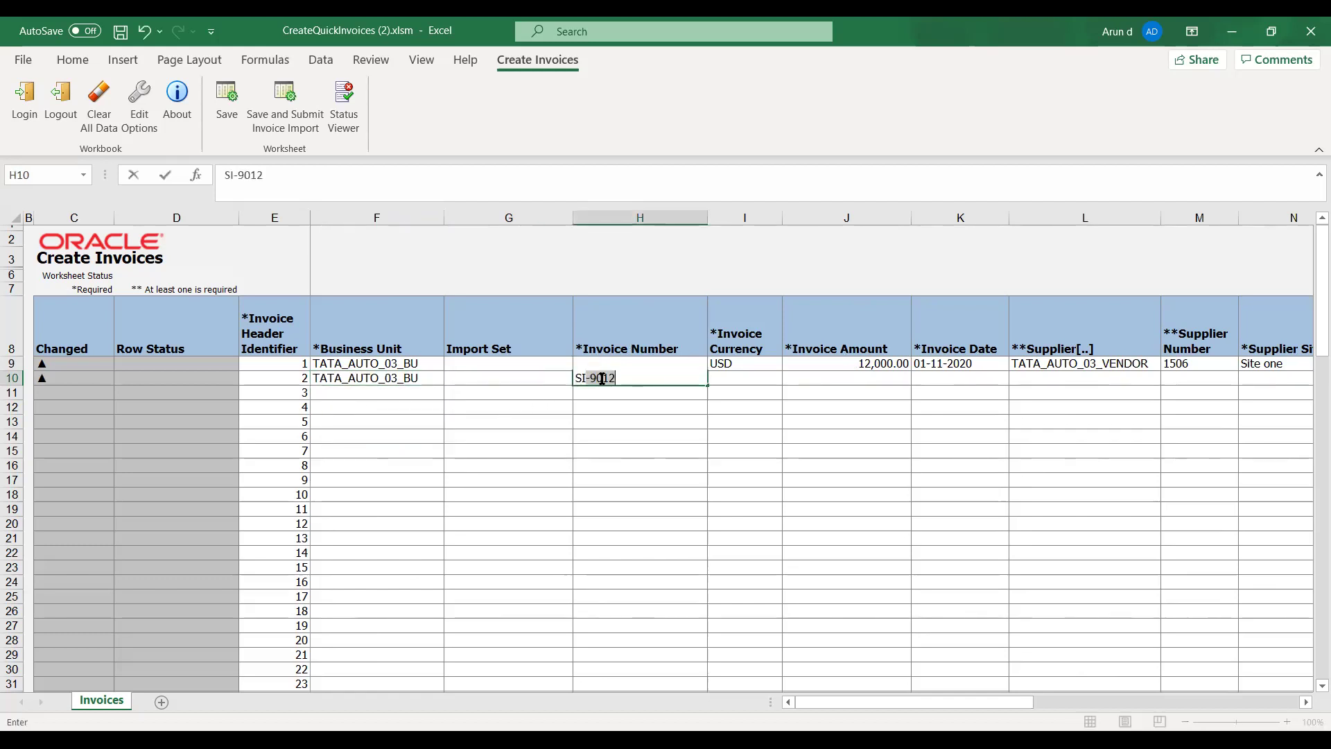
pyautogui.press('BackSpace')
pyautogui.press('BackSpace')
pyautogui.press('BackSpace')
pyautogui.press('BackSpace')
pyautogui.write('8012')
pyautogui.press('Tab')
# Copy the first row's invoice currency, USD, into the second row.
pyautogui.press('Up')
pyautogui.hotkey('ctrl', 'c')
pyautogui.press('Down')
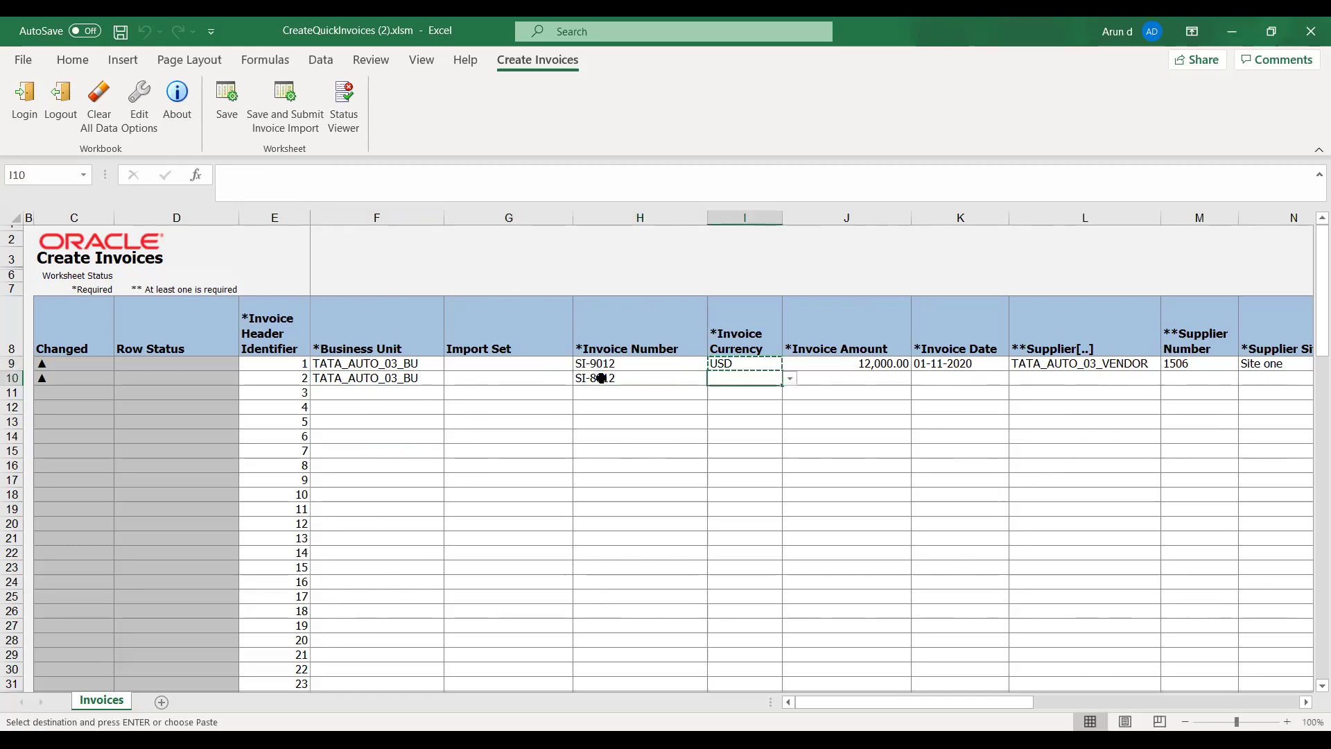
pyautogui.press('Return')
pyautogui.press('Right')
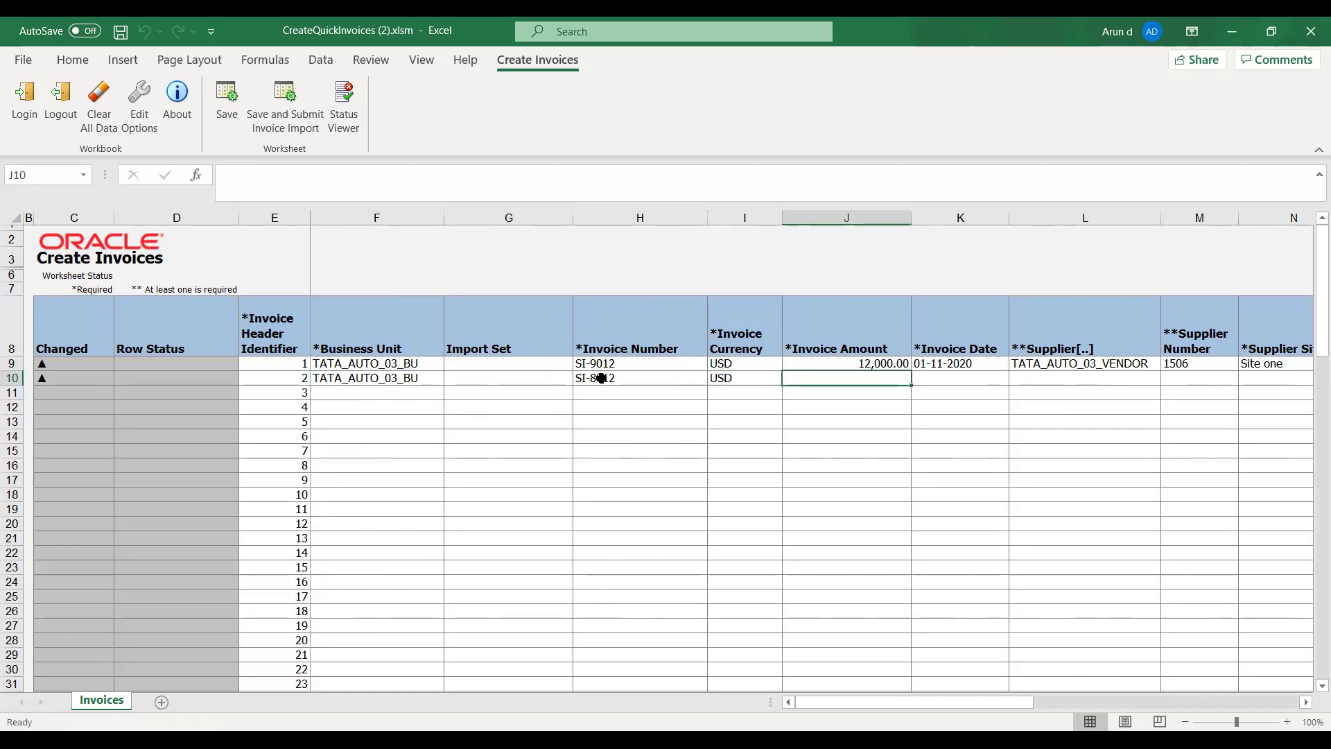
# Set the second row's invoice amount to 15,000 and its invoice date to 03-Nov-2020.
pyautogui.write('1')
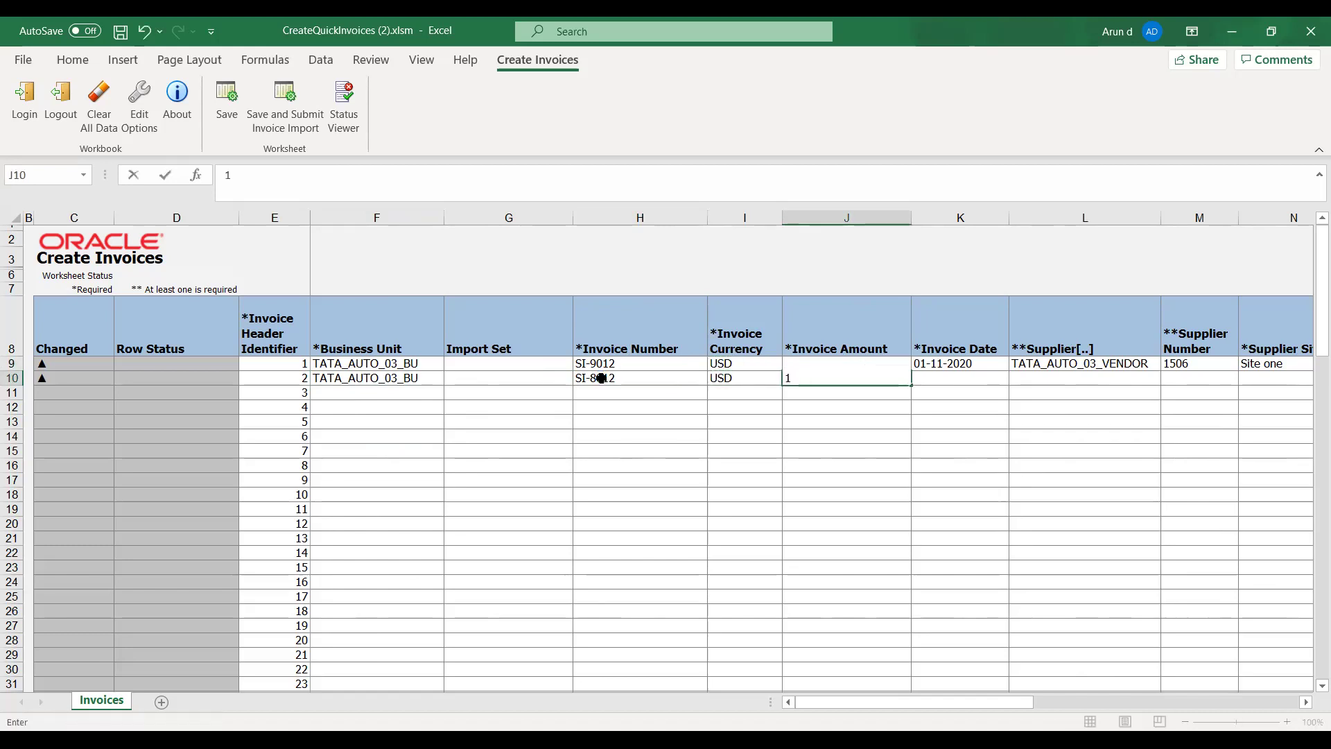
pyautogui.write('5,000')
pyautogui.press('Tab')
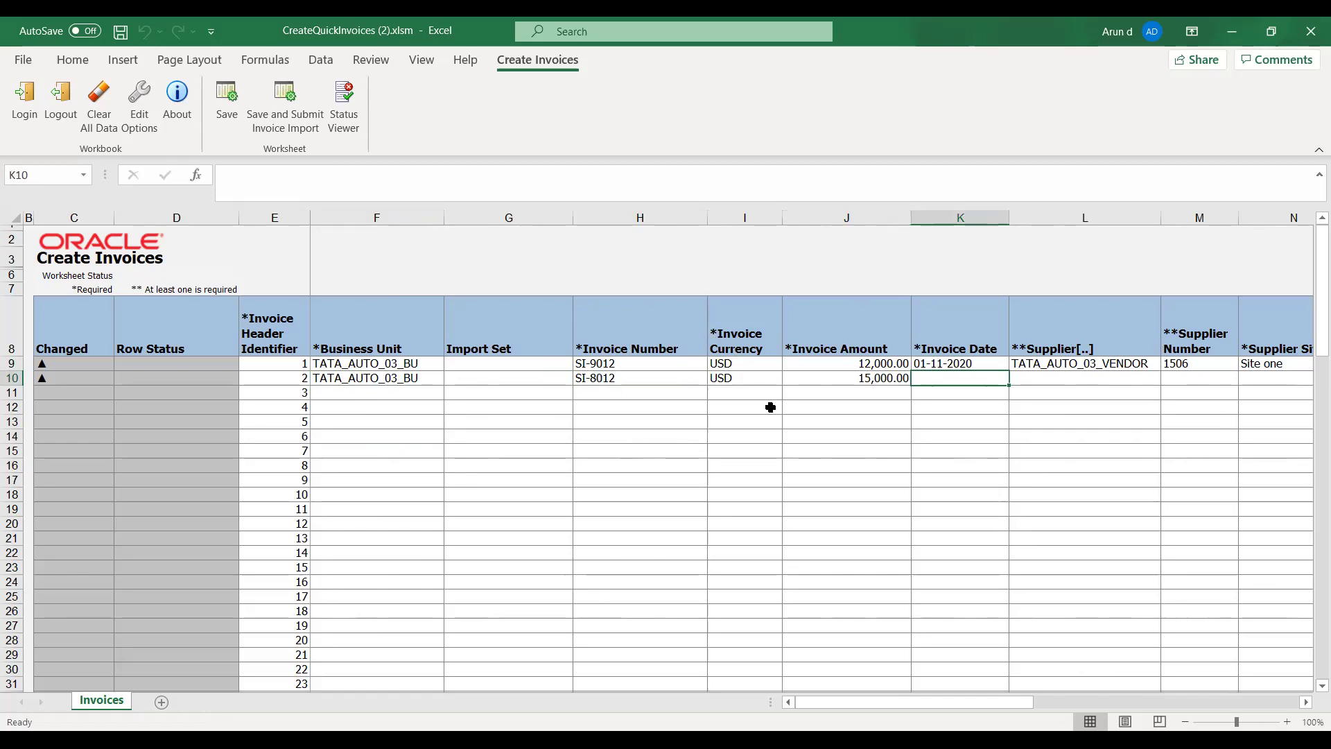
pyautogui.write('03-N')
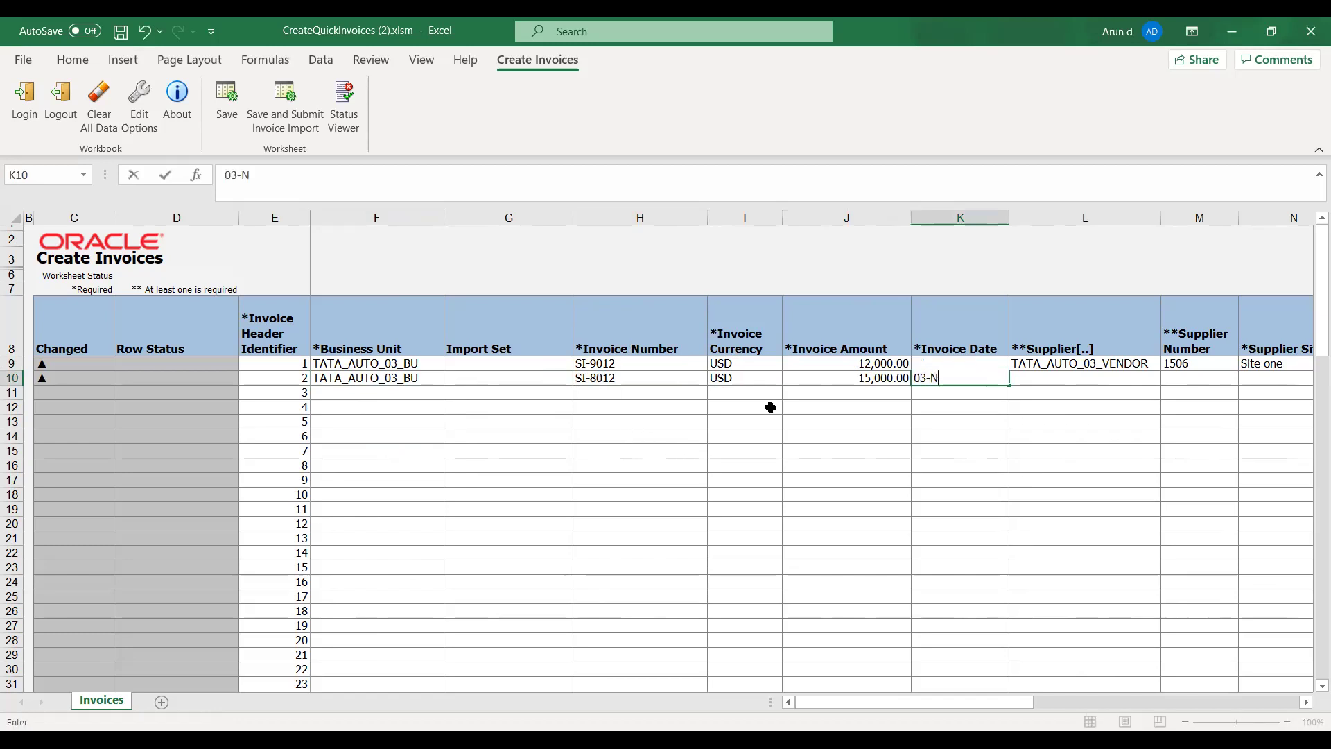
pyautogui.write('ov-2020')
pyautogui.press('Tab')
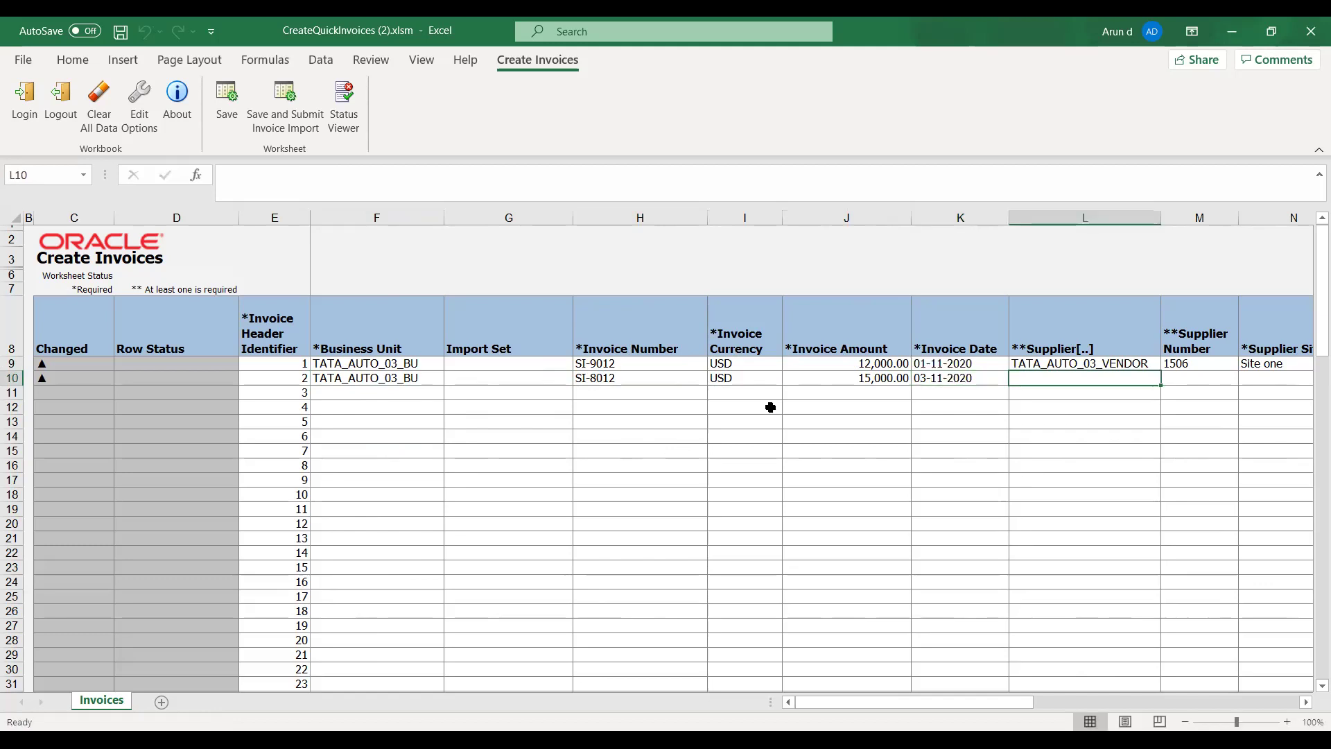
# Copy the first row's supplier, supplier number, supplier site and payment currency into the second row.
pyautogui.press('Up')
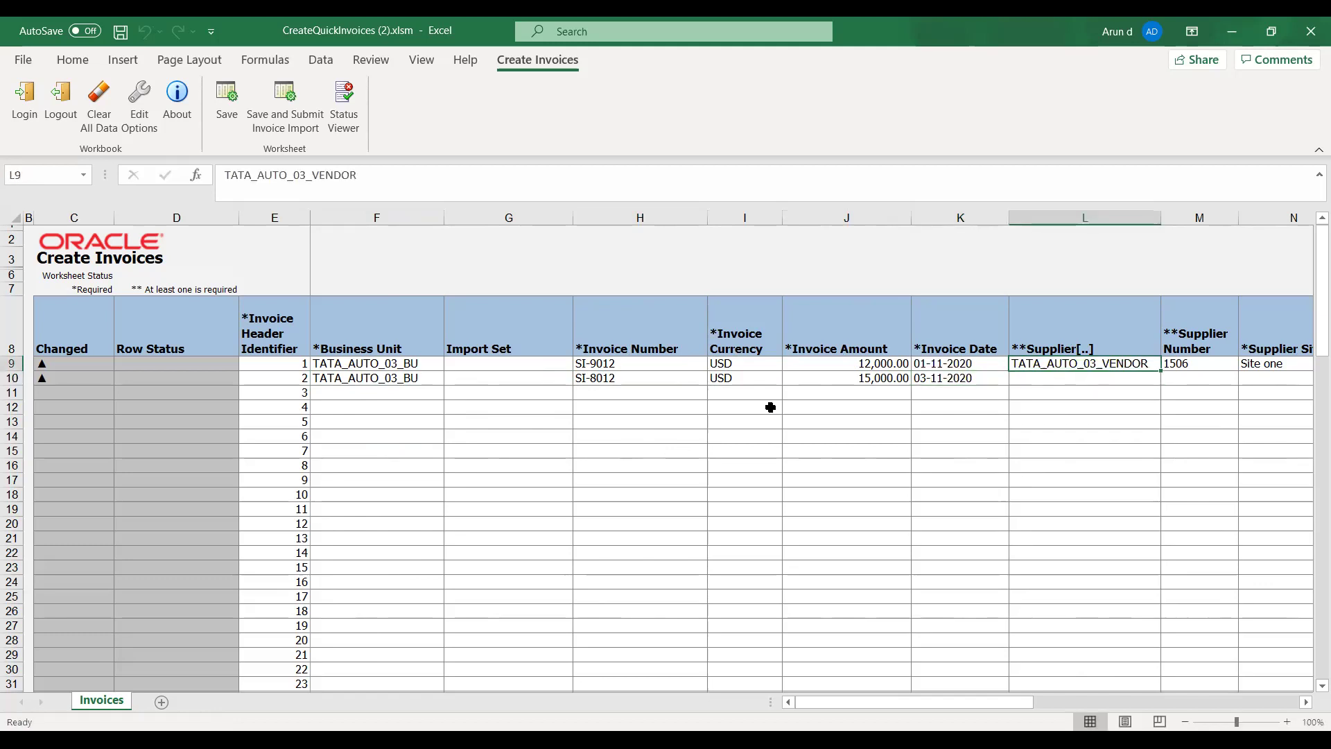
pyautogui.hotkey('shift', 'Right')
pyautogui.hotkey('shift', 'Right')
pyautogui.hotkey('shift', 'Right')
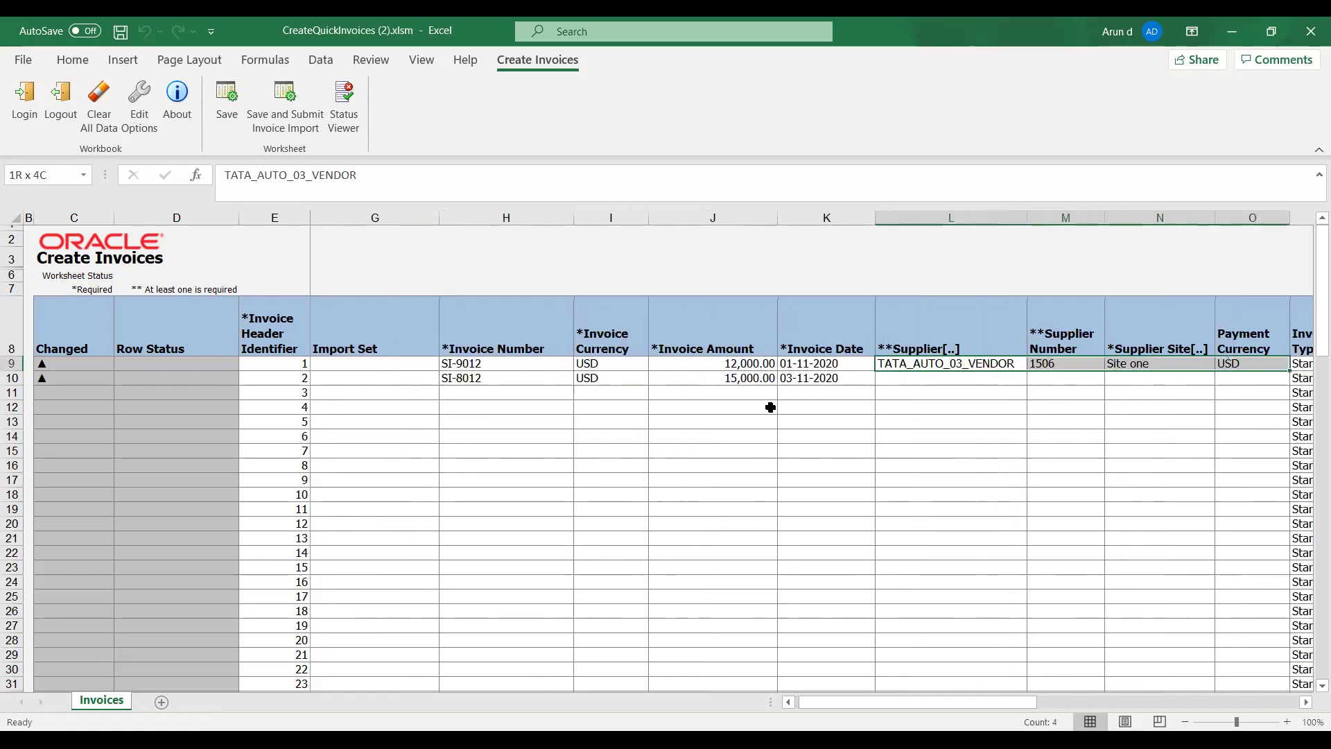
pyautogui.hotkey('ctrl', 'c')
pyautogui.press('Down')
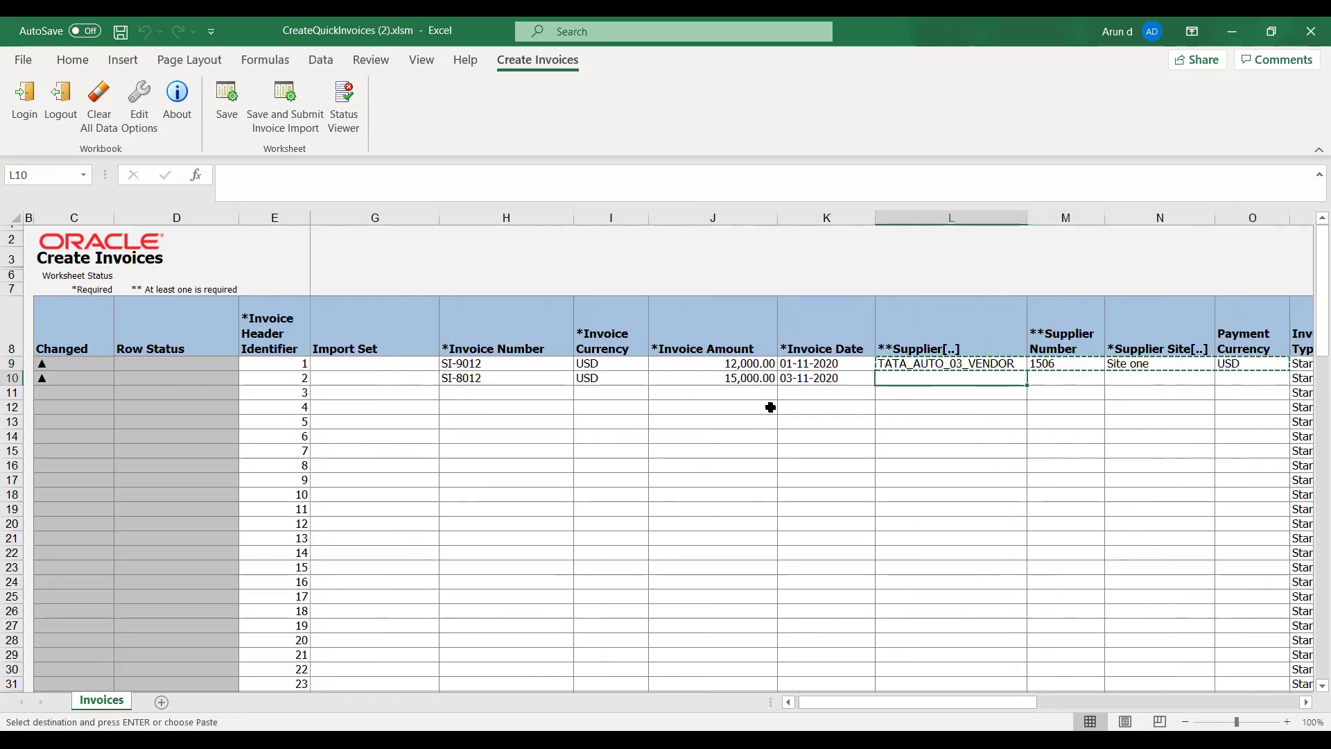
pyautogui.press('Return')
# Enter 1 as the second row's line number, keeping the line type Item.
pyautogui.press('Tab')
pyautogui.press('Tab')
pyautogui.press('Tab')
pyautogui.press('Tab')
pyautogui.press('Tab')
pyautogui.press('Tab')
pyautogui.press('Tab')
pyautogui.press('Tab')
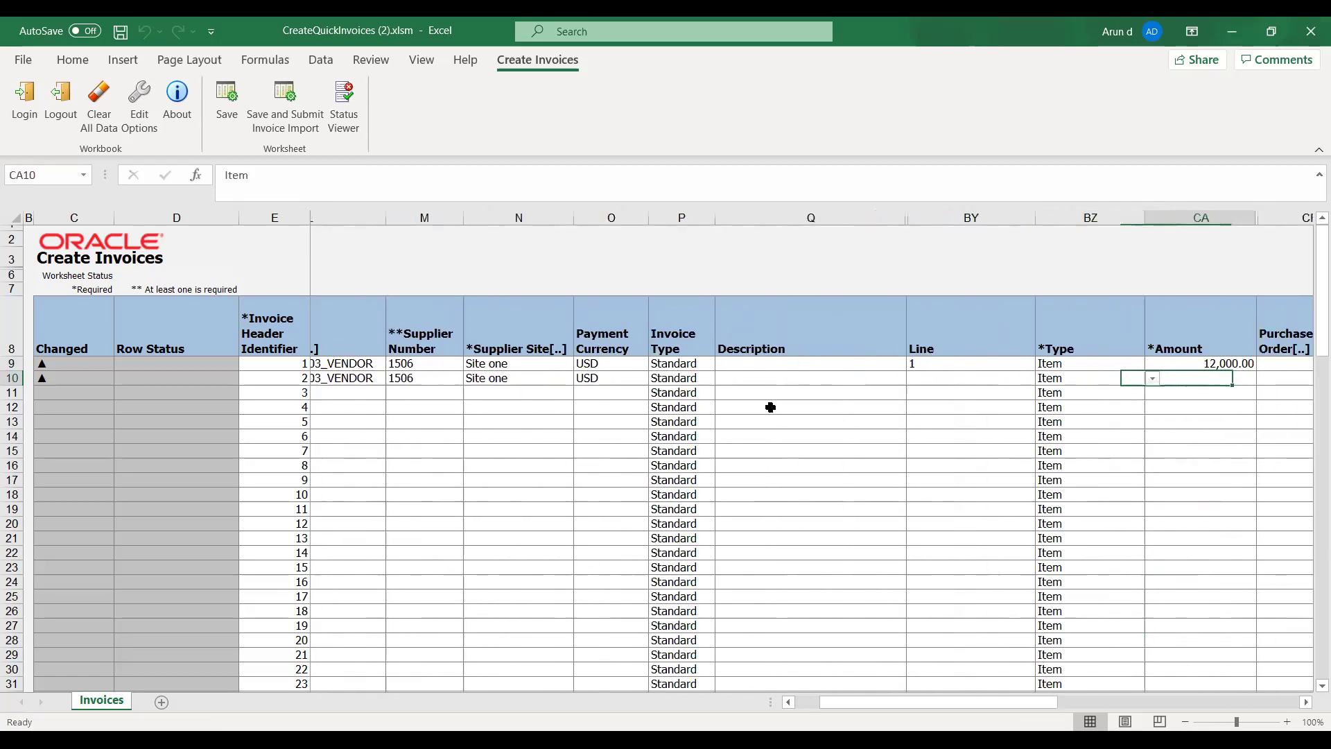
pyautogui.press('Down')
pyautogui.press('Left')
pyautogui.press('Left')
pyautogui.press('Up')
pyautogui.write('1')
pyautogui.press('Tab')
pyautogui.press('Tab')
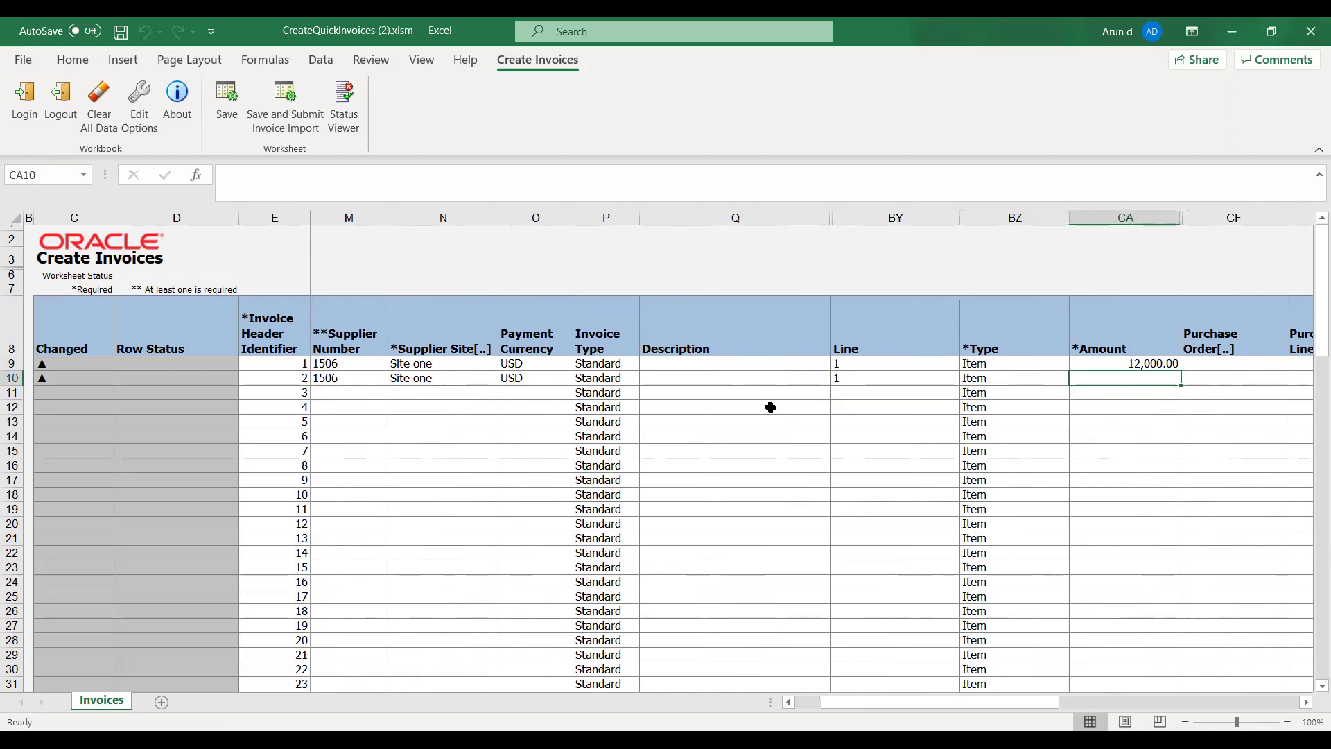
# Review the second row's header fields from the line details back to the invoice amount.
pyautogui.press('Left')
pyautogui.press('Left')
pyautogui.press('Left')
pyautogui.press('Left')
pyautogui.press('Left')
pyautogui.press('Left')
pyautogui.press('Left')
pyautogui.press('Left')
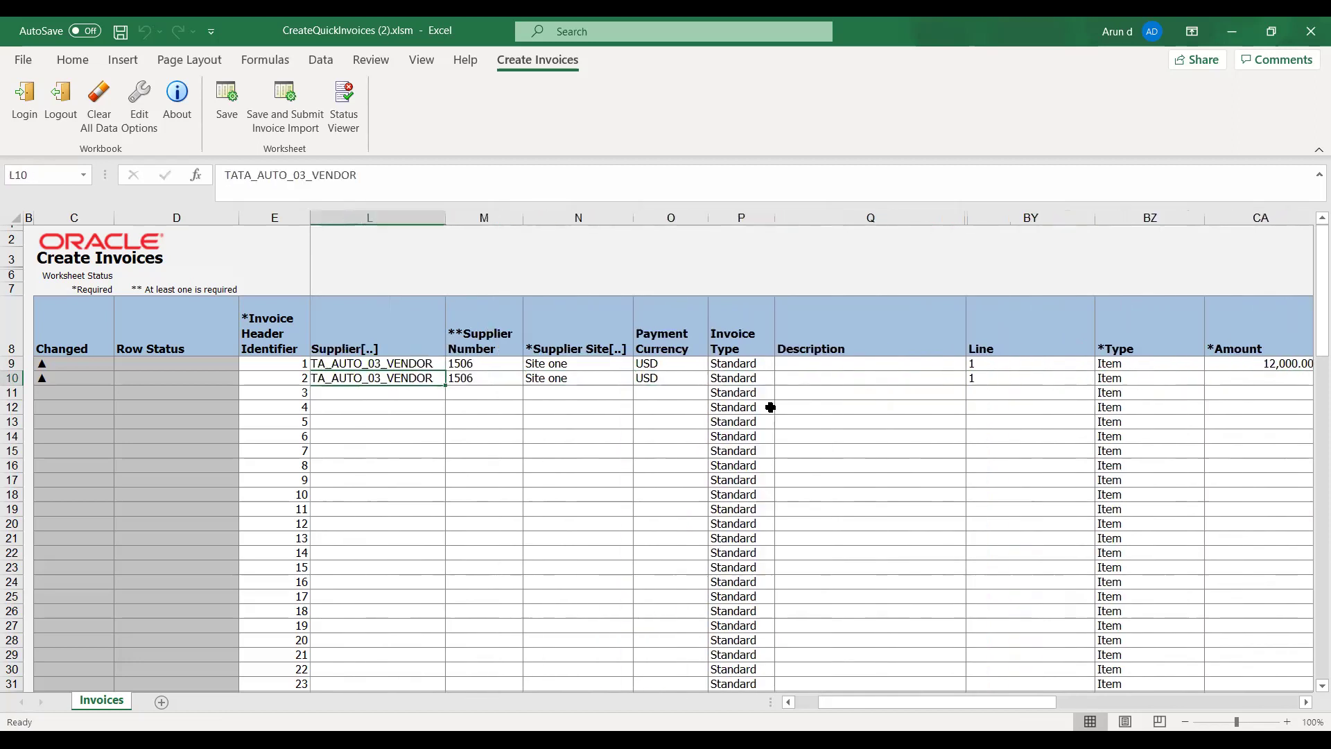
pyautogui.press('Left')
pyautogui.press('Left')
# Set the second row's line amount to 15,000.
pyautogui.press('Right')
pyautogui.press('Right')
pyautogui.press('Right')
pyautogui.press('Right')
pyautogui.press('Right')
pyautogui.press('Right')
pyautogui.press('Right')
pyautogui.press('Right')
pyautogui.press('Right')
pyautogui.press('Right')
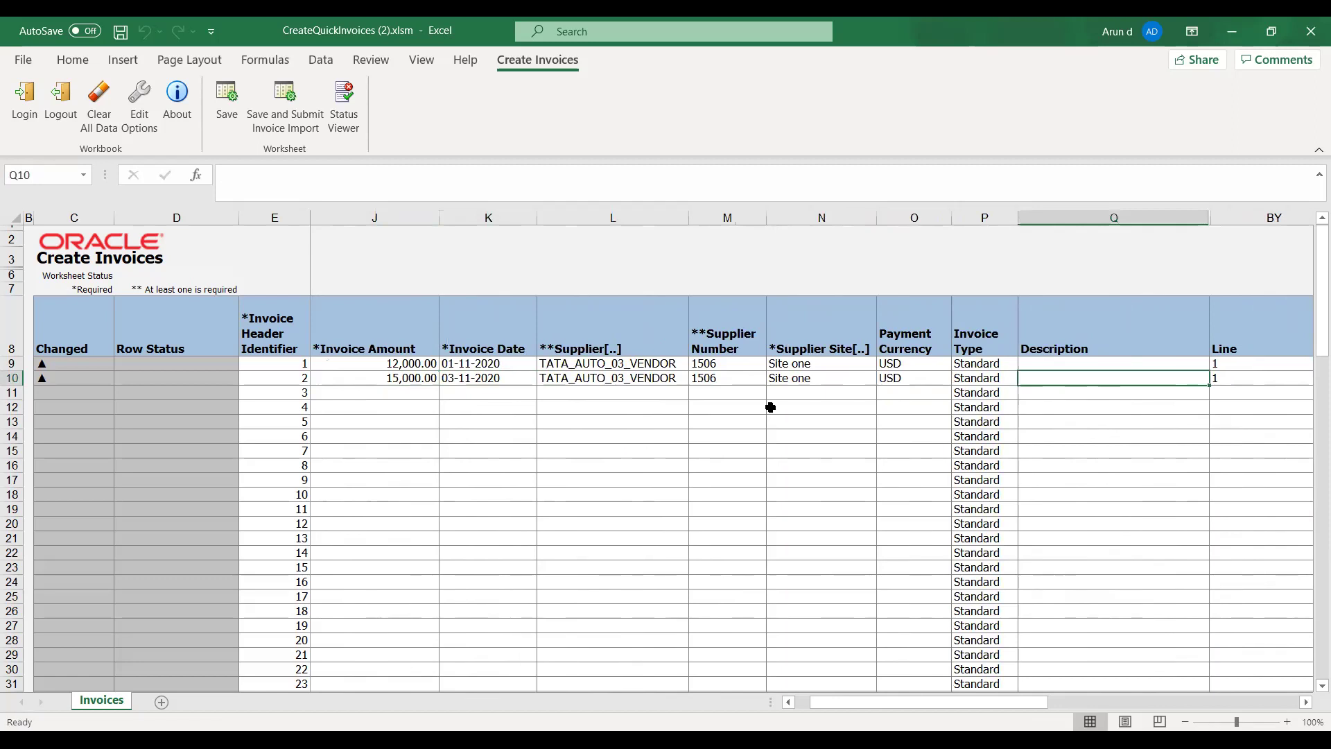
pyautogui.write('15')
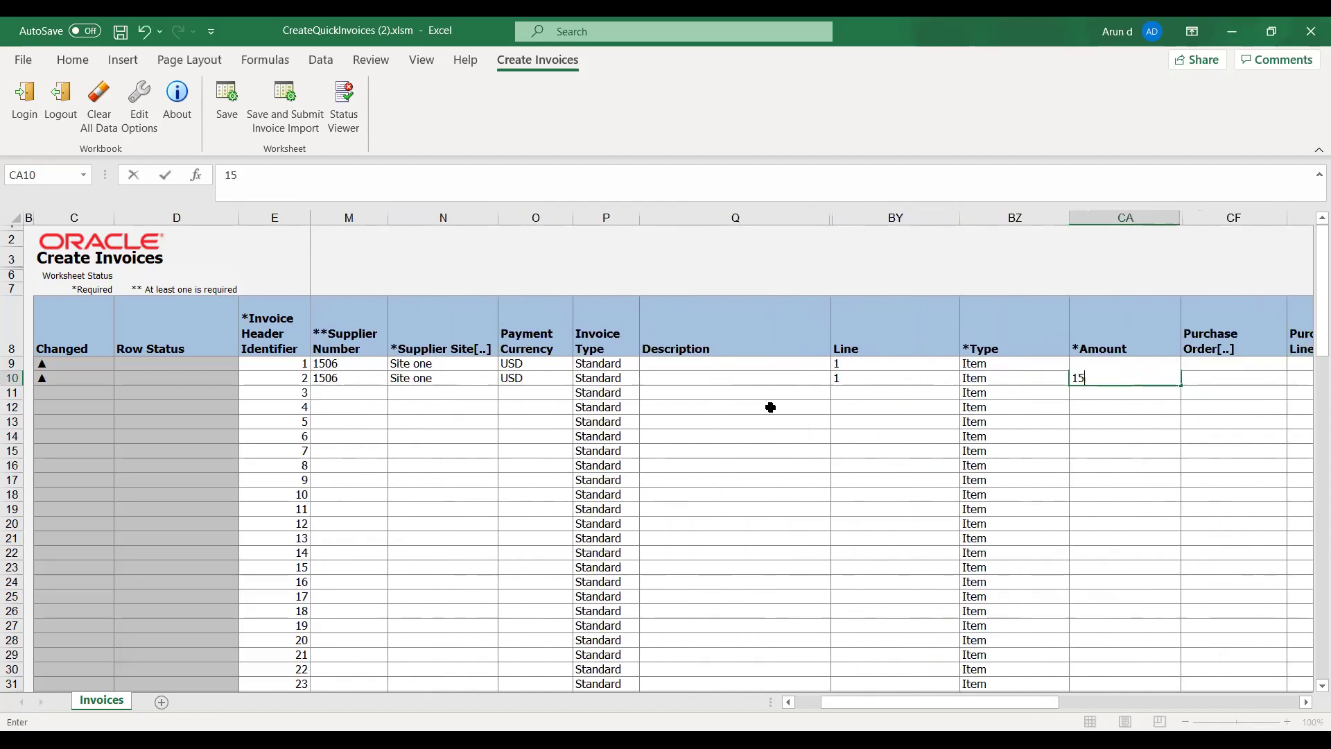
pyautogui.write(',000')
# Copy the first row's distribution combination 03.10.4130.03 into the second row, leaving the purchase order fields empty.
pyautogui.press('Right')
pyautogui.press('Right')
pyautogui.press('Right')
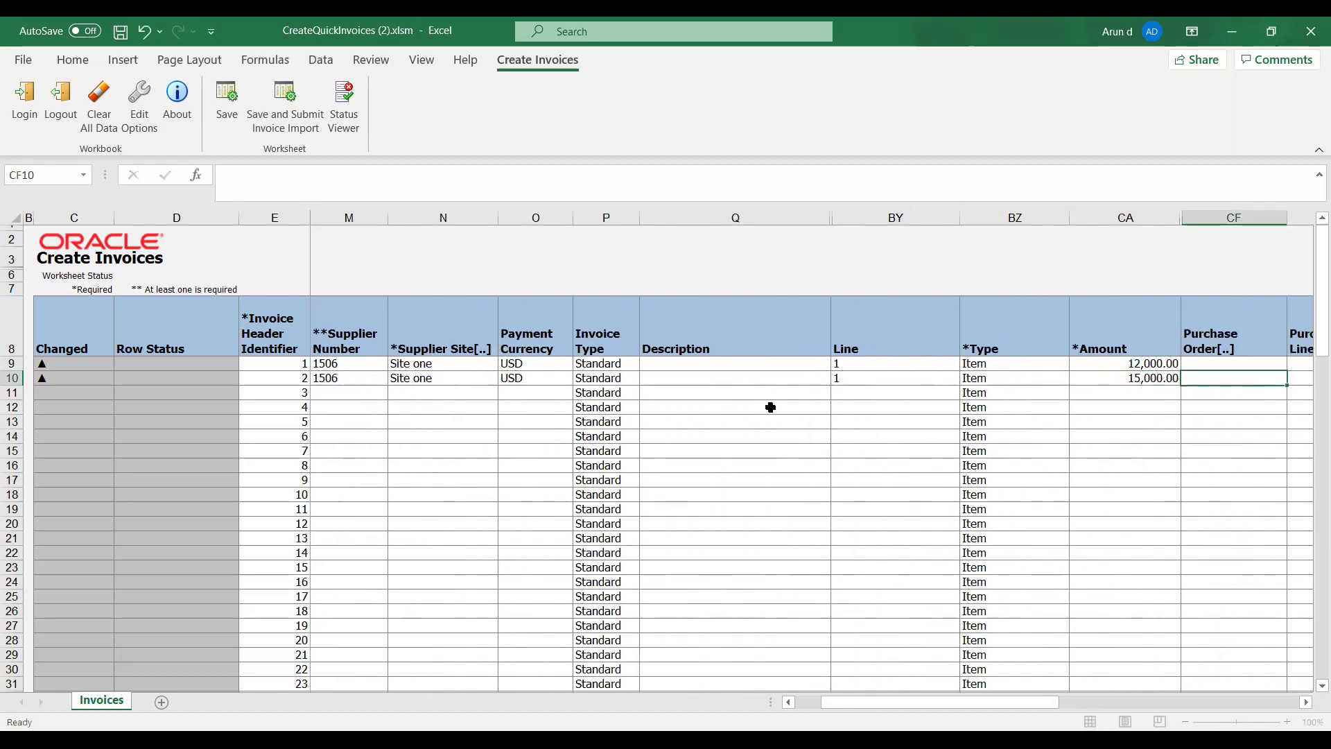
pyautogui.press('Up')
pyautogui.hotkey('ctrl', 'c')
pyautogui.press('Down')
pyautogui.hotkey('ctrl', 'v')
pyautogui.press('Escape')
# Review the second row's line type, amount and distribution details.
pyautogui.press('Right')
pyautogui.press('Right')
pyautogui.press('Right')
pyautogui.press('Left')
pyautogui.press('Left')
pyautogui.press('Left')
pyautogui.press('Left')
pyautogui.press('Left')
pyautogui.press('Left')
pyautogui.press('Left')
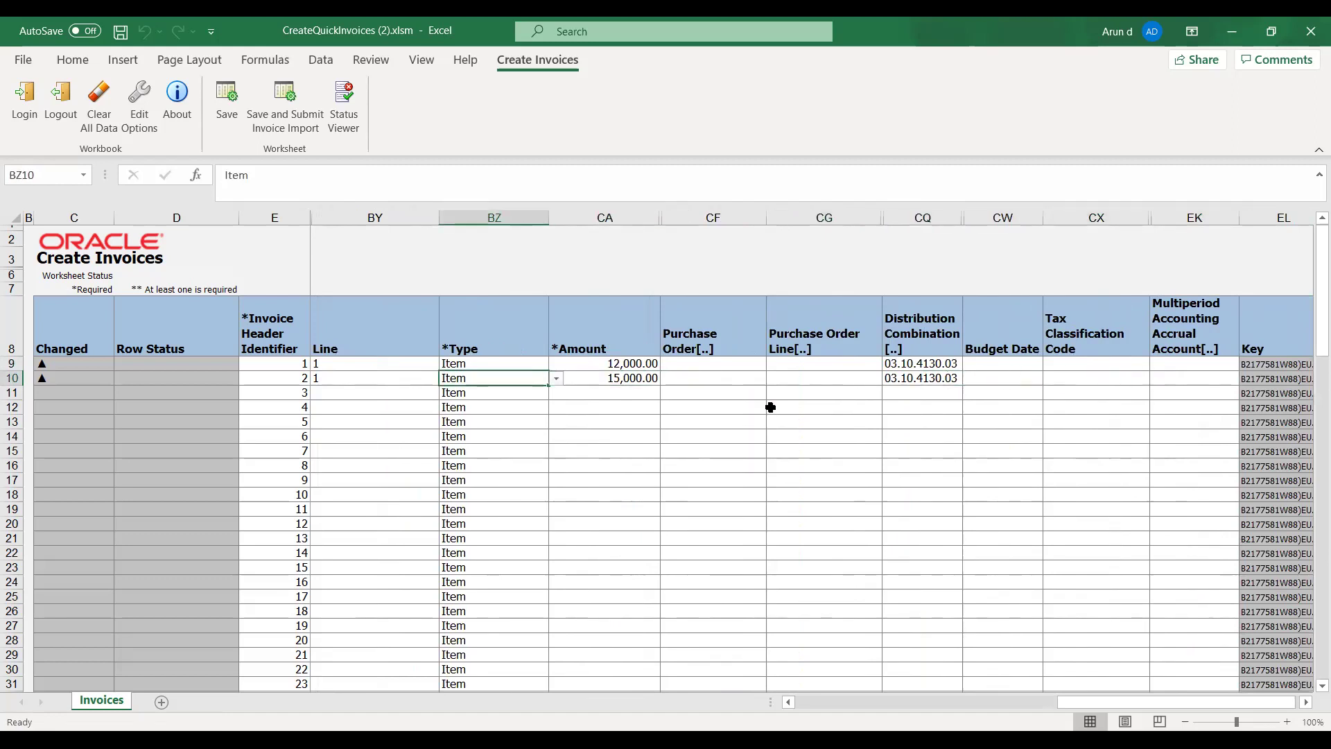
pyautogui.click(767, 424)
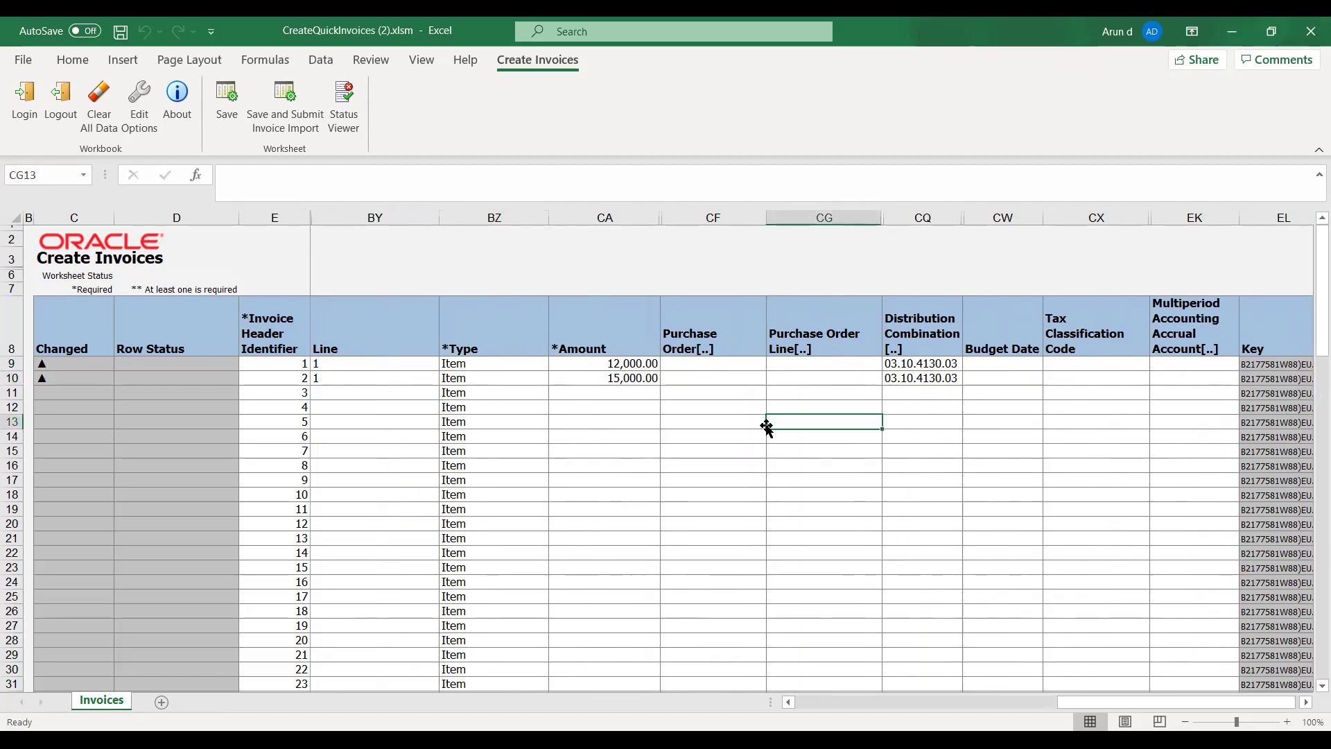
# Save and submit the invoice import, accepting the upload option to continue with subsequent rows on failure.
pyautogui.click(279, 111)
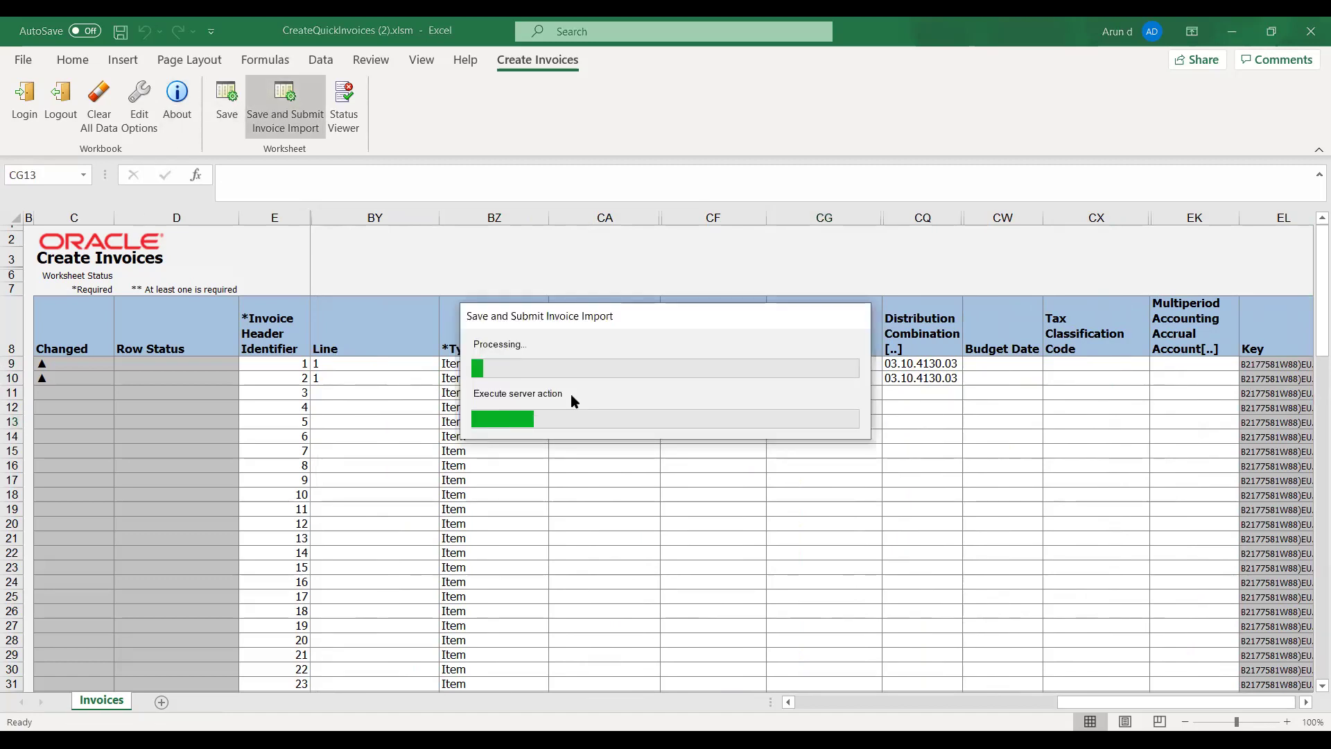
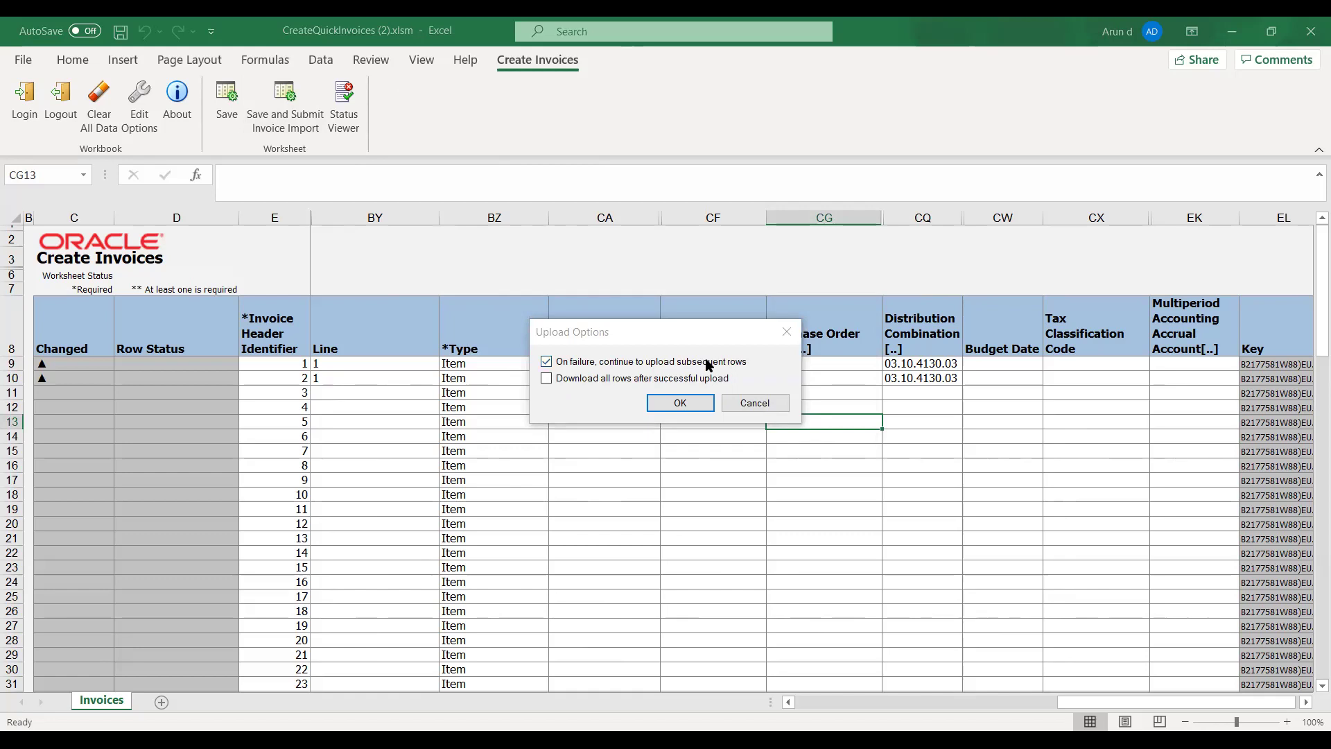
pyautogui.click(689, 326)
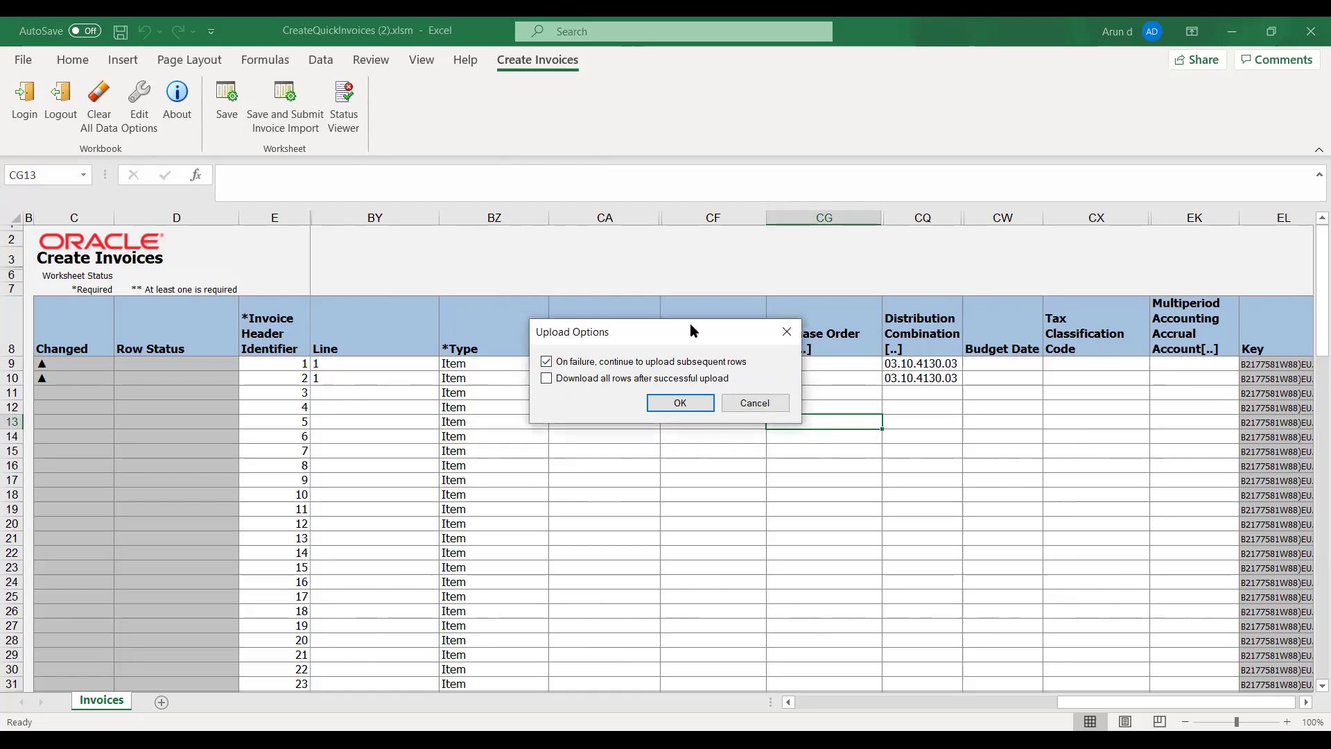
pyautogui.moveTo(689, 323); pyautogui.dragTo(718, 252)
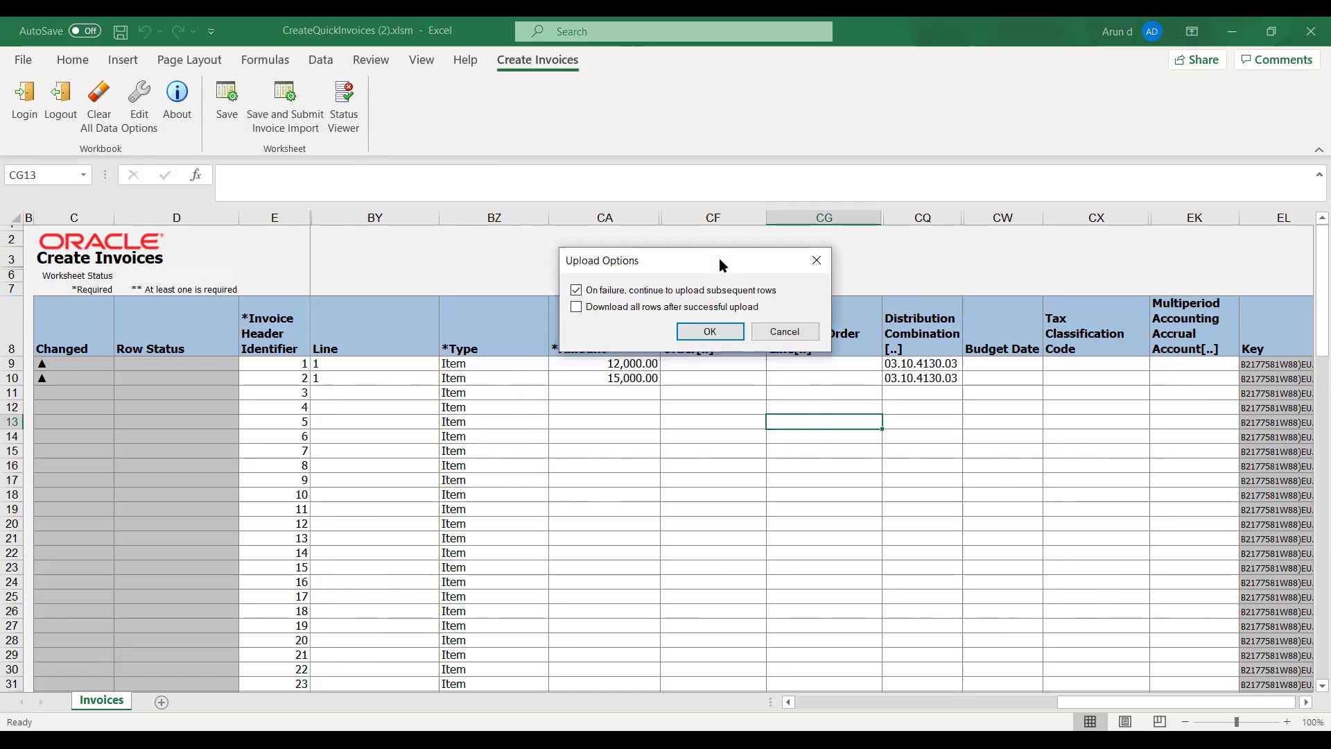
pyautogui.click(701, 333)
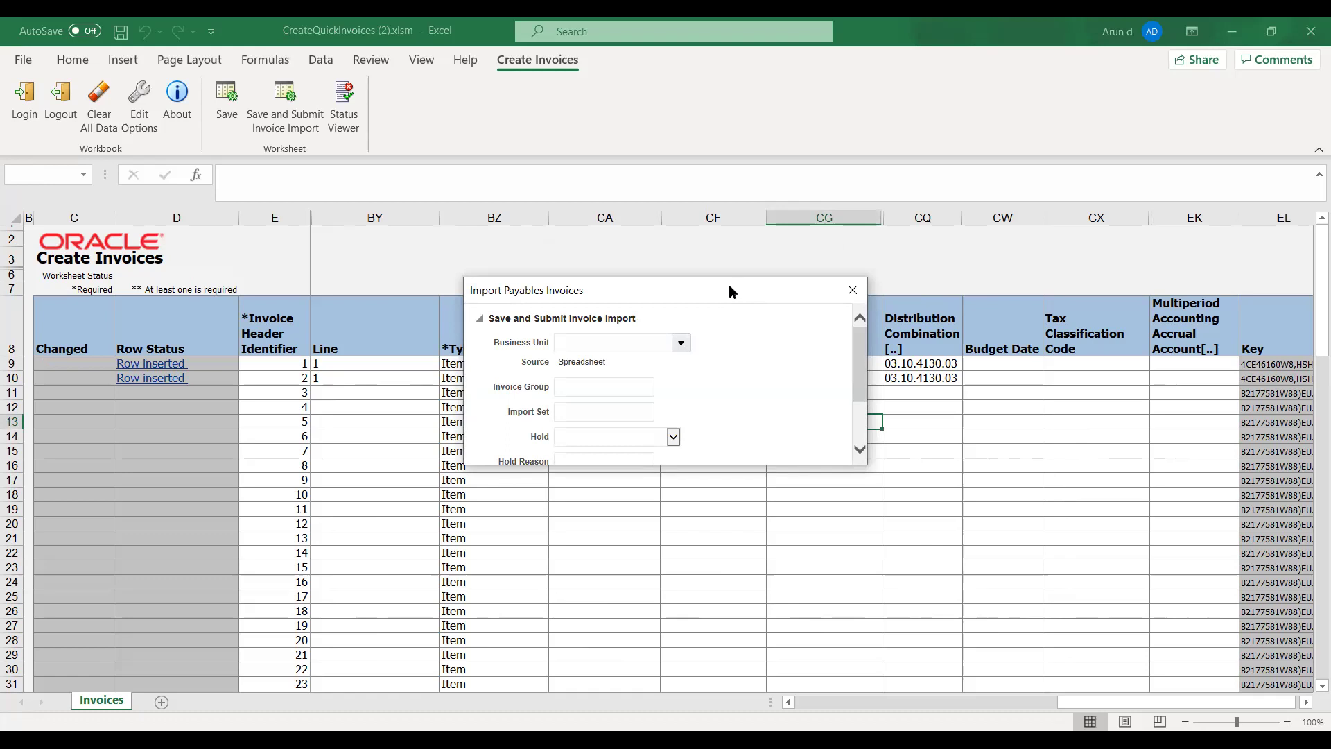
# Choose TATA_AUTO_03_BU as the business unit for the payables invoice import.
pyautogui.moveTo(731, 279); pyautogui.dragTo(756, 221)
pyautogui.click(705, 285)
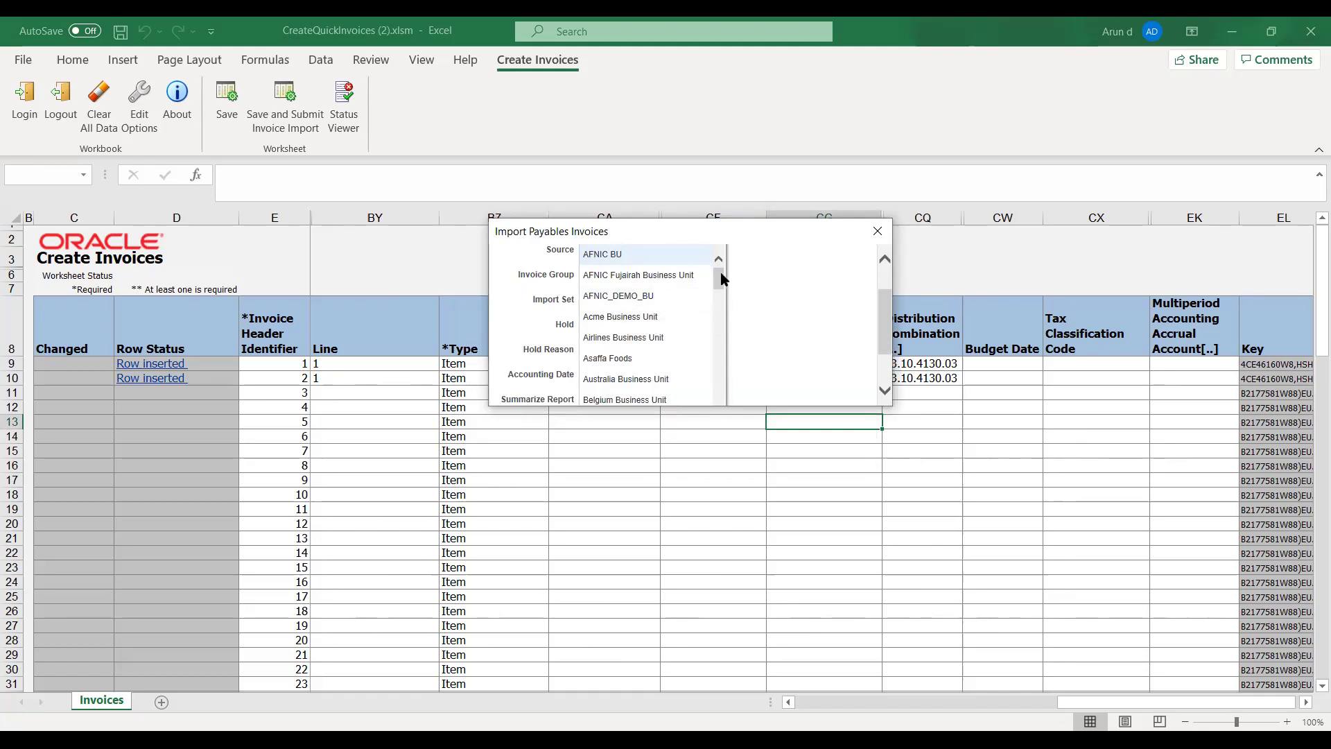
pyautogui.moveTo(721, 278); pyautogui.dragTo(717, 302)
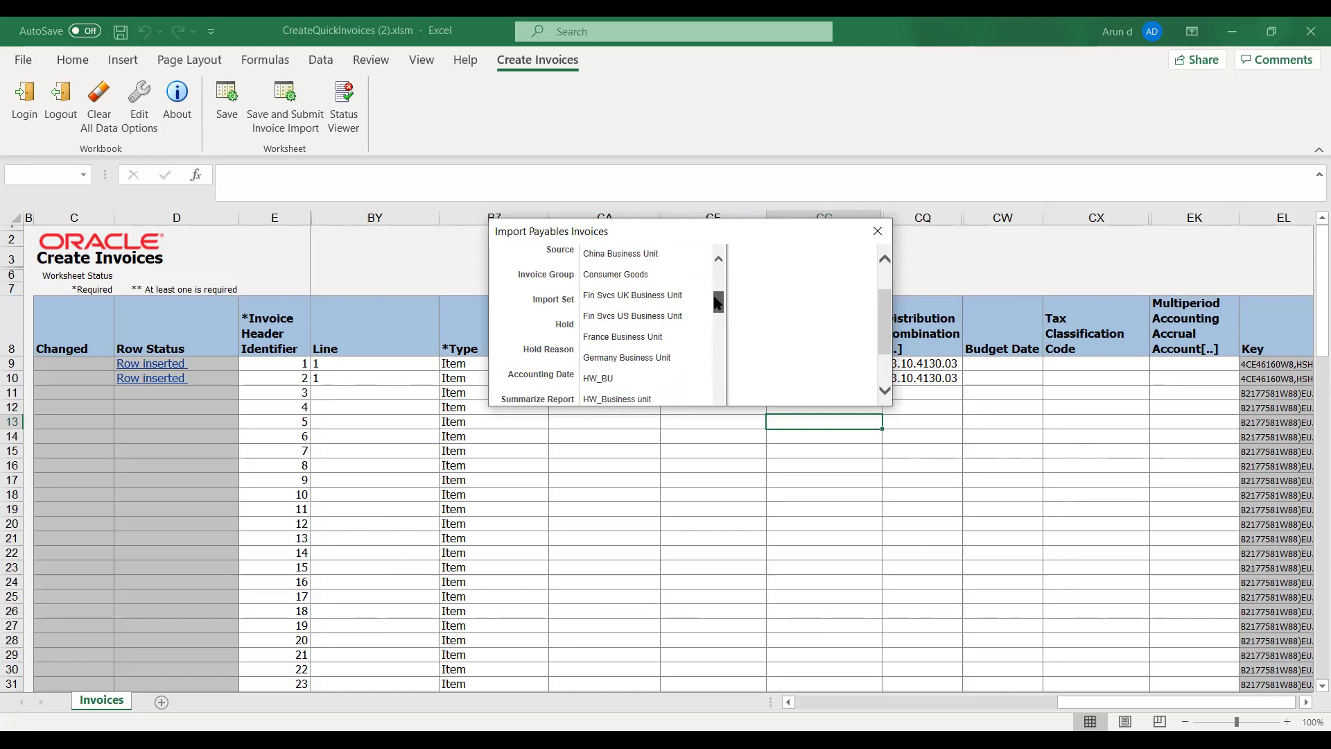
pyautogui.moveTo(717, 302); pyautogui.dragTo(714, 395)
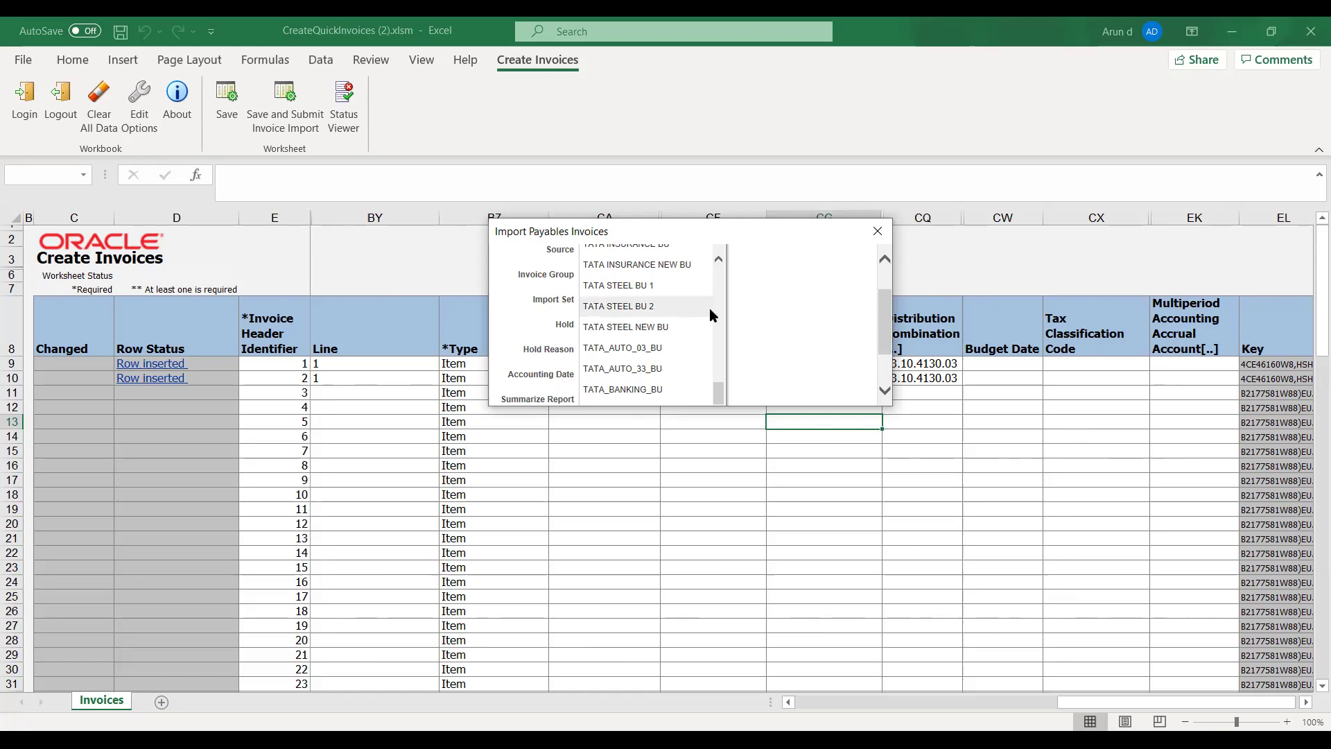
pyautogui.click(656, 350)
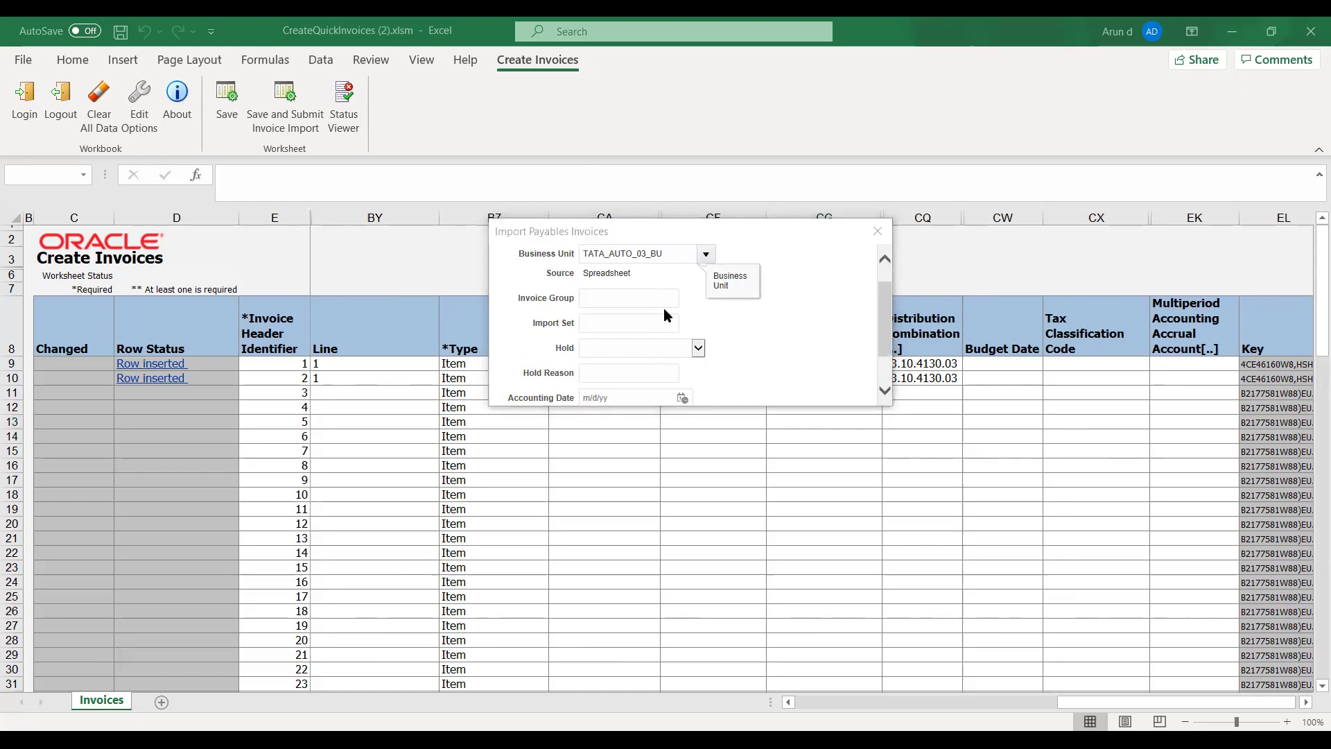
# Submit the payables invoice import with the remaining parameters at their defaults and dismiss the request confirmation.
pyautogui.scroll(-3, 664, 308)
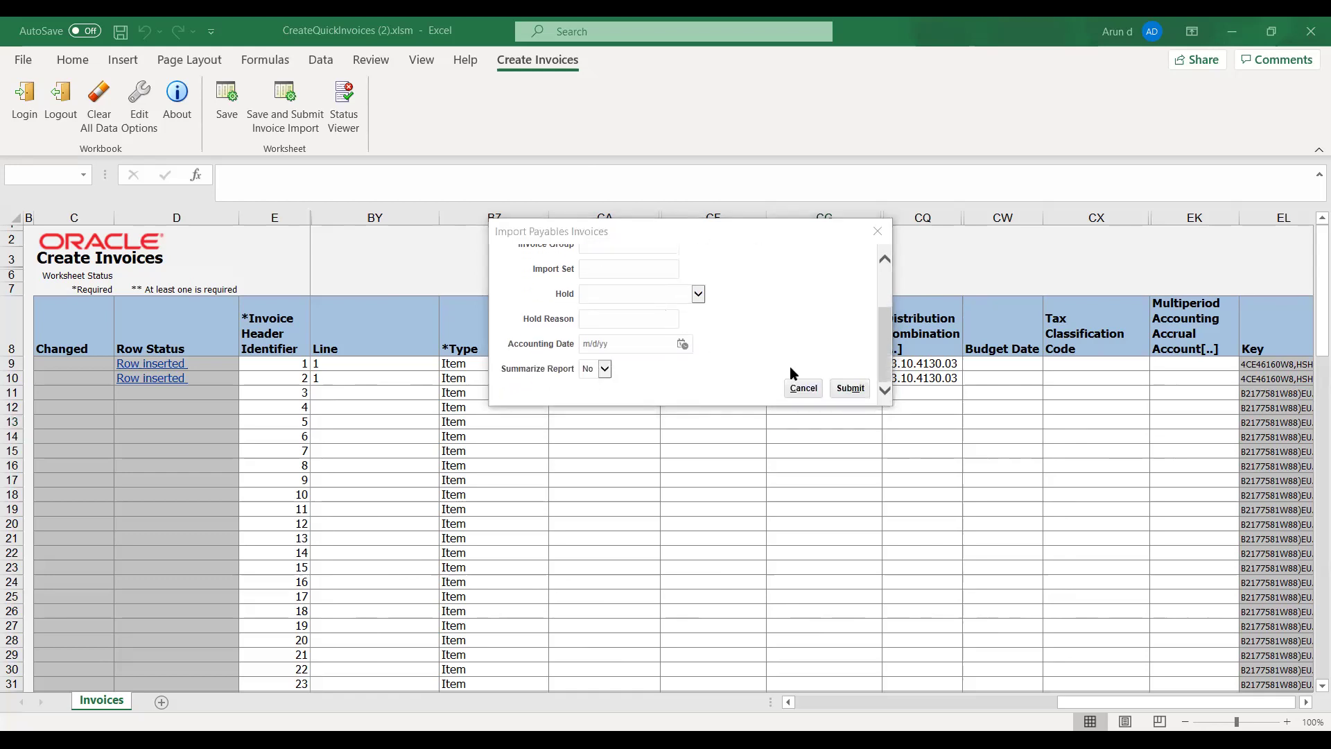
pyautogui.click(846, 389)
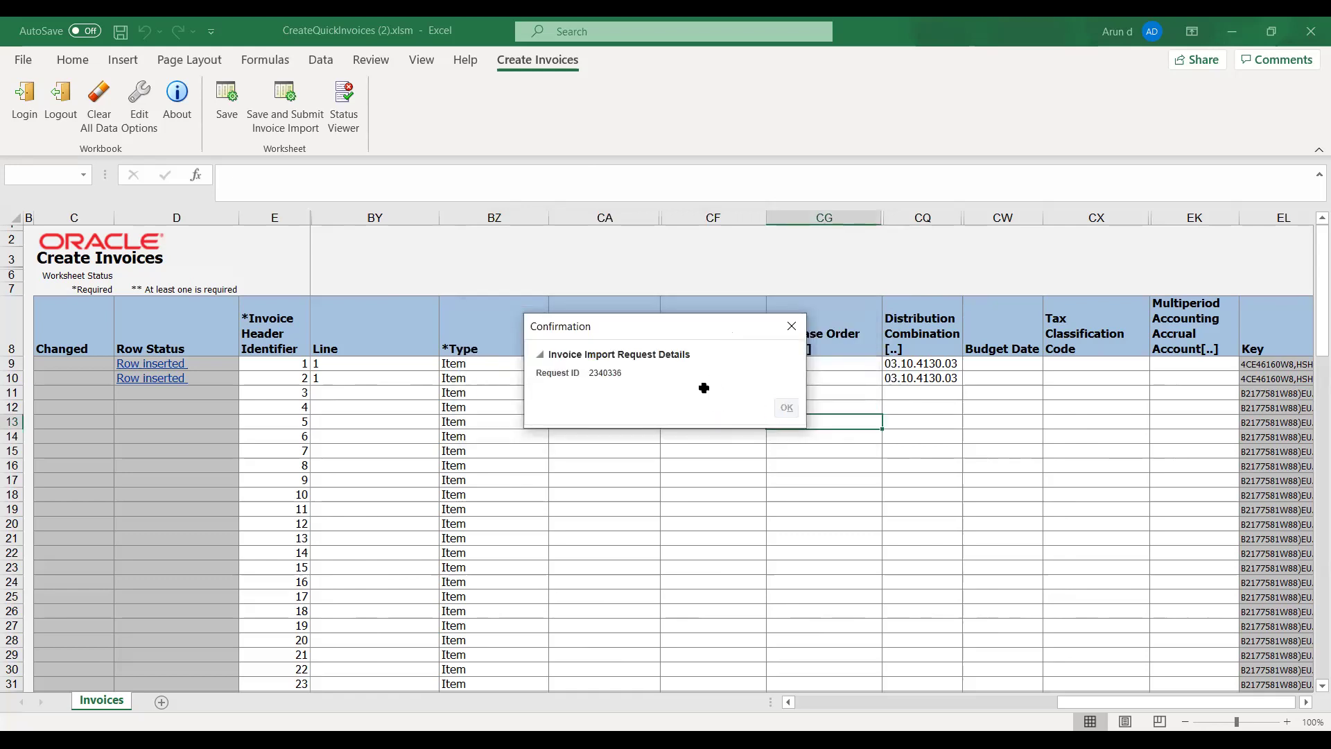
pyautogui.press('Return')
pyautogui.click(642, 449)
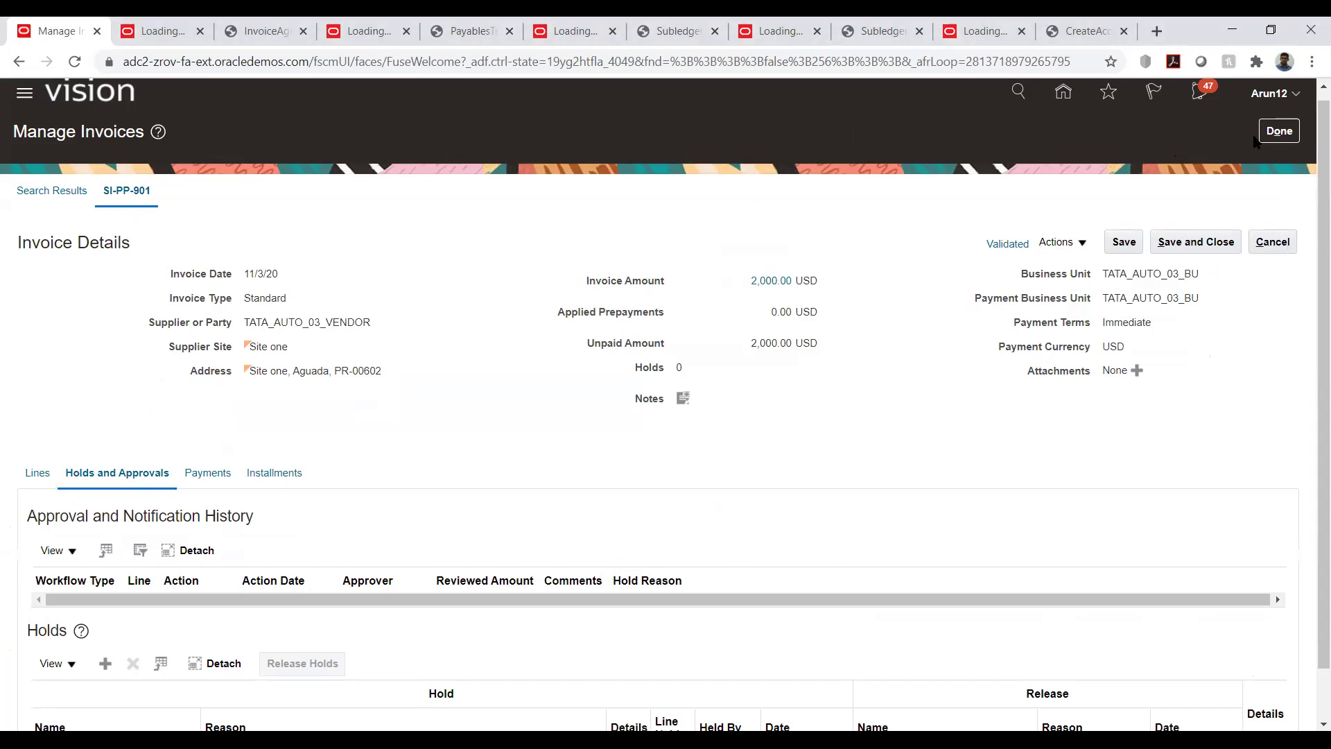
# In the browser's Manage Invoices page, save and close invoice SI-PP-901 and search for invoice number SI-9012.
pyautogui.click(1195, 244)
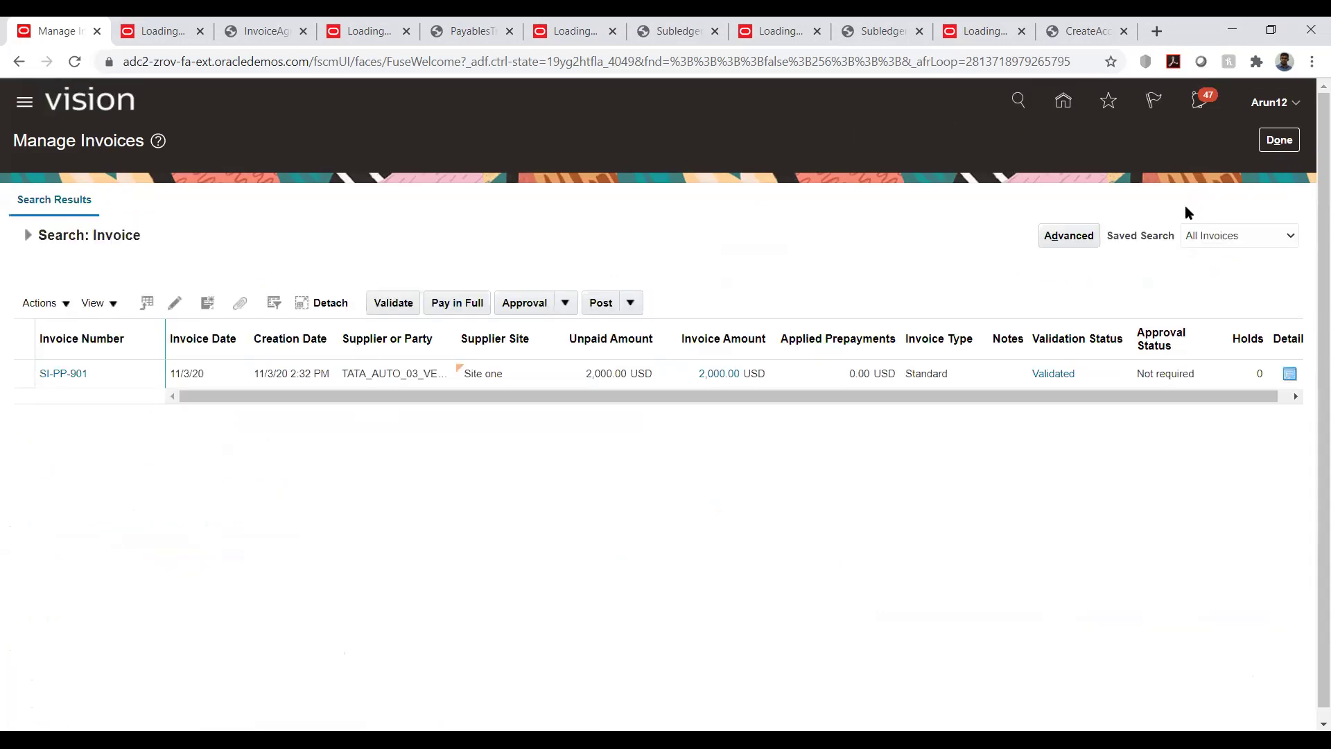
pyautogui.click(27, 235)
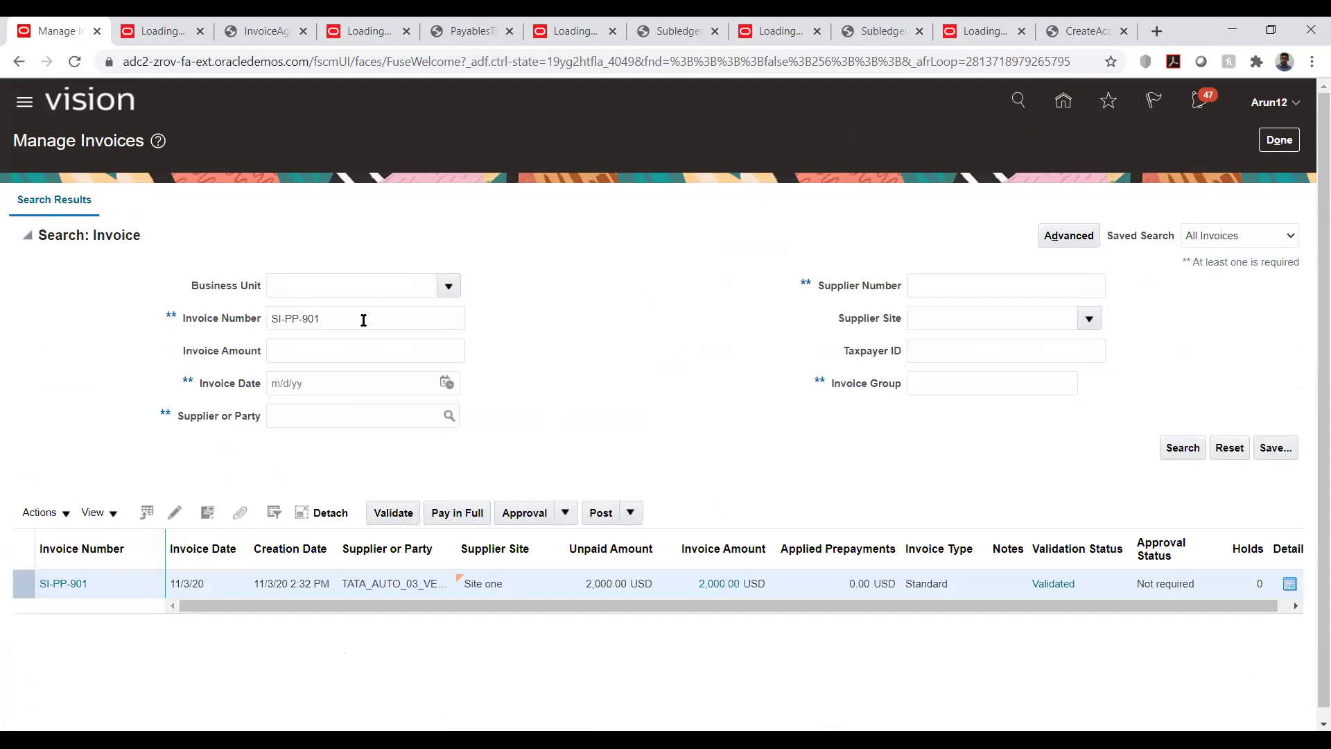
pyautogui.tripleClick(363, 319)
pyautogui.write('SI-9012')
pyautogui.click(1182, 448)
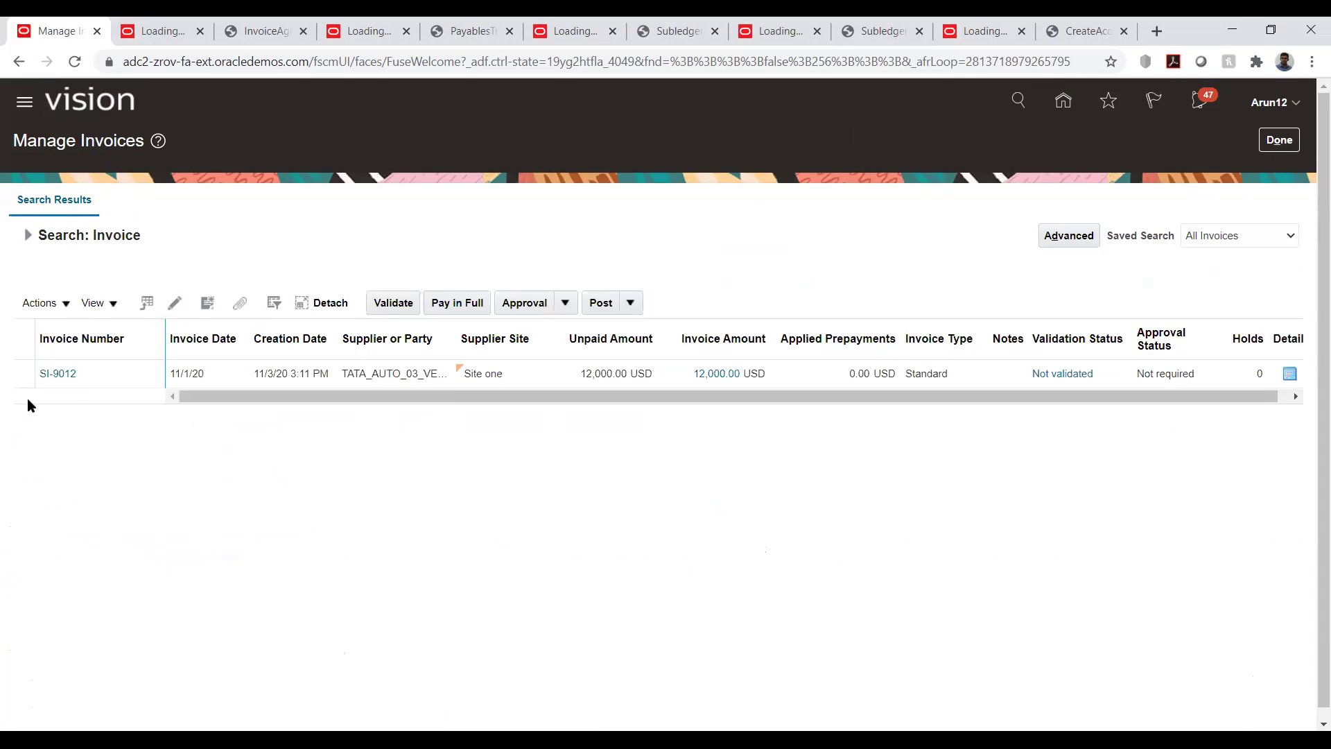
# Open invoice SI-9012, validate it, and save and close it.
pyautogui.click(53, 378)
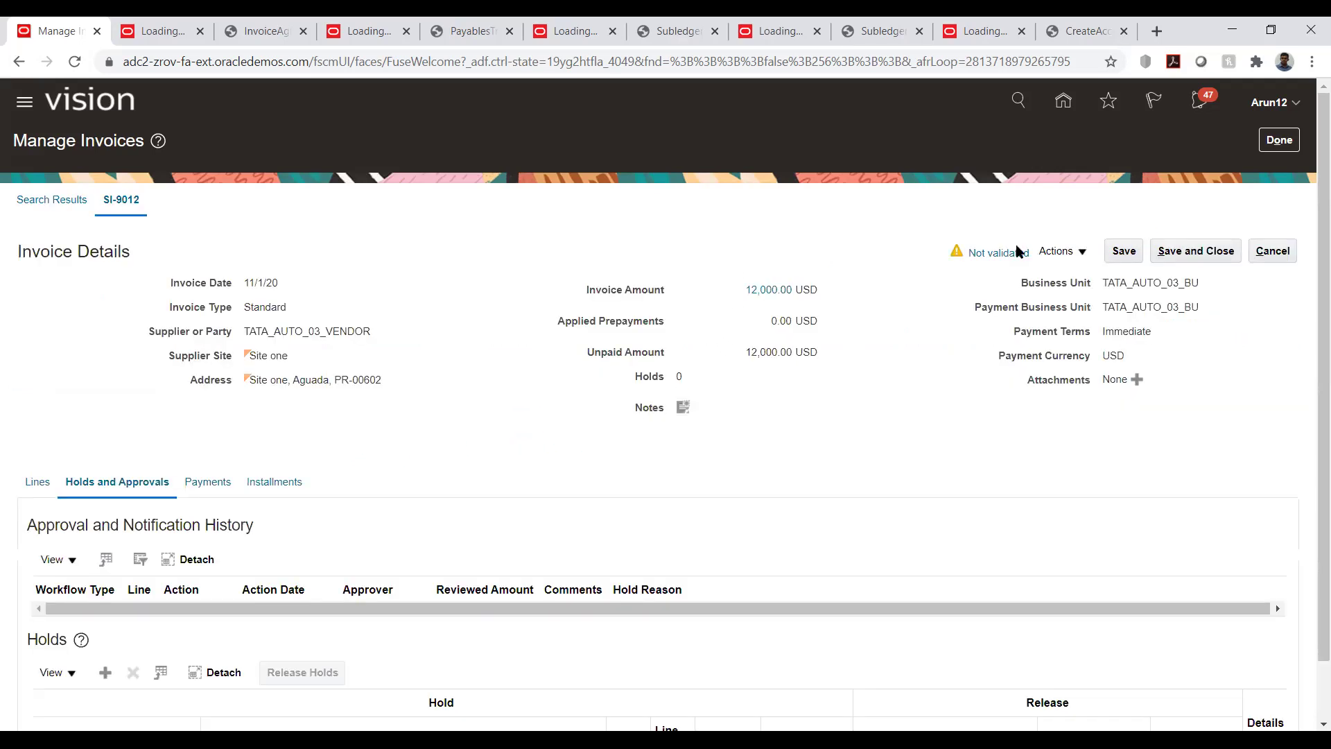
pyautogui.click(1083, 255)
pyautogui.click(1067, 304)
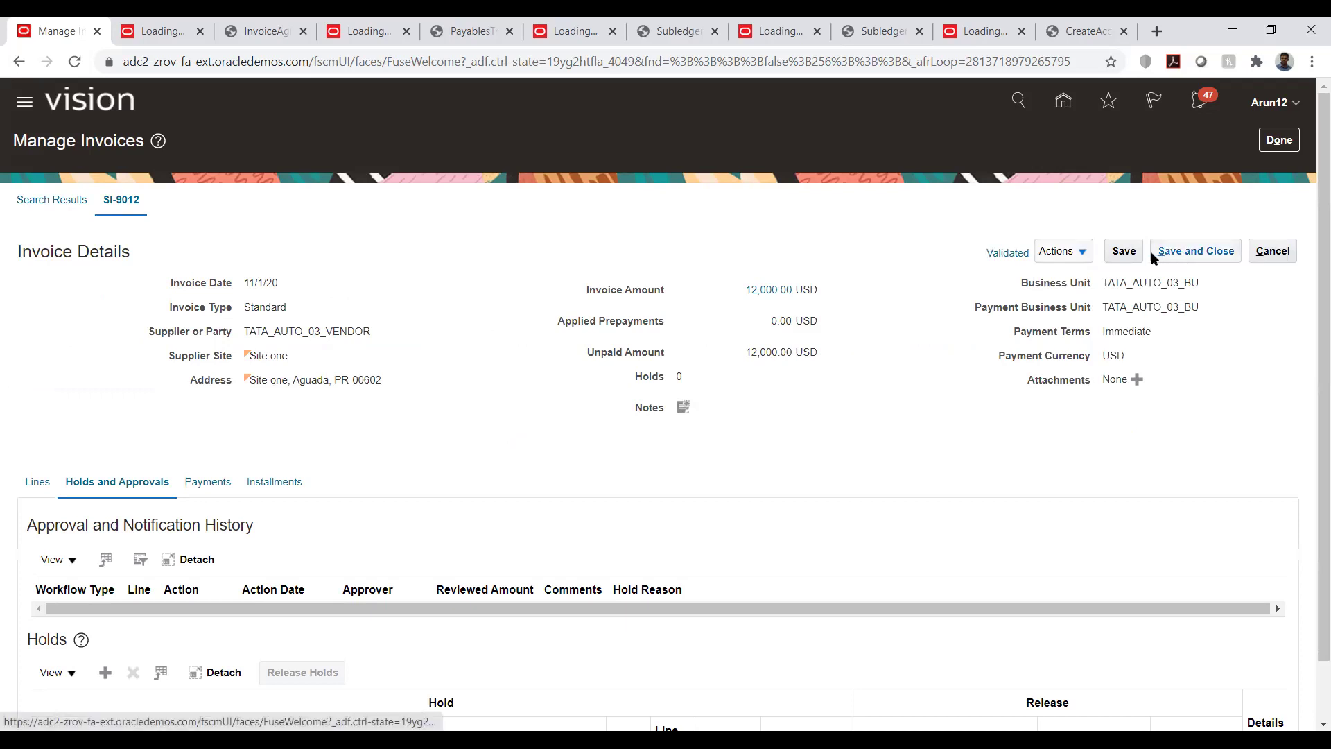
pyautogui.click(1185, 253)
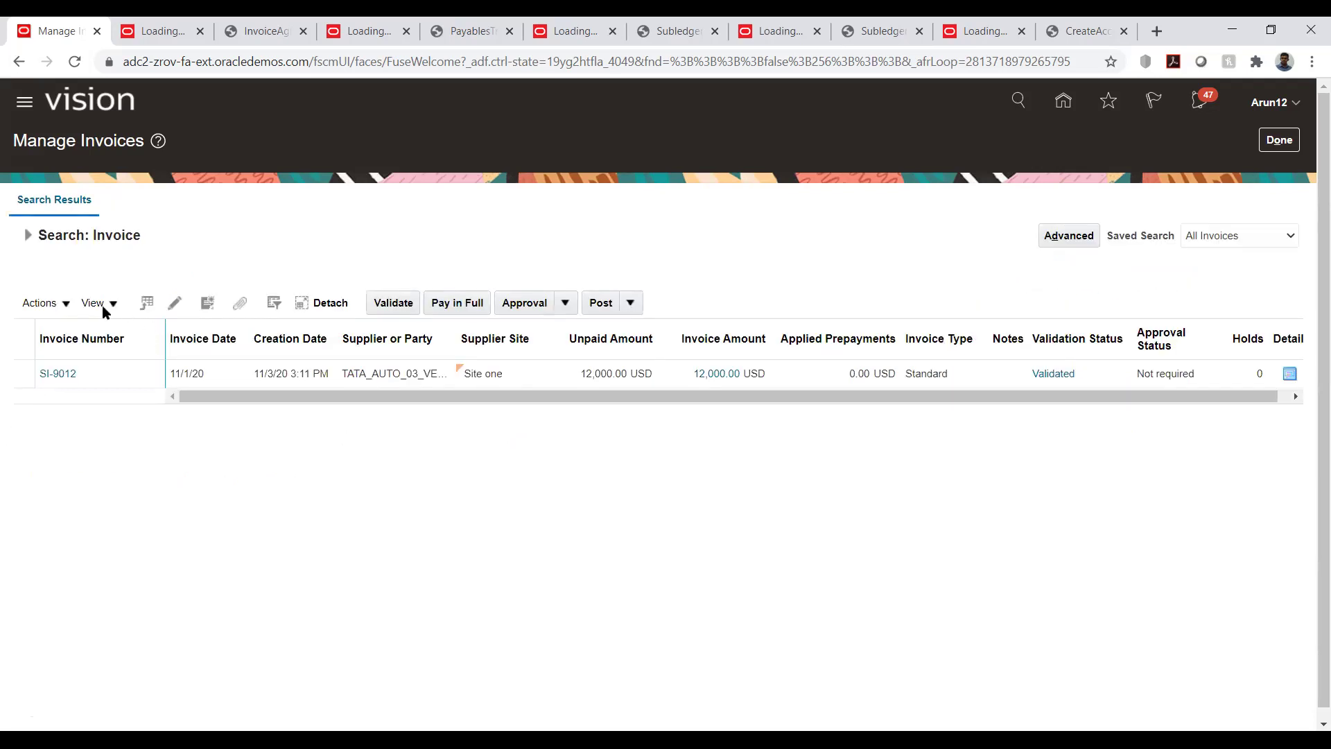
# Search Manage Invoices for invoice number SI-8012.
pyautogui.click(26, 235)
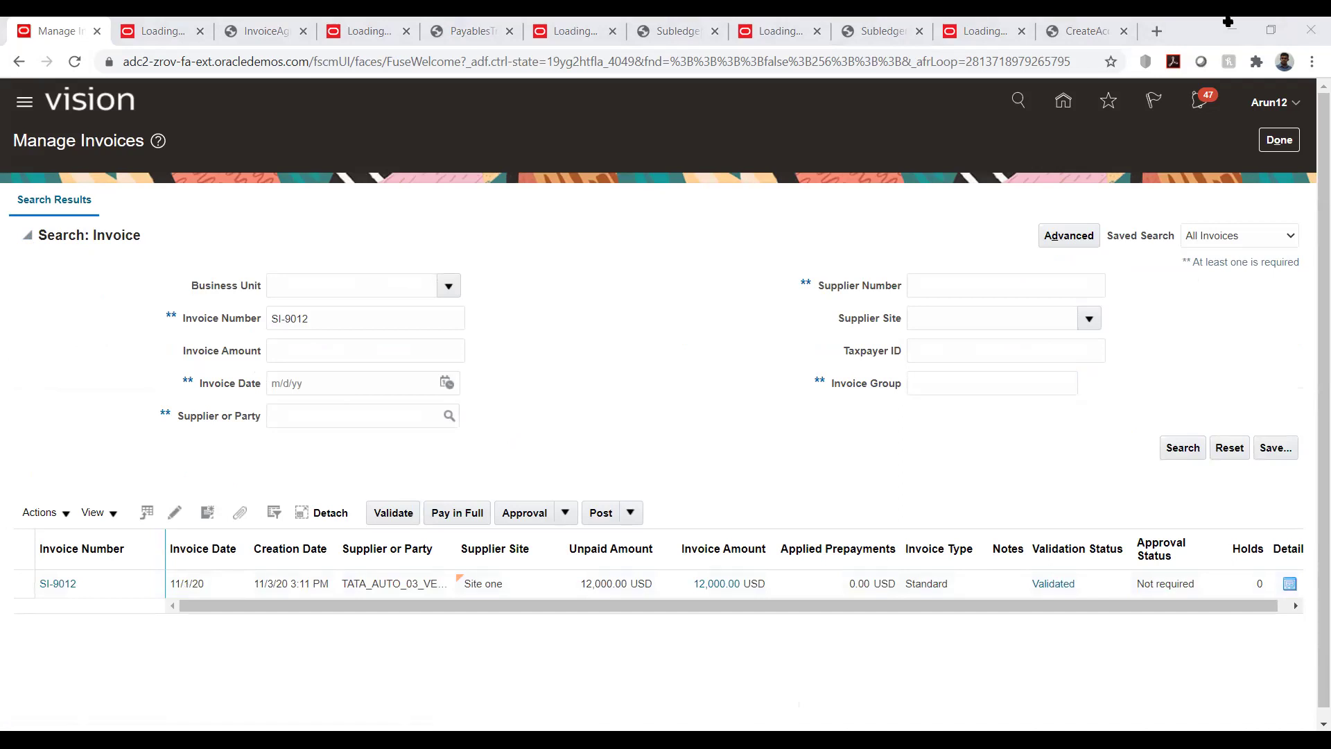
pyautogui.doubleClick(320, 318)
pyautogui.tripleClick(320, 317)
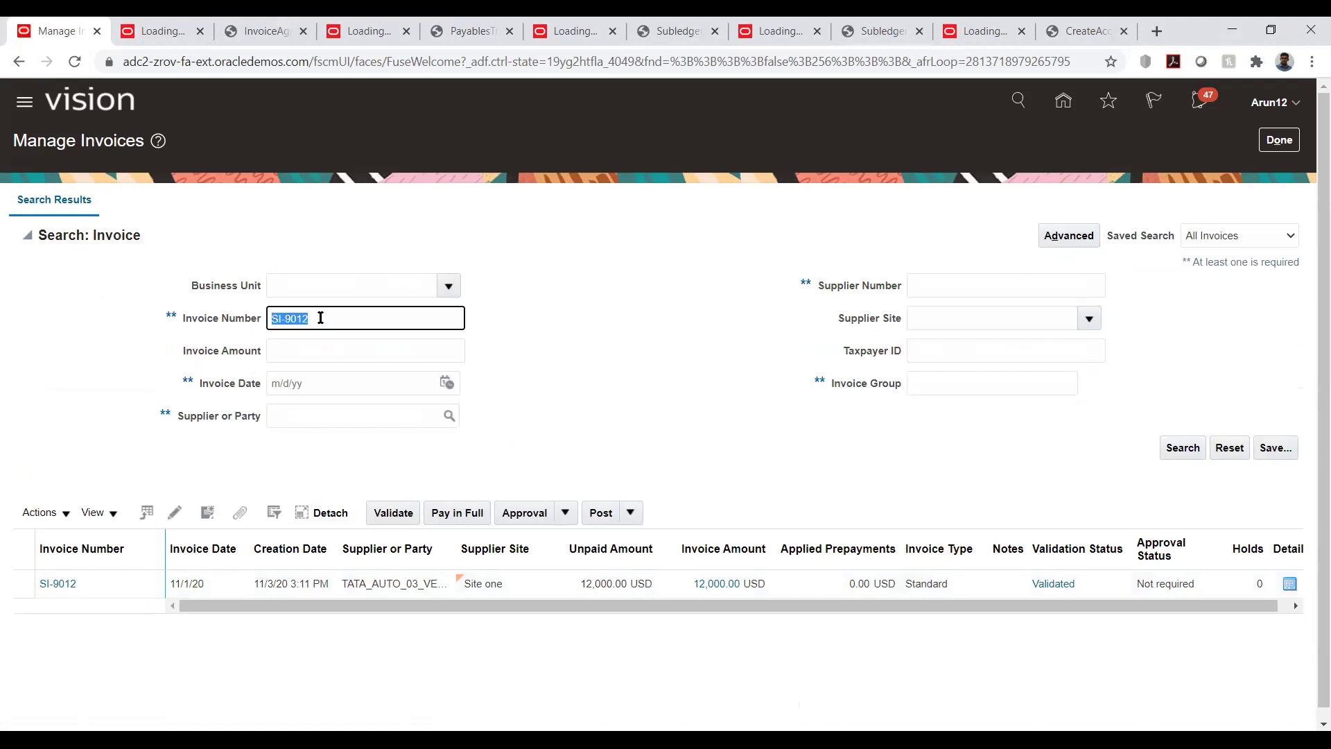
pyautogui.write('SI-8012')
pyautogui.click(1183, 447)
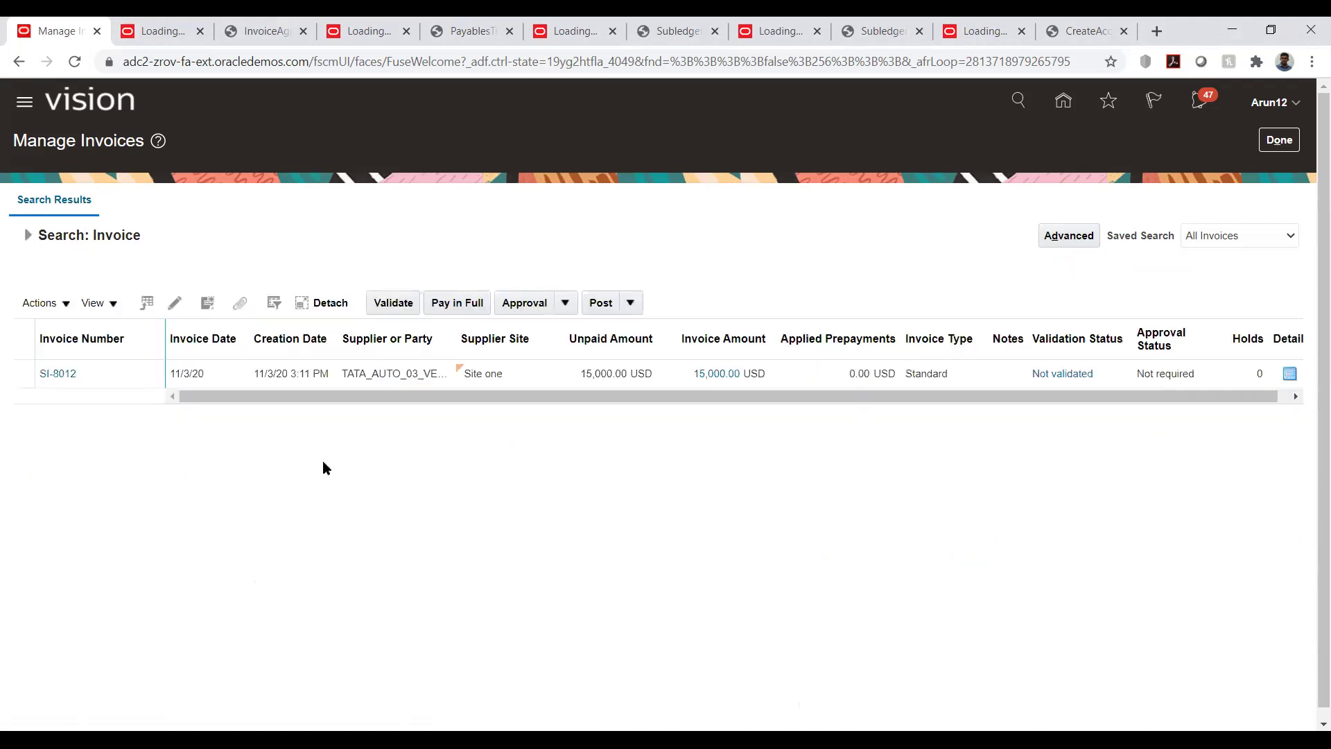
# Validate invoice SI-8012 from the search results and finish managing invoices.
pyautogui.click(127, 372)
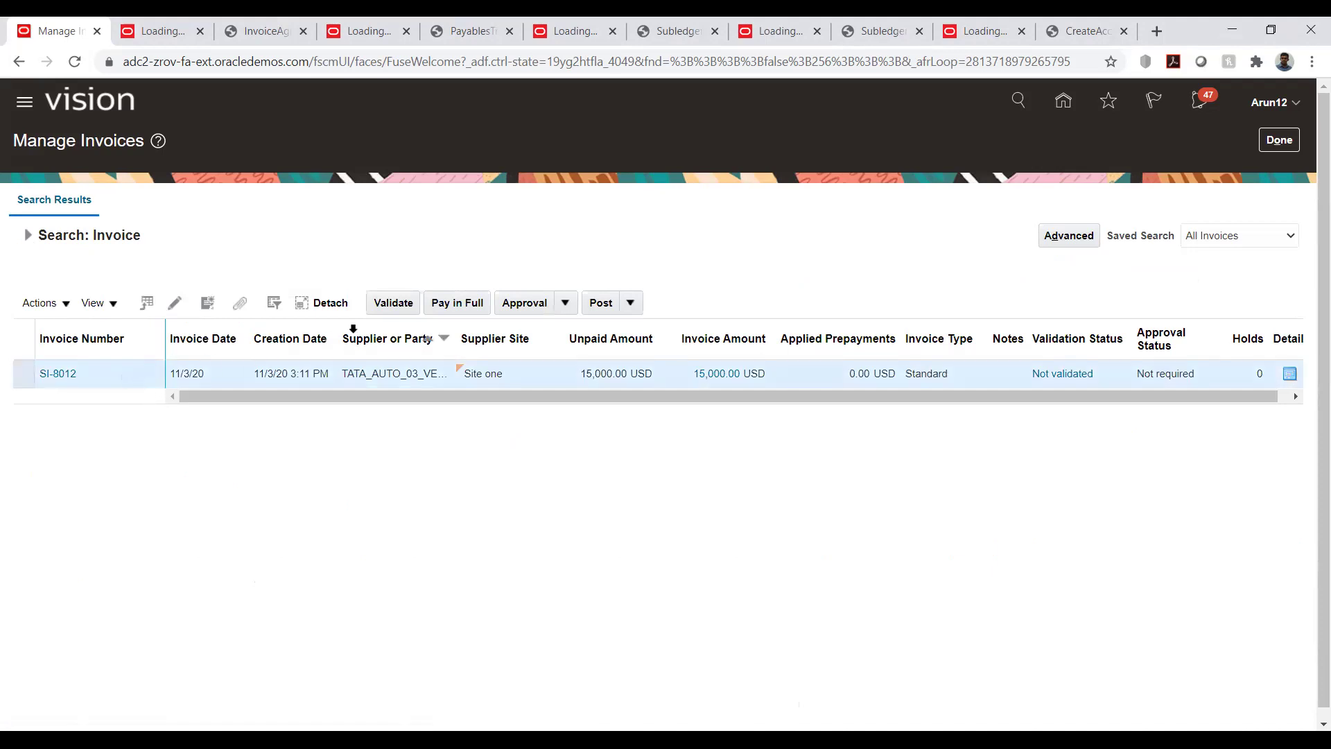
pyautogui.click(392, 302)
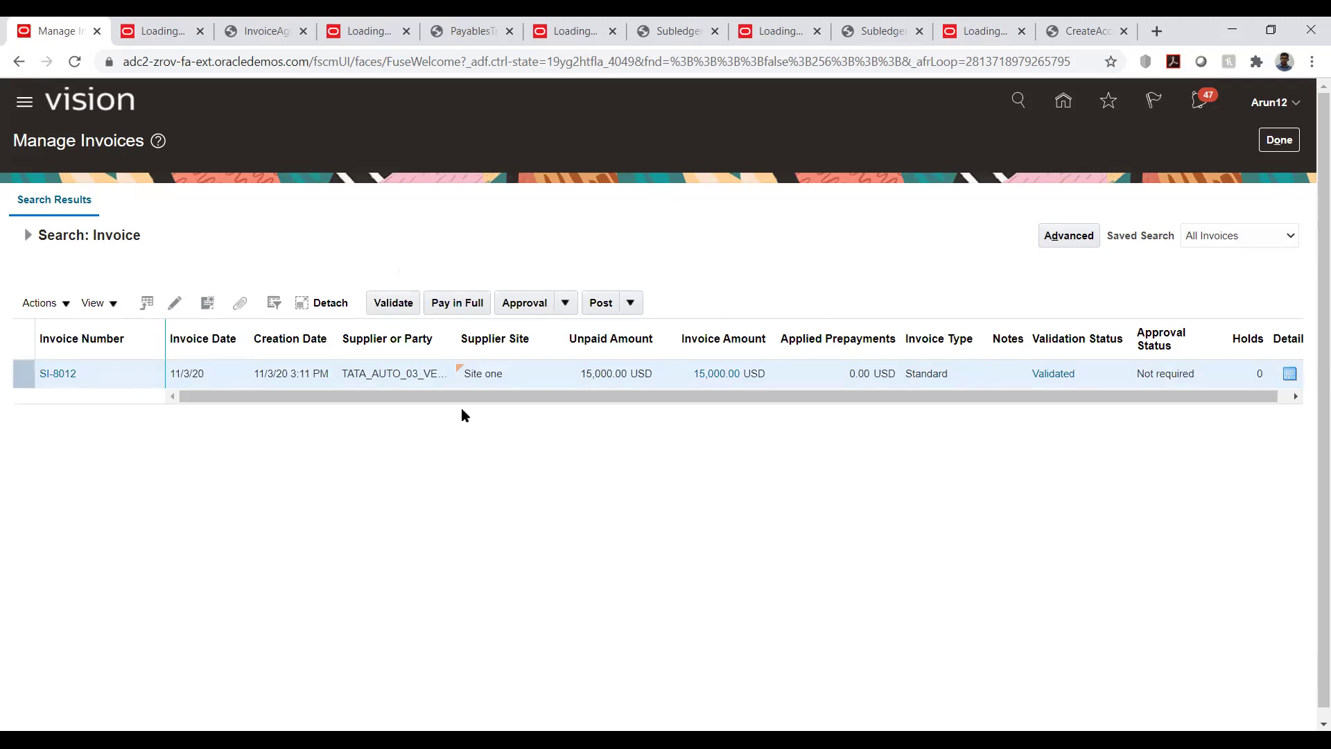
pyautogui.click(1279, 142)
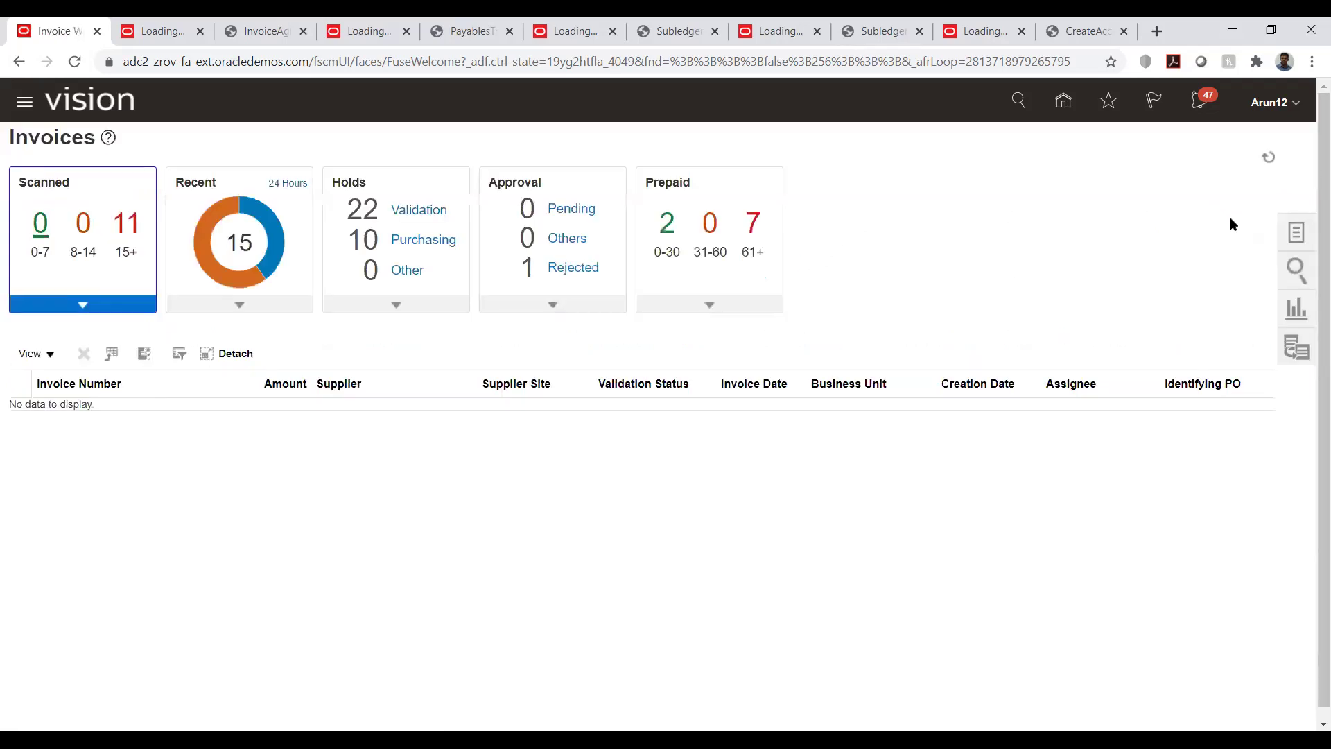
# Go from Invoices to the Payables Payments work area and start a new payment process request.
pyautogui.click(1296, 232)
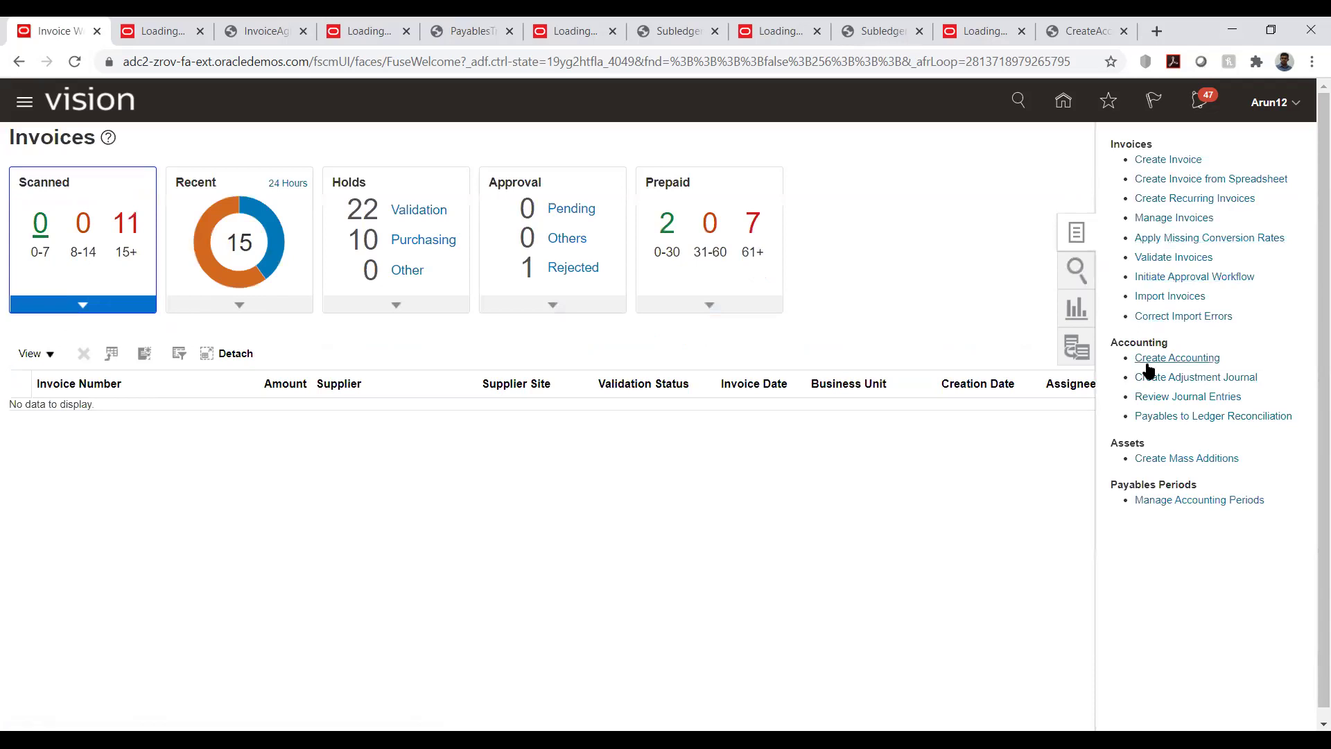
pyautogui.click(995, 201)
pyautogui.click(1062, 101)
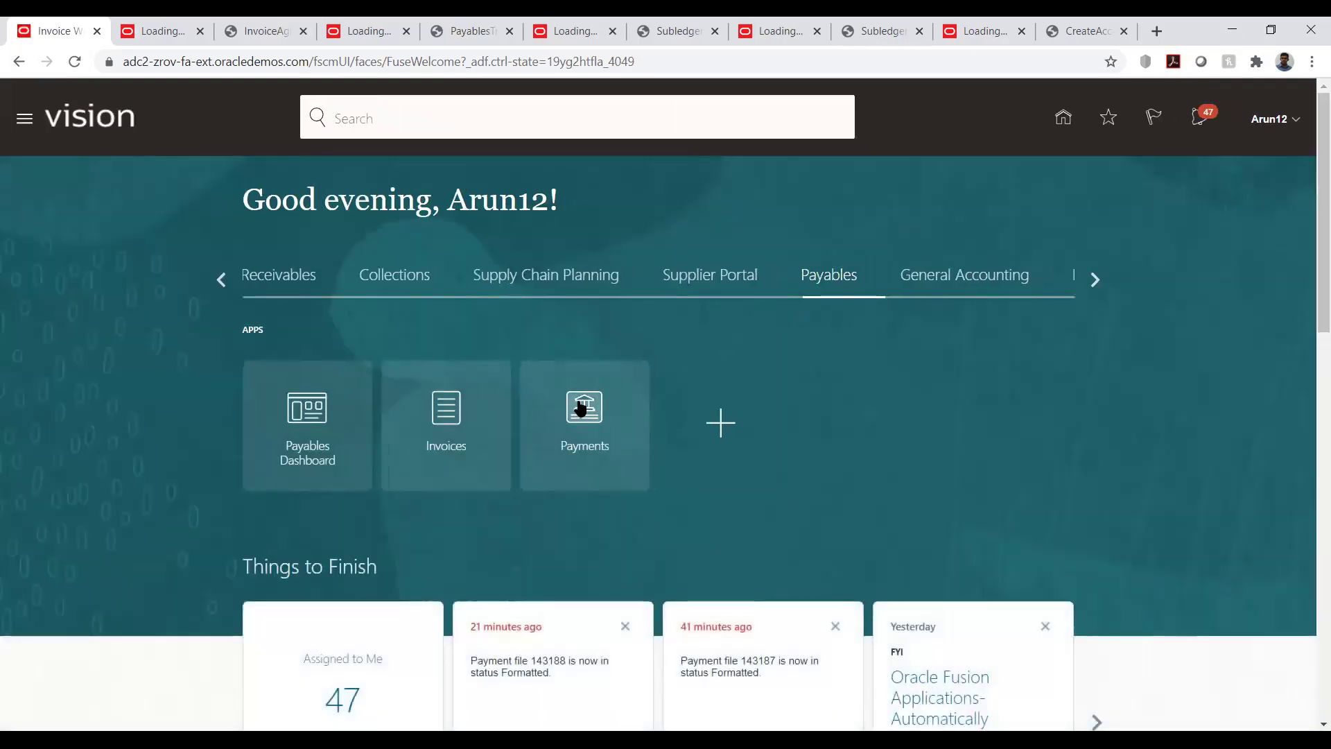
pyautogui.click(685, 454)
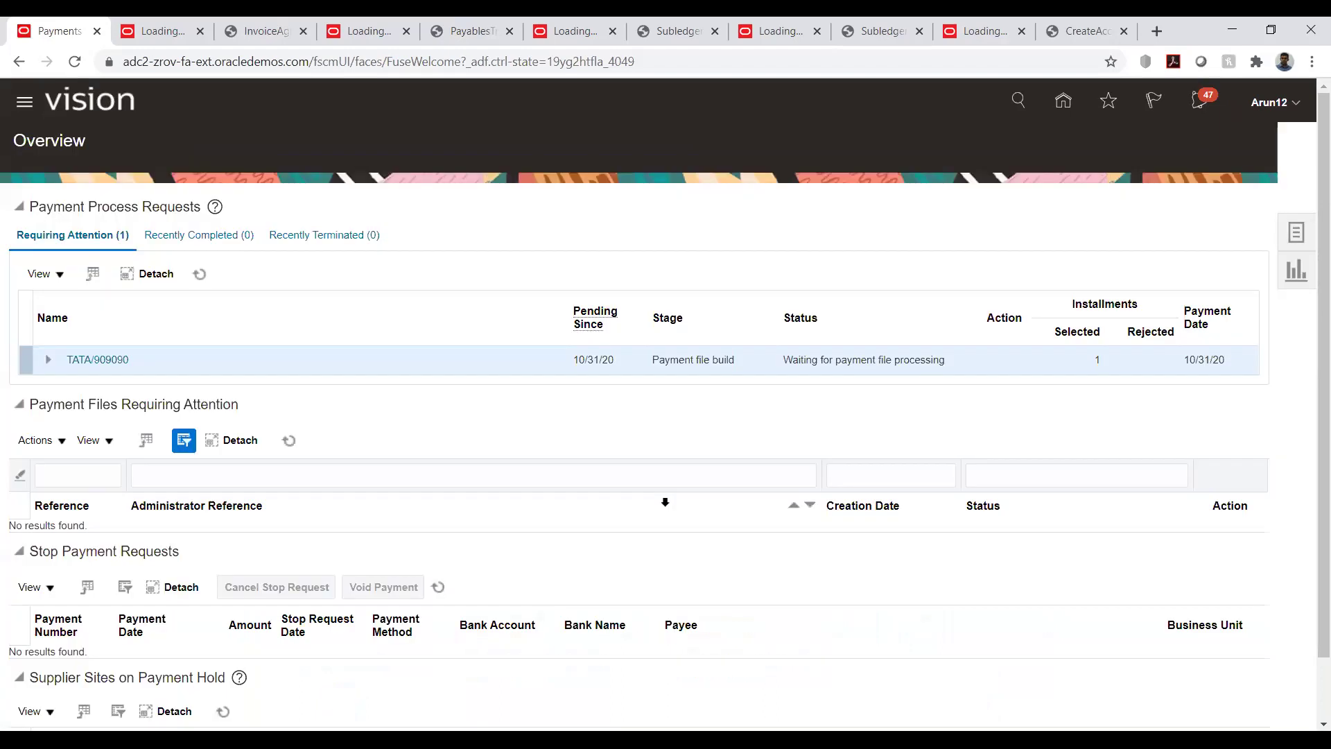
pyautogui.click(1290, 231)
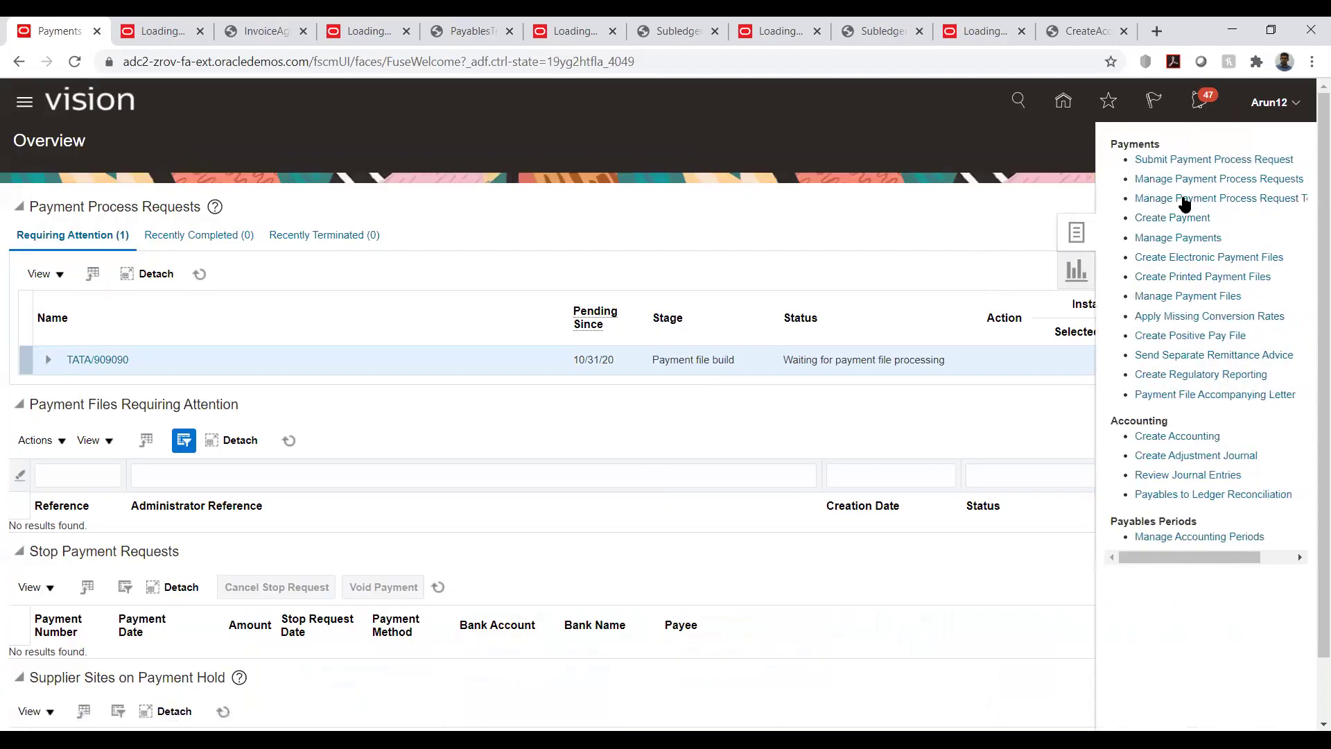
pyautogui.click(1179, 184)
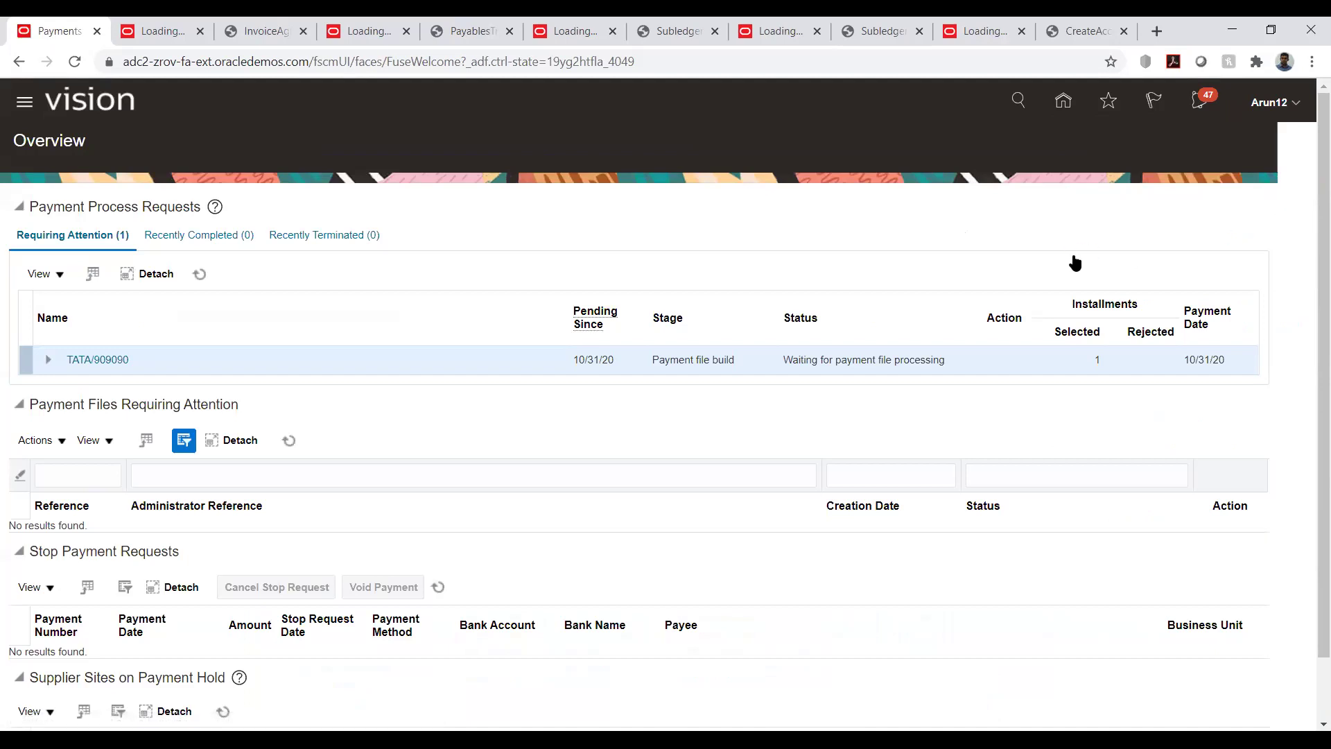
pyautogui.click(1075, 263)
pyautogui.click(1188, 167)
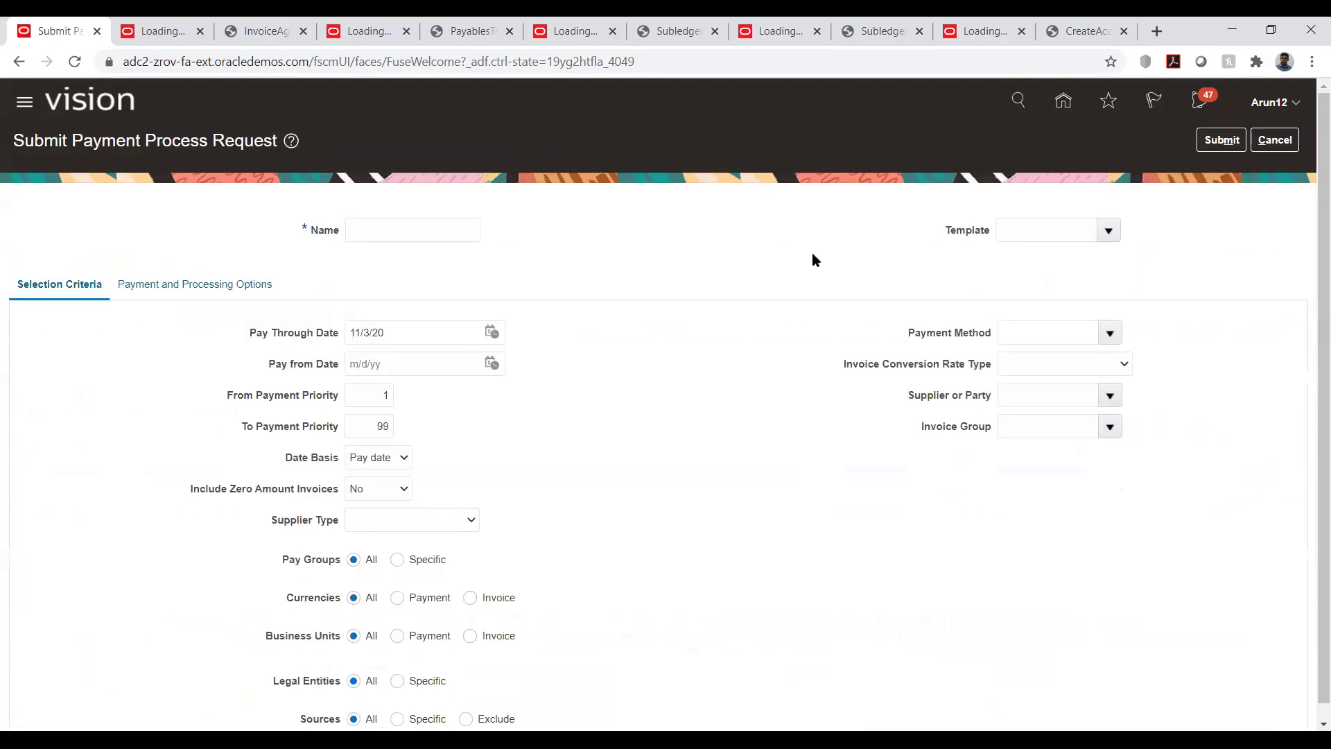
# Set the payment process request's Pay from Date to 11/3/20.
pyautogui.click(492, 363)
pyautogui.click(574, 444)
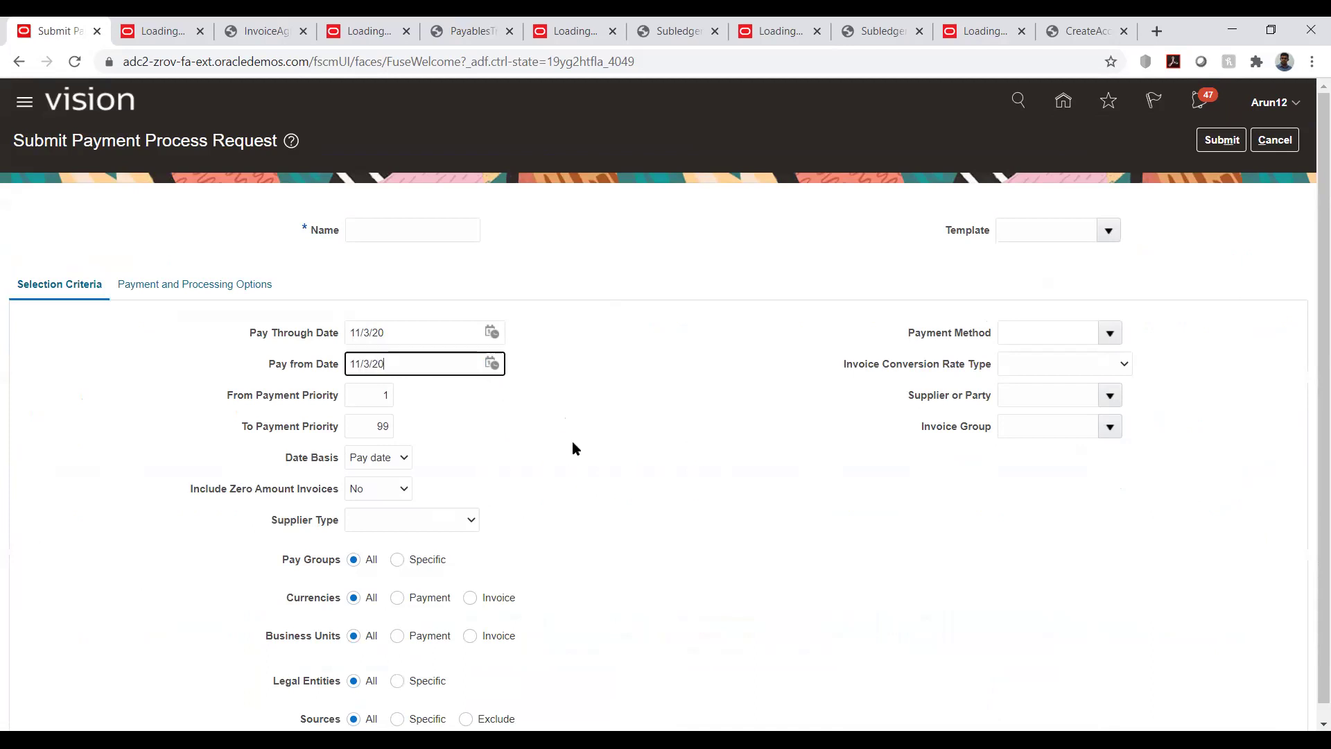
pyautogui.click(650, 417)
pyautogui.scroll(-1, 784, 416)
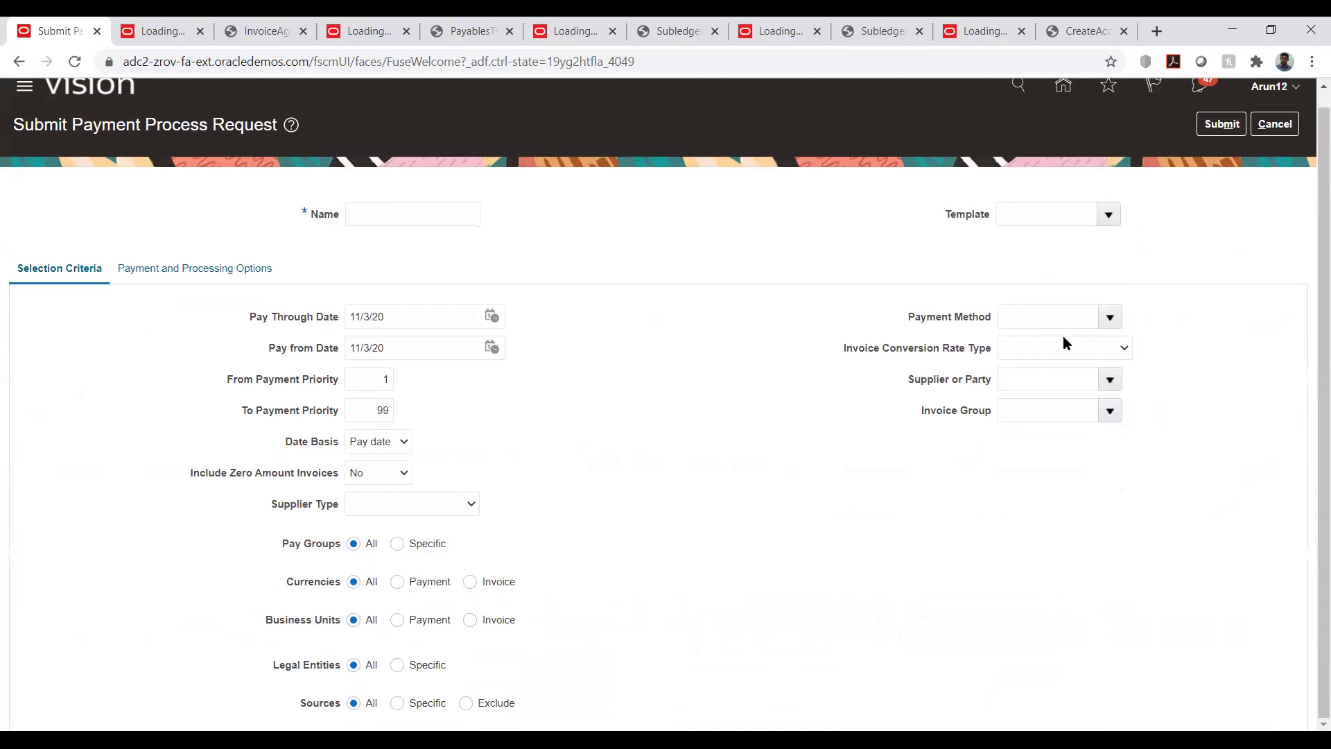
# Open the Supplier or Party search for the payment process request and search for party name TATA_AUTO_03_BU.
pyautogui.click(1041, 376)
pyautogui.hotkey('ctrl', 'v')
pyautogui.press('Tab')
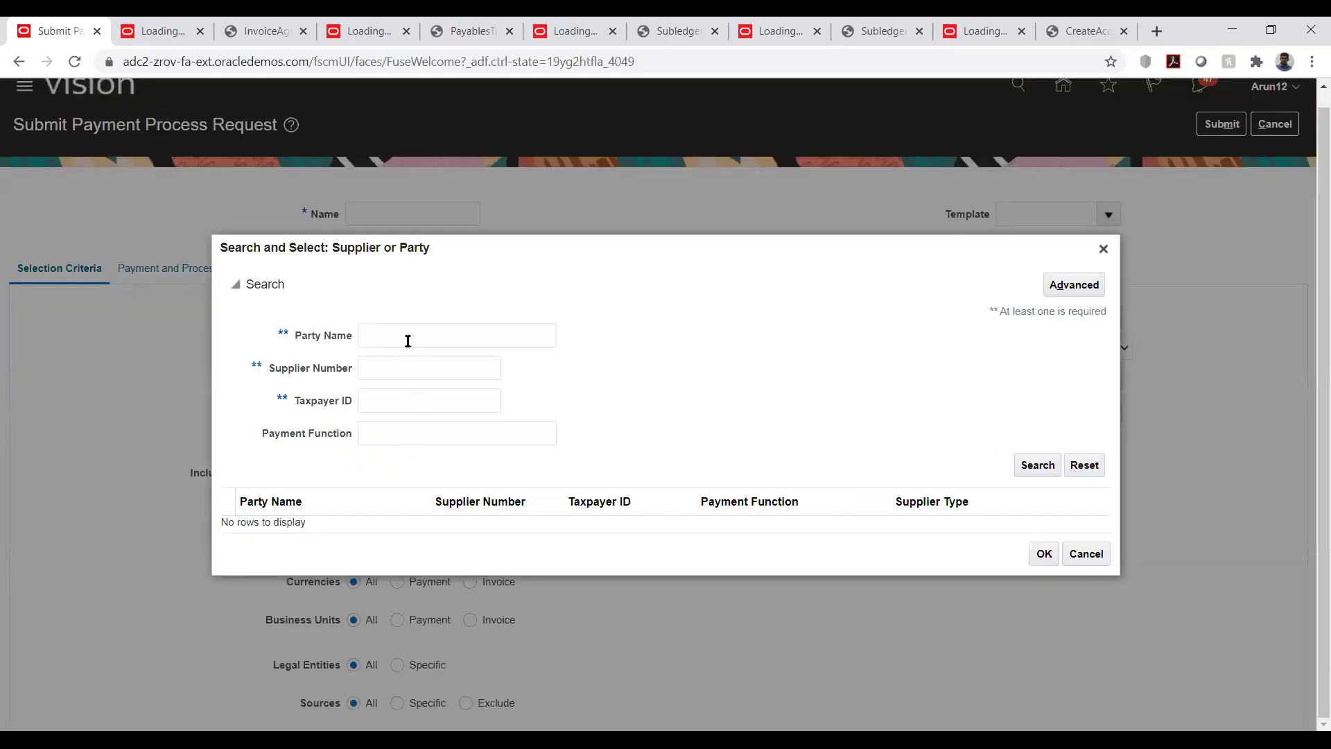
pyautogui.click(408, 340)
pyautogui.write('TATA_AUTO_03_BU')
pyautogui.click(1045, 468)
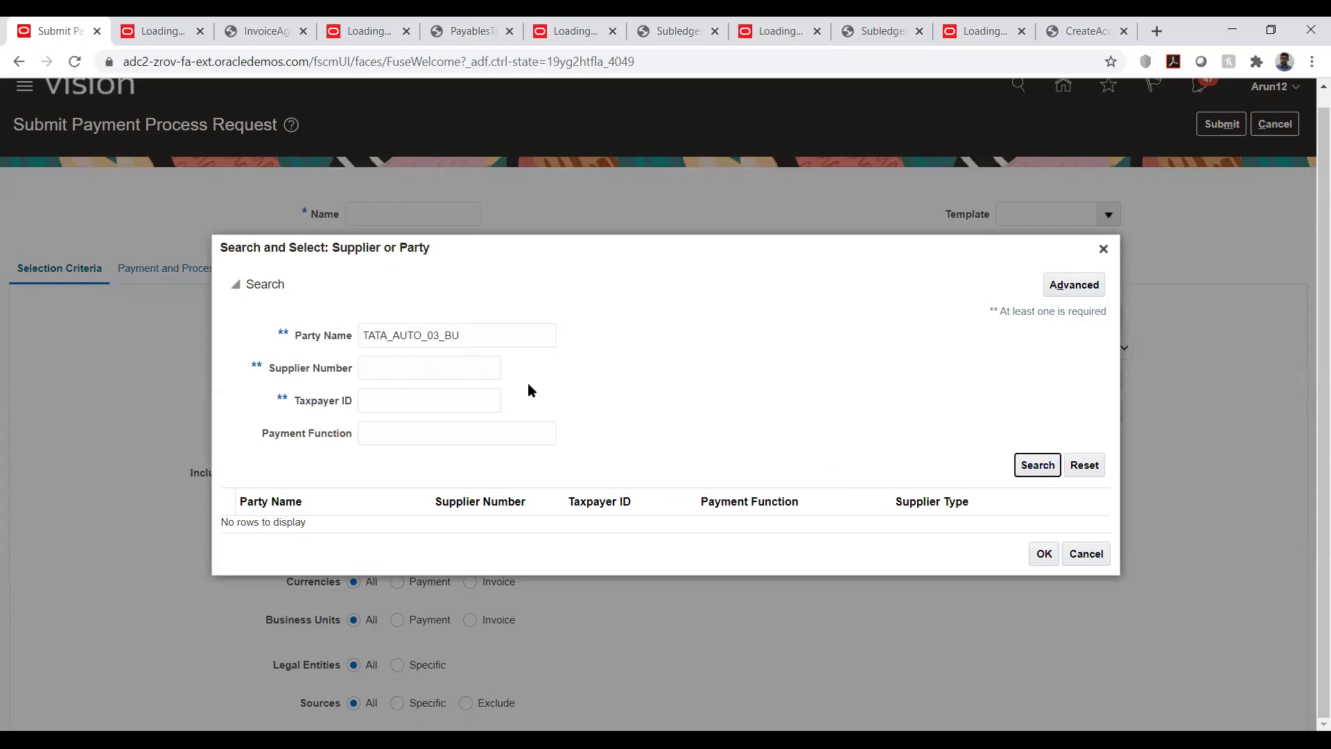
# Shorten the party name search to TATA_AUTO_03 and choose TATA_AUTO_03_VENDOR as the request's supplier.
pyautogui.doubleClick(484, 336)
pyautogui.hotkey('ctrl', 'c')
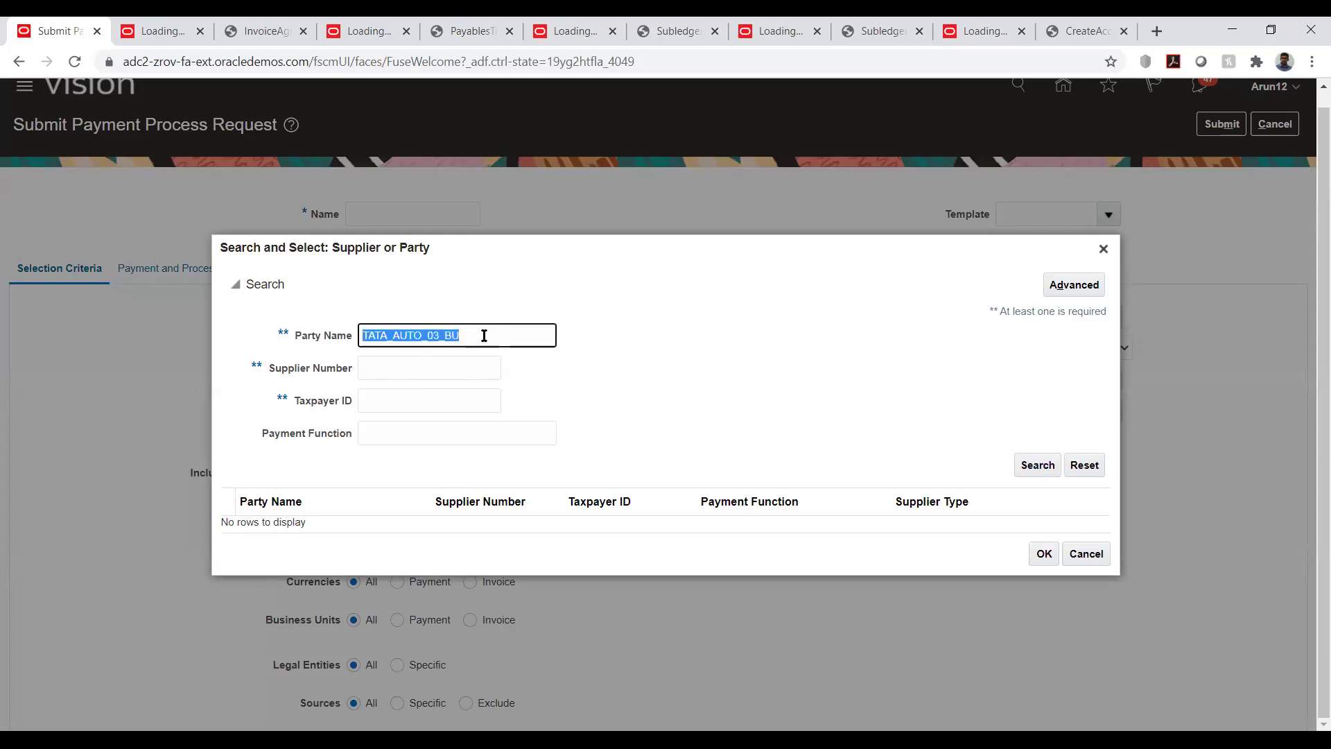
pyautogui.press('BackSpace')
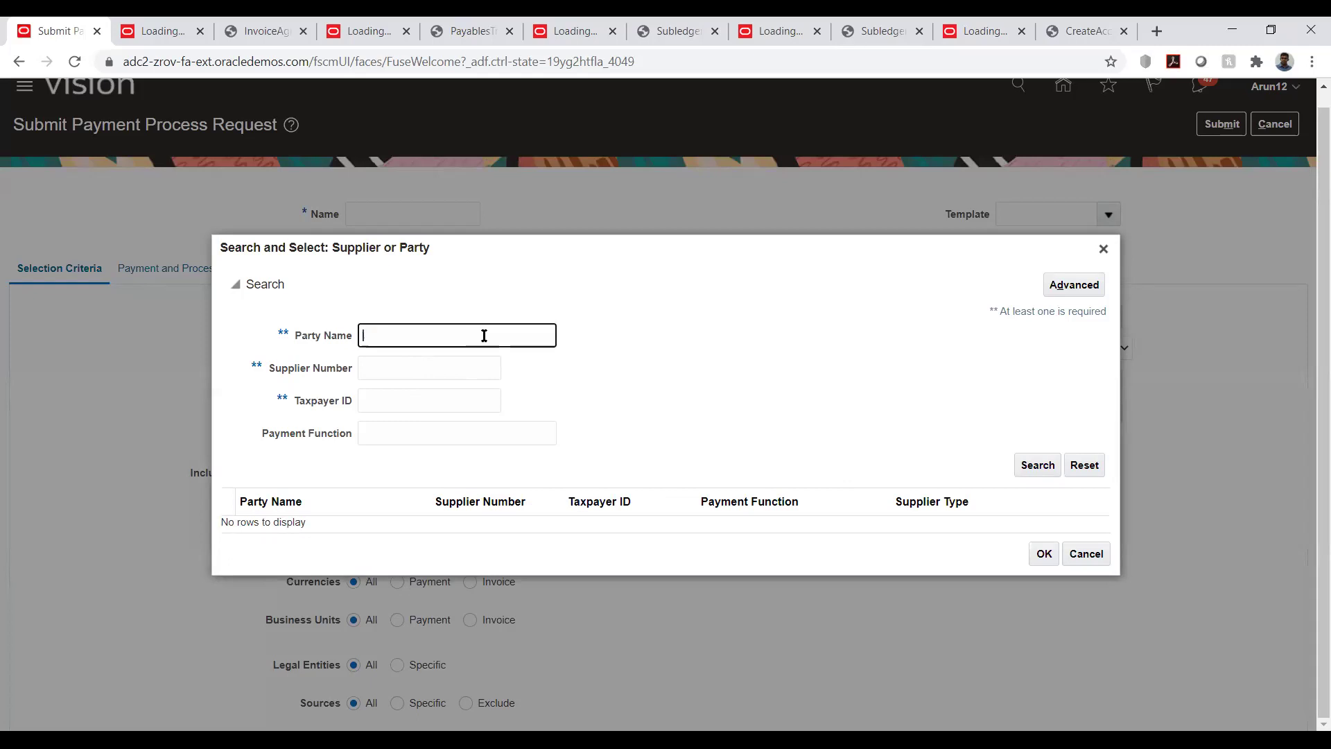
pyautogui.hotkey('ctrl', 'v')
pyautogui.press('BackSpace')
pyautogui.press('BackSpace')
pyautogui.press('BackSpace')
pyautogui.click(1037, 465)
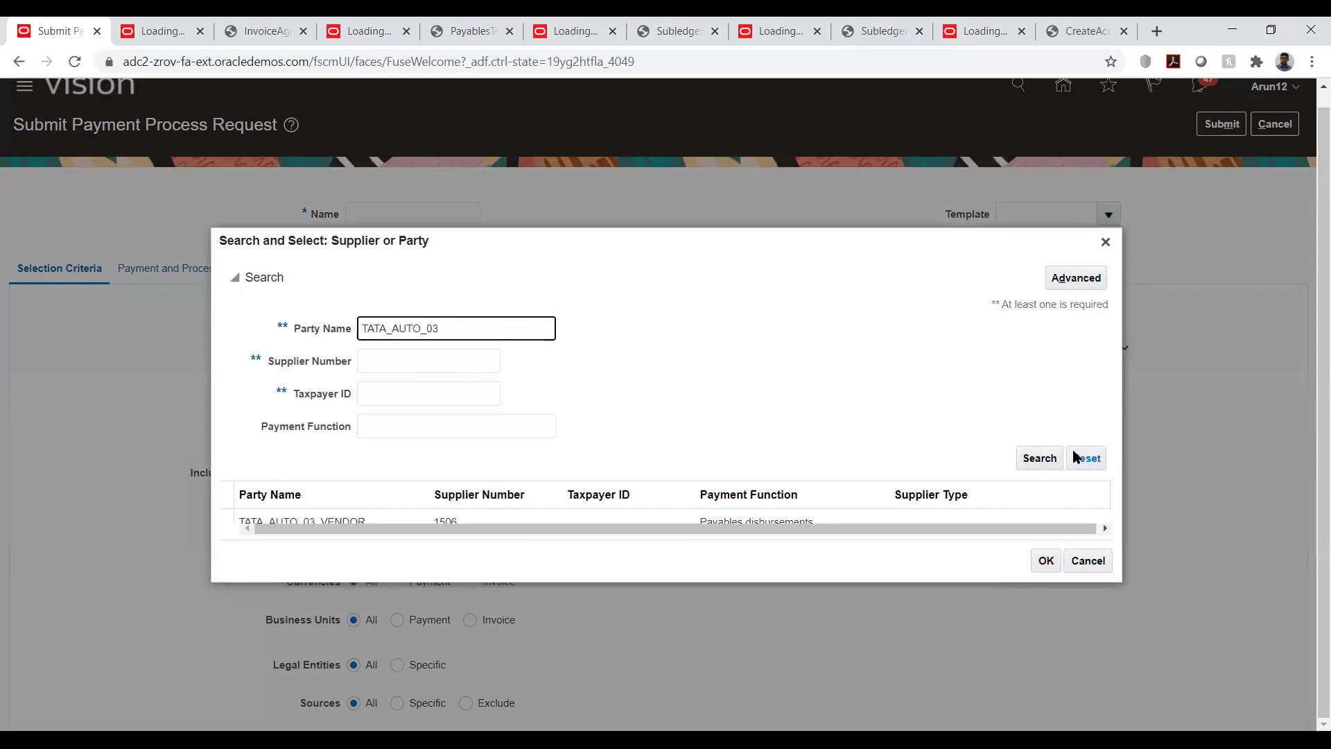
pyautogui.click(1043, 562)
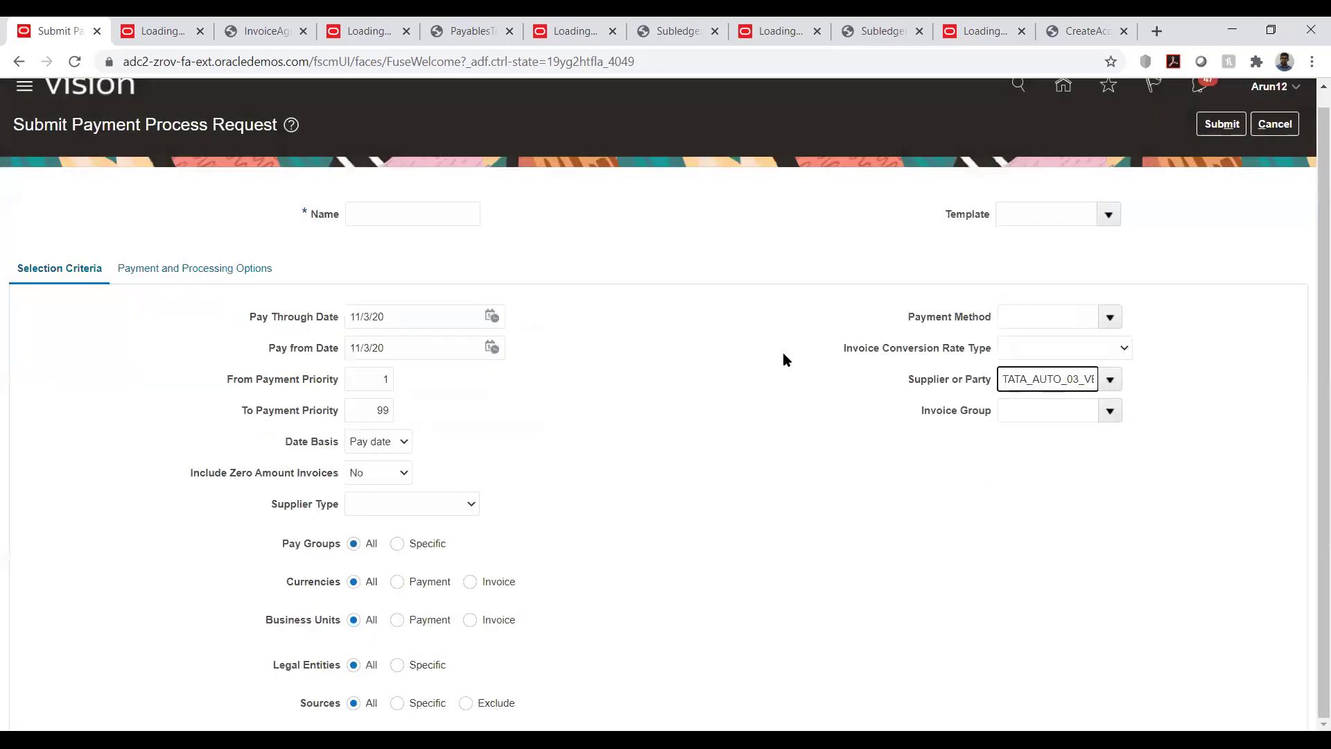
# Set the selection criteria's date basis to Due date and name the payment process request PP-0012.
pyautogui.click(239, 270)
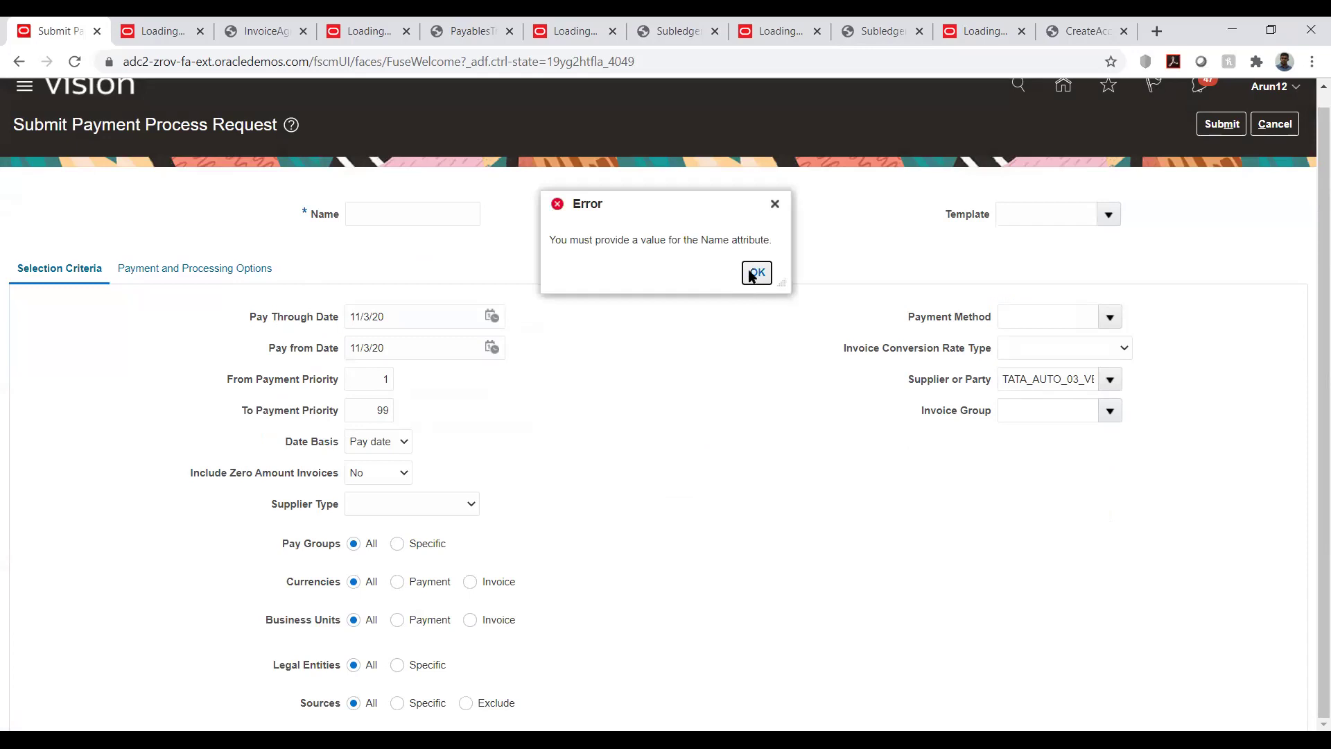
pyautogui.click(756, 271)
pyautogui.click(389, 445)
pyautogui.click(377, 471)
pyautogui.click(389, 211)
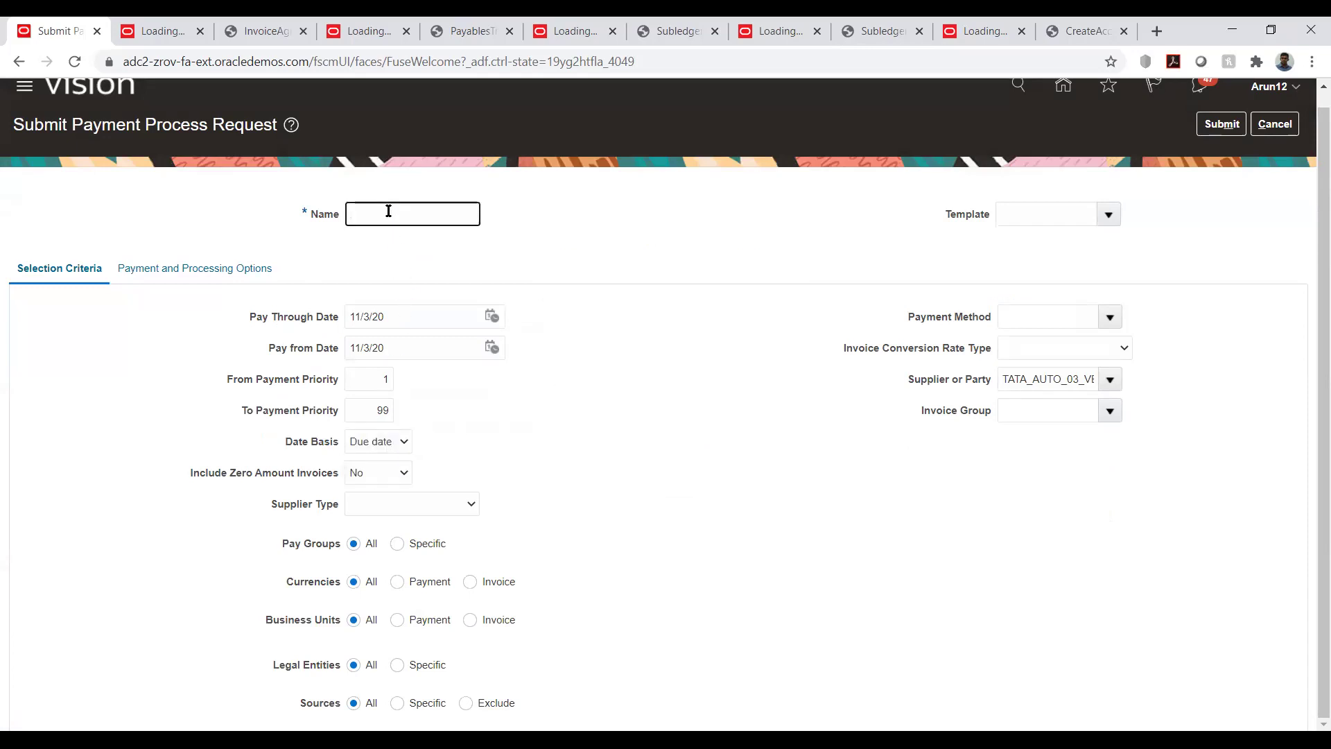
pyautogui.write('PP-001')
pyautogui.write('12')
pyautogui.press('Tab')
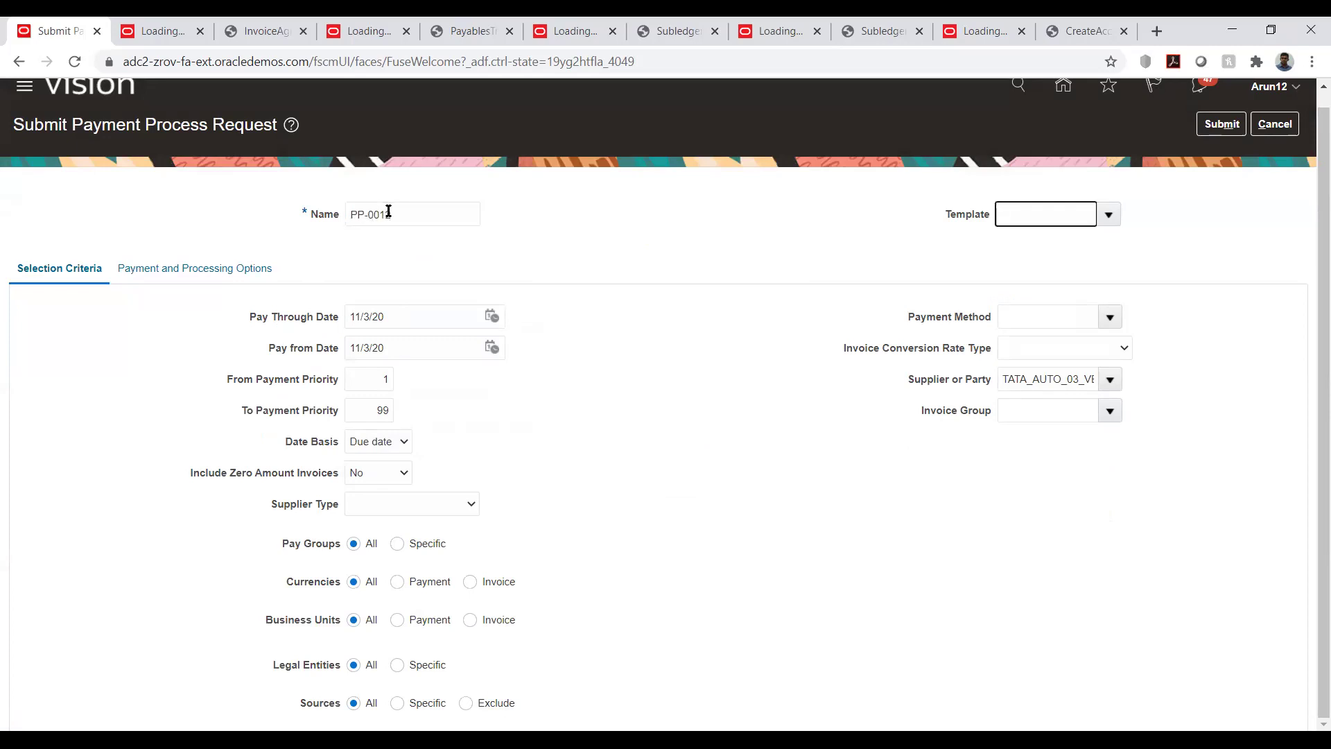
# In the Payment and Processing Options, choose TATA_AUTO_03_ACC as the disbursement bank account.
pyautogui.click(249, 270)
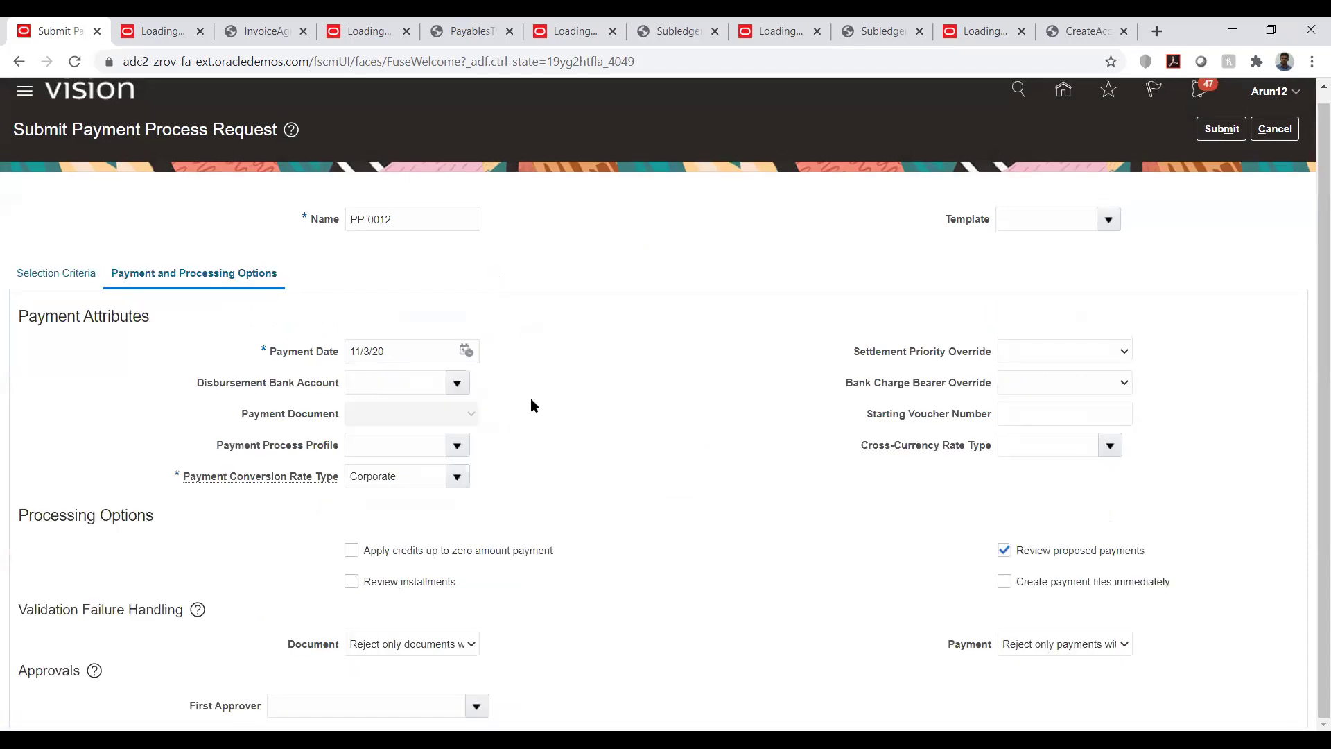
pyautogui.click(456, 383)
pyautogui.click(391, 382)
pyautogui.write('tata')
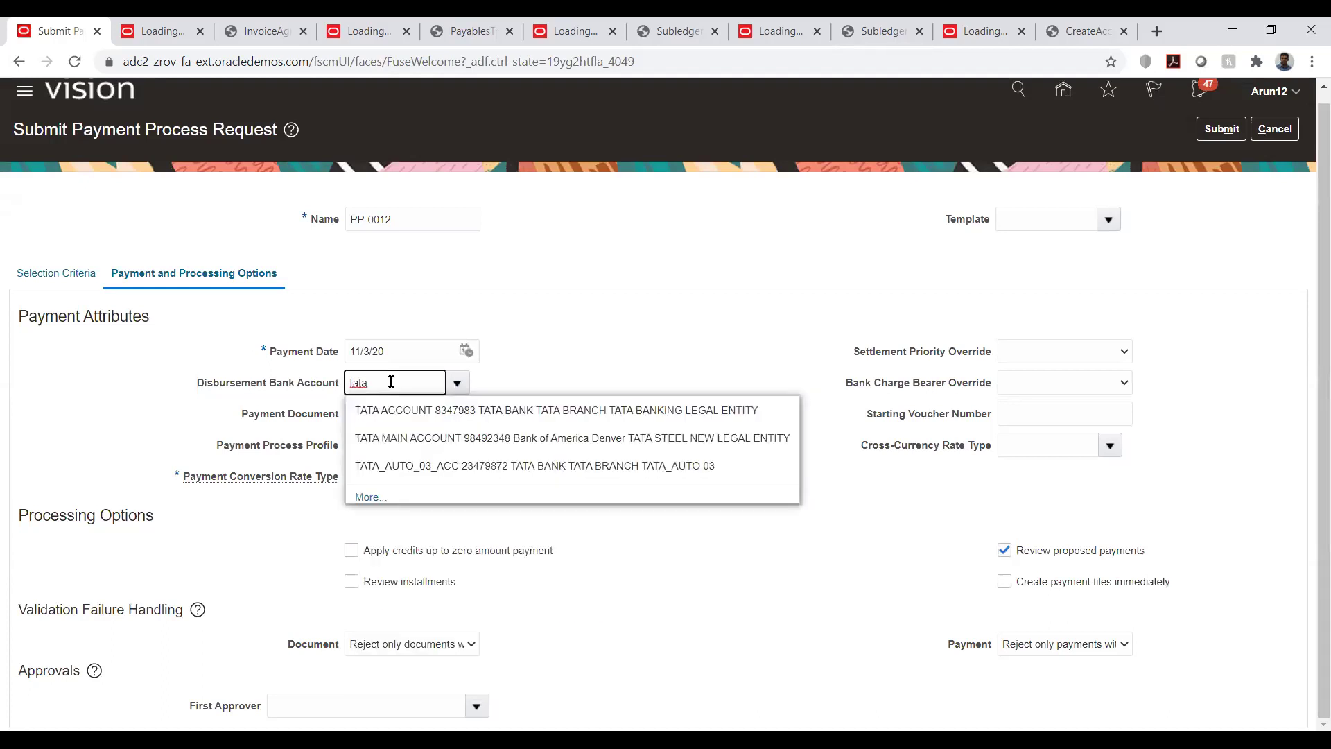
pyautogui.click(415, 463)
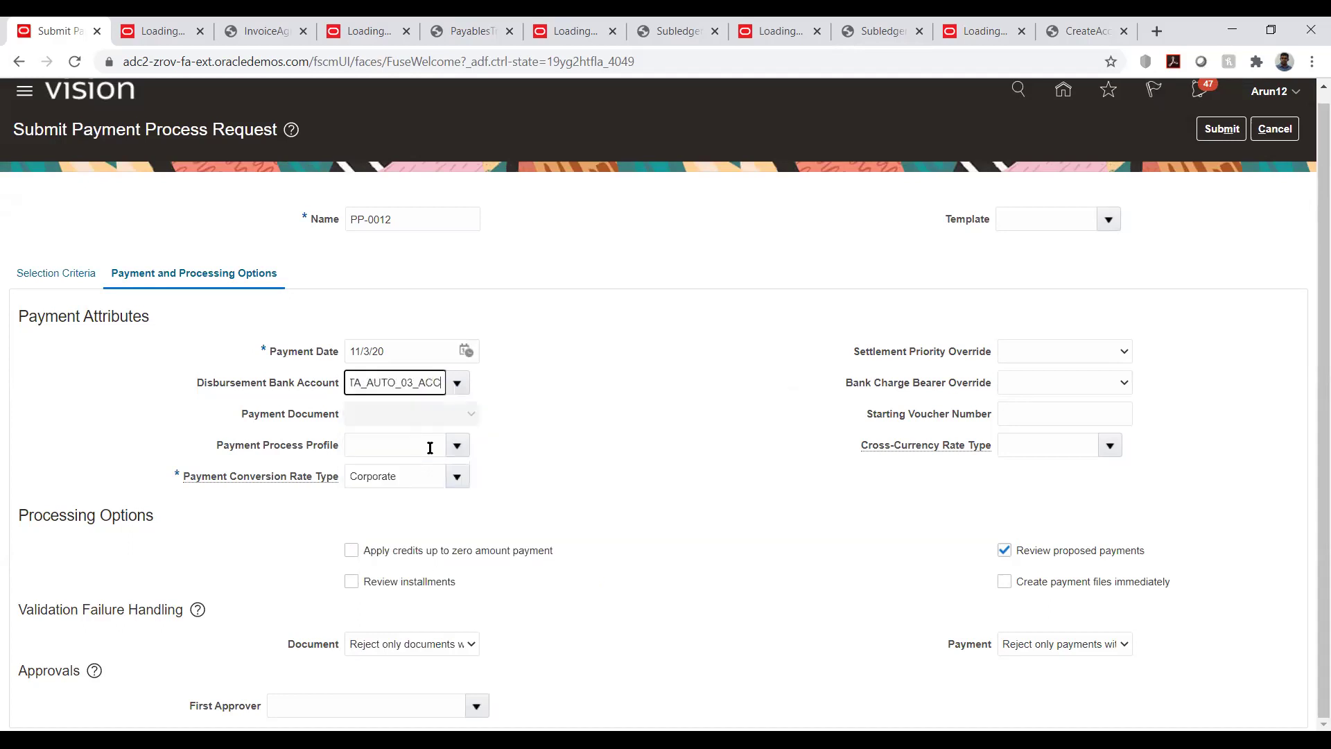
pyautogui.click(534, 449)
# Search the payment process profiles for "tata" and select TATA_PAY for the request.
pyautogui.click(459, 448)
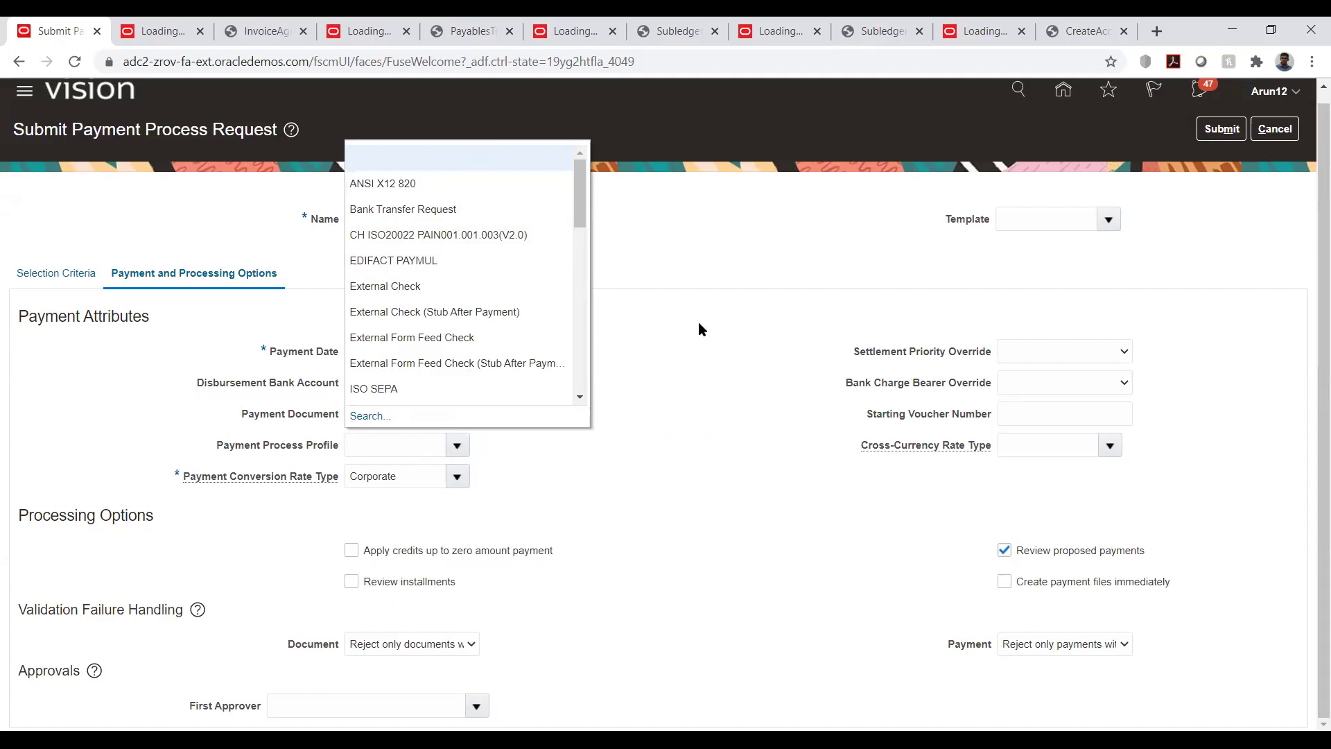
pyautogui.click(729, 349)
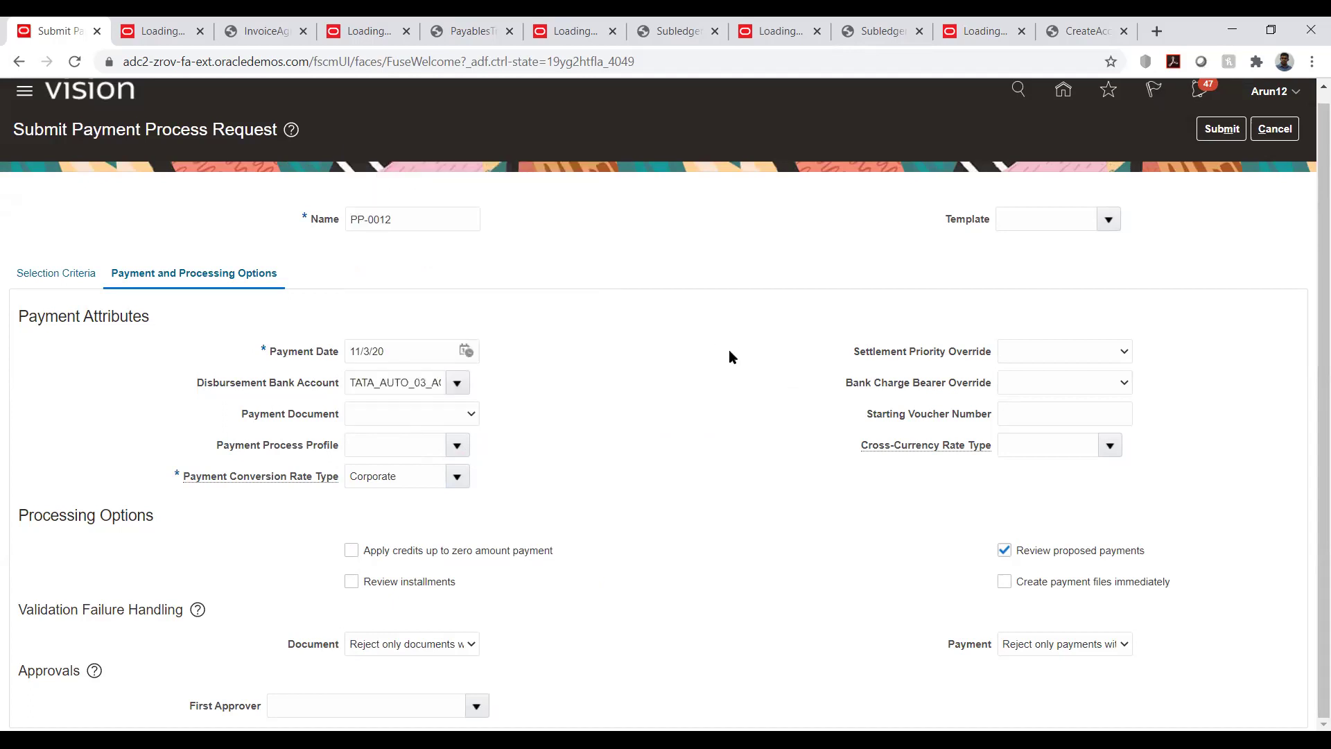
pyautogui.click(461, 446)
pyautogui.click(367, 416)
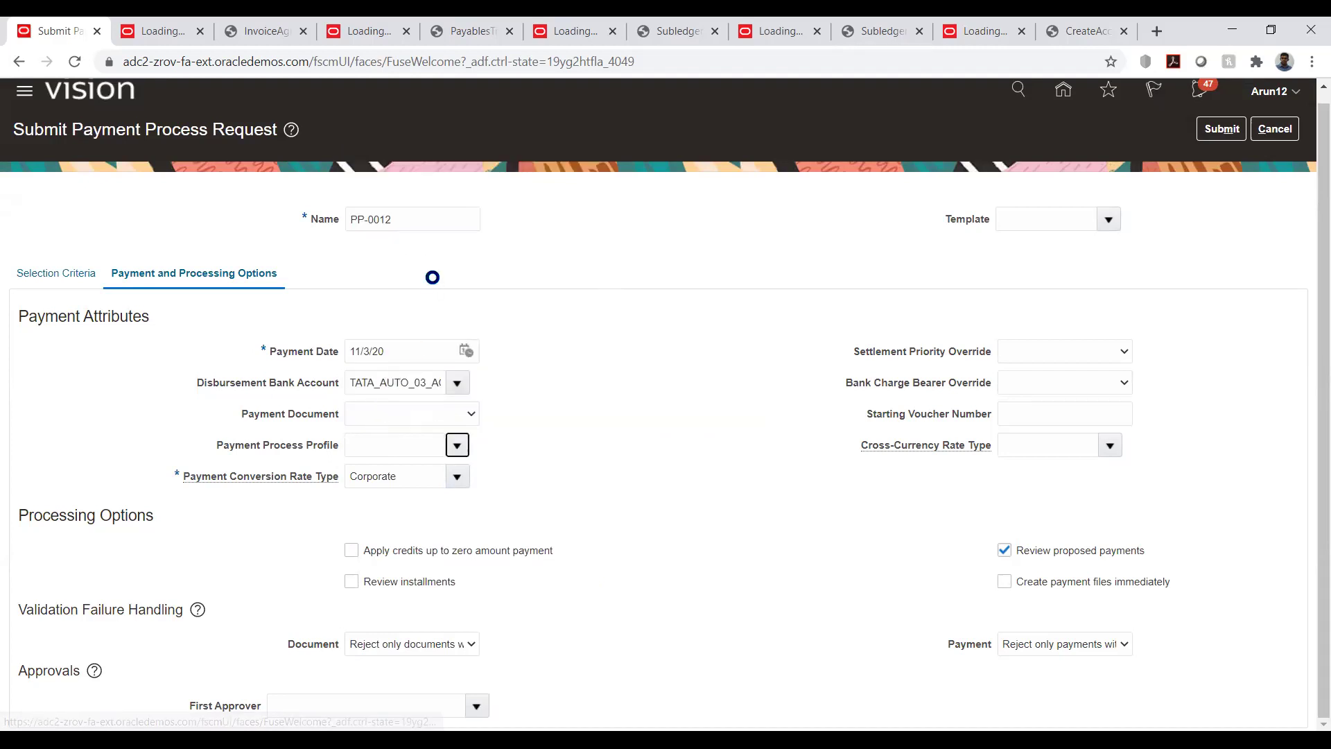
pyautogui.click(631, 328)
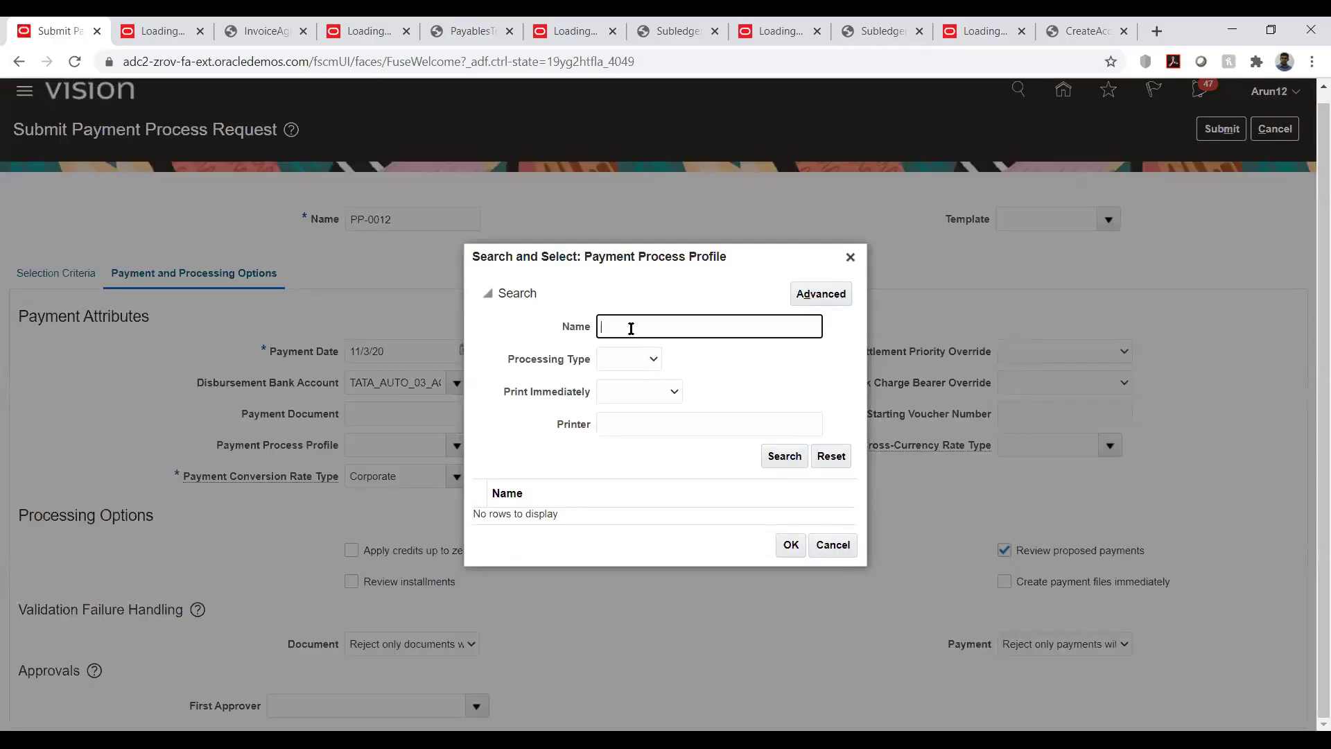
pyautogui.write('tata')
pyautogui.press('Return')
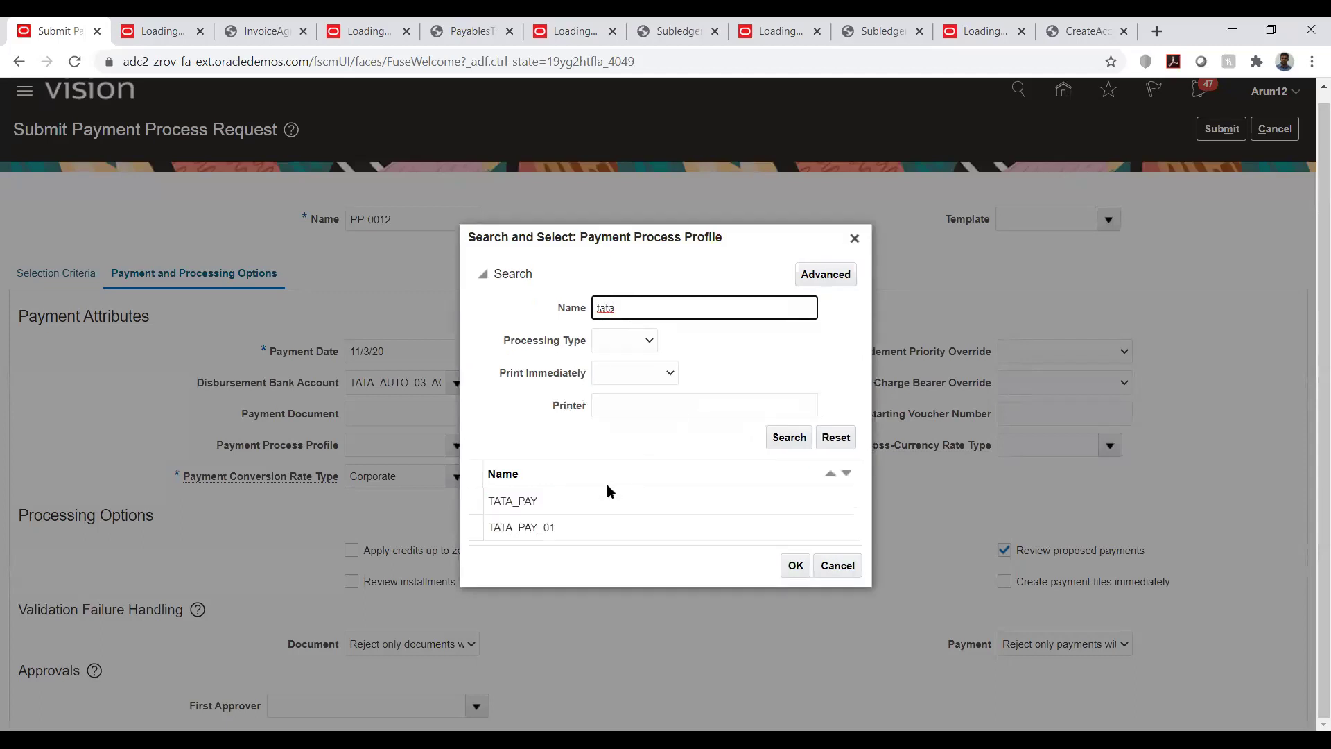
pyautogui.click(568, 505)
pyautogui.click(795, 567)
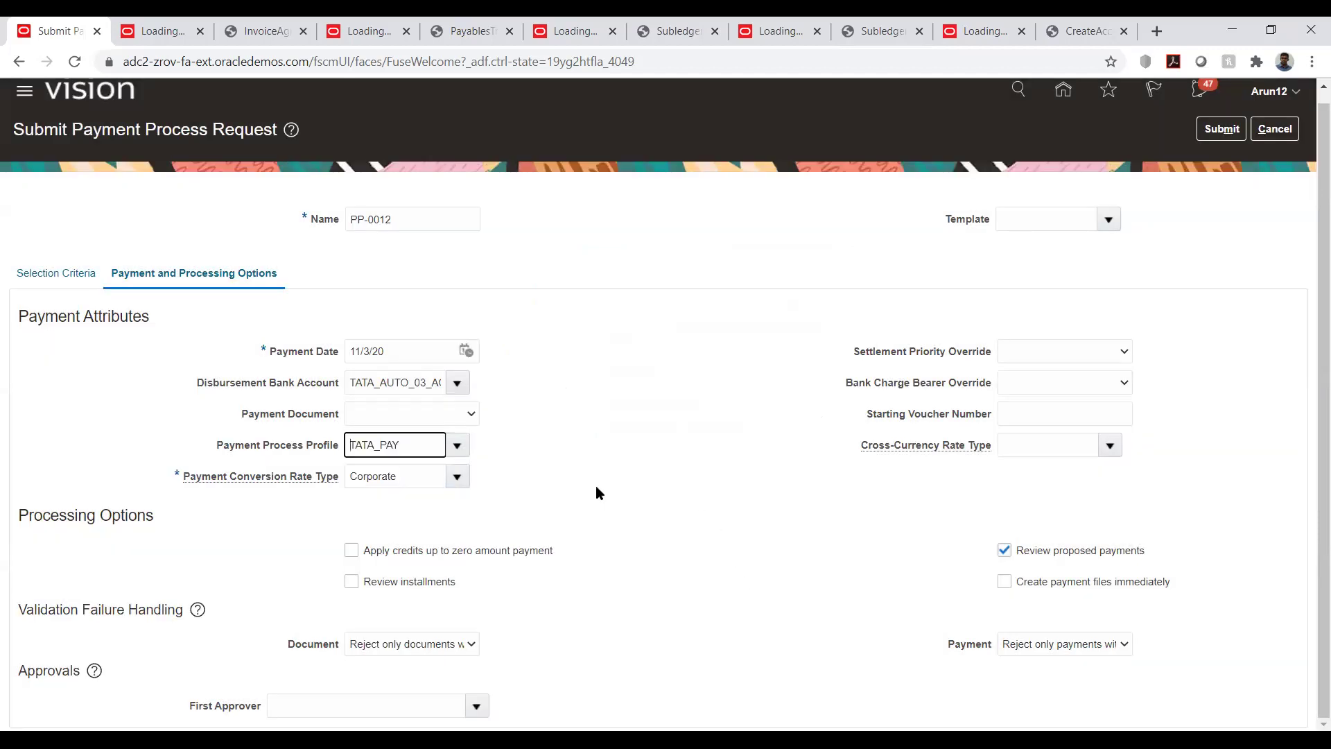
# Submit payment process request PP-0012 with the remaining processing options at their defaults.
pyautogui.click(716, 404)
pyautogui.scroll(1, 684, 438)
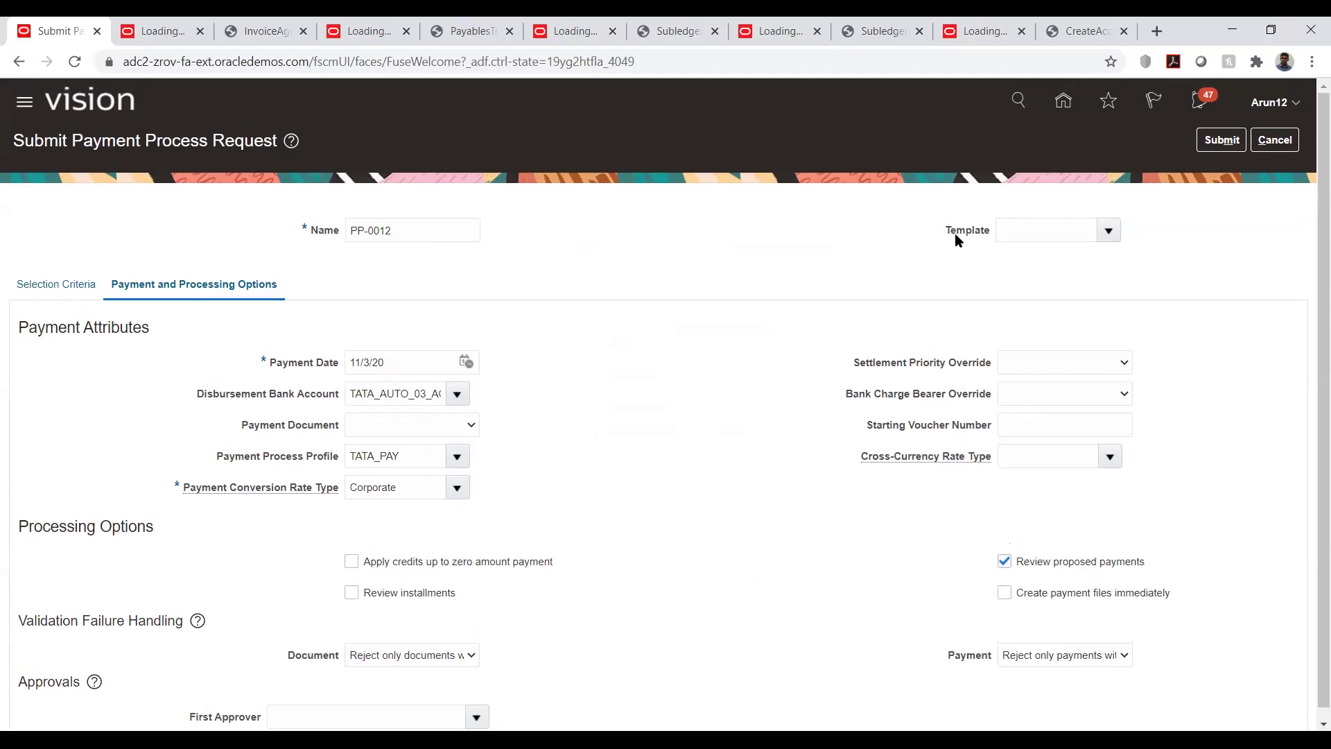
pyautogui.click(1213, 141)
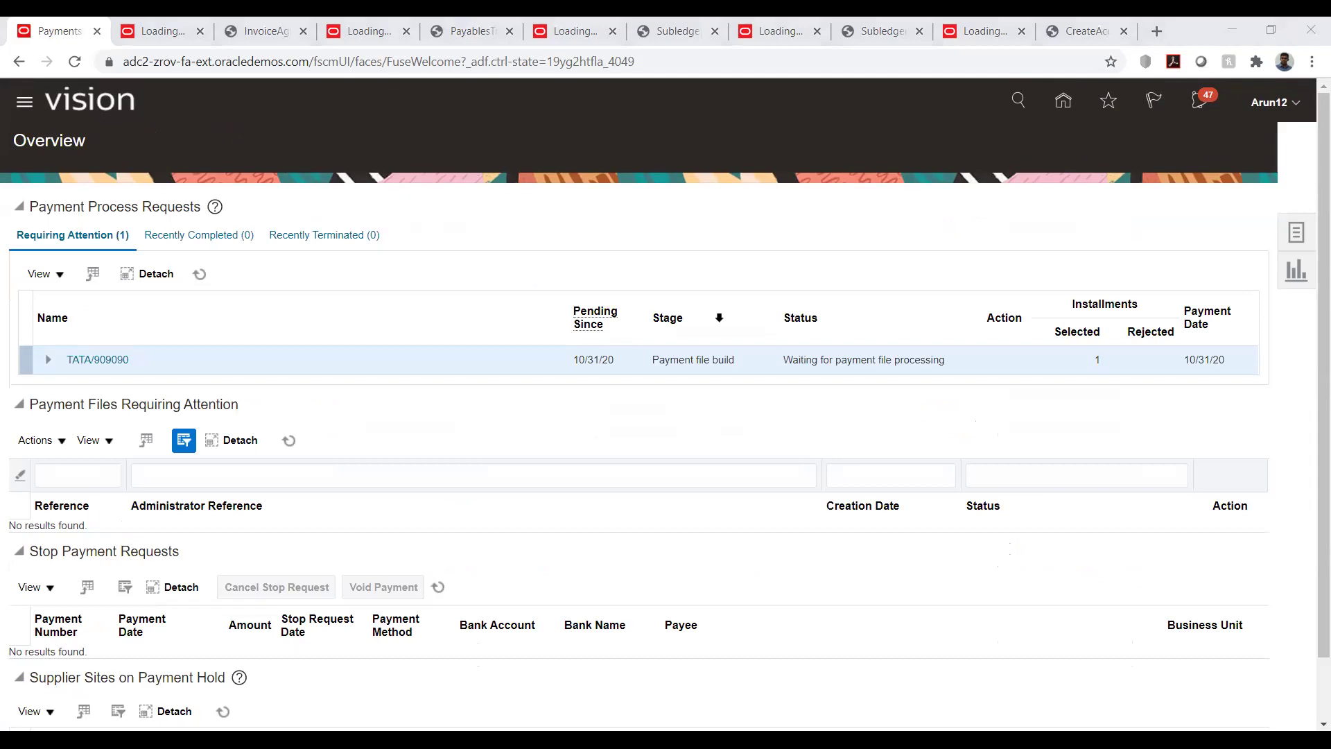
# Open the Manage Payment Process Requests page from the Payments overview.
pyautogui.click(1296, 233)
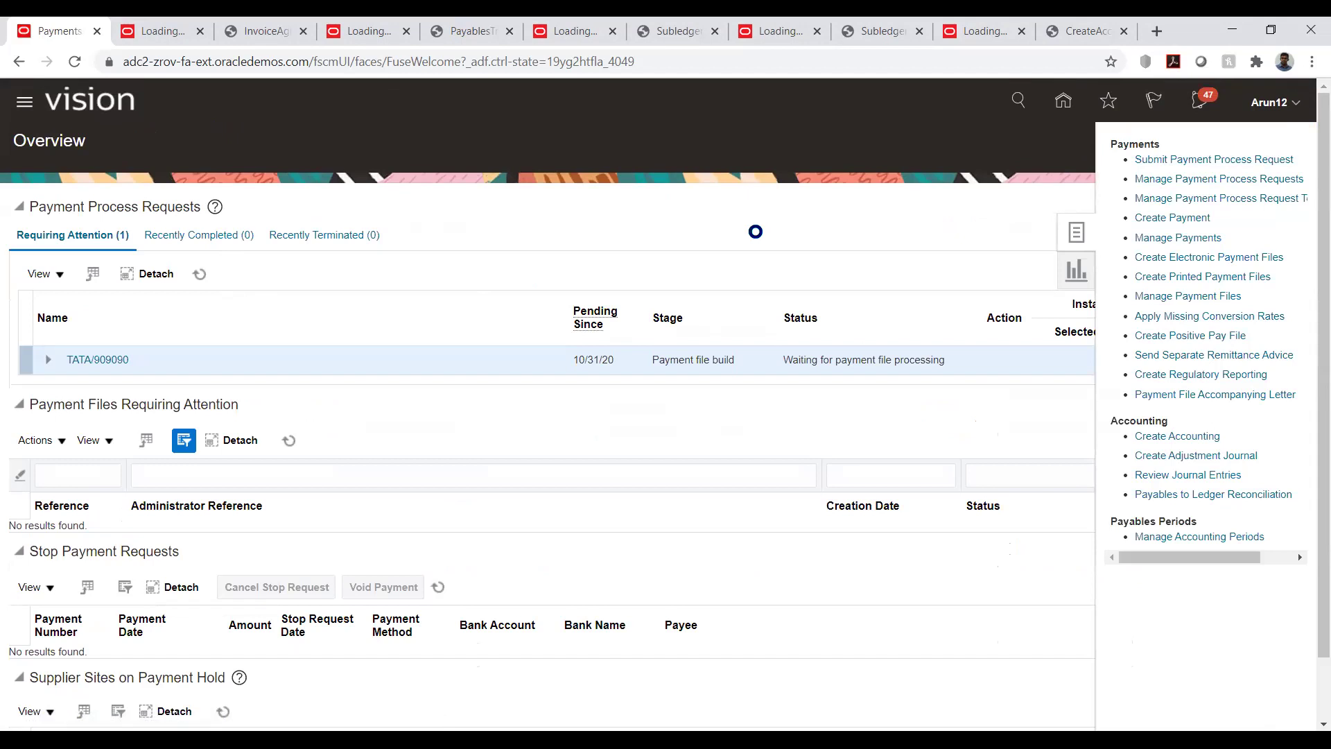
pyautogui.click(188, 252)
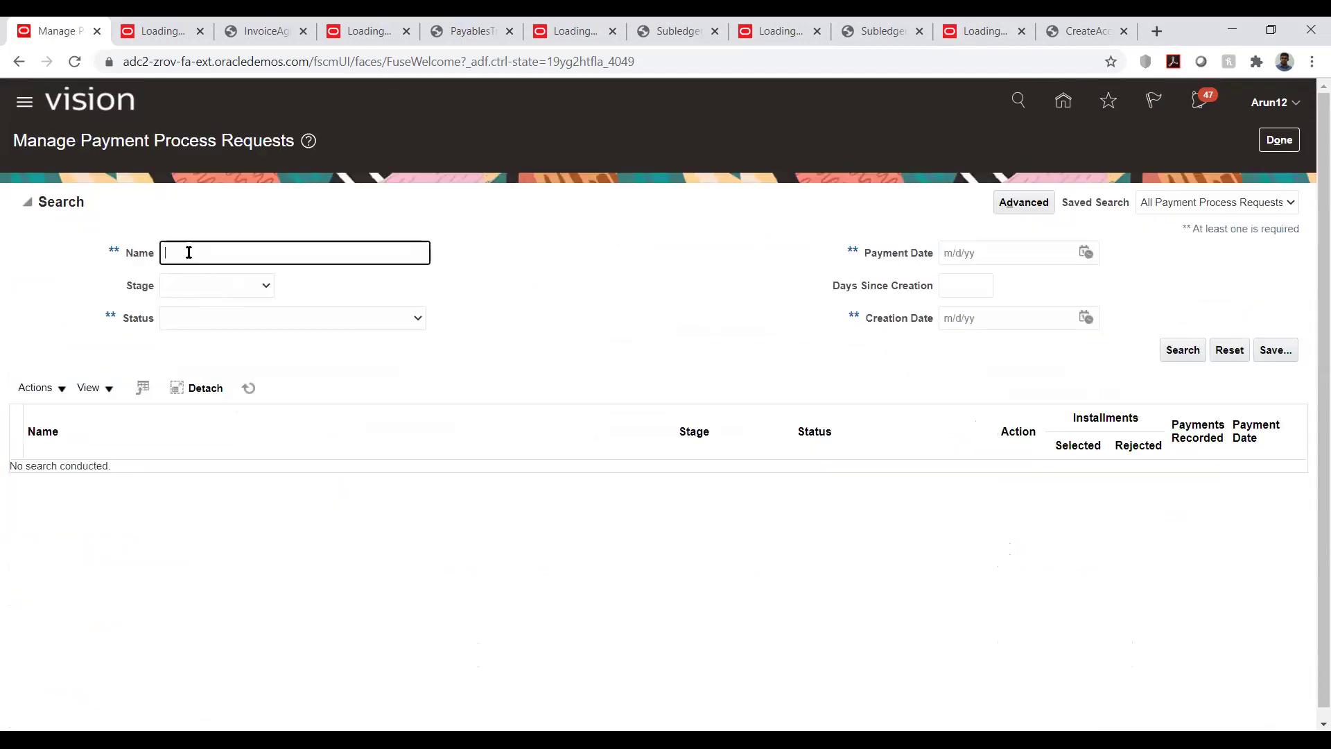
pyautogui.write('PP-901')
pyautogui.press('BackSpace')
pyautogui.press('BackSpace')
pyautogui.press('BackSpace')
pyautogui.press('BackSpace')
pyautogui.press('BackSpace')
# Search the payment process requests for payment date 11/3/20.
pyautogui.click(1084, 254)
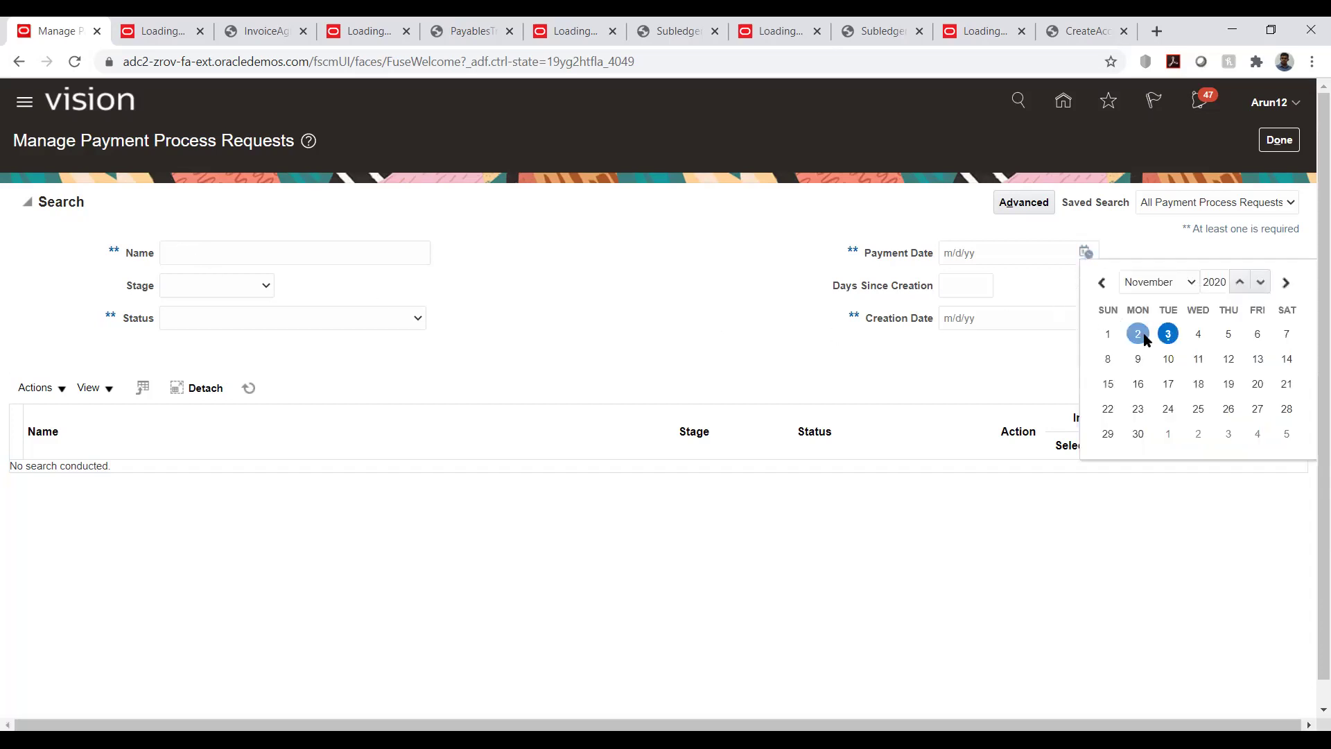
pyautogui.click(1166, 332)
pyautogui.click(1180, 350)
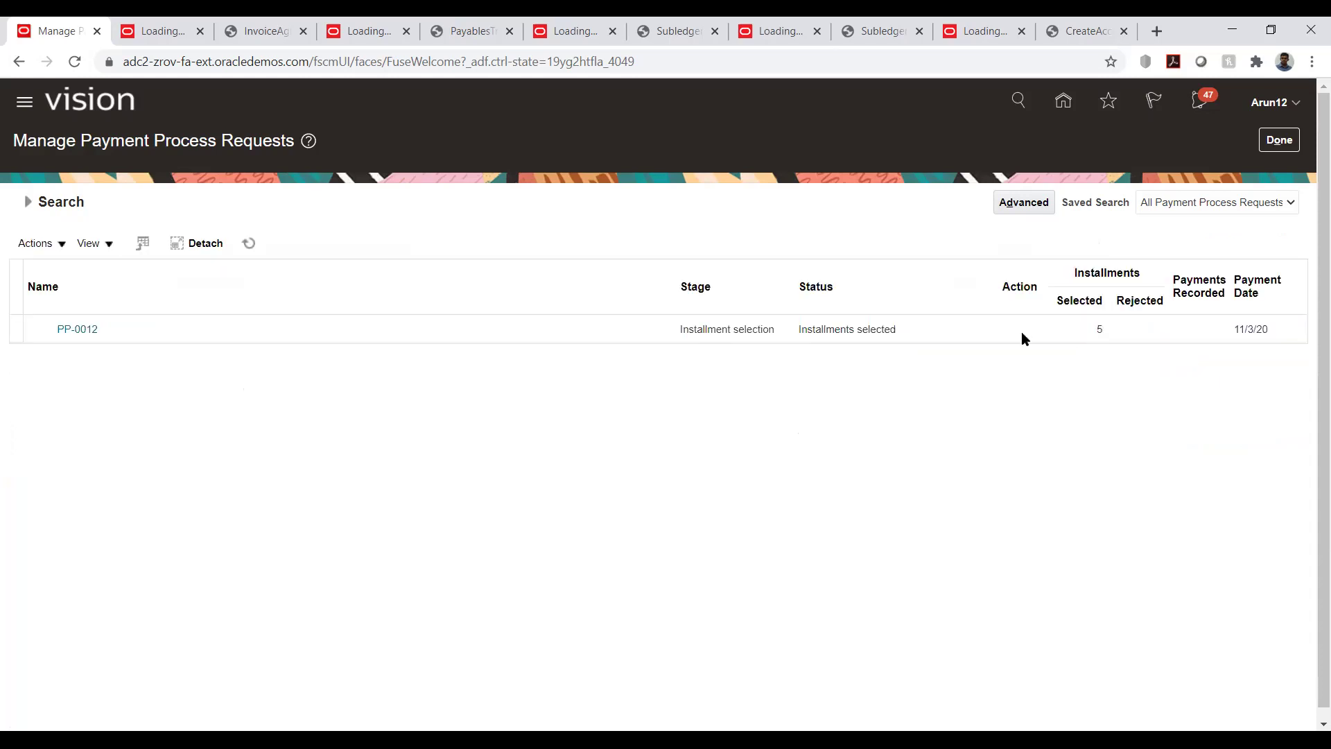
# Refresh request PP-0012 and open its proposed payments to review the vendor payment and the documents it includes.
pyautogui.click(212, 334)
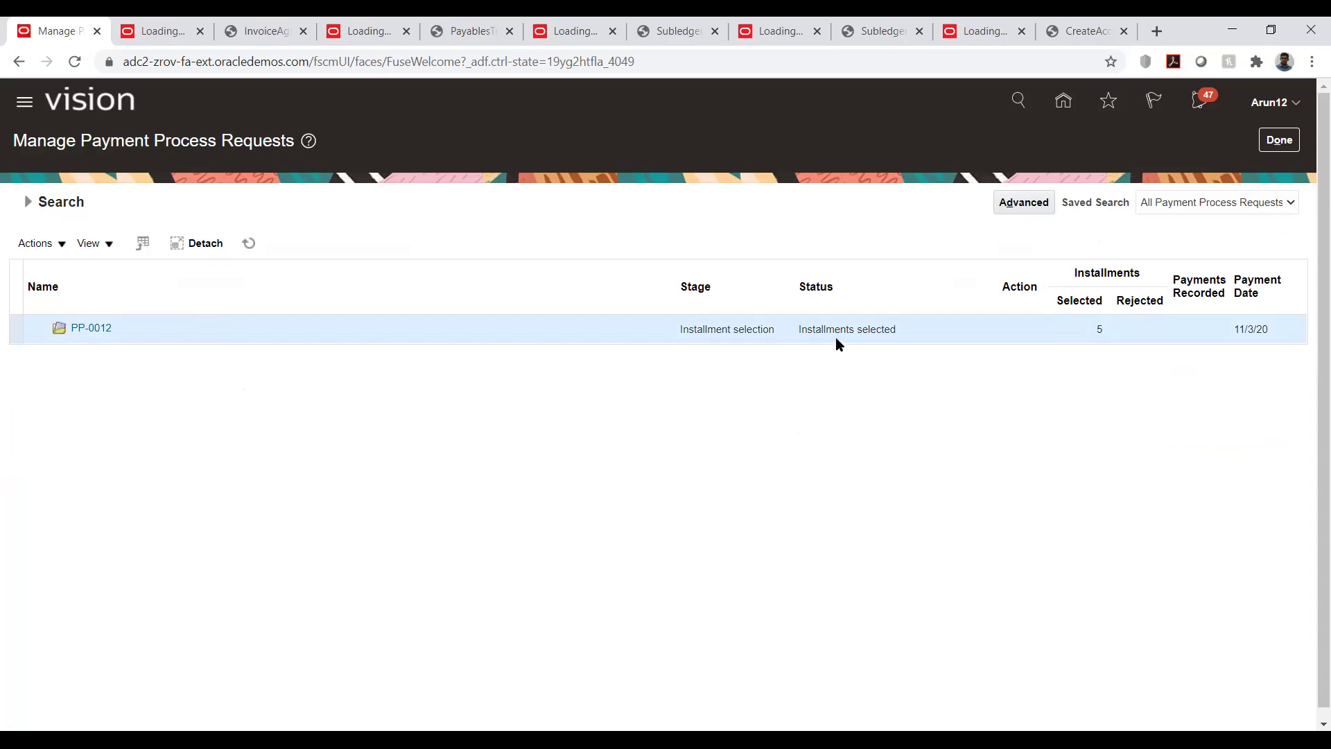
pyautogui.click(248, 243)
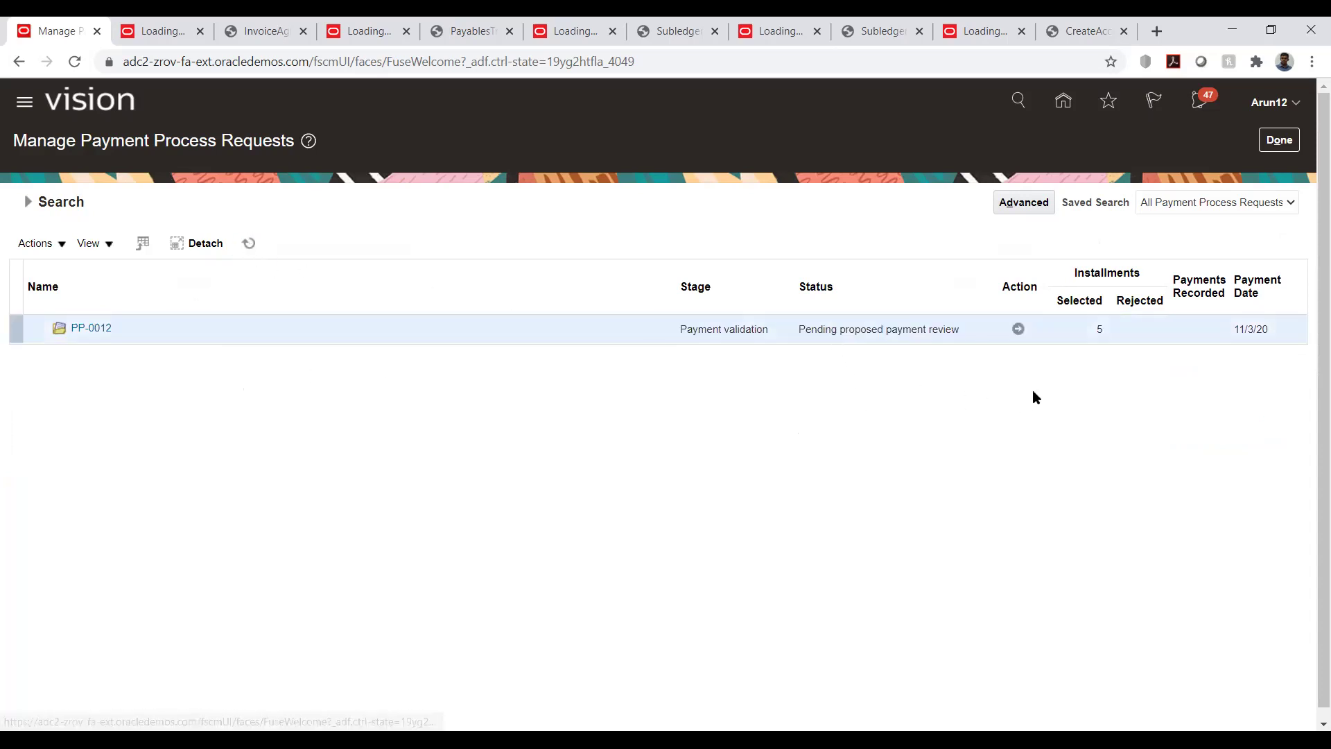
pyautogui.click(1018, 329)
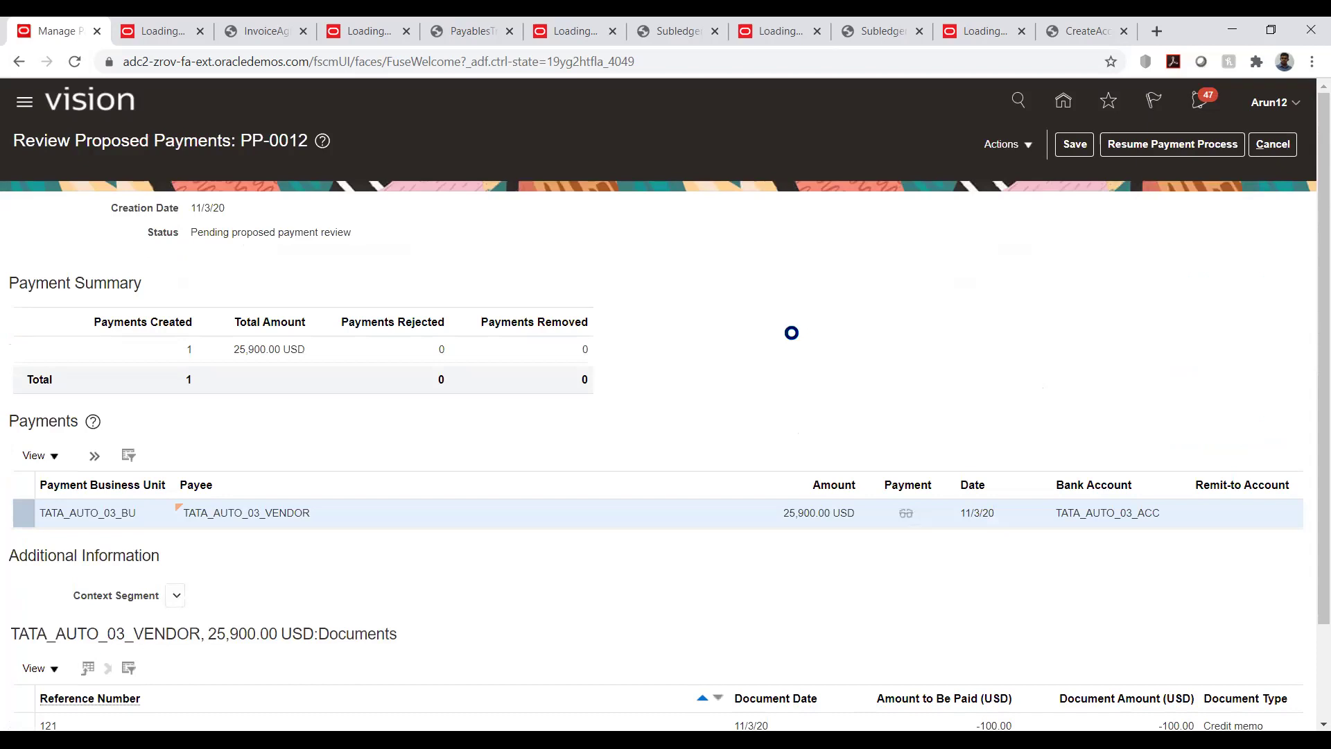
pyautogui.scroll(-2, 731, 362)
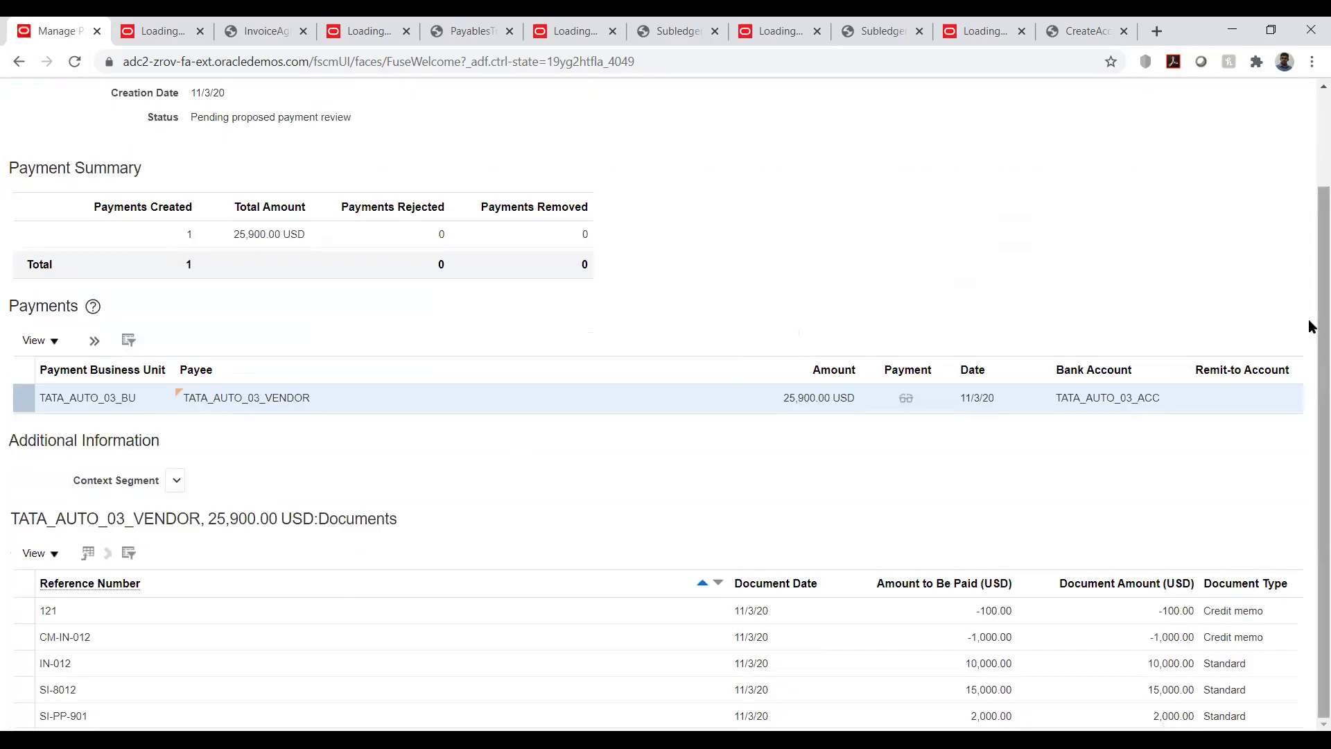
pyautogui.click(114, 609)
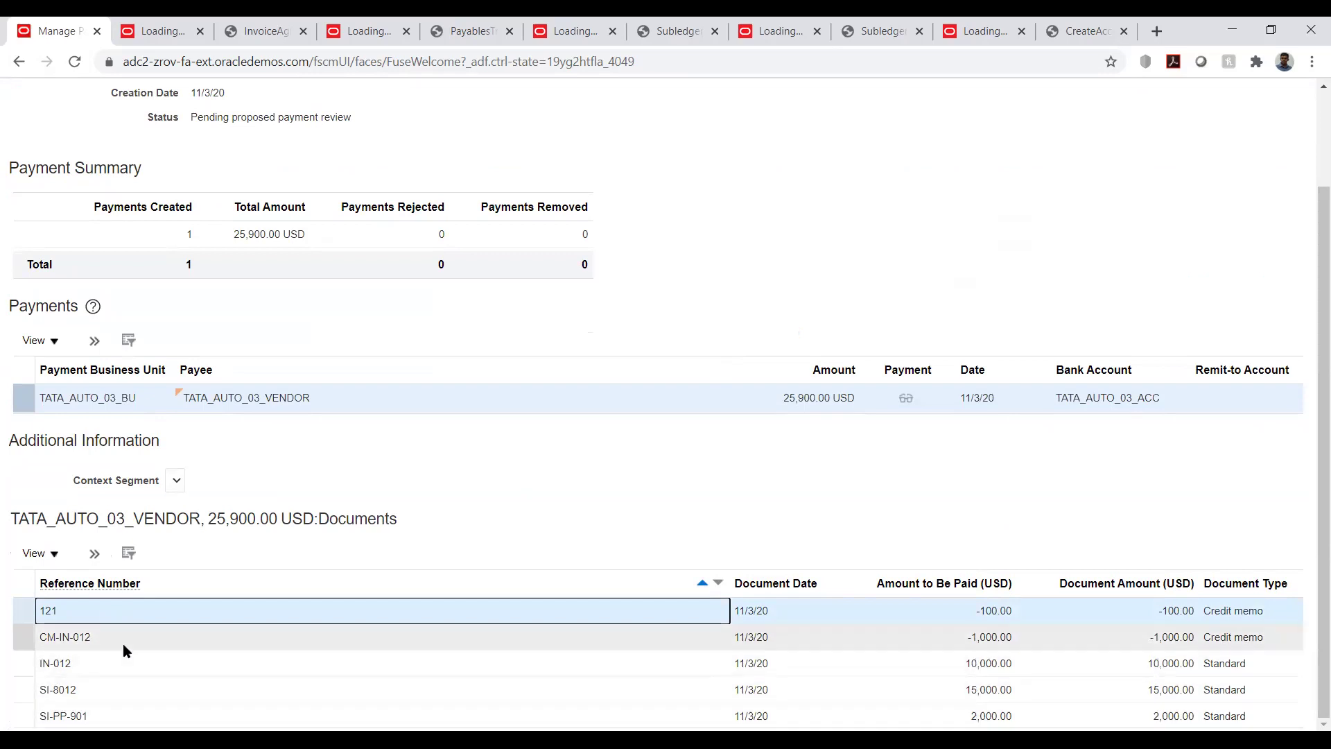
pyautogui.click(134, 664)
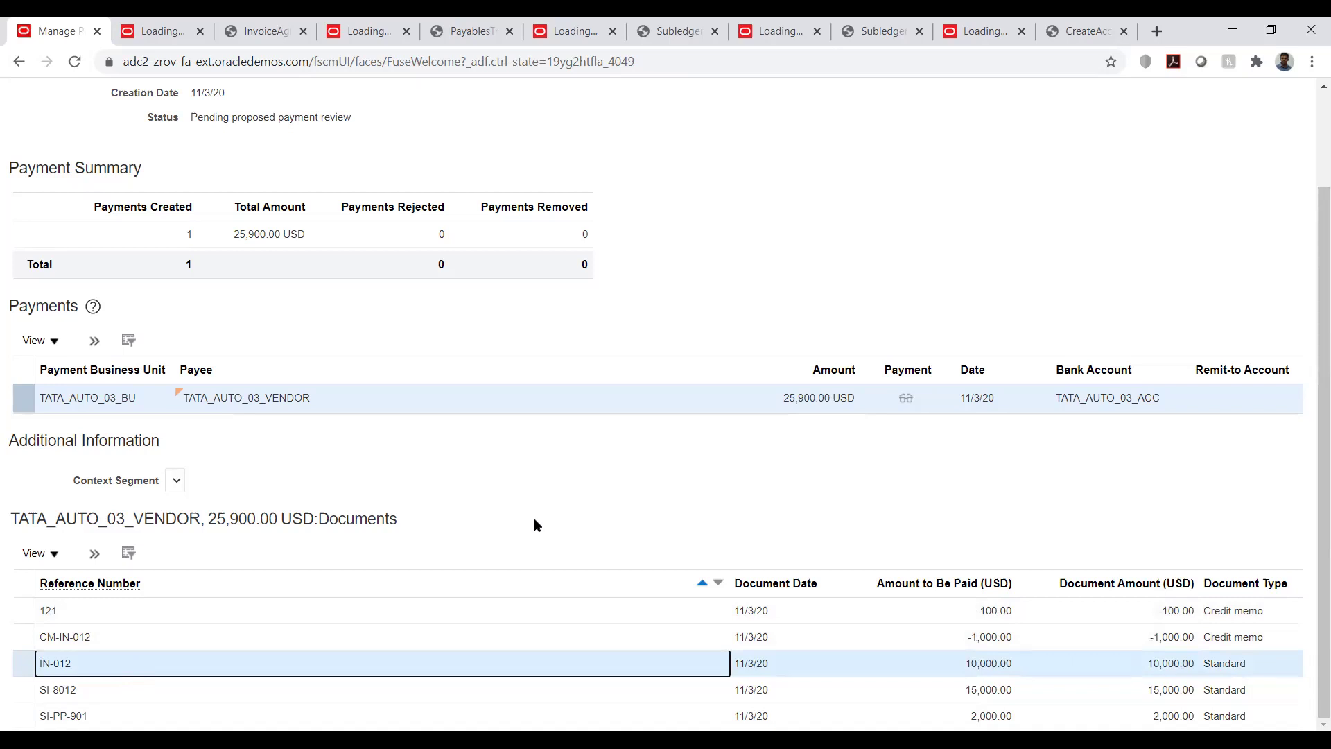
pyautogui.scroll(2, 534, 524)
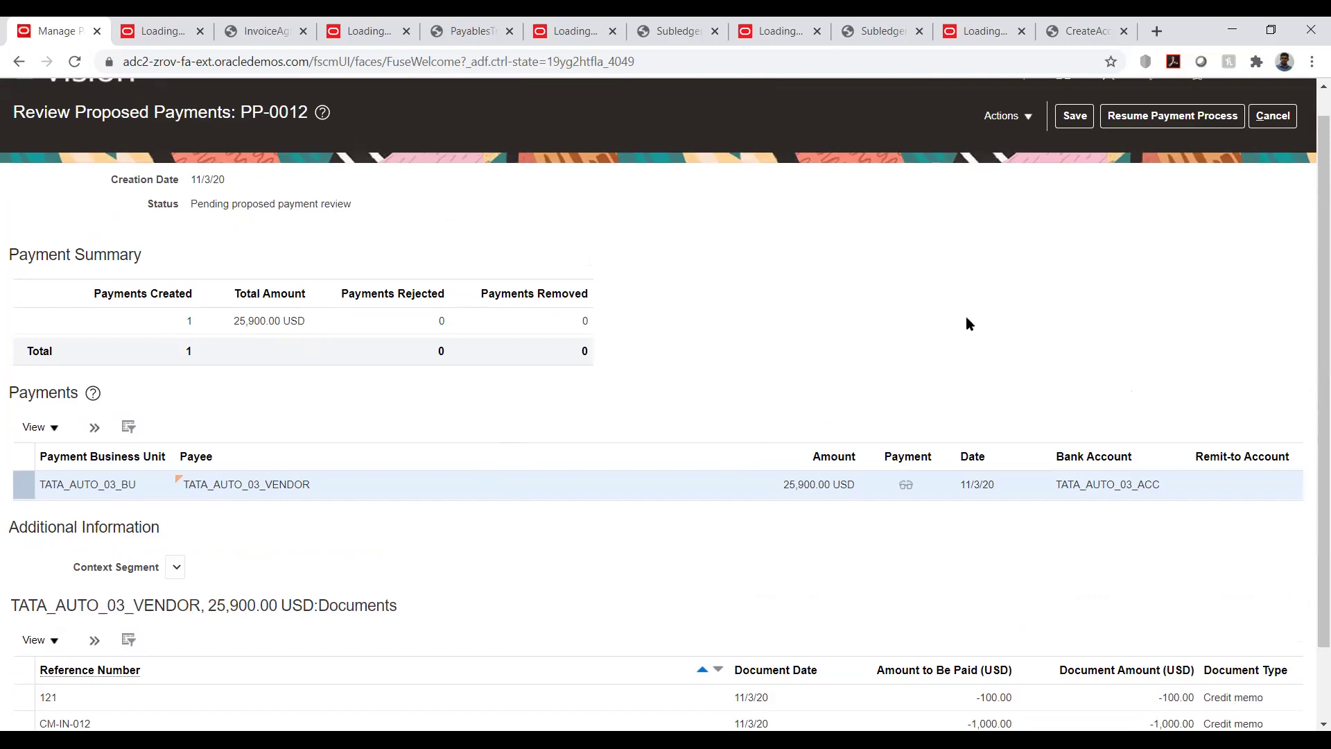
pyautogui.scroll(-2, 1122, 301)
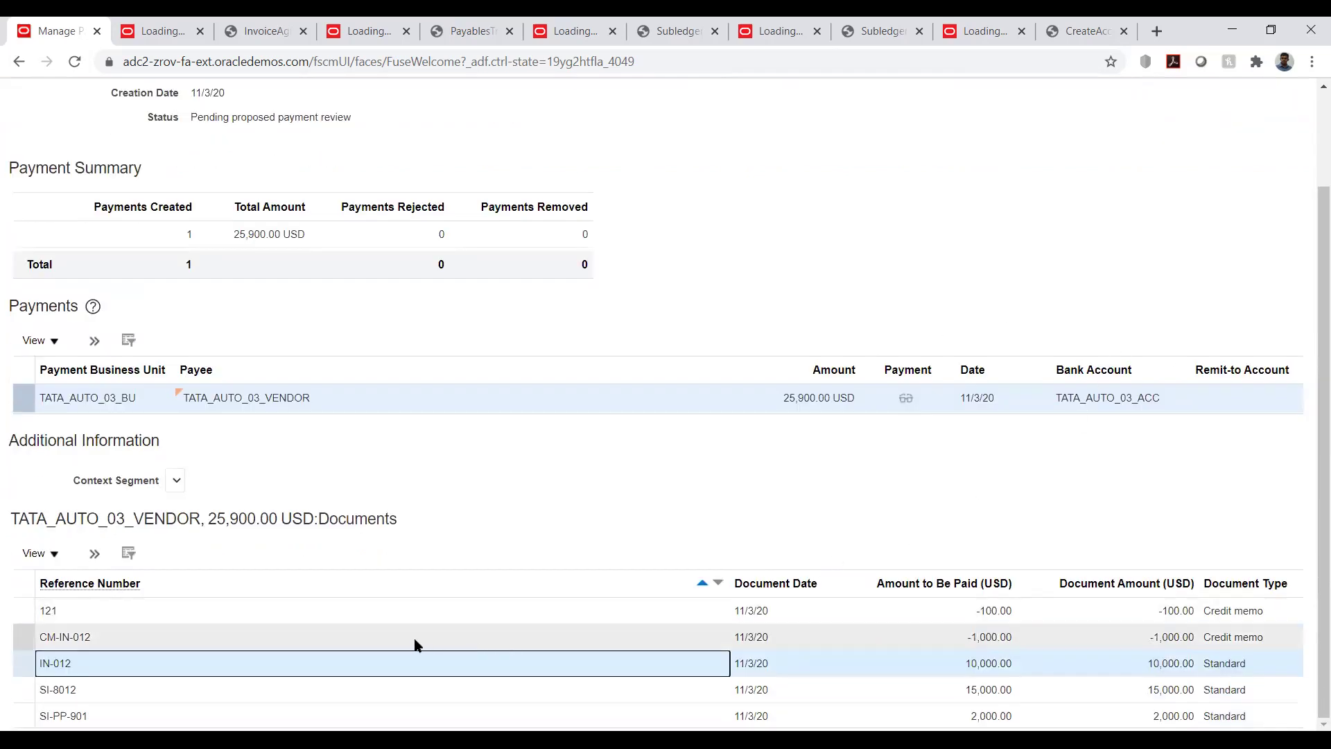
# Try to remove credit memo 121 from the proposed payment to TATA_AUTO_03_VENDOR.
pyautogui.click(262, 619)
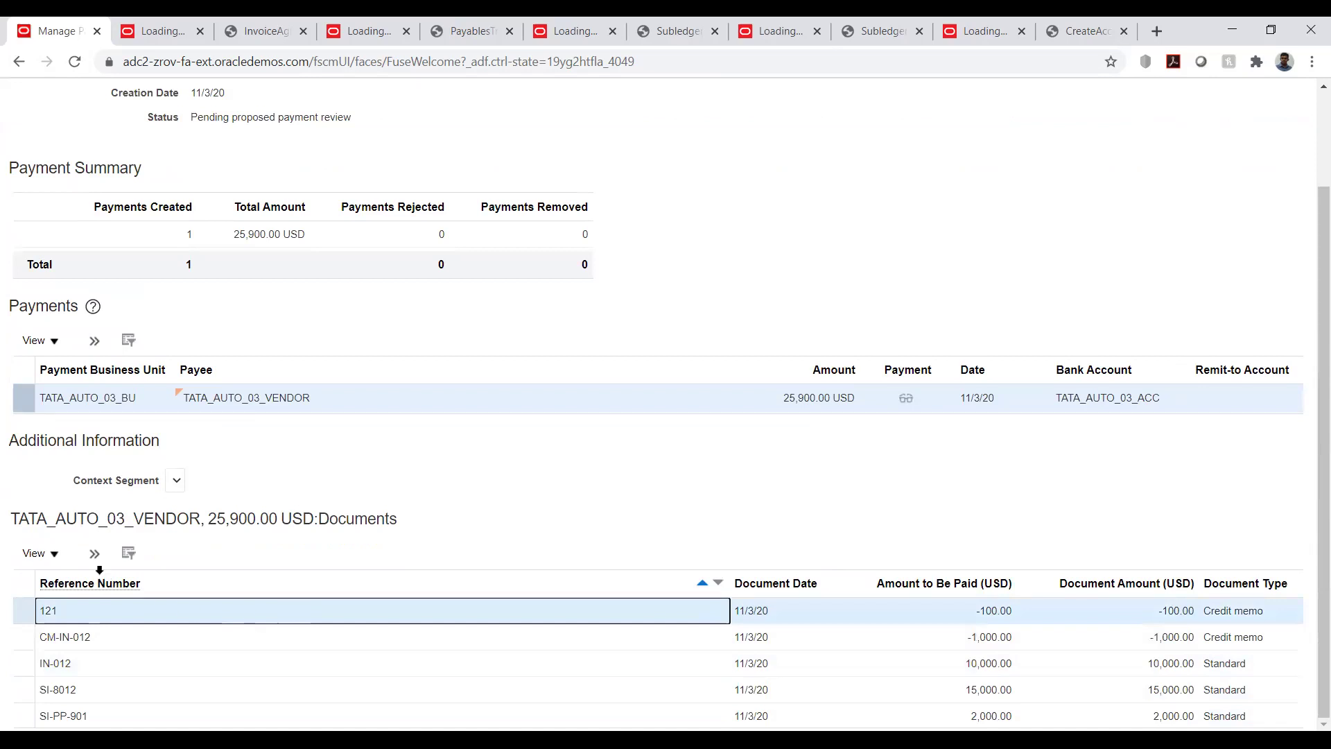
pyautogui.click(93, 552)
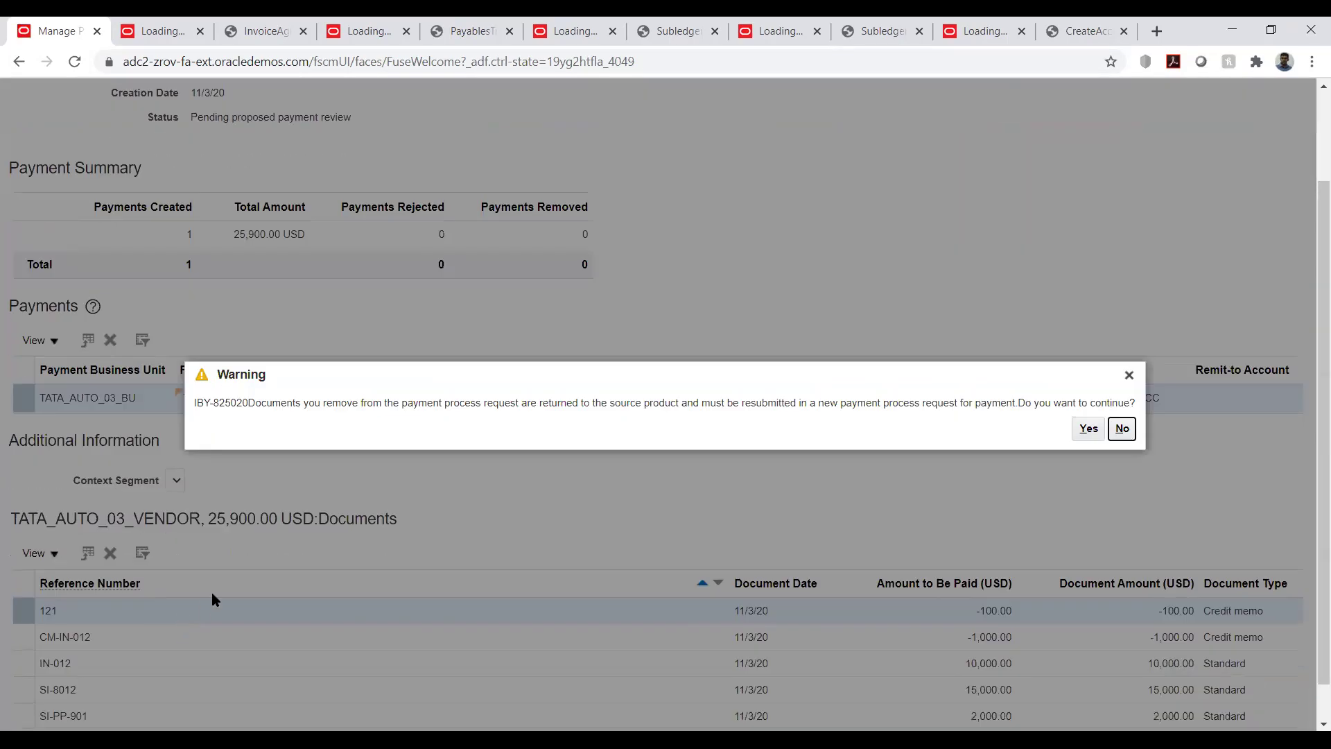
pyautogui.click(1087, 429)
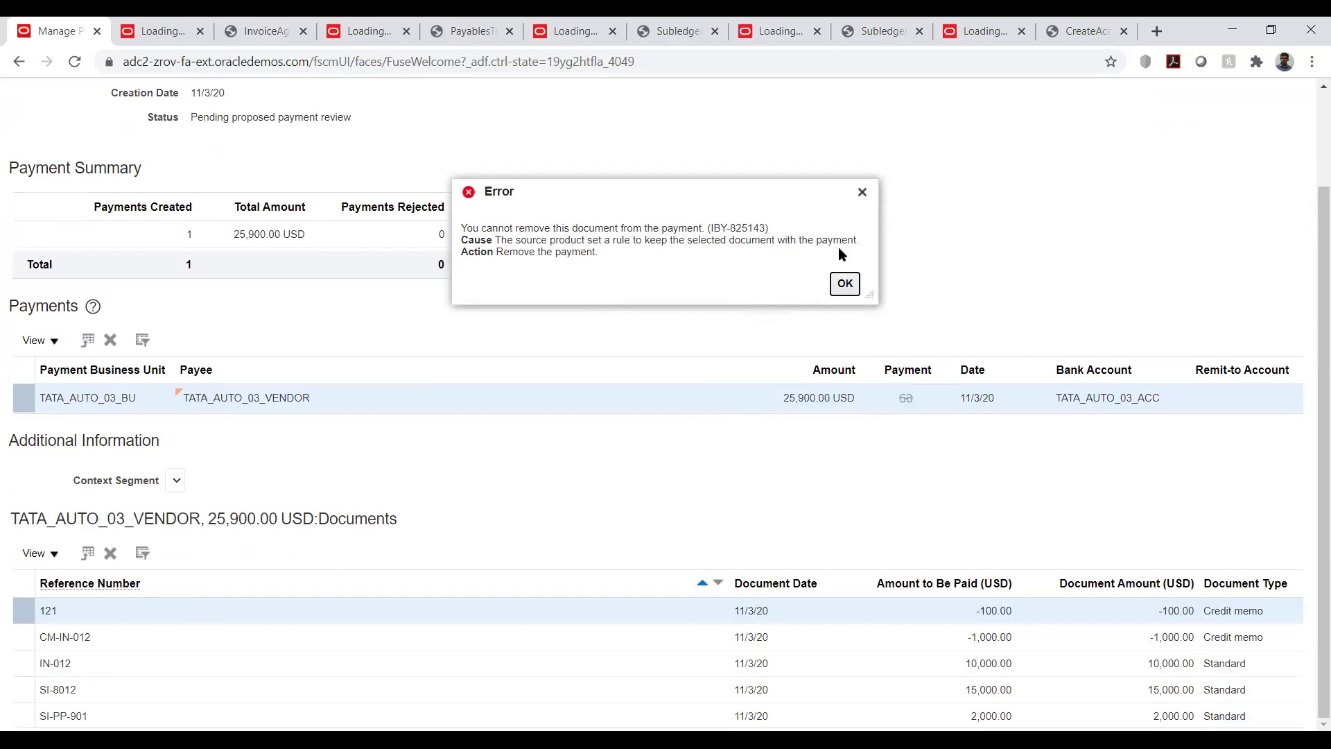
pyautogui.click(844, 284)
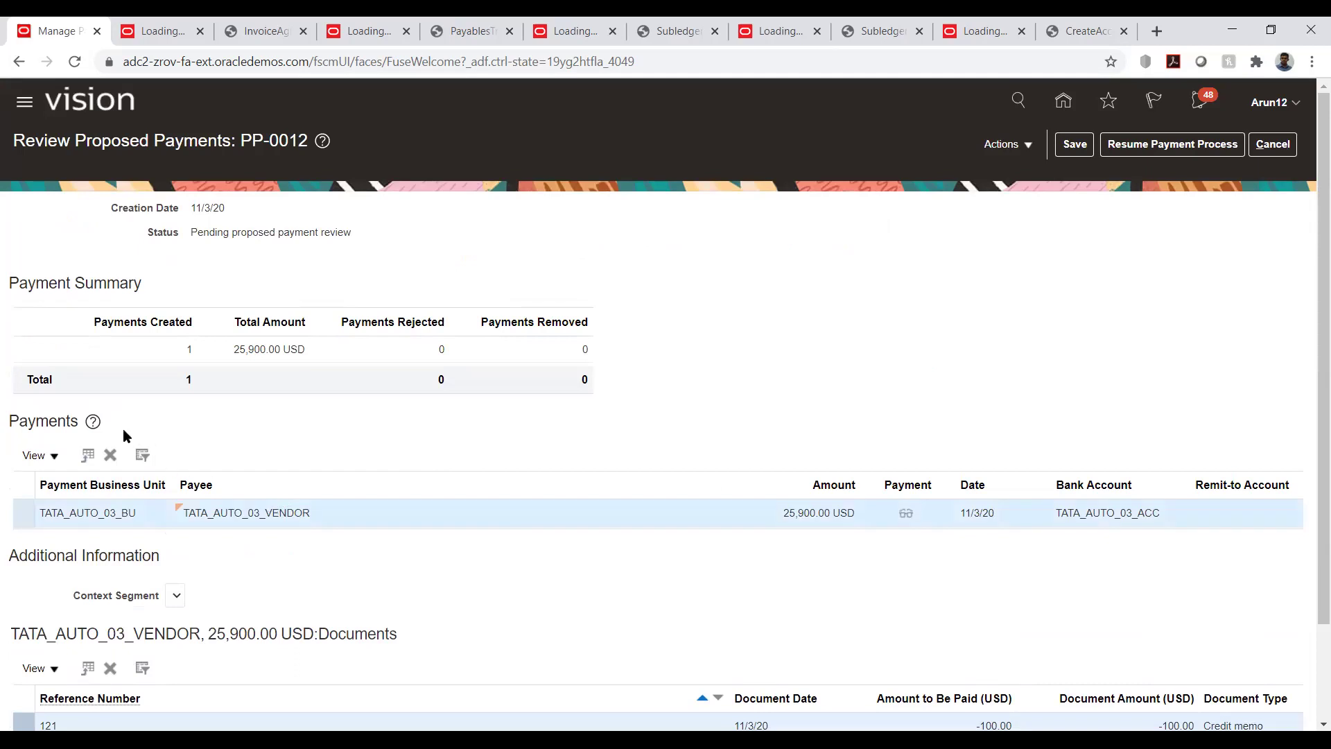
# Try to remove the whole TATA_AUTO_03_VENDOR payment from request PP-0012.
pyautogui.click(110, 455)
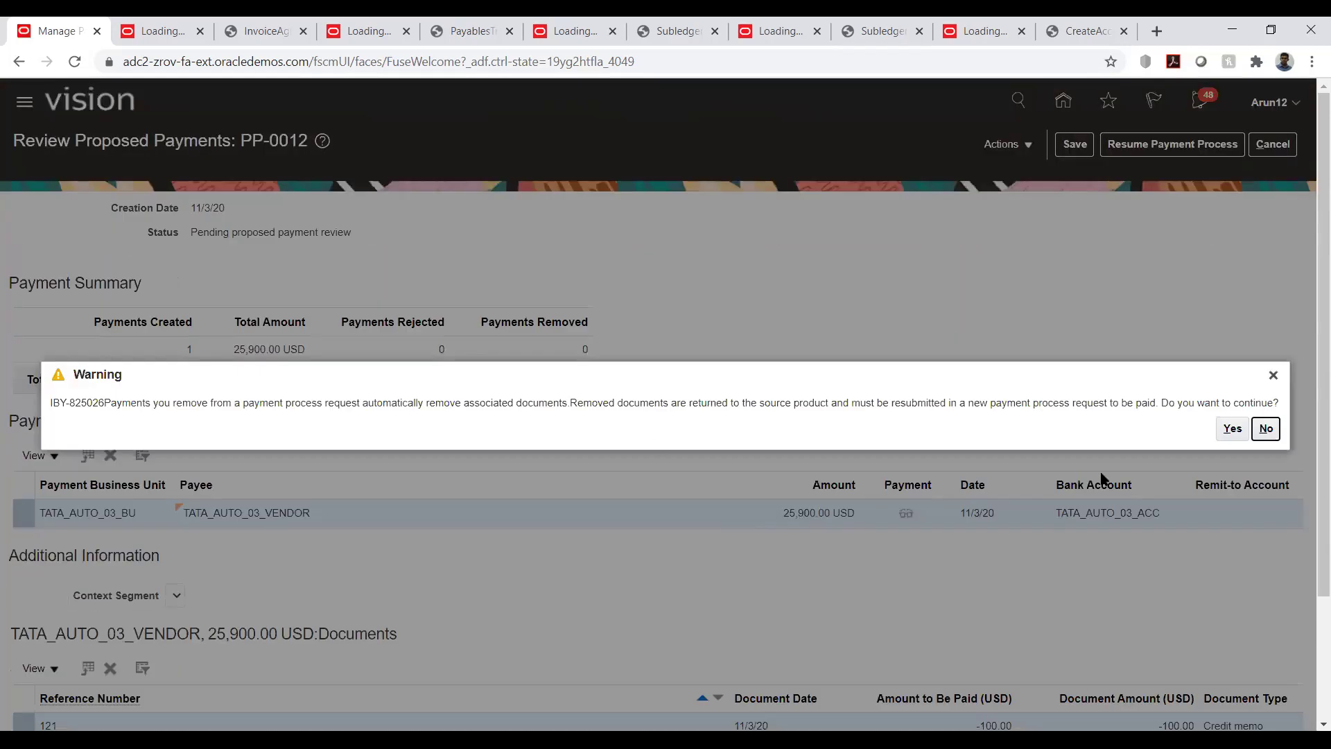
pyautogui.click(1231, 429)
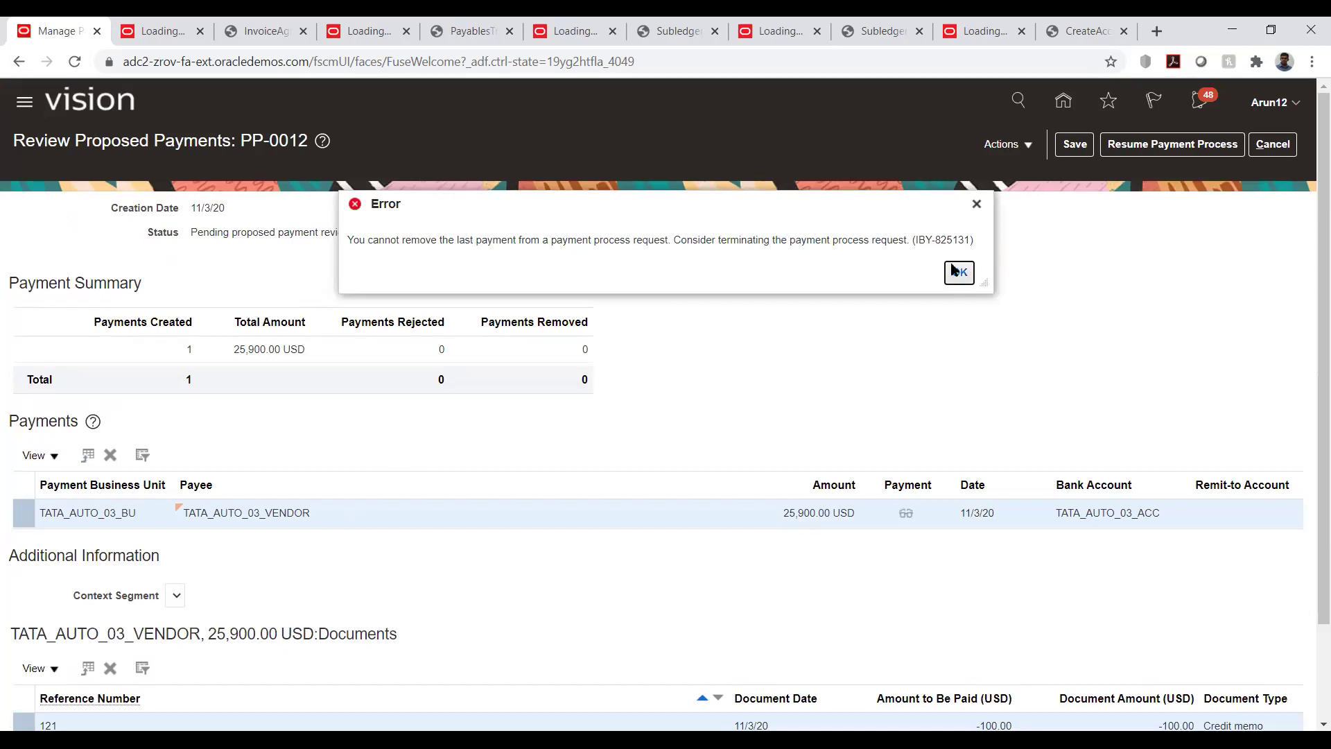
pyautogui.click(955, 271)
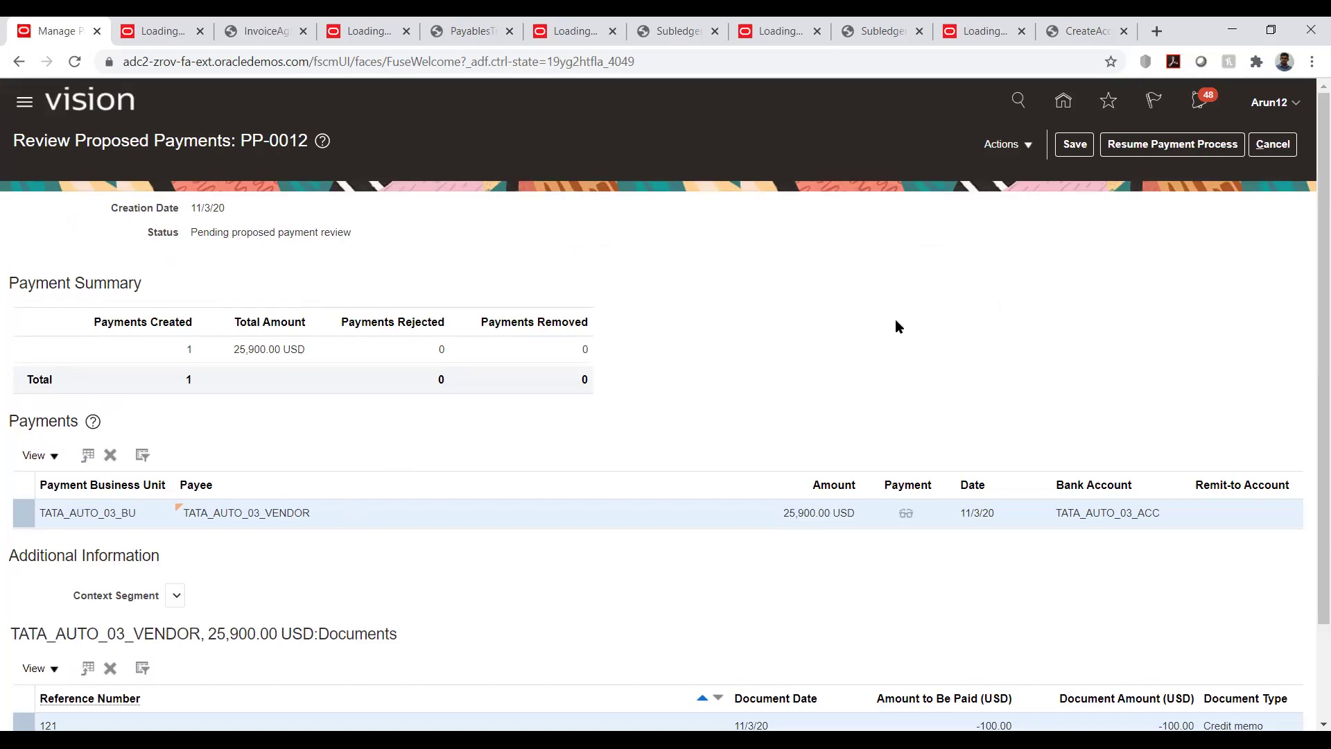
# Try once more to remove credit memo 121 from the vendor payment's documents.
pyautogui.scroll(-3, 749, 361)
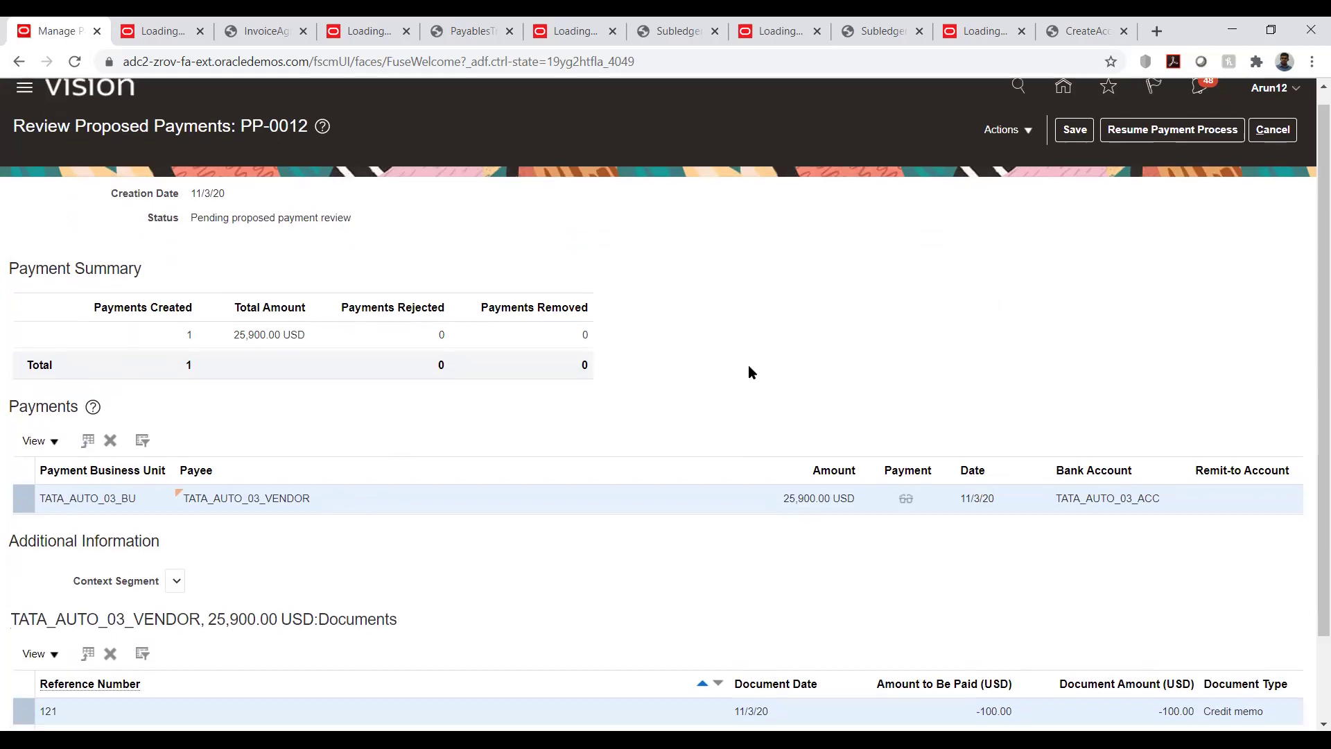
pyautogui.click(574, 610)
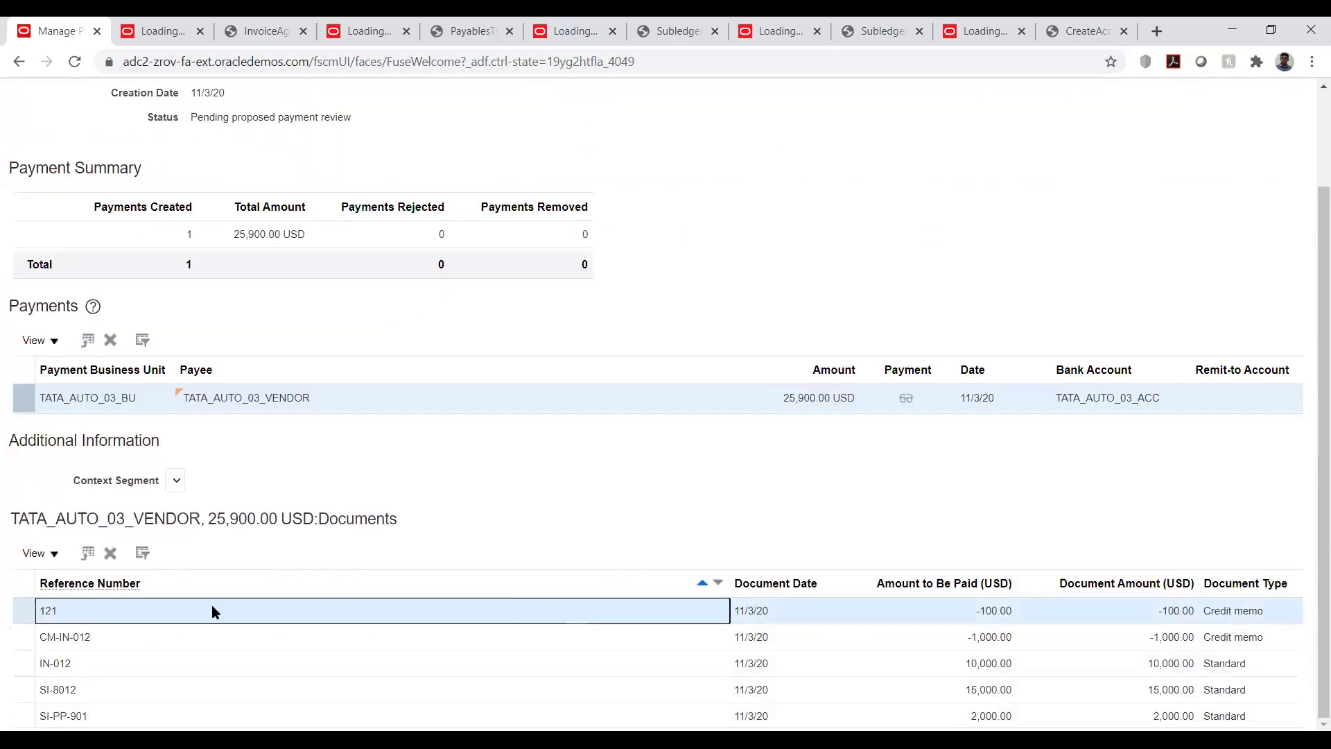
pyautogui.click(110, 552)
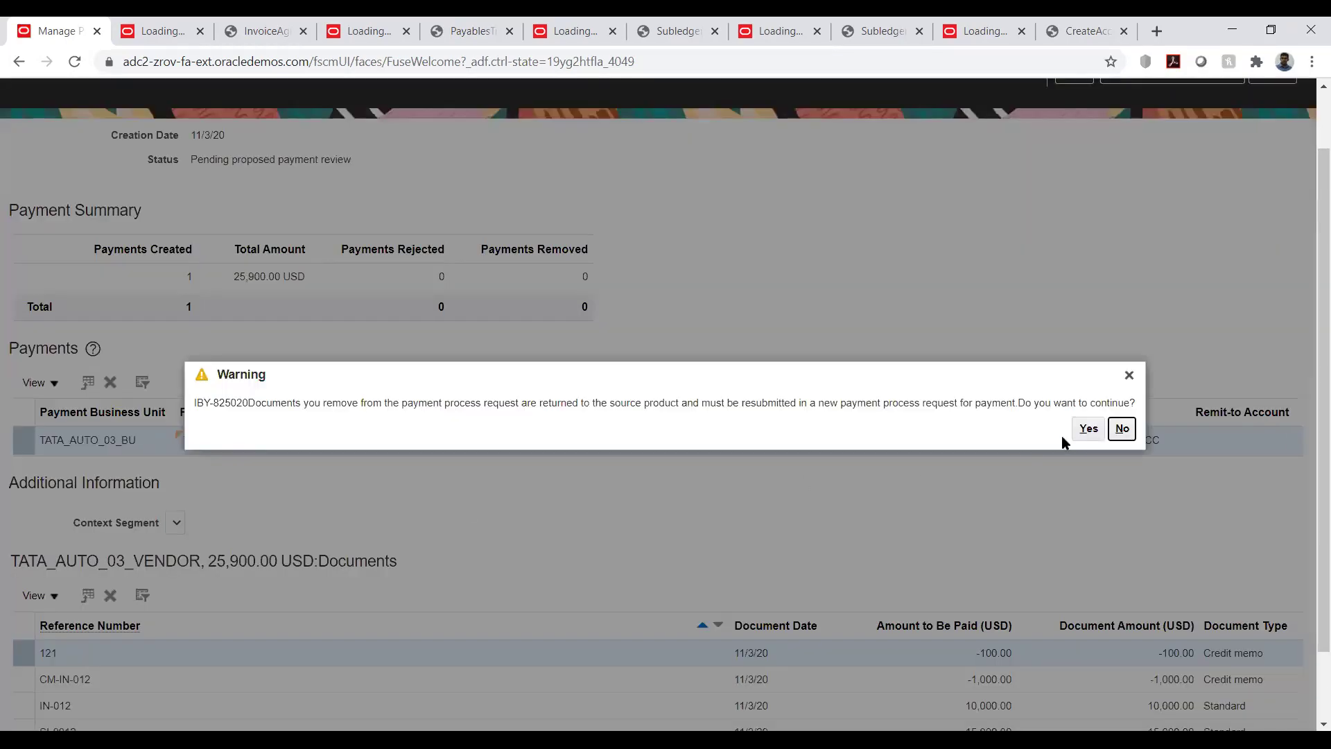
pyautogui.click(1090, 428)
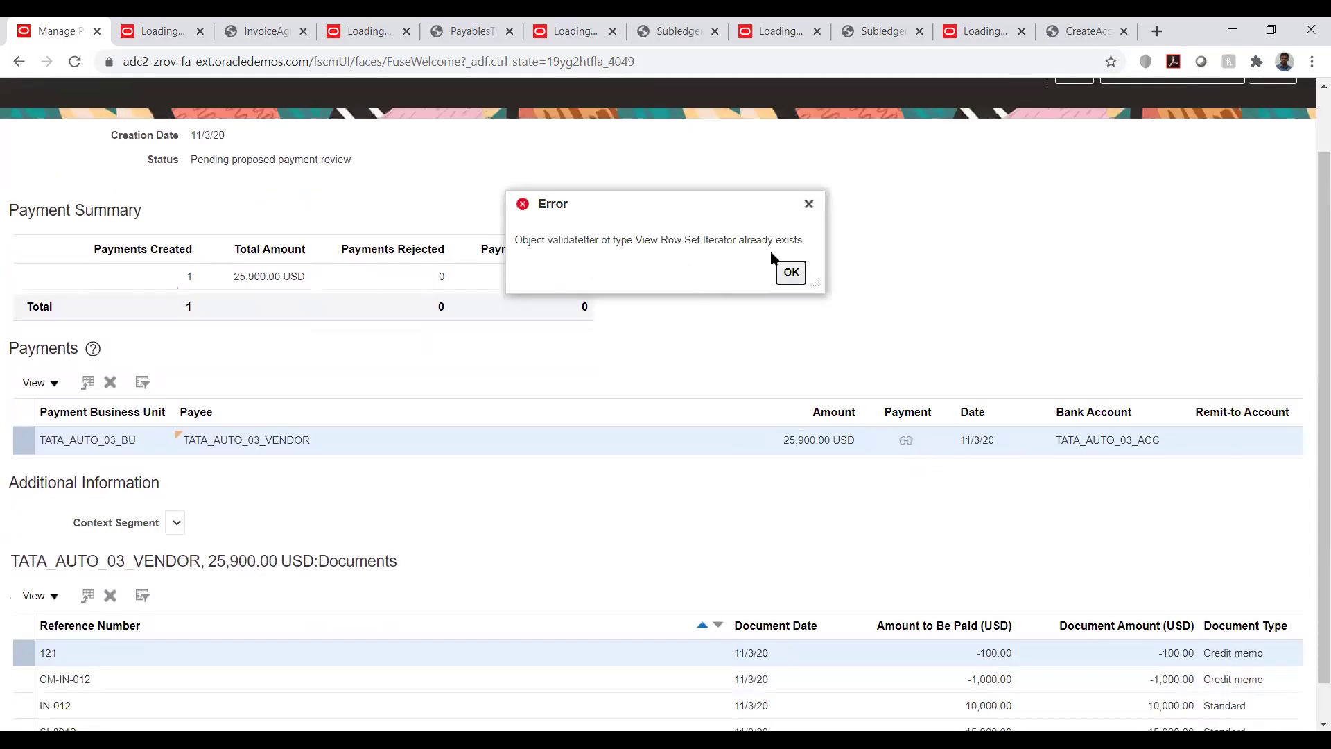
pyautogui.click(791, 271)
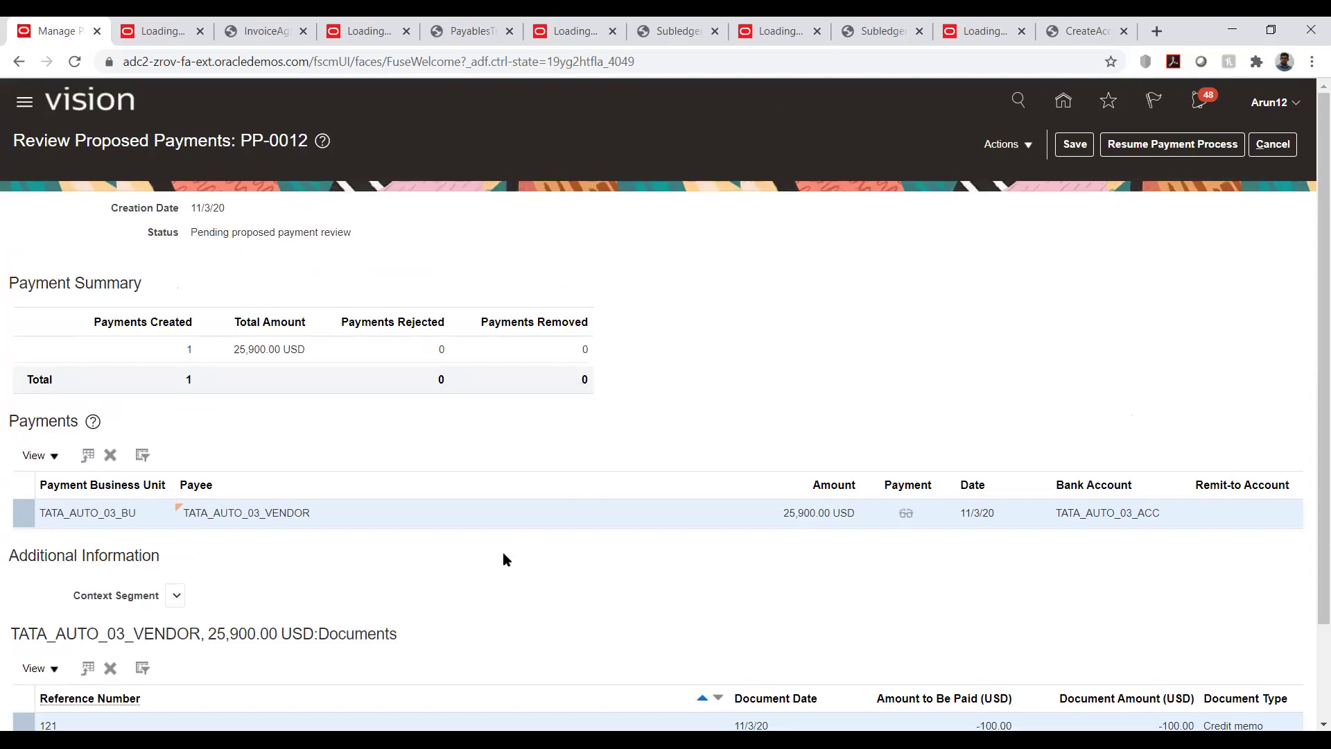
# Try to remove credit memo CM-IN-012 from the vendor payment's documents.
pyautogui.scroll(-2, 453, 553)
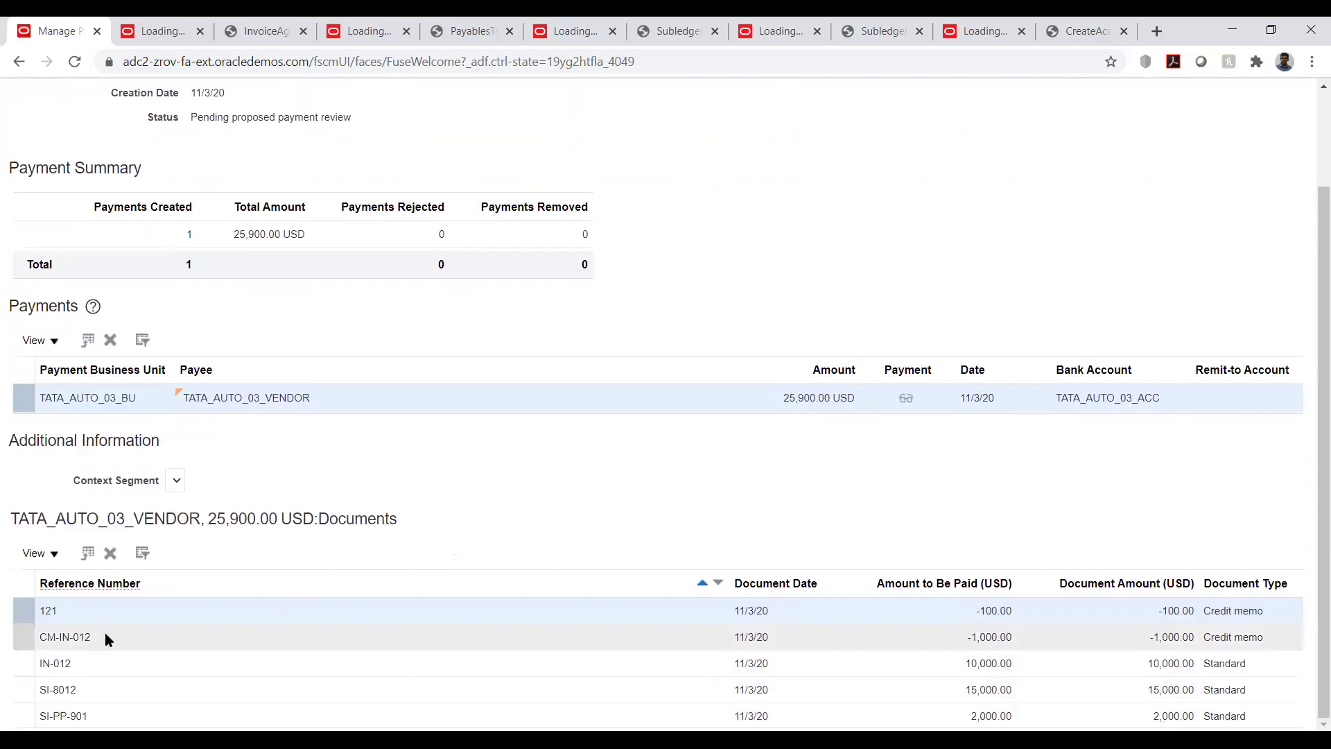
pyautogui.click(106, 634)
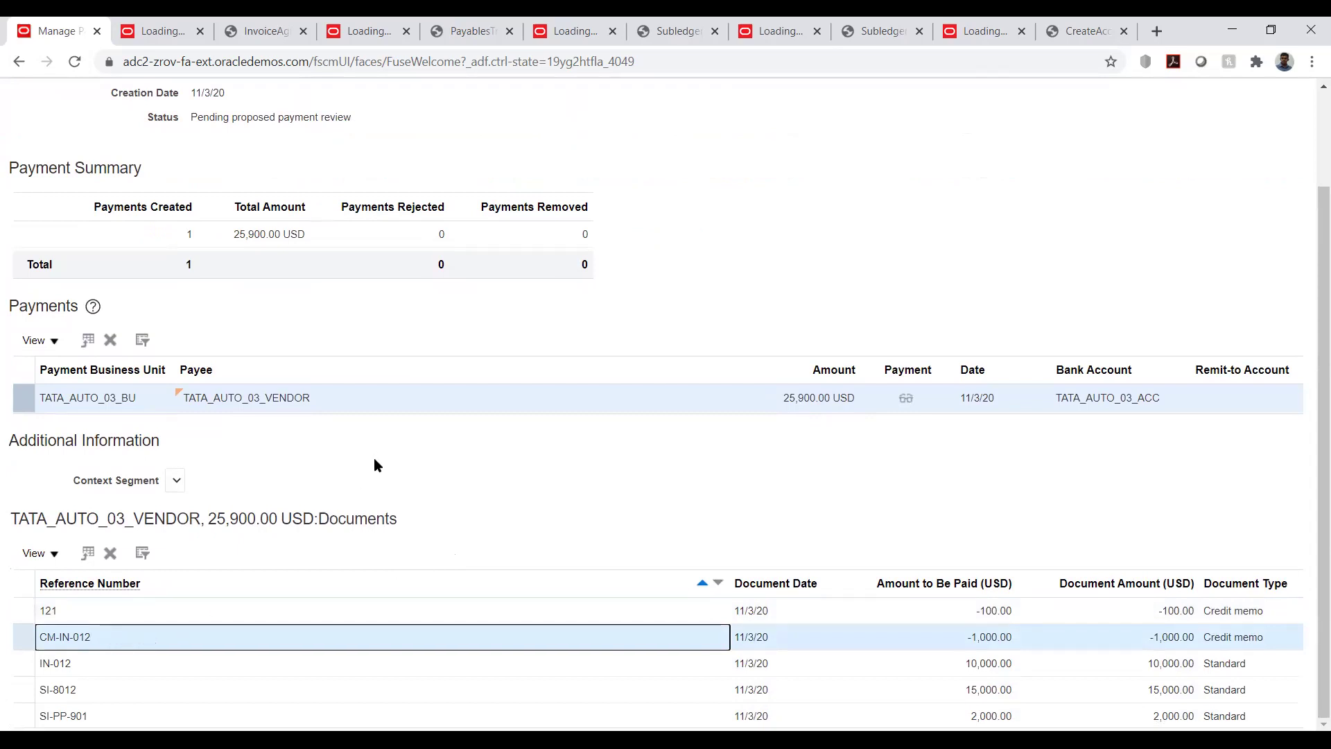
pyautogui.click(110, 552)
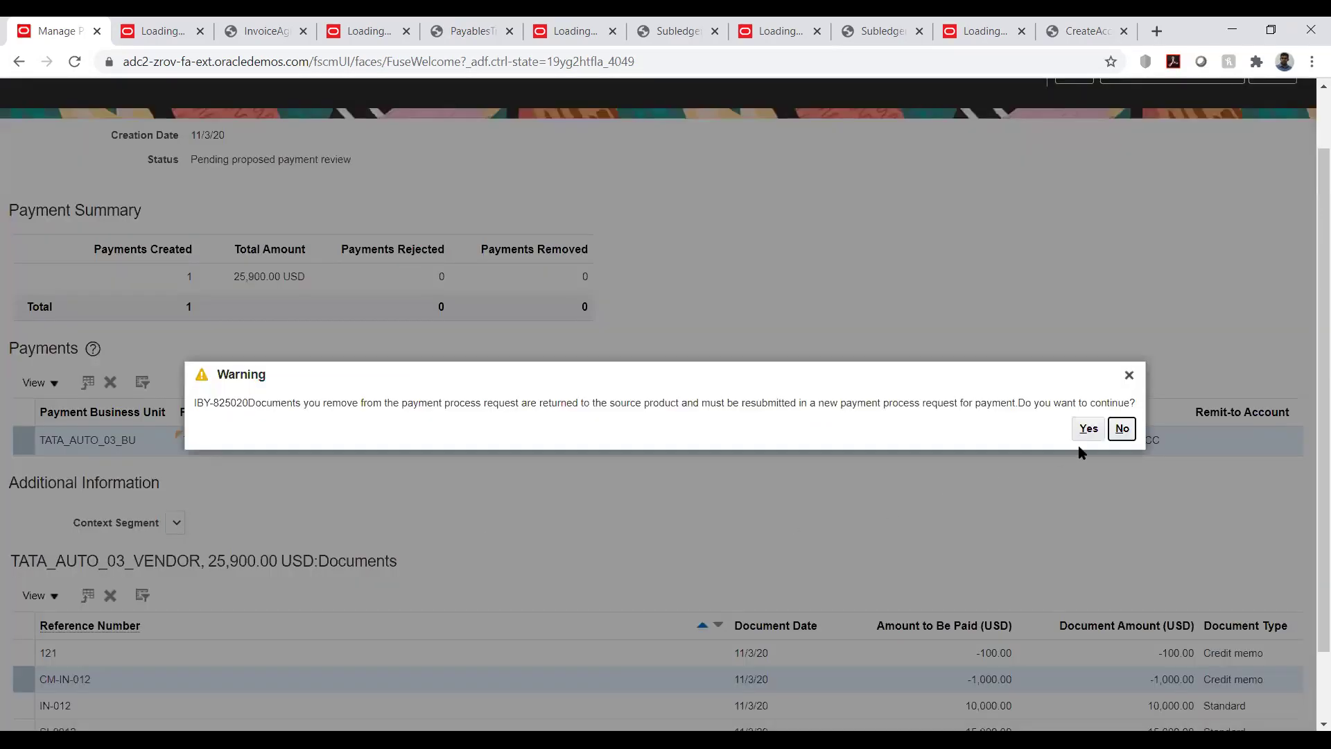
pyautogui.click(1090, 430)
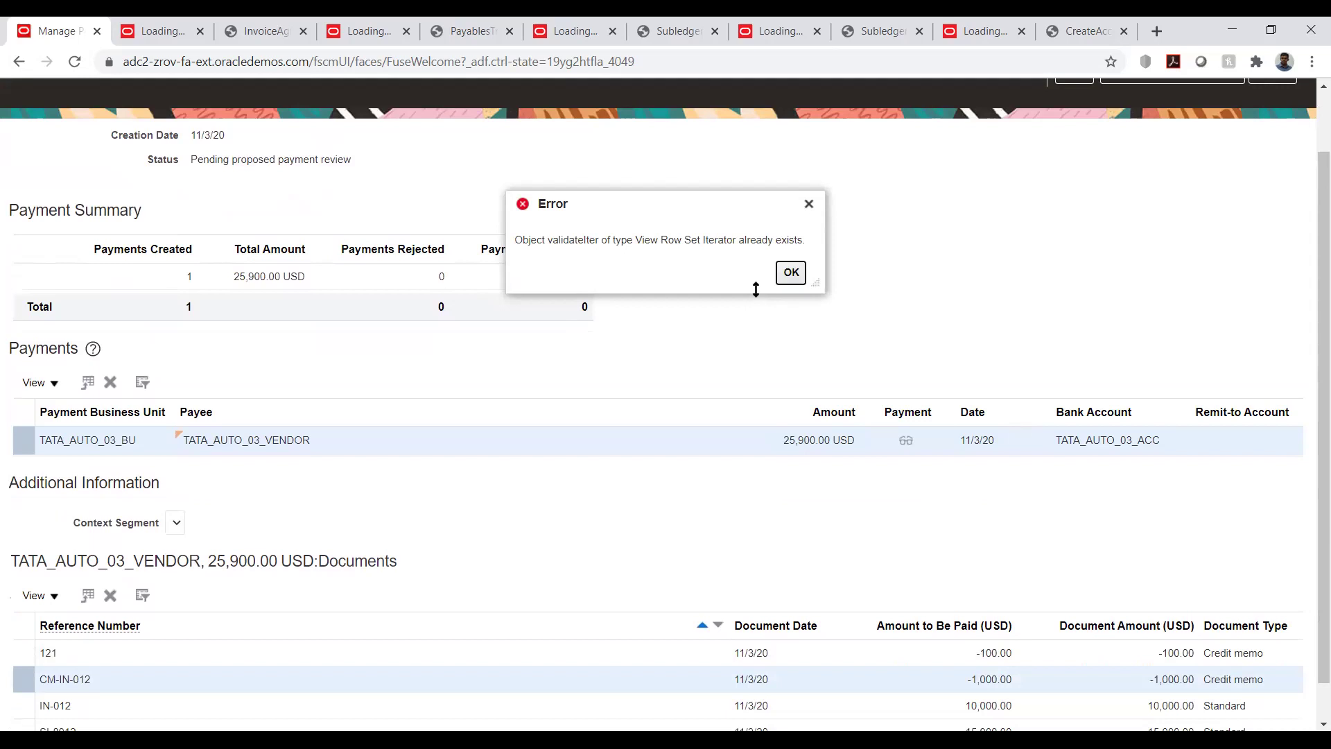
pyautogui.click(790, 273)
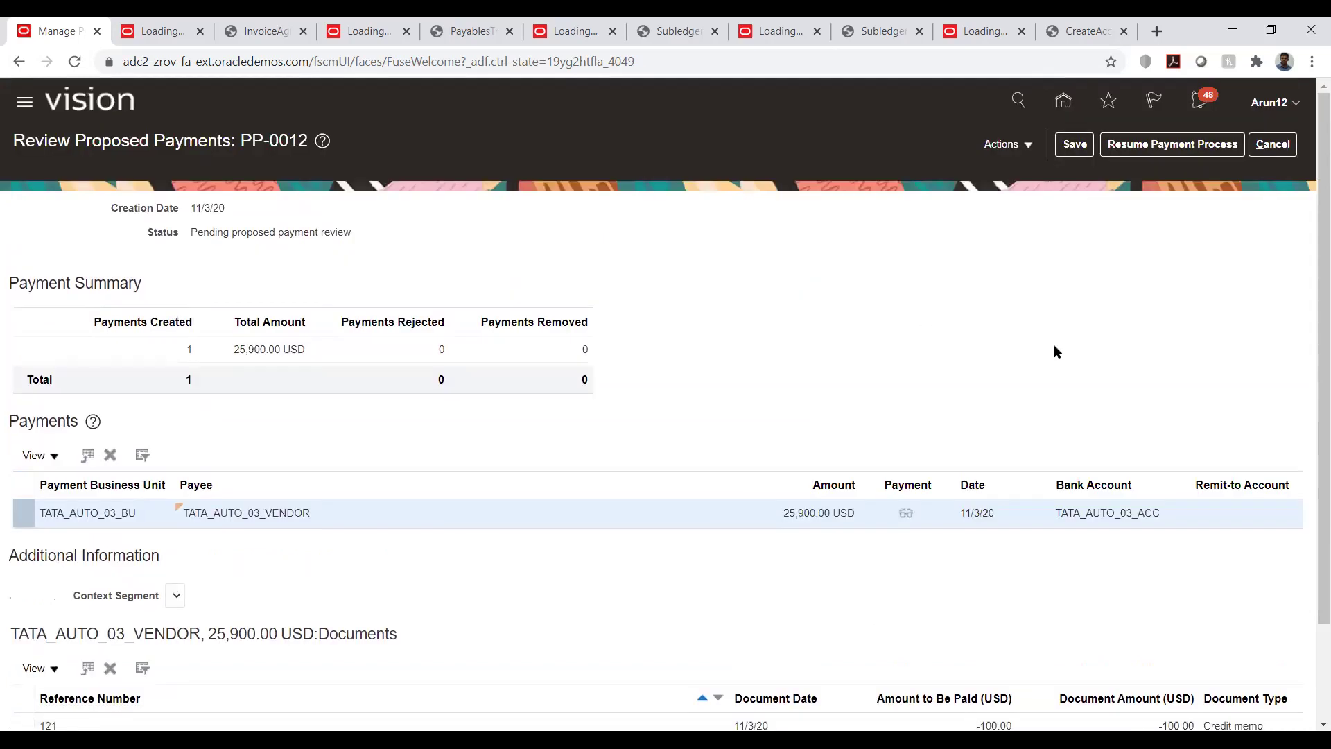
# Terminate payment process request PP-0012 from its proposed payments review and accept the termination.
pyautogui.click(1016, 149)
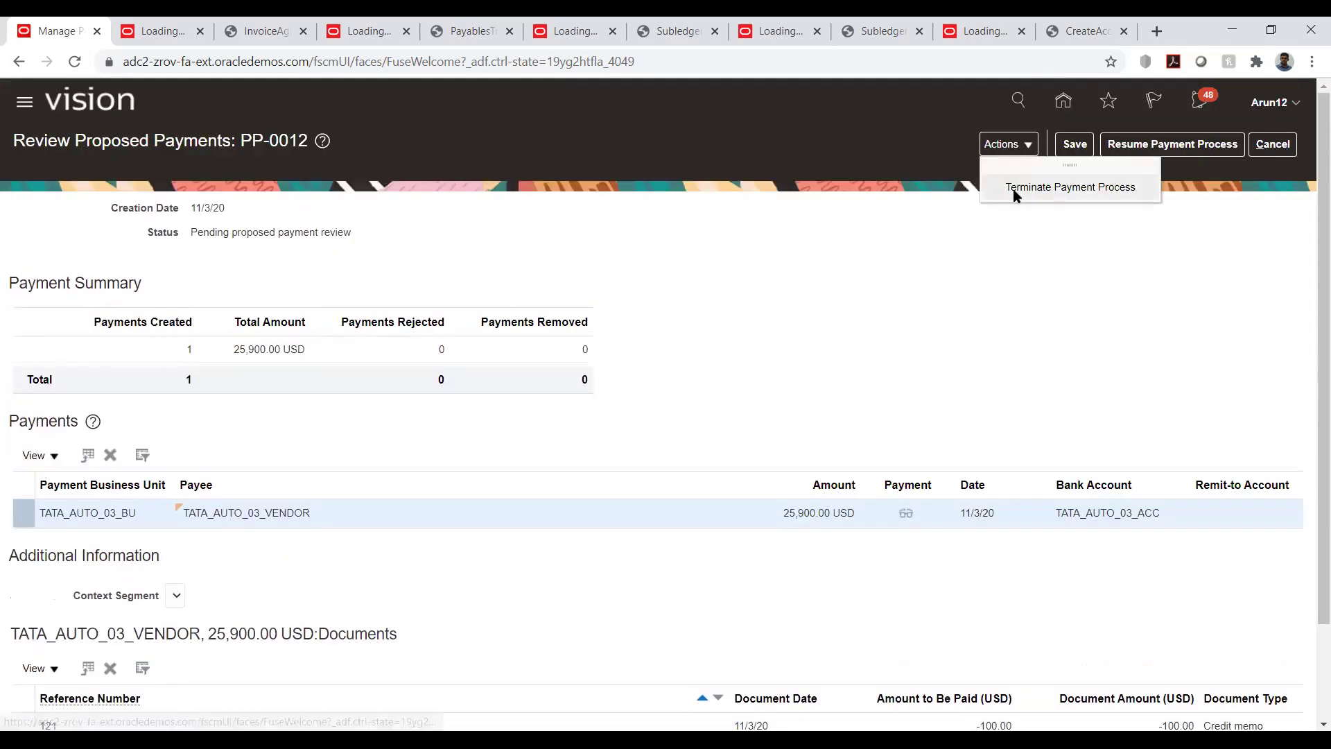
pyautogui.click(1014, 189)
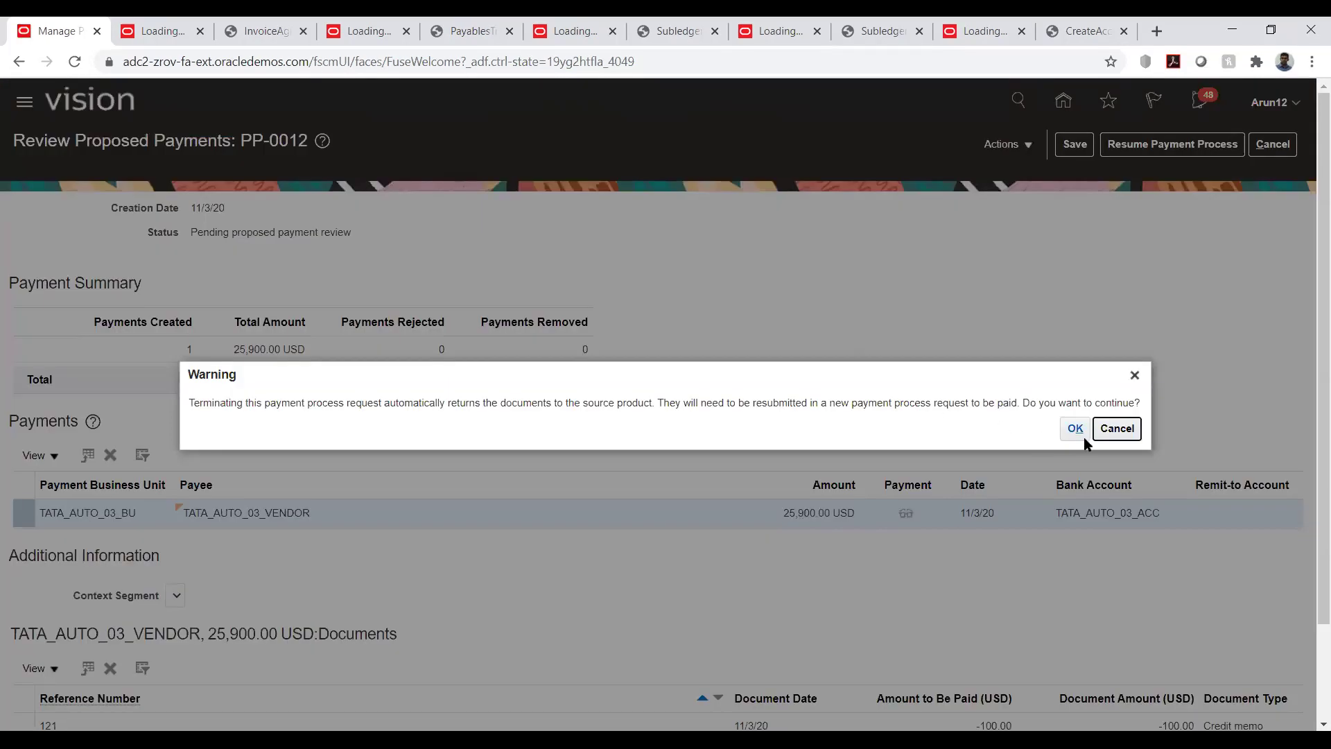
pyautogui.click(1075, 428)
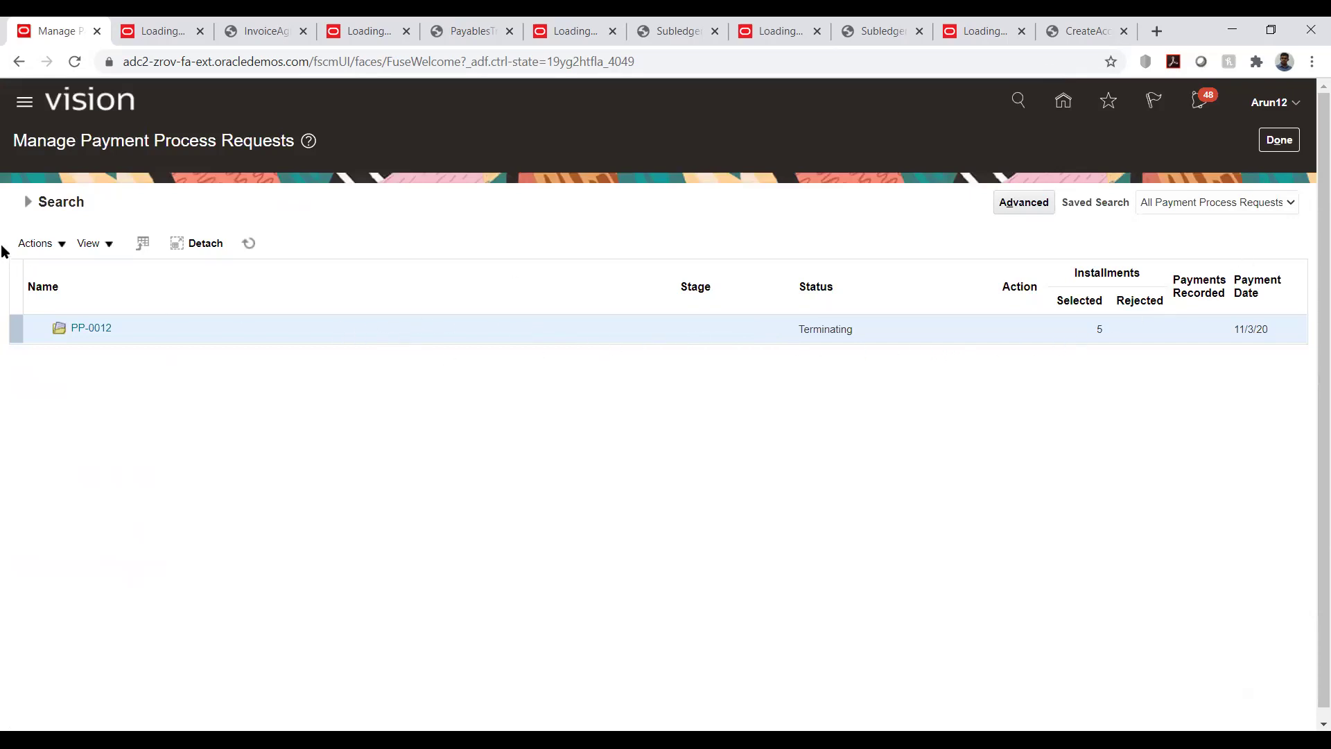
# Return to the Payments overview and start a new payment process request.
pyautogui.click(28, 202)
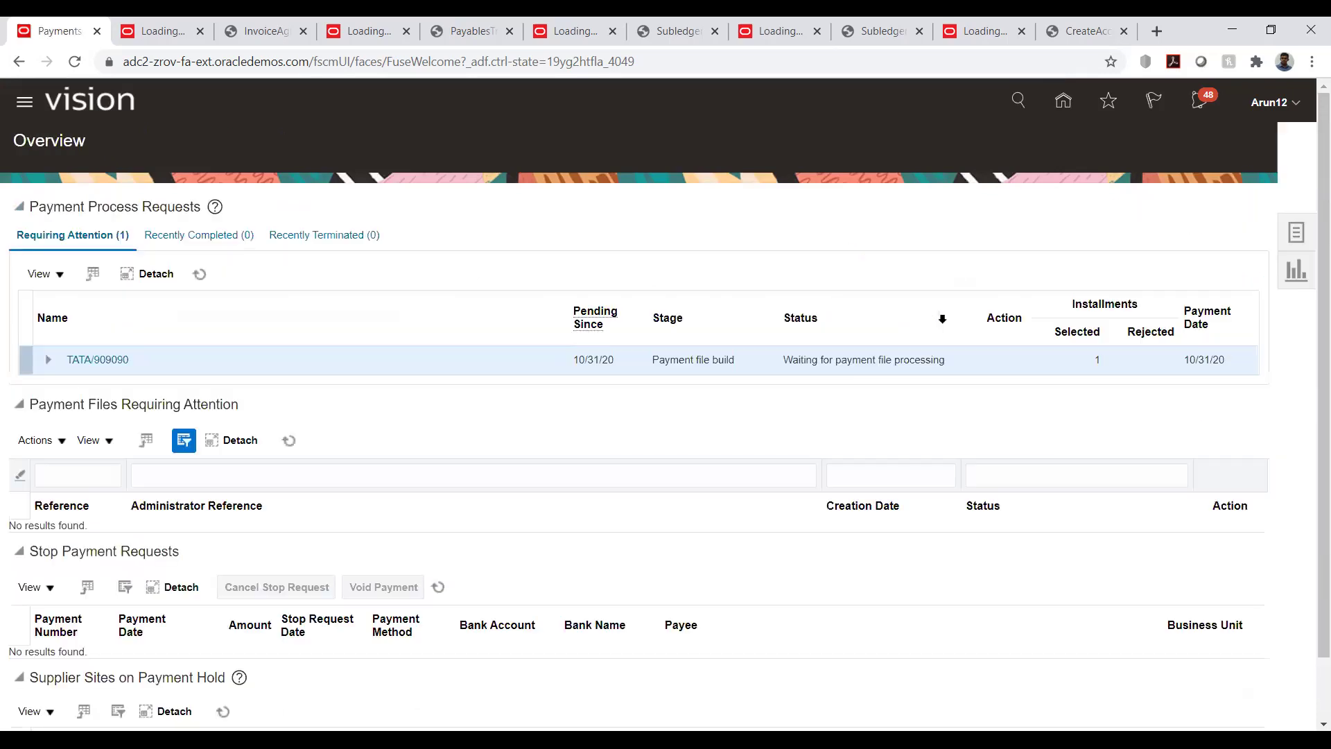
pyautogui.click(1297, 233)
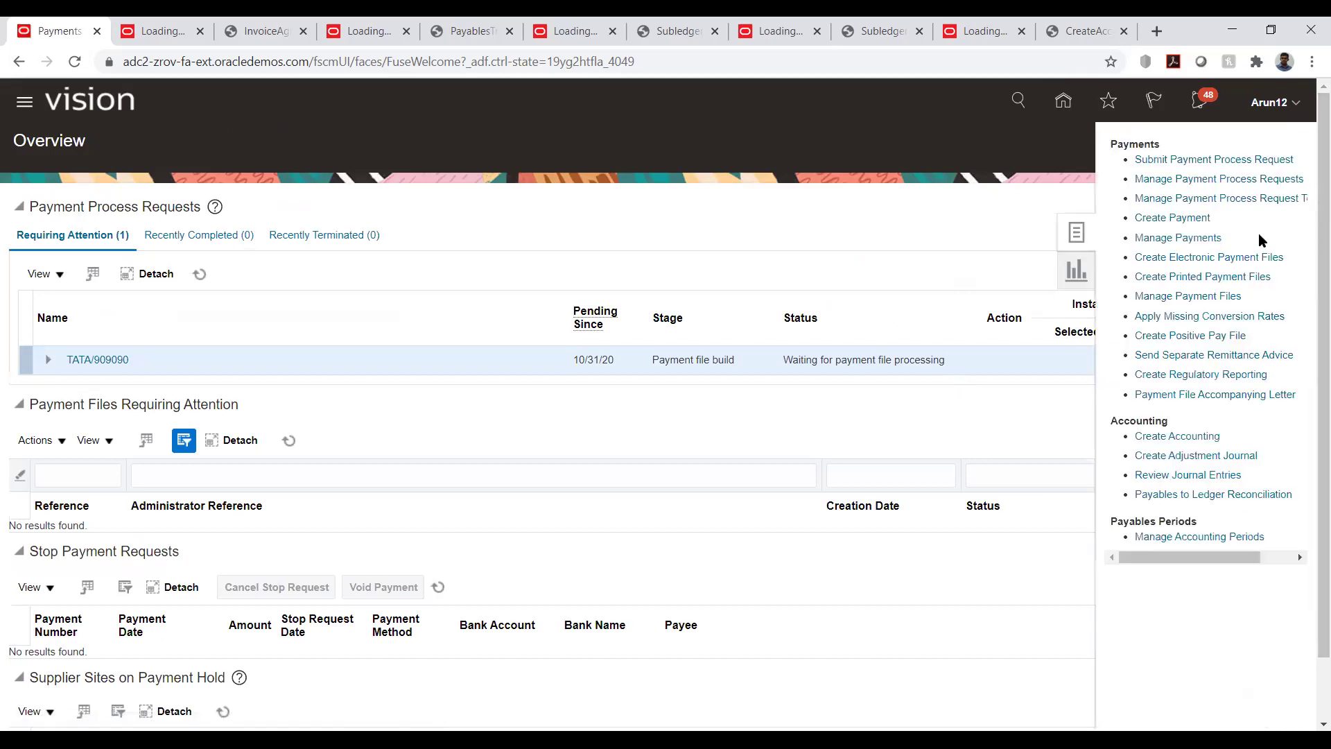
pyautogui.click(1158, 159)
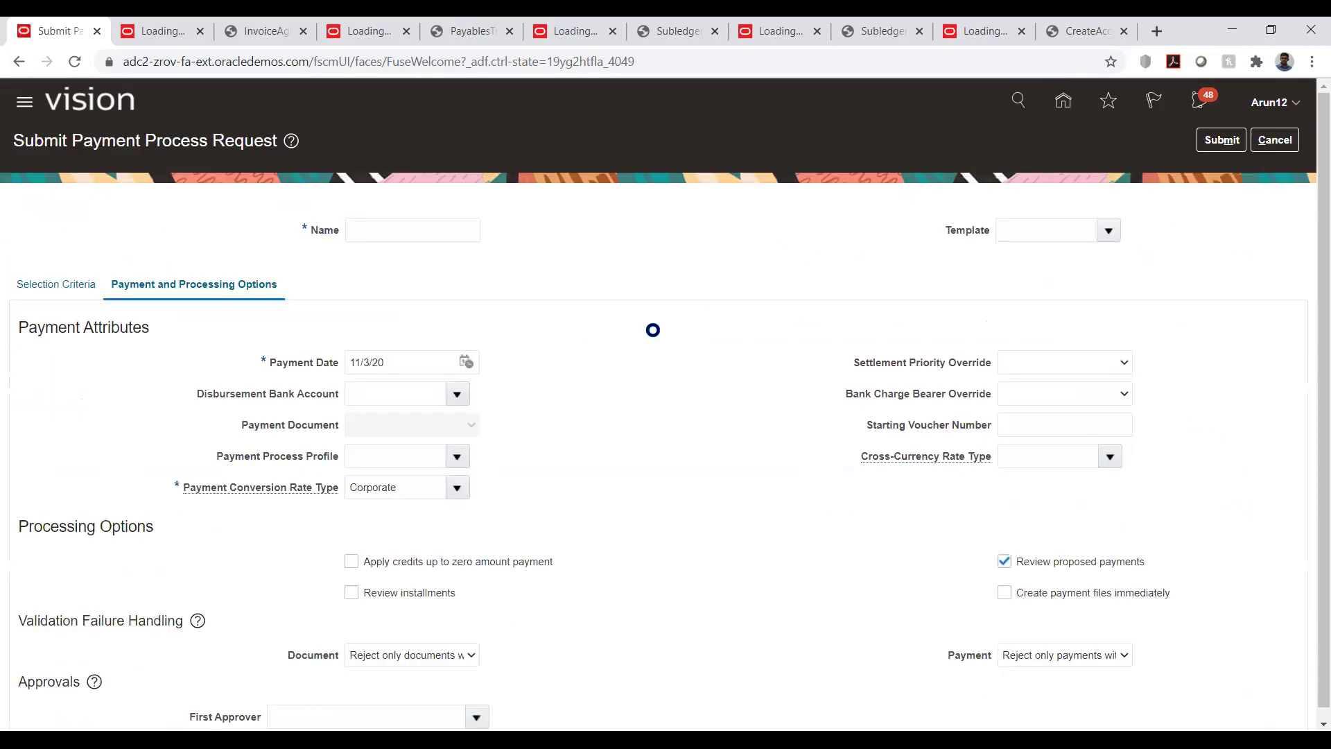
# Name the payment process request PB-901 and set its Pay from Date to 11/3/20.
pyautogui.click(388, 228)
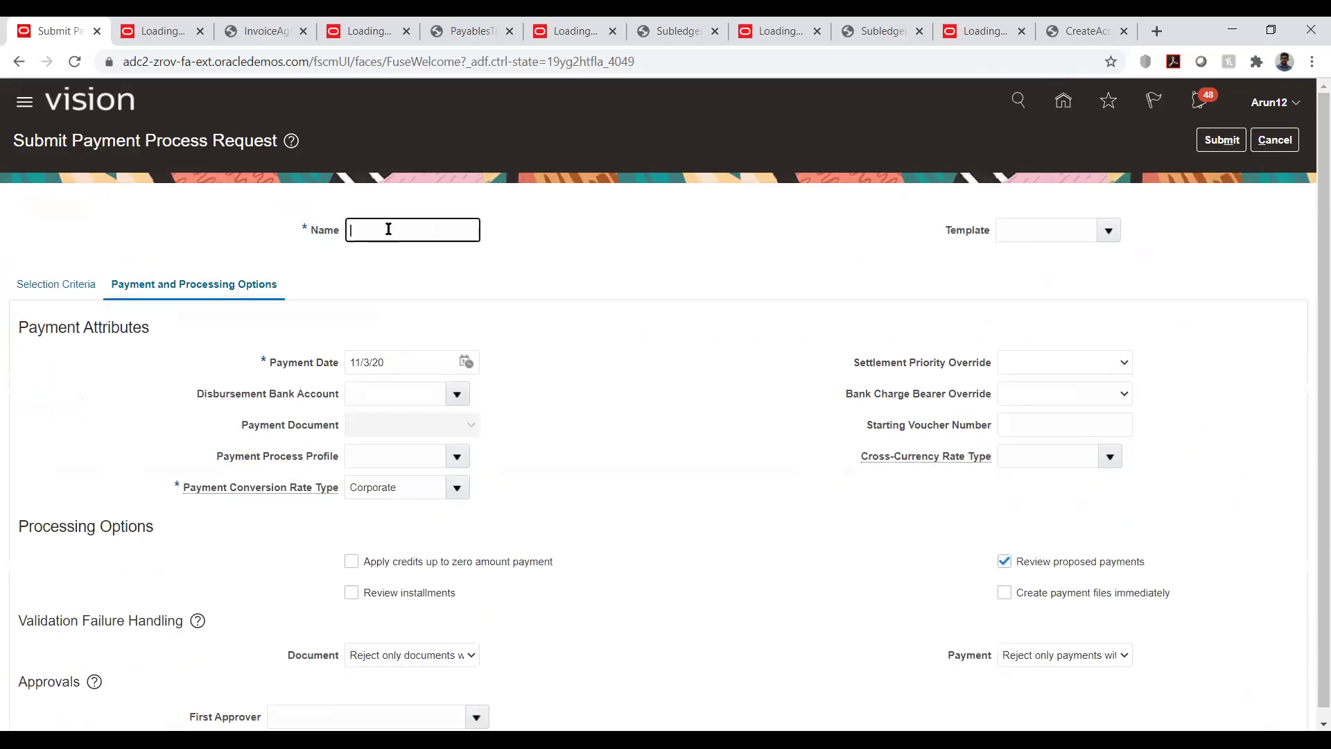
pyautogui.write('PP')
pyautogui.click(56, 284)
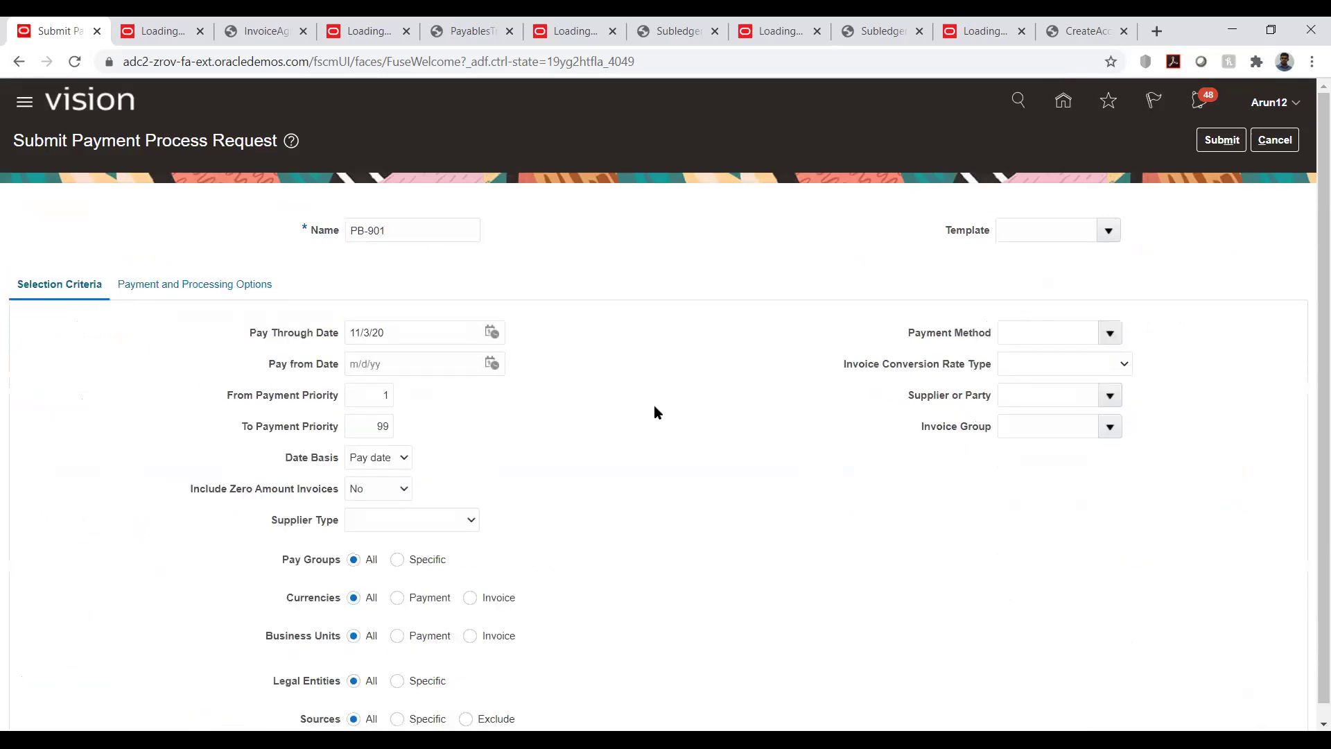
pyautogui.click(493, 365)
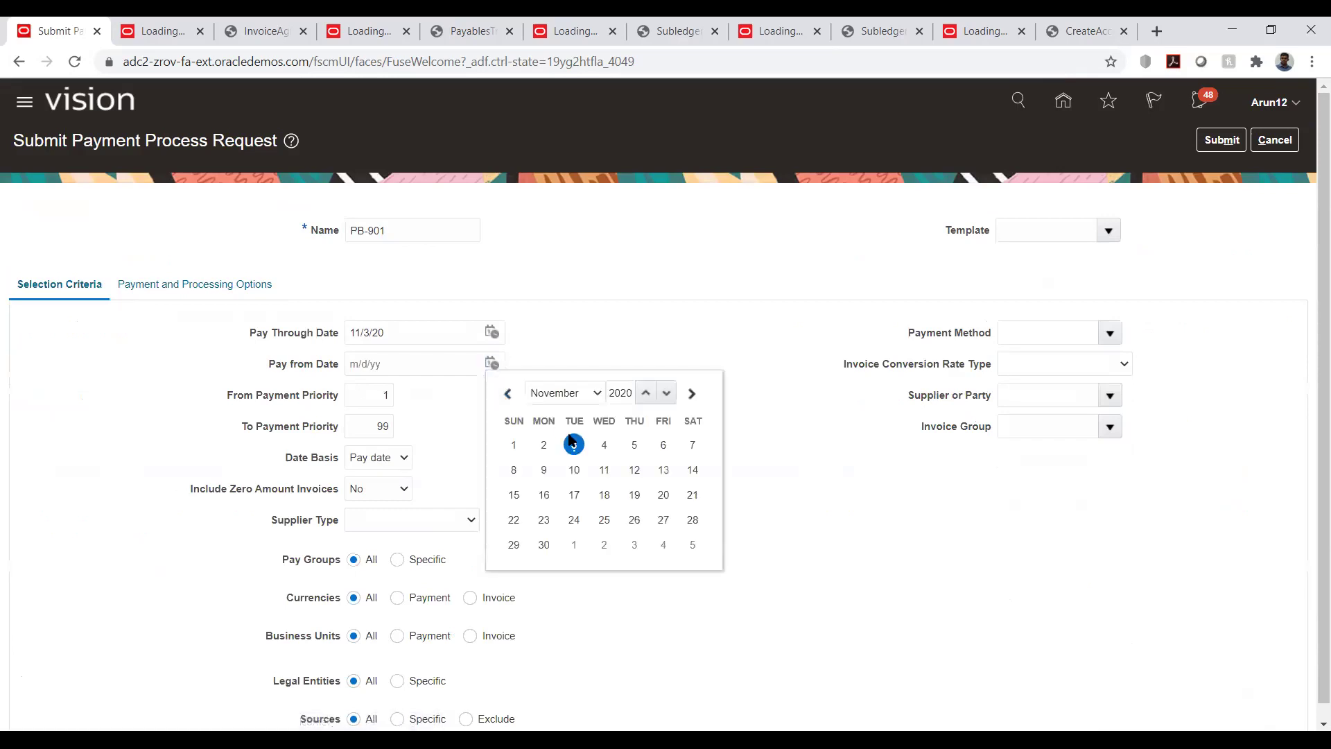
pyautogui.click(571, 444)
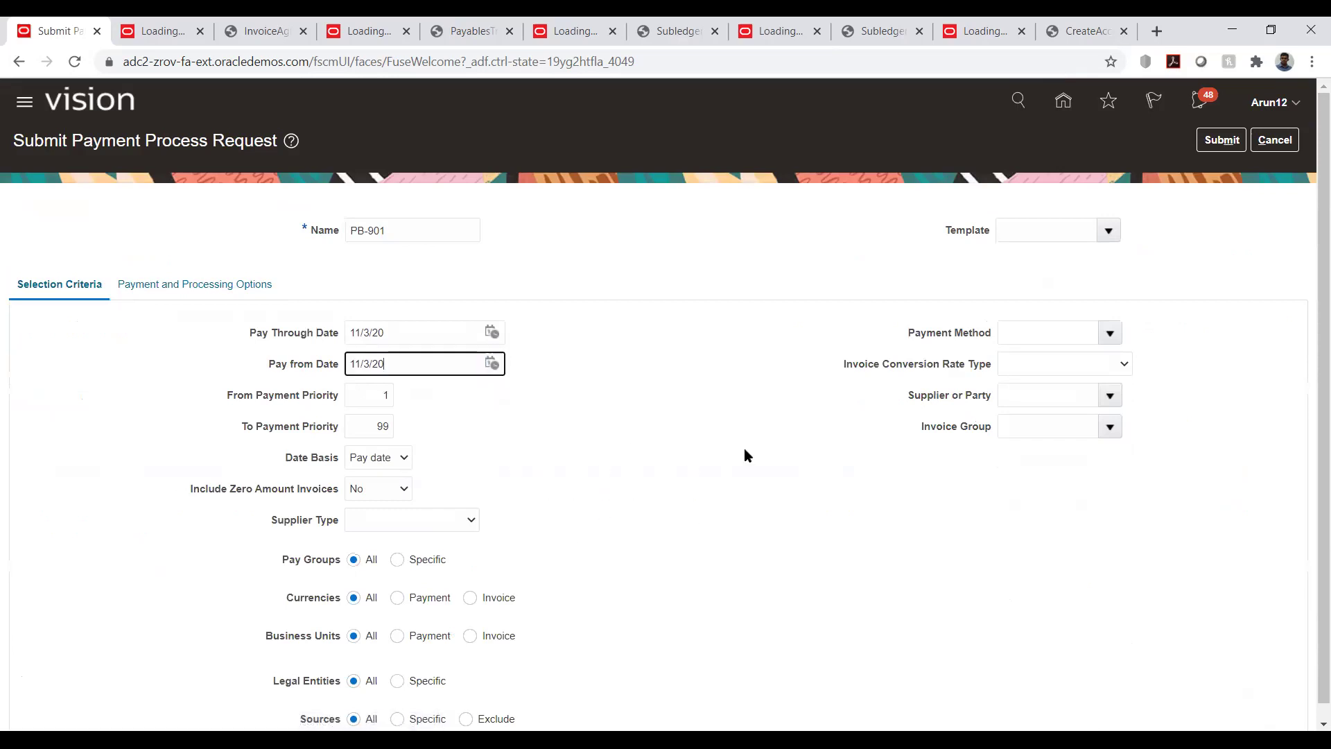
# Search the suppliers for TATA and restrict the request to TATA_AUTO_03_VENDOR.
pyautogui.click(1107, 399)
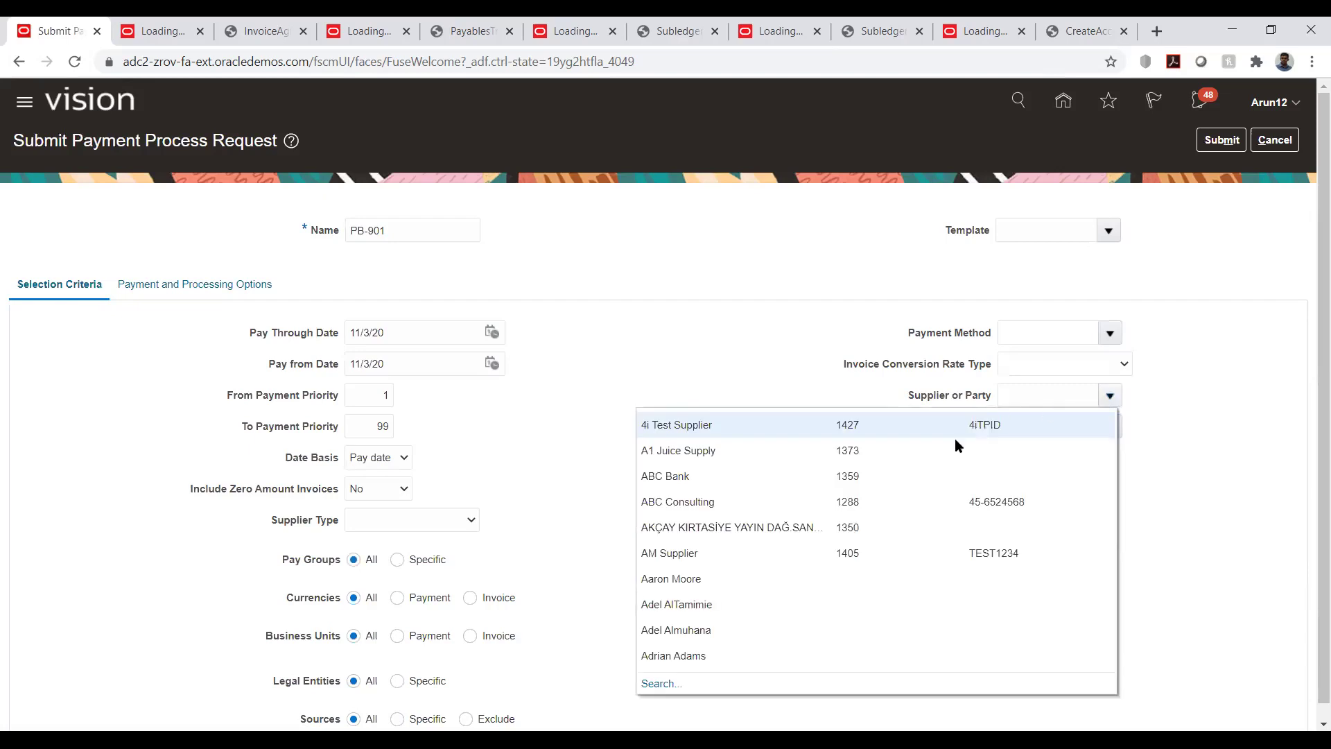
pyautogui.click(655, 683)
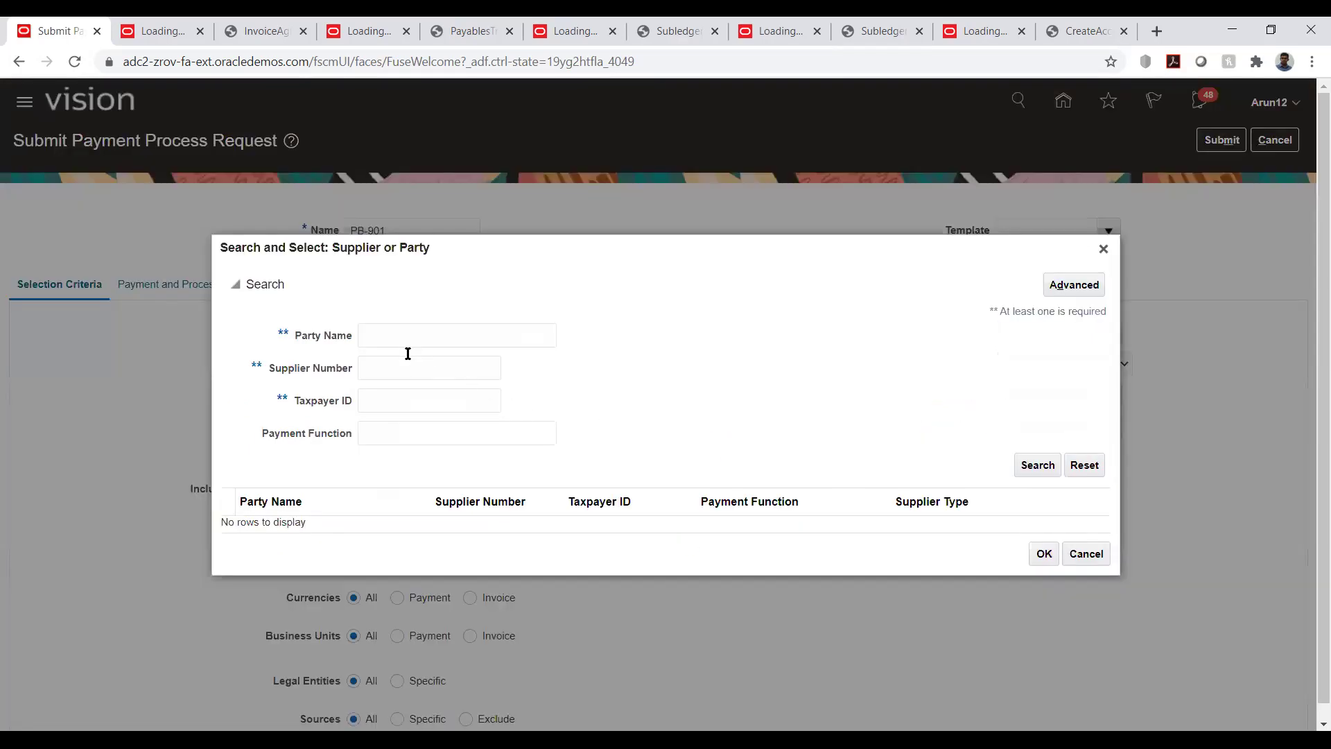
pyautogui.click(392, 335)
pyautogui.write('TATA')
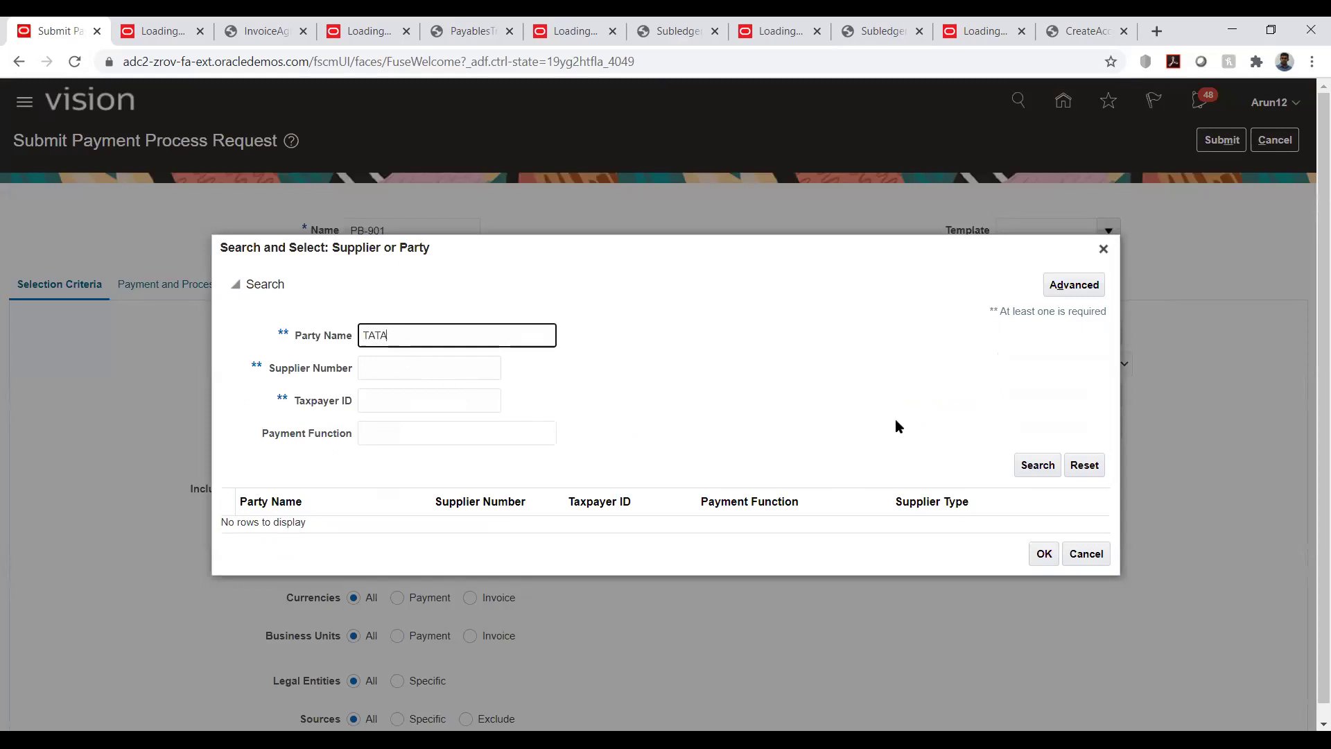
pyautogui.click(1019, 463)
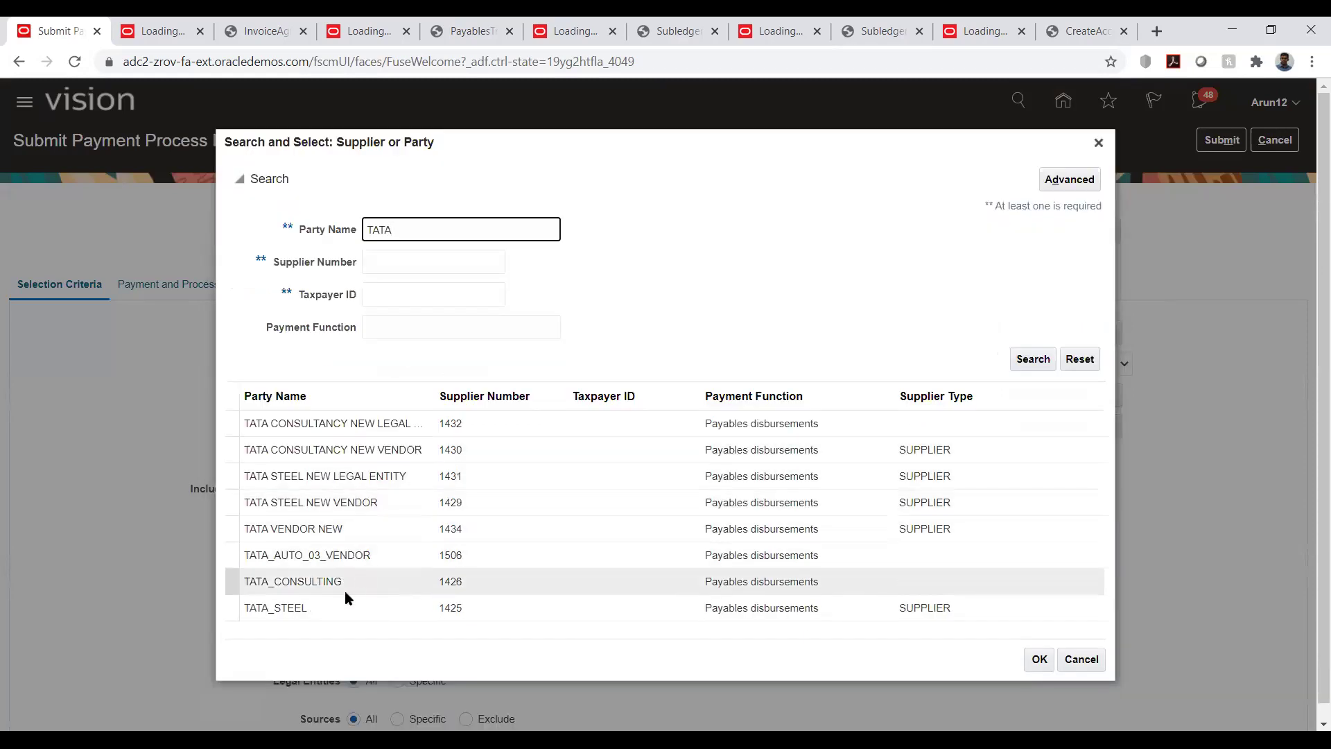
pyautogui.click(335, 556)
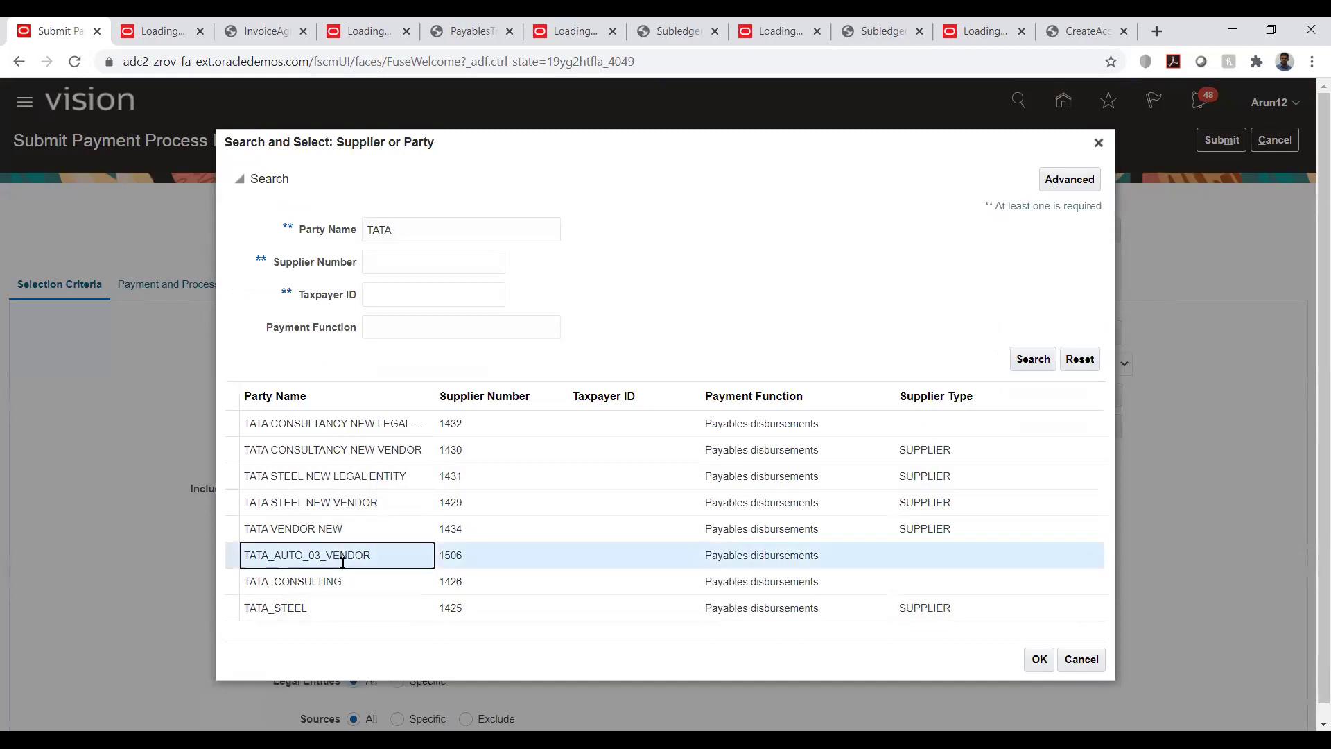
pyautogui.click(1039, 659)
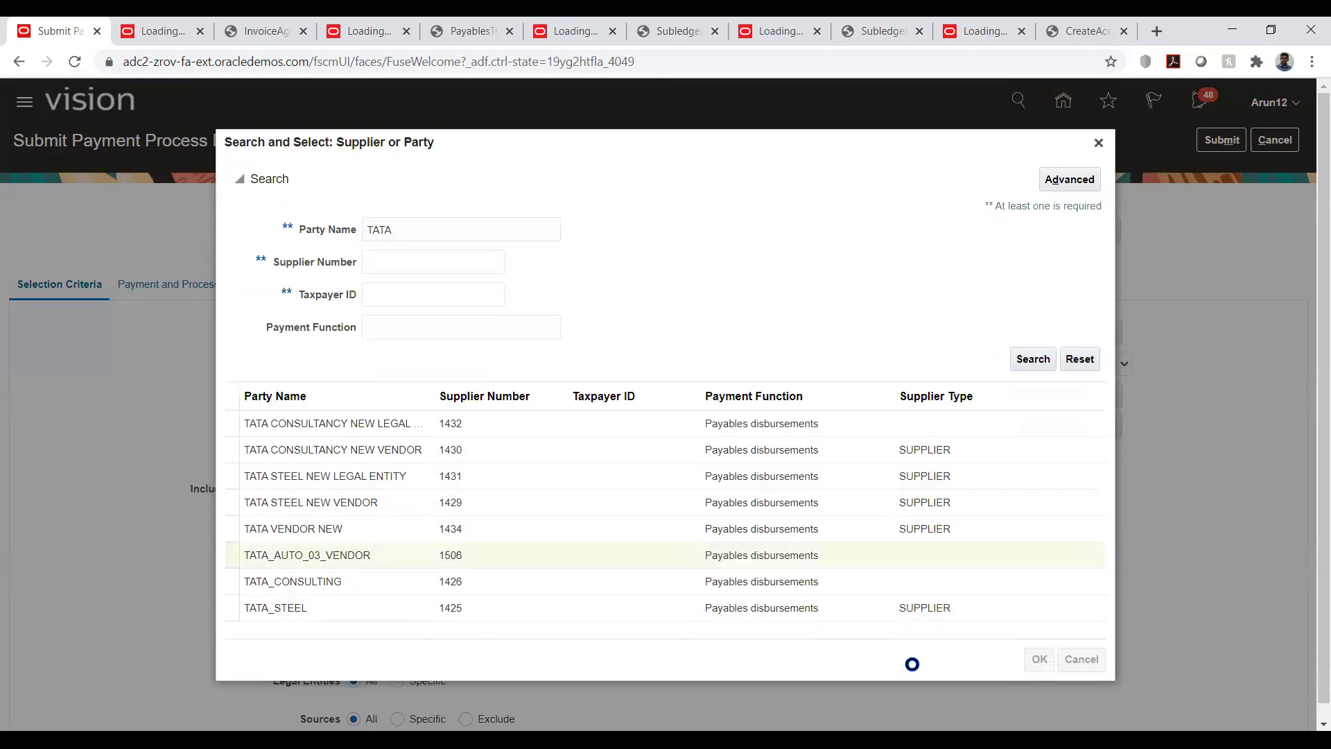
pyautogui.click(763, 406)
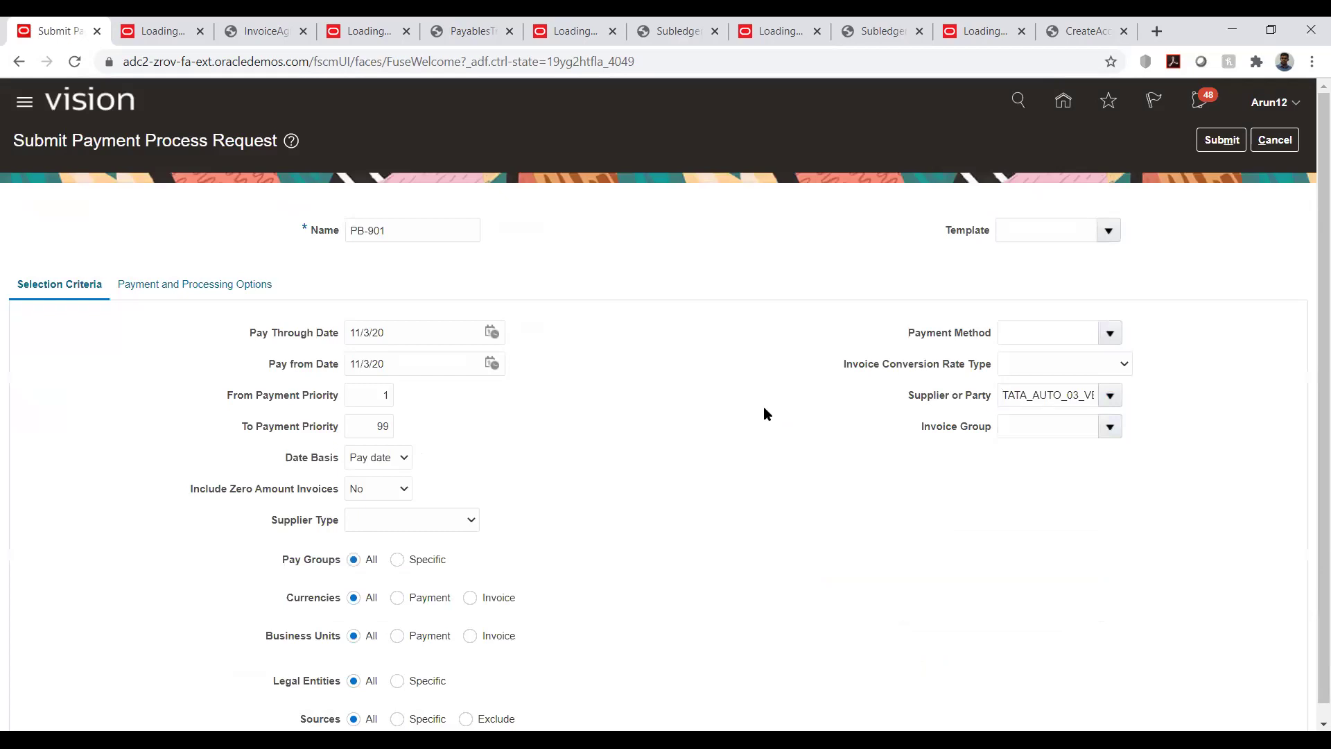
pyautogui.scroll(-1, 721, 399)
pyautogui.scroll(1, 719, 400)
# In the payment and processing options, look up TATA bank accounts and set TATA_AUTO_03_ACC as the disbursement bank account.
pyautogui.click(205, 285)
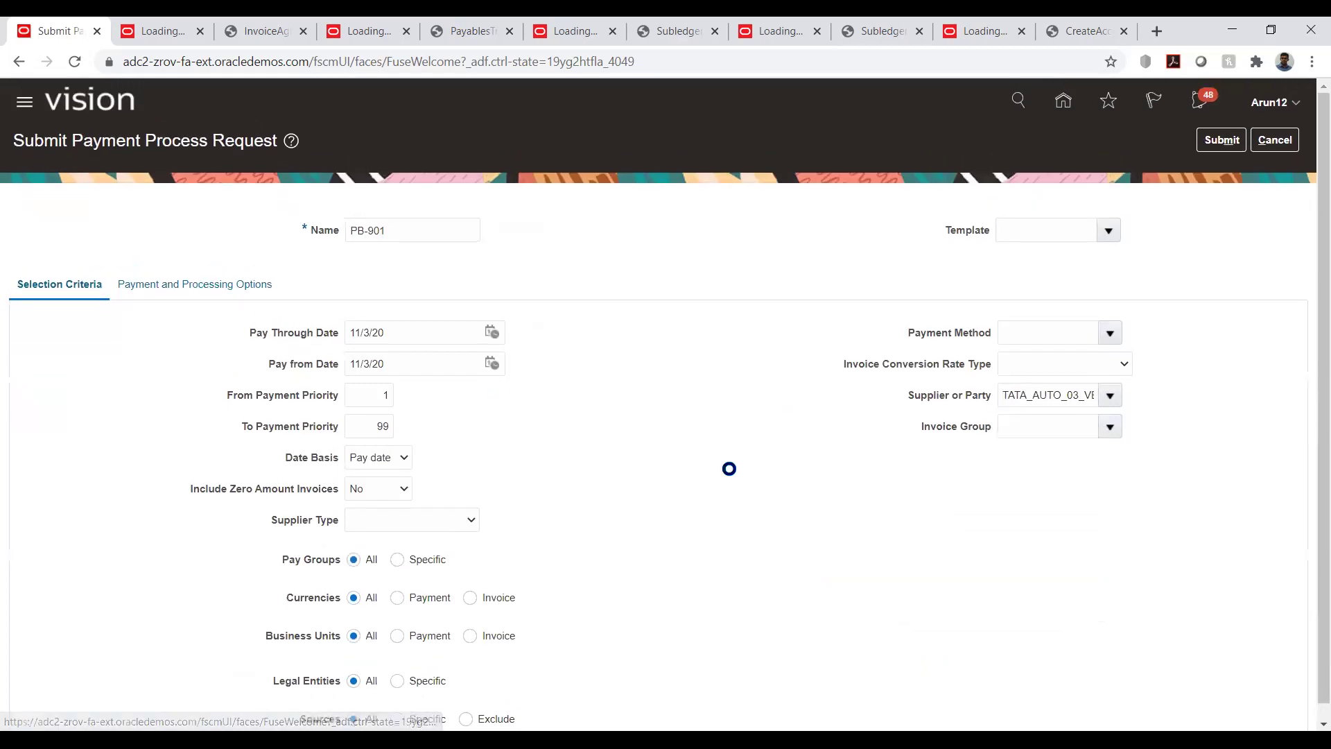
pyautogui.click(454, 397)
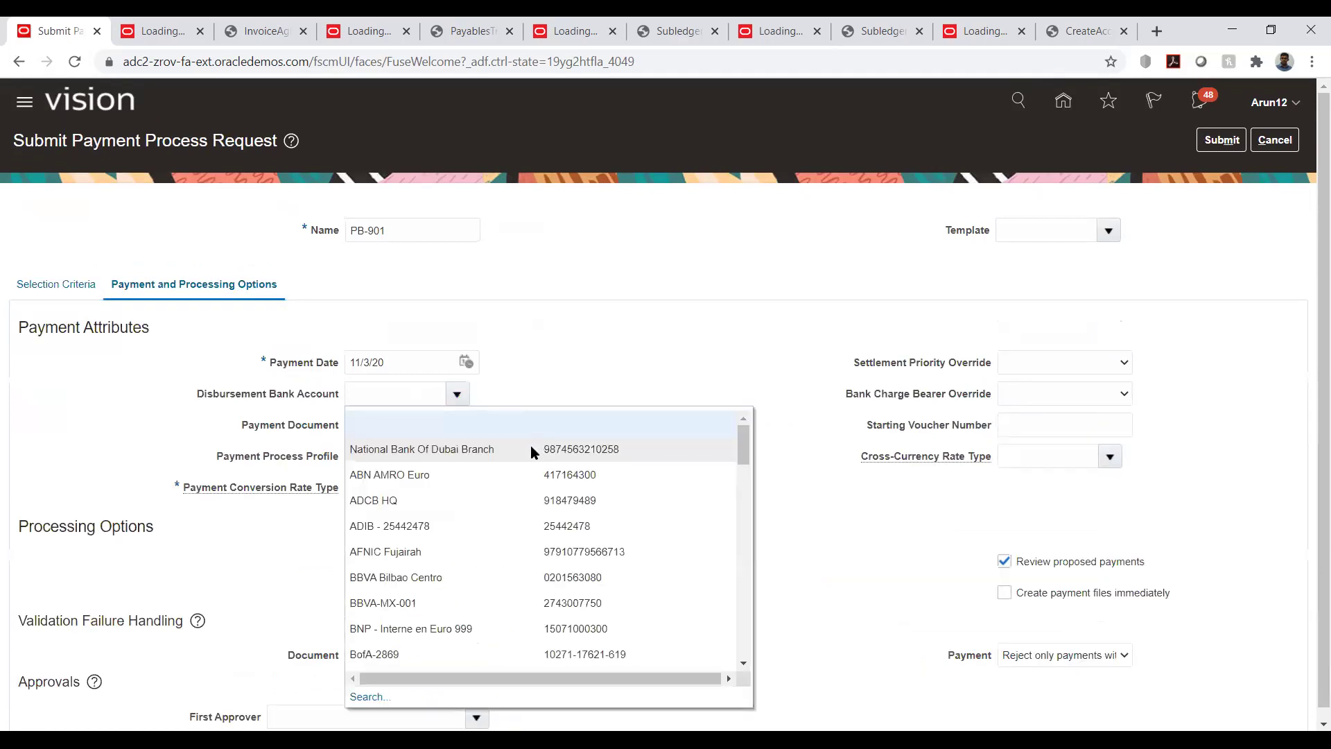
pyautogui.click(375, 698)
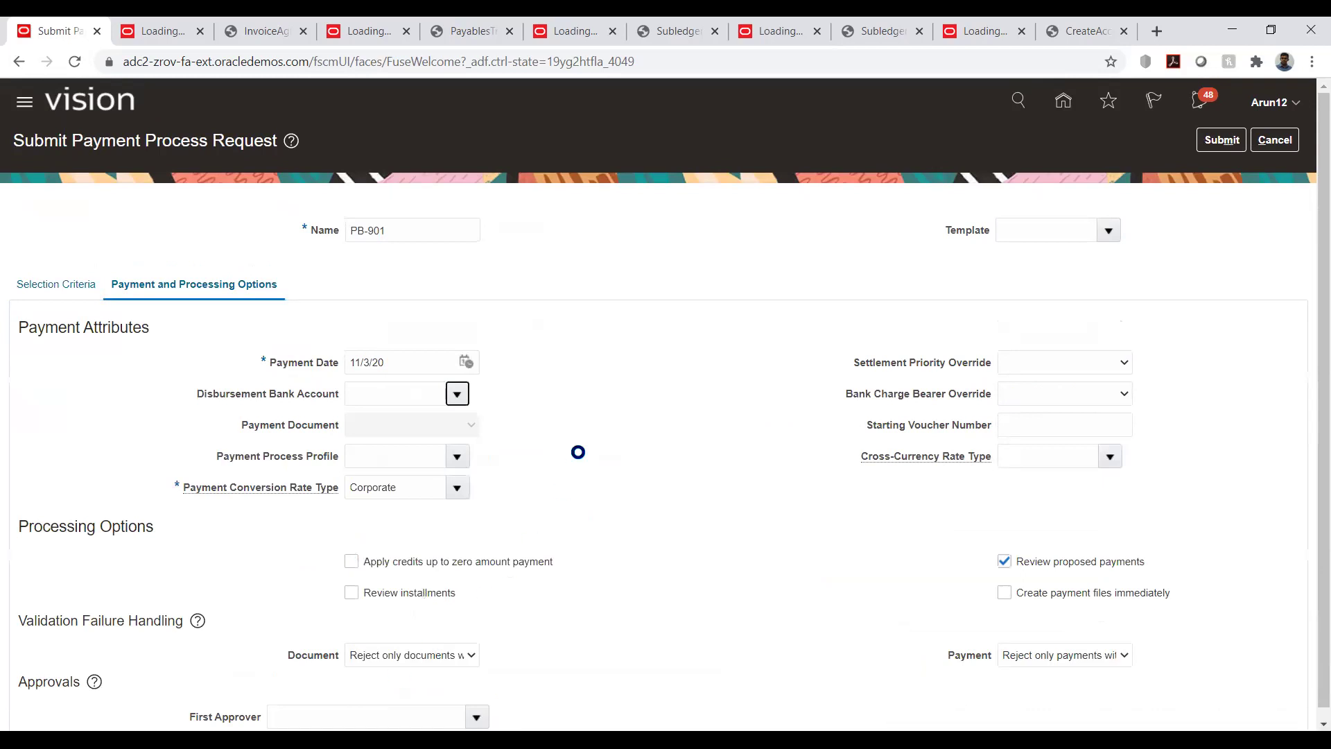
pyautogui.click(326, 323)
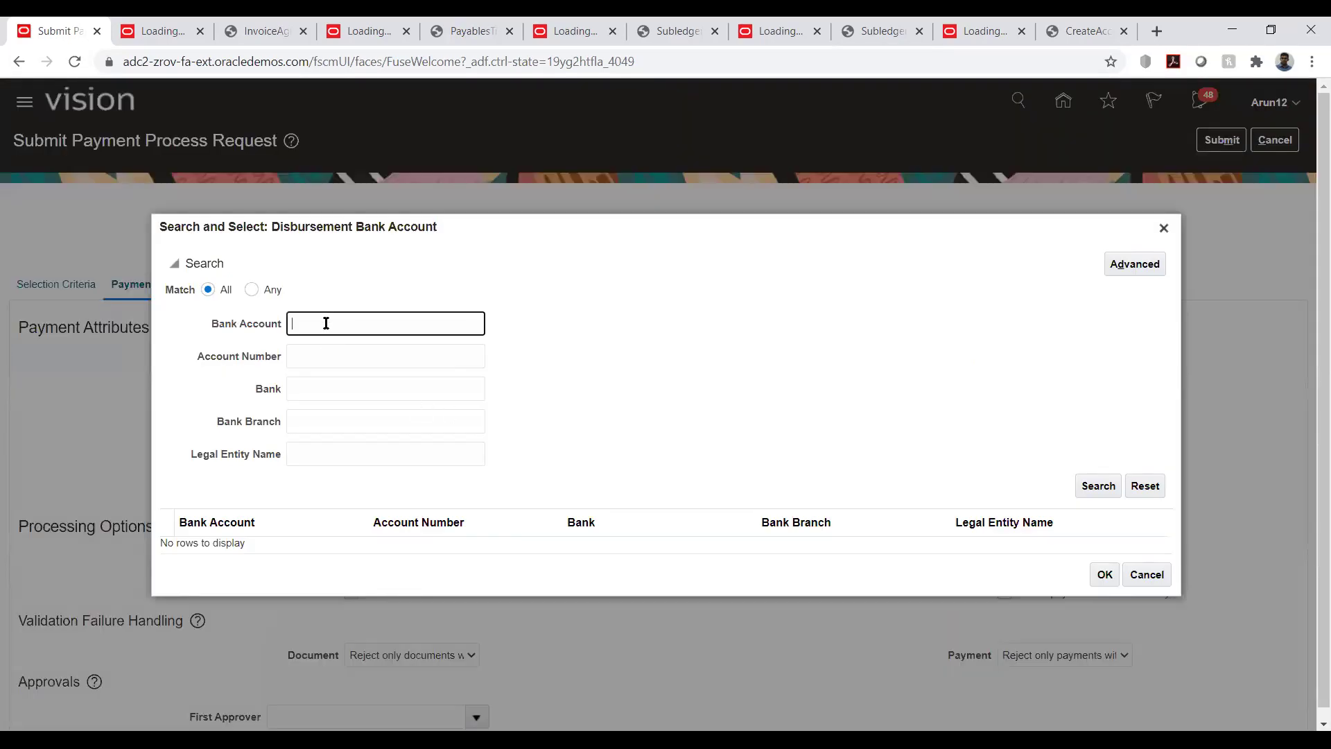
pyautogui.write('TATA')
pyautogui.press('Return')
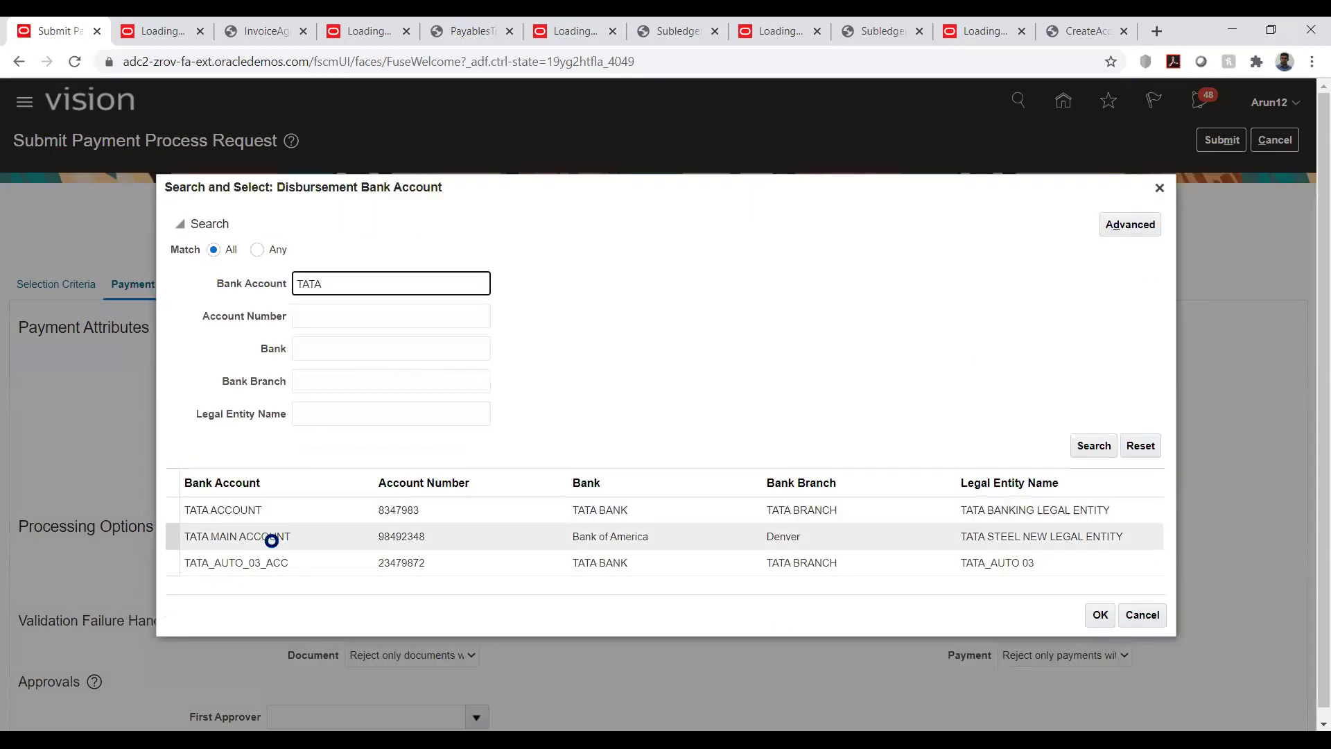
pyautogui.click(267, 573)
pyautogui.click(1100, 615)
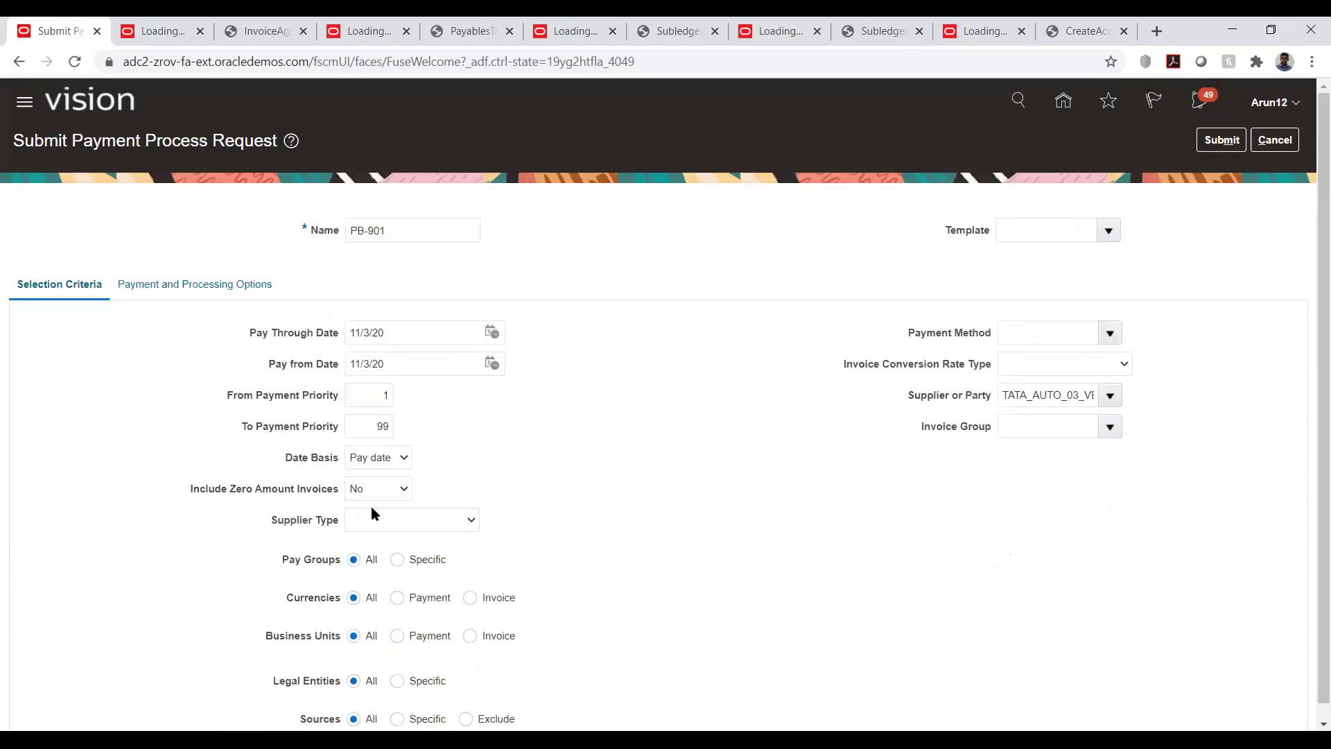
# Set the selection criteria's date basis to Due date and return to the payment and processing options.
pyautogui.click(375, 460)
pyautogui.click(366, 488)
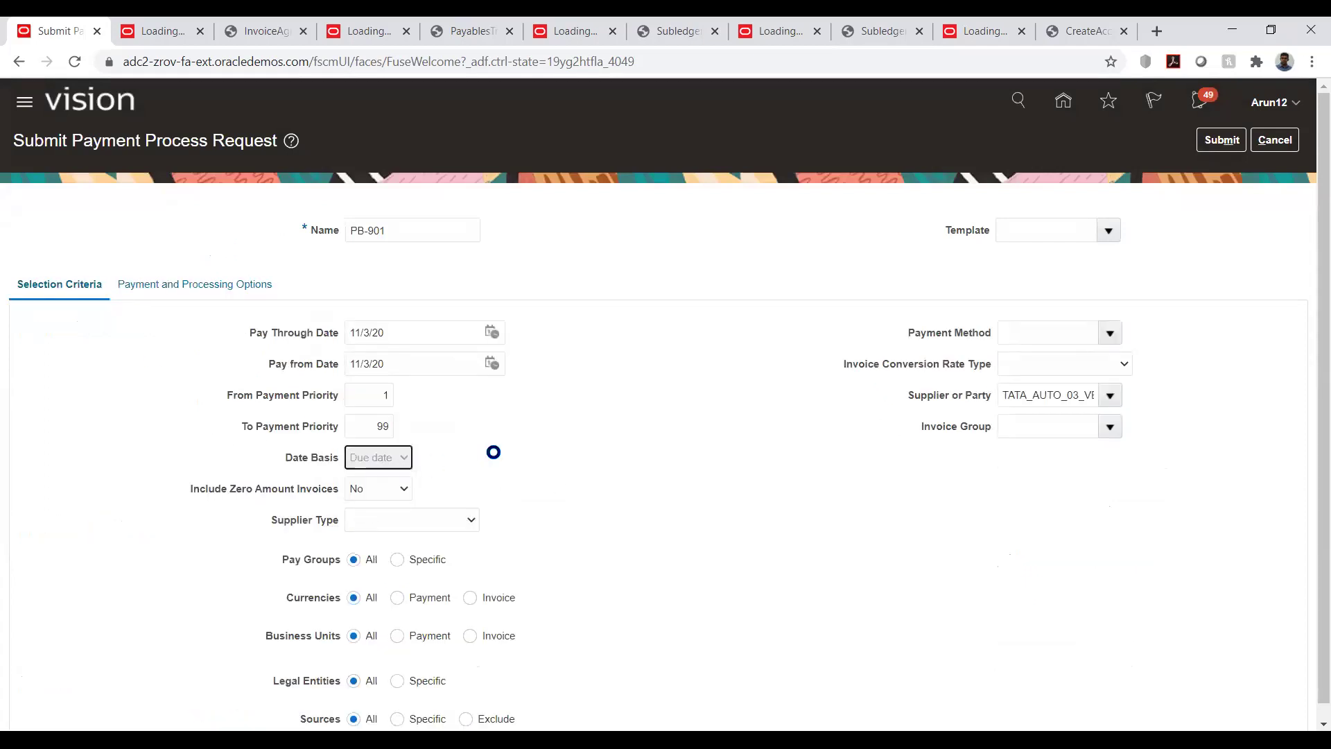
pyautogui.click(156, 286)
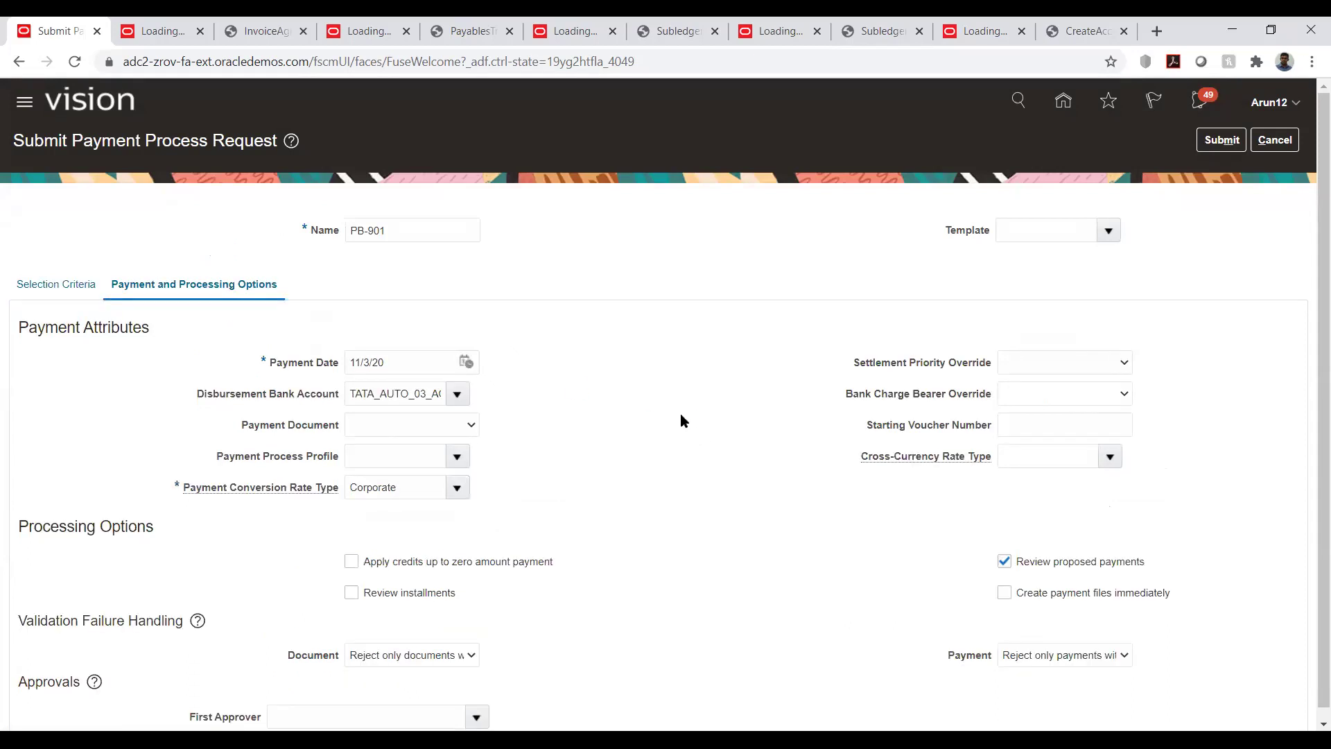
# Search the payment process profiles for tata and assign TATA_PAY to the request.
pyautogui.scroll(-1, 555, 419)
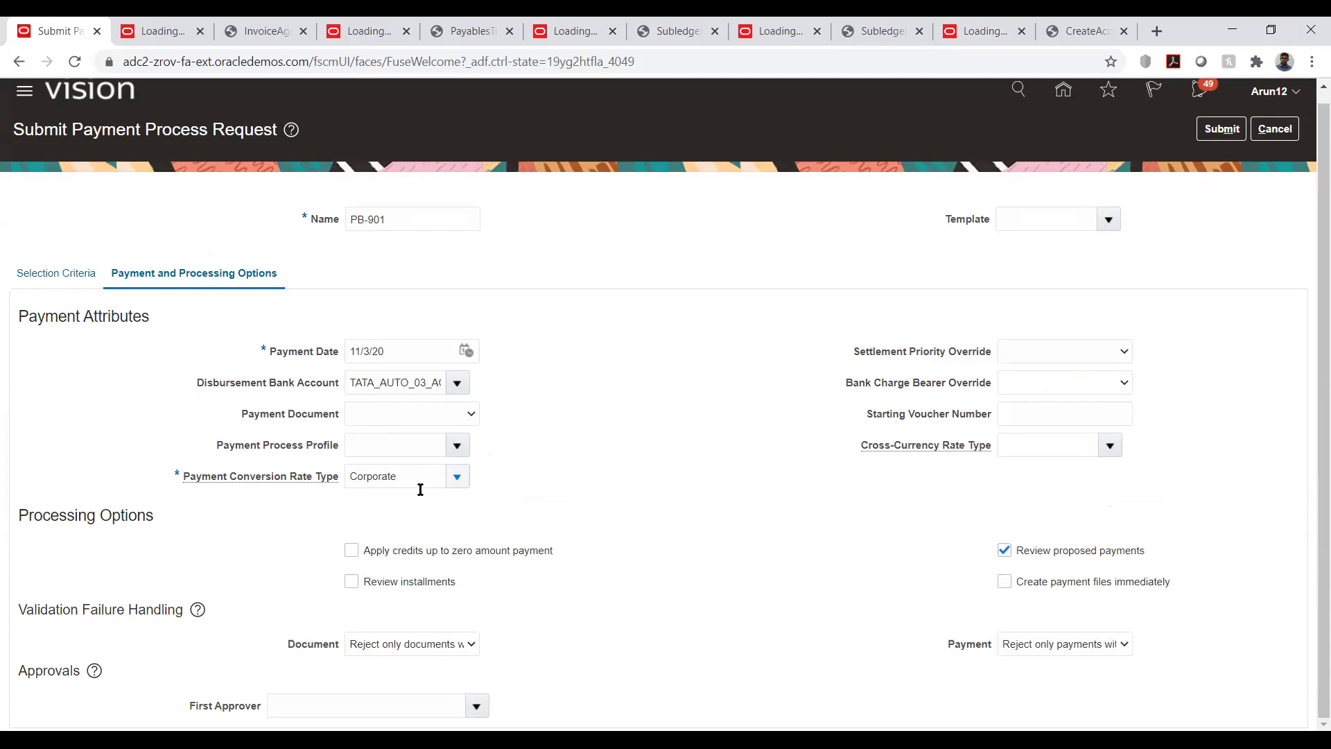
pyautogui.click(457, 445)
pyautogui.click(403, 445)
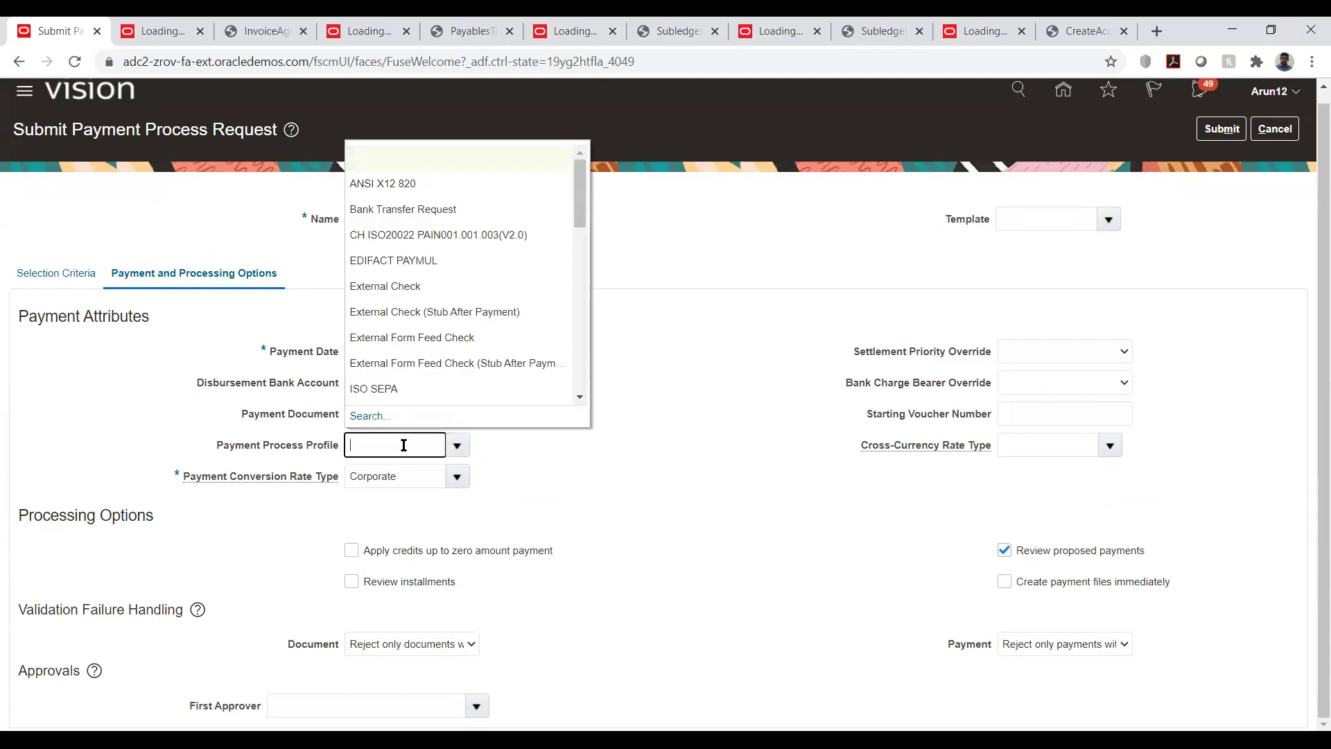
pyautogui.write('tata')
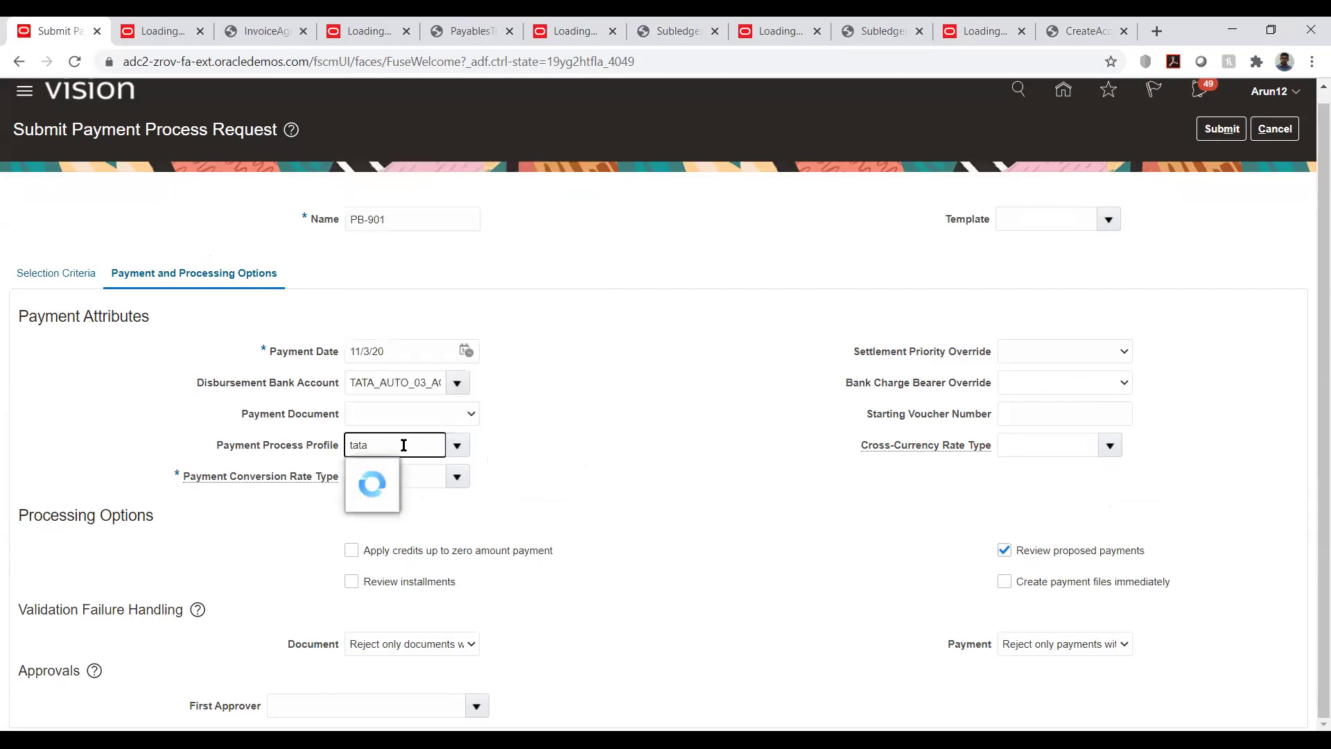
pyautogui.click(456, 445)
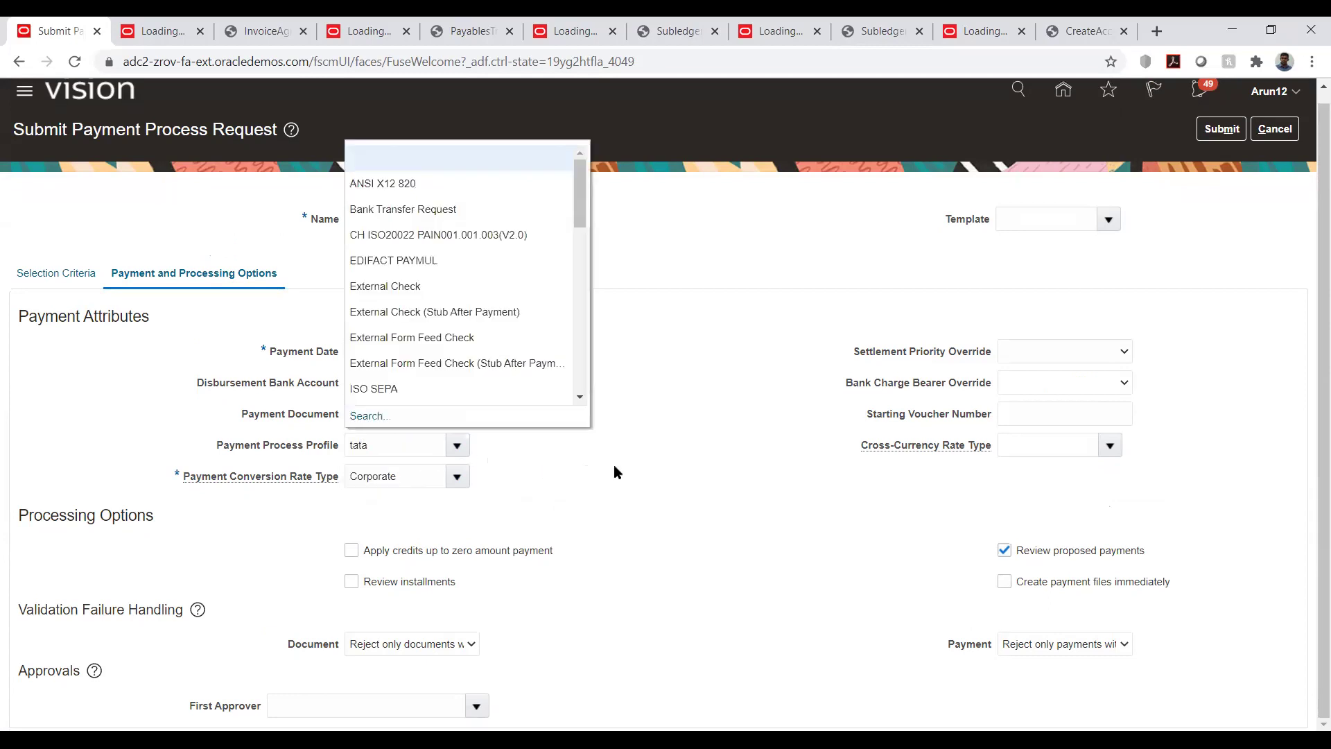
pyautogui.click(378, 416)
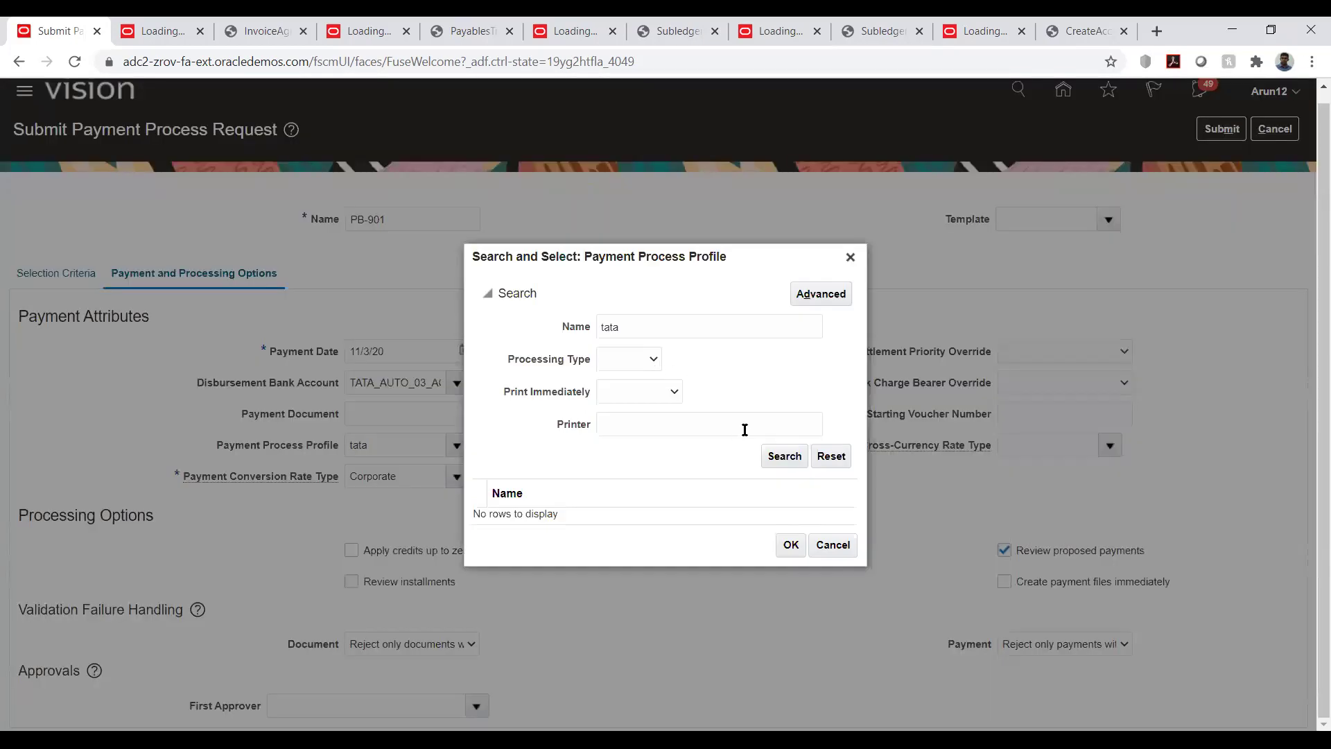
pyautogui.click(779, 458)
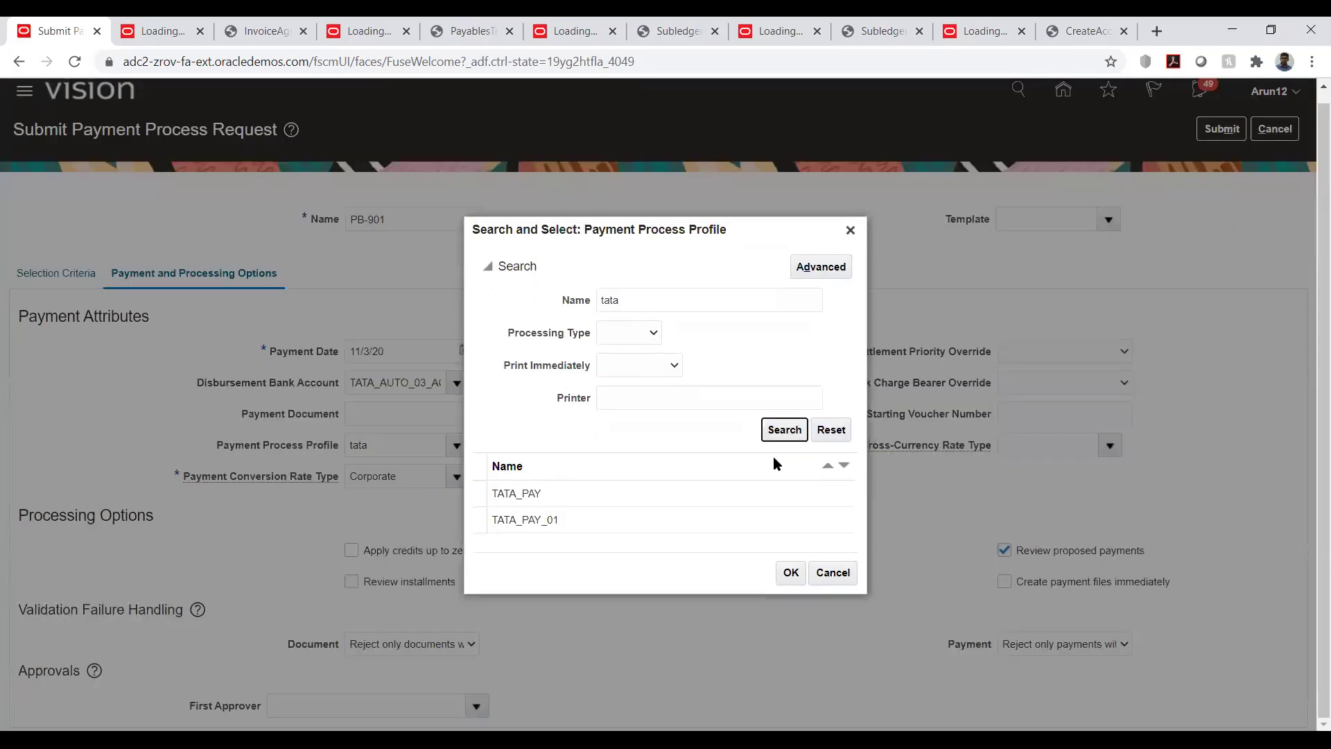
pyautogui.click(528, 500)
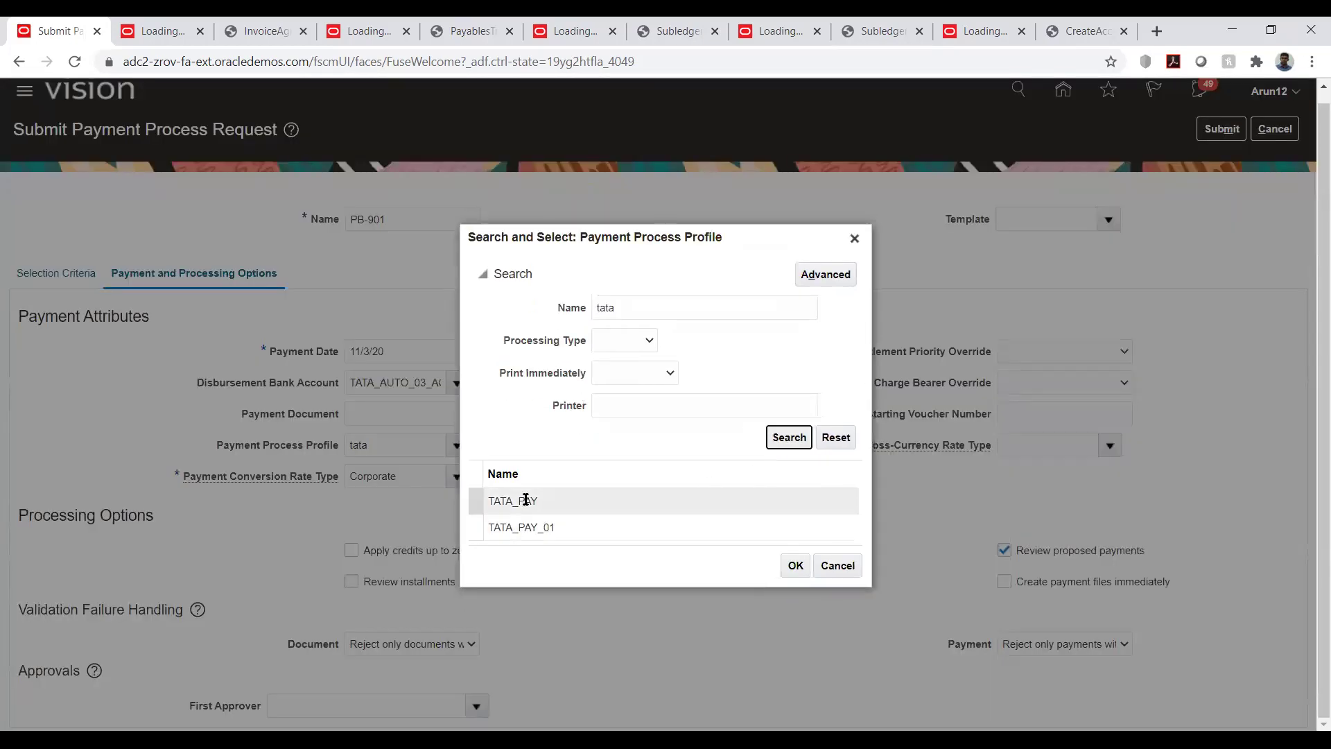
pyautogui.click(795, 565)
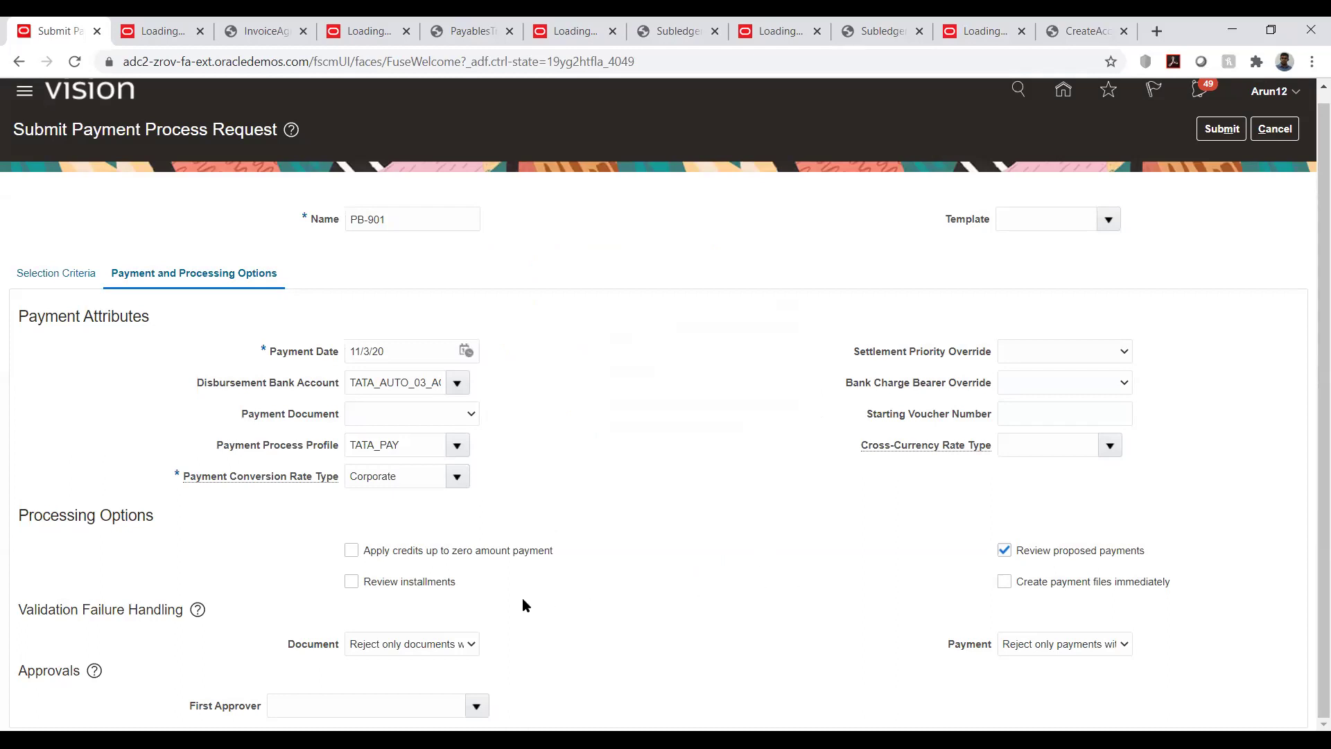
# Enable installment review for the payment process request and submit it.
pyautogui.click(351, 582)
pyautogui.click(1220, 129)
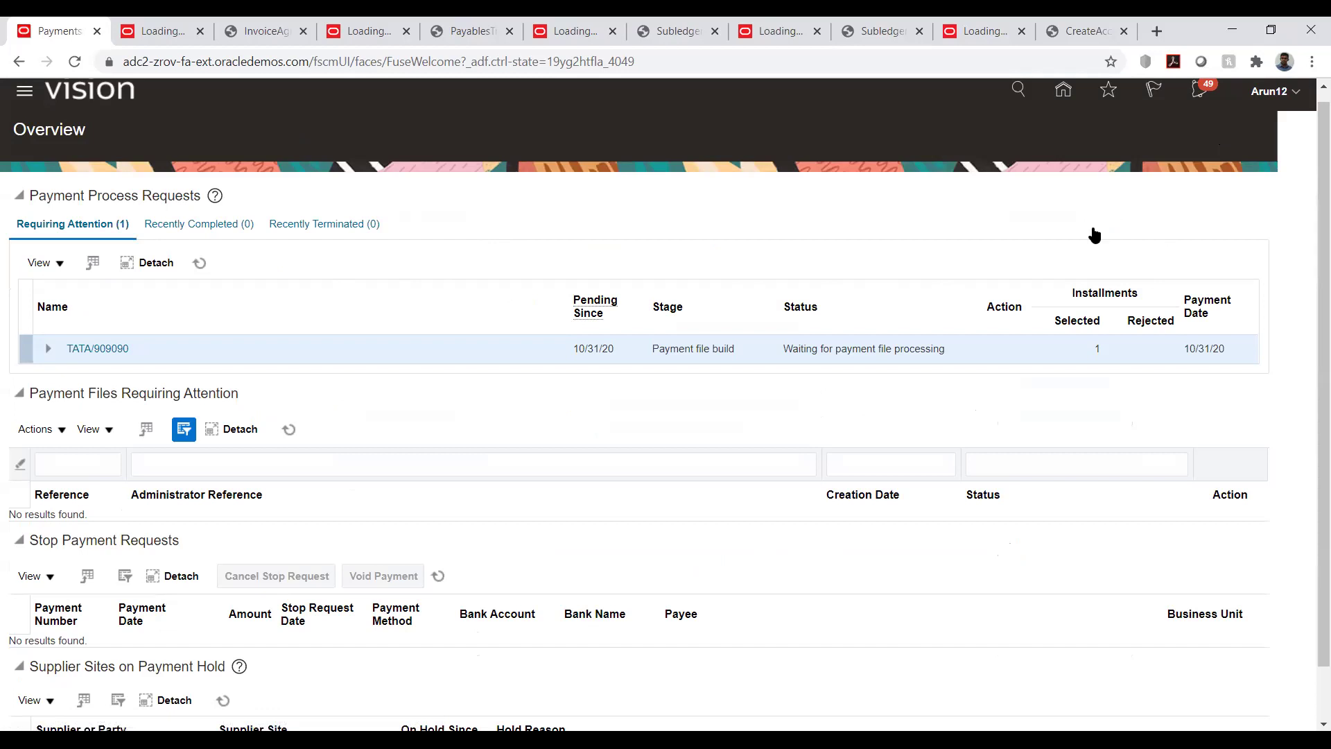
# Find request PB-901 among the managed payment process requests, refresh its status and open its installment review.
pyautogui.click(1094, 236)
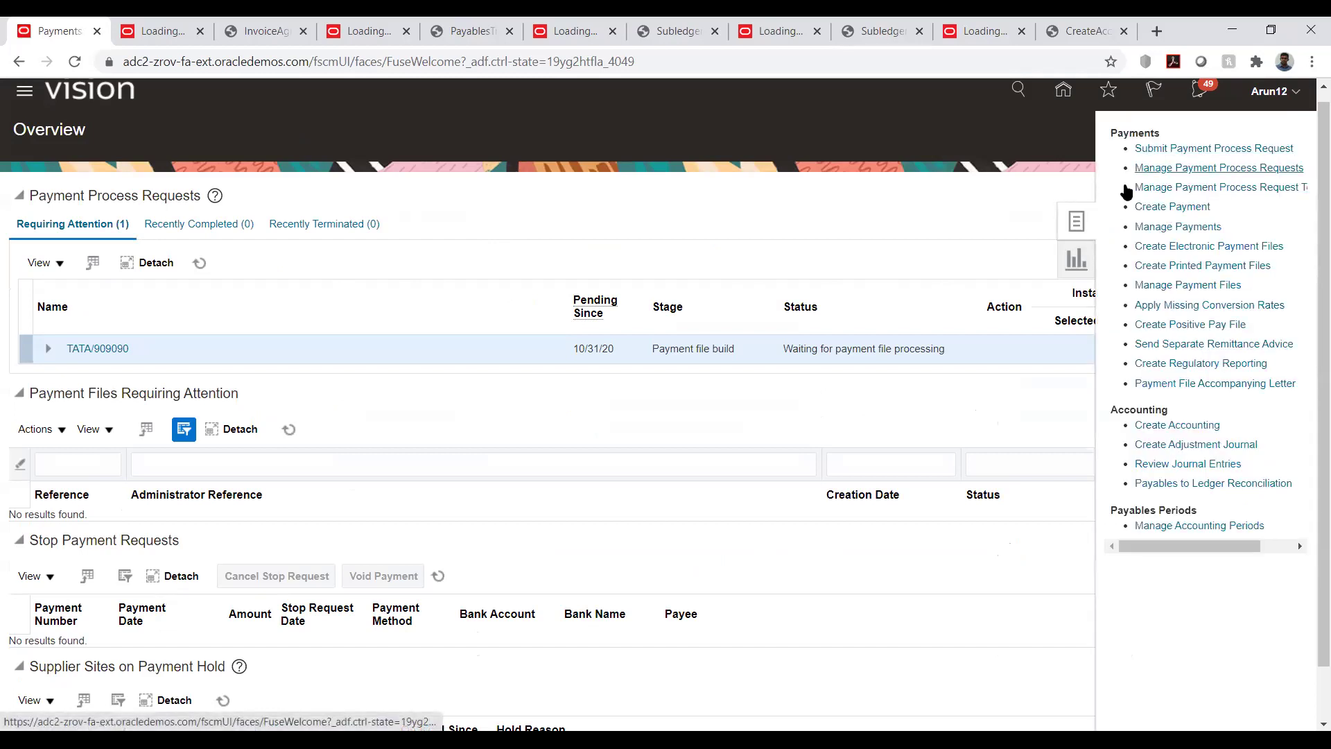
pyautogui.click(1156, 169)
pyautogui.click(256, 245)
pyautogui.write('PB')
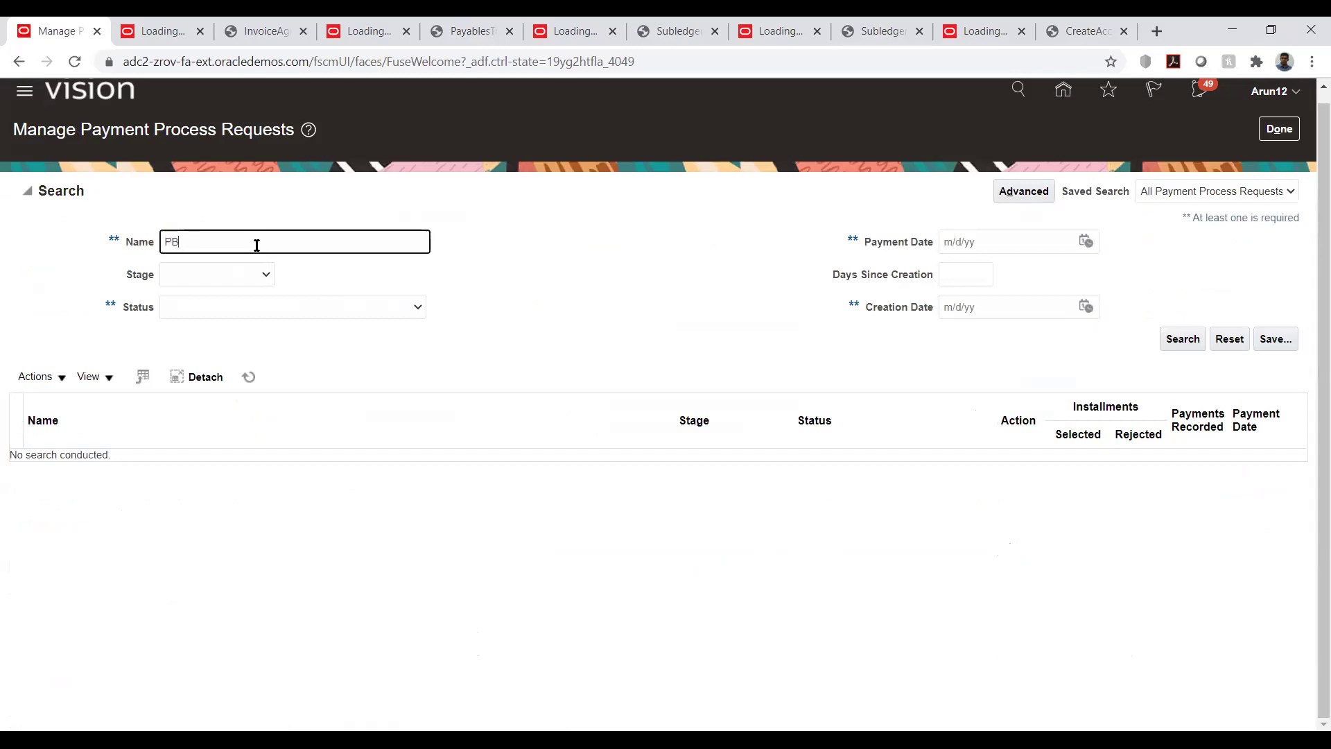
pyautogui.write('-901')
pyautogui.click(1180, 339)
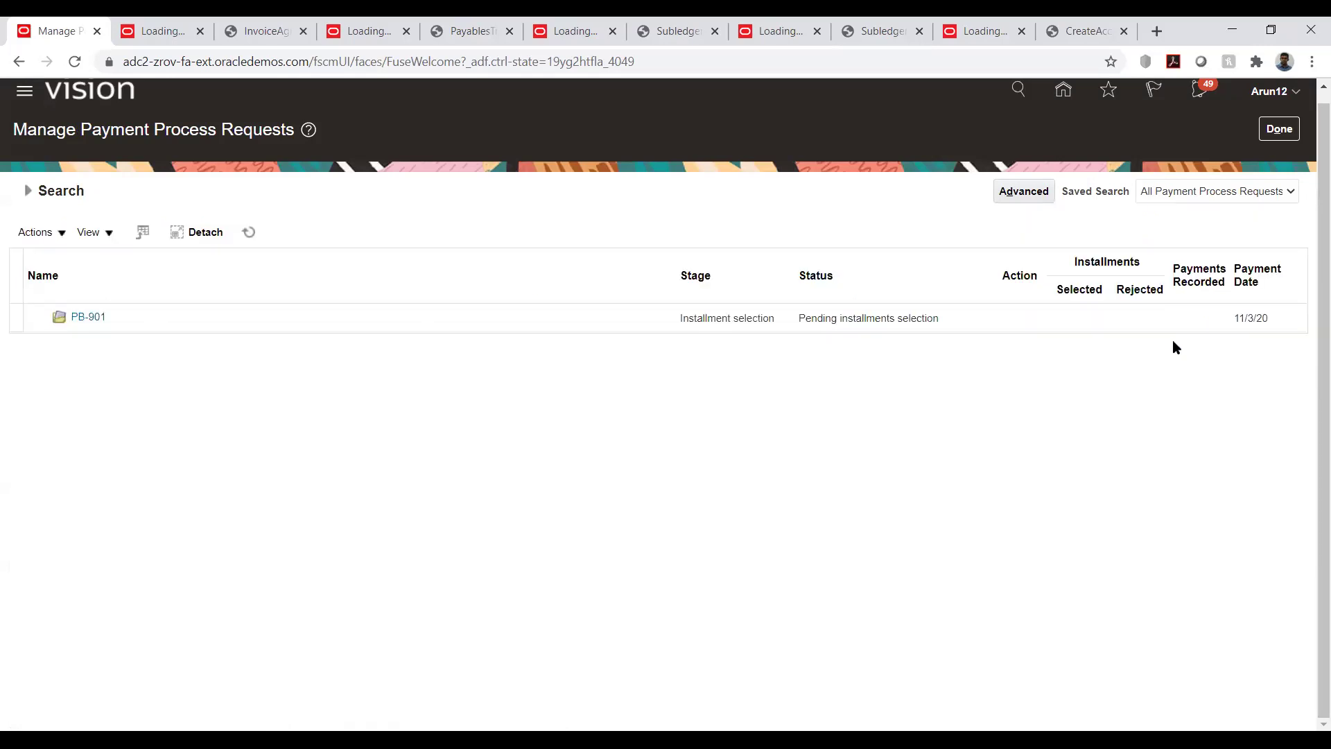
pyautogui.click(248, 232)
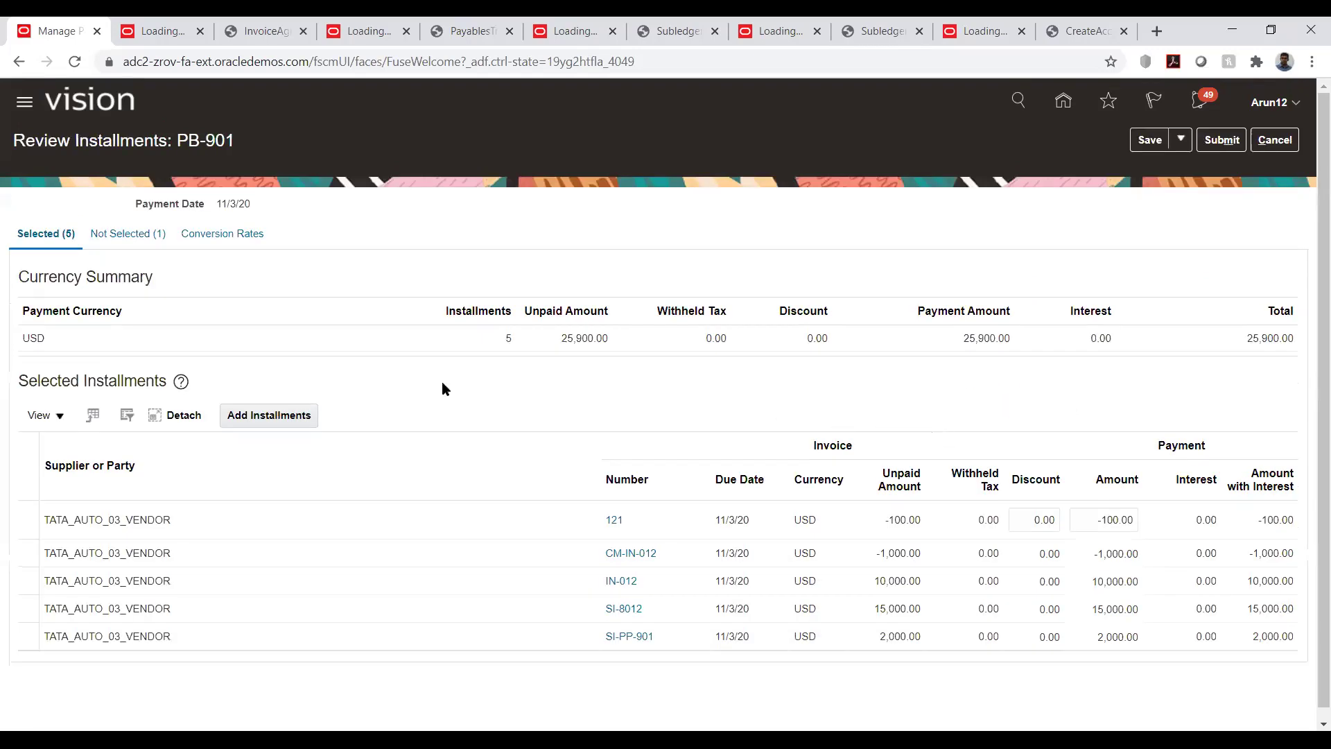
# Remove the installment of invoice 121 from the selected installments and confirm the deletion.
pyautogui.scroll(-1, 442, 381)
pyautogui.click(529, 502)
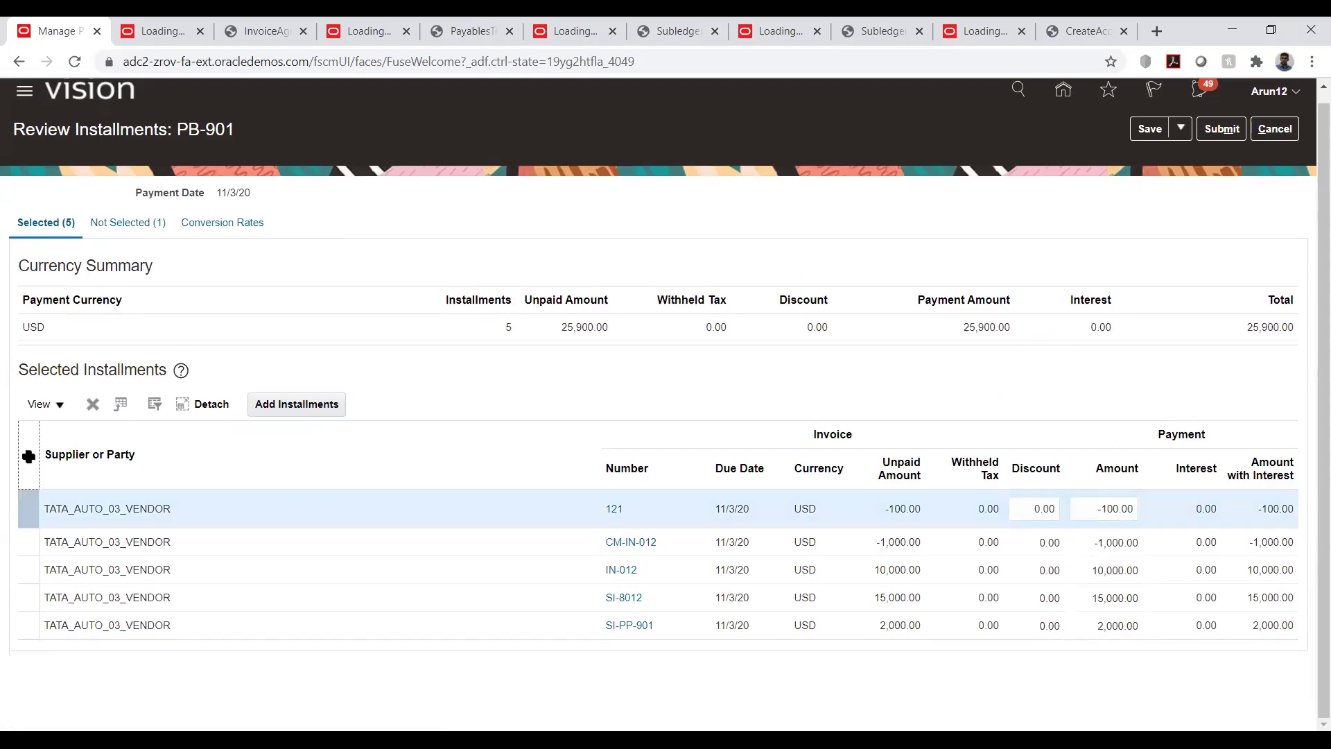
pyautogui.click(92, 404)
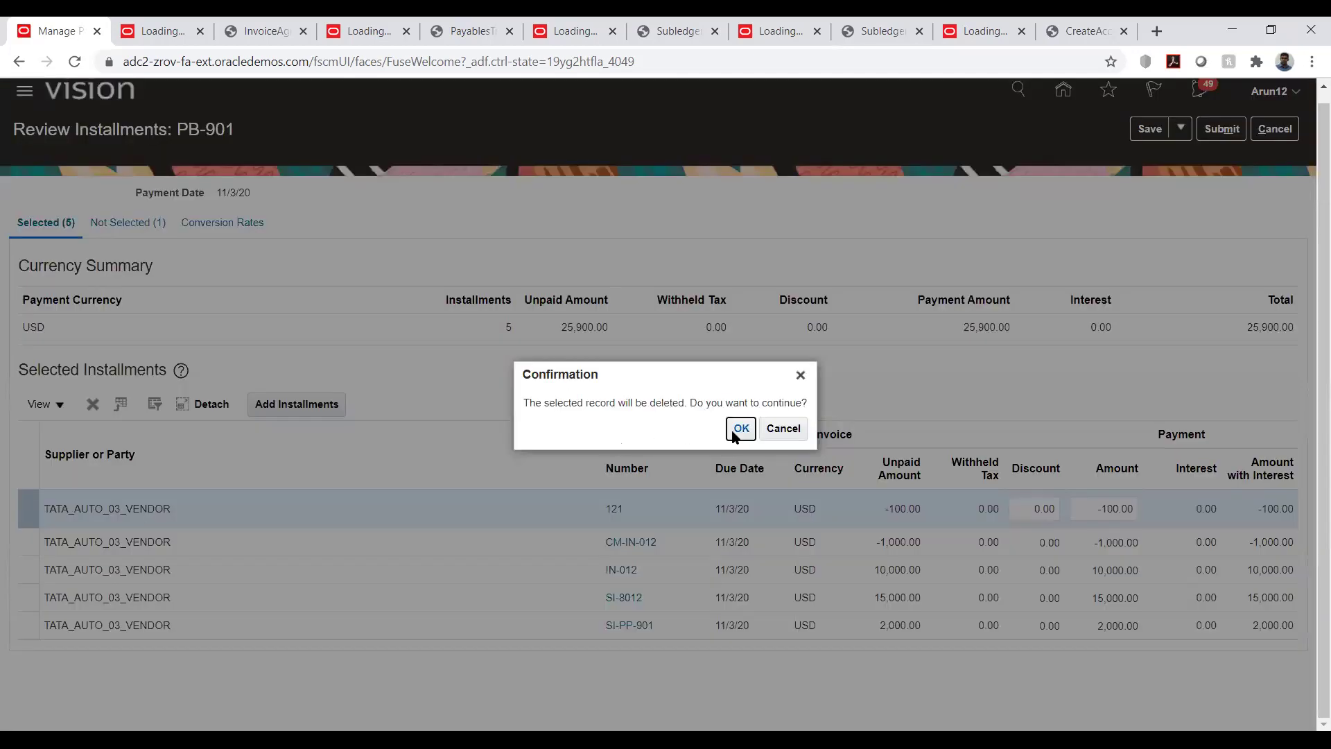
pyautogui.click(740, 428)
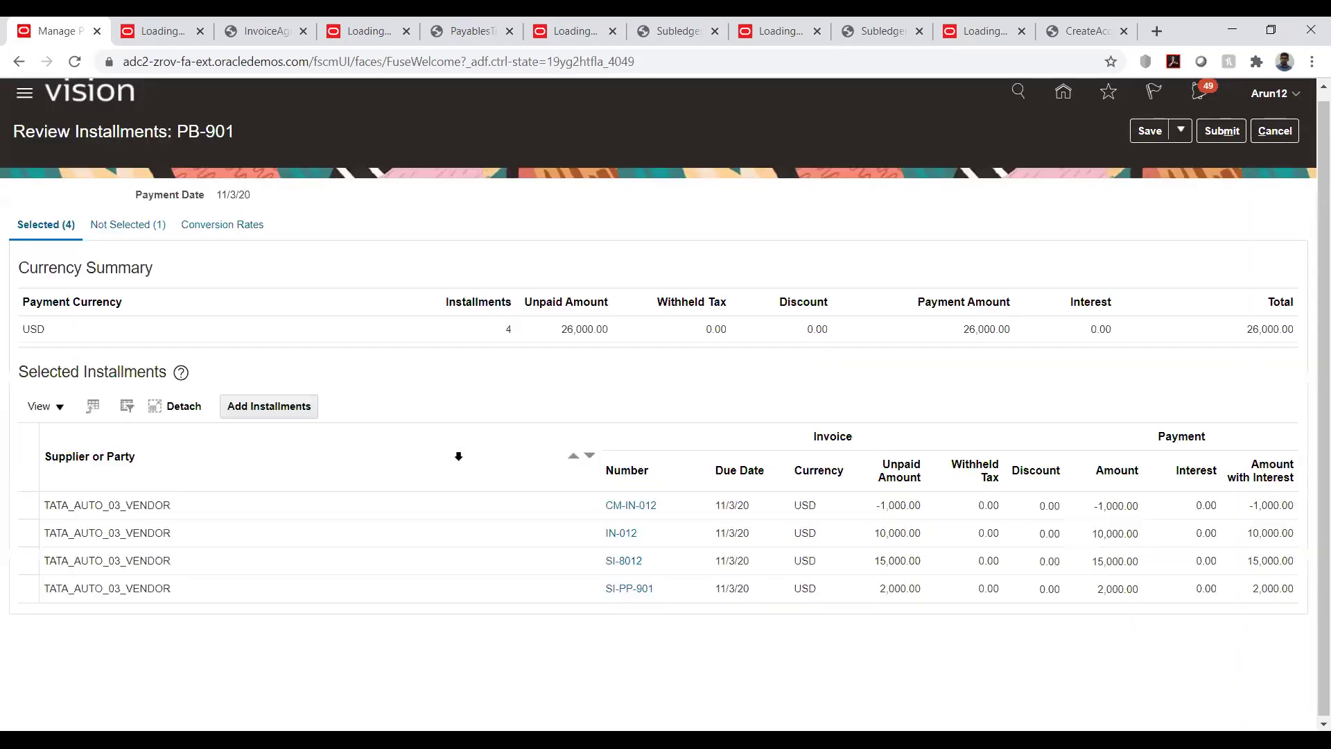
# Remove the installments of invoices CM-IN-012 and IN-012 from the selected installments and confirm each deletion.
pyautogui.click(392, 504)
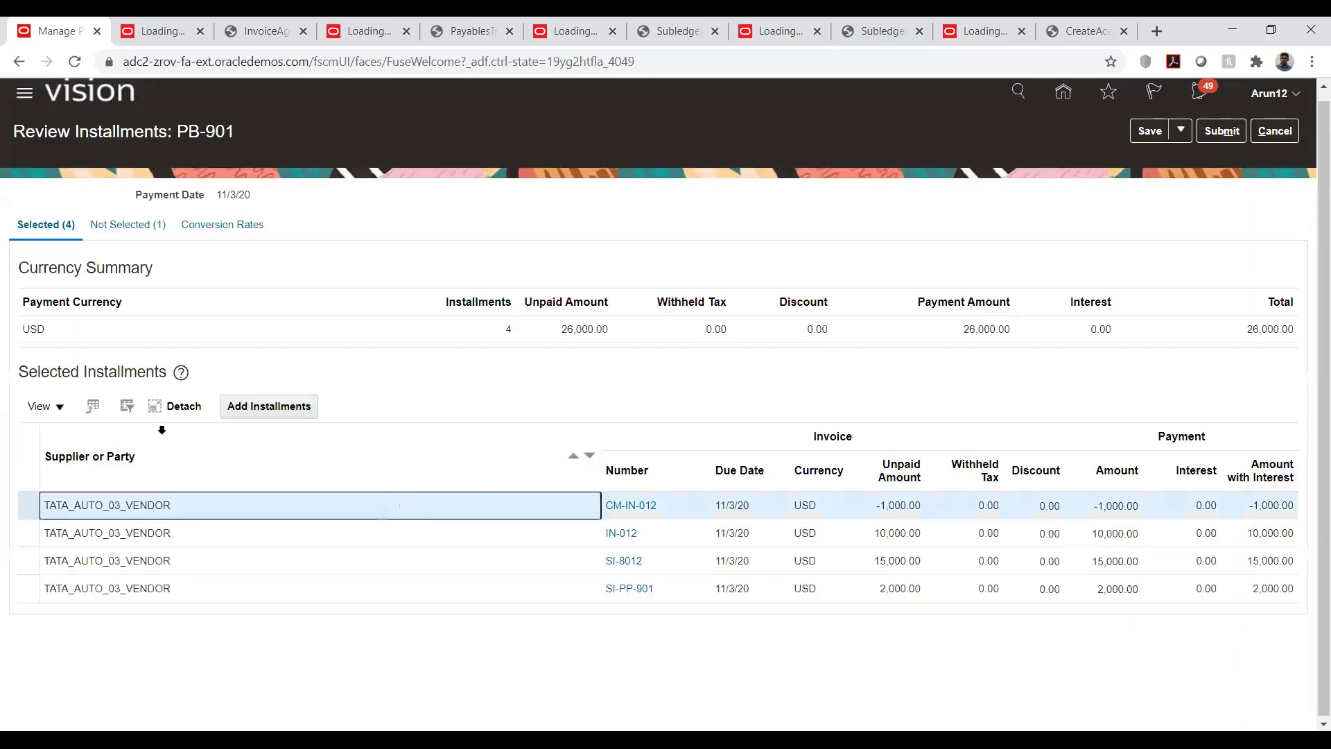
pyautogui.click(92, 406)
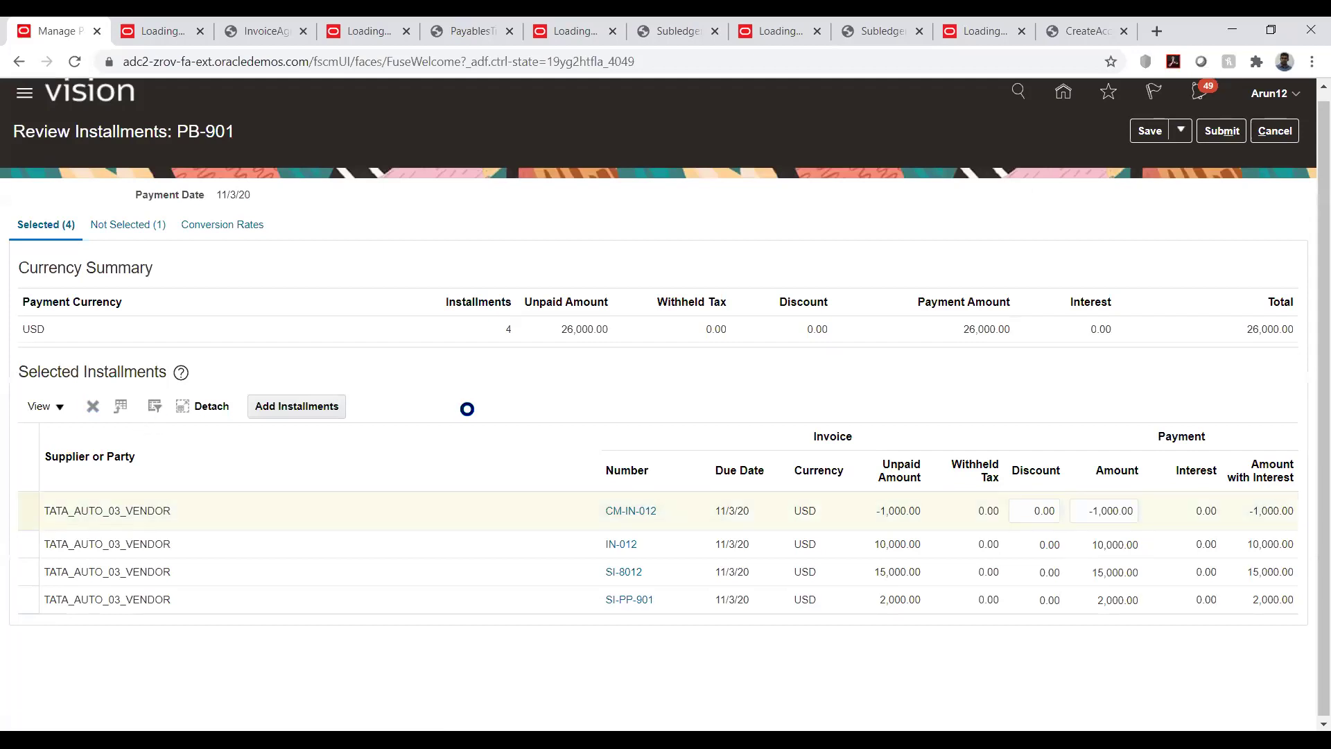
pyautogui.click(740, 428)
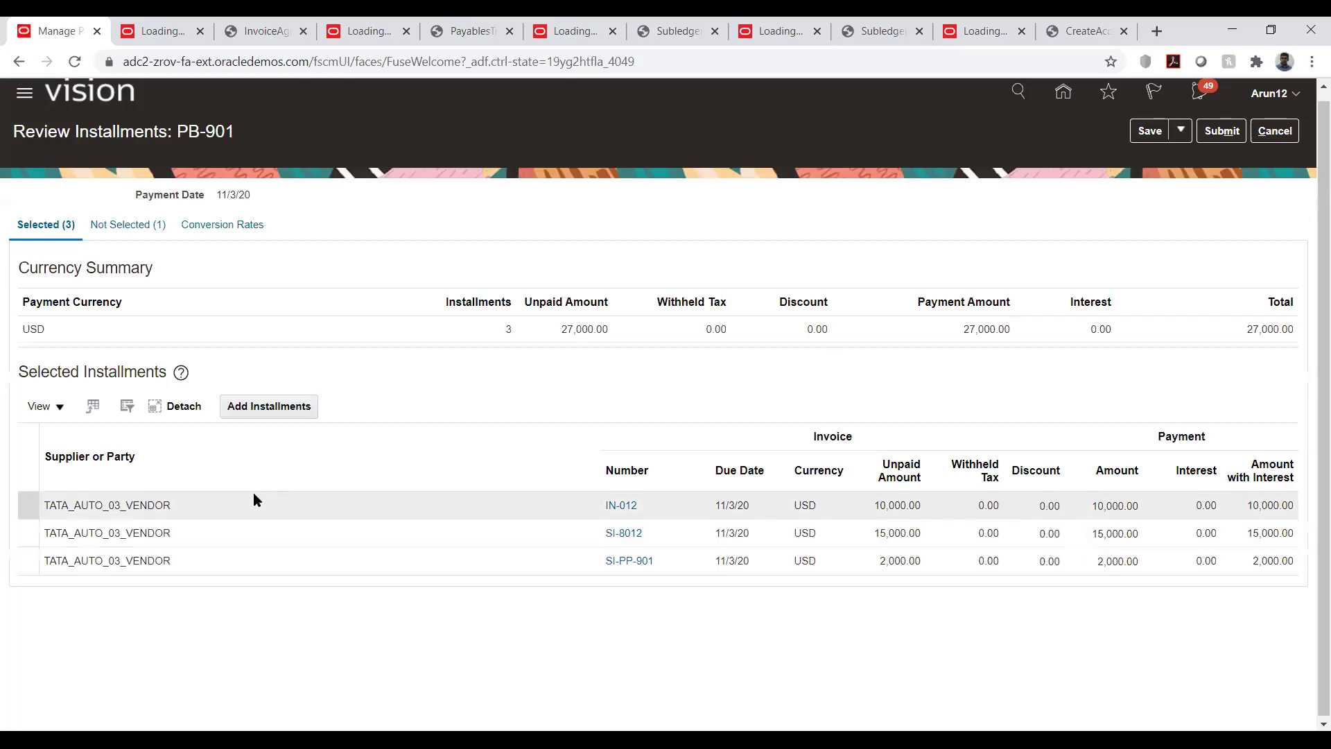
pyautogui.click(230, 501)
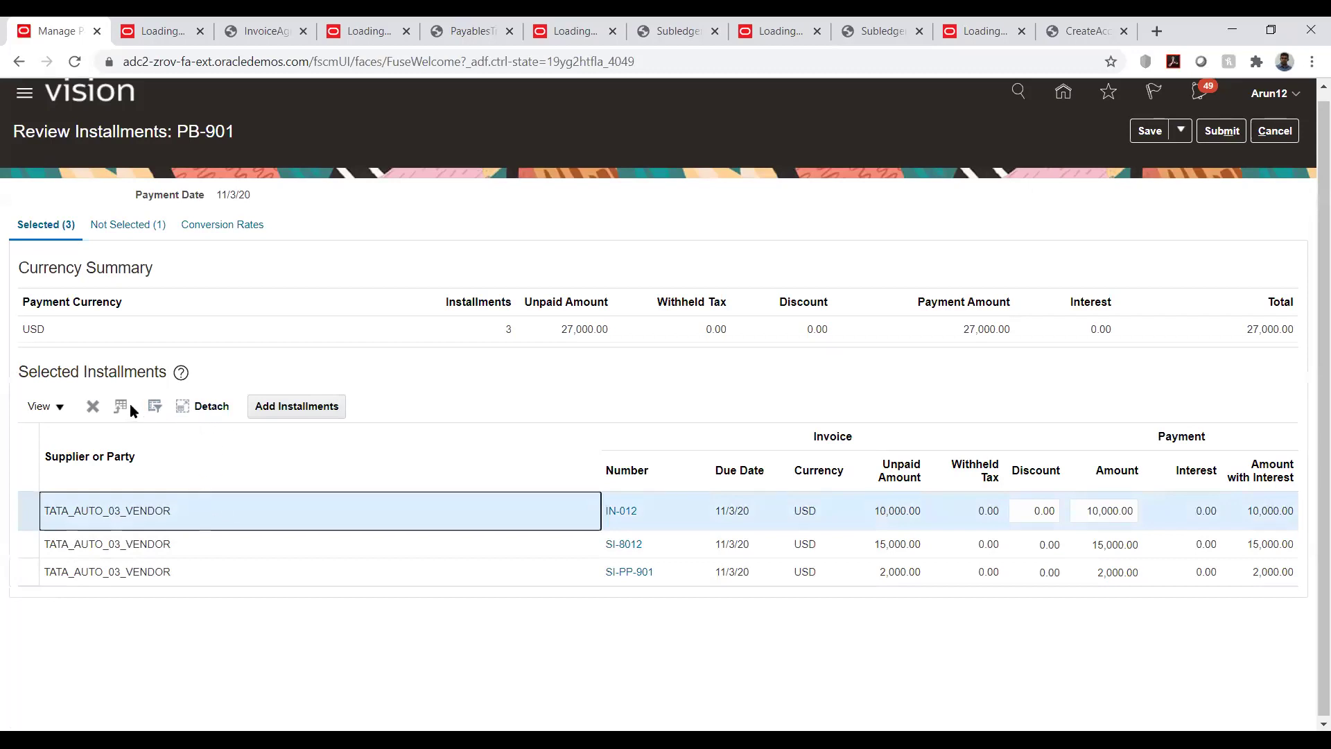
pyautogui.click(93, 406)
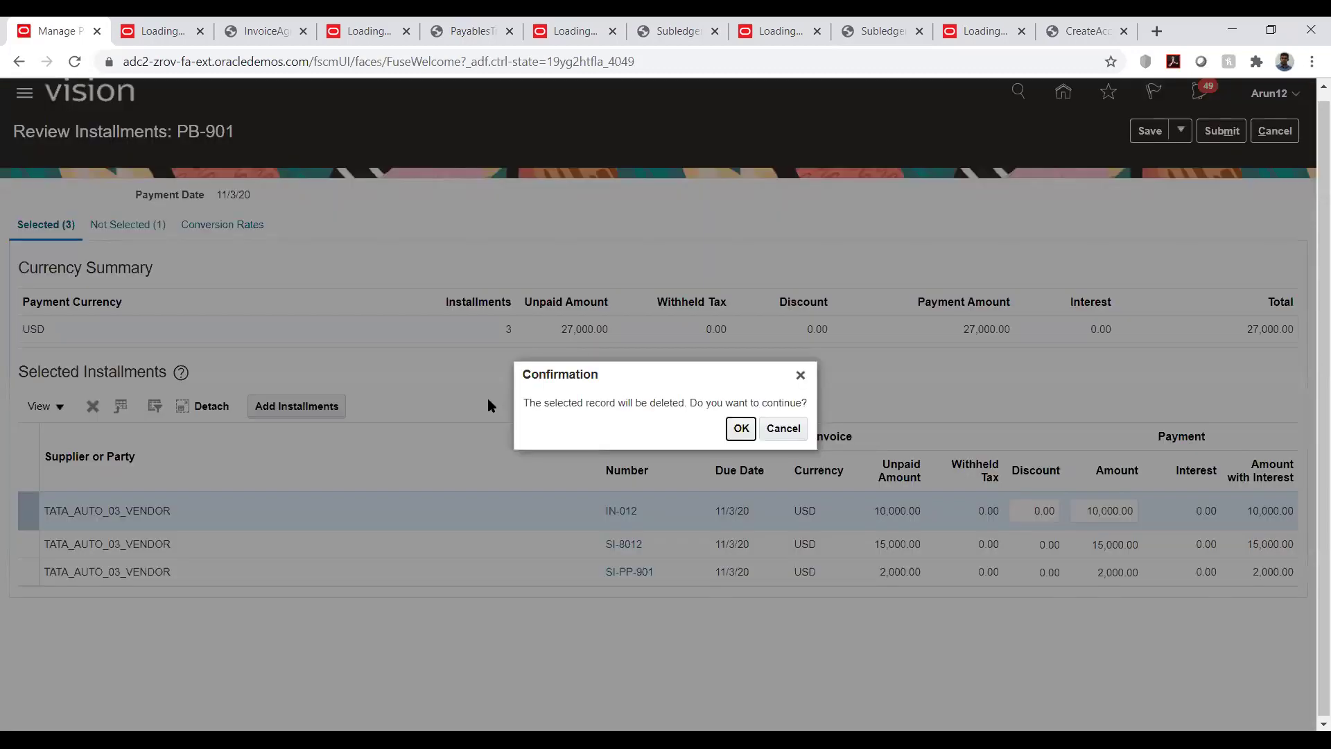
pyautogui.click(729, 437)
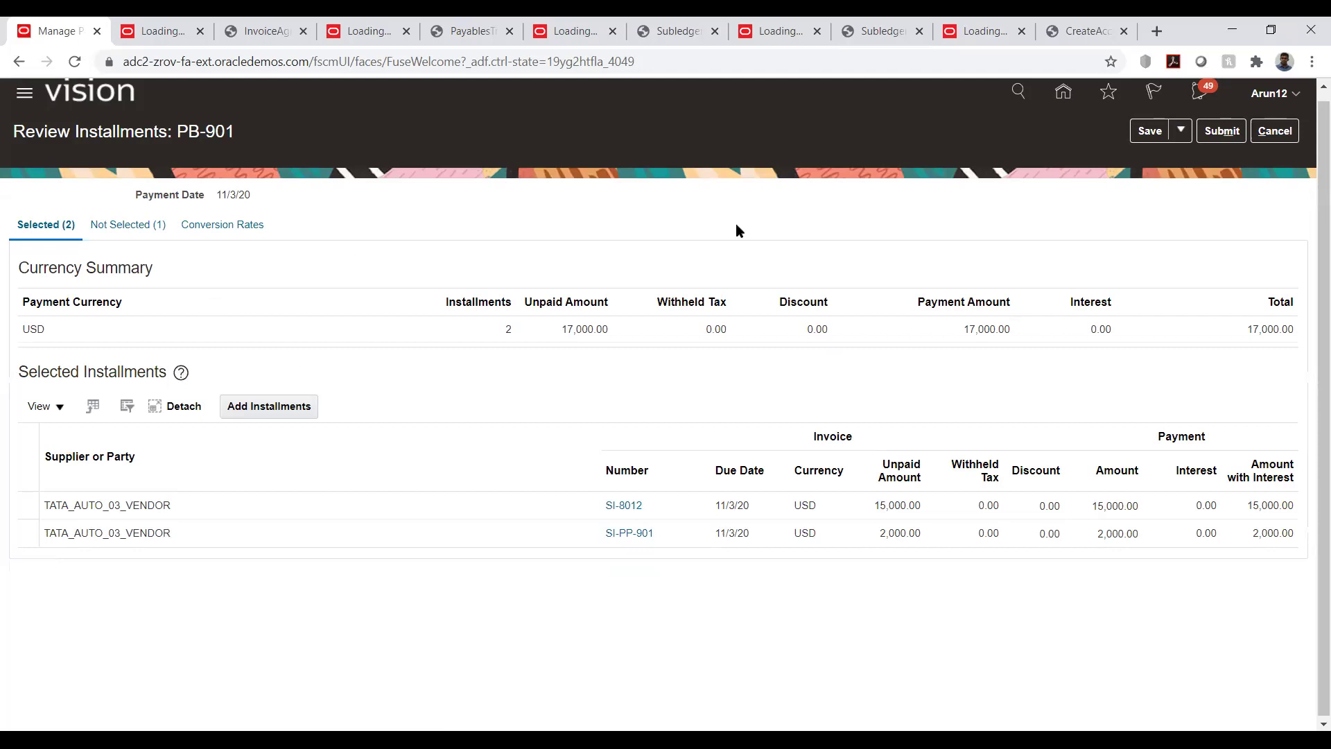
# Submit the reviewed installments of PB-901 and refresh the request's status until its proposed payments can be reviewed.
pyautogui.click(1207, 147)
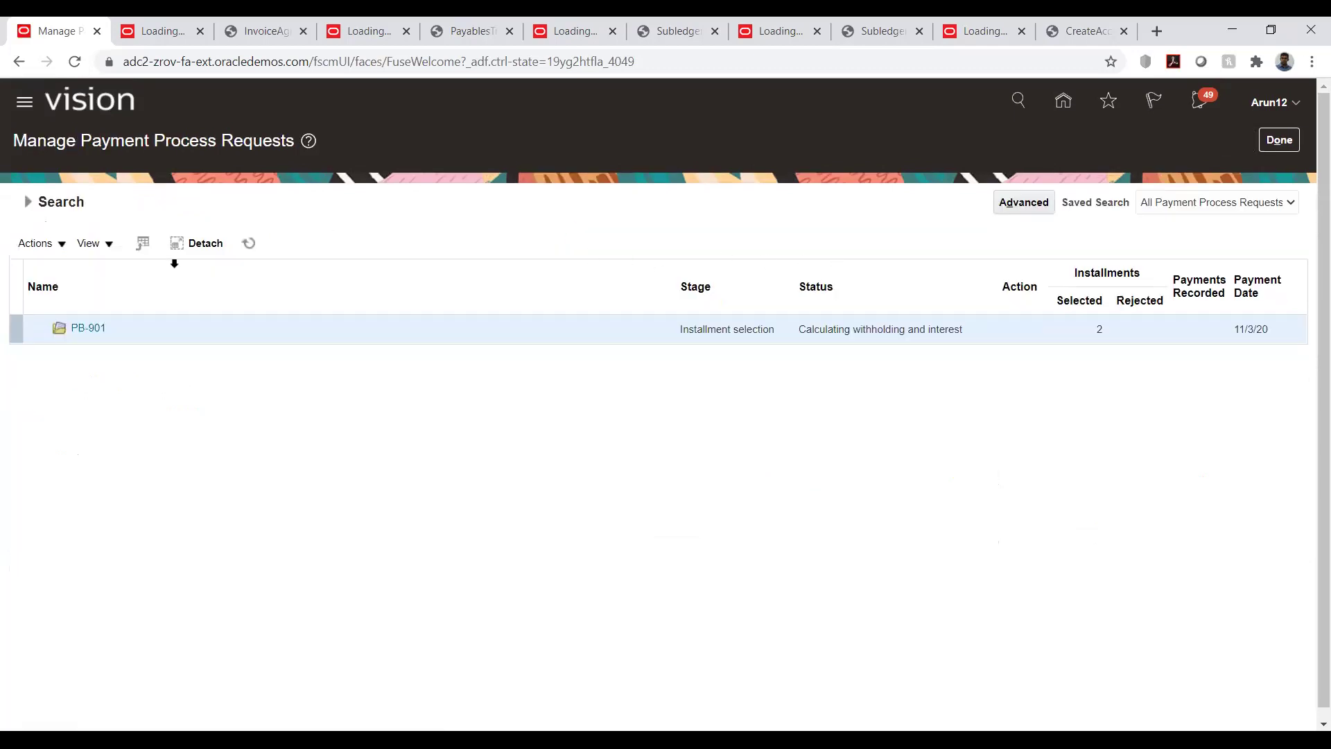
pyautogui.click(249, 245)
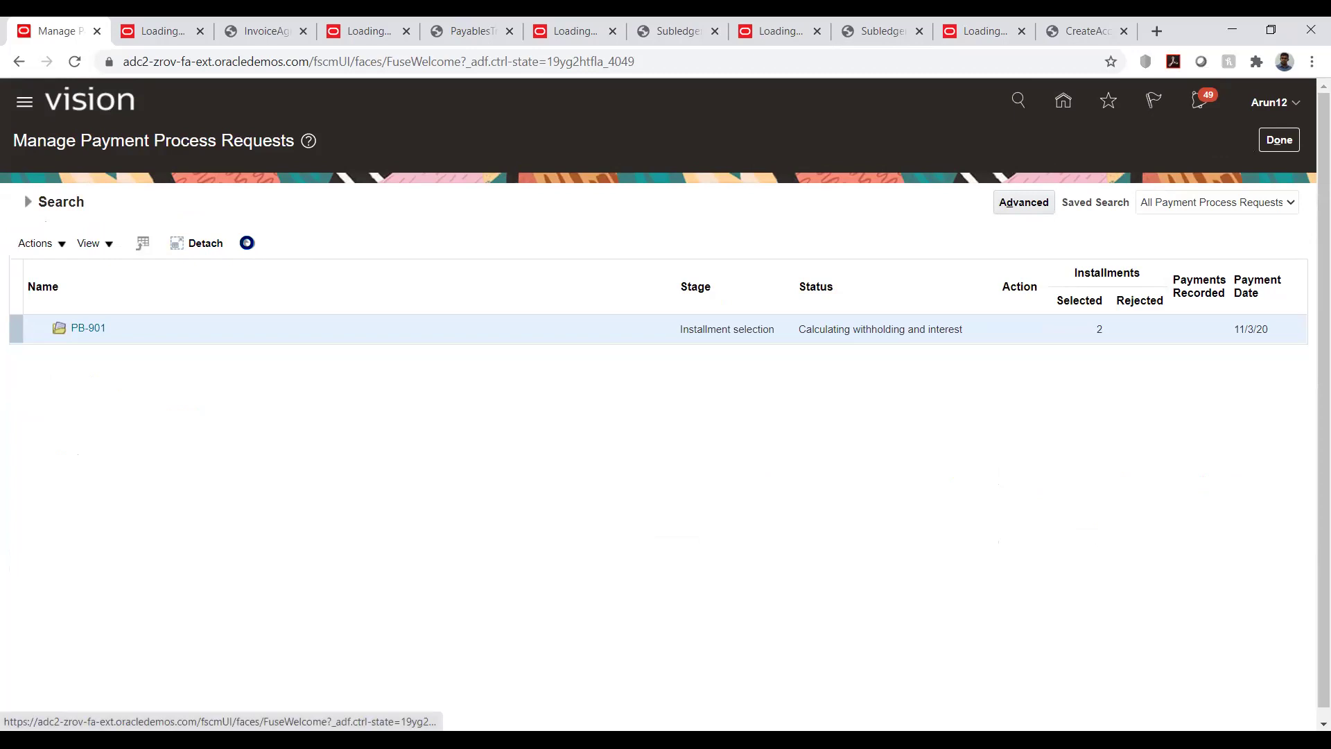
pyautogui.click(249, 245)
pyautogui.click(248, 246)
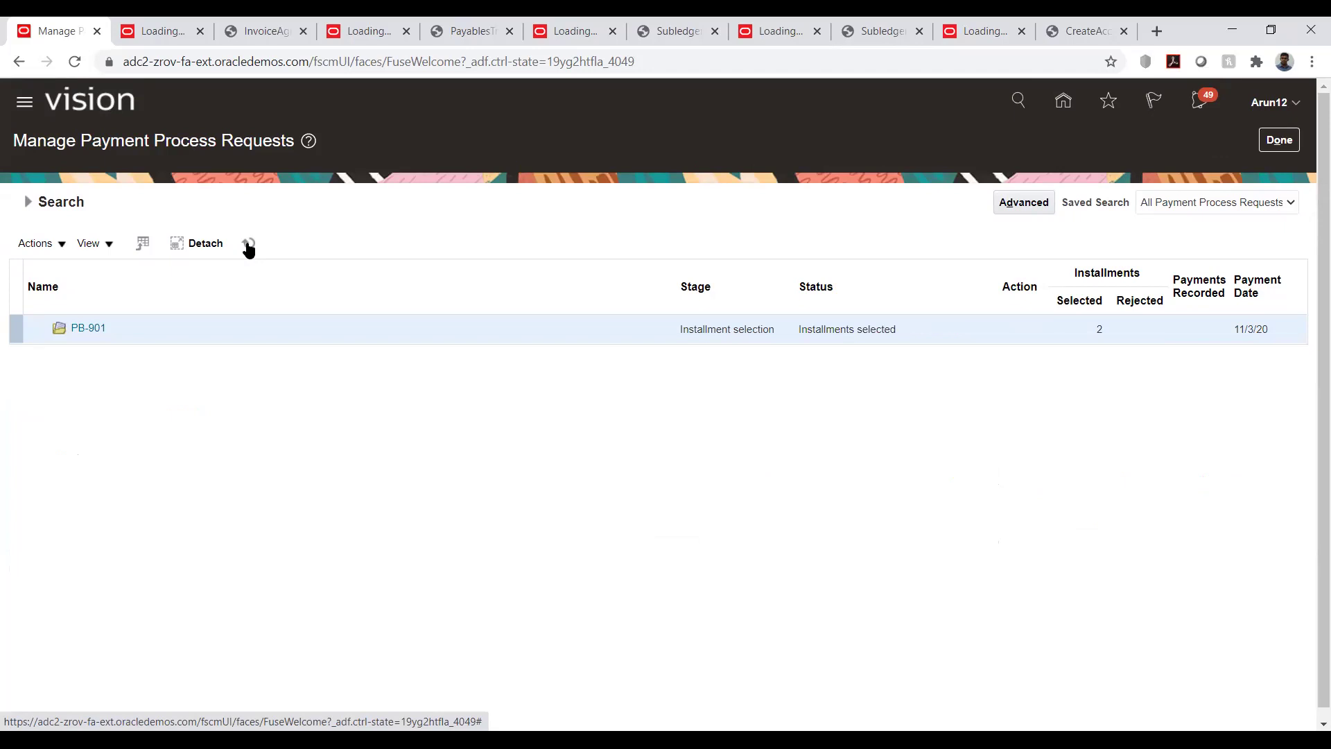
pyautogui.click(248, 246)
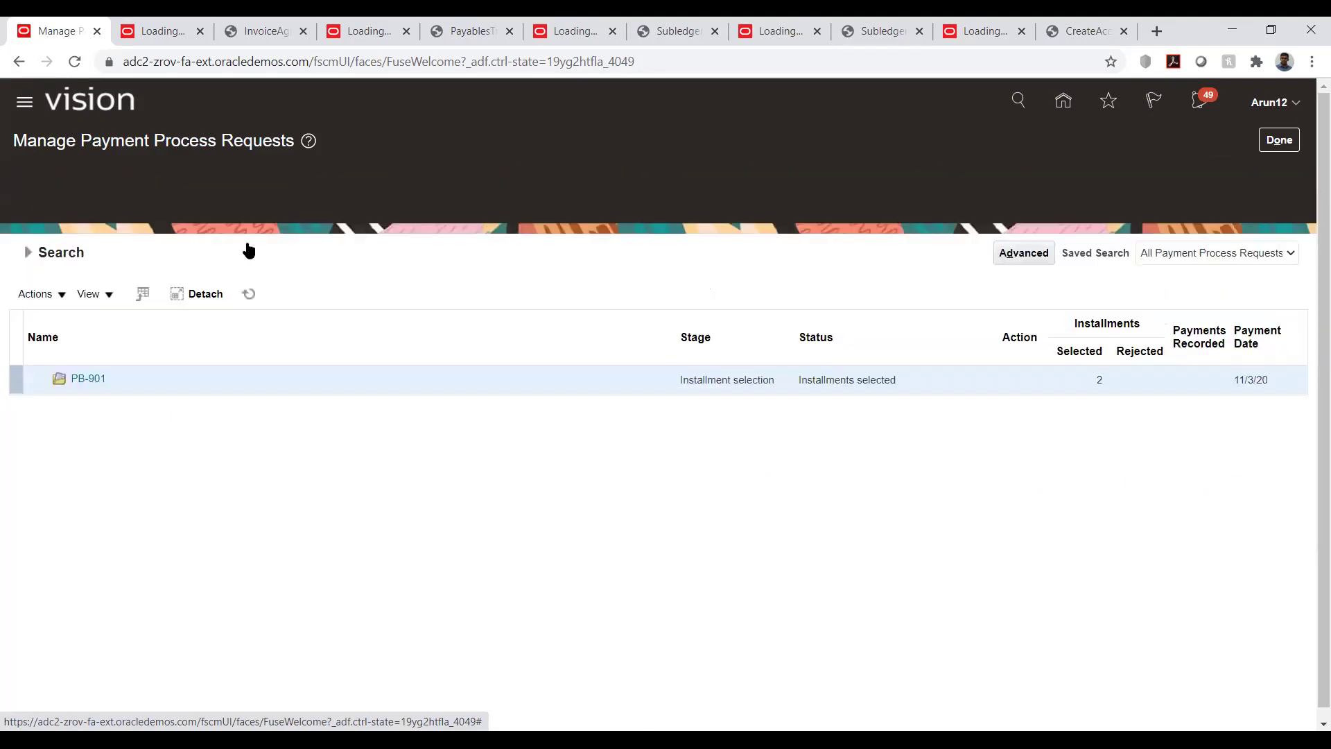
pyautogui.click(248, 246)
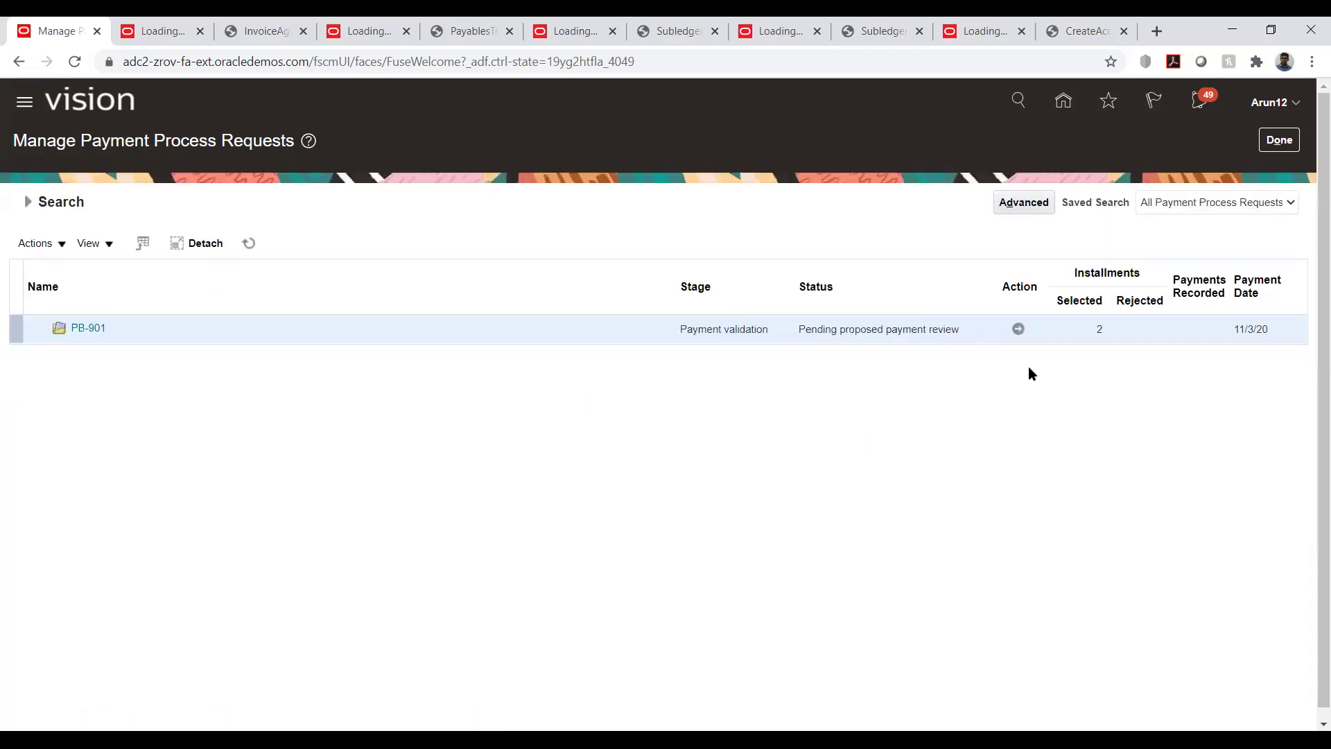
# Review the proposed payment of PB-901 with its documents and resume the payment process.
pyautogui.click(1018, 329)
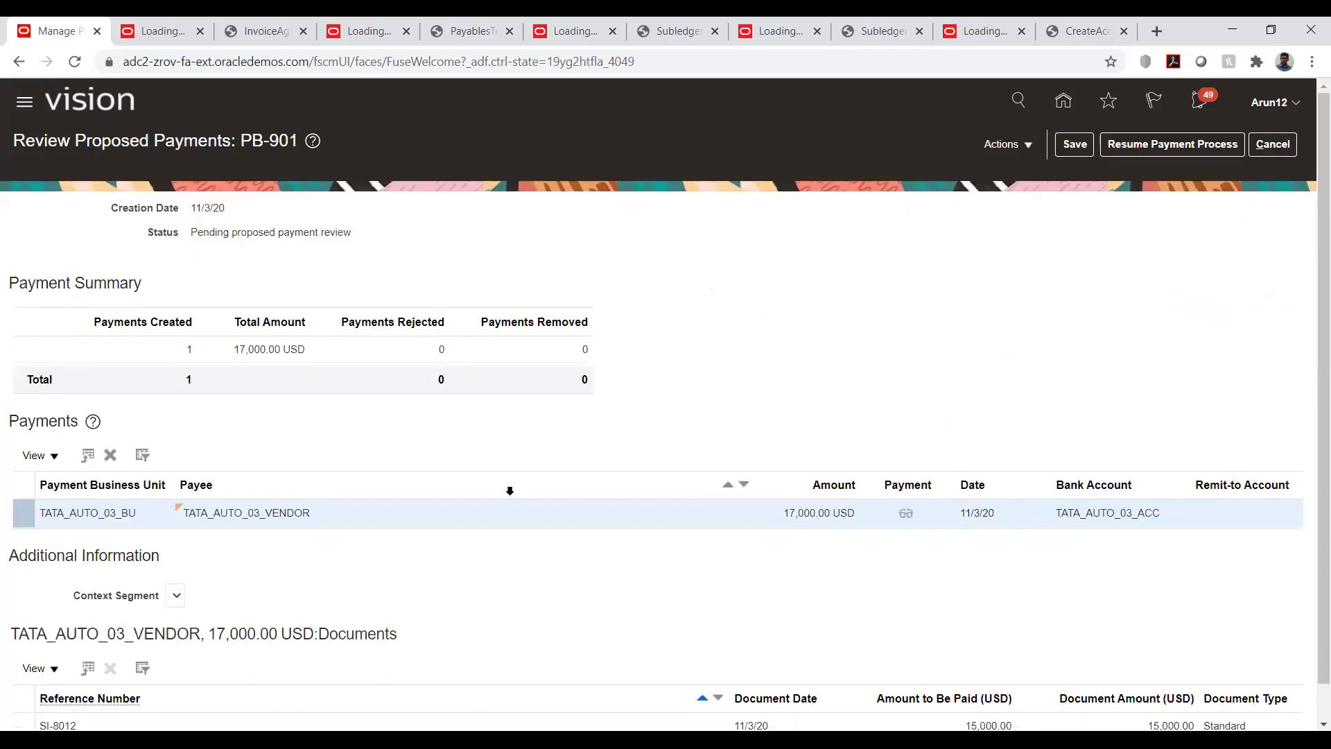
pyautogui.scroll(-1, 510, 493)
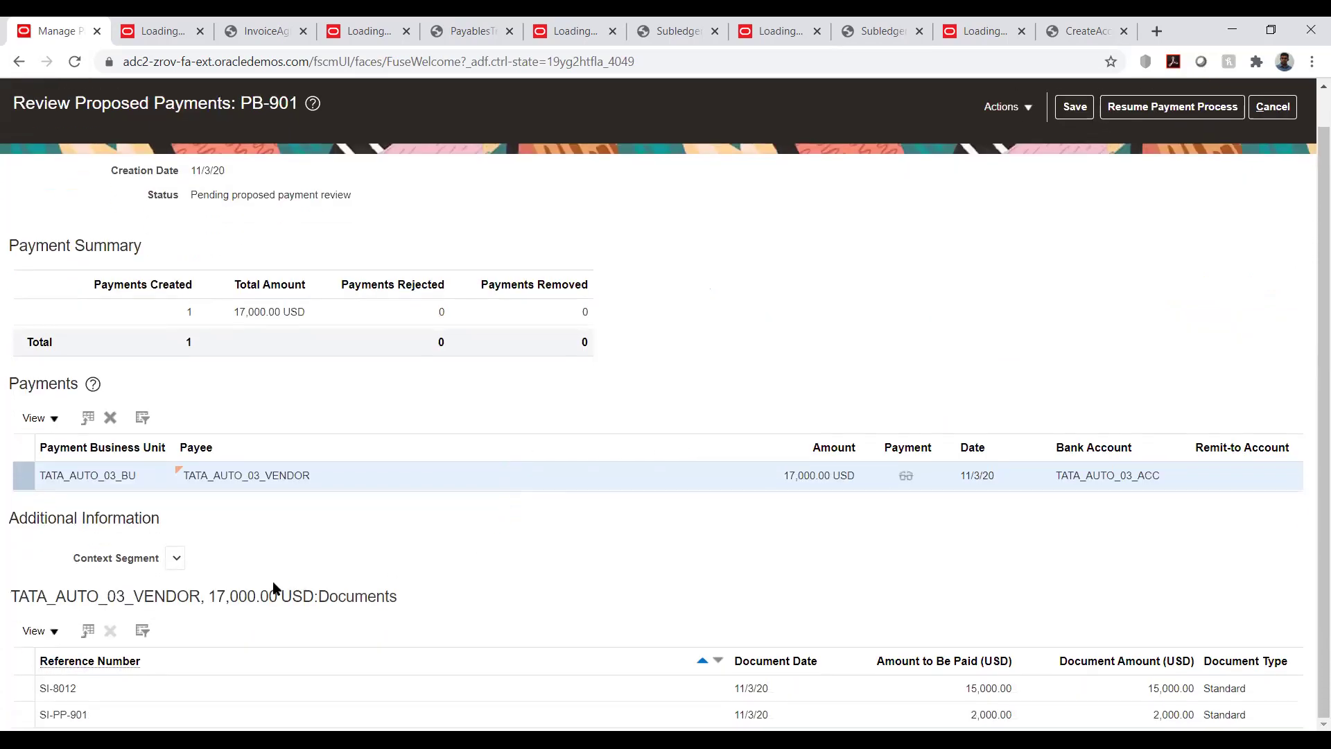
pyautogui.scroll(1, 752, 535)
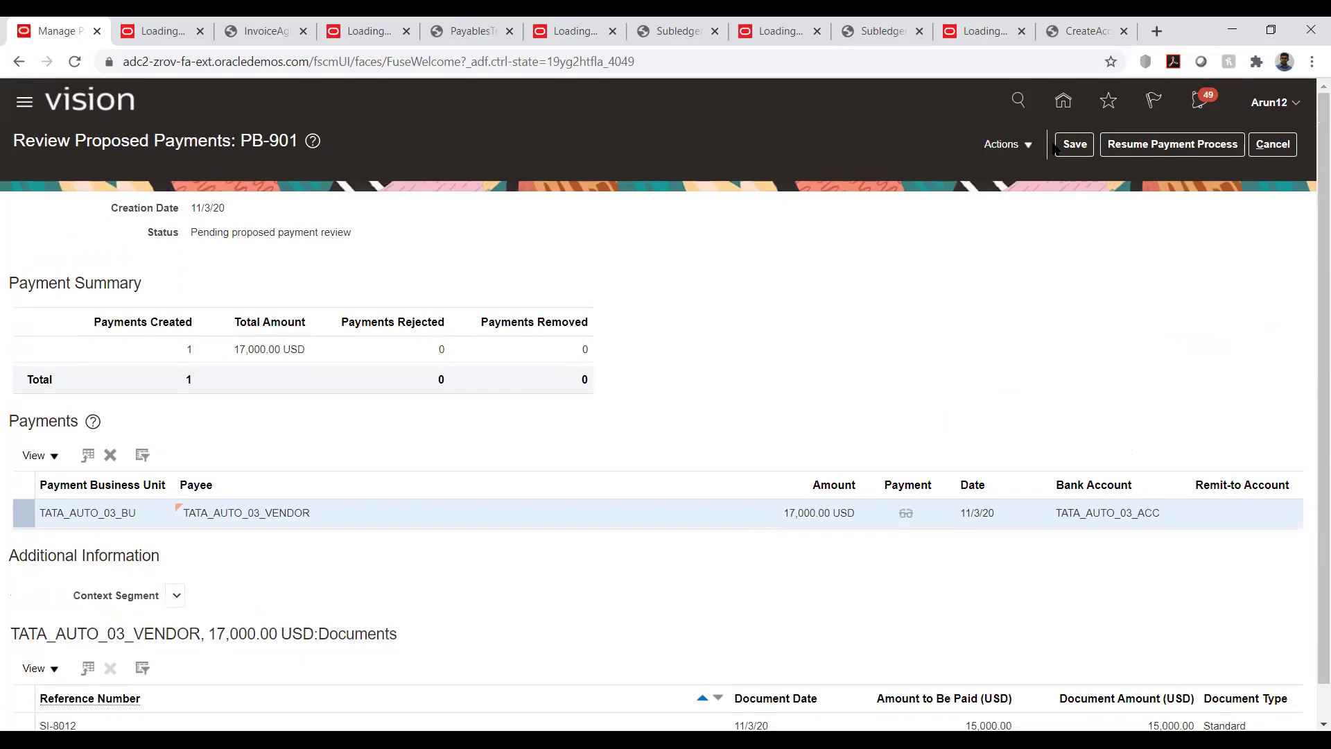
pyautogui.click(1150, 145)
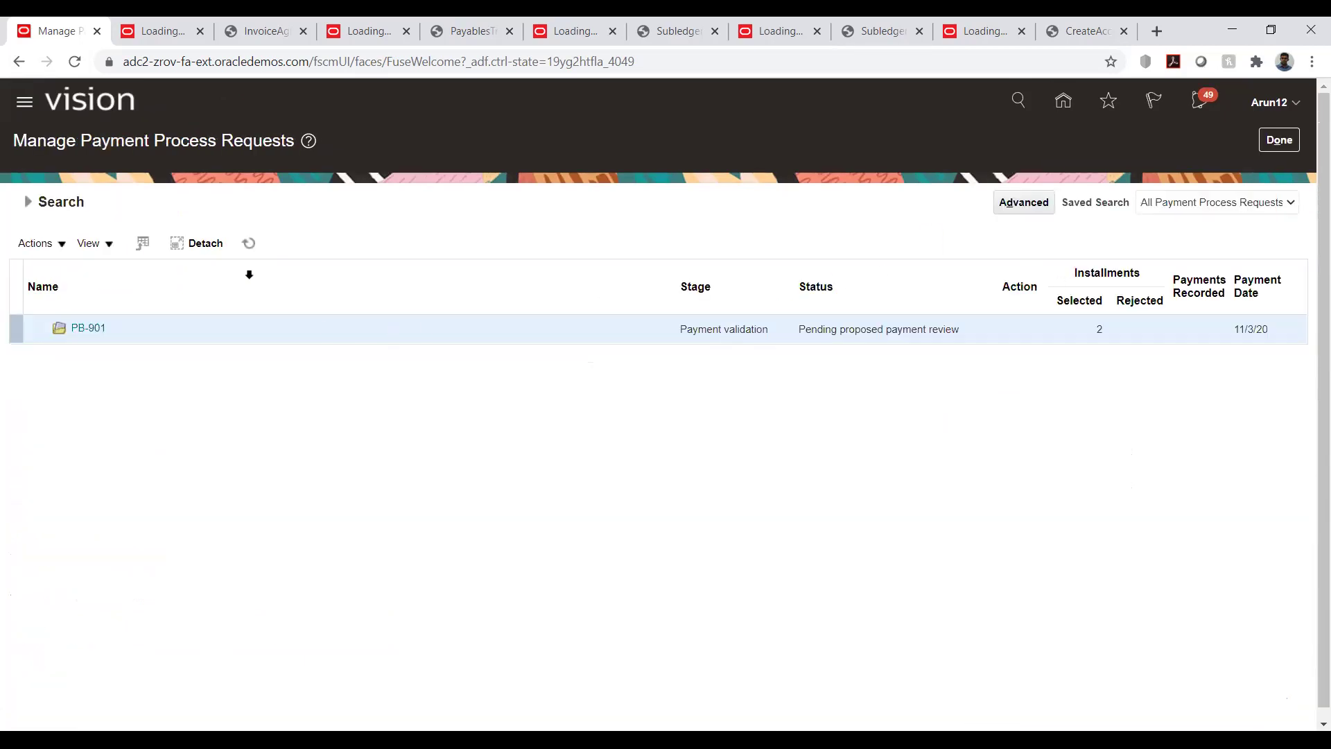
# Refresh the managed payment process requests repeatedly and check the stage and status of PB-901.
pyautogui.click(247, 243)
pyautogui.click(248, 244)
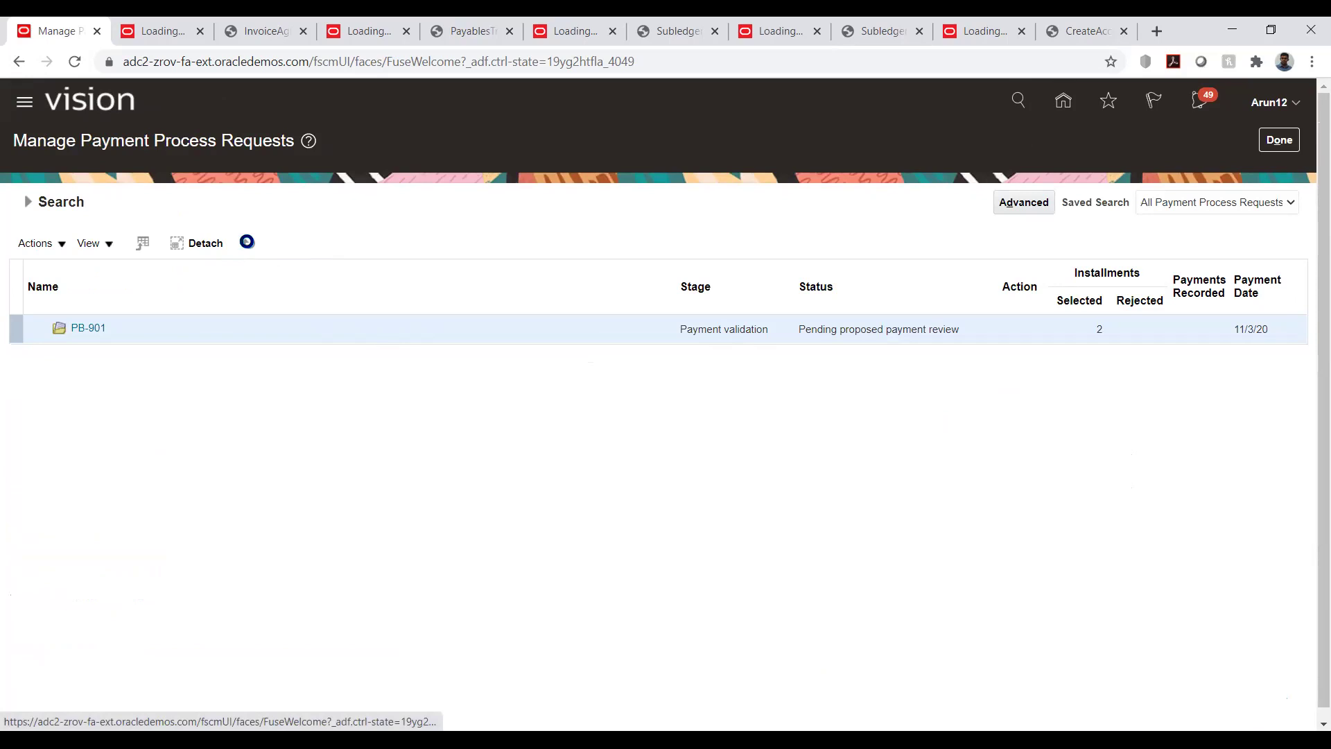
pyautogui.click(248, 243)
pyautogui.click(248, 243)
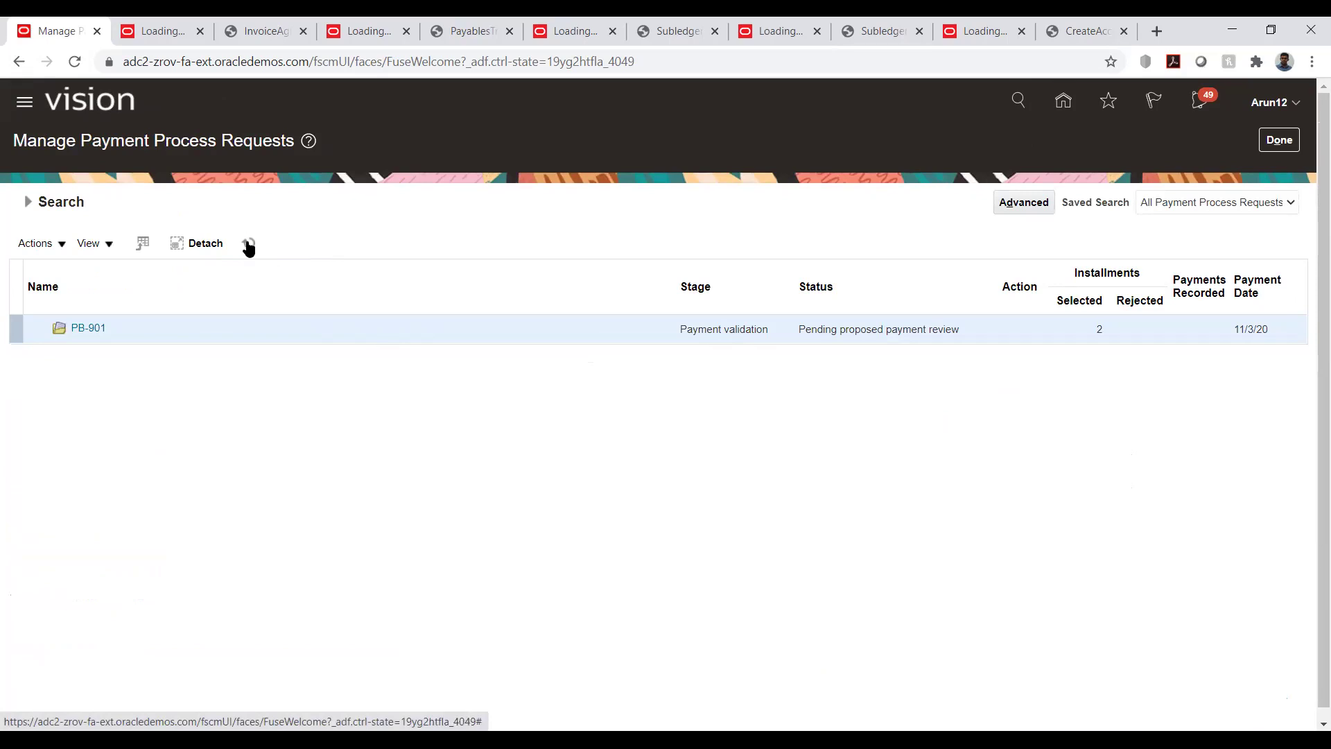
pyautogui.click(248, 242)
pyautogui.click(248, 243)
pyautogui.click(247, 243)
pyautogui.click(247, 243)
pyautogui.click(248, 244)
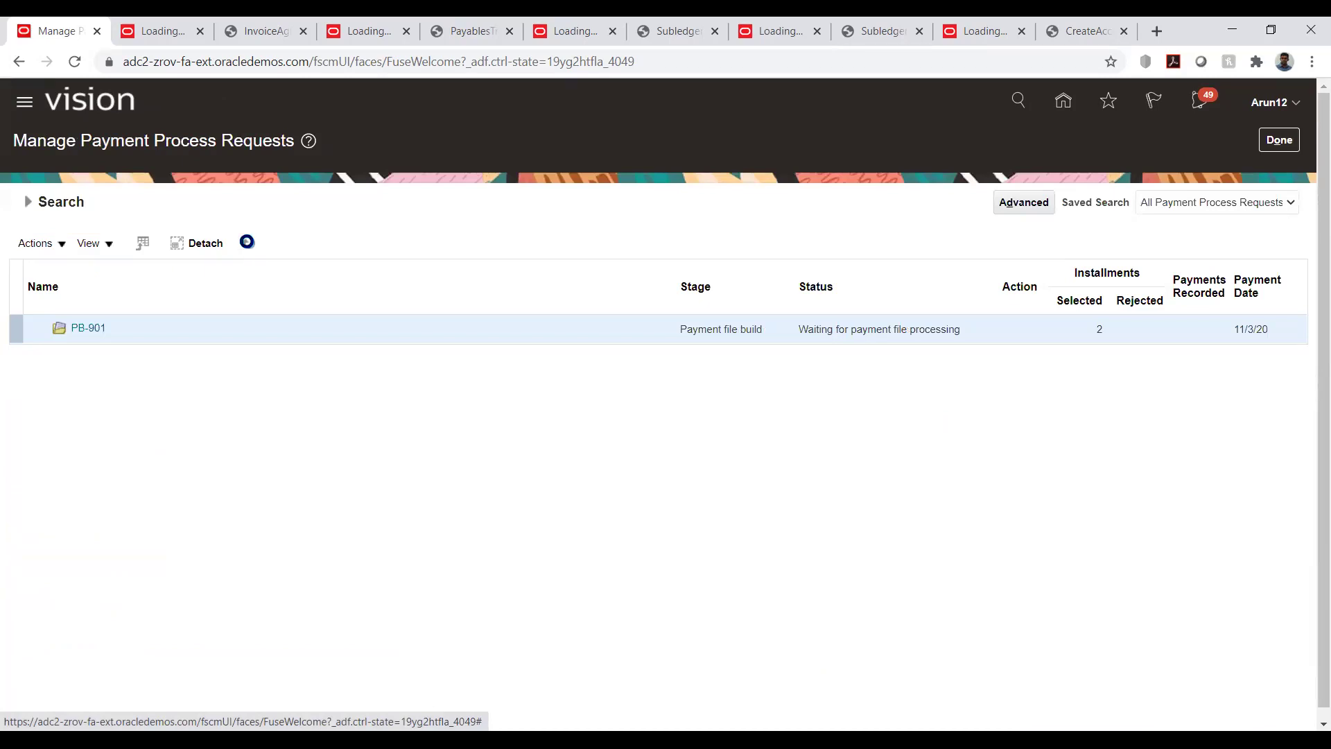
pyautogui.click(248, 244)
pyautogui.click(249, 244)
pyautogui.click(248, 244)
pyautogui.click(248, 244)
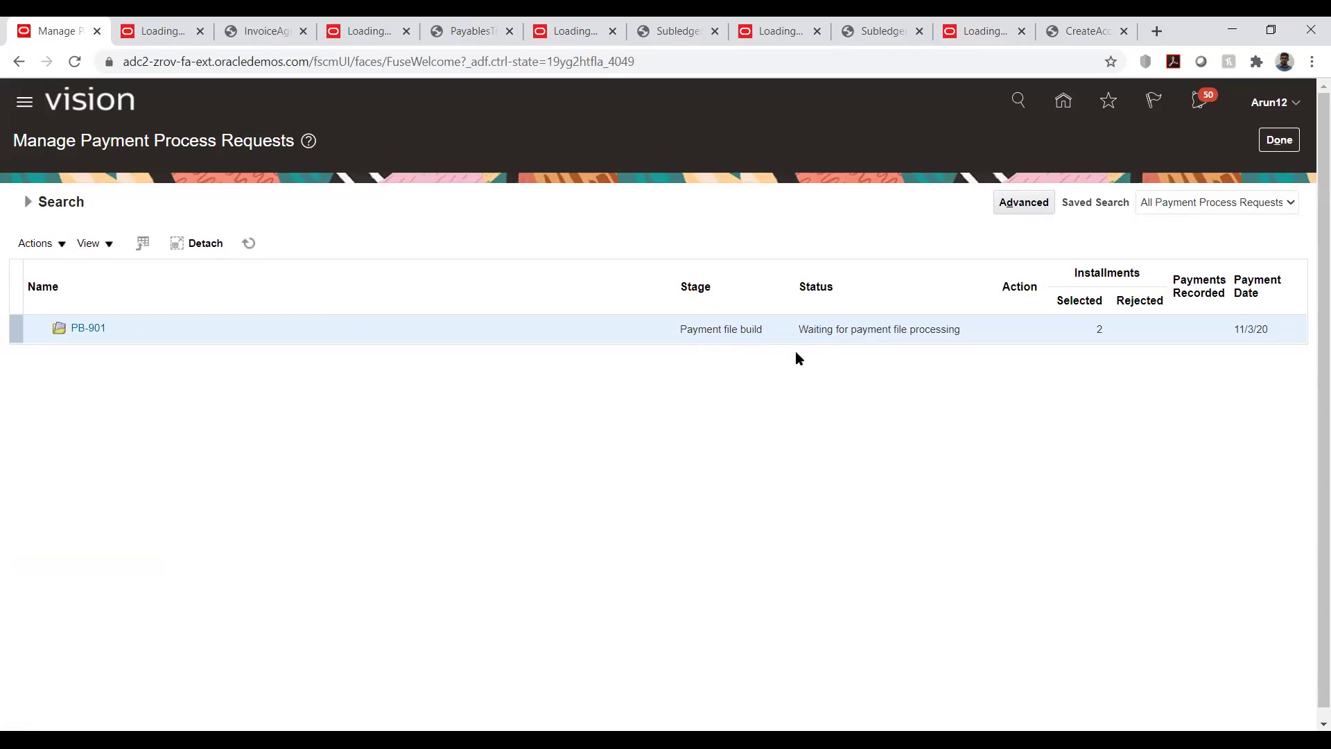
pyautogui.moveTo(801, 329); pyautogui.dragTo(921, 329)
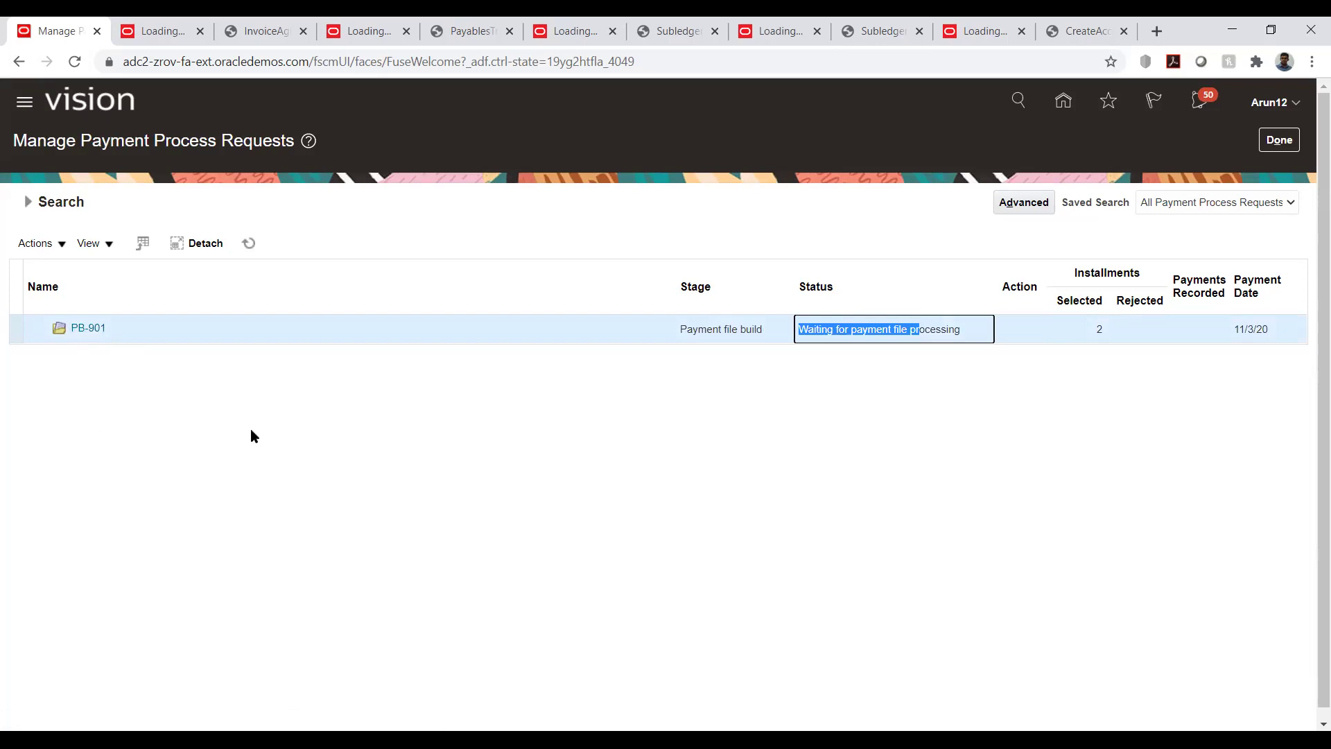
pyautogui.click(944, 378)
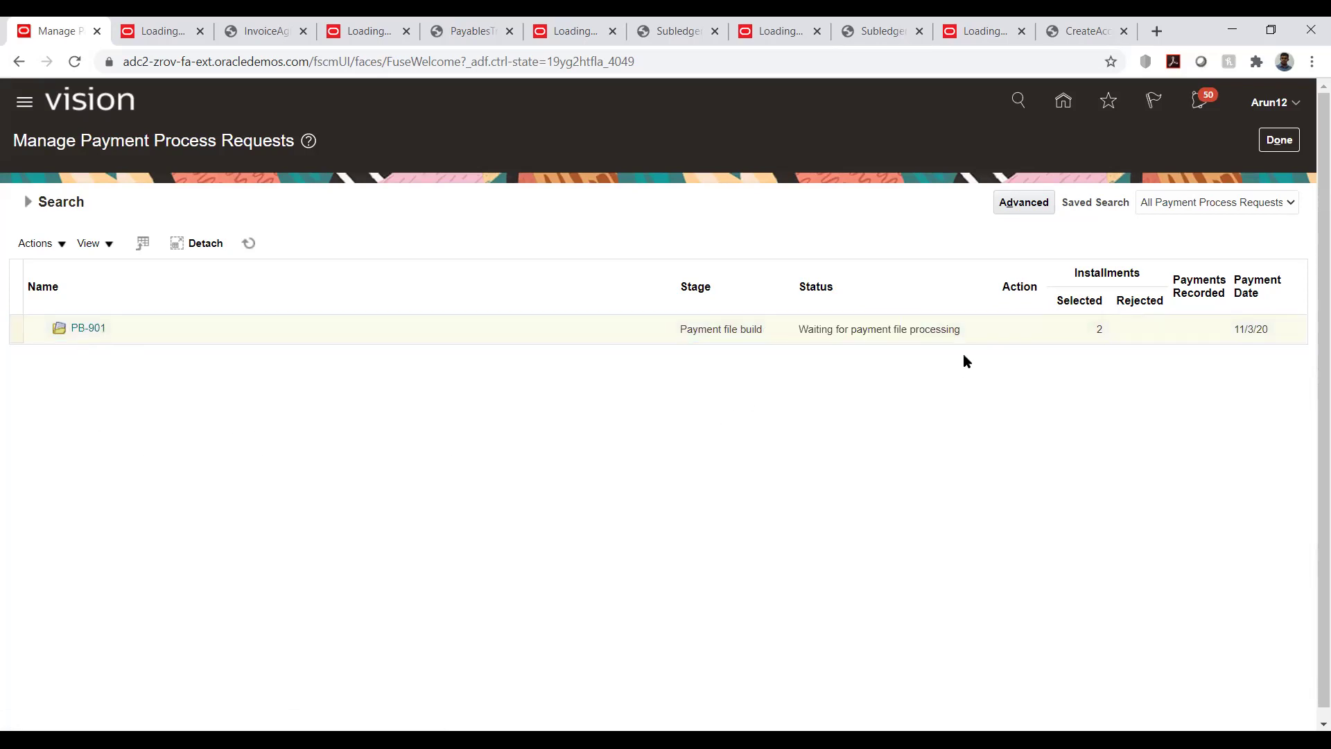
pyautogui.click(251, 244)
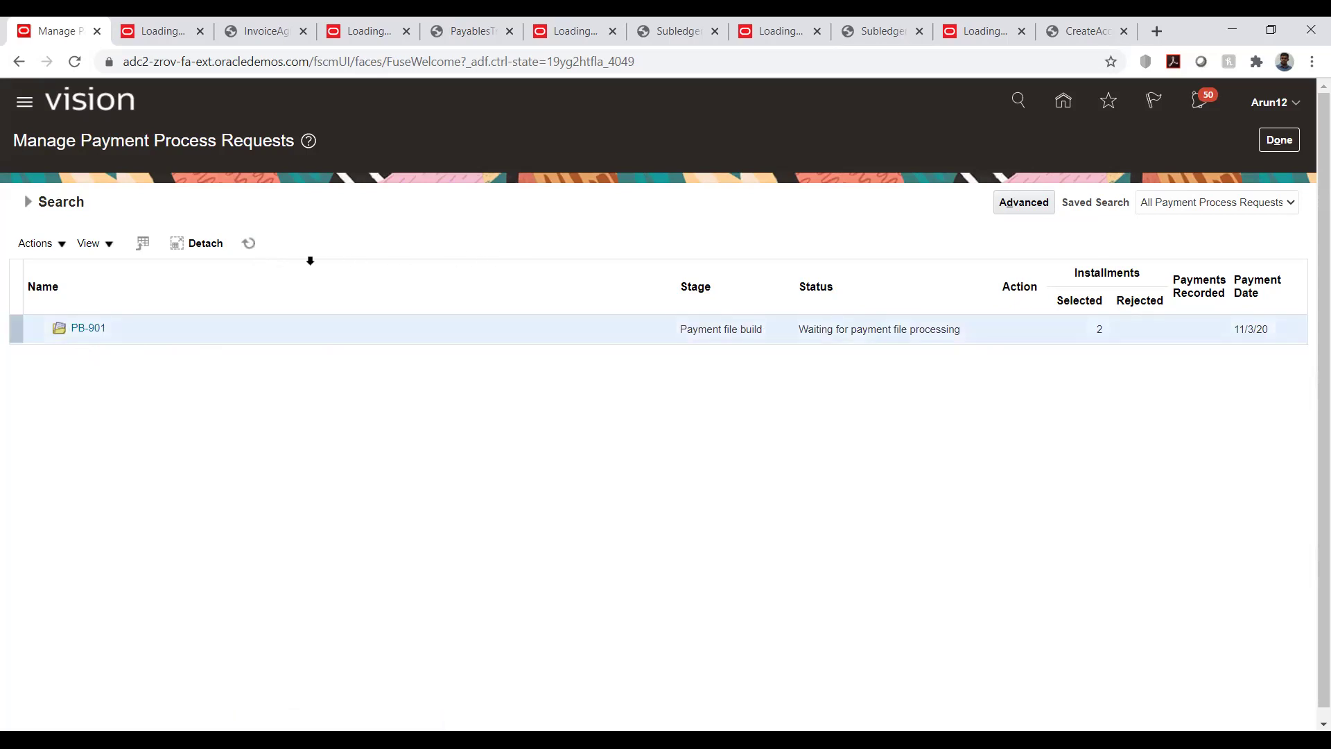
pyautogui.click(246, 244)
pyautogui.click(248, 242)
pyautogui.click(249, 243)
pyautogui.click(251, 245)
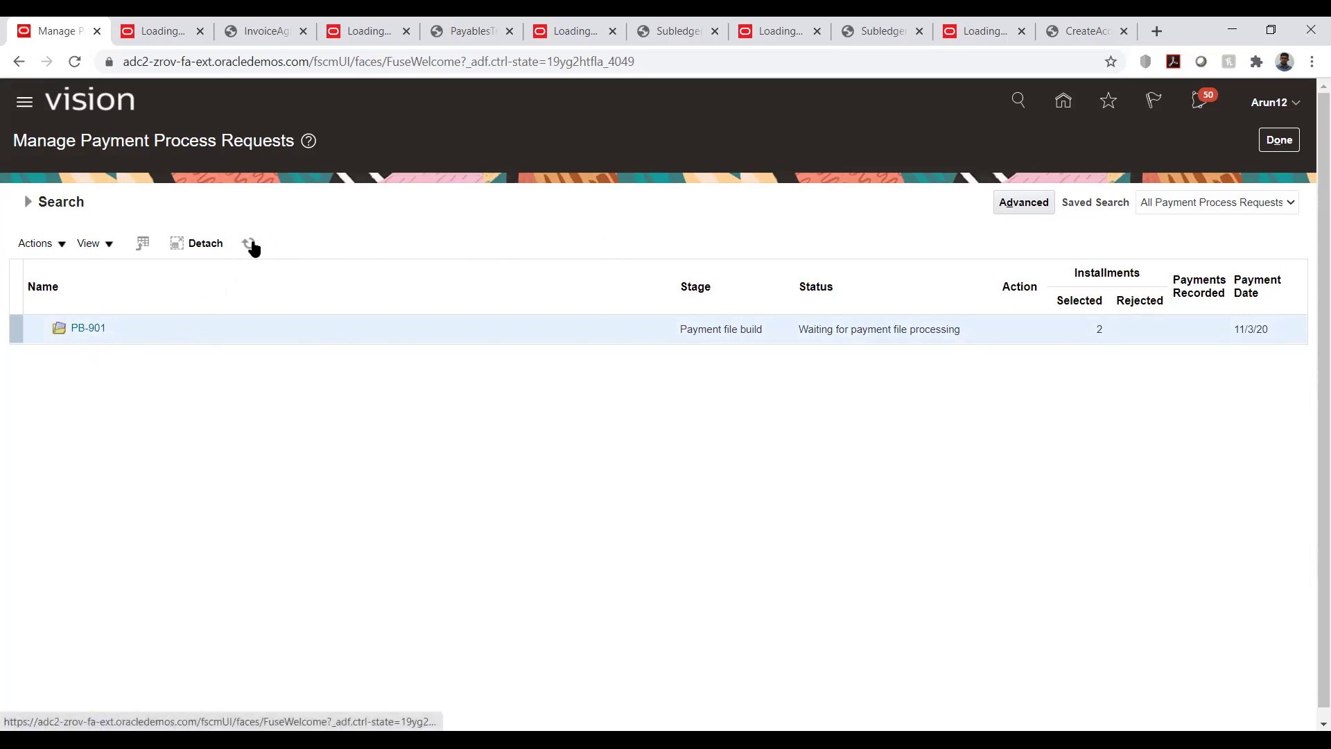
pyautogui.click(251, 244)
pyautogui.click(252, 243)
pyautogui.click(252, 242)
pyautogui.click(252, 242)
pyautogui.click(250, 244)
pyautogui.click(889, 329)
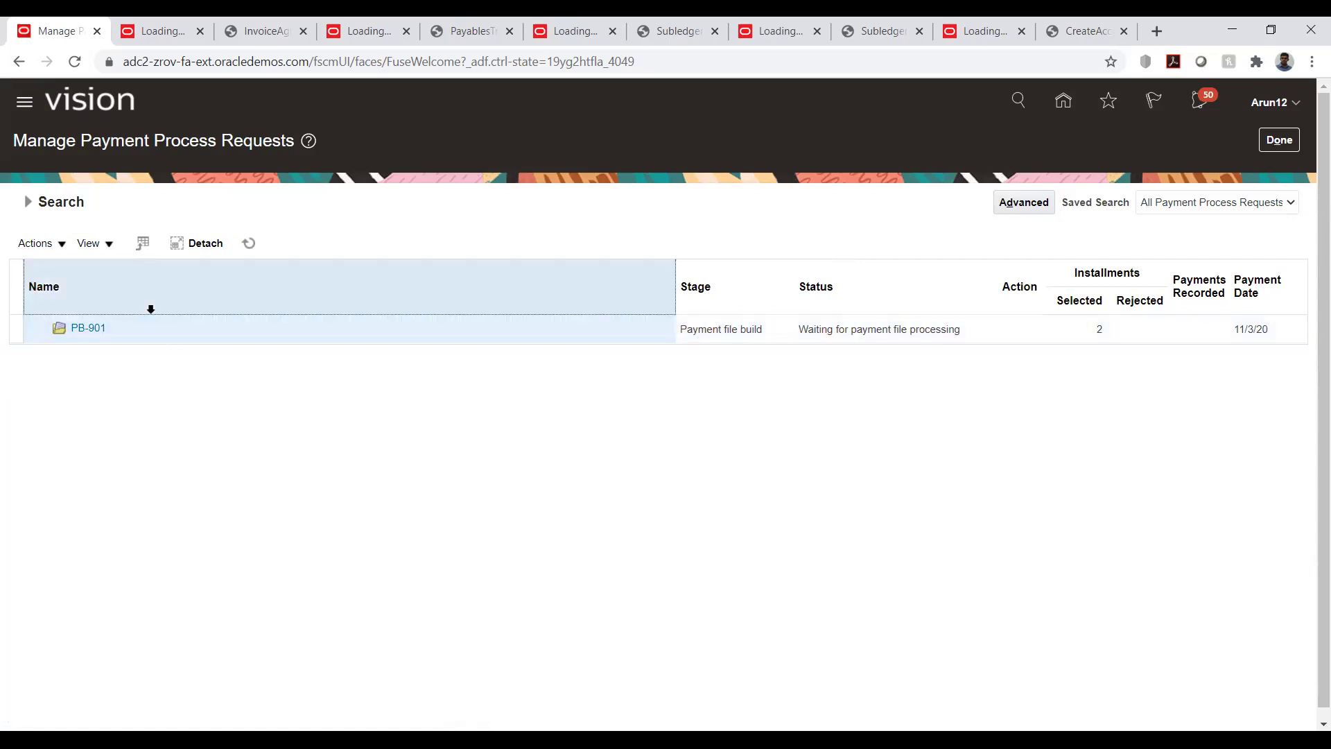
pyautogui.click(176, 338)
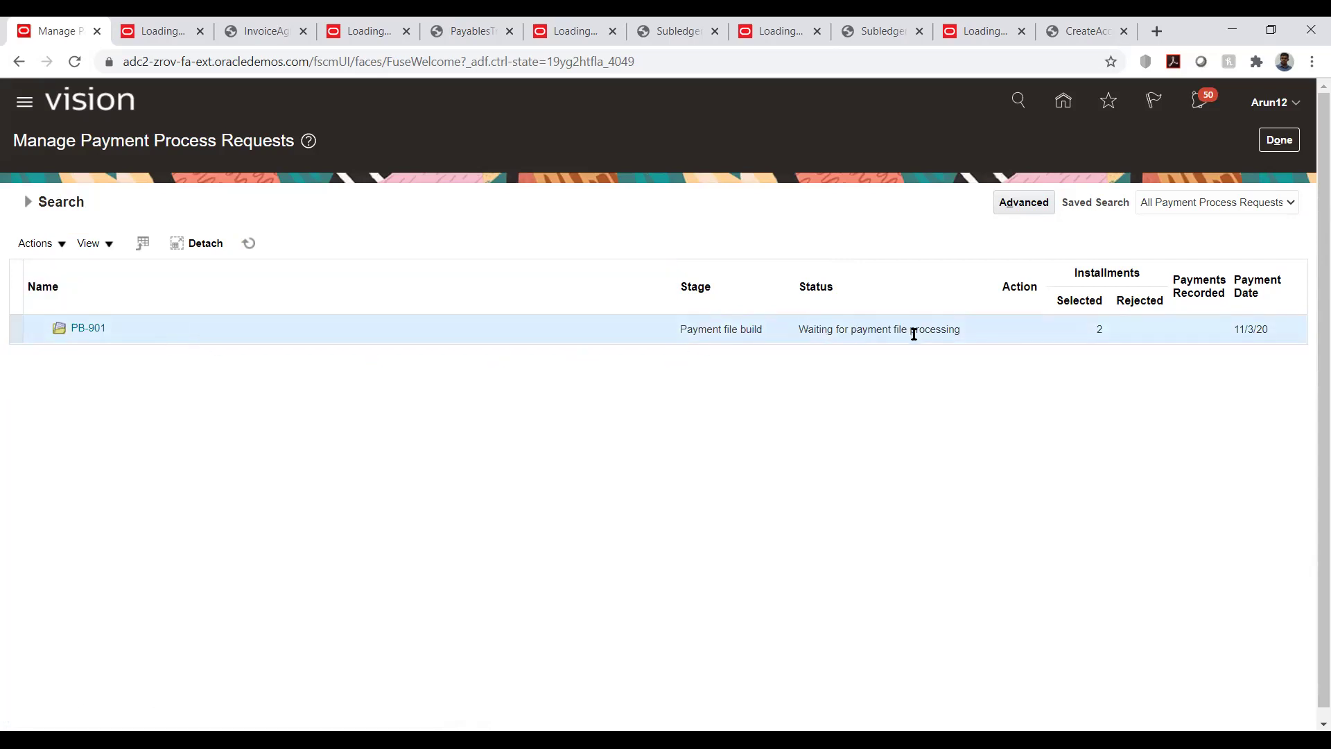
# Finish managing the payment process requests, return to the payments overview and look through its available tasks.
pyautogui.click(1275, 141)
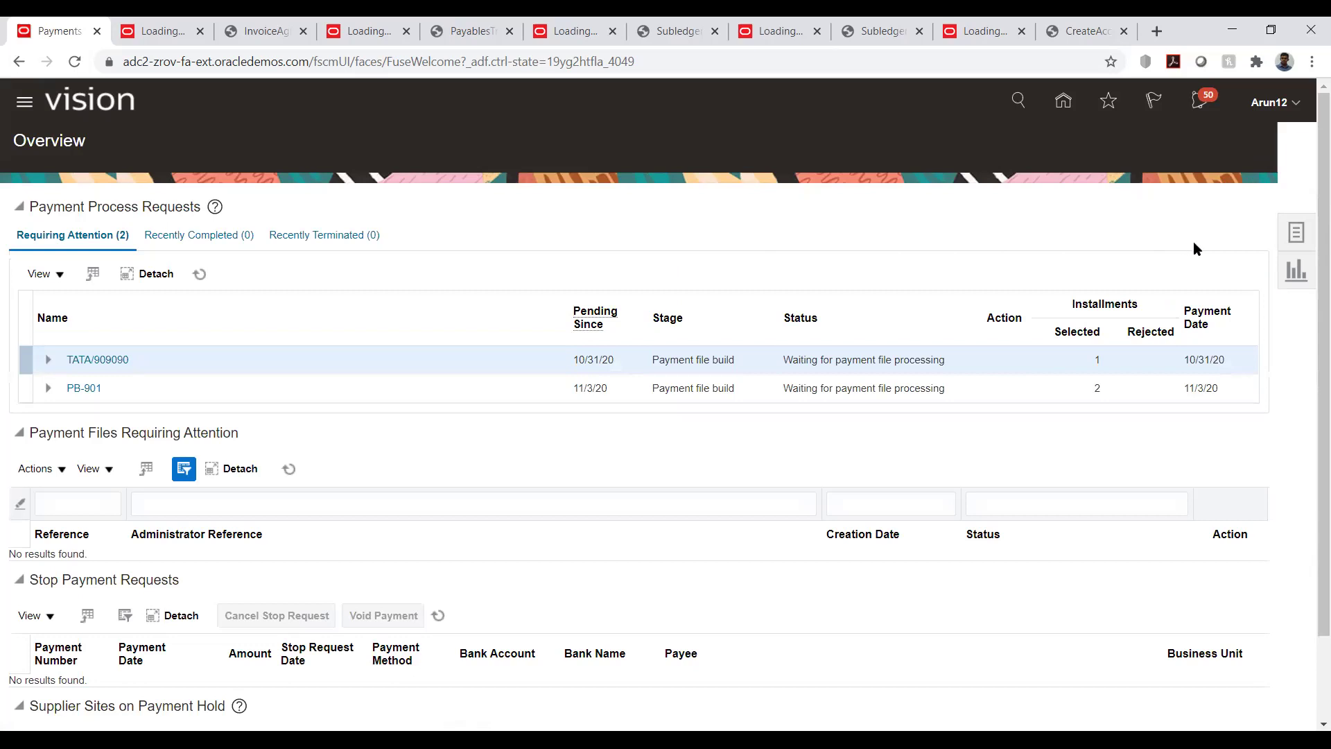
pyautogui.click(1279, 230)
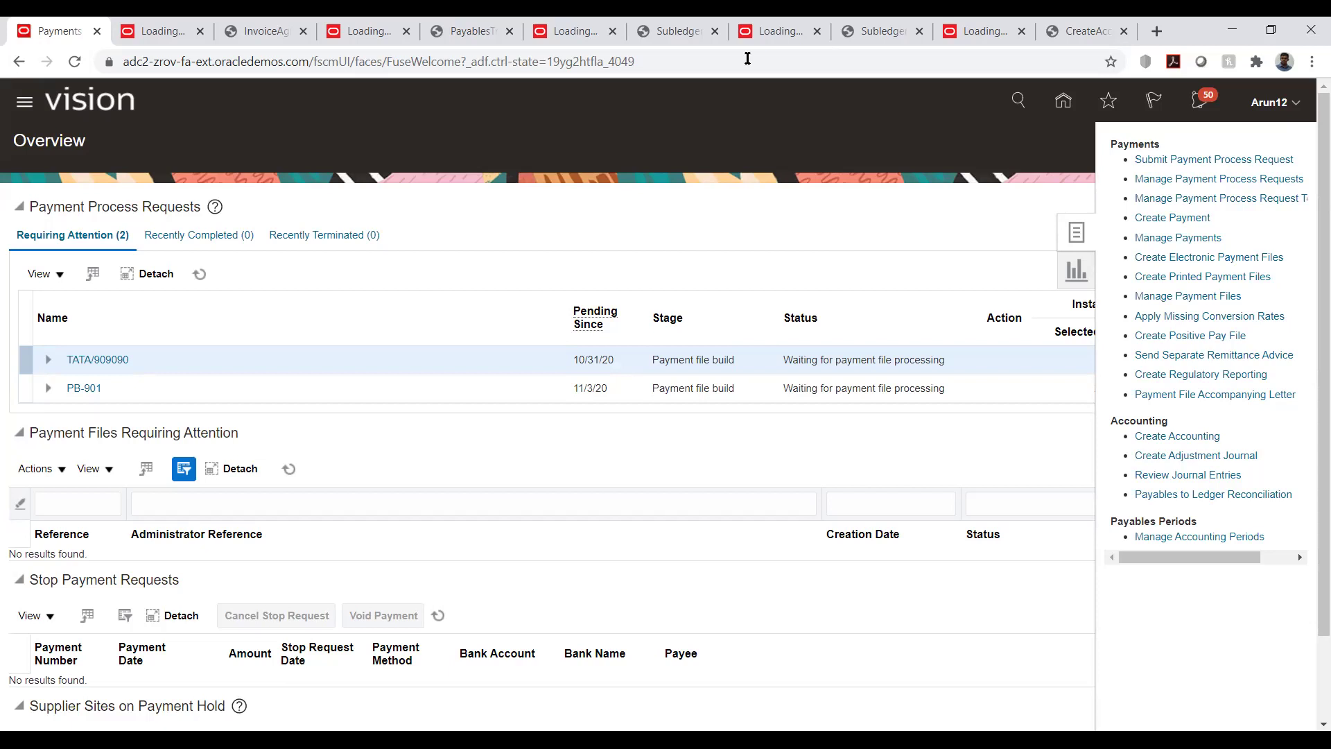
pyautogui.hotkey('alt', 'Tab')
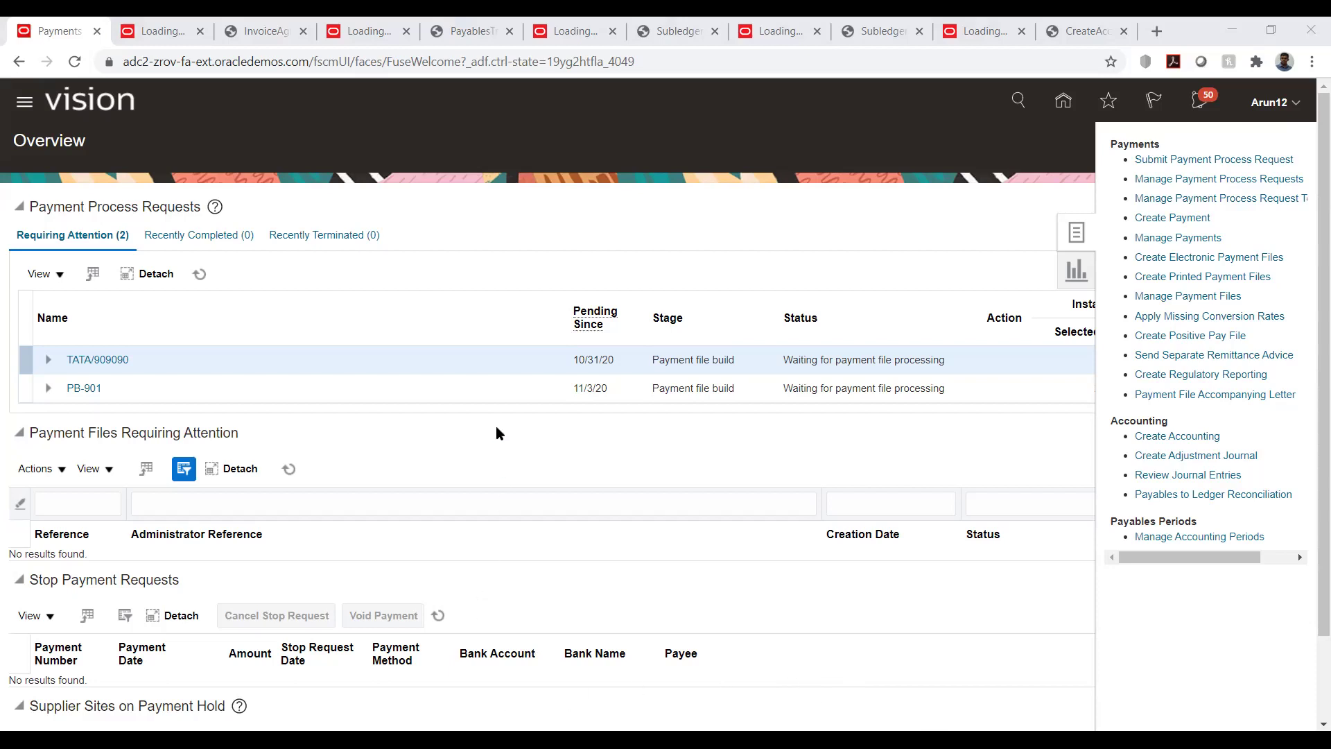
pyautogui.click(805, 223)
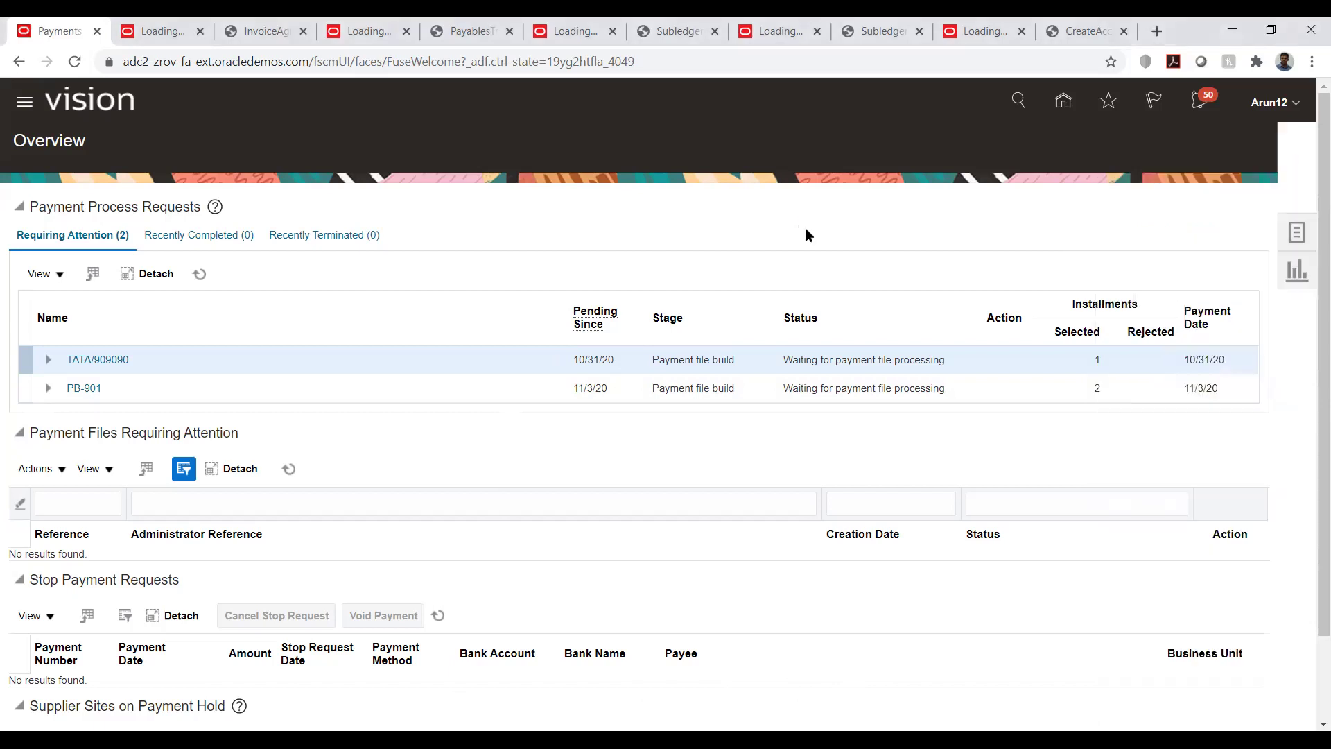